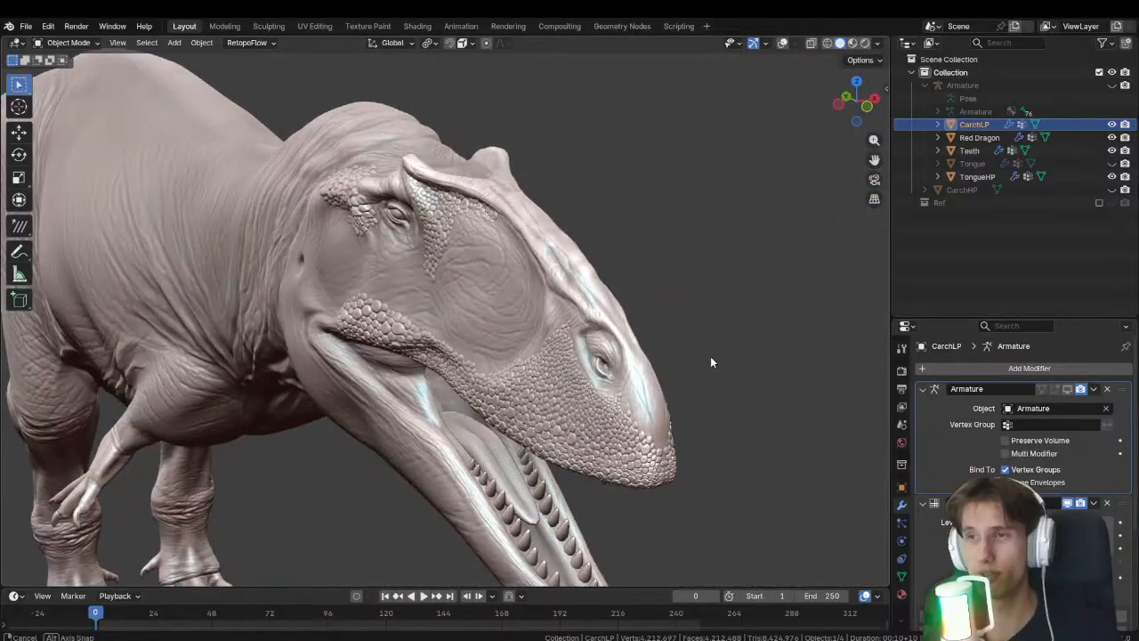
Examine the dinosaur head's sculpted scales and skin from both sides, from the snout and eye to the lower jaw.
{"action": "middle_click_drag", "start_coordinate": [570, 418], "coordinate": [528, 402]}
{"action": "scroll", "coordinate": [397, 370], "scroll_direction": "down", "scroll_amount": 3}
{"action": "scroll", "coordinate": [480, 381], "scroll_direction": "up", "scroll_amount": 3}
{"action": "scroll", "coordinate": [528, 403], "scroll_direction": "down", "scroll_amount": 1}
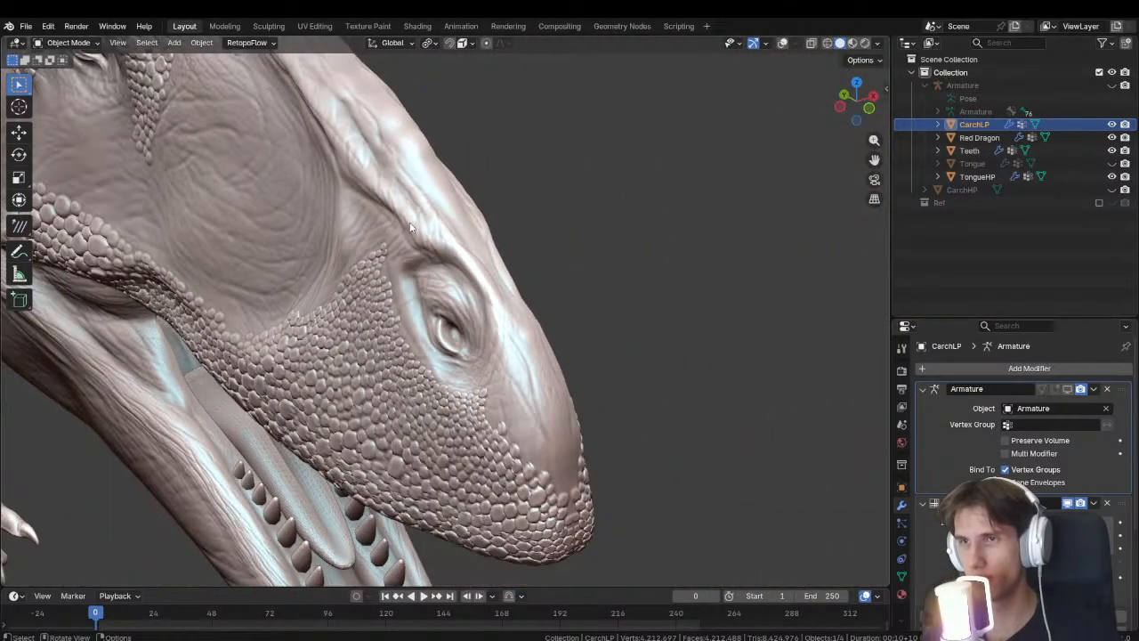
{"action": "middle_click_drag", "start_coordinate": [213, 347], "coordinate": [607, 346]}
{"action": "scroll", "coordinate": [607, 345], "scroll_direction": "down", "scroll_amount": 1}
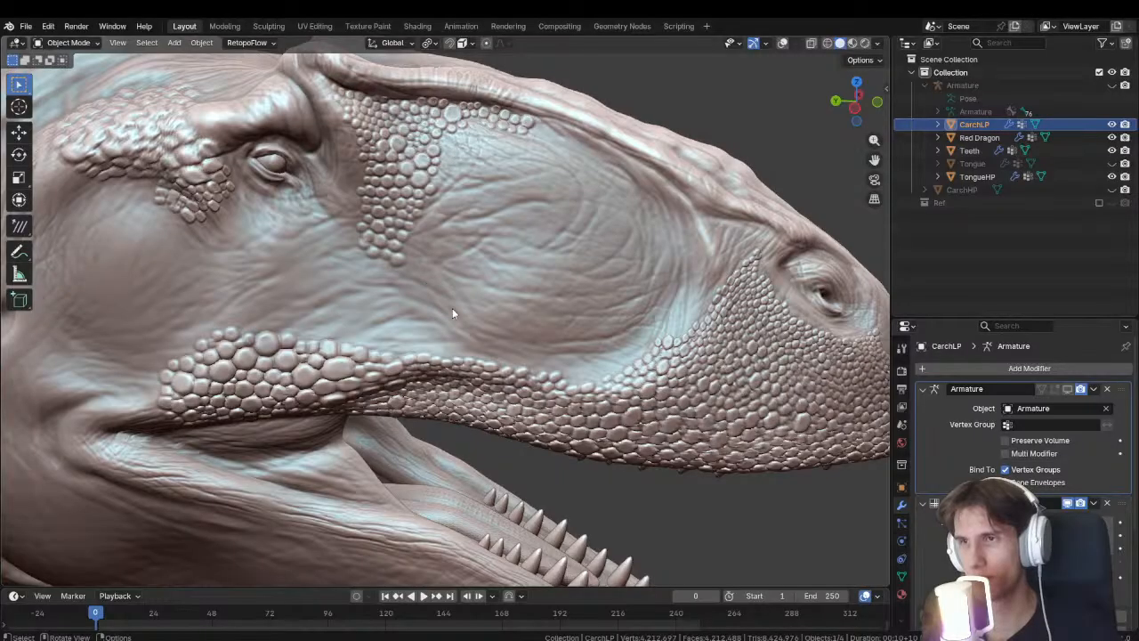
{"action": "middle_click_drag", "start_coordinate": [494, 354], "coordinate": [544, 351]}
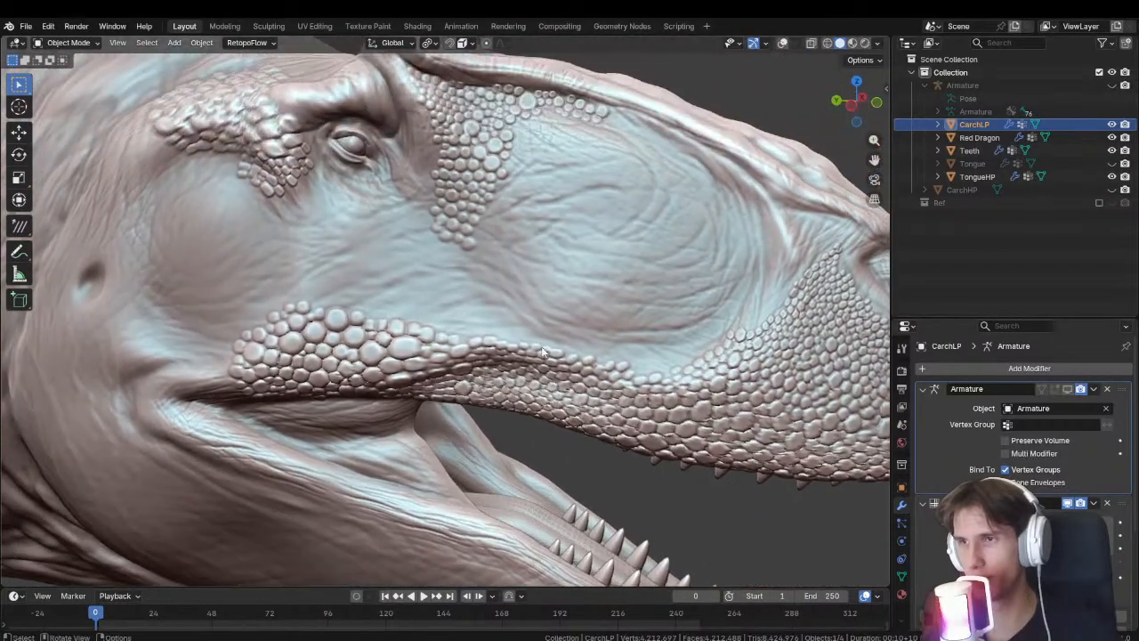
{"action": "scroll", "coordinate": [670, 382], "scroll_direction": "down", "scroll_amount": 2}
{"action": "middle_click_drag", "start_coordinate": [669, 382], "coordinate": [343, 354]}
{"action": "scroll", "coordinate": [344, 354], "scroll_direction": "up", "scroll_amount": 1}
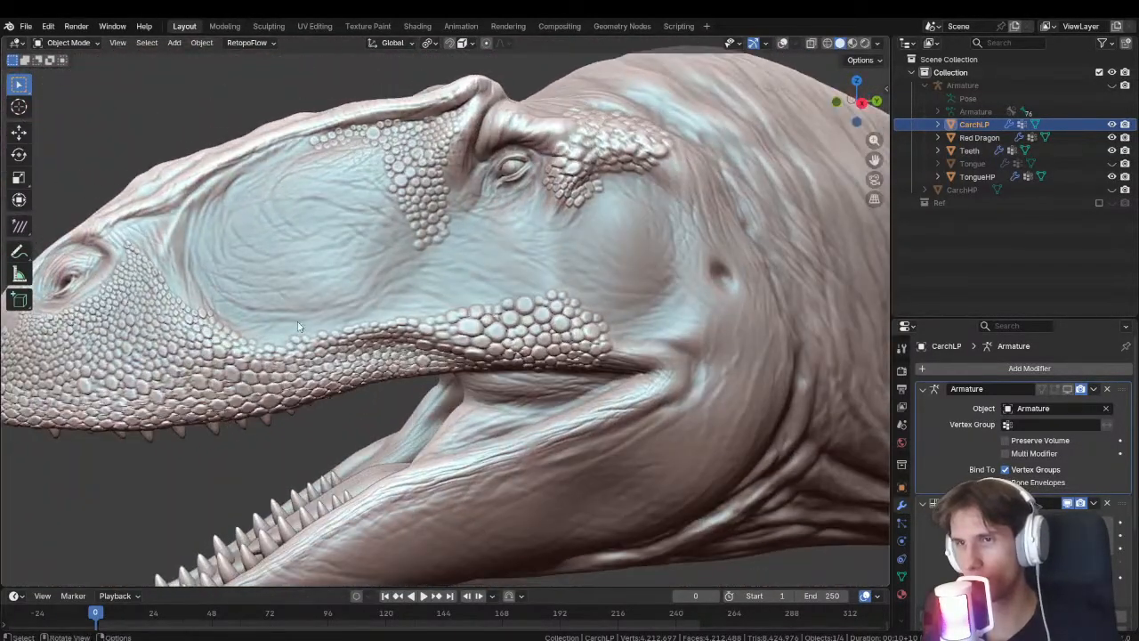
{"action": "middle_click_drag", "start_coordinate": [264, 327], "coordinate": [304, 323]}
{"action": "middle_click_drag", "start_coordinate": [384, 296], "coordinate": [366, 300]}
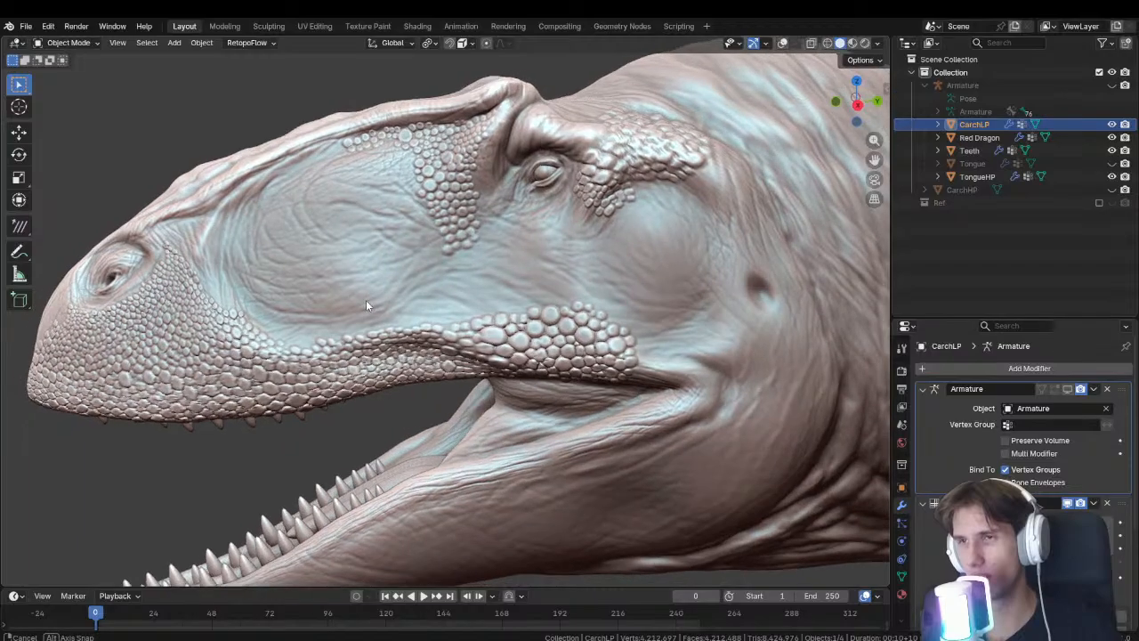
{"action": "middle_click_drag", "start_coordinate": [184, 260], "coordinate": [354, 276], "text": "shift"}
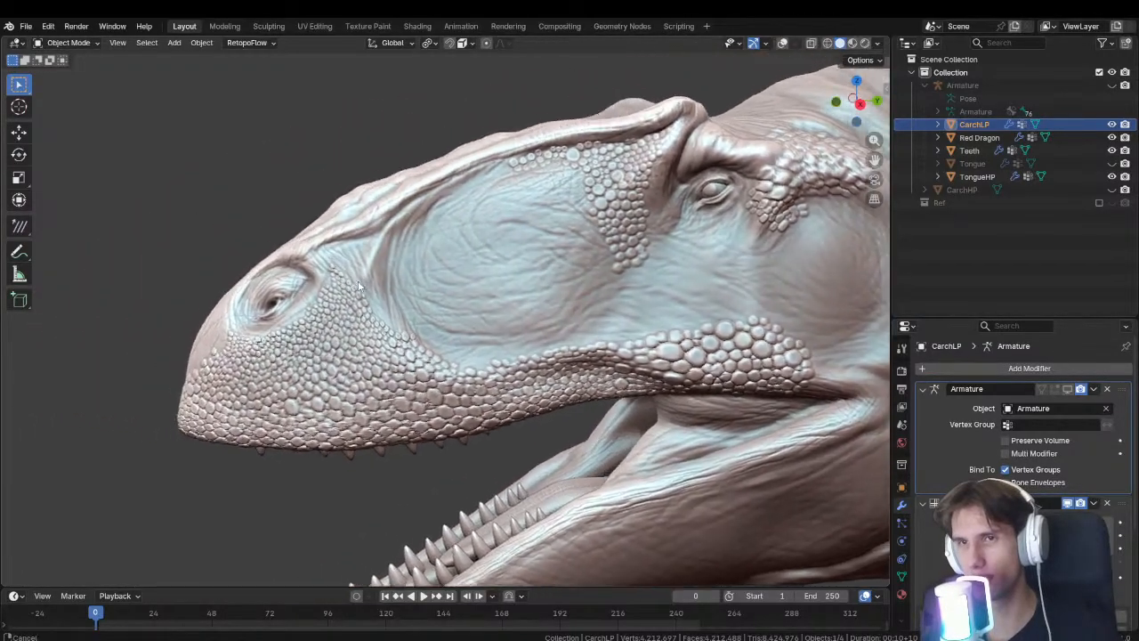
{"action": "scroll", "coordinate": [356, 280], "scroll_direction": "up", "scroll_amount": 6}
{"action": "scroll", "coordinate": [374, 286], "scroll_direction": "down", "scroll_amount": 4}
{"action": "middle_click_drag", "start_coordinate": [495, 370], "coordinate": [570, 368]}
{"action": "scroll", "coordinate": [570, 368], "scroll_direction": "down", "scroll_amount": 2}
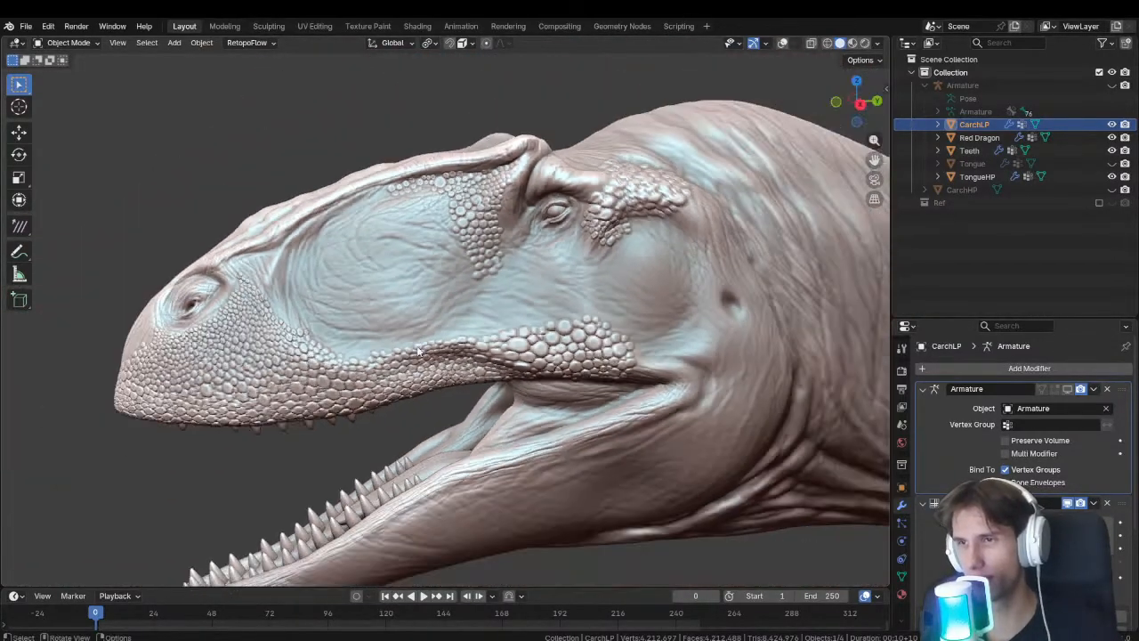
{"action": "middle_click_drag", "start_coordinate": [744, 355], "coordinate": [415, 328], "text": "shift"}
{"action": "middle_click_drag", "start_coordinate": [276, 350], "coordinate": [509, 292], "text": "shift"}
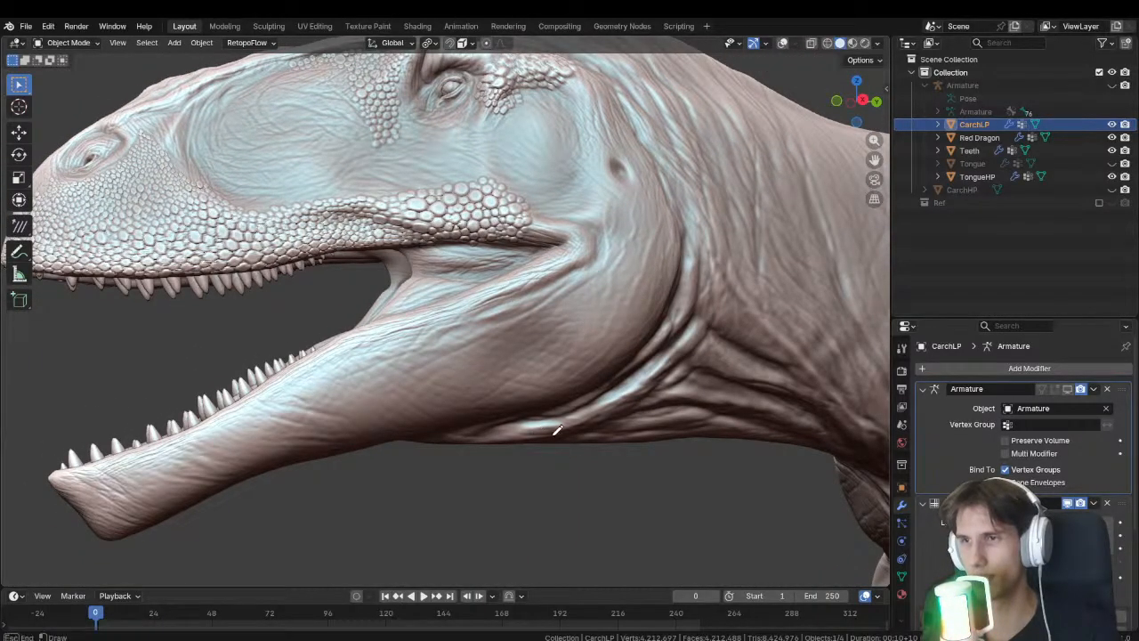
Turn on the viewport overlays so that annotations can be drawn over the lower jaw.
{"action": "key", "text": "d"}
{"action": "right_click_drag", "start_coordinate": [504, 366], "coordinate": [494, 368]}
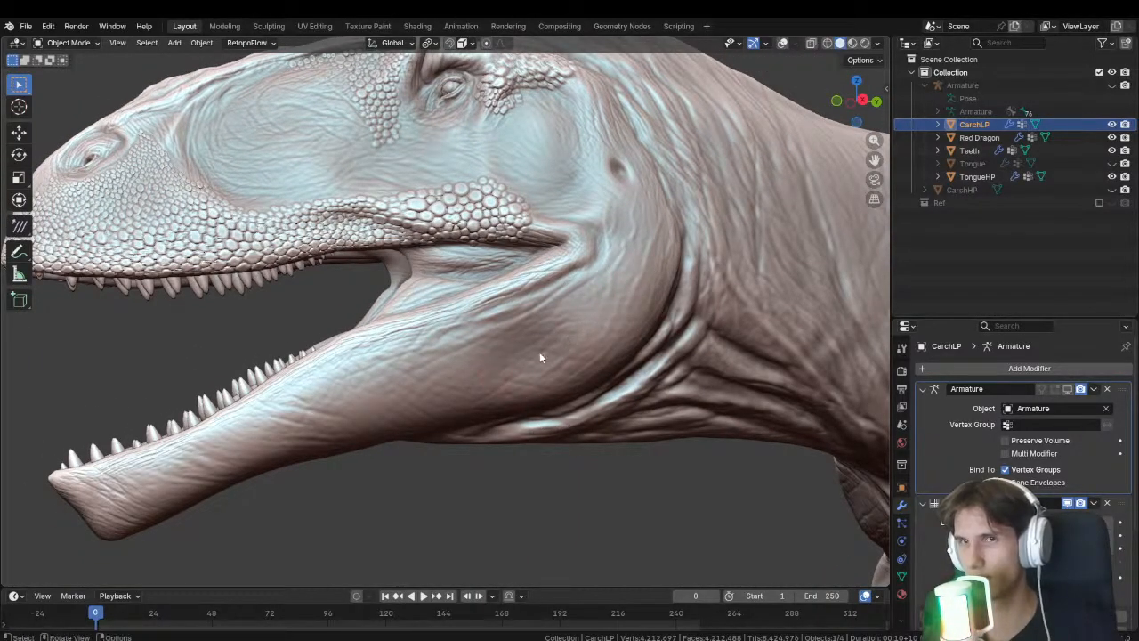
{"action": "middle_click_drag", "start_coordinate": [540, 353], "coordinate": [549, 361]}
{"action": "middle_click_drag", "start_coordinate": [582, 322], "coordinate": [582, 328]}
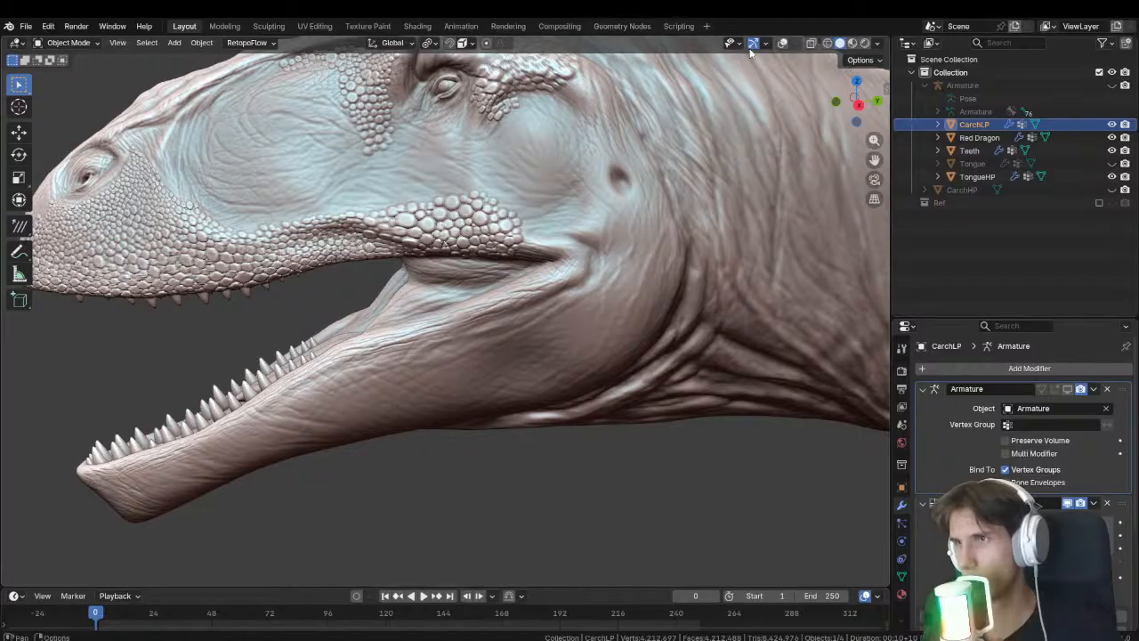
{"action": "left_click", "coordinate": [781, 43]}
Annotate small scale outlines on the rear jaw and a zigzag below the lower teeth, and erase the annotations.
{"action": "key", "text": "d"}
{"action": "right_click_drag", "start_coordinate": [587, 386], "coordinate": [559, 324]}
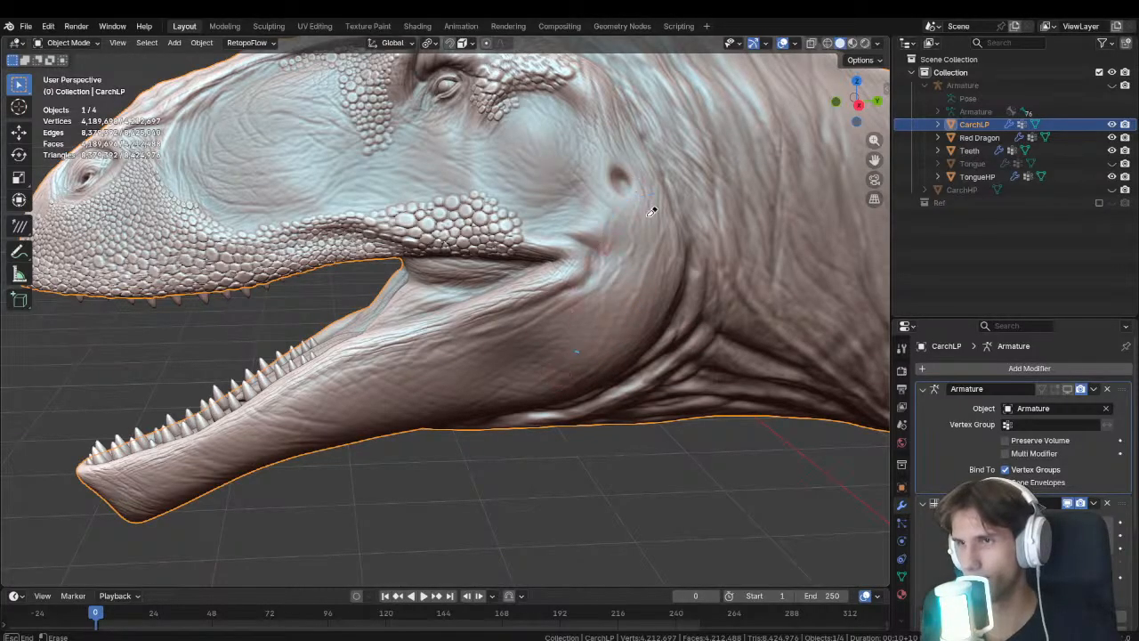
{"action": "mouse_move", "coordinate": [575, 340]}
{"action": "middle_mouse_down"}
{"action": "mouse_move", "coordinate": [616, 349]}
{"action": "mouse_move", "coordinate": [602, 329]}
{"action": "middle_mouse_up"}
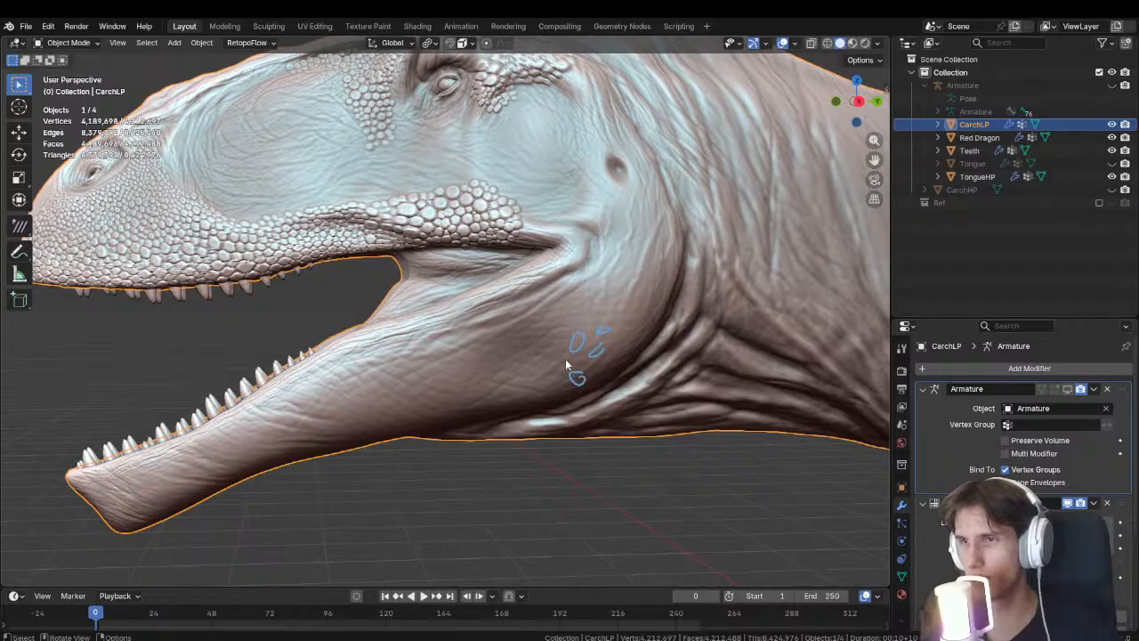
{"action": "left_click_drag", "start_coordinate": [563, 357], "coordinate": [559, 359]}
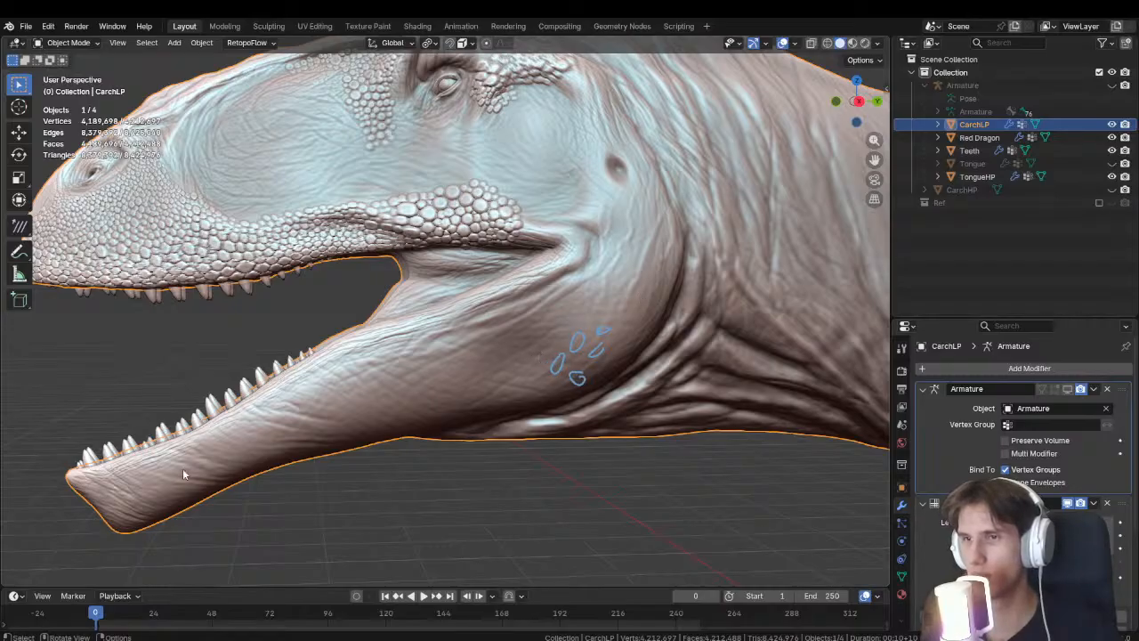
{"action": "mouse_move", "coordinate": [82, 471]}
{"action": "left_mouse_down"}
{"action": "mouse_move", "coordinate": [97, 480]}
{"action": "mouse_move", "coordinate": [228, 420]}
{"action": "left_mouse_up"}
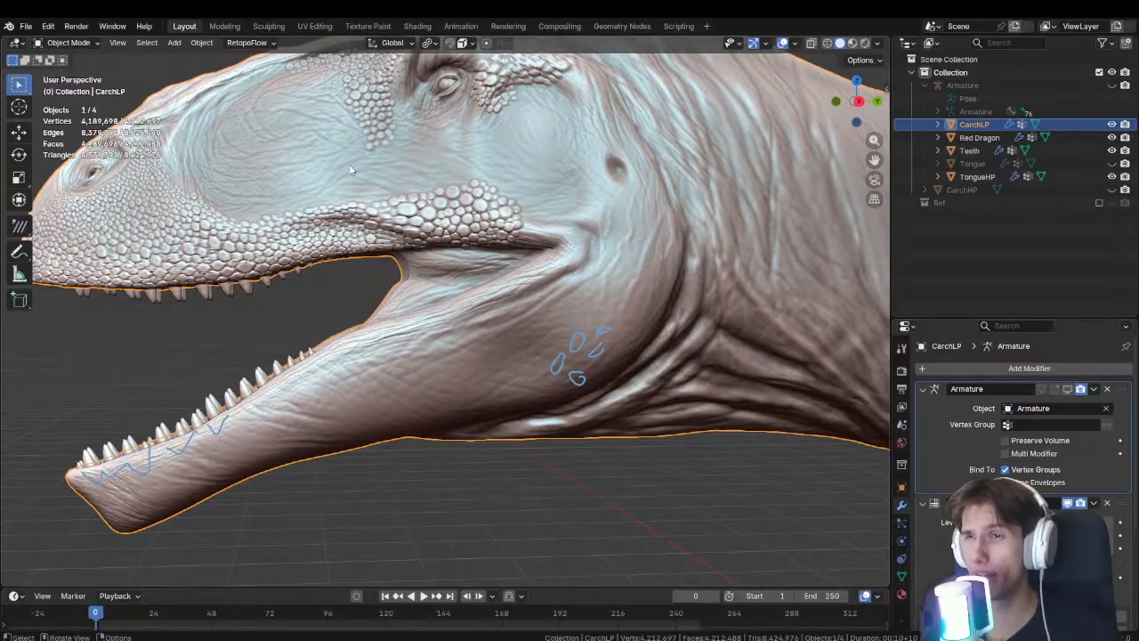
{"action": "left_click_drag", "start_coordinate": [578, 343], "coordinate": [545, 405], "text": "ctrl"}
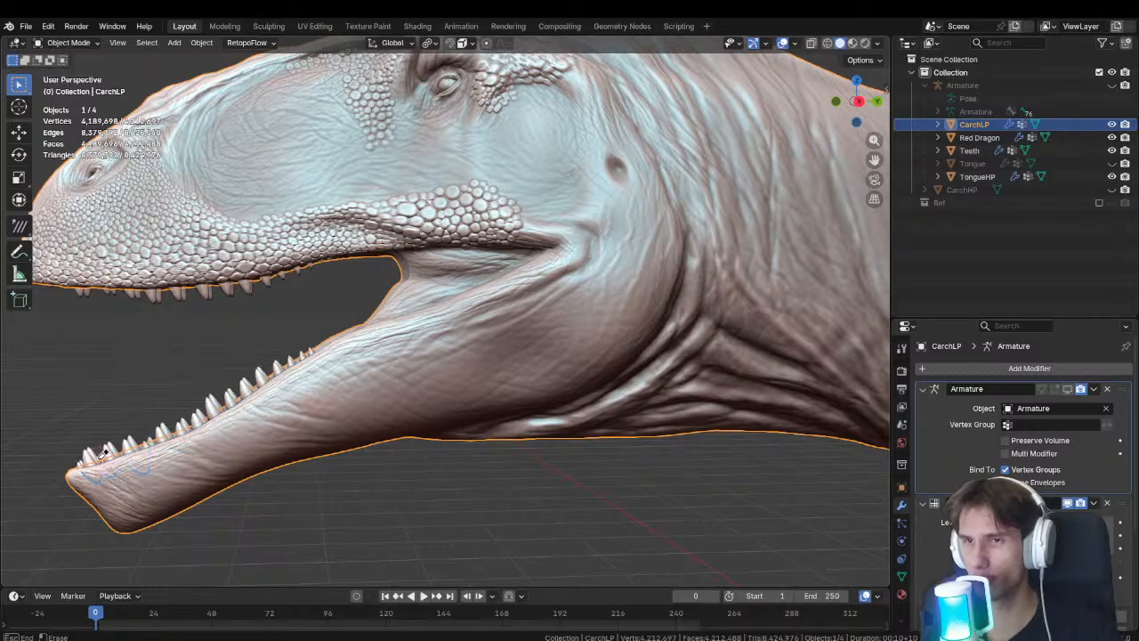
View the head in right orthographic view and switch the viewport matcap to a neutral grey material.
{"action": "middle_click_drag", "start_coordinate": [140, 469], "coordinate": [590, 256]}
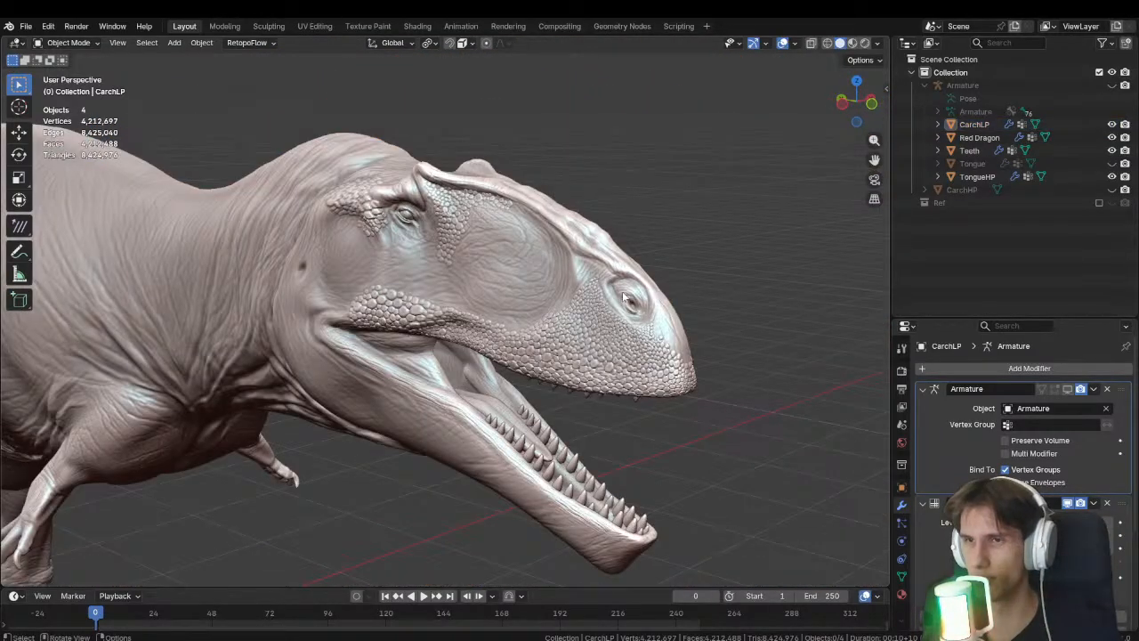
{"action": "middle_click_drag", "start_coordinate": [747, 267], "coordinate": [454, 301]}
{"action": "middle_click_drag", "start_coordinate": [537, 309], "coordinate": [482, 277]}
{"action": "key", "text": "KP_3"}
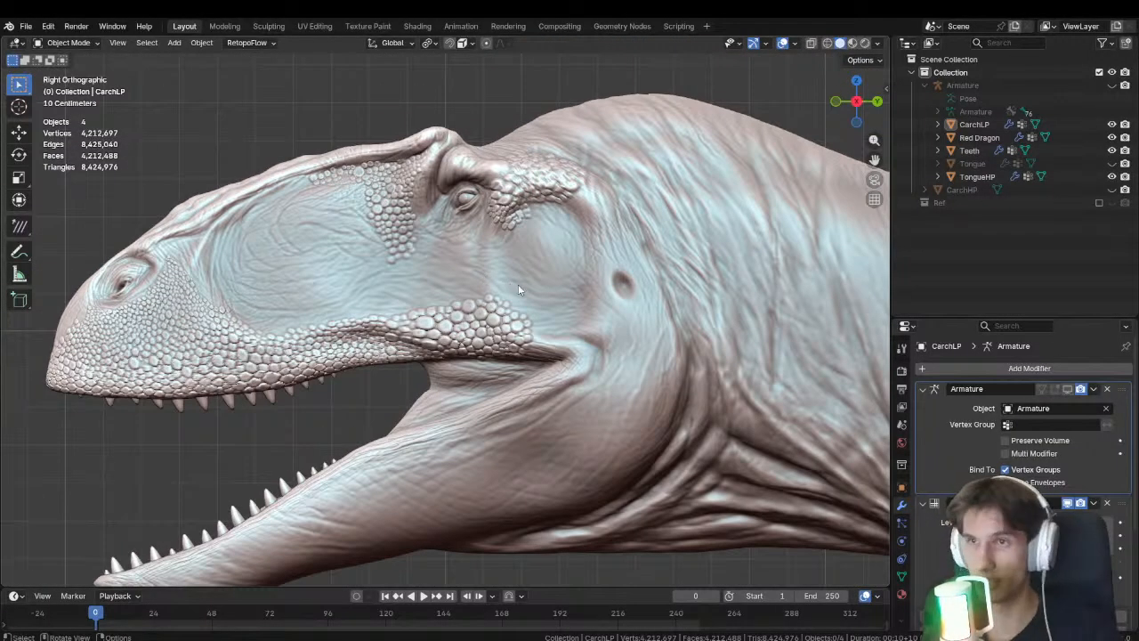
{"action": "left_click", "coordinate": [878, 42]}
{"action": "left_click", "coordinate": [871, 141]}
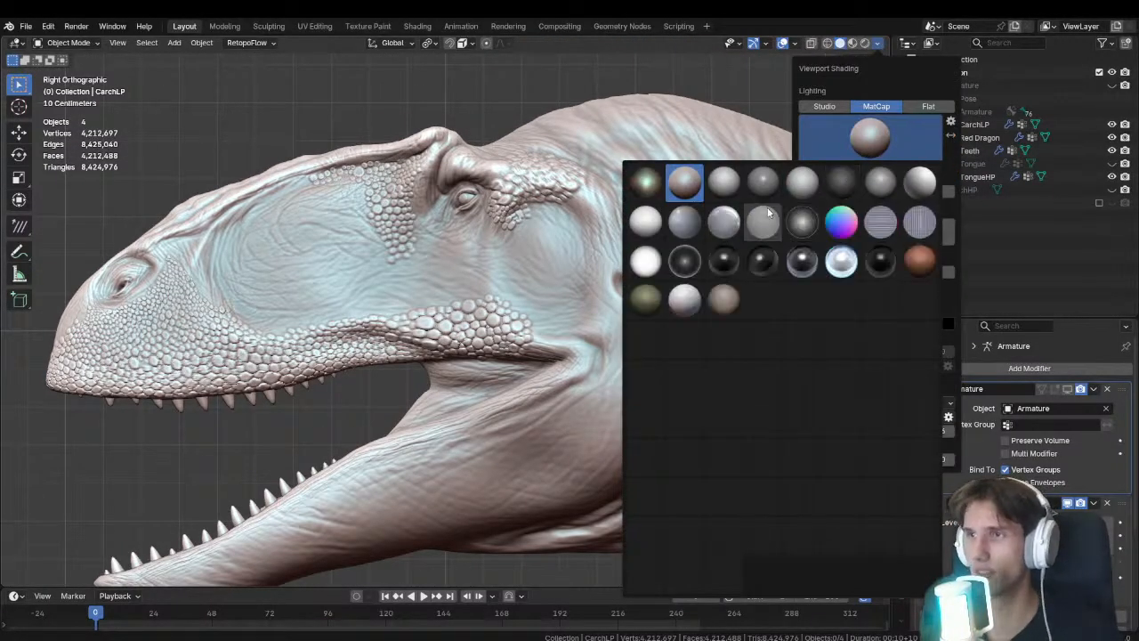
{"action": "left_click", "coordinate": [763, 220]}
Inspect the grey model, return to the right orthographic view, and save the file.
{"action": "mouse_move", "coordinate": [551, 205]}
{"action": "middle_mouse_down"}
{"action": "mouse_move", "coordinate": [614, 211]}
{"action": "mouse_move", "coordinate": [722, 258]}
{"action": "mouse_move", "coordinate": [631, 320]}
{"action": "mouse_move", "coordinate": [439, 304]}
{"action": "mouse_move", "coordinate": [648, 276]}
{"action": "mouse_move", "coordinate": [705, 303]}
{"action": "mouse_move", "coordinate": [511, 308]}
{"action": "mouse_move", "coordinate": [561, 351]}
{"action": "mouse_move", "coordinate": [309, 313]}
{"action": "mouse_move", "coordinate": [361, 270]}
{"action": "mouse_move", "coordinate": [405, 317]}
{"action": "mouse_move", "coordinate": [475, 307]}
{"action": "mouse_move", "coordinate": [500, 236]}
{"action": "mouse_move", "coordinate": [522, 311]}
{"action": "mouse_move", "coordinate": [636, 424]}
{"action": "mouse_move", "coordinate": [340, 369]}
{"action": "mouse_move", "coordinate": [373, 376]}
{"action": "middle_mouse_up"}
{"action": "scroll", "coordinate": [340, 369], "scroll_direction": "up", "scroll_amount": 2}
{"action": "key", "text": "KP_3"}
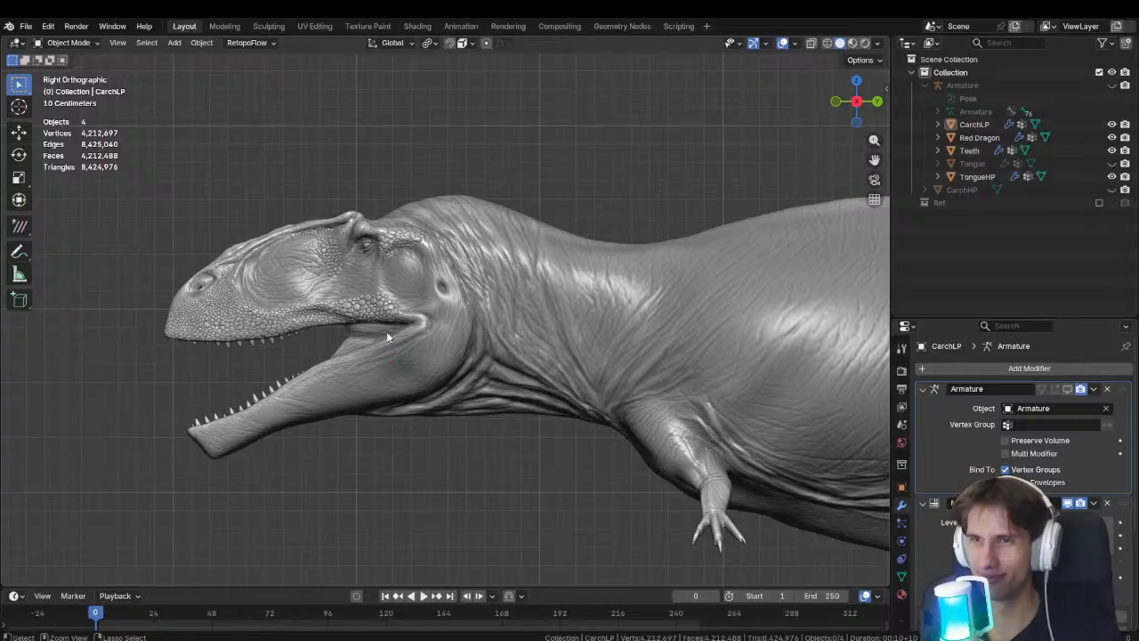
{"action": "key", "text": "ctrl+s"}
Select the CarchLP body mesh and switch it to Sculpt Mode.
{"action": "scroll", "coordinate": [323, 315], "scroll_direction": "up", "scroll_amount": 6}
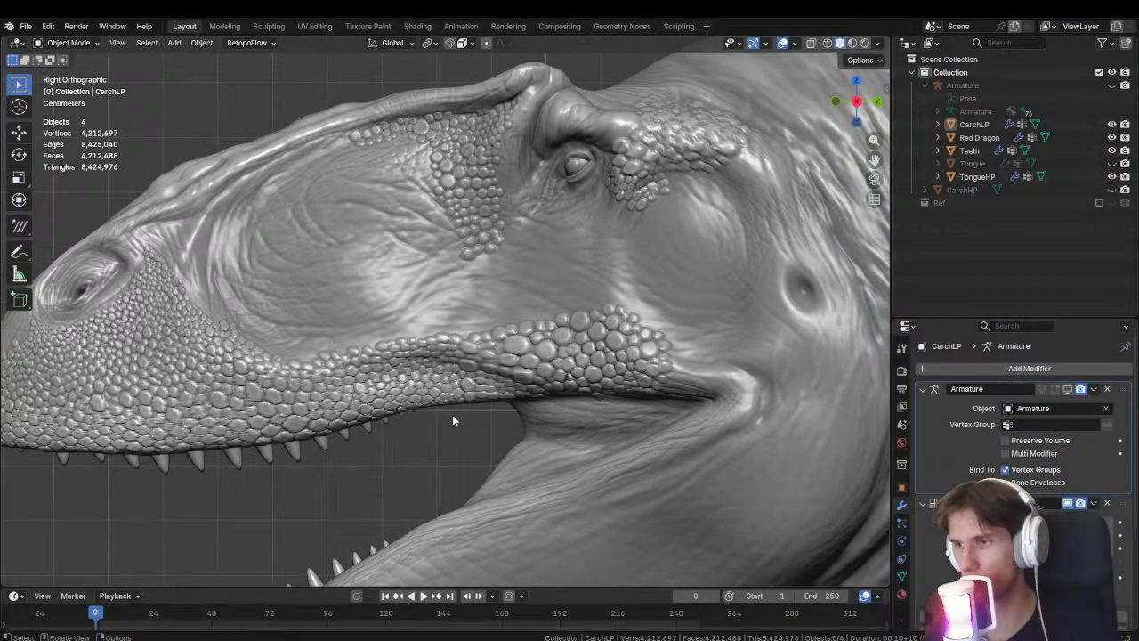
{"action": "scroll", "coordinate": [445, 320], "scroll_direction": "up", "scroll_amount": 3}
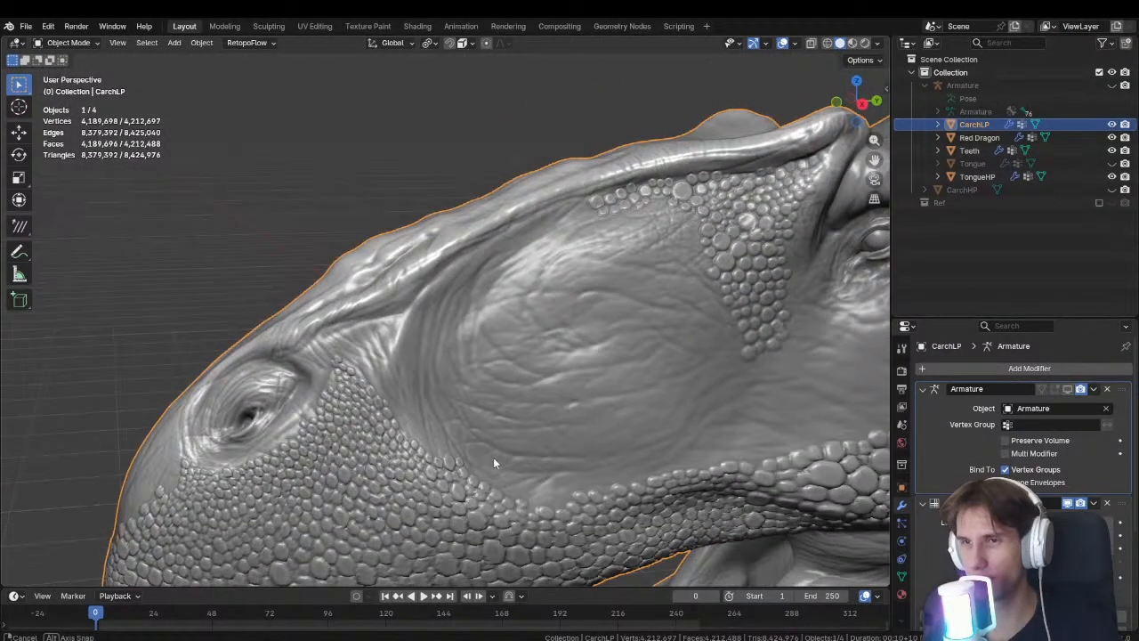
{"action": "scroll", "coordinate": [493, 457], "scroll_direction": "up", "scroll_amount": 3}
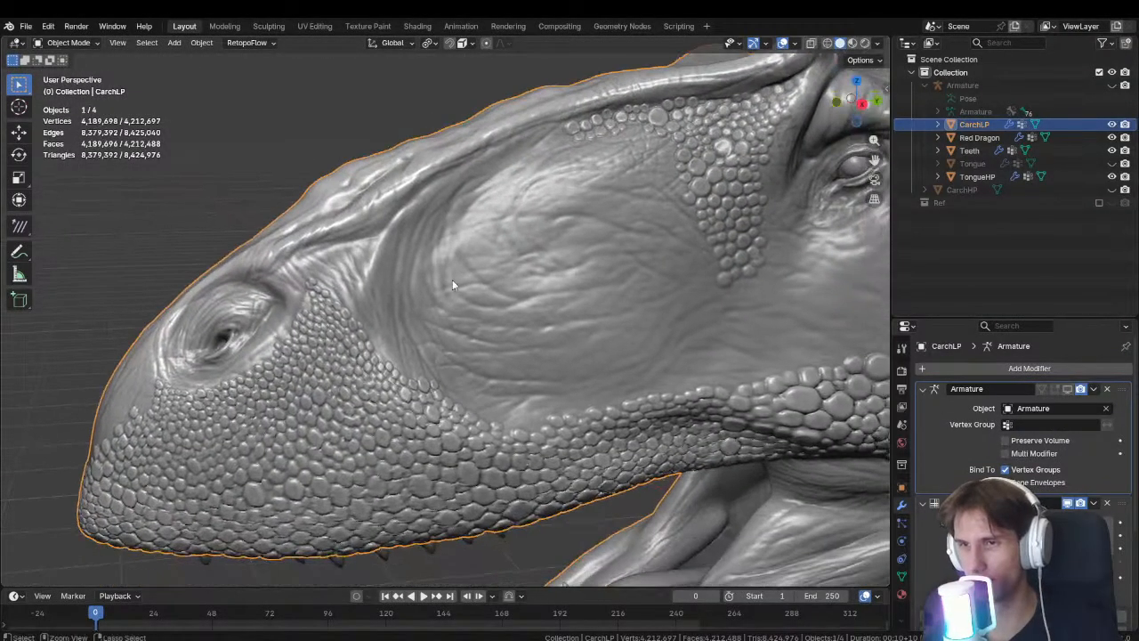
{"action": "key", "text": "ctrl+Tab"}
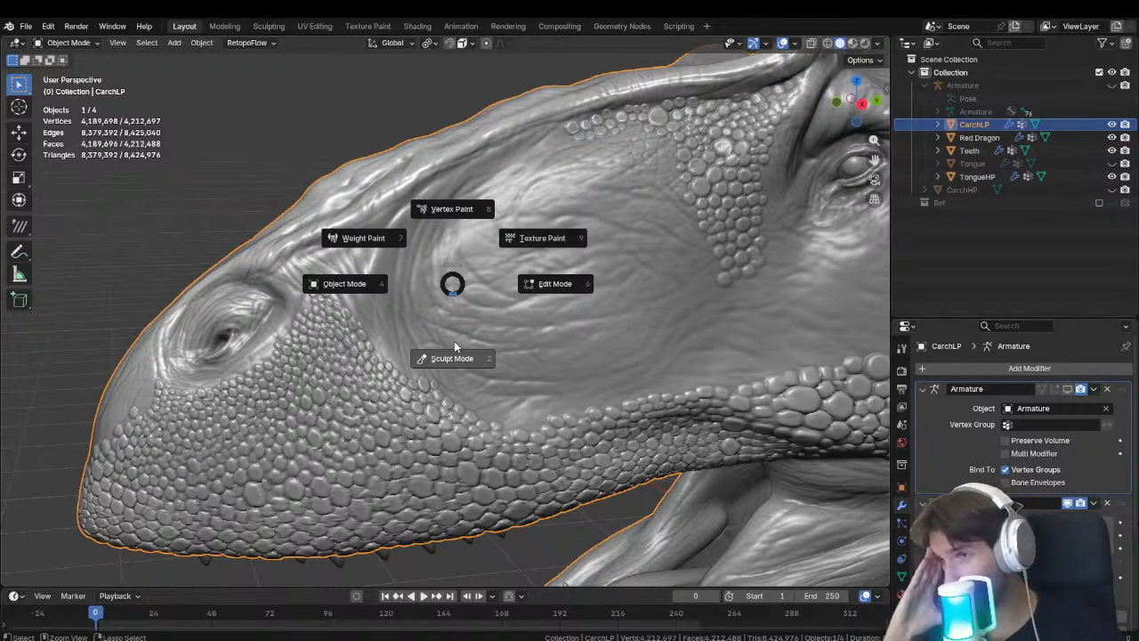
{"action": "left_click", "coordinate": [454, 347]}
Show the Osteoderm8 brush's texture settings and try the brush at the upper edge of the snout's scale patch.
{"action": "mouse_move", "coordinate": [476, 420]}
{"action": "middle_mouse_down"}
{"action": "mouse_move", "coordinate": [490, 394]}
{"action": "mouse_move", "coordinate": [473, 372]}
{"action": "middle_mouse_up"}
{"action": "scroll", "coordinate": [473, 371], "scroll_direction": "up", "scroll_amount": 4}
{"action": "mouse_move", "coordinate": [98, 361]}
{"action": "middle_mouse_down", "text": "shift"}
{"action": "mouse_move", "coordinate": [407, 400]}
{"action": "mouse_move", "coordinate": [529, 397]}
{"action": "mouse_move", "coordinate": [497, 391]}
{"action": "middle_mouse_up", "text": "shift"}
{"action": "scroll", "coordinate": [420, 398], "scroll_direction": "up", "scroll_amount": 3}
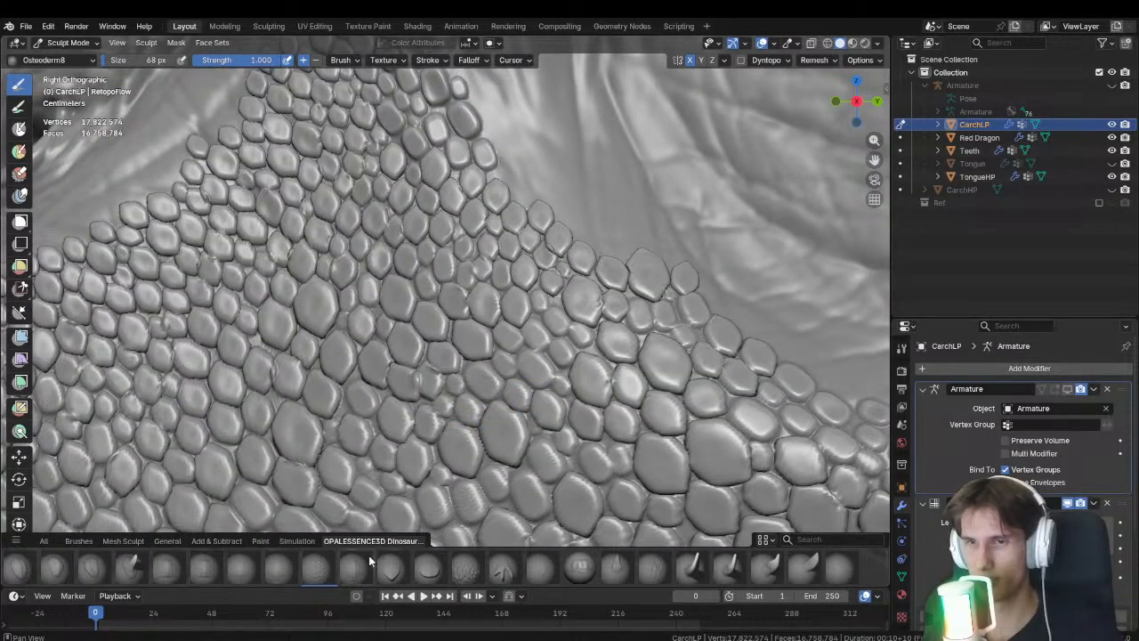
{"action": "scroll", "coordinate": [514, 564], "scroll_direction": "down", "scroll_amount": 1}
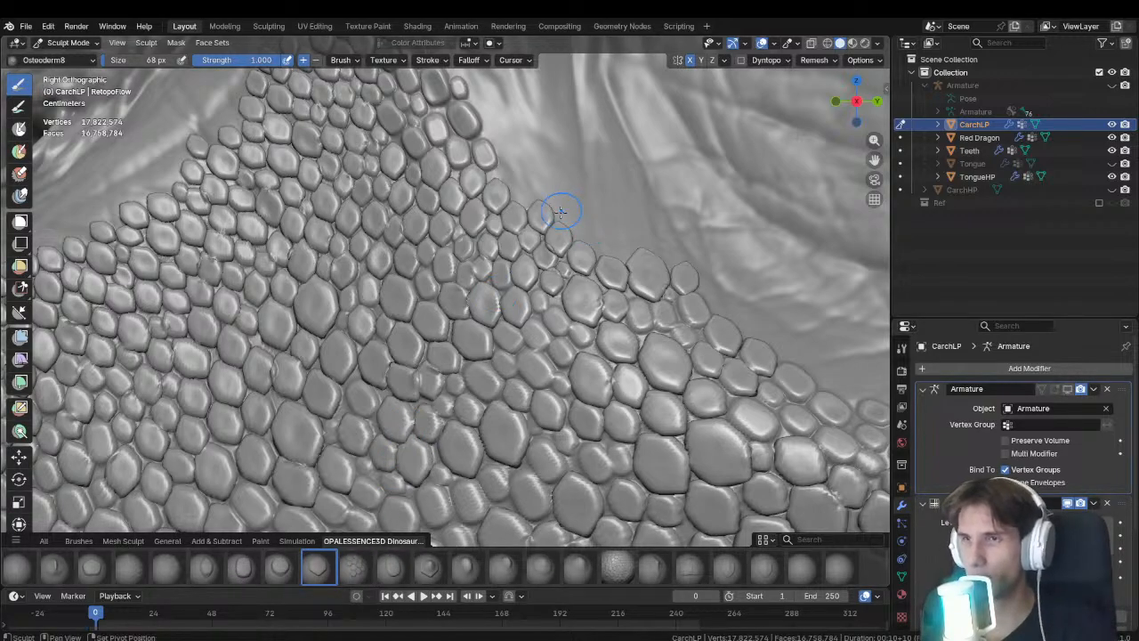
{"action": "middle_click_drag", "start_coordinate": [522, 189], "coordinate": [506, 252], "text": "shift"}
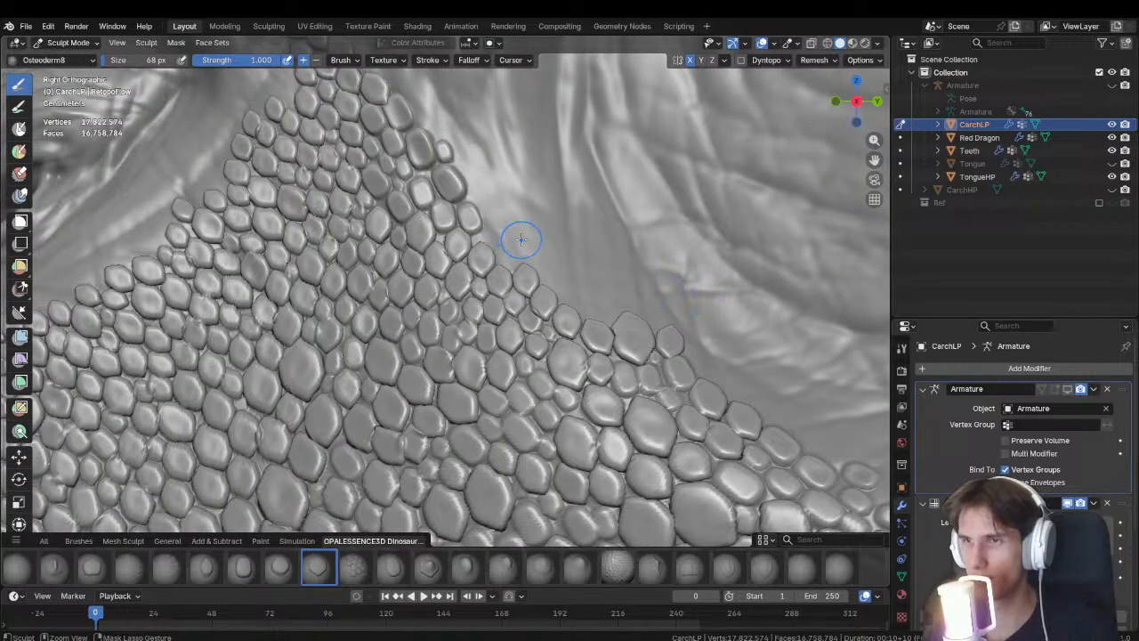
{"action": "scroll", "coordinate": [611, 402], "scroll_direction": "down", "scroll_amount": 1}
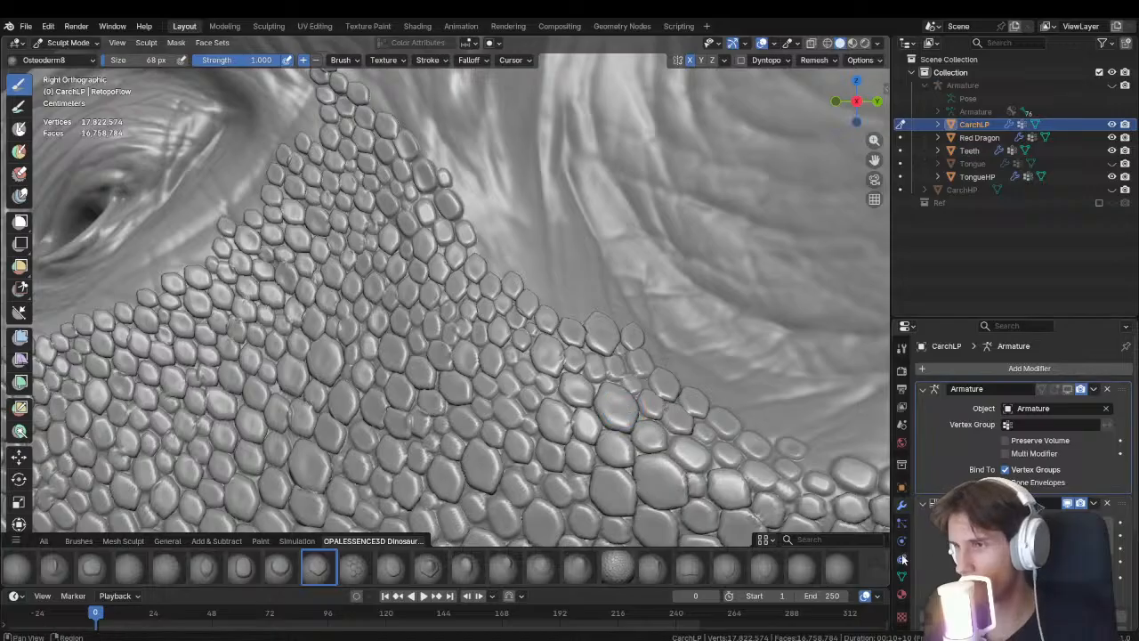
{"action": "scroll", "coordinate": [903, 578], "scroll_direction": "down", "scroll_amount": 1}
{"action": "scroll", "coordinate": [900, 520], "scroll_direction": "up", "scroll_amount": 4}
{"action": "left_click", "coordinate": [902, 347]}
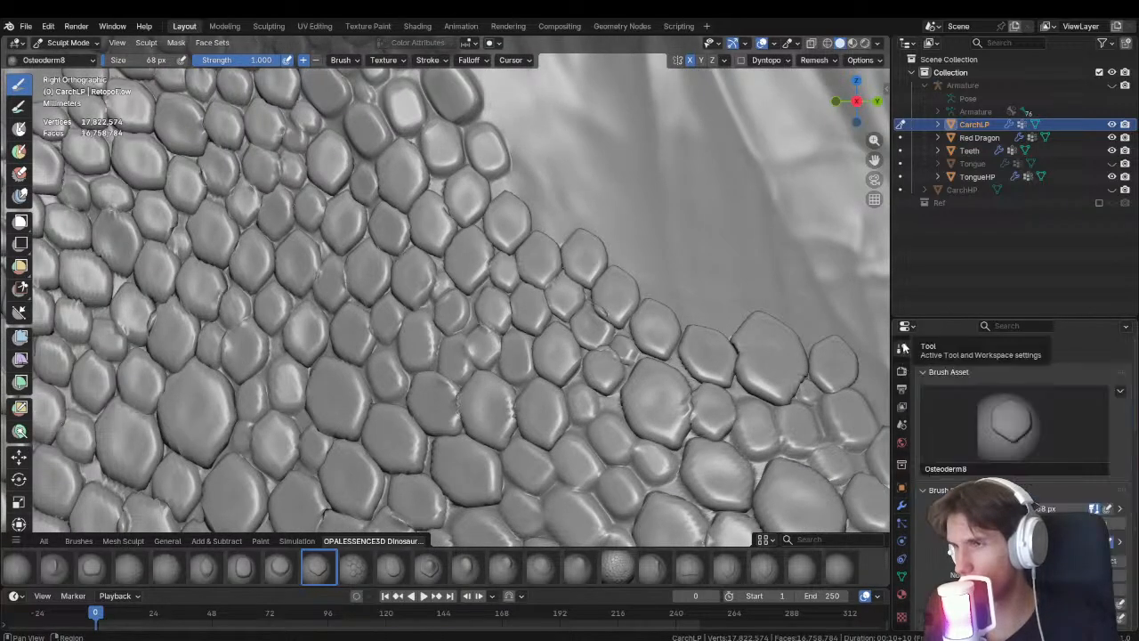
{"action": "scroll", "coordinate": [949, 461], "scroll_direction": "down", "scroll_amount": 8}
{"action": "scroll", "coordinate": [578, 389], "scroll_direction": "down", "scroll_amount": 3}
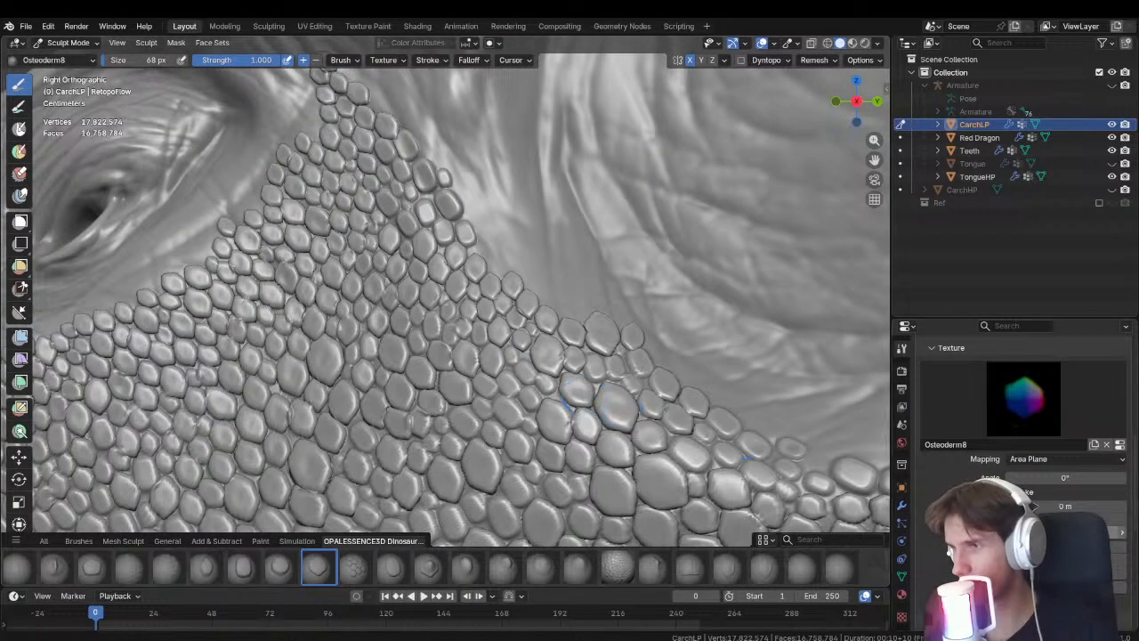
{"action": "left_click", "coordinate": [552, 299]}
Choose the Osteoderm7 brush for the scale patch in front of the eye and set its size to 62 px.
{"action": "scroll", "coordinate": [440, 292], "scroll_direction": "down", "scroll_amount": 3}
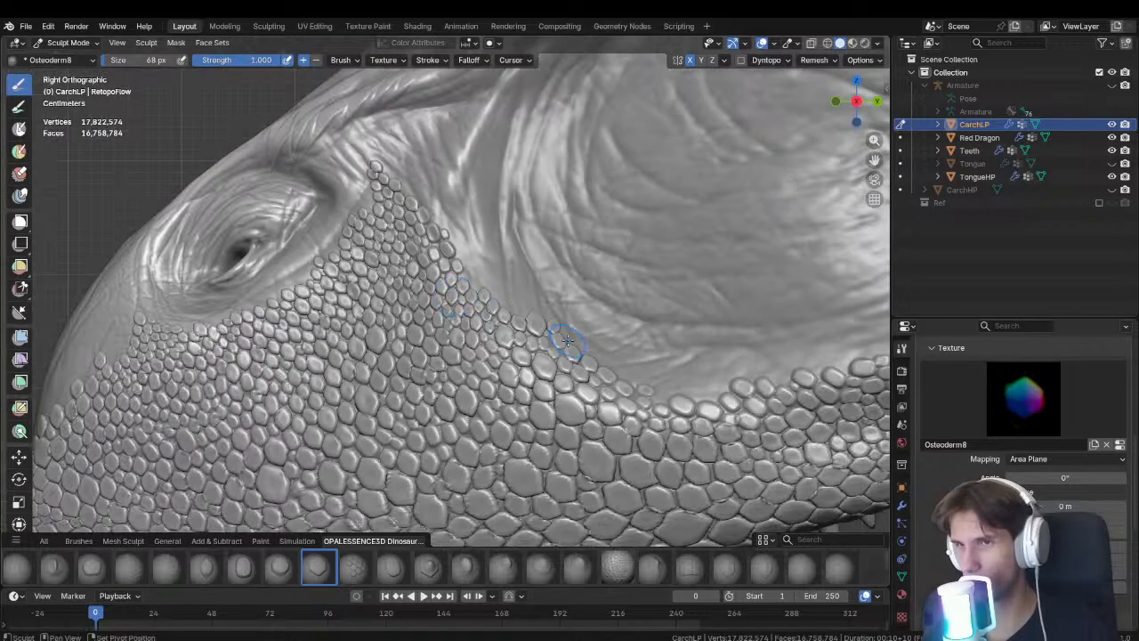
{"action": "scroll", "coordinate": [565, 343], "scroll_direction": "down", "scroll_amount": 2}
{"action": "mouse_move", "coordinate": [564, 343]}
{"action": "middle_mouse_down", "text": "shift"}
{"action": "mouse_move", "coordinate": [595, 345]}
{"action": "mouse_move", "coordinate": [440, 318]}
{"action": "middle_mouse_up", "text": "shift"}
{"action": "scroll", "coordinate": [440, 318], "scroll_direction": "down", "scroll_amount": 1}
{"action": "middle_click_drag", "start_coordinate": [638, 279], "coordinate": [436, 347], "text": "shift"}
{"action": "scroll", "coordinate": [427, 352], "scroll_direction": "down", "scroll_amount": 2}
{"action": "middle_click_drag", "start_coordinate": [629, 261], "coordinate": [473, 356], "text": "shift"}
{"action": "scroll", "coordinate": [473, 349], "scroll_direction": "up", "scroll_amount": 2}
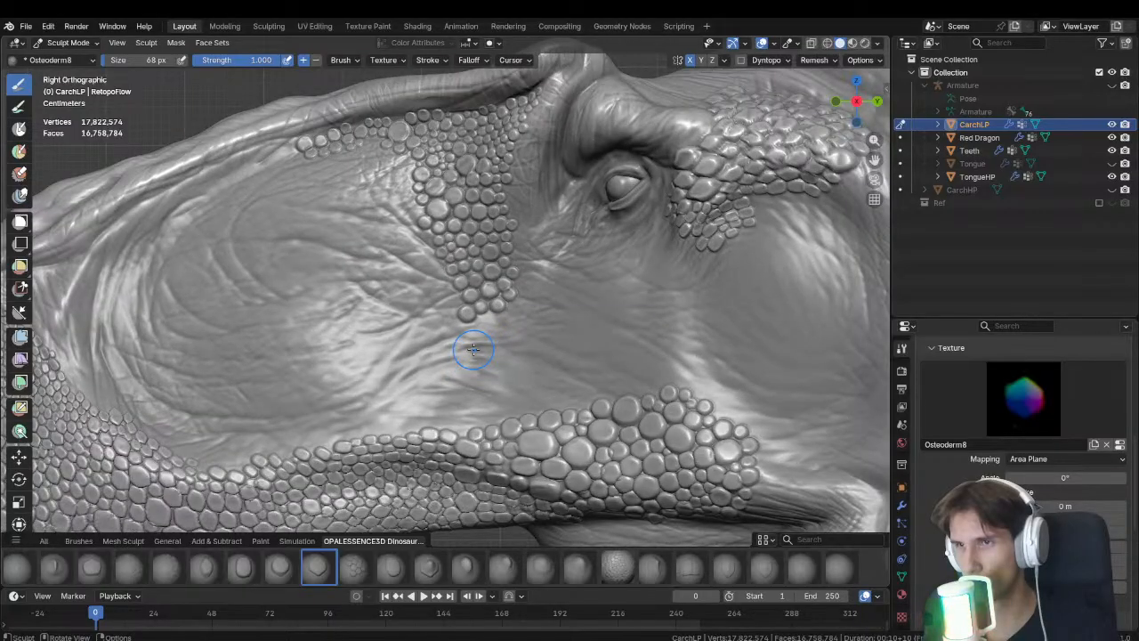
{"action": "left_click", "coordinate": [282, 567]}
{"action": "scroll", "coordinate": [565, 300], "scroll_direction": "up", "scroll_amount": 4}
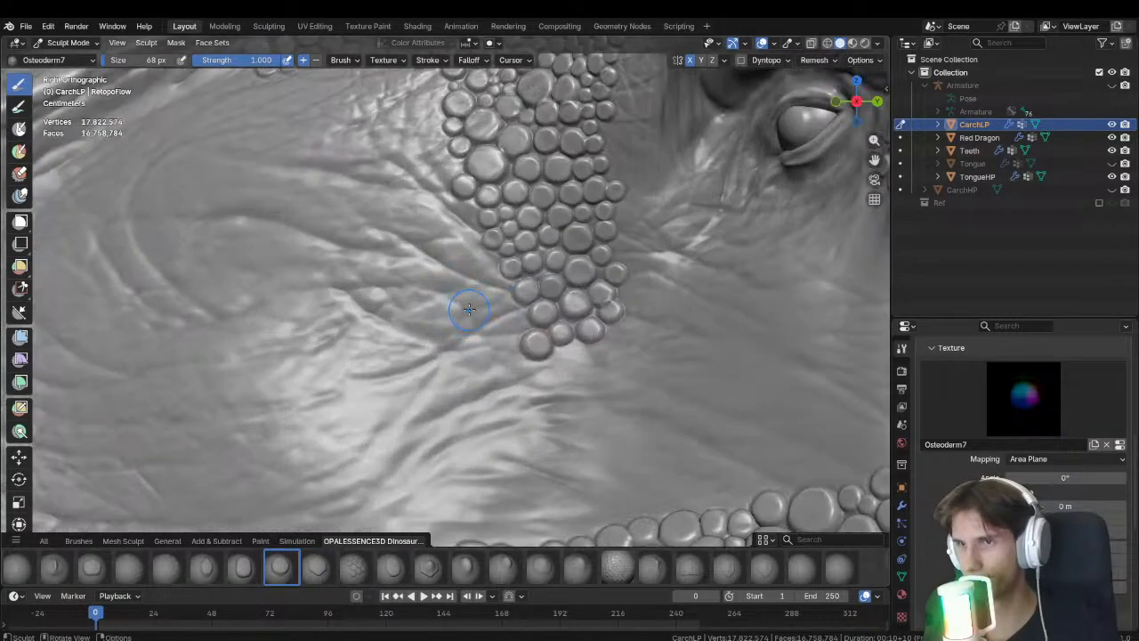
{"action": "key", "text": "f"}
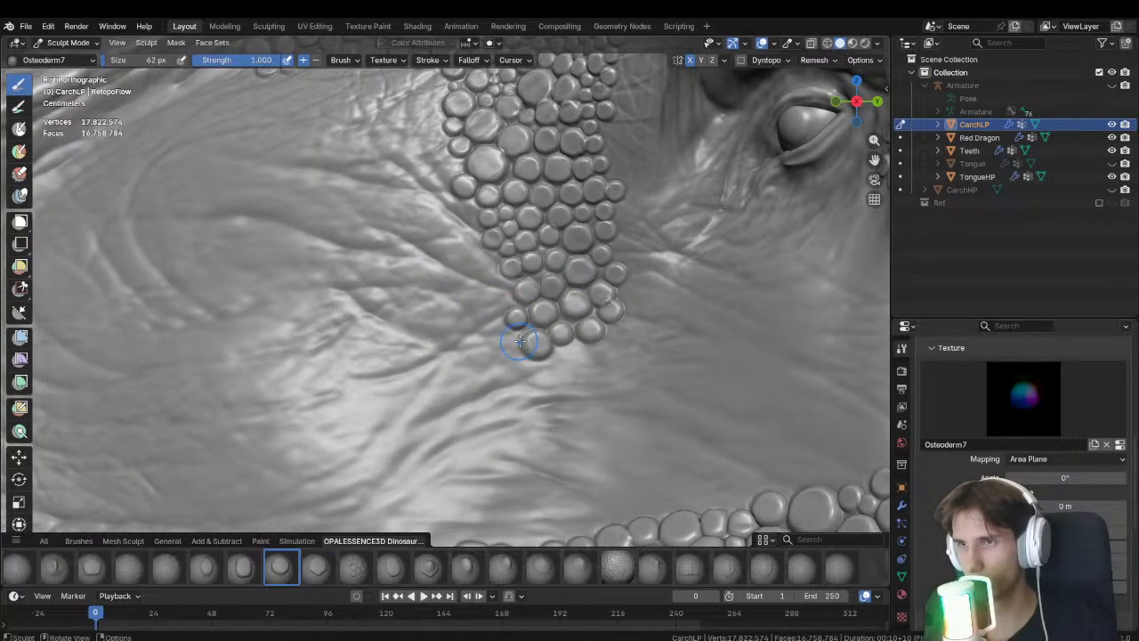
Try stamping an Osteoderm7 scale at the lower front corner of the scale patch in front of the eye.
{"action": "left_click", "coordinate": [514, 338]}
{"action": "key", "text": "f"}
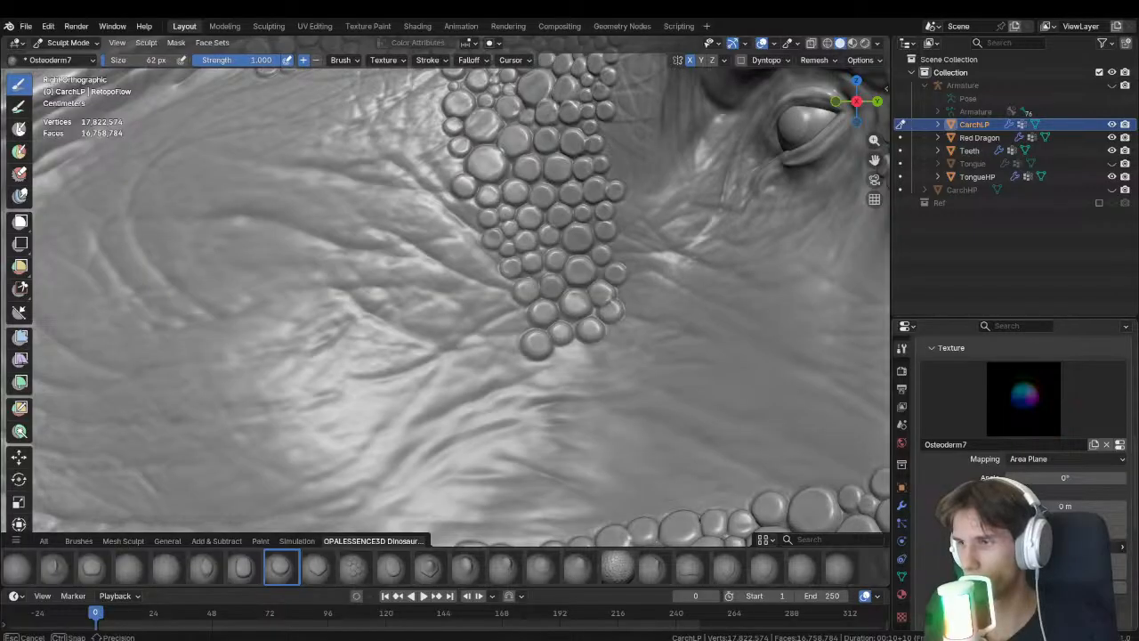
{"action": "left_click", "coordinate": [571, 359]}
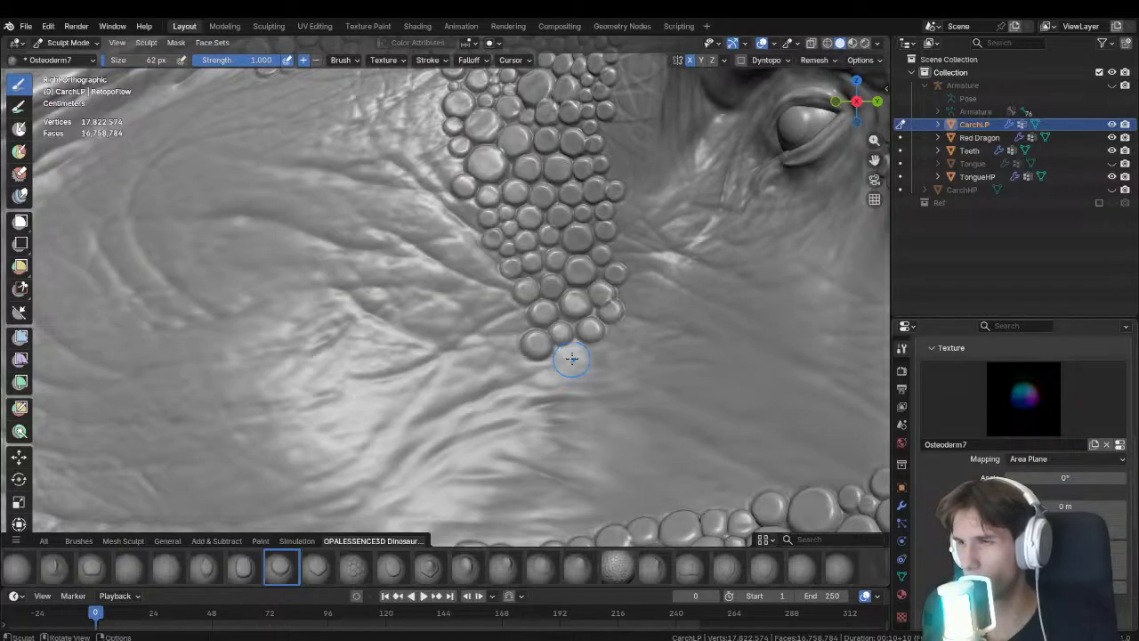
{"action": "left_click_drag", "start_coordinate": [510, 318], "coordinate": [512, 322]}
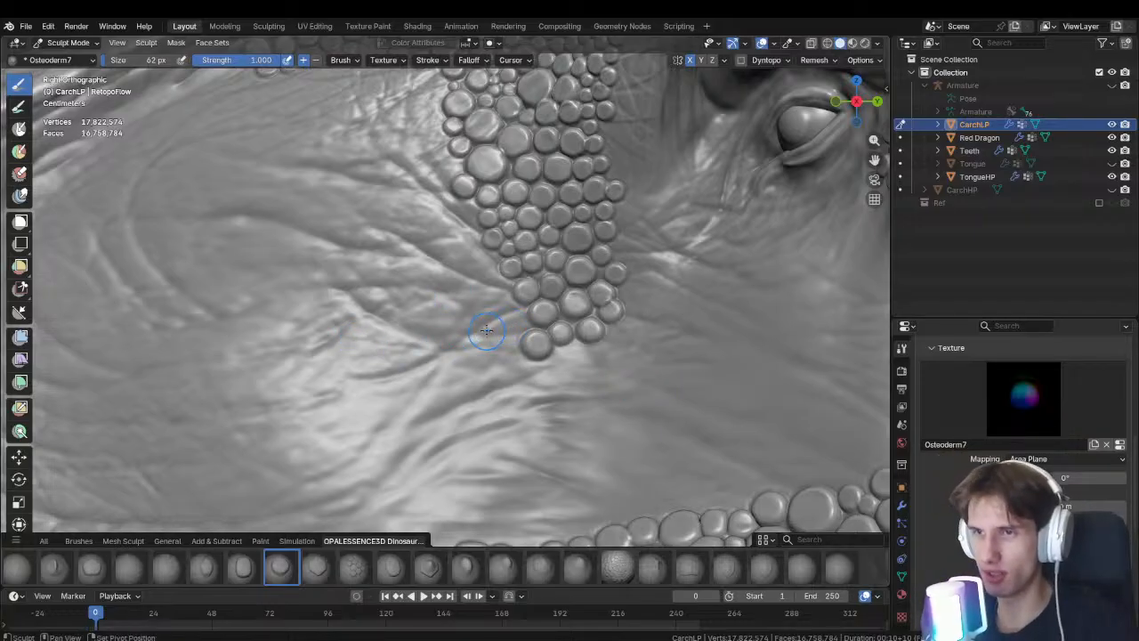
Stamp a 64 px scale at the lower front edge of the patch, trying two more beside it and undoing those two.
{"action": "middle_click_drag", "start_coordinate": [508, 324], "coordinate": [518, 362], "text": "shift"}
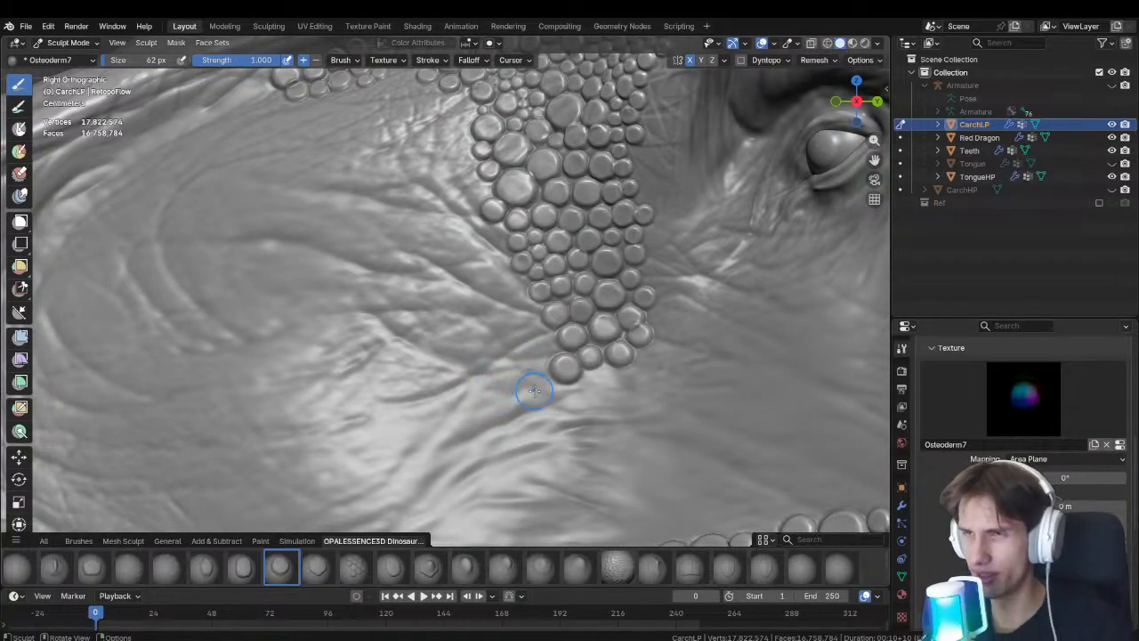
{"action": "middle_click_drag", "start_coordinate": [523, 343], "coordinate": [566, 339], "text": "ctrl"}
{"action": "key", "text": "bracketright"}
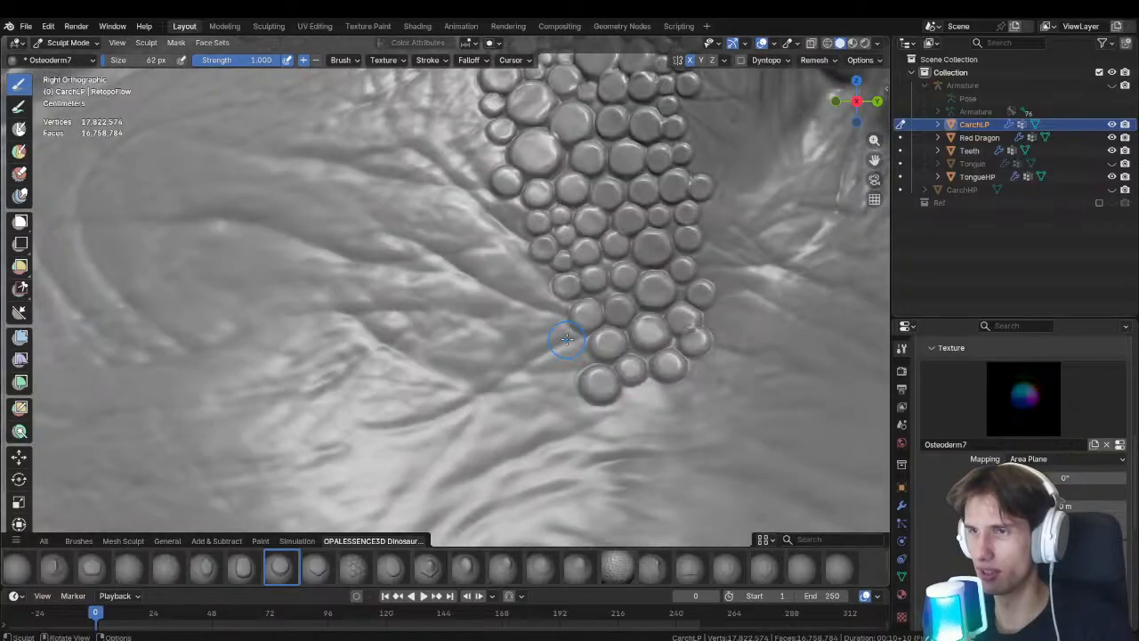
{"action": "mouse_move", "coordinate": [573, 350]}
{"action": "left_mouse_down"}
{"action": "mouse_move", "coordinate": [537, 360]}
{"action": "mouse_move", "coordinate": [527, 336]}
{"action": "mouse_move", "coordinate": [514, 345]}
{"action": "left_mouse_up"}
{"action": "left_click", "coordinate": [521, 346]}
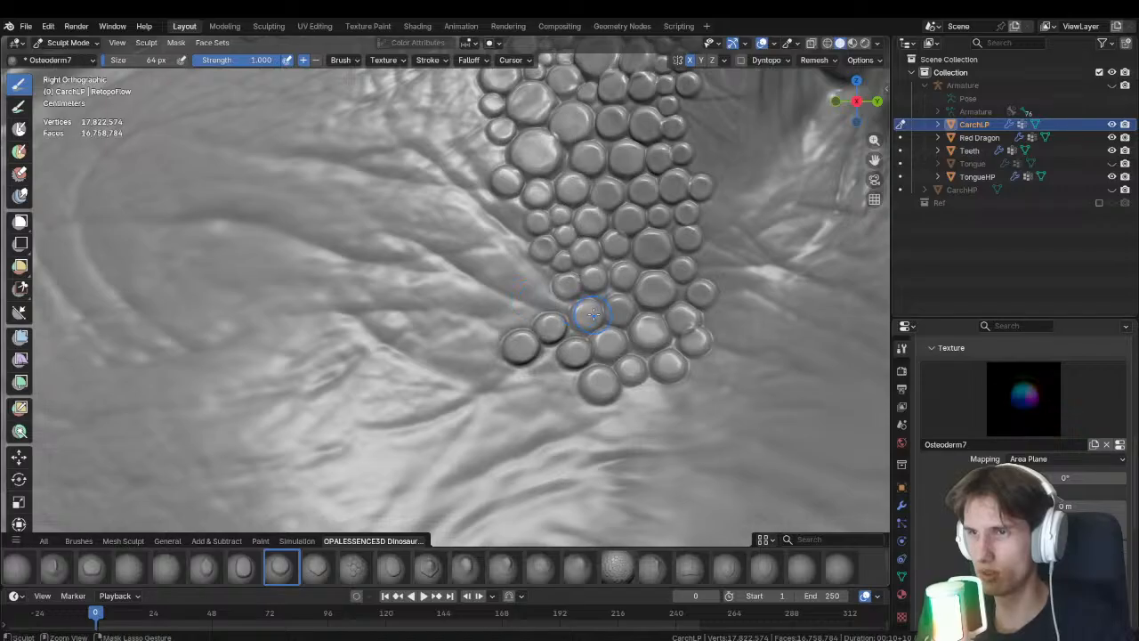
{"action": "key", "text": "ctrl+z"}
{"action": "key", "text": "ctrl+z"}
Set the brush strength to 0.8 and stamp a short diagonal row of three scales forward from the patch's lower front edge.
{"action": "left_click", "coordinate": [237, 62]}
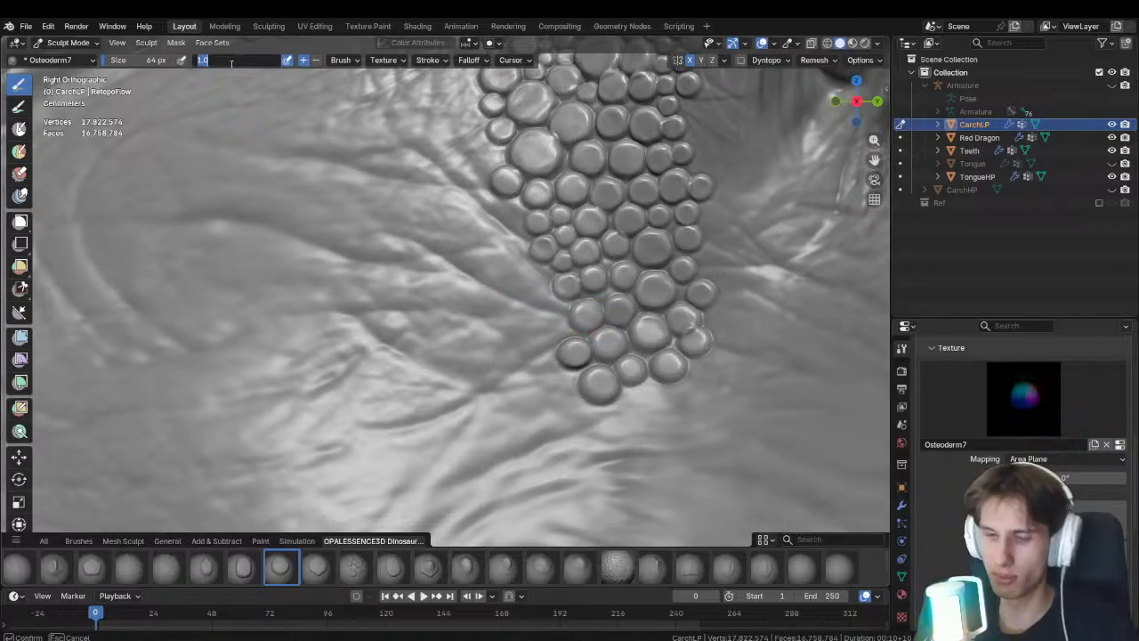
{"action": "type", "text": "0.8"}
{"action": "key", "text": "Return"}
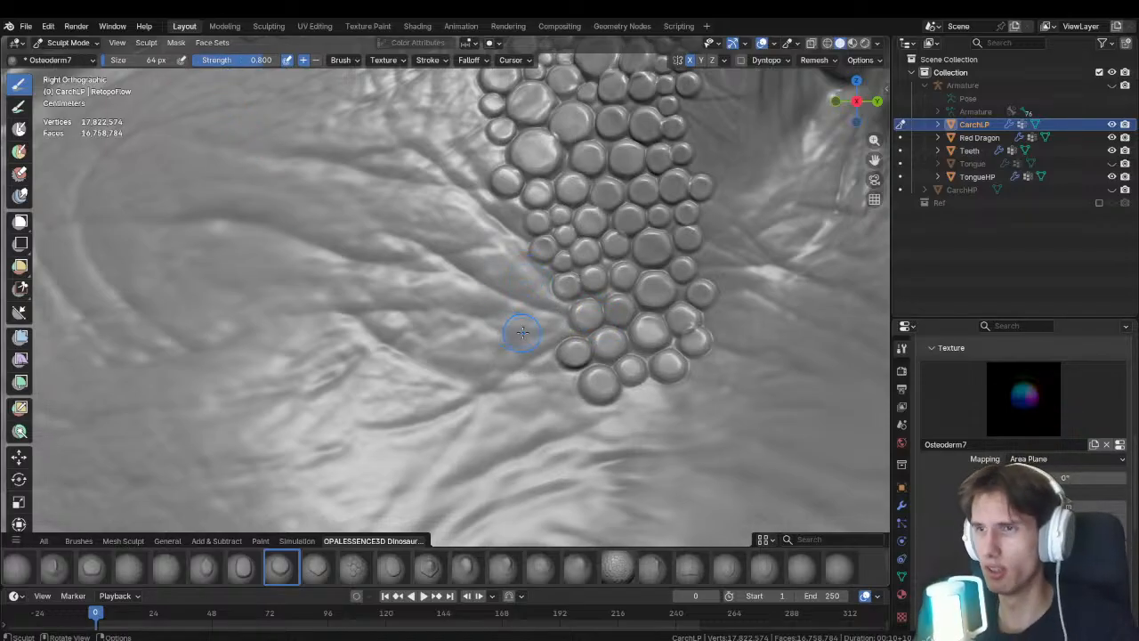
{"action": "left_click", "coordinate": [551, 331]}
{"action": "left_click_drag", "start_coordinate": [523, 351], "coordinate": [464, 378]}
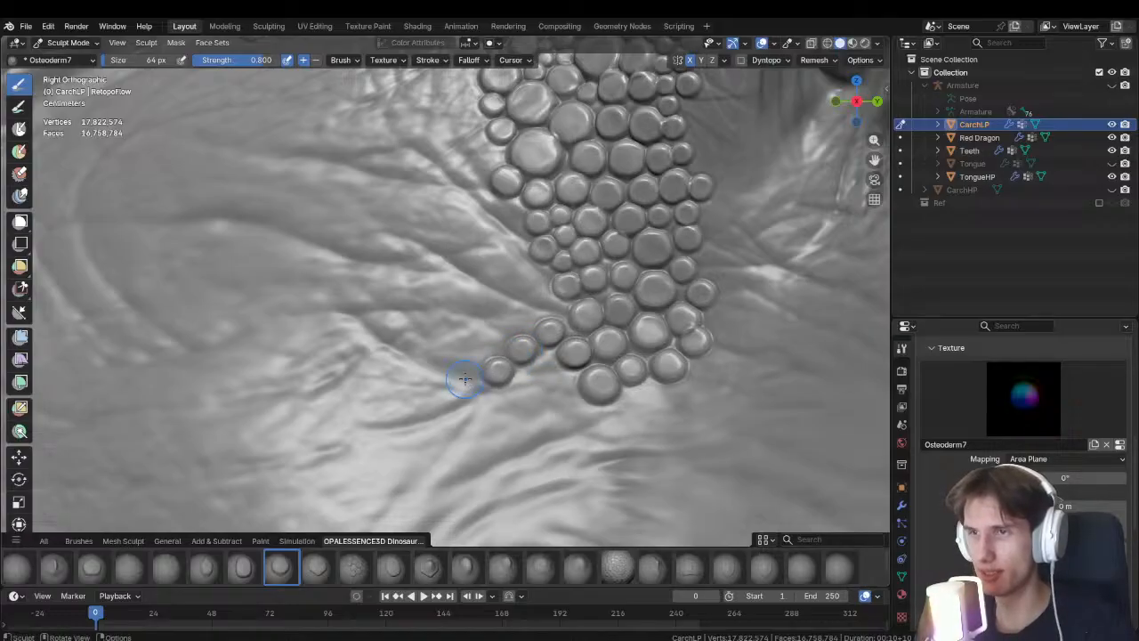
Stamp scales of varied size up the patch's front edge, starting at 50 px and undoing a misplaced one.
{"action": "left_click_drag", "start_coordinate": [549, 304], "coordinate": [575, 311]}
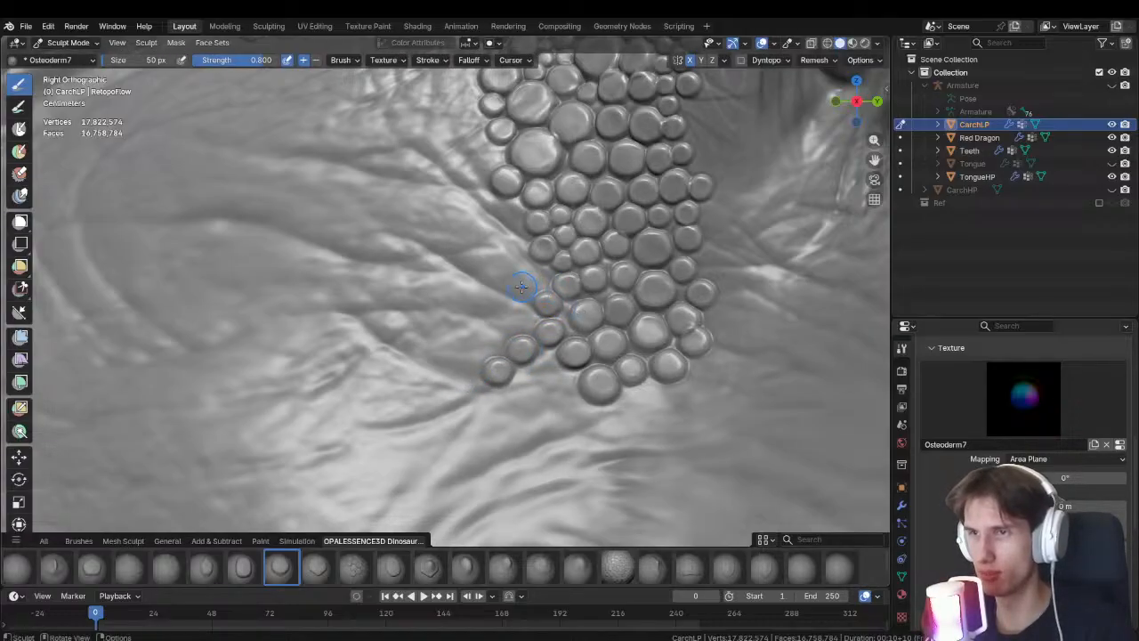
{"action": "mouse_move", "coordinate": [521, 287]}
{"action": "left_mouse_down"}
{"action": "mouse_move", "coordinate": [553, 304]}
{"action": "mouse_move", "coordinate": [546, 279]}
{"action": "mouse_move", "coordinate": [512, 293]}
{"action": "left_mouse_up"}
{"action": "key", "text": "ctrl+z"}
{"action": "left_click_drag", "start_coordinate": [462, 262], "coordinate": [489, 280]}
{"action": "mouse_move", "coordinate": [476, 384]}
{"action": "middle_mouse_down", "text": "shift"}
{"action": "mouse_move", "coordinate": [516, 385]}
{"action": "mouse_move", "coordinate": [490, 502]}
{"action": "middle_mouse_up", "text": "shift"}
{"action": "left_click_drag", "start_coordinate": [532, 342], "coordinate": [504, 324]}
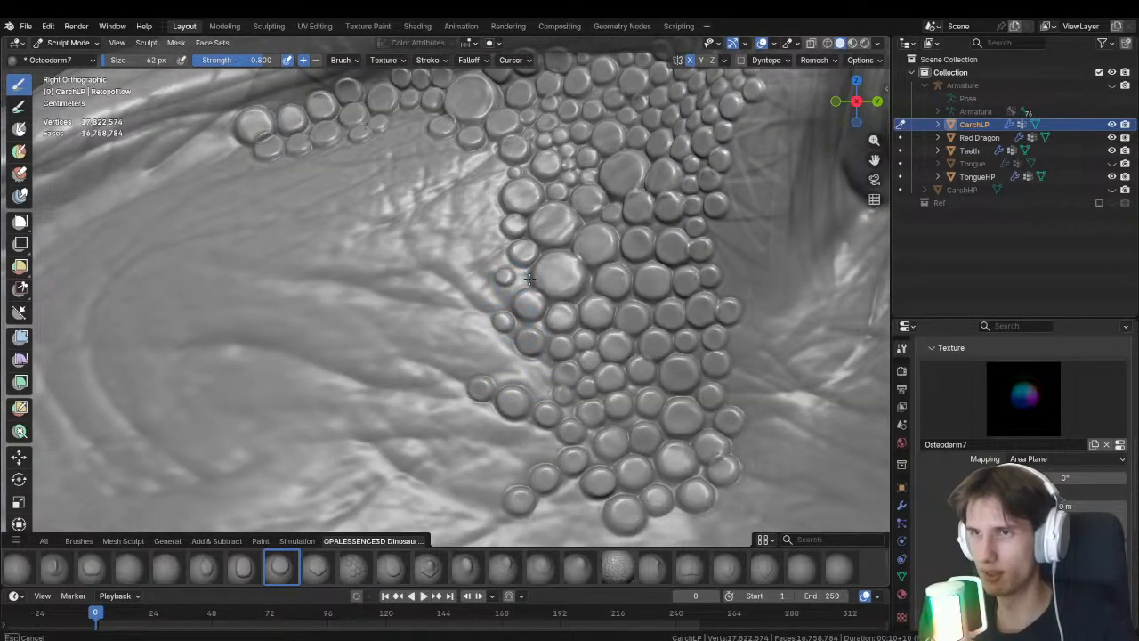
Undo the small scale in front of the large round one on the front edge and restamp it with a 62 px brush.
{"action": "left_click_drag", "start_coordinate": [529, 280], "coordinate": [528, 279]}
{"action": "middle_click_drag", "start_coordinate": [529, 279], "coordinate": [546, 317], "text": "shift"}
{"action": "middle_click_drag", "start_coordinate": [546, 317], "coordinate": [541, 309], "text": "ctrl"}
{"action": "key", "text": "ctrl+z"}
{"action": "left_click_drag", "start_coordinate": [544, 317], "coordinate": [586, 314]}
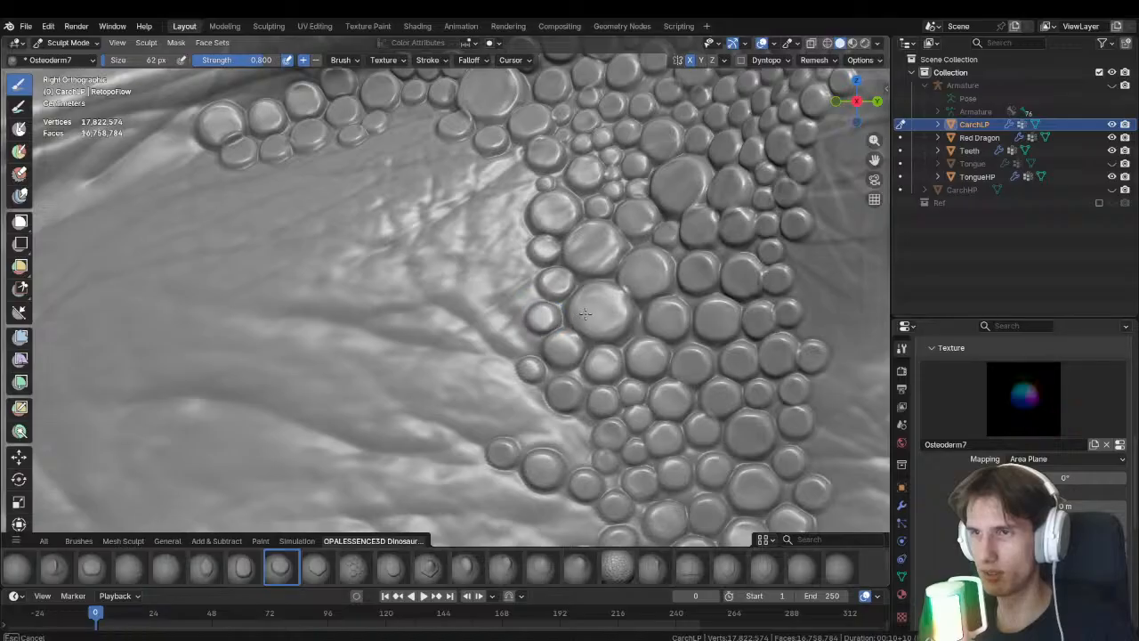
Stamp a cluster of small scales in the corner where the upper scale row meets the patch's front edge.
{"action": "mouse_move", "coordinate": [522, 192]}
{"action": "middle_mouse_down", "text": "shift"}
{"action": "mouse_move", "coordinate": [530, 272]}
{"action": "mouse_move", "coordinate": [610, 280]}
{"action": "mouse_move", "coordinate": [437, 223]}
{"action": "mouse_move", "coordinate": [558, 244]}
{"action": "middle_mouse_up", "text": "shift"}
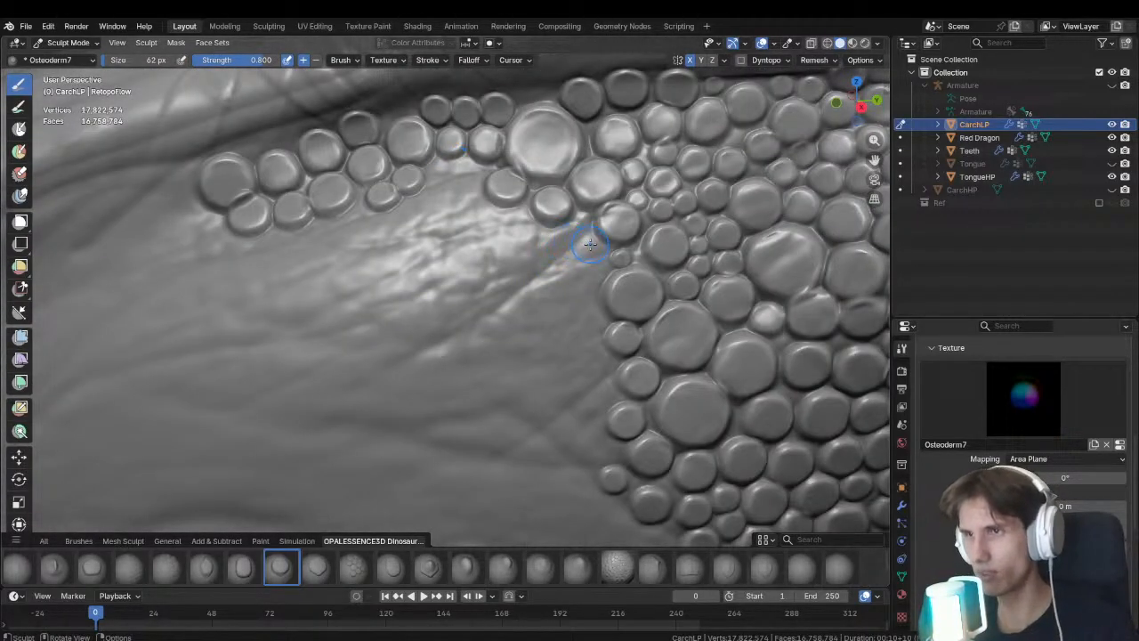
{"action": "left_click_drag", "start_coordinate": [590, 245], "coordinate": [546, 245]}
{"action": "mouse_move", "coordinate": [538, 247]}
{"action": "middle_mouse_down"}
{"action": "mouse_move", "coordinate": [521, 246]}
{"action": "mouse_move", "coordinate": [534, 288]}
{"action": "mouse_move", "coordinate": [496, 293]}
{"action": "mouse_move", "coordinate": [492, 283]}
{"action": "middle_mouse_up"}
{"action": "left_click_drag", "start_coordinate": [491, 275], "coordinate": [485, 277]}
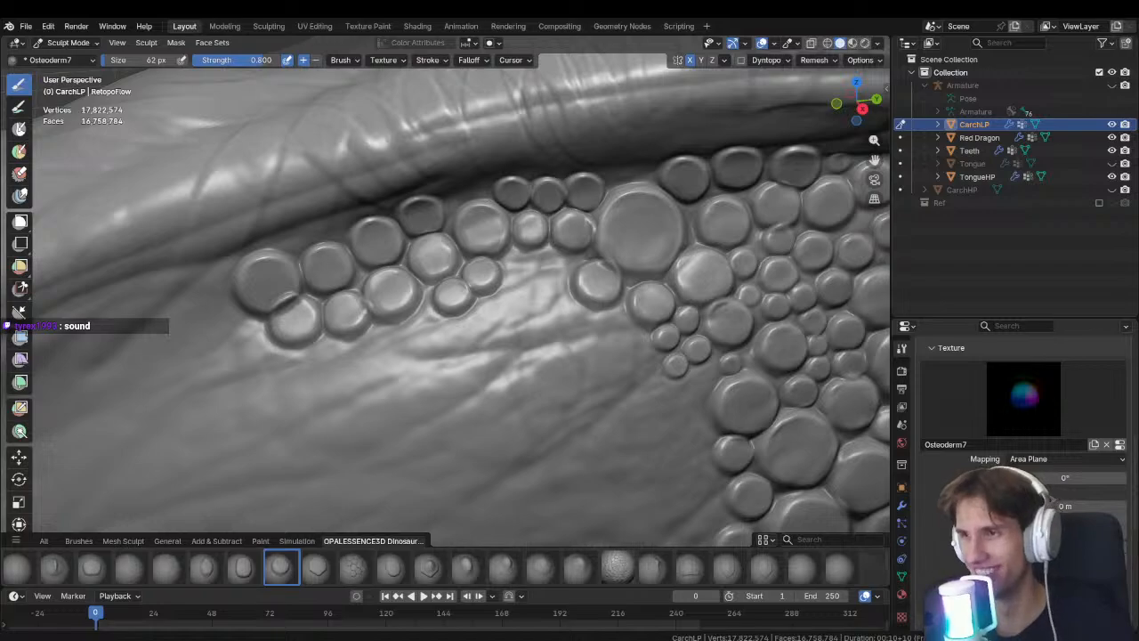
Stamp a small scale in the gap beneath the middle of the upper scale row, undoing a misplaced attempt.
{"action": "mouse_move", "coordinate": [534, 418]}
{"action": "middle_mouse_down"}
{"action": "mouse_move", "coordinate": [549, 376]}
{"action": "mouse_move", "coordinate": [457, 332]}
{"action": "mouse_move", "coordinate": [448, 313]}
{"action": "middle_mouse_up"}
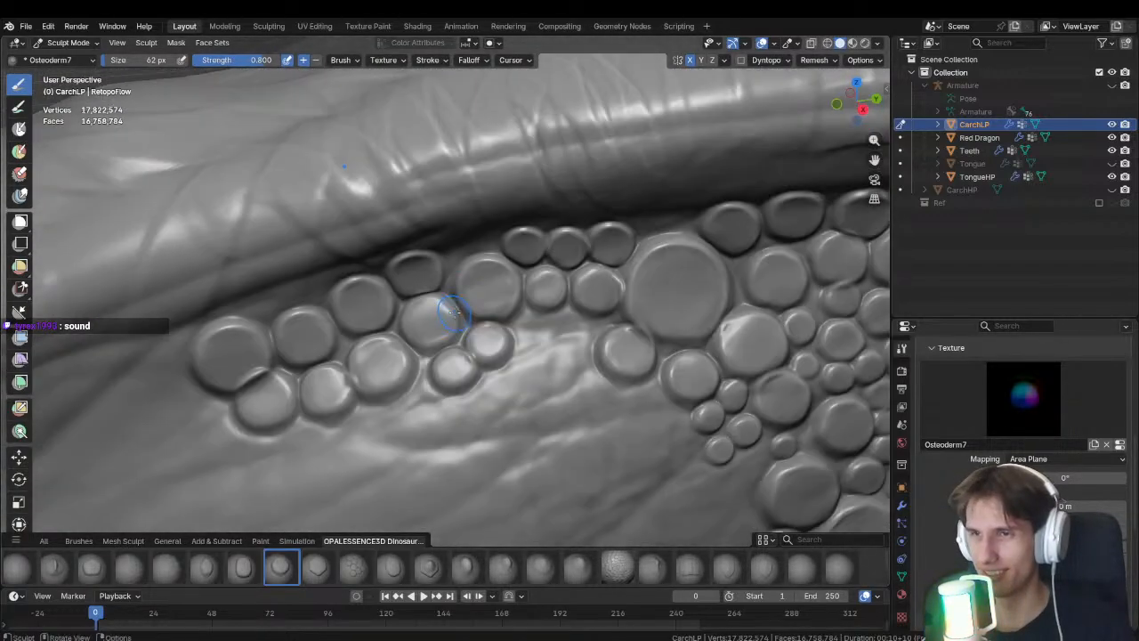
{"action": "mouse_move", "coordinate": [529, 332]}
{"action": "left_mouse_down"}
{"action": "mouse_move", "coordinate": [553, 334]}
{"action": "mouse_move", "coordinate": [553, 347]}
{"action": "left_mouse_up"}
{"action": "middle_click_drag", "start_coordinate": [553, 347], "coordinate": [533, 335]}
{"action": "key", "text": "ctrl+z"}
{"action": "left_click_drag", "start_coordinate": [527, 329], "coordinate": [527, 329]}
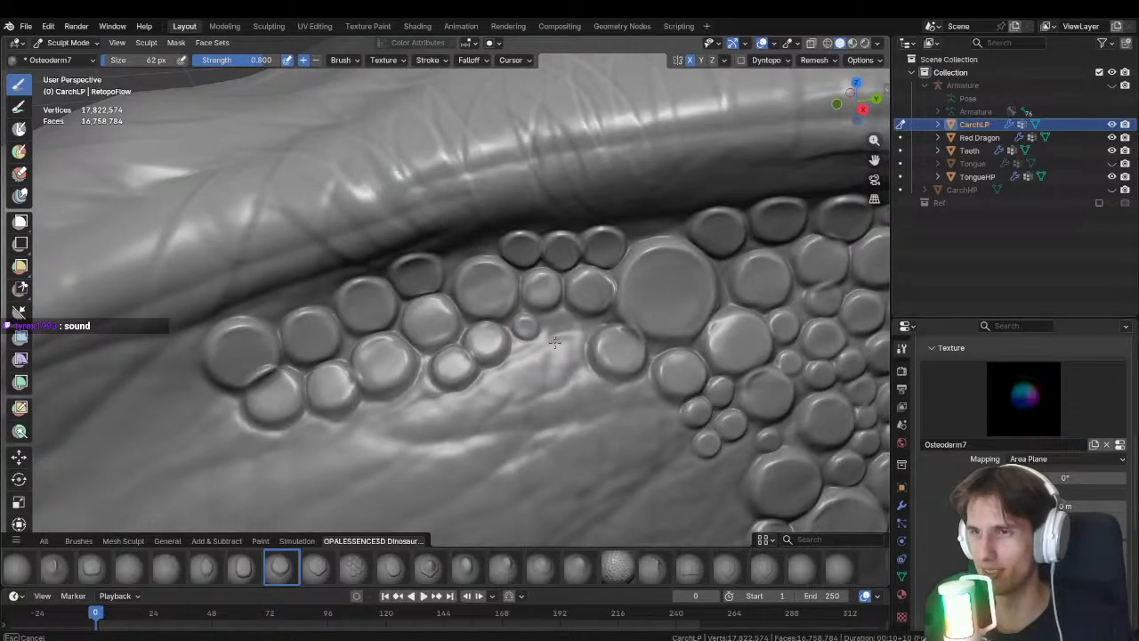
Extend the front end of the upper scale row with a few large and small scales, using a 52 px brush.
{"action": "mouse_move", "coordinate": [588, 317]}
{"action": "middle_mouse_down"}
{"action": "mouse_move", "coordinate": [539, 329]}
{"action": "mouse_move", "coordinate": [487, 273]}
{"action": "mouse_move", "coordinate": [569, 293]}
{"action": "mouse_move", "coordinate": [427, 300]}
{"action": "mouse_move", "coordinate": [417, 334]}
{"action": "mouse_move", "coordinate": [372, 321]}
{"action": "middle_mouse_up"}
{"action": "left_click_drag", "start_coordinate": [389, 304], "coordinate": [446, 338]}
{"action": "mouse_move", "coordinate": [452, 338]}
{"action": "middle_mouse_down"}
{"action": "mouse_move", "coordinate": [448, 361]}
{"action": "mouse_move", "coordinate": [452, 339]}
{"action": "middle_mouse_up"}
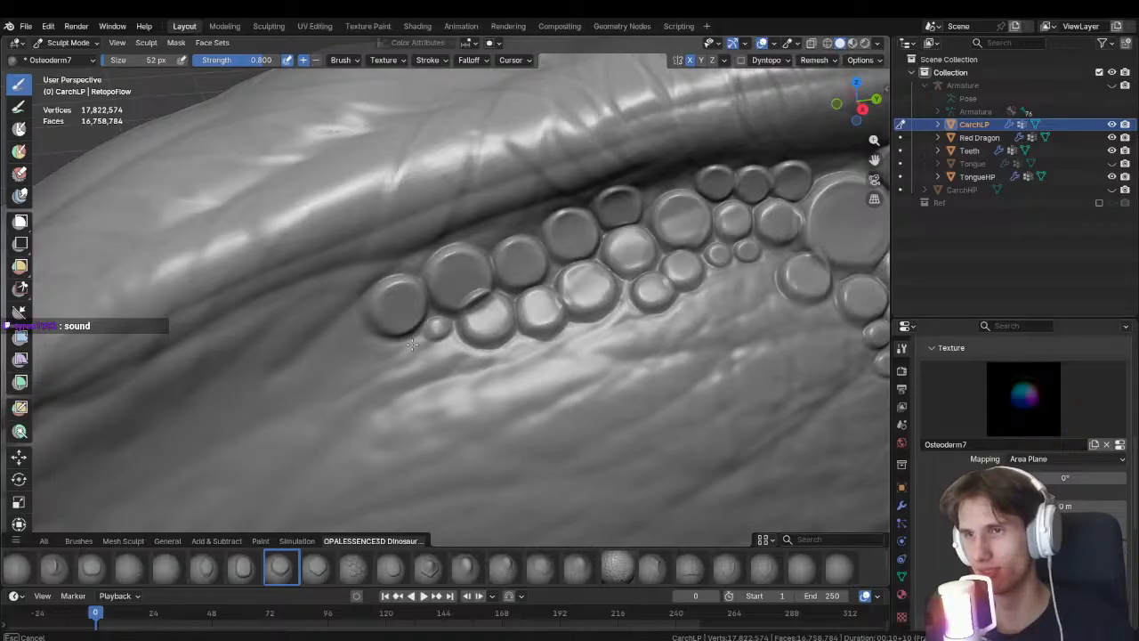
{"action": "left_click_drag", "start_coordinate": [452, 359], "coordinate": [415, 374]}
{"action": "scroll", "coordinate": [471, 376], "scroll_direction": "down", "scroll_amount": 3}
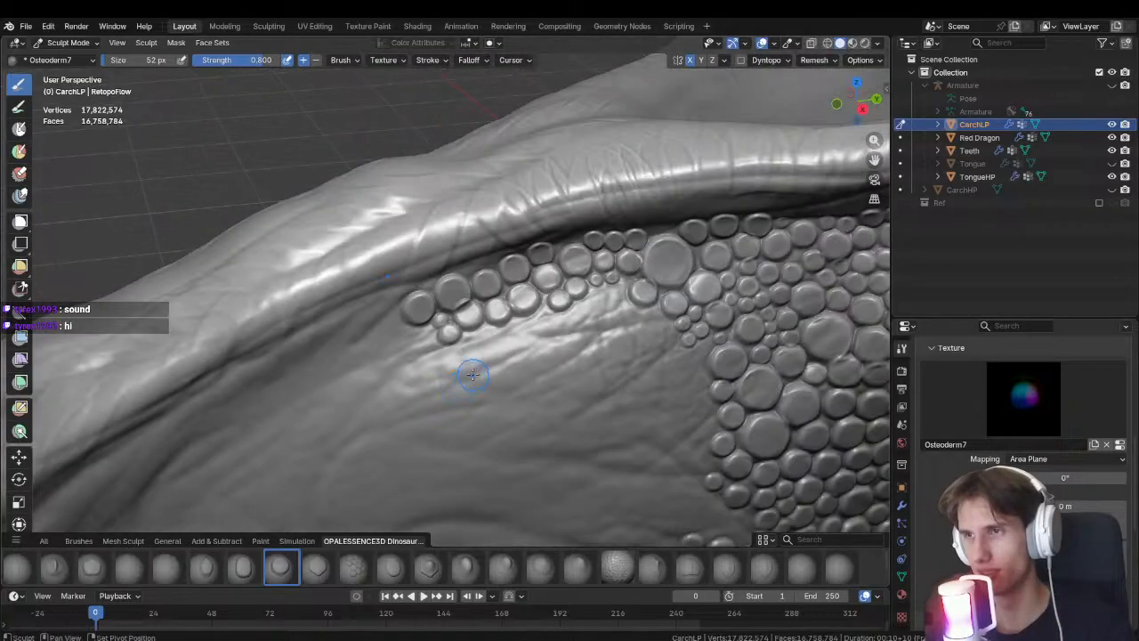
Fill the gaps at the patch's lower front edge with scales, using a 64 px brush.
{"action": "middle_click_drag", "start_coordinate": [471, 377], "coordinate": [508, 399]}
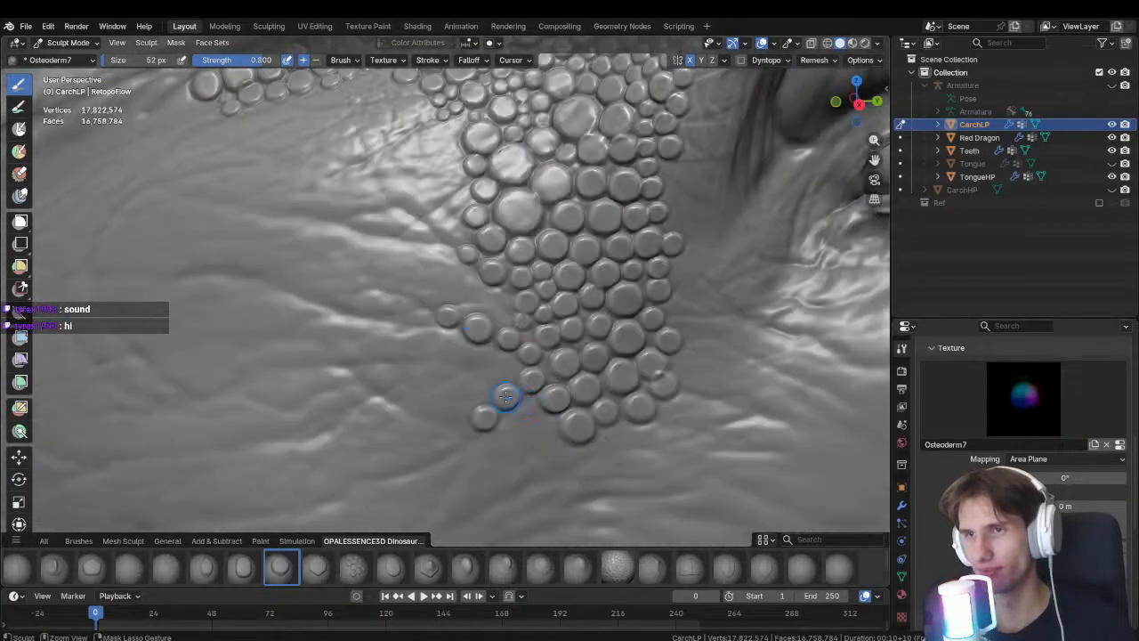
{"action": "scroll", "coordinate": [526, 313], "scroll_direction": "up", "scroll_amount": 4}
{"action": "middle_click_drag", "start_coordinate": [526, 312], "coordinate": [552, 318]}
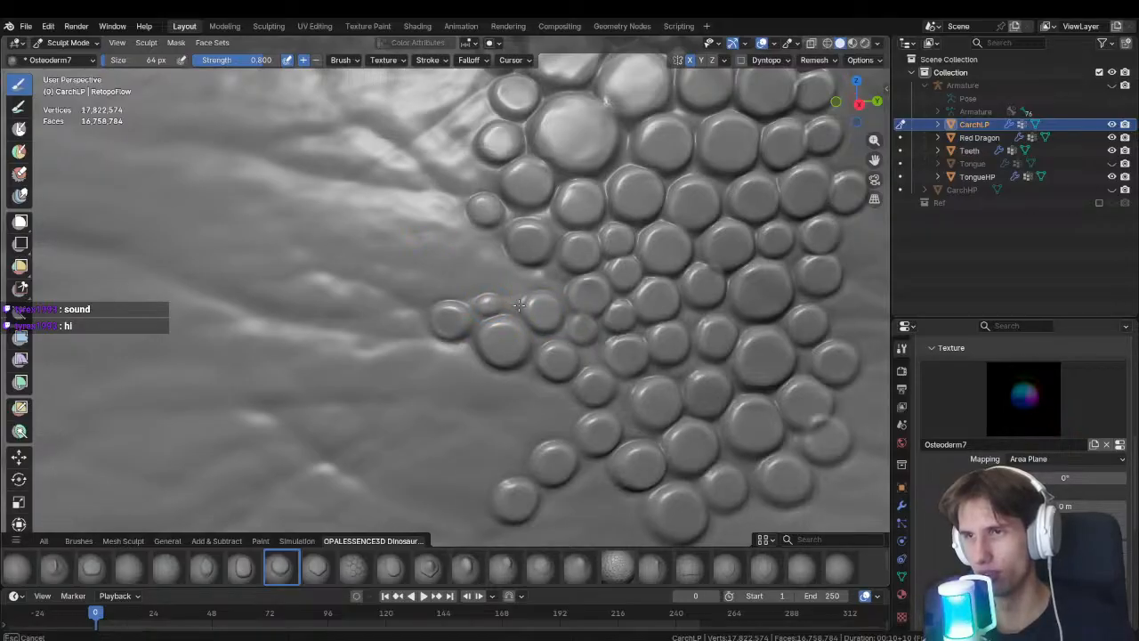
{"action": "left_click_drag", "start_coordinate": [541, 269], "coordinate": [553, 273]}
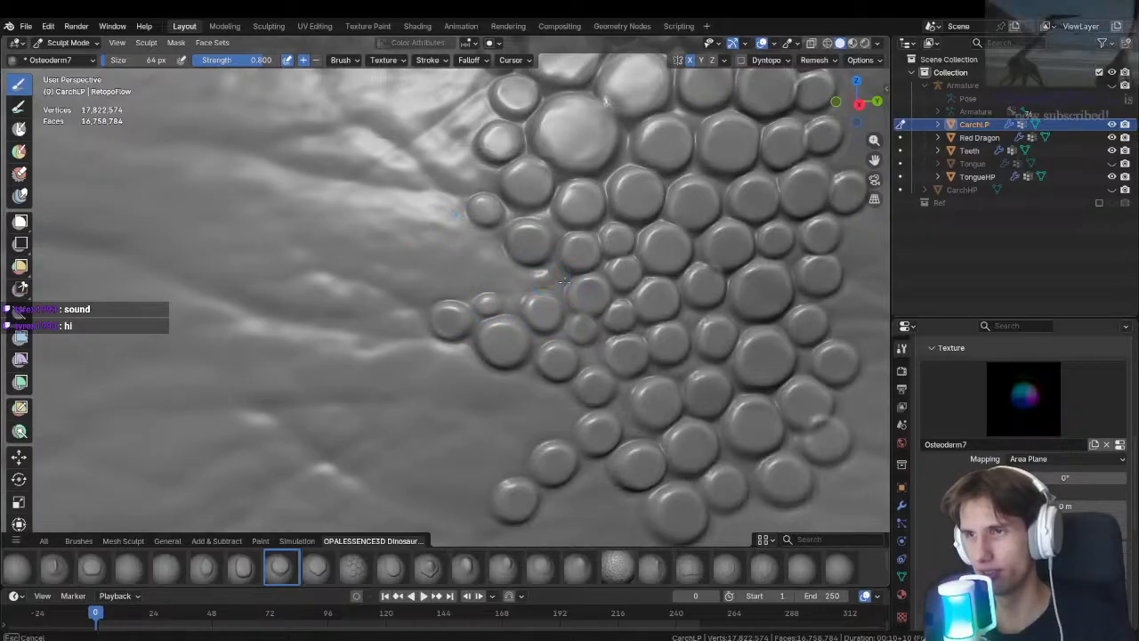
Stamp scales in the gap beneath the upper row, in front of its largest round scale.
{"action": "mouse_move", "coordinate": [567, 276]}
{"action": "middle_mouse_down"}
{"action": "mouse_move", "coordinate": [507, 305]}
{"action": "mouse_move", "coordinate": [484, 341]}
{"action": "mouse_move", "coordinate": [501, 386]}
{"action": "mouse_move", "coordinate": [470, 300]}
{"action": "mouse_move", "coordinate": [528, 339]}
{"action": "middle_mouse_up"}
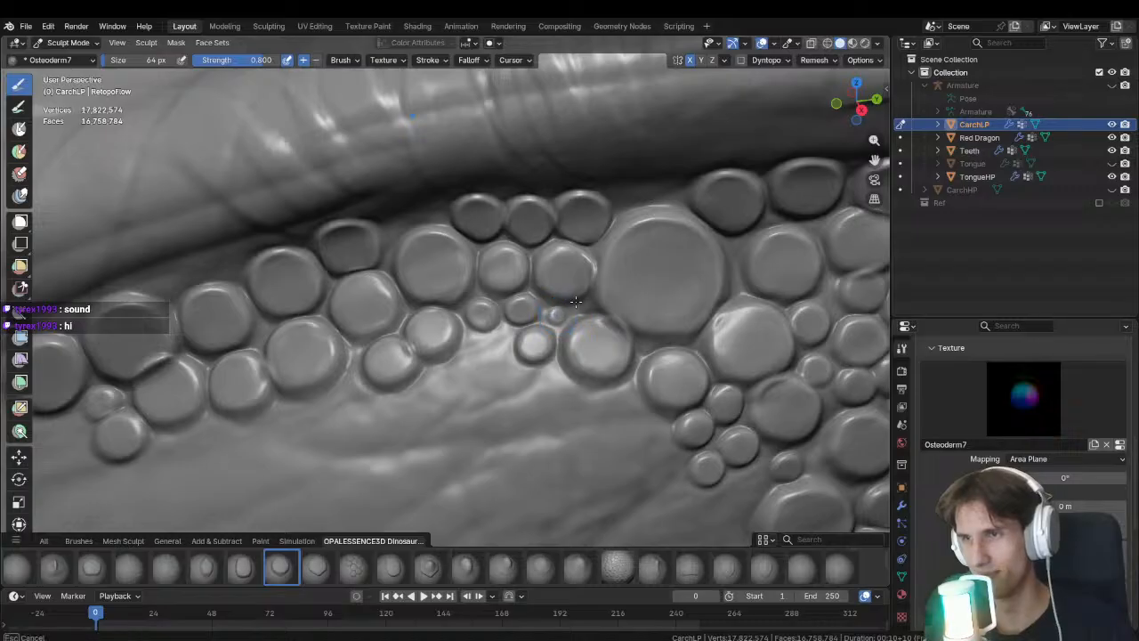
{"action": "mouse_move", "coordinate": [585, 296]}
{"action": "middle_mouse_down"}
{"action": "mouse_move", "coordinate": [496, 368]}
{"action": "mouse_move", "coordinate": [483, 356]}
{"action": "mouse_move", "coordinate": [534, 359]}
{"action": "middle_mouse_up"}
{"action": "mouse_move", "coordinate": [535, 359]}
{"action": "left_mouse_down"}
{"action": "mouse_move", "coordinate": [546, 374]}
{"action": "mouse_move", "coordinate": [549, 357]}
{"action": "left_mouse_up"}
Check the patch from a distance and add scales along its front edge with a 76 px brush, undoing misplaced strokes.
{"action": "middle_click_drag", "start_coordinate": [549, 356], "coordinate": [443, 315], "text": "shift"}
{"action": "middle_click_drag", "start_coordinate": [472, 272], "coordinate": [410, 312], "text": "shift"}
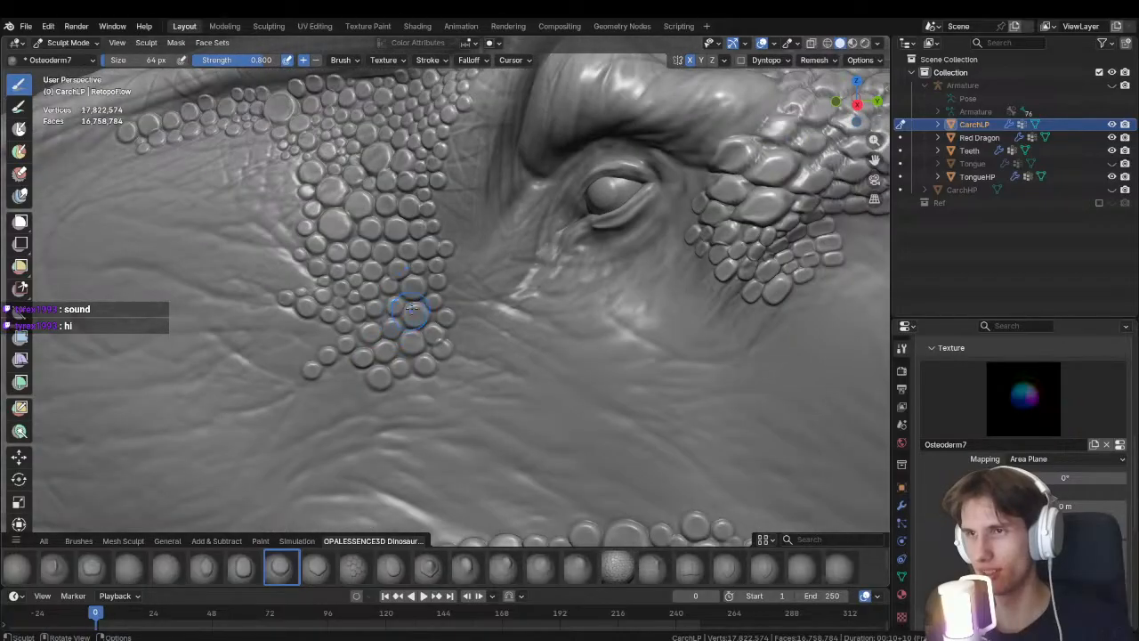
{"action": "mouse_move", "coordinate": [419, 234]}
{"action": "middle_mouse_down", "text": "shift"}
{"action": "mouse_move", "coordinate": [428, 326]}
{"action": "mouse_move", "coordinate": [465, 356]}
{"action": "middle_mouse_up", "text": "shift"}
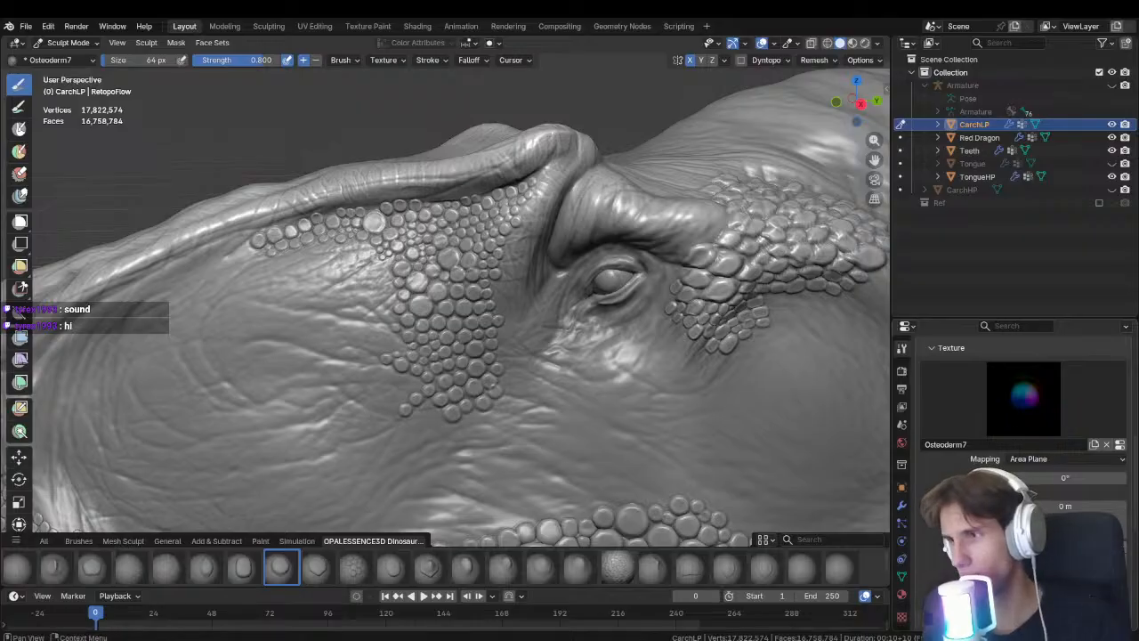
{"action": "mouse_move", "coordinate": [358, 282]}
{"action": "middle_mouse_down", "text": "ctrl"}
{"action": "mouse_move", "coordinate": [341, 265]}
{"action": "mouse_move", "coordinate": [445, 302]}
{"action": "middle_mouse_up", "text": "ctrl"}
{"action": "mouse_move", "coordinate": [444, 302]}
{"action": "middle_mouse_down", "text": "ctrl"}
{"action": "mouse_move", "coordinate": [450, 240]}
{"action": "mouse_move", "coordinate": [453, 314]}
{"action": "middle_mouse_up", "text": "ctrl"}
{"action": "mouse_move", "coordinate": [457, 316]}
{"action": "left_mouse_down"}
{"action": "mouse_move", "coordinate": [445, 337]}
{"action": "mouse_move", "coordinate": [388, 347]}
{"action": "mouse_move", "coordinate": [404, 342]}
{"action": "left_mouse_up"}
{"action": "scroll", "coordinate": [444, 337], "scroll_direction": "down", "scroll_amount": 1}
{"action": "key", "text": "ctrl+z"}
{"action": "mouse_move", "coordinate": [415, 272]}
{"action": "left_mouse_down"}
{"action": "mouse_move", "coordinate": [440, 260]}
{"action": "mouse_move", "coordinate": [456, 278]}
{"action": "mouse_move", "coordinate": [515, 293]}
{"action": "left_mouse_up"}
{"action": "key", "text": "ctrl+z"}
{"action": "scroll", "coordinate": [462, 283], "scroll_direction": "up", "scroll_amount": 2}
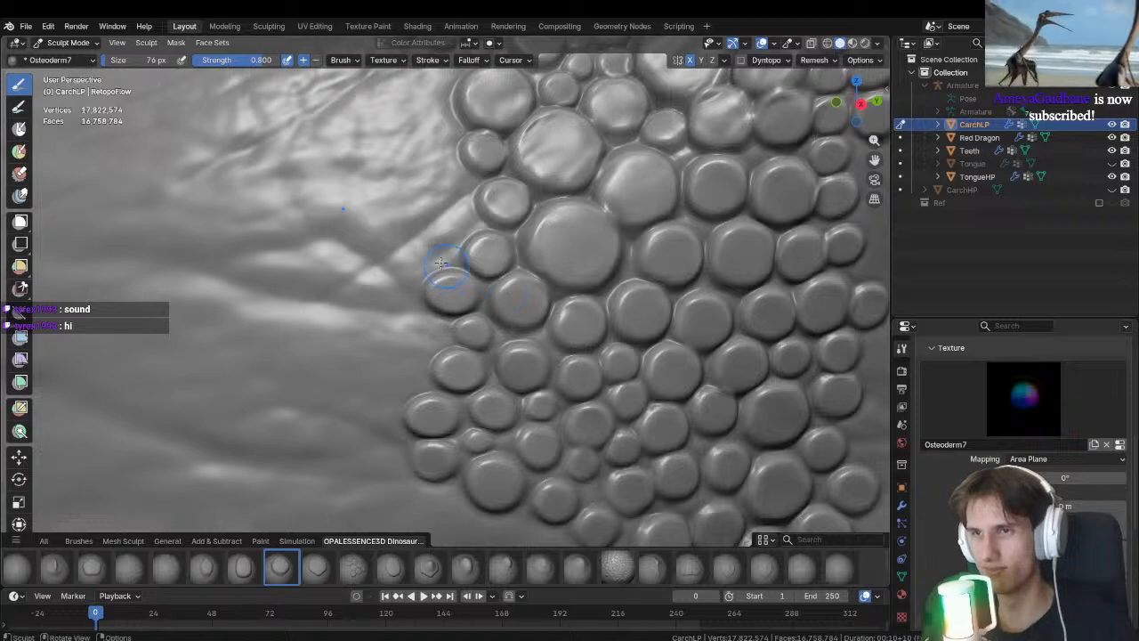
Stamp a staggered outer line of scales along the upper half of the patch's front edge with a 72 px brush.
{"action": "mouse_move", "coordinate": [454, 218]}
{"action": "left_mouse_down"}
{"action": "mouse_move", "coordinate": [423, 255]}
{"action": "mouse_move", "coordinate": [390, 268]}
{"action": "mouse_move", "coordinate": [448, 279]}
{"action": "left_mouse_up"}
{"action": "mouse_move", "coordinate": [447, 279]}
{"action": "middle_mouse_down", "text": "shift"}
{"action": "mouse_move", "coordinate": [437, 272]}
{"action": "mouse_move", "coordinate": [453, 273]}
{"action": "middle_mouse_up", "text": "shift"}
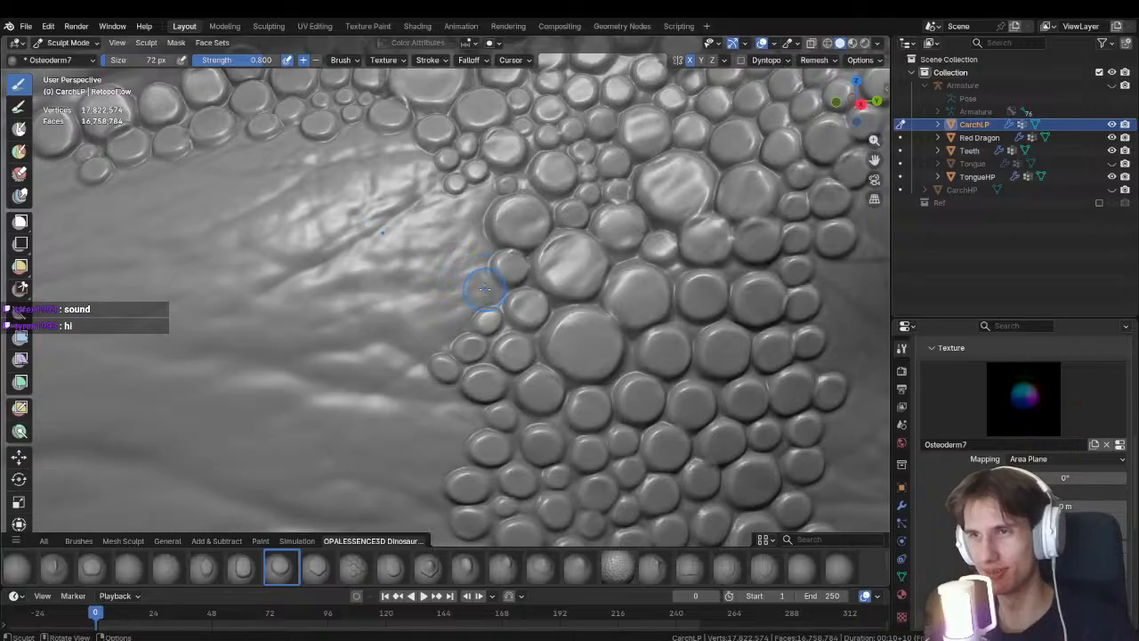
{"action": "left_click_drag", "start_coordinate": [487, 288], "coordinate": [443, 293]}
{"action": "middle_click_drag", "start_coordinate": [452, 310], "coordinate": [471, 262], "text": "ctrl"}
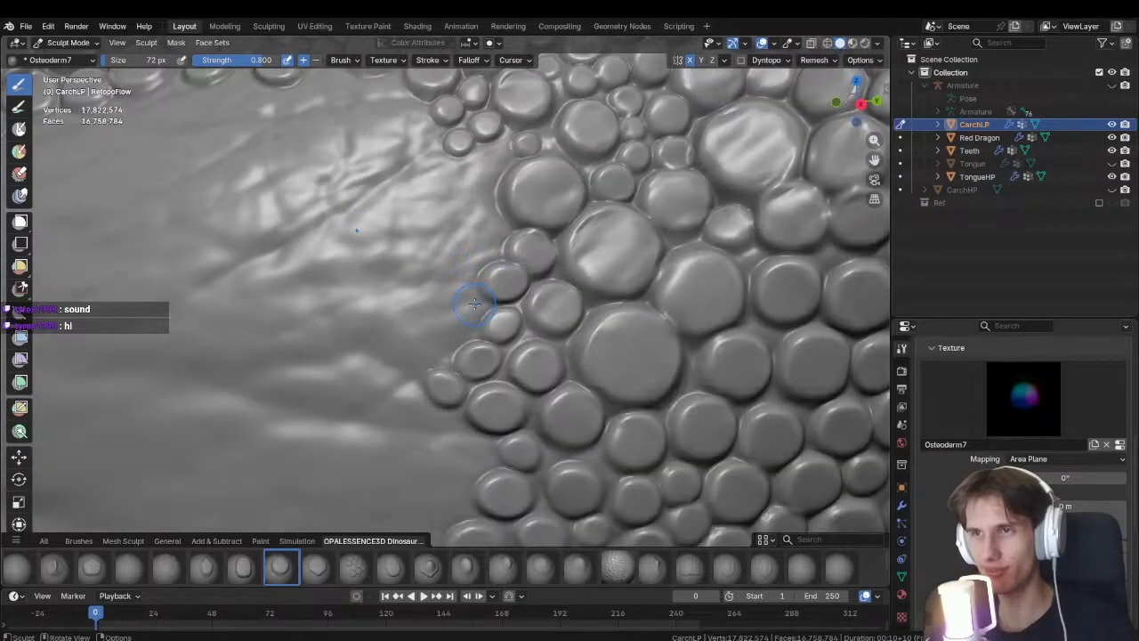
{"action": "left_click_drag", "start_coordinate": [473, 309], "coordinate": [448, 326]}
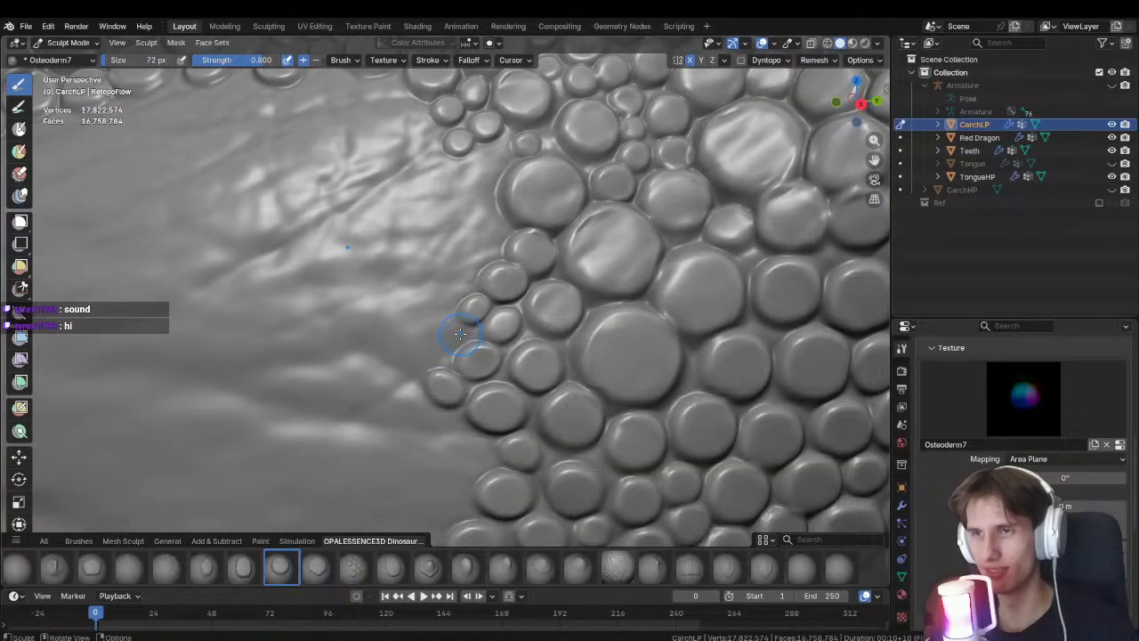
{"action": "middle_click_drag", "start_coordinate": [449, 326], "coordinate": [433, 264]}
Stamp more small scales forward of the patch's front edge onto the snout skin and undo the last two strokes.
{"action": "mouse_move", "coordinate": [449, 308]}
{"action": "left_mouse_down"}
{"action": "mouse_move", "coordinate": [396, 309]}
{"action": "mouse_move", "coordinate": [386, 290]}
{"action": "mouse_move", "coordinate": [339, 313]}
{"action": "left_mouse_up"}
{"action": "middle_click_drag", "start_coordinate": [415, 329], "coordinate": [417, 343], "text": "ctrl"}
{"action": "mouse_move", "coordinate": [440, 359]}
{"action": "left_mouse_down"}
{"action": "mouse_move", "coordinate": [401, 341]}
{"action": "mouse_move", "coordinate": [430, 358]}
{"action": "mouse_move", "coordinate": [384, 339]}
{"action": "mouse_move", "coordinate": [364, 347]}
{"action": "left_mouse_up"}
{"action": "key", "text": "ctrl+z"}
{"action": "key", "text": "ctrl+z"}
Examine the scale coverage on the snout, eye and jaw from several angles, returning to the patch's lower front edge.
{"action": "middle_click_drag", "start_coordinate": [365, 347], "coordinate": [435, 391], "text": "ctrl"}
{"action": "mouse_move", "coordinate": [394, 291]}
{"action": "middle_mouse_down", "text": "shift"}
{"action": "mouse_move", "coordinate": [333, 249]}
{"action": "mouse_move", "coordinate": [412, 282]}
{"action": "mouse_move", "coordinate": [418, 333]}
{"action": "mouse_move", "coordinate": [390, 289]}
{"action": "mouse_move", "coordinate": [399, 354]}
{"action": "middle_mouse_up", "text": "shift"}
{"action": "mouse_move", "coordinate": [399, 354]}
{"action": "middle_mouse_down", "text": "shift"}
{"action": "mouse_move", "coordinate": [407, 282]}
{"action": "mouse_move", "coordinate": [380, 276]}
{"action": "middle_mouse_up", "text": "shift"}
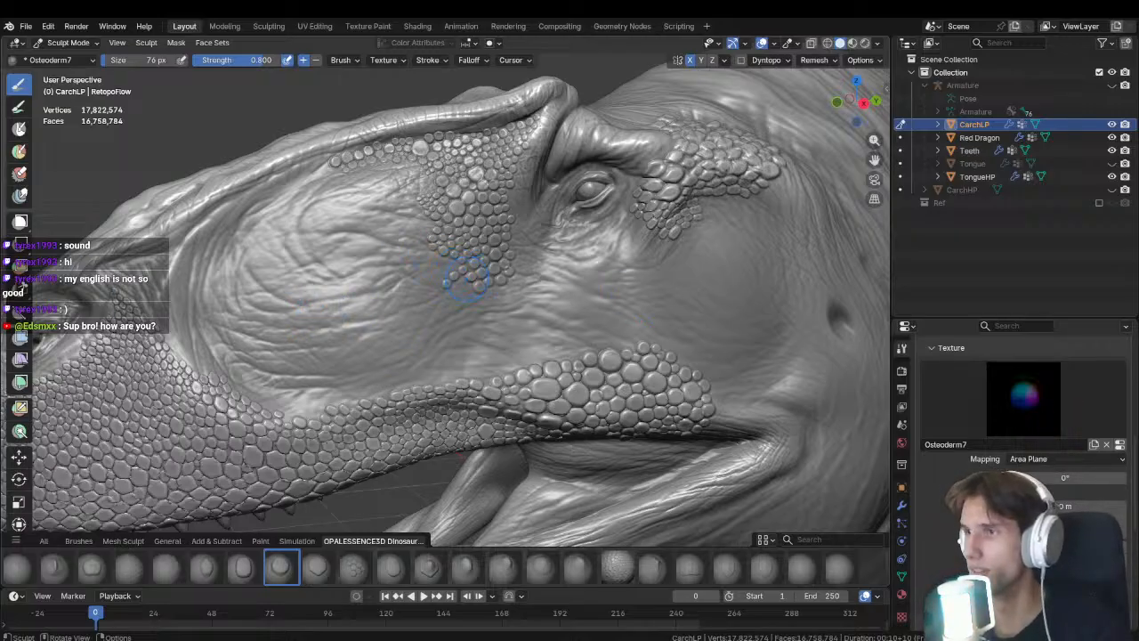
{"action": "middle_click_drag", "start_coordinate": [465, 263], "coordinate": [475, 315]}
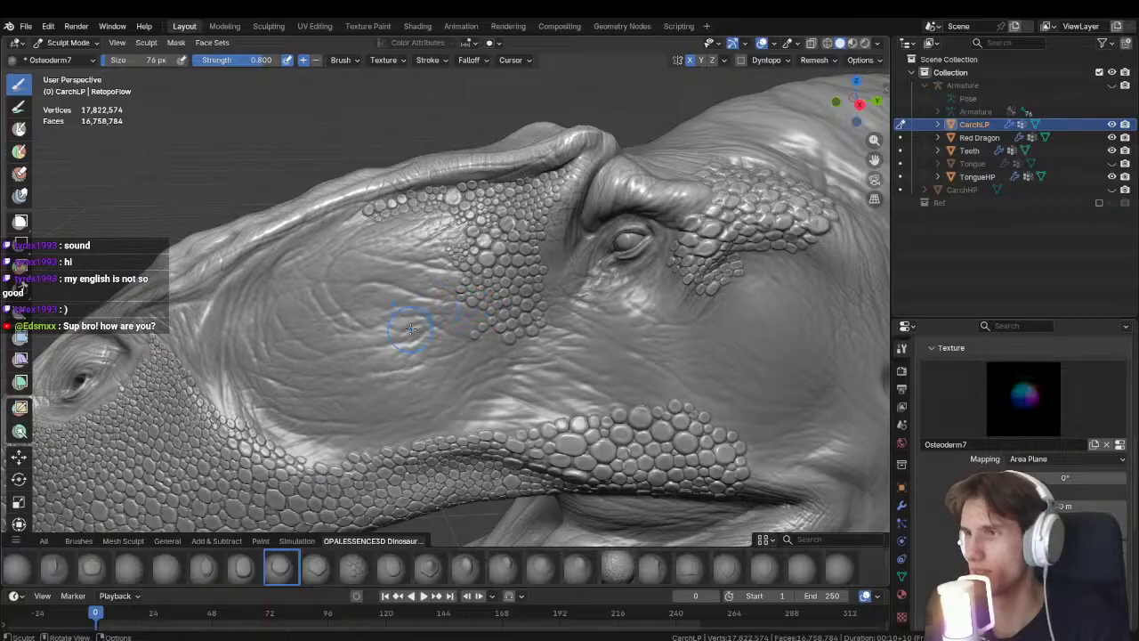
{"action": "mouse_move", "coordinate": [411, 328]}
{"action": "middle_mouse_down"}
{"action": "mouse_move", "coordinate": [464, 359]}
{"action": "mouse_move", "coordinate": [384, 341]}
{"action": "middle_mouse_up"}
{"action": "scroll", "coordinate": [432, 346], "scroll_direction": "up", "scroll_amount": 1}
{"action": "scroll", "coordinate": [462, 358], "scroll_direction": "up", "scroll_amount": 1}
{"action": "scroll", "coordinate": [420, 261], "scroll_direction": "up", "scroll_amount": 4}
{"action": "mouse_move", "coordinate": [511, 306]}
{"action": "middle_mouse_down", "text": "shift"}
{"action": "mouse_move", "coordinate": [459, 291]}
{"action": "mouse_move", "coordinate": [514, 309]}
{"action": "middle_mouse_up", "text": "shift"}
Set the brush size to 72 px and fill the notch in the patch's lower front edge with scales, redoing the first stroke.
{"action": "key", "text": "bracketleft"}
{"action": "scroll", "coordinate": [514, 309], "scroll_direction": "up", "scroll_amount": 1}
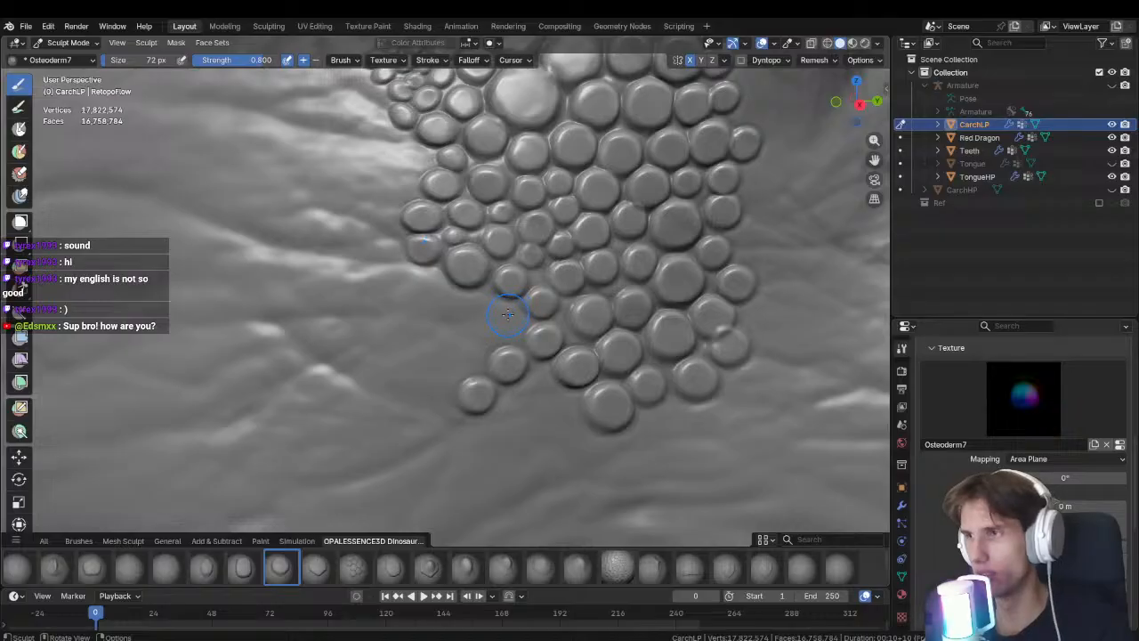
{"action": "mouse_move", "coordinate": [507, 314]}
{"action": "left_mouse_down"}
{"action": "mouse_move", "coordinate": [541, 327]}
{"action": "mouse_move", "coordinate": [559, 313]}
{"action": "left_mouse_up"}
{"action": "key", "text": "ctrl+z"}
{"action": "scroll", "coordinate": [510, 325], "scroll_direction": "down", "scroll_amount": 1}
{"action": "mouse_move", "coordinate": [490, 307]}
{"action": "left_mouse_down"}
{"action": "mouse_move", "coordinate": [532, 309]}
{"action": "mouse_move", "coordinate": [538, 323]}
{"action": "left_mouse_up"}
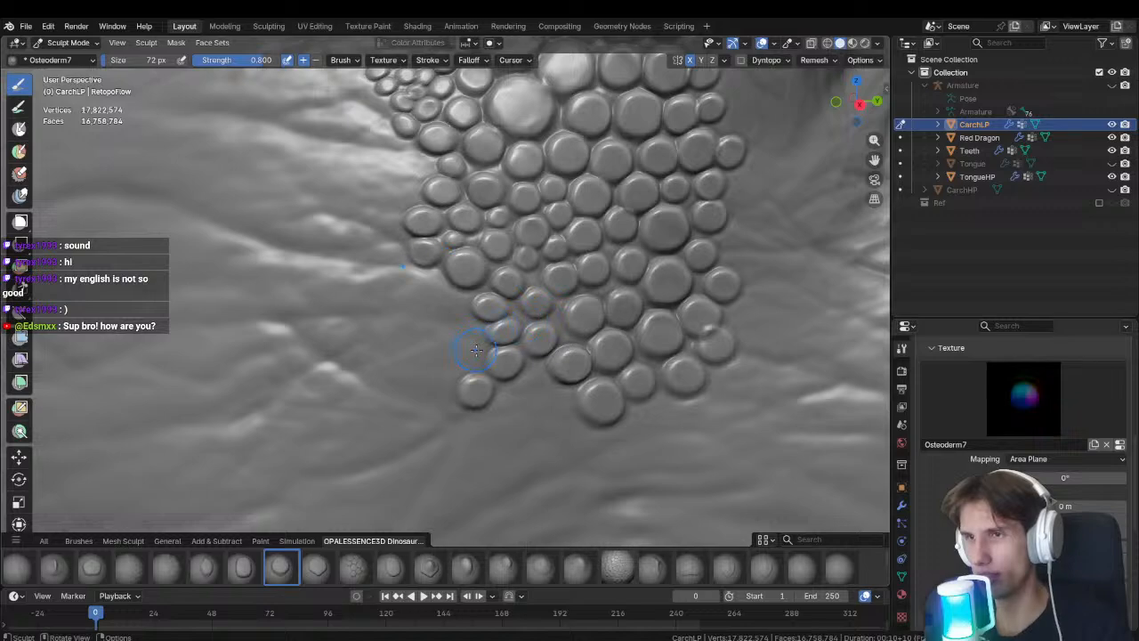
{"action": "left_click_drag", "start_coordinate": [465, 356], "coordinate": [496, 363]}
Build up small scales just above the filled notch on the lower front edge, undoing misplaced strokes.
{"action": "mouse_move", "coordinate": [461, 322]}
{"action": "left_mouse_down"}
{"action": "mouse_move", "coordinate": [493, 330]}
{"action": "mouse_move", "coordinate": [490, 317]}
{"action": "mouse_move", "coordinate": [467, 322]}
{"action": "mouse_move", "coordinate": [488, 328]}
{"action": "left_mouse_up"}
{"action": "key", "text": "ctrl+z"}
{"action": "mouse_move", "coordinate": [437, 291]}
{"action": "left_mouse_down"}
{"action": "mouse_move", "coordinate": [485, 299]}
{"action": "mouse_move", "coordinate": [436, 273]}
{"action": "mouse_move", "coordinate": [462, 268]}
{"action": "mouse_move", "coordinate": [421, 278]}
{"action": "mouse_move", "coordinate": [462, 270]}
{"action": "left_mouse_up"}
{"action": "key", "text": "ctrl+z"}
{"action": "key", "text": "ctrl+z"}
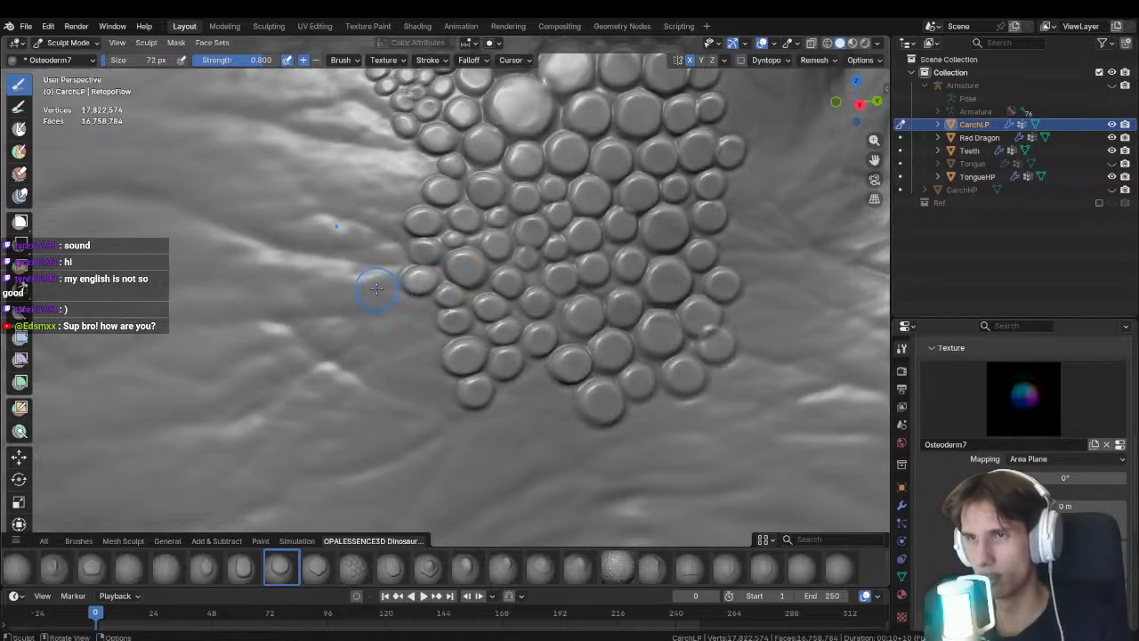
Stamp a line of scales extending forward from the patch's lower front edge and view the whole head.
{"action": "left_click_drag", "start_coordinate": [378, 286], "coordinate": [424, 287]}
{"action": "middle_click_drag", "start_coordinate": [375, 272], "coordinate": [451, 333], "text": "shift"}
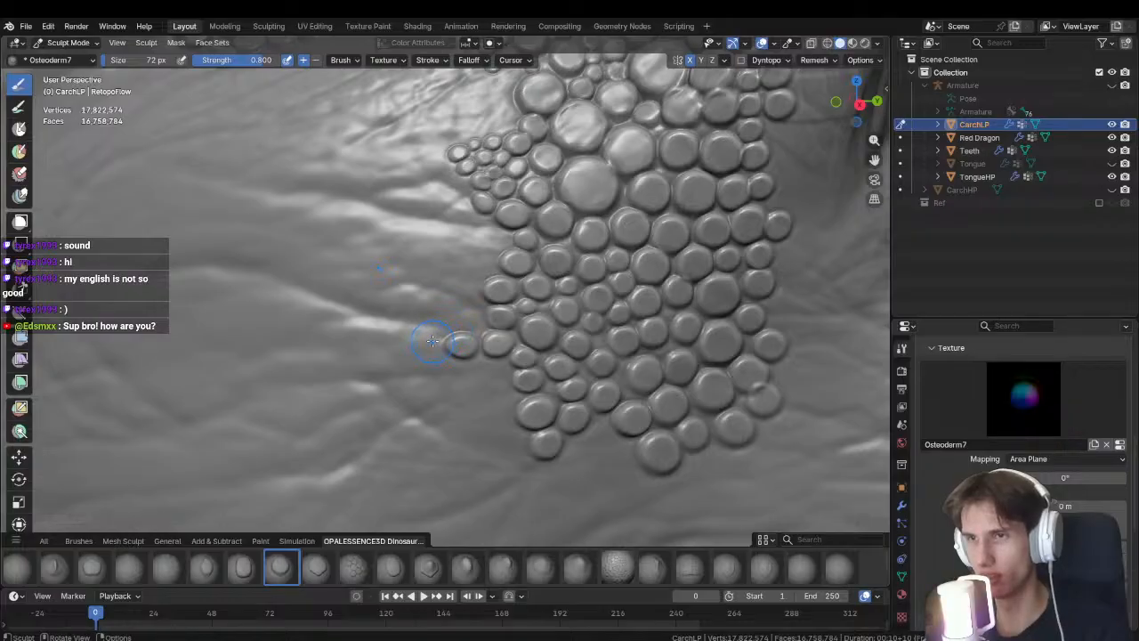
{"action": "left_click_drag", "start_coordinate": [424, 340], "coordinate": [472, 341]}
{"action": "left_click_drag", "start_coordinate": [376, 334], "coordinate": [425, 342]}
{"action": "scroll", "coordinate": [425, 342], "scroll_direction": "down", "scroll_amount": 8}
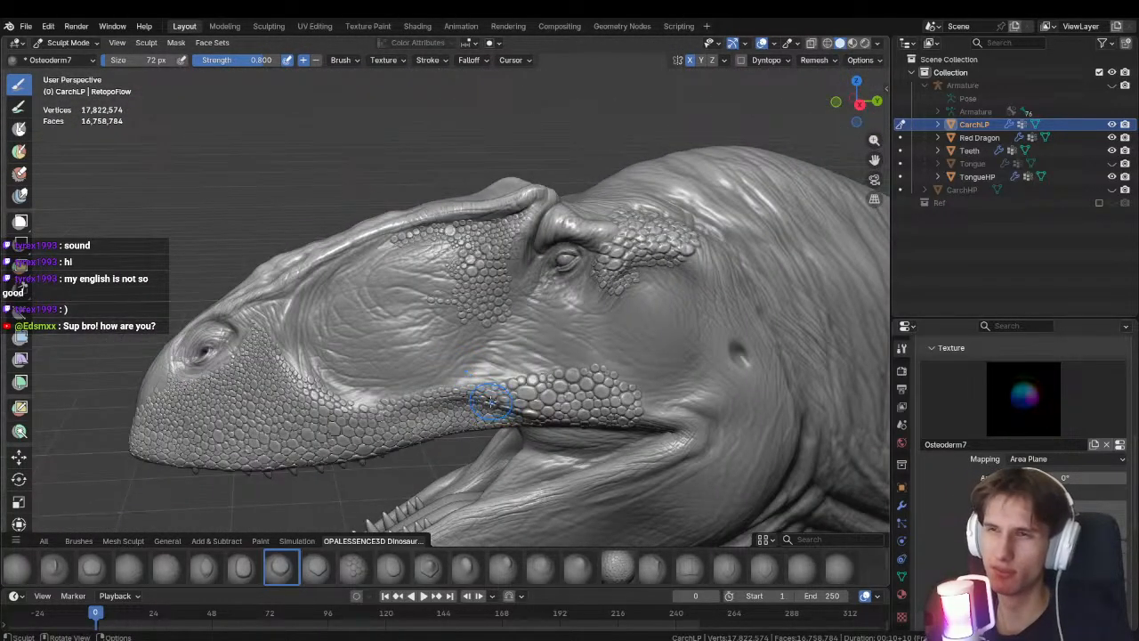
Stamp small scales above the line that extends forward from the patch's lower front edge.
{"action": "middle_click_drag", "start_coordinate": [470, 381], "coordinate": [453, 237], "text": "ctrl"}
{"action": "left_click_drag", "start_coordinate": [472, 371], "coordinate": [527, 384]}
{"action": "left_click", "coordinate": [422, 372]}
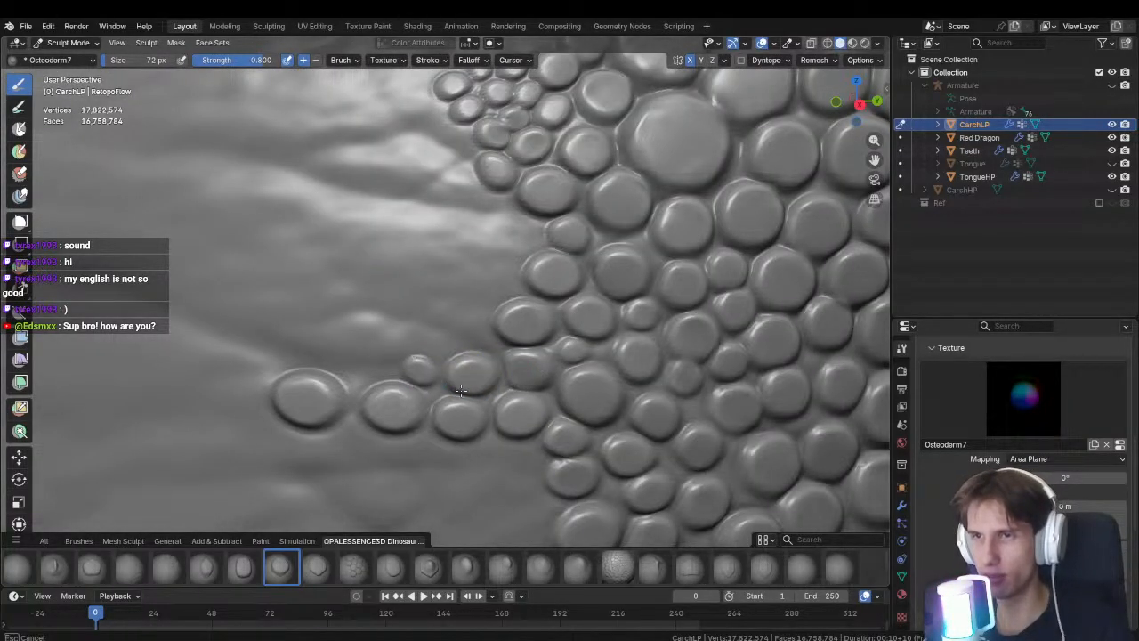
{"action": "left_click", "coordinate": [359, 370]}
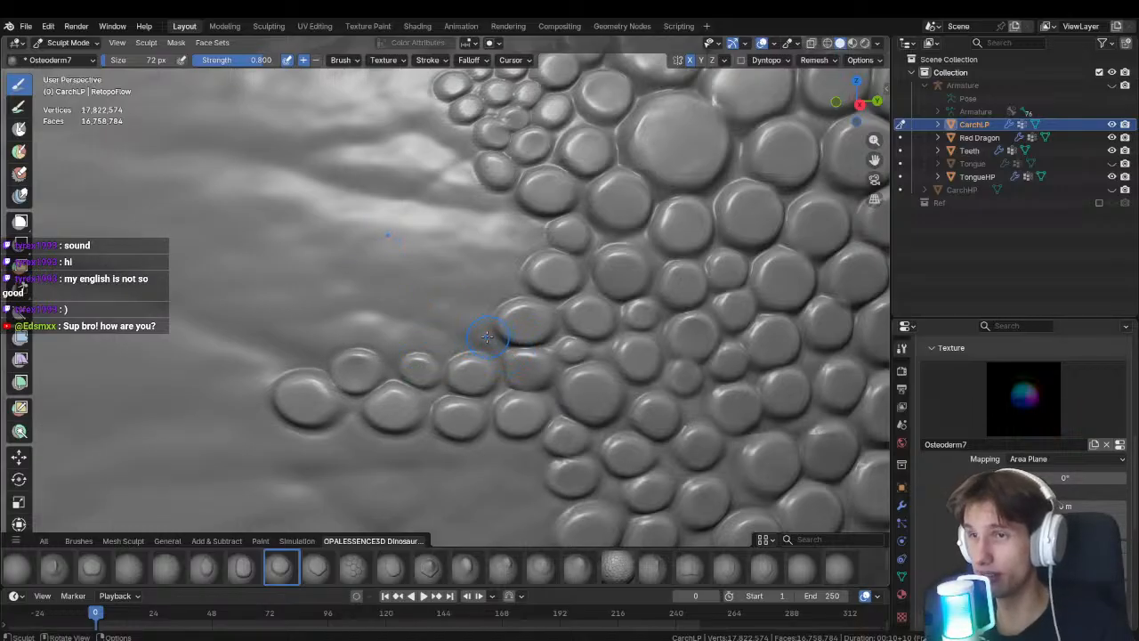
Build a cluster of smaller scales up the patch's front edge, above the forward-extending line.
{"action": "left_click_drag", "start_coordinate": [476, 333], "coordinate": [520, 345]}
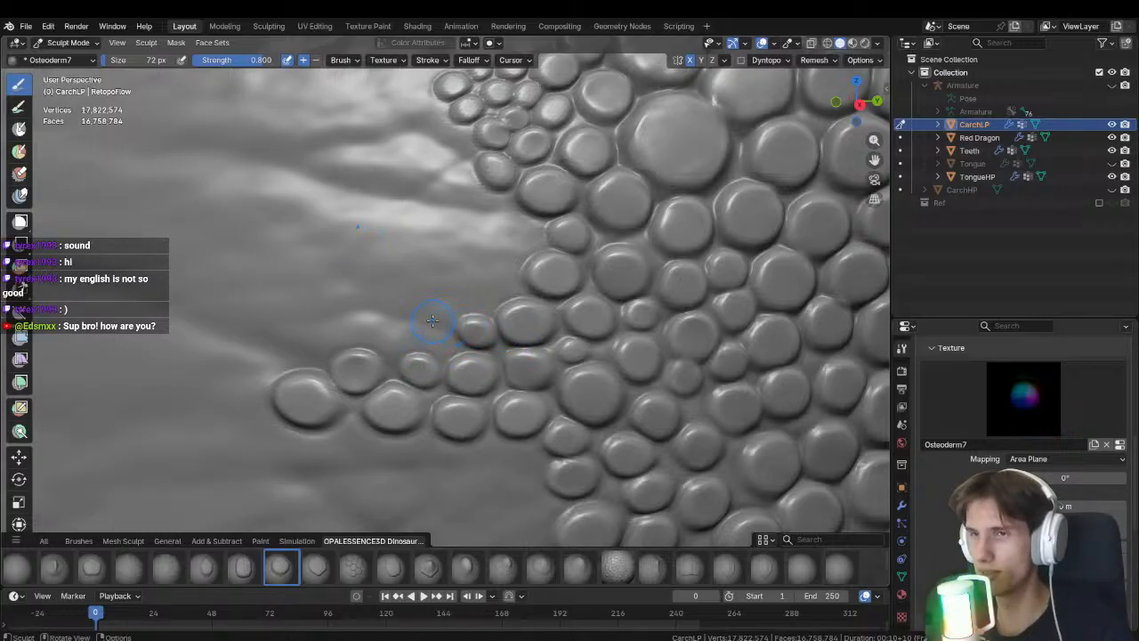
{"action": "left_click", "coordinate": [432, 321]}
{"action": "left_click", "coordinate": [457, 297]}
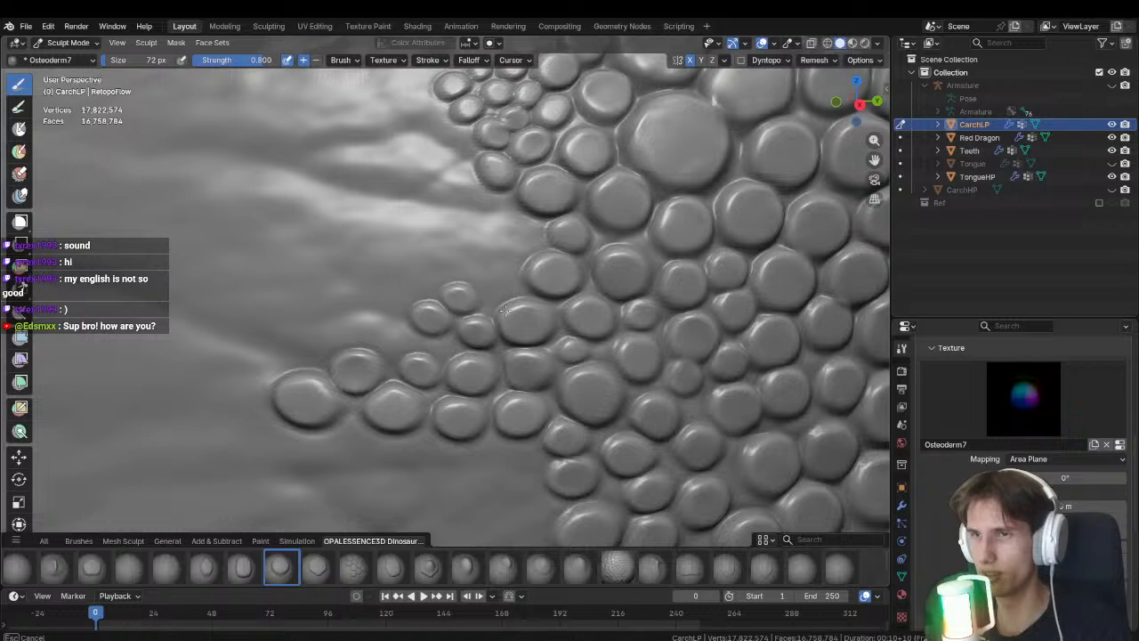
{"action": "left_click", "coordinate": [486, 303]}
{"action": "left_click", "coordinate": [505, 283]}
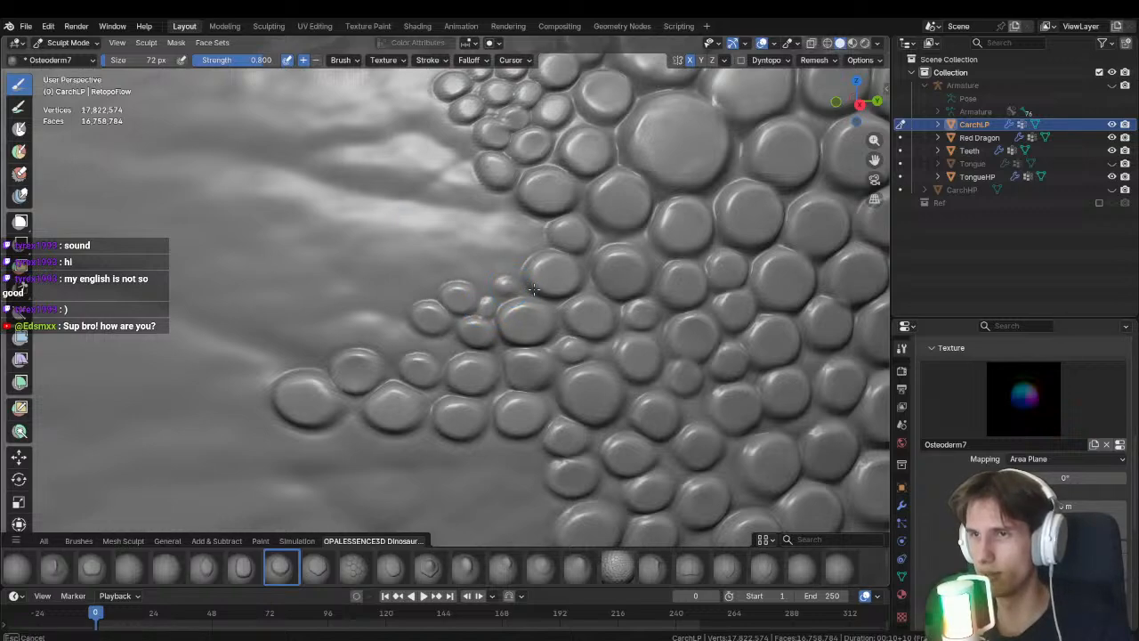
{"action": "left_click", "coordinate": [461, 263]}
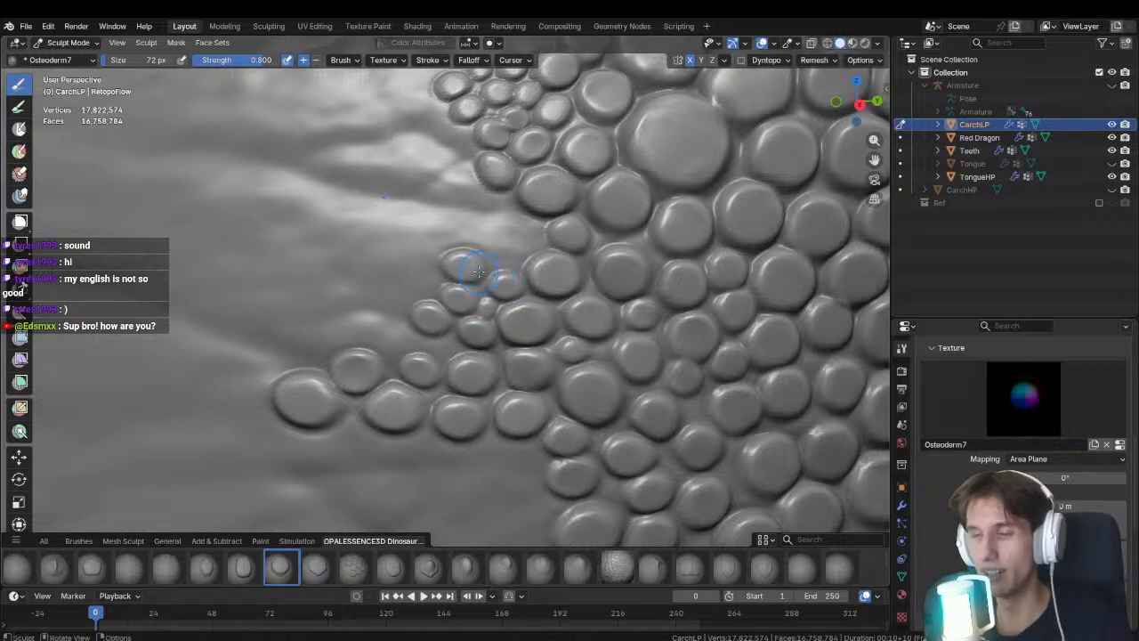
Stamp a short row of small scales forward from the patch's front edge, on top of the new cluster.
{"action": "middle_click_drag", "start_coordinate": [508, 247], "coordinate": [485, 291]}
{"action": "left_click_drag", "start_coordinate": [463, 306], "coordinate": [500, 319]}
{"action": "left_click_drag", "start_coordinate": [484, 279], "coordinate": [521, 305]}
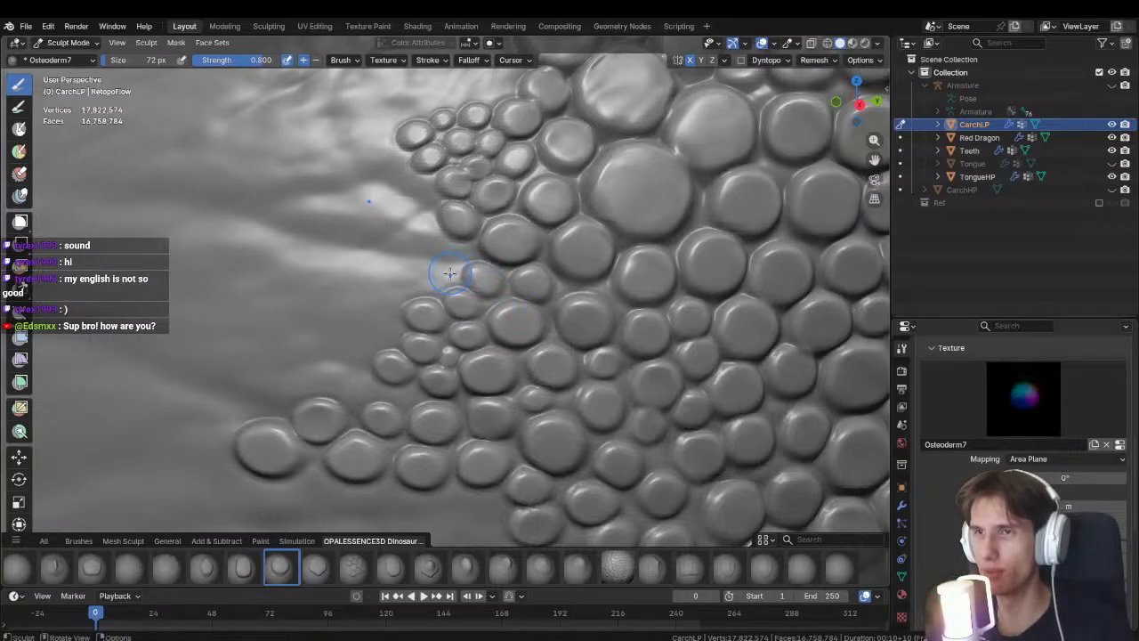
{"action": "left_click_drag", "start_coordinate": [441, 272], "coordinate": [479, 278]}
{"action": "left_click_drag", "start_coordinate": [400, 284], "coordinate": [419, 294]}
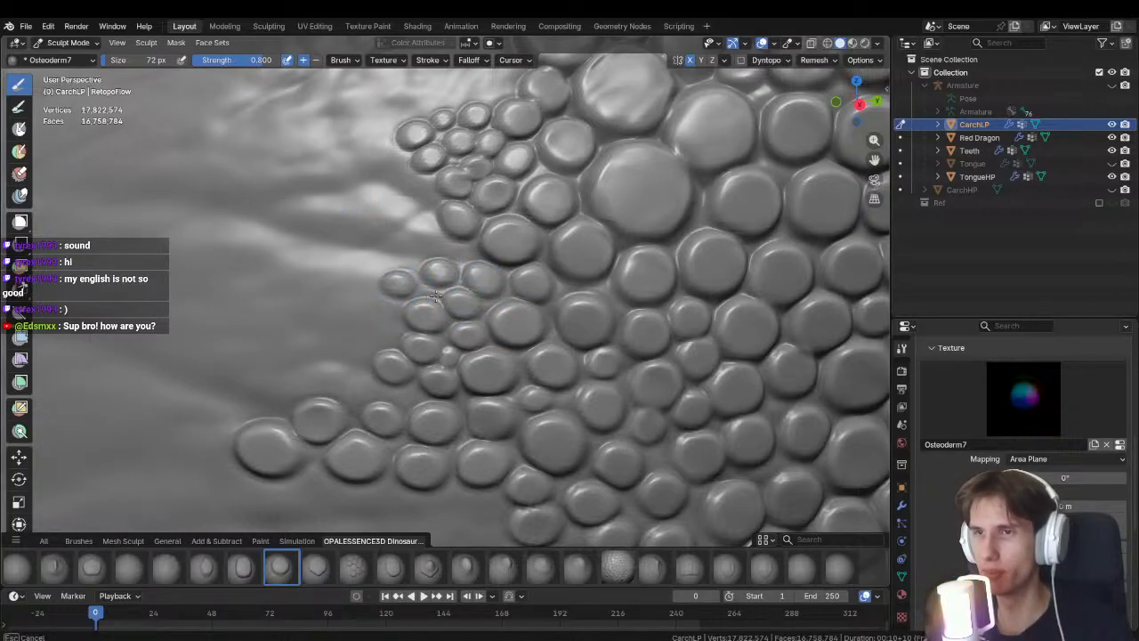
Fill the notch midway up the patch's front edge with small scales.
{"action": "mouse_move", "coordinate": [401, 263]}
{"action": "middle_mouse_down", "text": "shift"}
{"action": "mouse_move", "coordinate": [461, 332]}
{"action": "mouse_move", "coordinate": [480, 331]}
{"action": "middle_mouse_up", "text": "shift"}
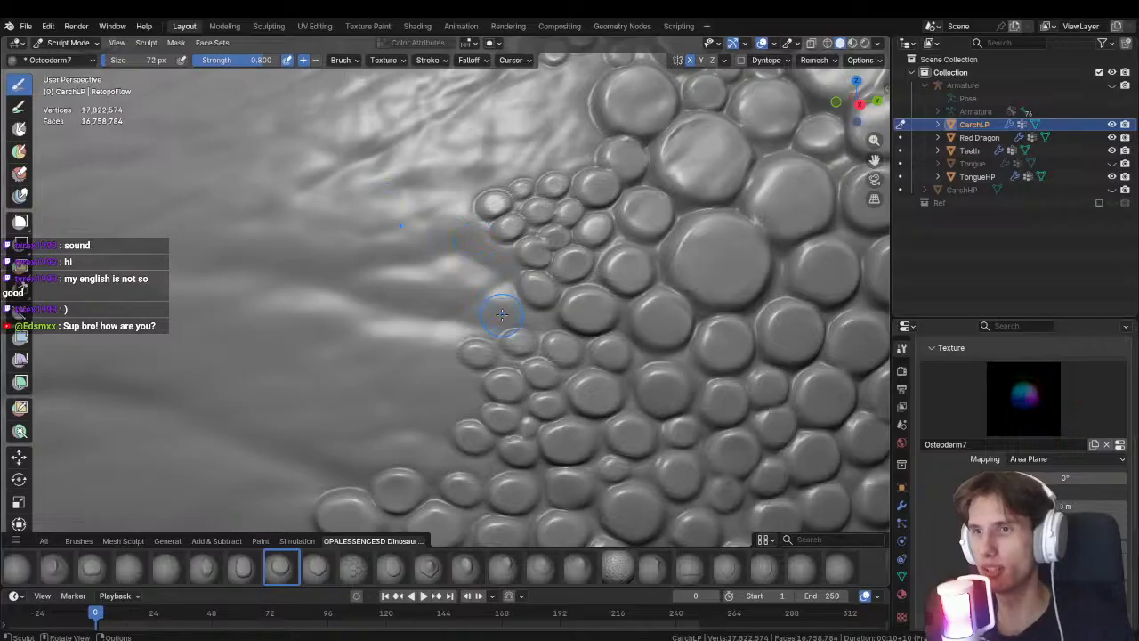
{"action": "left_click_drag", "start_coordinate": [529, 317], "coordinate": [570, 324]}
{"action": "mouse_move", "coordinate": [485, 311]}
{"action": "left_mouse_down"}
{"action": "mouse_move", "coordinate": [507, 297]}
{"action": "mouse_move", "coordinate": [522, 307]}
{"action": "mouse_move", "coordinate": [511, 290]}
{"action": "mouse_move", "coordinate": [529, 303]}
{"action": "left_mouse_up"}
{"action": "left_click_drag", "start_coordinate": [499, 259], "coordinate": [525, 272]}
{"action": "mouse_move", "coordinate": [462, 213]}
{"action": "middle_mouse_down", "text": "ctrl"}
{"action": "mouse_move", "coordinate": [490, 271]}
{"action": "mouse_move", "coordinate": [472, 209]}
{"action": "mouse_move", "coordinate": [452, 245]}
{"action": "middle_mouse_up", "text": "ctrl"}
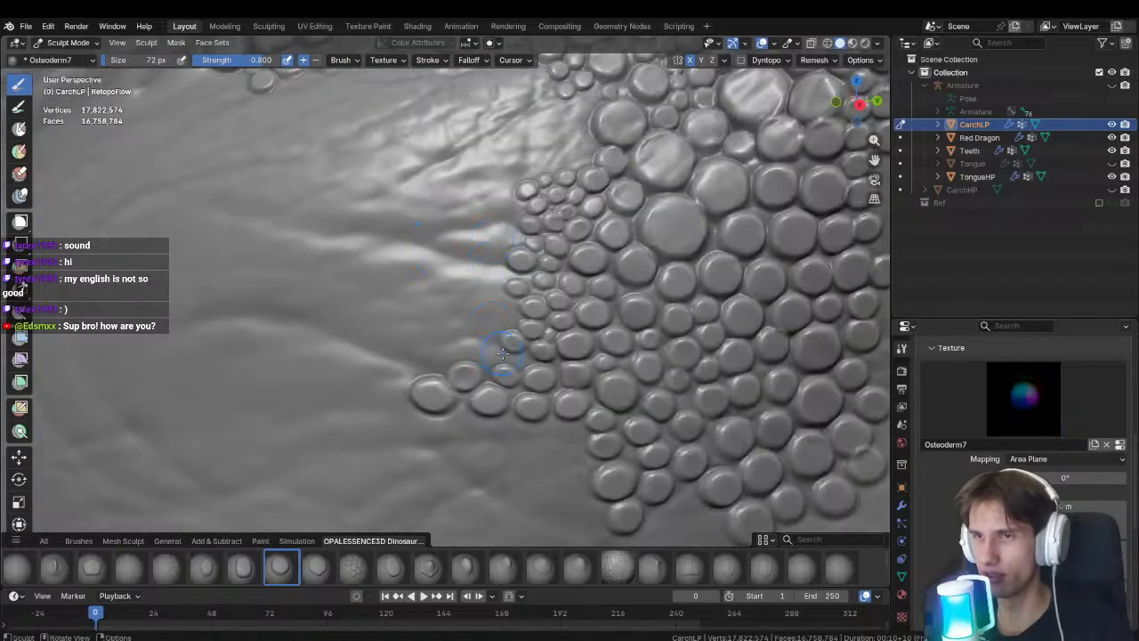
Stack small scales in the corner between the forward-extending line and the front edge, undoing a misplaced stroke.
{"action": "middle_click_drag", "start_coordinate": [503, 353], "coordinate": [518, 362], "text": "ctrl"}
{"action": "left_click_drag", "start_coordinate": [553, 383], "coordinate": [521, 377]}
{"action": "middle_click_drag", "start_coordinate": [521, 376], "coordinate": [510, 376]}
{"action": "left_click_drag", "start_coordinate": [501, 374], "coordinate": [562, 384]}
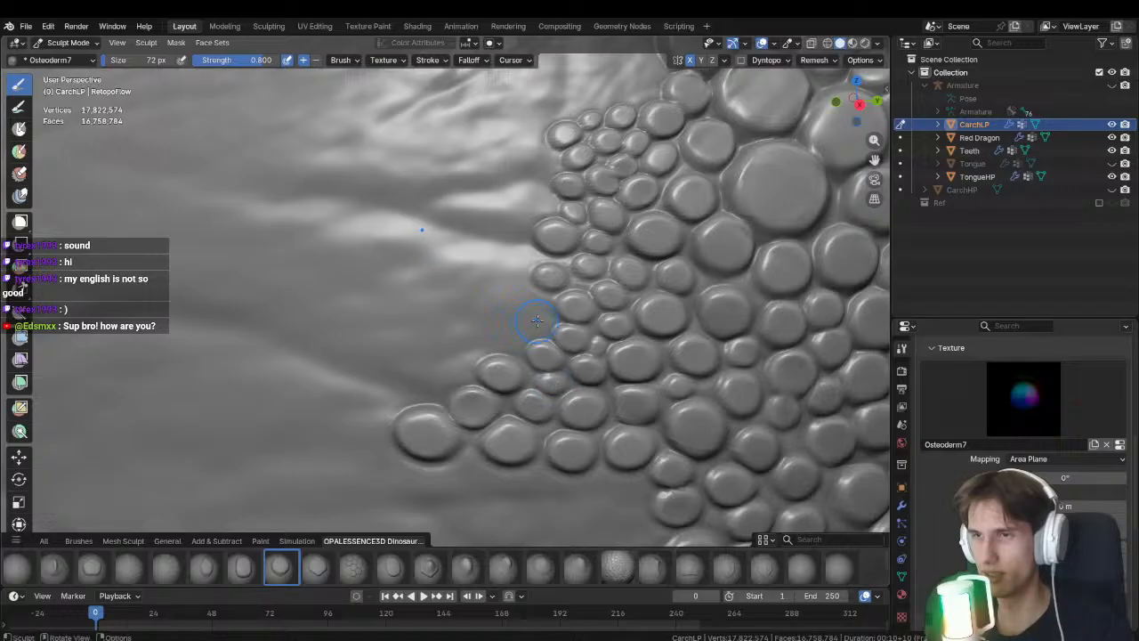
{"action": "left_click_drag", "start_coordinate": [499, 339], "coordinate": [549, 359]}
{"action": "key", "text": "ctrl+z"}
{"action": "middle_click_drag", "start_coordinate": [549, 359], "coordinate": [525, 338]}
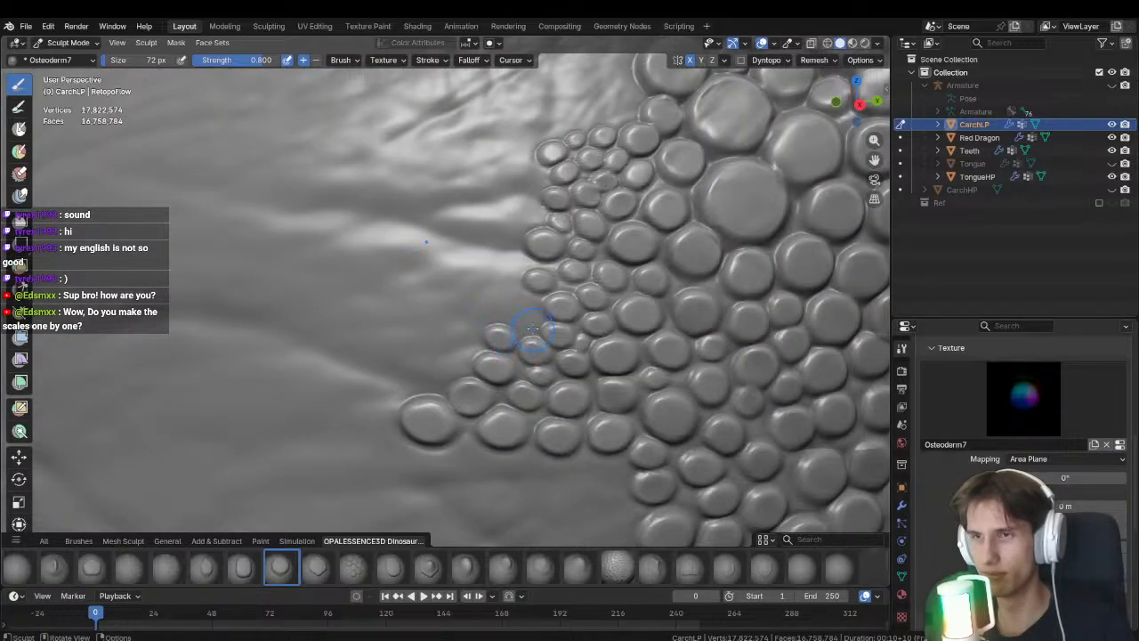
{"action": "left_click_drag", "start_coordinate": [529, 323], "coordinate": [559, 335]}
Continue the outer column of small scales upward along the middle of the patch's front edge.
{"action": "mouse_move", "coordinate": [529, 333]}
{"action": "middle_mouse_down"}
{"action": "mouse_move", "coordinate": [490, 326]}
{"action": "mouse_move", "coordinate": [481, 358]}
{"action": "mouse_move", "coordinate": [461, 309]}
{"action": "middle_mouse_up"}
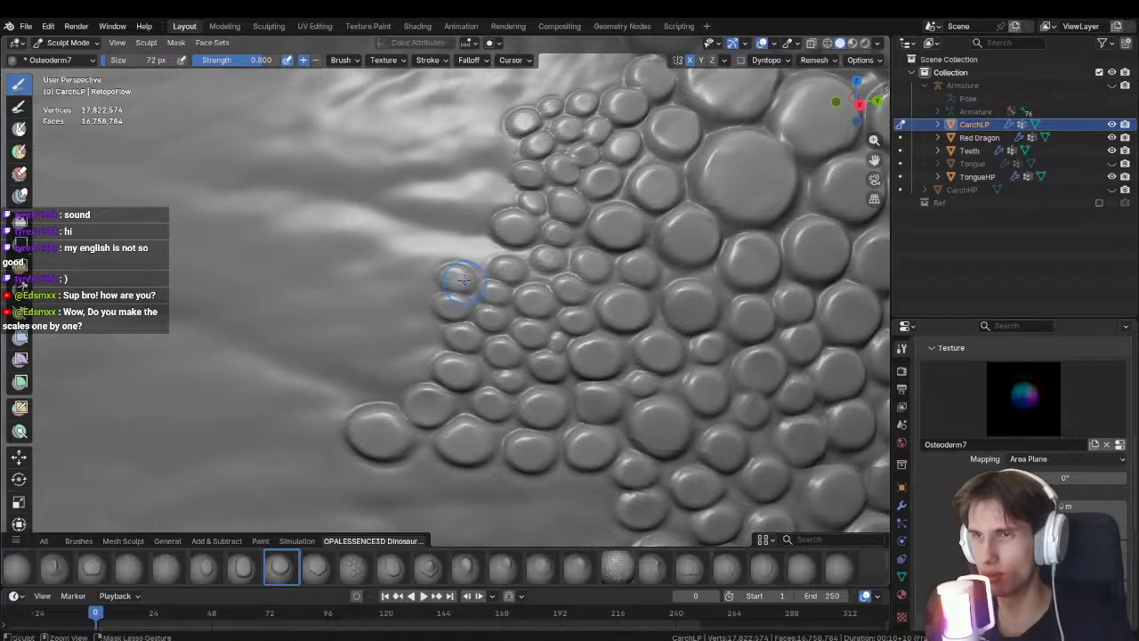
{"action": "left_click", "coordinate": [469, 253]}
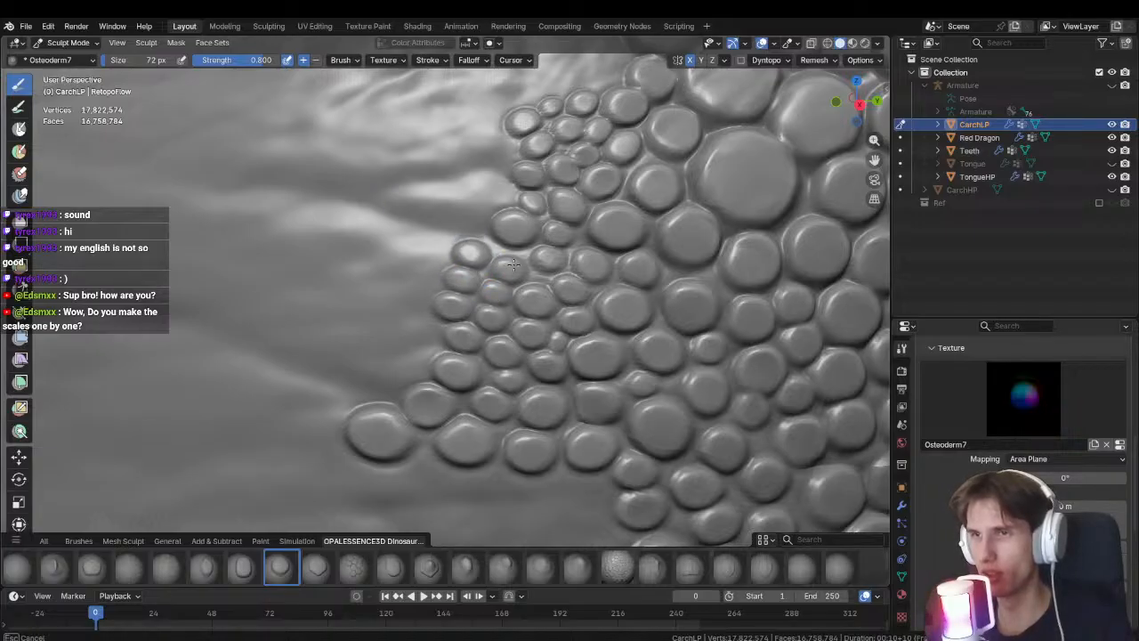
{"action": "left_click_drag", "start_coordinate": [483, 254], "coordinate": [511, 260]}
{"action": "middle_click_drag", "start_coordinate": [489, 241], "coordinate": [477, 271]}
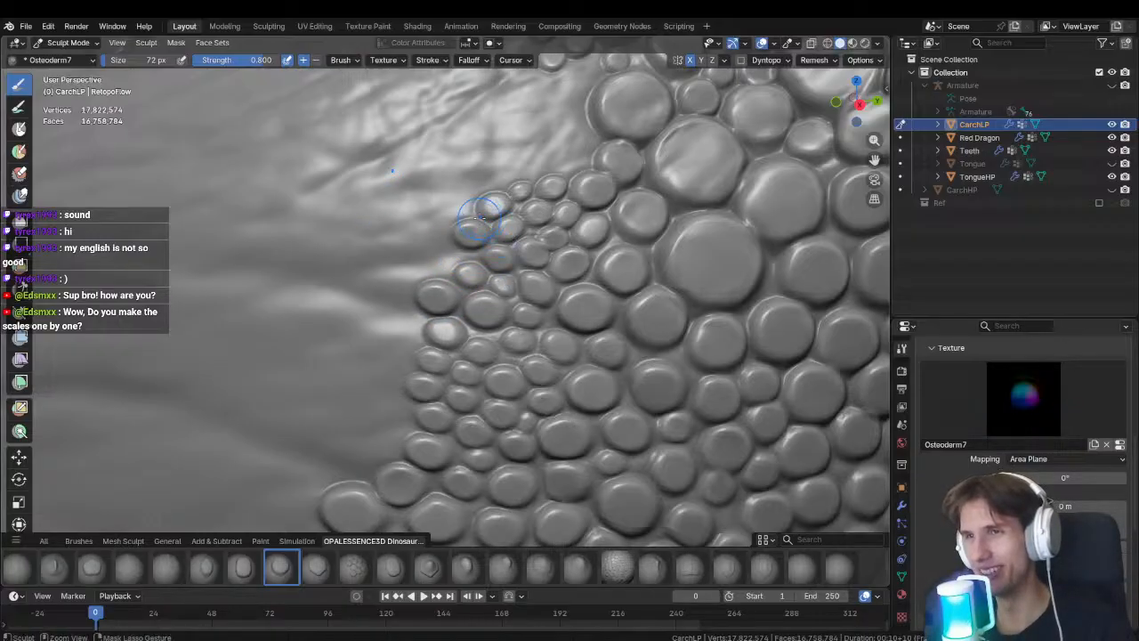
Examine the scales and skin folds across the head and neck, returning to the patch in front of the eye.
{"action": "middle_click_drag", "start_coordinate": [478, 218], "coordinate": [471, 372], "text": "ctrl"}
{"action": "mouse_move", "coordinate": [471, 241]}
{"action": "middle_mouse_down", "text": "ctrl"}
{"action": "mouse_move", "coordinate": [498, 315]}
{"action": "mouse_move", "coordinate": [343, 290]}
{"action": "middle_mouse_up", "text": "ctrl"}
{"action": "mouse_move", "coordinate": [463, 267]}
{"action": "middle_mouse_down", "text": "ctrl"}
{"action": "mouse_move", "coordinate": [467, 330]}
{"action": "mouse_move", "coordinate": [451, 323]}
{"action": "middle_mouse_up", "text": "ctrl"}
{"action": "middle_click_drag", "start_coordinate": [555, 301], "coordinate": [479, 299], "text": "shift"}
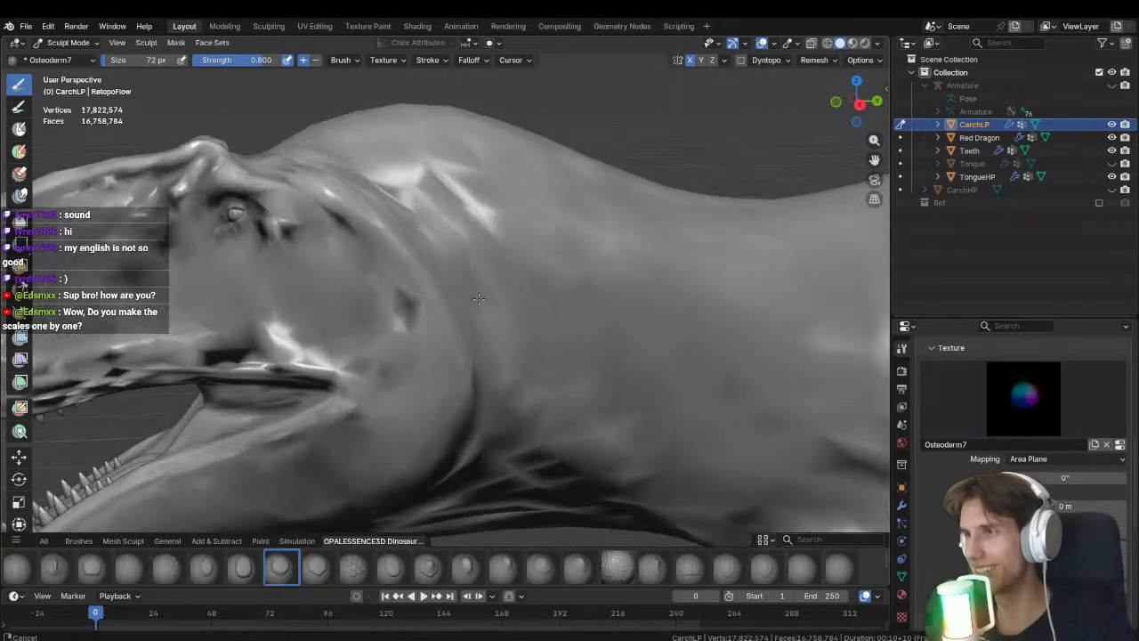
{"action": "mouse_move", "coordinate": [531, 329]}
{"action": "middle_mouse_down", "text": "shift"}
{"action": "mouse_move", "coordinate": [389, 319]}
{"action": "mouse_move", "coordinate": [356, 361]}
{"action": "middle_mouse_up", "text": "shift"}
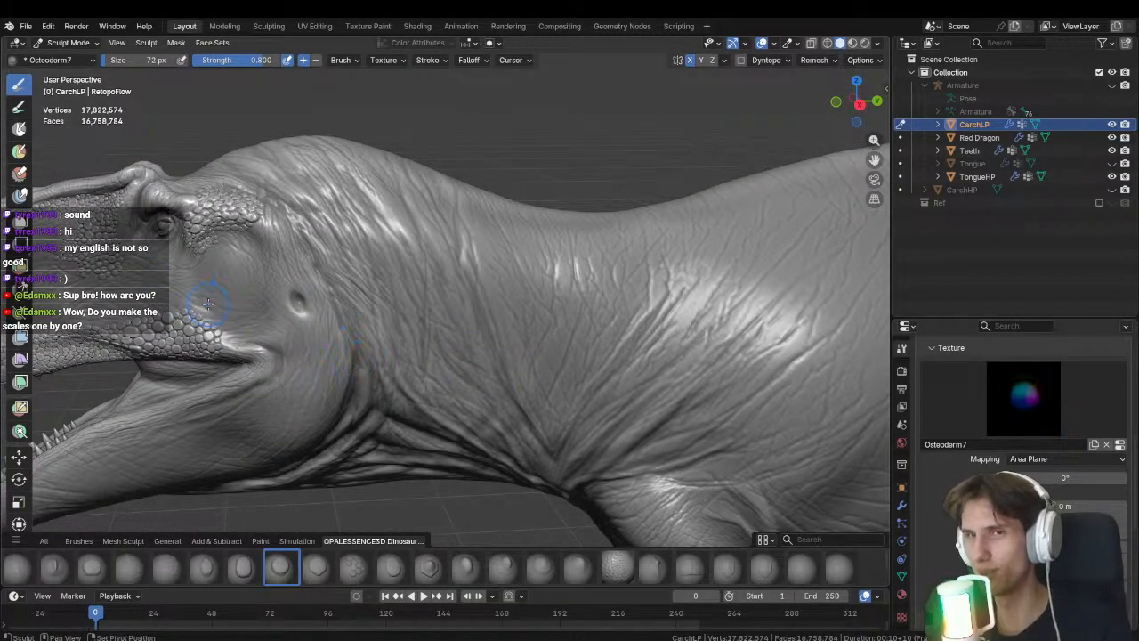
{"action": "middle_click_drag", "start_coordinate": [208, 304], "coordinate": [702, 368], "text": "shift"}
{"action": "middle_click_drag", "start_coordinate": [499, 364], "coordinate": [485, 299], "text": "ctrl"}
{"action": "mouse_move", "coordinate": [454, 289]}
{"action": "middle_mouse_down", "text": "shift"}
{"action": "mouse_move", "coordinate": [412, 323]}
{"action": "mouse_move", "coordinate": [437, 262]}
{"action": "mouse_move", "coordinate": [448, 312]}
{"action": "mouse_move", "coordinate": [428, 245]}
{"action": "middle_mouse_up", "text": "shift"}
{"action": "mouse_move", "coordinate": [387, 245]}
{"action": "middle_mouse_down", "text": "shift"}
{"action": "mouse_move", "coordinate": [464, 327]}
{"action": "mouse_move", "coordinate": [363, 291]}
{"action": "middle_mouse_up", "text": "shift"}
Line the upper part of the patch's front edge with small scales.
{"action": "middle_click_drag", "start_coordinate": [458, 318], "coordinate": [457, 292], "text": "ctrl"}
{"action": "mouse_move", "coordinate": [446, 301]}
{"action": "left_mouse_down"}
{"action": "mouse_move", "coordinate": [501, 292]}
{"action": "mouse_move", "coordinate": [464, 246]}
{"action": "left_mouse_up"}
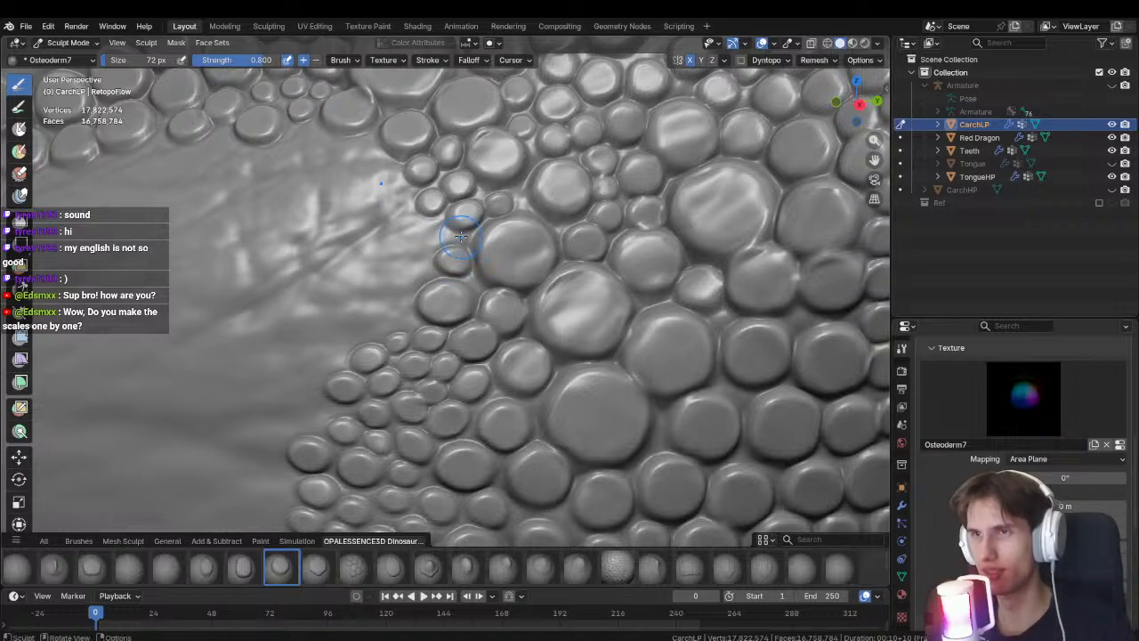
{"action": "mouse_move", "coordinate": [412, 232]}
{"action": "left_mouse_down"}
{"action": "mouse_move", "coordinate": [421, 226]}
{"action": "mouse_move", "coordinate": [380, 238]}
{"action": "left_mouse_up"}
{"action": "middle_click_drag", "start_coordinate": [364, 243], "coordinate": [444, 240], "text": "shift"}
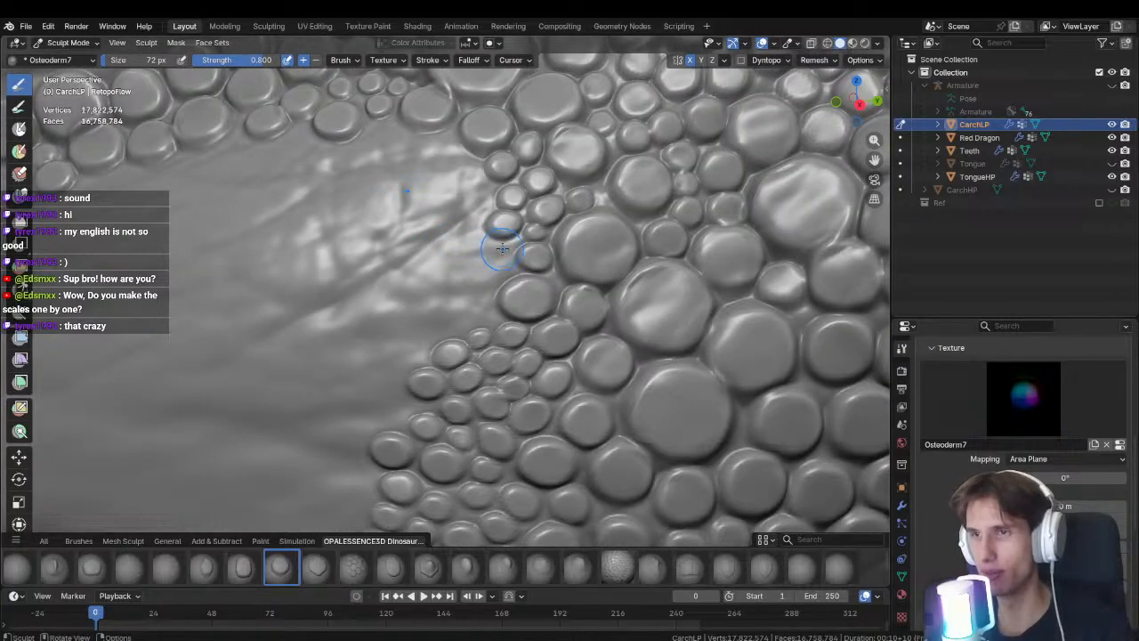
{"action": "mouse_move", "coordinate": [504, 272]}
{"action": "left_mouse_down"}
{"action": "mouse_move", "coordinate": [473, 280]}
{"action": "mouse_move", "coordinate": [470, 311]}
{"action": "mouse_move", "coordinate": [440, 309]}
{"action": "mouse_move", "coordinate": [464, 282]}
{"action": "mouse_move", "coordinate": [445, 281]}
{"action": "mouse_move", "coordinate": [450, 261]}
{"action": "mouse_move", "coordinate": [429, 259]}
{"action": "left_mouse_up"}
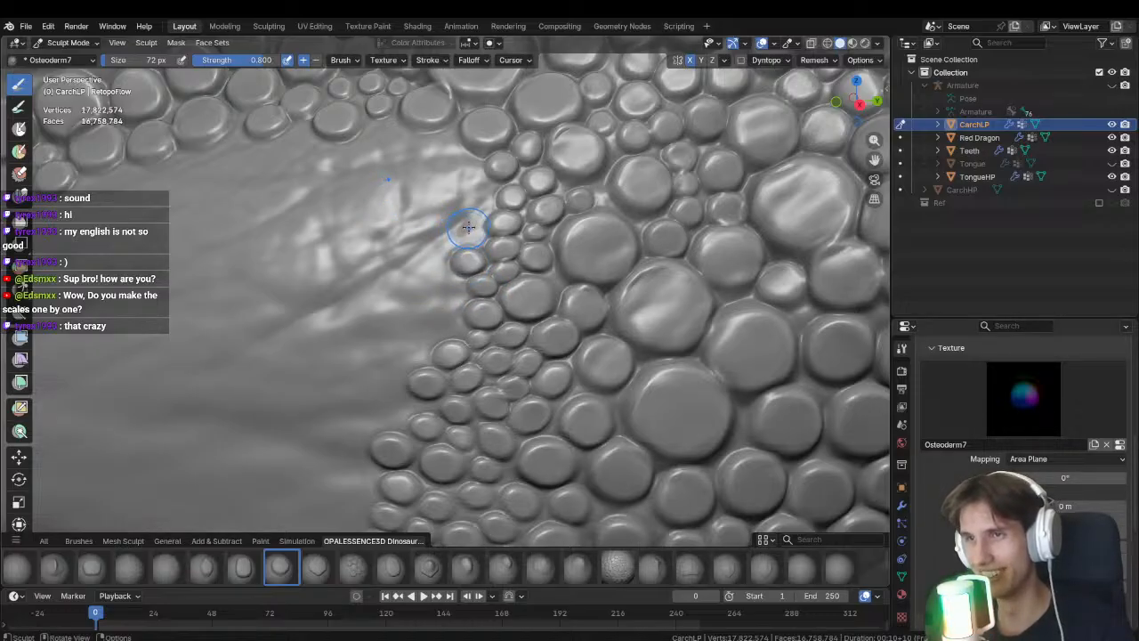
Stamp a diagonal row of small scales forward from the upper front edge and thicken it underneath, undoing misplaced strokes.
{"action": "left_click_drag", "start_coordinate": [473, 215], "coordinate": [367, 279]}
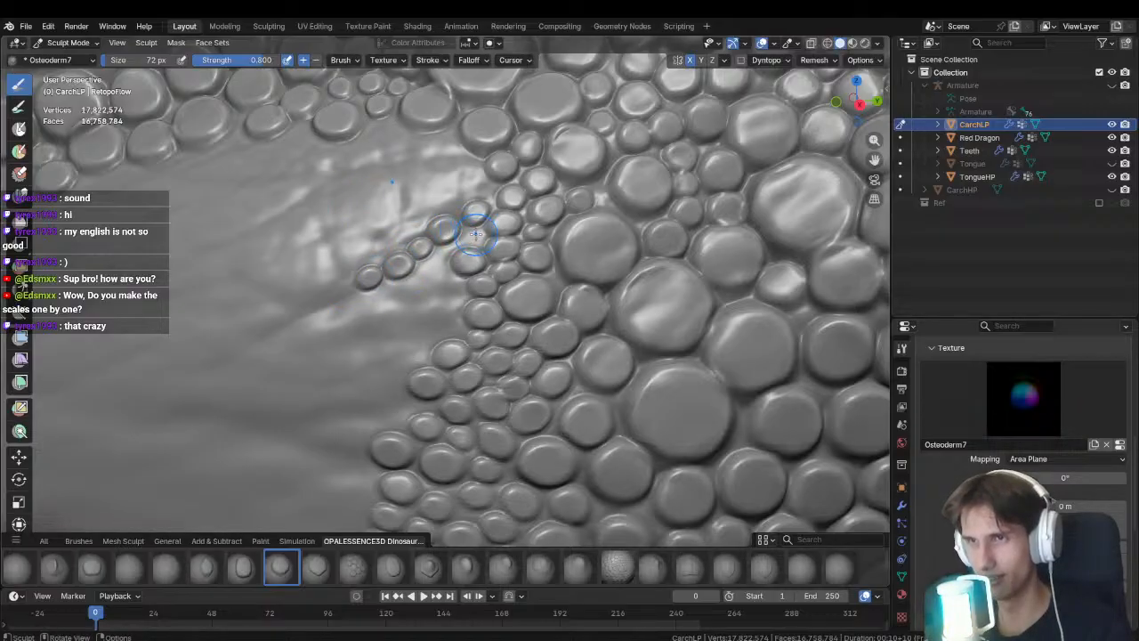
{"action": "mouse_move", "coordinate": [476, 234]}
{"action": "left_mouse_down"}
{"action": "mouse_move", "coordinate": [422, 268]}
{"action": "mouse_move", "coordinate": [448, 272]}
{"action": "mouse_move", "coordinate": [432, 261]}
{"action": "mouse_move", "coordinate": [456, 286]}
{"action": "mouse_move", "coordinate": [415, 276]}
{"action": "mouse_move", "coordinate": [407, 294]}
{"action": "mouse_move", "coordinate": [372, 302]}
{"action": "left_mouse_up"}
{"action": "key", "text": "ctrl+z"}
{"action": "key", "text": "ctrl+z"}
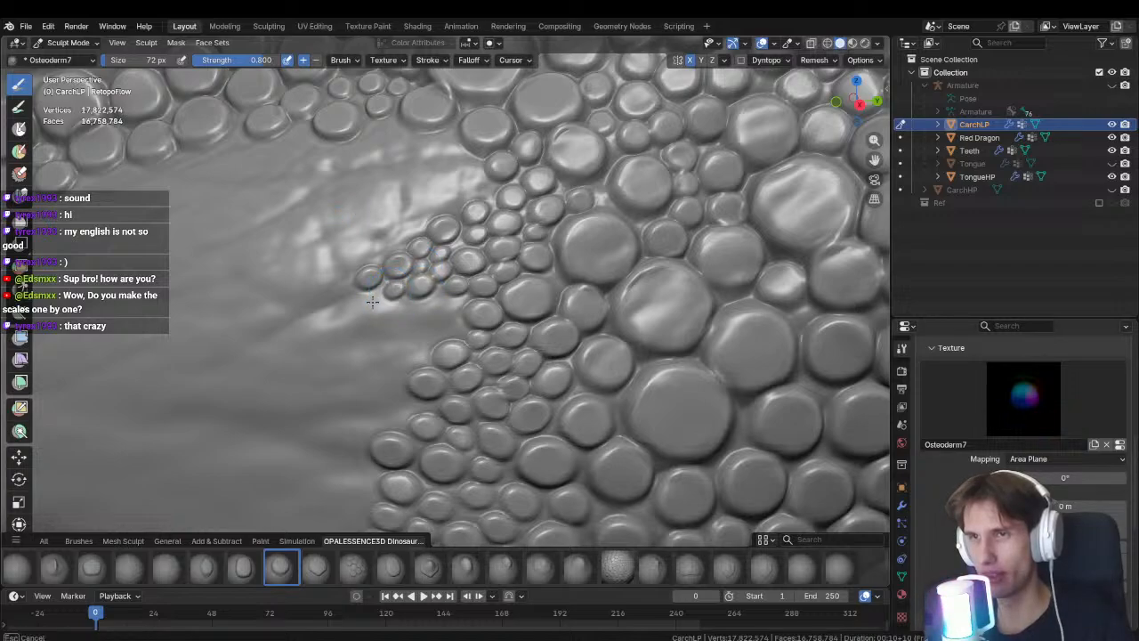
Fill the space below the diagonal row with small scales down the front edge, undoing a misplaced stroke.
{"action": "scroll", "coordinate": [400, 303], "scroll_direction": "down", "scroll_amount": 2}
{"action": "mouse_move", "coordinate": [419, 330]}
{"action": "middle_mouse_down", "text": "ctrl"}
{"action": "mouse_move", "coordinate": [454, 298]}
{"action": "mouse_move", "coordinate": [477, 295]}
{"action": "mouse_move", "coordinate": [462, 289]}
{"action": "middle_mouse_up", "text": "ctrl"}
{"action": "mouse_move", "coordinate": [438, 287]}
{"action": "left_mouse_down"}
{"action": "mouse_move", "coordinate": [390, 306]}
{"action": "mouse_move", "coordinate": [471, 315]}
{"action": "mouse_move", "coordinate": [438, 318]}
{"action": "mouse_move", "coordinate": [447, 314]}
{"action": "left_mouse_up"}
{"action": "key", "text": "ctrl+z"}
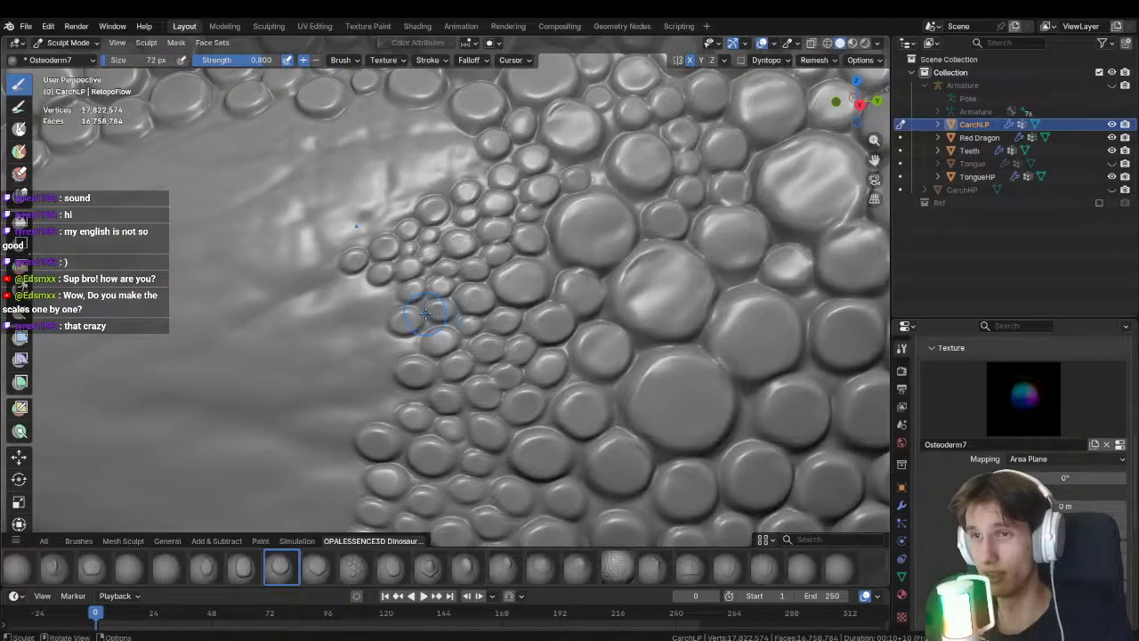
{"action": "middle_click_drag", "start_coordinate": [393, 304], "coordinate": [443, 309], "text": "shift"}
{"action": "left_click_drag", "start_coordinate": [443, 323], "coordinate": [408, 333]}
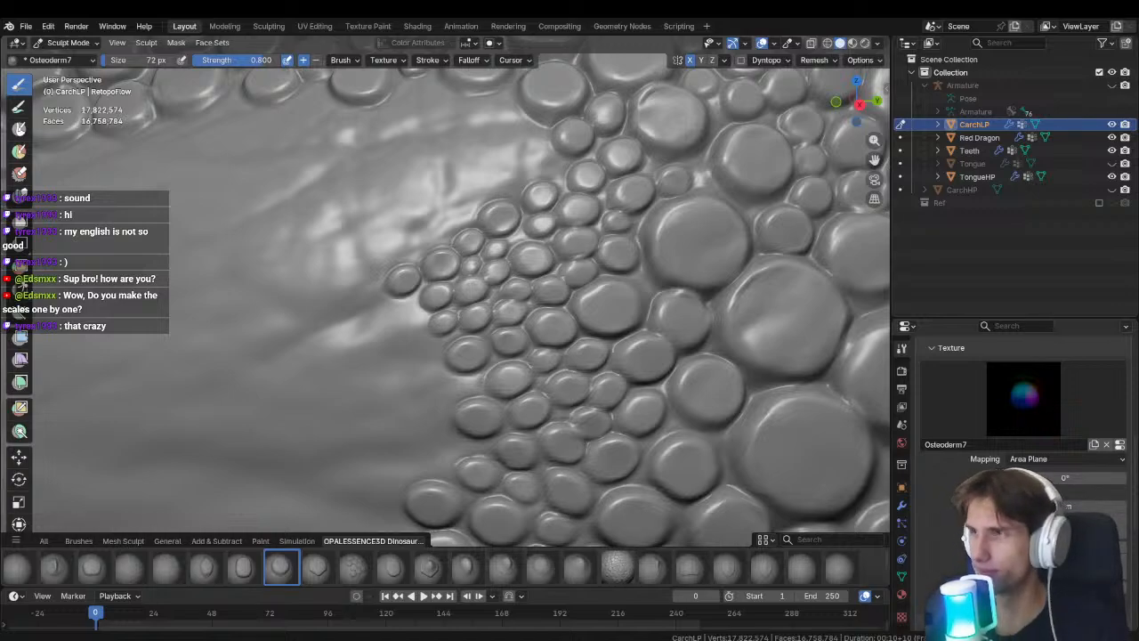
Stamp small scales along the underside of the upper scale band where it meets the main patch.
{"action": "middle_click_drag", "start_coordinate": [394, 285], "coordinate": [409, 436], "text": "shift"}
{"action": "mouse_move", "coordinate": [553, 296]}
{"action": "left_mouse_down"}
{"action": "mouse_move", "coordinate": [533, 286]}
{"action": "mouse_move", "coordinate": [504, 229]}
{"action": "mouse_move", "coordinate": [432, 246]}
{"action": "left_mouse_up"}
{"action": "mouse_move", "coordinate": [433, 246]}
{"action": "middle_mouse_down"}
{"action": "mouse_move", "coordinate": [462, 292]}
{"action": "mouse_move", "coordinate": [508, 254]}
{"action": "mouse_move", "coordinate": [503, 292]}
{"action": "mouse_move", "coordinate": [496, 283]}
{"action": "middle_mouse_up"}
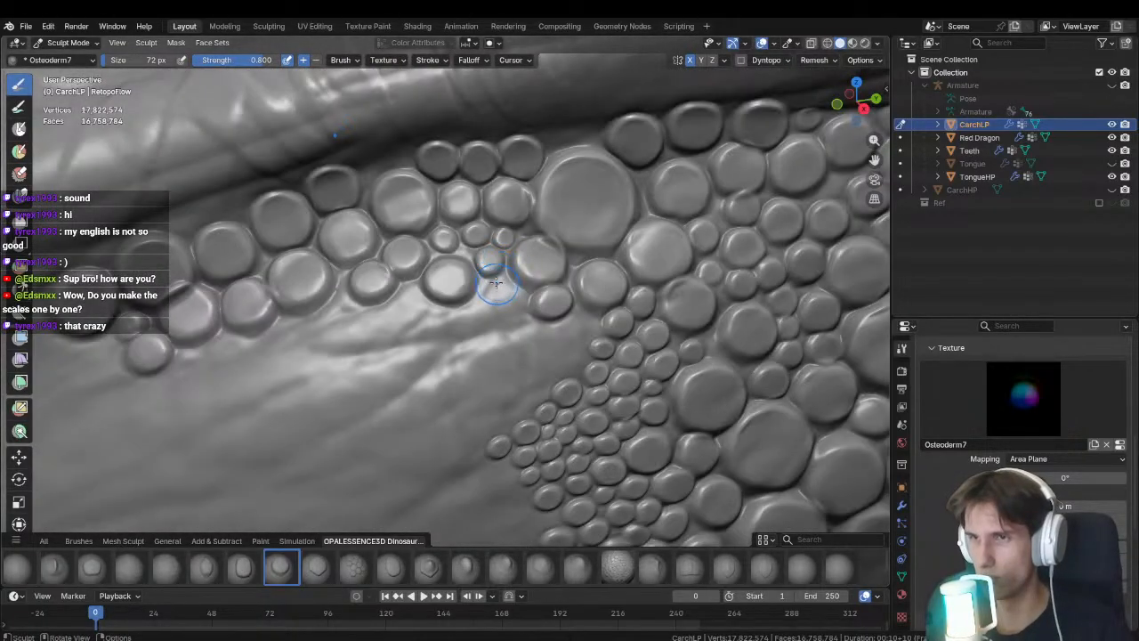
{"action": "mouse_move", "coordinate": [495, 289]}
{"action": "left_mouse_down"}
{"action": "mouse_move", "coordinate": [489, 295]}
{"action": "mouse_move", "coordinate": [496, 288]}
{"action": "mouse_move", "coordinate": [511, 316]}
{"action": "mouse_move", "coordinate": [497, 327]}
{"action": "left_mouse_up"}
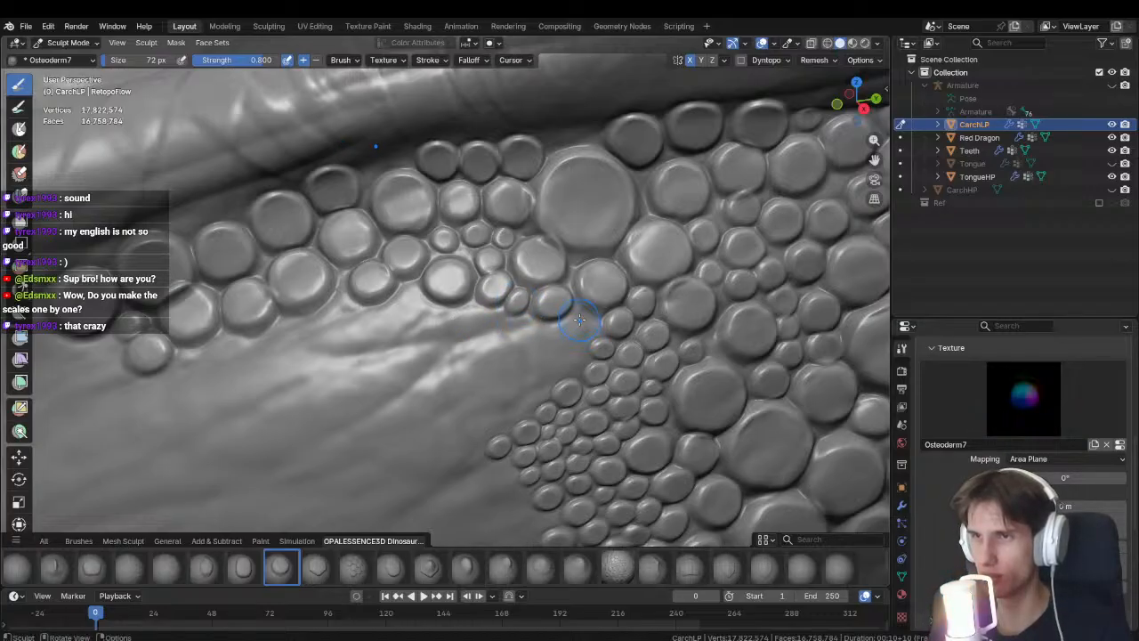
{"action": "mouse_move", "coordinate": [580, 322]}
{"action": "left_mouse_down"}
{"action": "mouse_move", "coordinate": [554, 330]}
{"action": "mouse_move", "coordinate": [573, 347]}
{"action": "mouse_move", "coordinate": [538, 345]}
{"action": "mouse_move", "coordinate": [546, 330]}
{"action": "mouse_move", "coordinate": [522, 338]}
{"action": "mouse_move", "coordinate": [514, 325]}
{"action": "mouse_move", "coordinate": [496, 337]}
{"action": "mouse_move", "coordinate": [444, 327]}
{"action": "mouse_move", "coordinate": [400, 340]}
{"action": "left_mouse_up"}
Extend the small scales forward under the middle of the upper band and view the head.
{"action": "middle_click_drag", "start_coordinate": [423, 330], "coordinate": [481, 278]}
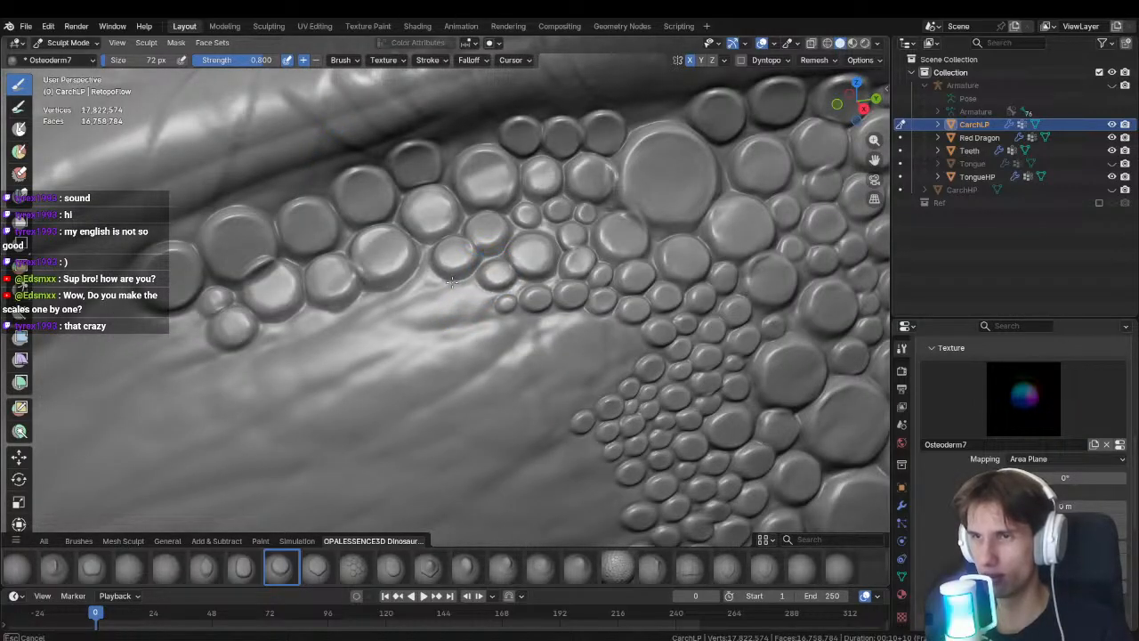
{"action": "left_click_drag", "start_coordinate": [469, 297], "coordinate": [426, 315]}
{"action": "left_click_drag", "start_coordinate": [429, 314], "coordinate": [389, 321]}
{"action": "middle_click_drag", "start_coordinate": [389, 321], "coordinate": [389, 498], "text": "ctrl"}
{"action": "scroll", "coordinate": [418, 280], "scroll_direction": "down", "scroll_amount": 3}
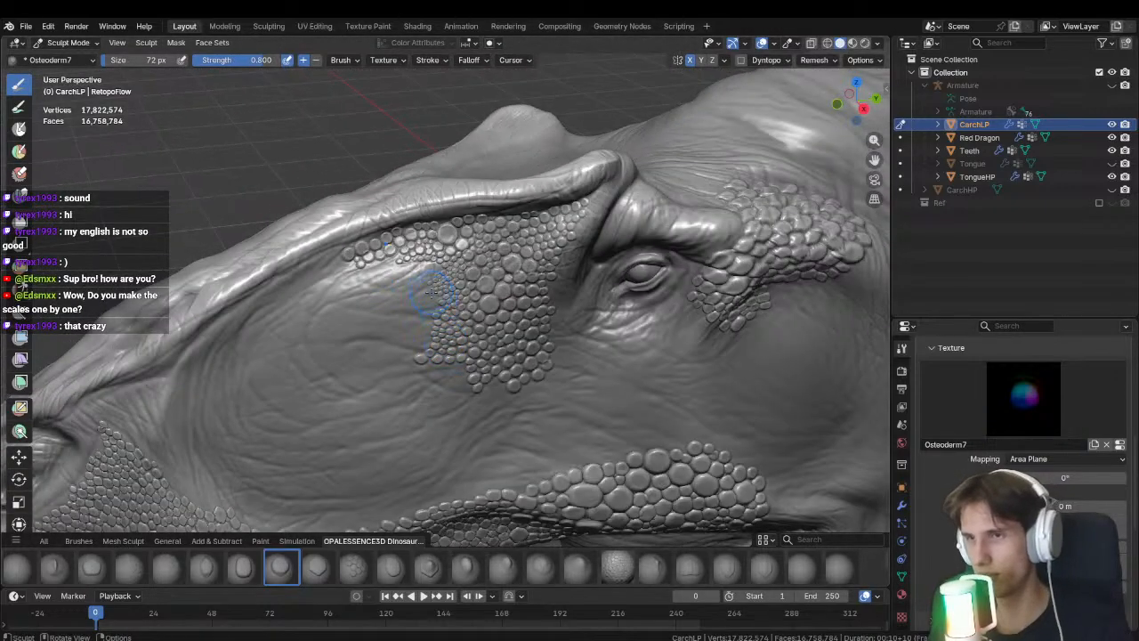
Fill the gaps beneath the larger scales toward the front of the upper band with small scales.
{"action": "mouse_move", "coordinate": [432, 290]}
{"action": "middle_mouse_down", "text": "shift"}
{"action": "mouse_move", "coordinate": [467, 325]}
{"action": "mouse_move", "coordinate": [458, 285]}
{"action": "mouse_move", "coordinate": [431, 299]}
{"action": "mouse_move", "coordinate": [439, 309]}
{"action": "middle_mouse_up", "text": "shift"}
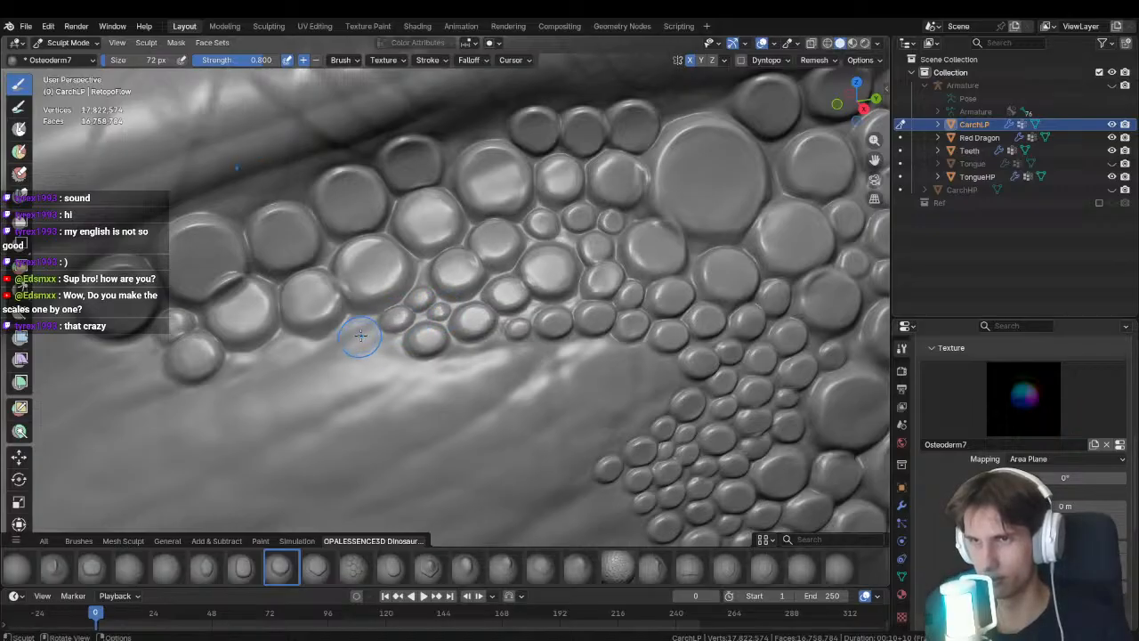
{"action": "mouse_move", "coordinate": [336, 348]}
{"action": "left_mouse_down"}
{"action": "mouse_move", "coordinate": [342, 328]}
{"action": "mouse_move", "coordinate": [333, 337]}
{"action": "left_mouse_up"}
{"action": "mouse_move", "coordinate": [333, 338]}
{"action": "middle_mouse_down", "text": "shift"}
{"action": "mouse_move", "coordinate": [384, 238]}
{"action": "mouse_move", "coordinate": [445, 255]}
{"action": "mouse_move", "coordinate": [453, 234]}
{"action": "middle_mouse_up", "text": "shift"}
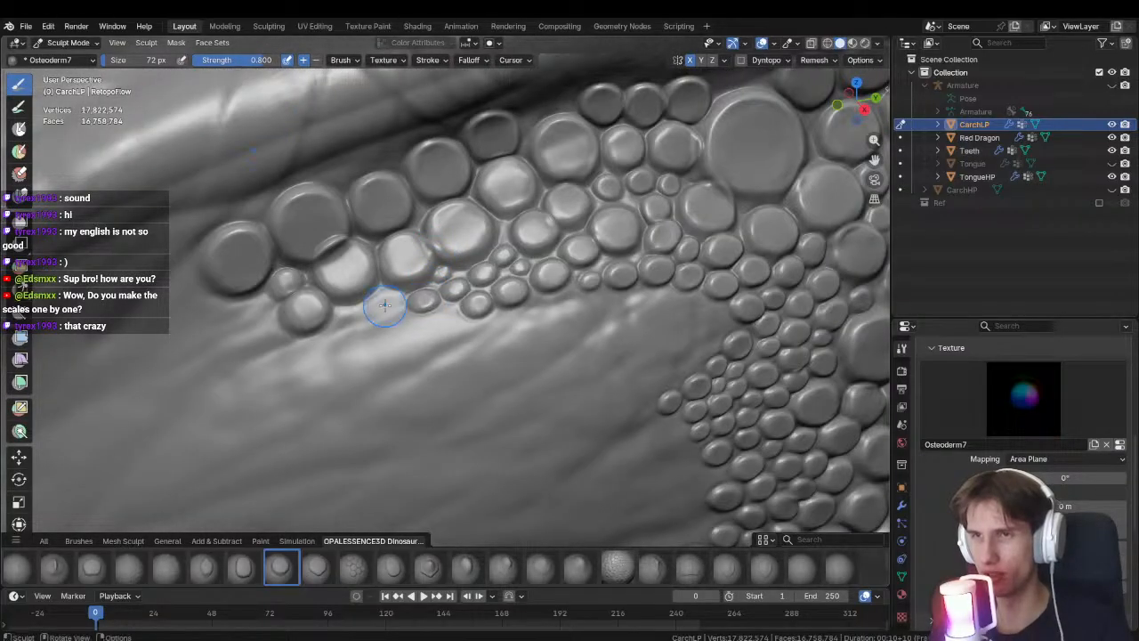
{"action": "left_click_drag", "start_coordinate": [354, 322], "coordinate": [326, 333]}
Finish the underside of the upper band with a row of small scales reaching its front end.
{"action": "middle_click_drag", "start_coordinate": [396, 344], "coordinate": [449, 272], "text": "shift"}
{"action": "left_click_drag", "start_coordinate": [444, 284], "coordinate": [314, 324]}
{"action": "middle_click_drag", "start_coordinate": [313, 324], "coordinate": [426, 288], "text": "shift"}
{"action": "left_click_drag", "start_coordinate": [427, 279], "coordinate": [405, 297]}
{"action": "middle_click_drag", "start_coordinate": [430, 301], "coordinate": [437, 338], "text": "ctrl"}
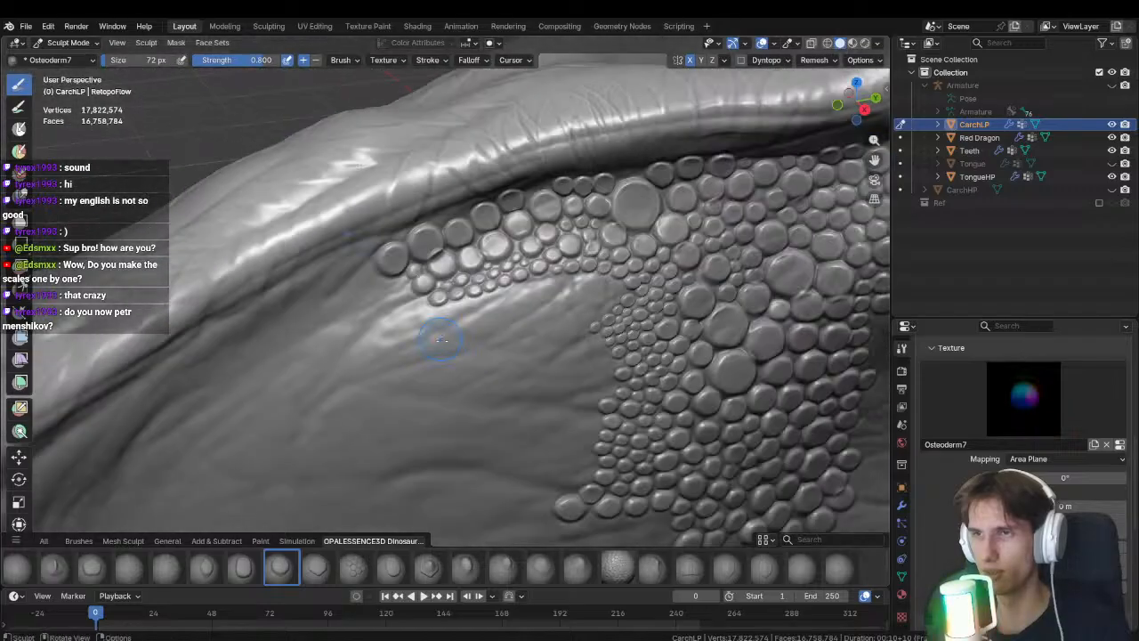
Stamp another row of small scales from the corner with the main patch forward beneath the upper band.
{"action": "middle_click_drag", "start_coordinate": [605, 321], "coordinate": [525, 278], "text": "ctrl"}
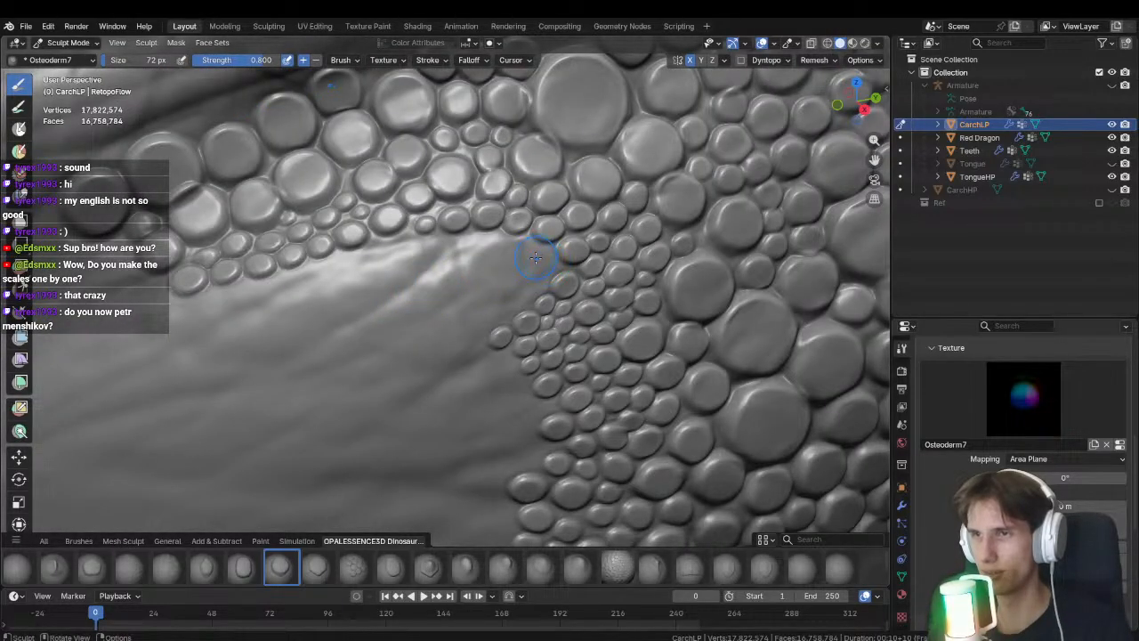
{"action": "mouse_move", "coordinate": [535, 257]}
{"action": "left_mouse_down"}
{"action": "mouse_move", "coordinate": [542, 275]}
{"action": "mouse_move", "coordinate": [514, 299]}
{"action": "mouse_move", "coordinate": [487, 259]}
{"action": "mouse_move", "coordinate": [443, 254]}
{"action": "left_mouse_up"}
{"action": "left_click_drag", "start_coordinate": [430, 239], "coordinate": [334, 272]}
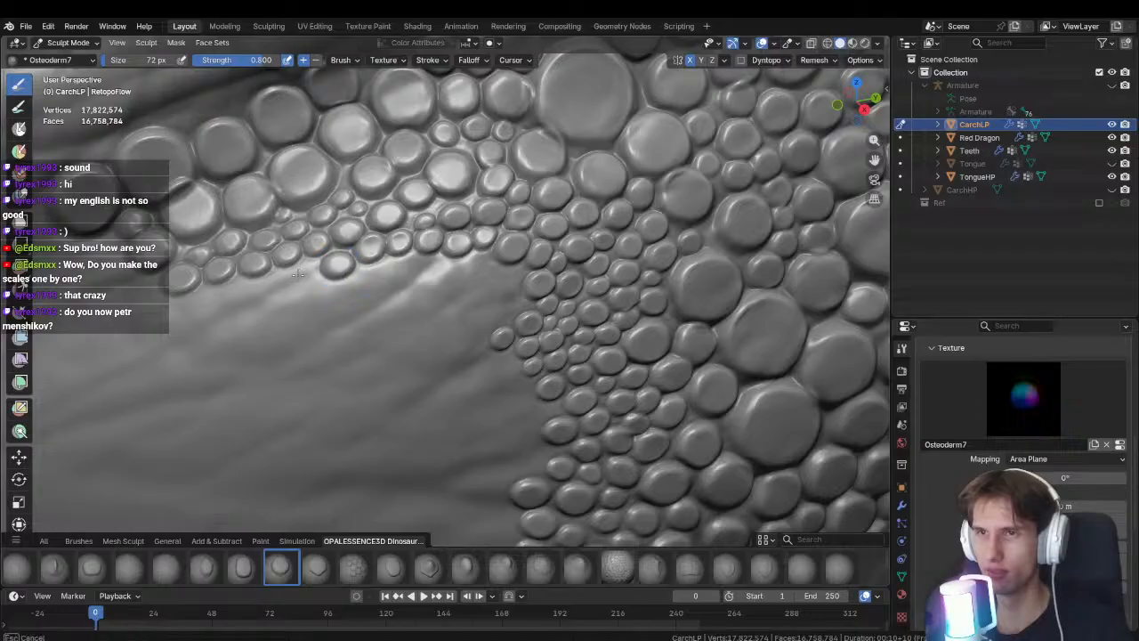
Fill the notch in the patch's bottom edge with medium-sized scales.
{"action": "middle_click_drag", "start_coordinate": [272, 285], "coordinate": [422, 237], "text": "ctrl"}
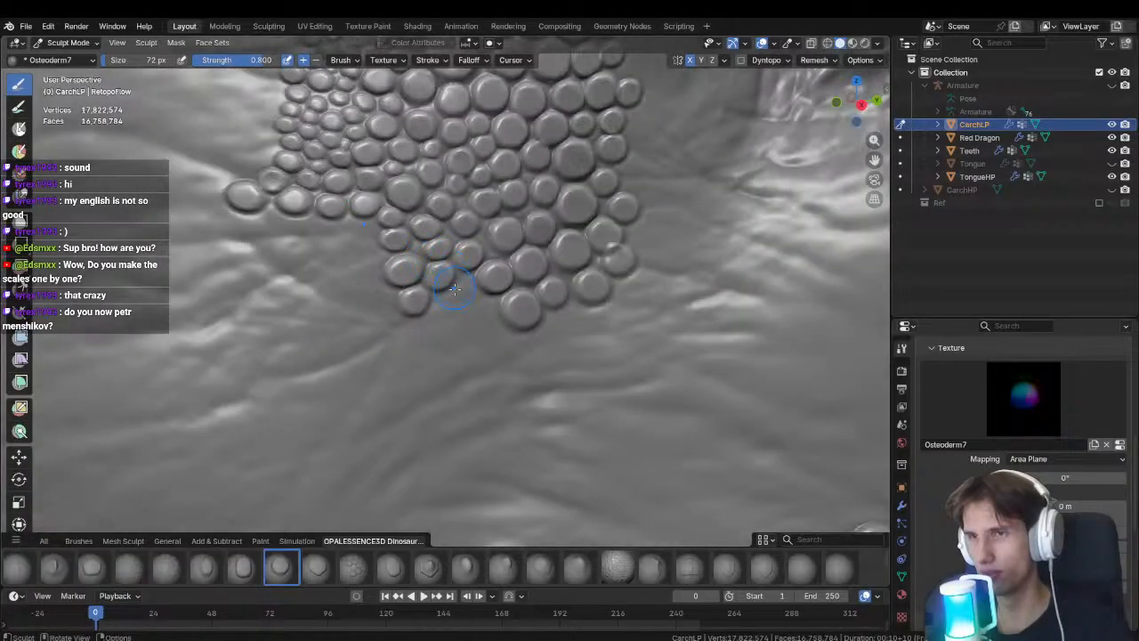
{"action": "left_click_drag", "start_coordinate": [462, 286], "coordinate": [415, 338]}
{"action": "left_click_drag", "start_coordinate": [482, 307], "coordinate": [460, 343]}
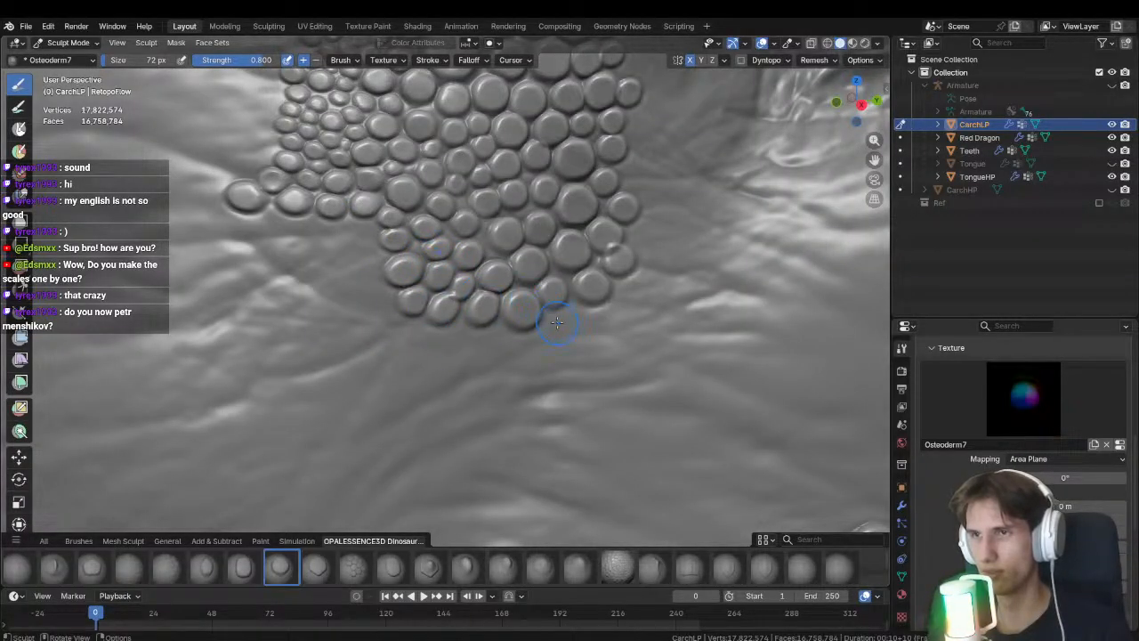
Stamp a row of medium-sized scales along the bottom edge of the main patch, ending at its lower front corner.
{"action": "left_click_drag", "start_coordinate": [557, 323], "coordinate": [579, 356]}
{"action": "mouse_move", "coordinate": [498, 334]}
{"action": "left_mouse_down"}
{"action": "mouse_move", "coordinate": [486, 376]}
{"action": "mouse_move", "coordinate": [462, 349]}
{"action": "mouse_move", "coordinate": [436, 381]}
{"action": "left_mouse_up"}
{"action": "left_click_drag", "start_coordinate": [416, 334], "coordinate": [375, 347]}
{"action": "middle_click_drag", "start_coordinate": [432, 323], "coordinate": [466, 321], "text": "shift"}
{"action": "key", "text": "ctrl+z"}
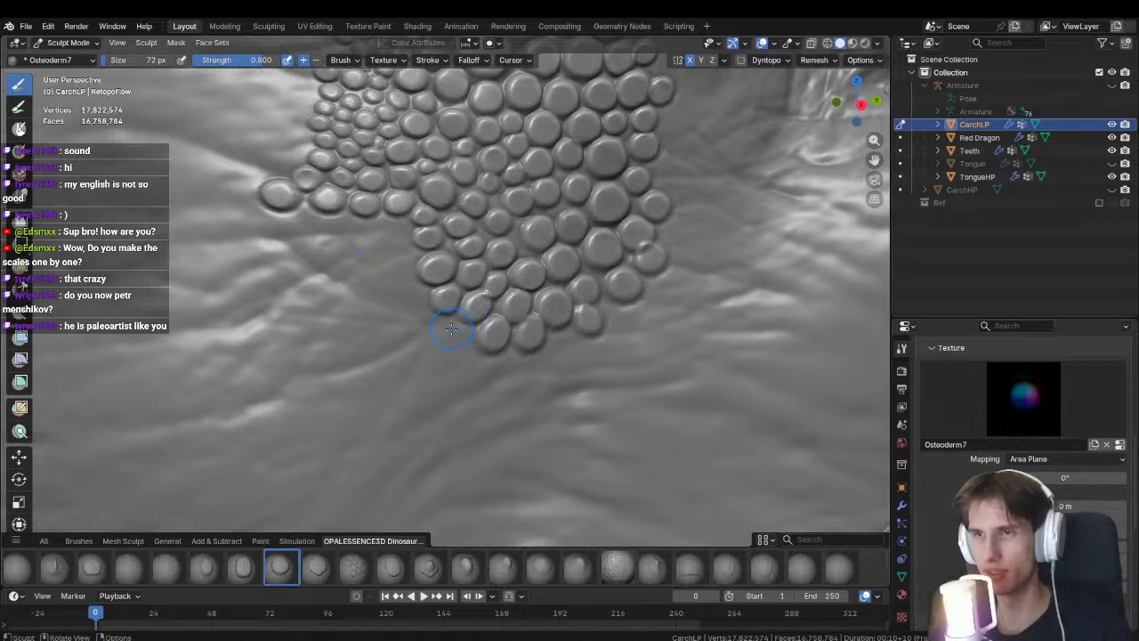
{"action": "mouse_move", "coordinate": [452, 329]}
{"action": "left_mouse_down"}
{"action": "mouse_move", "coordinate": [418, 354]}
{"action": "mouse_move", "coordinate": [389, 330]}
{"action": "left_mouse_up"}
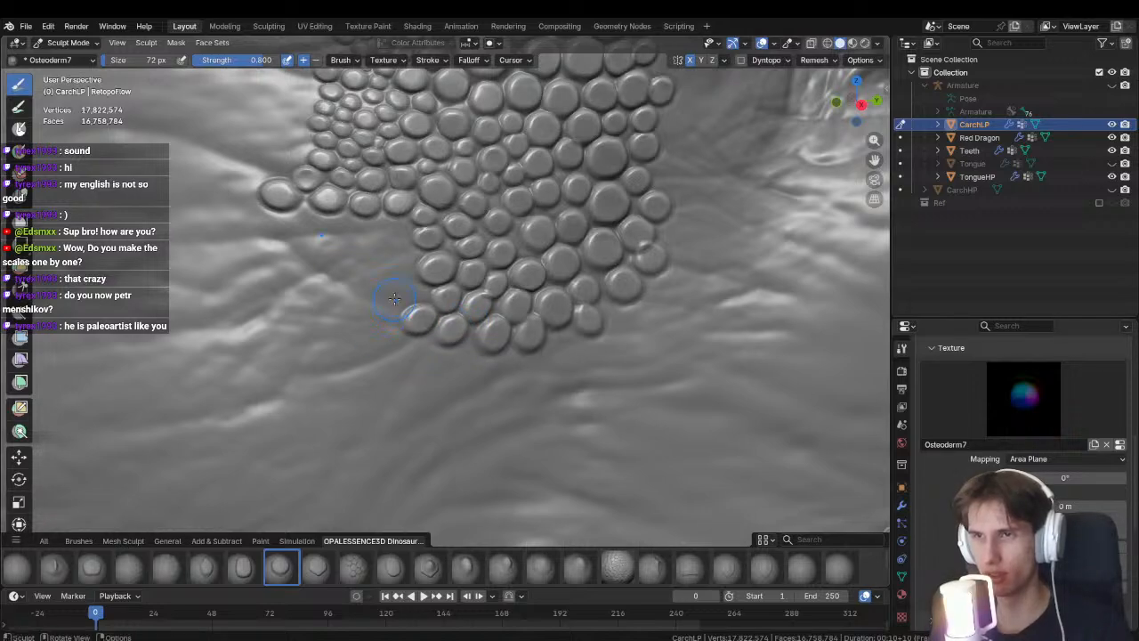
Line the front edge of the patch's lower part with small scales up to the corner with the upper band.
{"action": "left_click_drag", "start_coordinate": [414, 289], "coordinate": [389, 247]}
{"action": "key", "text": "ctrl+z"}
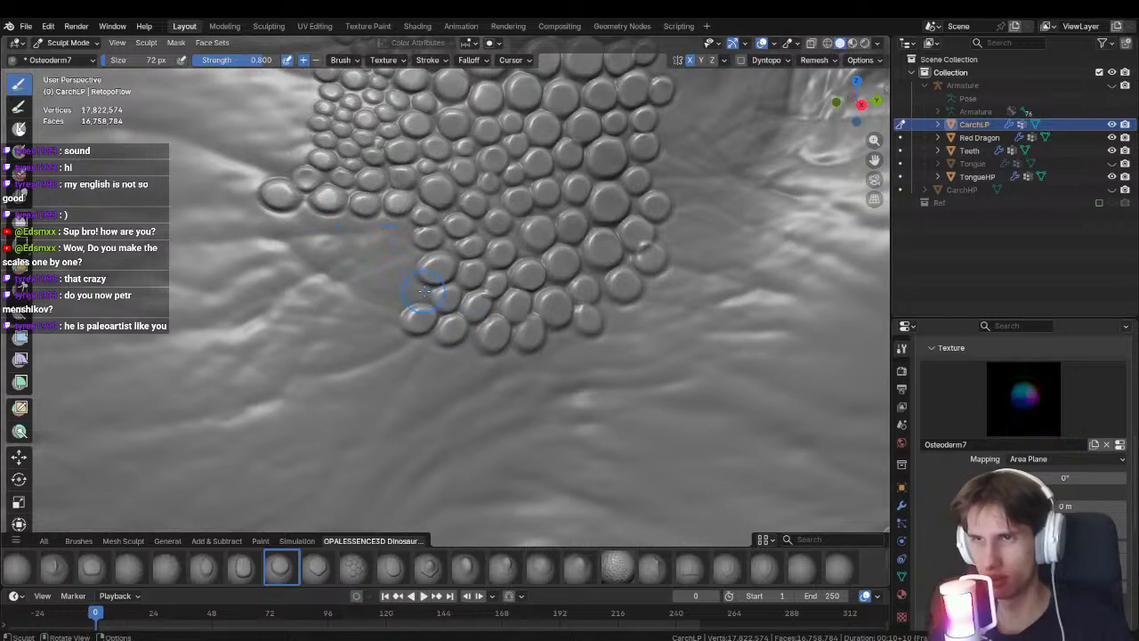
{"action": "mouse_move", "coordinate": [424, 294]}
{"action": "left_mouse_down"}
{"action": "mouse_move", "coordinate": [383, 293]}
{"action": "mouse_move", "coordinate": [397, 263]}
{"action": "mouse_move", "coordinate": [371, 276]}
{"action": "left_mouse_up"}
{"action": "key", "text": "ctrl+z"}
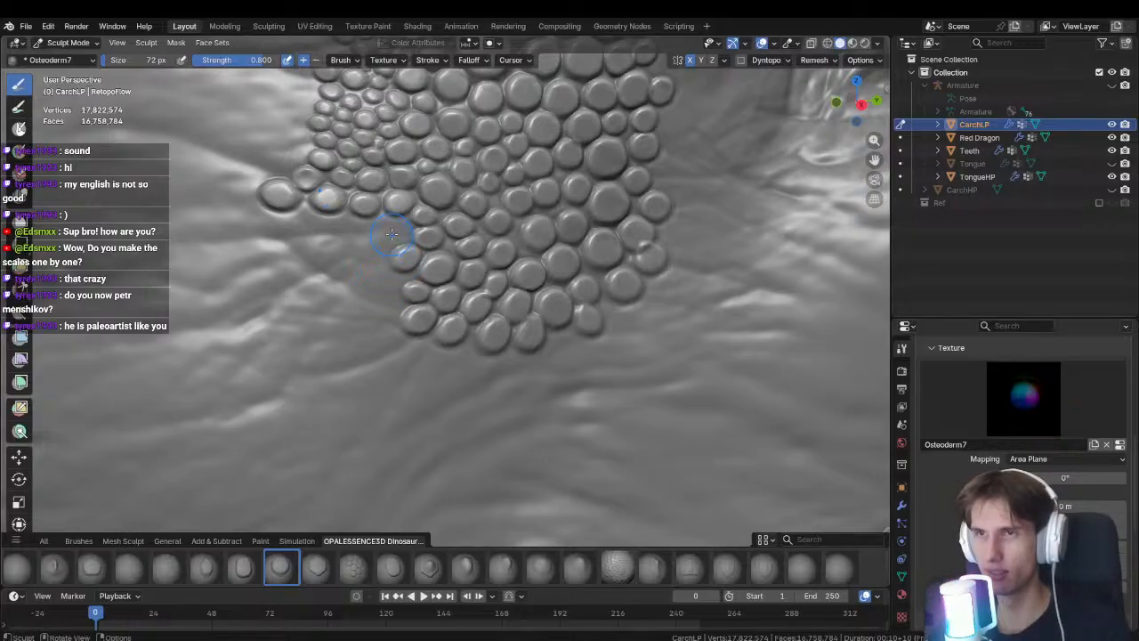
{"action": "left_click_drag", "start_coordinate": [396, 230], "coordinate": [354, 241]}
{"action": "middle_click_drag", "start_coordinate": [354, 241], "coordinate": [418, 257], "text": "shift"}
Stamp a row of small scales forward from that corner along the underside of the upper band to its front end.
{"action": "scroll", "coordinate": [419, 256], "scroll_direction": "up", "scroll_amount": 1}
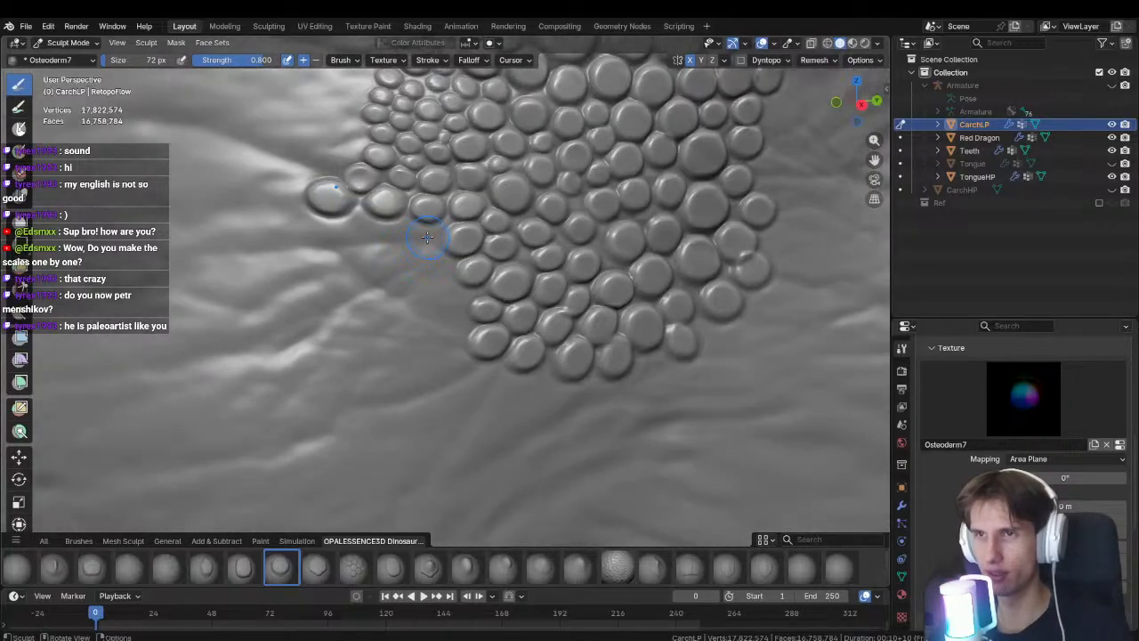
{"action": "left_click_drag", "start_coordinate": [424, 237], "coordinate": [317, 237]}
{"action": "middle_click_drag", "start_coordinate": [317, 237], "coordinate": [374, 233], "text": "shift"}
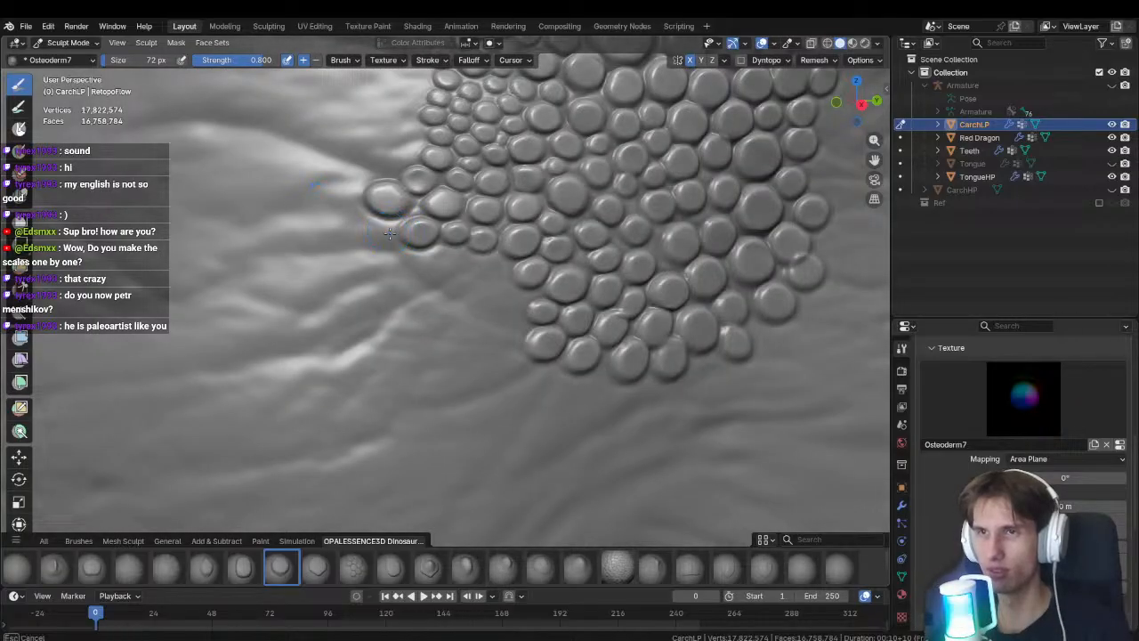
{"action": "key", "text": "ctrl+z"}
{"action": "left_click_drag", "start_coordinate": [386, 233], "coordinate": [339, 233]}
{"action": "middle_click_drag", "start_coordinate": [340, 234], "coordinate": [427, 250], "text": "shift"}
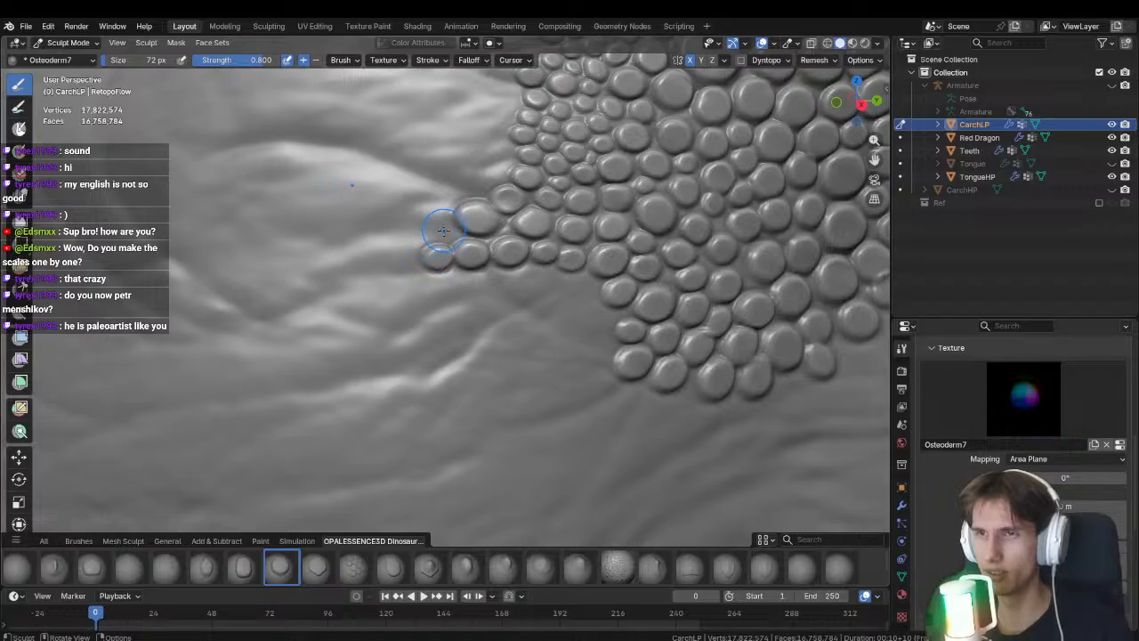
Lengthen the front end of the upper band with a tapering cluster of small scales.
{"action": "left_click_drag", "start_coordinate": [442, 230], "coordinate": [467, 239]}
{"action": "middle_click_drag", "start_coordinate": [433, 238], "coordinate": [459, 268], "text": "shift"}
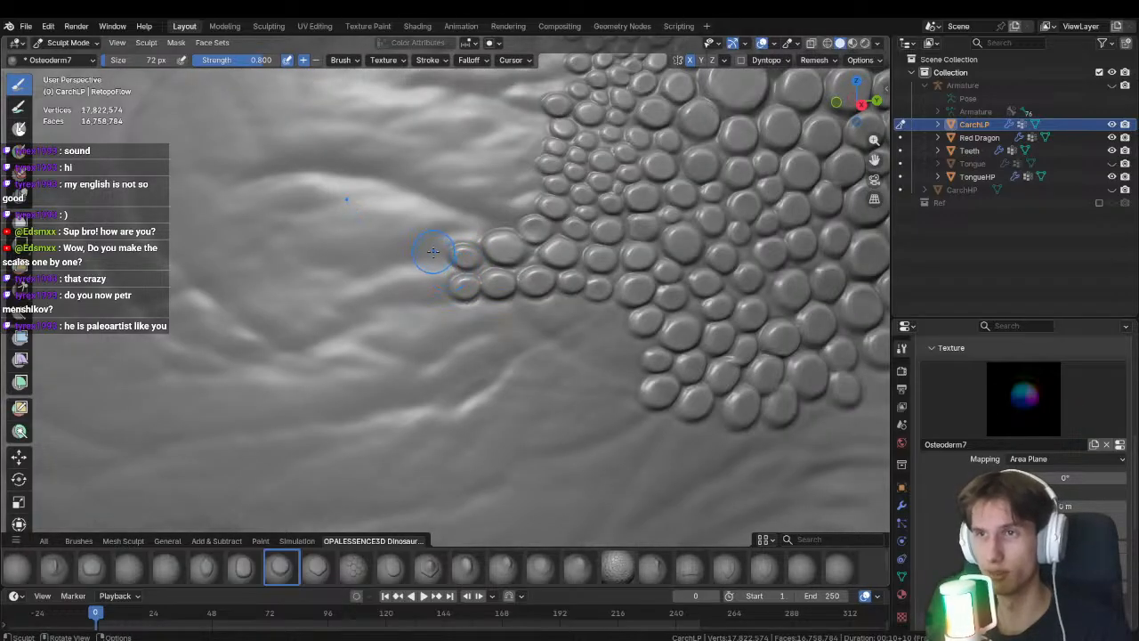
{"action": "left_click_drag", "start_coordinate": [430, 248], "coordinate": [389, 291]}
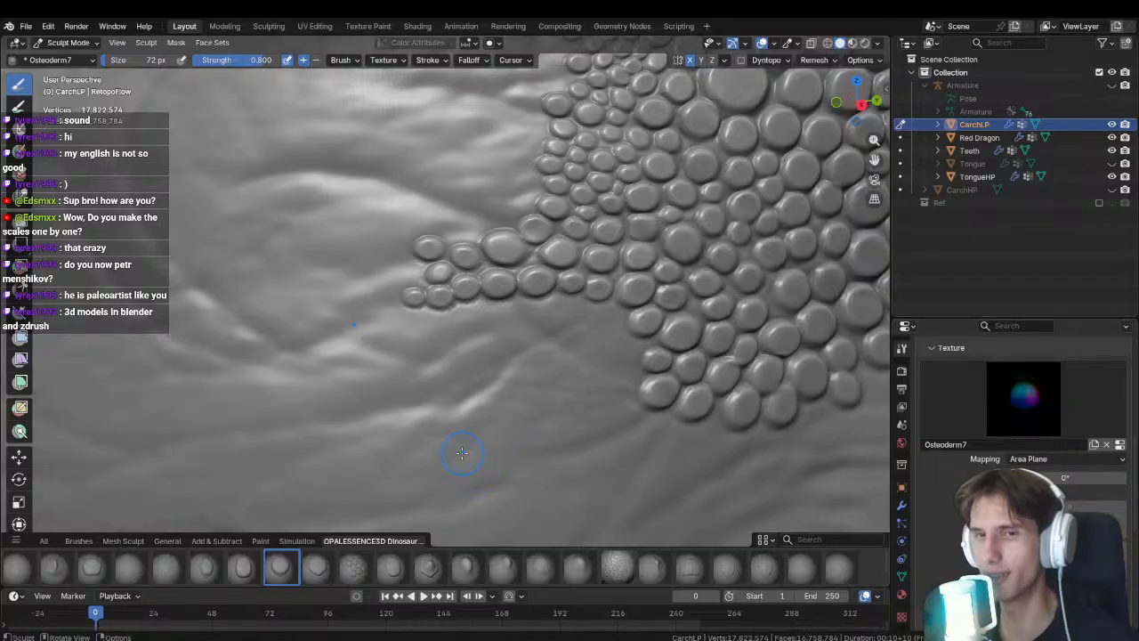
{"action": "mouse_move", "coordinate": [351, 345]}
{"action": "middle_mouse_down", "text": "shift"}
{"action": "mouse_move", "coordinate": [392, 363]}
{"action": "mouse_move", "coordinate": [393, 311]}
{"action": "middle_mouse_up", "text": "shift"}
{"action": "left_click_drag", "start_coordinate": [450, 287], "coordinate": [419, 295]}
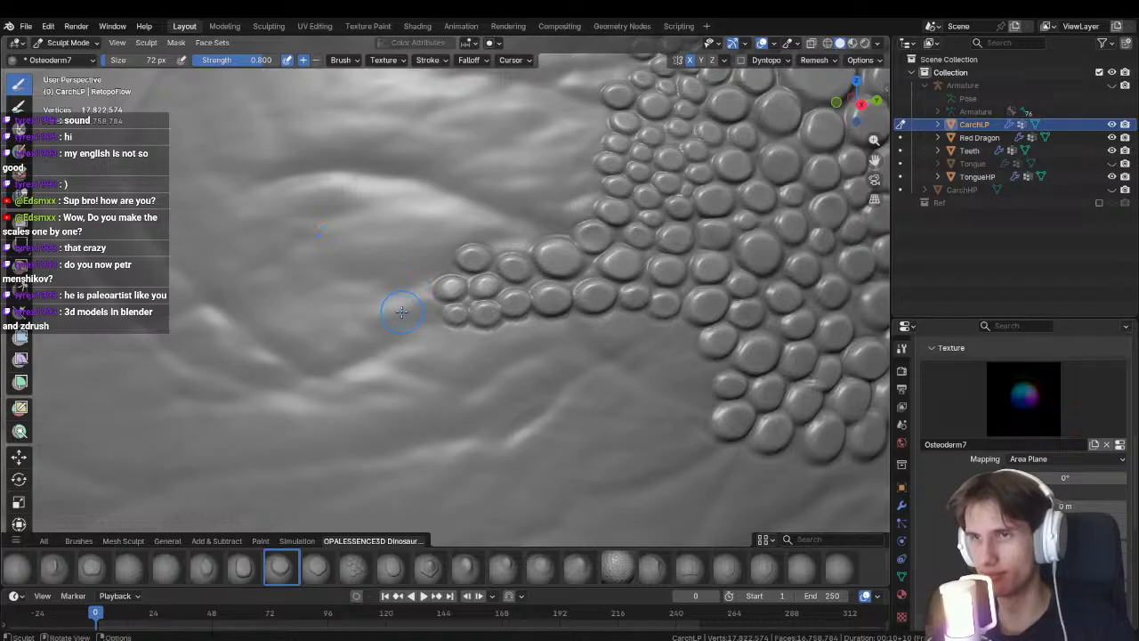
{"action": "left_click", "coordinate": [424, 310]}
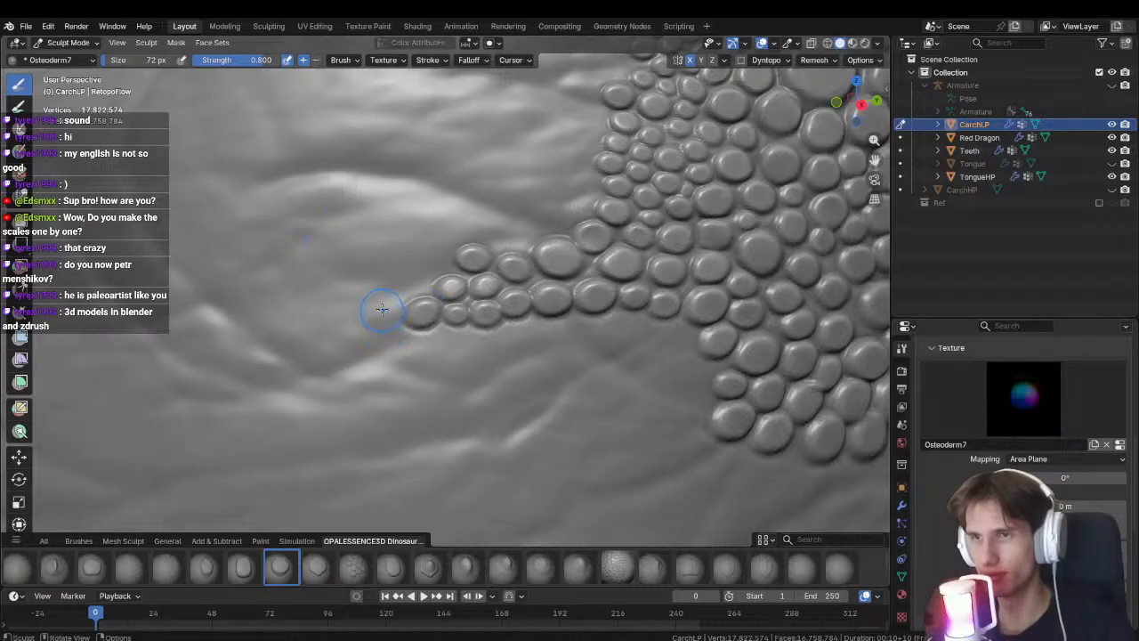
{"action": "left_click", "coordinate": [384, 307]}
{"action": "left_click", "coordinate": [393, 335]}
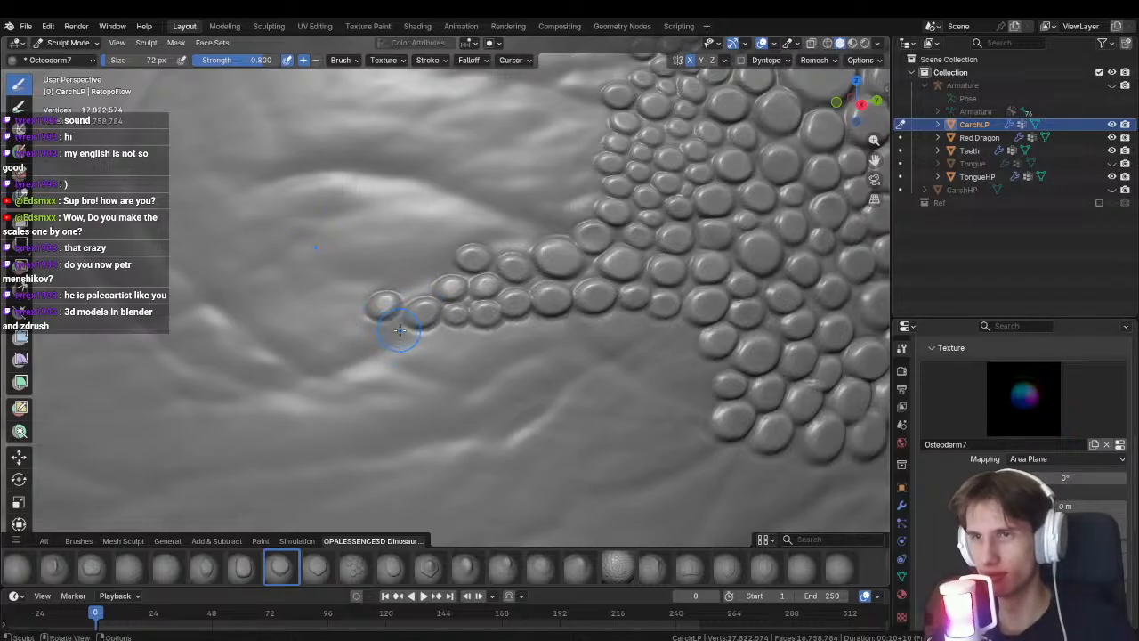
Stamp scales along the upper side of the band's front end and stack a few upward toward the skin fold.
{"action": "left_click", "coordinate": [415, 276]}
{"action": "left_click_drag", "start_coordinate": [434, 254], "coordinate": [464, 272]}
{"action": "left_click_drag", "start_coordinate": [518, 229], "coordinate": [553, 245]}
{"action": "key", "text": "ctrl+z"}
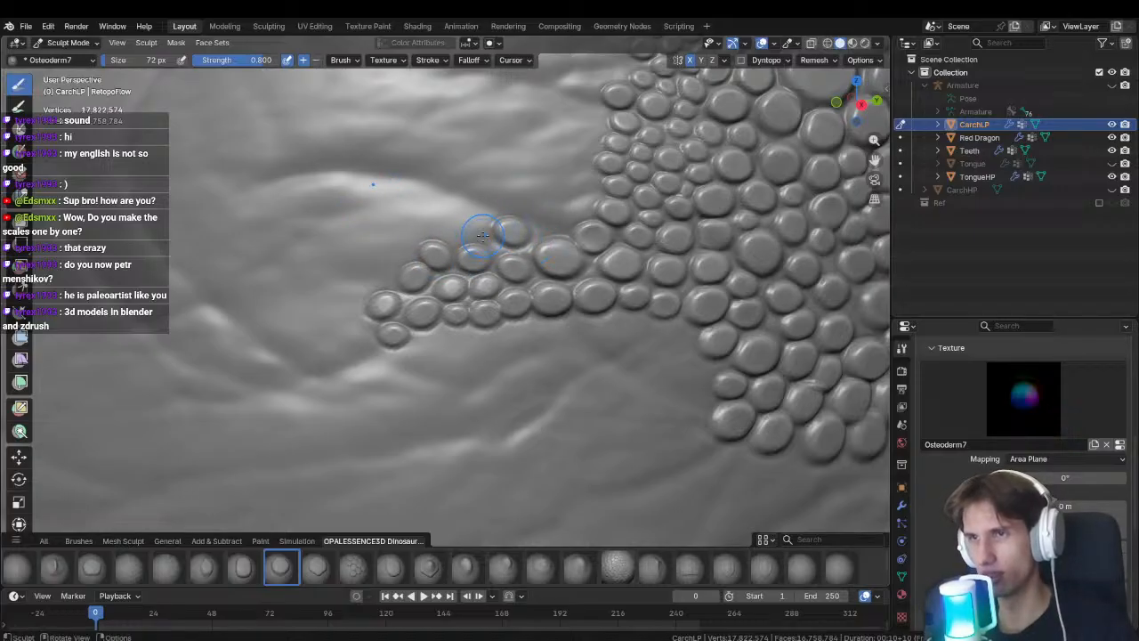
{"action": "left_click_drag", "start_coordinate": [477, 232], "coordinate": [512, 251]}
{"action": "key", "text": "ctrl+z"}
{"action": "left_click_drag", "start_coordinate": [478, 202], "coordinate": [517, 218]}
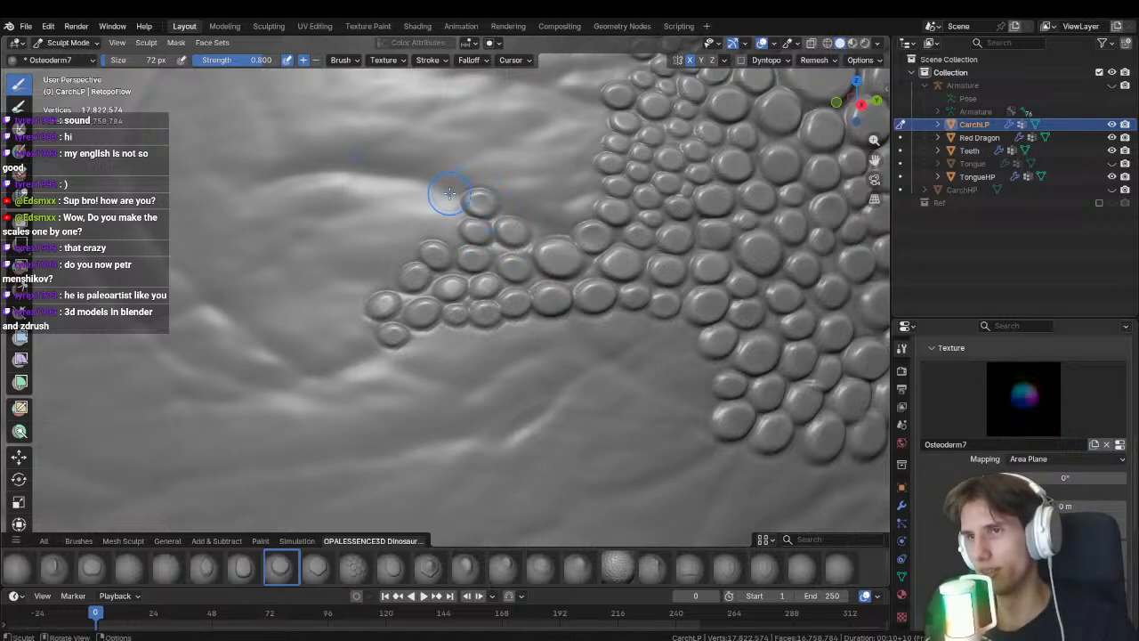
Run a single arched row of scales forward along the raised skin fold above the band's front end.
{"action": "middle_click_drag", "start_coordinate": [445, 190], "coordinate": [501, 195]}
{"action": "left_click_drag", "start_coordinate": [494, 190], "coordinate": [527, 204]}
{"action": "mouse_move", "coordinate": [458, 184]}
{"action": "left_mouse_down"}
{"action": "mouse_move", "coordinate": [474, 190]}
{"action": "mouse_move", "coordinate": [426, 189]}
{"action": "mouse_move", "coordinate": [436, 192]}
{"action": "left_mouse_up"}
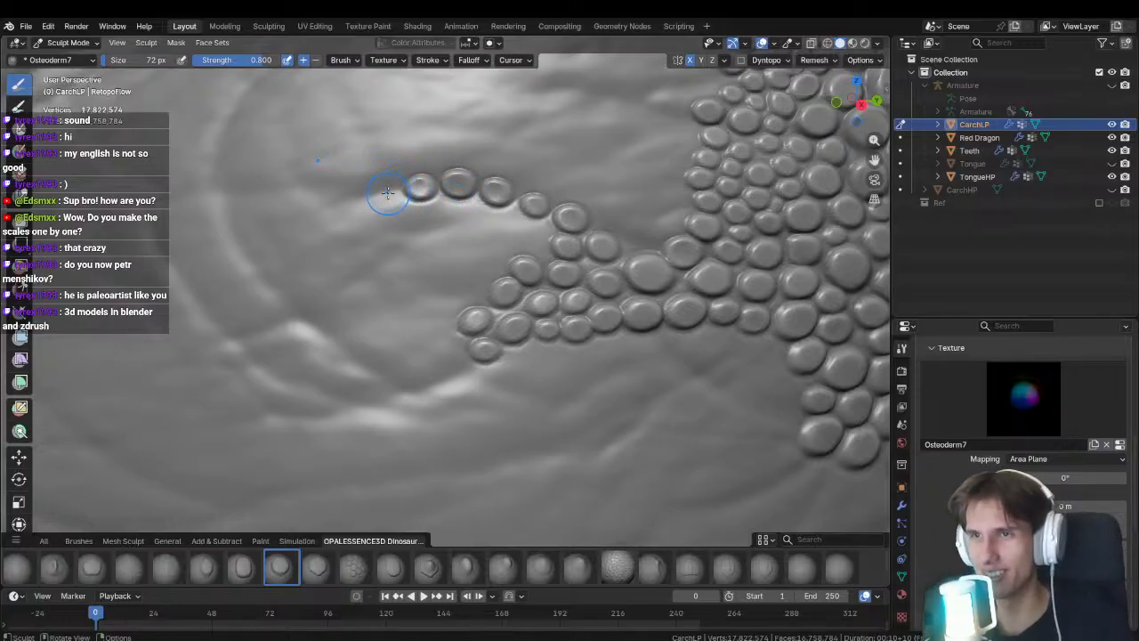
{"action": "mouse_move", "coordinate": [388, 192]}
{"action": "left_mouse_down"}
{"action": "mouse_move", "coordinate": [364, 201]}
{"action": "mouse_move", "coordinate": [376, 198]}
{"action": "left_mouse_up"}
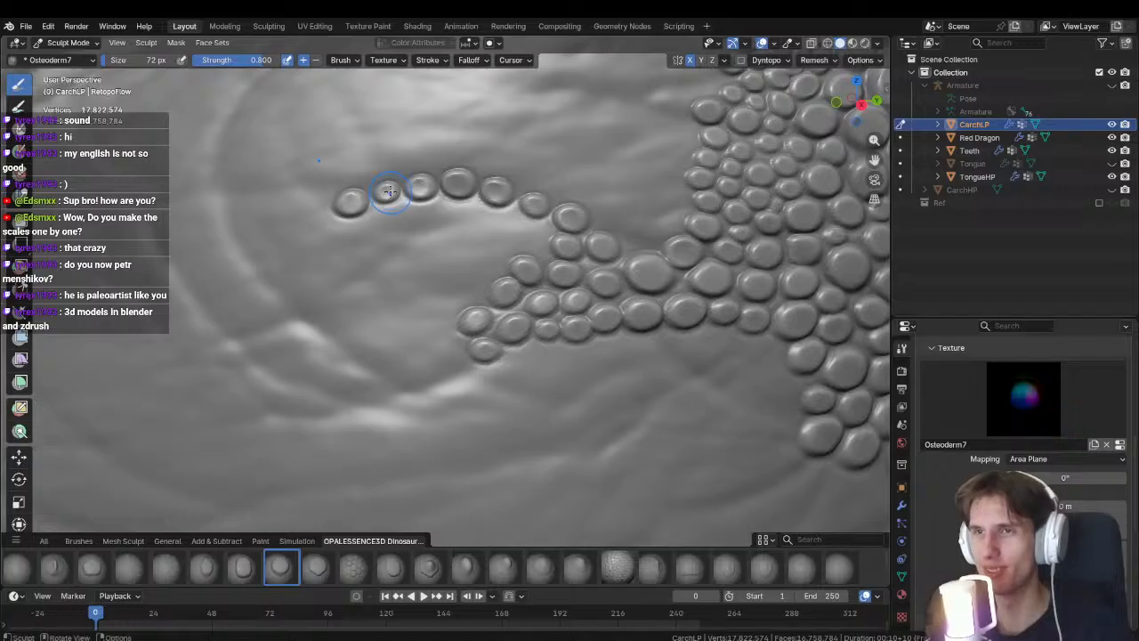
Fill the gap between the base of the arched row and the main patch with small and medium scales.
{"action": "middle_click_drag", "start_coordinate": [529, 230], "coordinate": [421, 235], "text": "shift"}
{"action": "left_click_drag", "start_coordinate": [429, 245], "coordinate": [445, 262]}
{"action": "left_click_drag", "start_coordinate": [429, 246], "coordinate": [453, 268]}
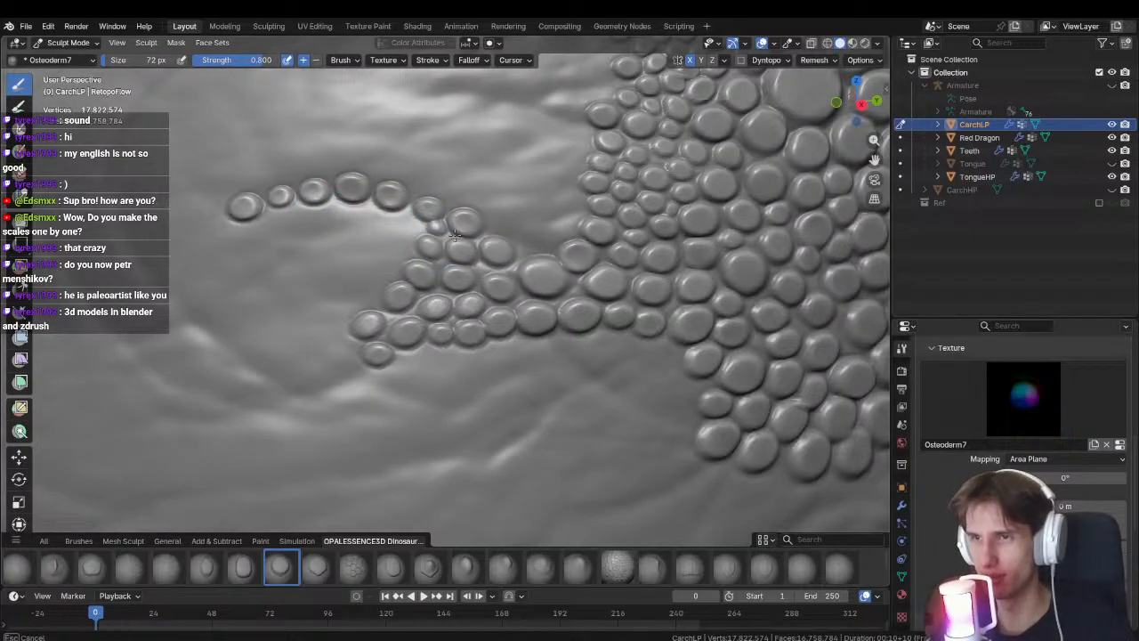
{"action": "mouse_move", "coordinate": [404, 220]}
{"action": "left_mouse_down"}
{"action": "mouse_move", "coordinate": [438, 236]}
{"action": "mouse_move", "coordinate": [508, 230]}
{"action": "mouse_move", "coordinate": [519, 248]}
{"action": "mouse_move", "coordinate": [560, 224]}
{"action": "mouse_move", "coordinate": [555, 240]}
{"action": "mouse_move", "coordinate": [537, 211]}
{"action": "mouse_move", "coordinate": [583, 228]}
{"action": "left_mouse_up"}
{"action": "key", "text": "ctrl+z"}
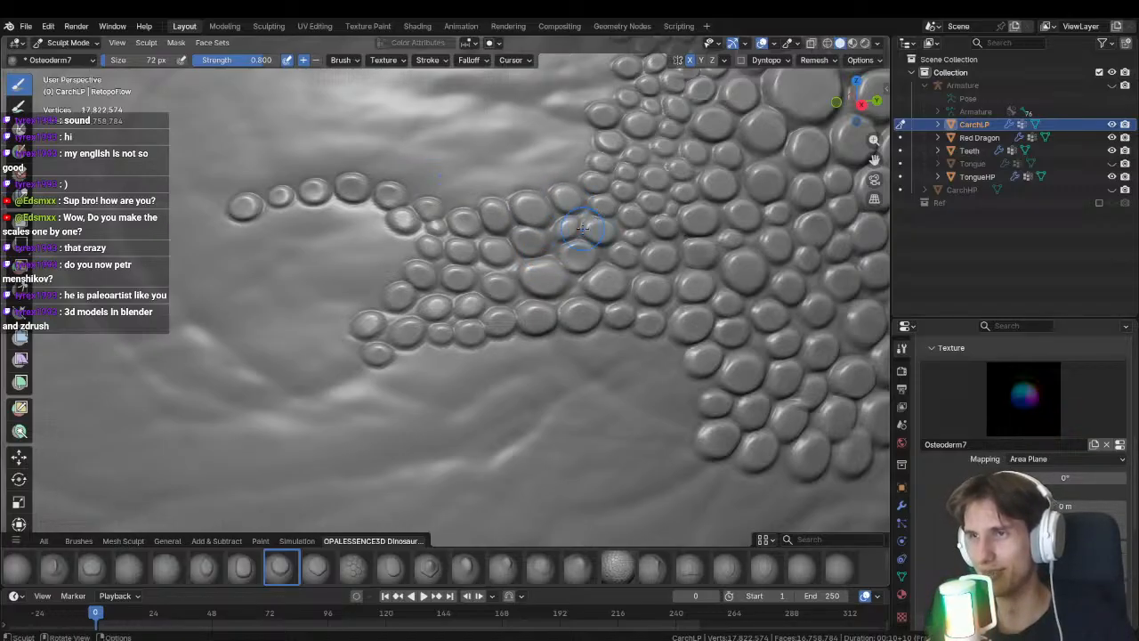
Stamp a single row of scales from the band's lower front tip forward along the lower skin fold.
{"action": "scroll", "coordinate": [583, 228], "scroll_direction": "up", "scroll_amount": 3}
{"action": "scroll", "coordinate": [605, 238], "scroll_direction": "down", "scroll_amount": 4}
{"action": "scroll", "coordinate": [504, 297], "scroll_direction": "up", "scroll_amount": 2}
{"action": "middle_click_drag", "start_coordinate": [409, 287], "coordinate": [496, 255], "text": "shift"}
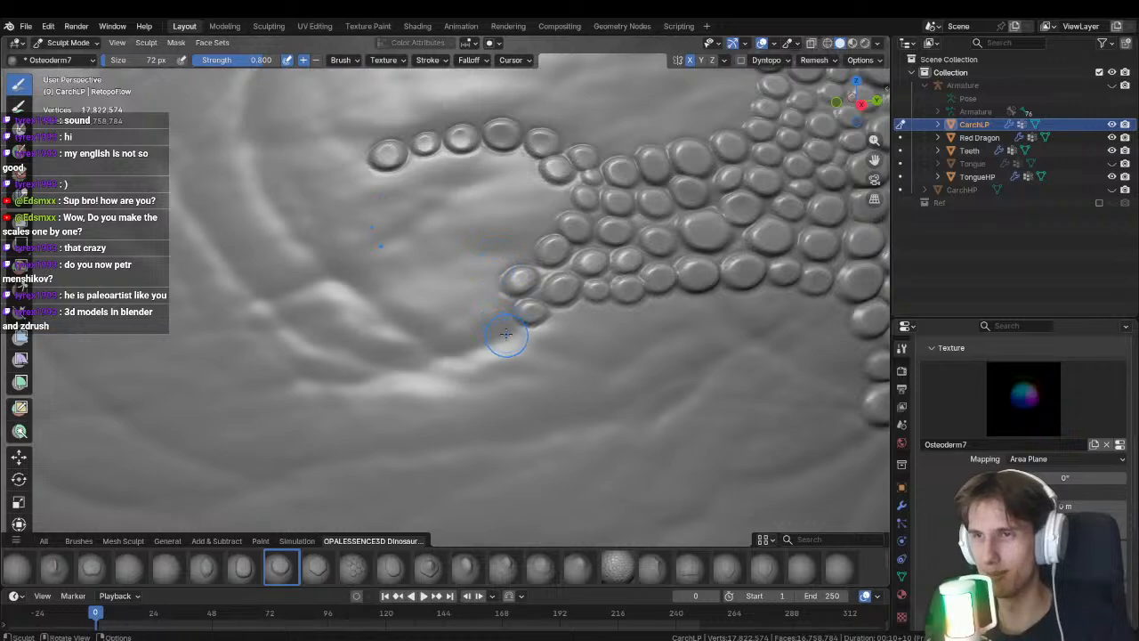
{"action": "left_click_drag", "start_coordinate": [505, 335], "coordinate": [539, 324]}
{"action": "left_click_drag", "start_coordinate": [460, 354], "coordinate": [507, 332]}
{"action": "middle_click_drag", "start_coordinate": [420, 368], "coordinate": [483, 333], "text": "shift"}
{"action": "left_click_drag", "start_coordinate": [479, 332], "coordinate": [515, 329]}
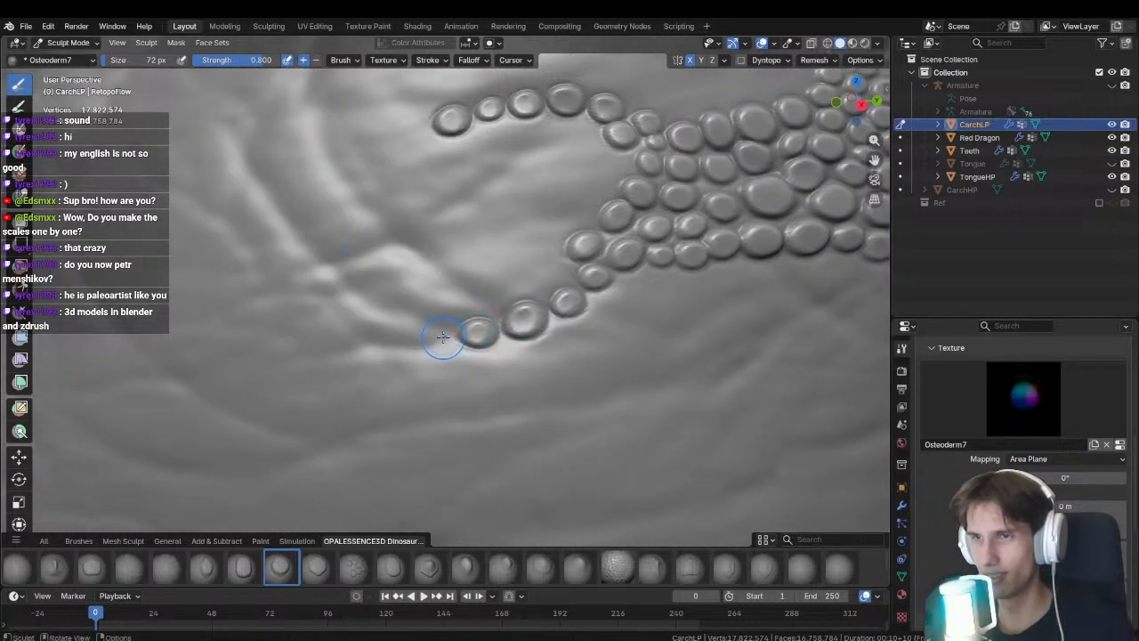
{"action": "left_click_drag", "start_coordinate": [432, 340], "coordinate": [464, 328]}
{"action": "left_click_drag", "start_coordinate": [386, 343], "coordinate": [431, 350]}
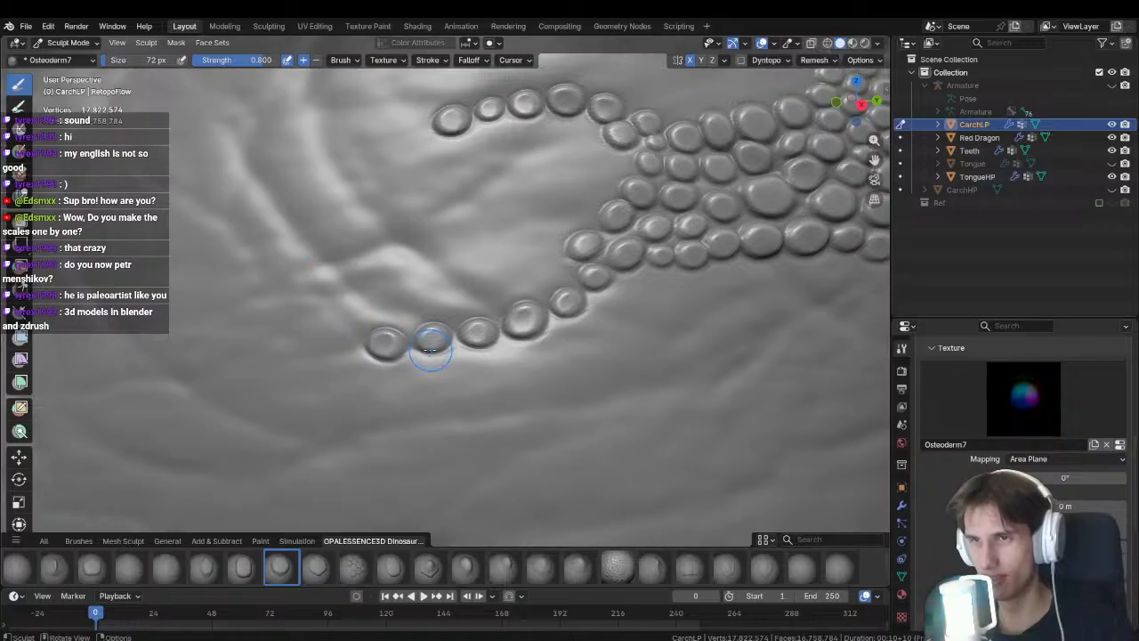
Curve the front end of the lower row upward with a few more scales around the hollow.
{"action": "middle_click_drag", "start_coordinate": [430, 350], "coordinate": [452, 363], "text": "shift"}
{"action": "left_click_drag", "start_coordinate": [474, 361], "coordinate": [502, 386]}
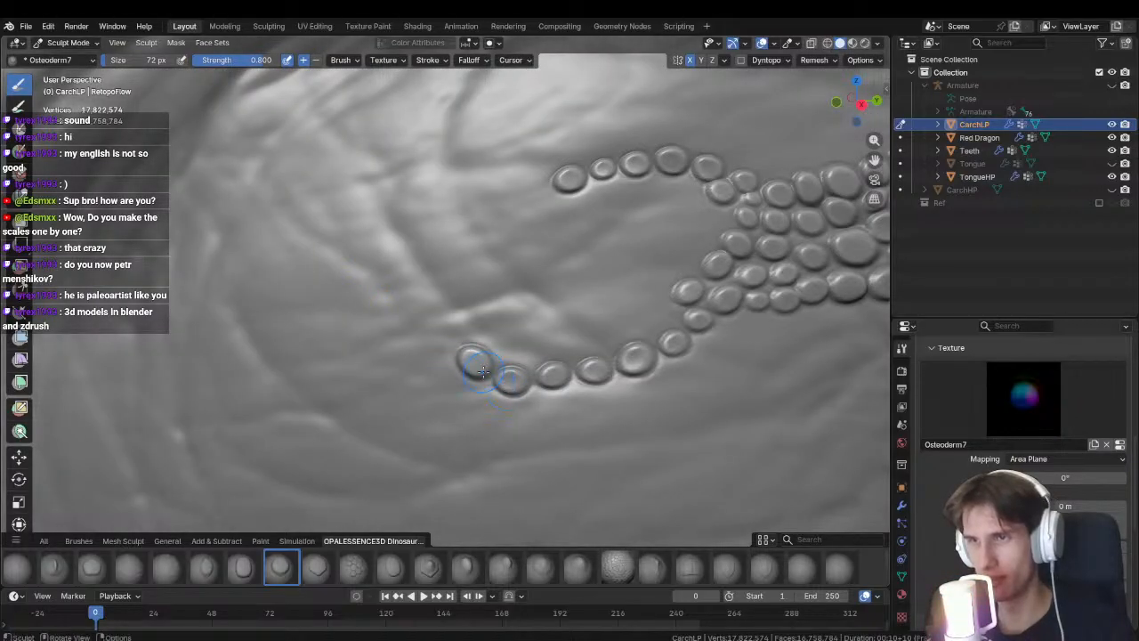
{"action": "left_click_drag", "start_coordinate": [463, 322], "coordinate": [483, 350]}
{"action": "left_click_drag", "start_coordinate": [442, 292], "coordinate": [459, 314]}
{"action": "left_click_drag", "start_coordinate": [420, 264], "coordinate": [446, 297]}
Add a diagonal row of small scales beneath the arched row and fill the space between the two rows.
{"action": "middle_click_drag", "start_coordinate": [559, 237], "coordinate": [437, 282], "text": "shift"}
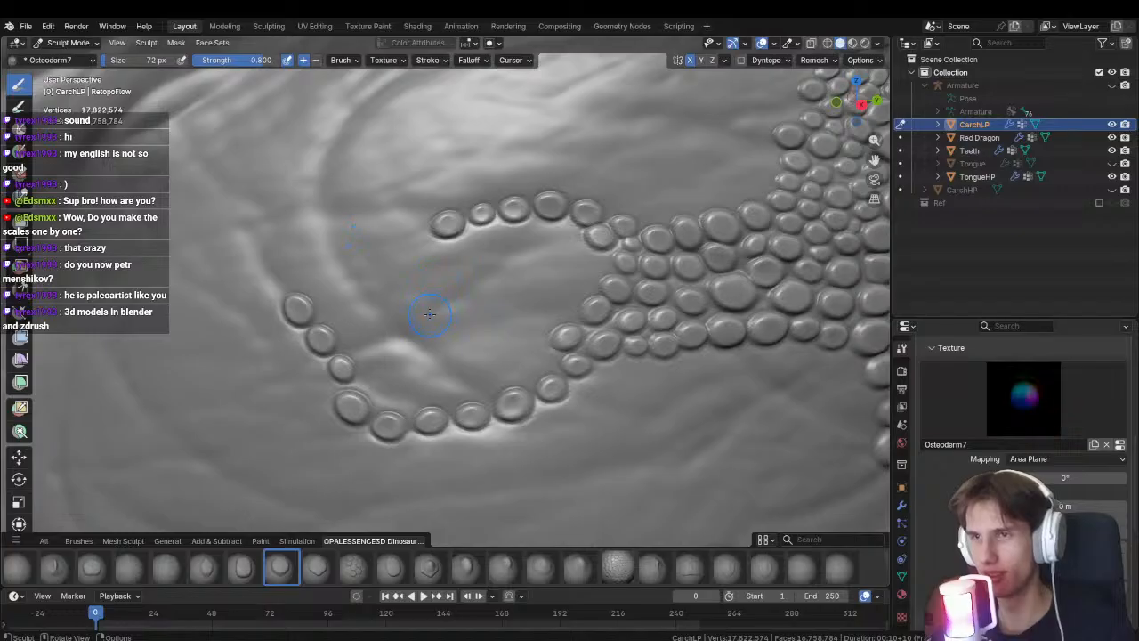
{"action": "mouse_move", "coordinate": [430, 313]}
{"action": "left_mouse_down"}
{"action": "mouse_move", "coordinate": [546, 238]}
{"action": "mouse_move", "coordinate": [597, 240]}
{"action": "mouse_move", "coordinate": [586, 225]}
{"action": "left_mouse_up"}
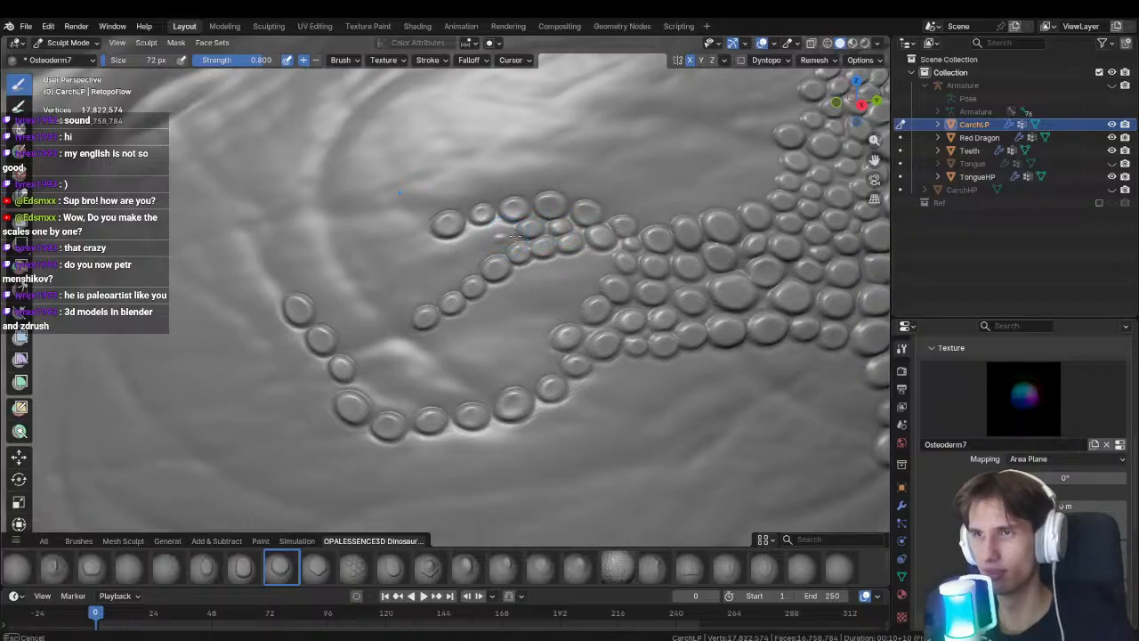
{"action": "mouse_move", "coordinate": [515, 236]}
{"action": "left_mouse_down"}
{"action": "mouse_move", "coordinate": [505, 228]}
{"action": "mouse_move", "coordinate": [525, 235]}
{"action": "mouse_move", "coordinate": [525, 225]}
{"action": "mouse_move", "coordinate": [510, 243]}
{"action": "mouse_move", "coordinate": [439, 268]}
{"action": "mouse_move", "coordinate": [444, 248]}
{"action": "left_mouse_up"}
{"action": "key", "text": "ctrl+z"}
{"action": "key", "text": "ctrl+z"}
{"action": "key", "text": "ctrl+z"}
{"action": "key", "text": "ctrl+z"}
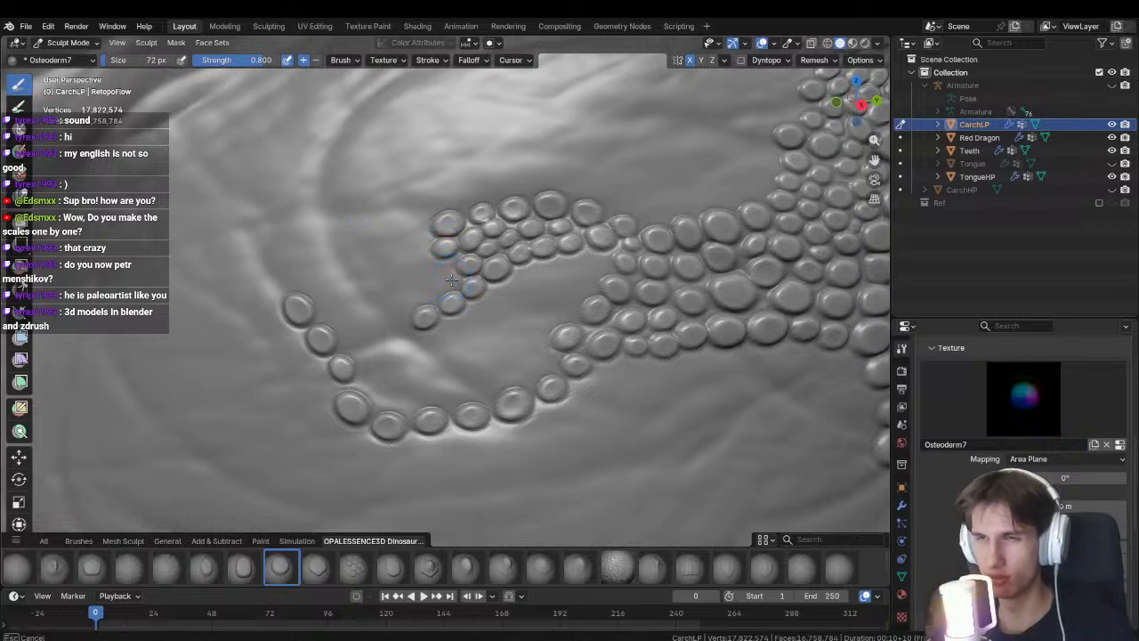
Close off the front edge of the arched cluster with a column of small scales.
{"action": "left_click_drag", "start_coordinate": [428, 296], "coordinate": [397, 305]}
{"action": "mouse_move", "coordinate": [443, 249]}
{"action": "middle_mouse_down", "text": "ctrl"}
{"action": "mouse_move", "coordinate": [445, 183]}
{"action": "mouse_move", "coordinate": [466, 226]}
{"action": "mouse_move", "coordinate": [442, 263]}
{"action": "mouse_move", "coordinate": [436, 249]}
{"action": "mouse_move", "coordinate": [449, 267]}
{"action": "mouse_move", "coordinate": [460, 262]}
{"action": "mouse_move", "coordinate": [422, 255]}
{"action": "middle_mouse_up", "text": "ctrl"}
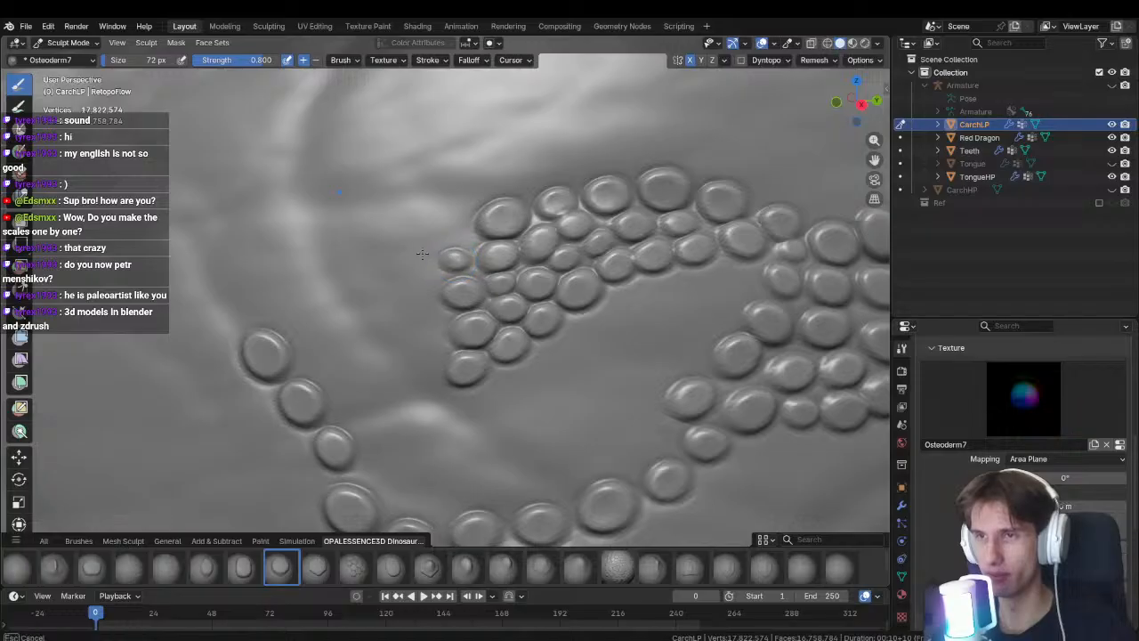
{"action": "left_click_drag", "start_coordinate": [458, 226], "coordinate": [481, 236]}
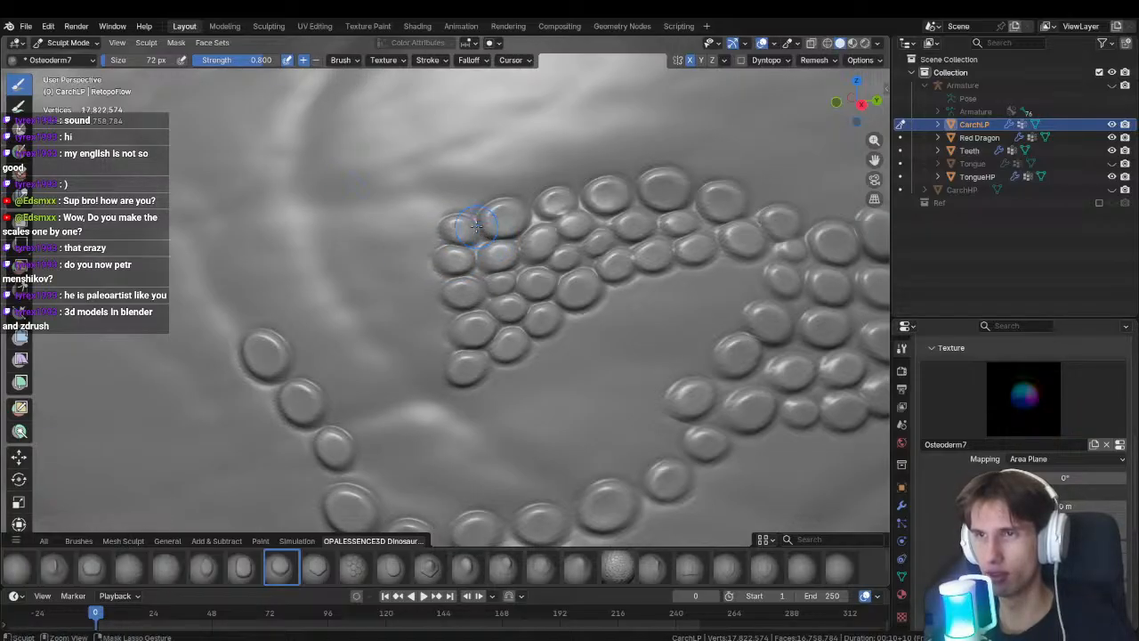
{"action": "middle_click_drag", "start_coordinate": [478, 234], "coordinate": [512, 251], "text": "ctrl"}
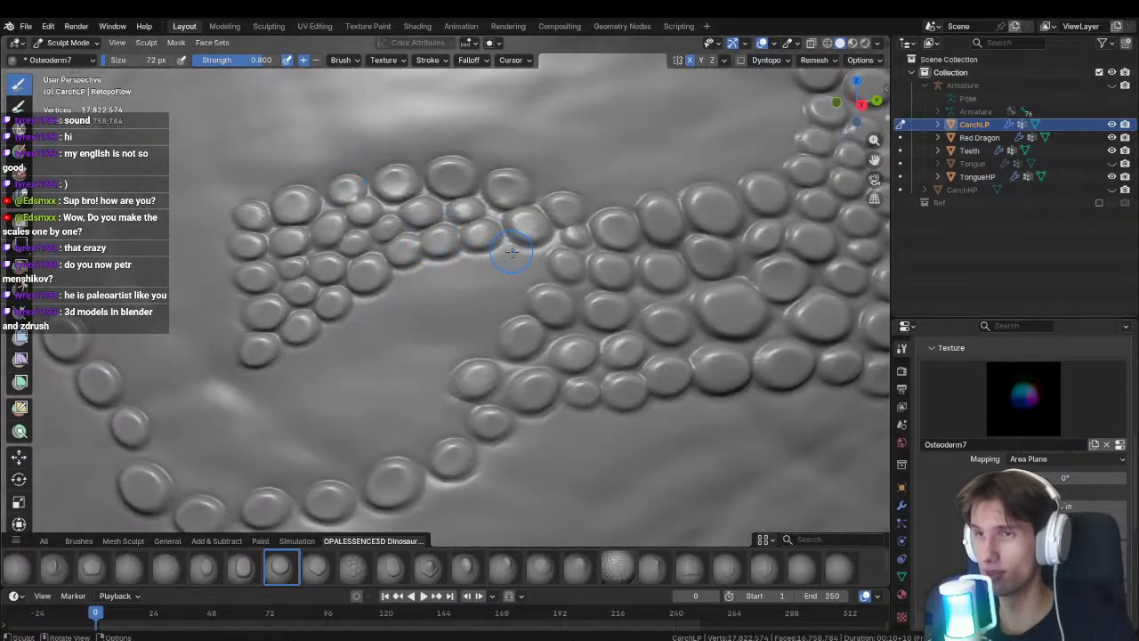
Add rows of small scales along the underside of the arched cluster, joining it to the band behind it.
{"action": "left_click_drag", "start_coordinate": [525, 261], "coordinate": [444, 281]}
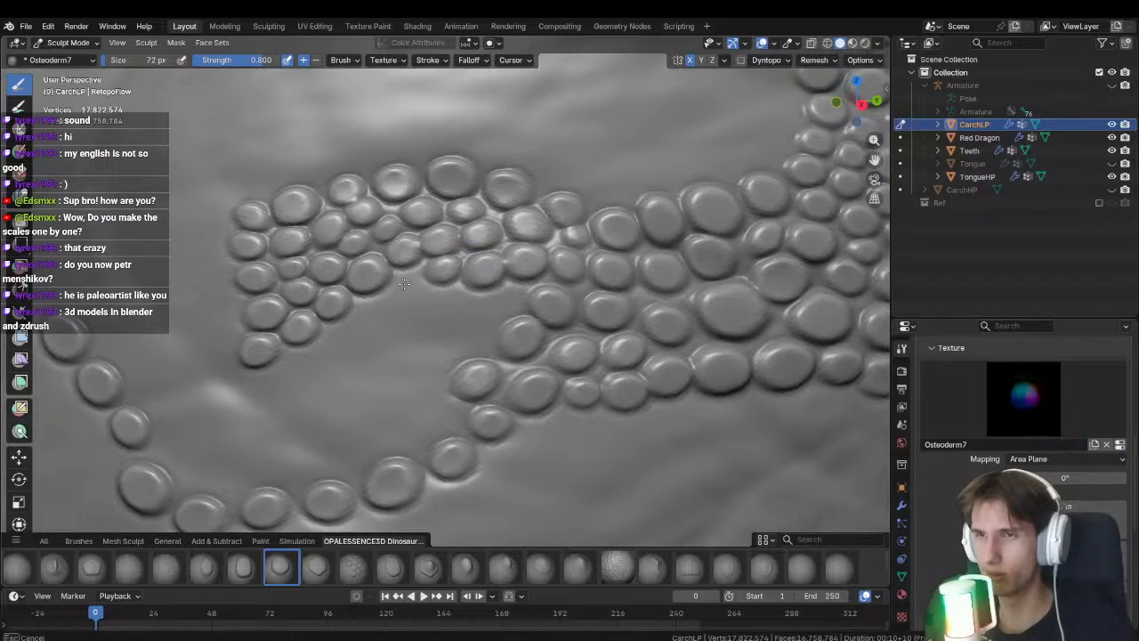
{"action": "middle_click_drag", "start_coordinate": [404, 283], "coordinate": [432, 257]}
{"action": "left_click_drag", "start_coordinate": [472, 243], "coordinate": [369, 318]}
{"action": "middle_click_drag", "start_coordinate": [354, 331], "coordinate": [470, 289], "text": "shift"}
{"action": "left_click_drag", "start_coordinate": [485, 287], "coordinate": [431, 308]}
{"action": "middle_click_drag", "start_coordinate": [529, 210], "coordinate": [501, 261], "text": "ctrl"}
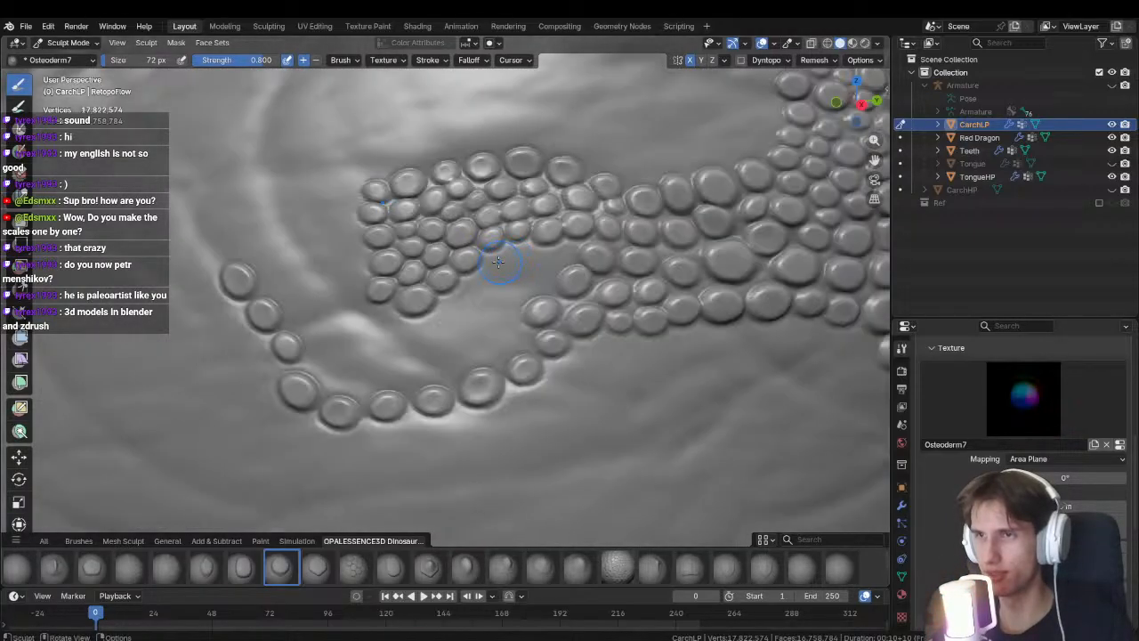
{"action": "left_click_drag", "start_coordinate": [499, 260], "coordinate": [482, 269]}
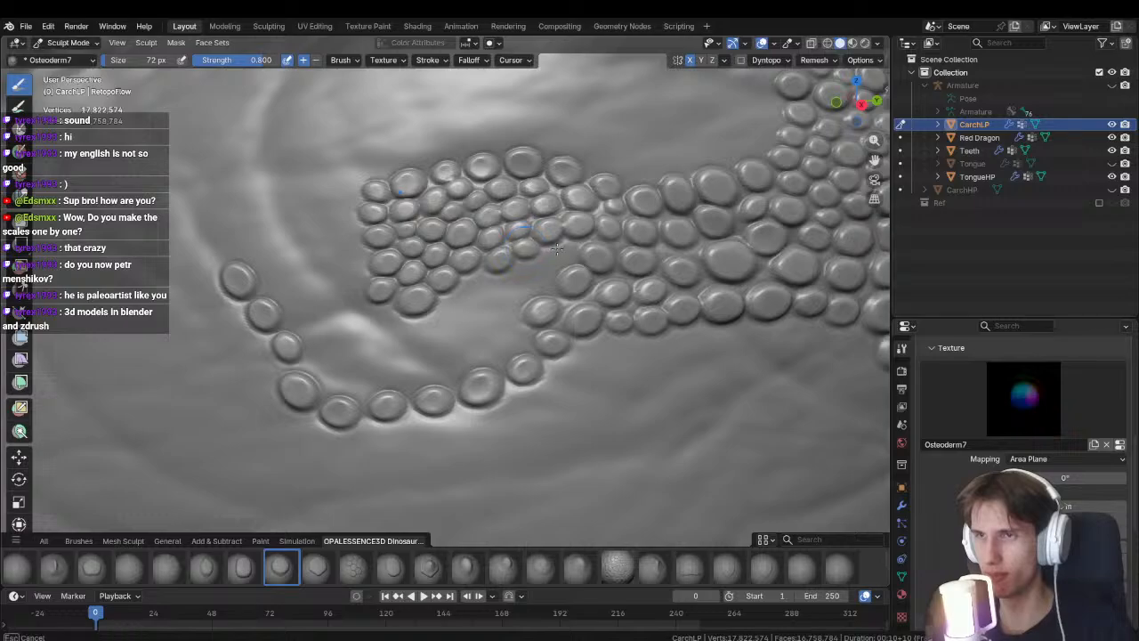
{"action": "middle_click_drag", "start_coordinate": [525, 248], "coordinate": [500, 307], "text": "ctrl"}
Lay a diagonal row of Osteoderm7 scales below the band, running forward and down from the large patch along the skin fold.
{"action": "mouse_move", "coordinate": [510, 286]}
{"action": "middle_mouse_down"}
{"action": "mouse_move", "coordinate": [501, 272]}
{"action": "mouse_move", "coordinate": [457, 287]}
{"action": "mouse_move", "coordinate": [525, 272]}
{"action": "mouse_move", "coordinate": [473, 338]}
{"action": "mouse_move", "coordinate": [587, 345]}
{"action": "mouse_move", "coordinate": [471, 254]}
{"action": "middle_mouse_up"}
{"action": "scroll", "coordinate": [470, 255], "scroll_direction": "up", "scroll_amount": 8}
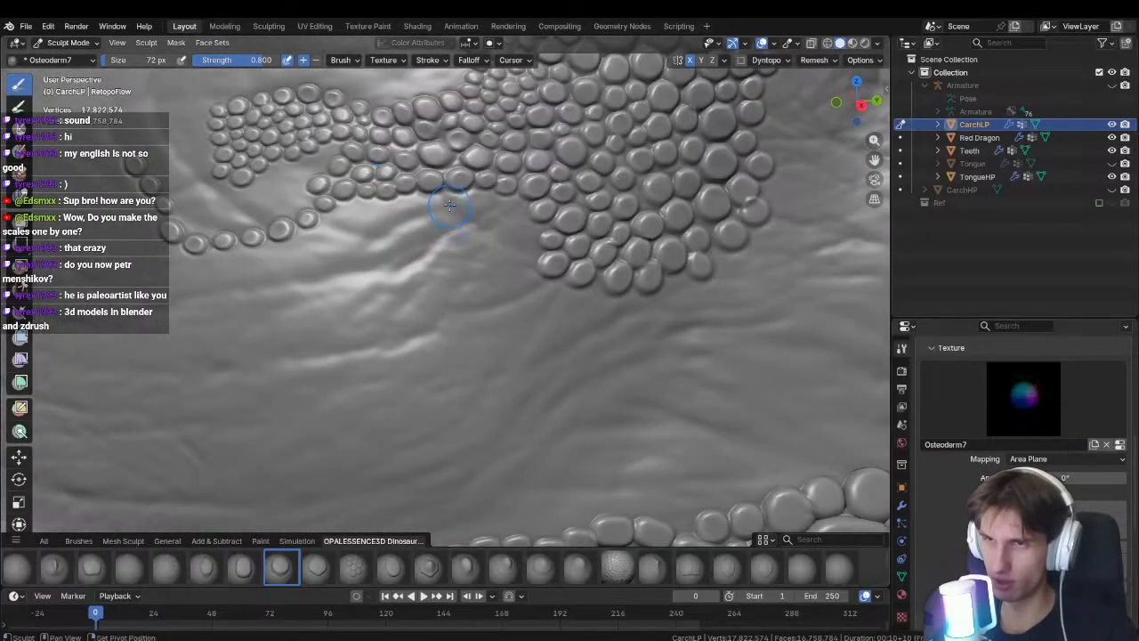
{"action": "scroll", "coordinate": [571, 217], "scroll_direction": "down", "scroll_amount": 2}
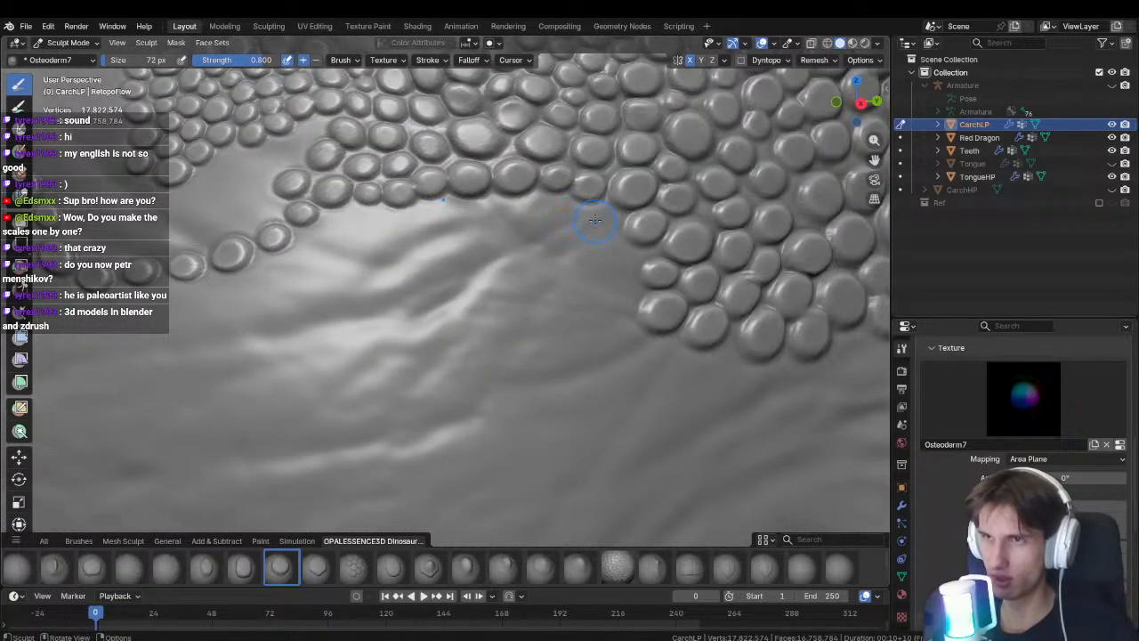
{"action": "left_click_drag", "start_coordinate": [596, 220], "coordinate": [522, 257]}
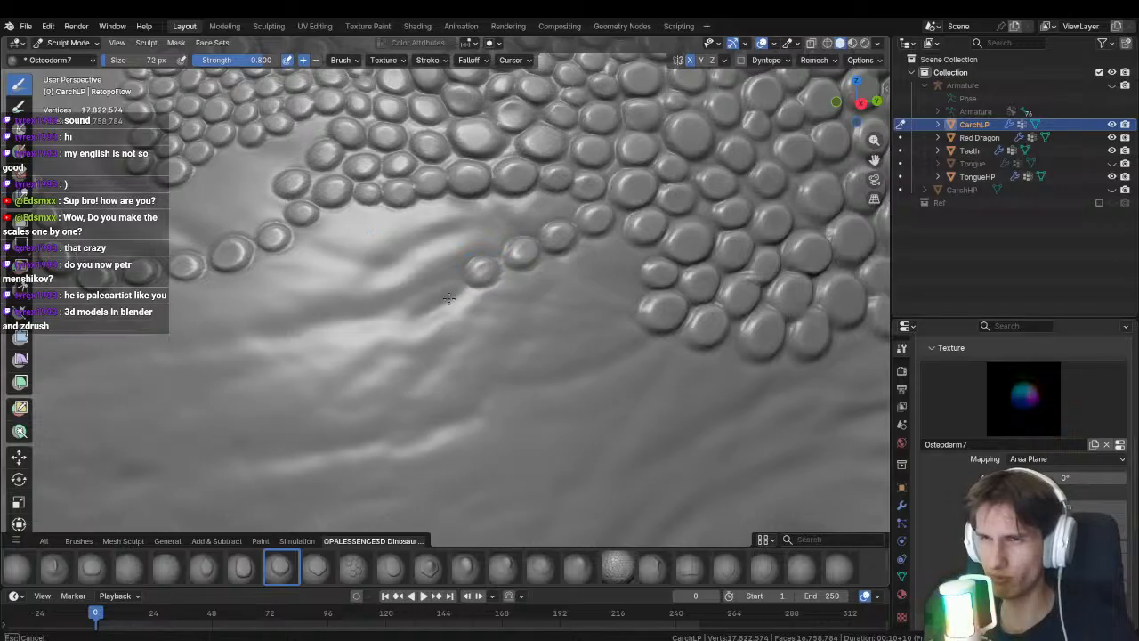
{"action": "left_click_drag", "start_coordinate": [449, 299], "coordinate": [449, 303]}
{"action": "middle_click_drag", "start_coordinate": [448, 303], "coordinate": [483, 286], "text": "shift"}
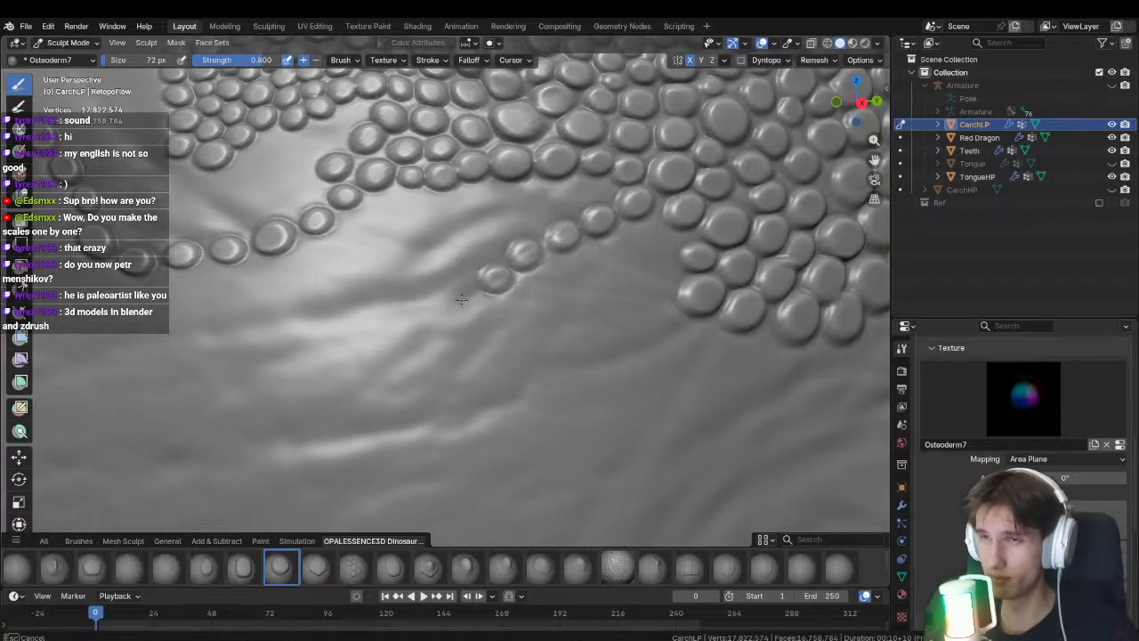
{"action": "left_click_drag", "start_coordinate": [461, 300], "coordinate": [491, 295]}
Add a second row of scales above the diagonal row and fill between the two to form a strip.
{"action": "mouse_move", "coordinate": [415, 296]}
{"action": "left_mouse_down"}
{"action": "mouse_move", "coordinate": [455, 292]}
{"action": "mouse_move", "coordinate": [406, 287]}
{"action": "left_mouse_up"}
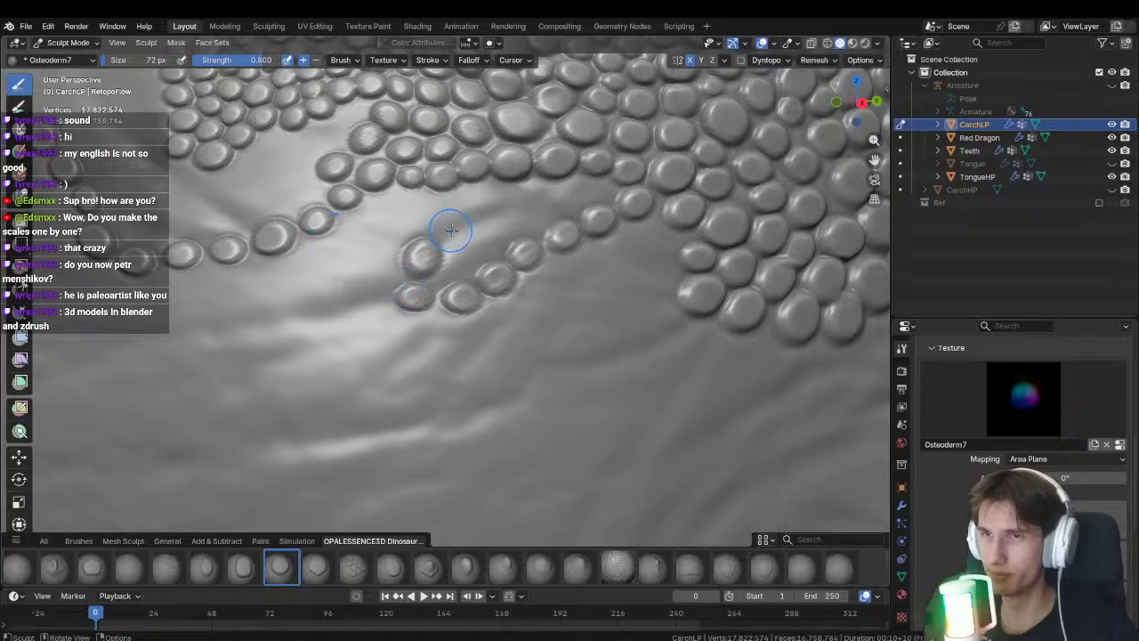
{"action": "left_click_drag", "start_coordinate": [457, 231], "coordinate": [431, 257]}
{"action": "middle_click_drag", "start_coordinate": [433, 262], "coordinate": [423, 273]}
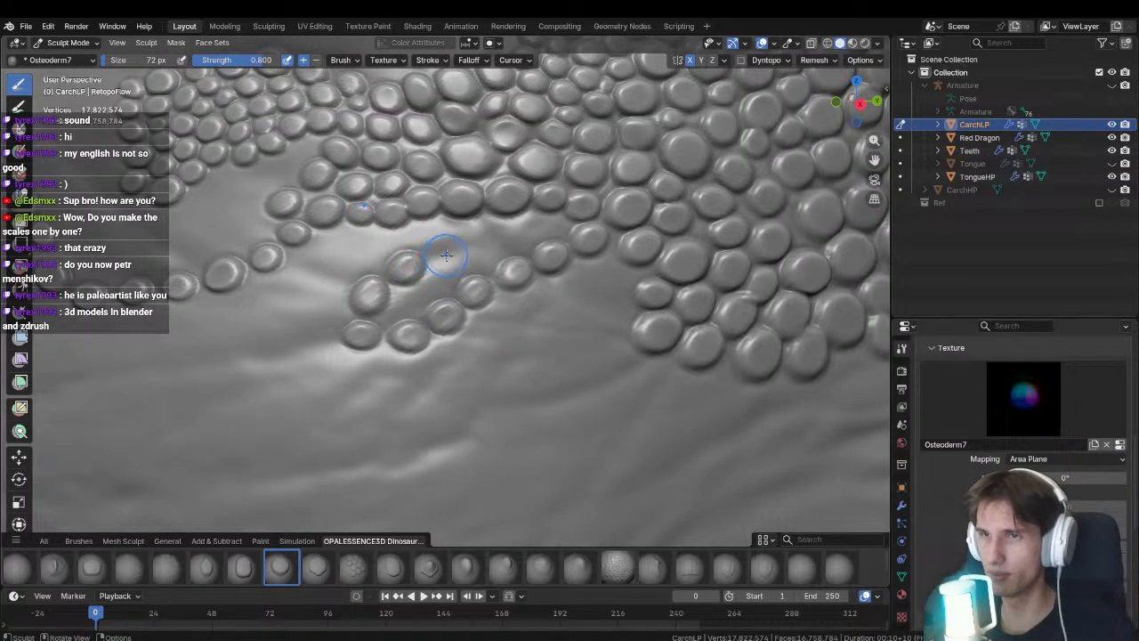
{"action": "mouse_move", "coordinate": [446, 255]}
{"action": "left_mouse_down"}
{"action": "mouse_move", "coordinate": [437, 253]}
{"action": "mouse_move", "coordinate": [537, 241]}
{"action": "left_mouse_up"}
{"action": "left_click", "coordinate": [524, 227]}
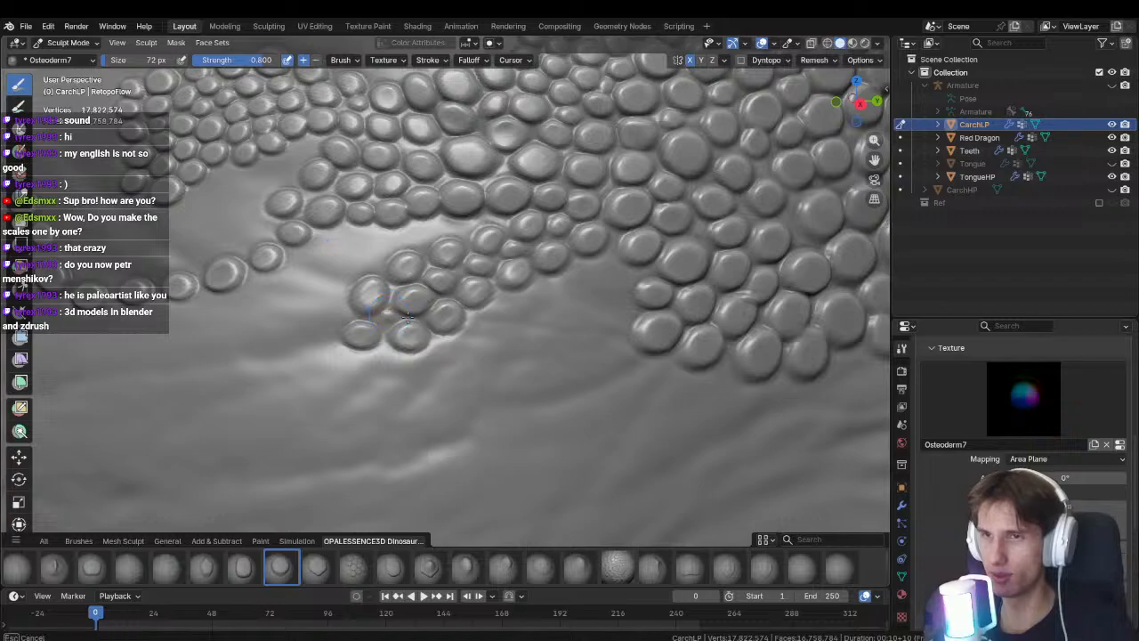
Add small scales along the underside of the diagonal strip.
{"action": "middle_click_drag", "start_coordinate": [403, 257], "coordinate": [453, 266]}
{"action": "middle_click_drag", "start_coordinate": [481, 283], "coordinate": [483, 259], "text": "ctrl"}
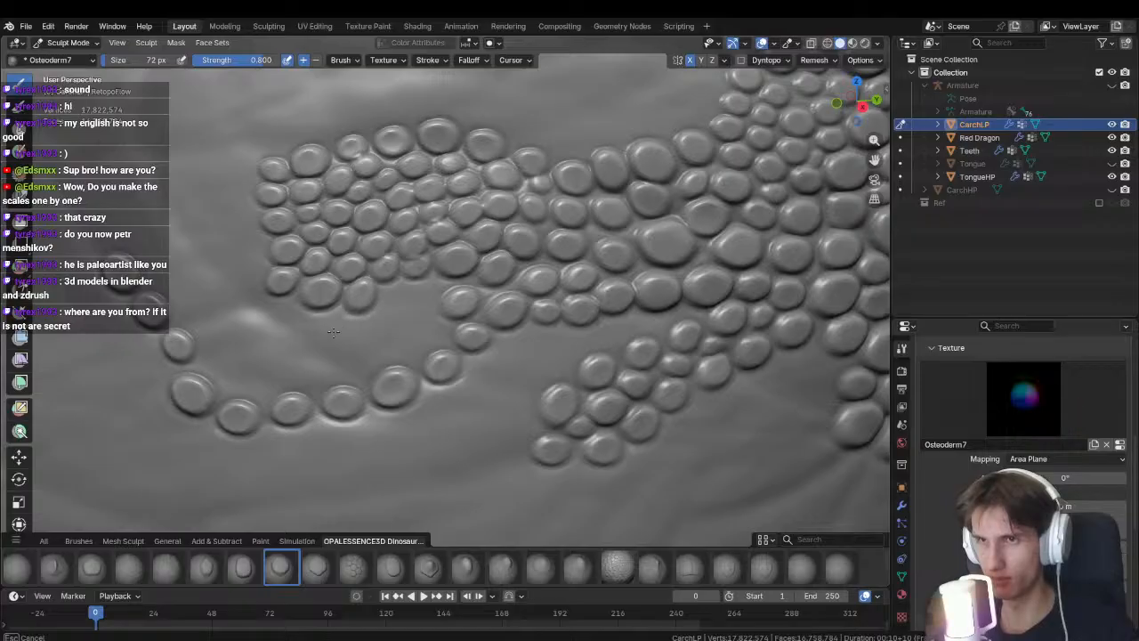
{"action": "middle_click_drag", "start_coordinate": [333, 332], "coordinate": [387, 401], "text": "ctrl"}
{"action": "middle_click_drag", "start_coordinate": [392, 272], "coordinate": [396, 347], "text": "ctrl"}
{"action": "middle_click_drag", "start_coordinate": [294, 241], "coordinate": [471, 275]}
{"action": "left_click_drag", "start_coordinate": [475, 278], "coordinate": [432, 293]}
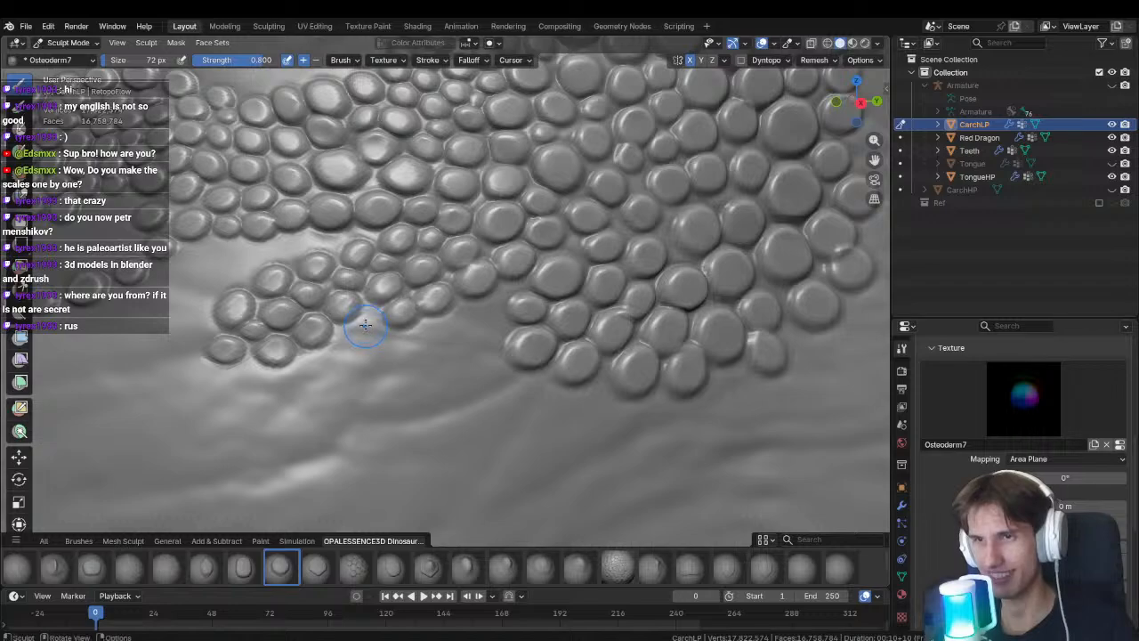
{"action": "middle_click_drag", "start_coordinate": [357, 340], "coordinate": [429, 297], "text": "ctrl"}
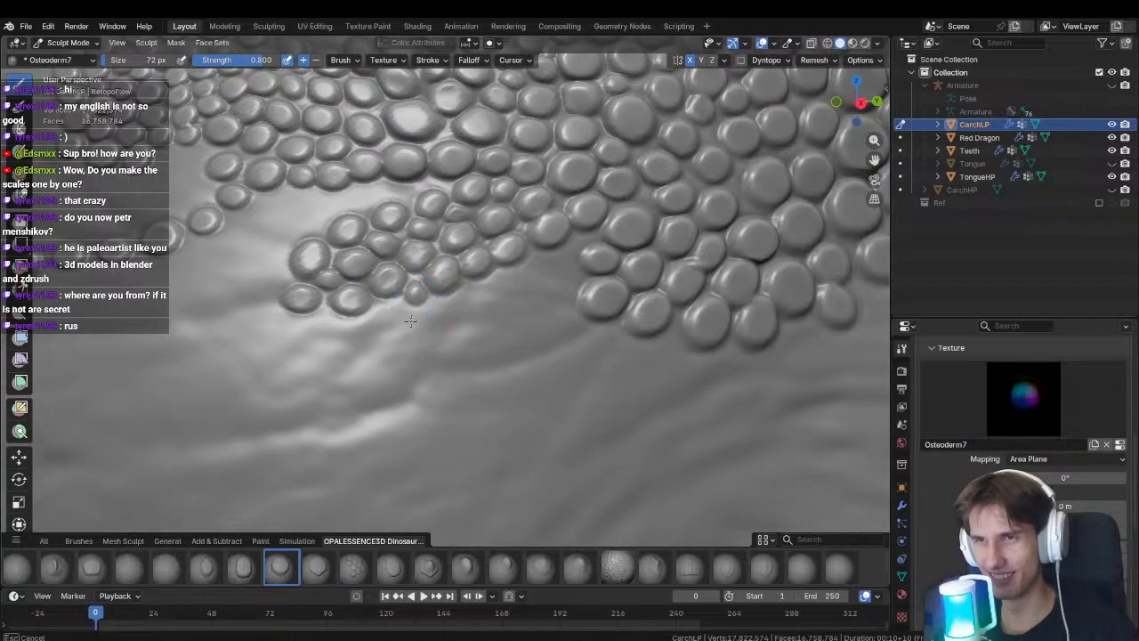
{"action": "left_click_drag", "start_coordinate": [410, 321], "coordinate": [400, 327]}
Extend the strip's front tip with scales wrapped around its end, undoing and replacing a misplaced stroke.
{"action": "mouse_move", "coordinate": [362, 351]}
{"action": "middle_mouse_down", "text": "ctrl"}
{"action": "mouse_move", "coordinate": [419, 305]}
{"action": "mouse_move", "coordinate": [425, 282]}
{"action": "middle_mouse_up", "text": "ctrl"}
{"action": "left_click_drag", "start_coordinate": [444, 287], "coordinate": [453, 288]}
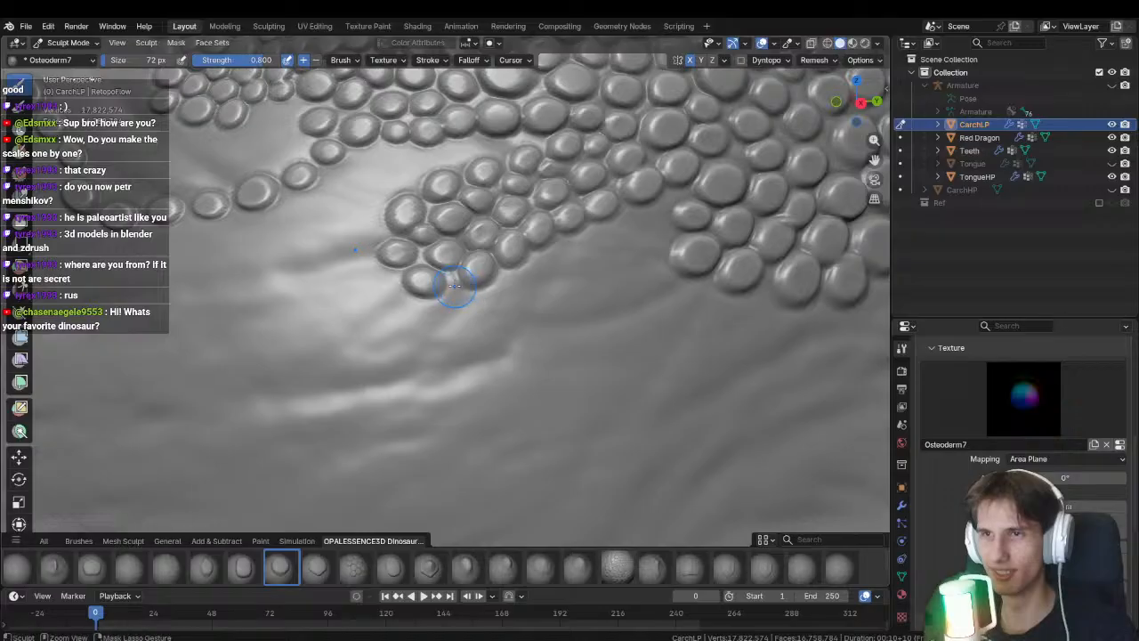
{"action": "key", "text": "ctrl+z"}
{"action": "middle_click_drag", "start_coordinate": [445, 292], "coordinate": [441, 299], "text": "shift"}
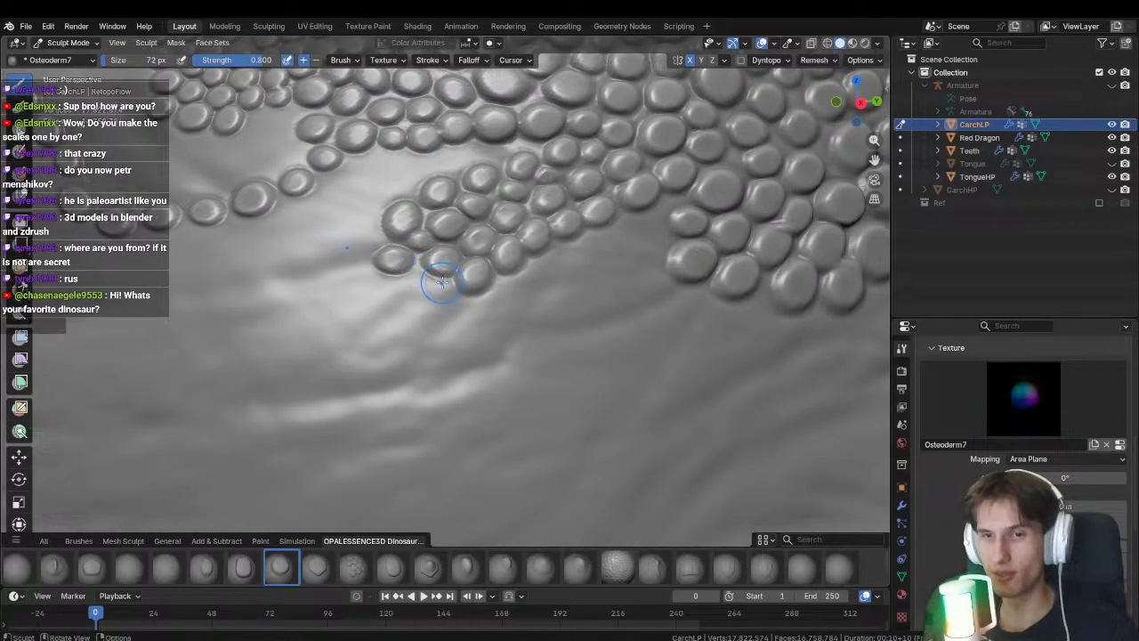
{"action": "left_click_drag", "start_coordinate": [436, 293], "coordinate": [377, 308]}
{"action": "middle_click_drag", "start_coordinate": [374, 308], "coordinate": [429, 307], "text": "shift"}
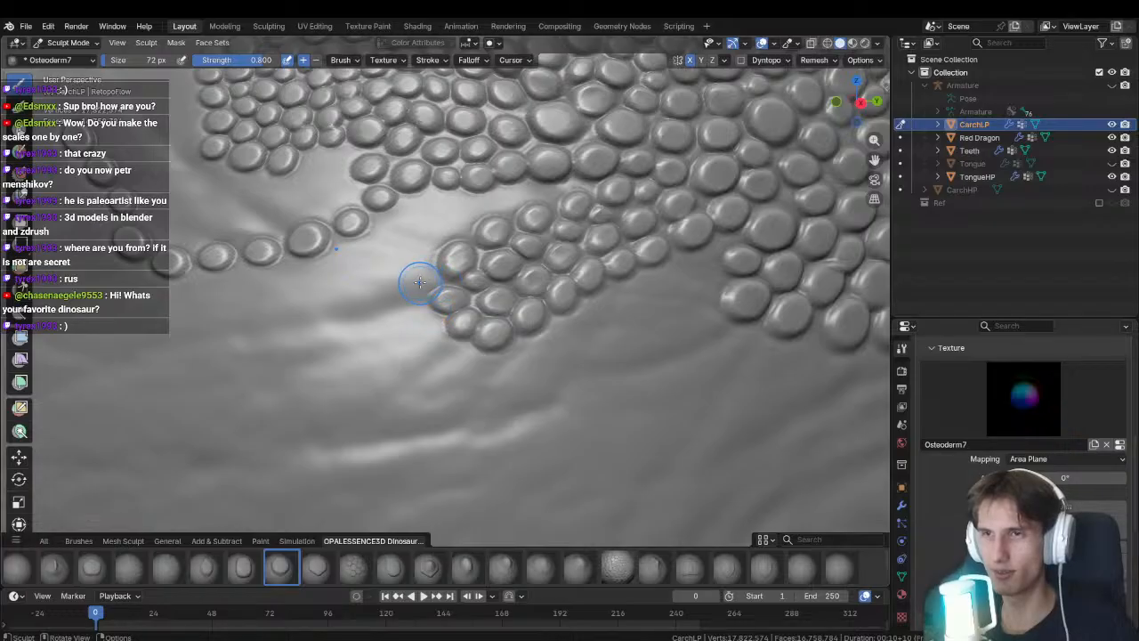
{"action": "left_click_drag", "start_coordinate": [420, 282], "coordinate": [388, 278]}
{"action": "middle_click_drag", "start_coordinate": [390, 278], "coordinate": [385, 344], "text": "shift"}
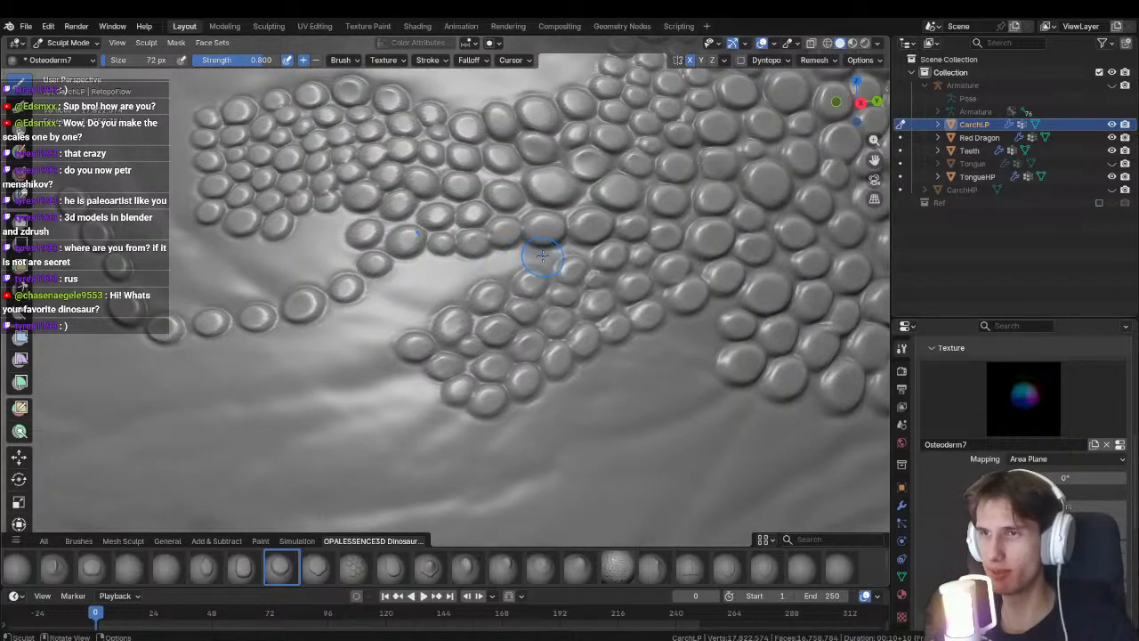
Place small scales between the strip and the band above it, continuing them to the rear end of the curved lower row.
{"action": "left_click_drag", "start_coordinate": [573, 249], "coordinate": [598, 252]}
{"action": "mouse_move", "coordinate": [508, 261]}
{"action": "left_mouse_down"}
{"action": "mouse_move", "coordinate": [418, 265]}
{"action": "mouse_move", "coordinate": [356, 298]}
{"action": "left_mouse_up"}
{"action": "middle_click_drag", "start_coordinate": [387, 286], "coordinate": [437, 270], "text": "shift"}
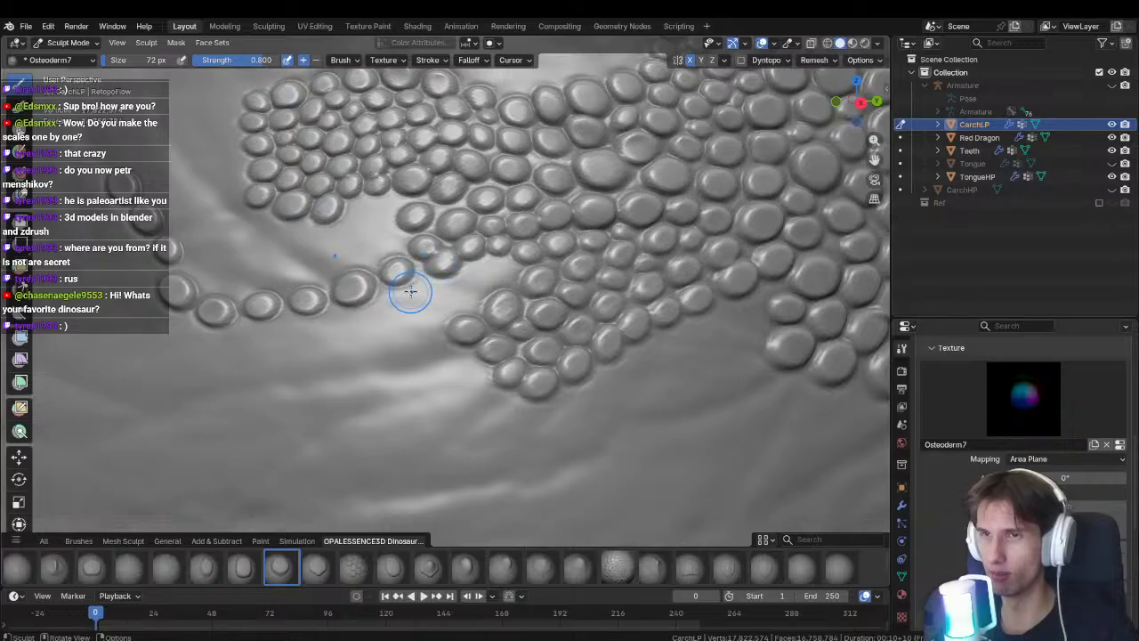
{"action": "left_click_drag", "start_coordinate": [411, 292], "coordinate": [373, 311]}
{"action": "middle_click_drag", "start_coordinate": [386, 247], "coordinate": [415, 264], "text": "shift"}
{"action": "left_click_drag", "start_coordinate": [422, 259], "coordinate": [381, 262]}
{"action": "left_click_drag", "start_coordinate": [410, 224], "coordinate": [375, 249]}
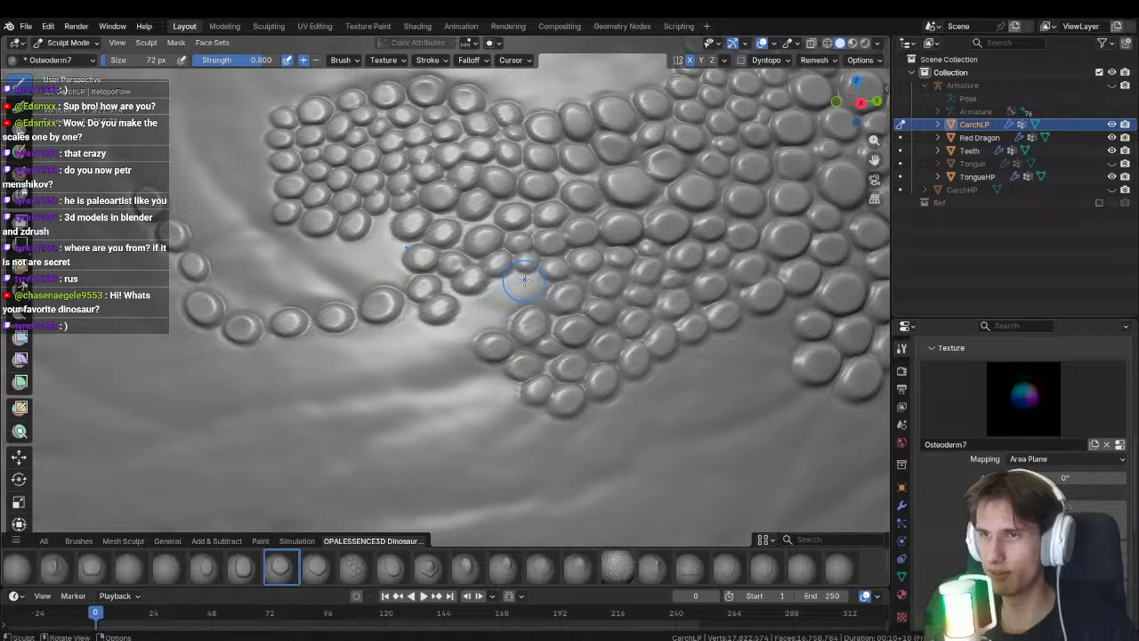
Fill the remaining gap between the strip's front tip and the rear end of the curved lower row with small scales.
{"action": "left_click_drag", "start_coordinate": [535, 286], "coordinate": [454, 324]}
{"action": "key", "text": "ctrl+z"}
{"action": "middle_click_drag", "start_coordinate": [488, 330], "coordinate": [478, 309], "text": "ctrl"}
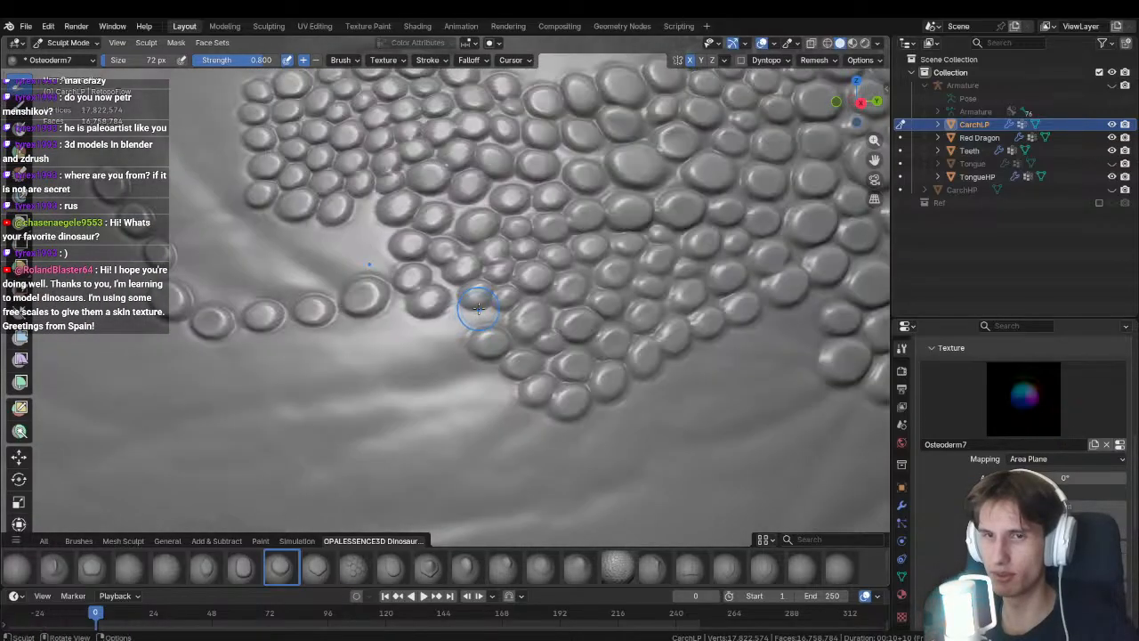
{"action": "scroll", "coordinate": [433, 292], "scroll_direction": "down", "scroll_amount": 5}
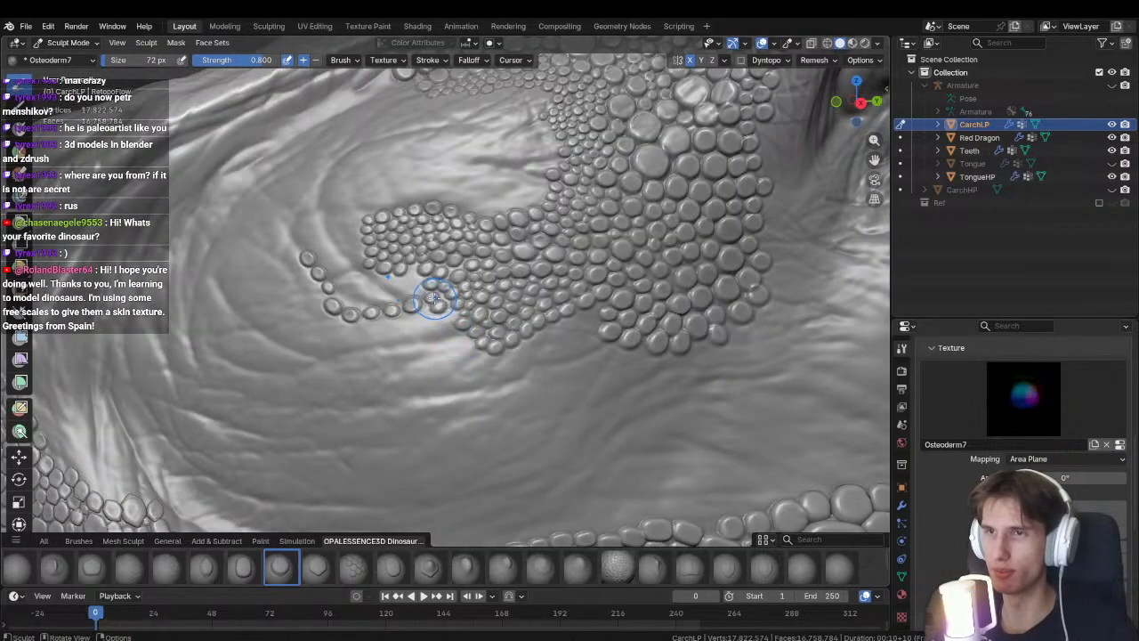
{"action": "middle_click_drag", "start_coordinate": [405, 279], "coordinate": [388, 258], "text": "ctrl"}
Fill the notch between the strip's rear underside and the lower corner of the large patch with scales.
{"action": "middle_click_drag", "start_coordinate": [481, 312], "coordinate": [429, 319], "text": "shift"}
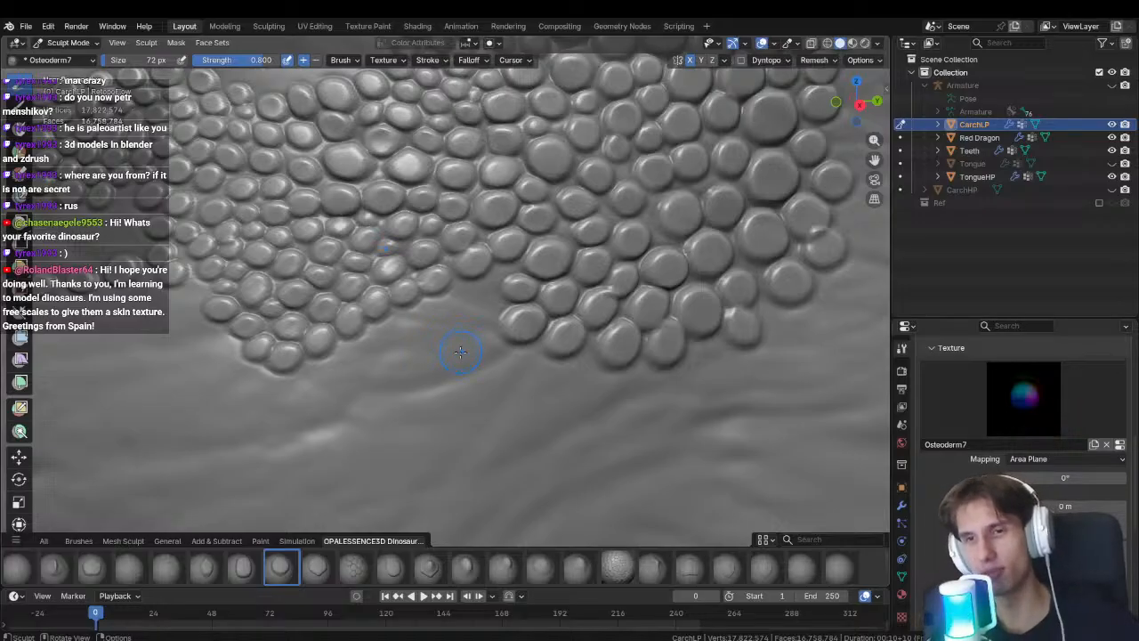
{"action": "middle_click_drag", "start_coordinate": [489, 368], "coordinate": [483, 303]}
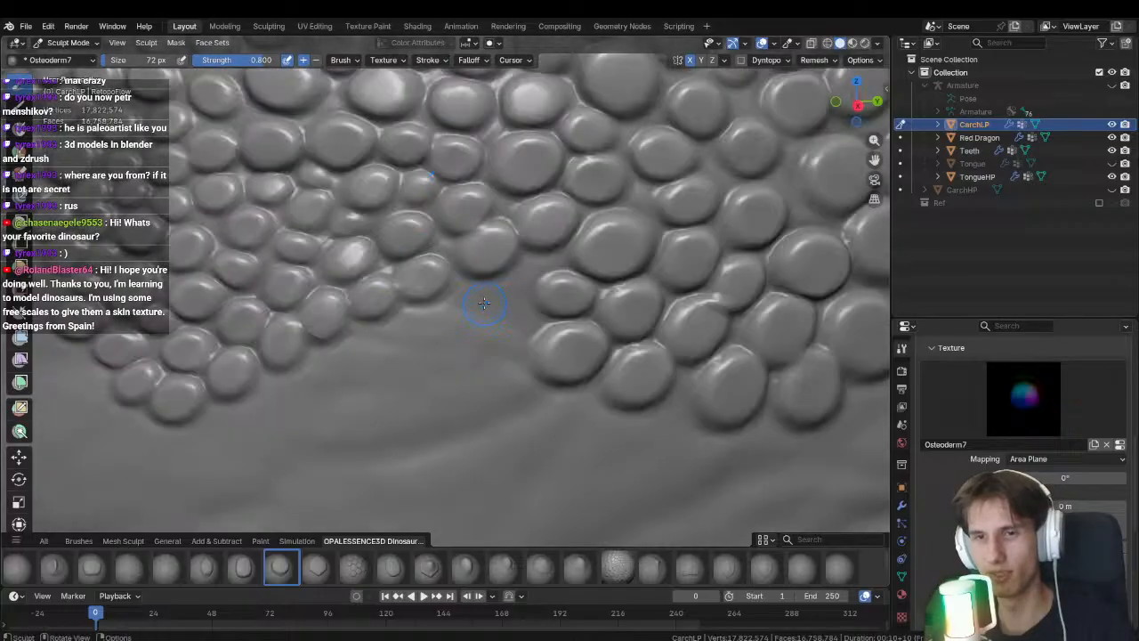
{"action": "scroll", "coordinate": [482, 307], "scroll_direction": "down", "scroll_amount": 2}
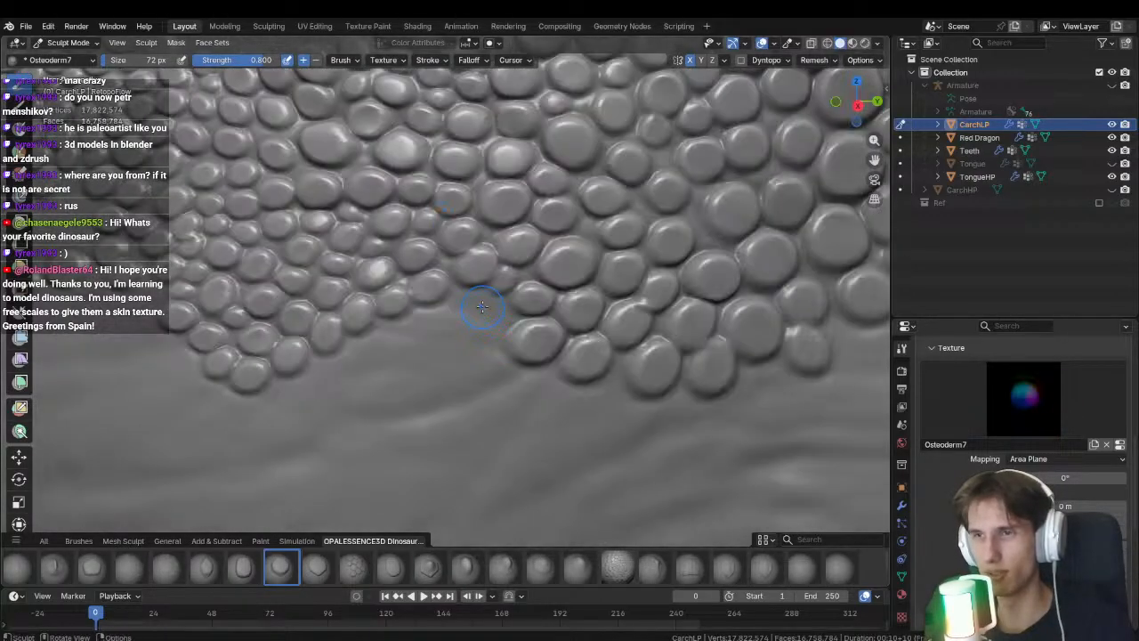
{"action": "left_click_drag", "start_coordinate": [470, 305], "coordinate": [433, 324]}
{"action": "mouse_move", "coordinate": [502, 324]}
{"action": "left_mouse_down"}
{"action": "mouse_move", "coordinate": [477, 354]}
{"action": "mouse_move", "coordinate": [465, 343]}
{"action": "left_mouse_up"}
{"action": "middle_click_drag", "start_coordinate": [463, 343], "coordinate": [499, 294]}
{"action": "left_click_drag", "start_coordinate": [489, 279], "coordinate": [407, 333]}
Continue the row of scales along the strip's lower edge down to its lowest tip.
{"action": "middle_click_drag", "start_coordinate": [407, 334], "coordinate": [464, 295], "text": "shift"}
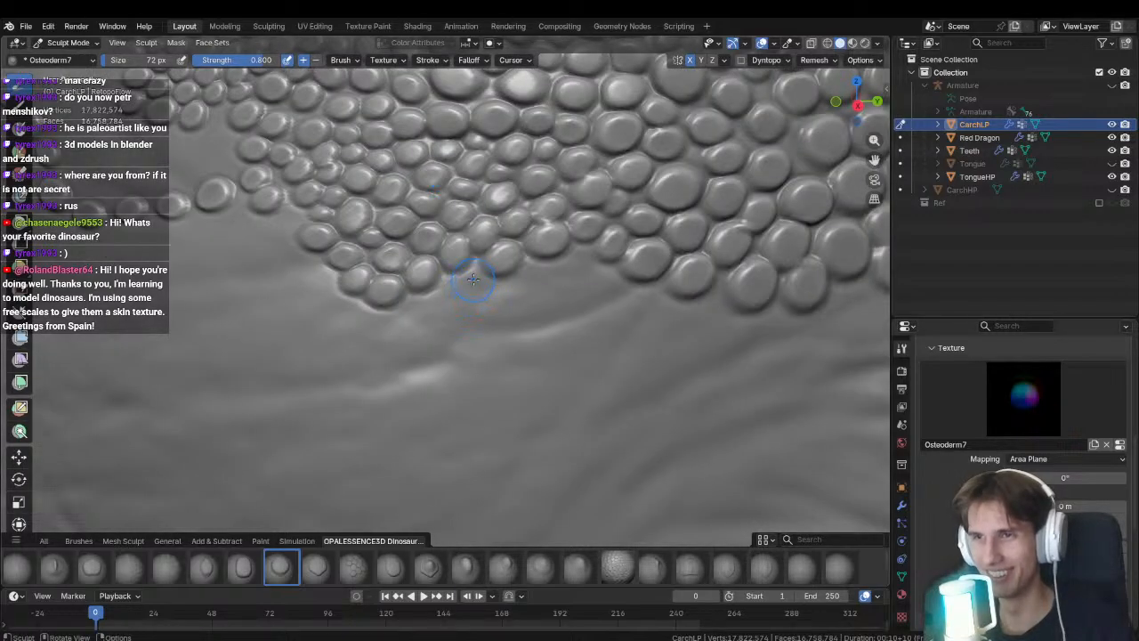
{"action": "left_click_drag", "start_coordinate": [470, 276], "coordinate": [382, 325]}
{"action": "mouse_move", "coordinate": [383, 327]}
{"action": "middle_mouse_down", "text": "shift"}
{"action": "mouse_move", "coordinate": [480, 330]}
{"action": "mouse_move", "coordinate": [486, 315]}
{"action": "middle_mouse_up", "text": "shift"}
{"action": "mouse_move", "coordinate": [483, 317]}
{"action": "left_mouse_down"}
{"action": "mouse_move", "coordinate": [435, 323]}
{"action": "mouse_move", "coordinate": [422, 308]}
{"action": "left_mouse_up"}
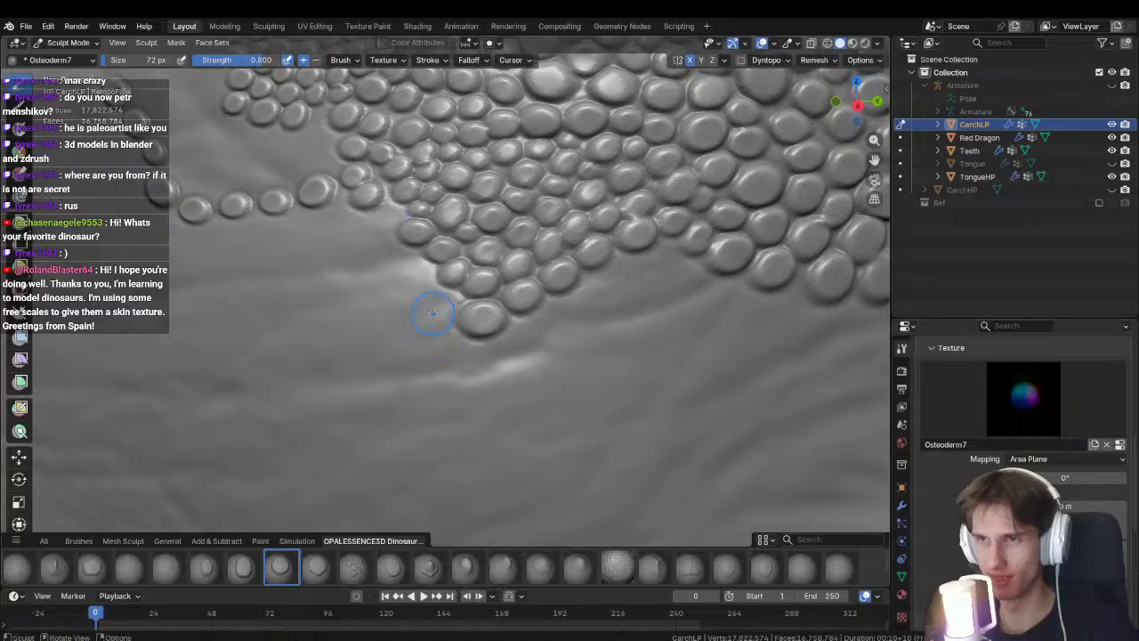
Carry scales up the strip's front edge and fill the space below the rear end of the curved lower row.
{"action": "middle_click_drag", "start_coordinate": [418, 284], "coordinate": [466, 287], "text": "shift"}
{"action": "left_click_drag", "start_coordinate": [465, 287], "coordinate": [417, 281]}
{"action": "middle_click_drag", "start_coordinate": [417, 281], "coordinate": [463, 287], "text": "shift"}
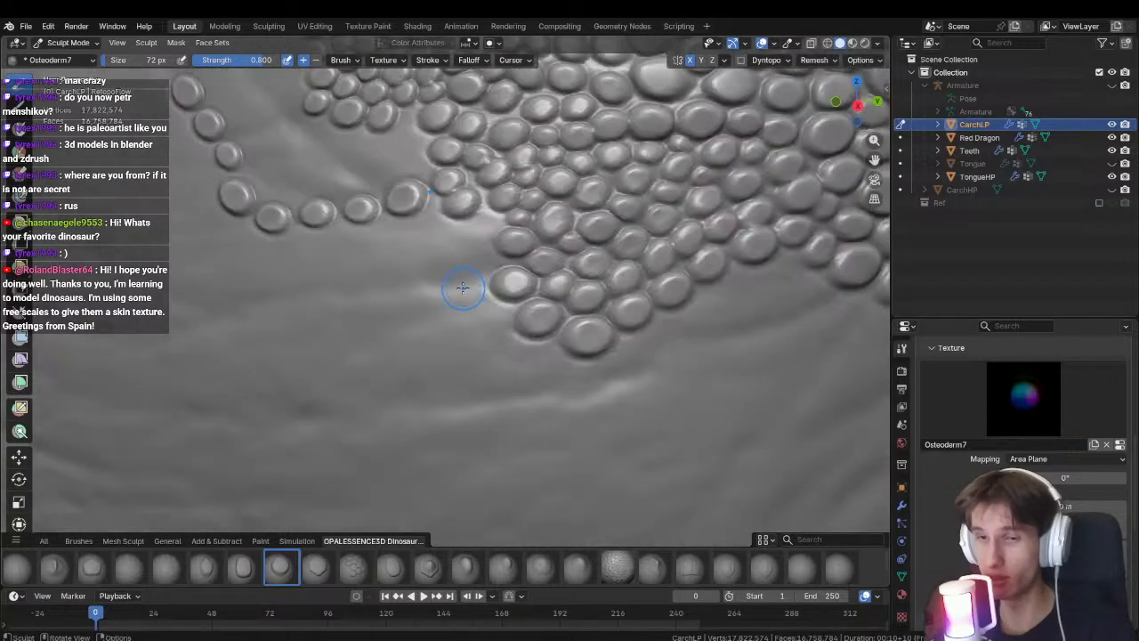
{"action": "mouse_move", "coordinate": [466, 283]}
{"action": "left_mouse_down"}
{"action": "mouse_move", "coordinate": [485, 253]}
{"action": "mouse_move", "coordinate": [522, 267]}
{"action": "left_mouse_up"}
{"action": "left_click_drag", "start_coordinate": [483, 234], "coordinate": [463, 238]}
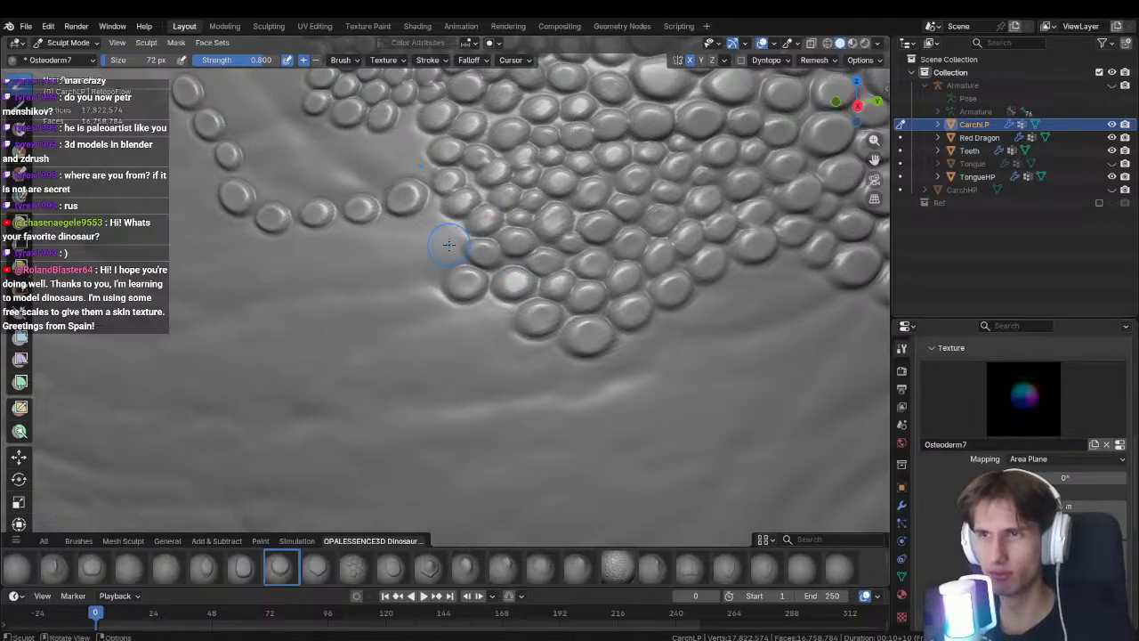
Add small scales at the back of the hollow, joining the arched cluster's underside to the curved lower row.
{"action": "middle_click_drag", "start_coordinate": [445, 249], "coordinate": [449, 325], "text": "ctrl"}
{"action": "middle_click_drag", "start_coordinate": [460, 268], "coordinate": [427, 280], "text": "shift"}
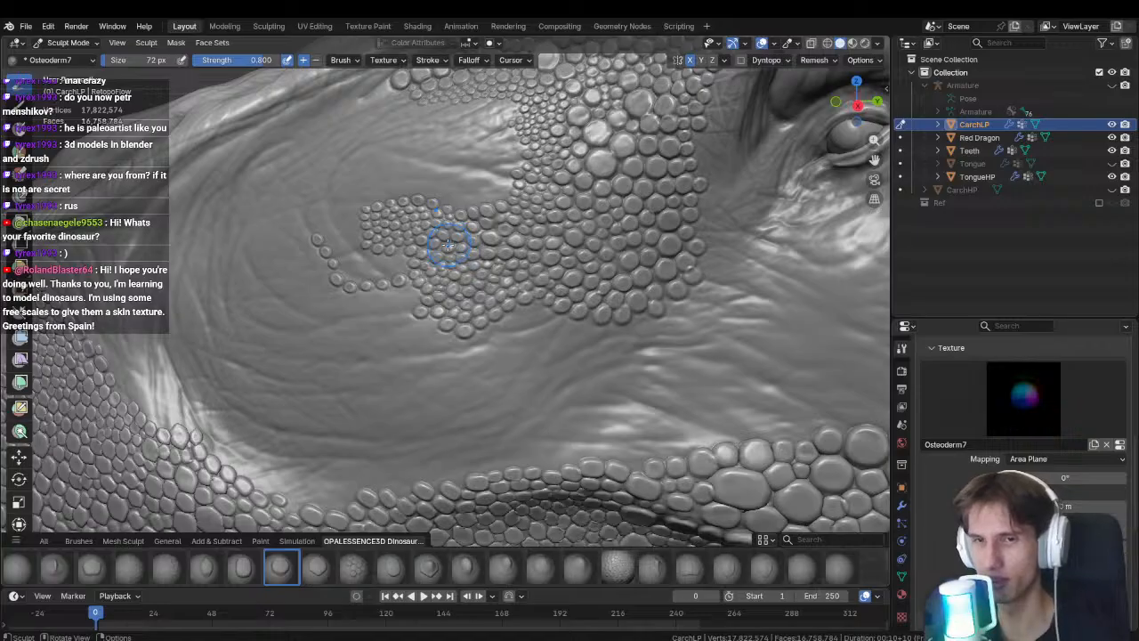
{"action": "mouse_move", "coordinate": [488, 221]}
{"action": "middle_mouse_down", "text": "shift"}
{"action": "mouse_move", "coordinate": [464, 275]}
{"action": "mouse_move", "coordinate": [466, 325]}
{"action": "mouse_move", "coordinate": [558, 285]}
{"action": "middle_mouse_up", "text": "shift"}
{"action": "mouse_move", "coordinate": [422, 297]}
{"action": "middle_mouse_down"}
{"action": "mouse_move", "coordinate": [546, 330]}
{"action": "mouse_move", "coordinate": [351, 380]}
{"action": "mouse_move", "coordinate": [374, 204]}
{"action": "mouse_move", "coordinate": [437, 244]}
{"action": "mouse_move", "coordinate": [437, 218]}
{"action": "middle_mouse_up"}
{"action": "mouse_move", "coordinate": [437, 218]}
{"action": "middle_mouse_down", "text": "shift"}
{"action": "mouse_move", "coordinate": [463, 259]}
{"action": "mouse_move", "coordinate": [469, 248]}
{"action": "middle_mouse_up", "text": "shift"}
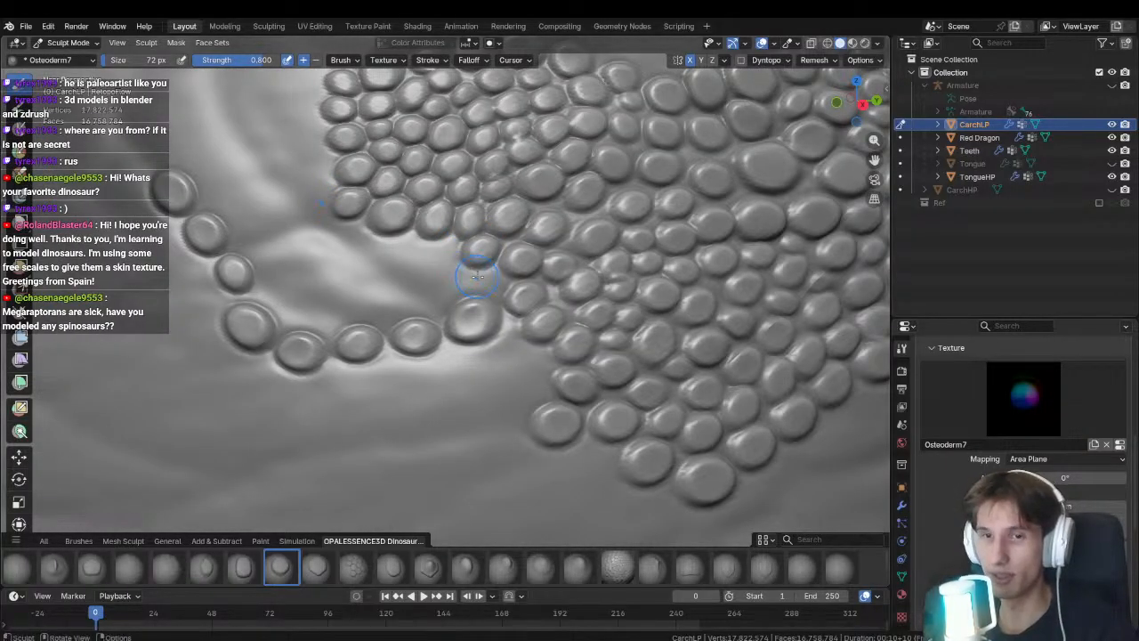
{"action": "mouse_move", "coordinate": [469, 289]}
{"action": "middle_mouse_down", "text": "shift"}
{"action": "mouse_move", "coordinate": [502, 292]}
{"action": "mouse_move", "coordinate": [498, 204]}
{"action": "mouse_move", "coordinate": [483, 293]}
{"action": "middle_mouse_up", "text": "shift"}
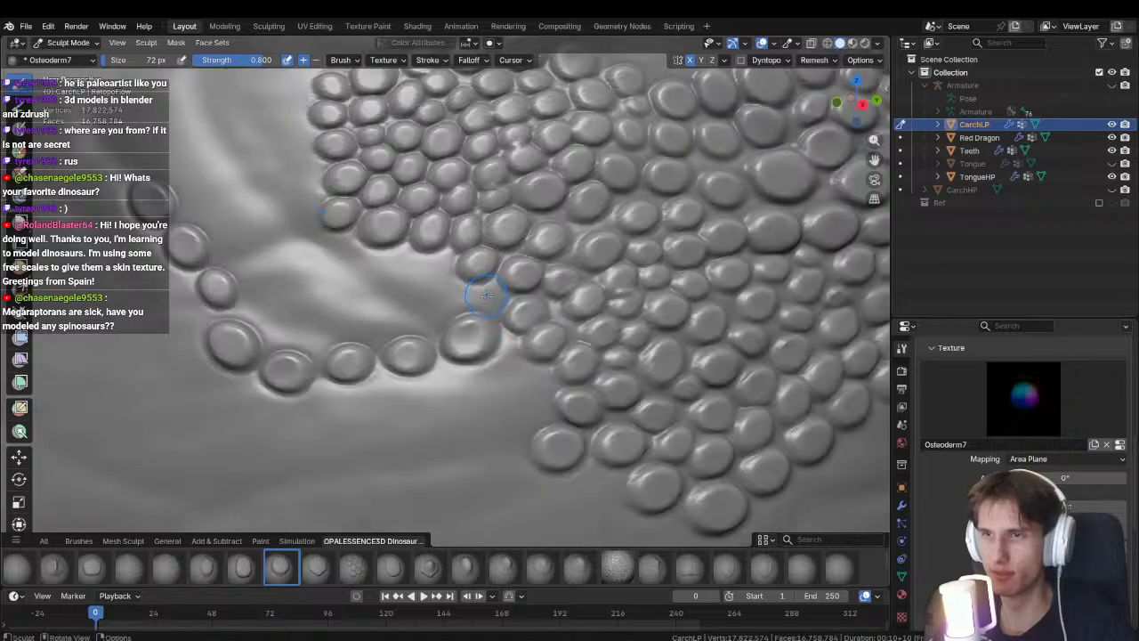
{"action": "left_click_drag", "start_coordinate": [483, 294], "coordinate": [530, 300]}
{"action": "middle_click_drag", "start_coordinate": [485, 308], "coordinate": [509, 333]}
{"action": "middle_click_drag", "start_coordinate": [473, 267], "coordinate": [488, 278], "text": "ctrl"}
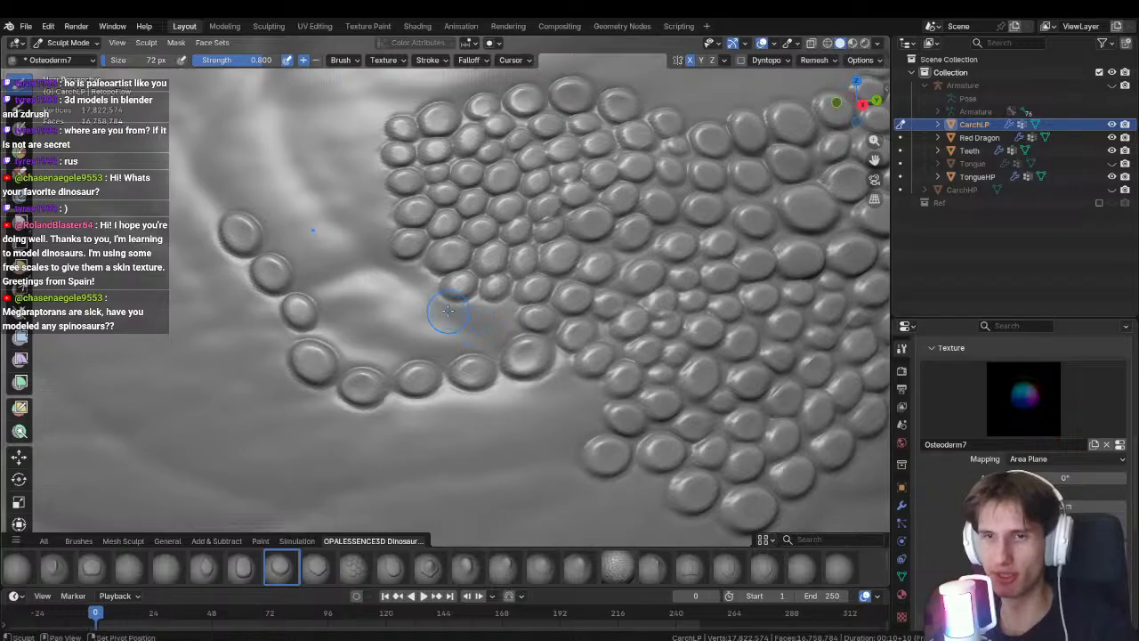
Add a short column of scales on the arched cluster's front edge and a few more inside the hollow.
{"action": "middle_click_drag", "start_coordinate": [448, 310], "coordinate": [475, 311], "text": "shift"}
{"action": "middle_click_drag", "start_coordinate": [475, 311], "coordinate": [497, 340], "text": "ctrl"}
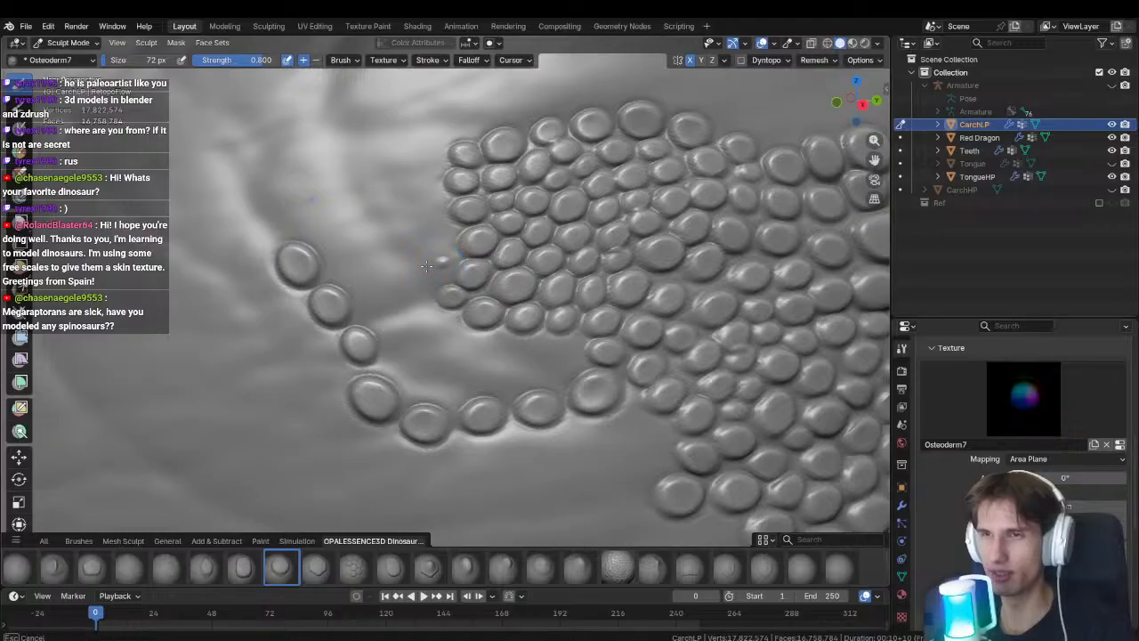
{"action": "left_click_drag", "start_coordinate": [426, 266], "coordinate": [441, 237]}
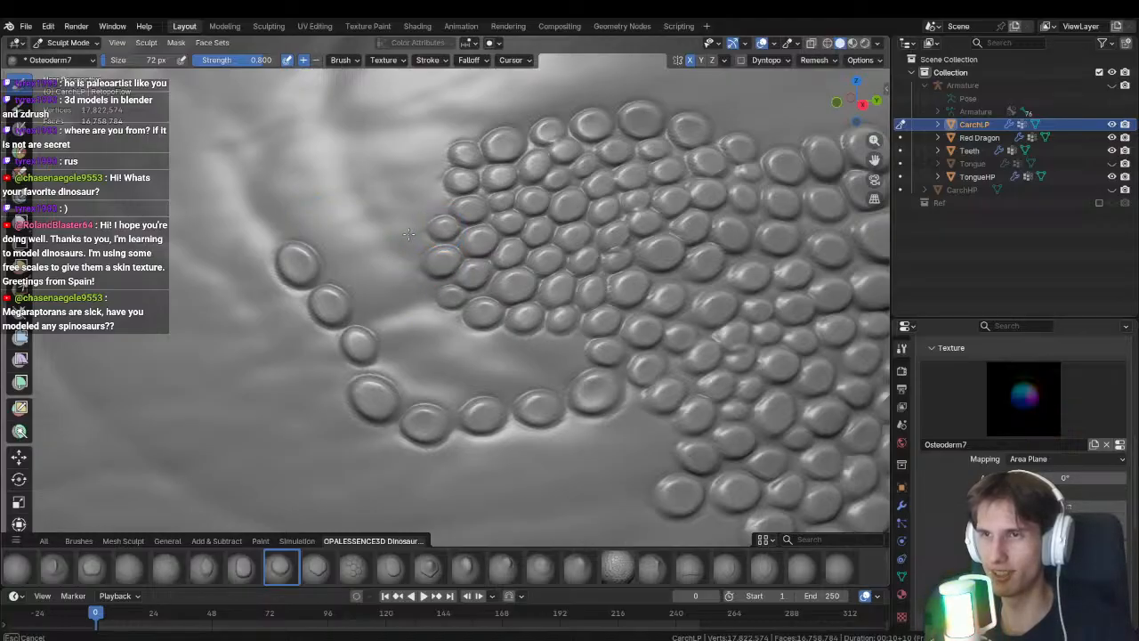
{"action": "middle_click_drag", "start_coordinate": [409, 234], "coordinate": [344, 202], "text": "shift"}
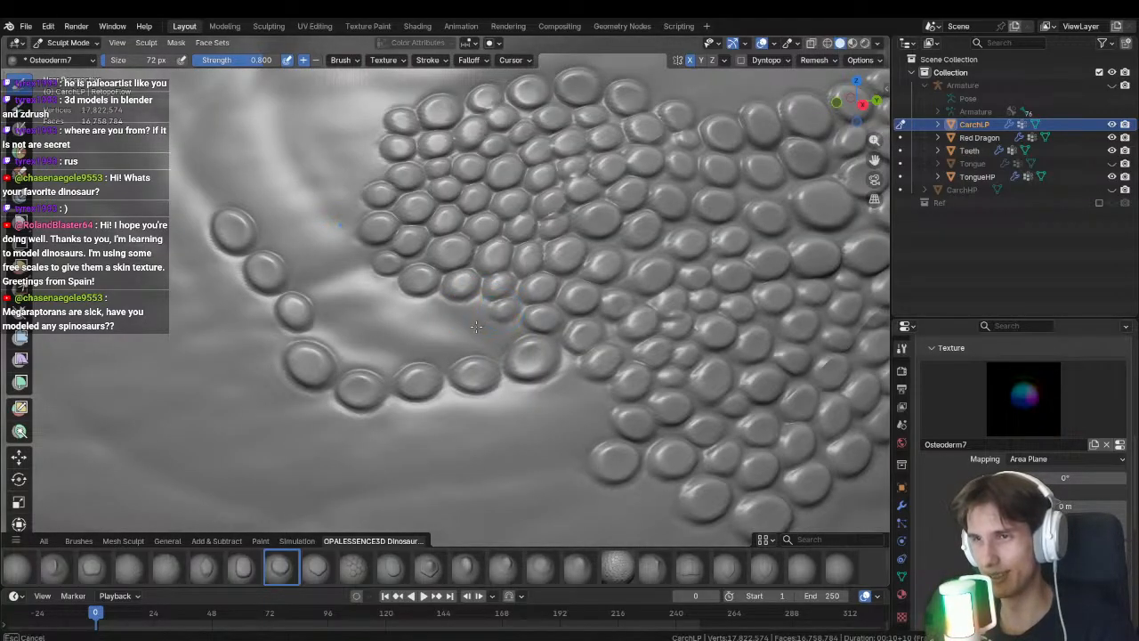
{"action": "left_click_drag", "start_coordinate": [476, 326], "coordinate": [472, 329]}
Add a few more scales along the lower edge of the patch, just behind its lowest tip.
{"action": "scroll", "coordinate": [450, 324], "scroll_direction": "down", "scroll_amount": 11}
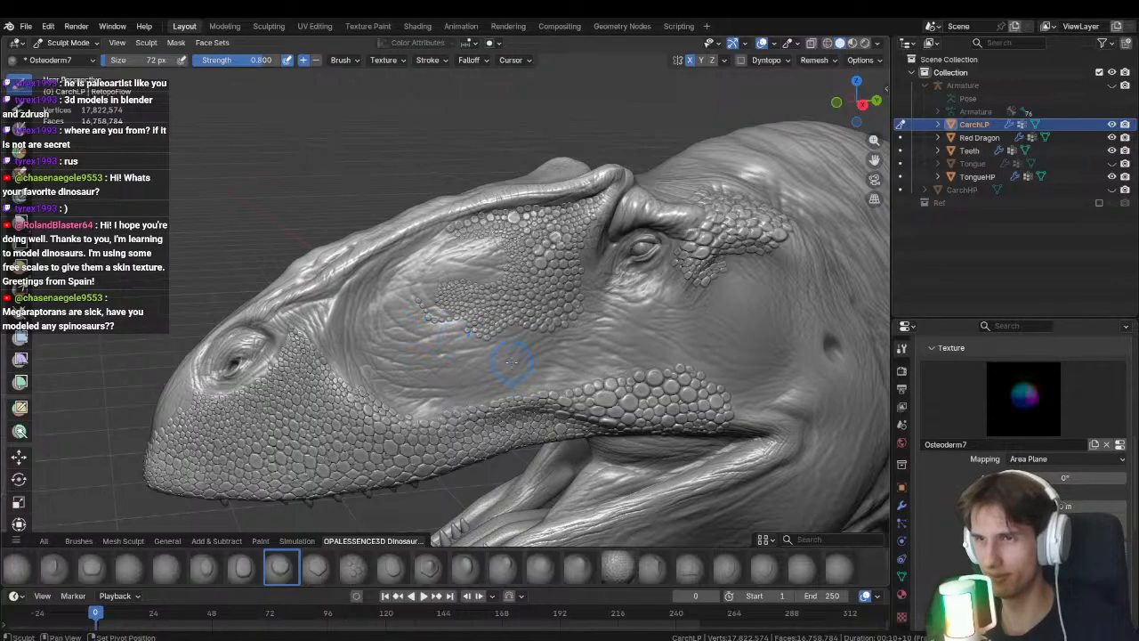
{"action": "middle_click_drag", "start_coordinate": [512, 361], "coordinate": [438, 347]}
{"action": "middle_click_drag", "start_coordinate": [438, 347], "coordinate": [469, 311], "text": "ctrl"}
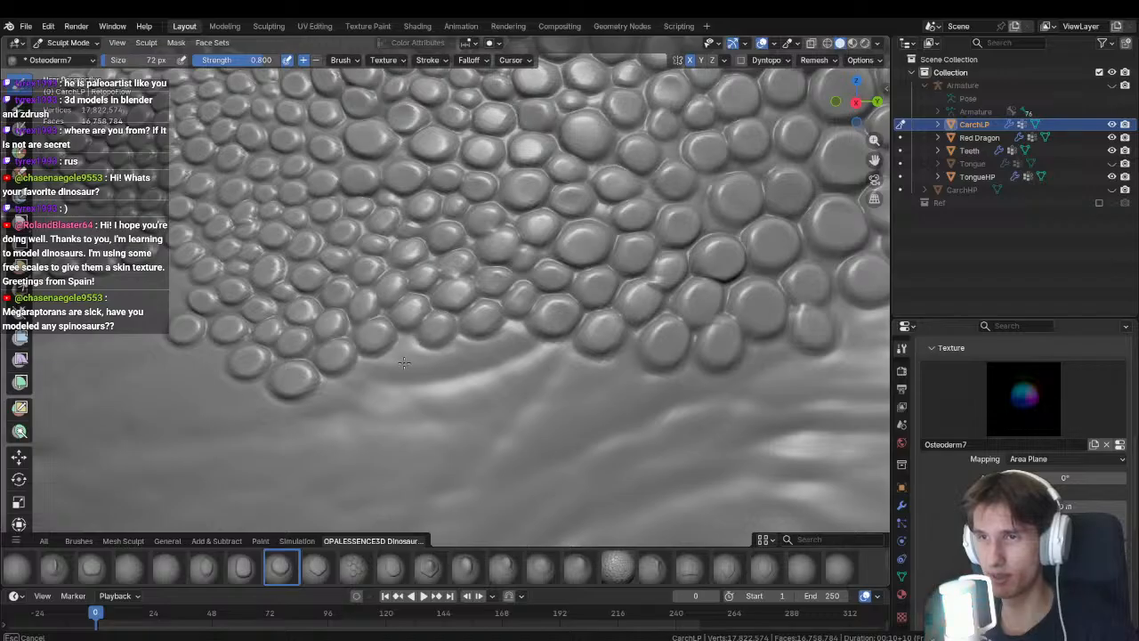
{"action": "left_click_drag", "start_coordinate": [403, 353], "coordinate": [387, 375]}
{"action": "middle_click_drag", "start_coordinate": [471, 333], "coordinate": [455, 316], "text": "shift"}
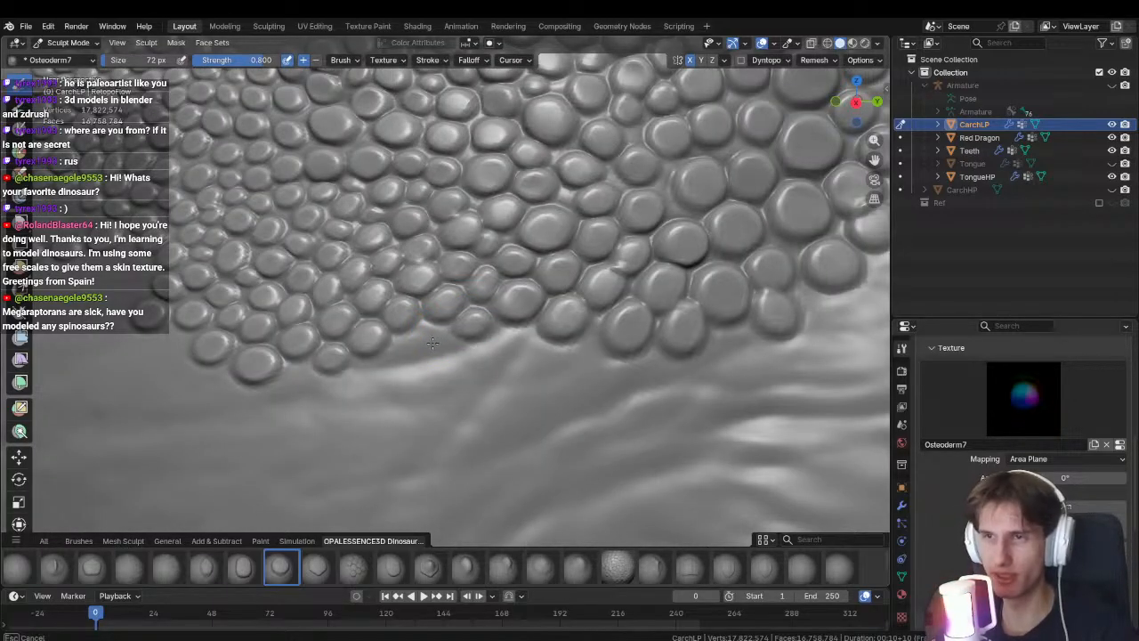
{"action": "left_click_drag", "start_coordinate": [387, 371], "coordinate": [361, 377]}
{"action": "middle_click_drag", "start_coordinate": [365, 378], "coordinate": [420, 340], "text": "ctrl"}
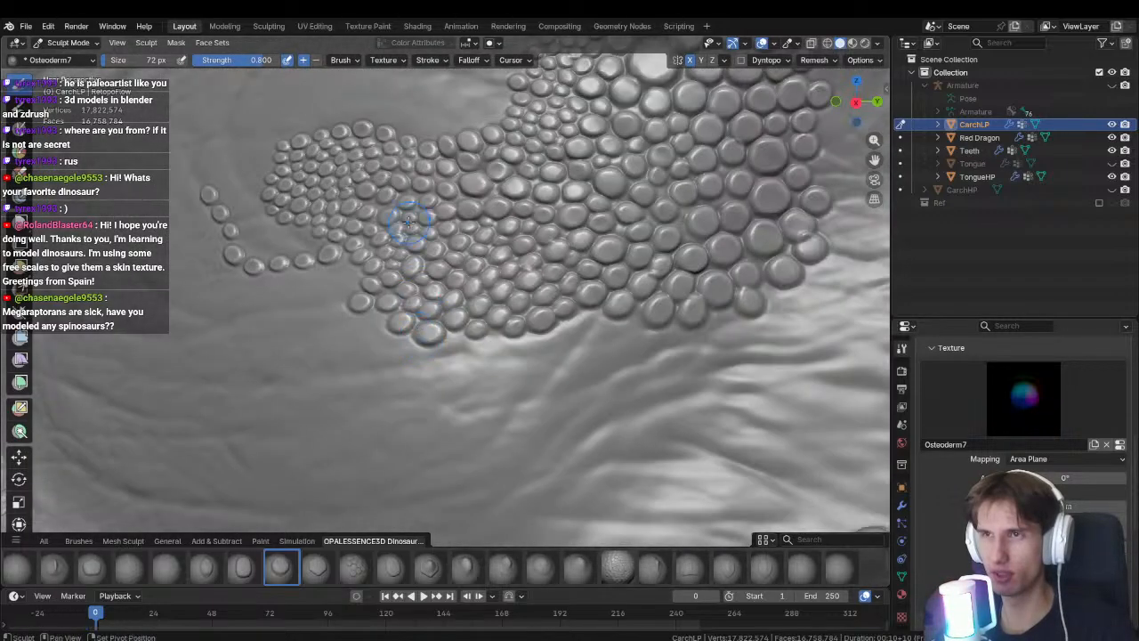
Add scales above the corner where the arched cluster meets the patch's front edge, undoing the misplaced ones.
{"action": "mouse_move", "coordinate": [410, 205]}
{"action": "middle_mouse_down", "text": "shift"}
{"action": "mouse_move", "coordinate": [437, 340]}
{"action": "mouse_move", "coordinate": [437, 295]}
{"action": "mouse_move", "coordinate": [457, 310]}
{"action": "mouse_move", "coordinate": [462, 337]}
{"action": "middle_mouse_up", "text": "shift"}
{"action": "left_click_drag", "start_coordinate": [473, 360], "coordinate": [477, 374]}
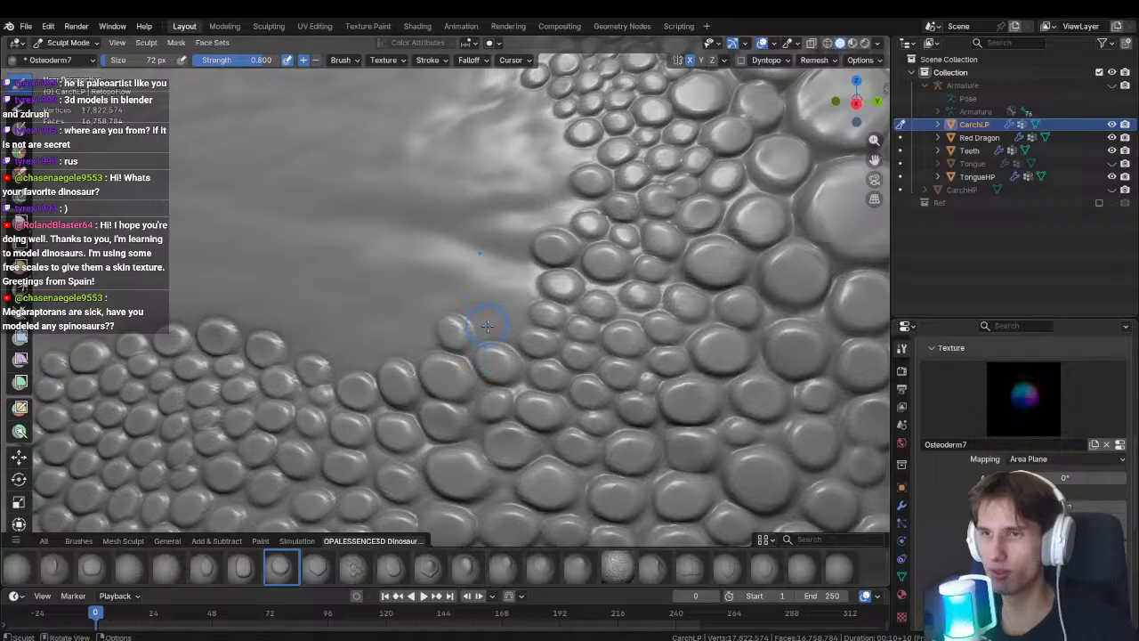
{"action": "key", "text": "ctrl+z"}
{"action": "key", "text": "ctrl+z"}
{"action": "mouse_move", "coordinate": [453, 335]}
{"action": "left_mouse_down"}
{"action": "mouse_move", "coordinate": [471, 356]}
{"action": "mouse_move", "coordinate": [452, 336]}
{"action": "mouse_move", "coordinate": [463, 347]}
{"action": "mouse_move", "coordinate": [507, 345]}
{"action": "left_mouse_up"}
{"action": "key", "text": "ctrl+z"}
{"action": "mouse_move", "coordinate": [511, 301]}
{"action": "left_mouse_down"}
{"action": "mouse_move", "coordinate": [534, 320]}
{"action": "mouse_move", "coordinate": [490, 312]}
{"action": "mouse_move", "coordinate": [516, 313]}
{"action": "left_mouse_up"}
{"action": "middle_click_drag", "start_coordinate": [516, 314], "coordinate": [516, 321]}
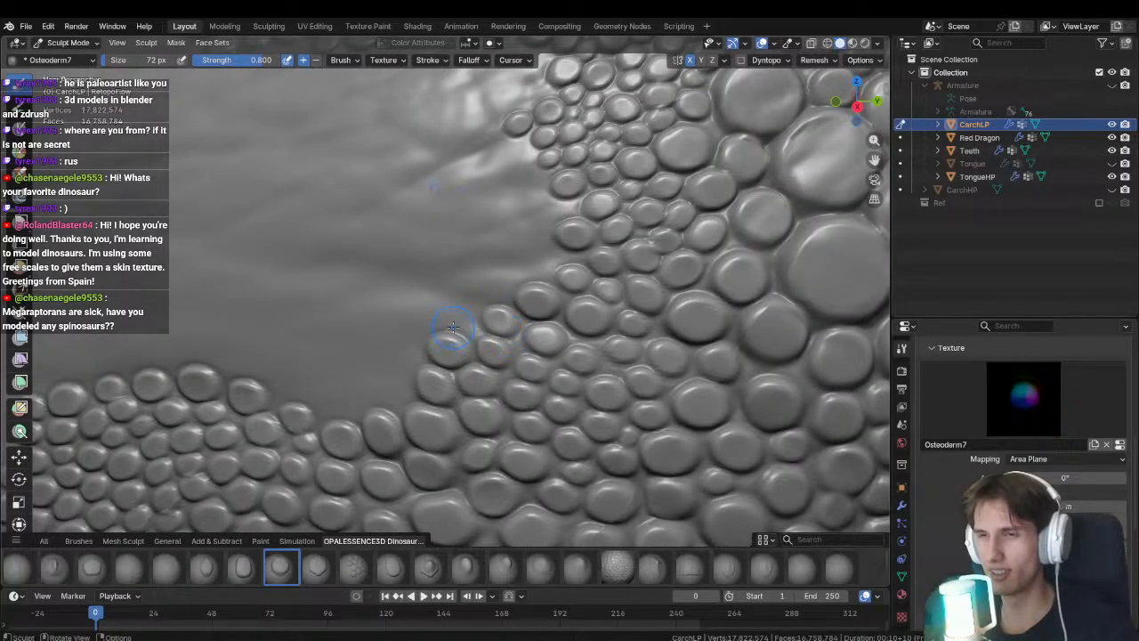
Carry a column of scales up the patch's front edge from the arched cluster toward the upper strip.
{"action": "left_click_drag", "start_coordinate": [457, 316], "coordinate": [498, 331]}
{"action": "mouse_move", "coordinate": [478, 286]}
{"action": "left_mouse_down"}
{"action": "mouse_move", "coordinate": [521, 303]}
{"action": "mouse_move", "coordinate": [522, 269]}
{"action": "mouse_move", "coordinate": [546, 272]}
{"action": "left_mouse_up"}
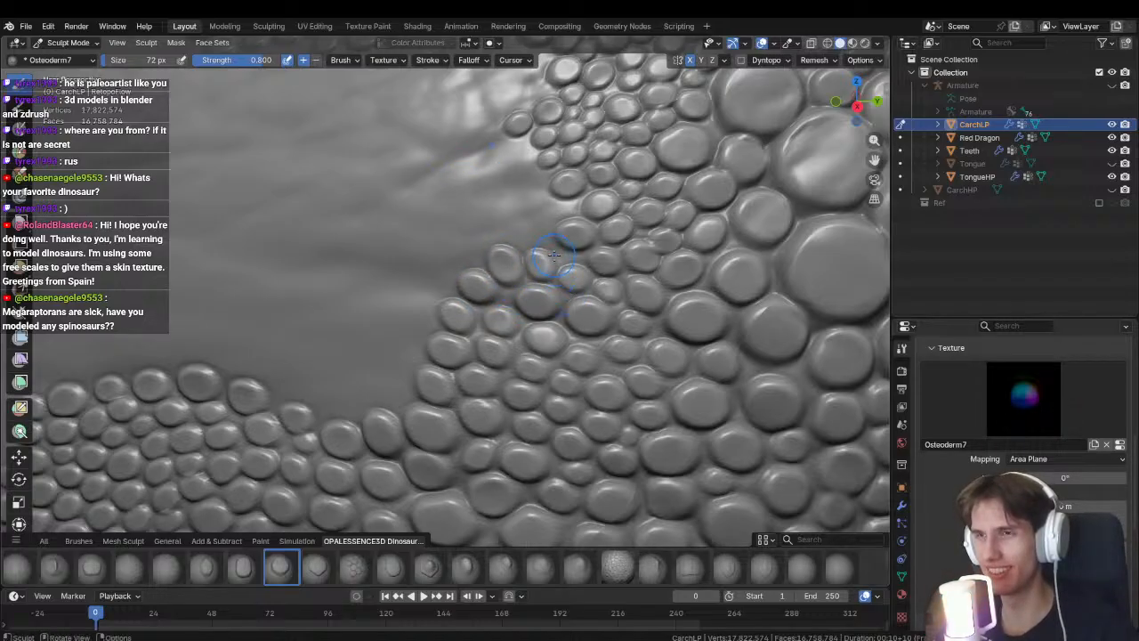
{"action": "left_click_drag", "start_coordinate": [535, 235], "coordinate": [532, 229]}
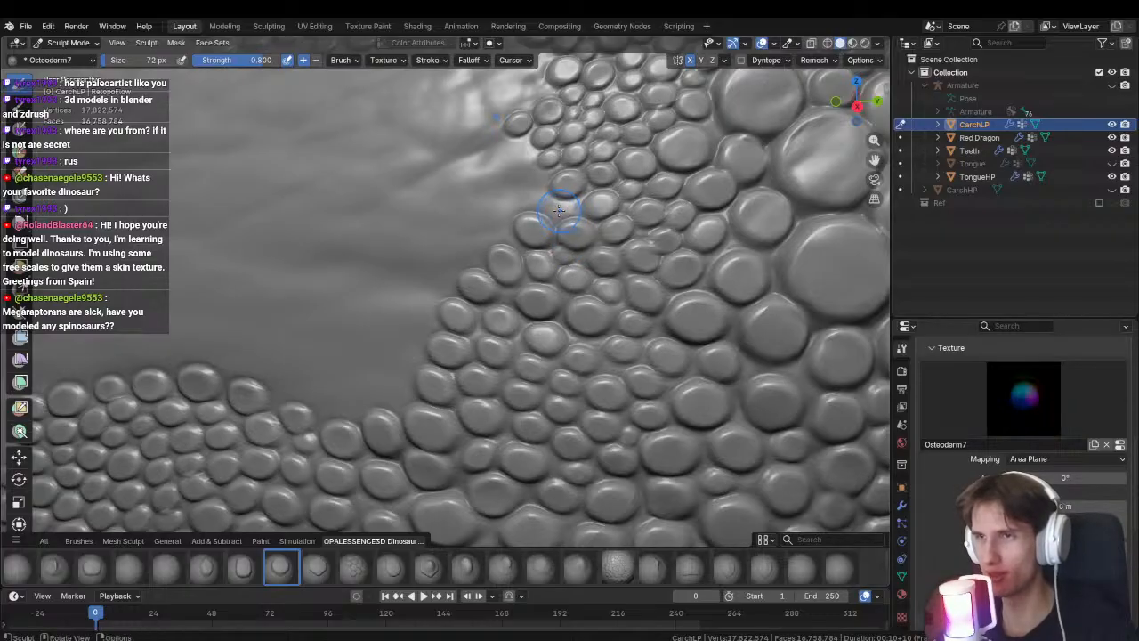
{"action": "scroll", "coordinate": [476, 241], "scroll_direction": "up", "scroll_amount": 4}
{"action": "scroll", "coordinate": [503, 310], "scroll_direction": "down", "scroll_amount": 9}
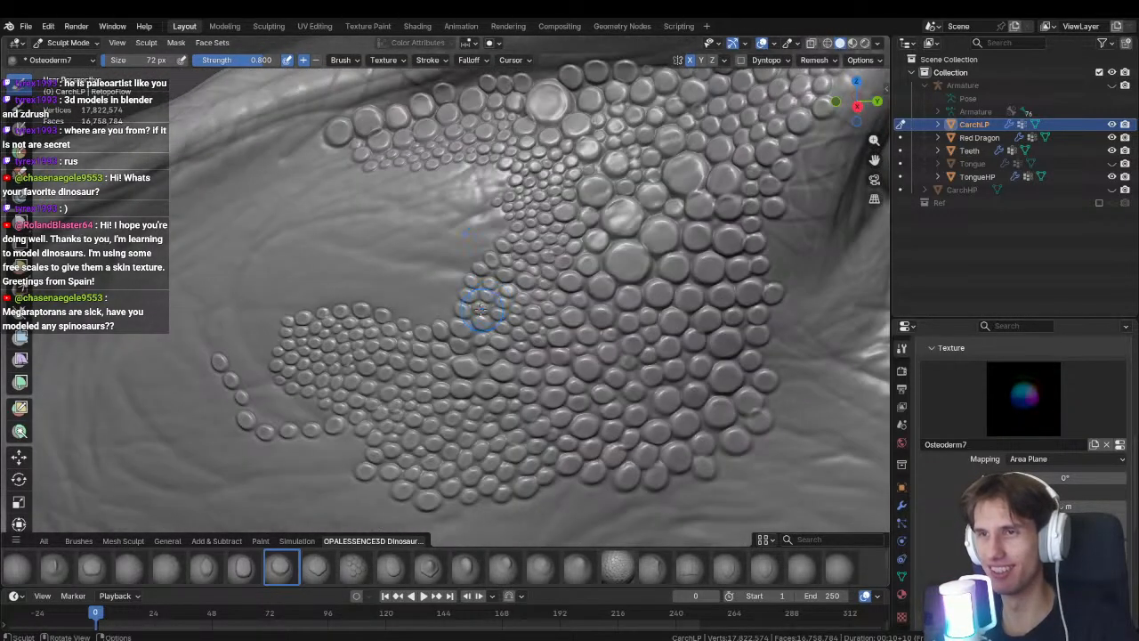
Fill the corner between the arched cluster and the front-edge column with a few more scales.
{"action": "mouse_move", "coordinate": [480, 309]}
{"action": "middle_mouse_down"}
{"action": "mouse_move", "coordinate": [497, 283]}
{"action": "mouse_move", "coordinate": [495, 293]}
{"action": "middle_mouse_up"}
{"action": "left_click_drag", "start_coordinate": [503, 298], "coordinate": [499, 334]}
{"action": "left_click_drag", "start_coordinate": [461, 282], "coordinate": [460, 318]}
{"action": "middle_click_drag", "start_coordinate": [436, 281], "coordinate": [441, 305], "text": "shift"}
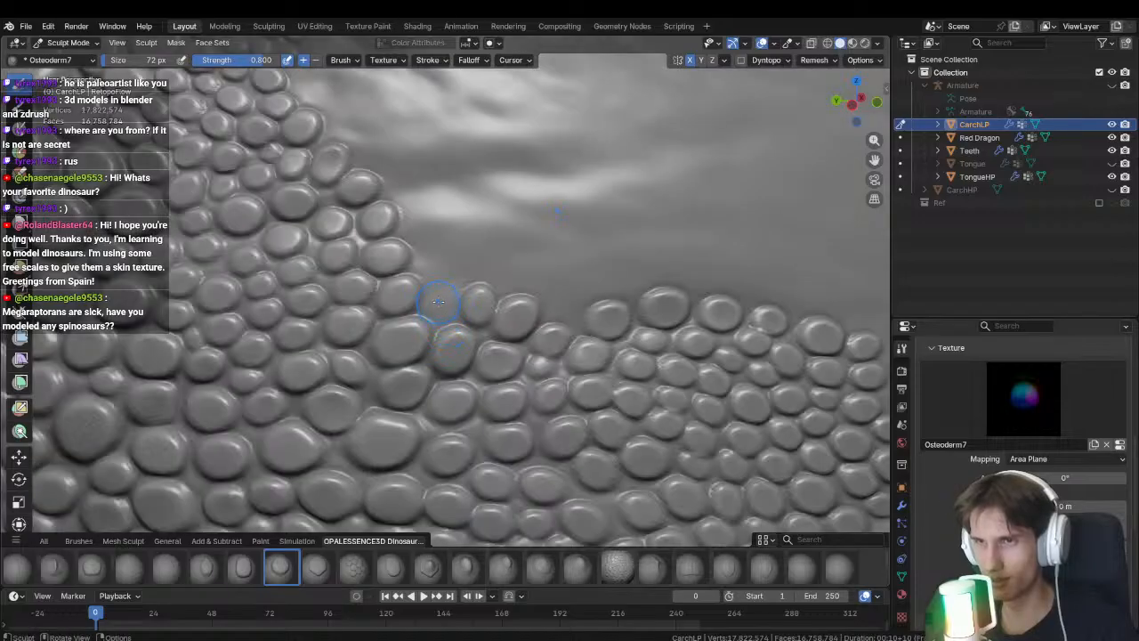
{"action": "left_click_drag", "start_coordinate": [442, 306], "coordinate": [425, 336]}
{"action": "middle_click_drag", "start_coordinate": [426, 336], "coordinate": [428, 281], "text": "shift"}
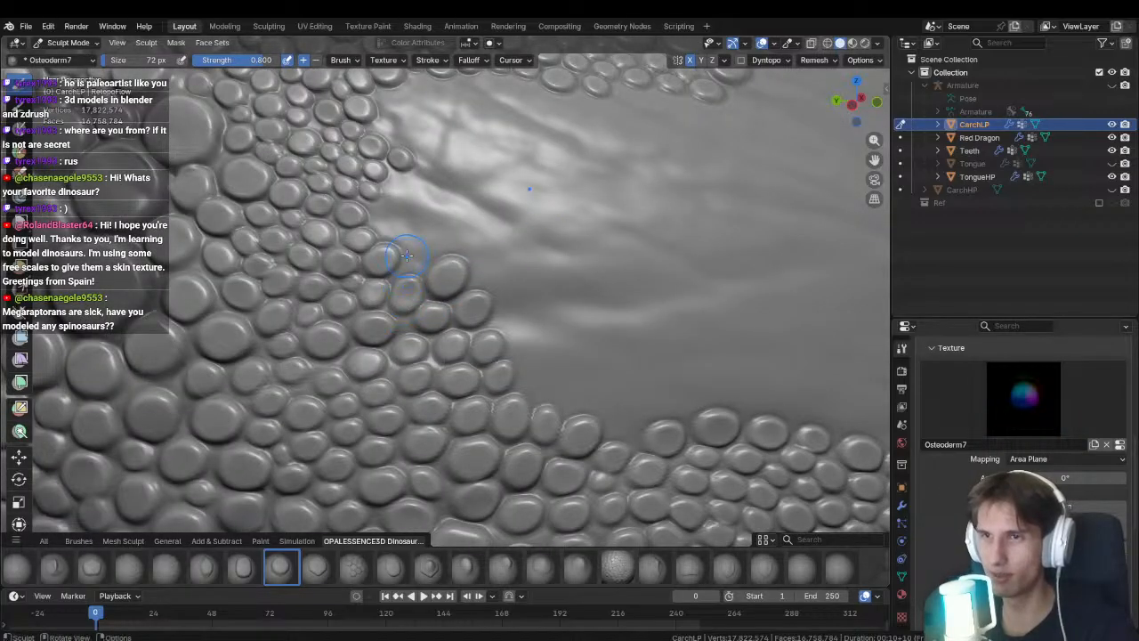
Add scales along the upper part of the front edge, just below the upper strip, undoing one misplaced stroke.
{"action": "mouse_move", "coordinate": [415, 260]}
{"action": "middle_mouse_down"}
{"action": "mouse_move", "coordinate": [430, 294]}
{"action": "mouse_move", "coordinate": [460, 285]}
{"action": "middle_mouse_up"}
{"action": "left_click_drag", "start_coordinate": [467, 286], "coordinate": [471, 284]}
{"action": "mouse_move", "coordinate": [412, 241]}
{"action": "left_mouse_down"}
{"action": "mouse_move", "coordinate": [467, 211]}
{"action": "mouse_move", "coordinate": [501, 222]}
{"action": "left_mouse_up"}
{"action": "middle_click_drag", "start_coordinate": [456, 151], "coordinate": [453, 223], "text": "shift"}
{"action": "mouse_move", "coordinate": [428, 219]}
{"action": "left_mouse_down"}
{"action": "mouse_move", "coordinate": [486, 246]}
{"action": "mouse_move", "coordinate": [496, 268]}
{"action": "mouse_move", "coordinate": [432, 247]}
{"action": "left_mouse_up"}
{"action": "key", "text": "ctrl+z"}
{"action": "middle_click_drag", "start_coordinate": [438, 233], "coordinate": [446, 247]}
{"action": "left_click_drag", "start_coordinate": [443, 245], "coordinate": [460, 270]}
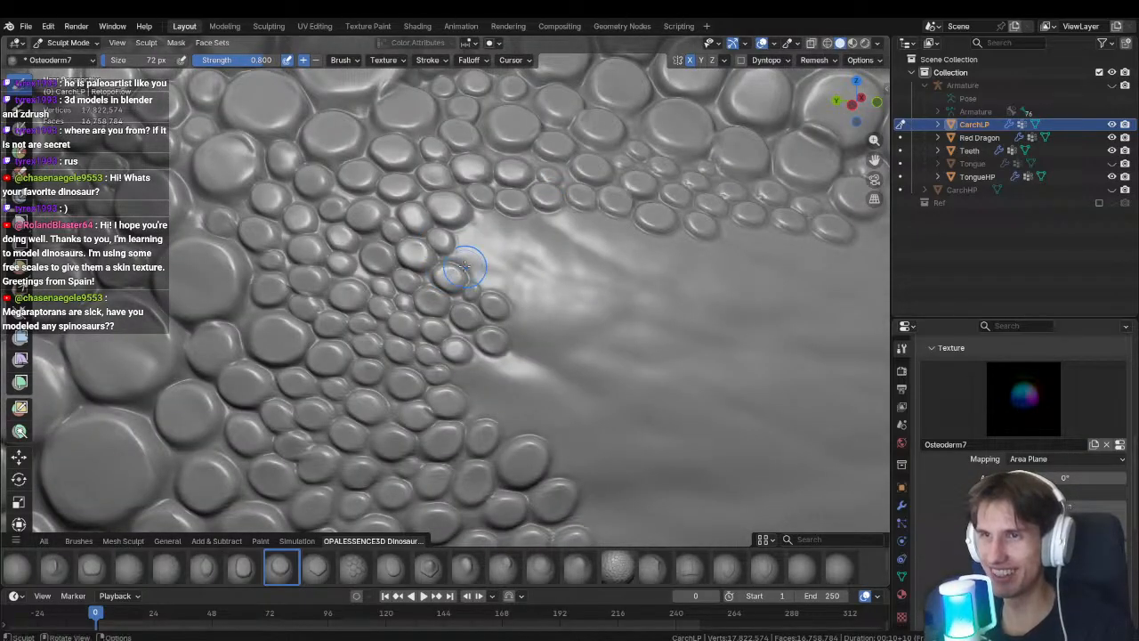
Add small scales along the rear underside of the upper strip, where it meets the patch.
{"action": "middle_click_drag", "start_coordinate": [458, 256], "coordinate": [449, 272]}
{"action": "mouse_move", "coordinate": [437, 290]}
{"action": "left_mouse_down"}
{"action": "mouse_move", "coordinate": [463, 277]}
{"action": "mouse_move", "coordinate": [537, 280]}
{"action": "left_mouse_up"}
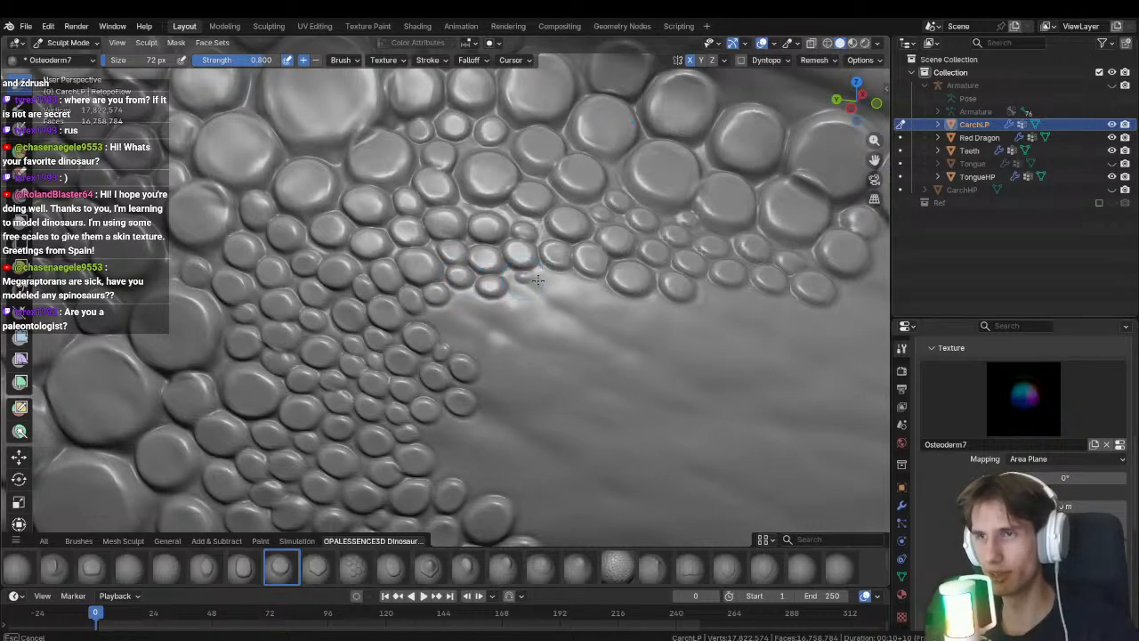
{"action": "scroll", "coordinate": [511, 347], "scroll_direction": "down", "scroll_amount": 4}
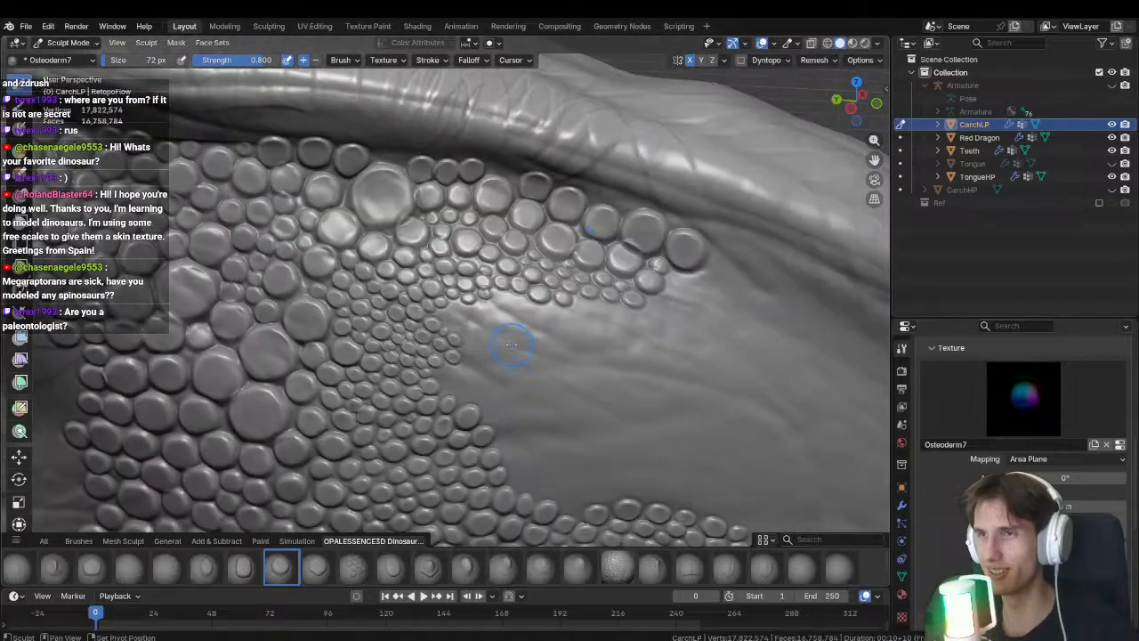
Start a curved row of scales running forward and down from the front underside of the upper strip.
{"action": "middle_click_drag", "start_coordinate": [511, 346], "coordinate": [484, 258]}
{"action": "mouse_move", "coordinate": [649, 267]}
{"action": "middle_mouse_down"}
{"action": "mouse_move", "coordinate": [435, 311]}
{"action": "mouse_move", "coordinate": [430, 223]}
{"action": "middle_mouse_up"}
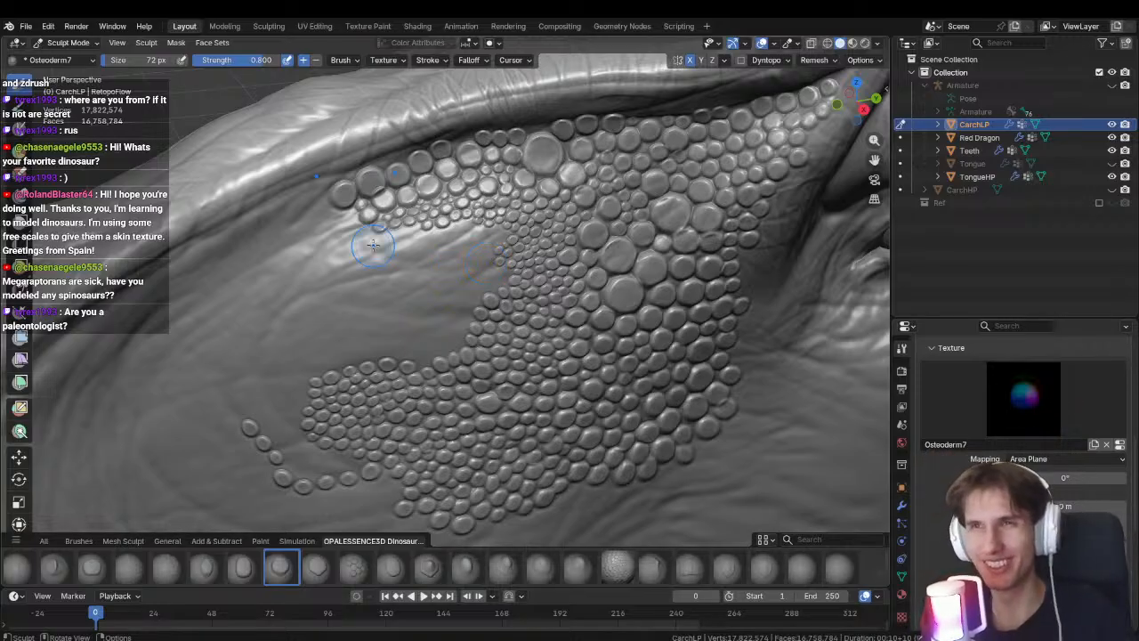
{"action": "mouse_move", "coordinate": [401, 227]}
{"action": "middle_mouse_down"}
{"action": "mouse_move", "coordinate": [478, 242]}
{"action": "mouse_move", "coordinate": [460, 196]}
{"action": "mouse_move", "coordinate": [450, 237]}
{"action": "mouse_move", "coordinate": [475, 282]}
{"action": "mouse_move", "coordinate": [424, 205]}
{"action": "middle_mouse_up"}
{"action": "mouse_move", "coordinate": [423, 204]}
{"action": "middle_mouse_down", "text": "shift"}
{"action": "mouse_move", "coordinate": [471, 277]}
{"action": "mouse_move", "coordinate": [404, 342]}
{"action": "middle_mouse_up", "text": "shift"}
{"action": "left_click_drag", "start_coordinate": [404, 342], "coordinate": [389, 353]}
{"action": "middle_click_drag", "start_coordinate": [388, 353], "coordinate": [426, 304], "text": "ctrl"}
{"action": "mouse_move", "coordinate": [438, 290]}
{"action": "left_mouse_down"}
{"action": "mouse_move", "coordinate": [388, 341]}
{"action": "mouse_move", "coordinate": [382, 330]}
{"action": "left_mouse_up"}
{"action": "middle_click_drag", "start_coordinate": [382, 330], "coordinate": [436, 293]}
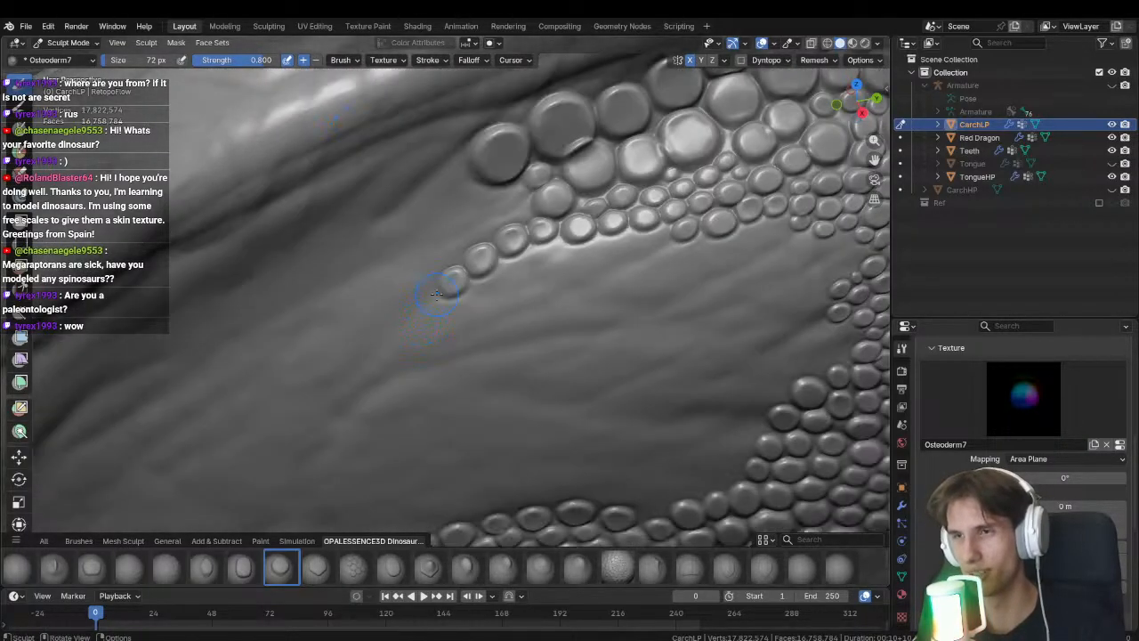
Extend the curved front row of scales further downward along the skin fold.
{"action": "left_click_drag", "start_coordinate": [430, 306], "coordinate": [397, 346]}
{"action": "middle_click_drag", "start_coordinate": [396, 346], "coordinate": [427, 312], "text": "shift"}
{"action": "left_click_drag", "start_coordinate": [430, 317], "coordinate": [394, 368]}
{"action": "middle_click_drag", "start_coordinate": [406, 356], "coordinate": [420, 303], "text": "shift"}
{"action": "left_click_drag", "start_coordinate": [391, 361], "coordinate": [360, 389]}
{"action": "middle_click_drag", "start_coordinate": [377, 333], "coordinate": [367, 374], "text": "ctrl"}
{"action": "middle_click_drag", "start_coordinate": [366, 374], "coordinate": [320, 407], "text": "shift"}
Add two parallel rows of small scales reaching forward from the front edge into the bare area below the upper strip.
{"action": "mouse_move", "coordinate": [403, 361]}
{"action": "middle_mouse_down"}
{"action": "mouse_move", "coordinate": [389, 354]}
{"action": "mouse_move", "coordinate": [505, 273]}
{"action": "middle_mouse_up"}
{"action": "mouse_move", "coordinate": [650, 266]}
{"action": "left_mouse_down"}
{"action": "mouse_move", "coordinate": [495, 336]}
{"action": "mouse_move", "coordinate": [442, 351]}
{"action": "mouse_move", "coordinate": [420, 335]}
{"action": "mouse_move", "coordinate": [474, 308]}
{"action": "left_mouse_up"}
{"action": "left_click_drag", "start_coordinate": [531, 280], "coordinate": [507, 292]}
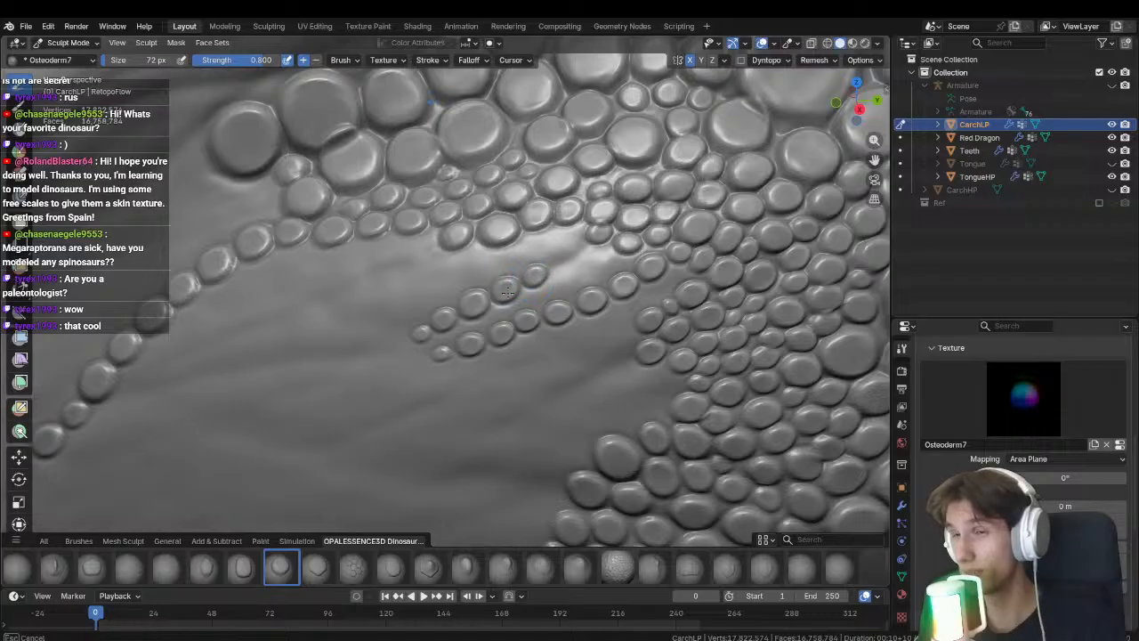
{"action": "left_click_drag", "start_coordinate": [563, 263], "coordinate": [541, 277]}
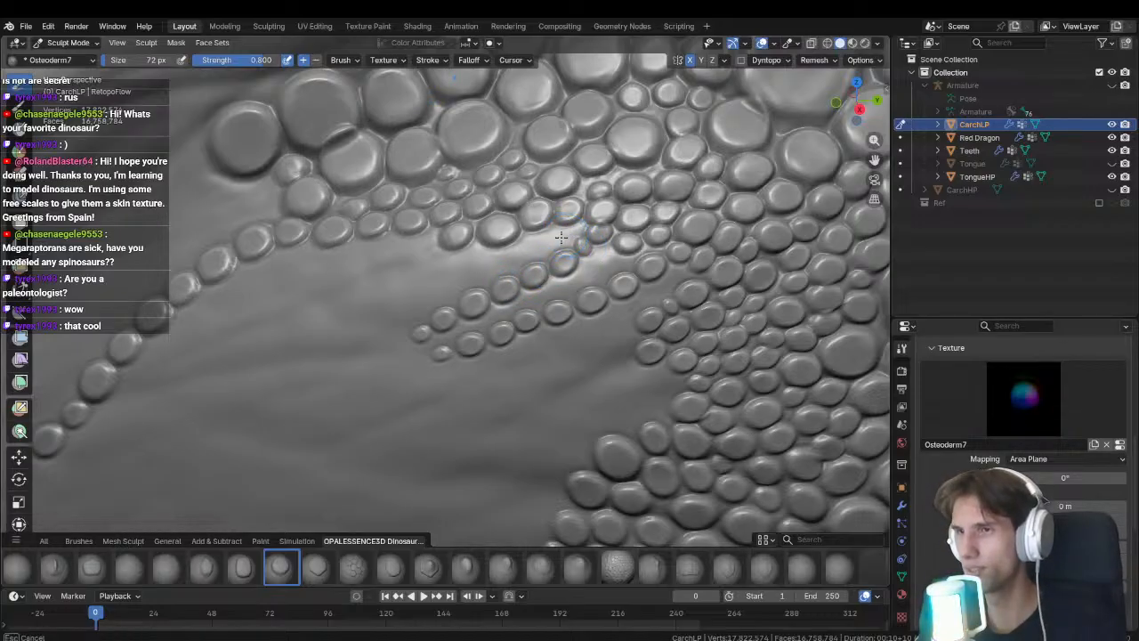
{"action": "left_click_drag", "start_coordinate": [561, 236], "coordinate": [540, 250]}
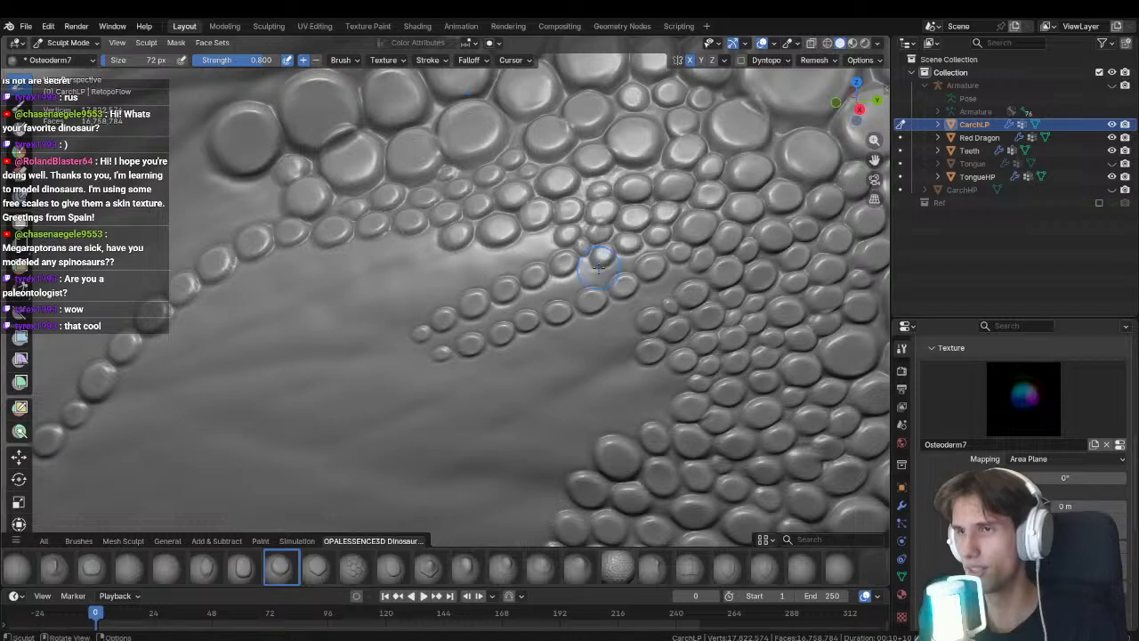
{"action": "left_click_drag", "start_coordinate": [625, 261], "coordinate": [602, 273]}
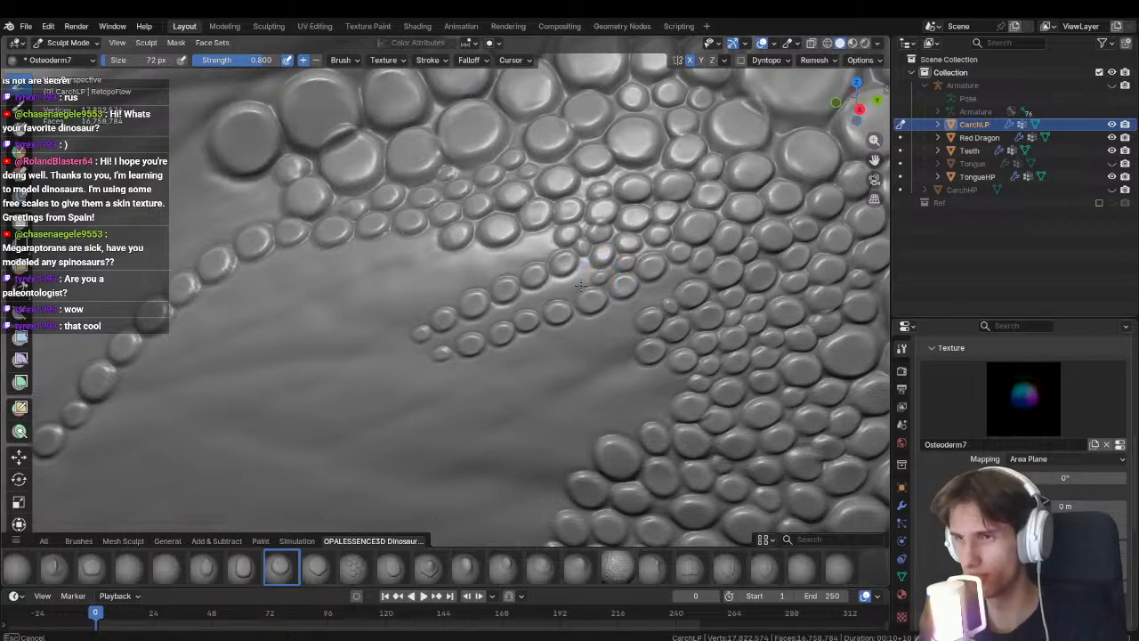
Fill gaps at the rear of the two parallel rows and begin another row beneath the lower one.
{"action": "middle_click_drag", "start_coordinate": [572, 293], "coordinate": [467, 301], "text": "ctrl"}
{"action": "mouse_move", "coordinate": [565, 243]}
{"action": "left_mouse_down"}
{"action": "mouse_move", "coordinate": [484, 302]}
{"action": "mouse_move", "coordinate": [494, 303]}
{"action": "left_mouse_up"}
{"action": "middle_click_drag", "start_coordinate": [520, 315], "coordinate": [511, 297], "text": "shift"}
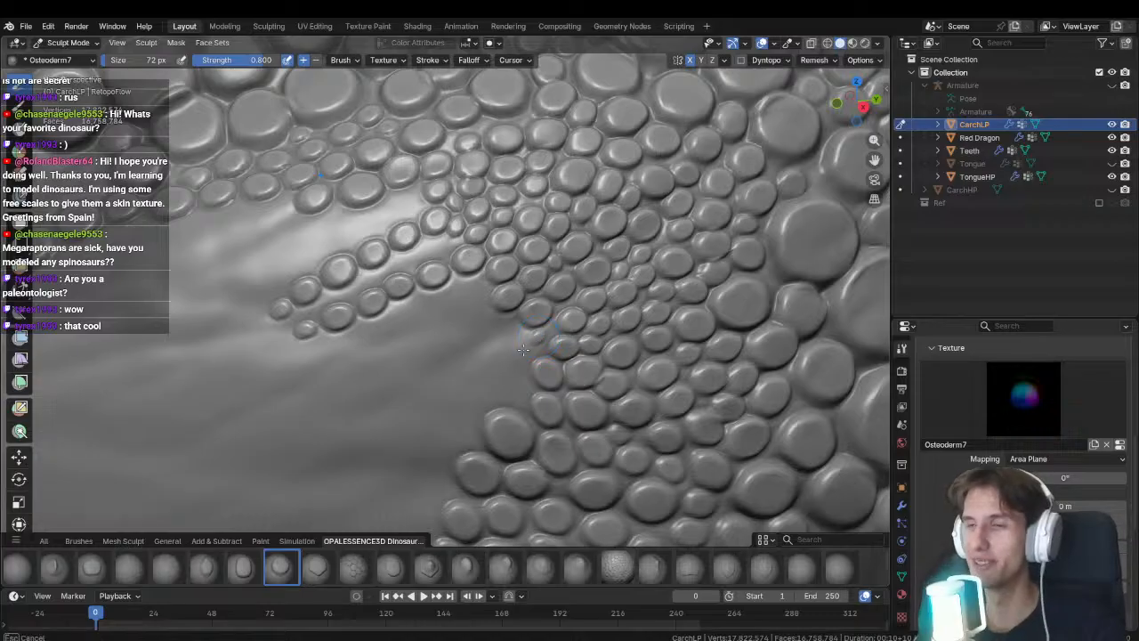
{"action": "left_click_drag", "start_coordinate": [535, 338], "coordinate": [501, 352]}
{"action": "left_click_drag", "start_coordinate": [470, 288], "coordinate": [381, 309]}
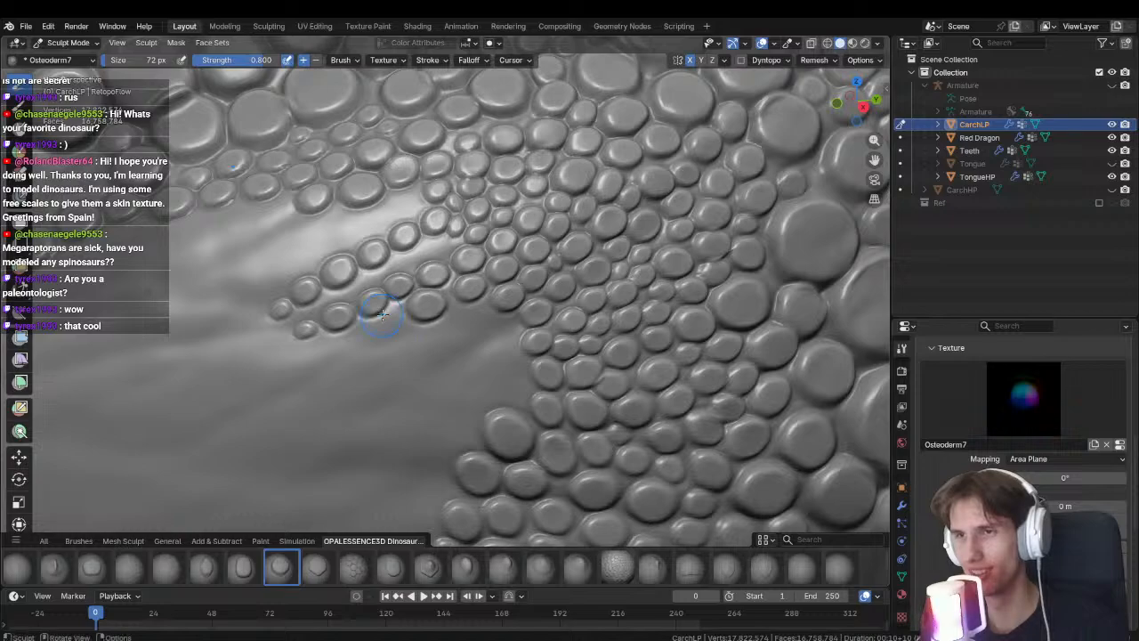
Continue the small scales beneath the lower parallel row to its front tip, undoing one misplaced stroke.
{"action": "middle_click_drag", "start_coordinate": [383, 311], "coordinate": [431, 295], "text": "shift"}
{"action": "mouse_move", "coordinate": [439, 305]}
{"action": "left_mouse_down"}
{"action": "mouse_move", "coordinate": [405, 328]}
{"action": "mouse_move", "coordinate": [434, 307]}
{"action": "mouse_move", "coordinate": [417, 330]}
{"action": "mouse_move", "coordinate": [393, 330]}
{"action": "left_mouse_up"}
{"action": "key", "text": "ctrl+z"}
{"action": "middle_click_drag", "start_coordinate": [393, 329], "coordinate": [439, 317], "text": "shift"}
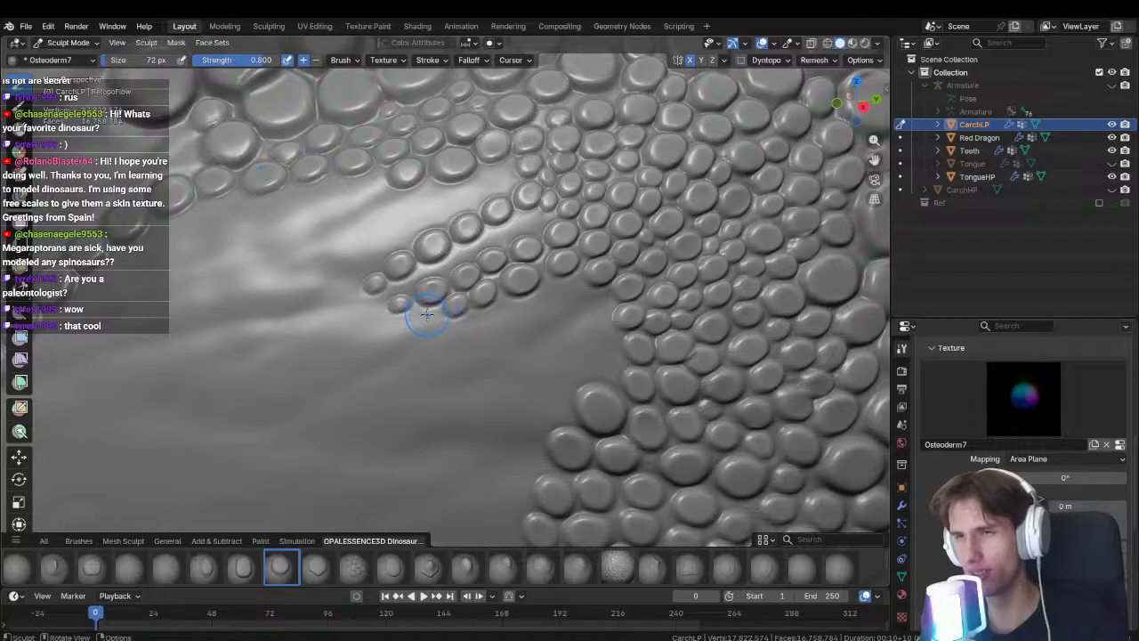
{"action": "left_click_drag", "start_coordinate": [427, 315], "coordinate": [394, 320]}
Fill the gap between the two parallel rows with small scales from the front tip back to the patch.
{"action": "middle_click_drag", "start_coordinate": [399, 267], "coordinate": [460, 288], "text": "shift"}
{"action": "scroll", "coordinate": [460, 289], "scroll_direction": "up", "scroll_amount": 1}
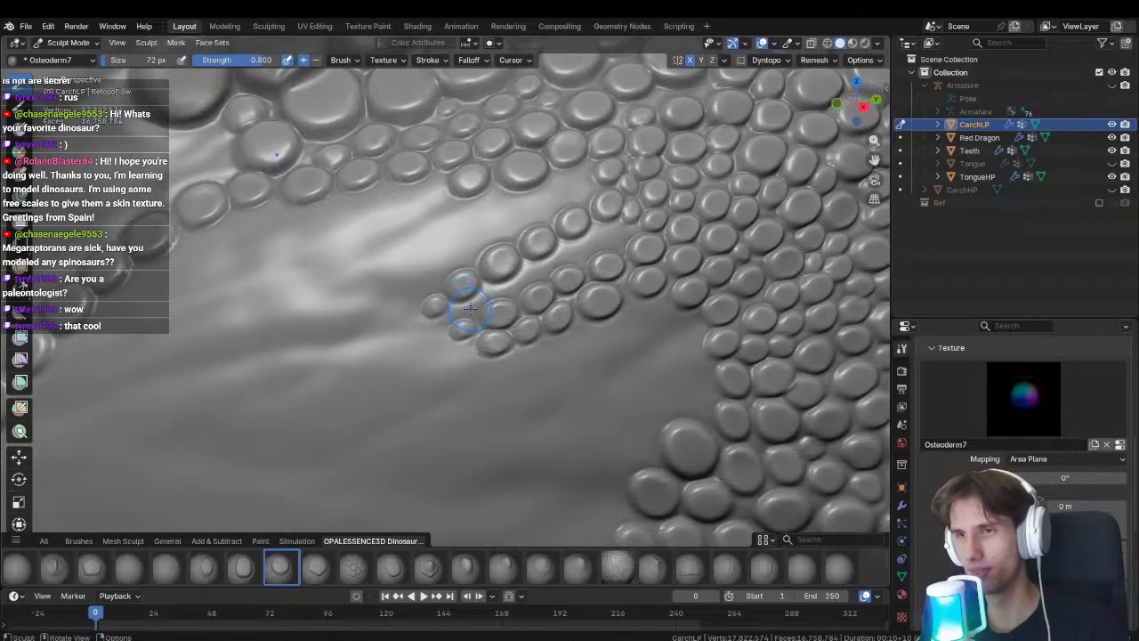
{"action": "left_click_drag", "start_coordinate": [470, 309], "coordinate": [445, 321]}
{"action": "mouse_move", "coordinate": [503, 285]}
{"action": "left_mouse_down"}
{"action": "mouse_move", "coordinate": [483, 295]}
{"action": "mouse_move", "coordinate": [507, 296]}
{"action": "mouse_move", "coordinate": [604, 244]}
{"action": "left_mouse_up"}
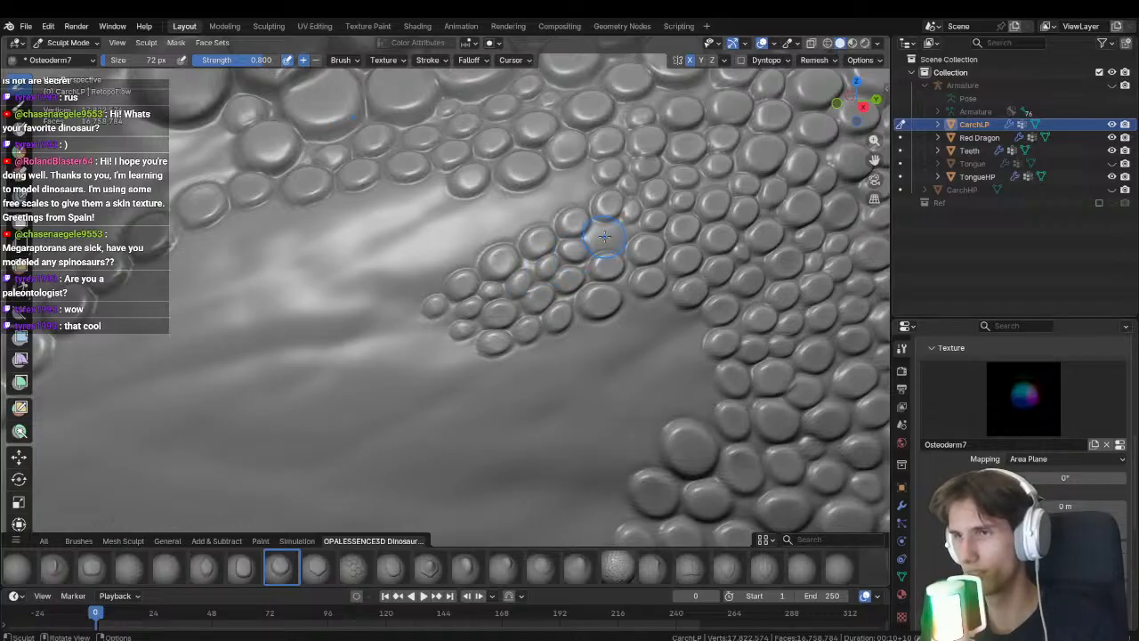
{"action": "middle_click_drag", "start_coordinate": [605, 235], "coordinate": [541, 294], "text": "shift"}
{"action": "left_click_drag", "start_coordinate": [524, 298], "coordinate": [548, 294]}
{"action": "scroll", "coordinate": [502, 370], "scroll_direction": "down", "scroll_amount": 6}
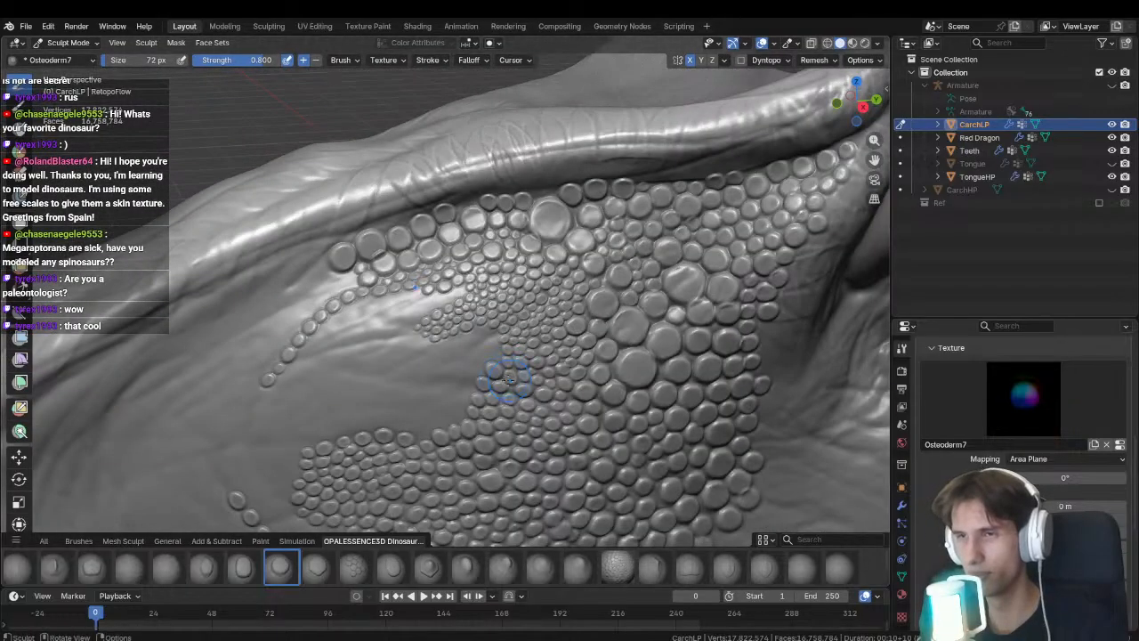
Outline a fold with a row of scales descending from the narrow cluster's underside and bending forward.
{"action": "mouse_move", "coordinate": [484, 356]}
{"action": "middle_mouse_down"}
{"action": "mouse_move", "coordinate": [494, 267]}
{"action": "mouse_move", "coordinate": [592, 229]}
{"action": "mouse_move", "coordinate": [414, 242]}
{"action": "mouse_move", "coordinate": [523, 238]}
{"action": "middle_mouse_up"}
{"action": "scroll", "coordinate": [415, 241], "scroll_direction": "up", "scroll_amount": 4}
{"action": "scroll", "coordinate": [509, 232], "scroll_direction": "up", "scroll_amount": 2}
{"action": "scroll", "coordinate": [523, 236], "scroll_direction": "up", "scroll_amount": 1}
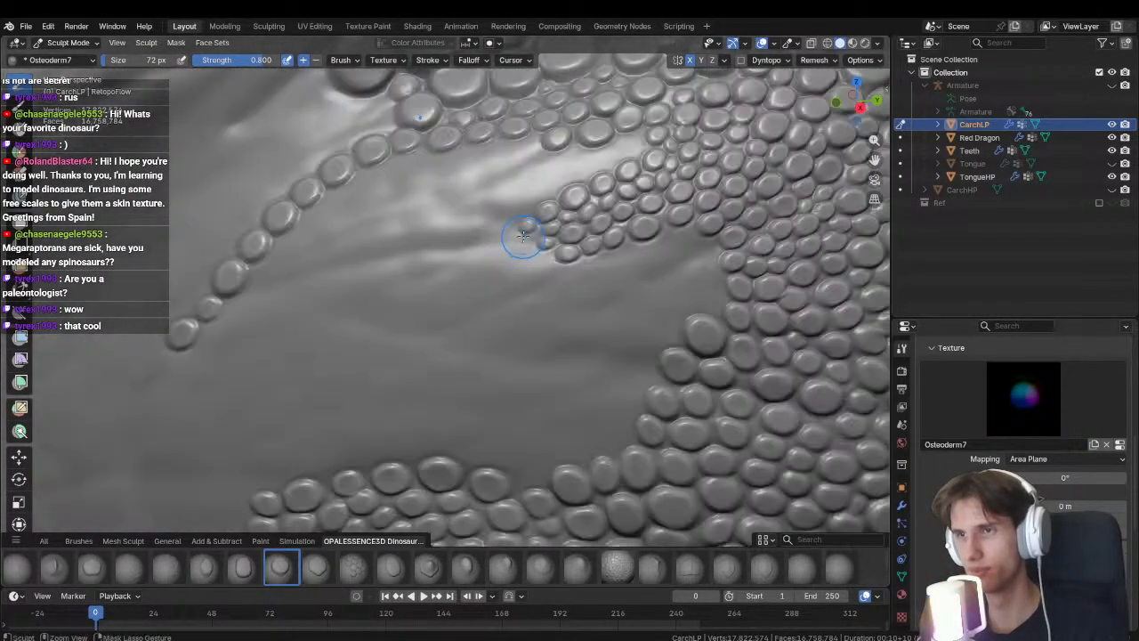
{"action": "mouse_move", "coordinate": [545, 271]}
{"action": "left_mouse_down"}
{"action": "mouse_move", "coordinate": [529, 291]}
{"action": "mouse_move", "coordinate": [419, 344]}
{"action": "mouse_move", "coordinate": [388, 341]}
{"action": "left_mouse_up"}
{"action": "middle_click_drag", "start_coordinate": [389, 340], "coordinate": [421, 343], "text": "shift"}
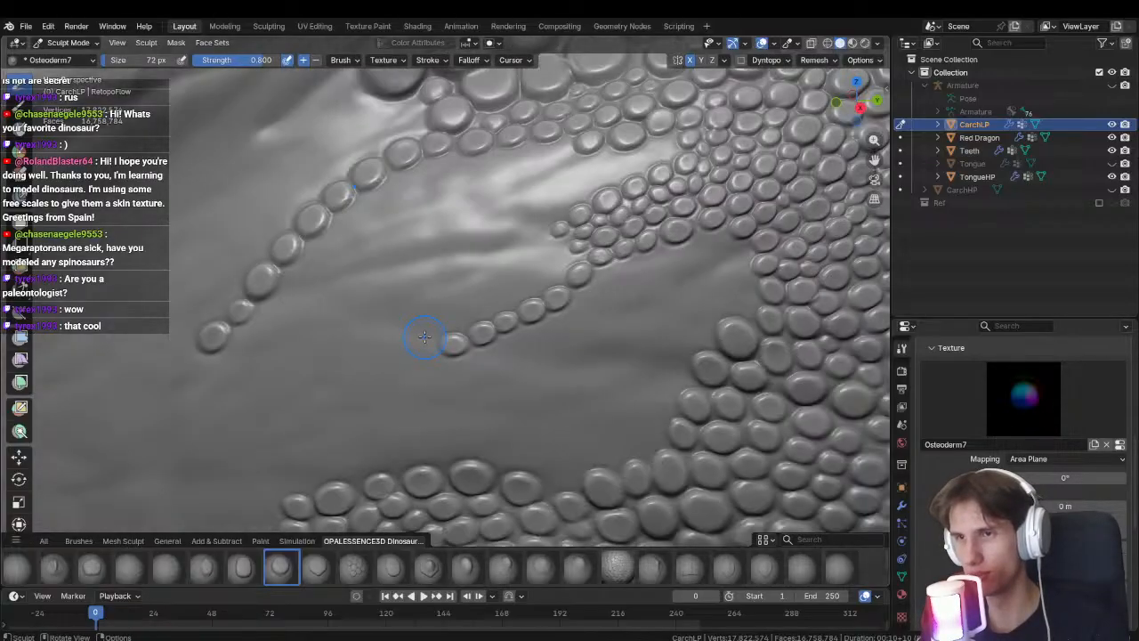
{"action": "mouse_move", "coordinate": [421, 332]}
{"action": "left_mouse_down"}
{"action": "mouse_move", "coordinate": [444, 341]}
{"action": "mouse_move", "coordinate": [433, 339]}
{"action": "left_mouse_up"}
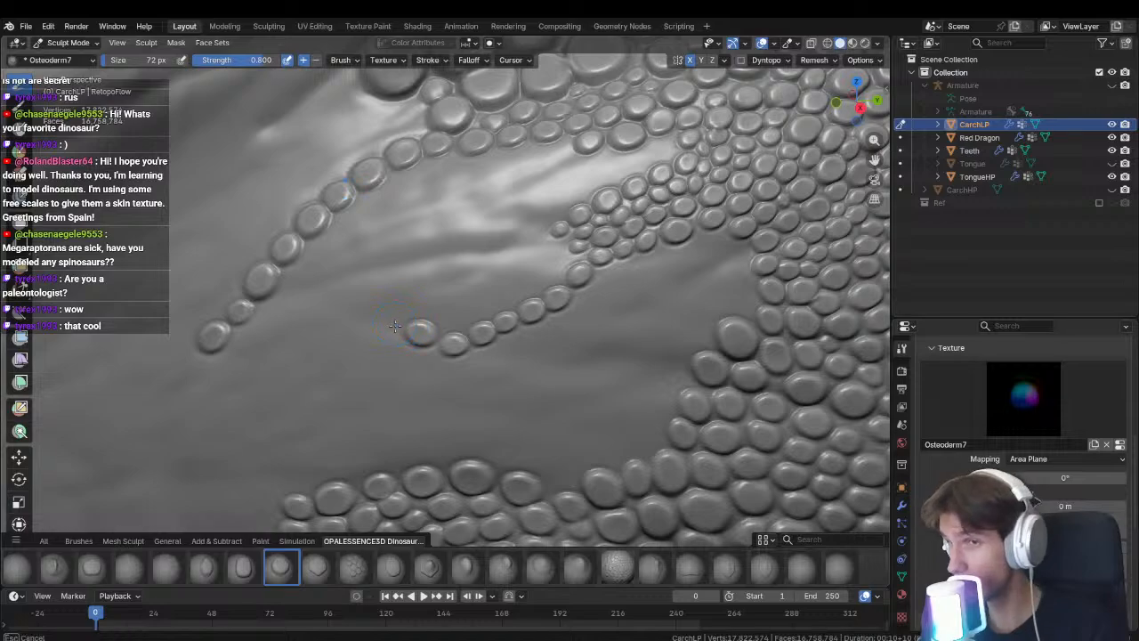
{"action": "left_click_drag", "start_coordinate": [360, 318], "coordinate": [396, 324]}
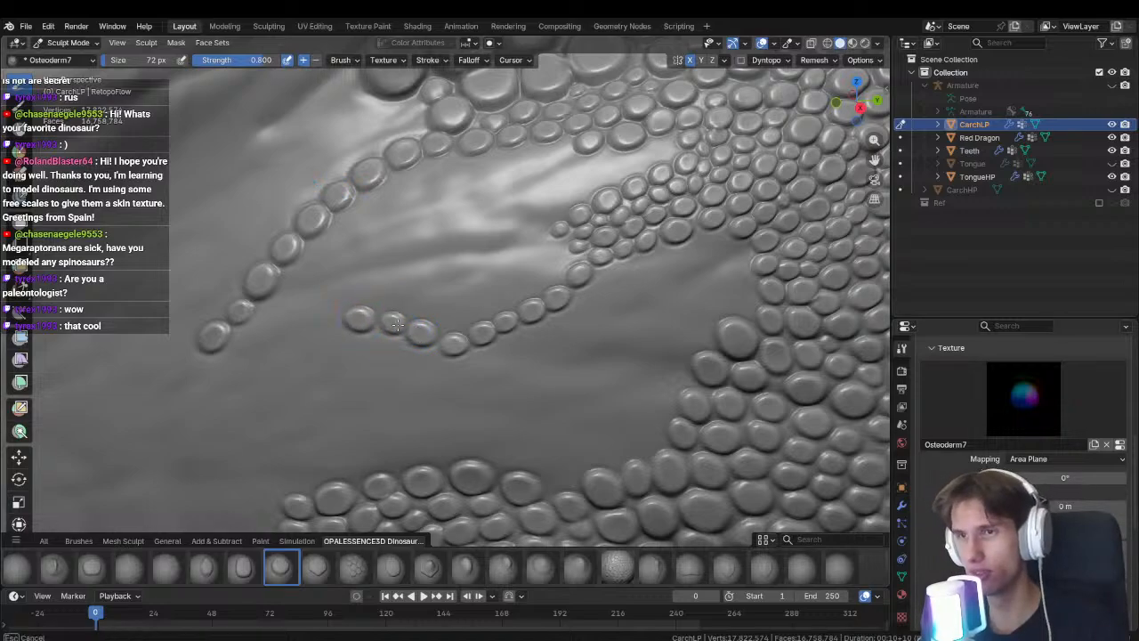
{"action": "left_click_drag", "start_coordinate": [326, 318], "coordinate": [360, 321]}
Add a row of scales forward from the narrow cluster's tip to join the curved front row.
{"action": "middle_click_drag", "start_coordinate": [409, 289], "coordinate": [382, 344], "text": "shift"}
{"action": "scroll", "coordinate": [382, 344], "scroll_direction": "up", "scroll_amount": 1}
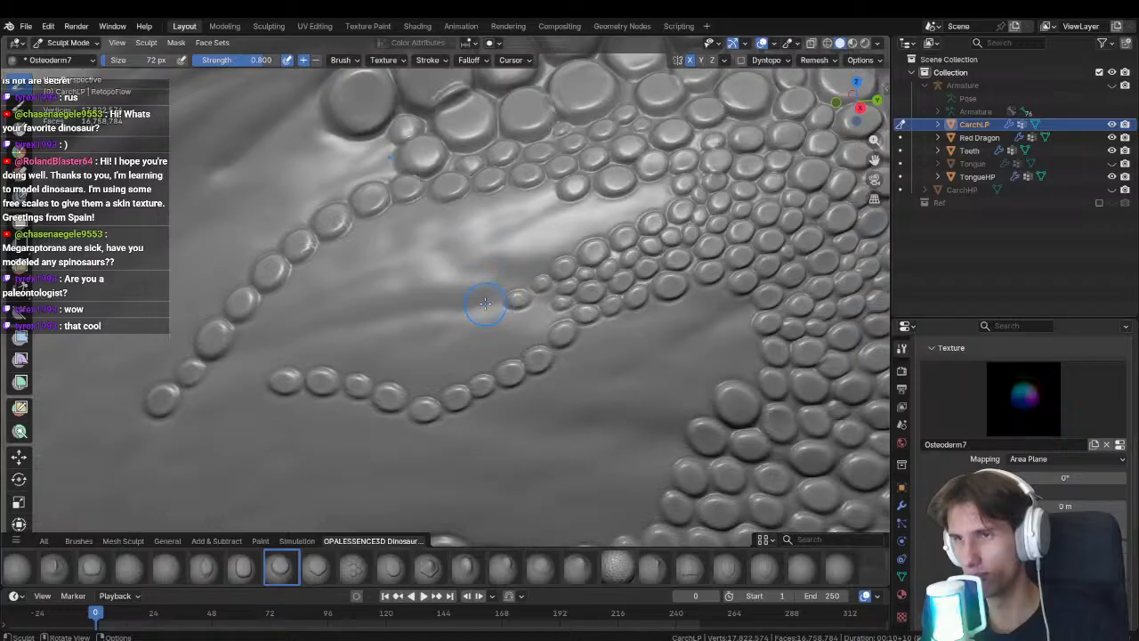
{"action": "left_click_drag", "start_coordinate": [485, 303], "coordinate": [518, 299]}
{"action": "left_click_drag", "start_coordinate": [447, 312], "coordinate": [479, 307]}
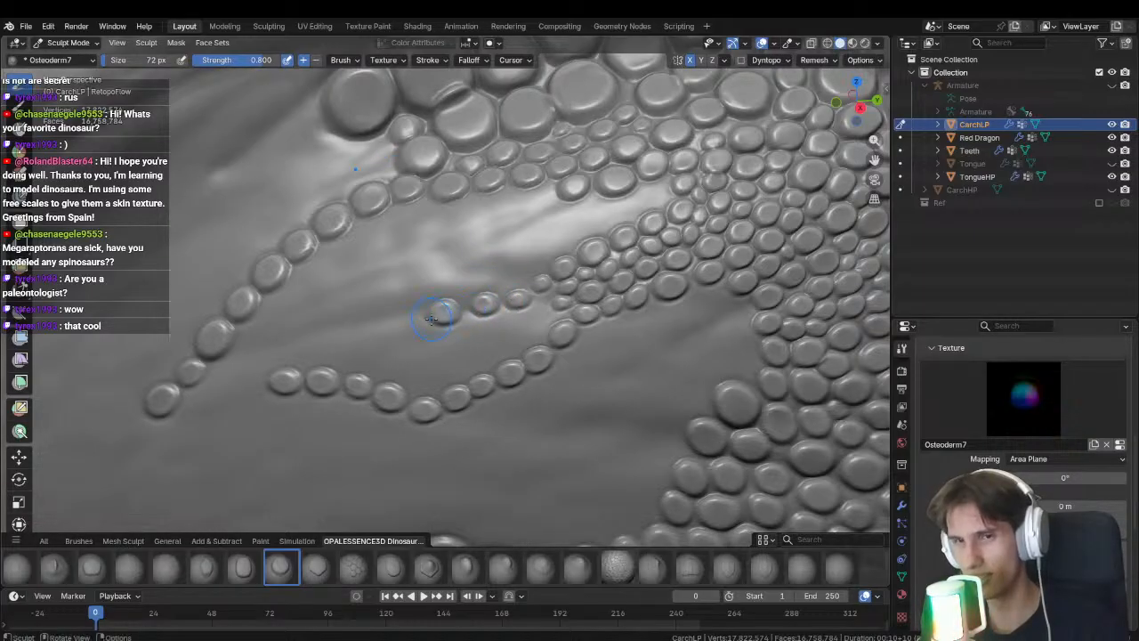
{"action": "left_click_drag", "start_coordinate": [406, 316], "coordinate": [443, 312]}
{"action": "middle_click_drag", "start_coordinate": [407, 316], "coordinate": [504, 294], "text": "shift"}
{"action": "scroll", "coordinate": [483, 305], "scroll_direction": "up", "scroll_amount": 1}
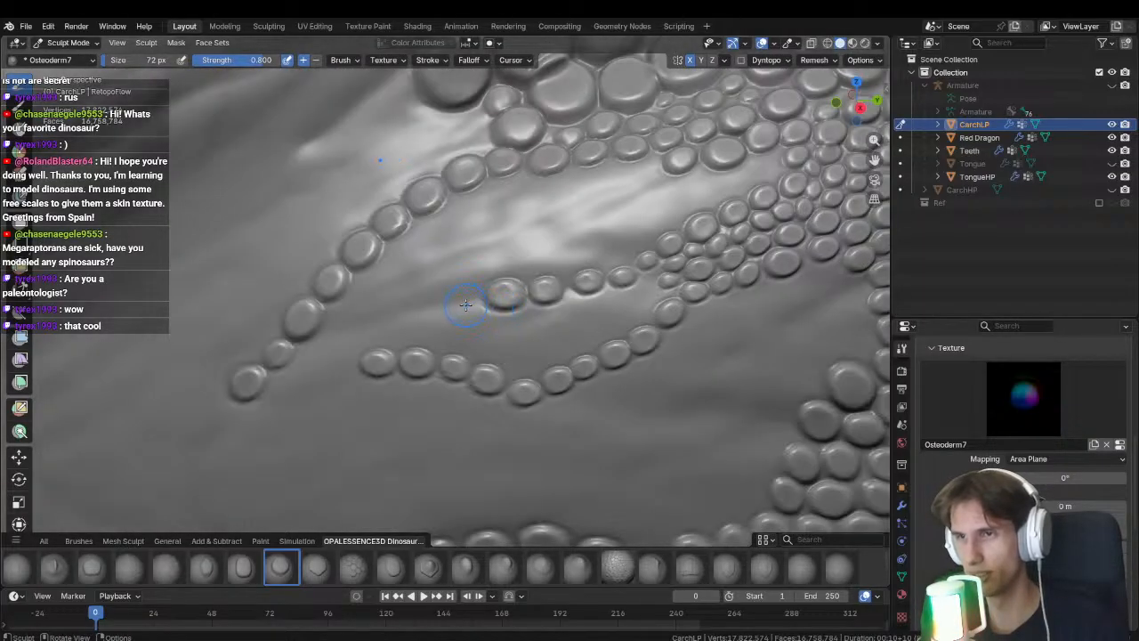
{"action": "mouse_move", "coordinate": [459, 305]}
{"action": "left_mouse_down"}
{"action": "mouse_move", "coordinate": [488, 296]}
{"action": "mouse_move", "coordinate": [347, 327]}
{"action": "mouse_move", "coordinate": [317, 360]}
{"action": "left_mouse_up"}
Extend the curved front row down the snout and connect both forward-running fold rows to it with scales.
{"action": "middle_click_drag", "start_coordinate": [349, 293], "coordinate": [315, 412], "text": "ctrl"}
{"action": "middle_click_drag", "start_coordinate": [415, 386], "coordinate": [424, 253], "text": "shift"}
{"action": "scroll", "coordinate": [432, 258], "scroll_direction": "up", "scroll_amount": 4}
{"action": "scroll", "coordinate": [392, 277], "scroll_direction": "up", "scroll_amount": 1}
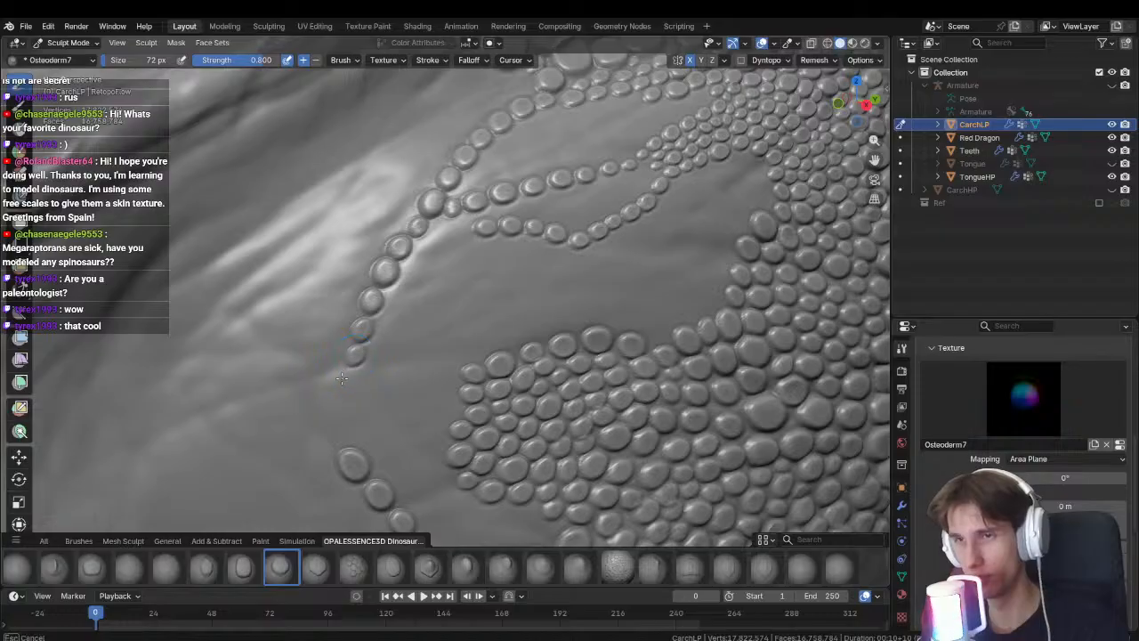
{"action": "middle_click_drag", "start_coordinate": [341, 379], "coordinate": [391, 295]}
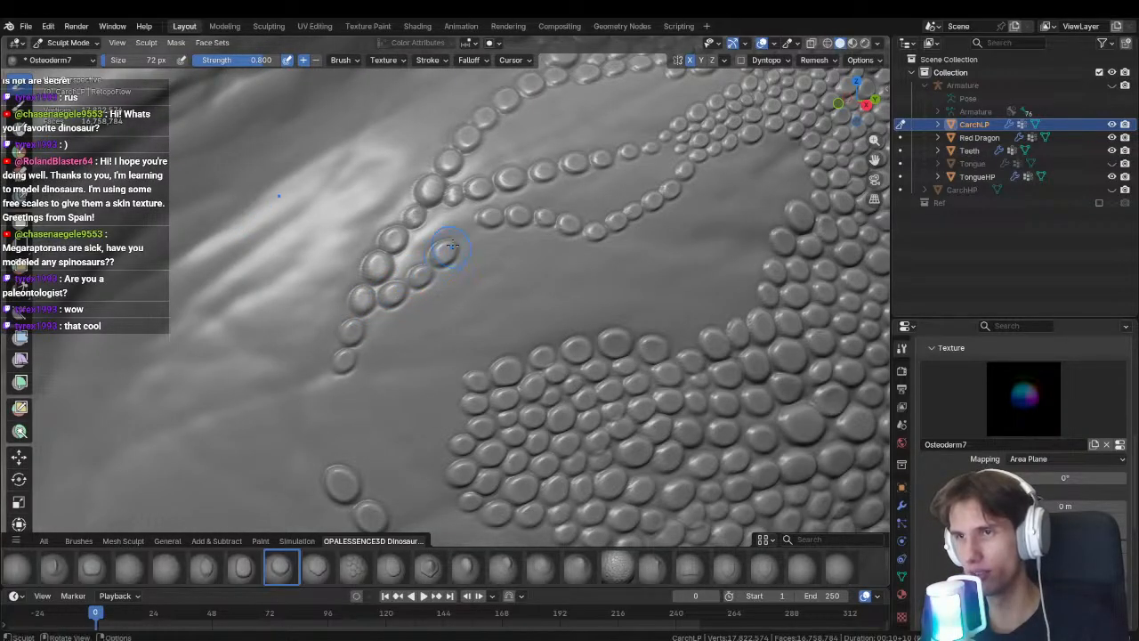
{"action": "mouse_move", "coordinate": [443, 242]}
{"action": "middle_mouse_down"}
{"action": "mouse_move", "coordinate": [441, 381]}
{"action": "mouse_move", "coordinate": [492, 381]}
{"action": "mouse_move", "coordinate": [541, 442]}
{"action": "mouse_move", "coordinate": [431, 356]}
{"action": "mouse_move", "coordinate": [426, 281]}
{"action": "mouse_move", "coordinate": [445, 325]}
{"action": "mouse_move", "coordinate": [508, 261]}
{"action": "mouse_move", "coordinate": [476, 283]}
{"action": "middle_mouse_up"}
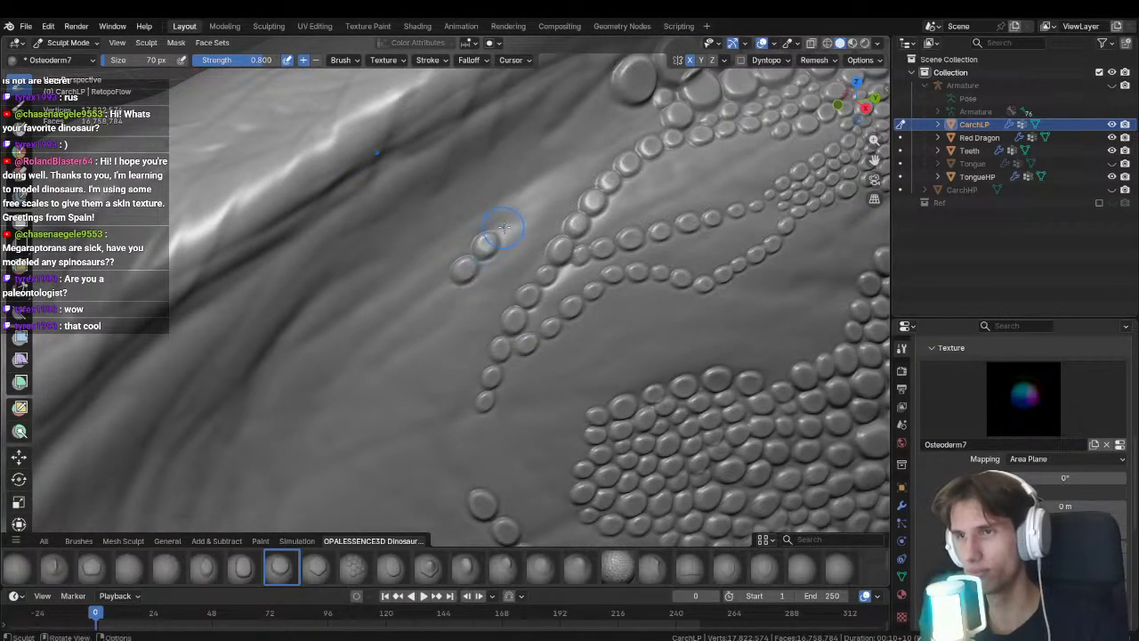
Outline the fold above the curved front row with a row of scales running back to the large upper scales.
{"action": "middle_click_drag", "start_coordinate": [485, 239], "coordinate": [419, 316]}
{"action": "left_click_drag", "start_coordinate": [460, 286], "coordinate": [472, 268]}
{"action": "mouse_move", "coordinate": [457, 293]}
{"action": "middle_mouse_down"}
{"action": "mouse_move", "coordinate": [445, 300]}
{"action": "mouse_move", "coordinate": [450, 265]}
{"action": "middle_mouse_up"}
{"action": "mouse_move", "coordinate": [472, 259]}
{"action": "left_mouse_down"}
{"action": "mouse_move", "coordinate": [454, 272]}
{"action": "mouse_move", "coordinate": [485, 246]}
{"action": "mouse_move", "coordinate": [476, 256]}
{"action": "left_mouse_up"}
{"action": "mouse_move", "coordinate": [476, 256]}
{"action": "middle_mouse_down"}
{"action": "mouse_move", "coordinate": [445, 288]}
{"action": "mouse_move", "coordinate": [475, 264]}
{"action": "middle_mouse_up"}
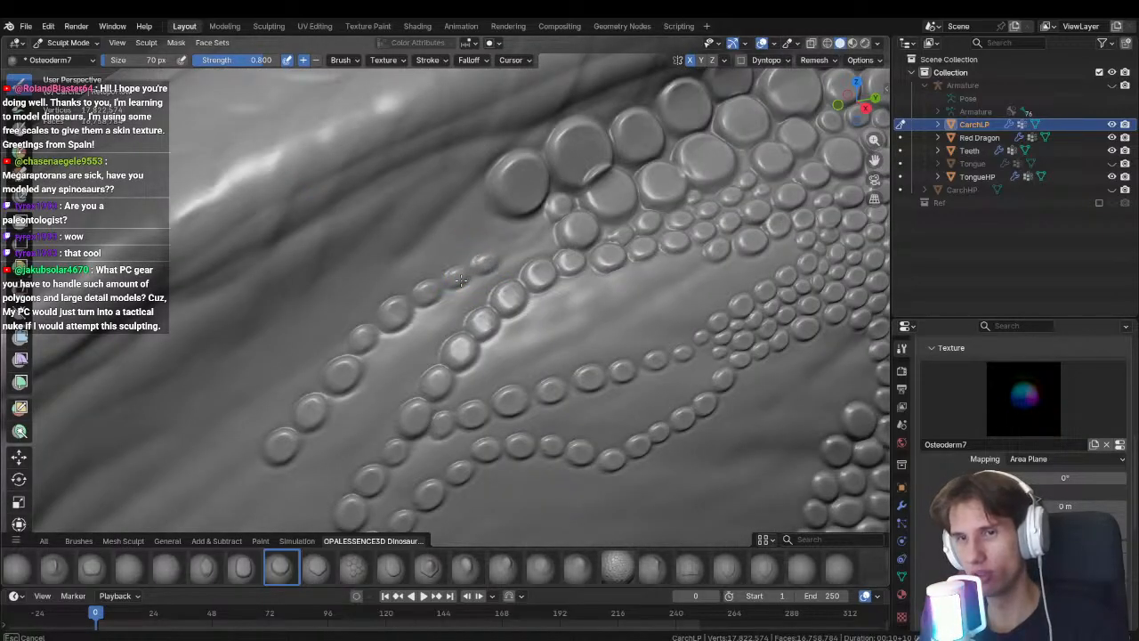
{"action": "left_click_drag", "start_coordinate": [461, 280], "coordinate": [459, 288]}
{"action": "mouse_move", "coordinate": [472, 278]}
{"action": "middle_mouse_down"}
{"action": "mouse_move", "coordinate": [440, 315]}
{"action": "mouse_move", "coordinate": [438, 262]}
{"action": "mouse_move", "coordinate": [438, 297]}
{"action": "mouse_move", "coordinate": [452, 277]}
{"action": "middle_mouse_up"}
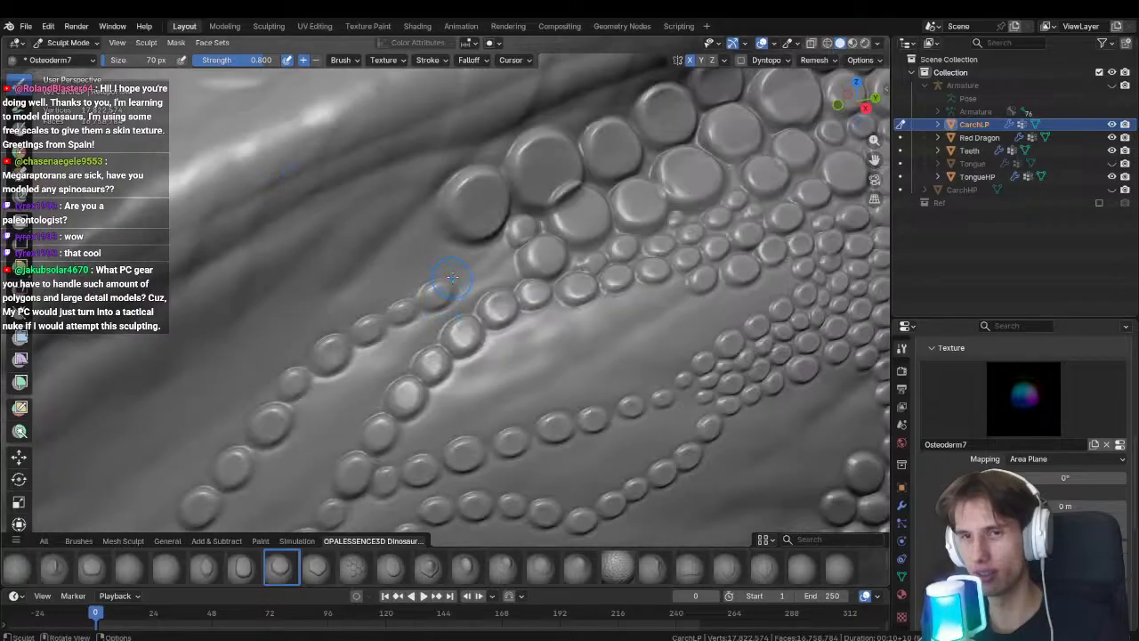
{"action": "mouse_move", "coordinate": [462, 285]}
{"action": "left_mouse_down"}
{"action": "mouse_move", "coordinate": [467, 277]}
{"action": "mouse_move", "coordinate": [448, 308]}
{"action": "left_mouse_up"}
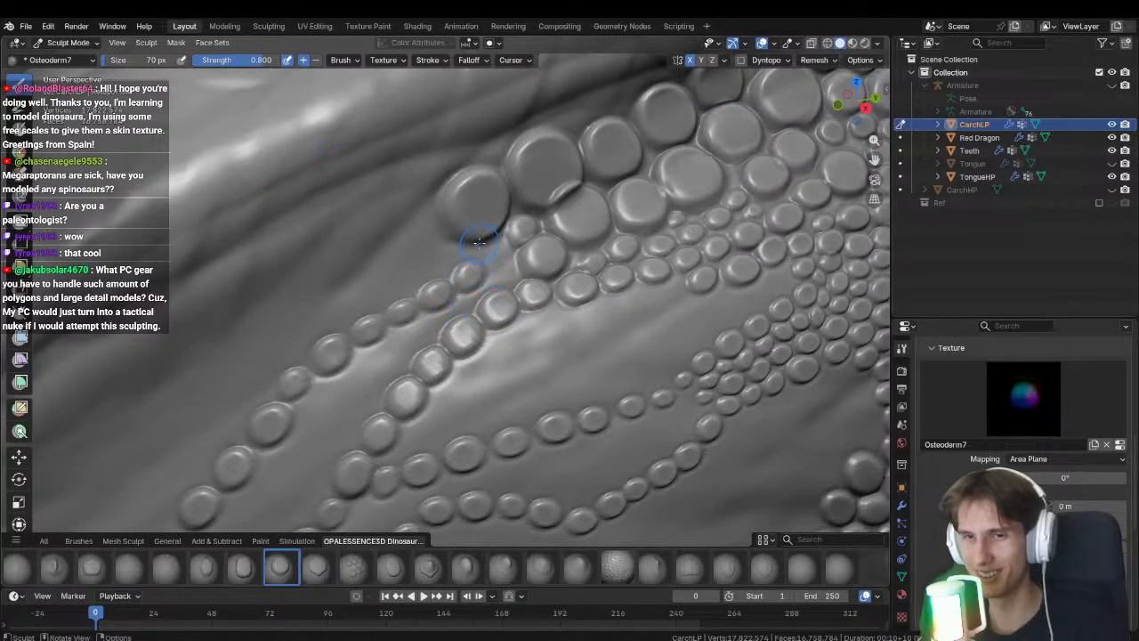
Fill the gap where the new upper row meets the large scales with small scales, and save the file.
{"action": "mouse_move", "coordinate": [478, 241]}
{"action": "middle_mouse_down"}
{"action": "mouse_move", "coordinate": [494, 267]}
{"action": "mouse_move", "coordinate": [501, 242]}
{"action": "middle_mouse_up"}
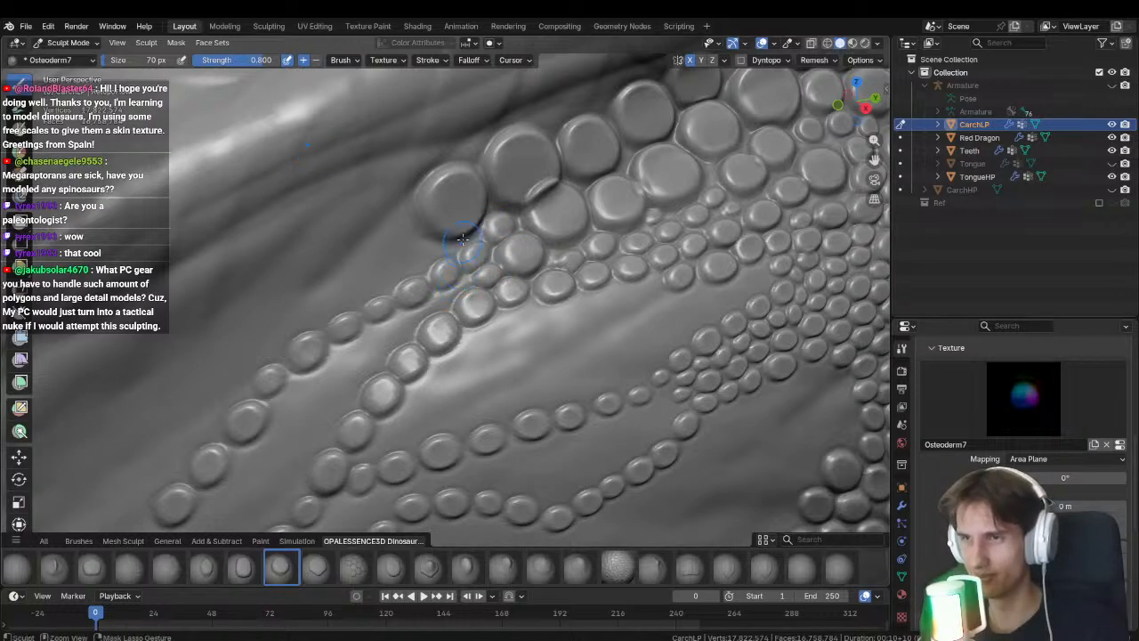
{"action": "mouse_move", "coordinate": [454, 313]}
{"action": "middle_mouse_down"}
{"action": "mouse_move", "coordinate": [466, 331]}
{"action": "mouse_move", "coordinate": [438, 301]}
{"action": "middle_mouse_up"}
{"action": "middle_click_drag", "start_coordinate": [445, 224], "coordinate": [456, 237], "text": "ctrl"}
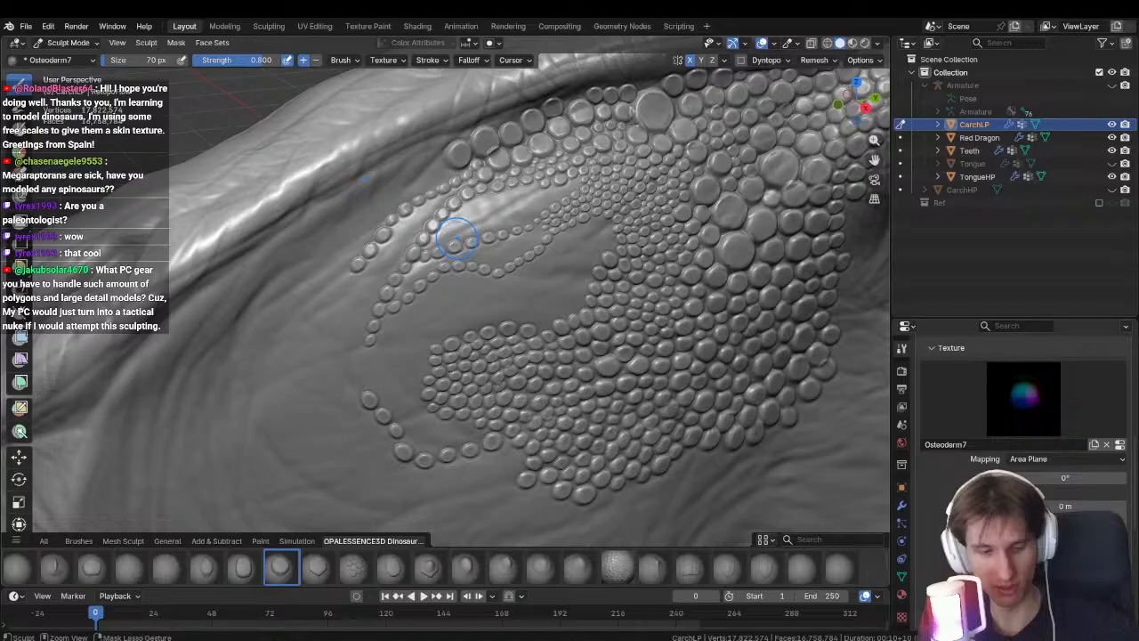
{"action": "key", "text": "ctrl+s"}
Add small scales along the underside of the upper patch, working forward from where it meets the narrow cluster.
{"action": "mouse_move", "coordinate": [424, 300]}
{"action": "middle_mouse_down", "text": "shift"}
{"action": "mouse_move", "coordinate": [382, 336]}
{"action": "mouse_move", "coordinate": [407, 310]}
{"action": "mouse_move", "coordinate": [410, 364]}
{"action": "mouse_move", "coordinate": [481, 222]}
{"action": "mouse_move", "coordinate": [570, 310]}
{"action": "mouse_move", "coordinate": [514, 333]}
{"action": "mouse_move", "coordinate": [494, 275]}
{"action": "middle_mouse_up", "text": "shift"}
{"action": "left_click_drag", "start_coordinate": [502, 266], "coordinate": [466, 281]}
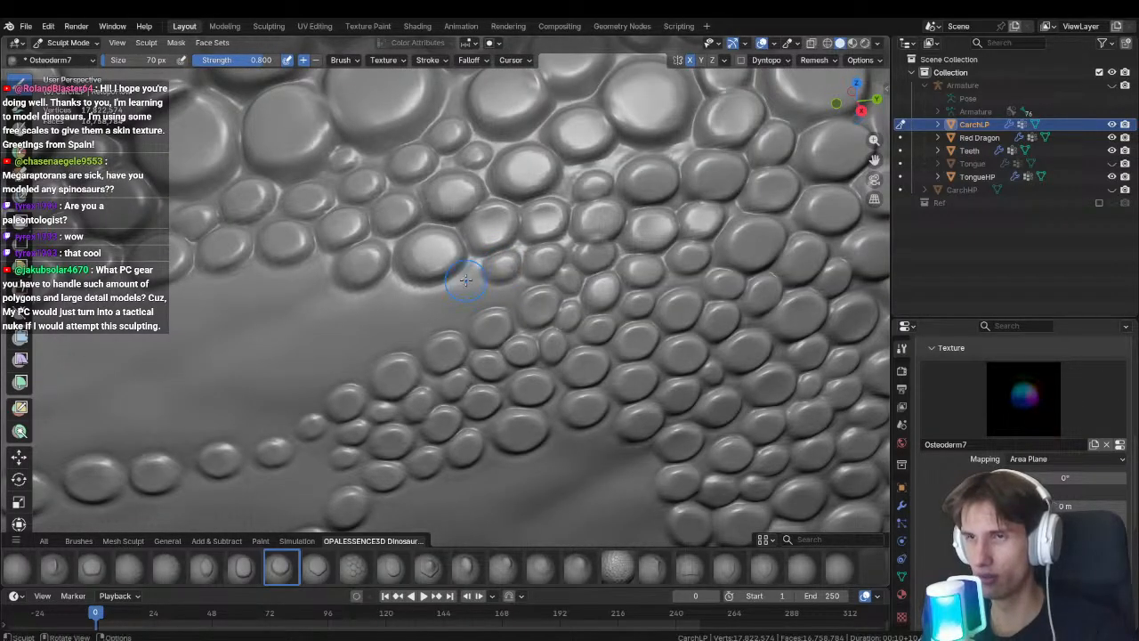
{"action": "middle_click_drag", "start_coordinate": [428, 305], "coordinate": [465, 296], "text": "shift"}
{"action": "left_click_drag", "start_coordinate": [480, 290], "coordinate": [404, 311]}
{"action": "middle_click_drag", "start_coordinate": [361, 276], "coordinate": [437, 270], "text": "shift"}
{"action": "left_click_drag", "start_coordinate": [437, 269], "coordinate": [432, 267]}
{"action": "middle_click_drag", "start_coordinate": [401, 286], "coordinate": [459, 272], "text": "shift"}
{"action": "scroll", "coordinate": [459, 271], "scroll_direction": "down", "scroll_amount": 1}
{"action": "left_click_drag", "start_coordinate": [460, 272], "coordinate": [376, 293]}
{"action": "middle_click_drag", "start_coordinate": [515, 275], "coordinate": [449, 275], "text": "shift"}
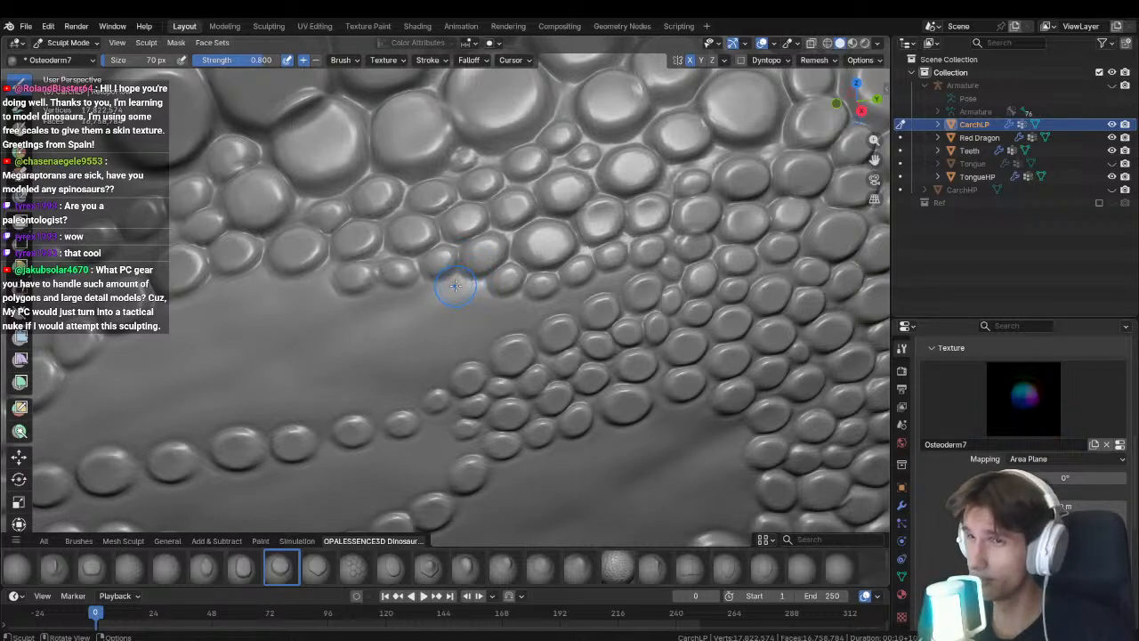
Continue the small-scale row forward along the upper patch's lower edge toward the curved front row.
{"action": "left_click_drag", "start_coordinate": [456, 285], "coordinate": [407, 291]}
{"action": "middle_click_drag", "start_coordinate": [405, 286], "coordinate": [460, 280], "text": "shift"}
{"action": "left_click_drag", "start_coordinate": [466, 293], "coordinate": [420, 302]}
{"action": "middle_click_drag", "start_coordinate": [420, 302], "coordinate": [459, 298], "text": "shift"}
{"action": "left_click_drag", "start_coordinate": [458, 298], "coordinate": [424, 313]}
{"action": "middle_click_drag", "start_coordinate": [424, 314], "coordinate": [505, 319], "text": "shift"}
{"action": "left_click_drag", "start_coordinate": [489, 283], "coordinate": [464, 307]}
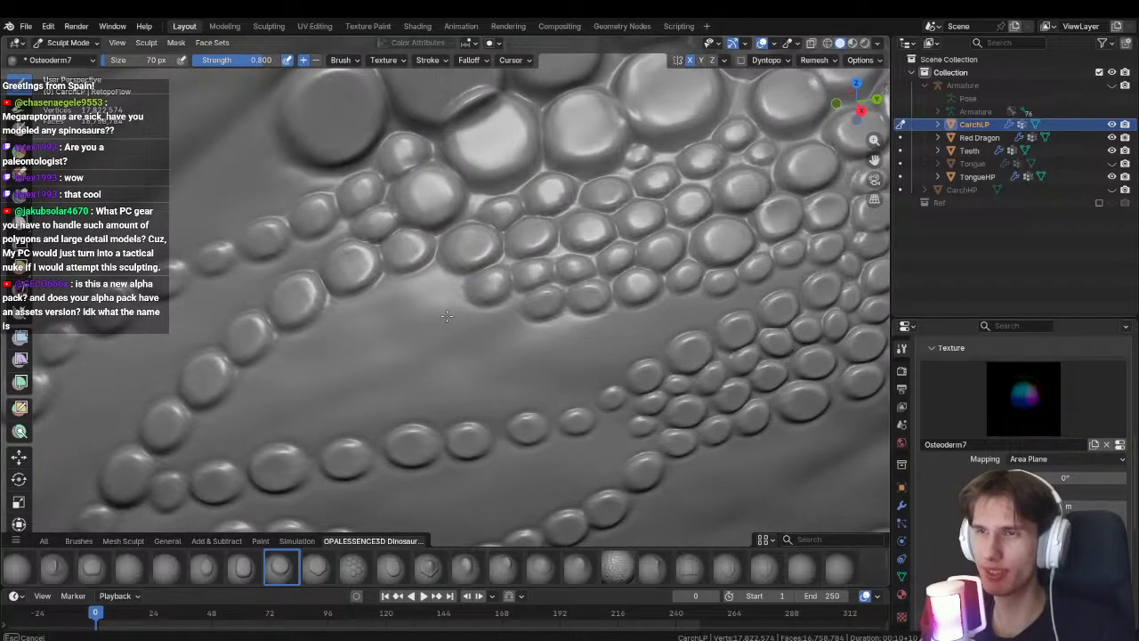
Carry the small-scale row onto the inner side of the curved front row.
{"action": "middle_click_drag", "start_coordinate": [436, 294], "coordinate": [451, 279], "text": "shift"}
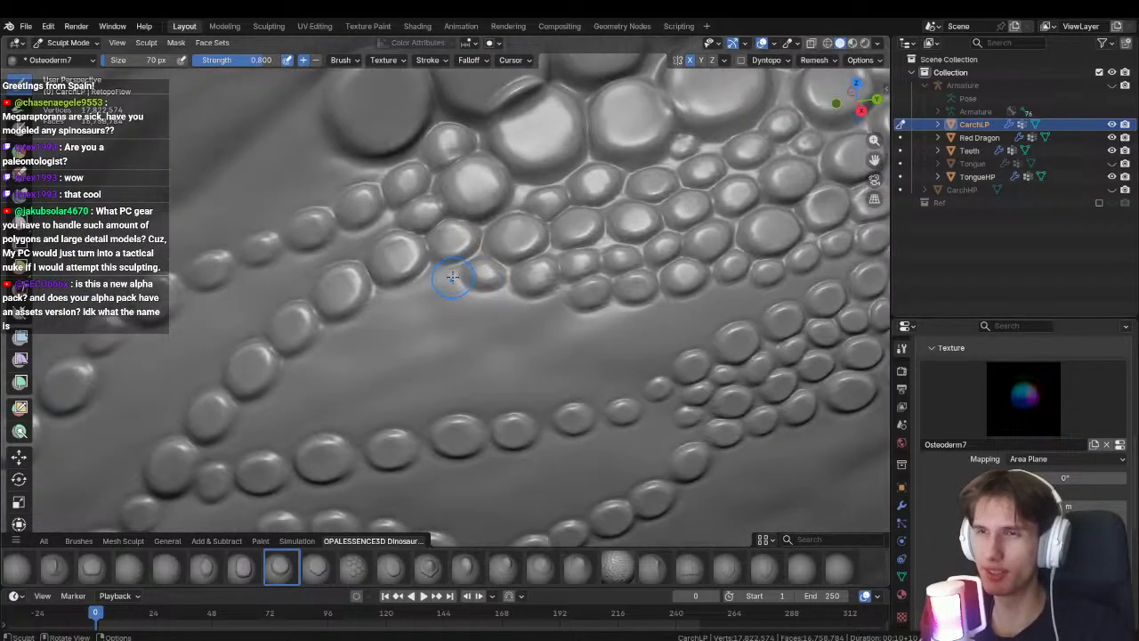
{"action": "left_click_drag", "start_coordinate": [431, 283], "coordinate": [405, 302]}
{"action": "middle_click_drag", "start_coordinate": [405, 303], "coordinate": [432, 285], "text": "shift"}
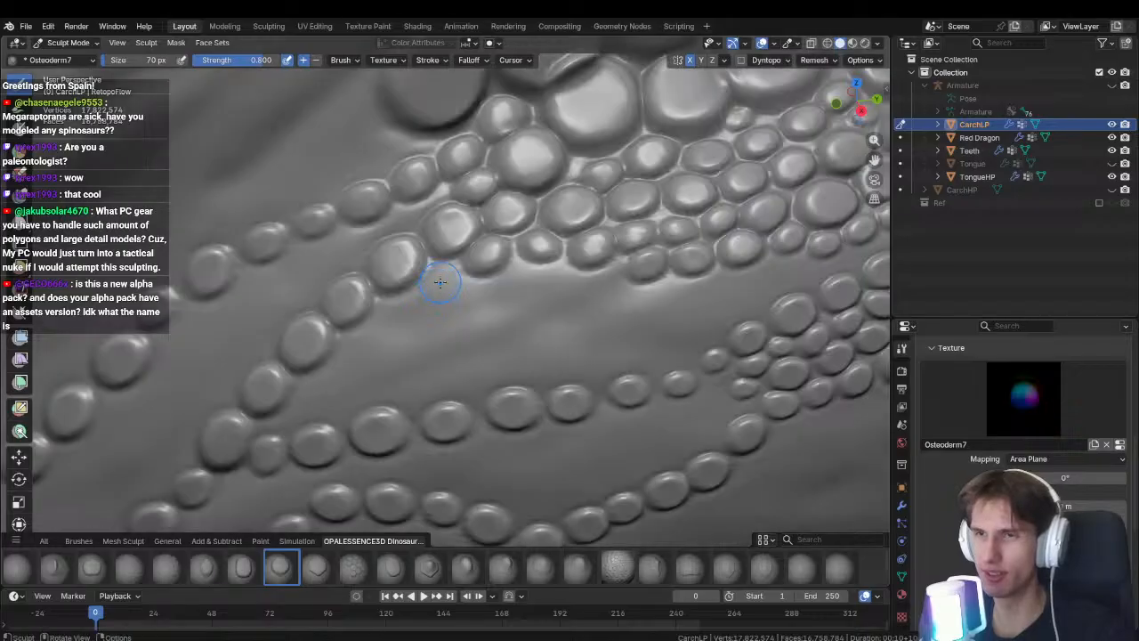
{"action": "left_click_drag", "start_coordinate": [393, 312], "coordinate": [361, 333]}
{"action": "middle_click_drag", "start_coordinate": [358, 331], "coordinate": [418, 308], "text": "shift"}
Fill the corner between the curved front row and the middle row with small scales, and save the file.
{"action": "left_click_drag", "start_coordinate": [419, 313], "coordinate": [317, 426]}
{"action": "left_click_drag", "start_coordinate": [363, 382], "coordinate": [337, 415]}
{"action": "left_click_drag", "start_coordinate": [408, 384], "coordinate": [391, 411]}
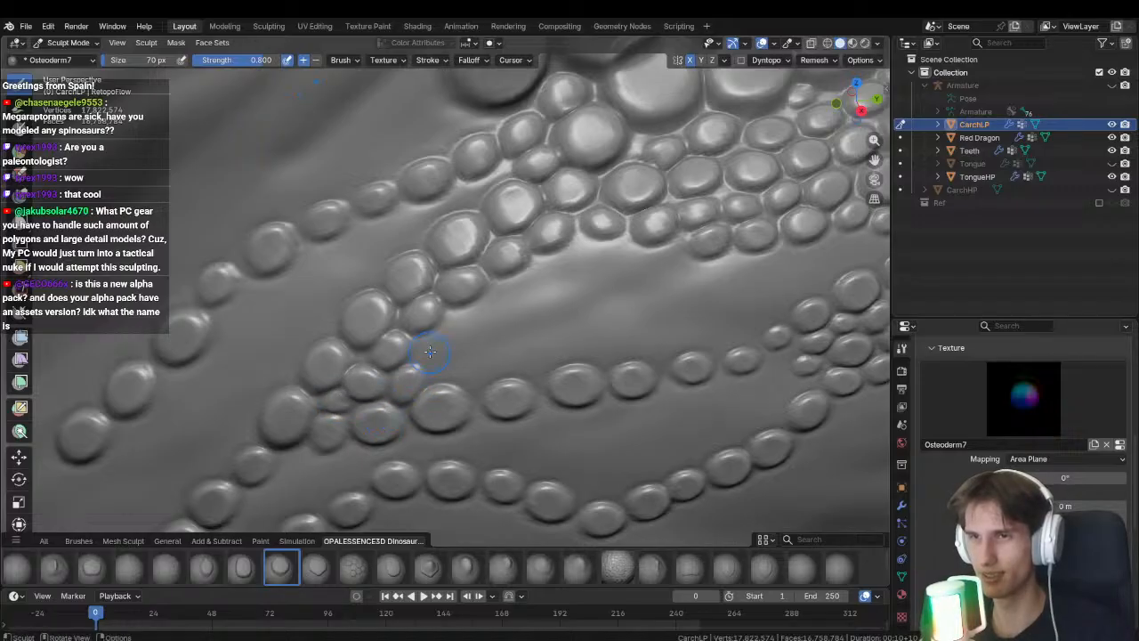
{"action": "left_click_drag", "start_coordinate": [432, 343], "coordinate": [390, 374]}
{"action": "mouse_move", "coordinate": [470, 315]}
{"action": "left_mouse_down"}
{"action": "mouse_move", "coordinate": [527, 322]}
{"action": "mouse_move", "coordinate": [555, 239]}
{"action": "mouse_move", "coordinate": [462, 306]}
{"action": "left_mouse_up"}
{"action": "middle_click_drag", "start_coordinate": [462, 306], "coordinate": [472, 357]}
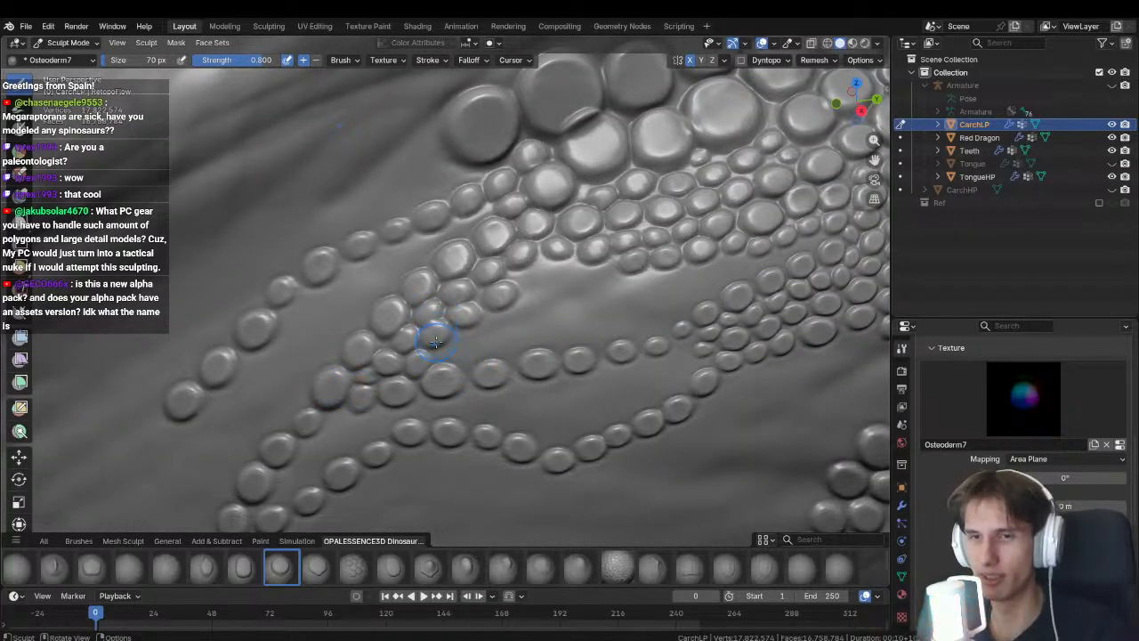
{"action": "middle_click_drag", "start_coordinate": [432, 366], "coordinate": [429, 389], "text": "ctrl"}
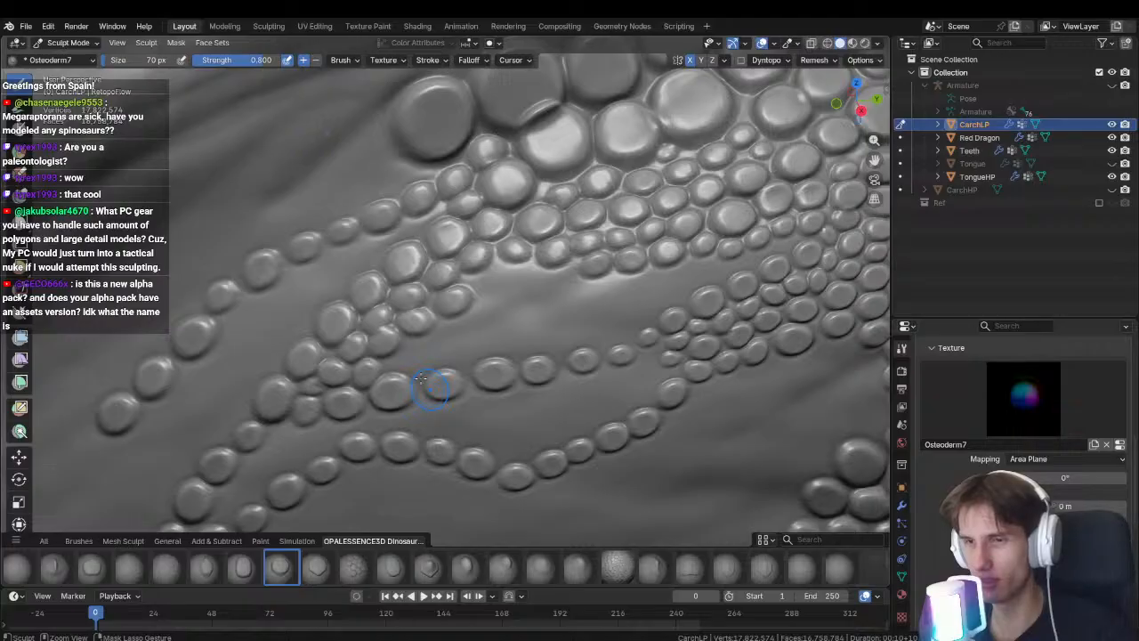
{"action": "key", "text": "ctrl+s"}
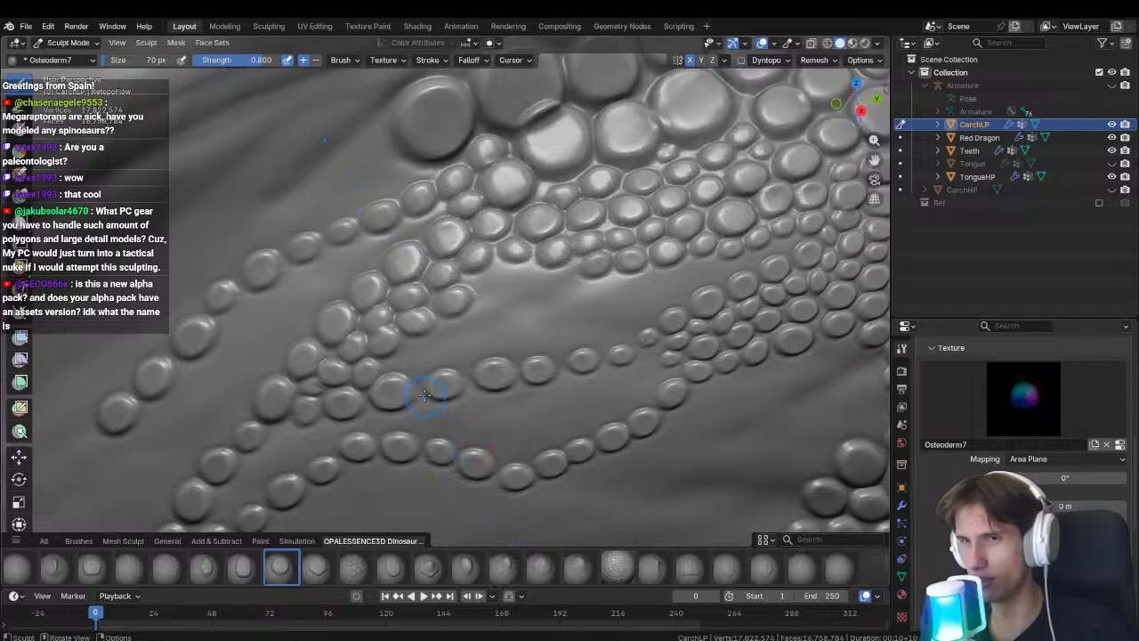
Try the brush texture with a Size X of 1.63 on a test stroke beneath the lower row, and undo the stroke.
{"action": "middle_click_drag", "start_coordinate": [424, 395], "coordinate": [445, 387]}
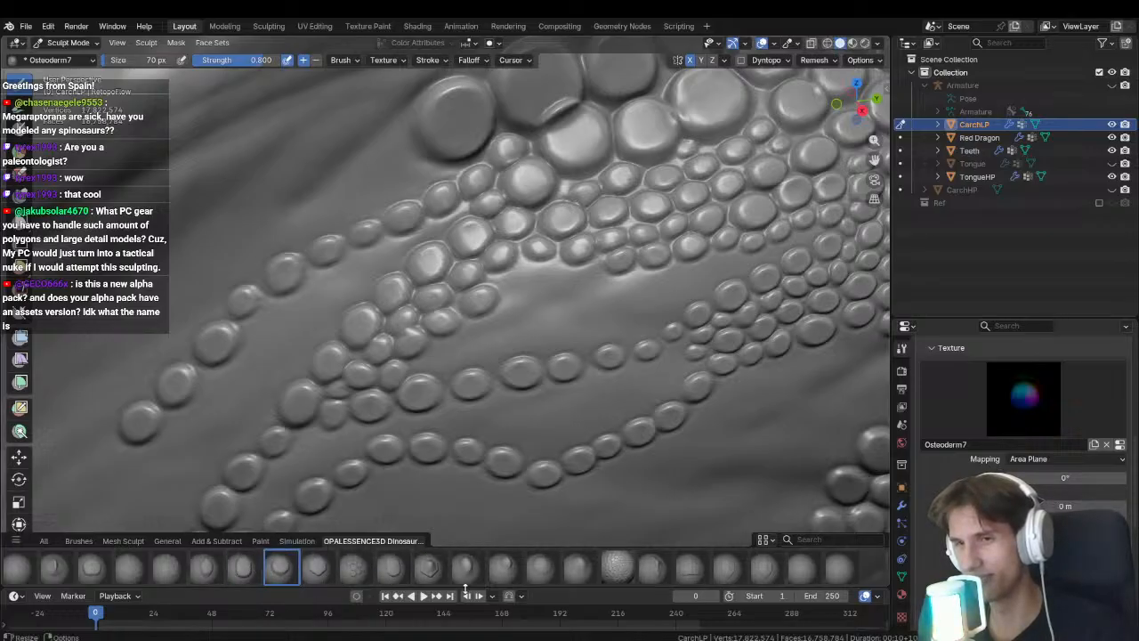
{"action": "scroll", "coordinate": [535, 498], "scroll_direction": "down", "scroll_amount": 3}
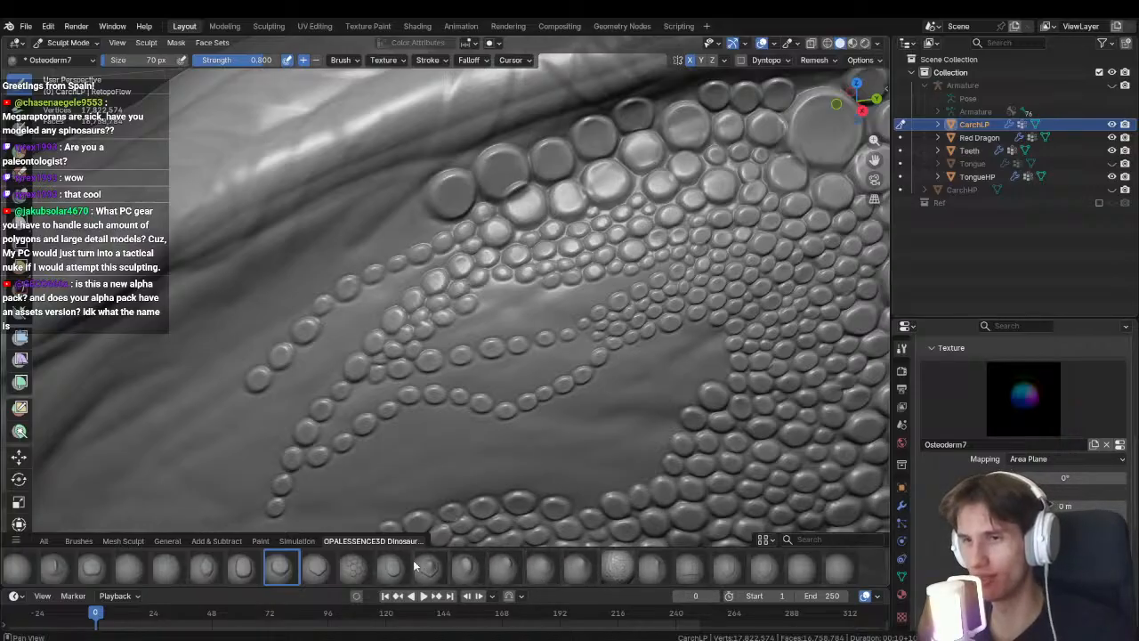
{"action": "middle_click_drag", "start_coordinate": [490, 412], "coordinate": [440, 416]}
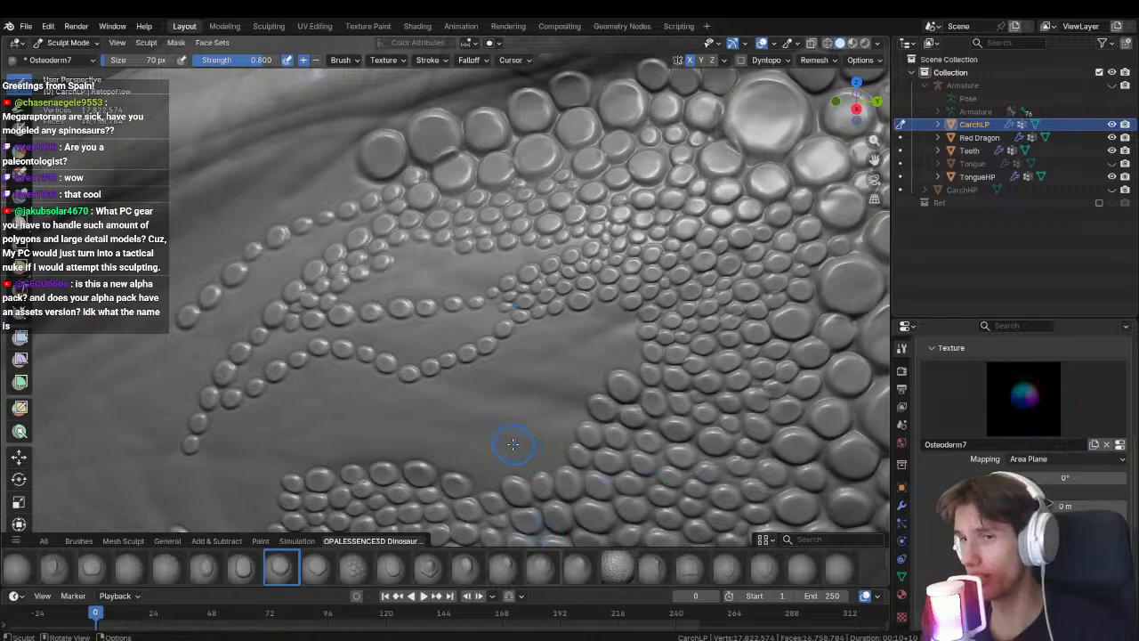
{"action": "scroll", "coordinate": [1034, 460], "scroll_direction": "down", "scroll_amount": 4}
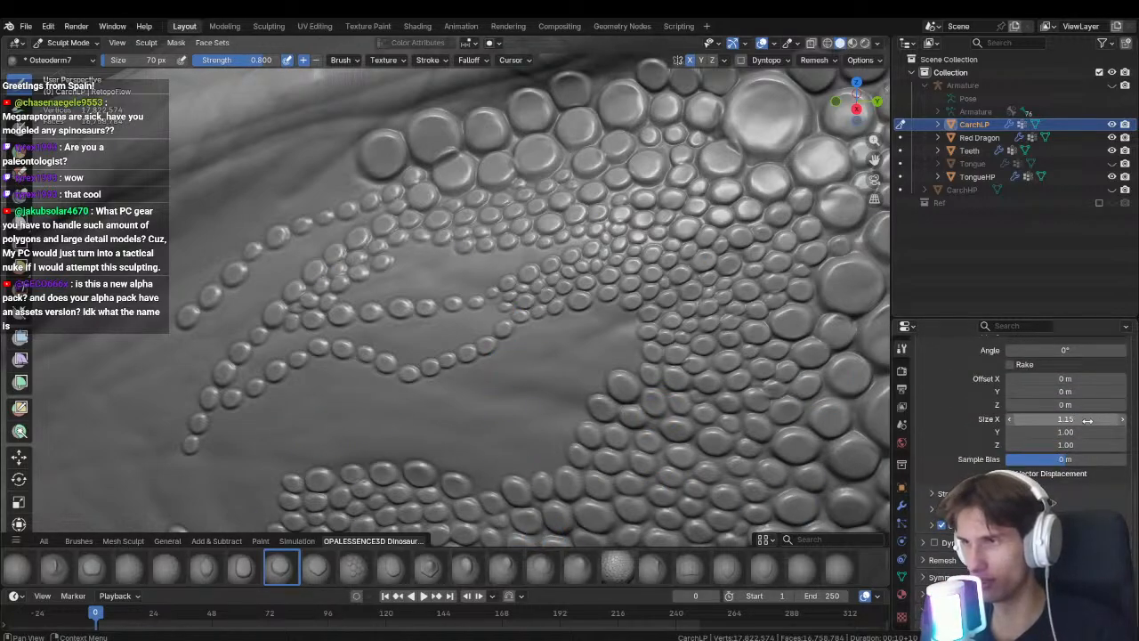
{"action": "scroll", "coordinate": [912, 353], "scroll_direction": "up", "scroll_amount": 2}
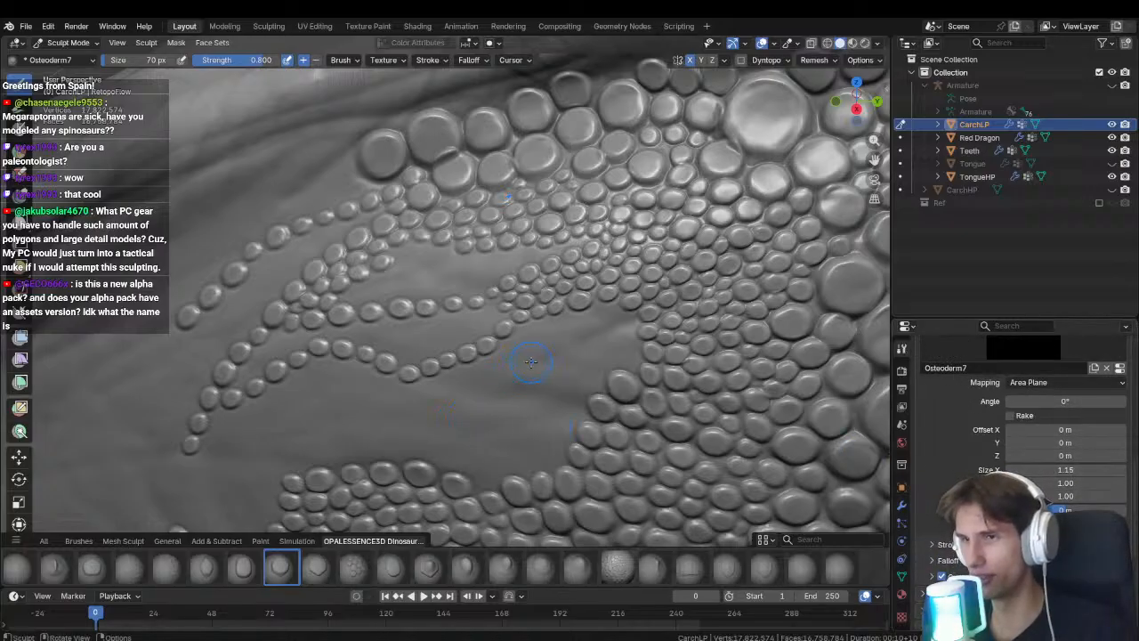
{"action": "middle_click_drag", "start_coordinate": [531, 362], "coordinate": [534, 366], "text": "shift"}
{"action": "left_click_drag", "start_coordinate": [1082, 469], "coordinate": [1100, 465]}
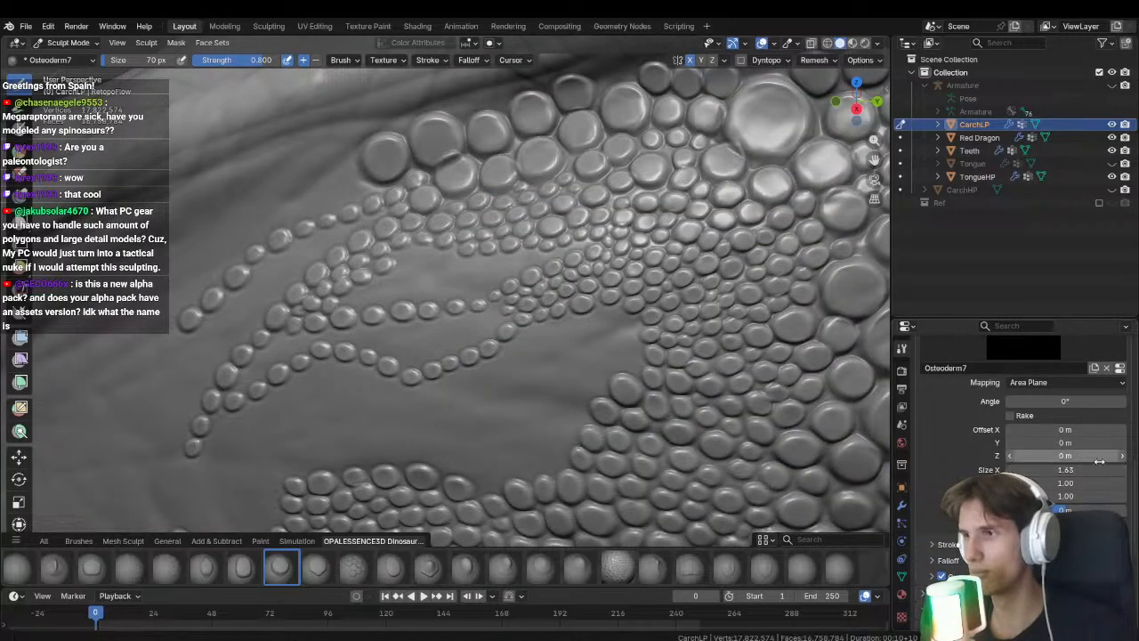
{"action": "left_click_drag", "start_coordinate": [425, 385], "coordinate": [438, 434]}
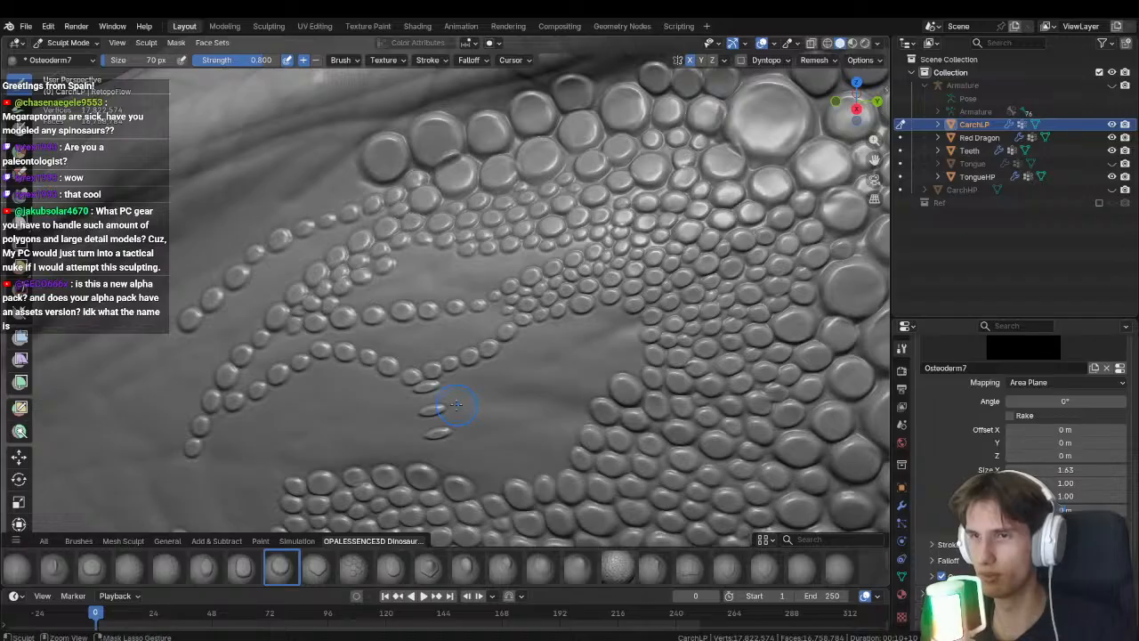
{"action": "key", "text": "ctrl+z"}
Test texture sizes of X 2.74 and Y and Z 1.68 with strokes in the bare area, and undo them.
{"action": "left_click_drag", "start_coordinate": [1079, 471], "coordinate": [1104, 482]}
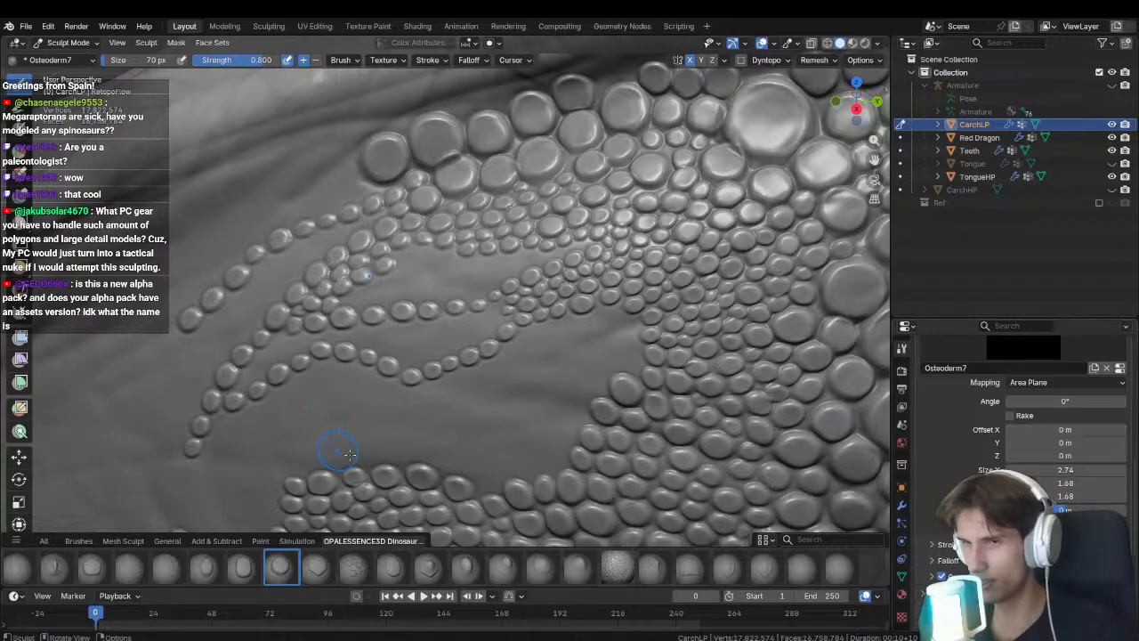
{"action": "left_click_drag", "start_coordinate": [432, 424], "coordinate": [441, 467]}
{"action": "mouse_move", "coordinate": [460, 408]}
{"action": "left_mouse_down"}
{"action": "mouse_move", "coordinate": [473, 471]}
{"action": "mouse_move", "coordinate": [503, 458]}
{"action": "left_mouse_up"}
{"action": "key", "text": "ctrl+z"}
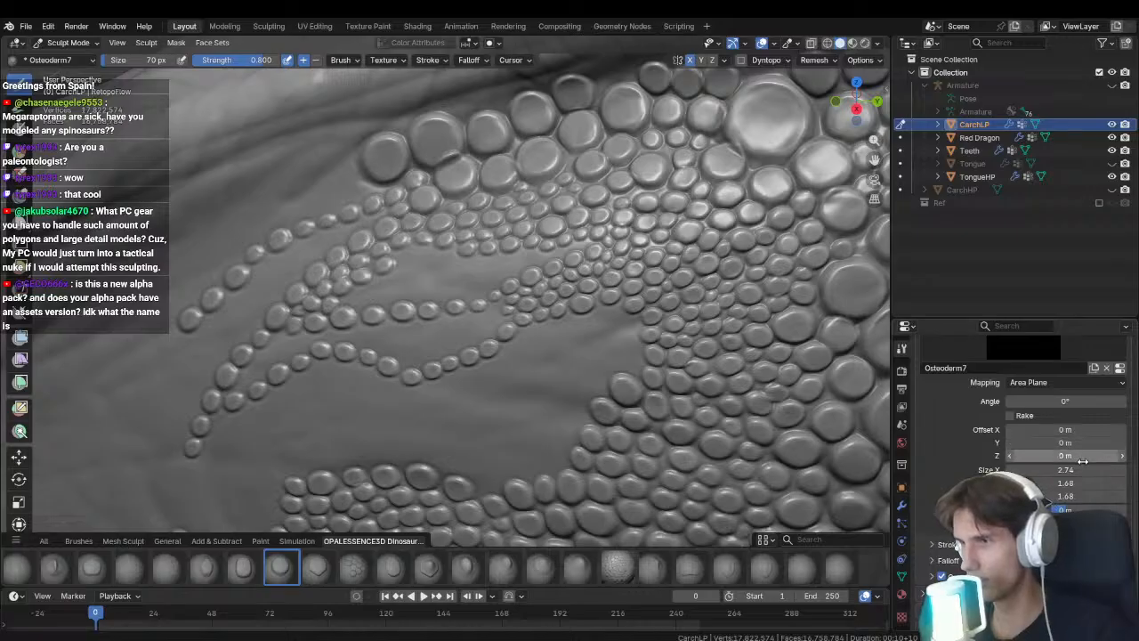
{"action": "left_click_drag", "start_coordinate": [1081, 470], "coordinate": [1066, 471]}
{"action": "key", "text": "ctrl+z"}
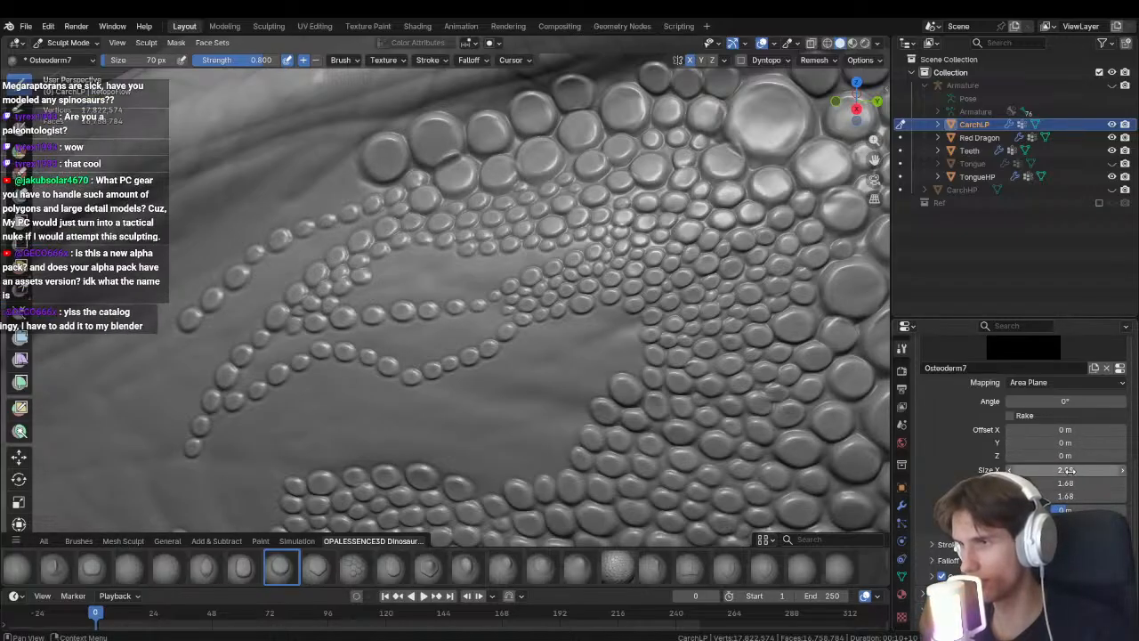
Reset the brush texture's X, Y and Z sizes to 1.
{"action": "left_click", "coordinate": [1064, 470]}
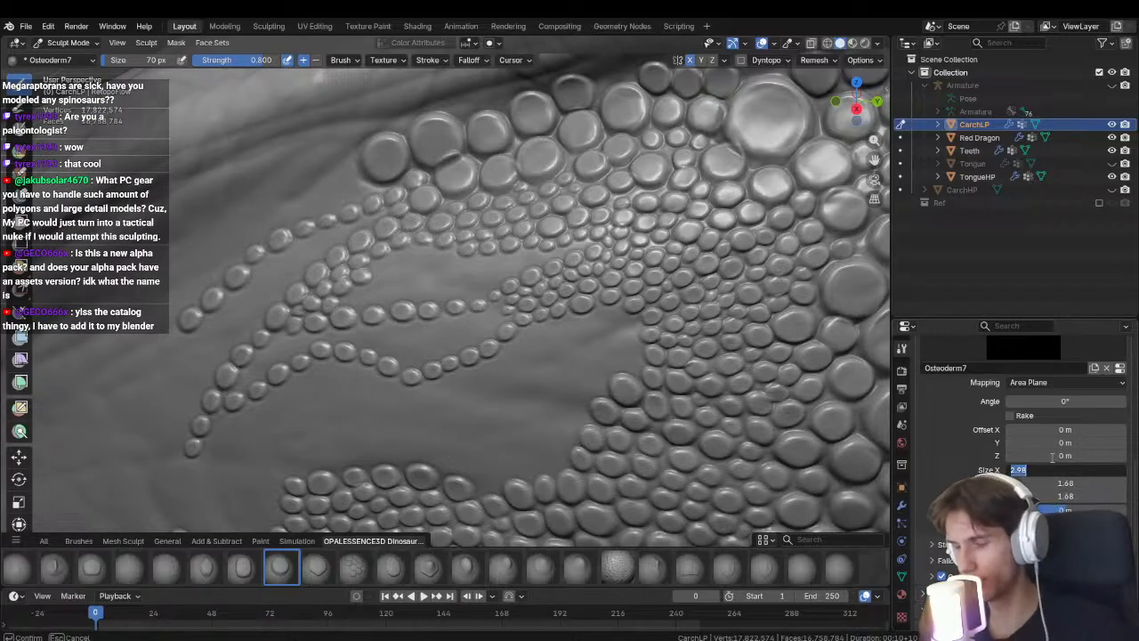
{"action": "left_click", "coordinate": [1065, 483]}
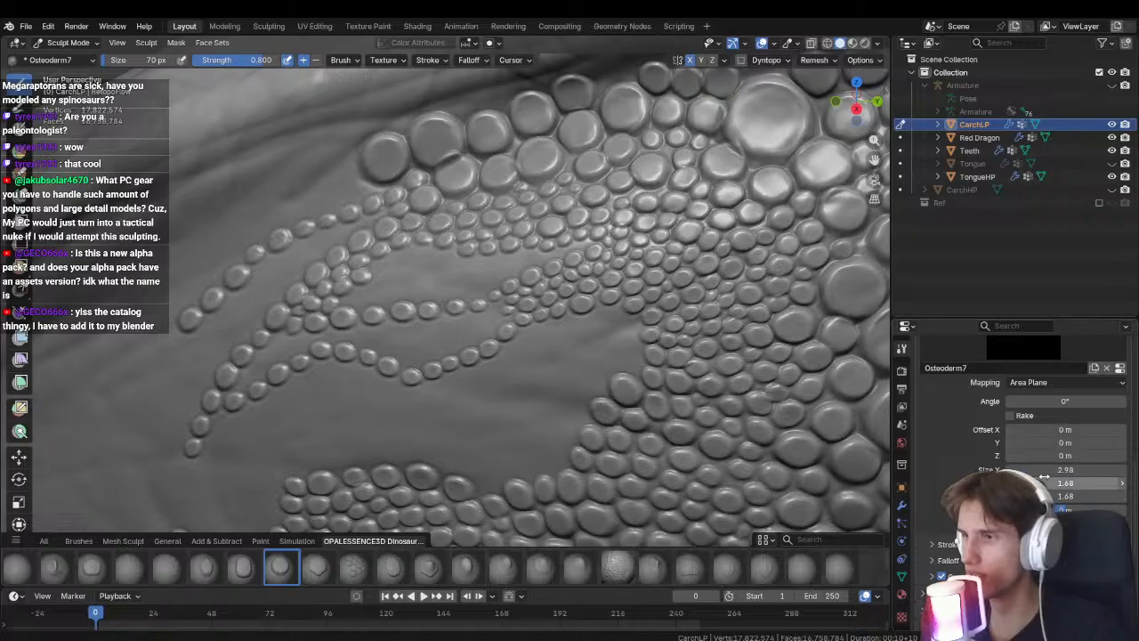
{"action": "left_click_drag", "start_coordinate": [1065, 470], "coordinate": [1066, 496]}
{"action": "type", "text": "1"}
{"action": "key", "text": "Return"}
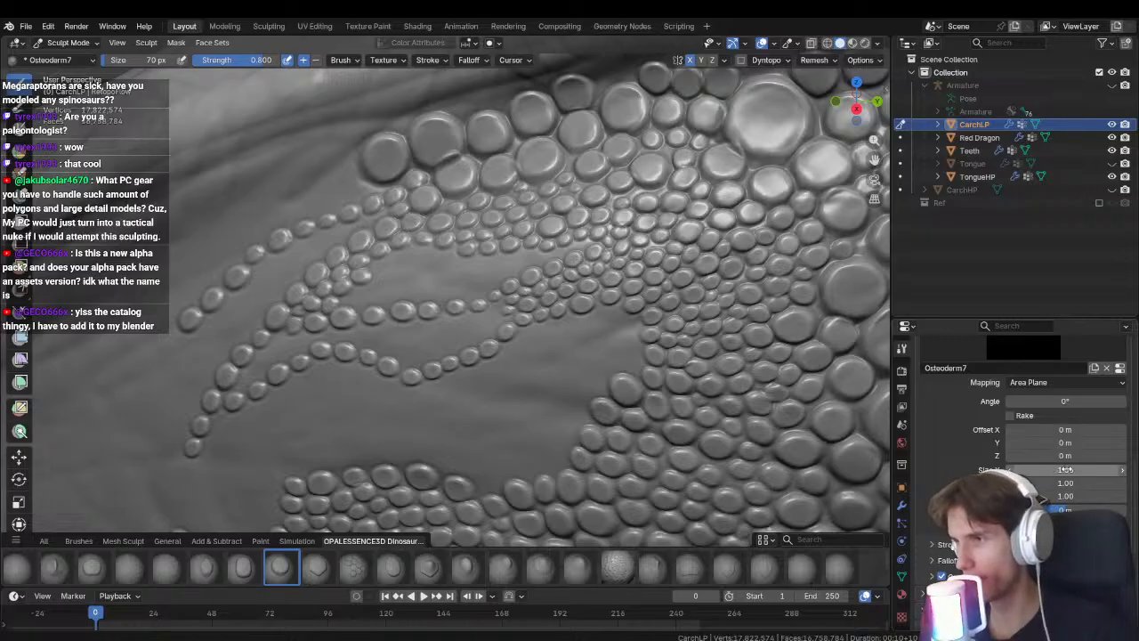
Try texture sizes of X 0.46 and Y and Z 0.37 on one test scale in the bare area, and undo it.
{"action": "left_click_drag", "start_coordinate": [1065, 470], "coordinate": [1091, 470]}
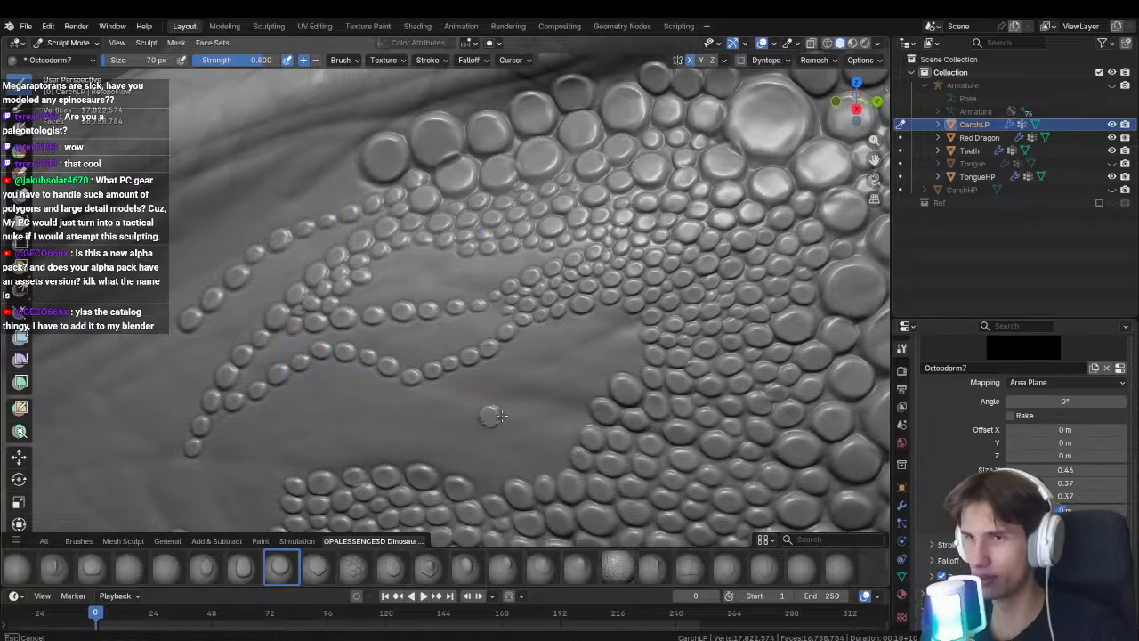
{"action": "left_click", "coordinate": [485, 417]}
{"action": "key", "text": "ctrl+z"}
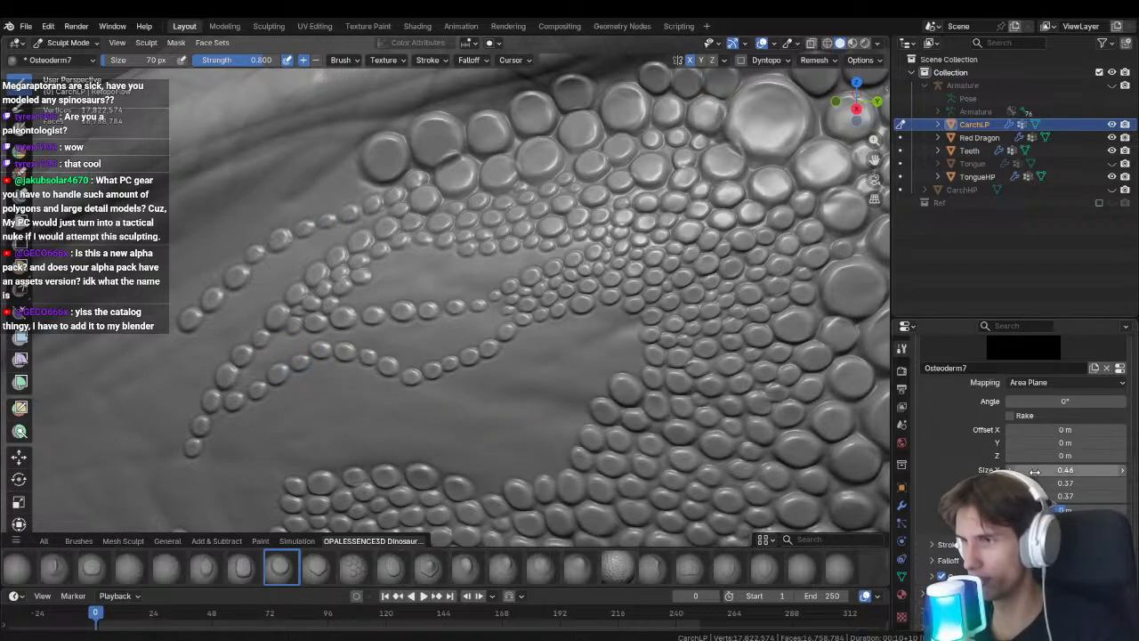
Try texture sizes of X 0.81 and Y and Z 0.66 with a test stroke, and undo the stroke.
{"action": "left_click_drag", "start_coordinate": [1035, 470], "coordinate": [1049, 470]}
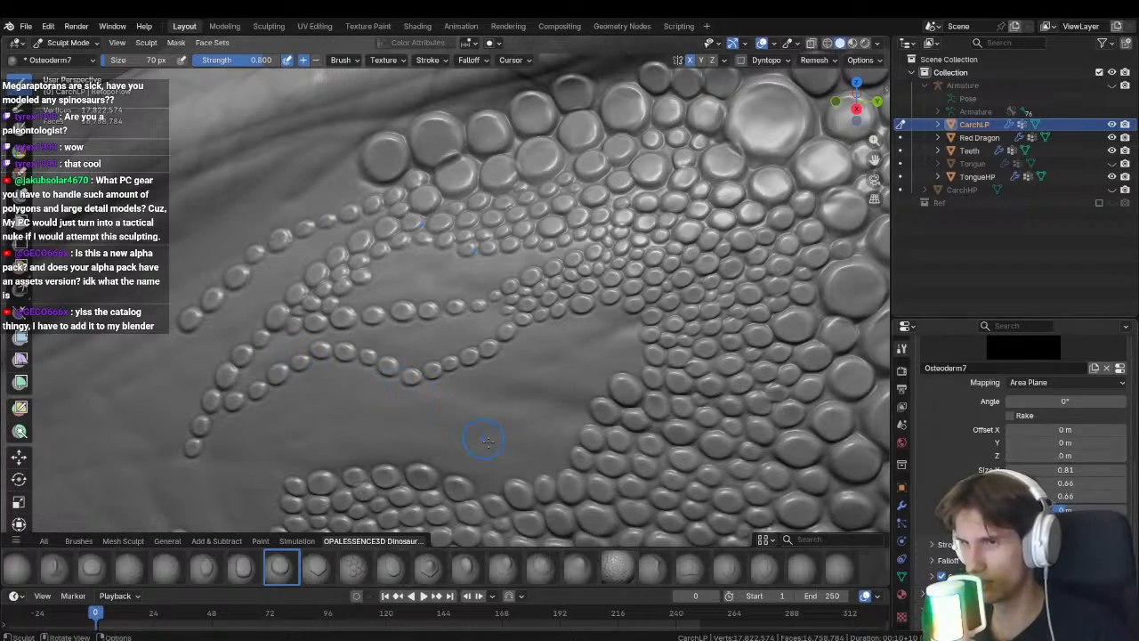
{"action": "mouse_move", "coordinate": [508, 420]}
{"action": "left_mouse_down"}
{"action": "mouse_move", "coordinate": [539, 418]}
{"action": "mouse_move", "coordinate": [532, 396]}
{"action": "left_mouse_up"}
{"action": "middle_click_drag", "start_coordinate": [484, 310], "coordinate": [491, 292], "text": "shift"}
{"action": "key", "text": "ctrl+z"}
Return all three brush texture size values to 1.00 after the scaling tests.
{"action": "left_click_drag", "start_coordinate": [1037, 469], "coordinate": [1039, 470]}
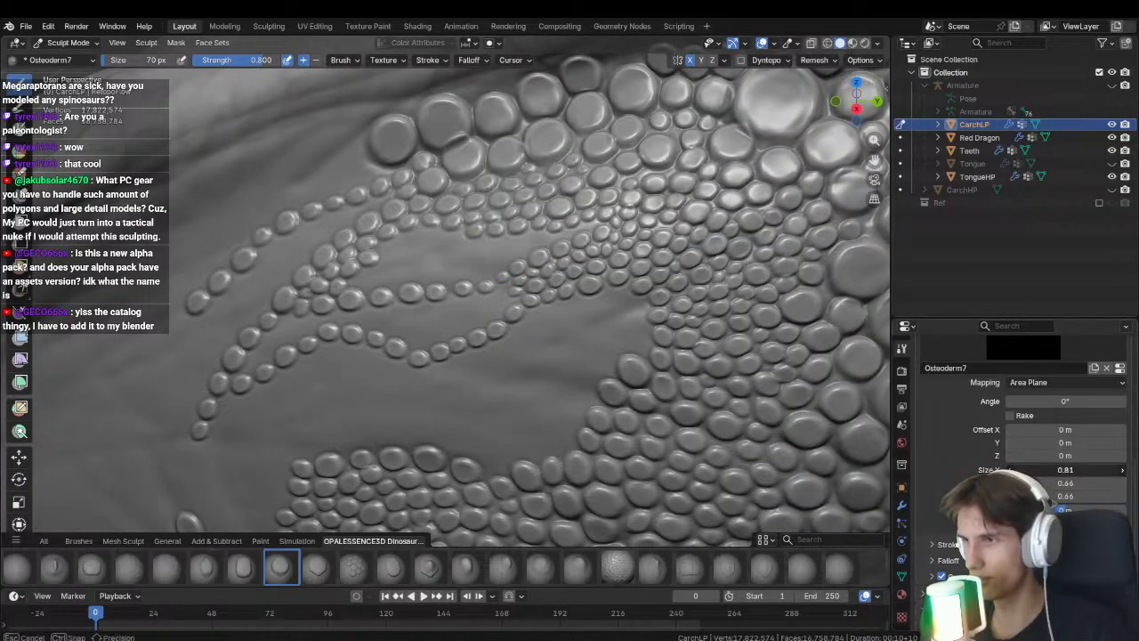
{"action": "type", "text": "1"}
{"action": "key", "text": "Return"}
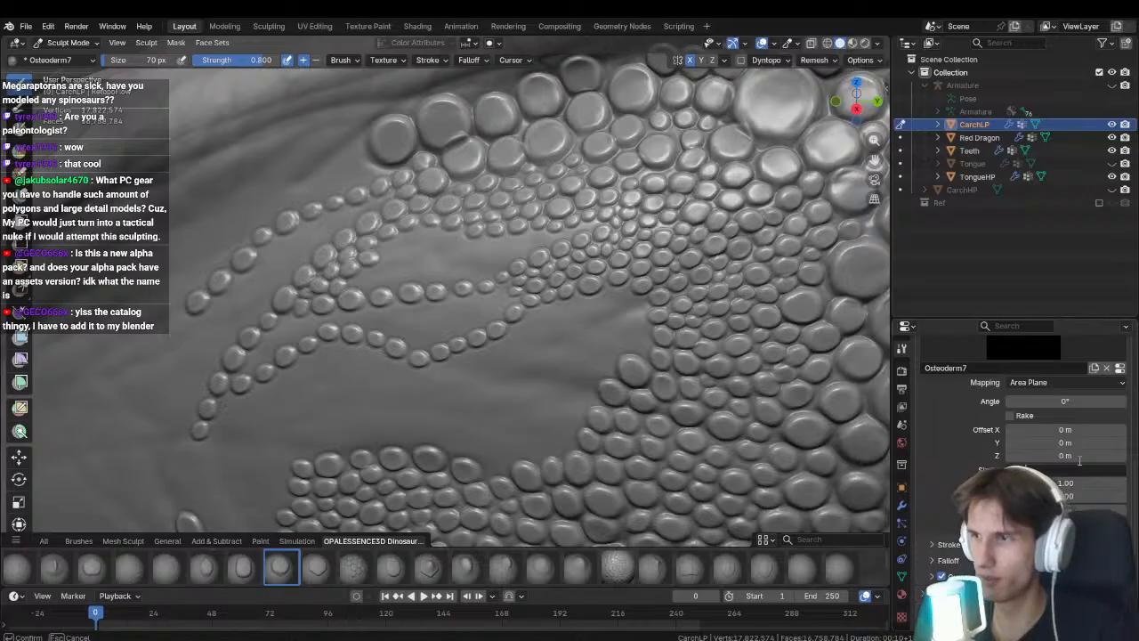
Set the brush texture's X size to 1.23 and add Osteoderm7 scales closing the gap where the two lower fold rows meet.
{"action": "mouse_move", "coordinate": [349, 385]}
{"action": "middle_mouse_down", "text": "shift"}
{"action": "mouse_move", "coordinate": [429, 359]}
{"action": "mouse_move", "coordinate": [427, 325]}
{"action": "mouse_move", "coordinate": [431, 361]}
{"action": "mouse_move", "coordinate": [454, 330]}
{"action": "middle_mouse_up", "text": "shift"}
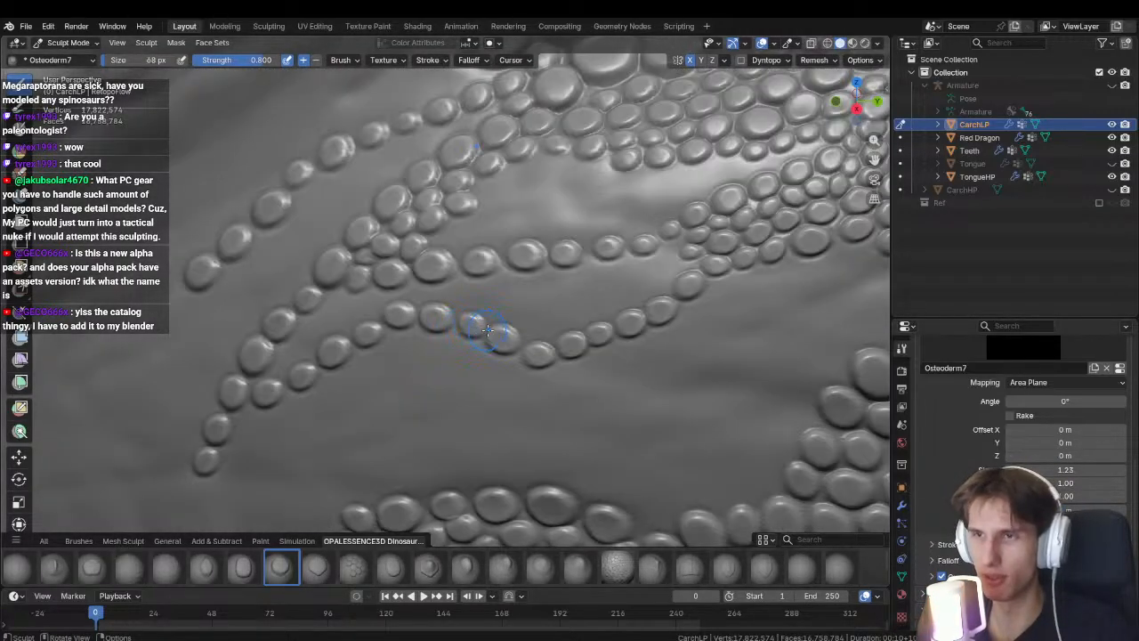
{"action": "mouse_move", "coordinate": [623, 299]}
{"action": "middle_mouse_down", "text": "shift"}
{"action": "mouse_move", "coordinate": [445, 361]}
{"action": "mouse_move", "coordinate": [501, 370]}
{"action": "mouse_move", "coordinate": [482, 308]}
{"action": "middle_mouse_up", "text": "shift"}
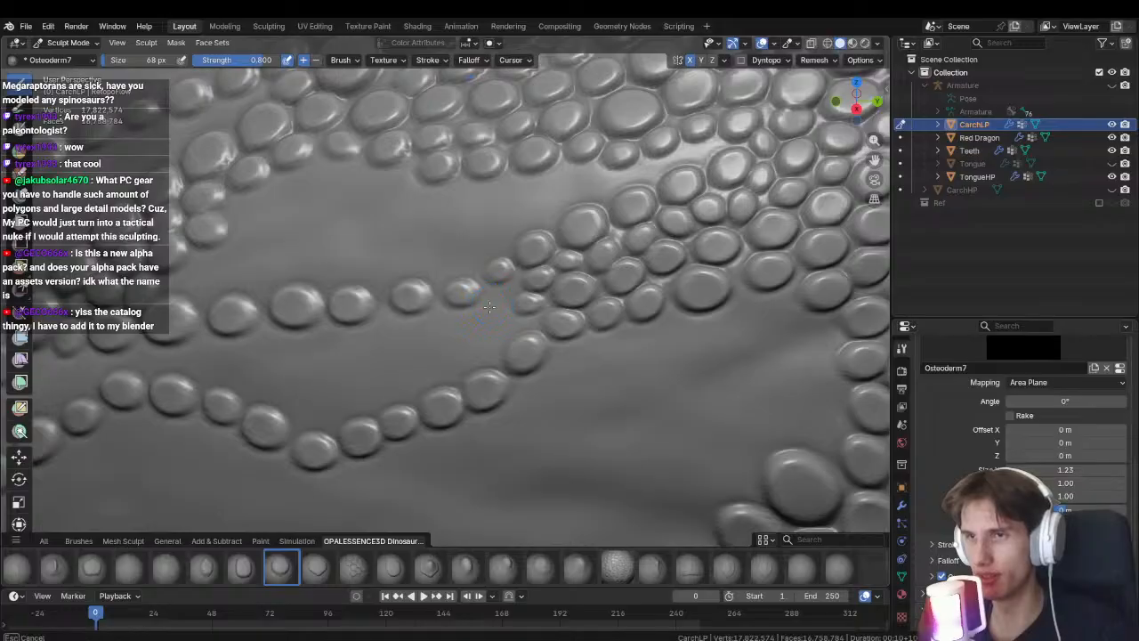
{"action": "mouse_move", "coordinate": [489, 307]}
{"action": "left_mouse_down"}
{"action": "mouse_move", "coordinate": [501, 313]}
{"action": "mouse_move", "coordinate": [463, 352]}
{"action": "left_mouse_up"}
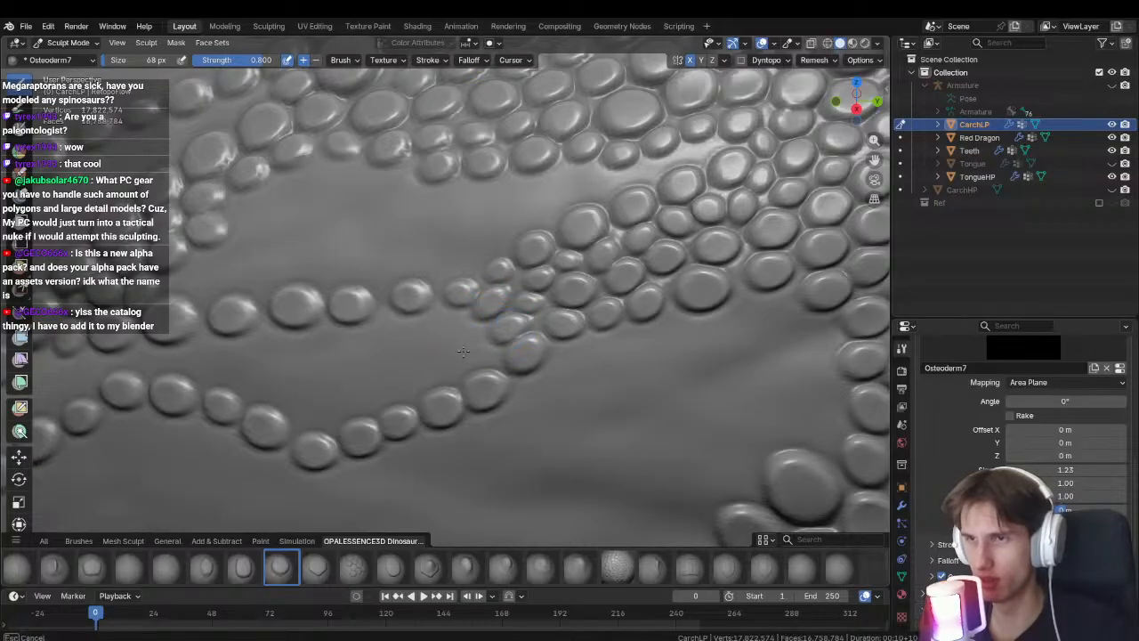
Set the brush texture's X size to 1.15 and fill the front end of the upper bare fold with small scales.
{"action": "scroll", "coordinate": [472, 352], "scroll_direction": "down", "scroll_amount": 6}
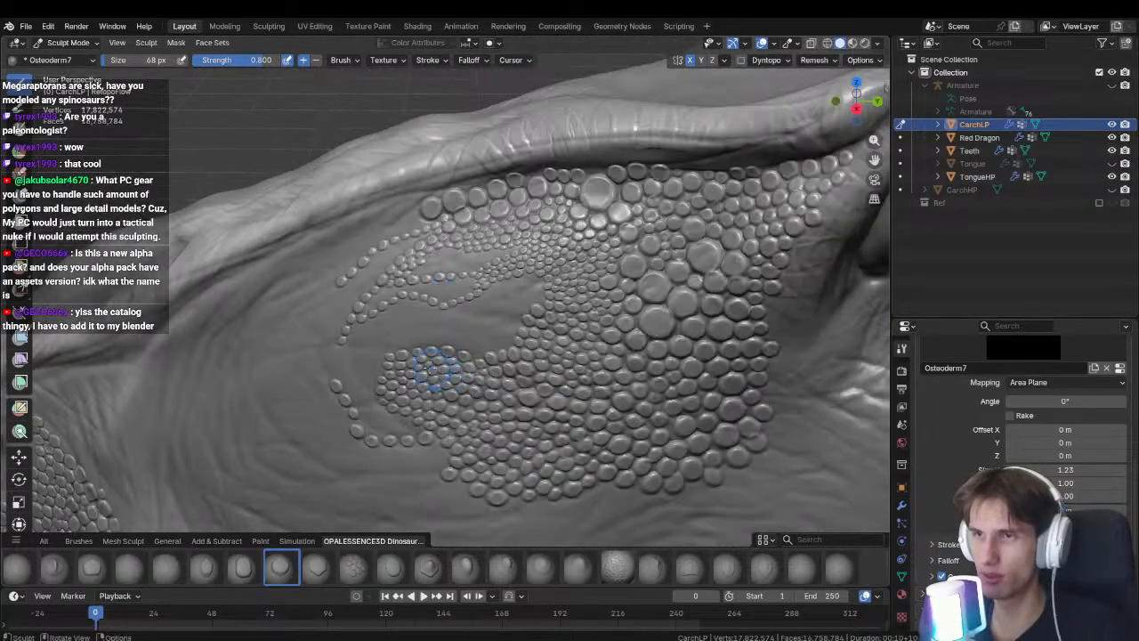
{"action": "middle_click_drag", "start_coordinate": [432, 367], "coordinate": [490, 410]}
{"action": "scroll", "coordinate": [490, 410], "scroll_direction": "up", "scroll_amount": 5}
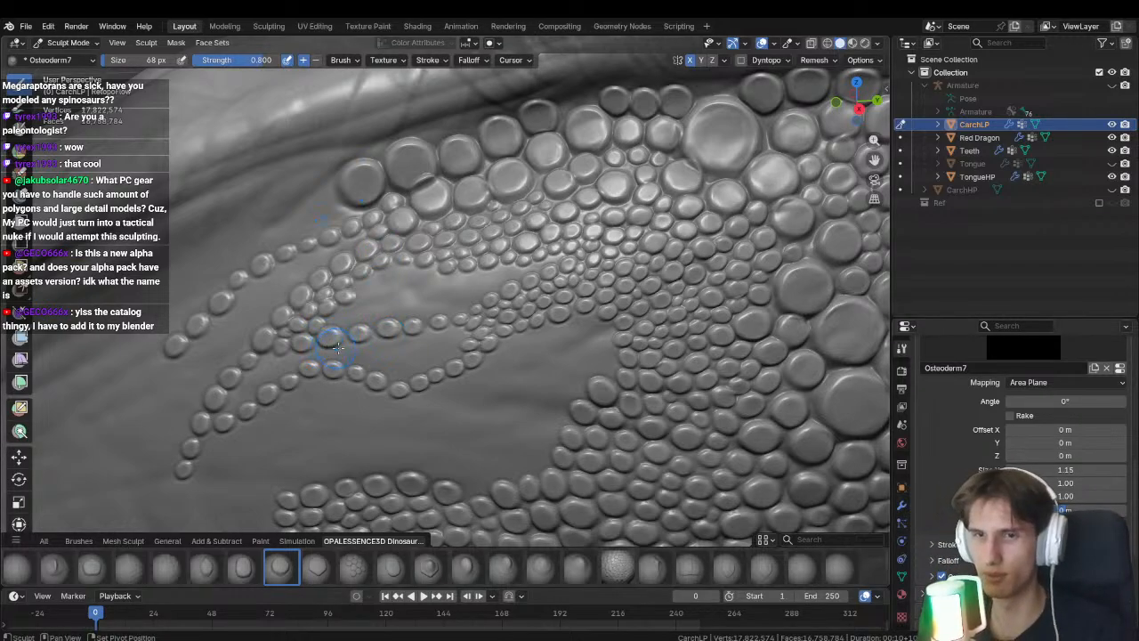
{"action": "middle_click_drag", "start_coordinate": [336, 347], "coordinate": [449, 341]}
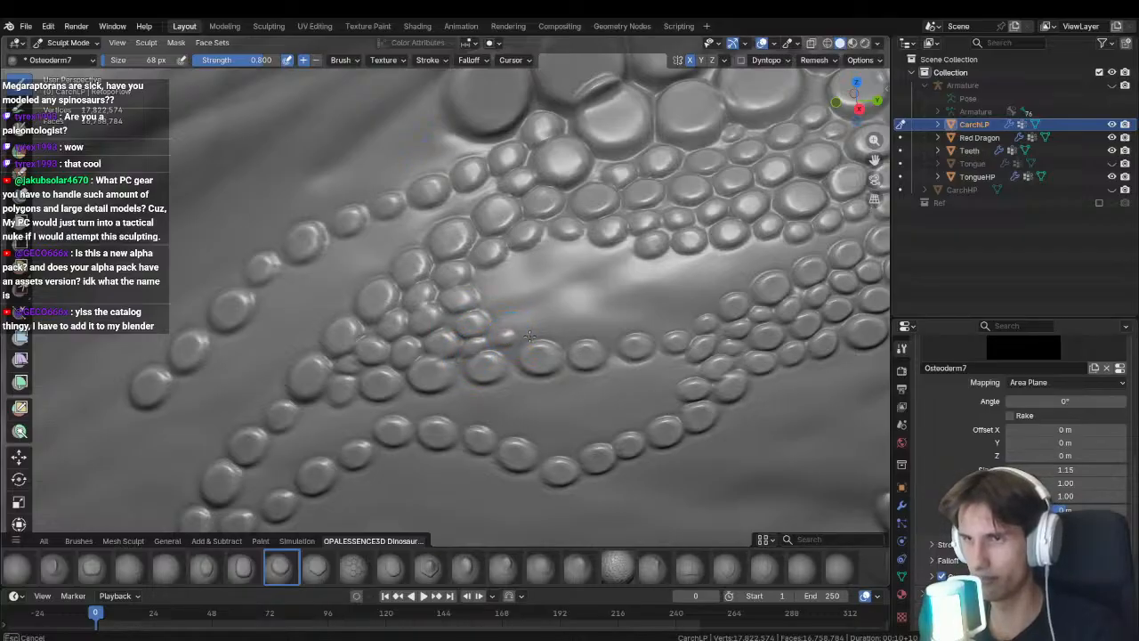
{"action": "mouse_move", "coordinate": [530, 335]}
{"action": "middle_mouse_down"}
{"action": "mouse_move", "coordinate": [463, 300]}
{"action": "mouse_move", "coordinate": [445, 320]}
{"action": "mouse_move", "coordinate": [540, 286]}
{"action": "middle_mouse_up"}
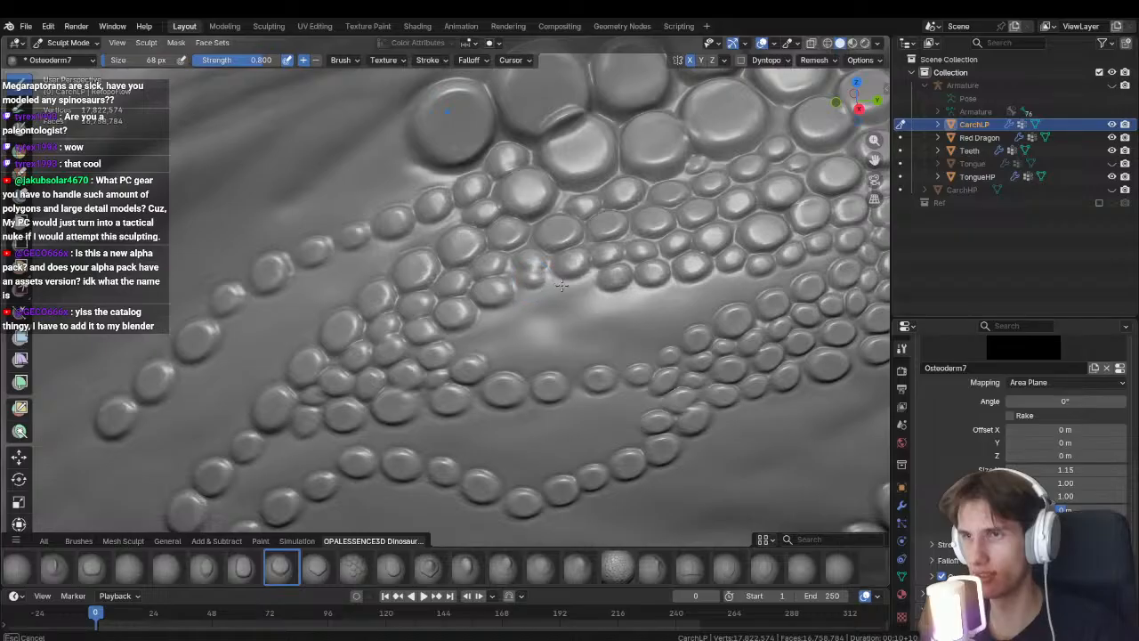
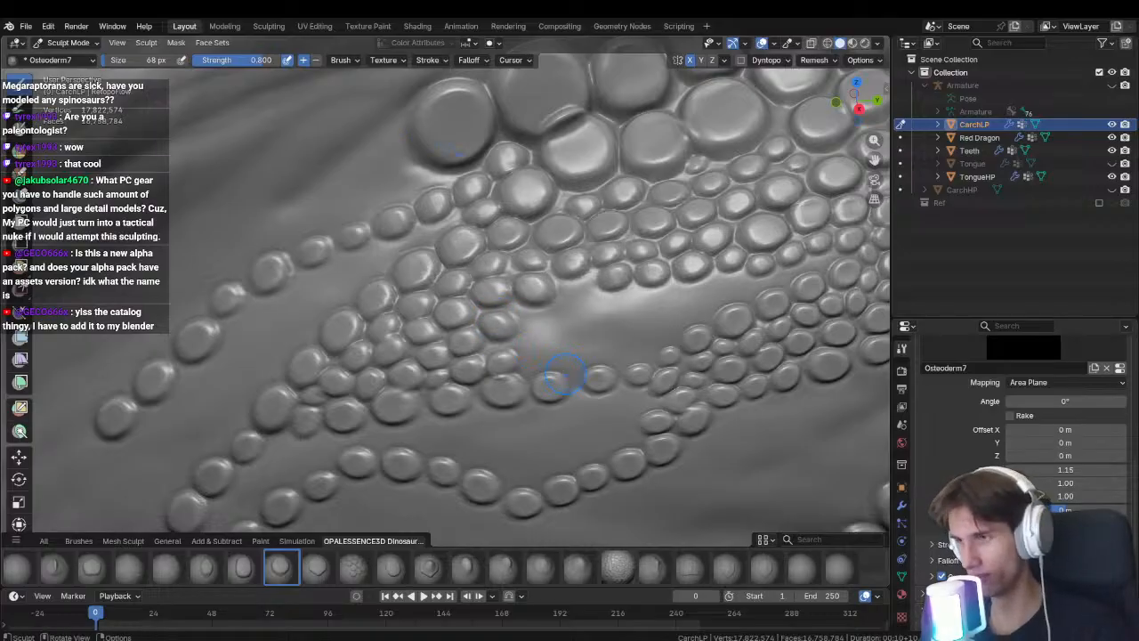
{"action": "middle_click_drag", "start_coordinate": [548, 381], "coordinate": [504, 348], "text": "ctrl"}
{"action": "left_click_drag", "start_coordinate": [503, 348], "coordinate": [493, 345]}
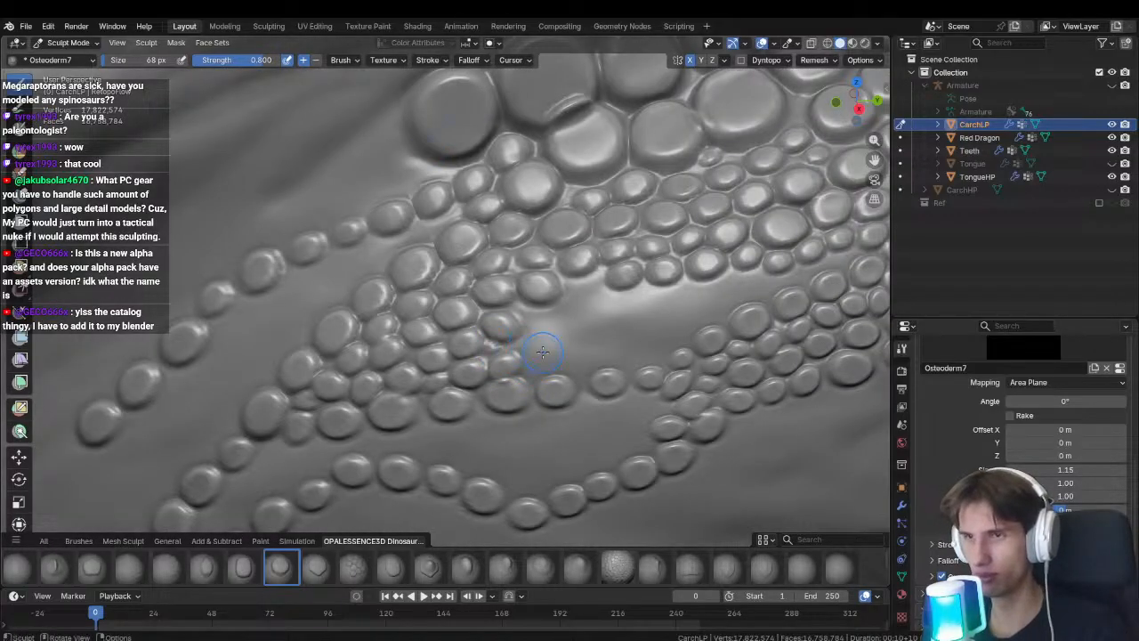
{"action": "middle_click_drag", "start_coordinate": [542, 352], "coordinate": [478, 376]}
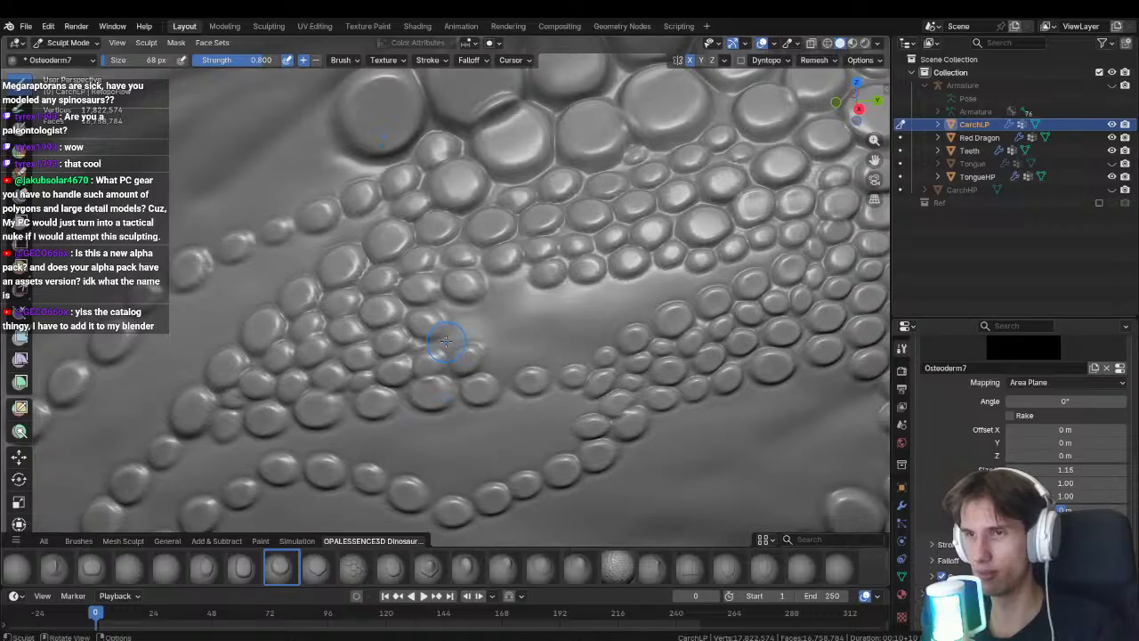
Extend the small scale fill backward through the middle of the upper fold, adding scales along its lower edge.
{"action": "left_click_drag", "start_coordinate": [447, 342], "coordinate": [463, 337]}
{"action": "left_click_drag", "start_coordinate": [459, 314], "coordinate": [477, 305]}
{"action": "mouse_move", "coordinate": [502, 293]}
{"action": "left_mouse_down"}
{"action": "mouse_move", "coordinate": [506, 320]}
{"action": "mouse_move", "coordinate": [537, 343]}
{"action": "left_mouse_up"}
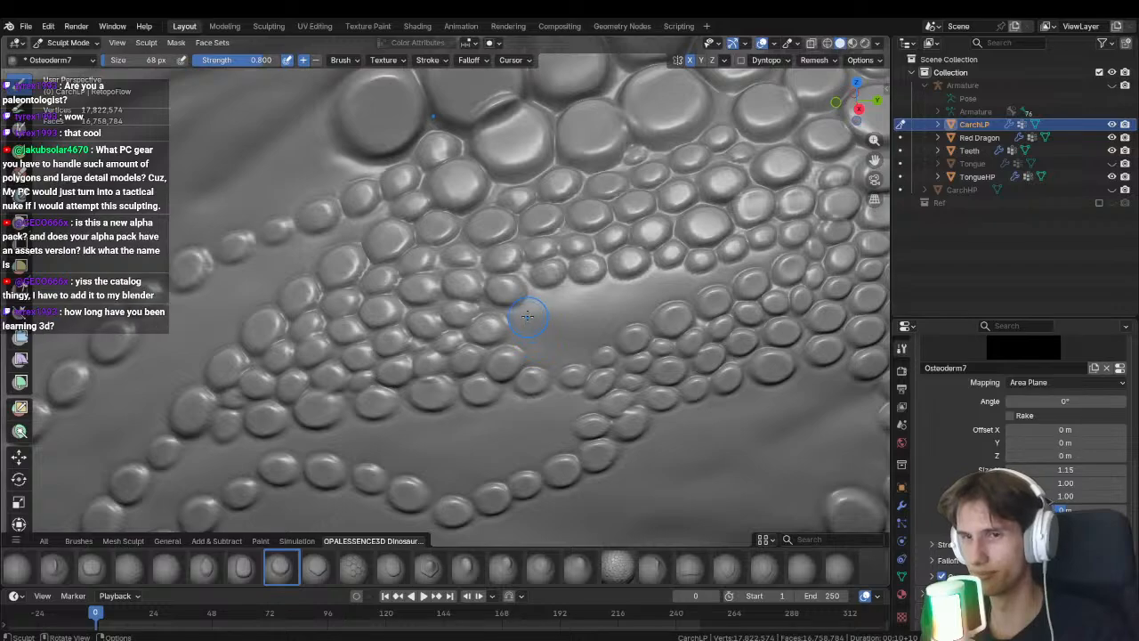
{"action": "middle_click_drag", "start_coordinate": [512, 327], "coordinate": [487, 342], "text": "shift"}
{"action": "middle_click_drag", "start_coordinate": [514, 317], "coordinate": [518, 344], "text": "ctrl"}
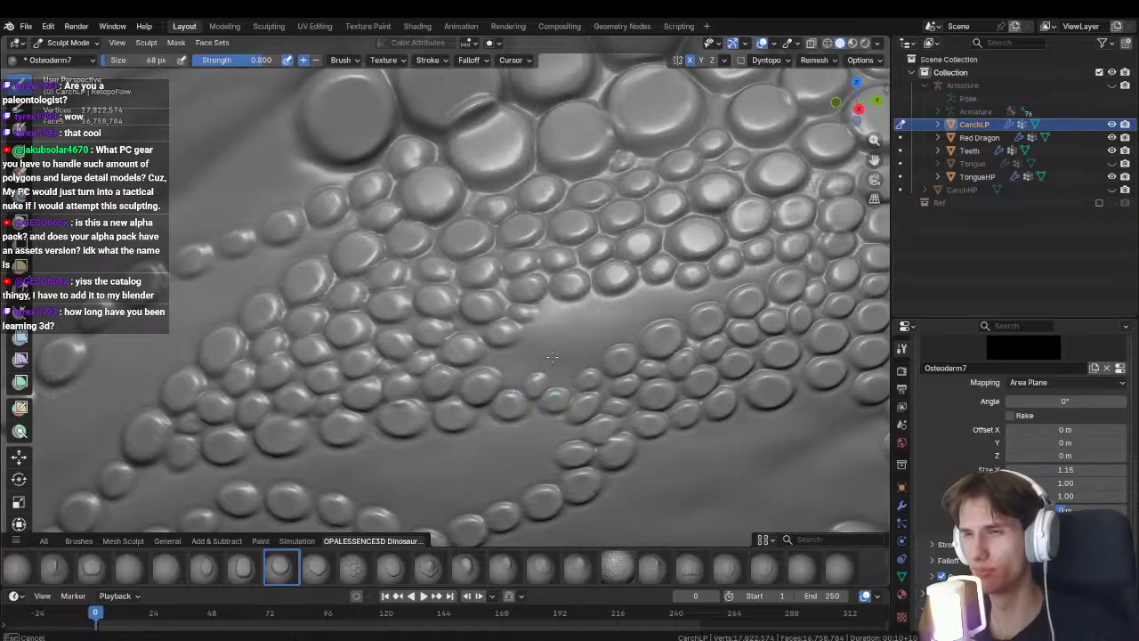
{"action": "left_click_drag", "start_coordinate": [549, 394], "coordinate": [544, 400]}
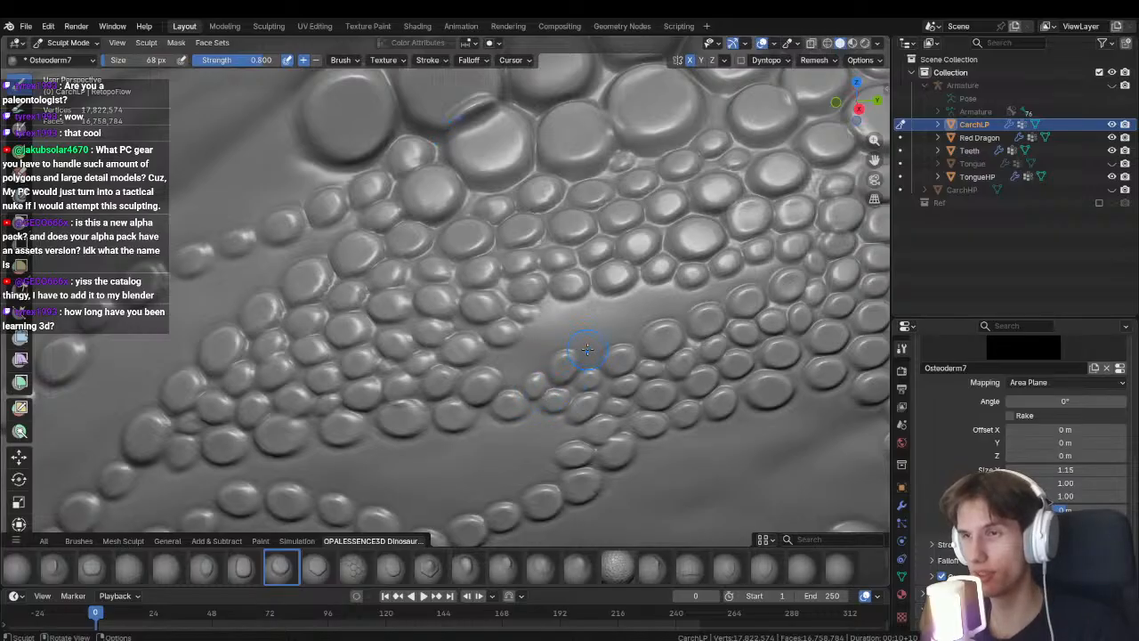
Line the rear half of the upper fold's gap with scales, closing its narrow end toward the eye.
{"action": "middle_click_drag", "start_coordinate": [589, 359], "coordinate": [540, 378], "text": "shift"}
{"action": "middle_click_drag", "start_coordinate": [539, 377], "coordinate": [549, 364], "text": "ctrl"}
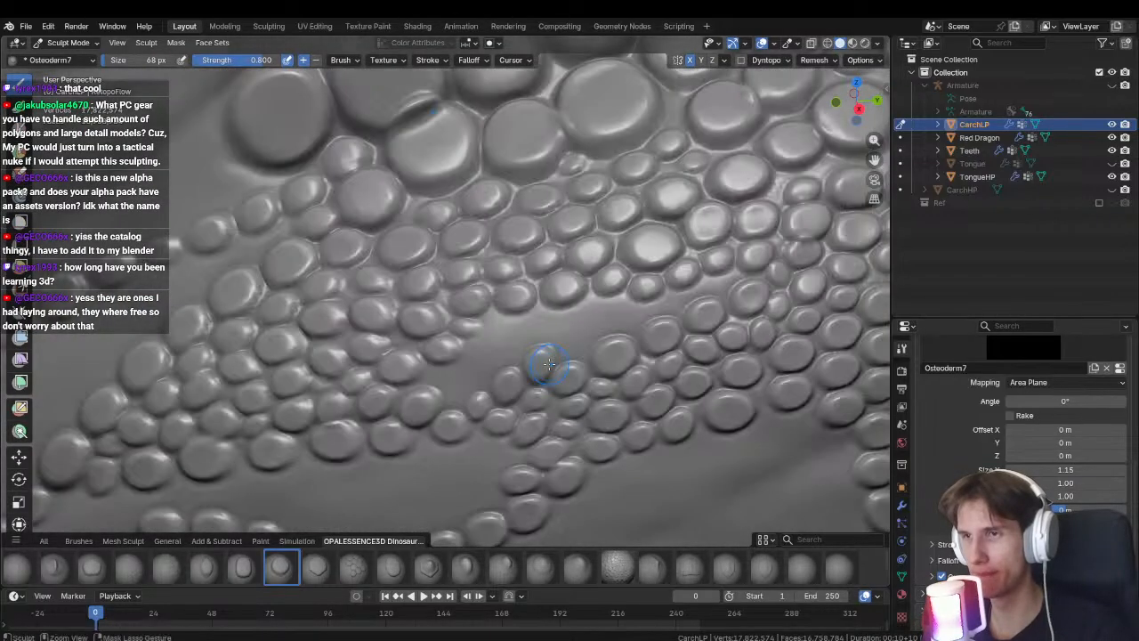
{"action": "mouse_move", "coordinate": [552, 372]}
{"action": "left_mouse_down"}
{"action": "mouse_move", "coordinate": [606, 325]}
{"action": "mouse_move", "coordinate": [579, 346]}
{"action": "mouse_move", "coordinate": [622, 340]}
{"action": "left_mouse_up"}
{"action": "middle_click_drag", "start_coordinate": [664, 315], "coordinate": [556, 338], "text": "shift"}
{"action": "left_click_drag", "start_coordinate": [552, 337], "coordinate": [591, 321]}
{"action": "left_click_drag", "start_coordinate": [580, 325], "coordinate": [615, 305]}
{"action": "middle_click_drag", "start_coordinate": [615, 305], "coordinate": [732, 243], "text": "shift"}
{"action": "scroll", "coordinate": [529, 295], "scroll_direction": "up", "scroll_amount": 1}
{"action": "left_click_drag", "start_coordinate": [508, 286], "coordinate": [592, 291]}
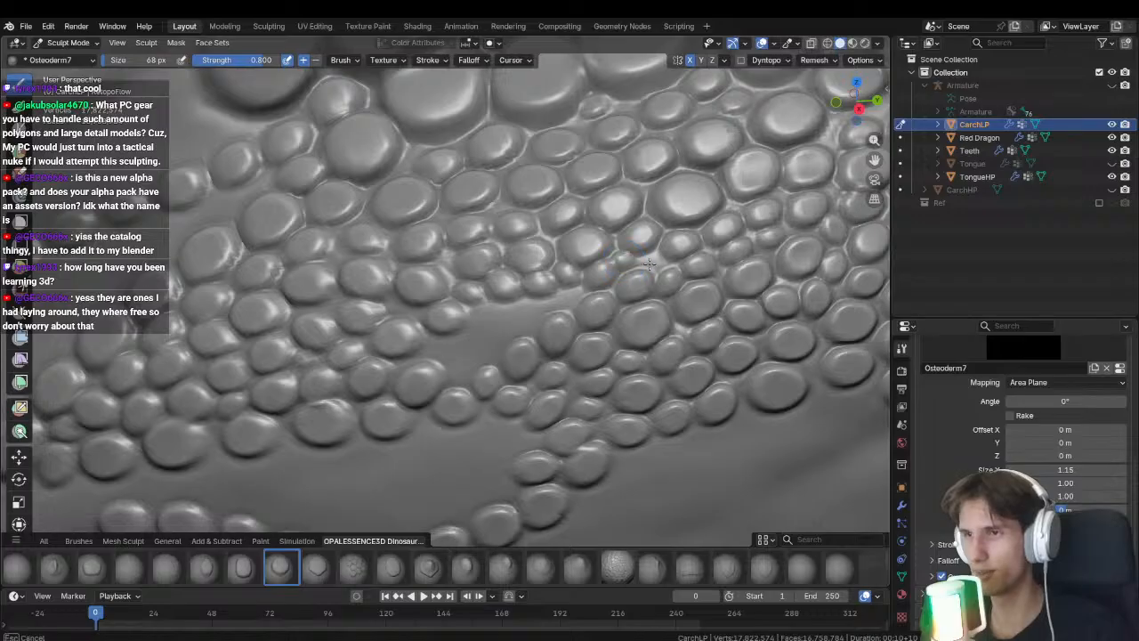
Fill the last bare pocket in the middle of the upper fold with small scales.
{"action": "middle_click_drag", "start_coordinate": [515, 306], "coordinate": [486, 330]}
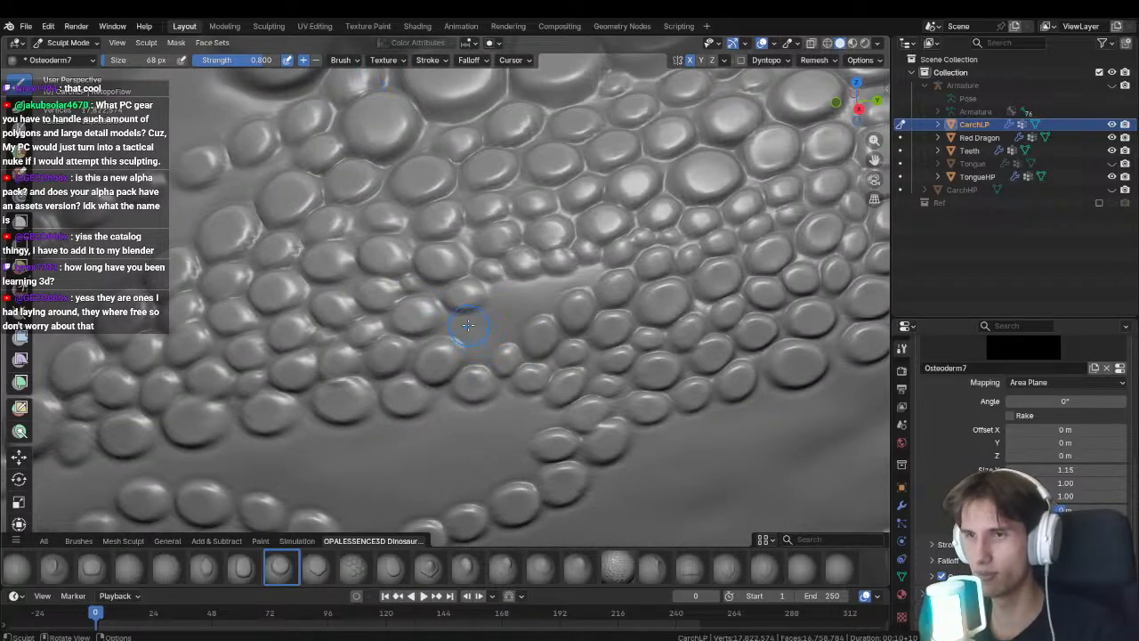
{"action": "left_click_drag", "start_coordinate": [468, 325], "coordinate": [478, 360]}
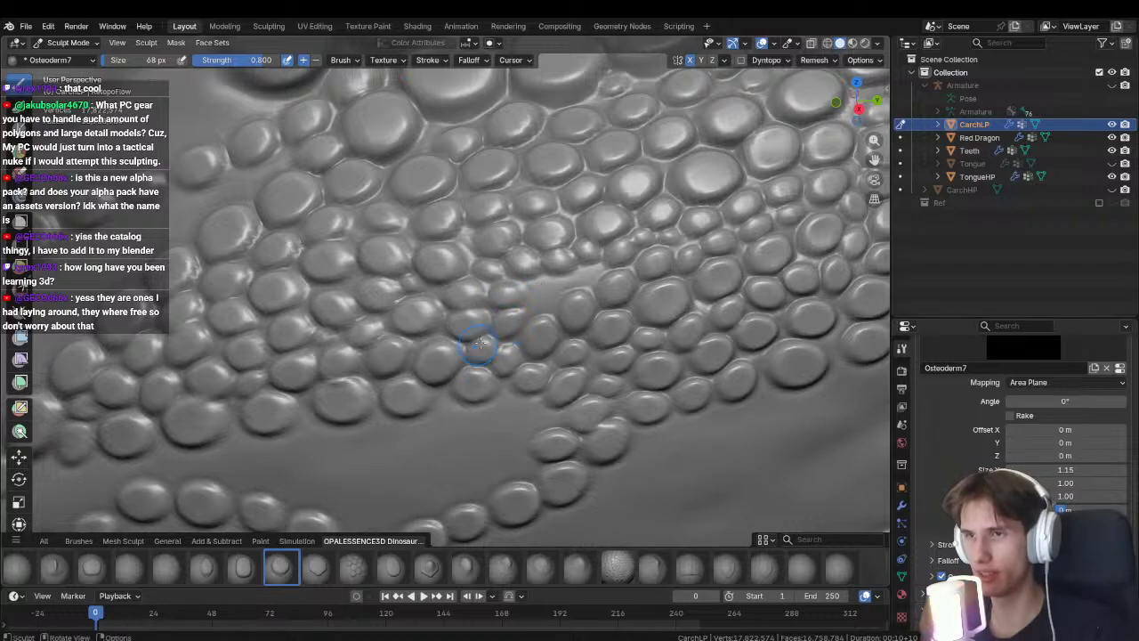
{"action": "left_click_drag", "start_coordinate": [539, 296], "coordinate": [560, 289]}
{"action": "left_click_drag", "start_coordinate": [580, 278], "coordinate": [601, 268]}
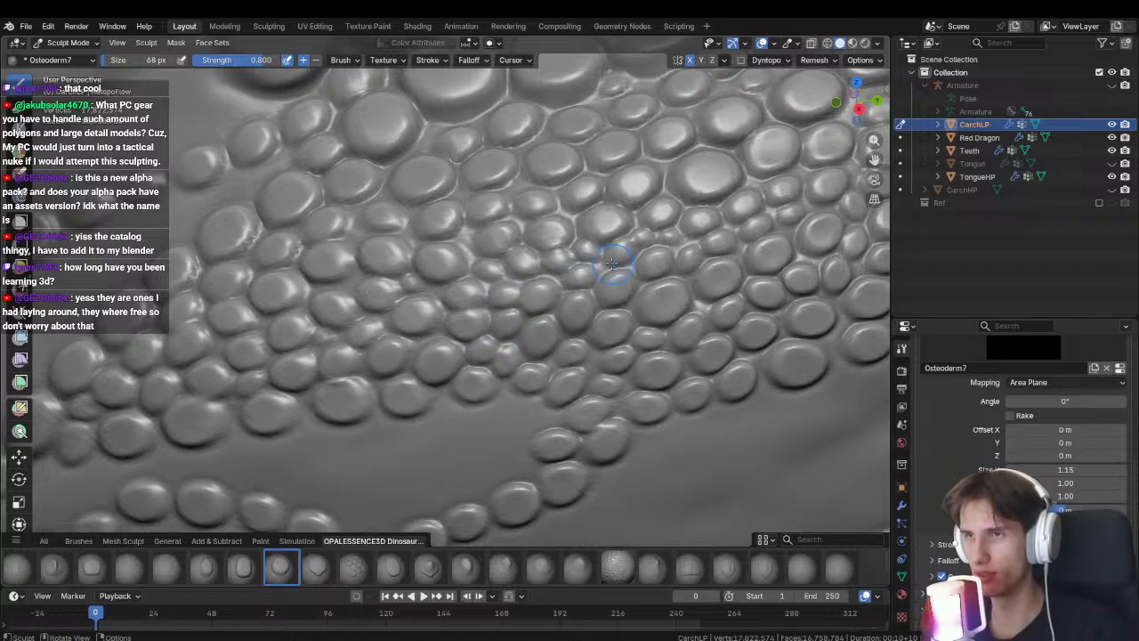
Start filling the lower bare fold from its rear end, adding scales between its two outlining rows.
{"action": "mouse_move", "coordinate": [611, 266]}
{"action": "middle_mouse_down", "text": "ctrl"}
{"action": "mouse_move", "coordinate": [467, 320]}
{"action": "mouse_move", "coordinate": [483, 358]}
{"action": "mouse_move", "coordinate": [564, 394]}
{"action": "mouse_move", "coordinate": [489, 375]}
{"action": "mouse_move", "coordinate": [472, 333]}
{"action": "mouse_move", "coordinate": [521, 304]}
{"action": "middle_mouse_up", "text": "ctrl"}
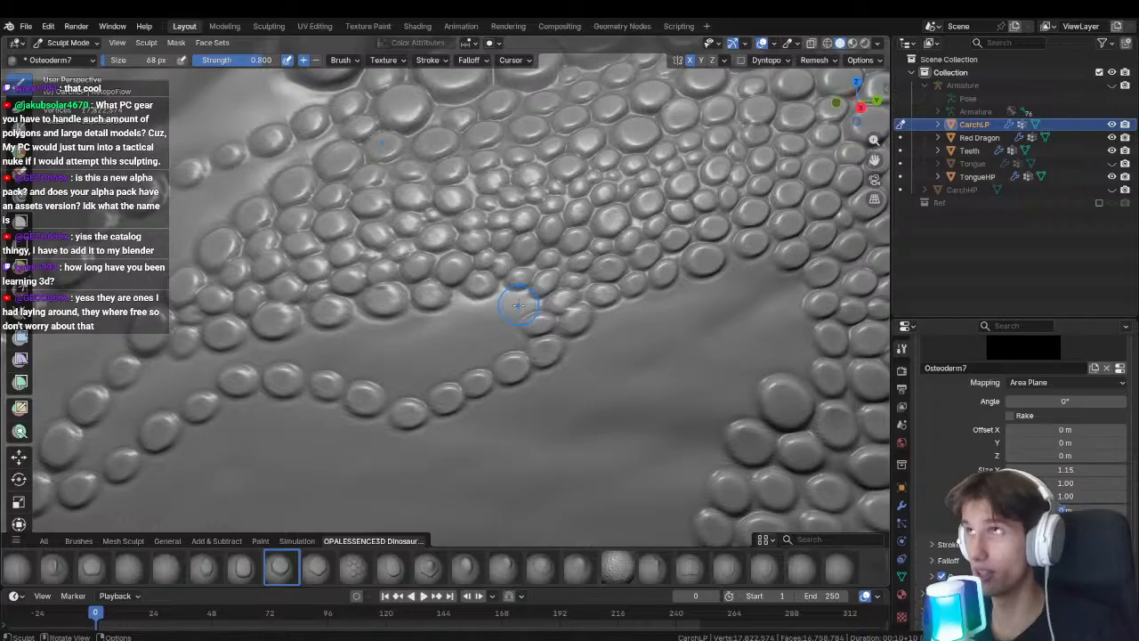
{"action": "middle_click_drag", "start_coordinate": [556, 303], "coordinate": [496, 307]}
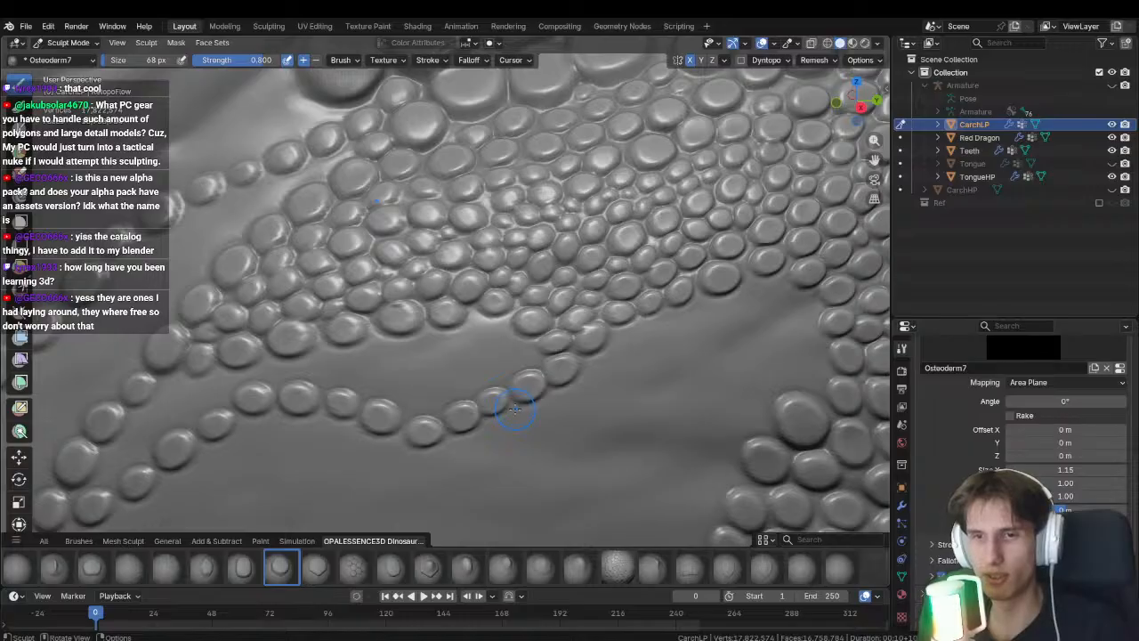
{"action": "middle_click_drag", "start_coordinate": [497, 393], "coordinate": [521, 335], "text": "shift"}
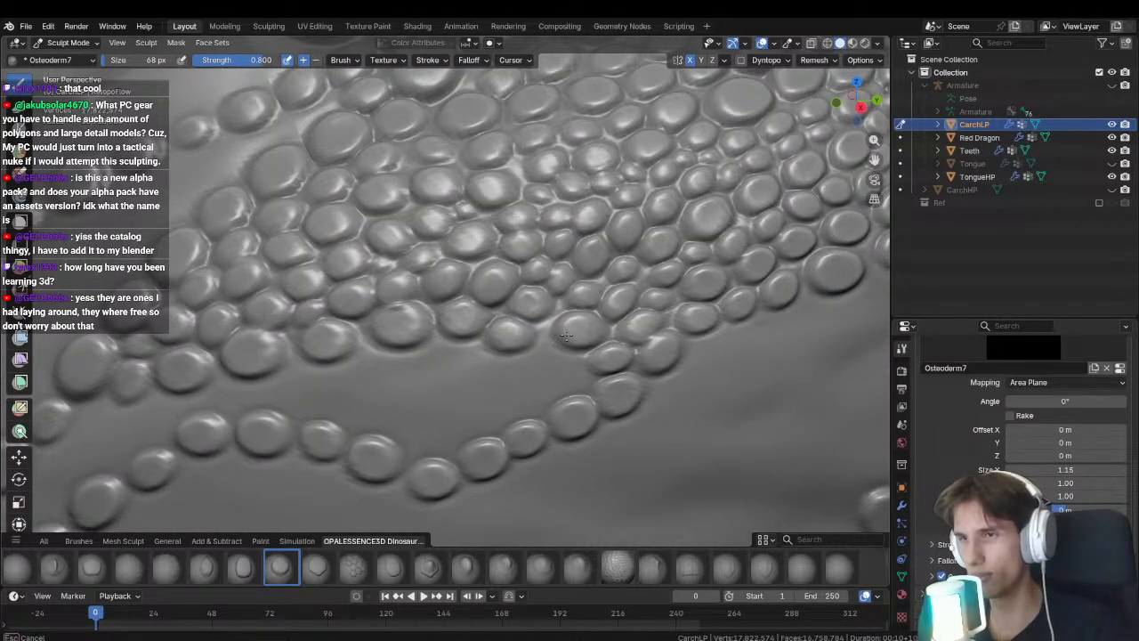
{"action": "mouse_move", "coordinate": [575, 383]}
{"action": "left_mouse_down"}
{"action": "mouse_move", "coordinate": [528, 392]}
{"action": "mouse_move", "coordinate": [511, 364]}
{"action": "mouse_move", "coordinate": [497, 365]}
{"action": "left_mouse_up"}
{"action": "middle_click_drag", "start_coordinate": [490, 363], "coordinate": [513, 308], "text": "shift"}
{"action": "middle_click_drag", "start_coordinate": [513, 308], "coordinate": [555, 338], "text": "ctrl"}
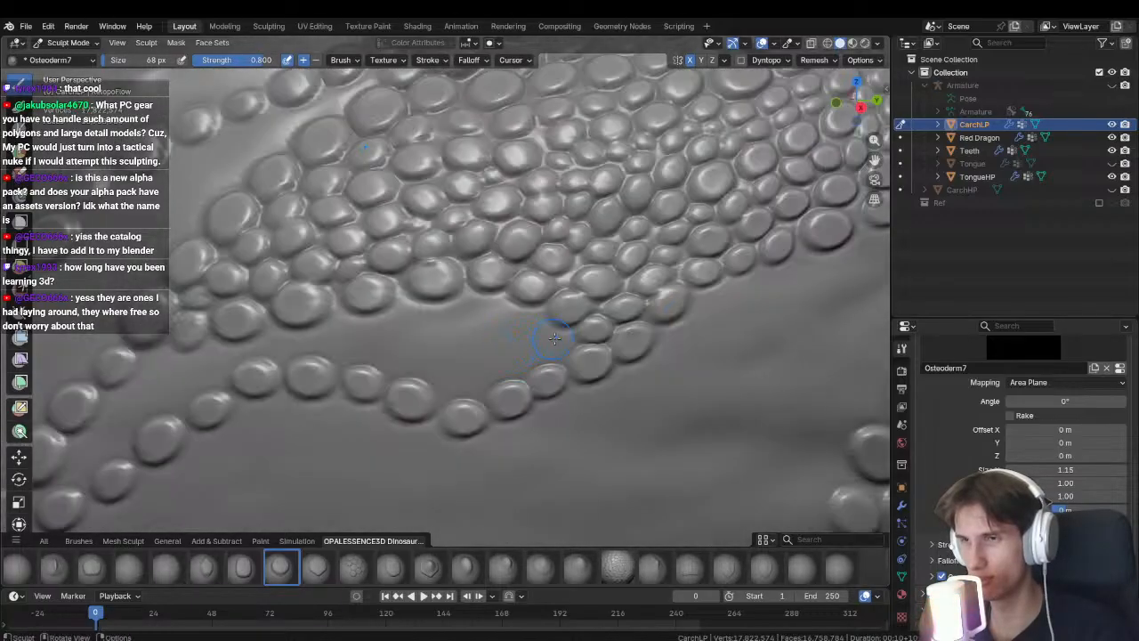
{"action": "mouse_move", "coordinate": [552, 343]}
{"action": "left_mouse_down"}
{"action": "mouse_move", "coordinate": [517, 348]}
{"action": "mouse_move", "coordinate": [484, 313]}
{"action": "mouse_move", "coordinate": [443, 328]}
{"action": "left_mouse_up"}
Continue the scale fill forward through the lower fold's wide middle, above the dip in its bottom row.
{"action": "middle_click_drag", "start_coordinate": [443, 327], "coordinate": [494, 320], "text": "shift"}
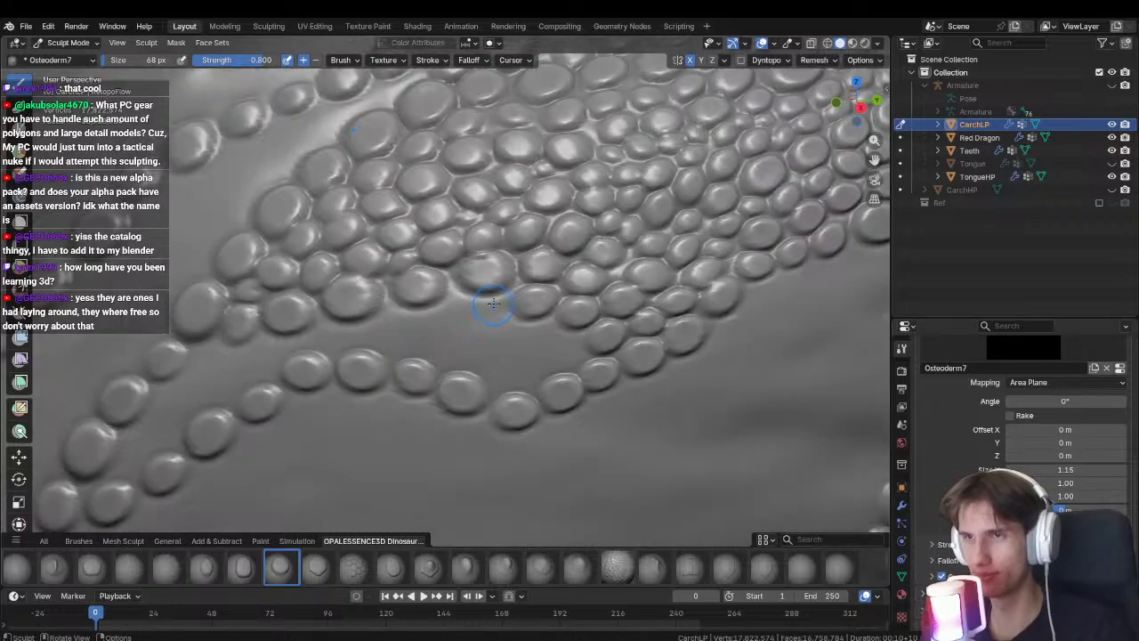
{"action": "left_click_drag", "start_coordinate": [471, 310], "coordinate": [495, 322]}
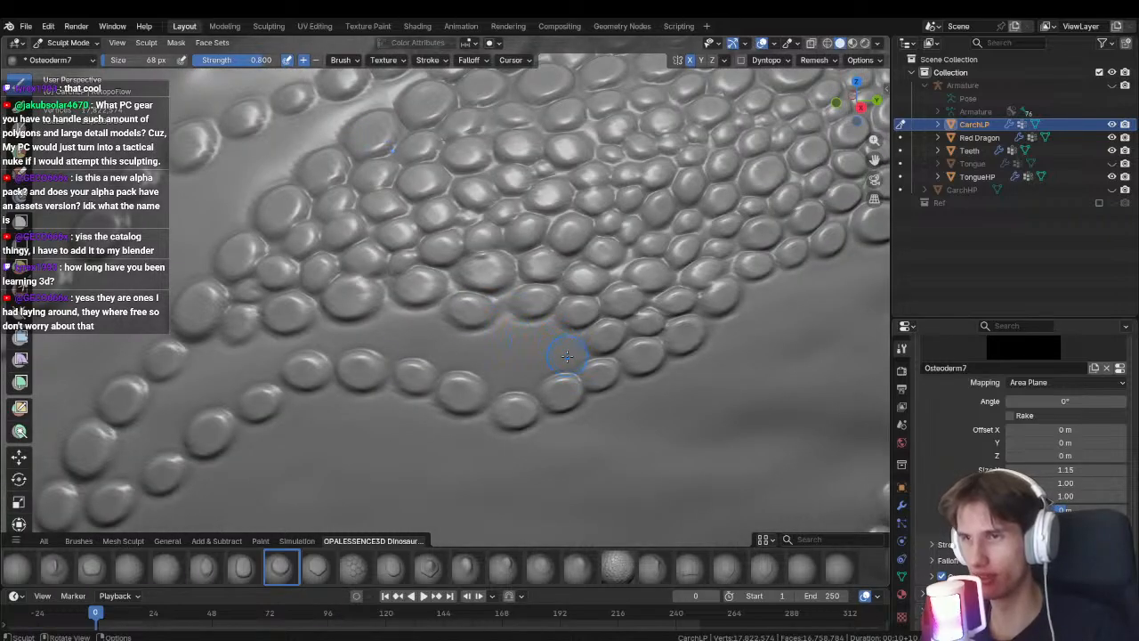
{"action": "mouse_move", "coordinate": [567, 357]}
{"action": "left_mouse_down"}
{"action": "mouse_move", "coordinate": [566, 338]}
{"action": "mouse_move", "coordinate": [533, 331]}
{"action": "mouse_move", "coordinate": [535, 345]}
{"action": "mouse_move", "coordinate": [495, 347]}
{"action": "left_mouse_up"}
{"action": "middle_click_drag", "start_coordinate": [495, 335], "coordinate": [513, 323], "text": "shift"}
{"action": "left_click_drag", "start_coordinate": [556, 310], "coordinate": [532, 323]}
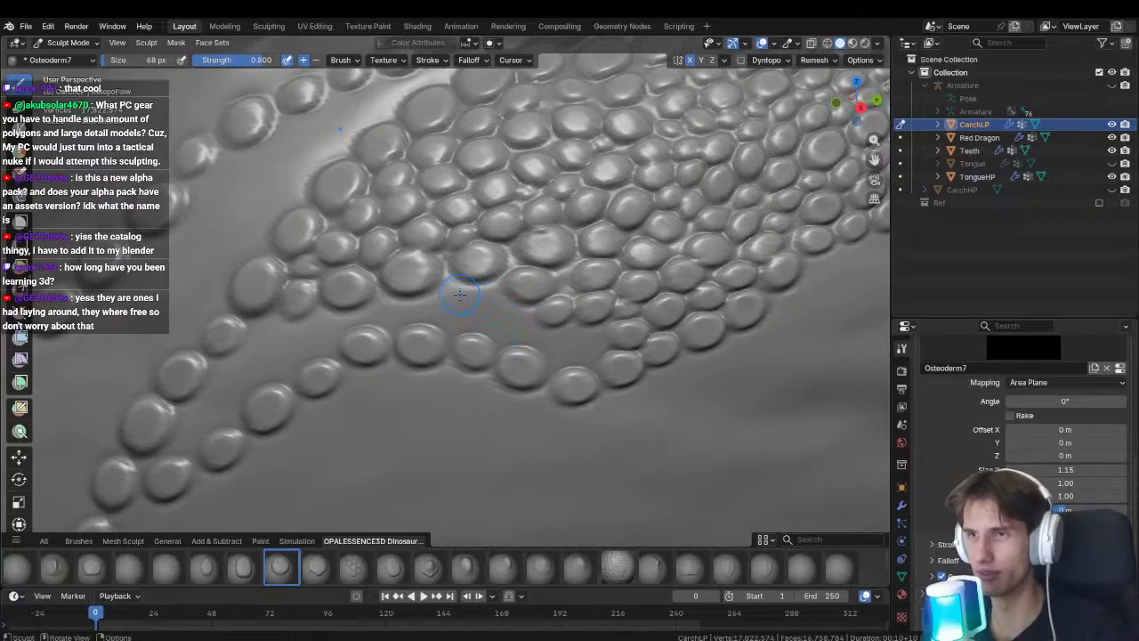
{"action": "mouse_move", "coordinate": [460, 295]}
{"action": "left_mouse_down"}
{"action": "mouse_move", "coordinate": [472, 314]}
{"action": "mouse_move", "coordinate": [509, 318]}
{"action": "left_mouse_up"}
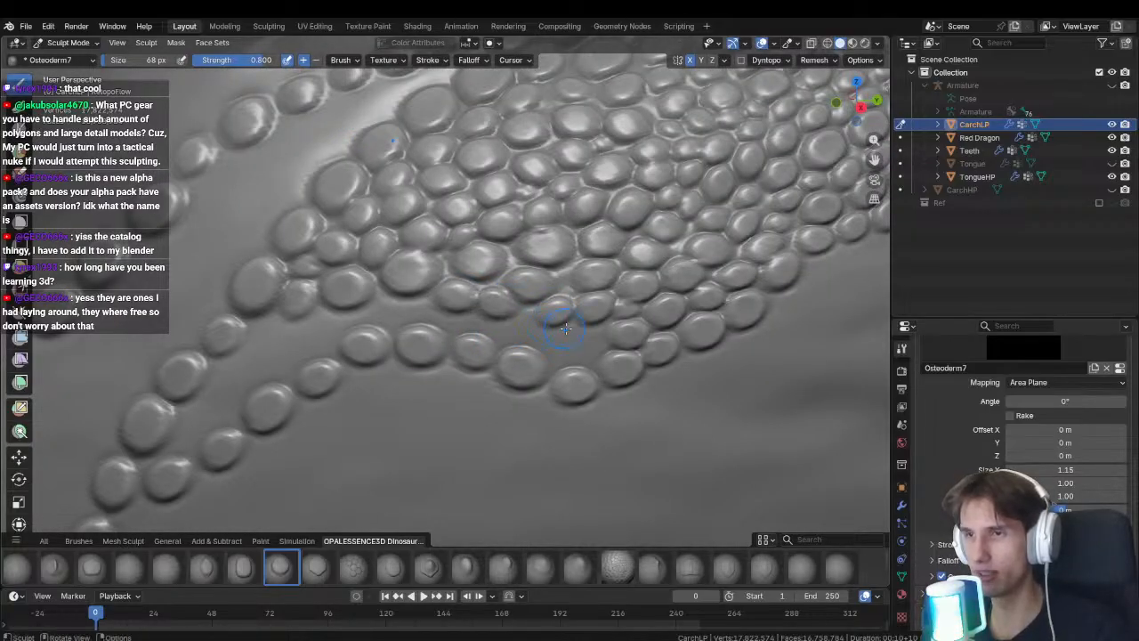
{"action": "mouse_move", "coordinate": [592, 350]}
{"action": "left_mouse_down"}
{"action": "mouse_move", "coordinate": [594, 359]}
{"action": "mouse_move", "coordinate": [545, 349]}
{"action": "mouse_move", "coordinate": [591, 368]}
{"action": "left_mouse_up"}
Fill the narrowing front part of the lower fold with small scales between the two rows.
{"action": "left_click_drag", "start_coordinate": [481, 334], "coordinate": [473, 337]}
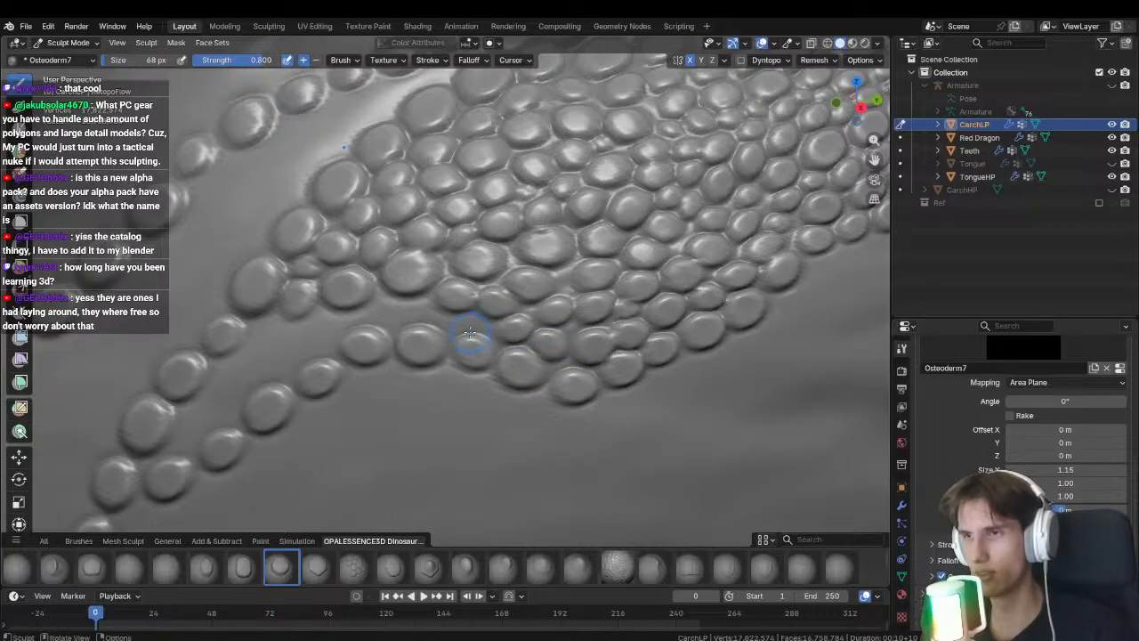
{"action": "middle_click_drag", "start_coordinate": [471, 338], "coordinate": [532, 345], "text": "shift"}
{"action": "mouse_move", "coordinate": [532, 331]}
{"action": "left_mouse_down"}
{"action": "mouse_move", "coordinate": [505, 328]}
{"action": "mouse_move", "coordinate": [529, 331]}
{"action": "left_mouse_up"}
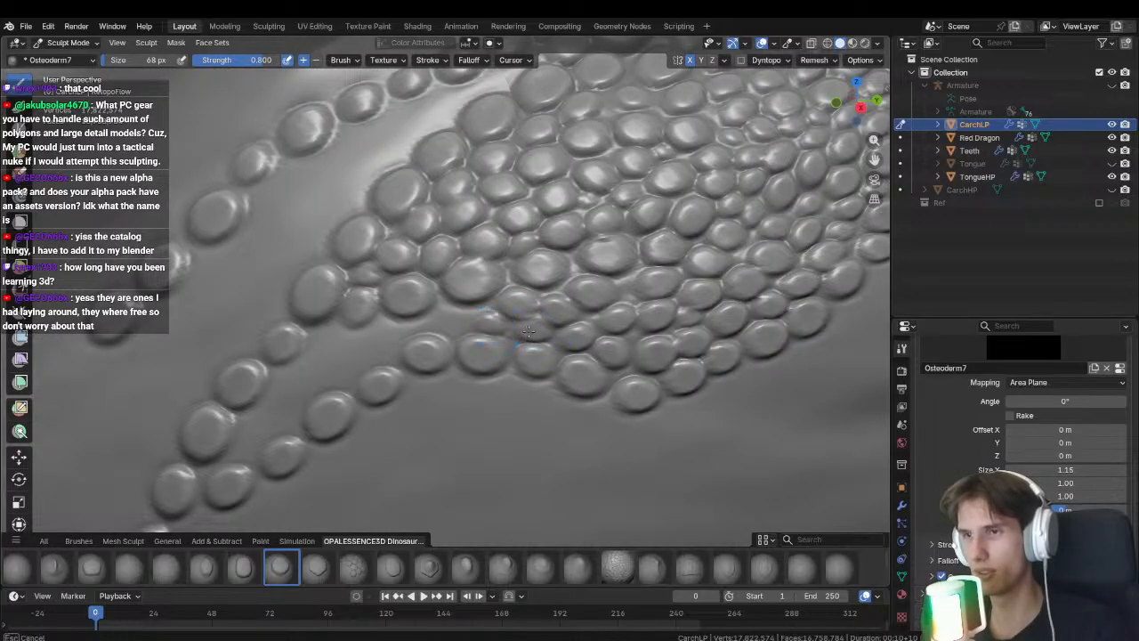
{"action": "left_click_drag", "start_coordinate": [453, 317], "coordinate": [409, 330]}
{"action": "middle_click_drag", "start_coordinate": [405, 332], "coordinate": [486, 304], "text": "shift"}
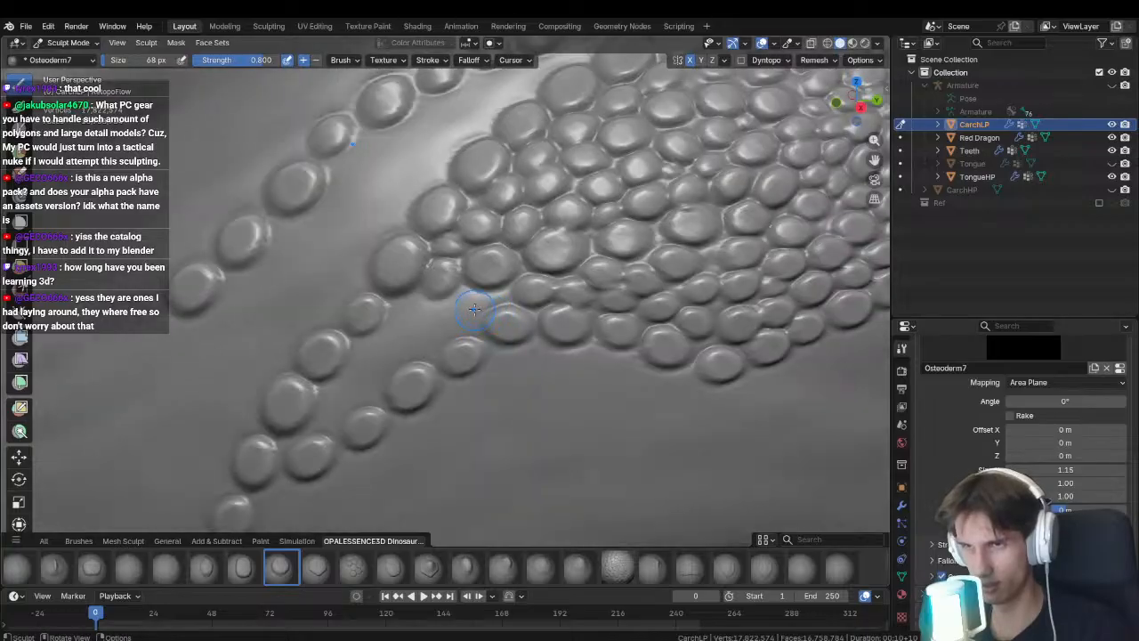
{"action": "mouse_move", "coordinate": [403, 309]}
{"action": "left_mouse_down"}
{"action": "mouse_move", "coordinate": [449, 331]}
{"action": "mouse_move", "coordinate": [414, 339]}
{"action": "left_mouse_up"}
Close the lower fold's front tip with scales between the two converging rows.
{"action": "middle_click_drag", "start_coordinate": [482, 332], "coordinate": [587, 237], "text": "shift"}
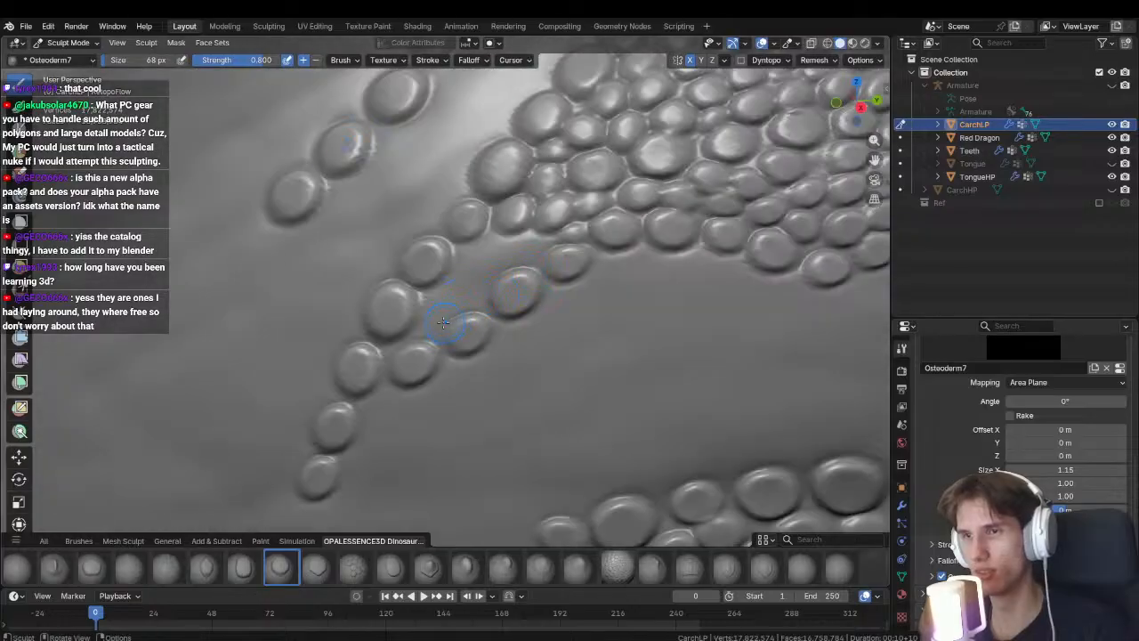
{"action": "left_click_drag", "start_coordinate": [435, 313], "coordinate": [399, 361]}
{"action": "mouse_move", "coordinate": [471, 266]}
{"action": "left_mouse_down"}
{"action": "mouse_move", "coordinate": [436, 307]}
{"action": "mouse_move", "coordinate": [470, 306]}
{"action": "left_mouse_up"}
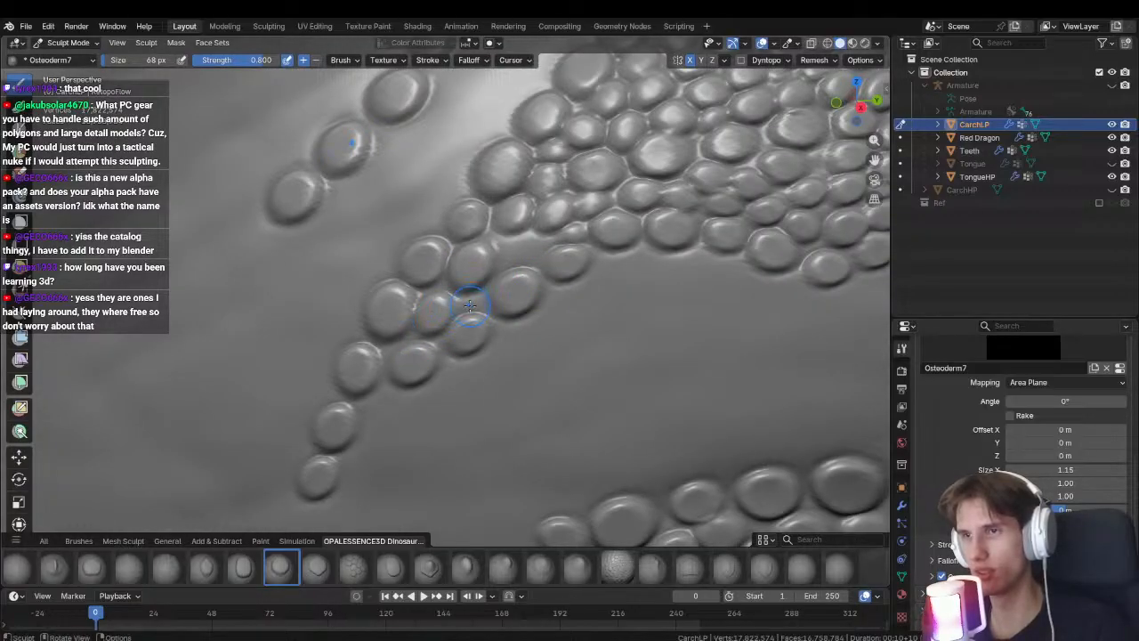
Outline the remaining bare fold with a scale row running forward from its rear tip and another running rearward from the front patch.
{"action": "scroll", "coordinate": [518, 246], "scroll_direction": "down", "scroll_amount": 6}
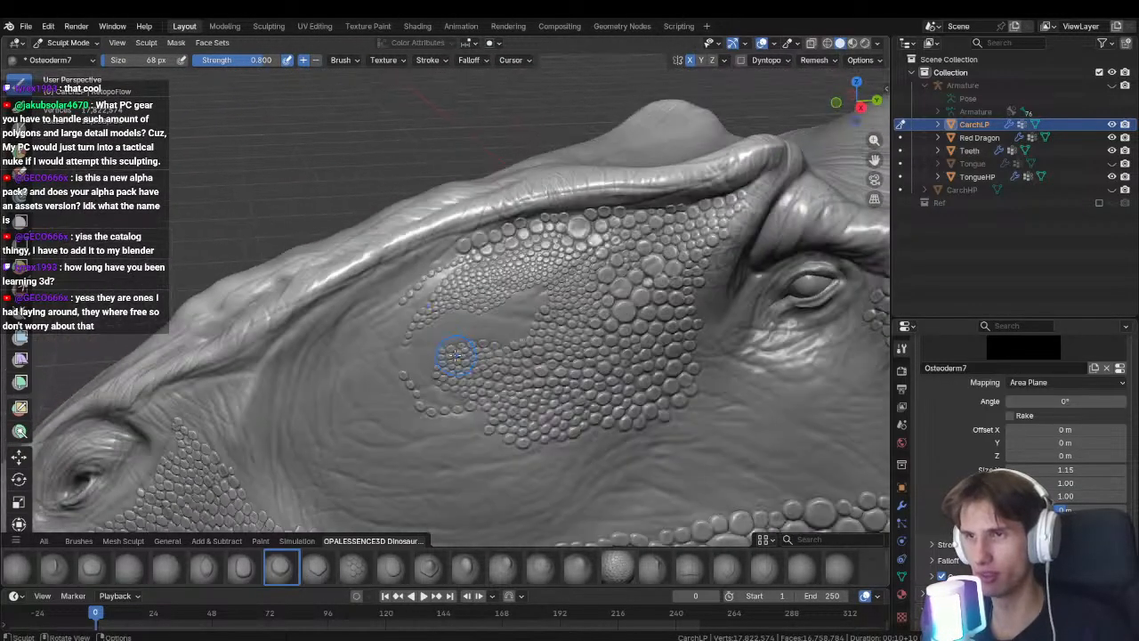
{"action": "mouse_move", "coordinate": [454, 355]}
{"action": "middle_mouse_down"}
{"action": "mouse_move", "coordinate": [347, 425]}
{"action": "mouse_move", "coordinate": [463, 272]}
{"action": "mouse_move", "coordinate": [529, 272]}
{"action": "middle_mouse_up"}
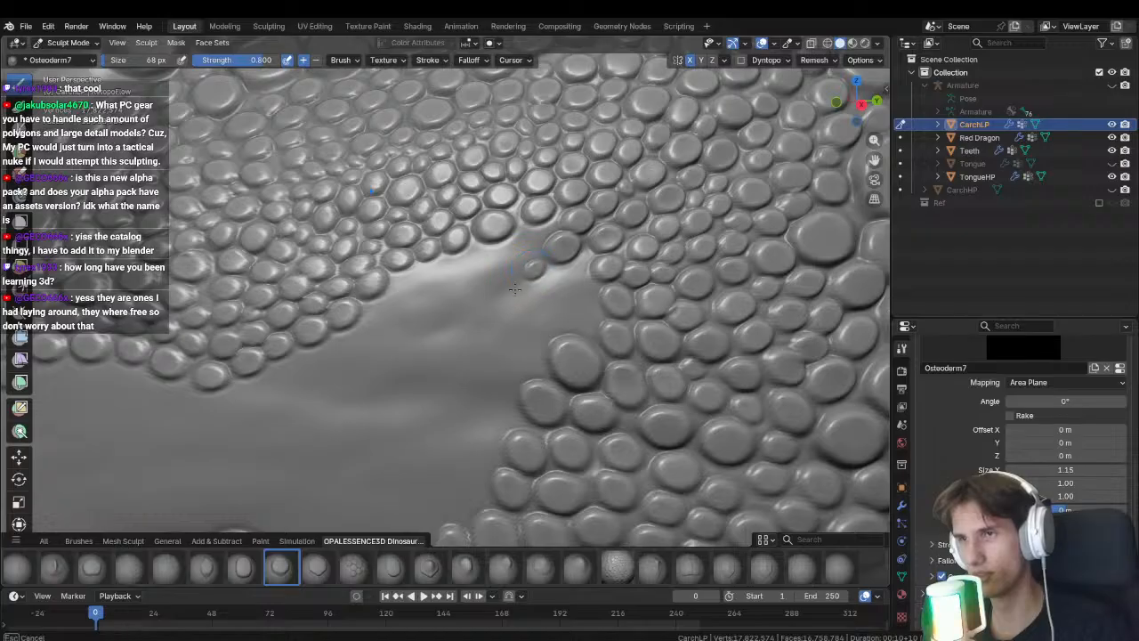
{"action": "left_click", "coordinate": [513, 294]}
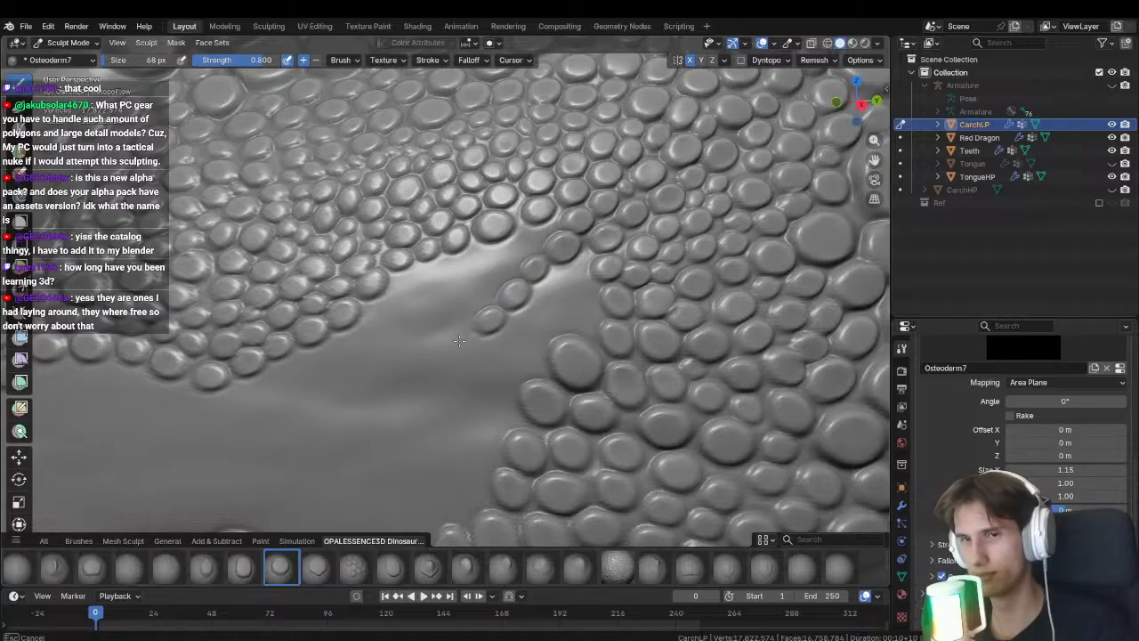
{"action": "mouse_move", "coordinate": [458, 340]}
{"action": "middle_mouse_down"}
{"action": "mouse_move", "coordinate": [479, 322]}
{"action": "mouse_move", "coordinate": [458, 320]}
{"action": "mouse_move", "coordinate": [469, 316]}
{"action": "mouse_move", "coordinate": [460, 350]}
{"action": "mouse_move", "coordinate": [404, 335]}
{"action": "middle_mouse_up"}
{"action": "mouse_move", "coordinate": [397, 330]}
{"action": "left_mouse_down"}
{"action": "mouse_move", "coordinate": [515, 358]}
{"action": "mouse_move", "coordinate": [595, 343]}
{"action": "left_mouse_up"}
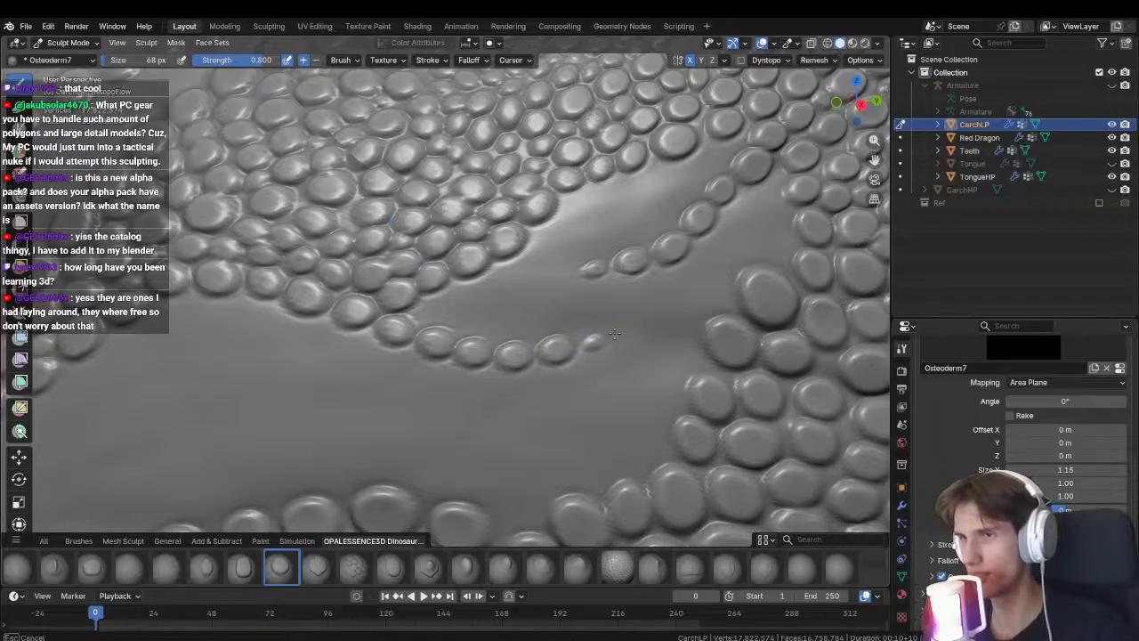
{"action": "mouse_move", "coordinate": [619, 334]}
{"action": "middle_mouse_down", "text": "ctrl"}
{"action": "mouse_move", "coordinate": [489, 339]}
{"action": "mouse_move", "coordinate": [465, 374]}
{"action": "mouse_move", "coordinate": [474, 355]}
{"action": "mouse_move", "coordinate": [498, 368]}
{"action": "mouse_move", "coordinate": [515, 329]}
{"action": "middle_mouse_up", "text": "ctrl"}
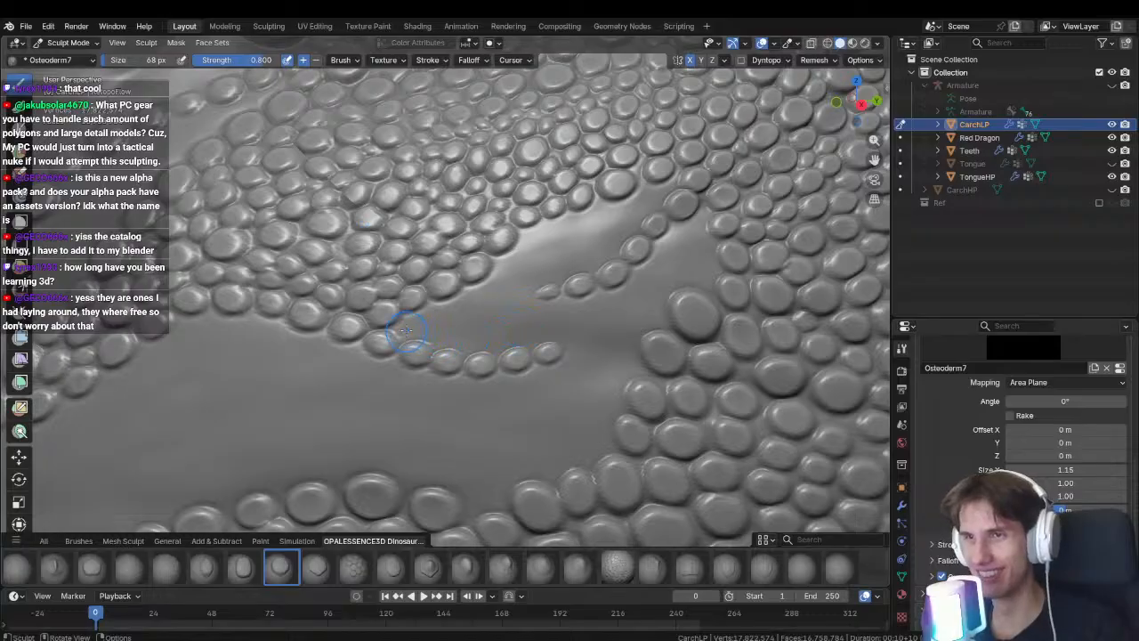
Add a scale row forward from the lower patch's upper edge and fill the gap beneath it with larger scales.
{"action": "left_click_drag", "start_coordinate": [411, 325], "coordinate": [372, 330]}
{"action": "middle_click_drag", "start_coordinate": [602, 397], "coordinate": [522, 322], "text": "shift"}
{"action": "left_click_drag", "start_coordinate": [522, 322], "coordinate": [400, 347]}
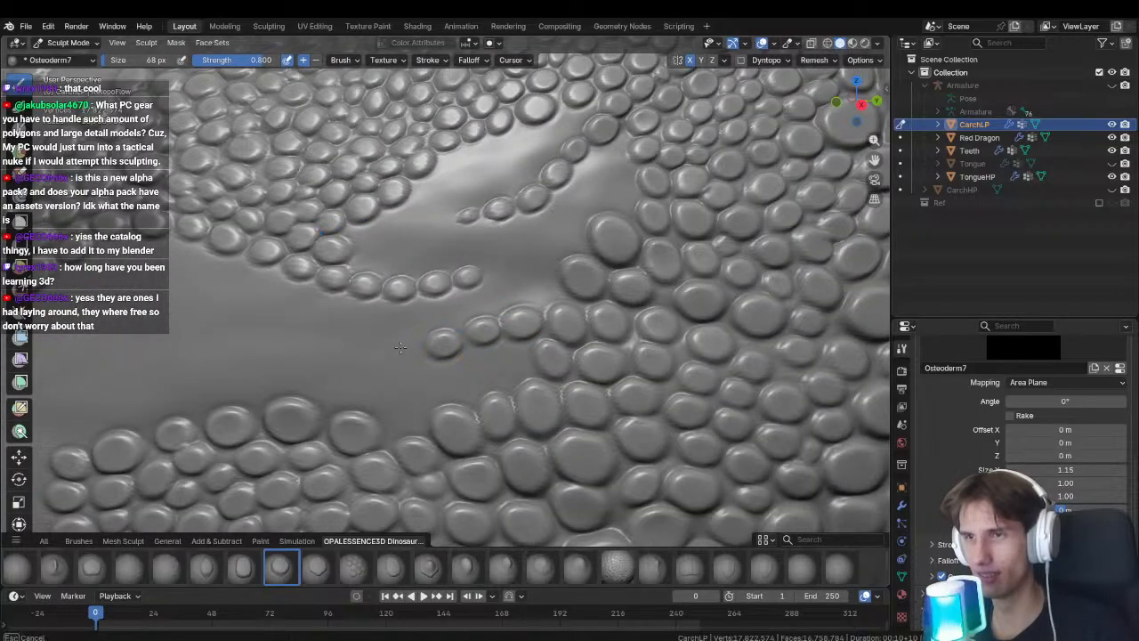
{"action": "mouse_move", "coordinate": [509, 358]}
{"action": "left_mouse_down"}
{"action": "mouse_move", "coordinate": [478, 359]}
{"action": "mouse_move", "coordinate": [530, 402]}
{"action": "left_mouse_up"}
{"action": "key", "text": "ctrl+z"}
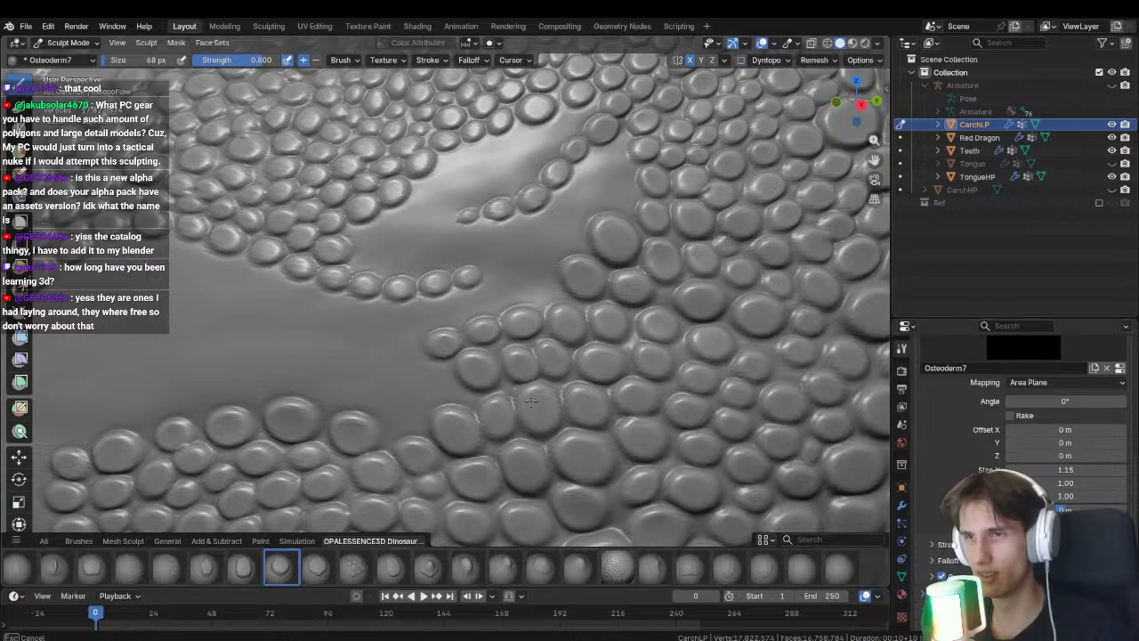
{"action": "left_click_drag", "start_coordinate": [444, 390], "coordinate": [491, 411]}
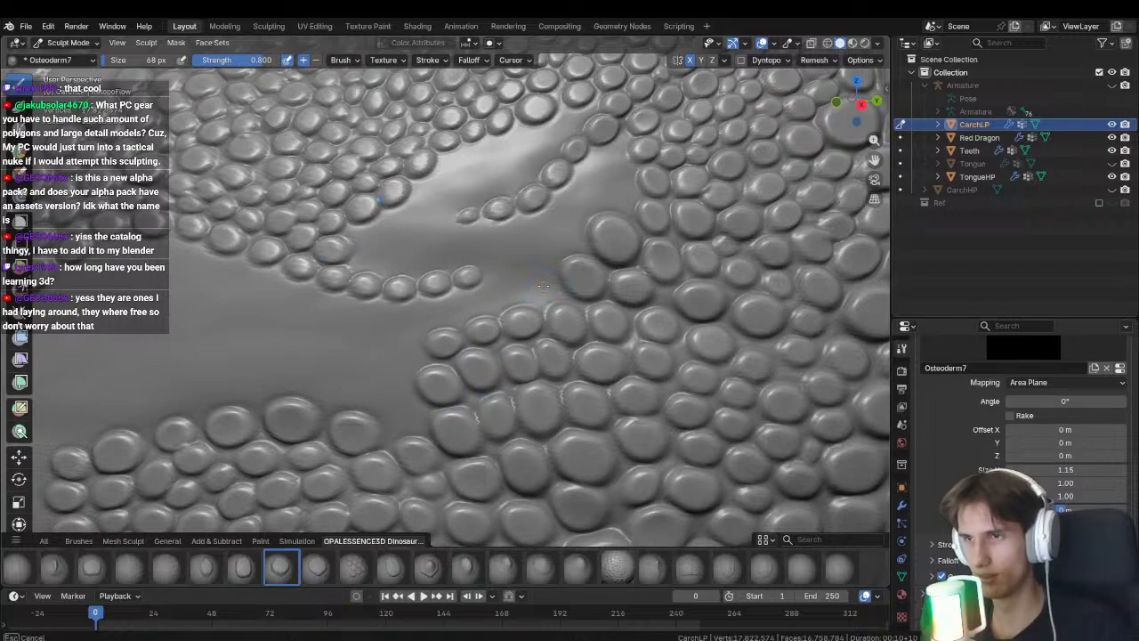
Add scales around the pocket at the fold's rear end, undoing and redoing the ones behind the rear row.
{"action": "left_click_drag", "start_coordinate": [544, 286], "coordinate": [497, 281]}
{"action": "middle_click_drag", "start_coordinate": [497, 281], "coordinate": [419, 372], "text": "shift"}
{"action": "left_click_drag", "start_coordinate": [536, 236], "coordinate": [514, 259]}
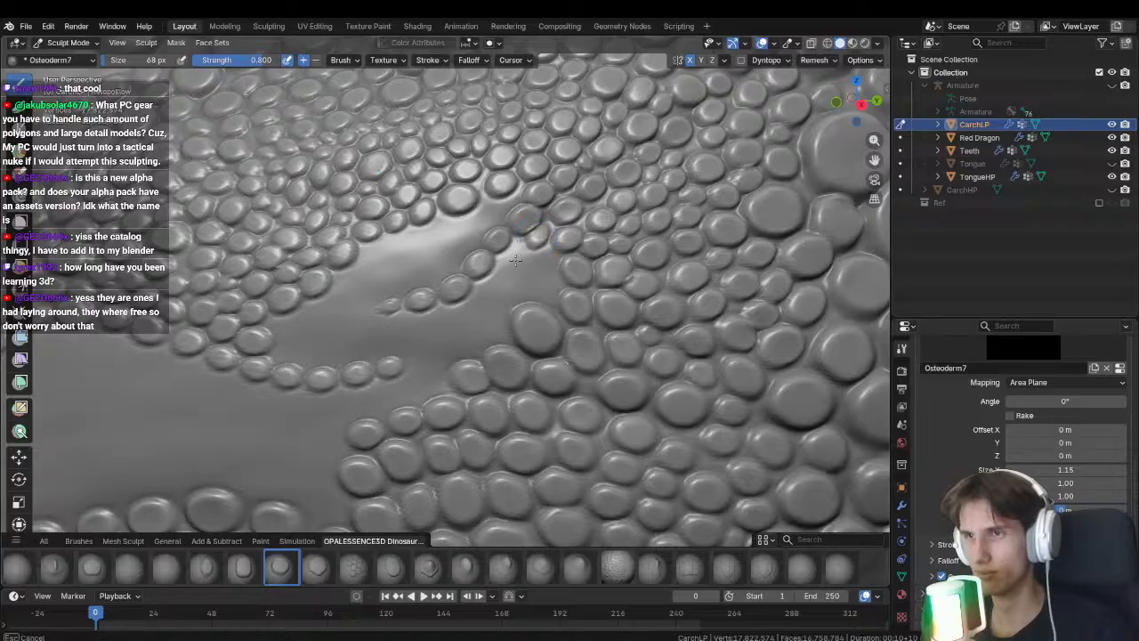
{"action": "key", "text": "ctrl+z"}
{"action": "middle_click_drag", "start_coordinate": [552, 217], "coordinate": [534, 191], "text": "ctrl"}
{"action": "left_click_drag", "start_coordinate": [537, 244], "coordinate": [512, 313]}
Stamp a round test patch of scales on the side of the neck with the Scales_stamp1 brush.
{"action": "middle_click_drag", "start_coordinate": [512, 314], "coordinate": [505, 449], "text": "ctrl"}
{"action": "left_click", "coordinate": [620, 563]}
{"action": "mouse_move", "coordinate": [503, 348]}
{"action": "middle_mouse_down", "text": "ctrl"}
{"action": "mouse_move", "coordinate": [430, 368]}
{"action": "mouse_move", "coordinate": [603, 343]}
{"action": "mouse_move", "coordinate": [293, 364]}
{"action": "middle_mouse_up", "text": "ctrl"}
{"action": "middle_click_drag", "start_coordinate": [481, 330], "coordinate": [498, 289]}
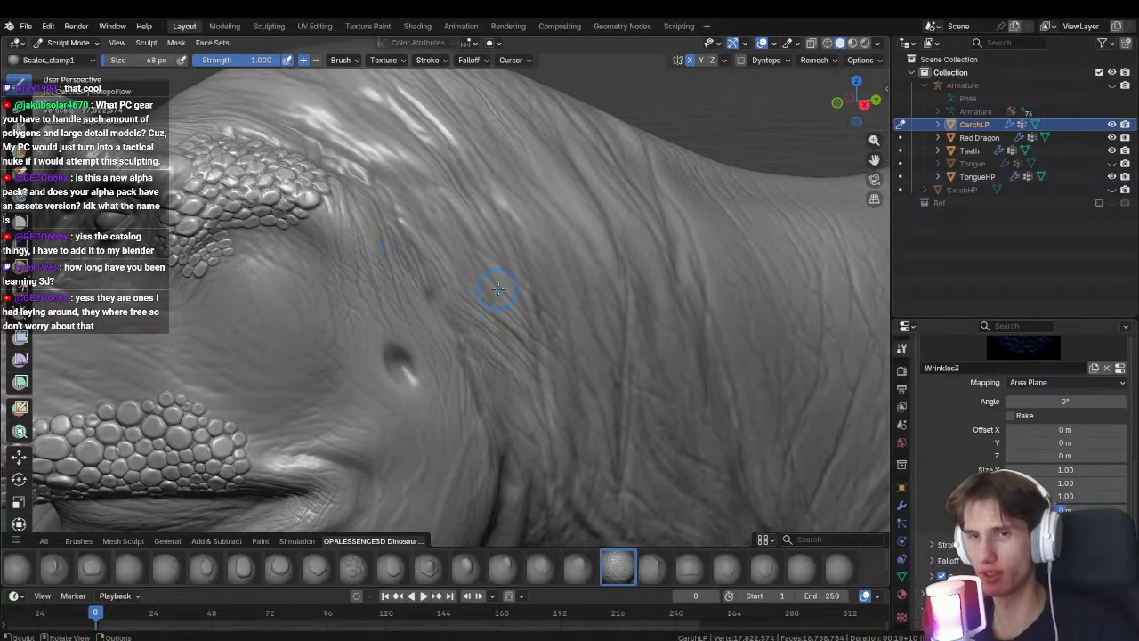
{"action": "left_click_drag", "start_coordinate": [599, 291], "coordinate": [648, 338]}
{"action": "left_click_drag", "start_coordinate": [572, 391], "coordinate": [584, 437]}
{"action": "mouse_move", "coordinate": [583, 436]}
{"action": "middle_mouse_down"}
{"action": "mouse_move", "coordinate": [474, 448]}
{"action": "mouse_move", "coordinate": [516, 466]}
{"action": "mouse_move", "coordinate": [445, 463]}
{"action": "middle_mouse_up"}
{"action": "mouse_move", "coordinate": [483, 281]}
{"action": "middle_mouse_down"}
{"action": "mouse_move", "coordinate": [501, 311]}
{"action": "mouse_move", "coordinate": [428, 331]}
{"action": "mouse_move", "coordinate": [528, 335]}
{"action": "mouse_move", "coordinate": [394, 292]}
{"action": "mouse_move", "coordinate": [448, 333]}
{"action": "mouse_move", "coordinate": [419, 318]}
{"action": "mouse_move", "coordinate": [453, 325]}
{"action": "mouse_move", "coordinate": [445, 300]}
{"action": "middle_mouse_up"}
{"action": "left_click_drag", "start_coordinate": [445, 302], "coordinate": [488, 372]}
Mask the neck patch's inner scales at 64 px, then its lower and front edge scales at 48 px.
{"action": "key", "text": "m"}
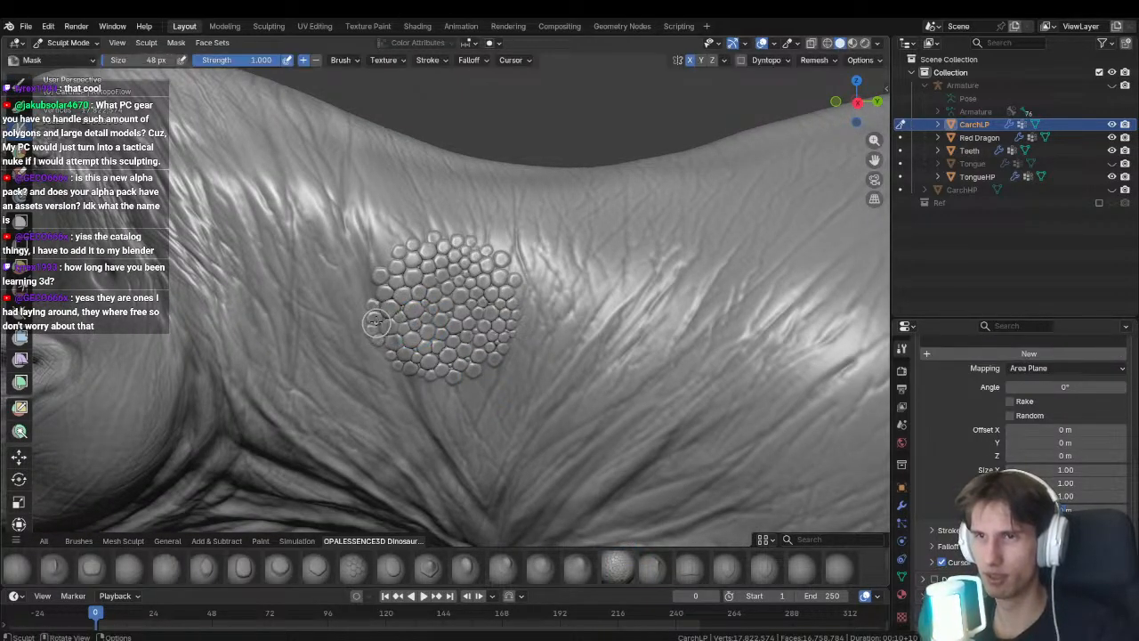
{"action": "mouse_move", "coordinate": [374, 322]}
{"action": "left_mouse_down"}
{"action": "mouse_move", "coordinate": [402, 260]}
{"action": "mouse_move", "coordinate": [454, 242]}
{"action": "mouse_move", "coordinate": [501, 281]}
{"action": "mouse_move", "coordinate": [479, 363]}
{"action": "mouse_move", "coordinate": [387, 349]}
{"action": "mouse_move", "coordinate": [390, 331]}
{"action": "mouse_move", "coordinate": [438, 312]}
{"action": "mouse_move", "coordinate": [408, 268]}
{"action": "mouse_move", "coordinate": [475, 324]}
{"action": "left_mouse_up"}
{"action": "key", "text": "f"}
{"action": "left_click", "coordinate": [427, 336]}
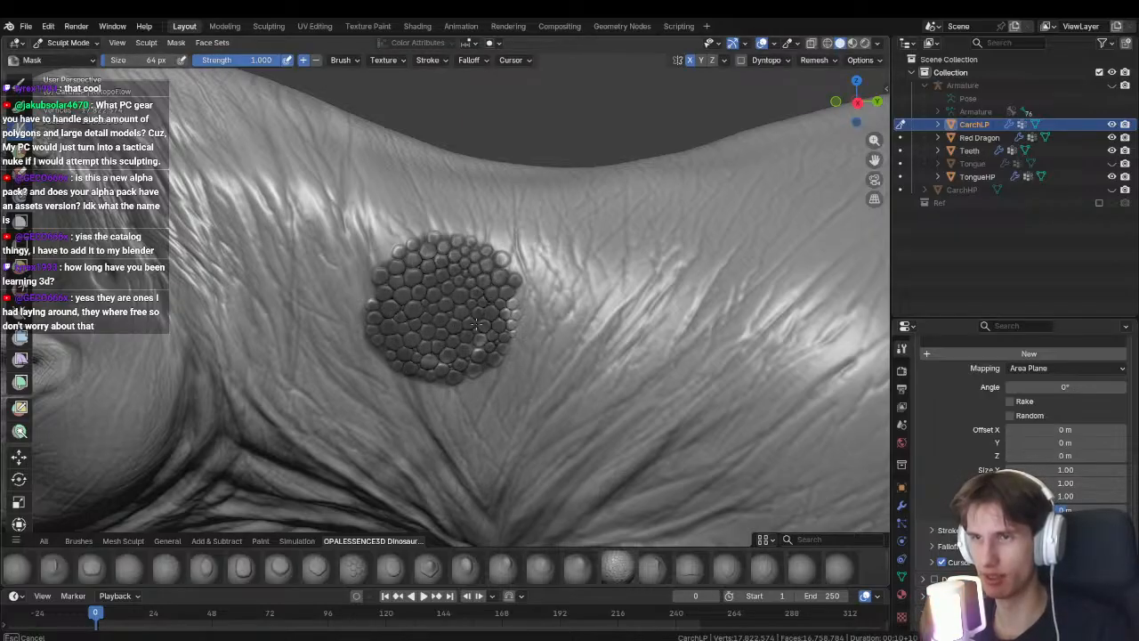
{"action": "middle_click_drag", "start_coordinate": [427, 359], "coordinate": [417, 283], "text": "ctrl"}
{"action": "key", "text": "f"}
{"action": "left_click", "coordinate": [468, 419]}
{"action": "left_click_drag", "start_coordinate": [442, 452], "coordinate": [439, 457]}
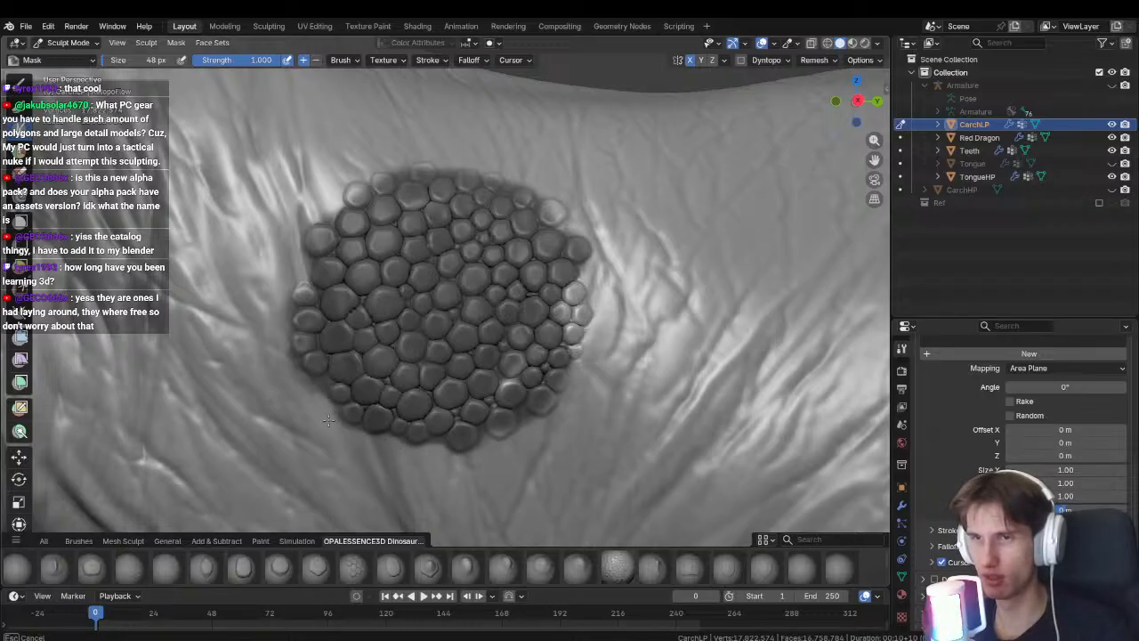
{"action": "left_click_drag", "start_coordinate": [300, 385], "coordinate": [303, 379]}
{"action": "middle_click_drag", "start_coordinate": [338, 390], "coordinate": [374, 445], "text": "shift"}
{"action": "left_click_drag", "start_coordinate": [339, 389], "coordinate": [335, 322]}
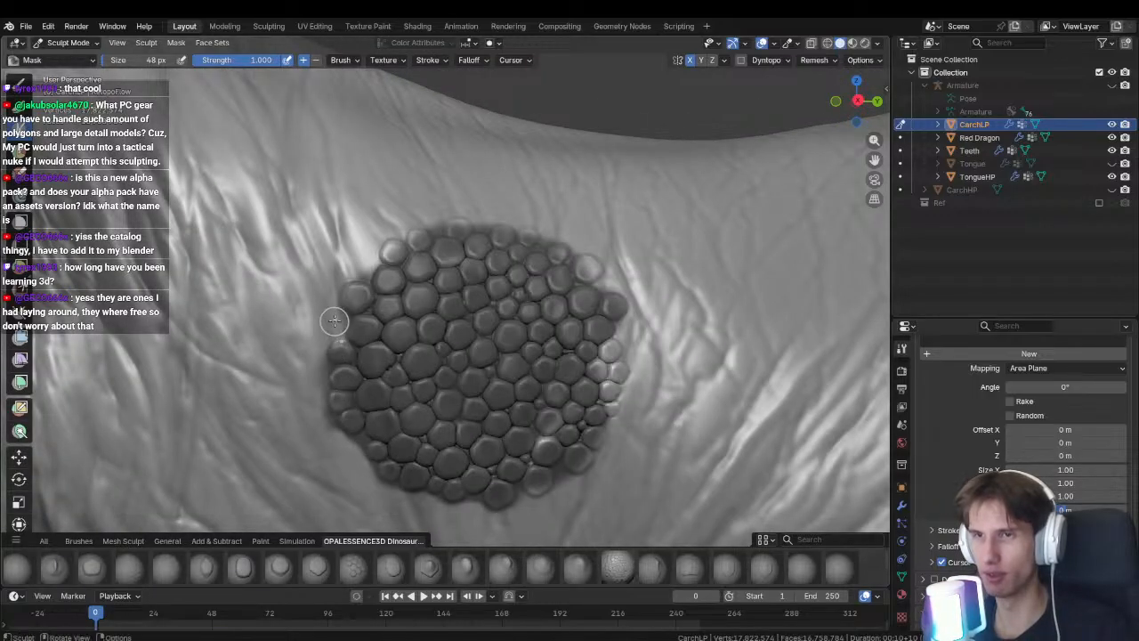
{"action": "middle_click_drag", "start_coordinate": [321, 298], "coordinate": [345, 325]}
Mask the remaining scales along the neck patch's upper and rear edges with a 52 px brush.
{"action": "mouse_move", "coordinate": [368, 271]}
{"action": "left_mouse_down"}
{"action": "mouse_move", "coordinate": [436, 228]}
{"action": "mouse_move", "coordinate": [503, 223]}
{"action": "left_mouse_up"}
{"action": "key", "text": "f"}
{"action": "left_click", "coordinate": [463, 220]}
{"action": "left_click_drag", "start_coordinate": [583, 266], "coordinate": [590, 268]}
{"action": "middle_click_drag", "start_coordinate": [590, 268], "coordinate": [504, 328]}
{"action": "mouse_move", "coordinate": [503, 313]}
{"action": "left_mouse_down"}
{"action": "mouse_move", "coordinate": [510, 357]}
{"action": "mouse_move", "coordinate": [459, 405]}
{"action": "left_mouse_up"}
{"action": "left_click_drag", "start_coordinate": [474, 461], "coordinate": [433, 446]}
Stamp a second Scales_stamp1 patch overlapping the masked patch's rear edge on the neck, and clear the mask.
{"action": "scroll", "coordinate": [431, 445], "scroll_direction": "down", "scroll_amount": 1}
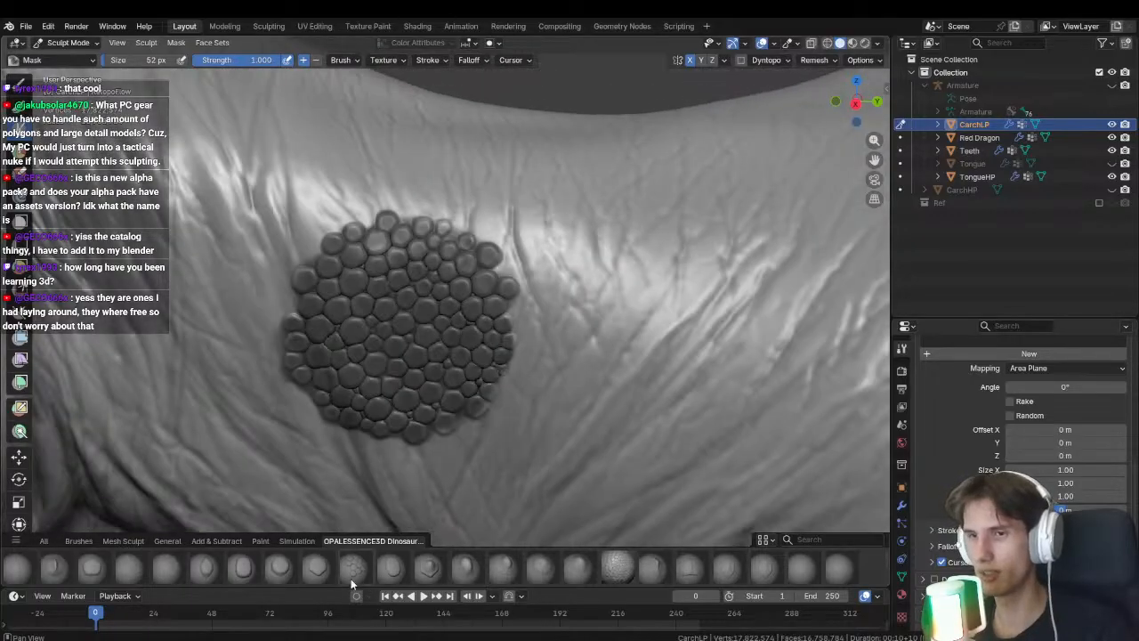
{"action": "left_click", "coordinate": [618, 567]}
{"action": "mouse_move", "coordinate": [539, 364]}
{"action": "left_mouse_down"}
{"action": "mouse_move", "coordinate": [630, 438]}
{"action": "mouse_move", "coordinate": [577, 399]}
{"action": "left_mouse_up"}
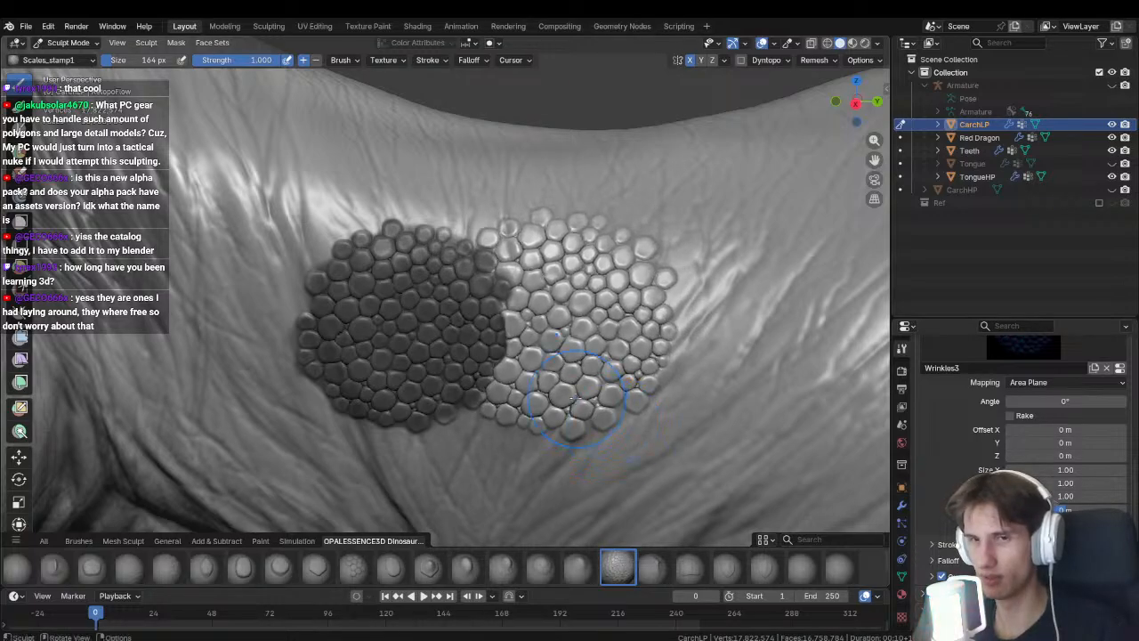
{"action": "key", "text": "alt+m"}
Try to blend the seam between the two neck patches with Grab and a 36 px Crease Sharp brush.
{"action": "key", "text": "bracketleft"}
{"action": "key", "text": "bracketleft"}
{"action": "key", "text": "bracketleft"}
{"action": "key", "text": "bracketleft"}
{"action": "key", "text": "bracketleft"}
{"action": "key", "text": "bracketleft"}
{"action": "key", "text": "bracketleft"}
{"action": "mouse_move", "coordinate": [549, 347]}
{"action": "middle_mouse_down", "text": "ctrl"}
{"action": "mouse_move", "coordinate": [473, 335]}
{"action": "mouse_move", "coordinate": [500, 329]}
{"action": "middle_mouse_up", "text": "ctrl"}
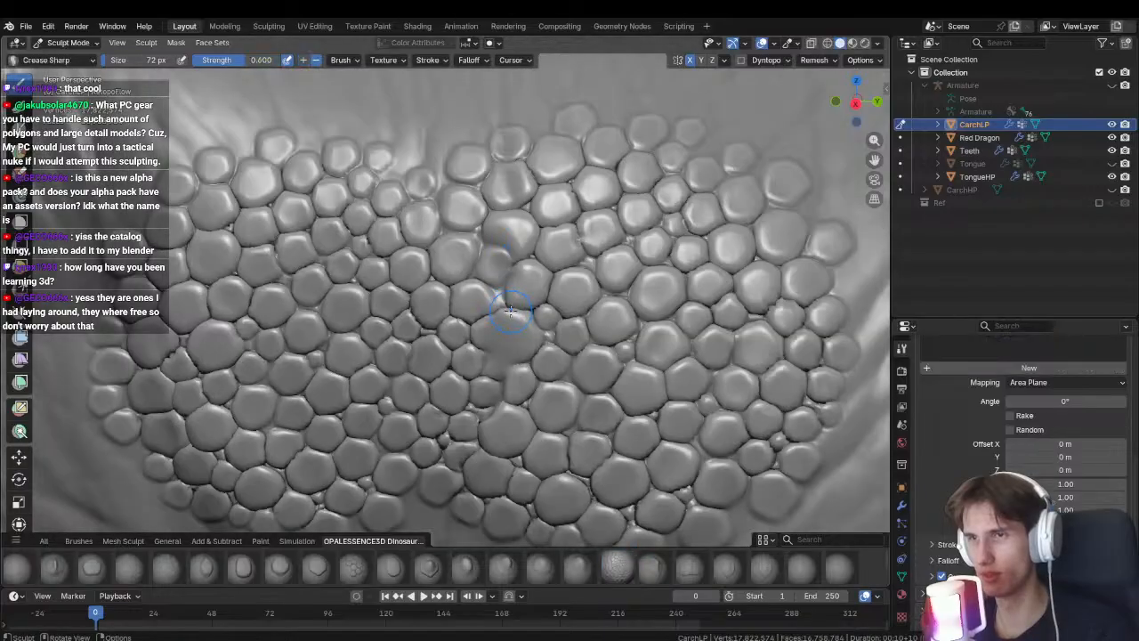
{"action": "key", "text": "g"}
{"action": "key", "text": "shift+c"}
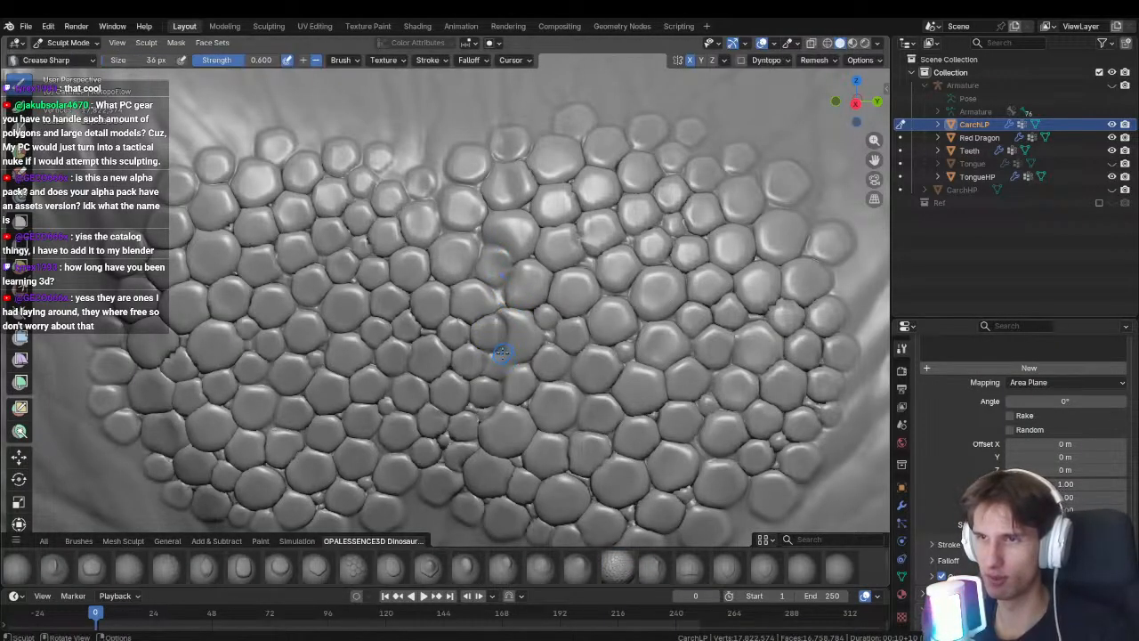
{"action": "mouse_move", "coordinate": [527, 328]}
{"action": "middle_mouse_down"}
{"action": "mouse_move", "coordinate": [489, 315]}
{"action": "mouse_move", "coordinate": [463, 221]}
{"action": "mouse_move", "coordinate": [437, 325]}
{"action": "mouse_move", "coordinate": [448, 405]}
{"action": "mouse_move", "coordinate": [485, 437]}
{"action": "middle_mouse_up"}
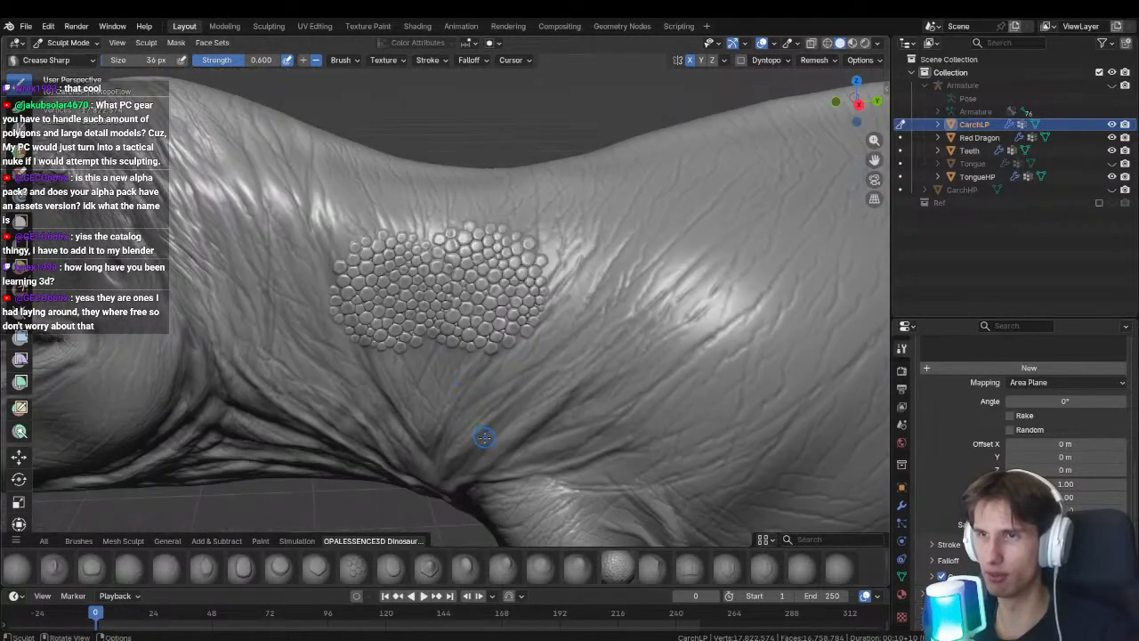
{"action": "middle_click_drag", "start_coordinate": [455, 330], "coordinate": [457, 390], "text": "ctrl"}
{"action": "mouse_move", "coordinate": [353, 391]}
{"action": "middle_mouse_down"}
{"action": "mouse_move", "coordinate": [315, 386]}
{"action": "mouse_move", "coordinate": [341, 490]}
{"action": "mouse_move", "coordinate": [412, 504]}
{"action": "mouse_move", "coordinate": [363, 407]}
{"action": "mouse_move", "coordinate": [386, 330]}
{"action": "mouse_move", "coordinate": [326, 330]}
{"action": "mouse_move", "coordinate": [457, 342]}
{"action": "mouse_move", "coordinate": [454, 321]}
{"action": "middle_mouse_up"}
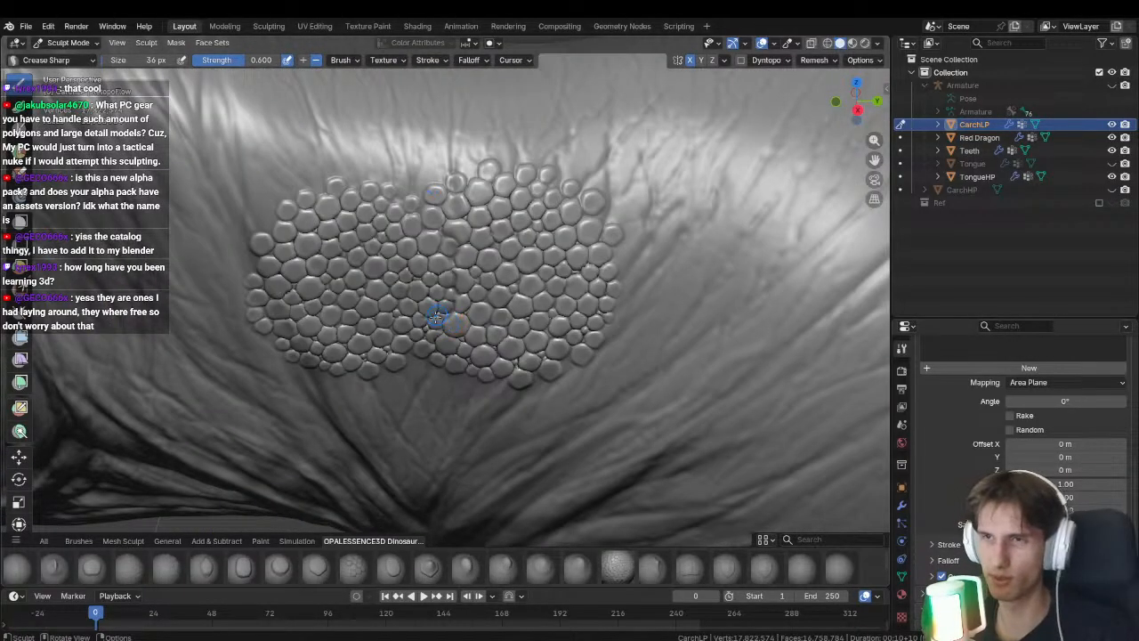
Try to carve cleaner scale borders along the neck seam with Crease Sharp and Crease Polish at 46 px.
{"action": "left_click", "coordinate": [43, 540]}
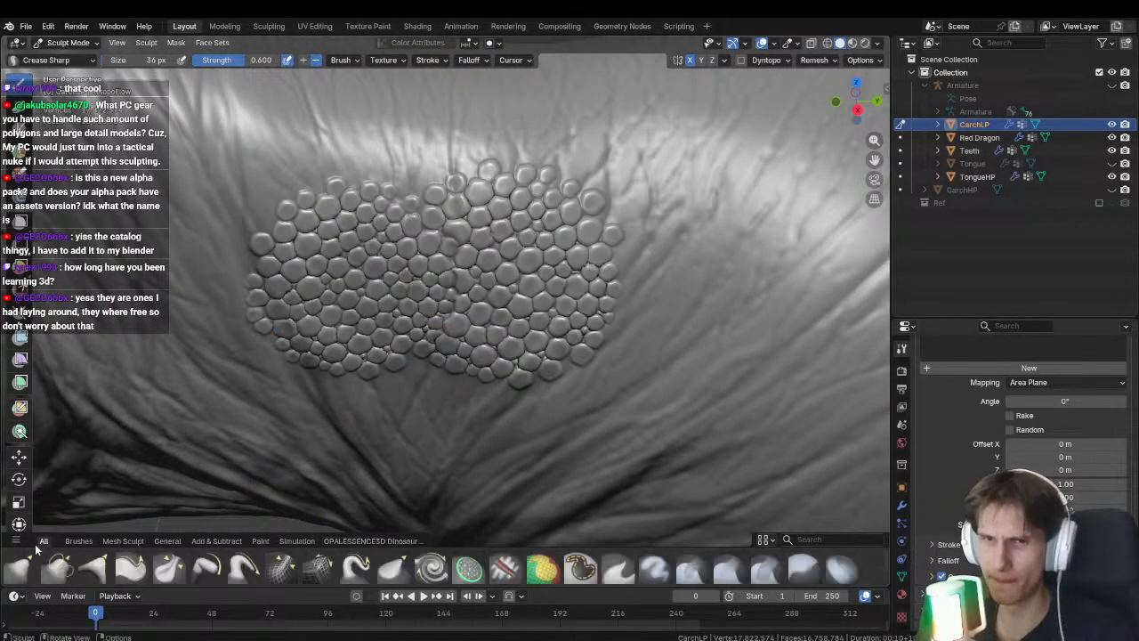
{"action": "scroll", "coordinate": [298, 577], "scroll_direction": "down", "scroll_amount": 2}
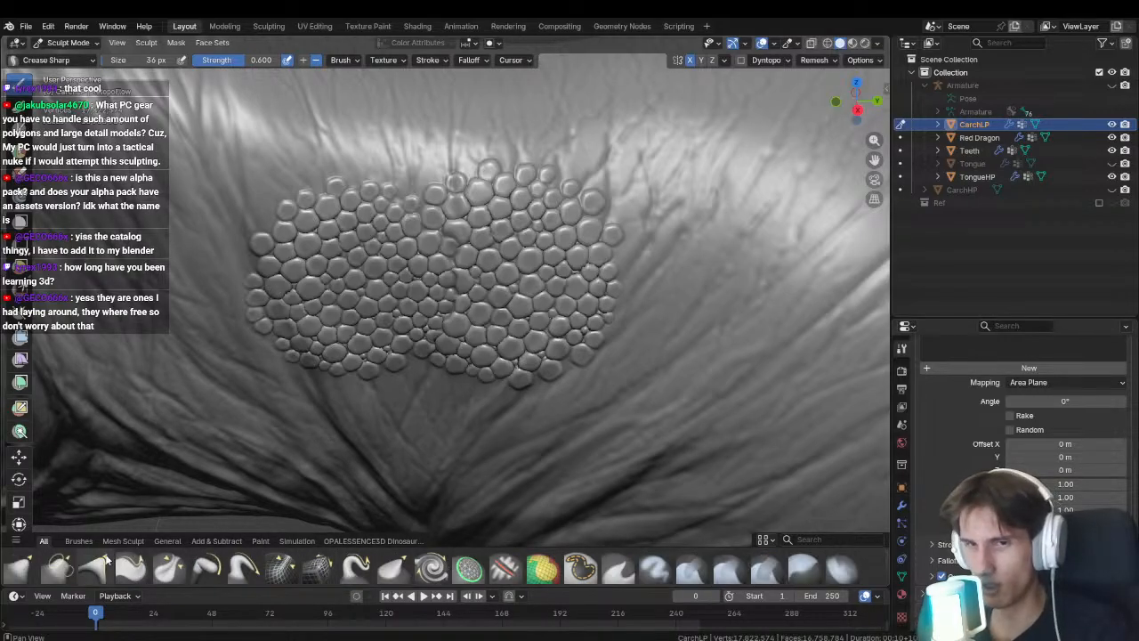
{"action": "scroll", "coordinate": [96, 570], "scroll_direction": "up", "scroll_amount": 1}
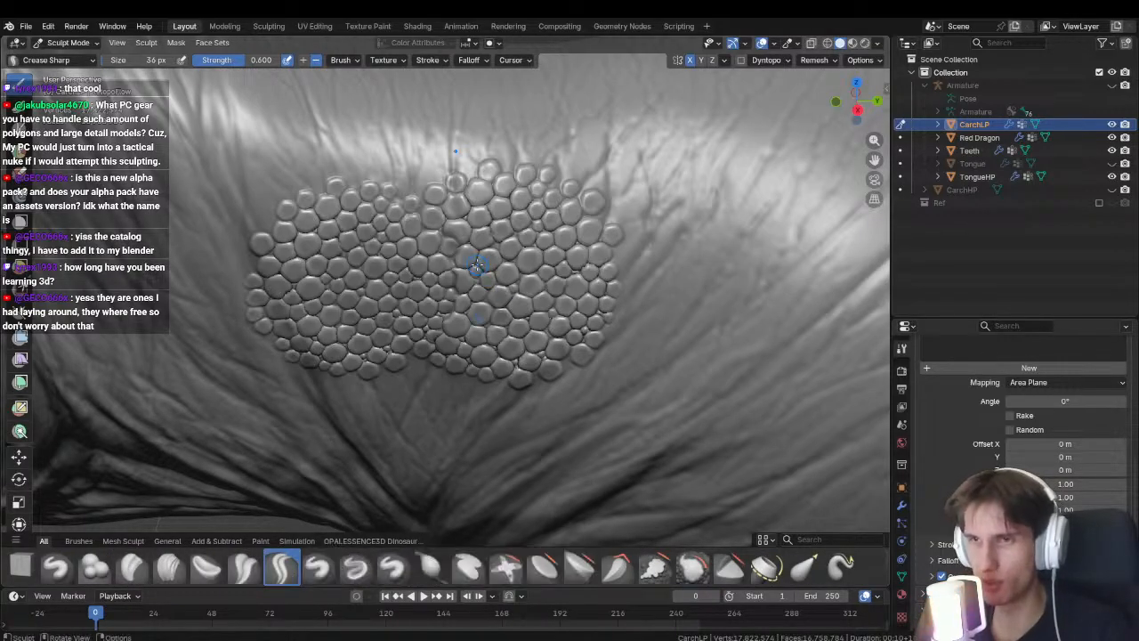
{"action": "scroll", "coordinate": [468, 287], "scroll_direction": "up", "scroll_amount": 3}
{"action": "middle_click_drag", "start_coordinate": [326, 347], "coordinate": [444, 234]}
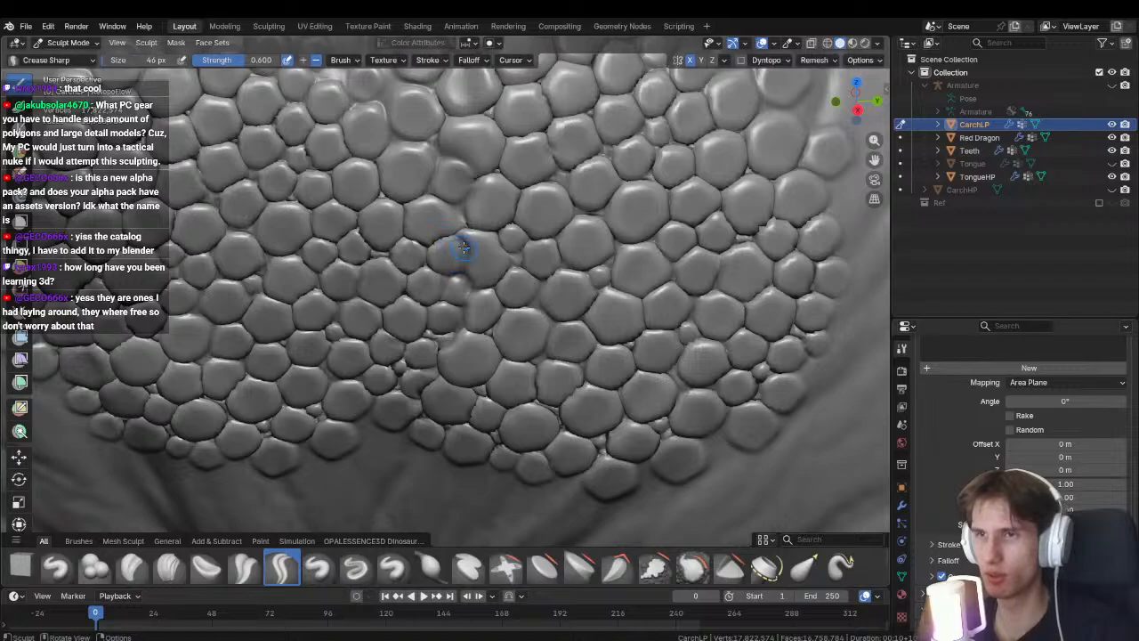
{"action": "mouse_move", "coordinate": [463, 247]}
{"action": "left_mouse_down"}
{"action": "mouse_move", "coordinate": [460, 260]}
{"action": "mouse_move", "coordinate": [462, 247]}
{"action": "left_mouse_up"}
{"action": "key", "text": "shift+c"}
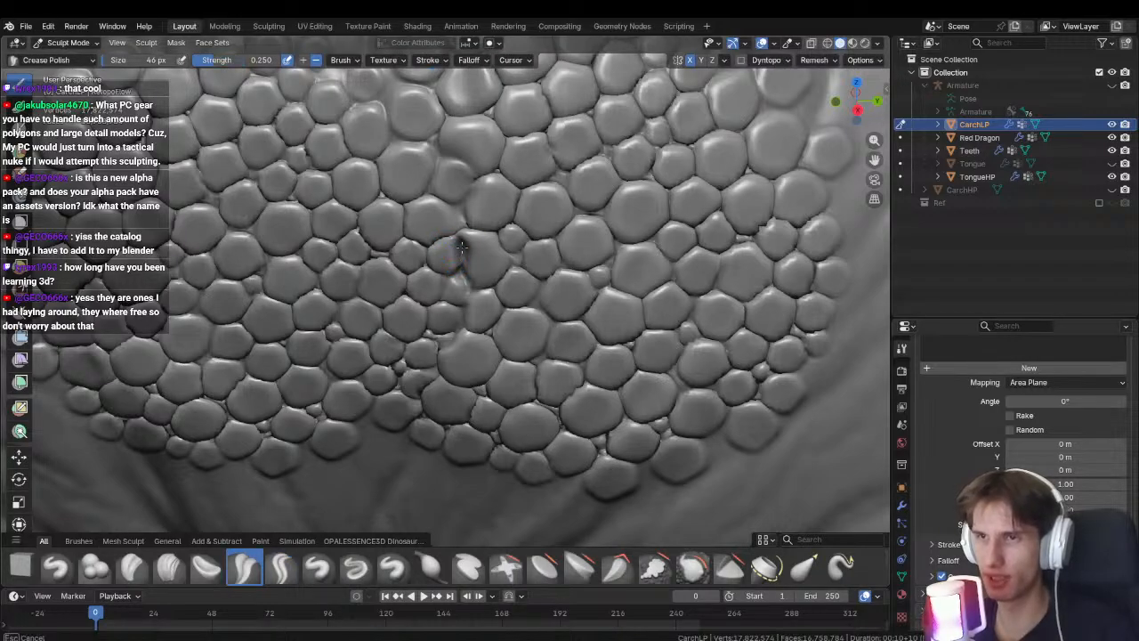
Undo the test scale patches and mask on the neck.
{"action": "scroll", "coordinate": [461, 275], "scroll_direction": "down", "scroll_amount": 5}
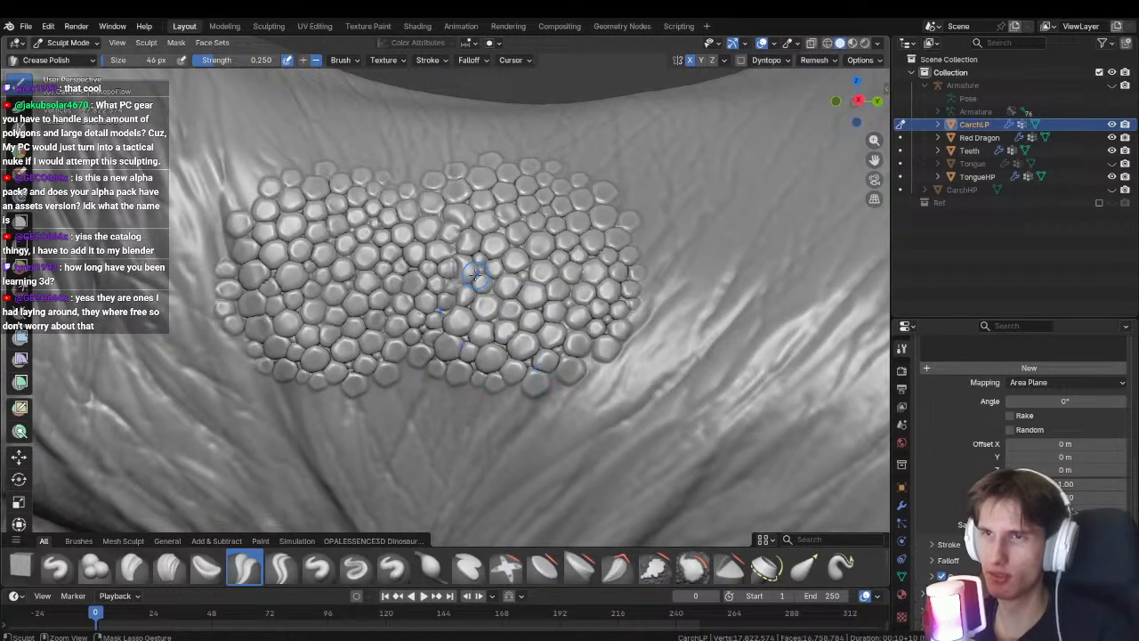
{"action": "mouse_move", "coordinate": [477, 275]}
{"action": "middle_mouse_down"}
{"action": "mouse_move", "coordinate": [490, 333]}
{"action": "mouse_move", "coordinate": [442, 412]}
{"action": "middle_mouse_up"}
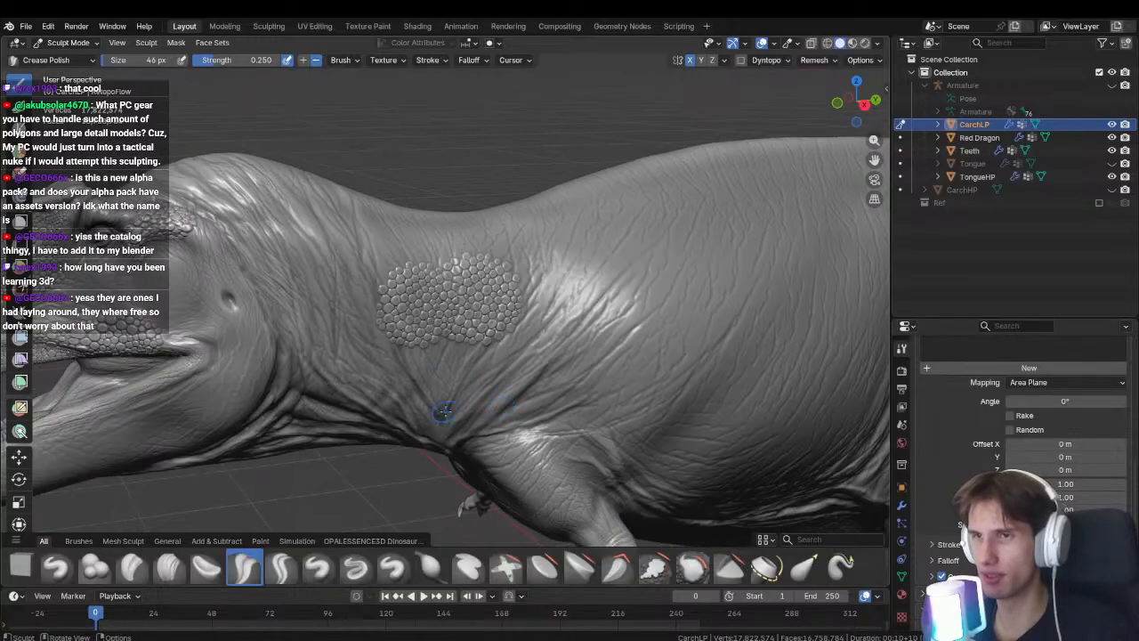
{"action": "middle_click_drag", "start_coordinate": [427, 281], "coordinate": [389, 286]}
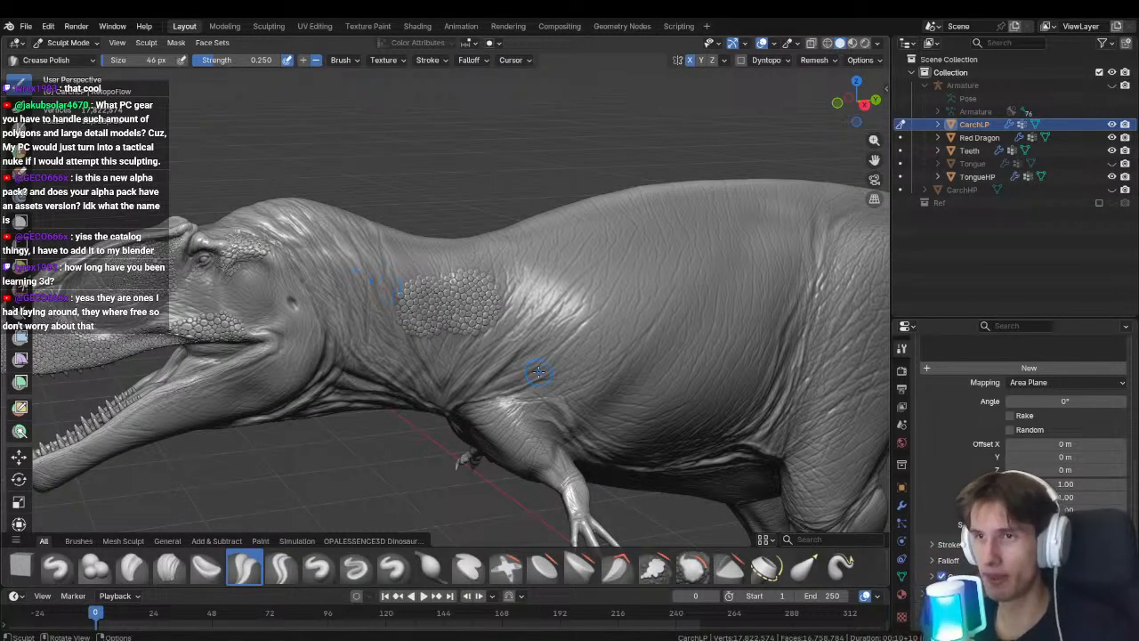
{"action": "scroll", "coordinate": [469, 386], "scroll_direction": "up", "scroll_amount": 3}
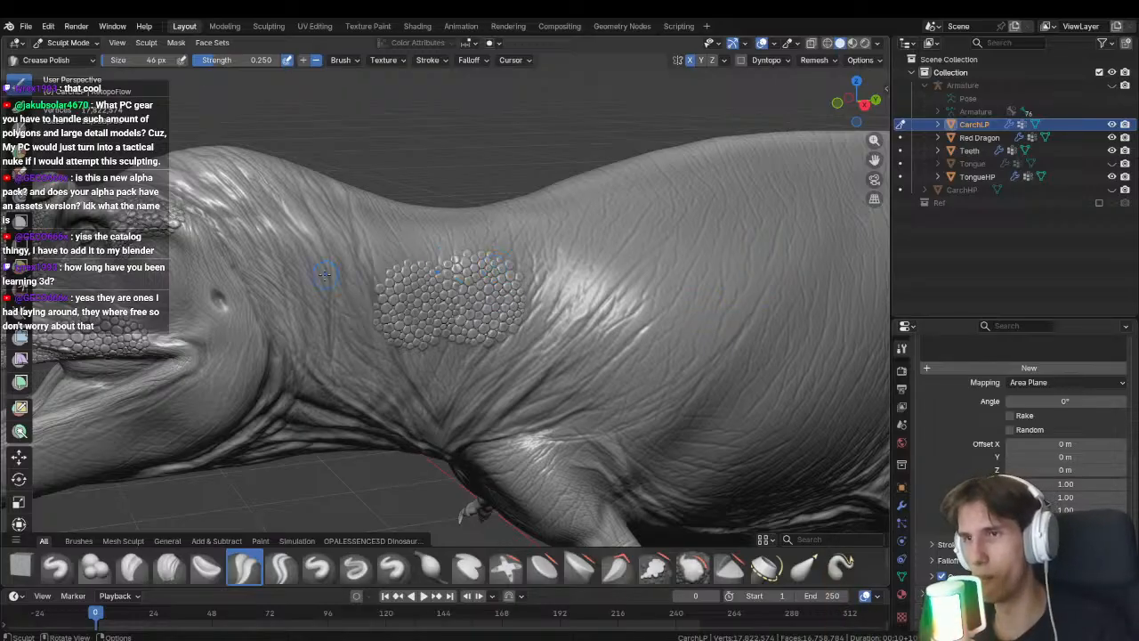
{"action": "key", "text": "ctrl+z"}
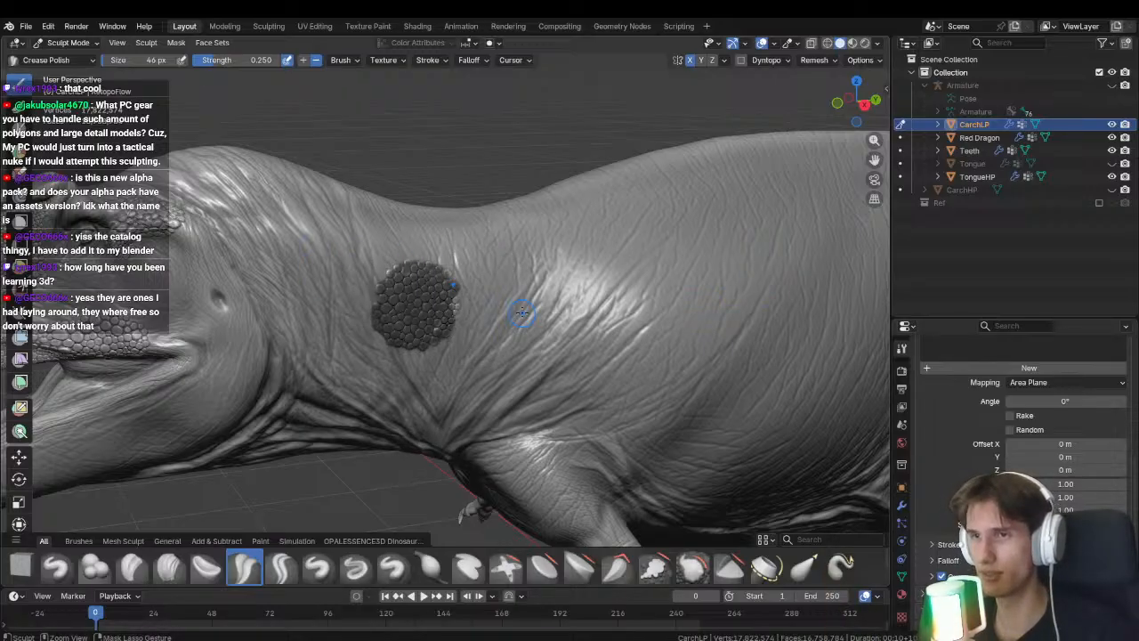
{"action": "key", "text": "ctrl+z"}
Choose the Osteoderm7 brush and set its size to 58 px at the bare gap inside the snout's scale patch.
{"action": "middle_click_drag", "start_coordinate": [395, 307], "coordinate": [750, 299], "text": "shift"}
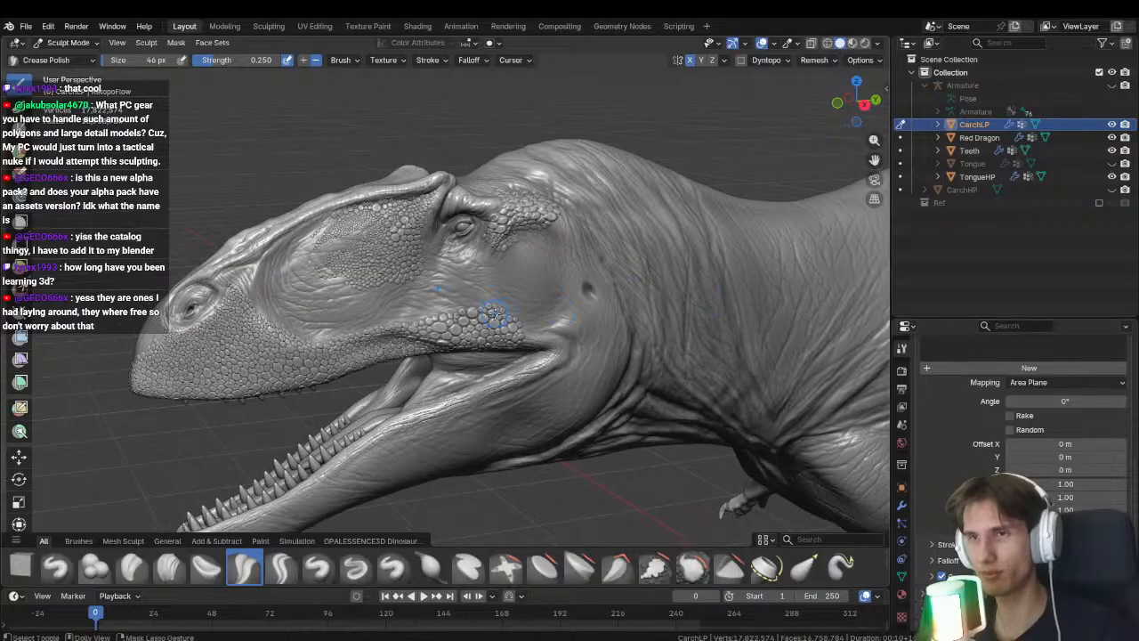
{"action": "scroll", "coordinate": [494, 314], "scroll_direction": "up", "scroll_amount": 8}
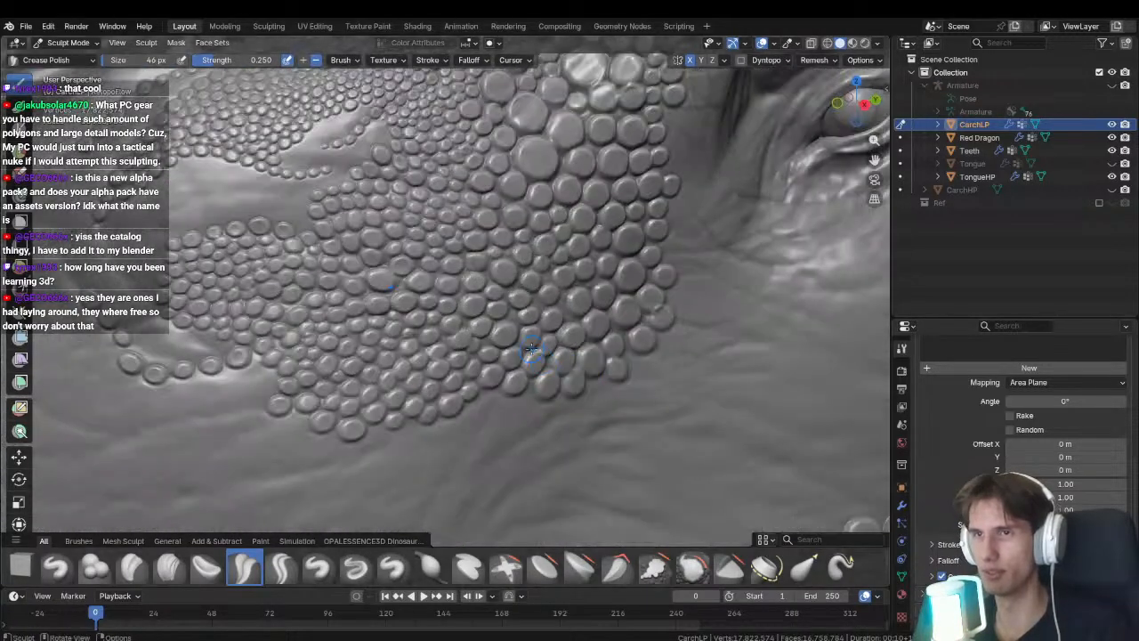
{"action": "middle_click_drag", "start_coordinate": [405, 384], "coordinate": [484, 331]}
{"action": "middle_click_drag", "start_coordinate": [343, 363], "coordinate": [488, 434], "text": "shift"}
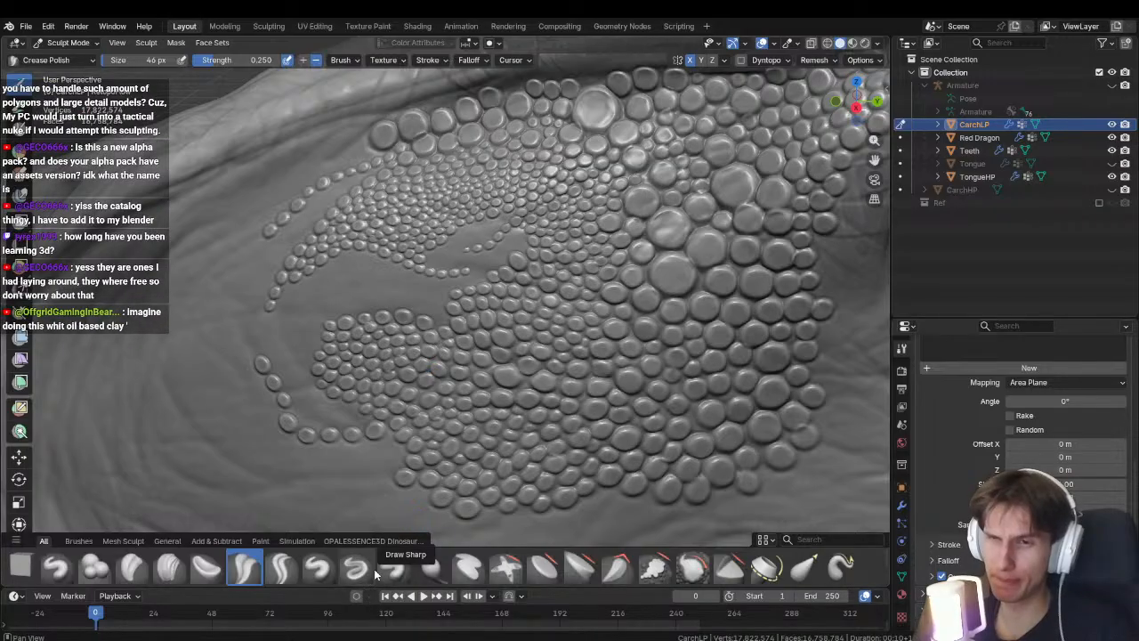
{"action": "scroll", "coordinate": [440, 574], "scroll_direction": "down", "scroll_amount": 2}
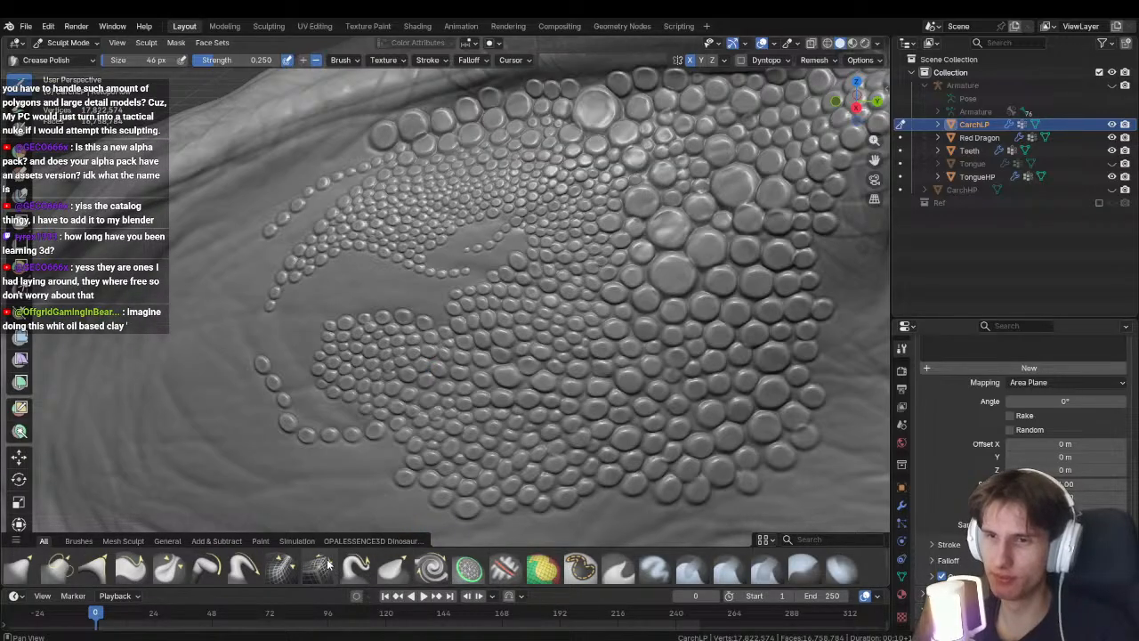
{"action": "scroll", "coordinate": [282, 572], "scroll_direction": "down", "scroll_amount": 1}
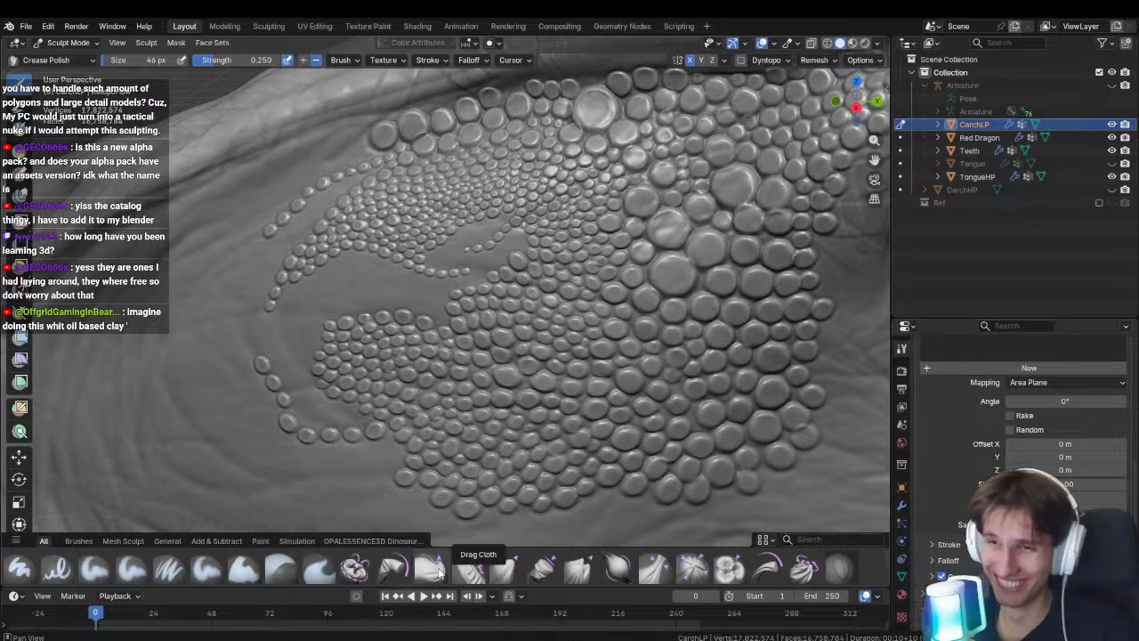
{"action": "scroll", "coordinate": [414, 577], "scroll_direction": "up", "scroll_amount": 3}
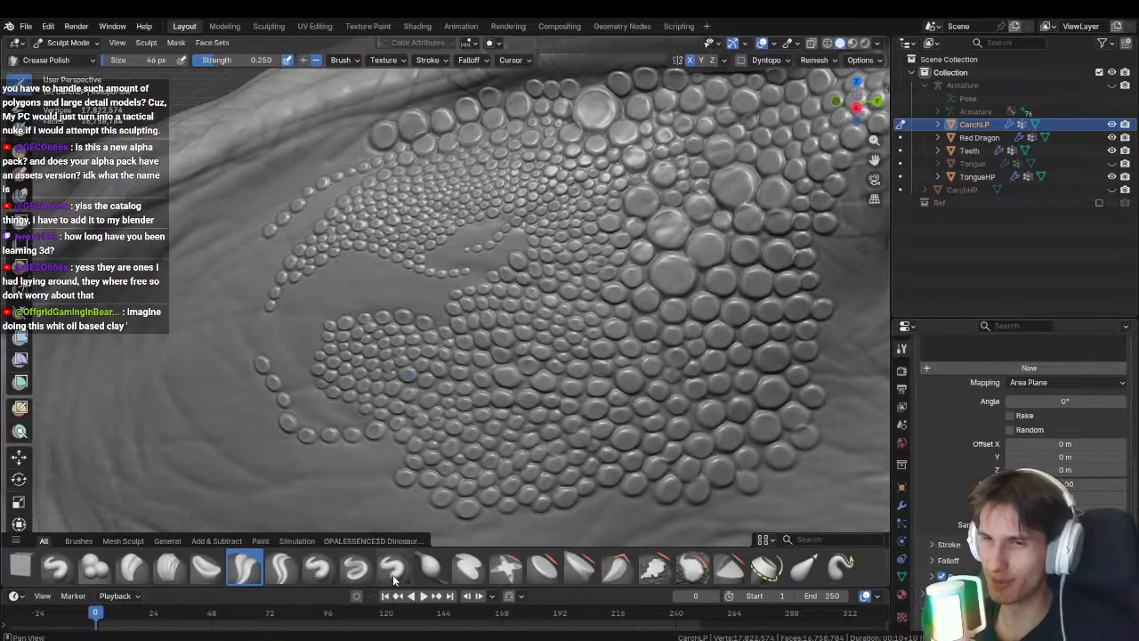
{"action": "scroll", "coordinate": [414, 576], "scroll_direction": "down", "scroll_amount": 3}
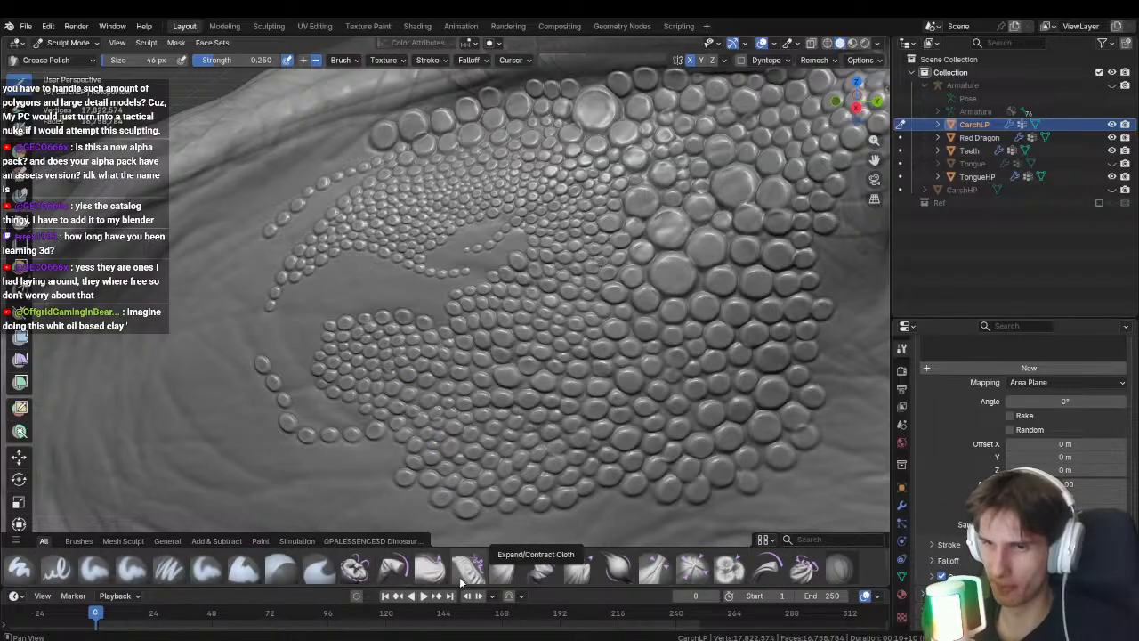
{"action": "scroll", "coordinate": [460, 583], "scroll_direction": "down", "scroll_amount": 4}
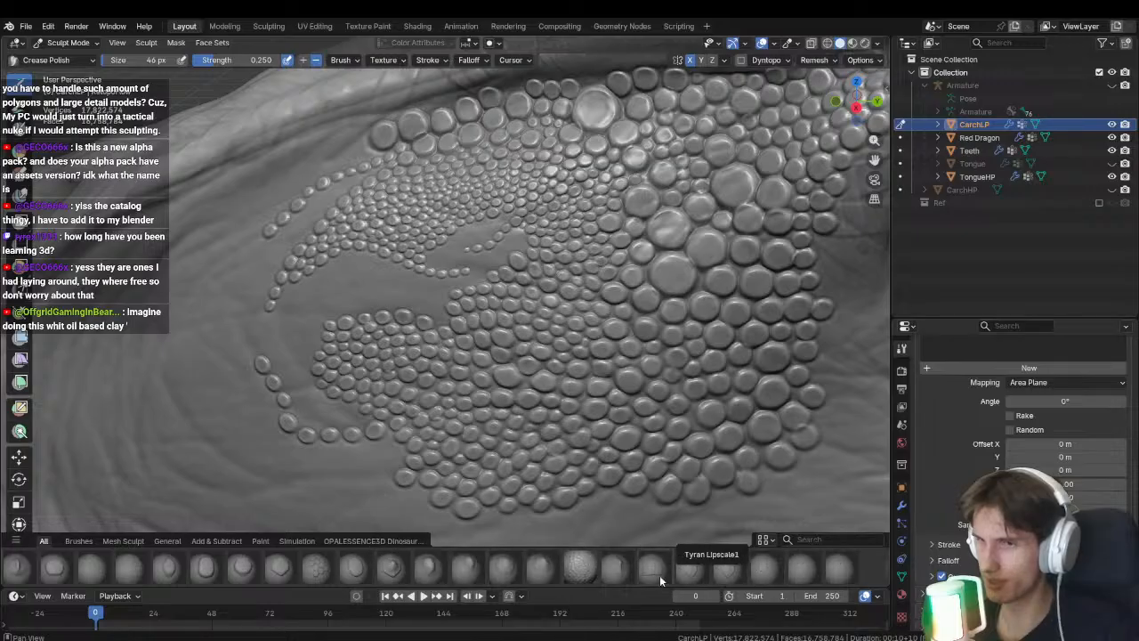
{"action": "left_click", "coordinate": [241, 572]}
{"action": "mouse_move", "coordinate": [511, 324]}
{"action": "middle_mouse_down", "text": "shift"}
{"action": "mouse_move", "coordinate": [516, 440]}
{"action": "mouse_move", "coordinate": [486, 306]}
{"action": "mouse_move", "coordinate": [505, 331]}
{"action": "mouse_move", "coordinate": [527, 312]}
{"action": "middle_mouse_up", "text": "shift"}
{"action": "key", "text": "f"}
{"action": "left_click", "coordinate": [527, 313]}
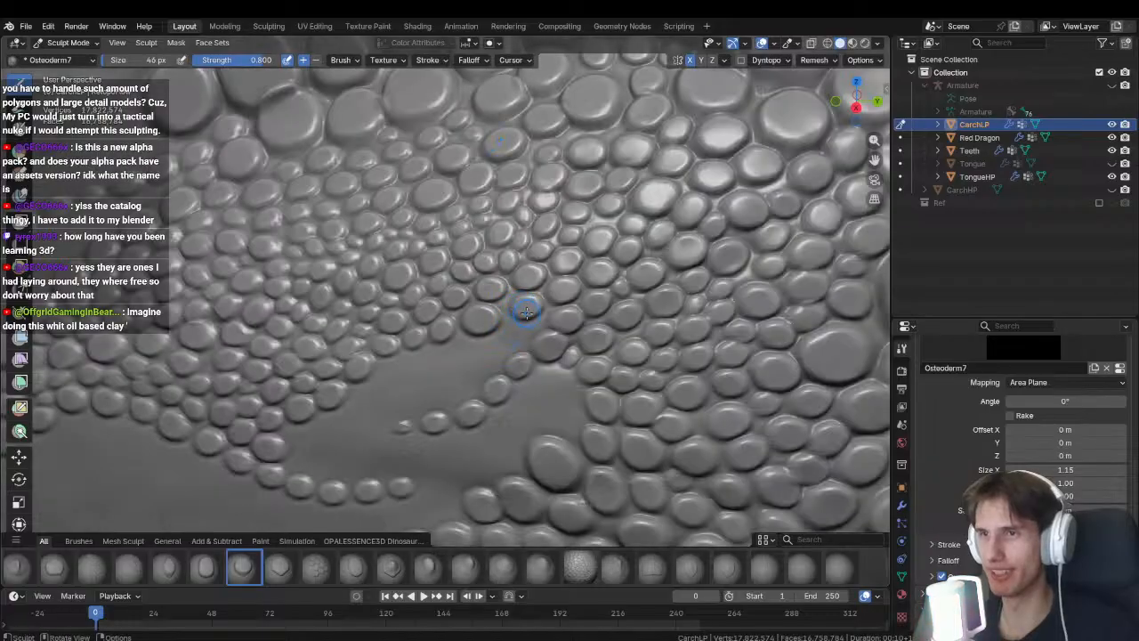
Stamp Osteoderm7 scales into the bare strip between the upper patch's lower edge and the short inner scale chain.
{"action": "left_click_drag", "start_coordinate": [521, 334], "coordinate": [482, 351]}
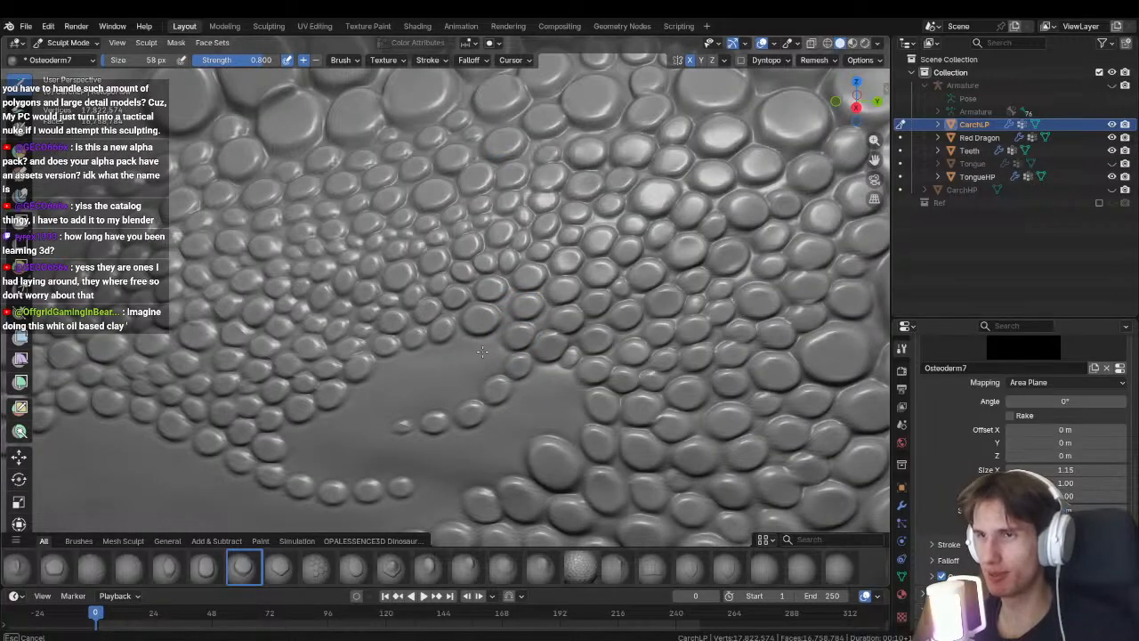
{"action": "middle_click_drag", "start_coordinate": [416, 373], "coordinate": [465, 330], "text": "shift"}
{"action": "middle_click_drag", "start_coordinate": [383, 396], "coordinate": [438, 363]}
{"action": "left_click_drag", "start_coordinate": [448, 367], "coordinate": [458, 363]}
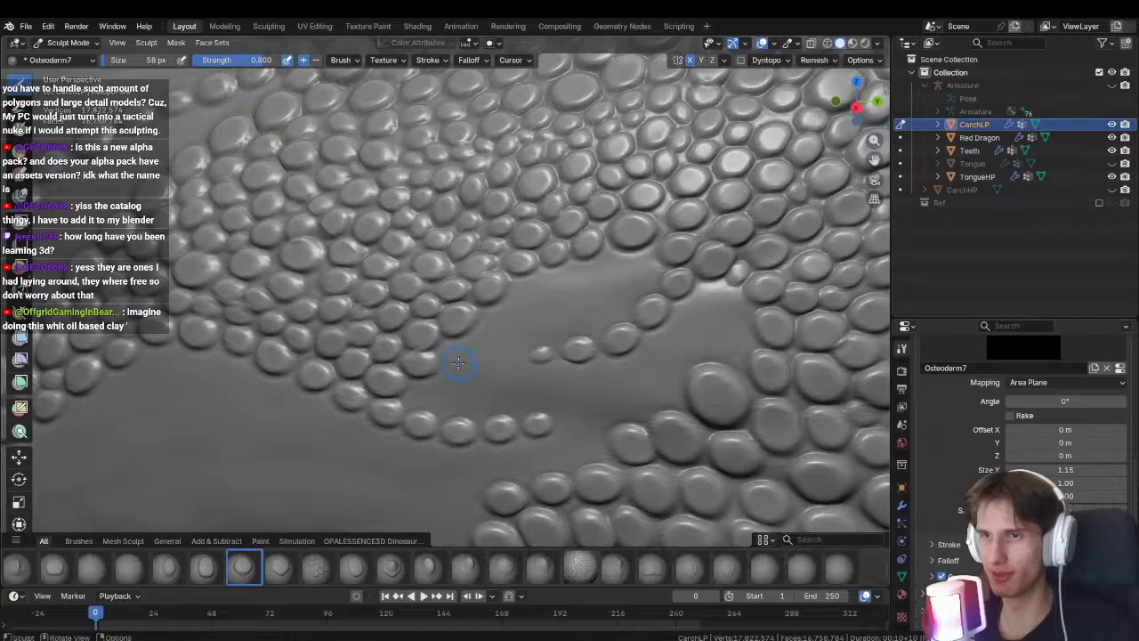
{"action": "middle_click_drag", "start_coordinate": [455, 347], "coordinate": [441, 351], "text": "shift"}
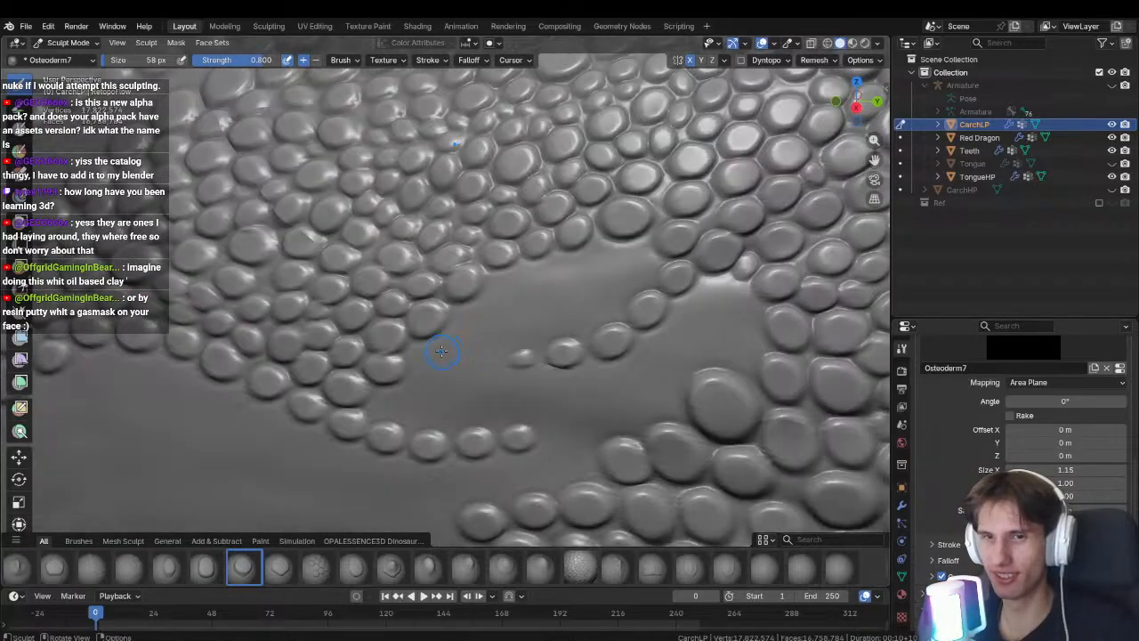
{"action": "mouse_move", "coordinate": [445, 354]}
{"action": "left_mouse_down"}
{"action": "mouse_move", "coordinate": [425, 353]}
{"action": "mouse_move", "coordinate": [478, 346]}
{"action": "left_mouse_up"}
{"action": "middle_click_drag", "start_coordinate": [459, 324], "coordinate": [420, 343], "text": "shift"}
{"action": "left_click_drag", "start_coordinate": [423, 344], "coordinate": [388, 378]}
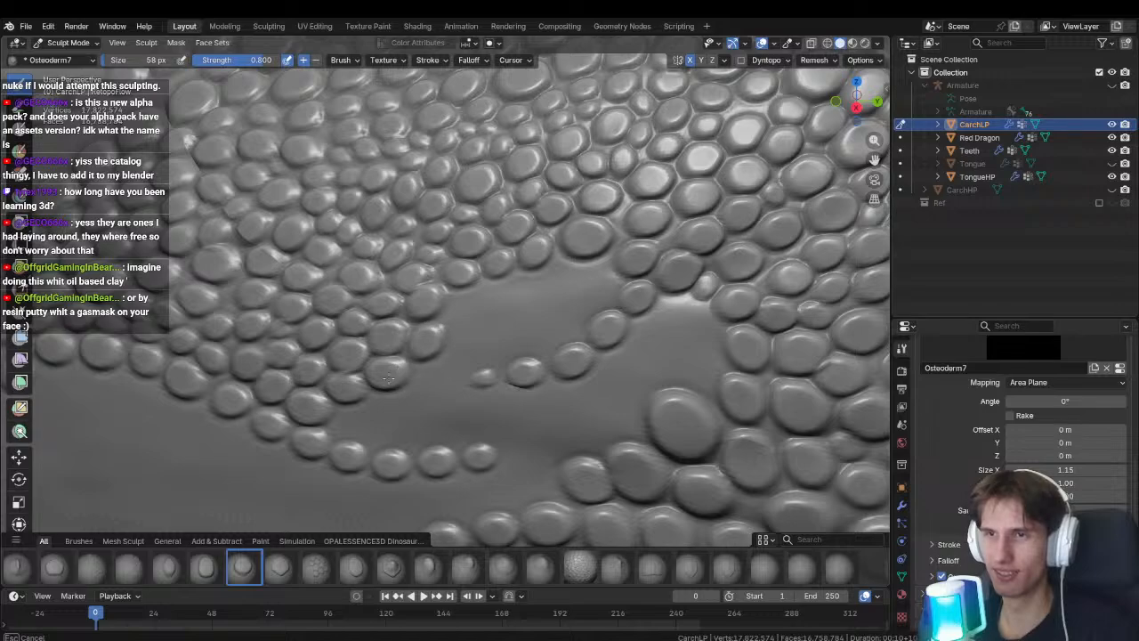
Undo a stray stamp and fill the remaining strip above the inner scale chain with small Osteoderm7 scales.
{"action": "mouse_move", "coordinate": [457, 372]}
{"action": "middle_mouse_down", "text": "shift"}
{"action": "mouse_move", "coordinate": [407, 380]}
{"action": "mouse_move", "coordinate": [394, 395]}
{"action": "middle_mouse_up", "text": "shift"}
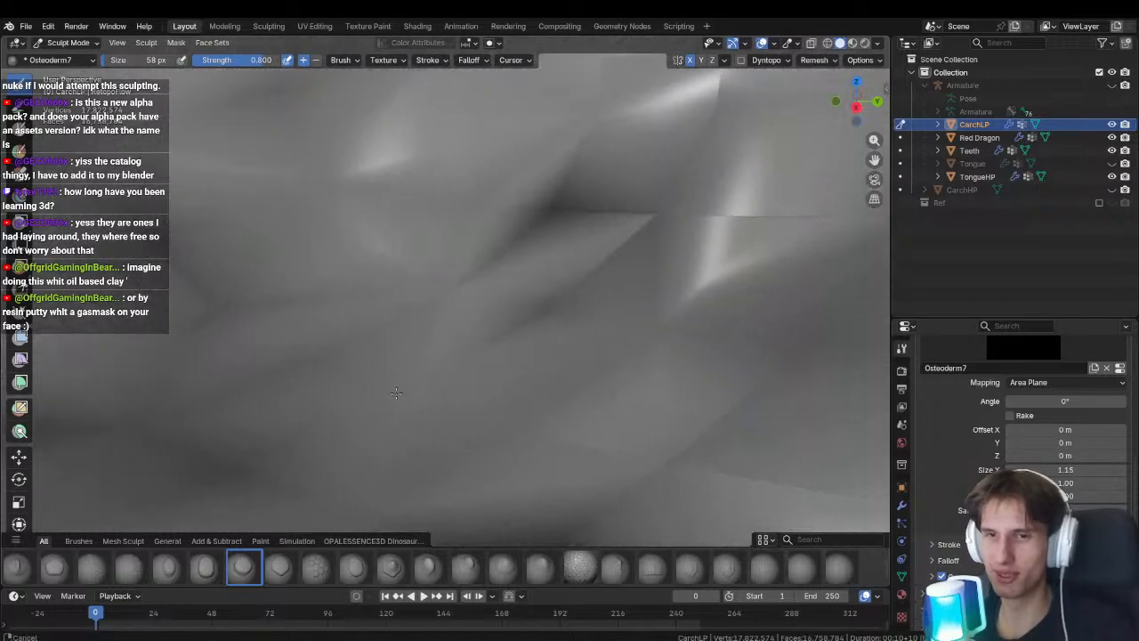
{"action": "mouse_move", "coordinate": [340, 330]}
{"action": "left_mouse_down"}
{"action": "mouse_move", "coordinate": [368, 291]}
{"action": "mouse_move", "coordinate": [361, 321]}
{"action": "mouse_move", "coordinate": [485, 303]}
{"action": "mouse_move", "coordinate": [419, 378]}
{"action": "mouse_move", "coordinate": [457, 357]}
{"action": "mouse_move", "coordinate": [458, 311]}
{"action": "mouse_move", "coordinate": [401, 335]}
{"action": "left_mouse_up"}
{"action": "key", "text": "ctrl+z"}
{"action": "mouse_move", "coordinate": [404, 339]}
{"action": "middle_mouse_down", "text": "shift"}
{"action": "mouse_move", "coordinate": [516, 330]}
{"action": "mouse_move", "coordinate": [479, 328]}
{"action": "middle_mouse_up", "text": "shift"}
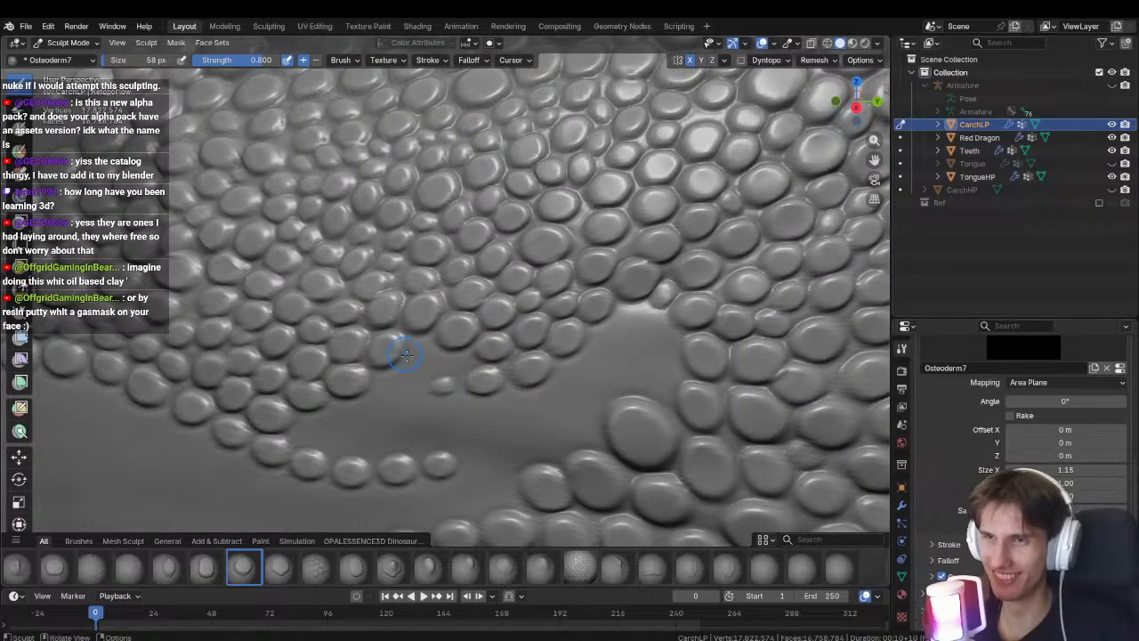
{"action": "left_click_drag", "start_coordinate": [456, 365], "coordinate": [488, 364]}
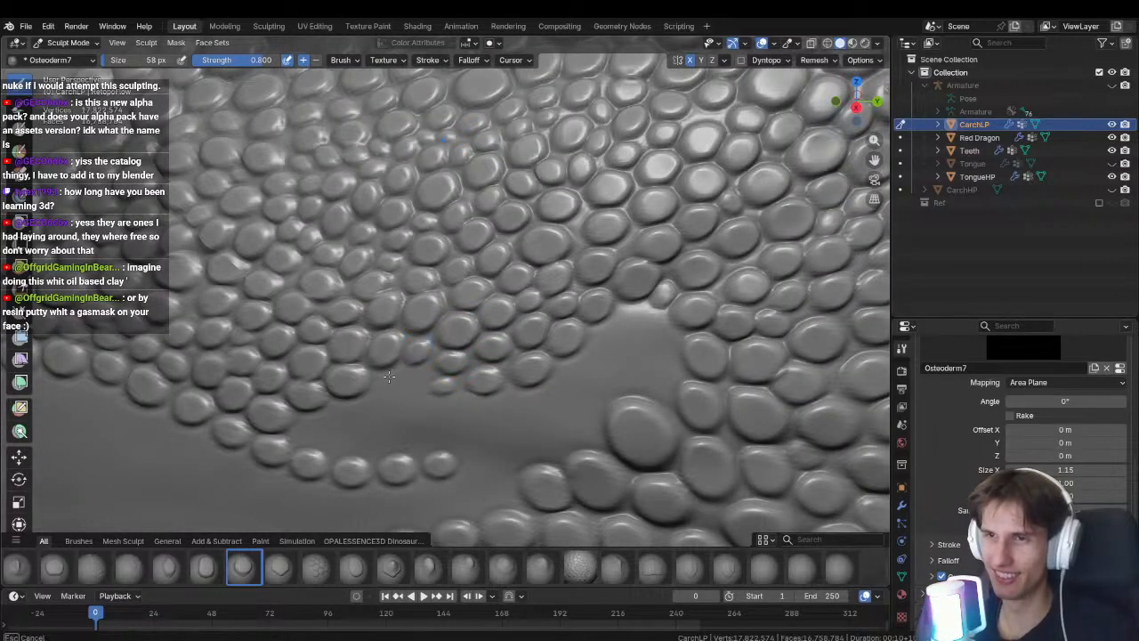
{"action": "left_click_drag", "start_coordinate": [418, 384], "coordinate": [401, 393]}
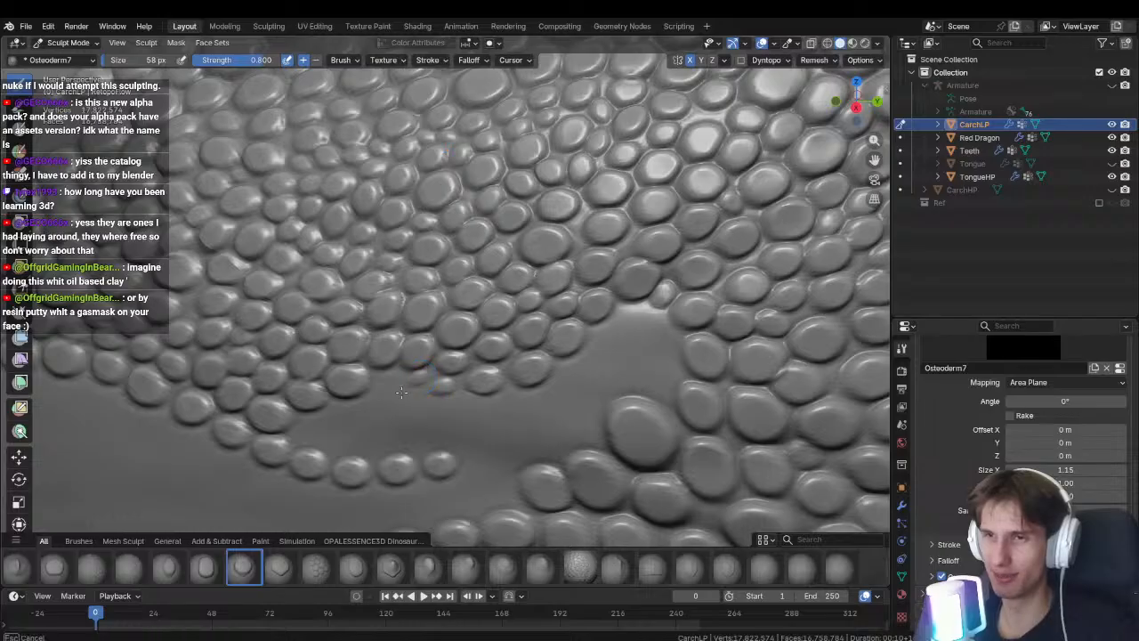
Fill the gap's narrow front end with Osteoderm7 scales, between the upper patch and the lower border chain.
{"action": "middle_click_drag", "start_coordinate": [383, 390], "coordinate": [455, 338], "text": "shift"}
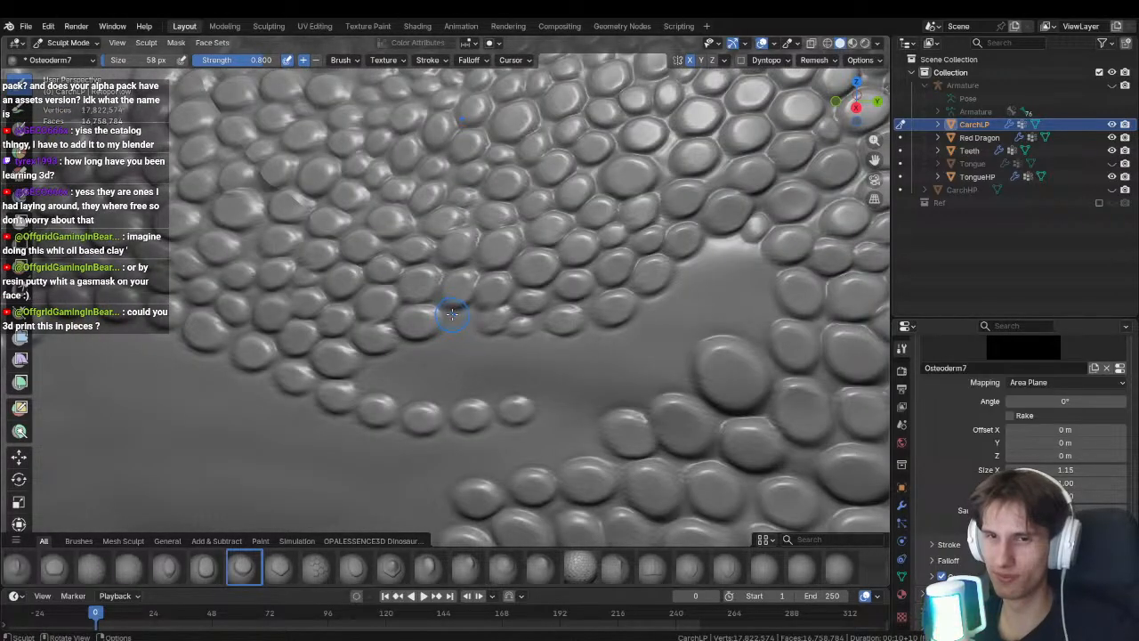
{"action": "left_click_drag", "start_coordinate": [446, 333], "coordinate": [447, 334]}
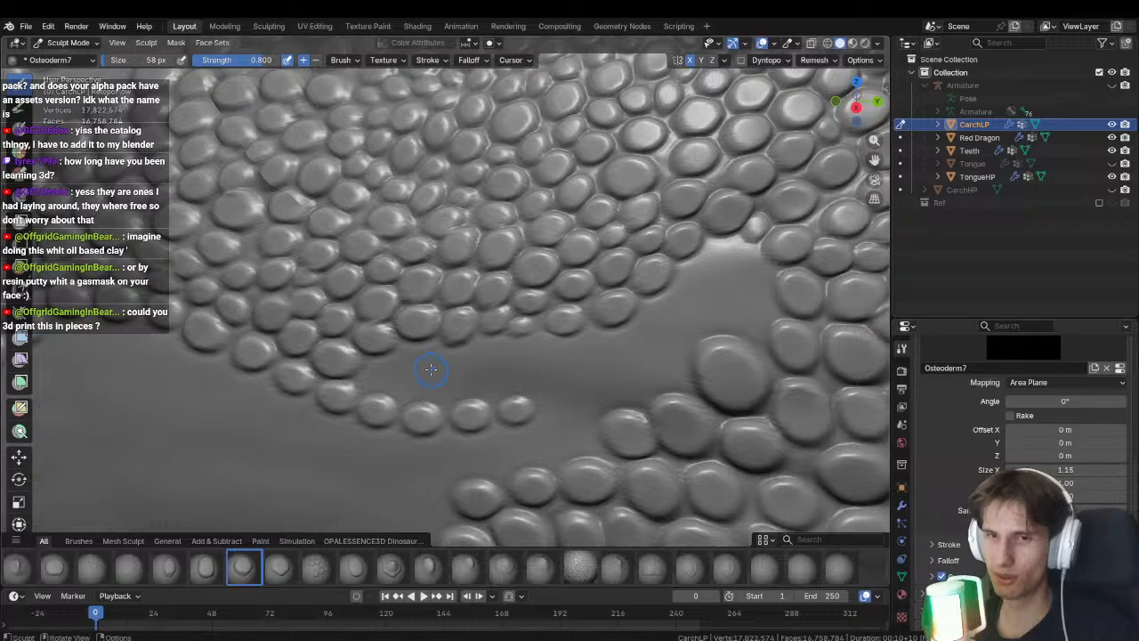
{"action": "middle_click_drag", "start_coordinate": [431, 369], "coordinate": [428, 349]}
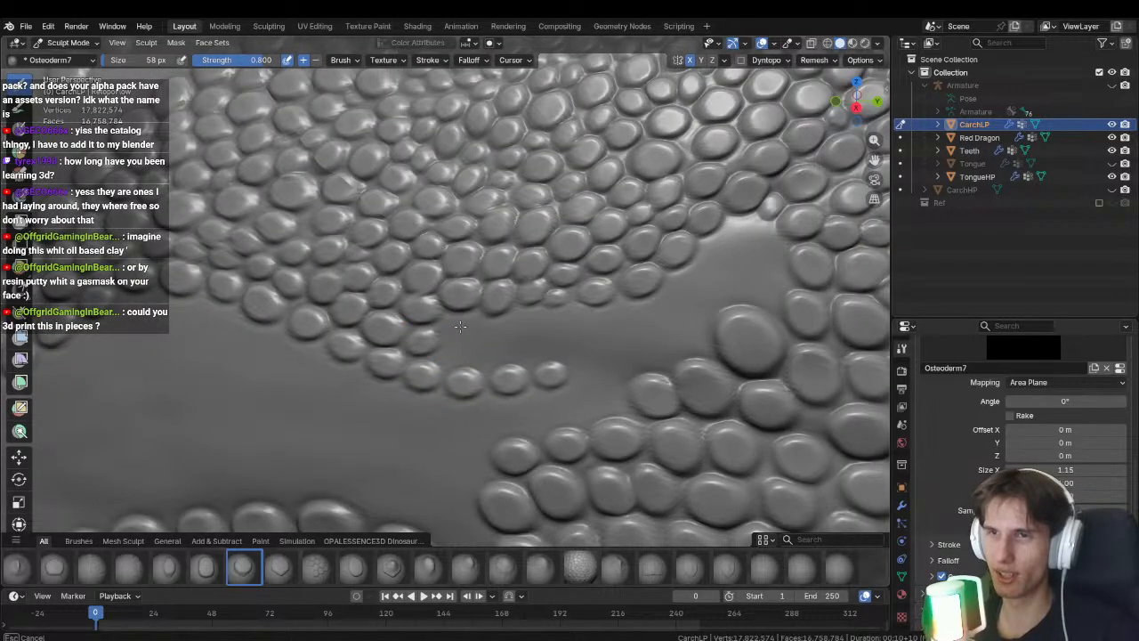
{"action": "left_click_drag", "start_coordinate": [480, 331], "coordinate": [463, 349]}
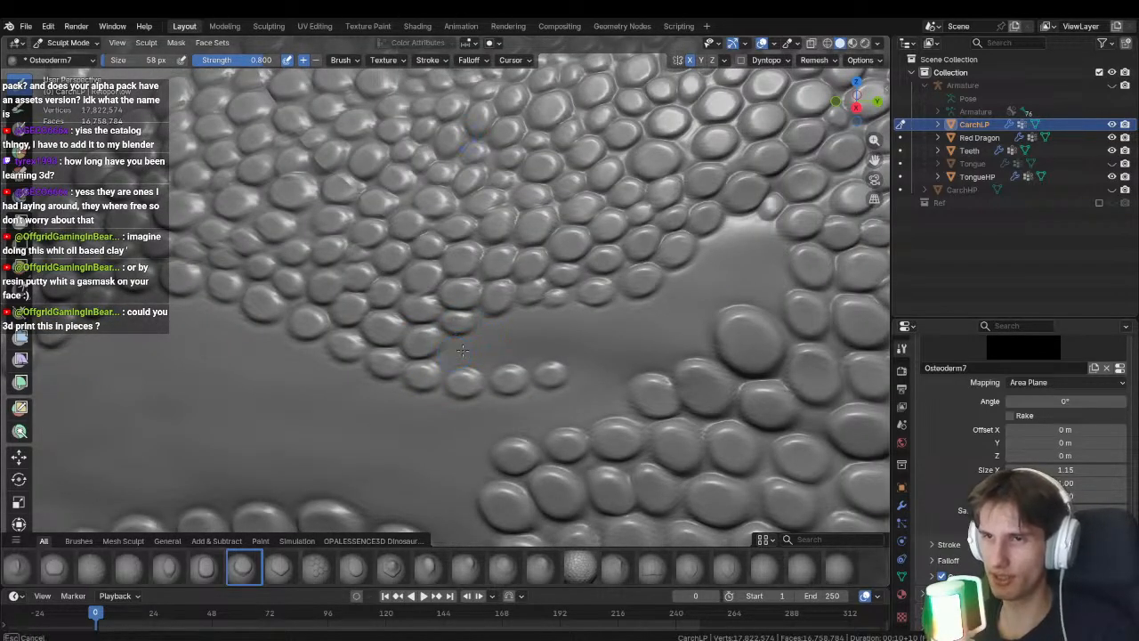
{"action": "mouse_move", "coordinate": [498, 329]}
{"action": "middle_mouse_down", "text": "ctrl"}
{"action": "mouse_move", "coordinate": [468, 401]}
{"action": "mouse_move", "coordinate": [448, 328]}
{"action": "mouse_move", "coordinate": [386, 374]}
{"action": "mouse_move", "coordinate": [369, 408]}
{"action": "middle_mouse_up", "text": "ctrl"}
{"action": "left_click_drag", "start_coordinate": [369, 408], "coordinate": [367, 395]}
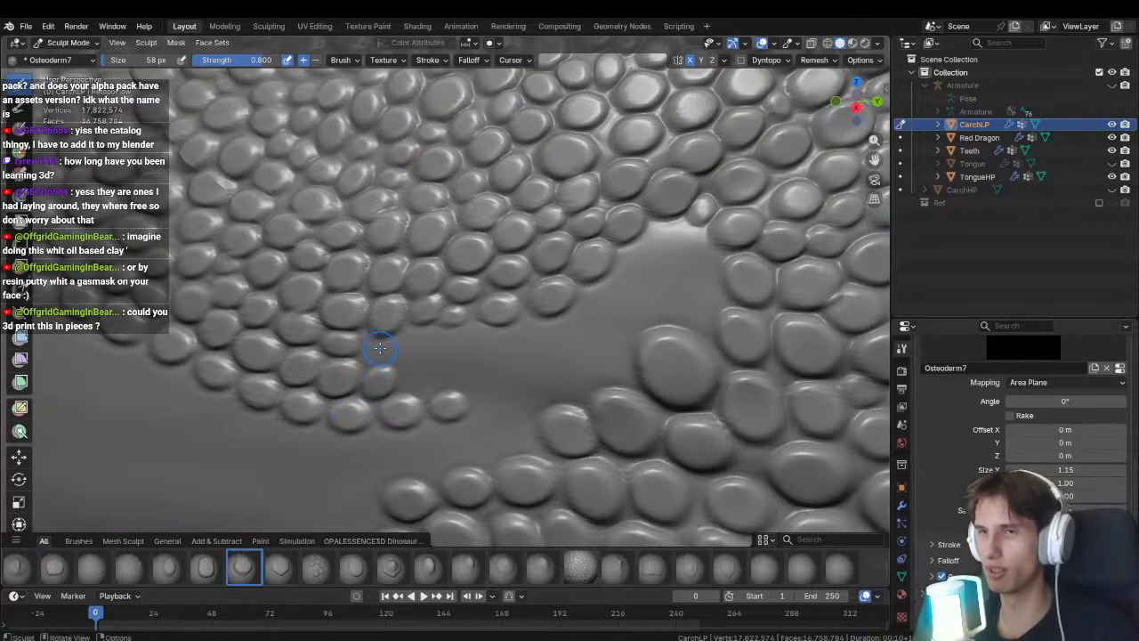
{"action": "mouse_move", "coordinate": [380, 350]}
{"action": "left_mouse_down"}
{"action": "mouse_move", "coordinate": [368, 360]}
{"action": "mouse_move", "coordinate": [404, 354]}
{"action": "mouse_move", "coordinate": [430, 329]}
{"action": "mouse_move", "coordinate": [460, 386]}
{"action": "left_mouse_up"}
{"action": "mouse_move", "coordinate": [449, 386]}
{"action": "middle_mouse_down", "text": "shift"}
{"action": "mouse_move", "coordinate": [394, 387]}
{"action": "mouse_move", "coordinate": [425, 354]}
{"action": "mouse_move", "coordinate": [558, 305]}
{"action": "mouse_move", "coordinate": [478, 363]}
{"action": "middle_mouse_up", "text": "shift"}
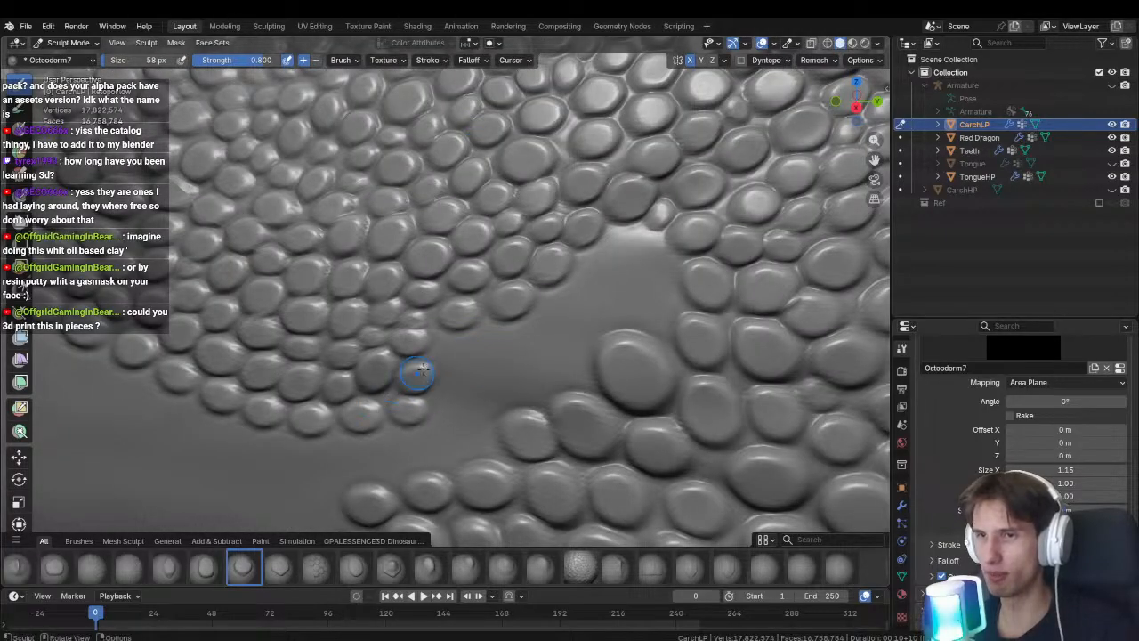
Add Osteoderm7 scales at the gap's front edge and around its rear upper corner beside the larger scales.
{"action": "left_click_drag", "start_coordinate": [487, 359], "coordinate": [489, 353]}
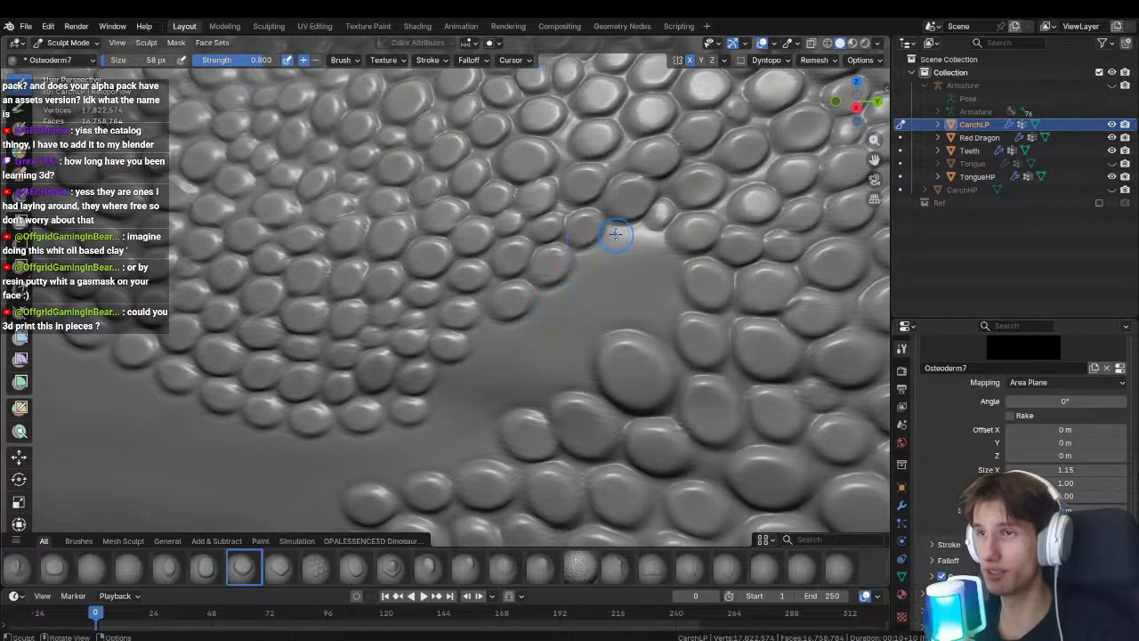
{"action": "left_click_drag", "start_coordinate": [615, 233], "coordinate": [624, 240]}
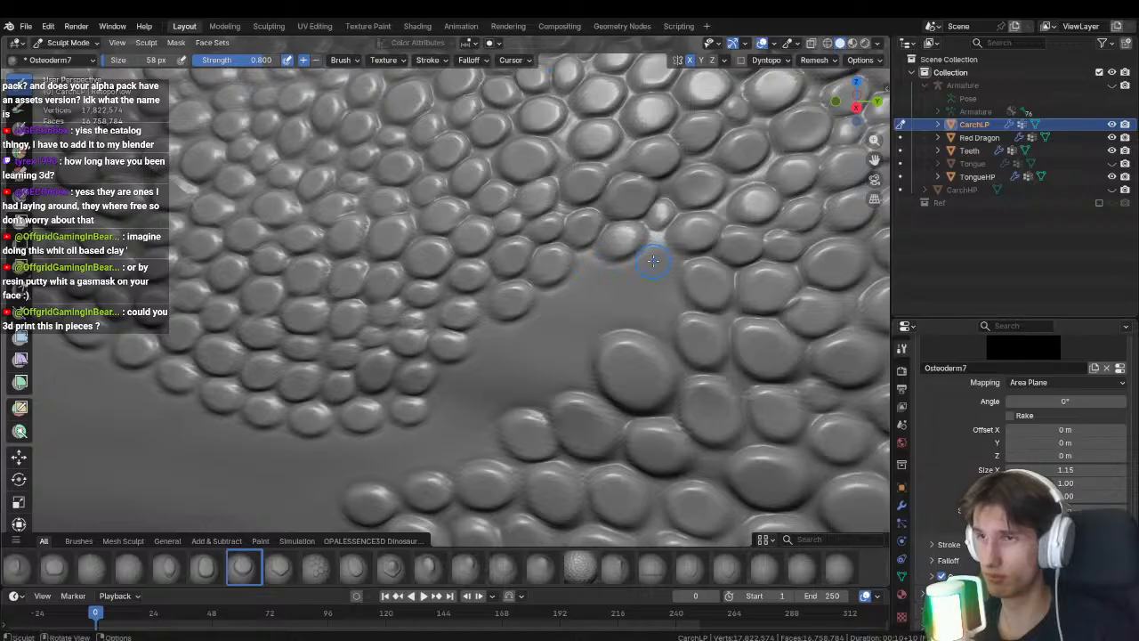
{"action": "left_click_drag", "start_coordinate": [654, 290], "coordinate": [657, 314]}
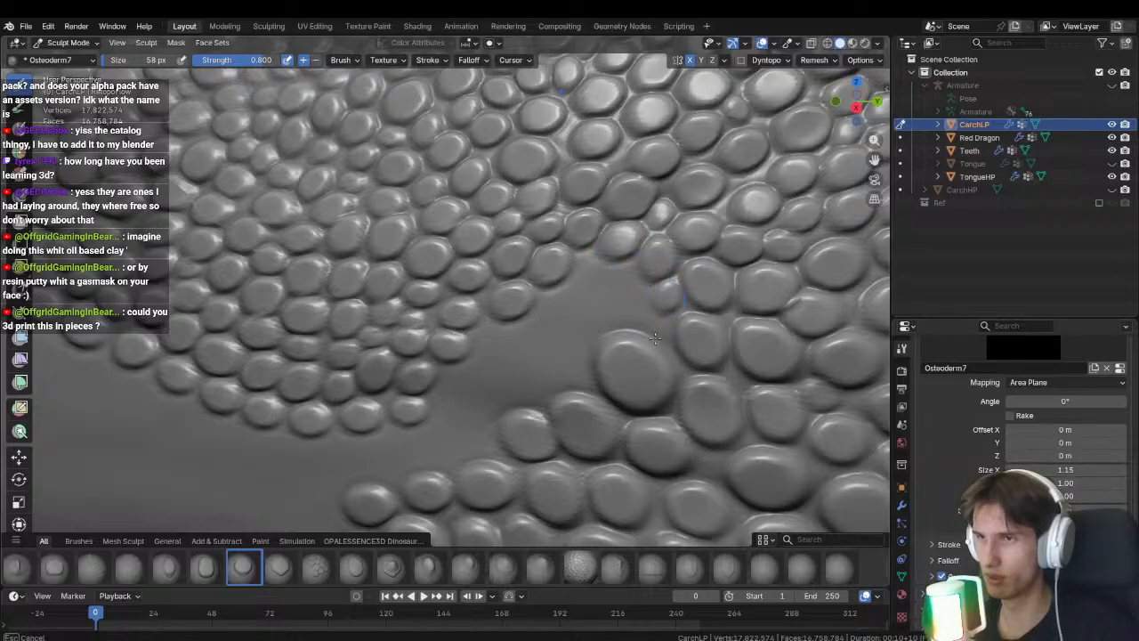
{"action": "mouse_move", "coordinate": [633, 325]}
{"action": "middle_mouse_down", "text": "shift"}
{"action": "mouse_move", "coordinate": [607, 337]}
{"action": "mouse_move", "coordinate": [613, 302]}
{"action": "mouse_move", "coordinate": [625, 324]}
{"action": "middle_mouse_up", "text": "shift"}
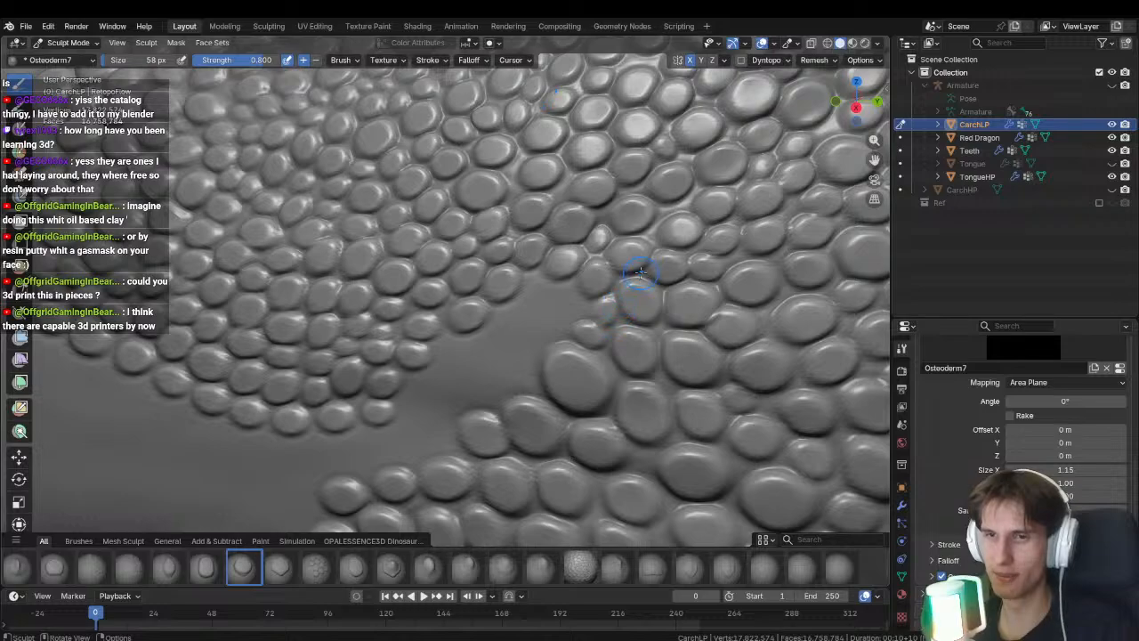
Stamp Osteoderm7 scales from the gap's rear upper corner toward its middle, above the large round scale.
{"action": "middle_click_drag", "start_coordinate": [534, 318], "coordinate": [509, 282], "text": "ctrl"}
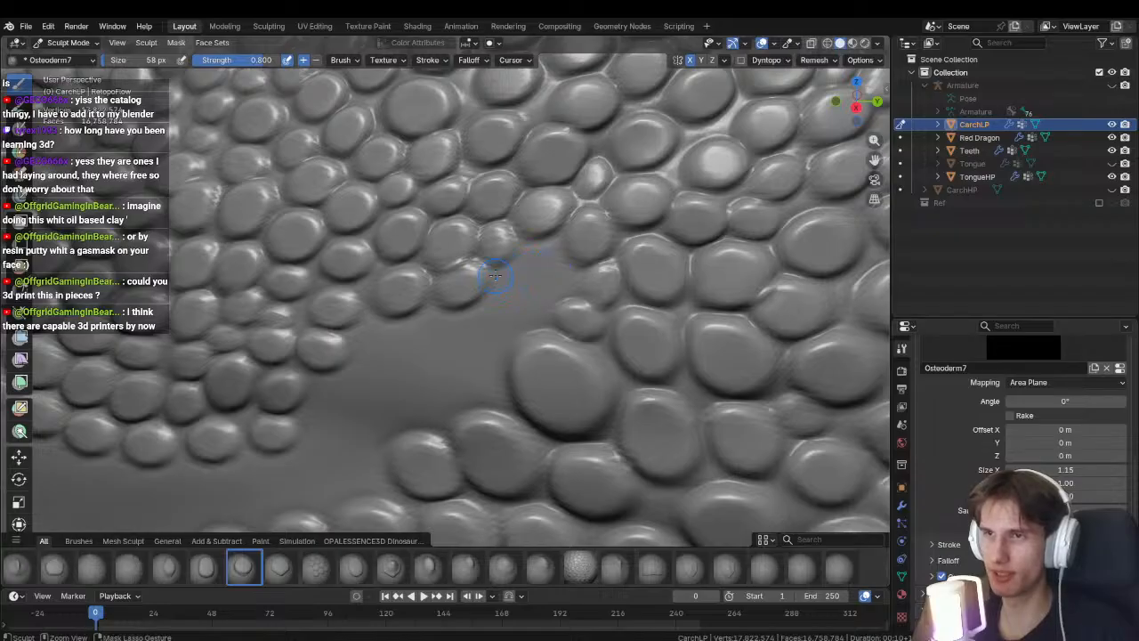
{"action": "mouse_move", "coordinate": [494, 276]}
{"action": "middle_mouse_down", "text": "ctrl"}
{"action": "mouse_move", "coordinate": [509, 258]}
{"action": "mouse_move", "coordinate": [505, 281]}
{"action": "middle_mouse_up", "text": "ctrl"}
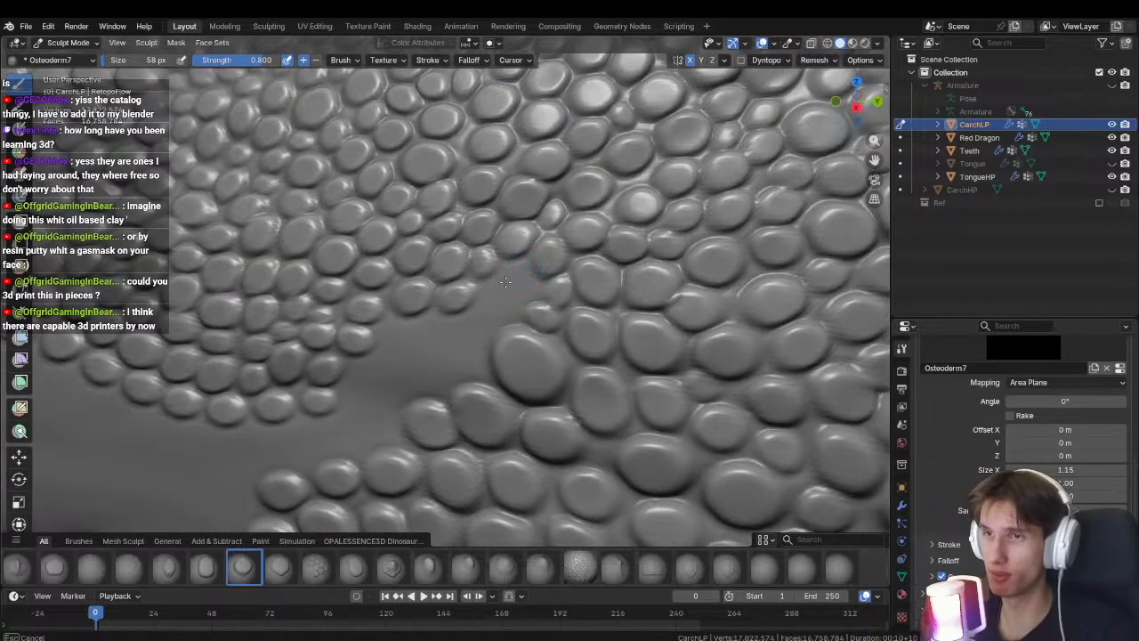
{"action": "scroll", "coordinate": [510, 296], "scroll_direction": "up", "scroll_amount": 2}
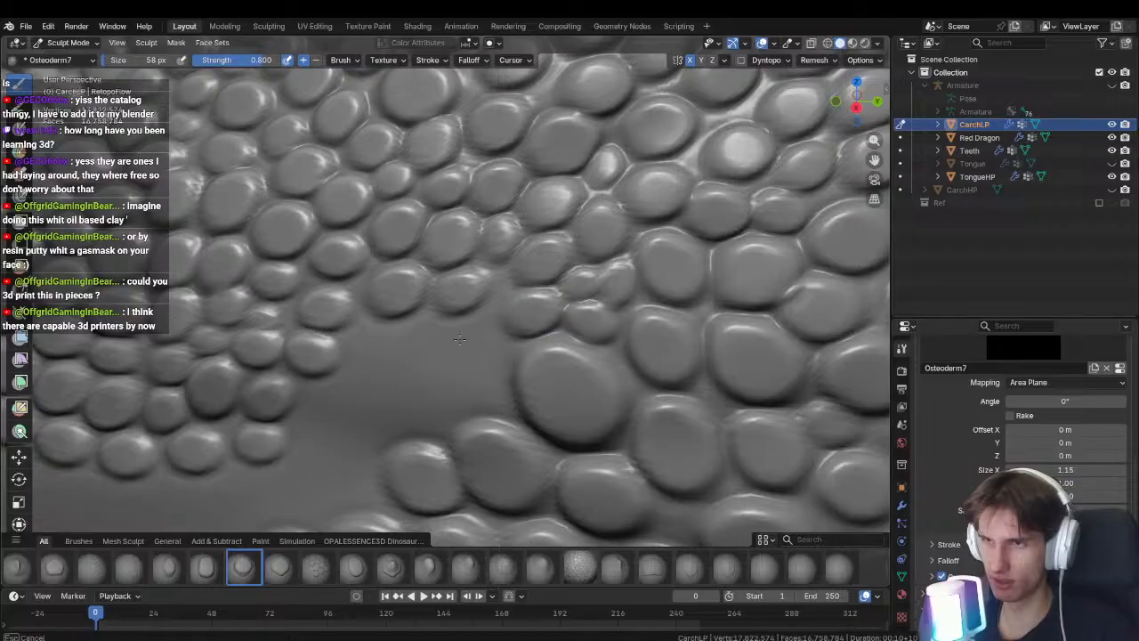
{"action": "mouse_move", "coordinate": [453, 340]}
{"action": "middle_mouse_down"}
{"action": "mouse_move", "coordinate": [419, 351]}
{"action": "mouse_move", "coordinate": [450, 339]}
{"action": "middle_mouse_up"}
{"action": "mouse_move", "coordinate": [474, 316]}
{"action": "left_mouse_down"}
{"action": "mouse_move", "coordinate": [526, 313]}
{"action": "mouse_move", "coordinate": [475, 364]}
{"action": "left_mouse_up"}
{"action": "mouse_move", "coordinate": [584, 366]}
{"action": "left_mouse_down"}
{"action": "mouse_move", "coordinate": [524, 343]}
{"action": "mouse_move", "coordinate": [504, 382]}
{"action": "mouse_move", "coordinate": [528, 362]}
{"action": "mouse_move", "coordinate": [509, 393]}
{"action": "mouse_move", "coordinate": [473, 401]}
{"action": "left_mouse_up"}
Close the remaining gap between the end of the lower border chain and the larger scales with Osteoderm7 scales.
{"action": "middle_click_drag", "start_coordinate": [403, 386], "coordinate": [493, 328], "text": "shift"}
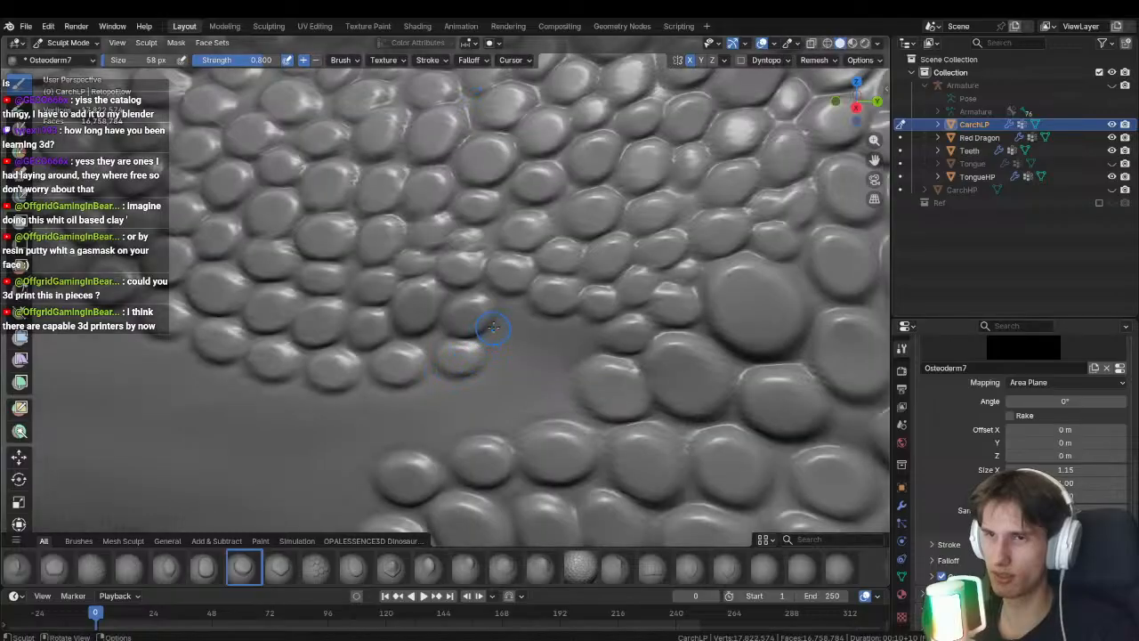
{"action": "left_click_drag", "start_coordinate": [493, 327], "coordinate": [482, 364]}
{"action": "left_click_drag", "start_coordinate": [563, 343], "coordinate": [502, 378]}
{"action": "scroll", "coordinate": [457, 387], "scroll_direction": "down", "scroll_amount": 5}
{"action": "mouse_move", "coordinate": [458, 386]}
{"action": "middle_mouse_down"}
{"action": "mouse_move", "coordinate": [477, 423]}
{"action": "mouse_move", "coordinate": [501, 421]}
{"action": "mouse_move", "coordinate": [409, 469]}
{"action": "mouse_move", "coordinate": [481, 320]}
{"action": "mouse_move", "coordinate": [489, 254]}
{"action": "mouse_move", "coordinate": [499, 338]}
{"action": "mouse_move", "coordinate": [453, 364]}
{"action": "middle_mouse_up"}
{"action": "left_click_drag", "start_coordinate": [453, 364], "coordinate": [474, 374]}
{"action": "middle_click_drag", "start_coordinate": [474, 374], "coordinate": [503, 338]}
{"action": "left_click_drag", "start_coordinate": [507, 341], "coordinate": [474, 364]}
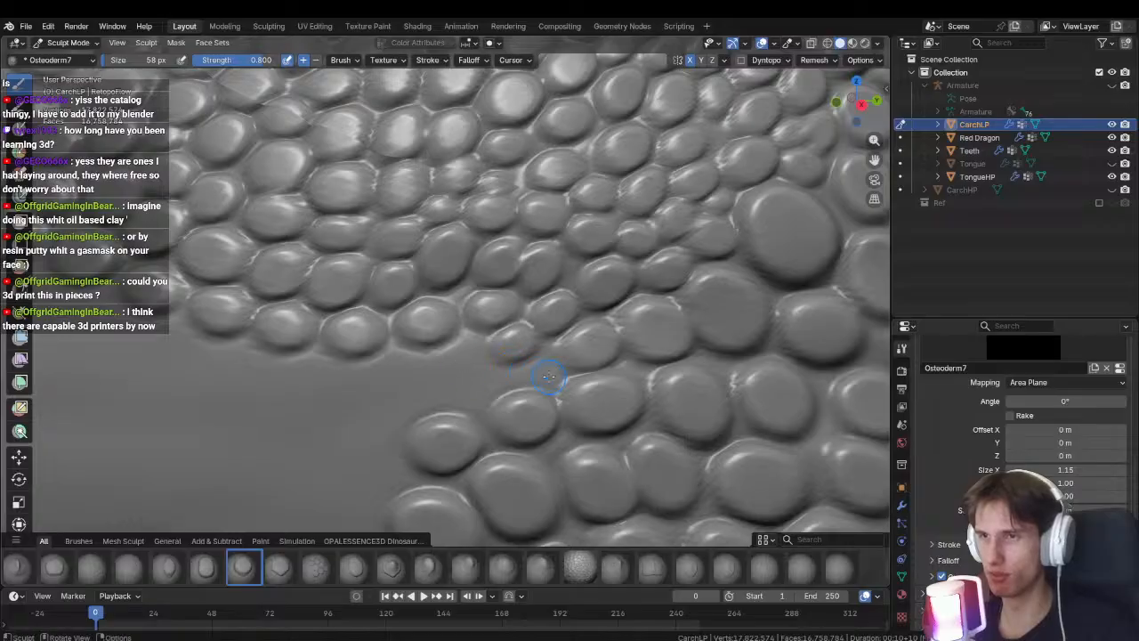
Tuck small Osteoderm7 scales into the joint where the lower border chain meets the larger scale rows.
{"action": "left_click_drag", "start_coordinate": [541, 373], "coordinate": [576, 377]}
{"action": "middle_click_drag", "start_coordinate": [577, 377], "coordinate": [468, 366], "text": "ctrl"}
{"action": "left_click_drag", "start_coordinate": [469, 370], "coordinate": [424, 388]}
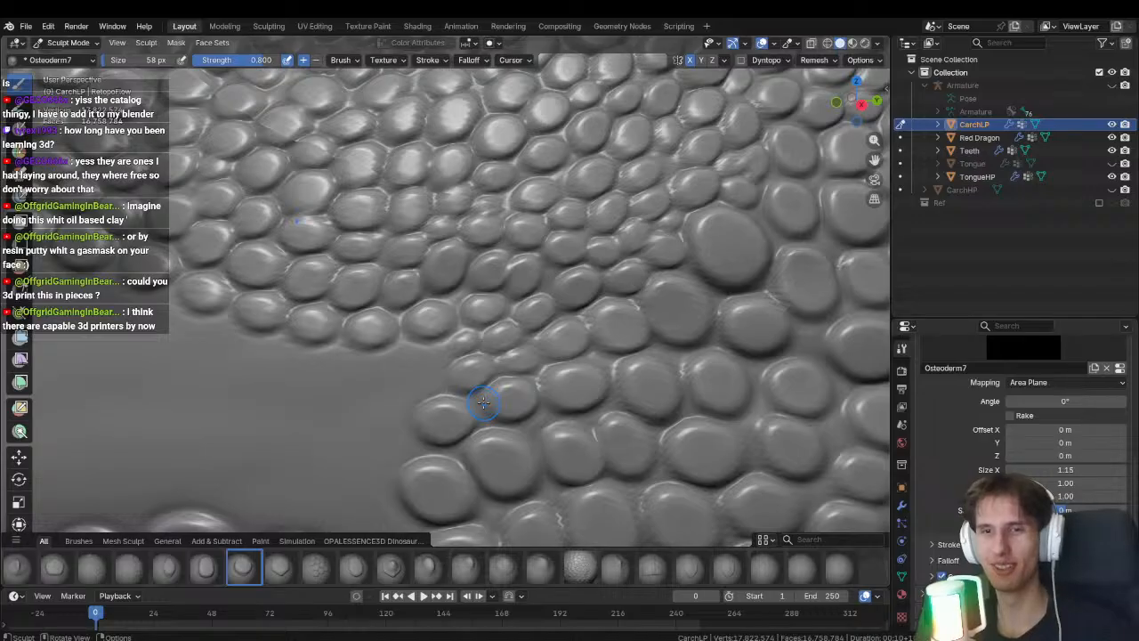
{"action": "middle_click_drag", "start_coordinate": [475, 363], "coordinate": [481, 354], "text": "shift"}
{"action": "scroll", "coordinate": [480, 353], "scroll_direction": "up", "scroll_amount": 2}
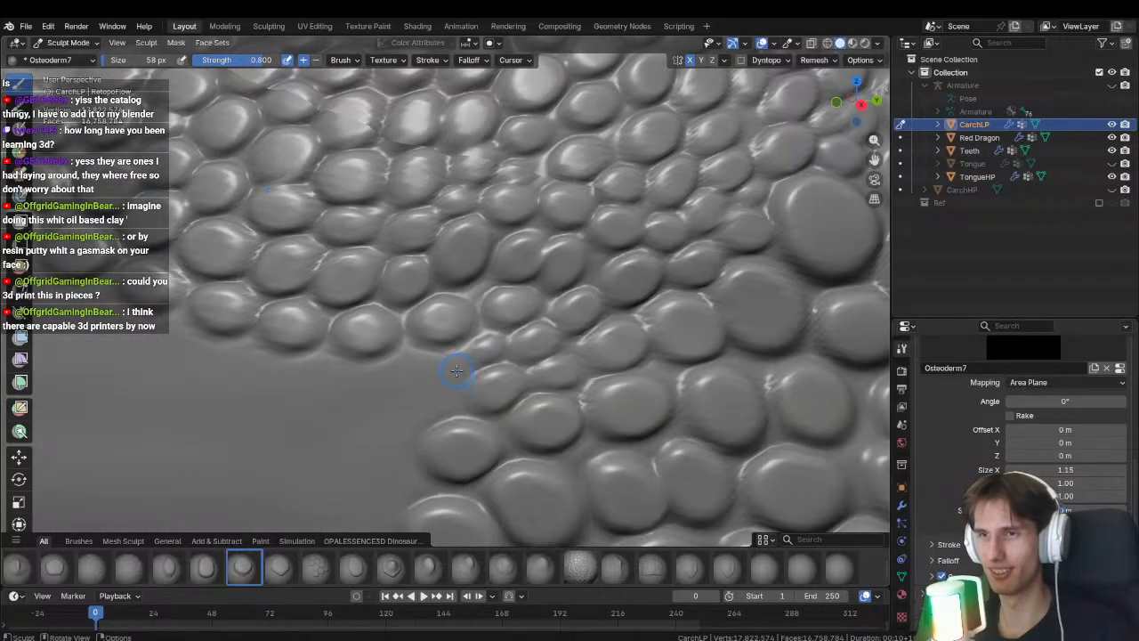
{"action": "left_click_drag", "start_coordinate": [449, 367], "coordinate": [467, 380]}
{"action": "middle_click_drag", "start_coordinate": [348, 389], "coordinate": [461, 355], "text": "shift"}
{"action": "scroll", "coordinate": [461, 355], "scroll_direction": "down", "scroll_amount": 1}
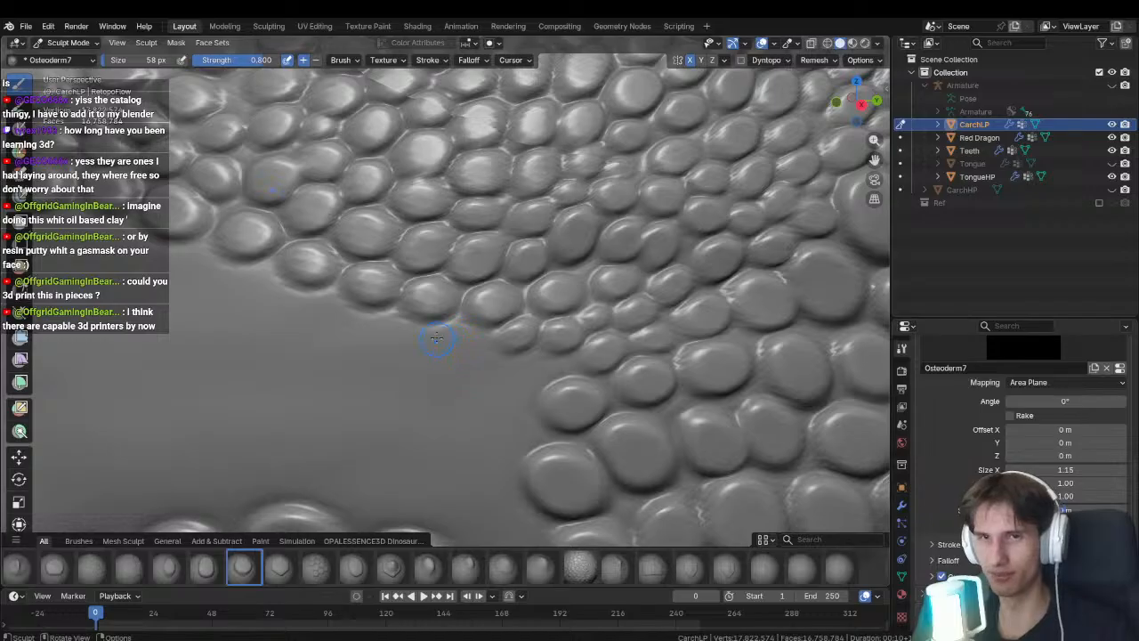
Stamp Osteoderm7 scales down the gap's rear edge, where the small upper scales meet the larger scale rows.
{"action": "left_click_drag", "start_coordinate": [466, 333], "coordinate": [522, 376]}
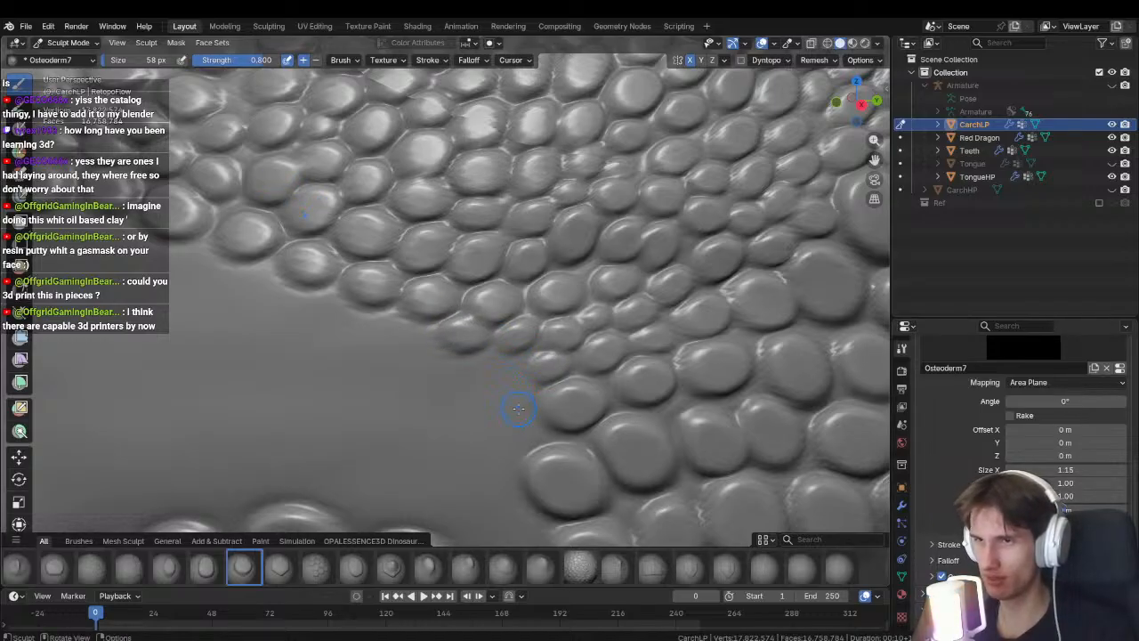
{"action": "left_click_drag", "start_coordinate": [510, 428], "coordinate": [500, 423]}
{"action": "left_click_drag", "start_coordinate": [504, 372], "coordinate": [500, 375]}
{"action": "mouse_move", "coordinate": [572, 389]}
{"action": "middle_mouse_down"}
{"action": "mouse_move", "coordinate": [521, 356]}
{"action": "mouse_move", "coordinate": [521, 318]}
{"action": "mouse_move", "coordinate": [529, 330]}
{"action": "middle_mouse_up"}
{"action": "left_click_drag", "start_coordinate": [529, 330], "coordinate": [483, 294]}
{"action": "middle_click_drag", "start_coordinate": [549, 360], "coordinate": [496, 367]}
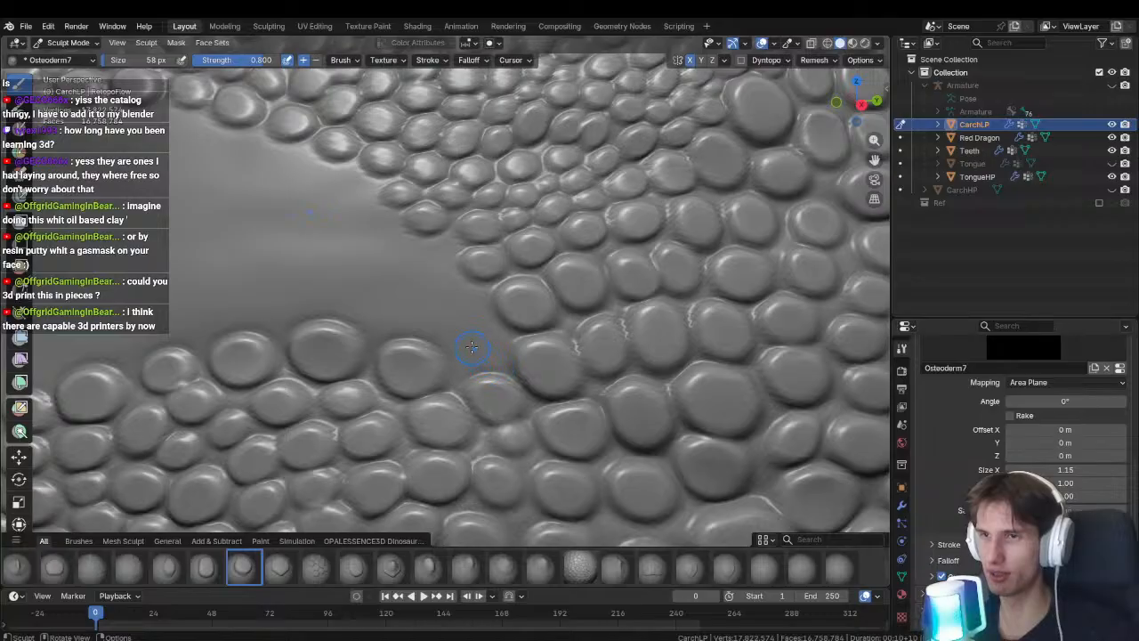
Fill the gap's rear lower corner with Osteoderm7 scales, joining the rear edge to the lower border chain.
{"action": "mouse_move", "coordinate": [472, 347]}
{"action": "left_mouse_down"}
{"action": "mouse_move", "coordinate": [531, 374]}
{"action": "mouse_move", "coordinate": [525, 360]}
{"action": "left_mouse_up"}
{"action": "left_click_drag", "start_coordinate": [469, 300], "coordinate": [519, 324]}
{"action": "middle_click_drag", "start_coordinate": [519, 325], "coordinate": [501, 338]}
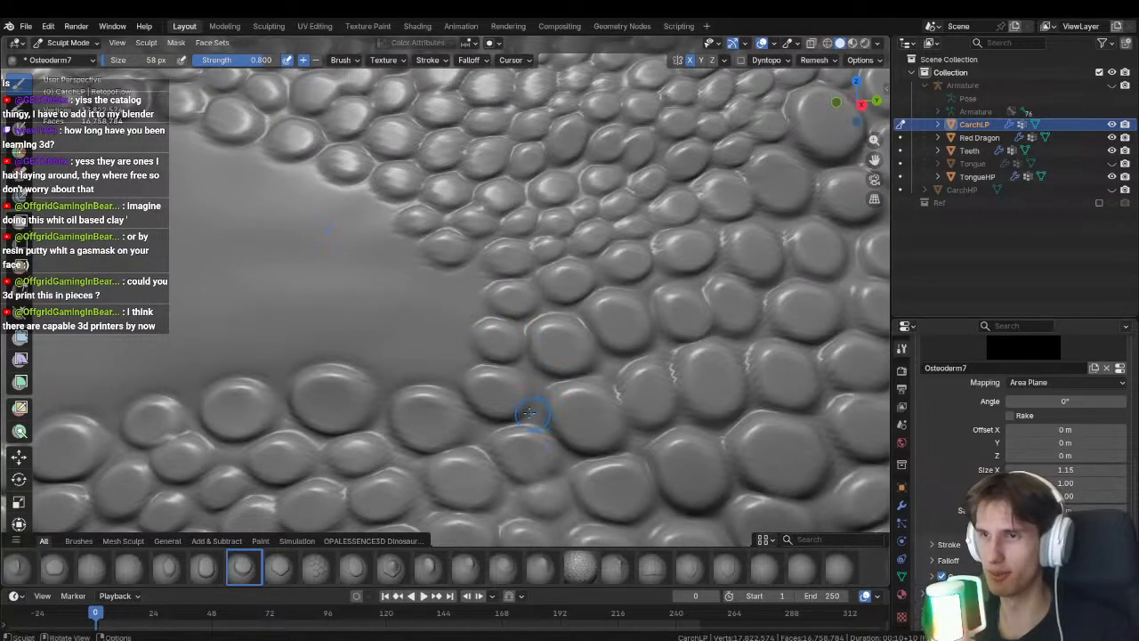
{"action": "left_click_drag", "start_coordinate": [440, 365], "coordinate": [482, 395]}
{"action": "middle_click_drag", "start_coordinate": [498, 401], "coordinate": [499, 370]}
{"action": "left_click_drag", "start_coordinate": [500, 370], "coordinate": [464, 334]}
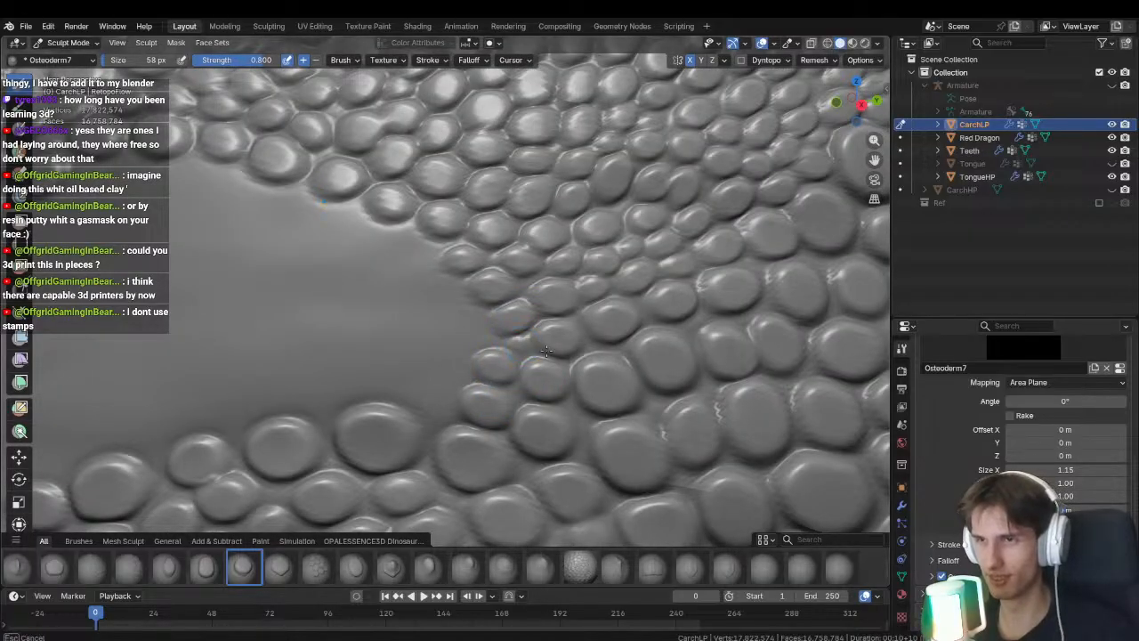
Add another layer of Osteoderm7 scales around the gap's rear tip, from the lower border chain to the upper border.
{"action": "mouse_move", "coordinate": [546, 351]}
{"action": "middle_mouse_down", "text": "ctrl"}
{"action": "mouse_move", "coordinate": [489, 356]}
{"action": "mouse_move", "coordinate": [495, 318]}
{"action": "mouse_move", "coordinate": [488, 325]}
{"action": "middle_mouse_up", "text": "ctrl"}
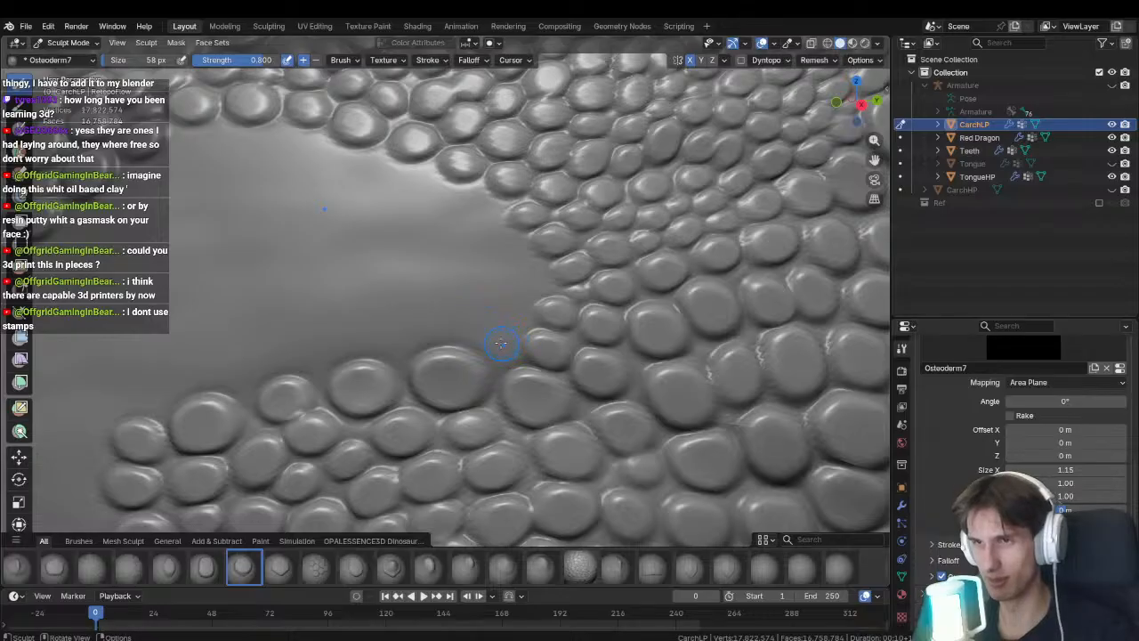
{"action": "left_click_drag", "start_coordinate": [515, 311], "coordinate": [551, 333]}
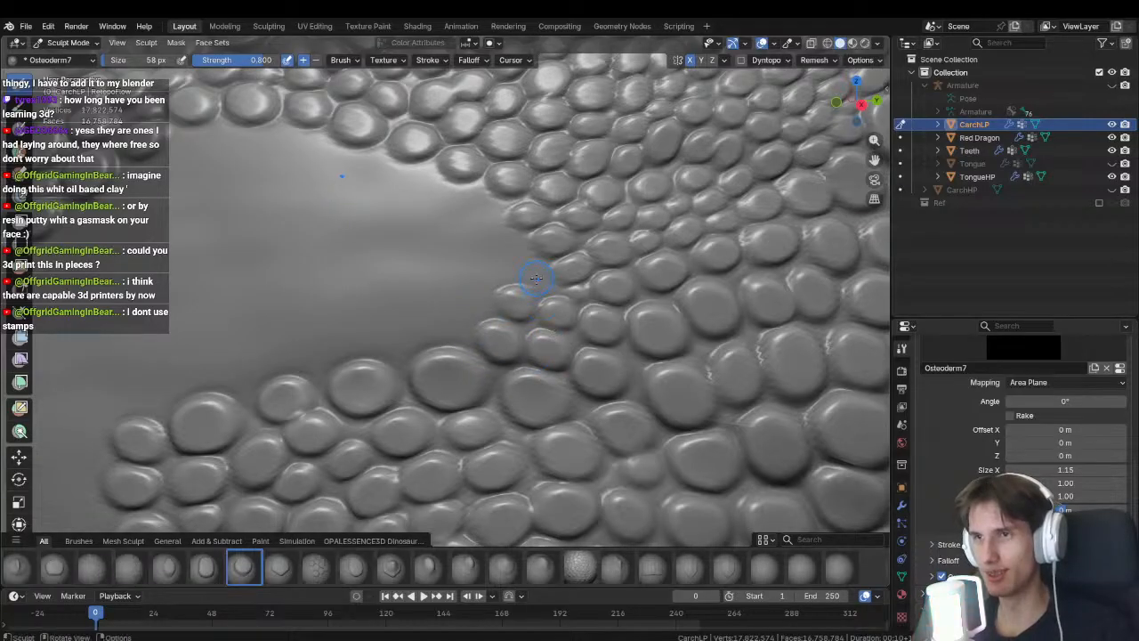
{"action": "left_click_drag", "start_coordinate": [476, 210], "coordinate": [420, 203]}
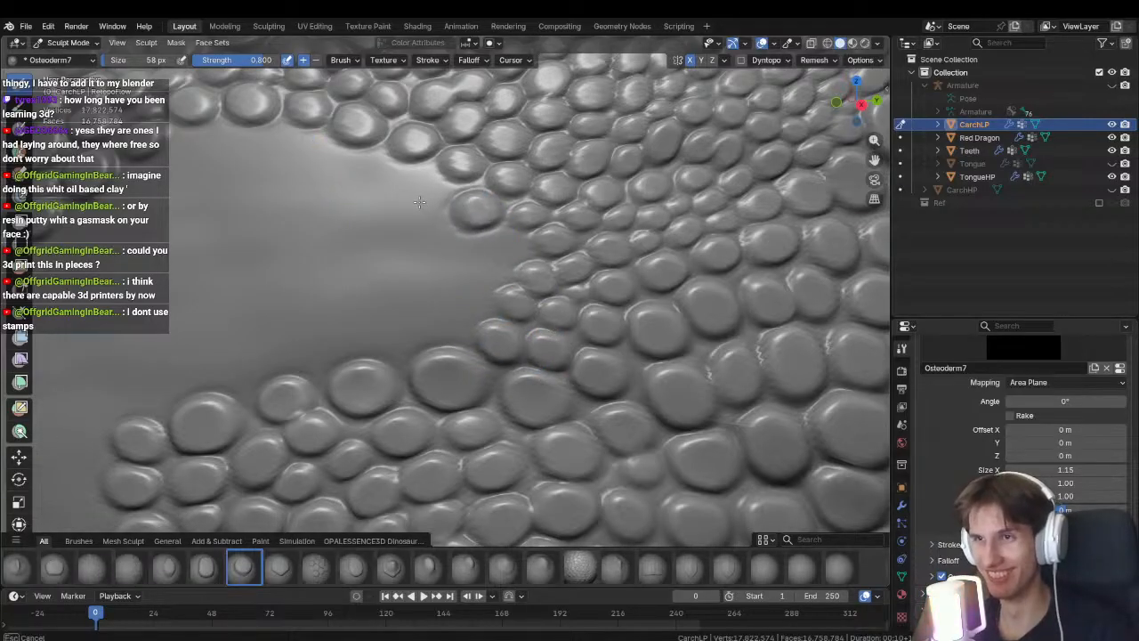
{"action": "middle_click_drag", "start_coordinate": [366, 162], "coordinate": [500, 249], "text": "shift"}
{"action": "mouse_move", "coordinate": [533, 274]}
{"action": "left_mouse_down"}
{"action": "mouse_move", "coordinate": [507, 245]}
{"action": "mouse_move", "coordinate": [460, 249]}
{"action": "mouse_move", "coordinate": [423, 238]}
{"action": "mouse_move", "coordinate": [419, 224]}
{"action": "mouse_move", "coordinate": [399, 228]}
{"action": "left_mouse_up"}
{"action": "middle_click_drag", "start_coordinate": [399, 228], "coordinate": [455, 271], "text": "ctrl"}
{"action": "mouse_move", "coordinate": [503, 372]}
{"action": "middle_mouse_down"}
{"action": "mouse_move", "coordinate": [483, 311]}
{"action": "mouse_move", "coordinate": [521, 300]}
{"action": "mouse_move", "coordinate": [523, 327]}
{"action": "mouse_move", "coordinate": [478, 399]}
{"action": "mouse_move", "coordinate": [471, 343]}
{"action": "mouse_move", "coordinate": [504, 327]}
{"action": "mouse_move", "coordinate": [514, 285]}
{"action": "mouse_move", "coordinate": [589, 264]}
{"action": "middle_mouse_up"}
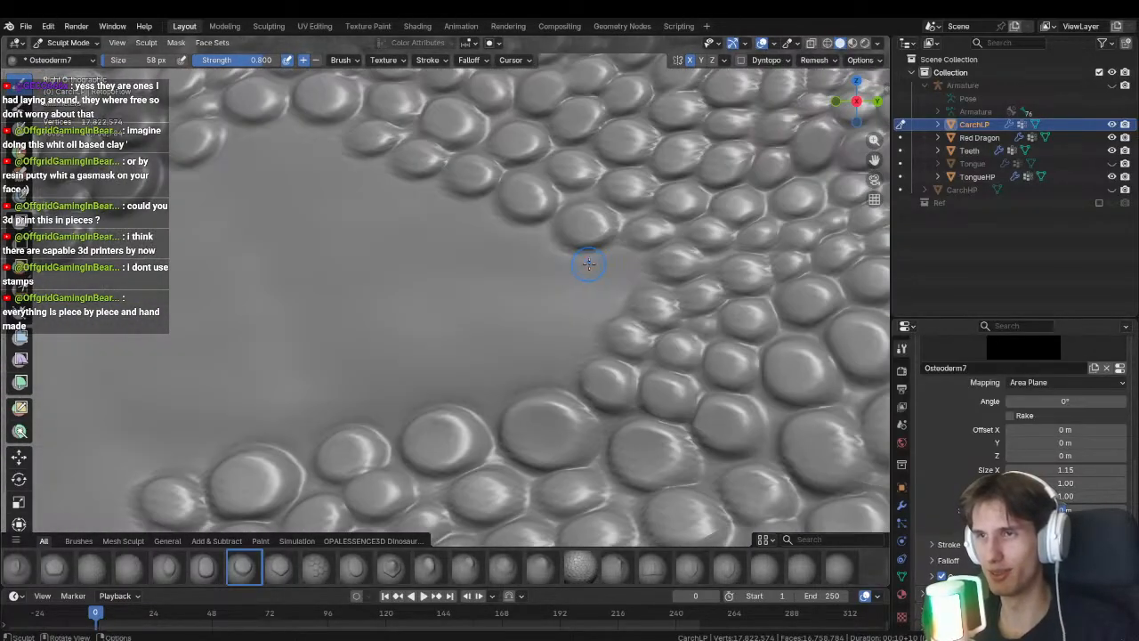
Stamp a further row of Osteoderm7 scales along the gap's upper border, from the rear tip toward the front.
{"action": "left_click_drag", "start_coordinate": [610, 267], "coordinate": [555, 260]}
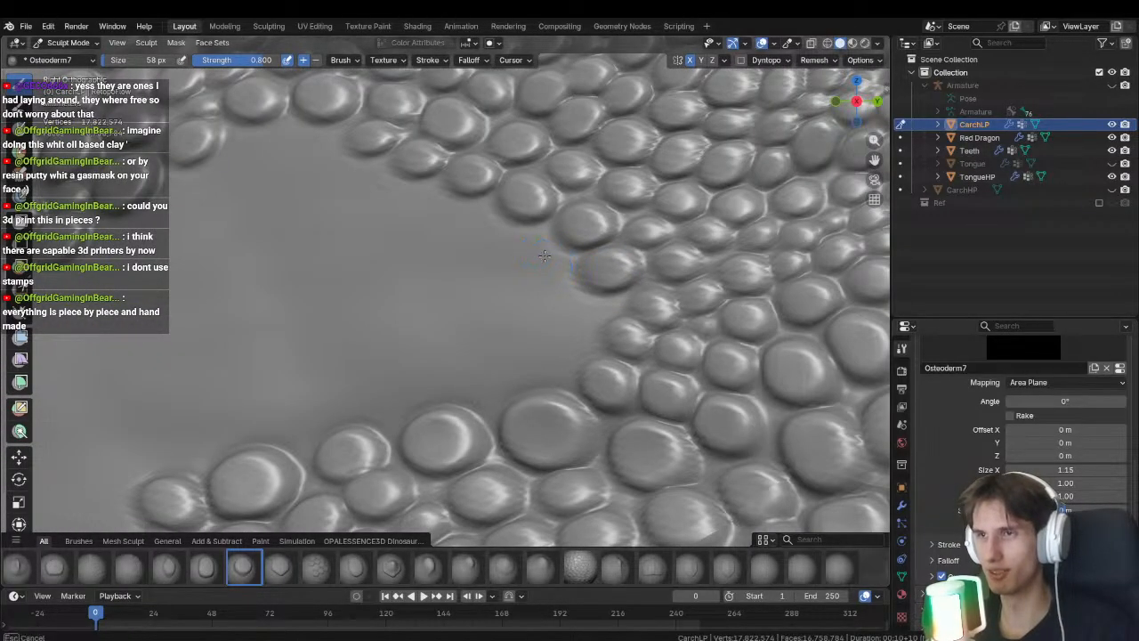
{"action": "middle_click_drag", "start_coordinate": [568, 309], "coordinate": [537, 273]}
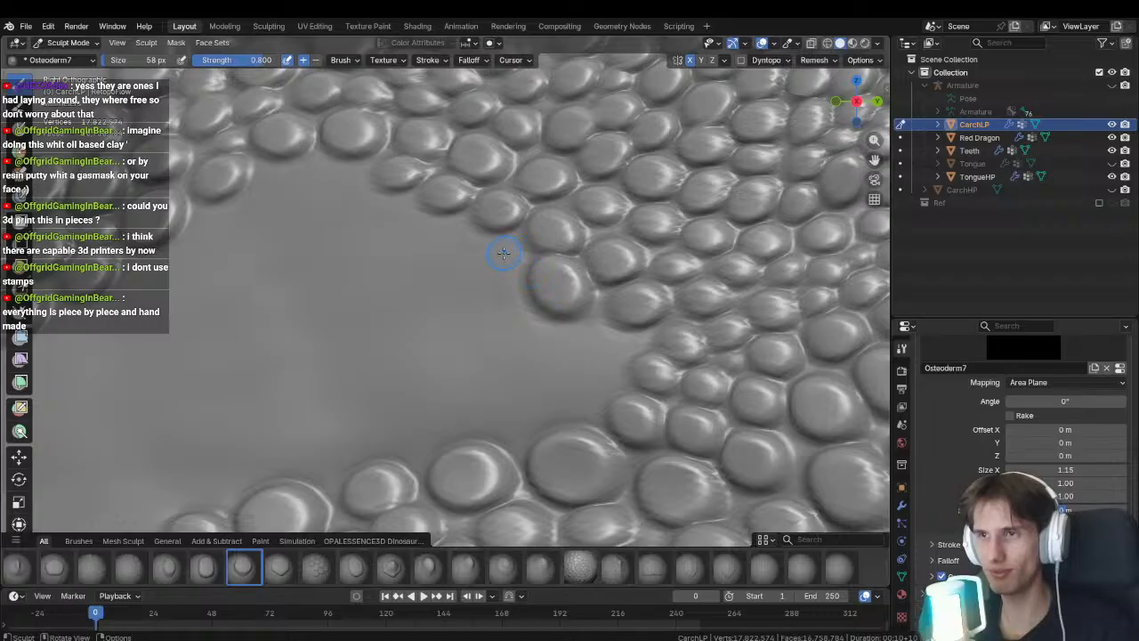
{"action": "mouse_move", "coordinate": [504, 254]}
{"action": "left_mouse_down"}
{"action": "mouse_move", "coordinate": [463, 241]}
{"action": "mouse_move", "coordinate": [503, 259]}
{"action": "left_mouse_up"}
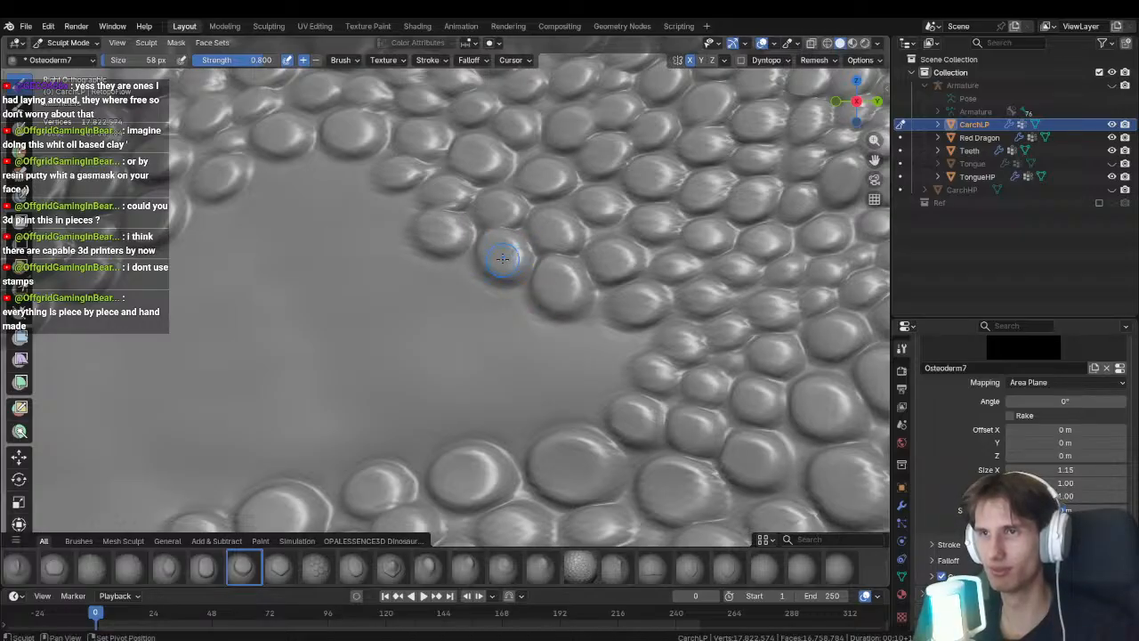
{"action": "middle_click_drag", "start_coordinate": [503, 259], "coordinate": [459, 258]}
{"action": "left_click_drag", "start_coordinate": [438, 239], "coordinate": [465, 237]}
{"action": "middle_click_drag", "start_coordinate": [465, 237], "coordinate": [491, 249], "text": "shift"}
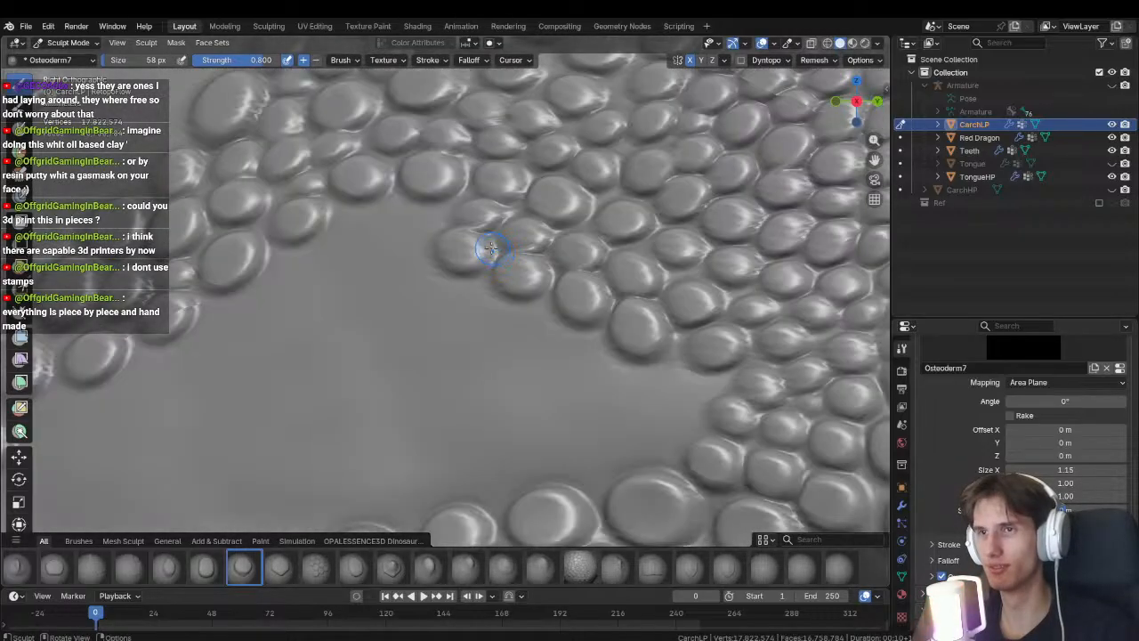
Continue the Osteoderm7 row around the gap's front upper corner and down the inner side of the front border.
{"action": "left_click_drag", "start_coordinate": [381, 227], "coordinate": [392, 221]}
{"action": "middle_click_drag", "start_coordinate": [375, 213], "coordinate": [410, 225], "text": "shift"}
{"action": "left_click_drag", "start_coordinate": [370, 250], "coordinate": [359, 254]}
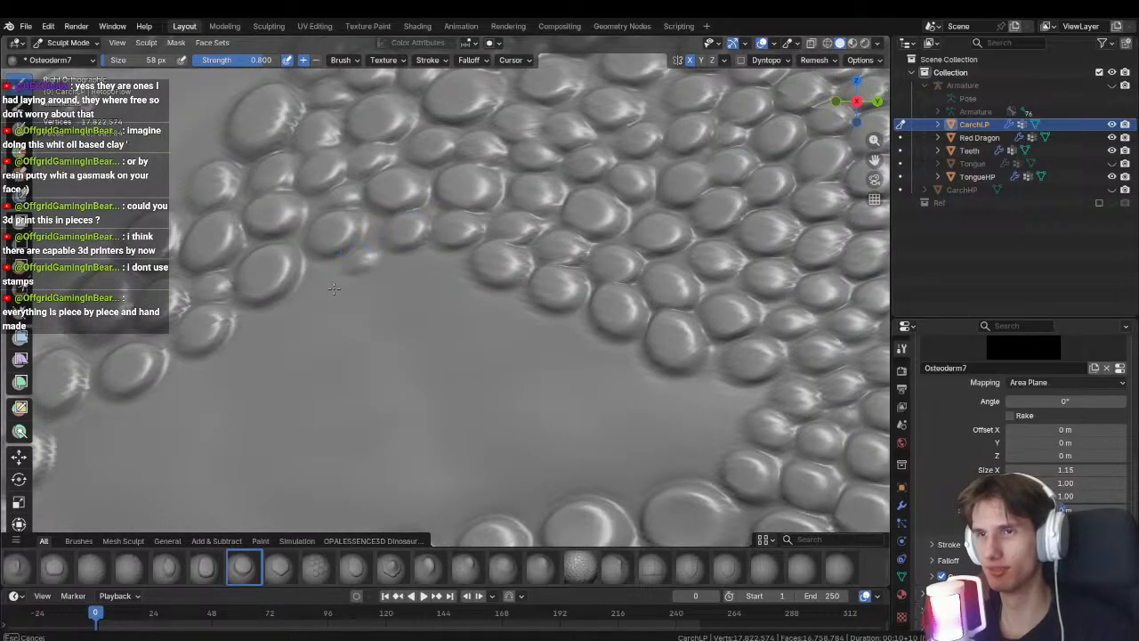
{"action": "mouse_move", "coordinate": [334, 287]}
{"action": "middle_mouse_down", "text": "shift"}
{"action": "mouse_move", "coordinate": [394, 291]}
{"action": "mouse_move", "coordinate": [412, 322]}
{"action": "middle_mouse_up", "text": "shift"}
{"action": "left_click_drag", "start_coordinate": [361, 325], "coordinate": [322, 378]}
{"action": "middle_click_drag", "start_coordinate": [307, 378], "coordinate": [381, 336], "text": "shift"}
{"action": "left_click_drag", "start_coordinate": [366, 342], "coordinate": [329, 387]}
{"action": "middle_click_drag", "start_coordinate": [328, 388], "coordinate": [382, 333], "text": "shift"}
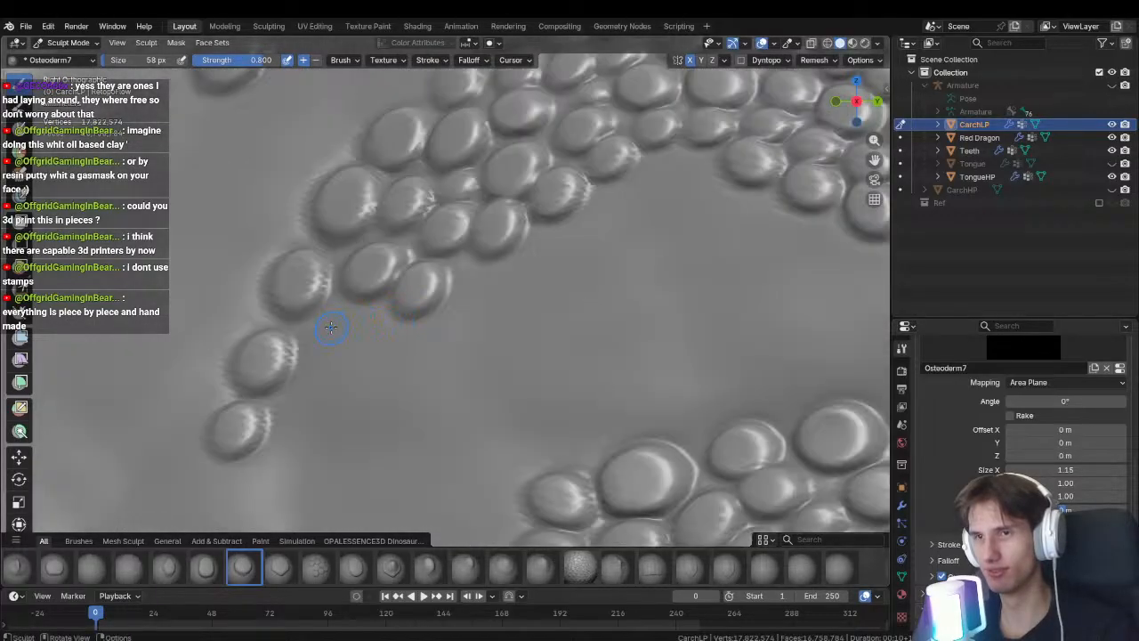
Thicken the lower end of the front border chain with Osteoderm7 scales on both of its sides.
{"action": "left_click_drag", "start_coordinate": [330, 320], "coordinate": [356, 336]}
{"action": "middle_click_drag", "start_coordinate": [356, 336], "coordinate": [355, 353], "text": "ctrl"}
{"action": "middle_click_drag", "start_coordinate": [354, 353], "coordinate": [407, 348], "text": "shift"}
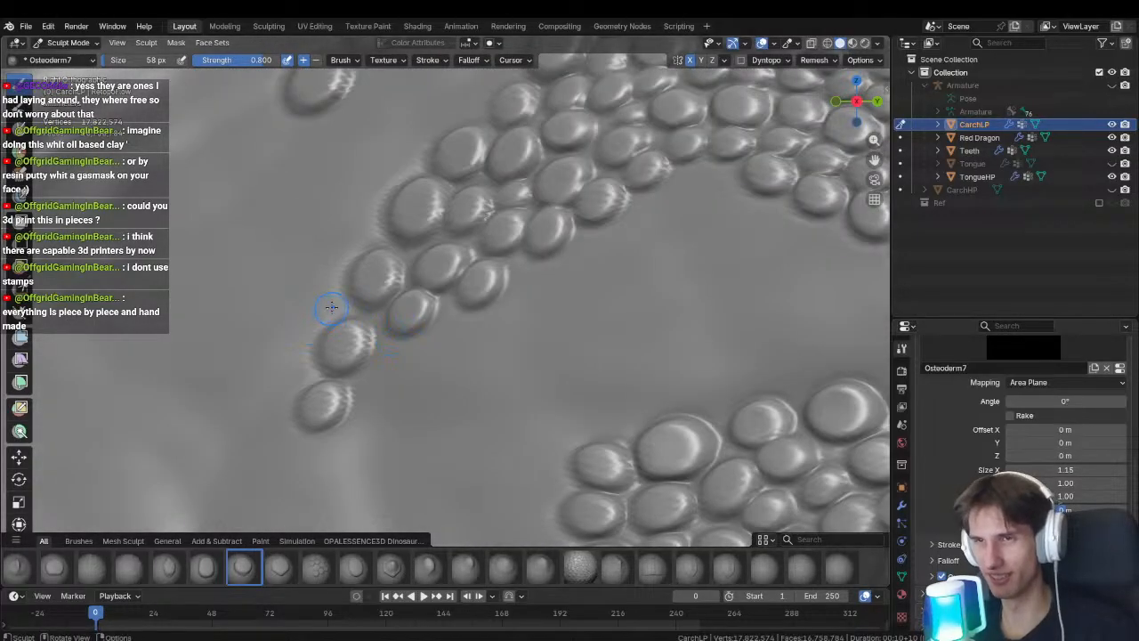
{"action": "left_click_drag", "start_coordinate": [331, 307], "coordinate": [302, 365]}
{"action": "left_click_drag", "start_coordinate": [380, 375], "coordinate": [331, 436]}
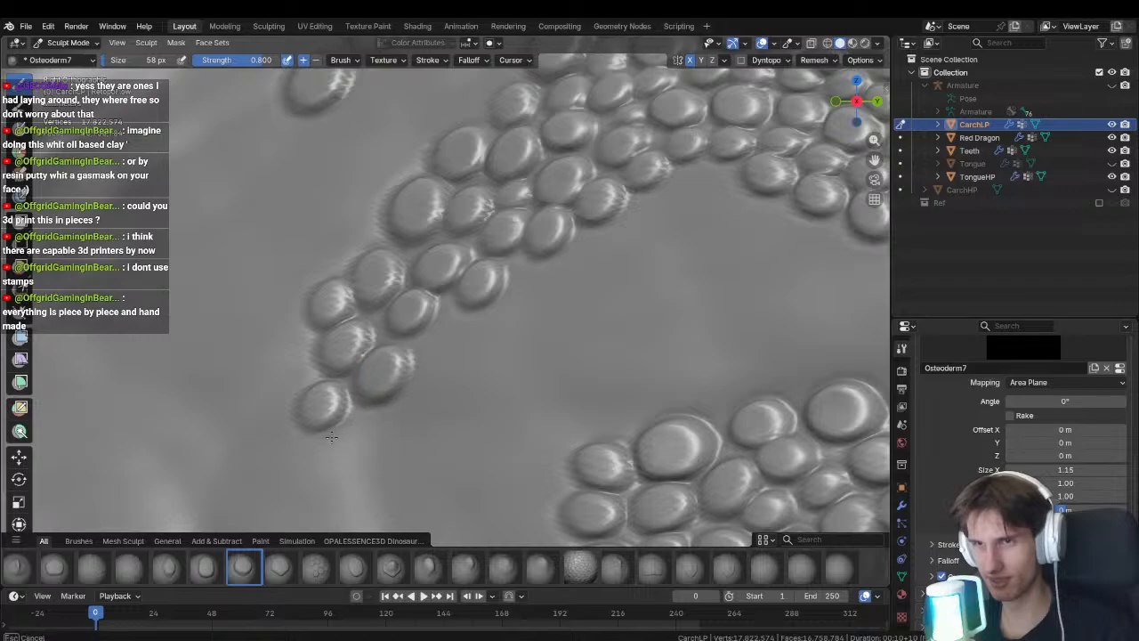
{"action": "middle_click_drag", "start_coordinate": [394, 384], "coordinate": [463, 459], "text": "ctrl"}
{"action": "mouse_move", "coordinate": [463, 460]}
{"action": "middle_mouse_down", "text": "shift"}
{"action": "mouse_move", "coordinate": [361, 448]}
{"action": "mouse_move", "coordinate": [350, 383]}
{"action": "mouse_move", "coordinate": [380, 414]}
{"action": "mouse_move", "coordinate": [532, 471]}
{"action": "mouse_move", "coordinate": [621, 338]}
{"action": "mouse_move", "coordinate": [564, 422]}
{"action": "mouse_move", "coordinate": [566, 401]}
{"action": "mouse_move", "coordinate": [534, 428]}
{"action": "mouse_move", "coordinate": [371, 422]}
{"action": "mouse_move", "coordinate": [374, 351]}
{"action": "mouse_move", "coordinate": [381, 386]}
{"action": "mouse_move", "coordinate": [401, 332]}
{"action": "mouse_move", "coordinate": [402, 356]}
{"action": "mouse_move", "coordinate": [418, 326]}
{"action": "mouse_move", "coordinate": [445, 330]}
{"action": "mouse_move", "coordinate": [498, 374]}
{"action": "mouse_move", "coordinate": [602, 344]}
{"action": "mouse_move", "coordinate": [421, 398]}
{"action": "mouse_move", "coordinate": [440, 339]}
{"action": "mouse_move", "coordinate": [437, 293]}
{"action": "mouse_move", "coordinate": [453, 323]}
{"action": "mouse_move", "coordinate": [481, 312]}
{"action": "mouse_move", "coordinate": [529, 351]}
{"action": "mouse_move", "coordinate": [518, 330]}
{"action": "mouse_move", "coordinate": [495, 377]}
{"action": "mouse_move", "coordinate": [500, 402]}
{"action": "middle_mouse_up", "text": "shift"}
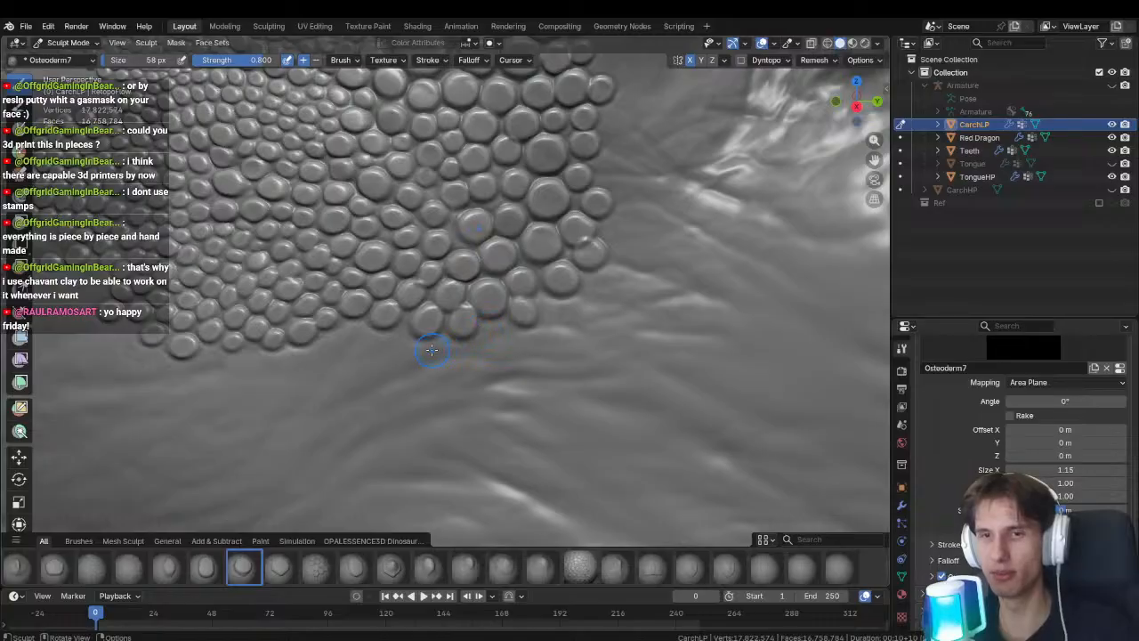
Start a diagonal chain of Osteoderm7 scales from the lower edge of the scale patch onto the bare wrinkled skin.
{"action": "mouse_move", "coordinate": [508, 437]}
{"action": "middle_mouse_down", "text": "shift"}
{"action": "mouse_move", "coordinate": [491, 437]}
{"action": "mouse_move", "coordinate": [454, 382]}
{"action": "mouse_move", "coordinate": [471, 407]}
{"action": "mouse_move", "coordinate": [478, 385]}
{"action": "middle_mouse_up", "text": "shift"}
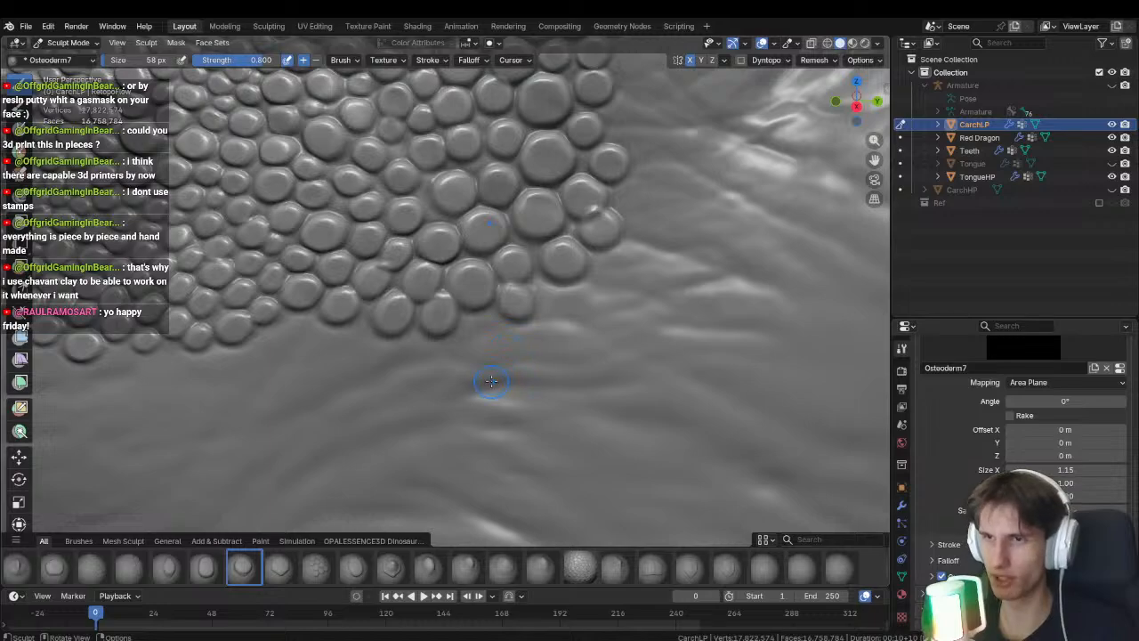
{"action": "left_click_drag", "start_coordinate": [484, 382], "coordinate": [519, 384]}
{"action": "key", "text": "ctrl+z"}
{"action": "middle_click_drag", "start_coordinate": [291, 339], "coordinate": [489, 323], "text": "shift"}
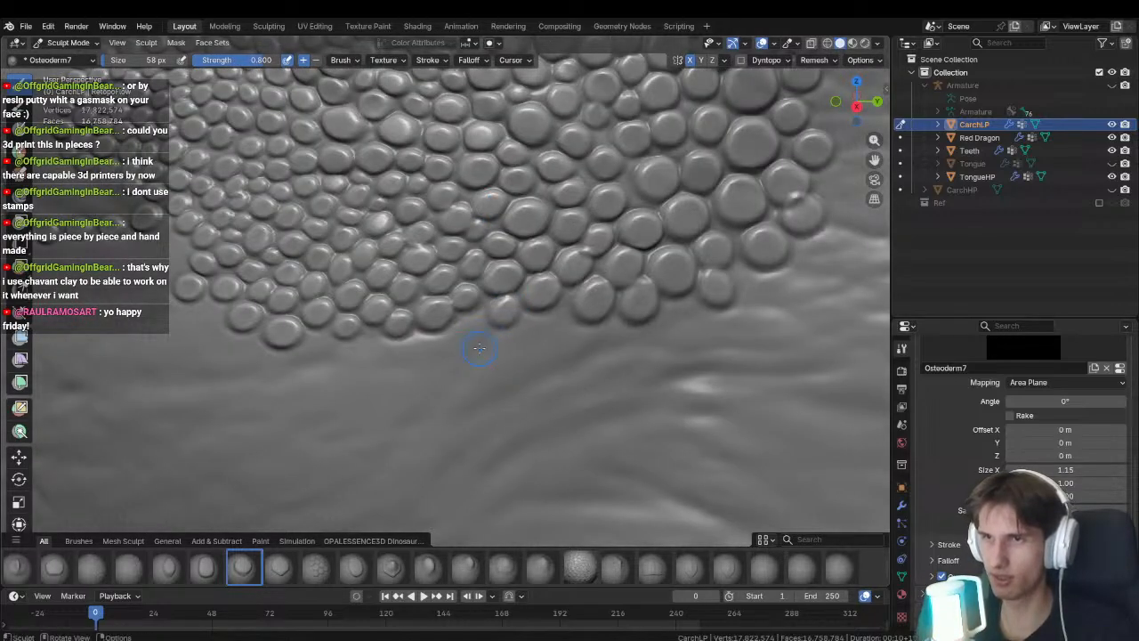
{"action": "left_click", "coordinate": [479, 344]}
{"action": "left_click_drag", "start_coordinate": [455, 380], "coordinate": [431, 416]}
{"action": "middle_click_drag", "start_coordinate": [400, 426], "coordinate": [445, 386], "text": "shift"}
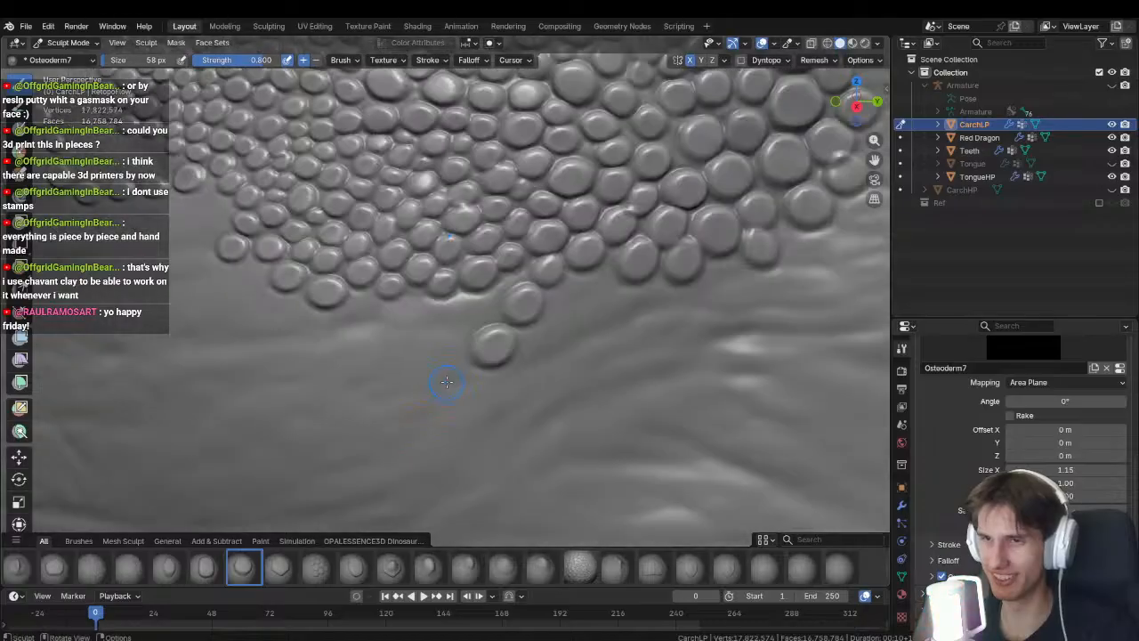
Extend the diagonal Osteoderm7 chain further down across the wrinkled skin, undoing and restamping misplaced scales at its end.
{"action": "left_click_drag", "start_coordinate": [460, 378], "coordinate": [409, 421]}
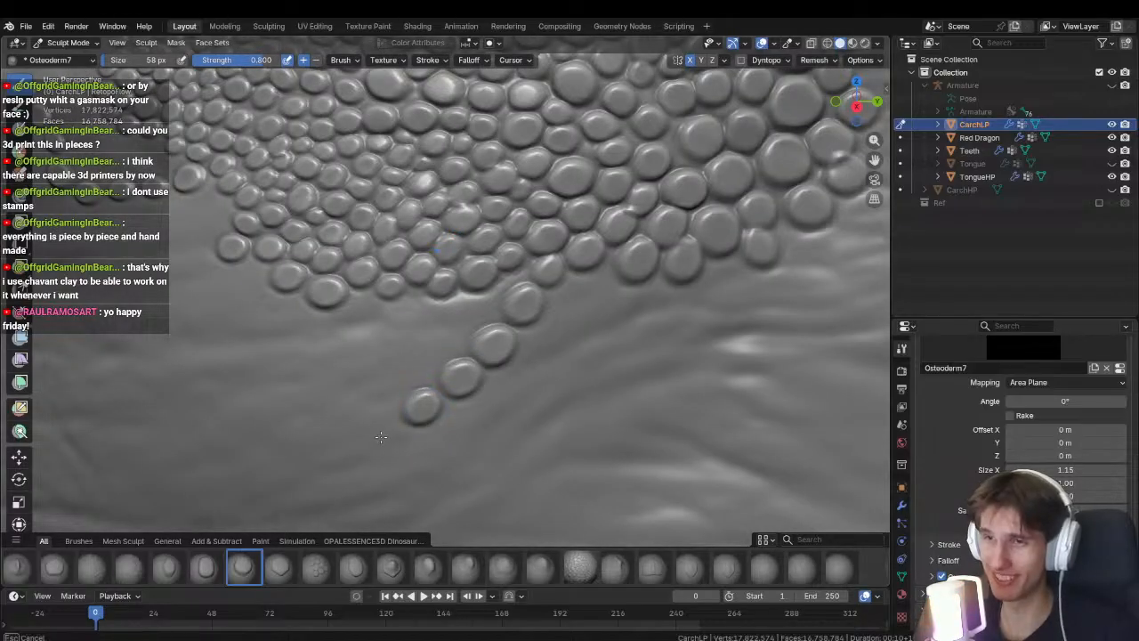
{"action": "middle_click_drag", "start_coordinate": [408, 423], "coordinate": [443, 404], "text": "shift"}
{"action": "left_click_drag", "start_coordinate": [424, 414], "coordinate": [408, 432]}
{"action": "middle_click_drag", "start_coordinate": [408, 432], "coordinate": [454, 413], "text": "shift"}
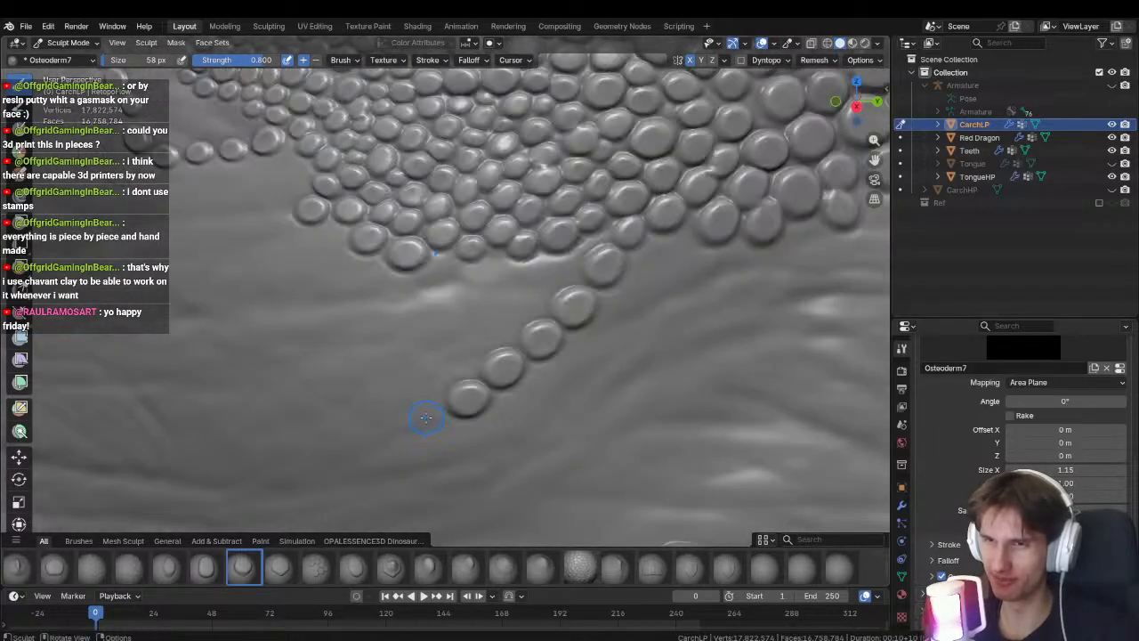
{"action": "left_click_drag", "start_coordinate": [424, 418], "coordinate": [437, 422]}
{"action": "key", "text": "ctrl+z"}
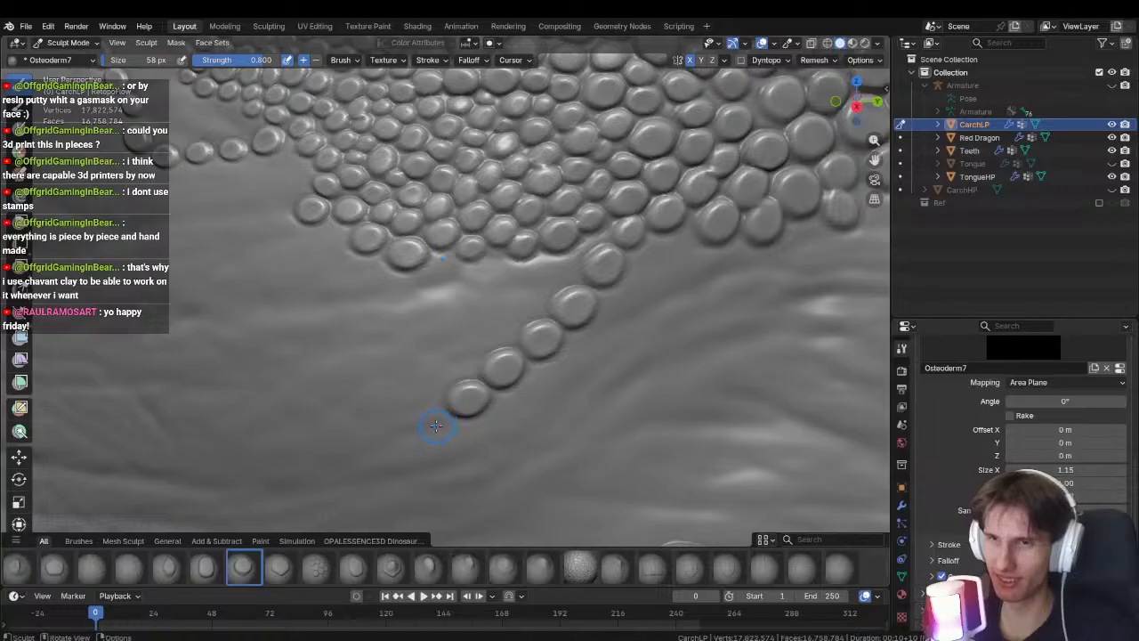
{"action": "middle_click_drag", "start_coordinate": [388, 437], "coordinate": [447, 406], "text": "shift"}
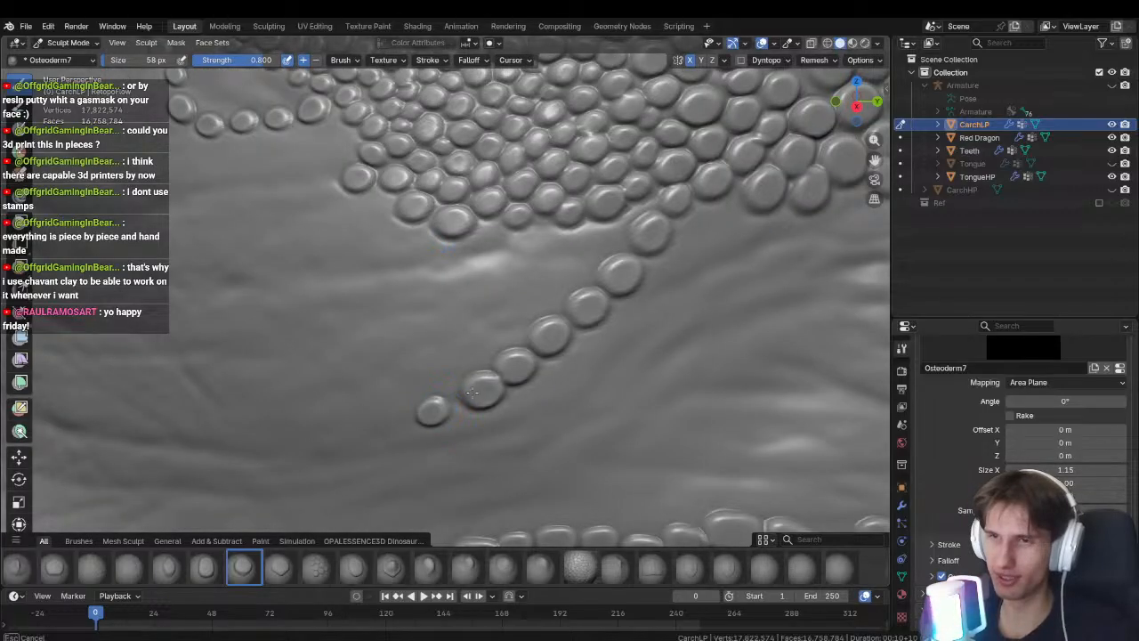
{"action": "key", "text": "ctrl+z"}
{"action": "left_click_drag", "start_coordinate": [437, 409], "coordinate": [435, 409]}
{"action": "middle_click_drag", "start_coordinate": [390, 428], "coordinate": [437, 403], "text": "shift"}
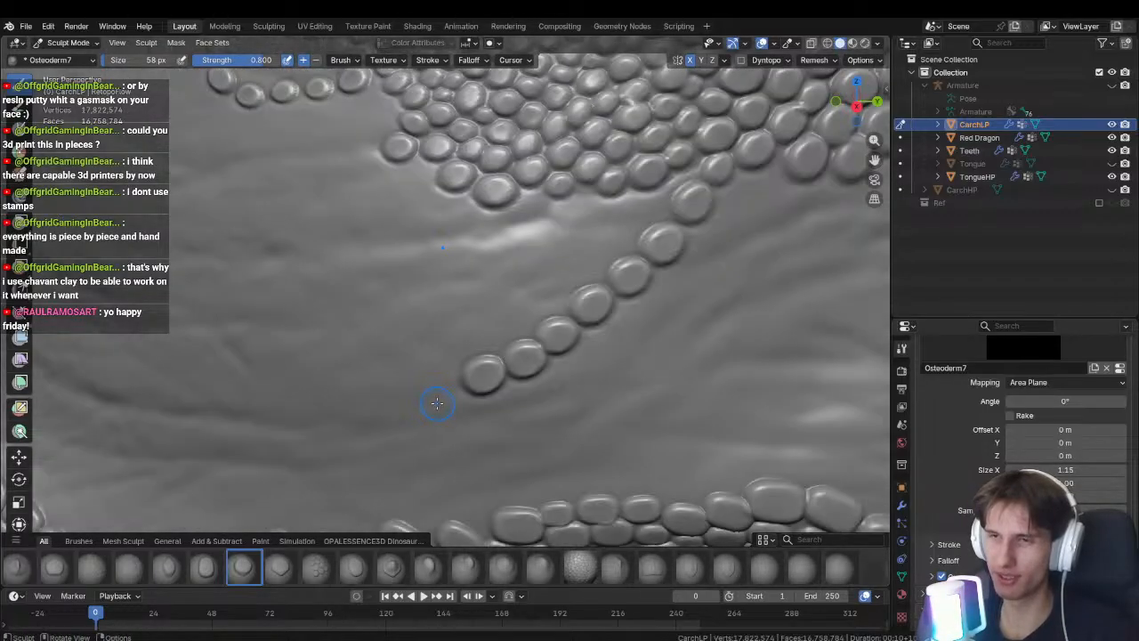
Continue the Osteoderm7 chain in a flattening curve across the bare skin above the lower band of larger scales.
{"action": "left_click_drag", "start_coordinate": [447, 393], "coordinate": [402, 416]}
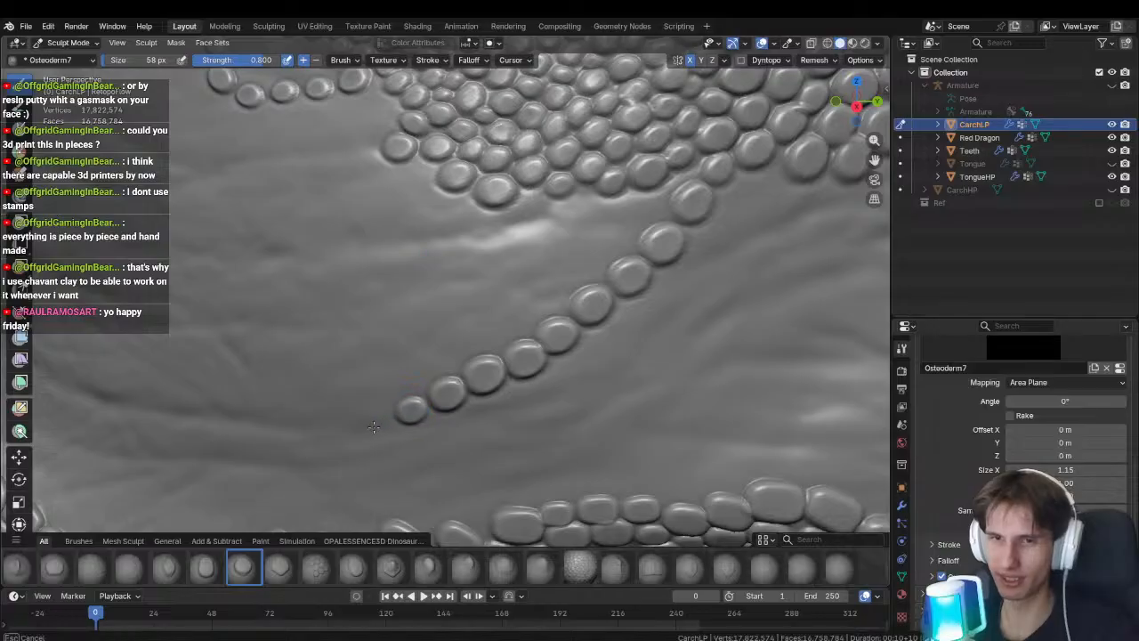
{"action": "middle_click_drag", "start_coordinate": [408, 371], "coordinate": [431, 385], "text": "shift"}
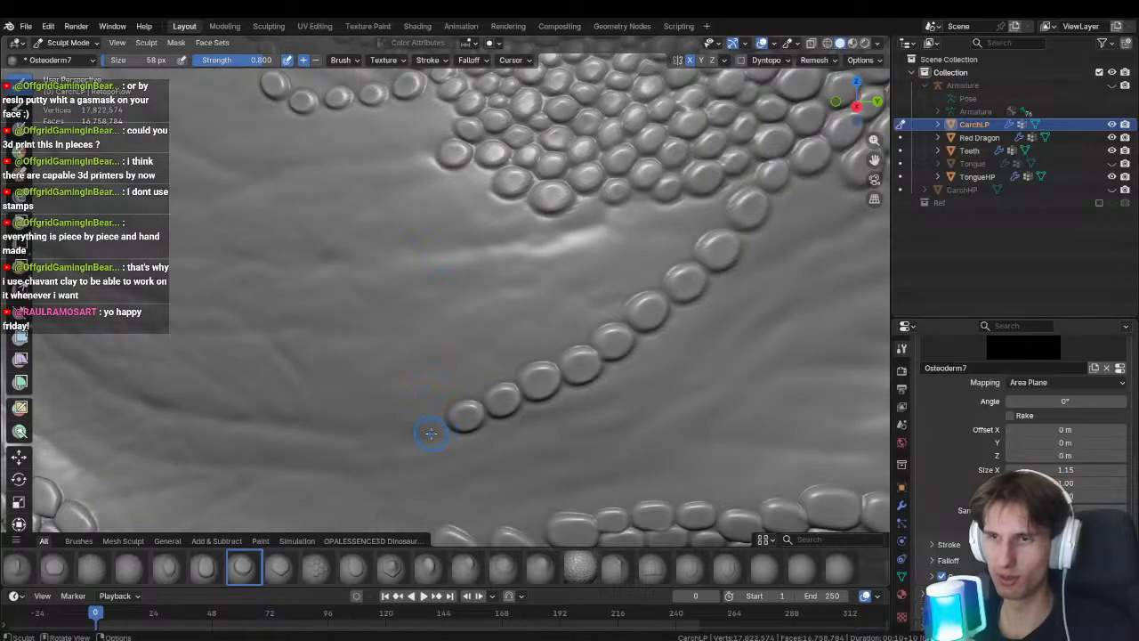
{"action": "left_click_drag", "start_coordinate": [430, 434], "coordinate": [388, 445]}
{"action": "middle_click_drag", "start_coordinate": [396, 437], "coordinate": [450, 421], "text": "shift"}
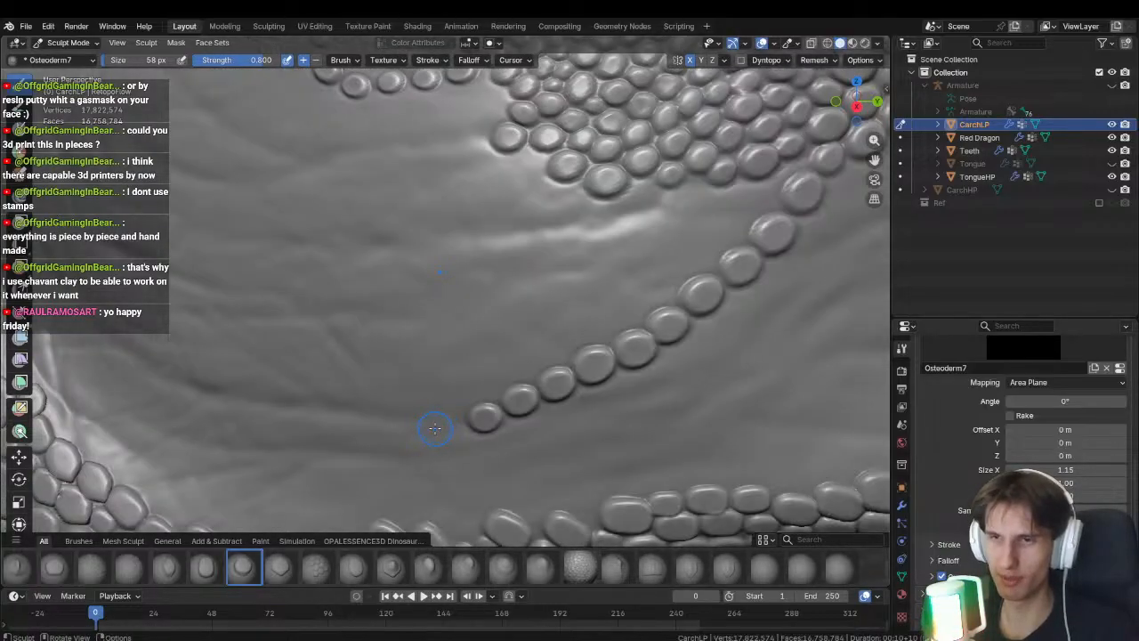
{"action": "left_click_drag", "start_coordinate": [444, 421], "coordinate": [481, 421]}
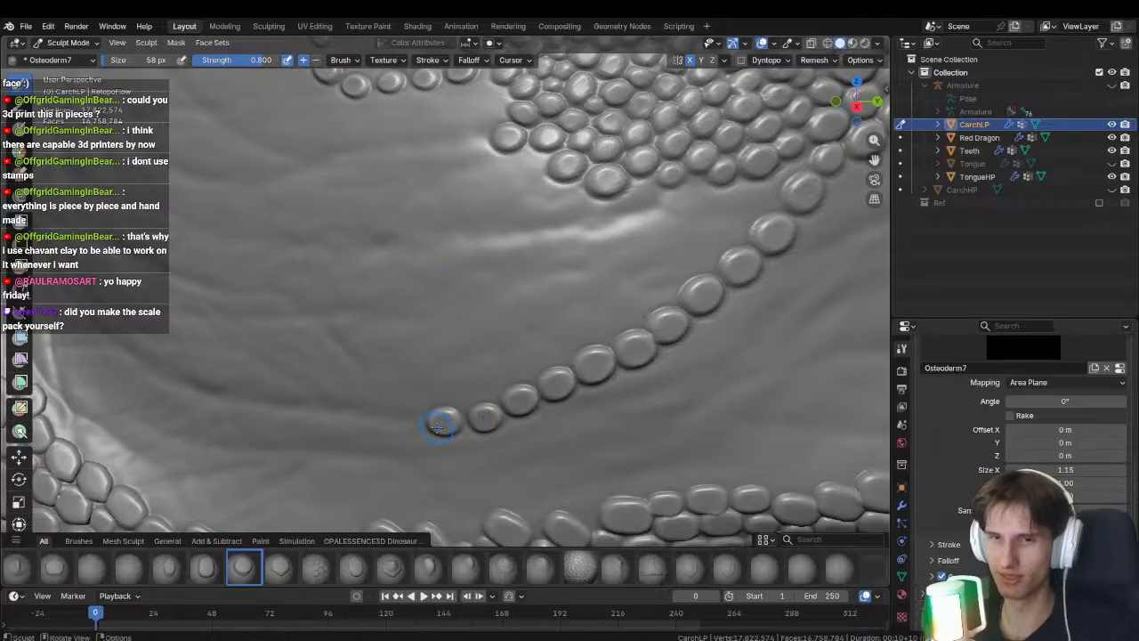
{"action": "left_click_drag", "start_coordinate": [448, 421], "coordinate": [447, 422]}
{"action": "scroll", "coordinate": [445, 422], "scroll_direction": "down", "scroll_amount": 1}
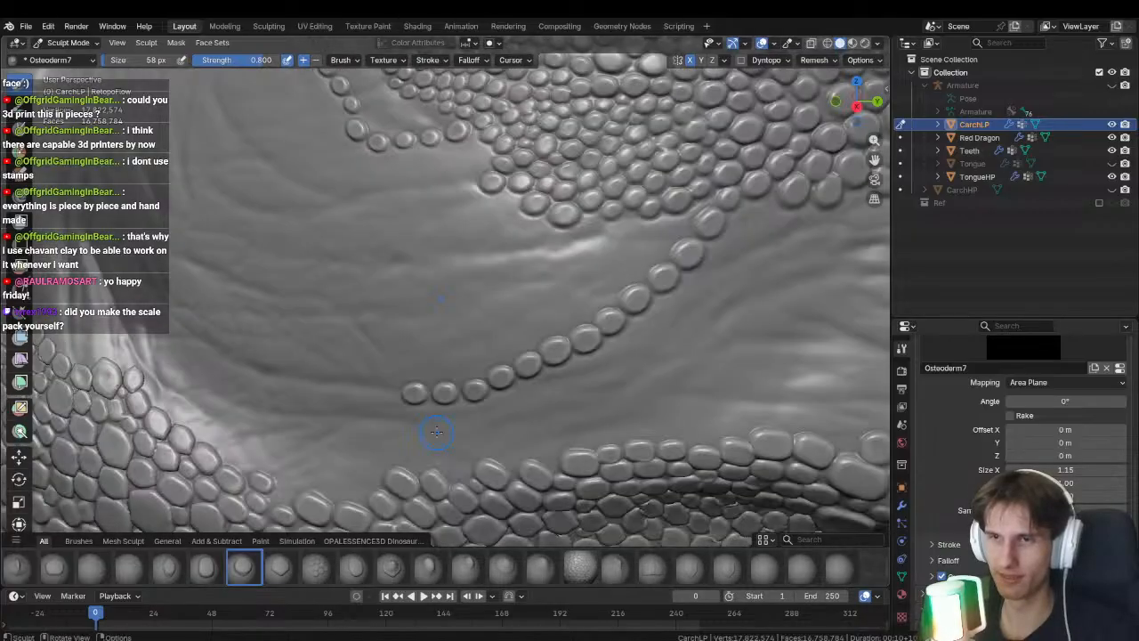
Stamp a second row of Osteoderm7 scales along the chain's upper side, from its free end to about its middle.
{"action": "mouse_move", "coordinate": [437, 432]}
{"action": "middle_mouse_down", "text": "ctrl"}
{"action": "mouse_move", "coordinate": [425, 379]}
{"action": "mouse_move", "coordinate": [396, 400]}
{"action": "middle_mouse_up", "text": "ctrl"}
{"action": "left_click_drag", "start_coordinate": [378, 402], "coordinate": [416, 404]}
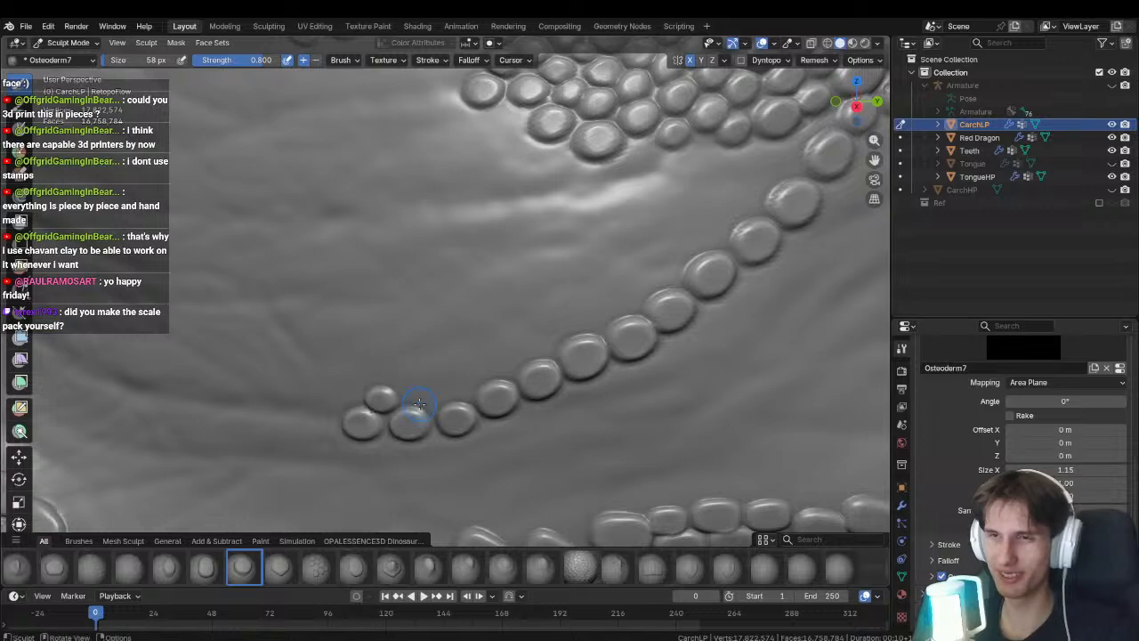
{"action": "key", "text": "ctrl+z"}
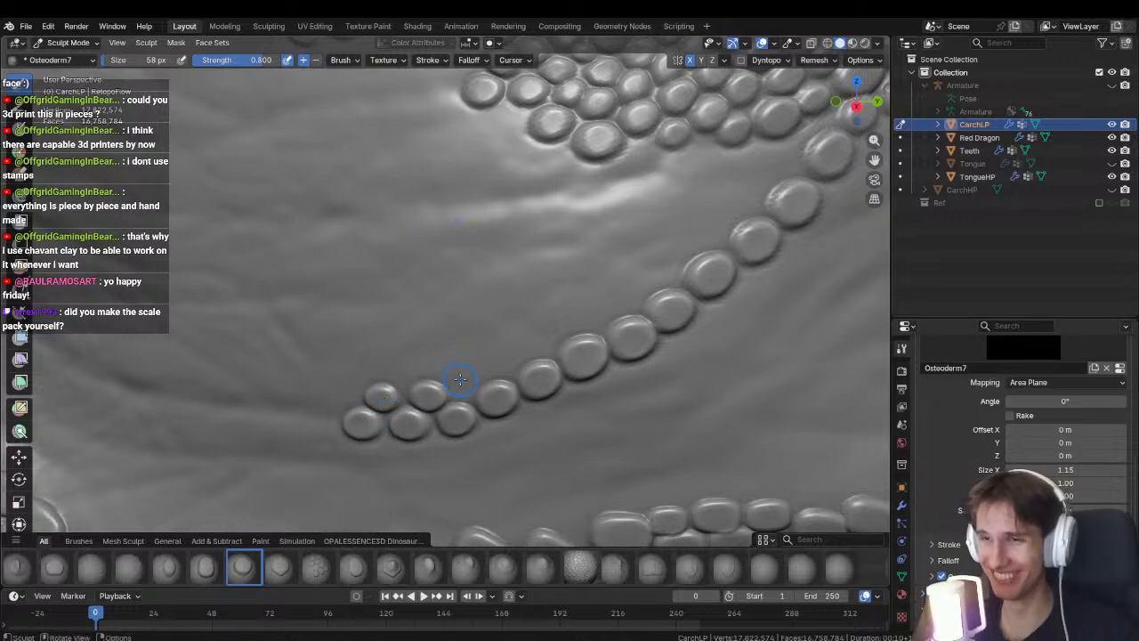
{"action": "mouse_move", "coordinate": [465, 383]}
{"action": "left_mouse_down"}
{"action": "mouse_move", "coordinate": [497, 362]}
{"action": "mouse_move", "coordinate": [478, 392]}
{"action": "mouse_move", "coordinate": [473, 373]}
{"action": "left_mouse_up"}
{"action": "middle_click_drag", "start_coordinate": [473, 374], "coordinate": [416, 370]}
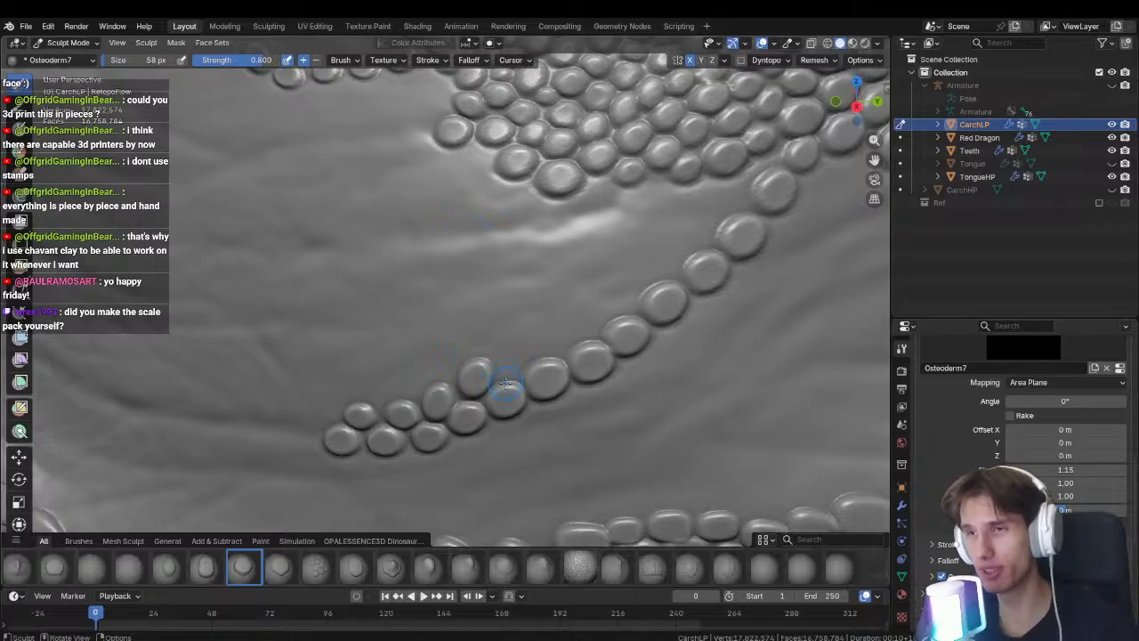
{"action": "scroll", "coordinate": [506, 383], "scroll_direction": "up", "scroll_amount": 4}
{"action": "scroll", "coordinate": [515, 375], "scroll_direction": "down", "scroll_amount": 3}
{"action": "mouse_move", "coordinate": [505, 372]}
{"action": "left_mouse_down"}
{"action": "mouse_move", "coordinate": [487, 399]}
{"action": "mouse_move", "coordinate": [532, 353]}
{"action": "mouse_move", "coordinate": [504, 382]}
{"action": "left_mouse_up"}
{"action": "middle_click_drag", "start_coordinate": [504, 382], "coordinate": [486, 408]}
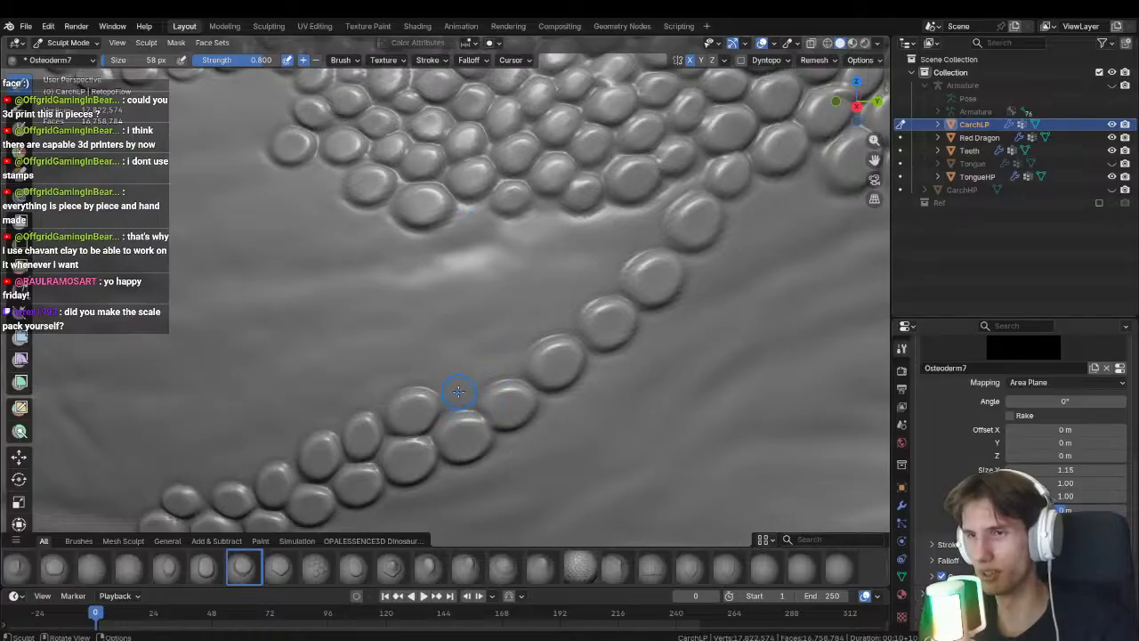
Stamp a second row of Osteoderm7 scales along the upper side of the diagonal scale row, up to the large scale patch.
{"action": "mouse_move", "coordinate": [458, 392]}
{"action": "left_mouse_down"}
{"action": "mouse_move", "coordinate": [504, 366]}
{"action": "mouse_move", "coordinate": [475, 400]}
{"action": "left_mouse_up"}
{"action": "left_click_drag", "start_coordinate": [553, 311], "coordinate": [516, 361]}
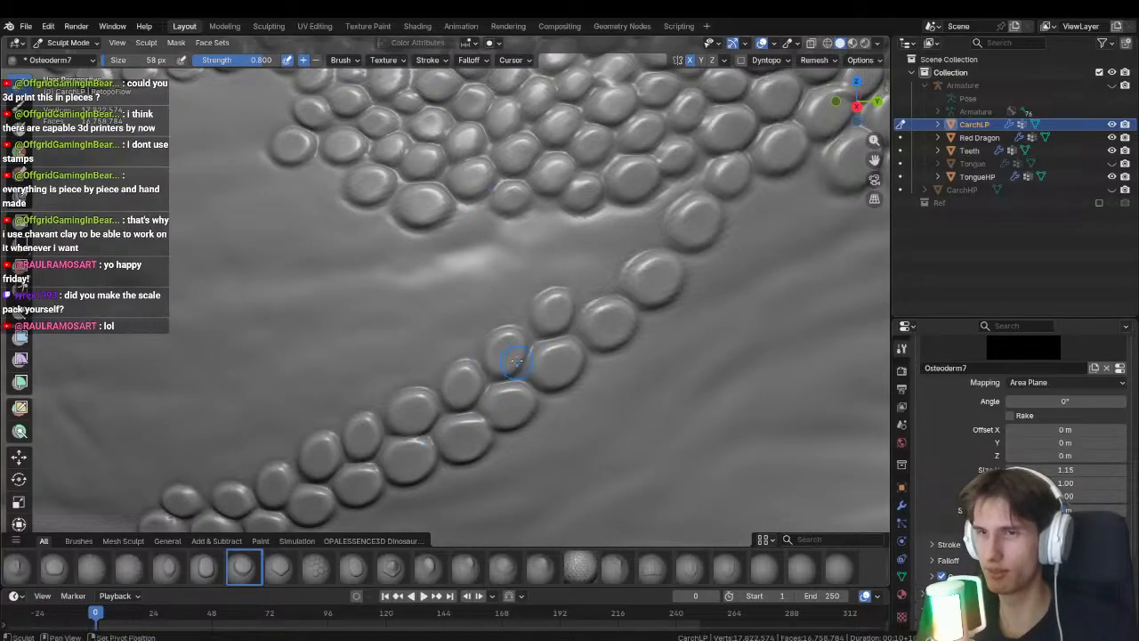
{"action": "middle_click_drag", "start_coordinate": [516, 360], "coordinate": [552, 334]}
{"action": "left_click_drag", "start_coordinate": [556, 345], "coordinate": [539, 274]}
{"action": "mouse_move", "coordinate": [524, 267]}
{"action": "middle_mouse_down", "text": "ctrl"}
{"action": "mouse_move", "coordinate": [496, 315]}
{"action": "mouse_move", "coordinate": [513, 262]}
{"action": "mouse_move", "coordinate": [516, 283]}
{"action": "middle_mouse_up", "text": "ctrl"}
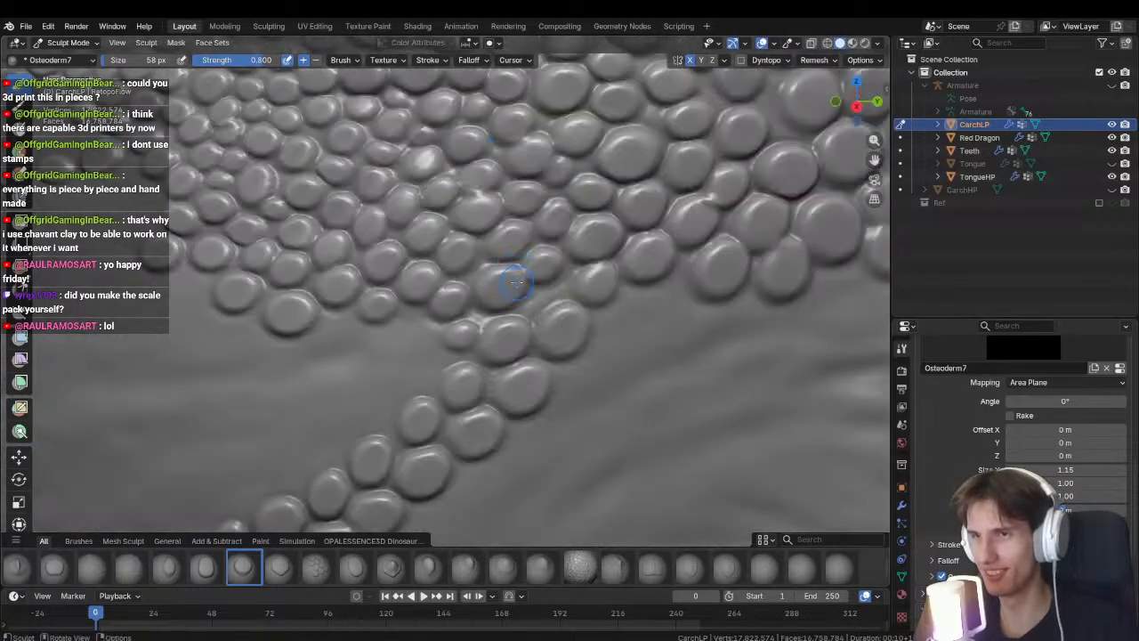
{"action": "left_click_drag", "start_coordinate": [540, 305], "coordinate": [564, 280]}
Extend the far end of the double scale row with additional scales in both its lower and upper lines.
{"action": "middle_click_drag", "start_coordinate": [564, 280], "coordinate": [445, 427], "text": "ctrl"}
{"action": "middle_click_drag", "start_coordinate": [445, 427], "coordinate": [454, 382]}
{"action": "middle_click_drag", "start_coordinate": [454, 382], "coordinate": [480, 345], "text": "ctrl"}
{"action": "scroll", "coordinate": [480, 345], "scroll_direction": "up", "scroll_amount": 3}
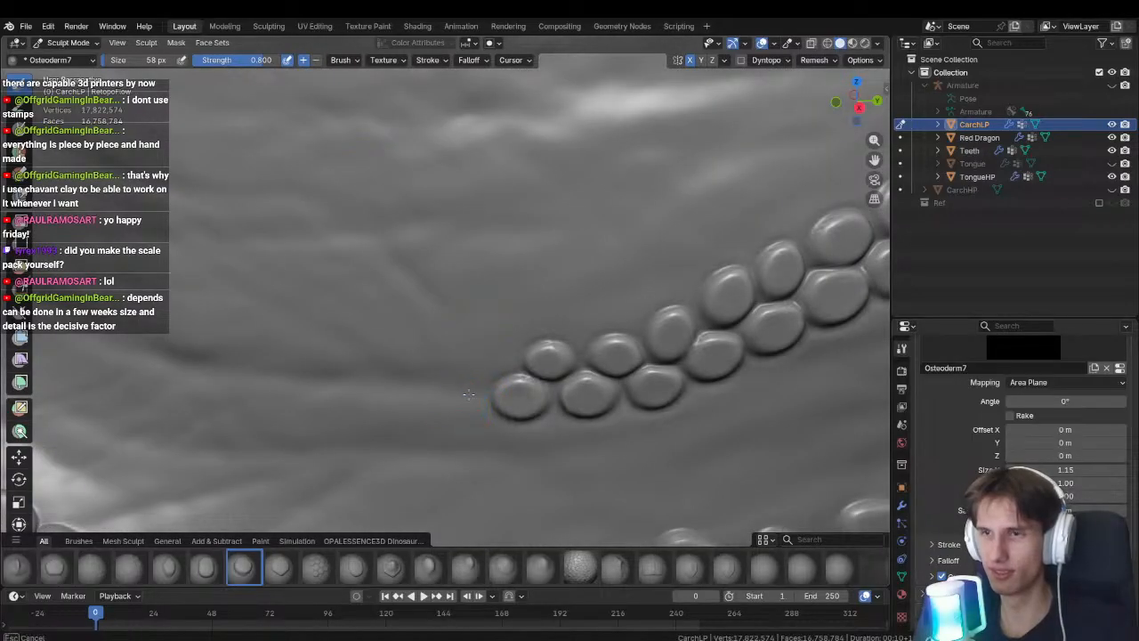
{"action": "left_click", "coordinate": [468, 394]}
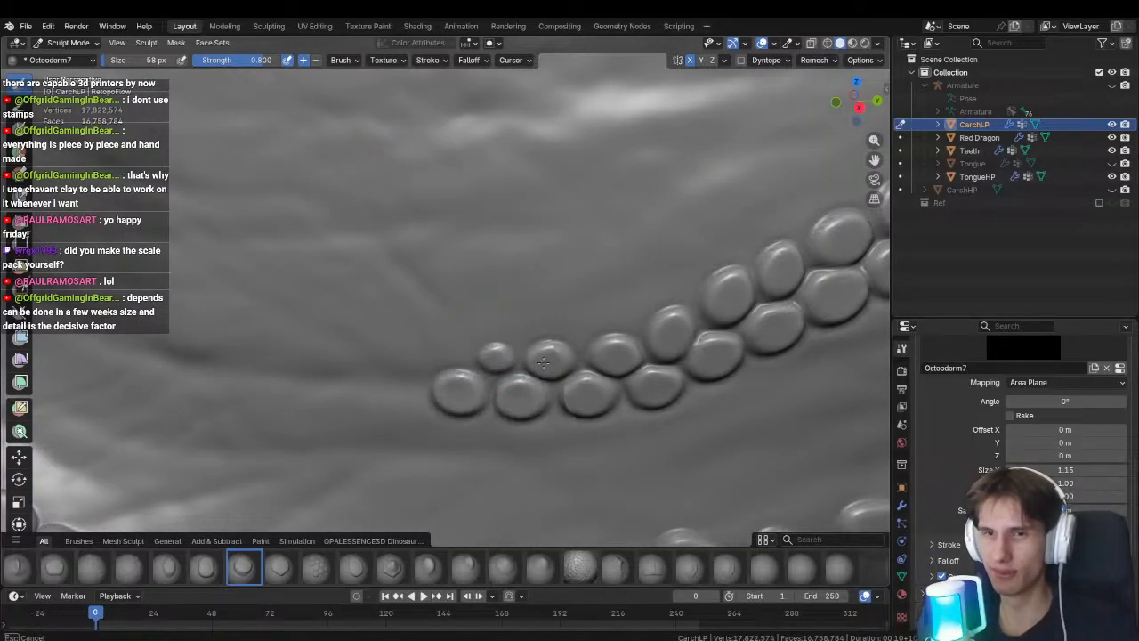
{"action": "middle_click_drag", "start_coordinate": [552, 360], "coordinate": [486, 361]}
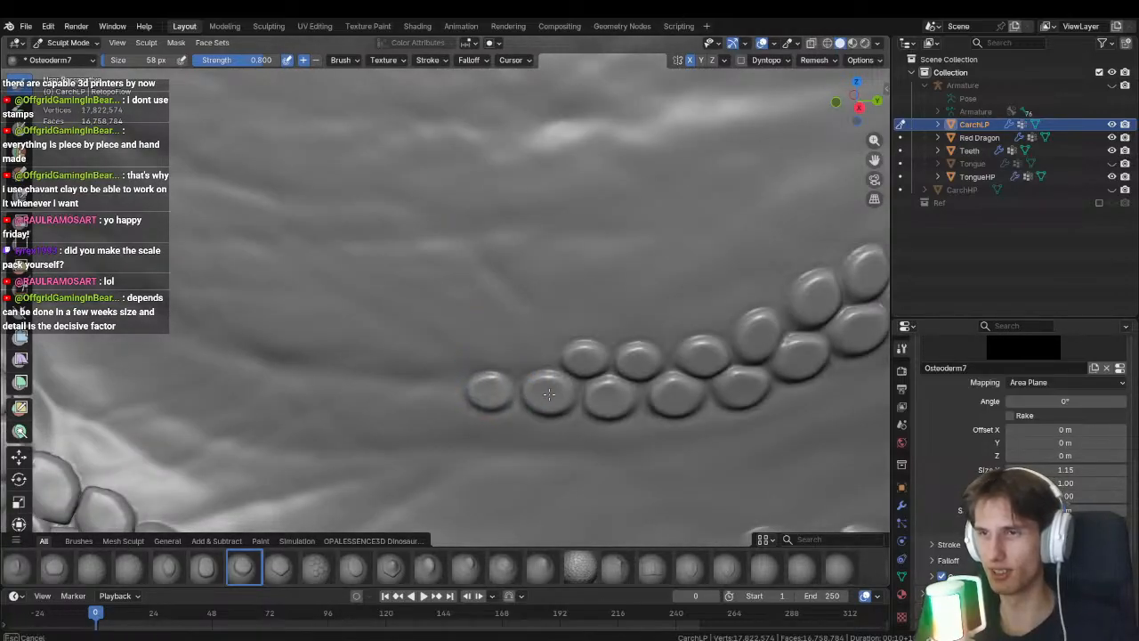
{"action": "left_click_drag", "start_coordinate": [549, 394], "coordinate": [548, 395]}
{"action": "left_click_drag", "start_coordinate": [432, 384], "coordinate": [488, 386]}
Continue the lower line as a single row of scales along the skin fold, undoing and redoing one misplaced scale.
{"action": "middle_click_drag", "start_coordinate": [430, 385], "coordinate": [520, 478], "text": "shift"}
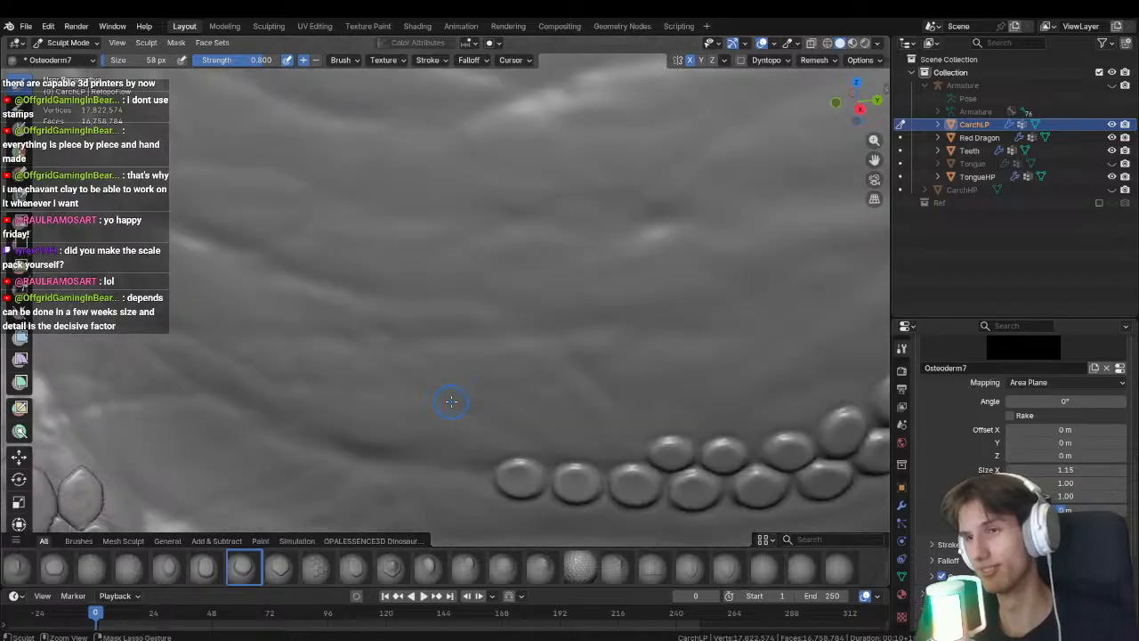
{"action": "middle_click_drag", "start_coordinate": [451, 401], "coordinate": [454, 353]}
{"action": "left_click_drag", "start_coordinate": [445, 327], "coordinate": [501, 332]}
{"action": "left_click_drag", "start_coordinate": [381, 322], "coordinate": [438, 331]}
{"action": "key", "text": "ctrl+z"}
{"action": "left_click_drag", "start_coordinate": [334, 311], "coordinate": [387, 325]}
{"action": "middle_click_drag", "start_coordinate": [326, 322], "coordinate": [453, 346], "text": "shift"}
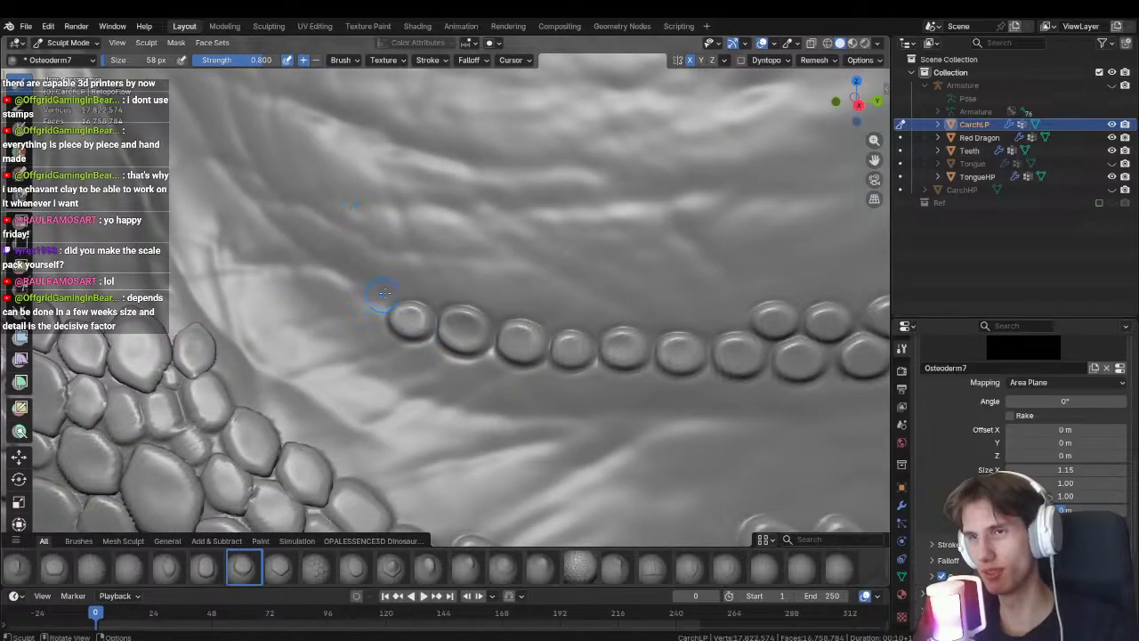
Stamp a new single row of scales running outward from the underside of the large scale patch, above the double row.
{"action": "middle_click_drag", "start_coordinate": [384, 293], "coordinate": [423, 345], "text": "ctrl"}
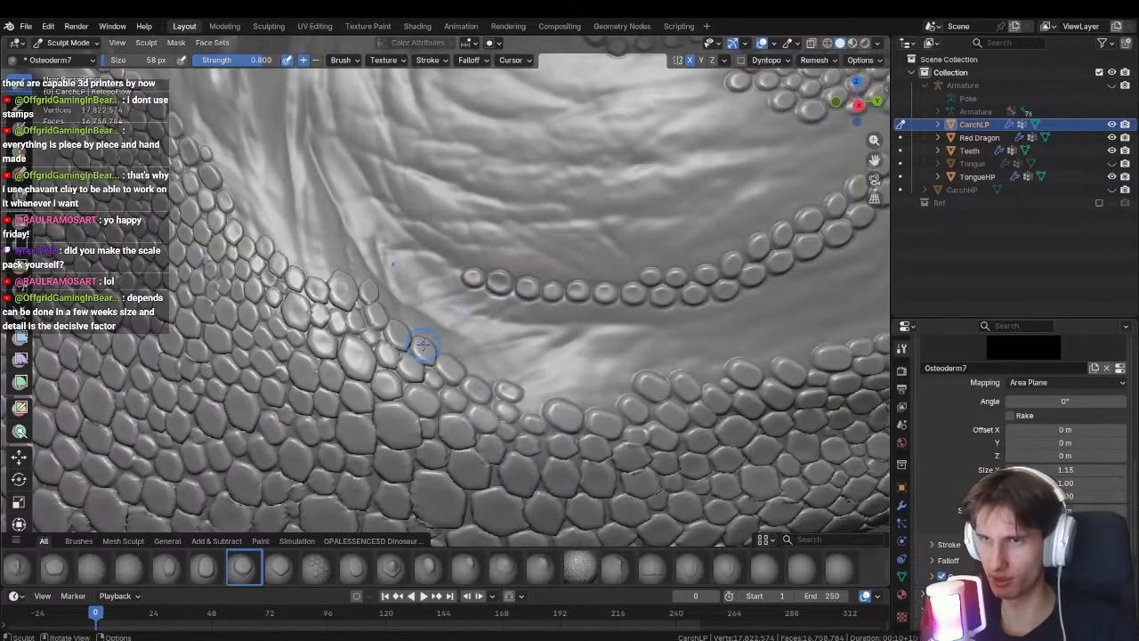
{"action": "middle_click_drag", "start_coordinate": [516, 364], "coordinate": [430, 387], "text": "shift"}
{"action": "middle_click_drag", "start_coordinate": [592, 184], "coordinate": [397, 330], "text": "shift"}
{"action": "middle_click_drag", "start_coordinate": [452, 397], "coordinate": [452, 290], "text": "ctrl"}
{"action": "mouse_move", "coordinate": [460, 286]}
{"action": "left_mouse_down"}
{"action": "mouse_move", "coordinate": [449, 311]}
{"action": "mouse_move", "coordinate": [398, 328]}
{"action": "left_mouse_up"}
{"action": "middle_click_drag", "start_coordinate": [400, 326], "coordinate": [492, 318], "text": "shift"}
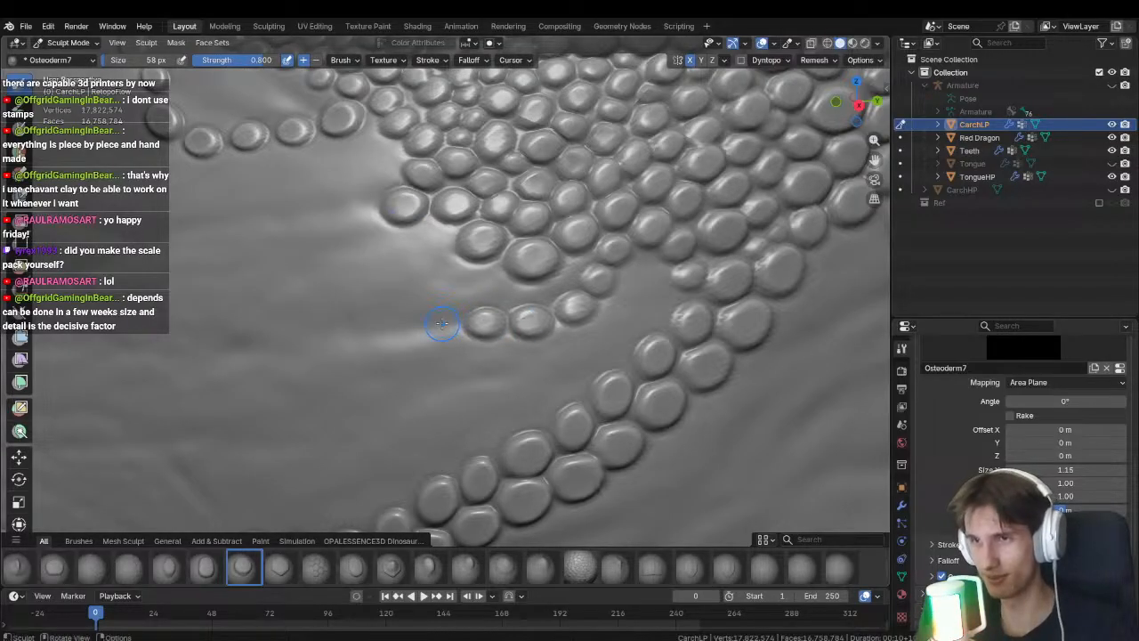
{"action": "mouse_move", "coordinate": [481, 319]}
{"action": "middle_mouse_down", "text": "shift"}
{"action": "mouse_move", "coordinate": [503, 311]}
{"action": "mouse_move", "coordinate": [485, 320]}
{"action": "middle_mouse_up", "text": "shift"}
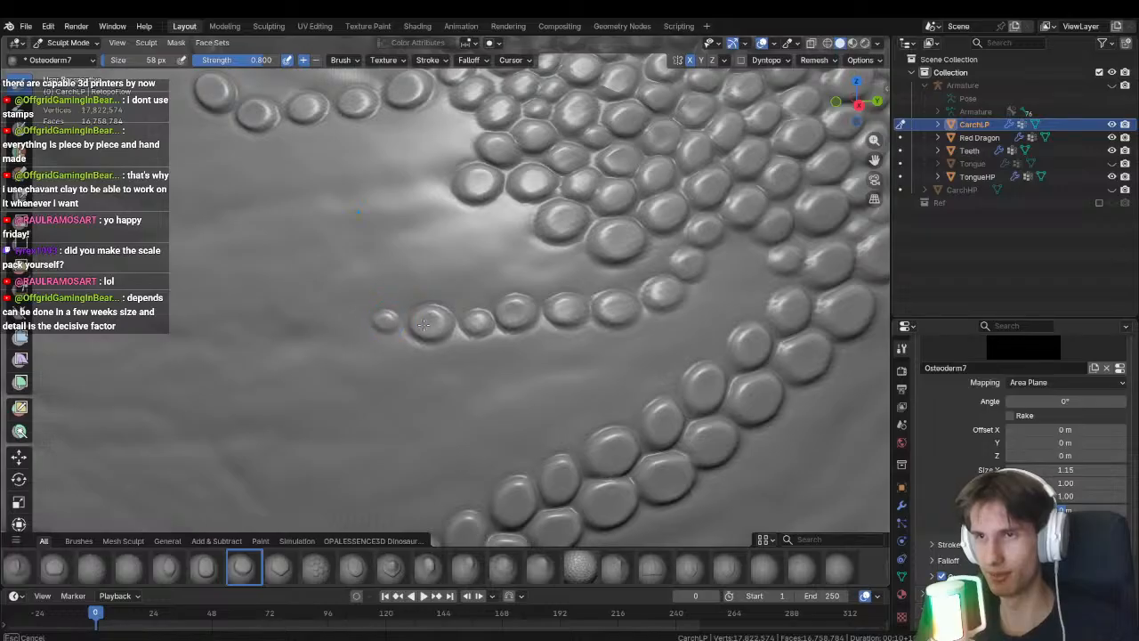
{"action": "middle_click_drag", "start_coordinate": [398, 322], "coordinate": [451, 306], "text": "shift"}
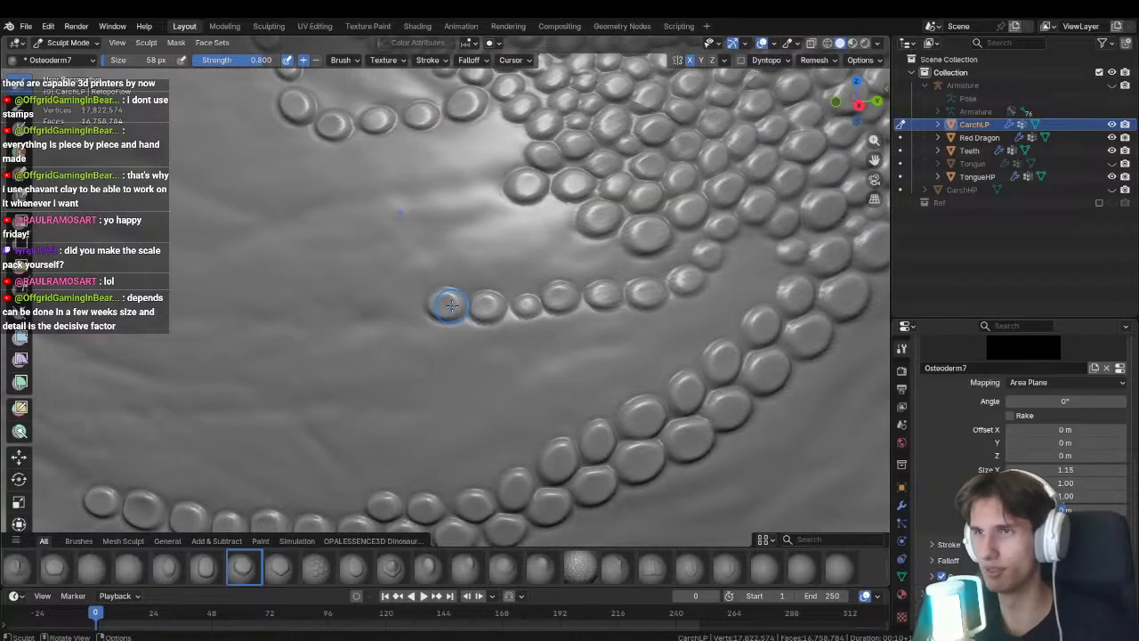
{"action": "scroll", "coordinate": [451, 305], "scroll_direction": "down", "scroll_amount": 3}
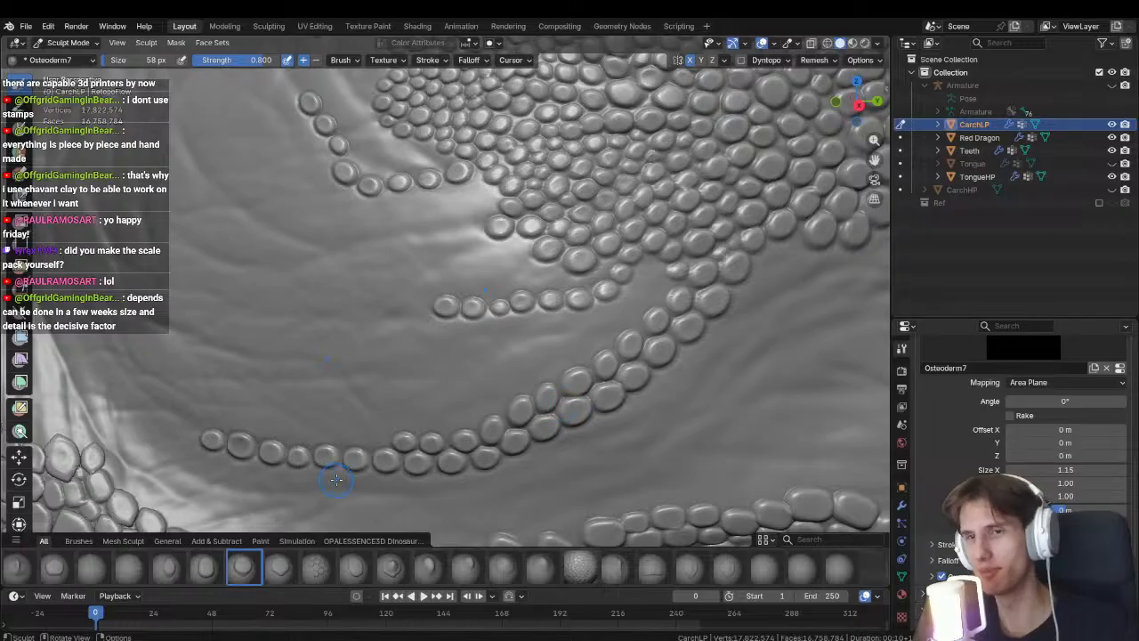
Fill the gap between the large scale patch and the new row beneath it with small and medium scales.
{"action": "scroll", "coordinate": [381, 395], "scroll_direction": "up", "scroll_amount": 5}
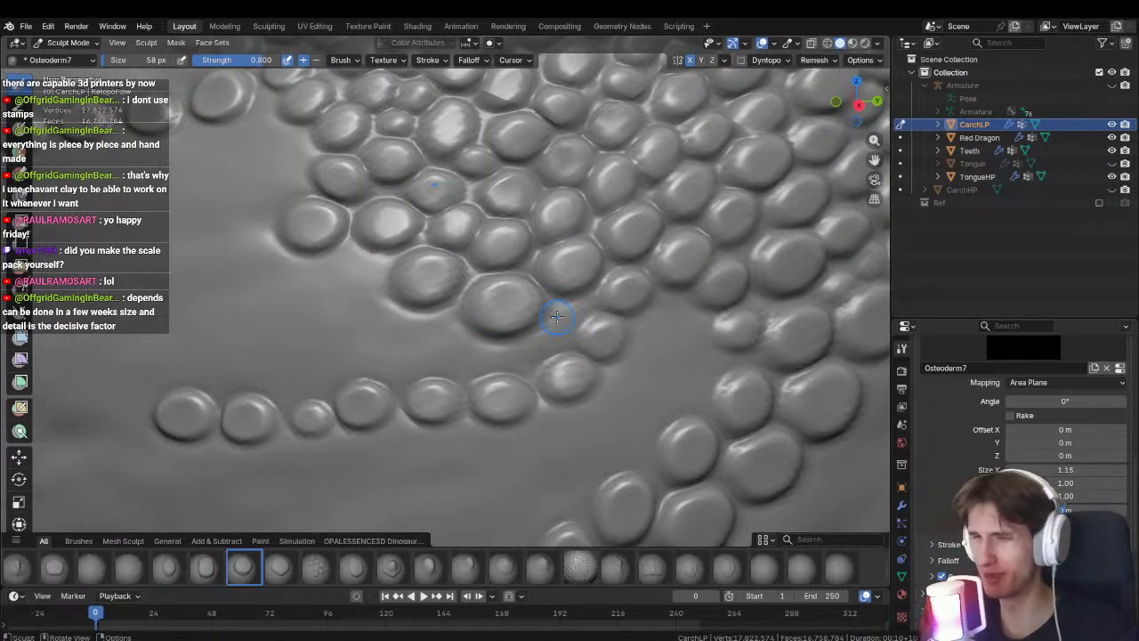
{"action": "mouse_move", "coordinate": [557, 316]}
{"action": "left_mouse_down"}
{"action": "mouse_move", "coordinate": [522, 365]}
{"action": "mouse_move", "coordinate": [470, 363]}
{"action": "mouse_move", "coordinate": [534, 369]}
{"action": "left_mouse_up"}
{"action": "middle_click_drag", "start_coordinate": [445, 358], "coordinate": [496, 363], "text": "shift"}
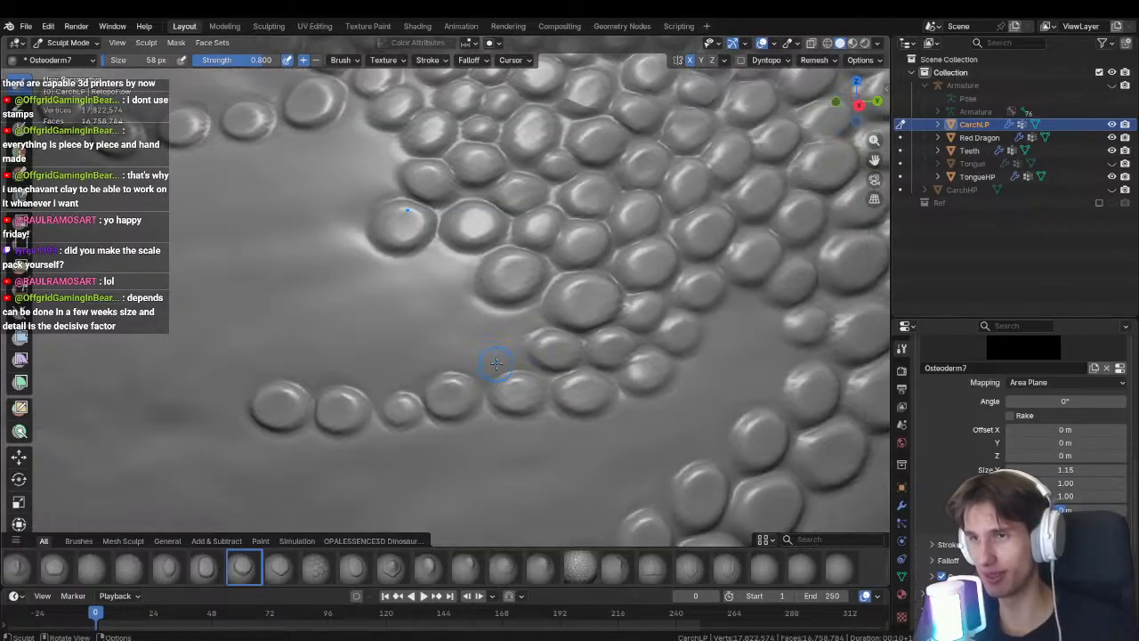
{"action": "left_click_drag", "start_coordinate": [495, 362], "coordinate": [523, 363]}
{"action": "left_click_drag", "start_coordinate": [509, 322], "coordinate": [536, 328]}
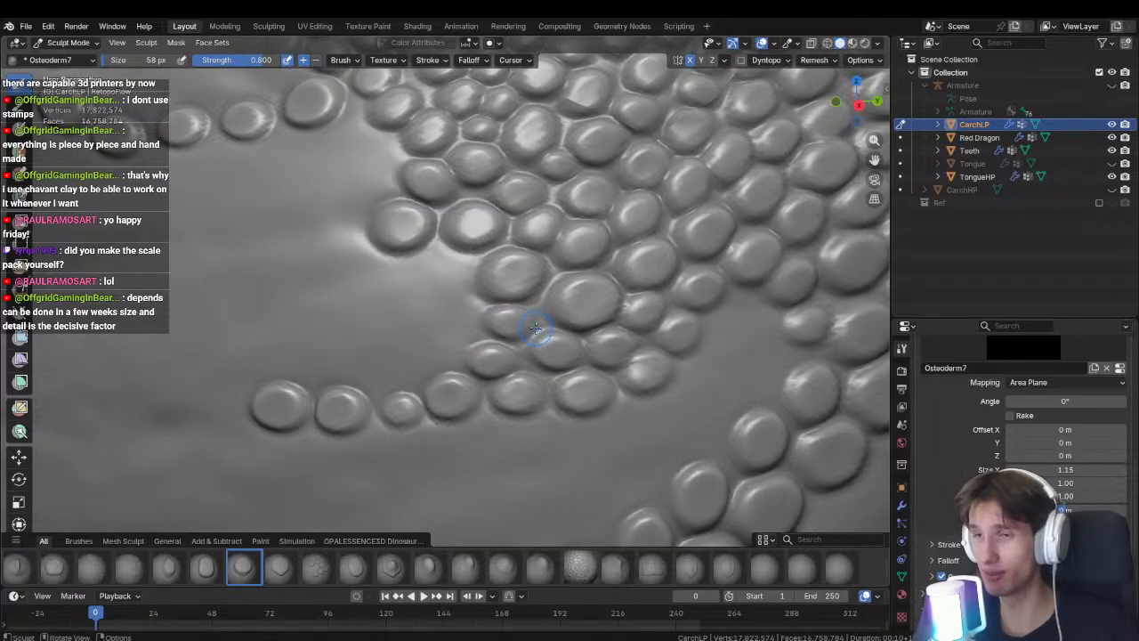
{"action": "left_click_drag", "start_coordinate": [445, 274], "coordinate": [478, 301]}
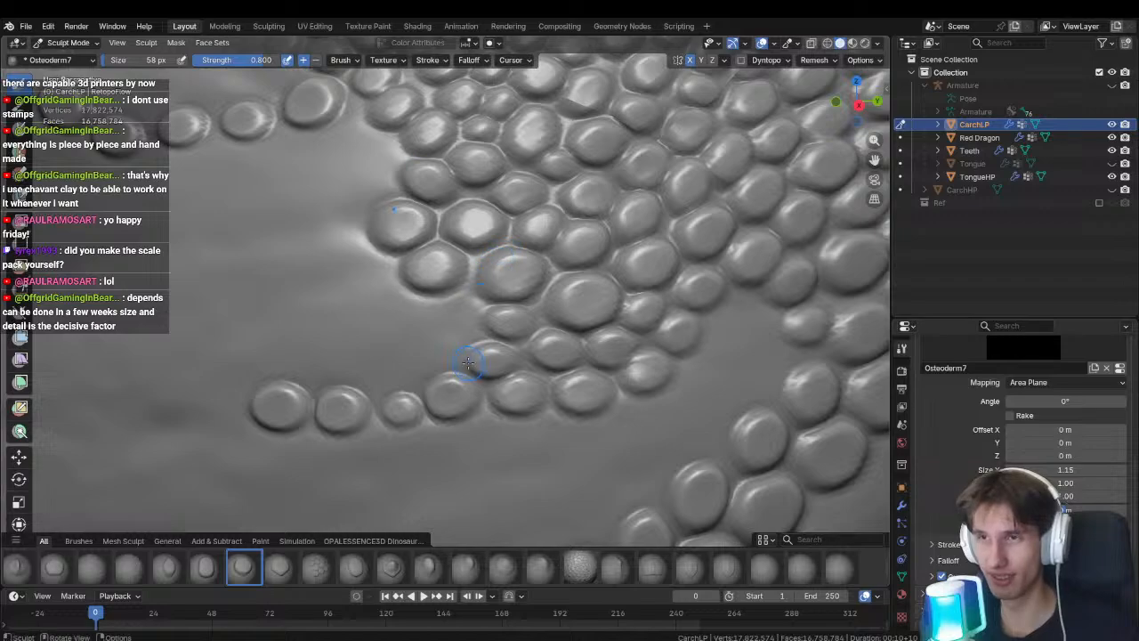
{"action": "left_click_drag", "start_coordinate": [415, 368], "coordinate": [462, 347]}
{"action": "left_click_drag", "start_coordinate": [450, 352], "coordinate": [422, 365]}
{"action": "left_click_drag", "start_coordinate": [459, 312], "coordinate": [407, 322]}
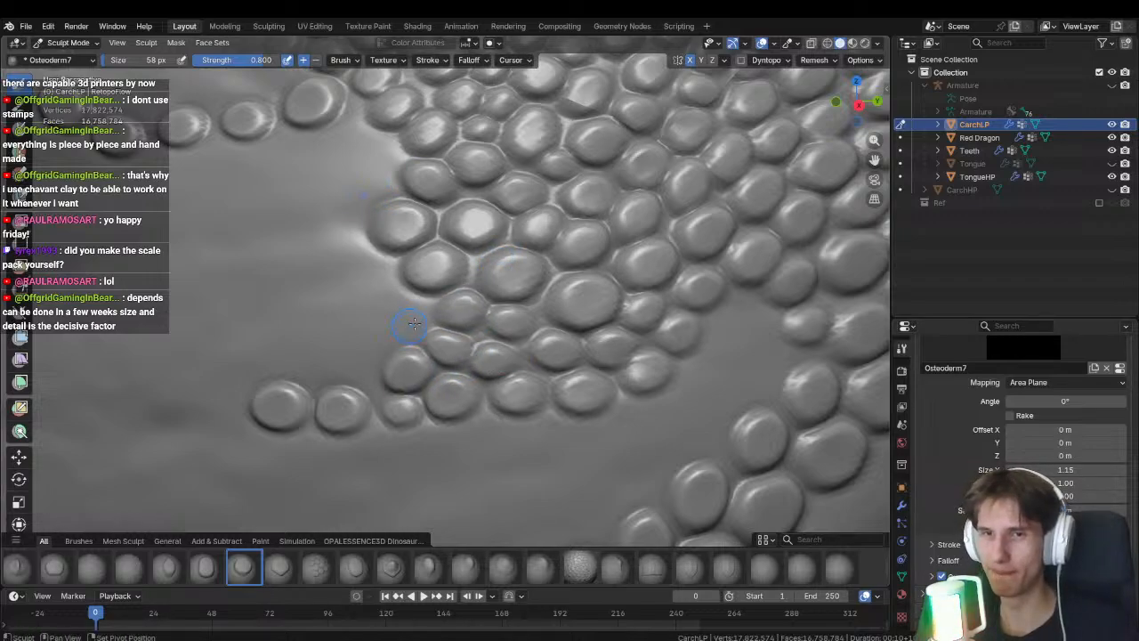
Add individual scales along the patch's ragged outer edge, above the end of the short lower row and beside the middle scales.
{"action": "middle_click_drag", "start_coordinate": [407, 322], "coordinate": [462, 345]}
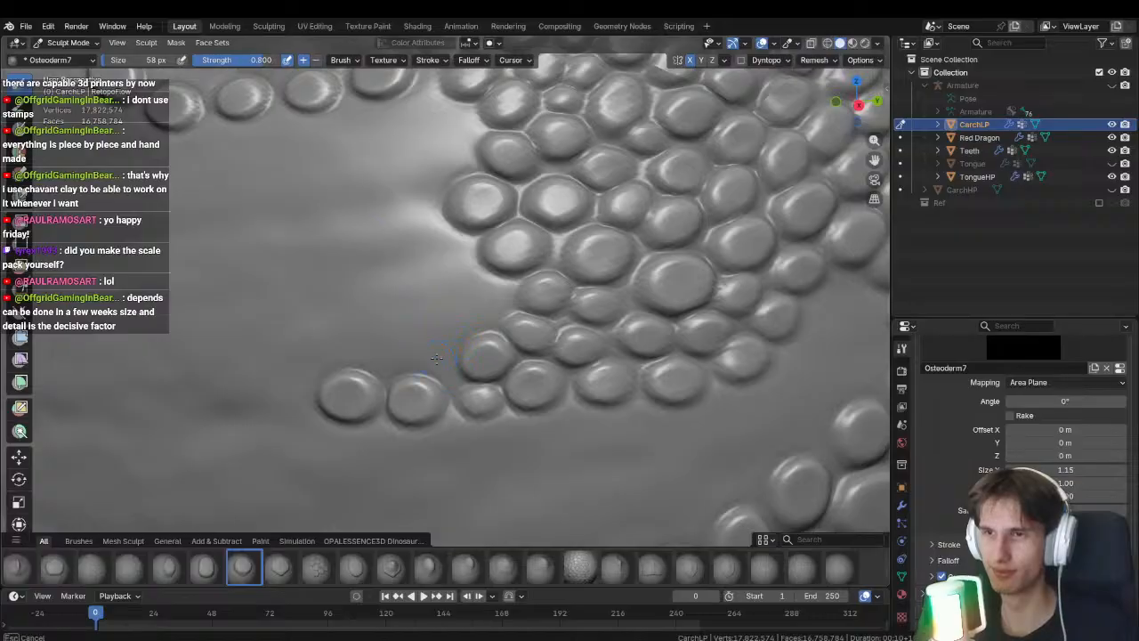
{"action": "left_click_drag", "start_coordinate": [436, 357], "coordinate": [429, 361]}
{"action": "left_click_drag", "start_coordinate": [484, 297], "coordinate": [418, 301]}
{"action": "mouse_move", "coordinate": [418, 300]}
{"action": "middle_mouse_down"}
{"action": "mouse_move", "coordinate": [445, 313]}
{"action": "mouse_move", "coordinate": [466, 296]}
{"action": "middle_mouse_up"}
{"action": "left_click_drag", "start_coordinate": [485, 305], "coordinate": [414, 285]}
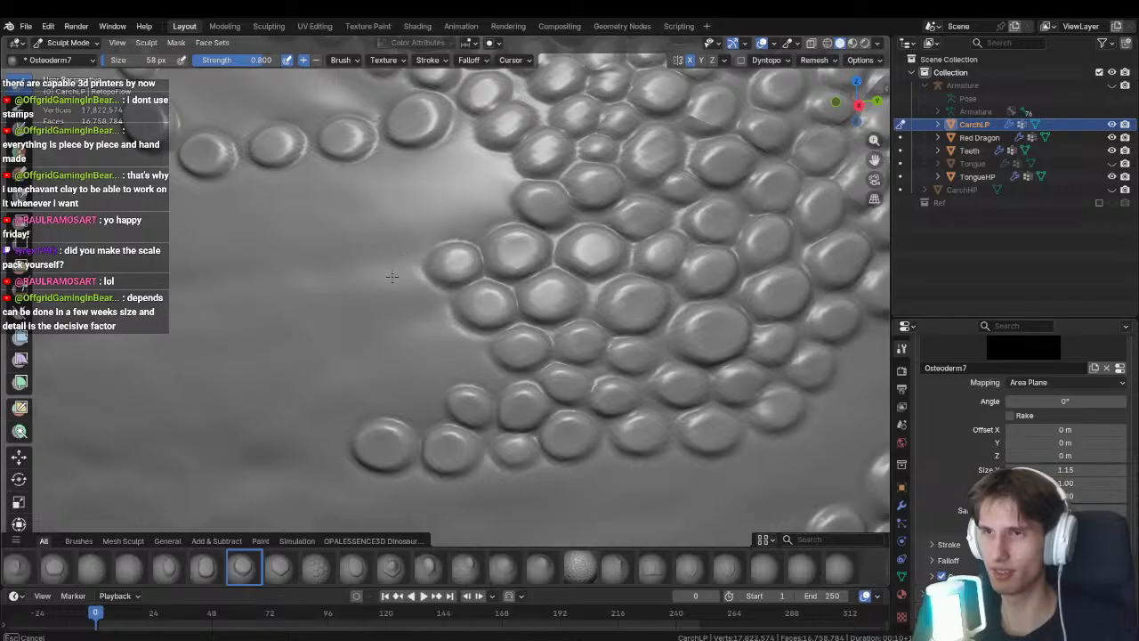
Stamp a single row of scales extending outward from the middle of the patch edge across the bare skin.
{"action": "middle_click_drag", "start_coordinate": [450, 264], "coordinate": [484, 300]}
{"action": "mouse_move", "coordinate": [528, 322]}
{"action": "left_mouse_down"}
{"action": "mouse_move", "coordinate": [442, 339]}
{"action": "mouse_move", "coordinate": [467, 336]}
{"action": "left_mouse_up"}
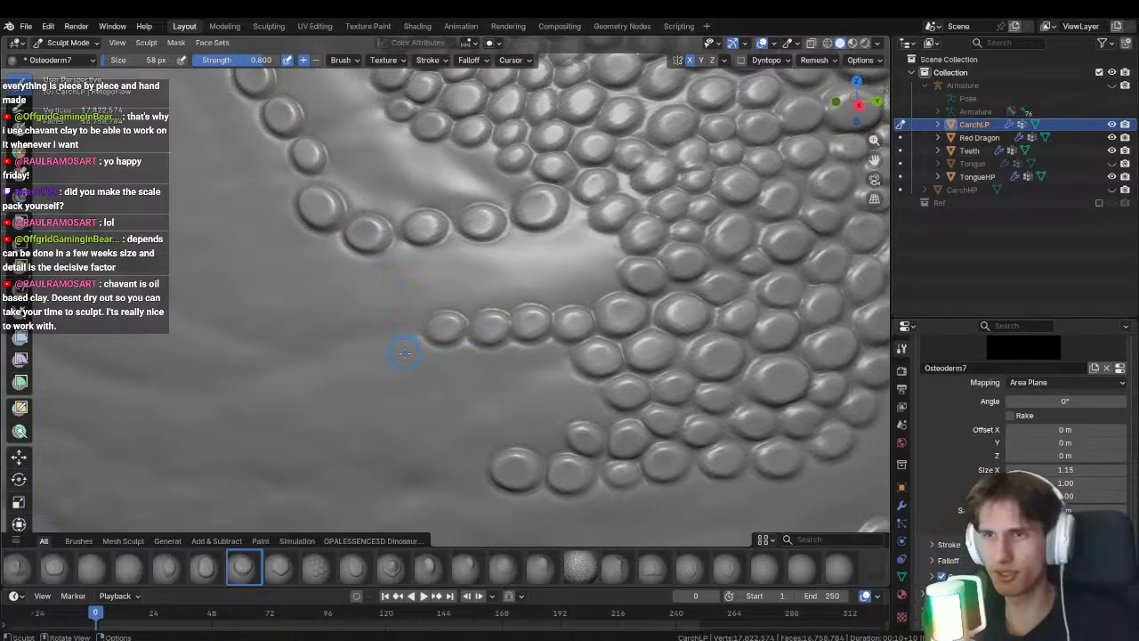
{"action": "mouse_move", "coordinate": [404, 354]}
{"action": "middle_mouse_down", "text": "shift"}
{"action": "mouse_move", "coordinate": [431, 331]}
{"action": "mouse_move", "coordinate": [448, 337]}
{"action": "middle_mouse_up", "text": "shift"}
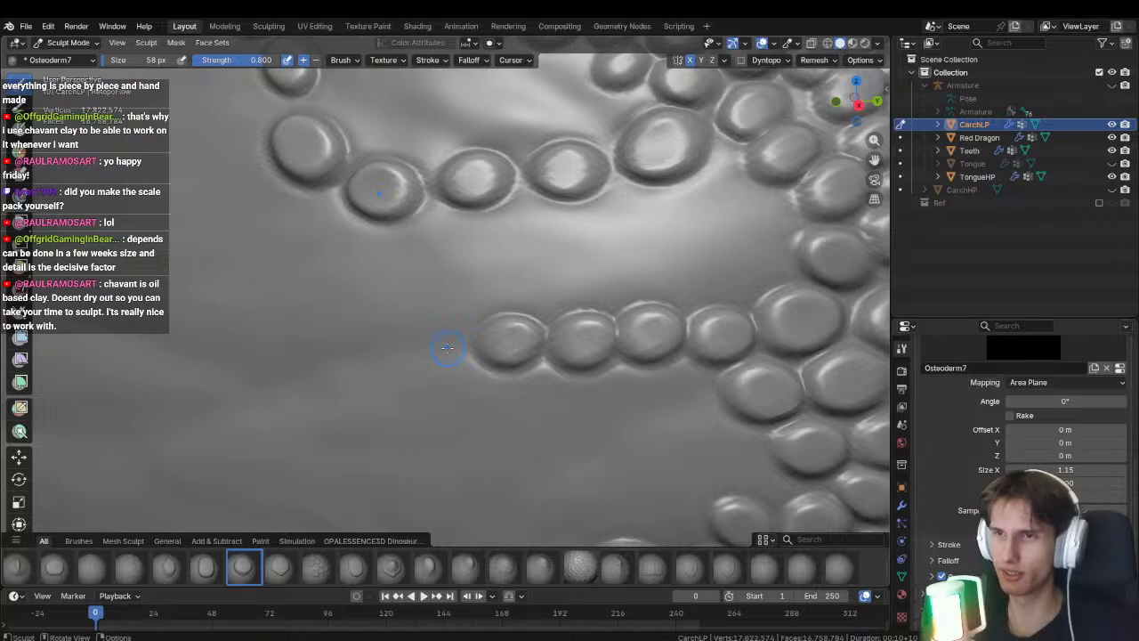
{"action": "left_click_drag", "start_coordinate": [484, 339], "coordinate": [522, 335]}
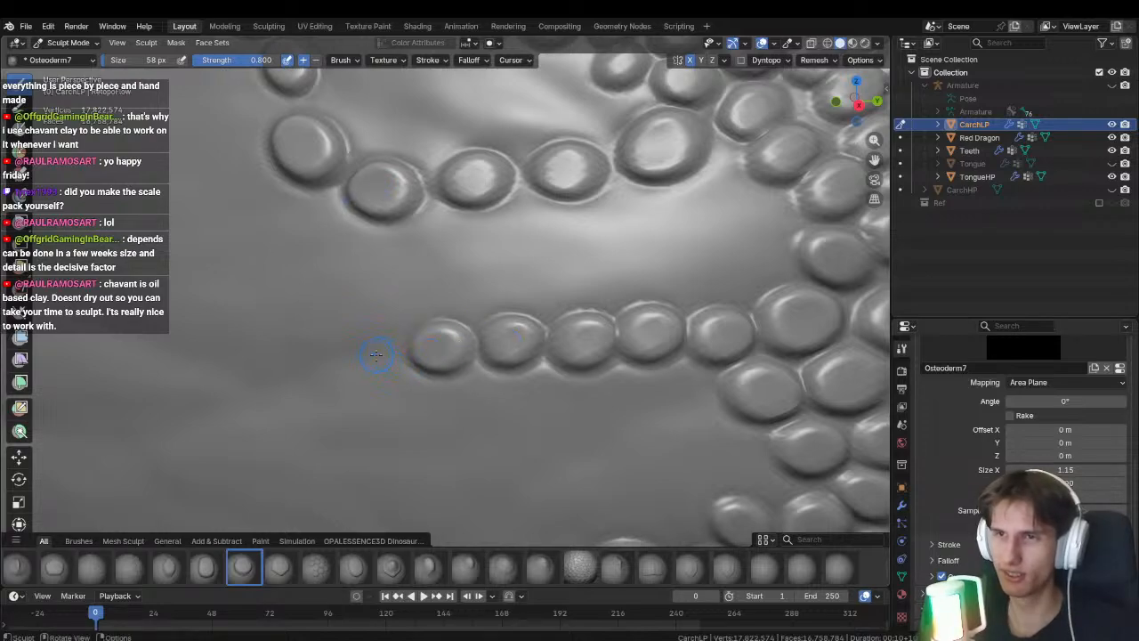
{"action": "left_click_drag", "start_coordinate": [377, 356], "coordinate": [436, 344]}
{"action": "mouse_move", "coordinate": [436, 344]}
{"action": "middle_mouse_down", "text": "shift"}
{"action": "mouse_move", "coordinate": [427, 343]}
{"action": "mouse_move", "coordinate": [465, 394]}
{"action": "mouse_move", "coordinate": [437, 338]}
{"action": "middle_mouse_up", "text": "shift"}
{"action": "left_click_drag", "start_coordinate": [437, 337], "coordinate": [366, 345]}
{"action": "middle_click_drag", "start_coordinate": [364, 343], "coordinate": [462, 344], "text": "shift"}
{"action": "mouse_move", "coordinate": [475, 345]}
{"action": "left_mouse_down"}
{"action": "mouse_move", "coordinate": [495, 355]}
{"action": "mouse_move", "coordinate": [463, 344]}
{"action": "left_mouse_up"}
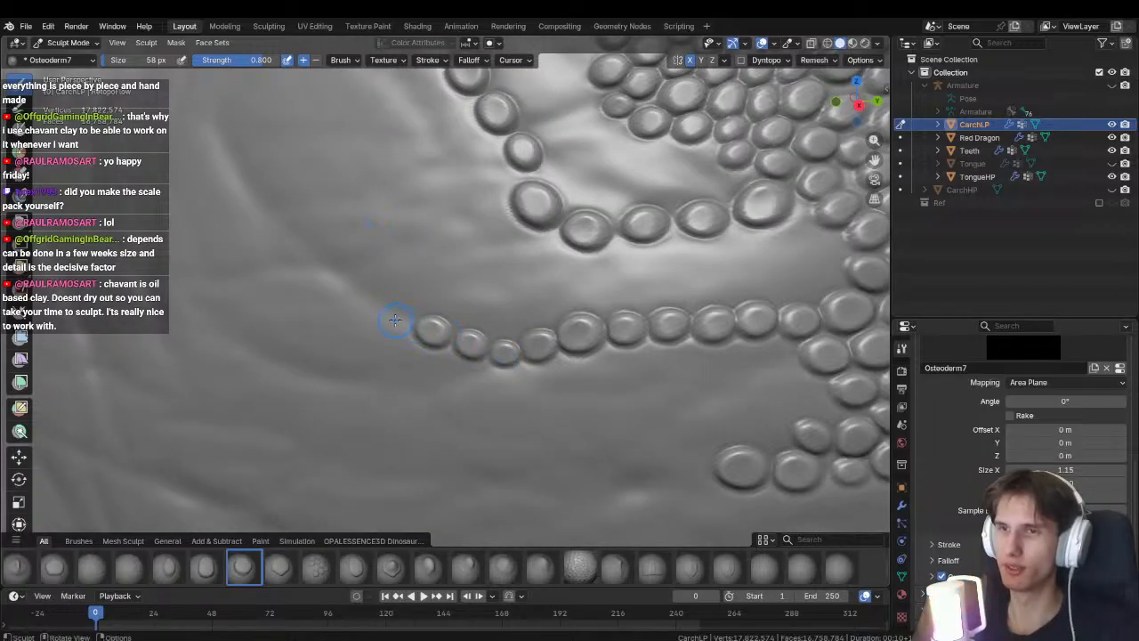
Curve the long single row upward along the skin fold with progressively smaller scales.
{"action": "left_click_drag", "start_coordinate": [394, 317], "coordinate": [419, 328]}
{"action": "left_click_drag", "start_coordinate": [359, 298], "coordinate": [382, 309]}
{"action": "middle_click_drag", "start_coordinate": [326, 275], "coordinate": [434, 328], "text": "shift"}
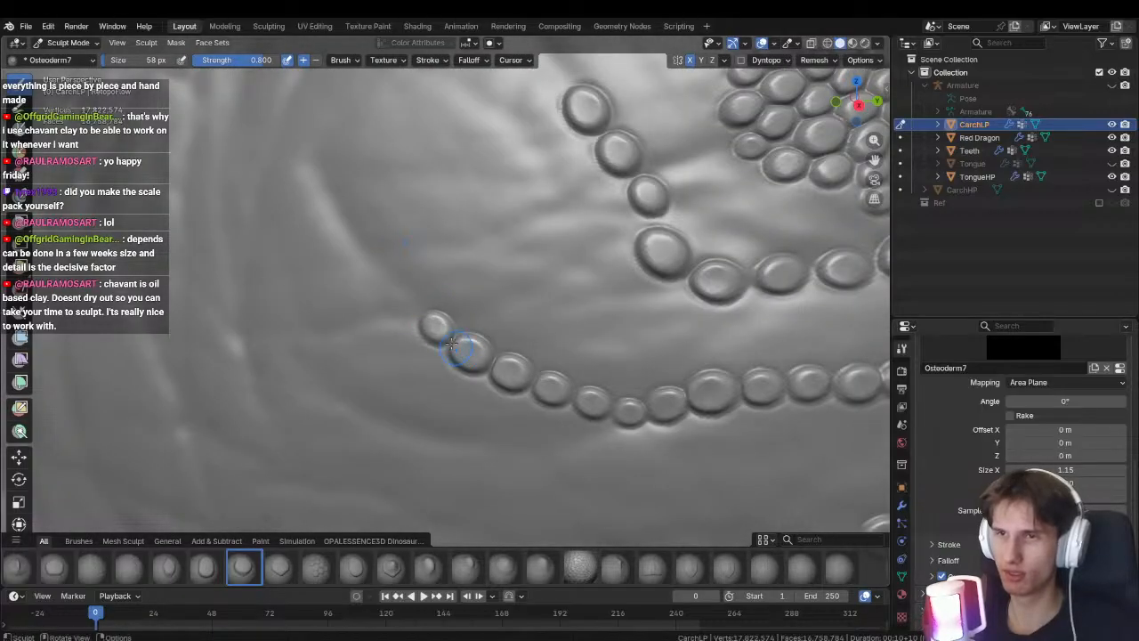
{"action": "left_click_drag", "start_coordinate": [407, 305], "coordinate": [406, 306]}
{"action": "middle_click_drag", "start_coordinate": [377, 278], "coordinate": [432, 346], "text": "shift"}
{"action": "scroll", "coordinate": [427, 338], "scroll_direction": "up", "scroll_amount": 1}
{"action": "left_click_drag", "start_coordinate": [409, 317], "coordinate": [423, 344]}
{"action": "left_click_drag", "start_coordinate": [392, 294], "coordinate": [394, 294]}
{"action": "scroll", "coordinate": [331, 365], "scroll_direction": "down", "scroll_amount": 5}
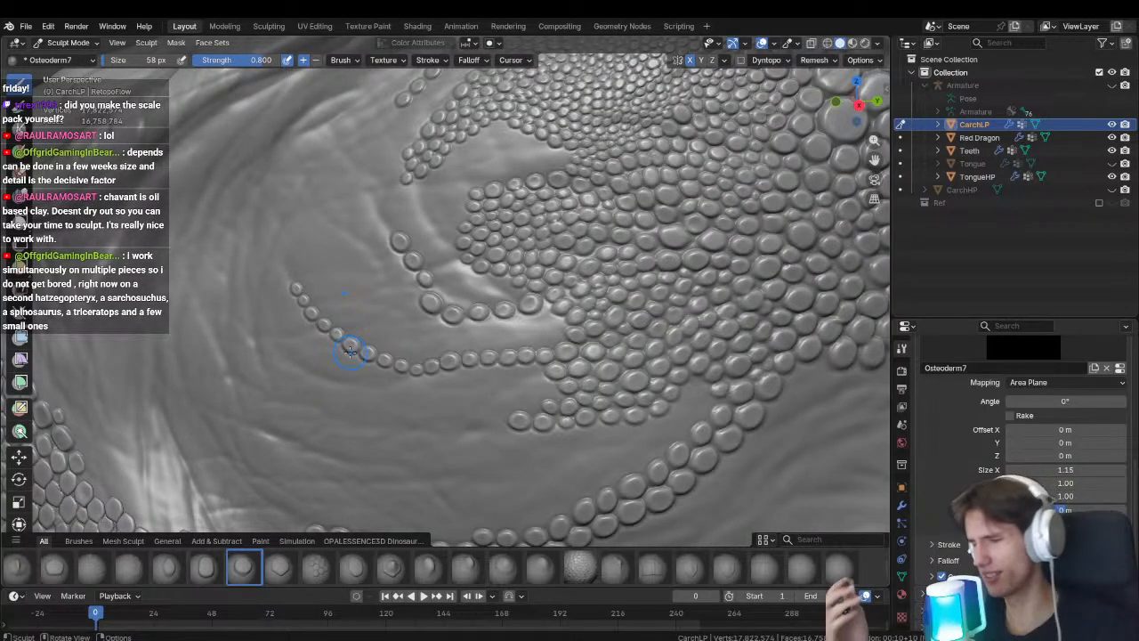
Lengthen the upper curved scale row by adding smaller scales at its upper end.
{"action": "middle_click_drag", "start_coordinate": [410, 396], "coordinate": [455, 333], "text": "shift"}
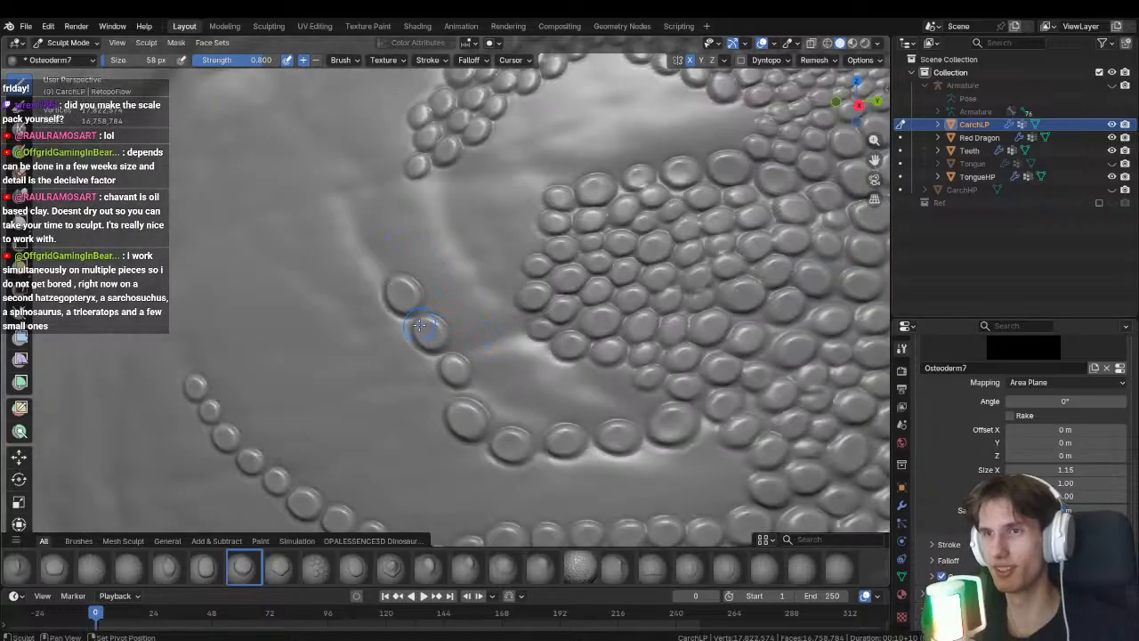
{"action": "scroll", "coordinate": [455, 333], "scroll_direction": "up", "scroll_amount": 3}
{"action": "left_click", "coordinate": [473, 325]}
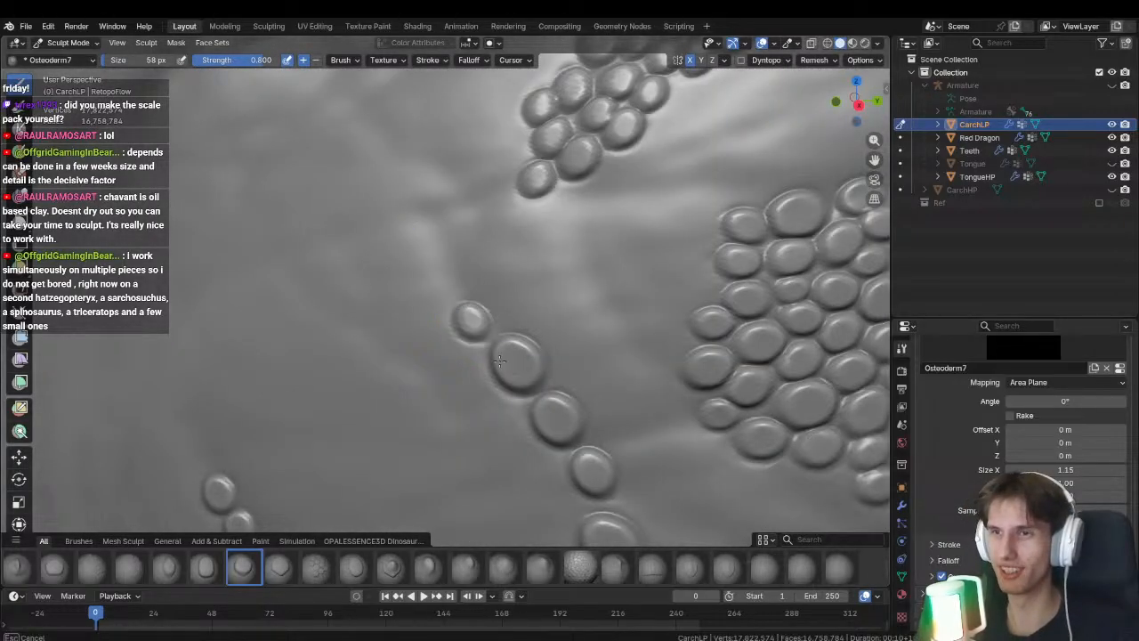
{"action": "left_click", "coordinate": [443, 279]}
{"action": "left_click", "coordinate": [425, 236]}
{"action": "scroll", "coordinate": [418, 267], "scroll_direction": "down", "scroll_amount": 4}
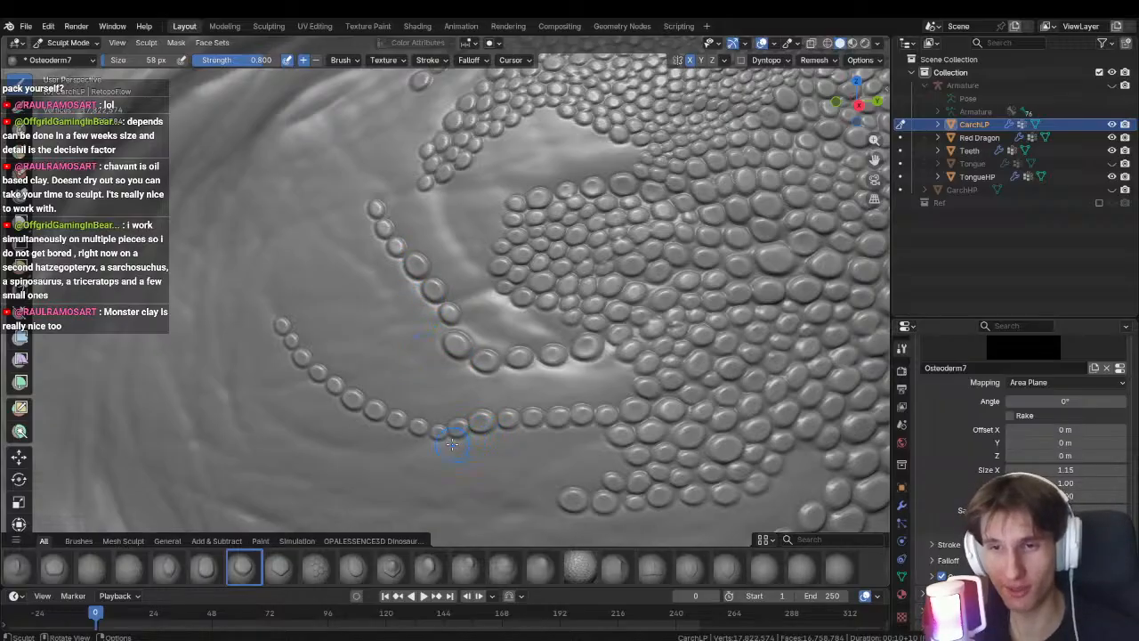
Stamp a short bridge of small scales connecting the upper curved row to the large scale patch.
{"action": "middle_click_drag", "start_coordinate": [447, 323], "coordinate": [424, 298]}
{"action": "mouse_move", "coordinate": [465, 342]}
{"action": "middle_mouse_down"}
{"action": "mouse_move", "coordinate": [475, 356]}
{"action": "mouse_move", "coordinate": [486, 331]}
{"action": "mouse_move", "coordinate": [465, 325]}
{"action": "middle_mouse_up"}
{"action": "scroll", "coordinate": [491, 324], "scroll_direction": "up", "scroll_amount": 4}
{"action": "left_click_drag", "start_coordinate": [464, 326], "coordinate": [576, 329]}
Place a second line of small scales under the connecting bridge, at the upper corner of the enclosed bare pocket.
{"action": "mouse_move", "coordinate": [576, 328]}
{"action": "middle_mouse_down"}
{"action": "mouse_move", "coordinate": [478, 323]}
{"action": "mouse_move", "coordinate": [407, 338]}
{"action": "middle_mouse_up"}
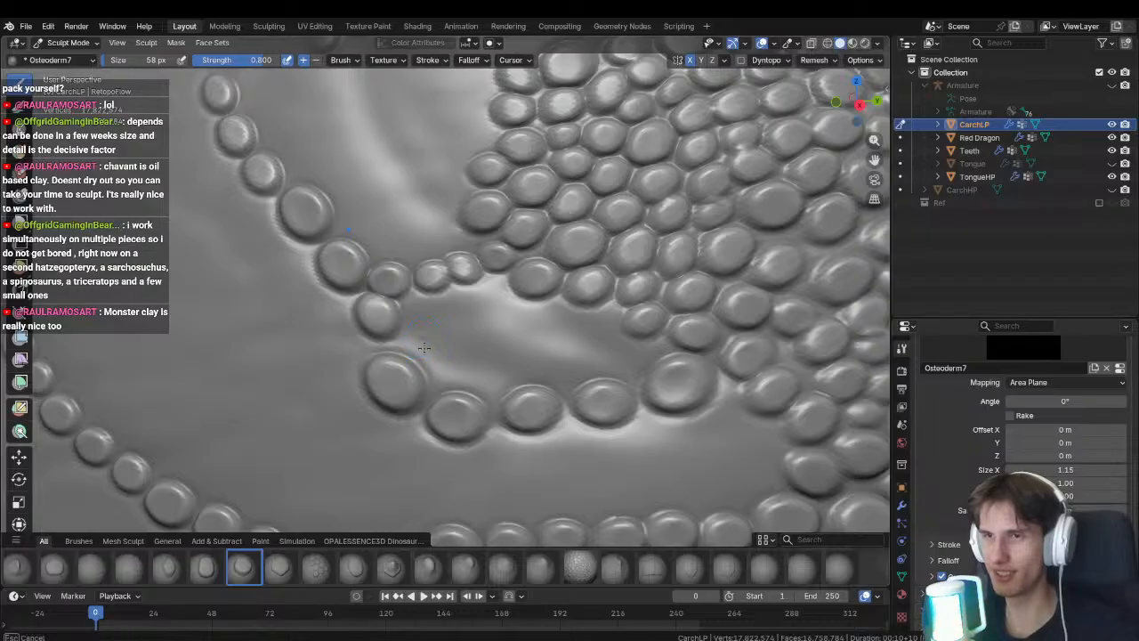
{"action": "left_click", "coordinate": [414, 299]}
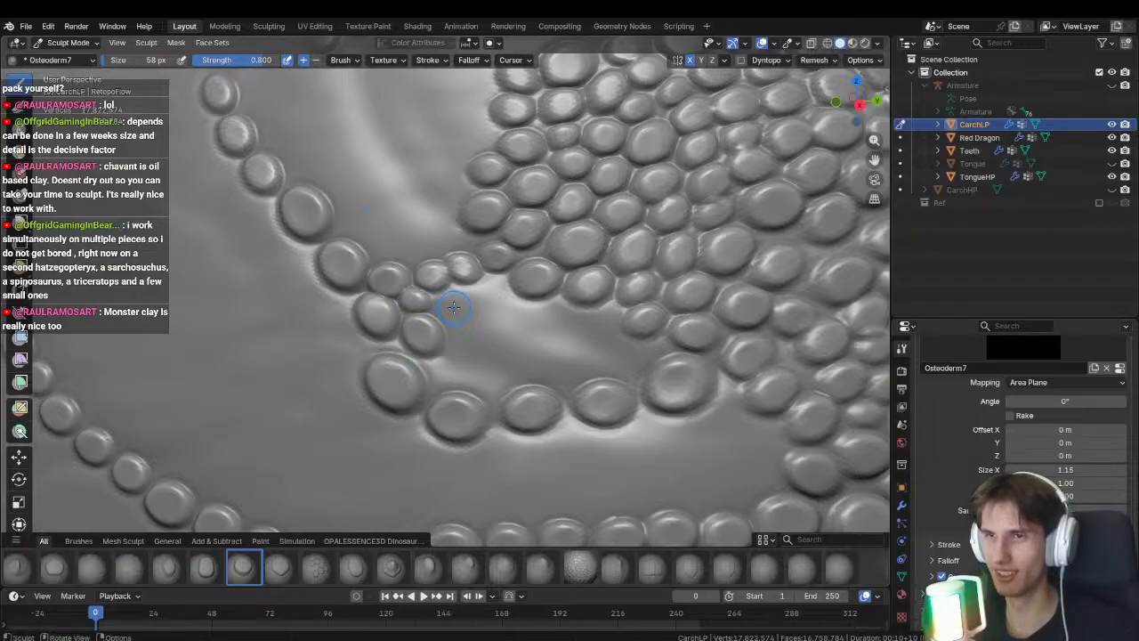
{"action": "left_click", "coordinate": [451, 305]}
{"action": "left_click", "coordinate": [453, 299]}
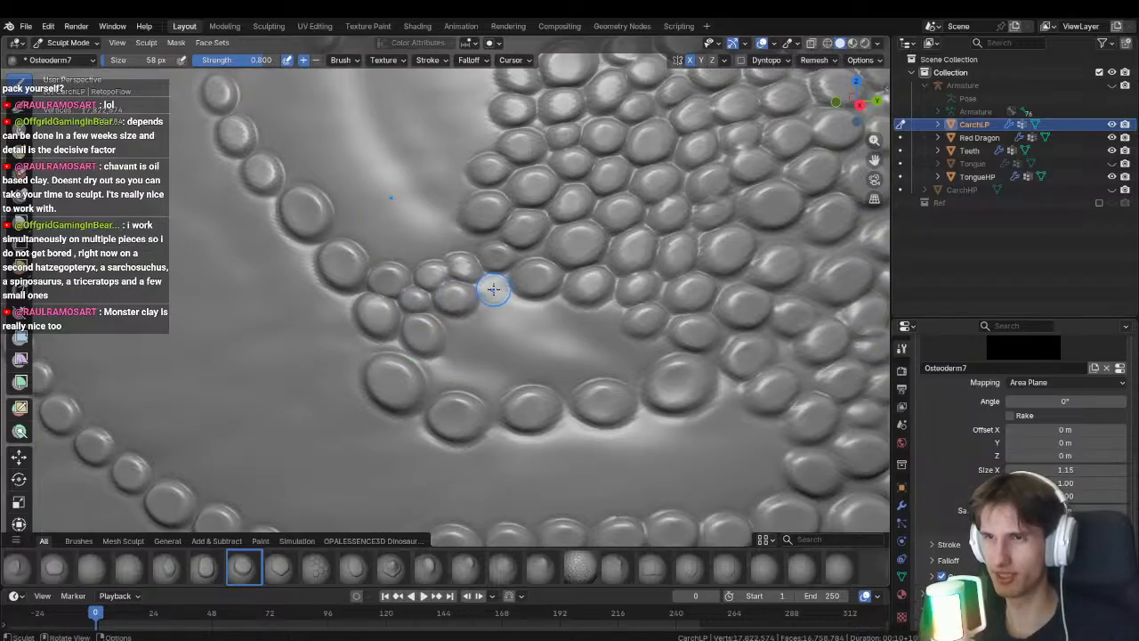
{"action": "left_click", "coordinate": [495, 287]}
Line the lower inner rim of the enclosed bare pocket with scales above the curved row.
{"action": "left_click", "coordinate": [449, 366]}
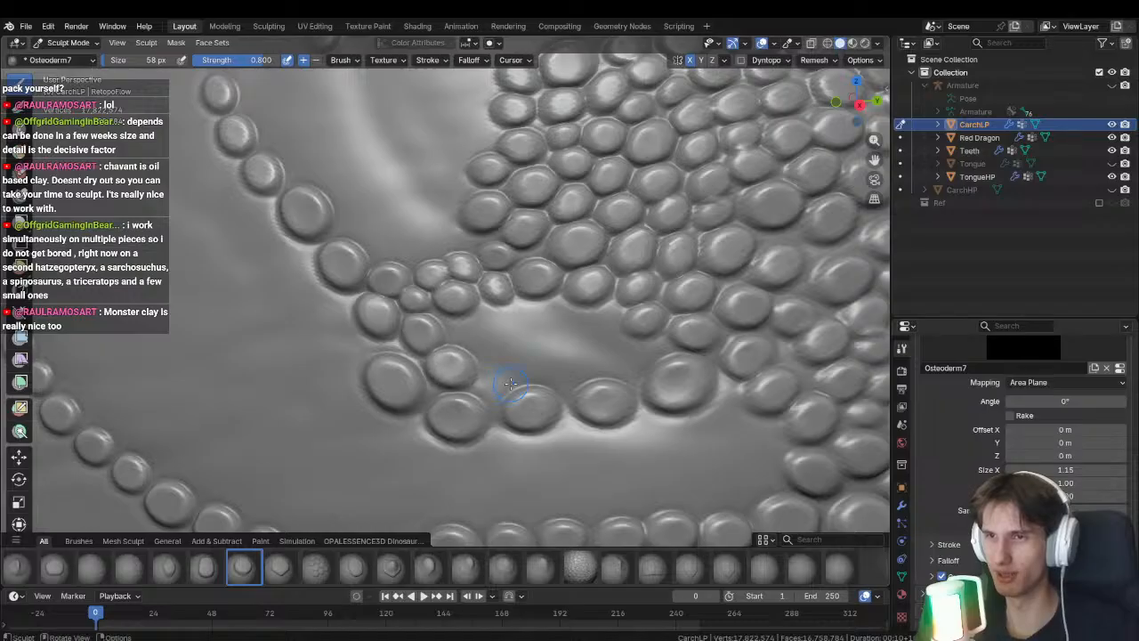
{"action": "left_click", "coordinate": [496, 381]}
{"action": "left_click", "coordinate": [497, 387]}
{"action": "left_click", "coordinate": [551, 365]}
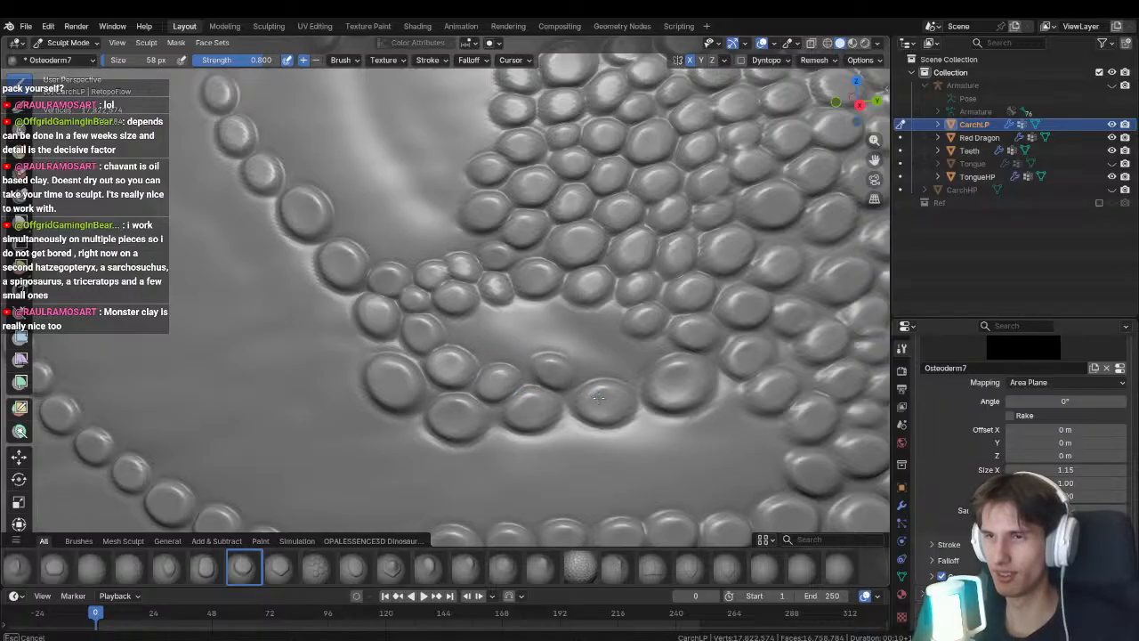
Stamp more scales through the middle of the bare pocket and beneath the patch's lower edge.
{"action": "middle_click_drag", "start_coordinate": [487, 342], "coordinate": [457, 350], "text": "shift"}
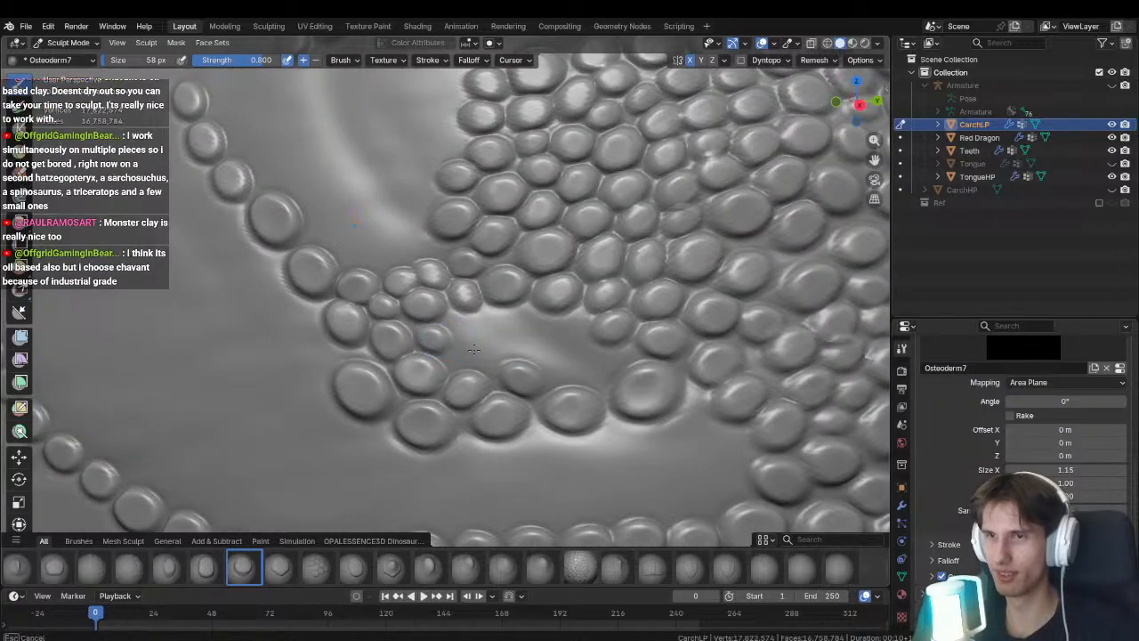
{"action": "left_click_drag", "start_coordinate": [434, 337], "coordinate": [532, 333]}
{"action": "mouse_move", "coordinate": [474, 357]}
{"action": "left_mouse_down"}
{"action": "mouse_move", "coordinate": [547, 331]}
{"action": "mouse_move", "coordinate": [585, 332]}
{"action": "left_mouse_up"}
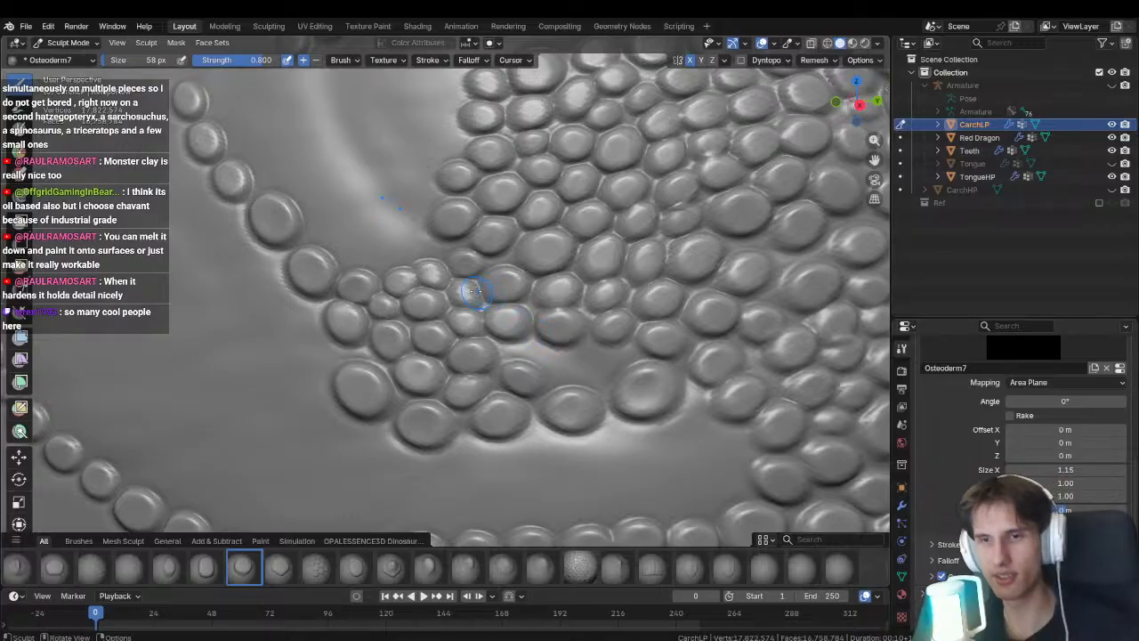
Stamp small scales in the corner where the curved row meets the edge of the large scale patch.
{"action": "middle_click_drag", "start_coordinate": [420, 242], "coordinate": [529, 316], "text": "shift"}
{"action": "left_click_drag", "start_coordinate": [526, 314], "coordinate": [576, 332]}
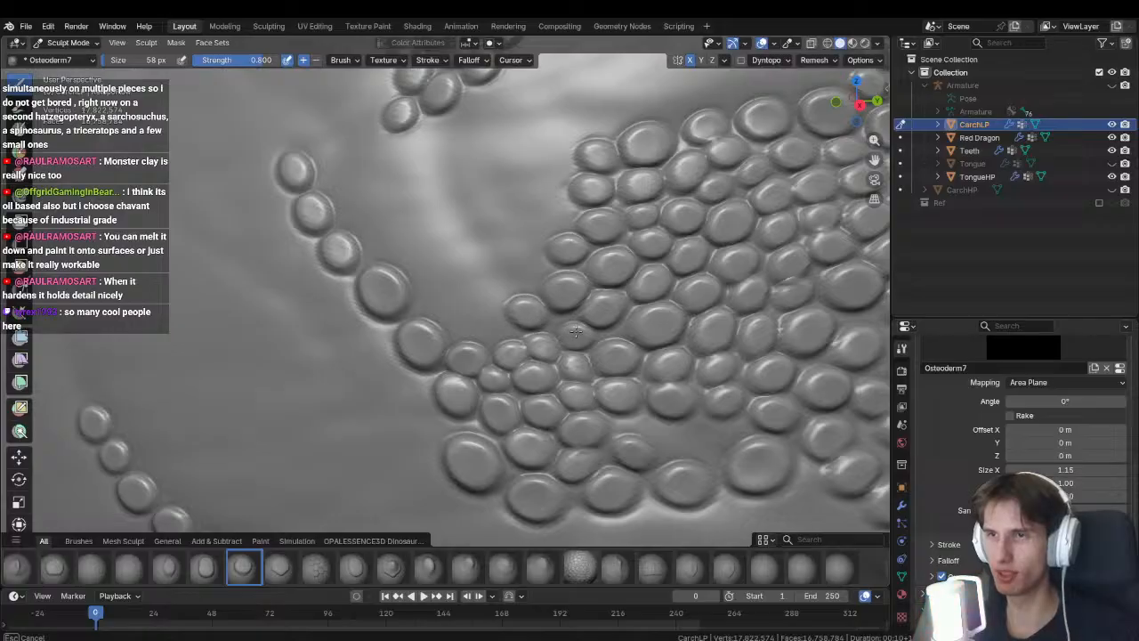
{"action": "left_click_drag", "start_coordinate": [487, 322], "coordinate": [528, 356]}
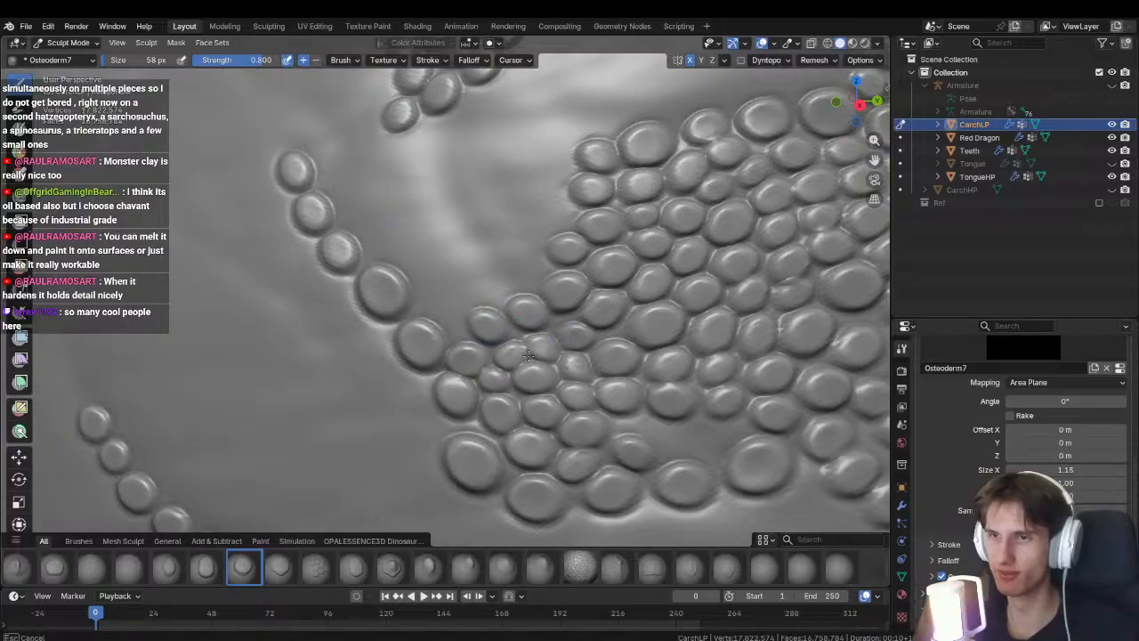
{"action": "mouse_move", "coordinate": [458, 324]}
{"action": "left_mouse_down"}
{"action": "mouse_move", "coordinate": [427, 307]}
{"action": "mouse_move", "coordinate": [452, 317]}
{"action": "left_mouse_up"}
{"action": "mouse_move", "coordinate": [452, 317]}
{"action": "middle_mouse_down", "text": "ctrl"}
{"action": "mouse_move", "coordinate": [444, 371]}
{"action": "mouse_move", "coordinate": [469, 317]}
{"action": "mouse_move", "coordinate": [443, 346]}
{"action": "middle_mouse_up", "text": "ctrl"}
{"action": "mouse_move", "coordinate": [421, 362]}
{"action": "left_mouse_down"}
{"action": "mouse_move", "coordinate": [498, 343]}
{"action": "mouse_move", "coordinate": [530, 386]}
{"action": "left_mouse_up"}
Continue the line of scales from the curved row's corner up along the outer edge of the large patch.
{"action": "left_click_drag", "start_coordinate": [495, 290], "coordinate": [515, 305]}
{"action": "left_click_drag", "start_coordinate": [538, 268], "coordinate": [594, 284]}
{"action": "middle_click_drag", "start_coordinate": [539, 232], "coordinate": [507, 286], "text": "shift"}
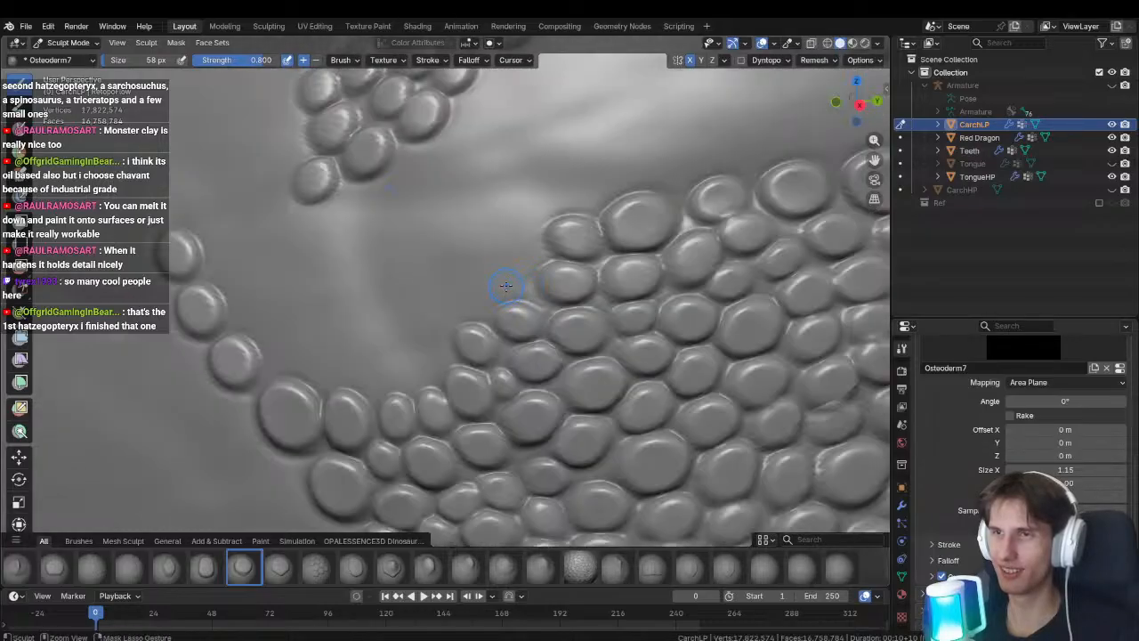
{"action": "scroll", "coordinate": [508, 288], "scroll_direction": "down", "scroll_amount": 1}
{"action": "mouse_move", "coordinate": [499, 277]}
{"action": "left_mouse_down"}
{"action": "mouse_move", "coordinate": [542, 302]}
{"action": "mouse_move", "coordinate": [470, 304]}
{"action": "mouse_move", "coordinate": [485, 317]}
{"action": "left_mouse_up"}
Line the upper rim of the wedge-shaped bare gap with scales, from its narrow end to the rim's peak.
{"action": "middle_click_drag", "start_coordinate": [485, 249], "coordinate": [391, 338], "text": "shift"}
{"action": "scroll", "coordinate": [392, 338], "scroll_direction": "down", "scroll_amount": 1}
{"action": "middle_click_drag", "start_coordinate": [694, 221], "coordinate": [554, 287], "text": "shift"}
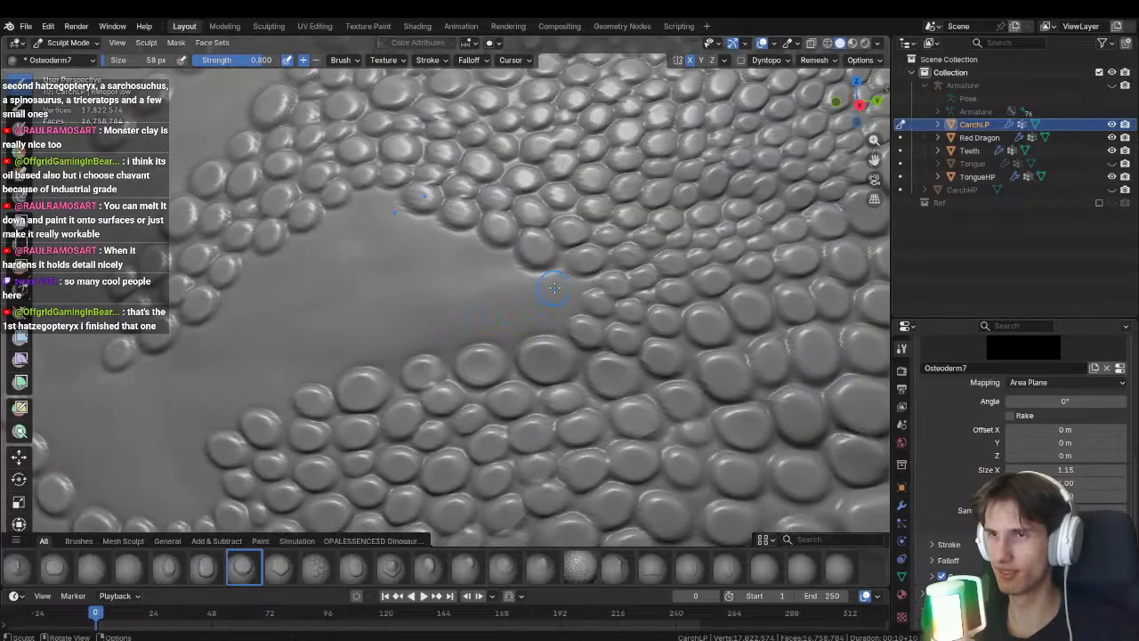
{"action": "mouse_move", "coordinate": [532, 282]}
{"action": "left_mouse_down"}
{"action": "mouse_move", "coordinate": [489, 284]}
{"action": "mouse_move", "coordinate": [528, 280]}
{"action": "left_mouse_up"}
{"action": "key", "text": "ctrl+z"}
{"action": "mouse_move", "coordinate": [485, 294]}
{"action": "middle_mouse_down", "text": "shift"}
{"action": "mouse_move", "coordinate": [511, 304]}
{"action": "mouse_move", "coordinate": [475, 315]}
{"action": "mouse_move", "coordinate": [496, 293]}
{"action": "mouse_move", "coordinate": [470, 288]}
{"action": "middle_mouse_up", "text": "shift"}
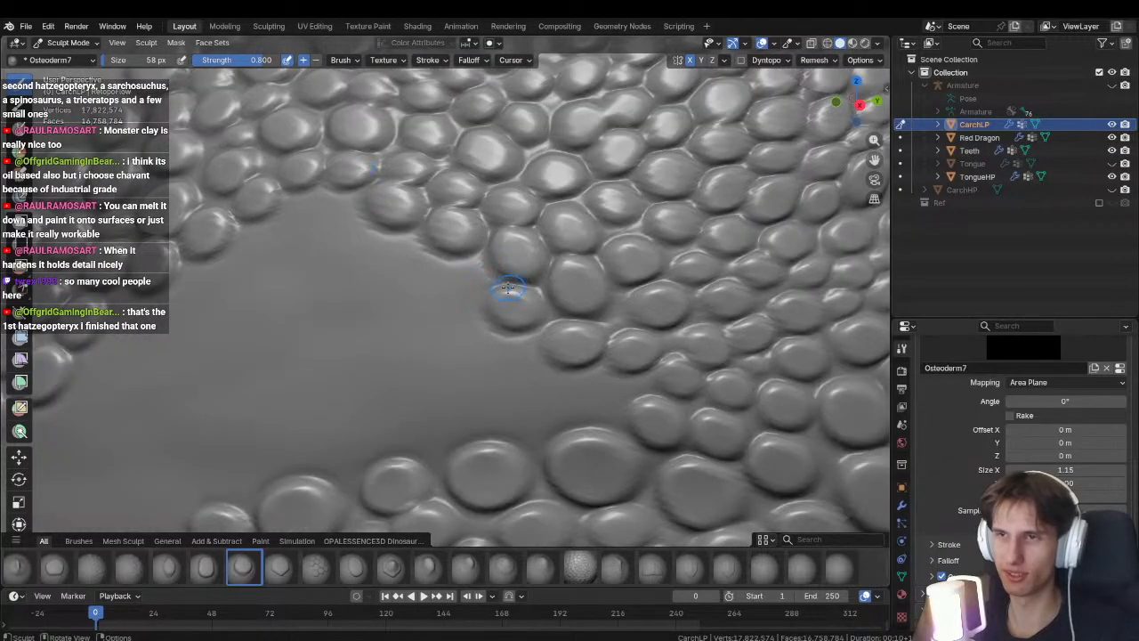
{"action": "left_click_drag", "start_coordinate": [464, 283], "coordinate": [434, 266]}
{"action": "middle_click_drag", "start_coordinate": [419, 263], "coordinate": [515, 293], "text": "shift"}
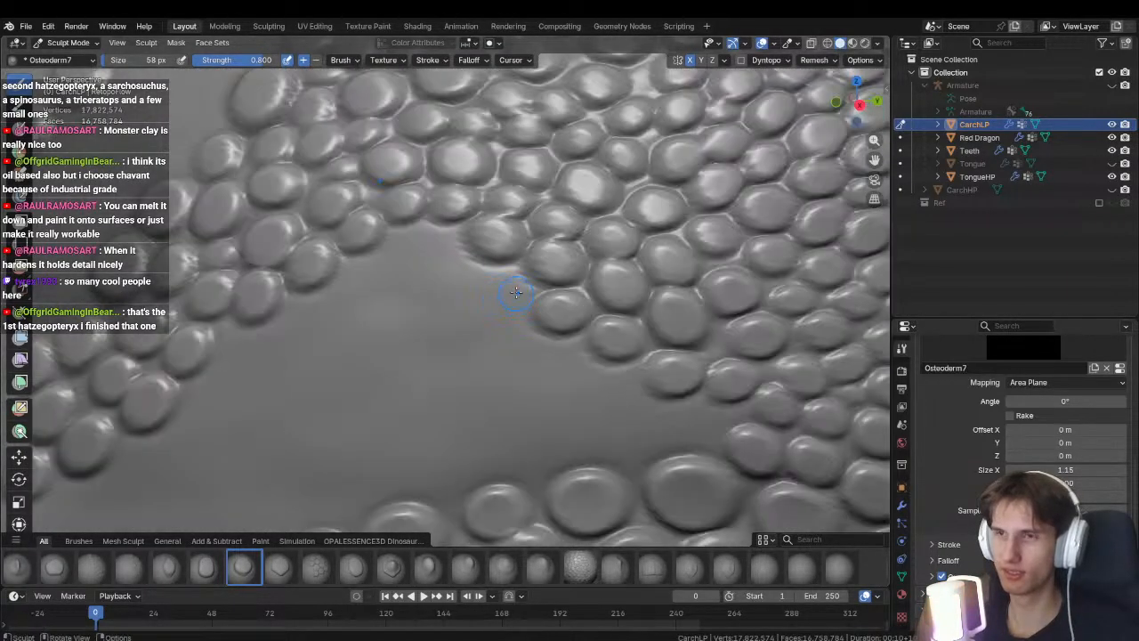
{"action": "mouse_move", "coordinate": [506, 289]}
{"action": "left_mouse_down"}
{"action": "mouse_move", "coordinate": [411, 260]}
{"action": "mouse_move", "coordinate": [392, 269]}
{"action": "left_mouse_up"}
{"action": "middle_click_drag", "start_coordinate": [391, 269], "coordinate": [463, 274], "text": "shift"}
{"action": "mouse_move", "coordinate": [463, 274]}
{"action": "left_mouse_down"}
{"action": "mouse_move", "coordinate": [413, 304]}
{"action": "mouse_move", "coordinate": [451, 303]}
{"action": "left_mouse_up"}
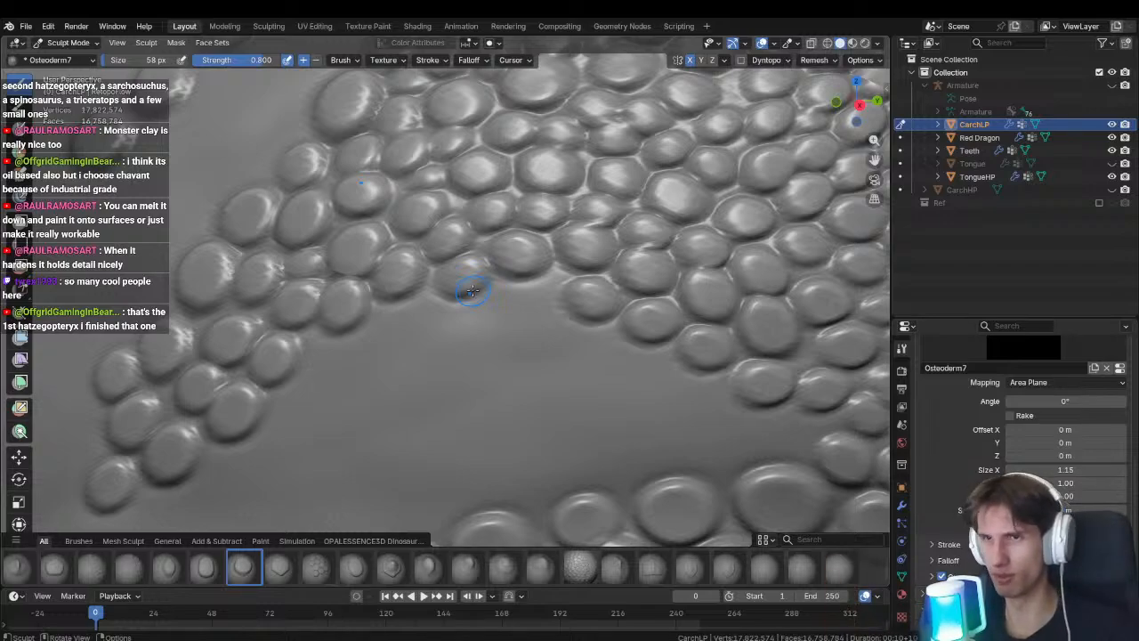
Stamp scales down the inner side of the upper scale group toward its lower tip.
{"action": "middle_click_drag", "start_coordinate": [428, 383], "coordinate": [413, 331]}
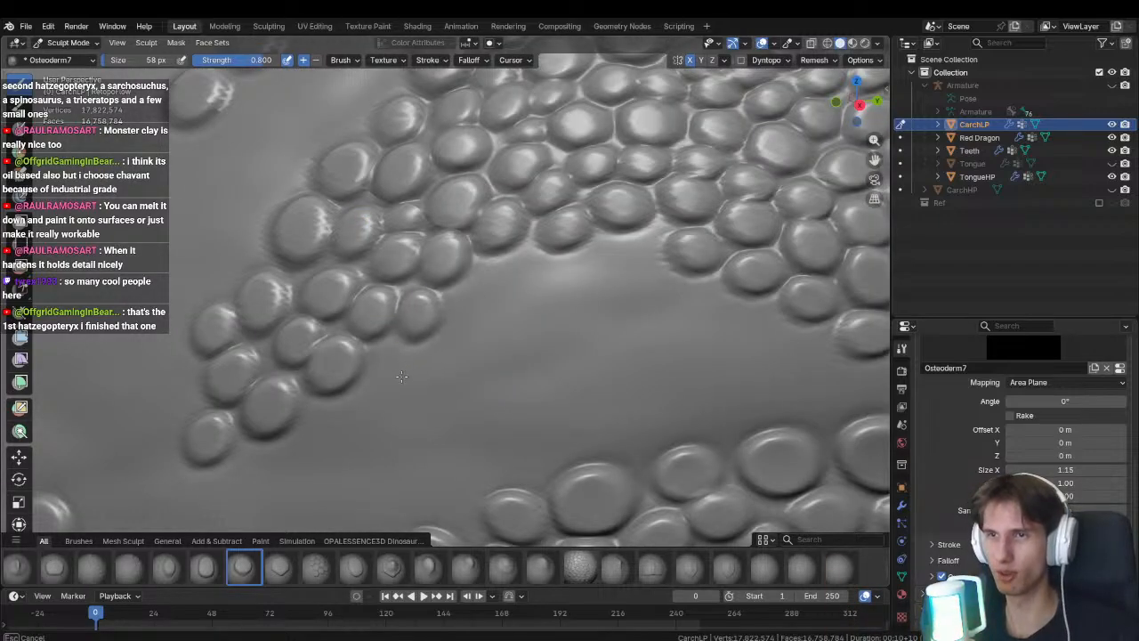
{"action": "left_click_drag", "start_coordinate": [391, 365], "coordinate": [404, 397]}
{"action": "scroll", "coordinate": [404, 397], "scroll_direction": "down", "scroll_amount": 1}
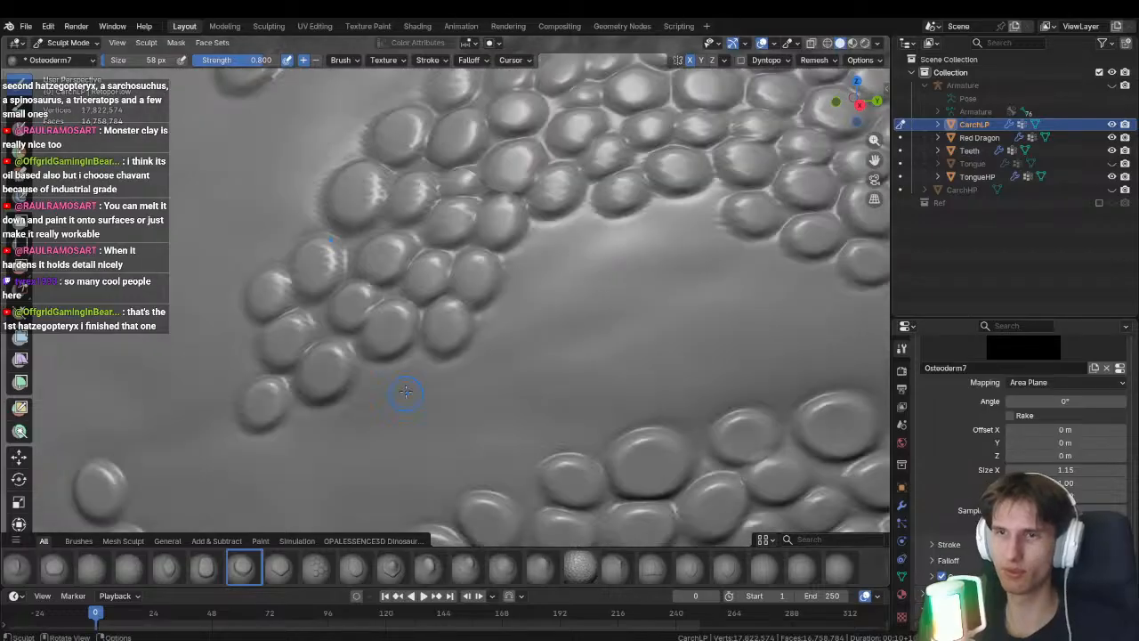
{"action": "middle_click_drag", "start_coordinate": [406, 392], "coordinate": [427, 361]}
{"action": "left_click_drag", "start_coordinate": [454, 335], "coordinate": [478, 334]}
{"action": "mouse_move", "coordinate": [380, 381]}
{"action": "left_mouse_down"}
{"action": "mouse_move", "coordinate": [445, 376]}
{"action": "mouse_move", "coordinate": [375, 423]}
{"action": "left_mouse_up"}
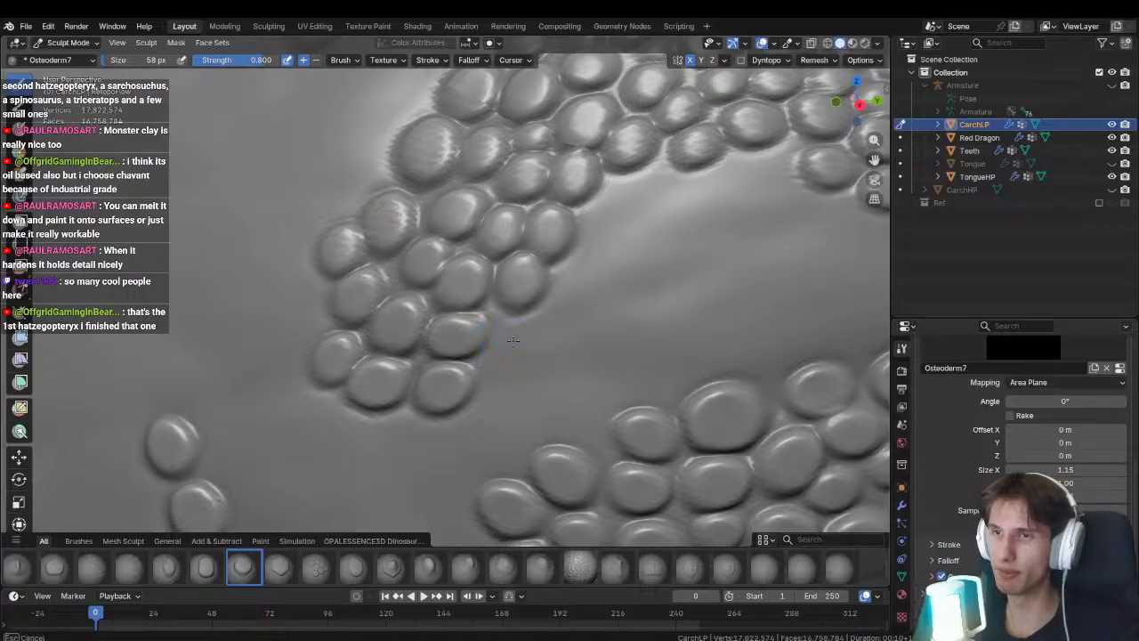
Thicken the upper group's lower tip with further scales and continue them back up toward the gap's rim.
{"action": "left_click_drag", "start_coordinate": [512, 341], "coordinate": [529, 381]}
{"action": "middle_click_drag", "start_coordinate": [530, 381], "coordinate": [436, 368], "text": "shift"}
{"action": "left_click_drag", "start_coordinate": [399, 363], "coordinate": [405, 425]}
{"action": "mouse_move", "coordinate": [461, 285]}
{"action": "left_mouse_down"}
{"action": "mouse_move", "coordinate": [487, 233]}
{"action": "mouse_move", "coordinate": [466, 251]}
{"action": "left_mouse_up"}
{"action": "middle_click_drag", "start_coordinate": [511, 152], "coordinate": [463, 241], "text": "shift"}
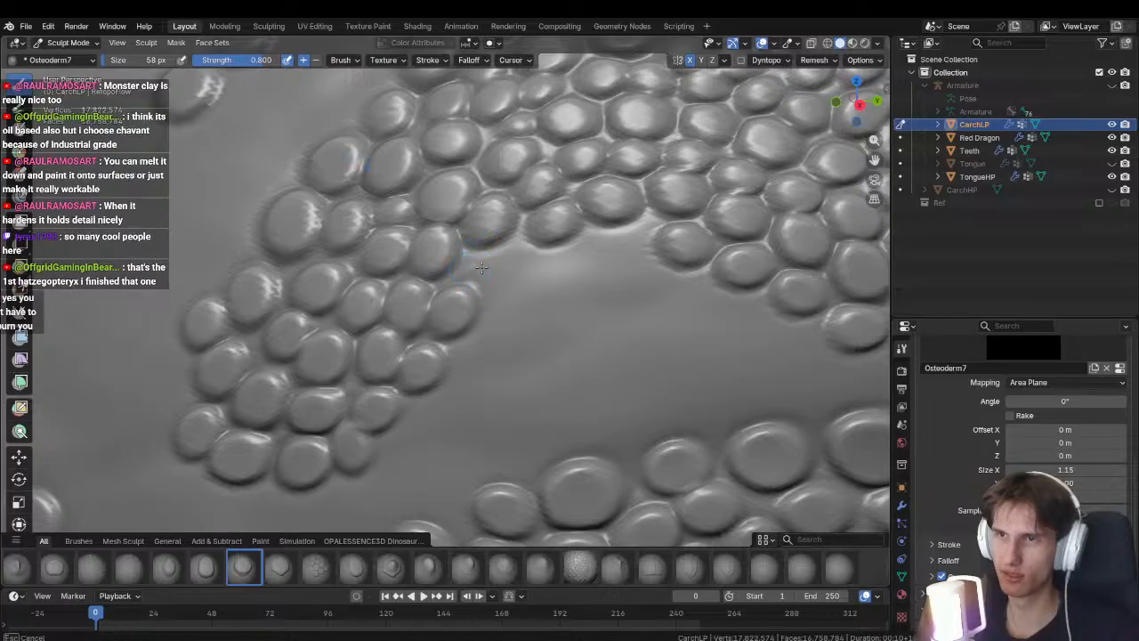
{"action": "mouse_move", "coordinate": [470, 267]}
{"action": "left_mouse_down"}
{"action": "mouse_move", "coordinate": [507, 273]}
{"action": "mouse_move", "coordinate": [464, 290]}
{"action": "left_mouse_up"}
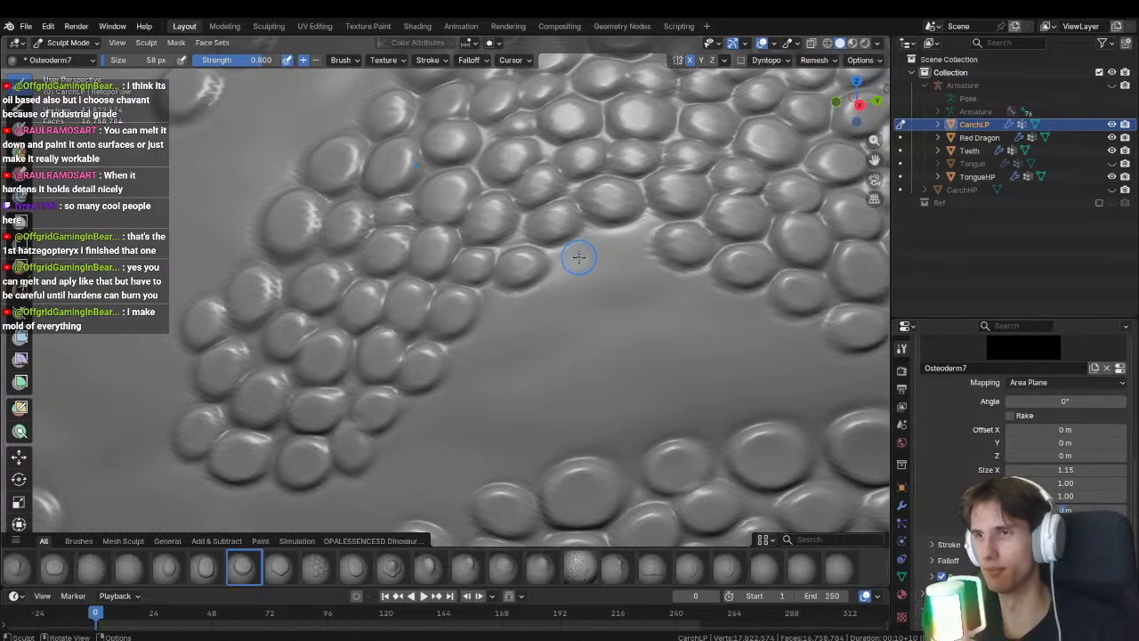
Add another line of scales beneath the gap's upper rim, running down toward the upper group's tip.
{"action": "middle_click_drag", "start_coordinate": [579, 257], "coordinate": [579, 244]}
{"action": "mouse_move", "coordinate": [579, 231]}
{"action": "left_mouse_down"}
{"action": "mouse_move", "coordinate": [539, 245]}
{"action": "mouse_move", "coordinate": [591, 269]}
{"action": "mouse_move", "coordinate": [433, 324]}
{"action": "left_mouse_up"}
{"action": "left_click_drag", "start_coordinate": [426, 337], "coordinate": [410, 368]}
{"action": "middle_click_drag", "start_coordinate": [414, 364], "coordinate": [466, 318]}
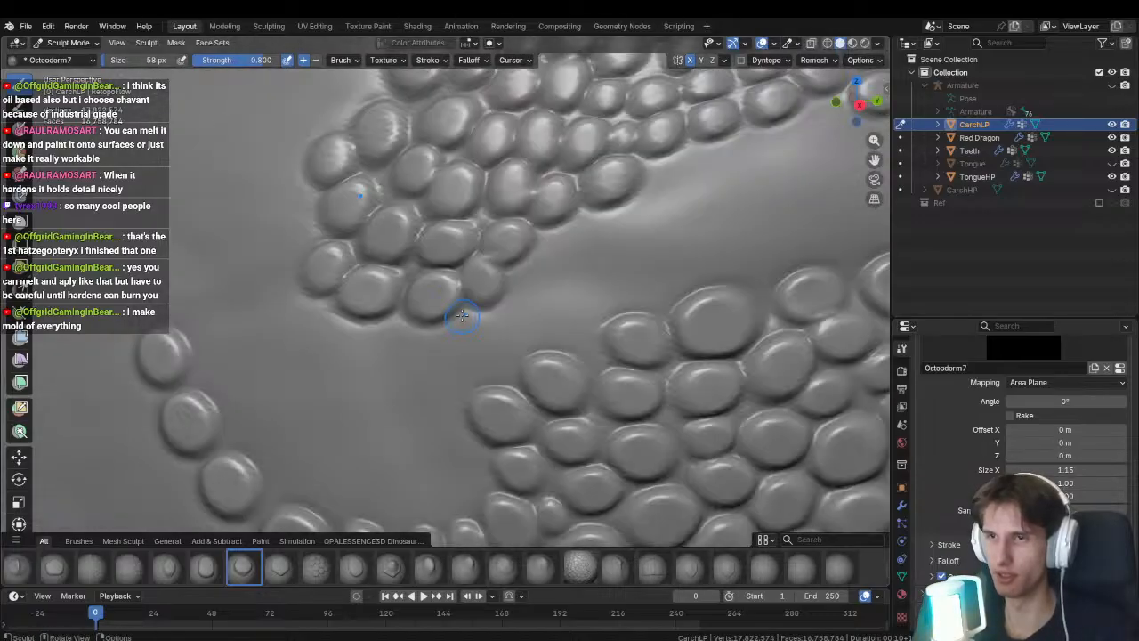
{"action": "middle_click_drag", "start_coordinate": [562, 230], "coordinate": [493, 283], "text": "shift"}
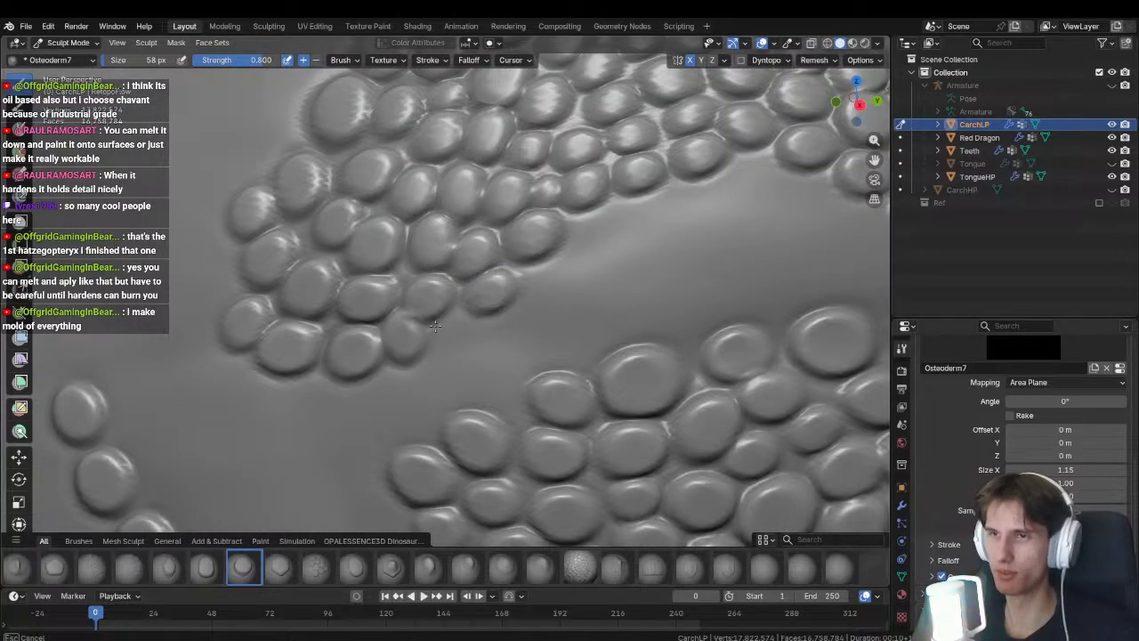
Stamp a further row of scales under the gap's upper rim, working from the narrow end toward the open end.
{"action": "scroll", "coordinate": [471, 347], "scroll_direction": "down", "scroll_amount": 4}
{"action": "middle_click_drag", "start_coordinate": [384, 322], "coordinate": [623, 302], "text": "ctrl"}
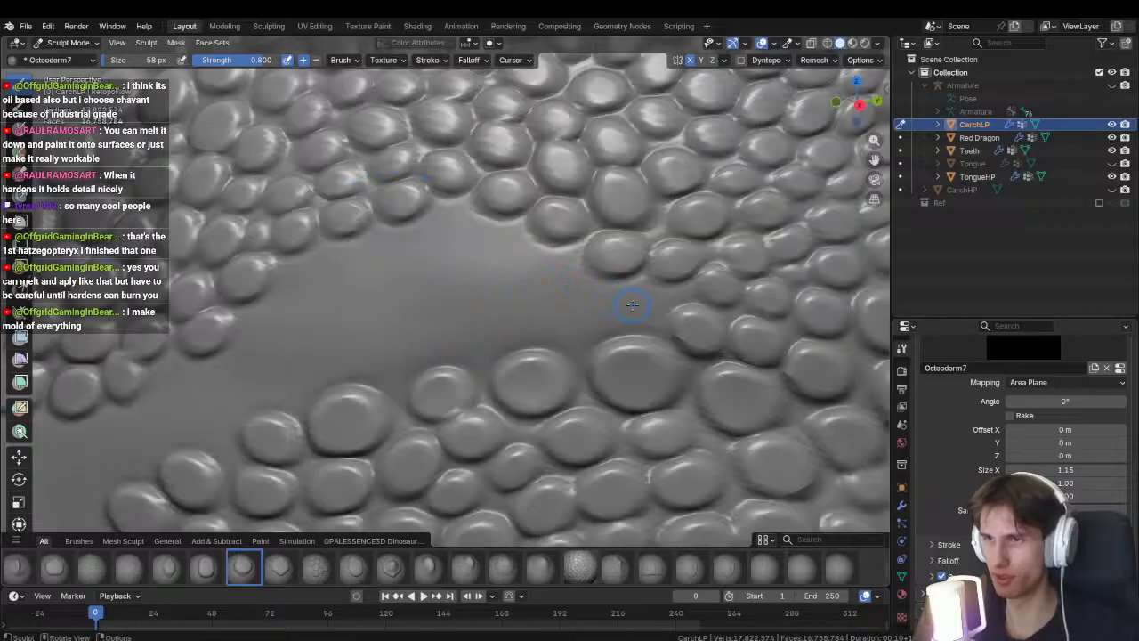
{"action": "mouse_move", "coordinate": [648, 300]}
{"action": "left_mouse_down"}
{"action": "mouse_move", "coordinate": [537, 278]}
{"action": "mouse_move", "coordinate": [492, 249]}
{"action": "mouse_move", "coordinate": [437, 240]}
{"action": "mouse_move", "coordinate": [386, 251]}
{"action": "left_mouse_up"}
{"action": "middle_click_drag", "start_coordinate": [385, 251], "coordinate": [509, 241], "text": "shift"}
{"action": "scroll", "coordinate": [509, 241], "scroll_direction": "down", "scroll_amount": 1}
{"action": "mouse_move", "coordinate": [509, 242]}
{"action": "left_mouse_down"}
{"action": "mouse_move", "coordinate": [436, 249]}
{"action": "mouse_move", "coordinate": [401, 277]}
{"action": "left_mouse_up"}
{"action": "left_click_drag", "start_coordinate": [394, 303], "coordinate": [447, 295]}
{"action": "mouse_move", "coordinate": [547, 266]}
{"action": "left_mouse_down"}
{"action": "mouse_move", "coordinate": [444, 295]}
{"action": "mouse_move", "coordinate": [450, 342]}
{"action": "left_mouse_up"}
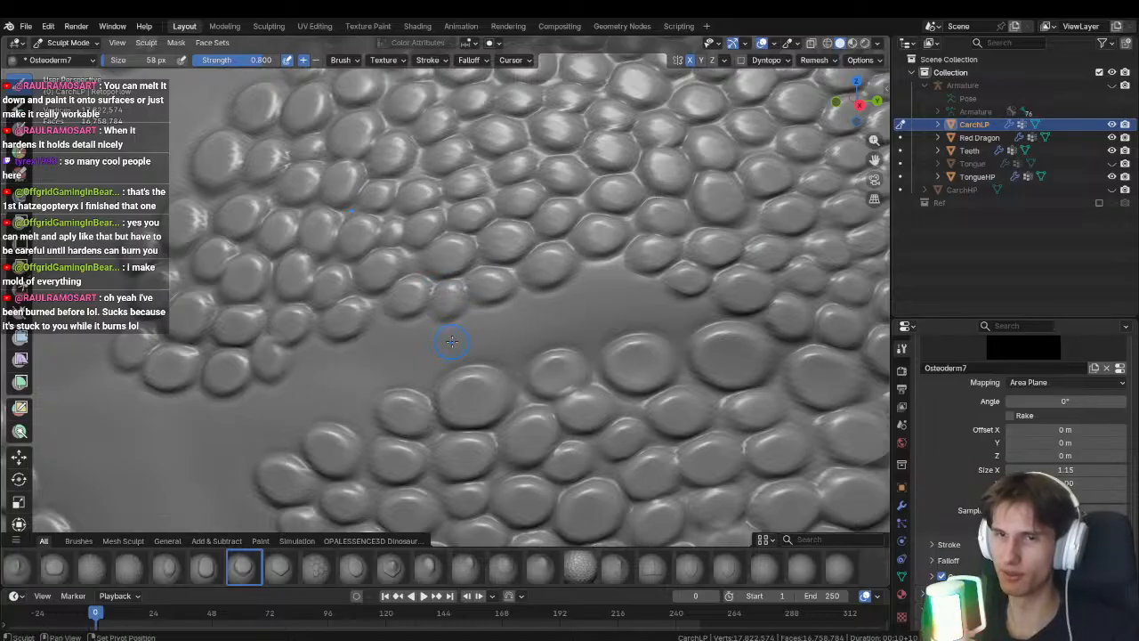
Fill the narrow end of the wedge-shaped gap with small scales, joining the upper and lower patches.
{"action": "mouse_move", "coordinate": [509, 334]}
{"action": "middle_mouse_down", "text": "shift"}
{"action": "mouse_move", "coordinate": [436, 314]}
{"action": "mouse_move", "coordinate": [383, 322]}
{"action": "middle_mouse_up", "text": "shift"}
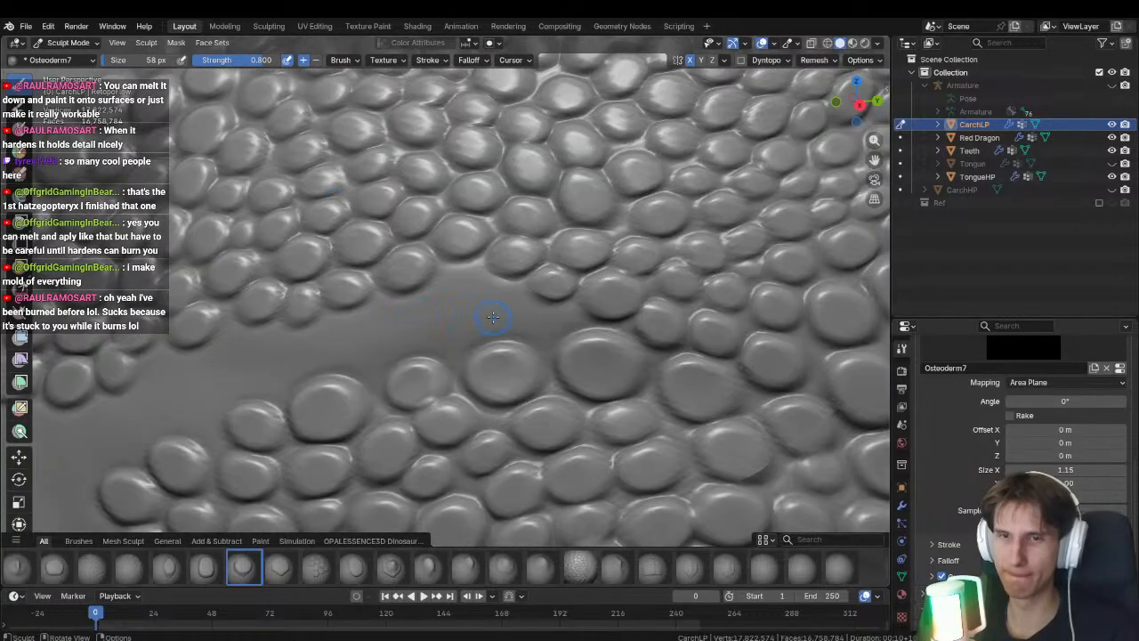
{"action": "middle_click_drag", "start_coordinate": [525, 316], "coordinate": [484, 320], "text": "shift"}
{"action": "mouse_move", "coordinate": [515, 323]}
{"action": "left_mouse_down"}
{"action": "mouse_move", "coordinate": [525, 319]}
{"action": "mouse_move", "coordinate": [470, 322]}
{"action": "mouse_move", "coordinate": [486, 306]}
{"action": "left_mouse_up"}
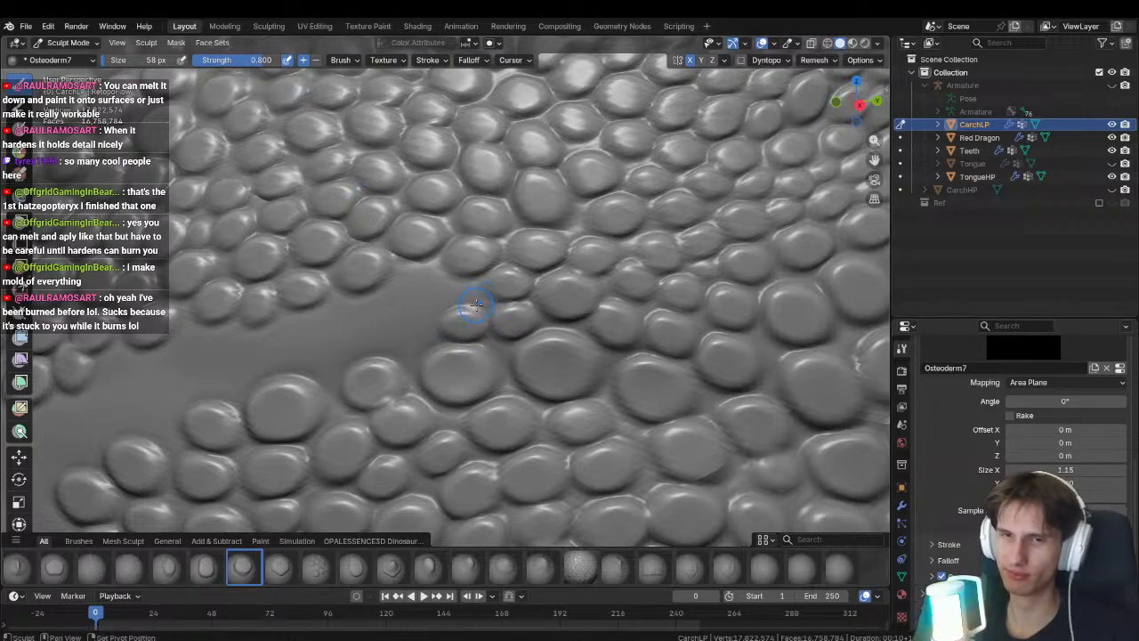
{"action": "mouse_move", "coordinate": [476, 304]}
{"action": "middle_mouse_down", "text": "ctrl"}
{"action": "mouse_move", "coordinate": [491, 304]}
{"action": "mouse_move", "coordinate": [454, 287]}
{"action": "mouse_move", "coordinate": [493, 287]}
{"action": "middle_mouse_up", "text": "ctrl"}
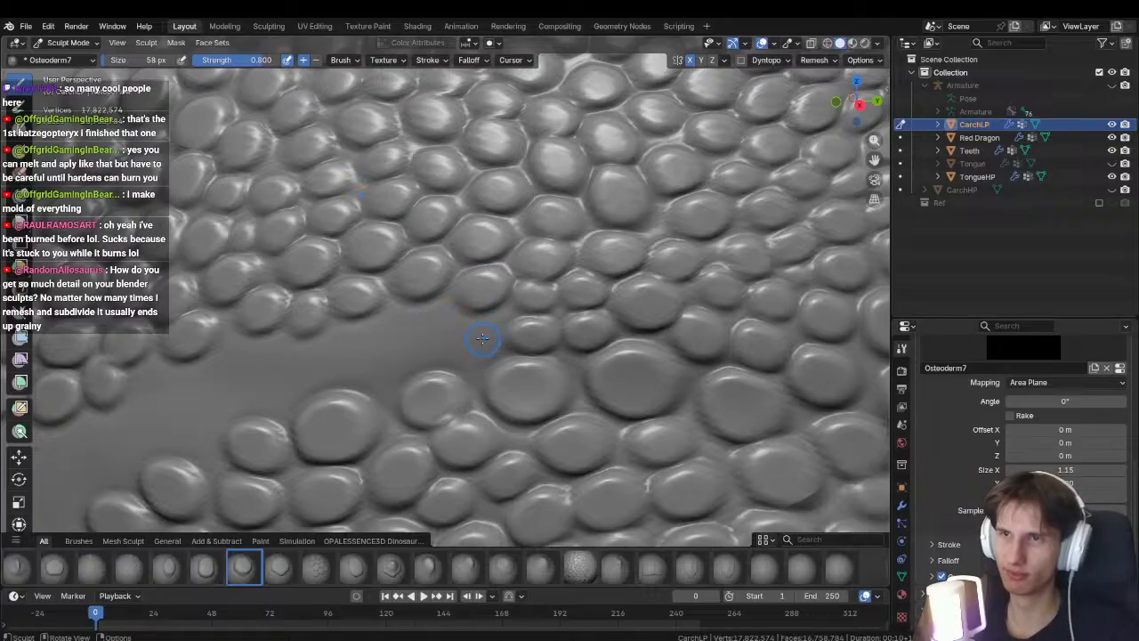
{"action": "mouse_move", "coordinate": [482, 340]}
{"action": "middle_mouse_down", "text": "ctrl"}
{"action": "mouse_move", "coordinate": [413, 338]}
{"action": "mouse_move", "coordinate": [470, 324]}
{"action": "middle_mouse_up", "text": "ctrl"}
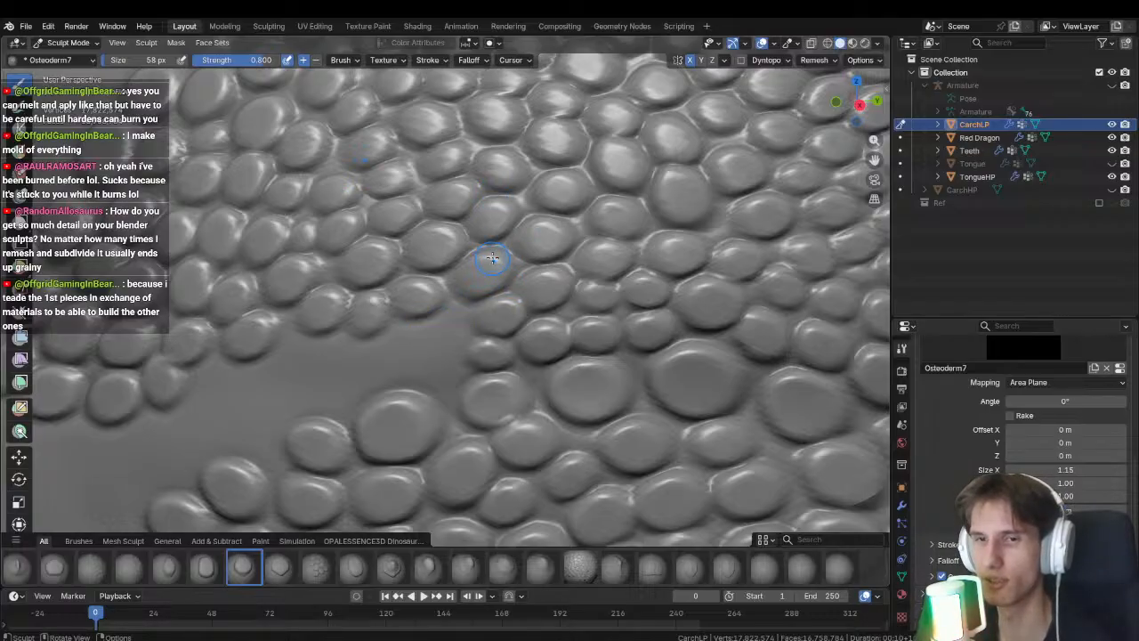
Review the scale coverage across the snout and head, and display the model's Armature and Multires modifier settings.
{"action": "scroll", "coordinate": [493, 258], "scroll_direction": "down", "scroll_amount": 6}
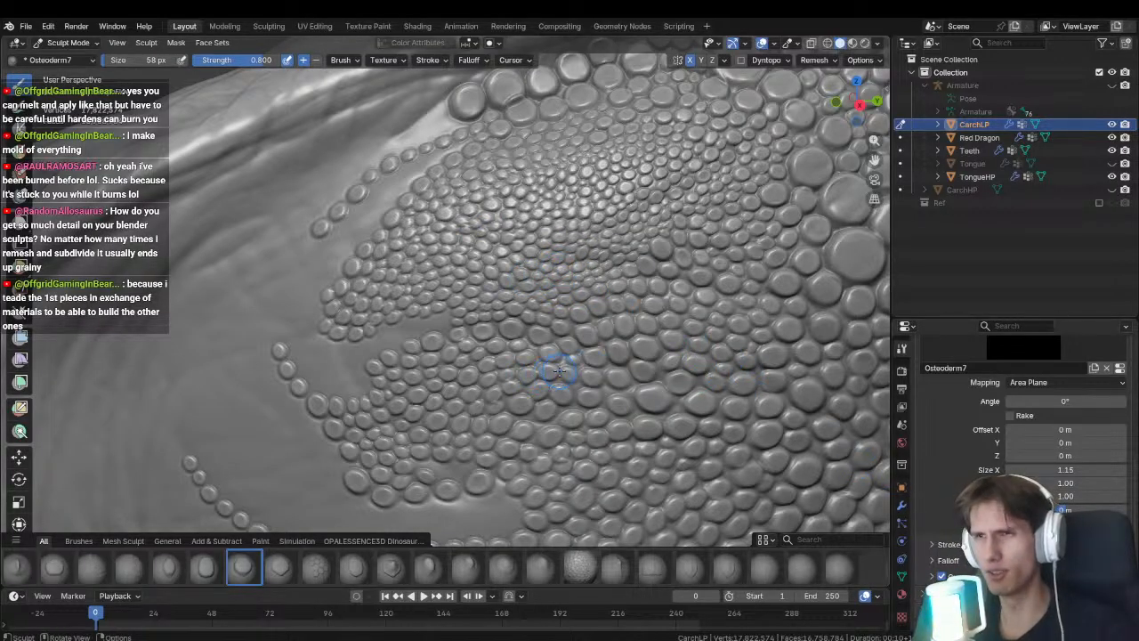
{"action": "key", "text": "KP_Decimal"}
{"action": "scroll", "coordinate": [567, 343], "scroll_direction": "down", "scroll_amount": 15}
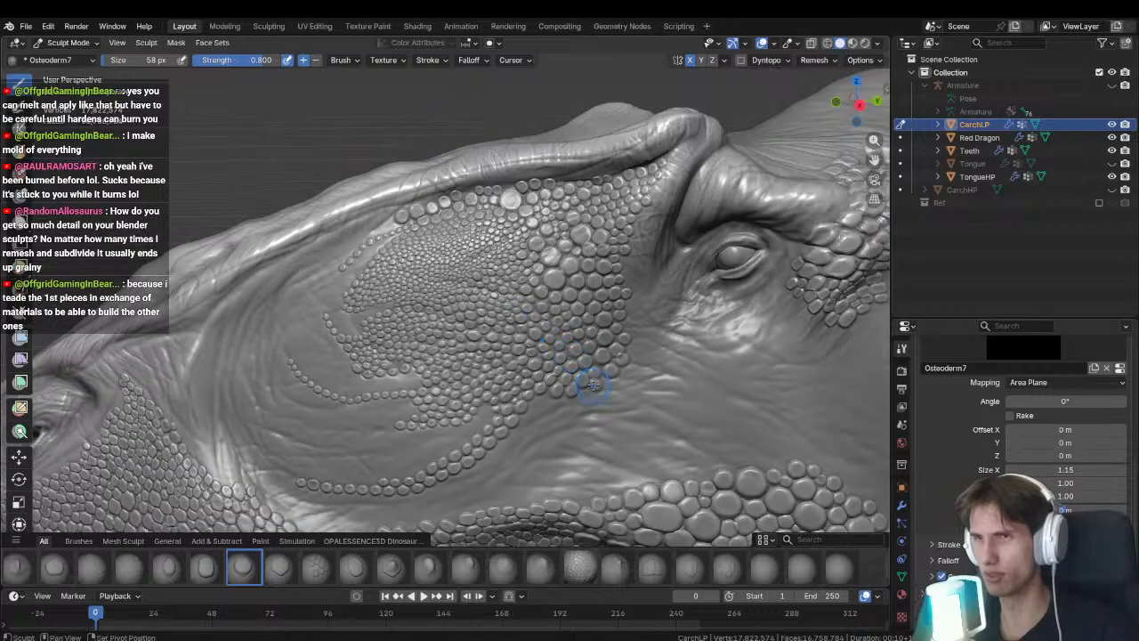
{"action": "mouse_move", "coordinate": [592, 385]}
{"action": "middle_mouse_down"}
{"action": "mouse_move", "coordinate": [719, 381]}
{"action": "mouse_move", "coordinate": [676, 379]}
{"action": "middle_mouse_up"}
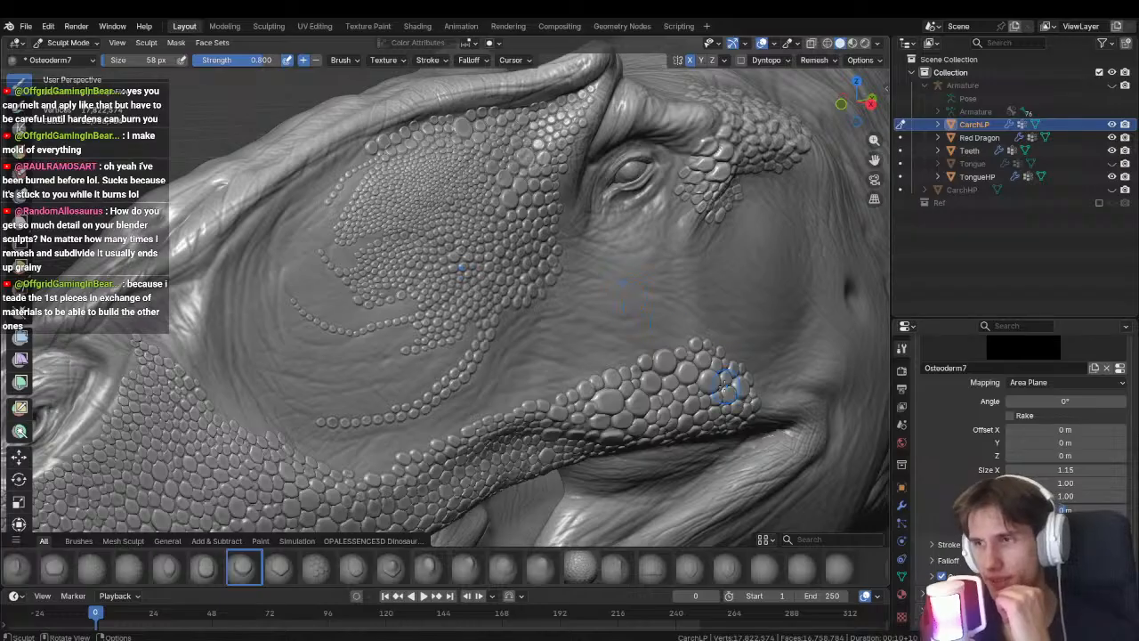
{"action": "left_click", "coordinate": [901, 505]}
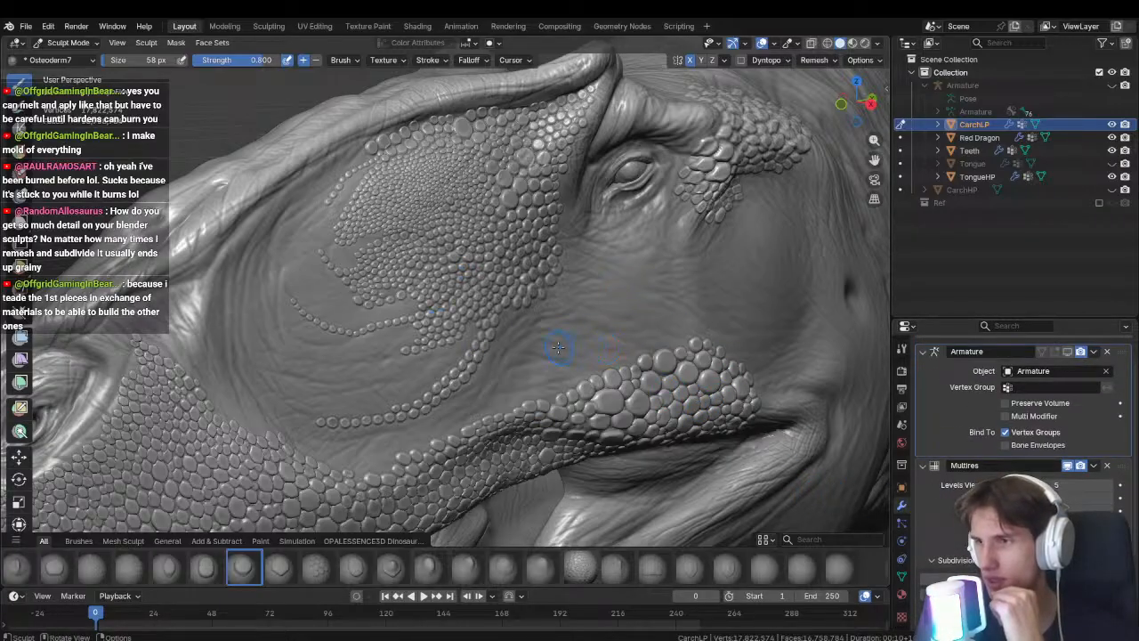
{"action": "middle_click_drag", "start_coordinate": [526, 345], "coordinate": [501, 349]}
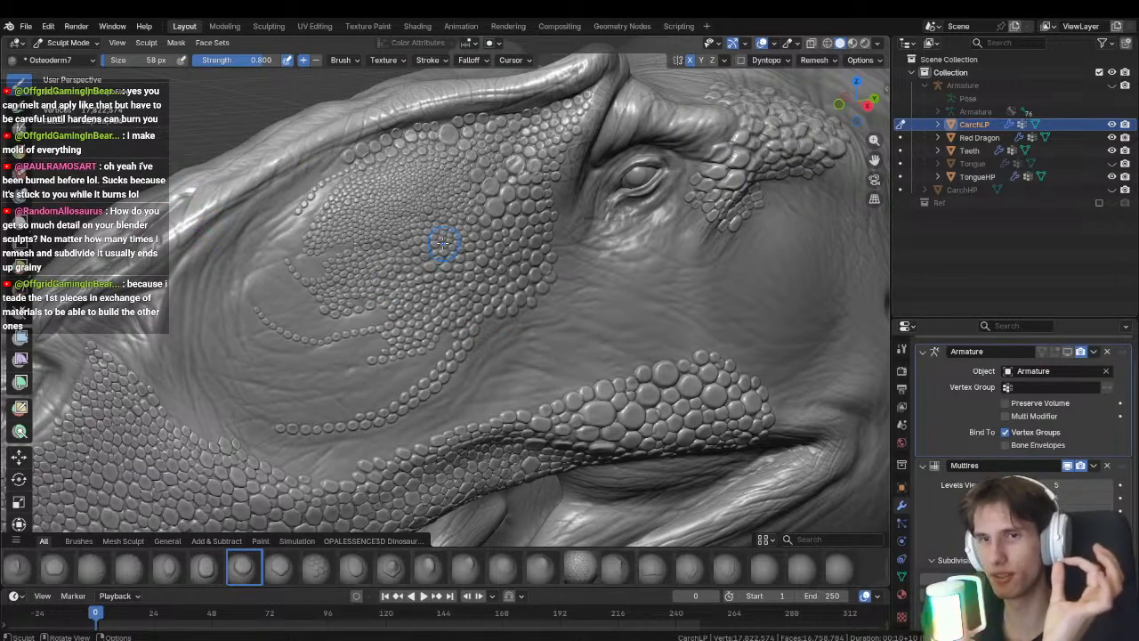
{"action": "middle_click_drag", "start_coordinate": [531, 272], "coordinate": [501, 249]}
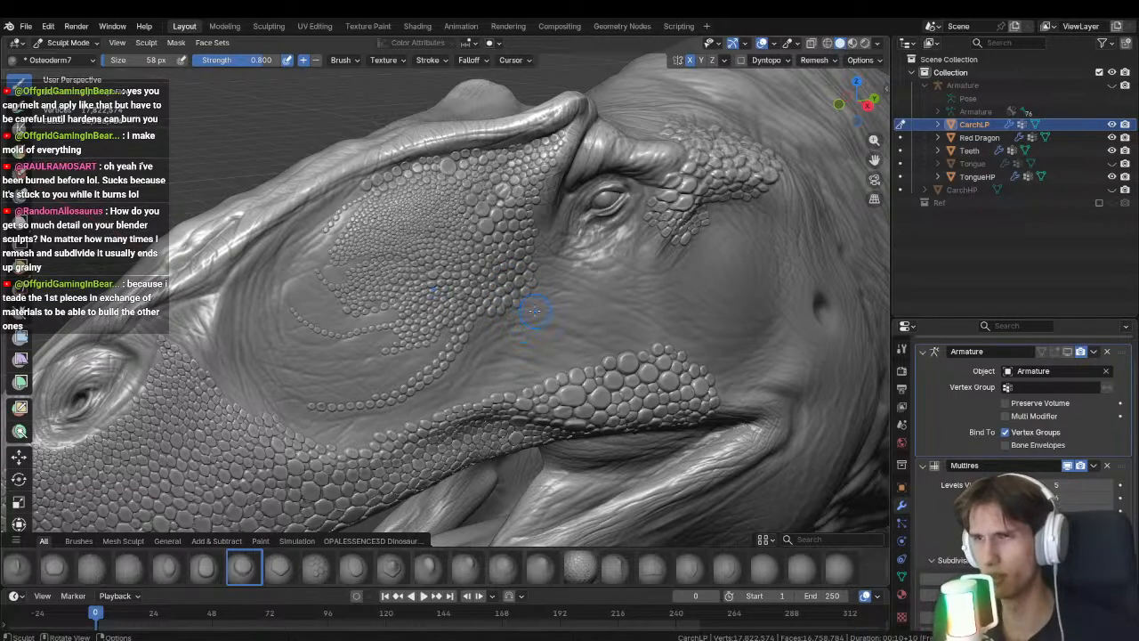
{"action": "mouse_move", "coordinate": [458, 323]}
{"action": "middle_mouse_down"}
{"action": "mouse_move", "coordinate": [617, 343]}
{"action": "mouse_move", "coordinate": [457, 318]}
{"action": "middle_mouse_up"}
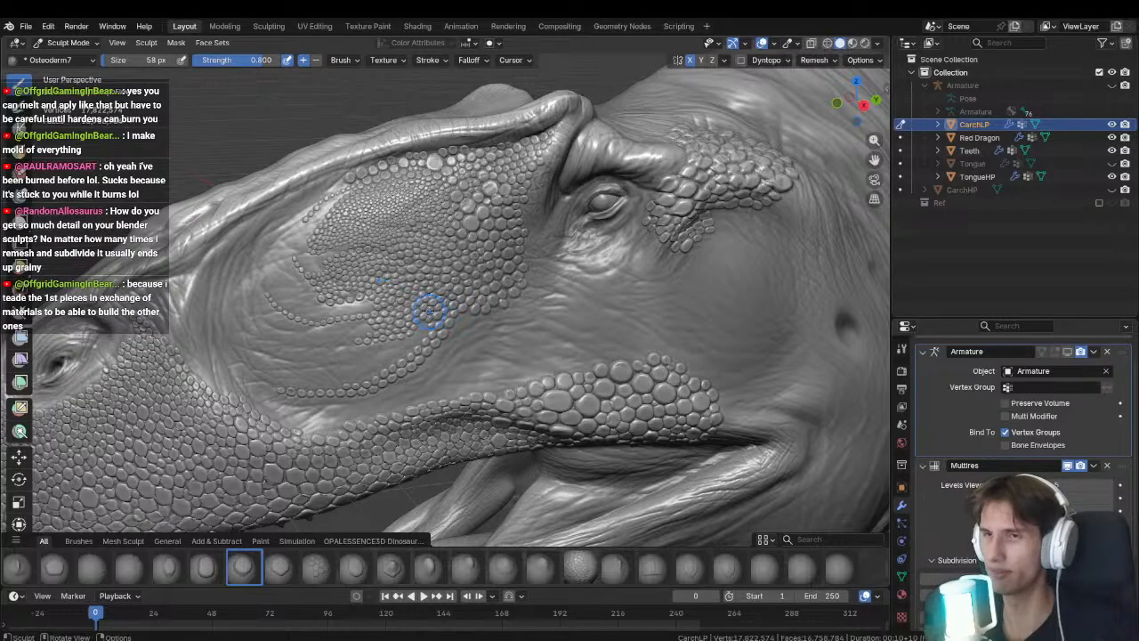
{"action": "middle_click_drag", "start_coordinate": [391, 297], "coordinate": [504, 312]}
{"action": "scroll", "coordinate": [612, 319], "scroll_direction": "down", "scroll_amount": 5}
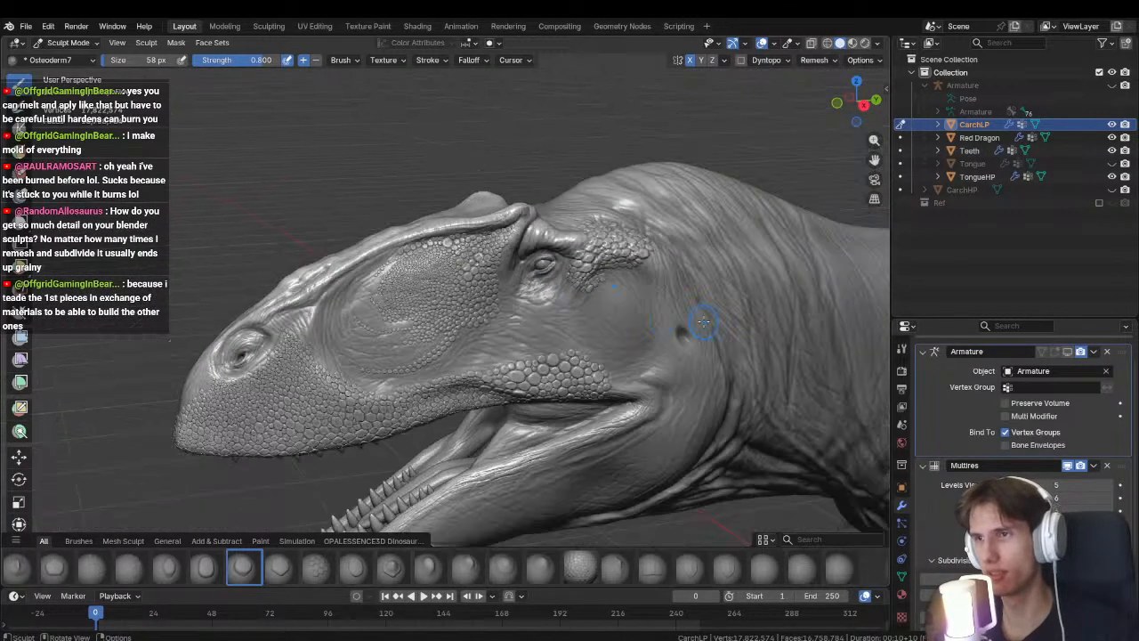
{"action": "mouse_move", "coordinate": [694, 329]}
{"action": "middle_mouse_down"}
{"action": "mouse_move", "coordinate": [674, 315]}
{"action": "mouse_move", "coordinate": [480, 292]}
{"action": "middle_mouse_up"}
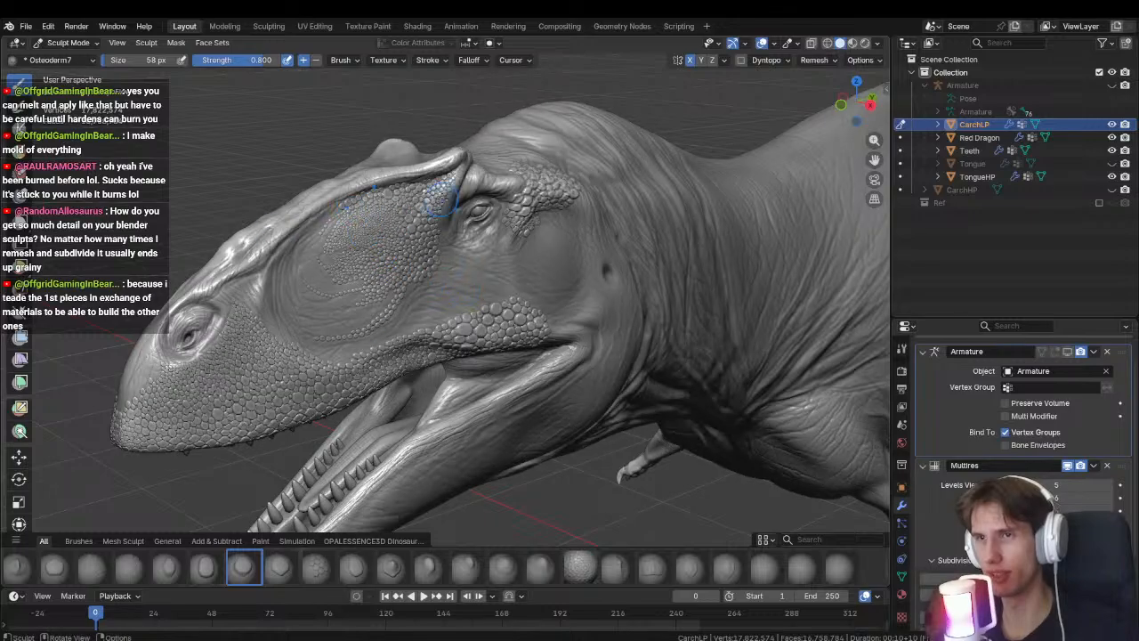
{"action": "middle_click_drag", "start_coordinate": [546, 276], "coordinate": [508, 273]}
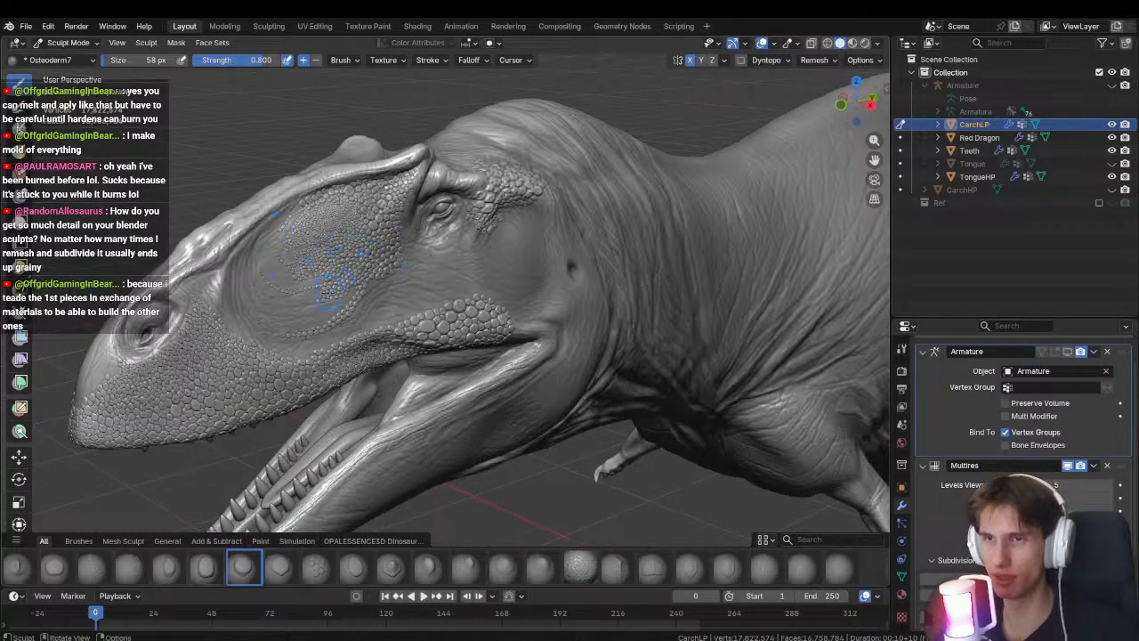
Examine the wrinkle detail on the creature's body, and return to the remaining bare gap between the snout's scale groups.
{"action": "mouse_move", "coordinate": [748, 315]}
{"action": "middle_mouse_down"}
{"action": "mouse_move", "coordinate": [391, 289]}
{"action": "mouse_move", "coordinate": [483, 471]}
{"action": "middle_mouse_up"}
{"action": "mouse_move", "coordinate": [569, 342]}
{"action": "middle_mouse_down", "text": "shift"}
{"action": "mouse_move", "coordinate": [423, 348]}
{"action": "mouse_move", "coordinate": [462, 323]}
{"action": "middle_mouse_up", "text": "shift"}
{"action": "scroll", "coordinate": [482, 336], "scroll_direction": "up", "scroll_amount": 7}
{"action": "scroll", "coordinate": [508, 364], "scroll_direction": "down", "scroll_amount": 5}
{"action": "mouse_move", "coordinate": [508, 370]}
{"action": "middle_mouse_down"}
{"action": "mouse_move", "coordinate": [510, 392]}
{"action": "mouse_move", "coordinate": [421, 351]}
{"action": "middle_mouse_up"}
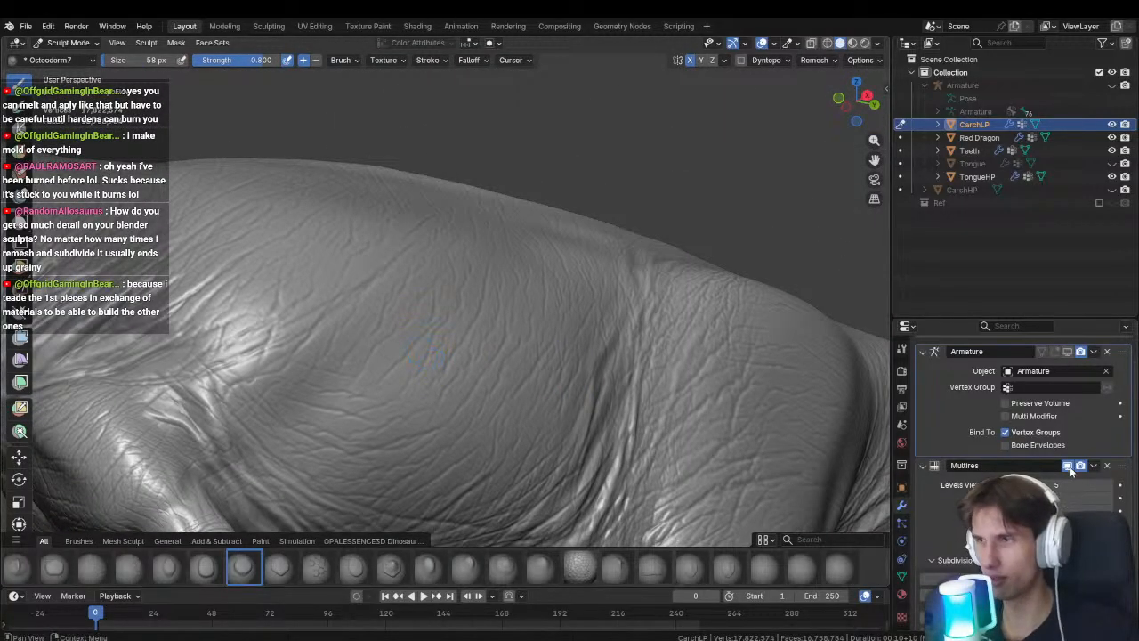
{"action": "mouse_move", "coordinate": [409, 396]}
{"action": "middle_mouse_down", "text": "shift"}
{"action": "mouse_move", "coordinate": [427, 302]}
{"action": "mouse_move", "coordinate": [534, 321]}
{"action": "mouse_move", "coordinate": [476, 344]}
{"action": "mouse_move", "coordinate": [445, 383]}
{"action": "middle_mouse_up", "text": "shift"}
{"action": "middle_click_drag", "start_coordinate": [290, 340], "coordinate": [509, 326], "text": "shift"}
{"action": "scroll", "coordinate": [661, 374], "scroll_direction": "up", "scroll_amount": 2}
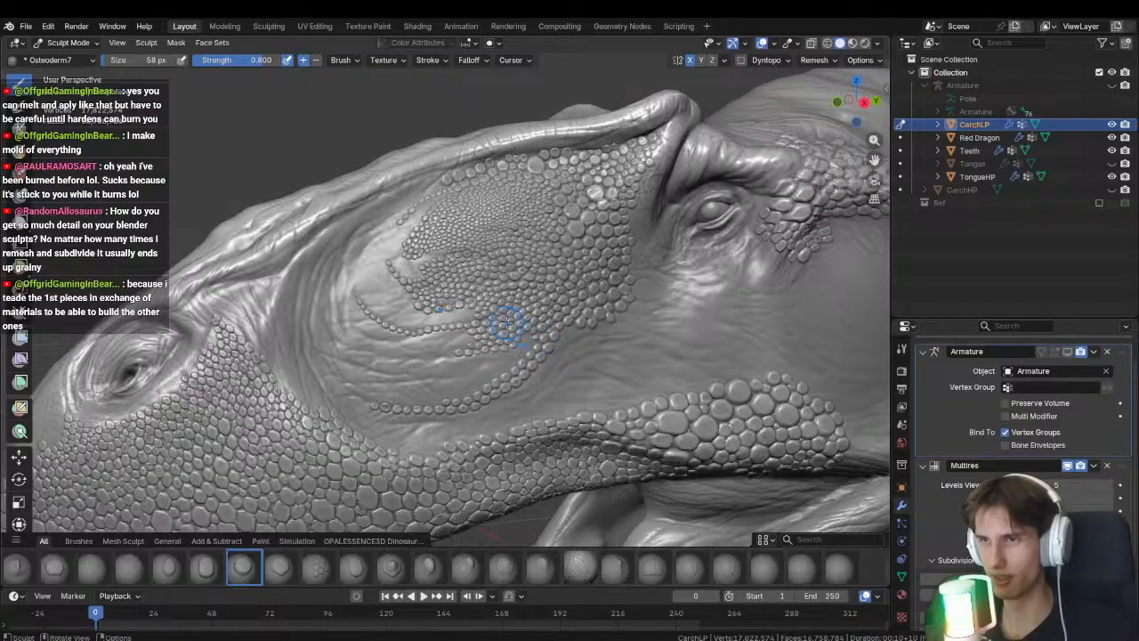
{"action": "scroll", "coordinate": [498, 320], "scroll_direction": "up", "scroll_amount": 2}
{"action": "key", "text": "KP_3"}
{"action": "scroll", "coordinate": [483, 321], "scroll_direction": "up", "scroll_amount": 3}
{"action": "middle_click_drag", "start_coordinate": [349, 251], "coordinate": [630, 403], "text": "shift"}
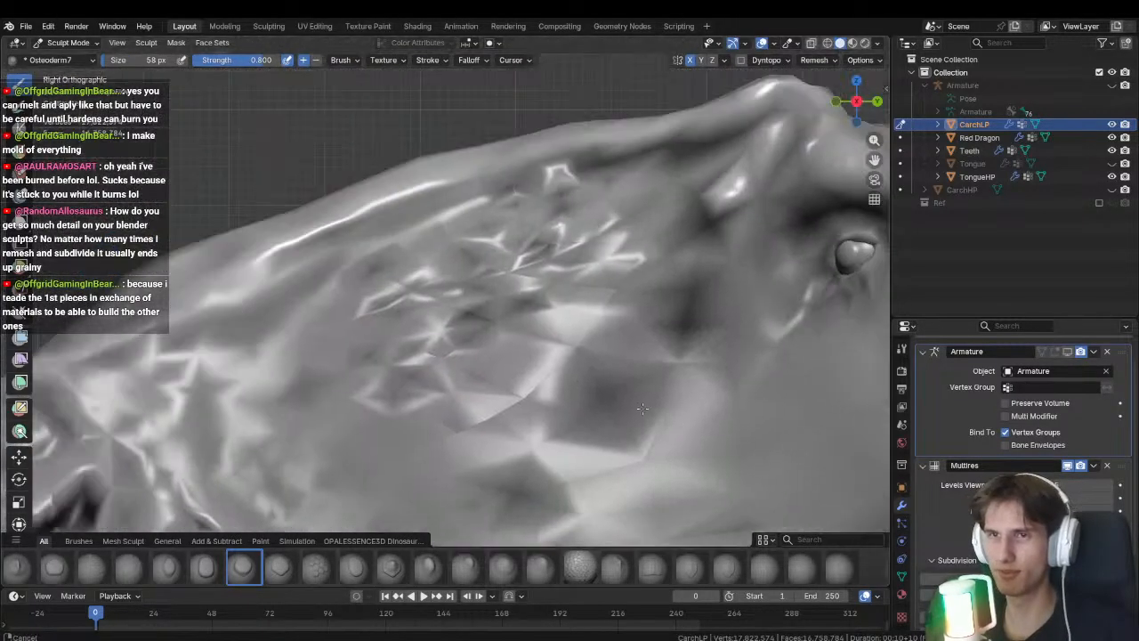
{"action": "mouse_move", "coordinate": [540, 393]}
{"action": "middle_mouse_down"}
{"action": "mouse_move", "coordinate": [589, 406]}
{"action": "mouse_move", "coordinate": [498, 333]}
{"action": "mouse_move", "coordinate": [465, 335]}
{"action": "middle_mouse_up"}
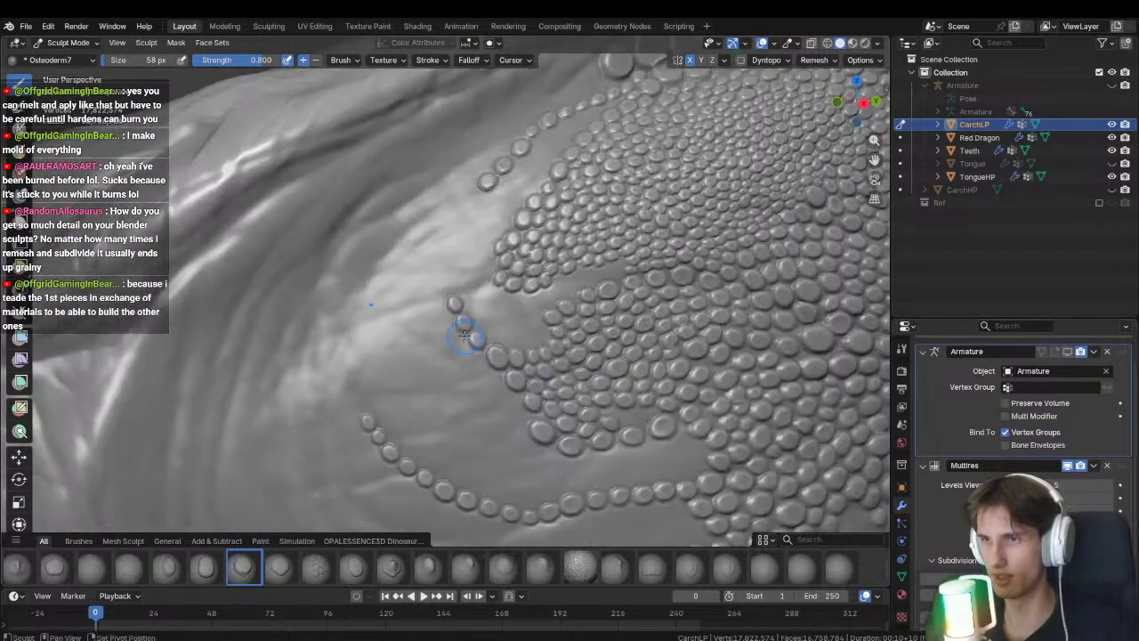
{"action": "scroll", "coordinate": [487, 332], "scroll_direction": "up", "scroll_amount": 6}
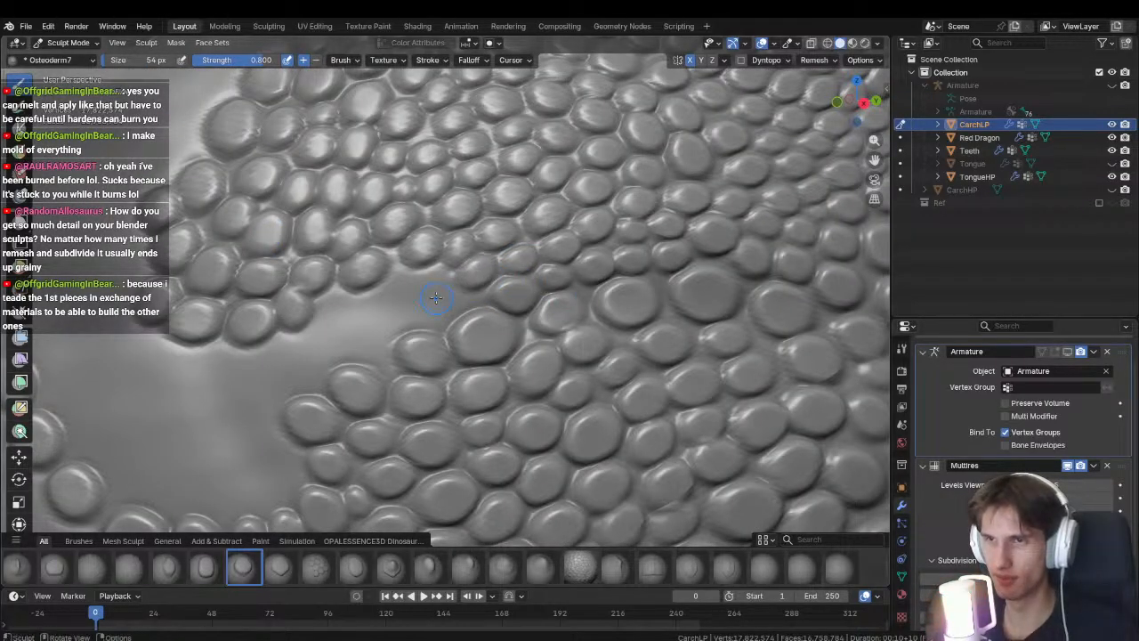
Fill the wedge-shaped gap with scales along the upper patch's lower rim until it joins the lower patch.
{"action": "middle_click_drag", "start_coordinate": [478, 301], "coordinate": [482, 308]}
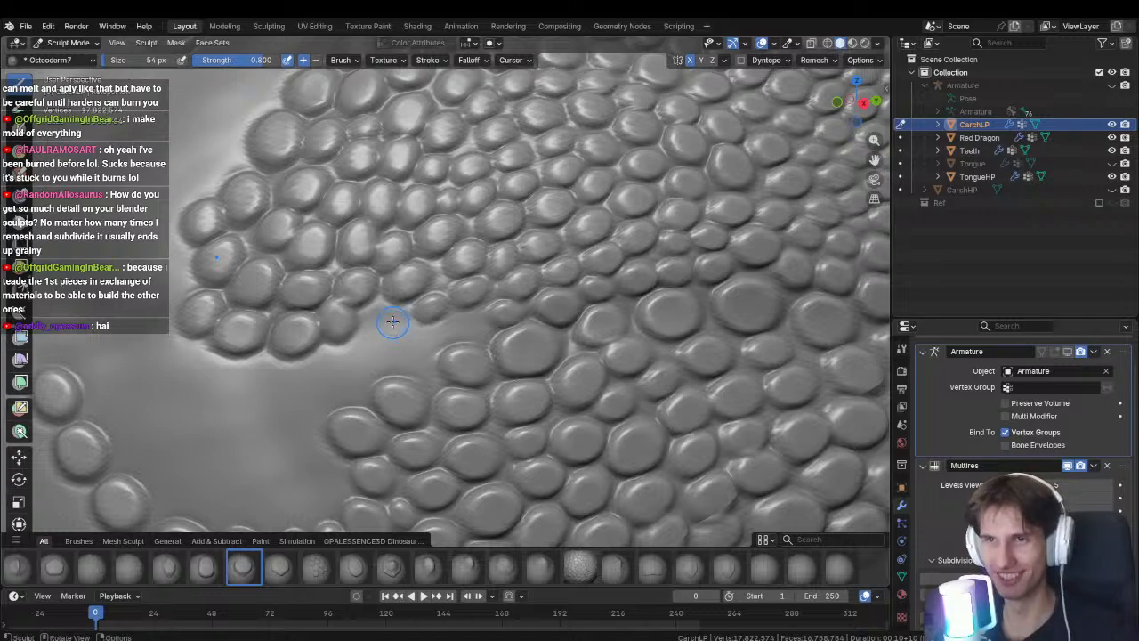
{"action": "middle_click_drag", "start_coordinate": [390, 328], "coordinate": [408, 349]}
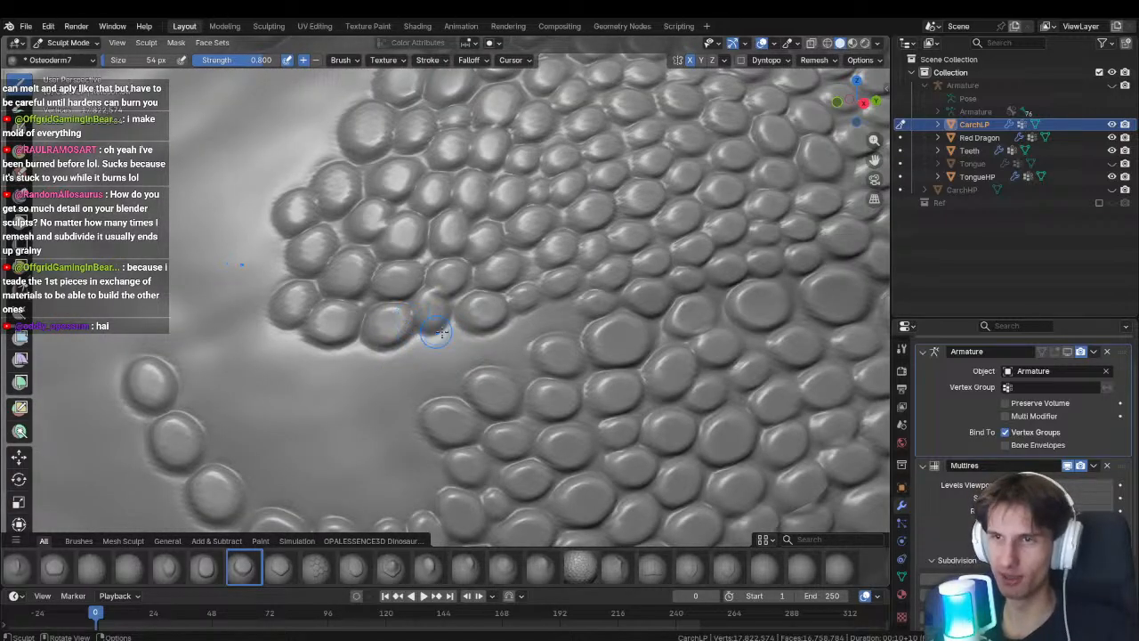
{"action": "left_click_drag", "start_coordinate": [446, 344], "coordinate": [405, 363]}
{"action": "mouse_move", "coordinate": [561, 312]}
{"action": "left_mouse_down"}
{"action": "mouse_move", "coordinate": [597, 331]}
{"action": "mouse_move", "coordinate": [424, 397]}
{"action": "mouse_move", "coordinate": [397, 365]}
{"action": "mouse_move", "coordinate": [349, 382]}
{"action": "left_mouse_up"}
{"action": "mouse_move", "coordinate": [349, 382]}
{"action": "middle_mouse_down"}
{"action": "mouse_move", "coordinate": [383, 351]}
{"action": "mouse_move", "coordinate": [407, 369]}
{"action": "mouse_move", "coordinate": [430, 316]}
{"action": "mouse_move", "coordinate": [461, 327]}
{"action": "mouse_move", "coordinate": [448, 334]}
{"action": "mouse_move", "coordinate": [452, 349]}
{"action": "mouse_move", "coordinate": [449, 327]}
{"action": "middle_mouse_up"}
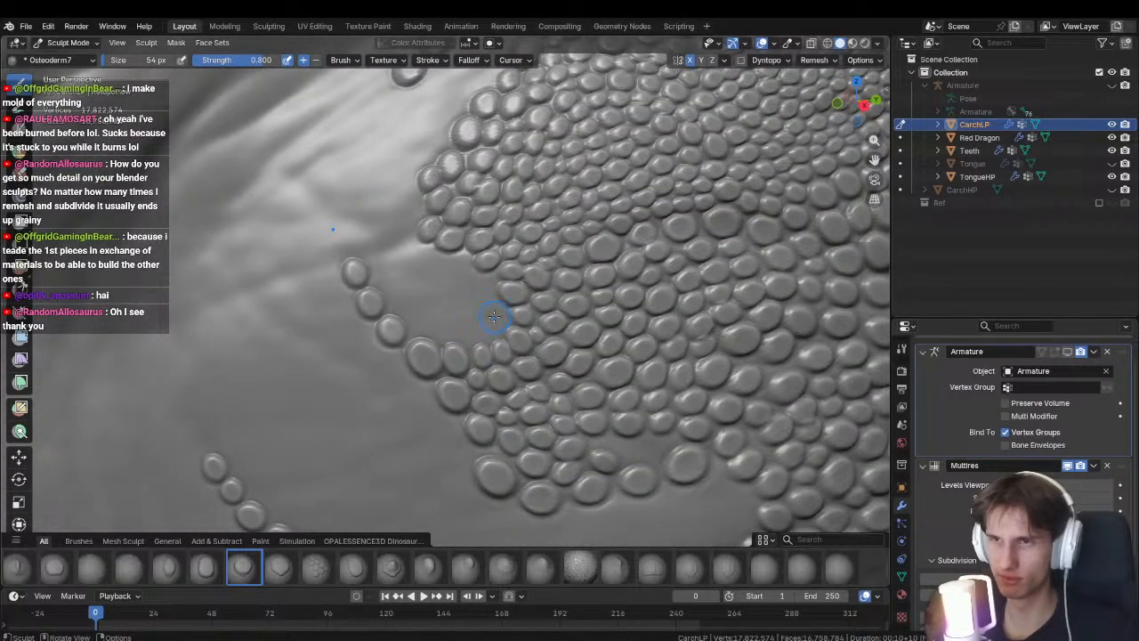
Stamp a second row of scales along the inner side of the single-scale chain bordering the bare pocket.
{"action": "scroll", "coordinate": [508, 317], "scroll_direction": "up", "scroll_amount": 3}
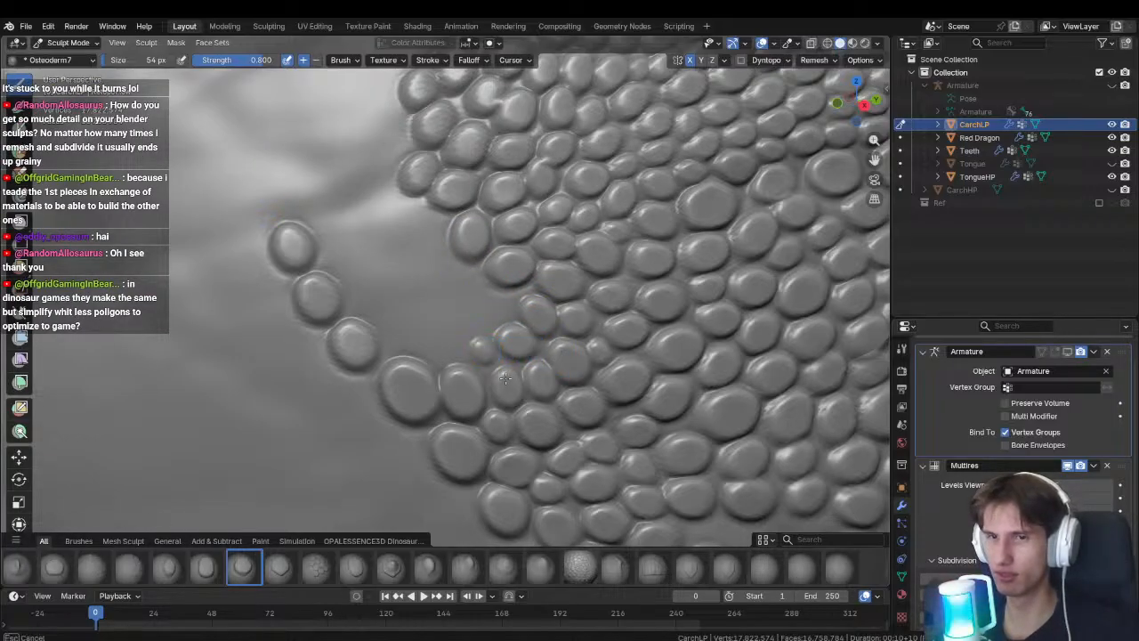
{"action": "middle_click_drag", "start_coordinate": [493, 360], "coordinate": [495, 378]}
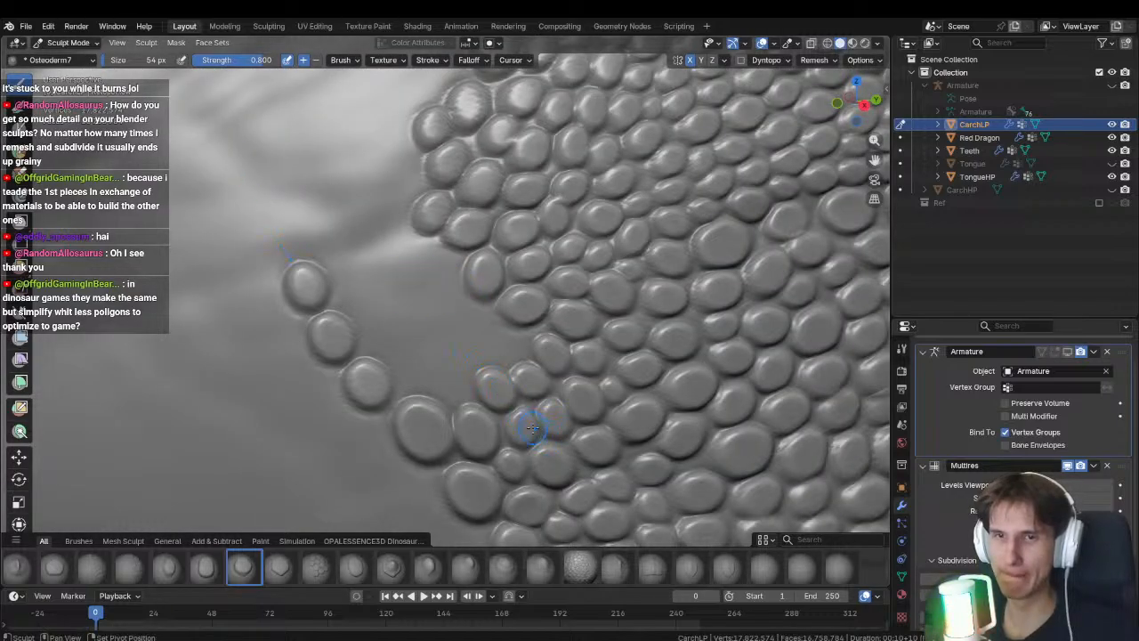
{"action": "middle_click_drag", "start_coordinate": [532, 428], "coordinate": [394, 395], "text": "shift"}
{"action": "mouse_move", "coordinate": [391, 383]}
{"action": "left_mouse_down"}
{"action": "mouse_move", "coordinate": [400, 445]}
{"action": "mouse_move", "coordinate": [396, 405]}
{"action": "mouse_move", "coordinate": [415, 392]}
{"action": "left_mouse_up"}
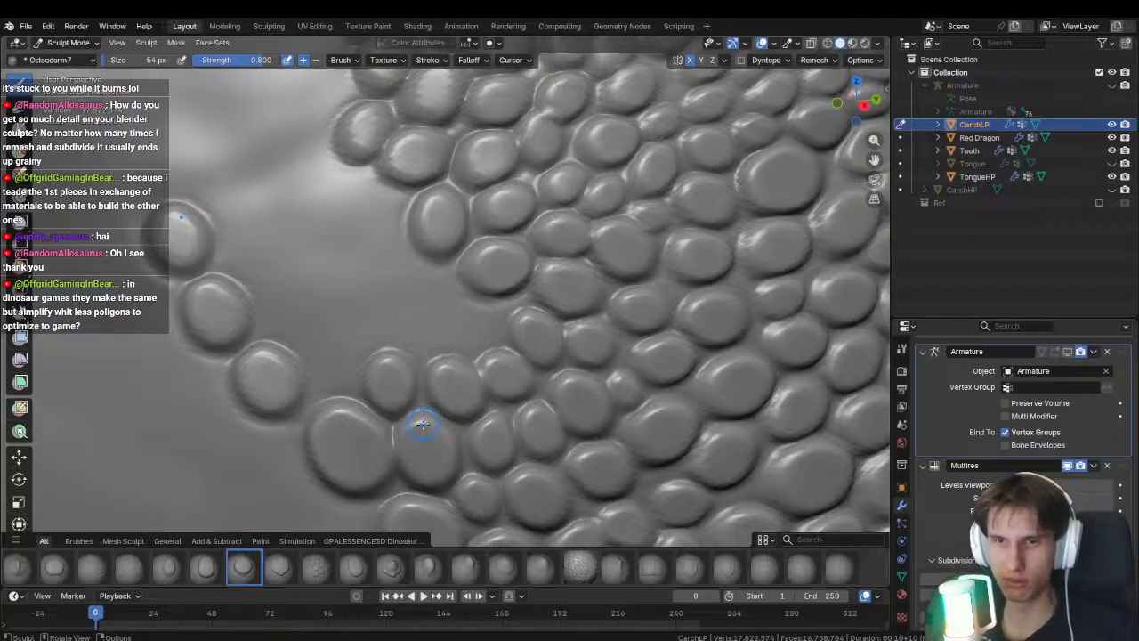
{"action": "middle_click_drag", "start_coordinate": [404, 380], "coordinate": [414, 399]}
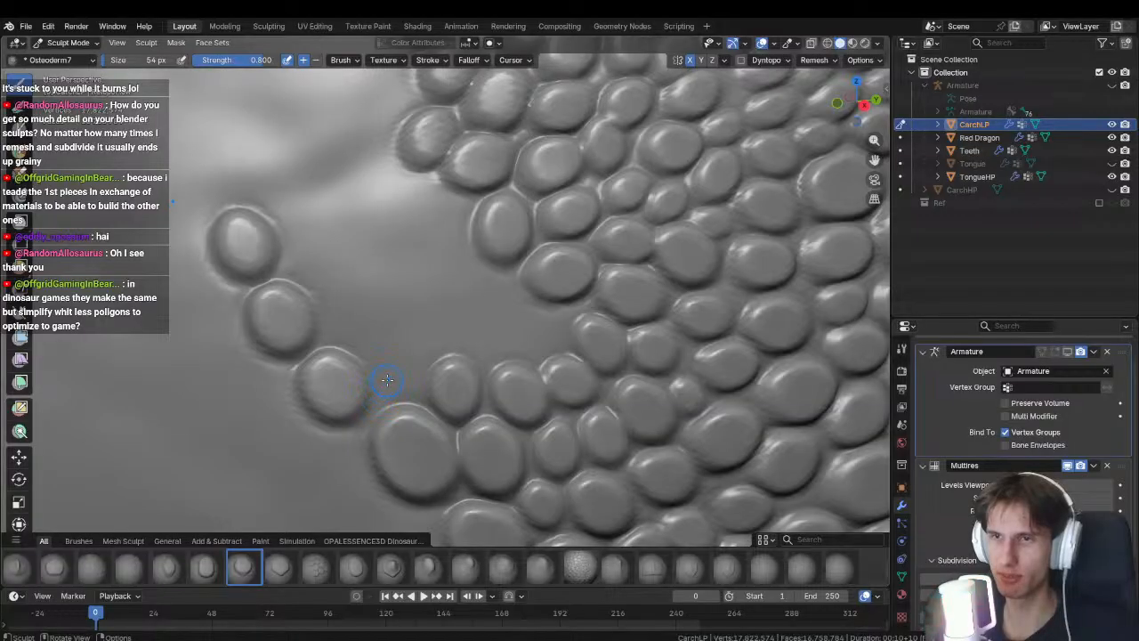
{"action": "left_click_drag", "start_coordinate": [387, 380], "coordinate": [397, 355]}
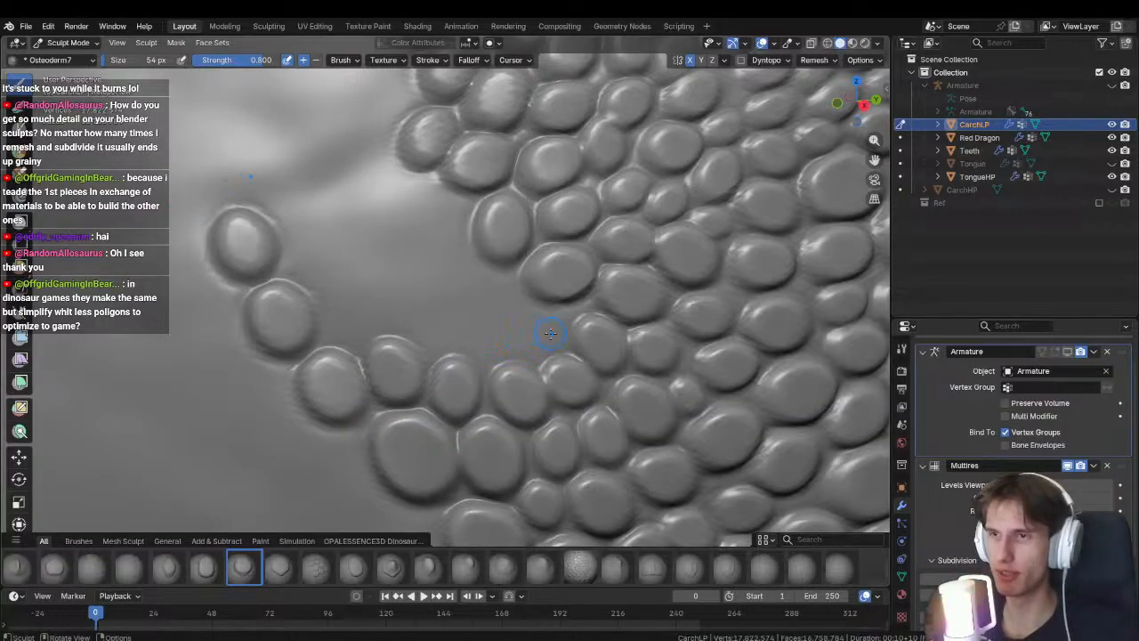
Line the main patch's side of the bare pocket with scales, working up from the second row.
{"action": "mouse_move", "coordinate": [550, 334]}
{"action": "left_mouse_down"}
{"action": "mouse_move", "coordinate": [532, 322]}
{"action": "mouse_move", "coordinate": [599, 374]}
{"action": "left_mouse_up"}
{"action": "left_click_drag", "start_coordinate": [476, 340], "coordinate": [510, 358]}
{"action": "left_click_drag", "start_coordinate": [483, 281], "coordinate": [522, 297]}
{"action": "left_click_drag", "start_coordinate": [445, 215], "coordinate": [440, 201]}
{"action": "left_click_drag", "start_coordinate": [441, 256], "coordinate": [393, 277]}
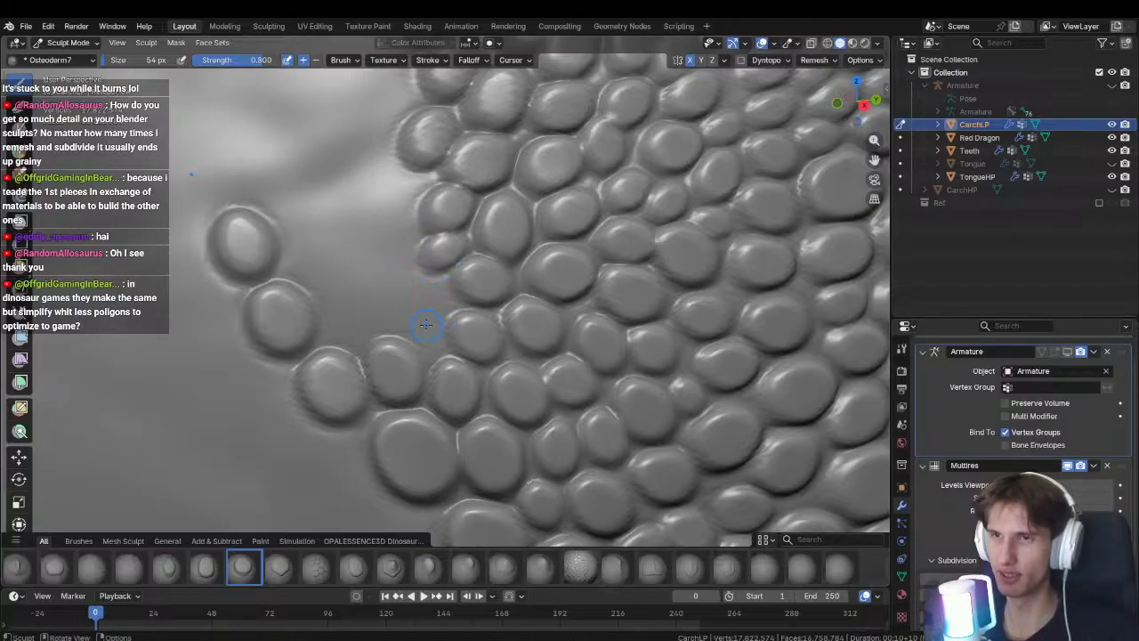
Fill the remaining bare space of the pocket with scales between the chain and the main patch.
{"action": "mouse_move", "coordinate": [425, 325]}
{"action": "left_mouse_down"}
{"action": "mouse_move", "coordinate": [415, 343]}
{"action": "mouse_move", "coordinate": [351, 323]}
{"action": "mouse_move", "coordinate": [355, 399]}
{"action": "left_mouse_up"}
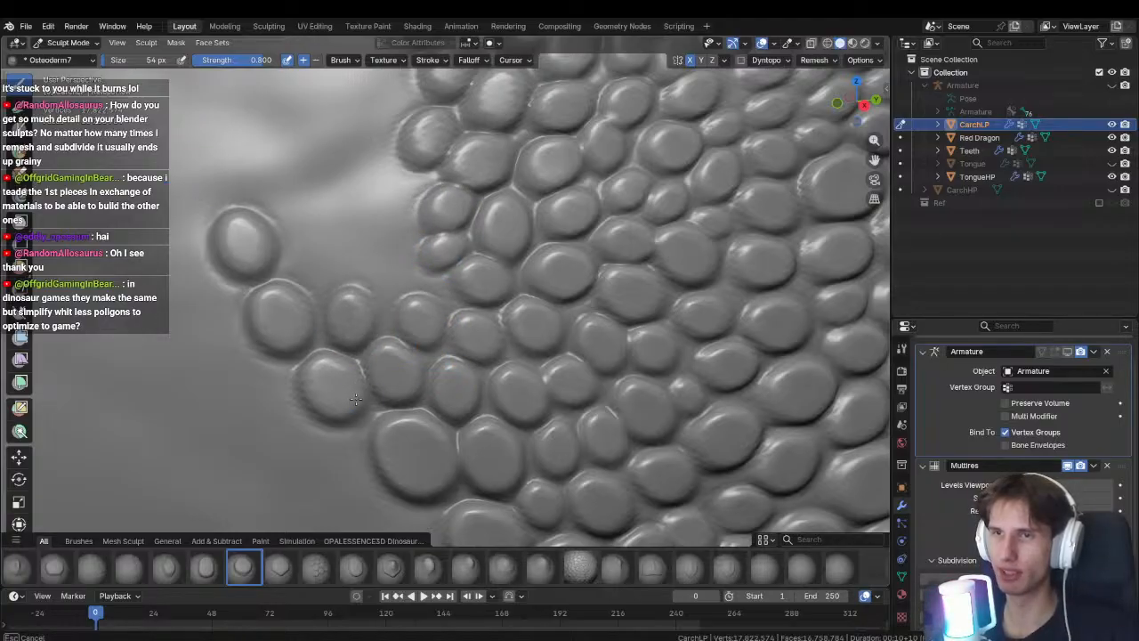
{"action": "left_click_drag", "start_coordinate": [425, 280], "coordinate": [461, 303]}
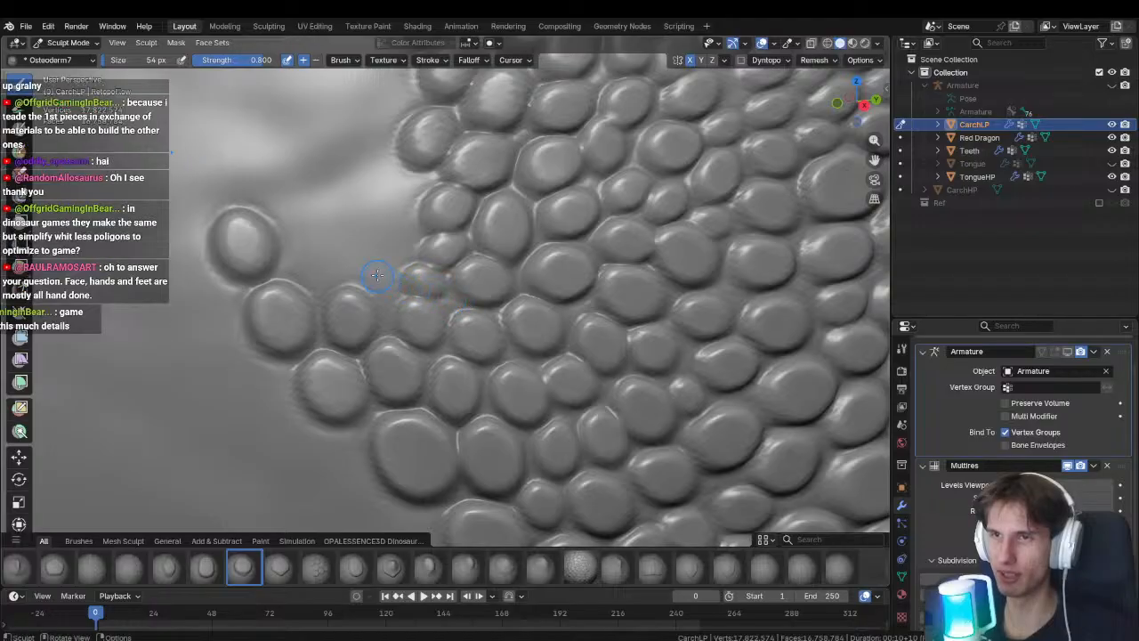
{"action": "left_click_drag", "start_coordinate": [378, 270], "coordinate": [384, 302]}
{"action": "mouse_move", "coordinate": [387, 301]}
{"action": "middle_mouse_down", "text": "shift"}
{"action": "mouse_move", "coordinate": [403, 331]}
{"action": "mouse_move", "coordinate": [396, 321]}
{"action": "middle_mouse_up", "text": "shift"}
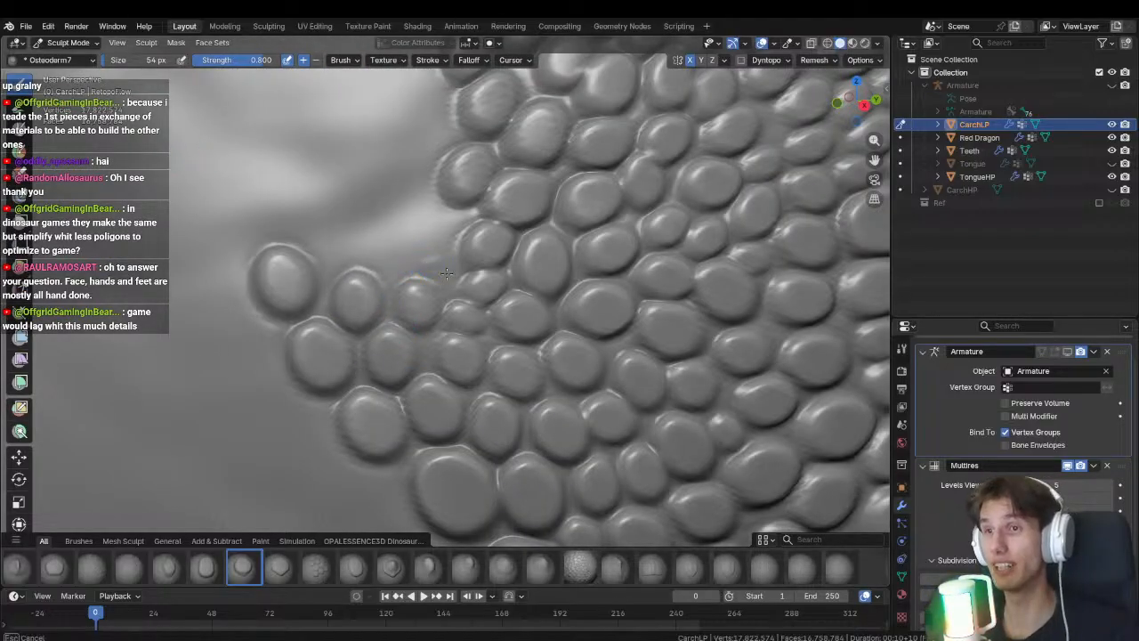
Fill the narrow upper end of the strip between the outer scale chain and the main patch with small scales.
{"action": "middle_click_drag", "start_coordinate": [477, 307], "coordinate": [445, 341], "text": "ctrl"}
{"action": "mouse_move", "coordinate": [496, 312]}
{"action": "middle_mouse_down", "text": "ctrl"}
{"action": "mouse_move", "coordinate": [452, 344]}
{"action": "mouse_move", "coordinate": [488, 317]}
{"action": "mouse_move", "coordinate": [484, 344]}
{"action": "mouse_move", "coordinate": [382, 325]}
{"action": "mouse_move", "coordinate": [494, 335]}
{"action": "mouse_move", "coordinate": [444, 263]}
{"action": "mouse_move", "coordinate": [463, 234]}
{"action": "middle_mouse_up", "text": "ctrl"}
{"action": "left_click_drag", "start_coordinate": [427, 245], "coordinate": [438, 231]}
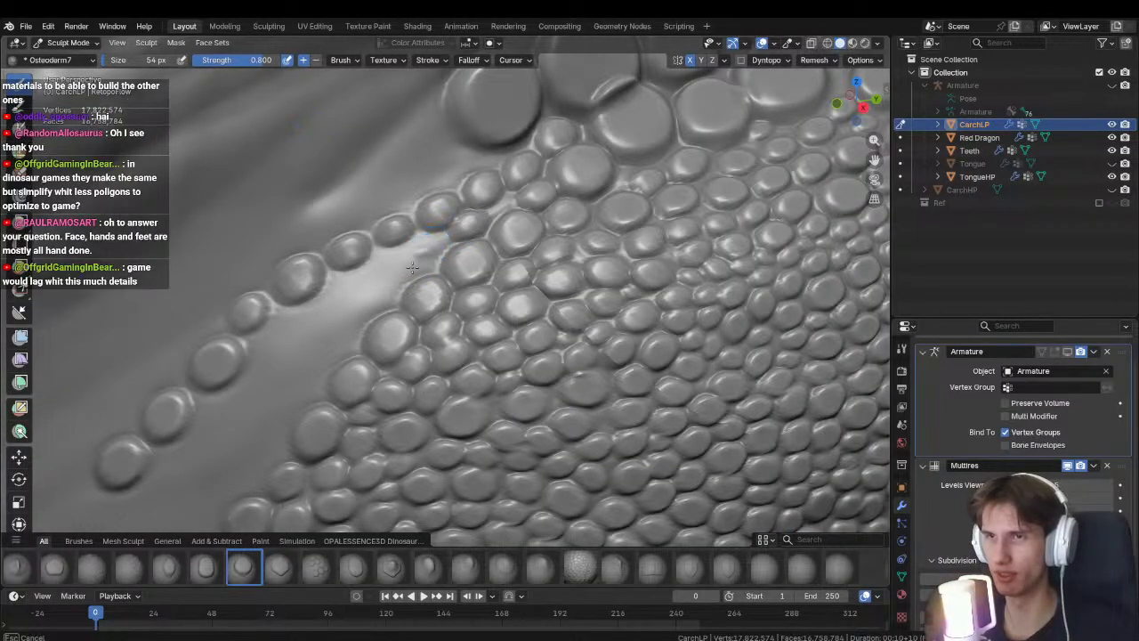
{"action": "middle_click_drag", "start_coordinate": [377, 277], "coordinate": [445, 250], "text": "shift"}
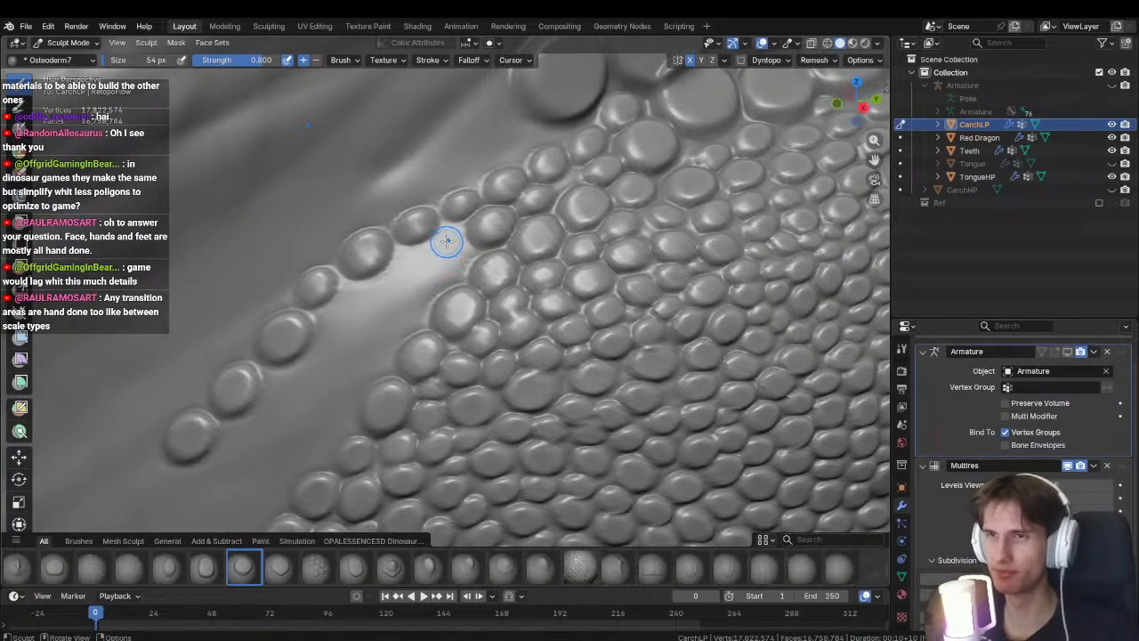
{"action": "mouse_move", "coordinate": [446, 241]}
{"action": "left_mouse_down"}
{"action": "mouse_move", "coordinate": [402, 269]}
{"action": "mouse_move", "coordinate": [406, 300]}
{"action": "mouse_move", "coordinate": [391, 326]}
{"action": "left_mouse_up"}
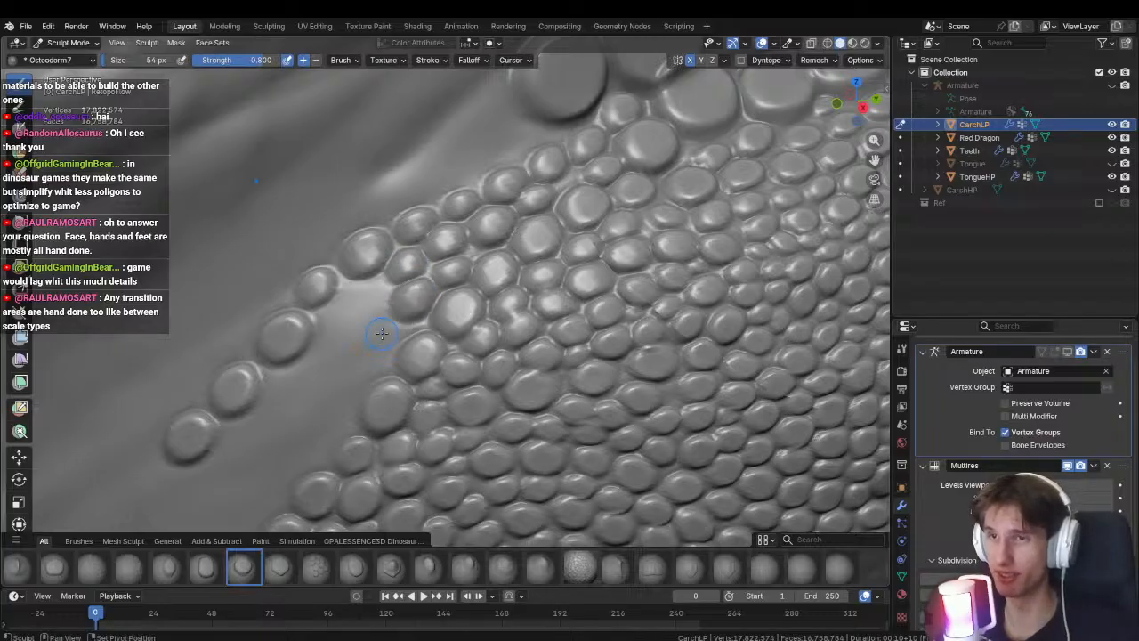
Continue filling the strip between the outer chain and the main patch with scales toward its open end.
{"action": "middle_click_drag", "start_coordinate": [381, 333], "coordinate": [410, 297], "text": "shift"}
{"action": "mouse_move", "coordinate": [387, 269]}
{"action": "left_mouse_down"}
{"action": "mouse_move", "coordinate": [352, 293]}
{"action": "mouse_move", "coordinate": [355, 347]}
{"action": "left_mouse_up"}
{"action": "middle_click_drag", "start_coordinate": [354, 346], "coordinate": [377, 280], "text": "shift"}
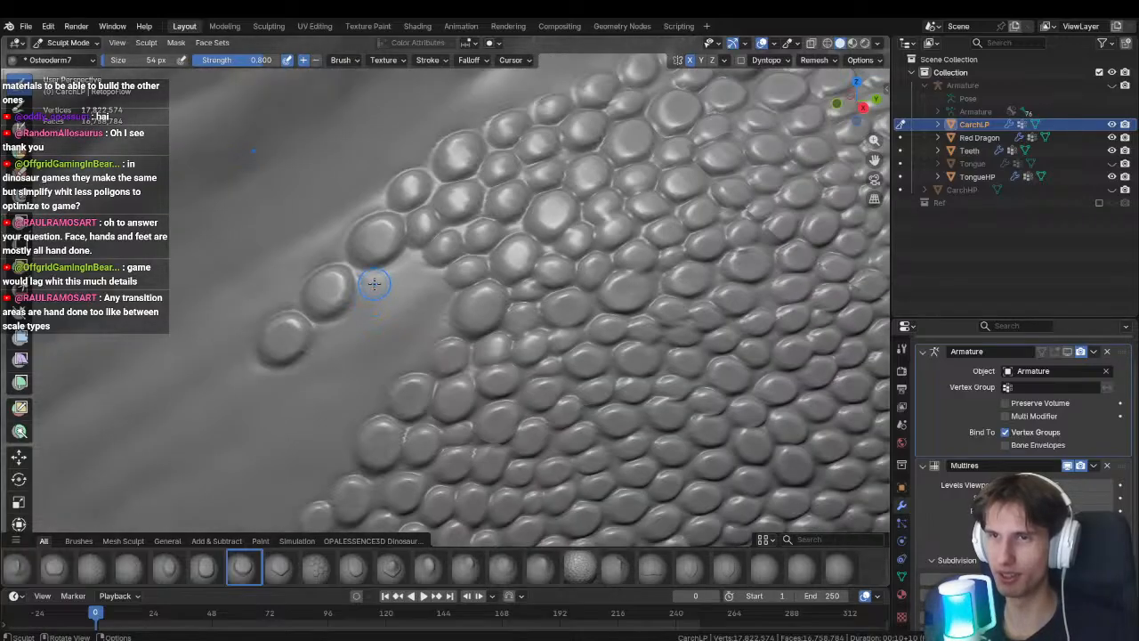
{"action": "left_click_drag", "start_coordinate": [383, 279], "coordinate": [391, 263]}
Stamp the first scales into the closed end of the gap between the main patch and the curved chain below it.
{"action": "mouse_move", "coordinate": [392, 264]}
{"action": "middle_mouse_down"}
{"action": "mouse_move", "coordinate": [382, 339]}
{"action": "mouse_move", "coordinate": [395, 341]}
{"action": "middle_mouse_up"}
{"action": "scroll", "coordinate": [397, 331], "scroll_direction": "up", "scroll_amount": 2}
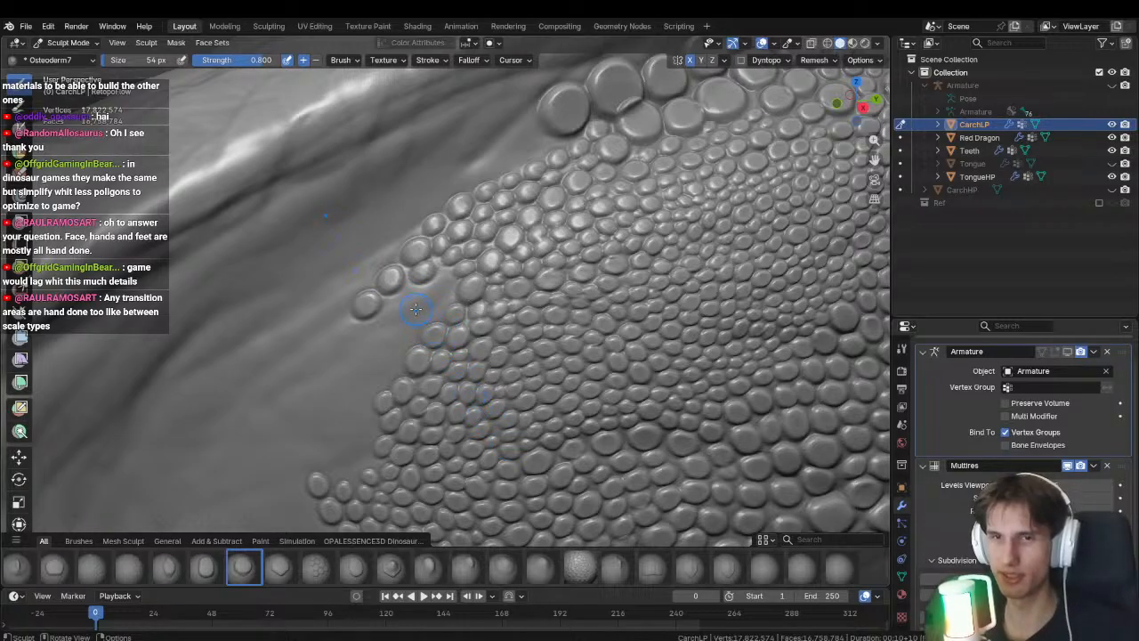
{"action": "scroll", "coordinate": [401, 302], "scroll_direction": "up", "scroll_amount": 2}
{"action": "scroll", "coordinate": [407, 335], "scroll_direction": "down", "scroll_amount": 2}
{"action": "middle_click_drag", "start_coordinate": [413, 343], "coordinate": [473, 427], "text": "ctrl"}
{"action": "scroll", "coordinate": [418, 302], "scroll_direction": "up", "scroll_amount": 2}
{"action": "scroll", "coordinate": [405, 294], "scroll_direction": "up", "scroll_amount": 3}
{"action": "middle_click_drag", "start_coordinate": [379, 236], "coordinate": [448, 253], "text": "shift"}
{"action": "scroll", "coordinate": [465, 341], "scroll_direction": "up", "scroll_amount": 4}
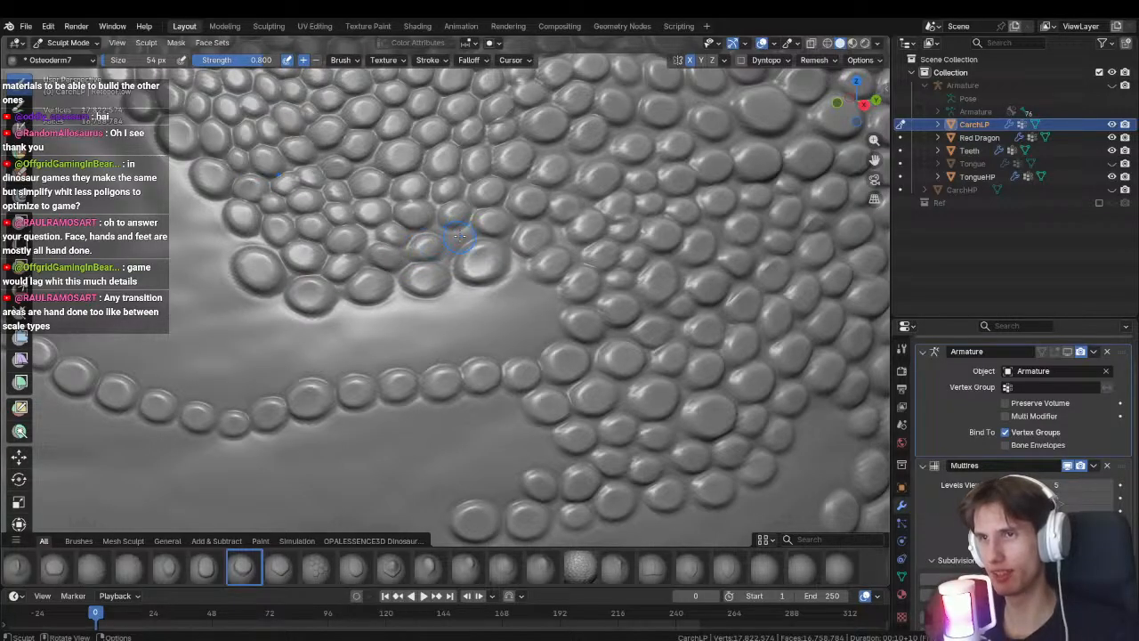
{"action": "middle_click_drag", "start_coordinate": [428, 253], "coordinate": [519, 315]}
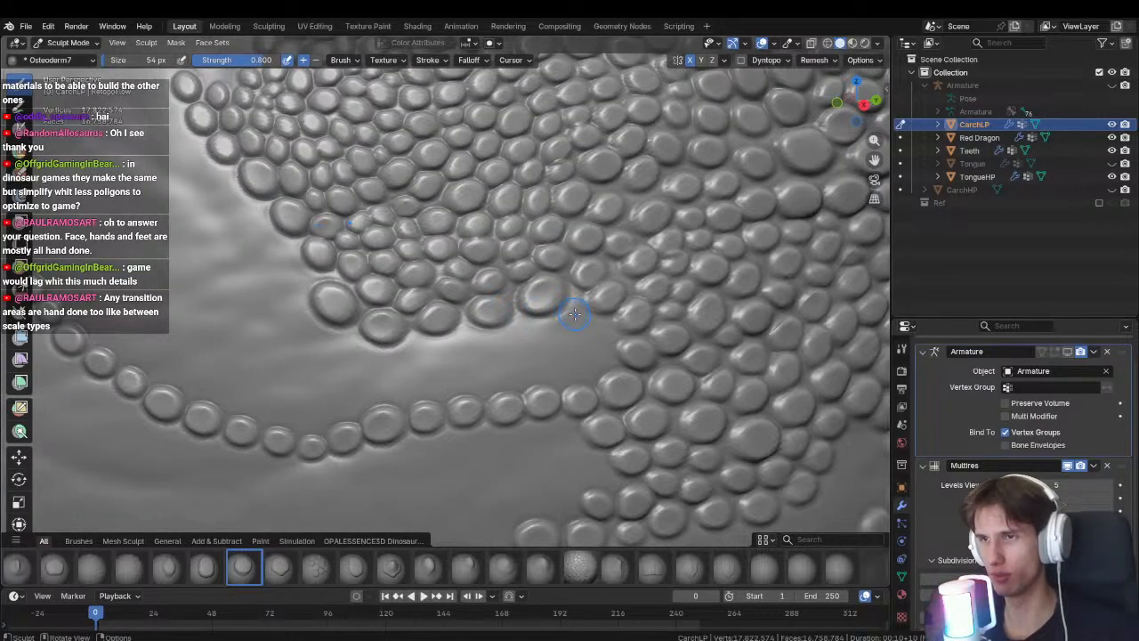
{"action": "mouse_move", "coordinate": [612, 332]}
{"action": "left_mouse_down"}
{"action": "mouse_move", "coordinate": [629, 374]}
{"action": "mouse_move", "coordinate": [614, 380]}
{"action": "mouse_move", "coordinate": [600, 365]}
{"action": "mouse_move", "coordinate": [561, 377]}
{"action": "mouse_move", "coordinate": [610, 369]}
{"action": "left_mouse_up"}
{"action": "middle_click_drag", "start_coordinate": [558, 345], "coordinate": [532, 334], "text": "shift"}
{"action": "middle_click_drag", "start_coordinate": [481, 308], "coordinate": [462, 329], "text": "shift"}
{"action": "scroll", "coordinate": [472, 329], "scroll_direction": "up", "scroll_amount": 1}
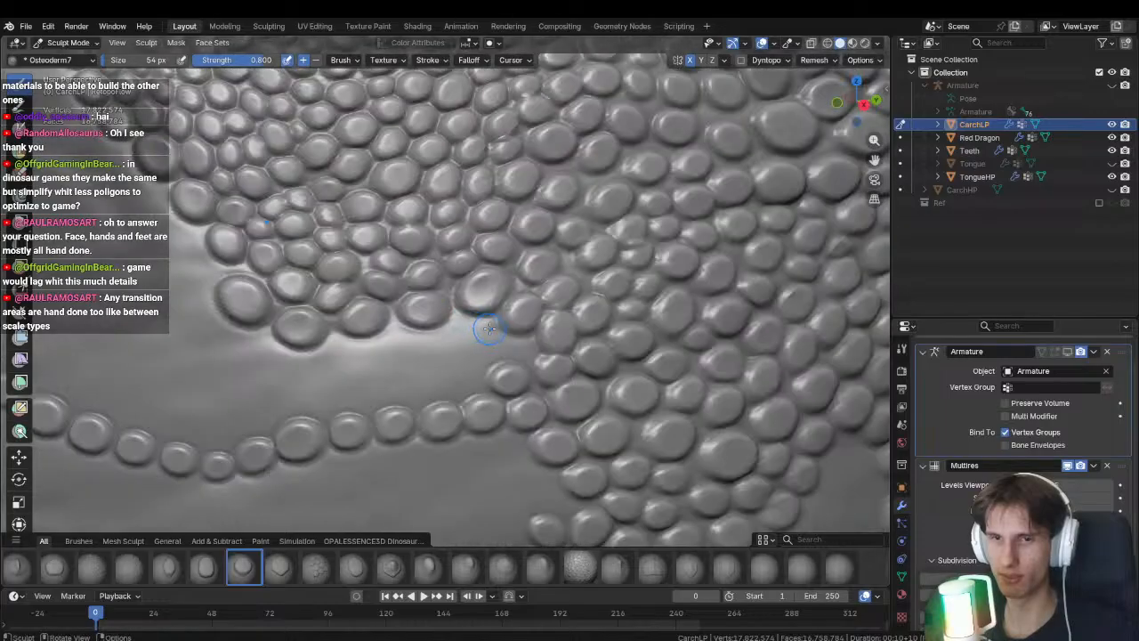
Extend the scales from the gap's closed end along the main patch's lower rim and the curved chain.
{"action": "mouse_move", "coordinate": [513, 347]}
{"action": "left_mouse_down"}
{"action": "mouse_move", "coordinate": [485, 334]}
{"action": "mouse_move", "coordinate": [428, 341]}
{"action": "mouse_move", "coordinate": [476, 334]}
{"action": "left_mouse_up"}
{"action": "mouse_move", "coordinate": [469, 388]}
{"action": "left_mouse_down"}
{"action": "mouse_move", "coordinate": [503, 379]}
{"action": "mouse_move", "coordinate": [508, 364]}
{"action": "left_mouse_up"}
{"action": "left_click_drag", "start_coordinate": [430, 341], "coordinate": [344, 349]}
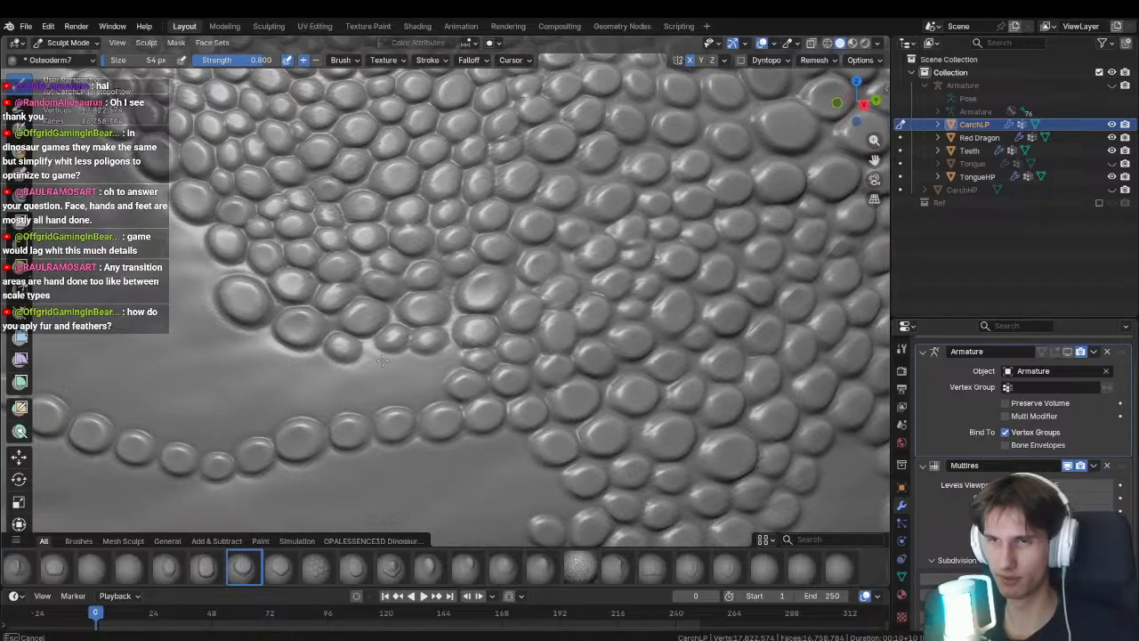
{"action": "middle_click_drag", "start_coordinate": [373, 356], "coordinate": [429, 315], "text": "shift"}
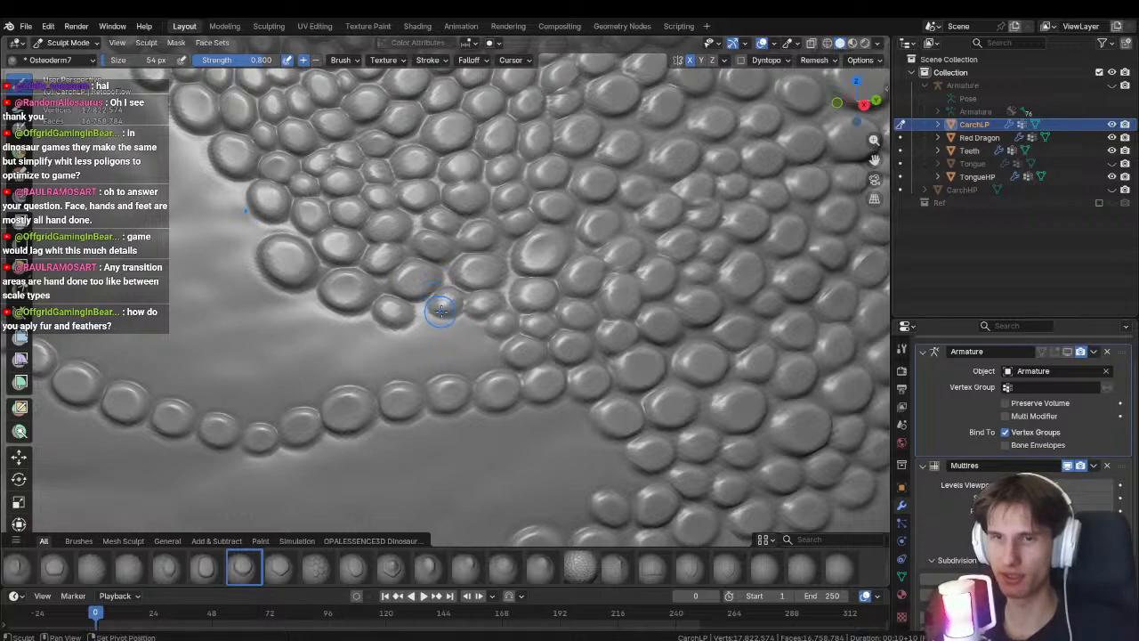
{"action": "middle_click_drag", "start_coordinate": [437, 305], "coordinate": [457, 312]}
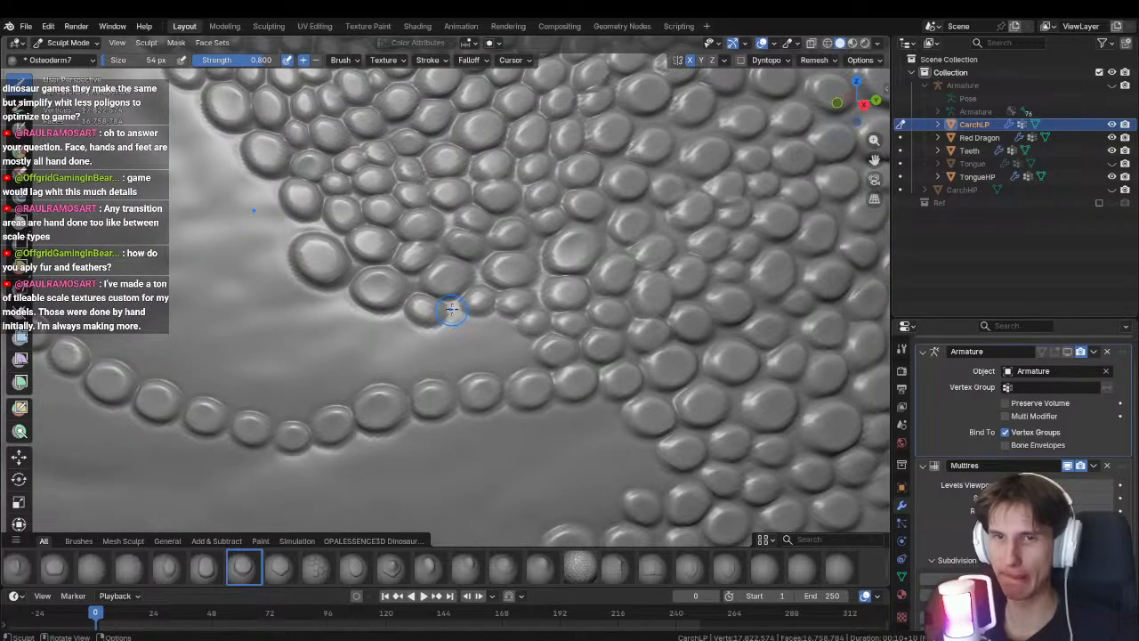
{"action": "middle_click_drag", "start_coordinate": [452, 309], "coordinate": [524, 354]}
{"action": "mouse_move", "coordinate": [528, 362]}
{"action": "left_mouse_down"}
{"action": "mouse_move", "coordinate": [508, 331]}
{"action": "mouse_move", "coordinate": [414, 350]}
{"action": "left_mouse_up"}
Try the Fur2 brush with three test stamps on the bare skin above the lower scale chain.
{"action": "mouse_move", "coordinate": [414, 350]}
{"action": "middle_mouse_down", "text": "ctrl"}
{"action": "mouse_move", "coordinate": [437, 356]}
{"action": "mouse_move", "coordinate": [434, 264]}
{"action": "middle_mouse_up", "text": "ctrl"}
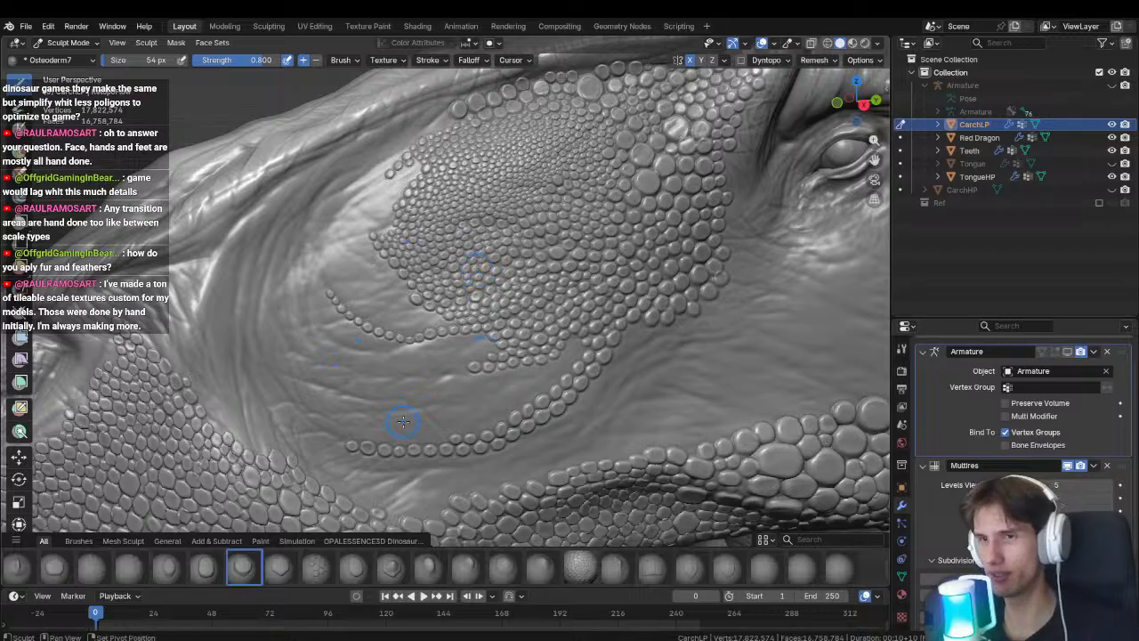
{"action": "middle_click_drag", "start_coordinate": [404, 421], "coordinate": [475, 360], "text": "shift"}
{"action": "scroll", "coordinate": [477, 360], "scroll_direction": "up", "scroll_amount": 1}
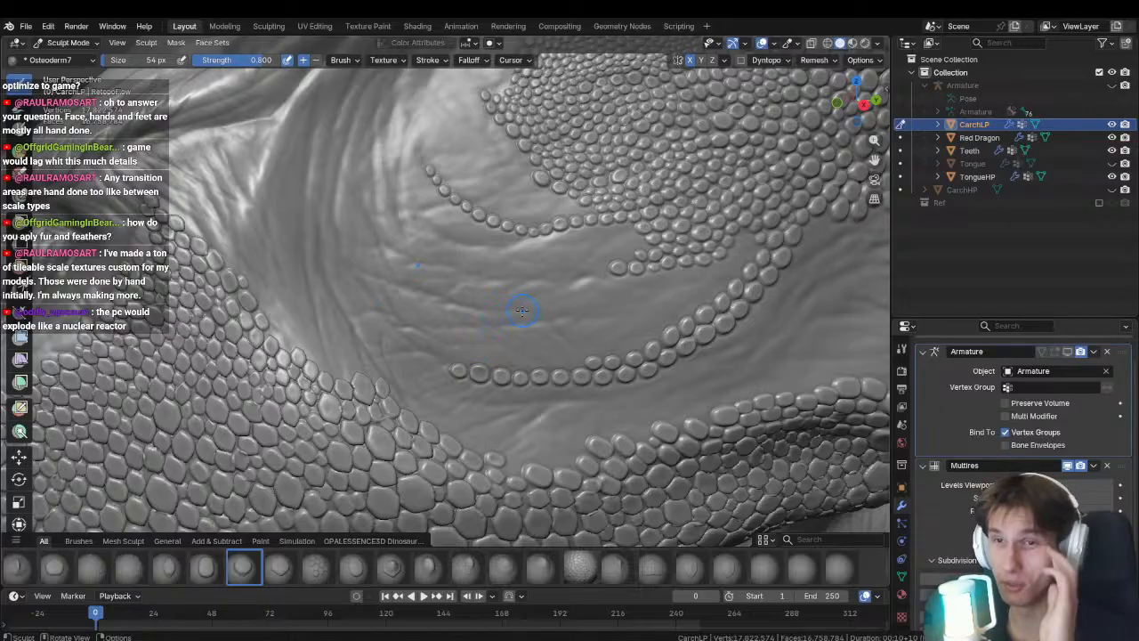
{"action": "scroll", "coordinate": [516, 309], "scroll_direction": "down", "scroll_amount": 1}
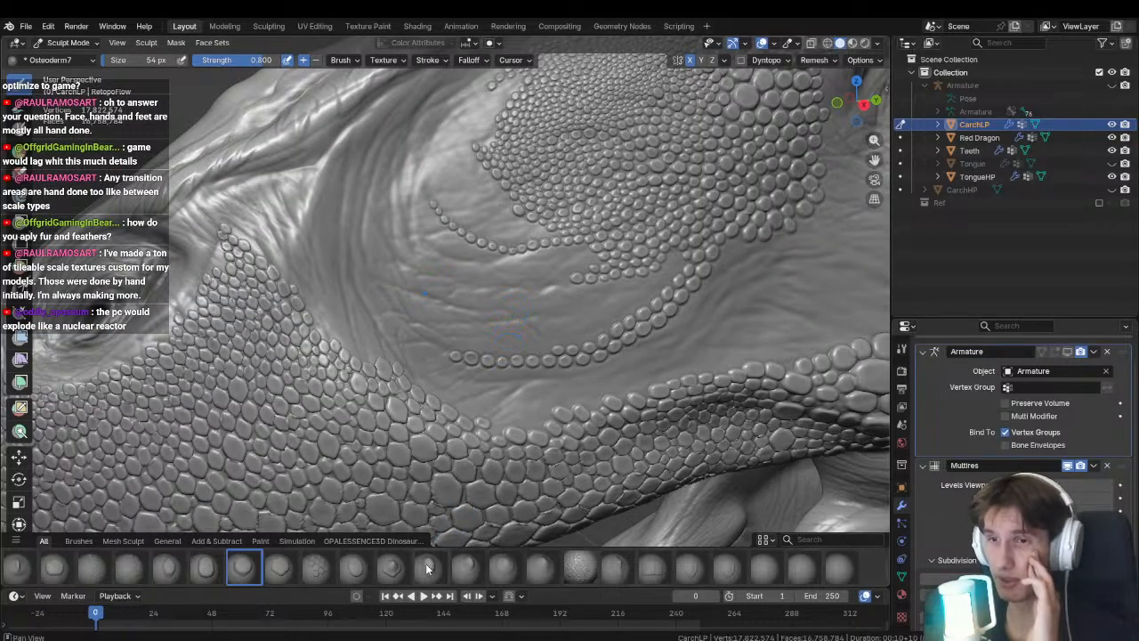
{"action": "scroll", "coordinate": [412, 570], "scroll_direction": "down", "scroll_amount": 2}
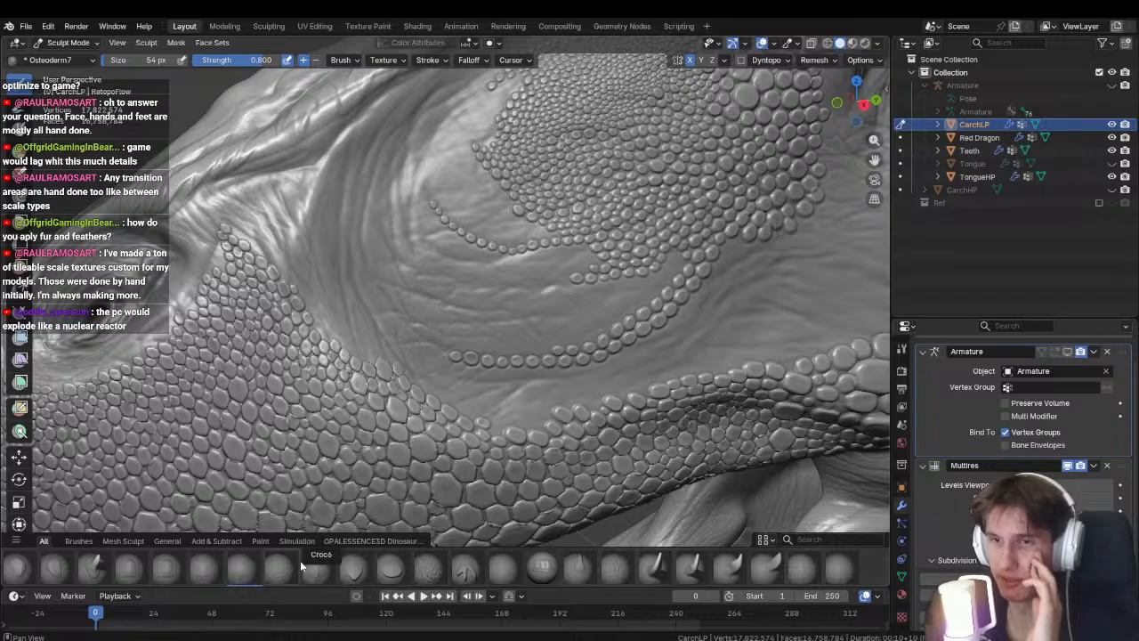
{"action": "left_click", "coordinate": [621, 569]}
{"action": "scroll", "coordinate": [519, 415], "scroll_direction": "up", "scroll_amount": 3}
{"action": "left_click_drag", "start_coordinate": [496, 335], "coordinate": [611, 397]}
{"action": "left_click_drag", "start_coordinate": [511, 277], "coordinate": [642, 338]}
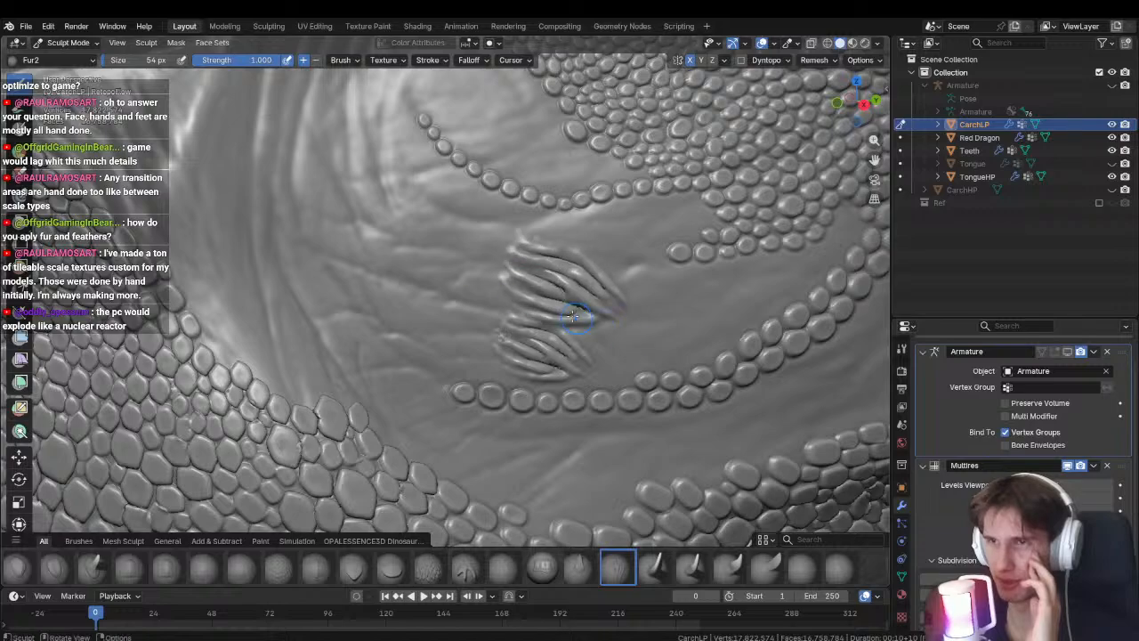
{"action": "left_click_drag", "start_coordinate": [457, 281], "coordinate": [546, 344]}
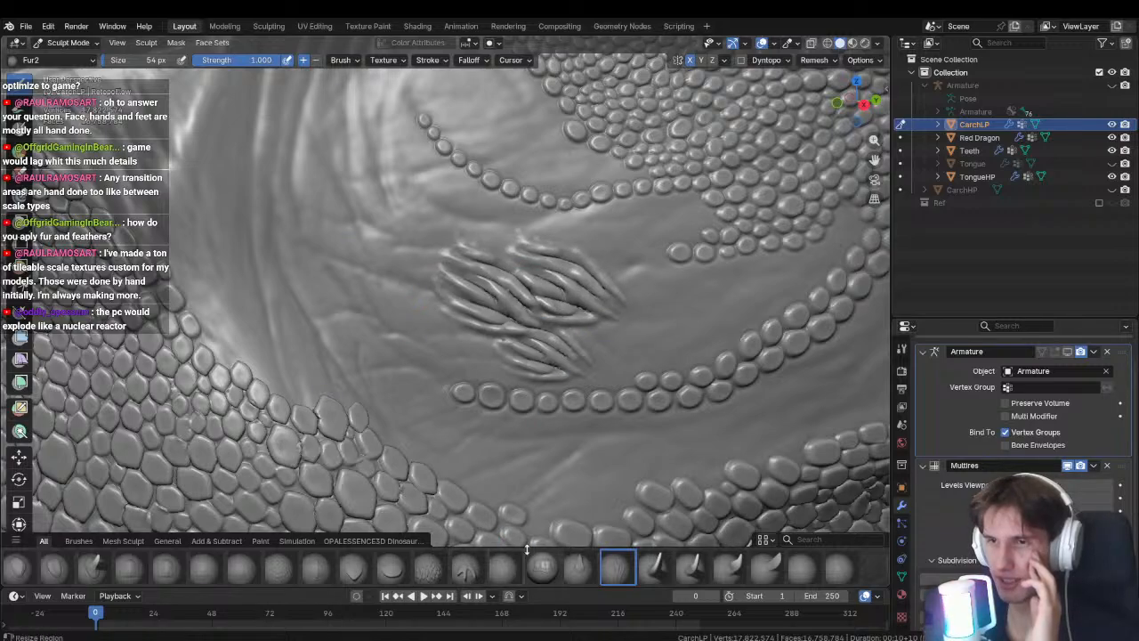
Try the Feather4 brush beside the fur marks, and undo the fur and feather test stamps.
{"action": "left_click", "coordinate": [469, 569]}
{"action": "left_click_drag", "start_coordinate": [458, 355], "coordinate": [478, 385]}
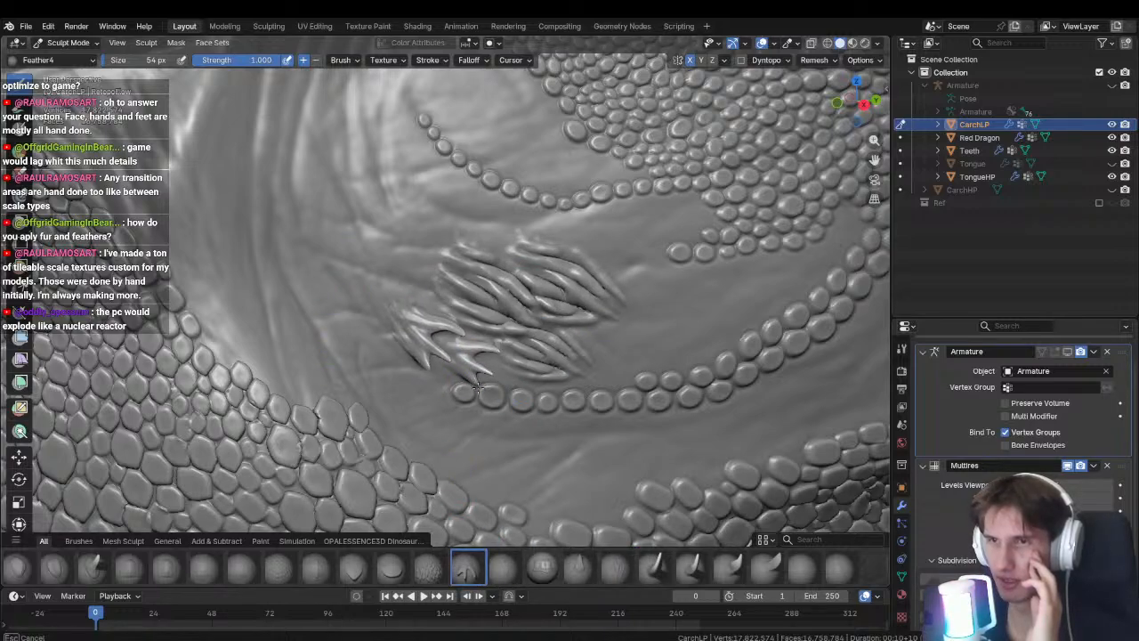
{"action": "scroll", "coordinate": [478, 385], "scroll_direction": "down", "scroll_amount": 10}
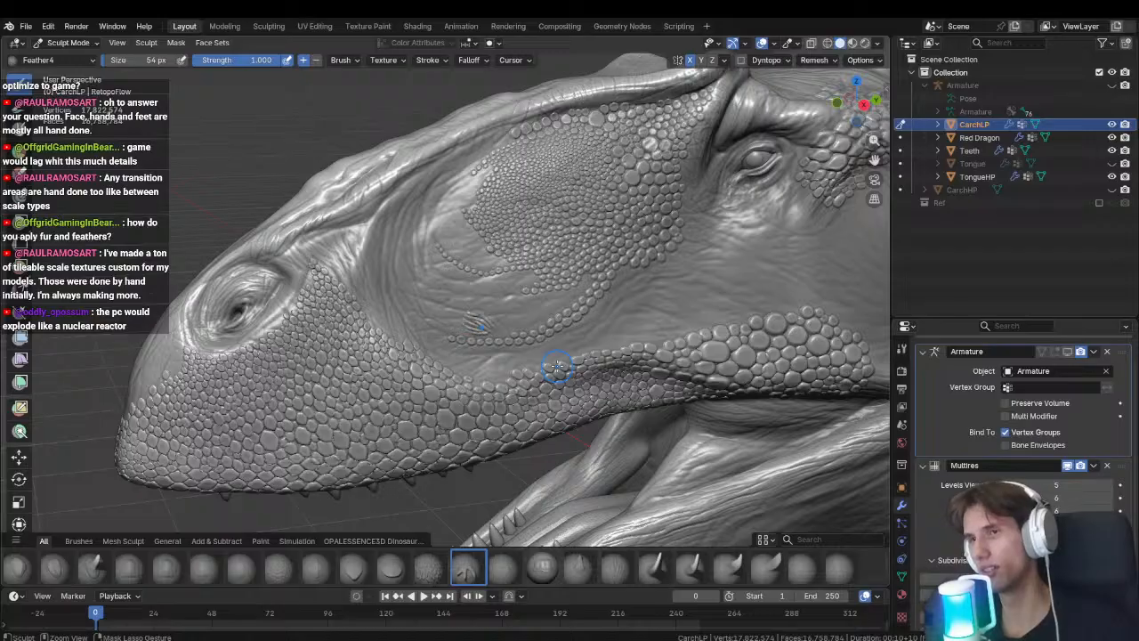
{"action": "key", "text": "ctrl+z"}
Switch to the Osteoderm8 brush and stamp scales onto the lower snout patch's upper rim, beside the bare crease.
{"action": "middle_click_drag", "start_coordinate": [555, 364], "coordinate": [548, 331], "text": "ctrl"}
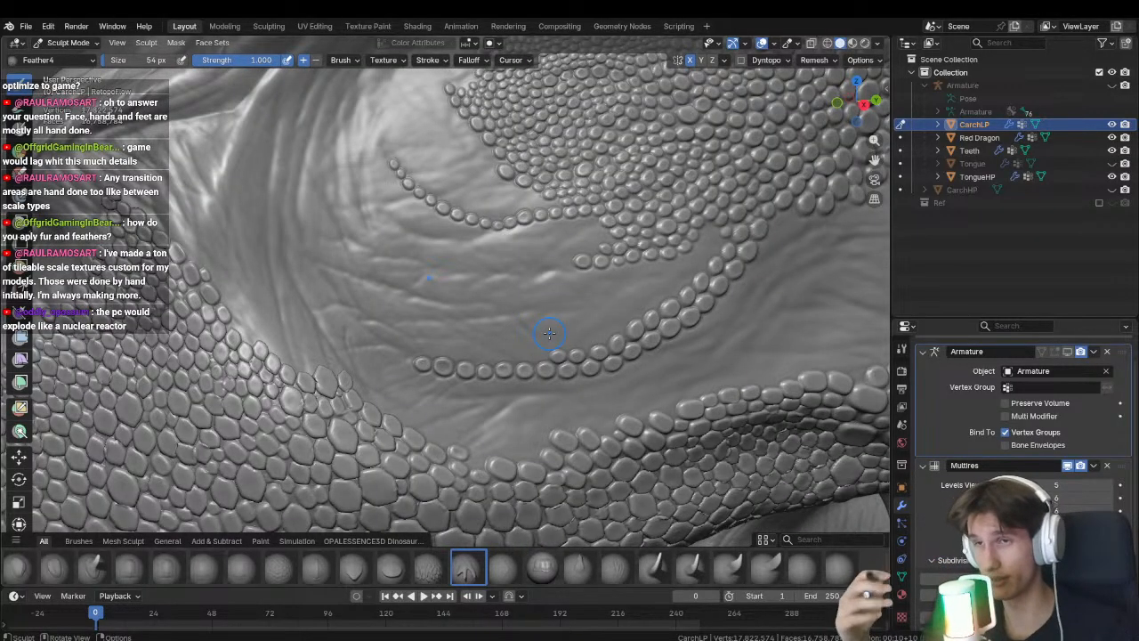
{"action": "middle_click_drag", "start_coordinate": [417, 362], "coordinate": [355, 438], "text": "shift"}
{"action": "middle_click_drag", "start_coordinate": [458, 363], "coordinate": [462, 323], "text": "ctrl"}
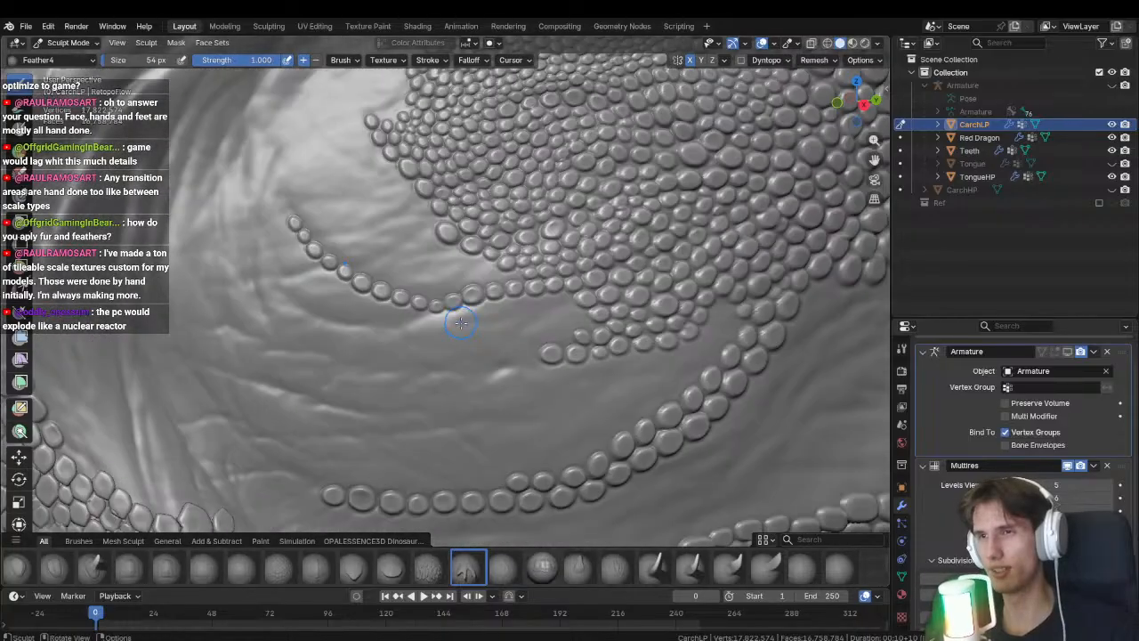
{"action": "middle_click_drag", "start_coordinate": [394, 410], "coordinate": [375, 429], "text": "shift"}
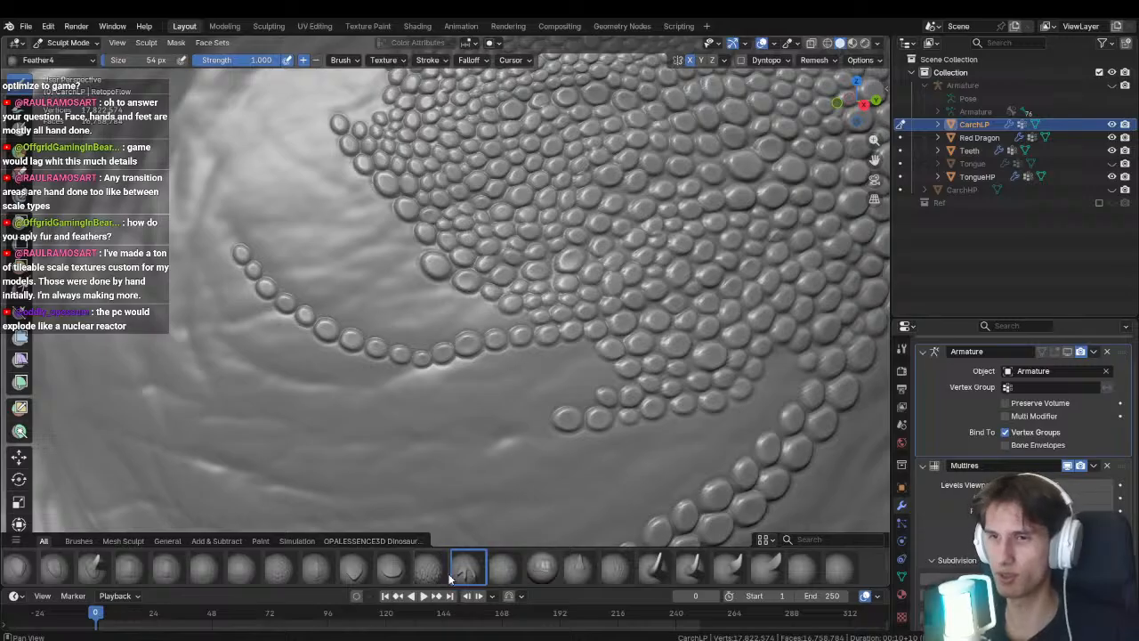
{"action": "scroll", "coordinate": [401, 568], "scroll_direction": "down", "scroll_amount": 2}
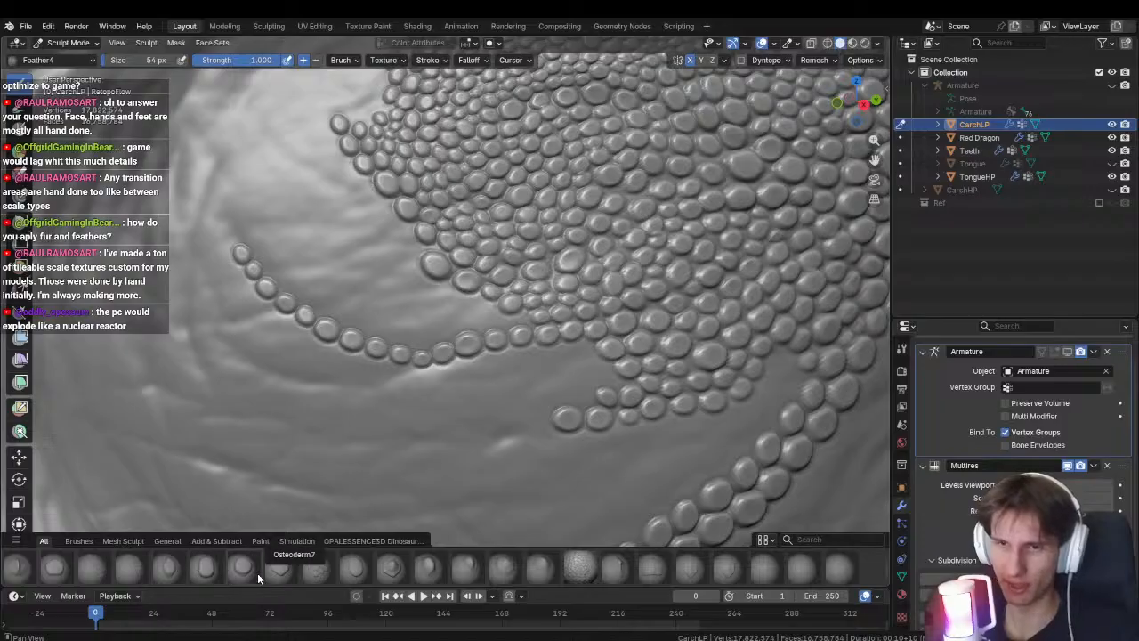
{"action": "left_click", "coordinate": [280, 567]}
{"action": "mouse_move", "coordinate": [407, 366]}
{"action": "middle_mouse_down", "text": "shift"}
{"action": "mouse_move", "coordinate": [412, 344]}
{"action": "mouse_move", "coordinate": [404, 361]}
{"action": "middle_mouse_up", "text": "shift"}
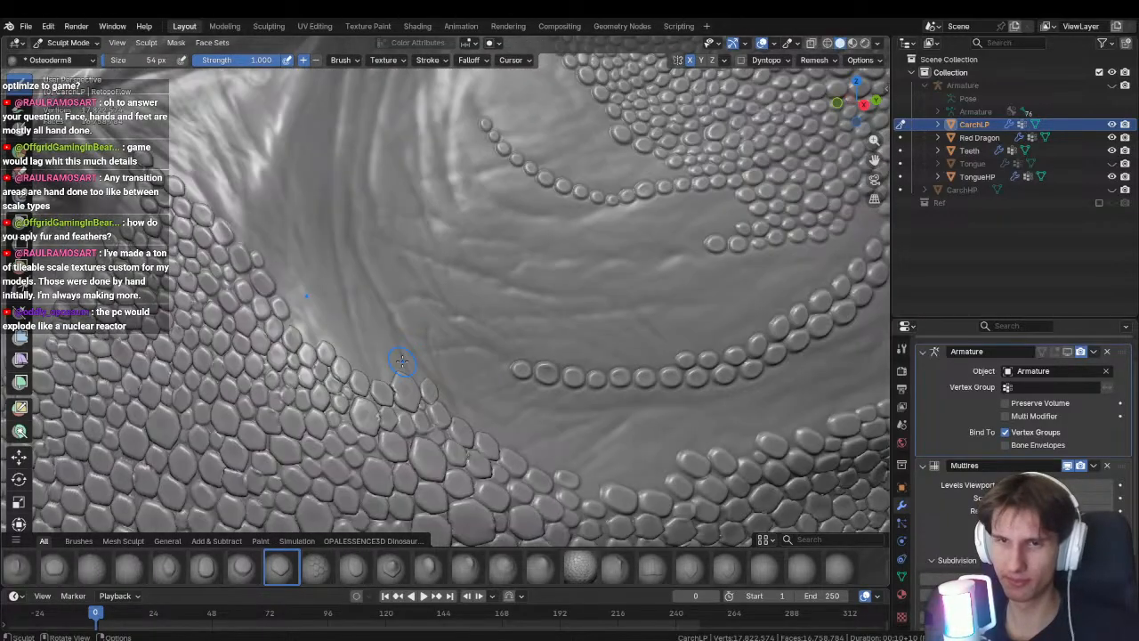
{"action": "middle_click_drag", "start_coordinate": [386, 422], "coordinate": [424, 424]}
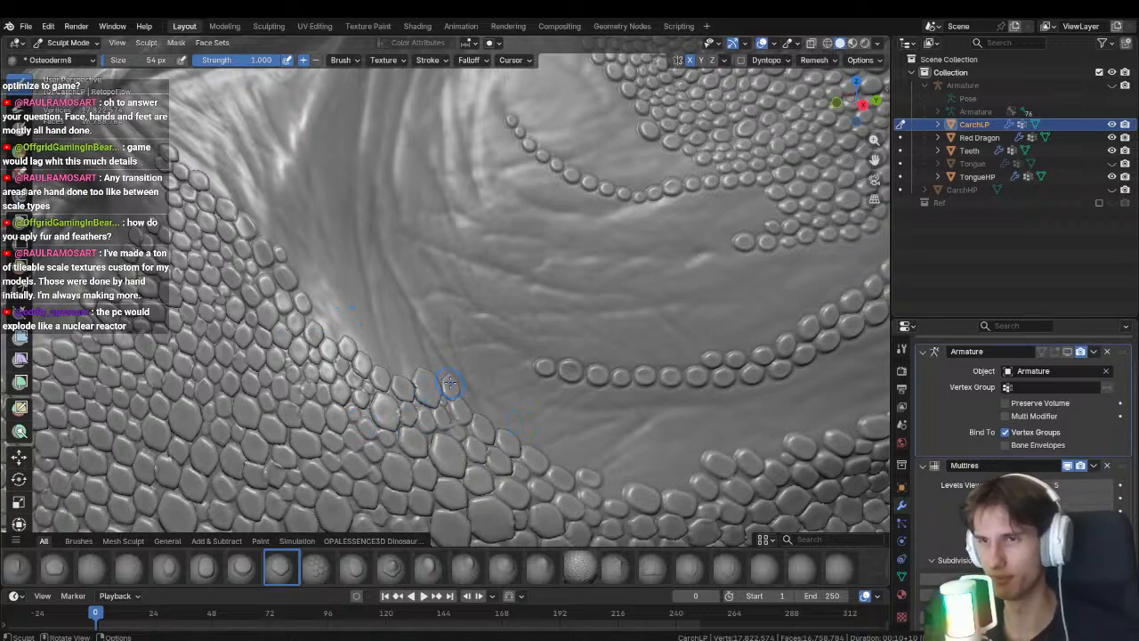
{"action": "middle_click_drag", "start_coordinate": [449, 383], "coordinate": [464, 410]}
{"action": "left_click_drag", "start_coordinate": [462, 398], "coordinate": [485, 435]}
{"action": "scroll", "coordinate": [913, 596], "scroll_direction": "down", "scroll_amount": 2}
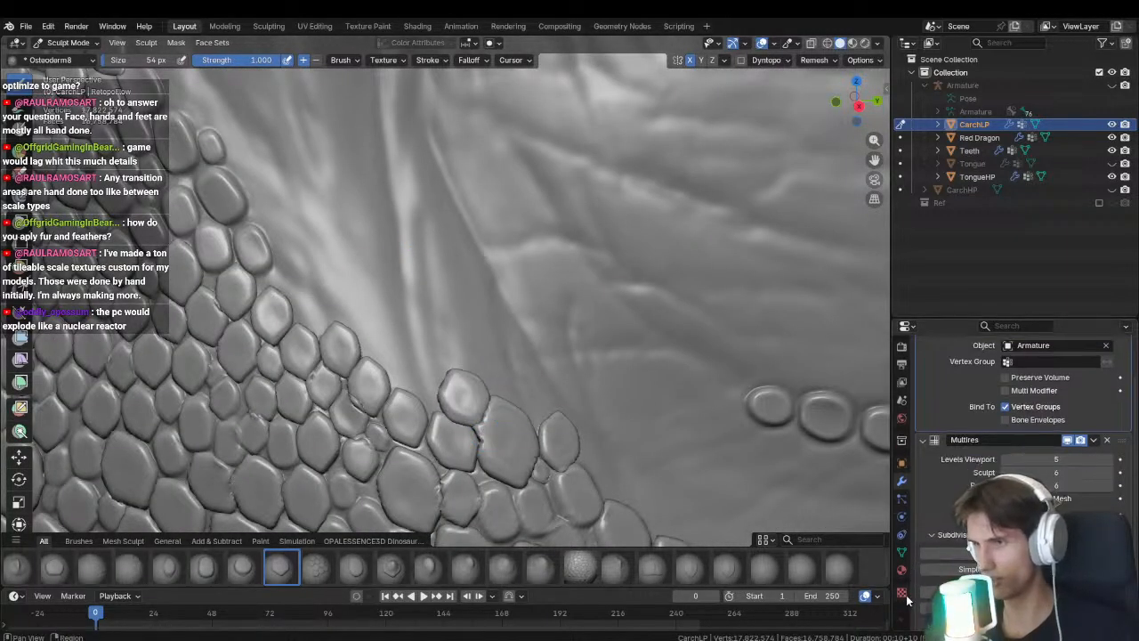
Set the Osteoderm8 brush strength to 0.8 and its texture's X size to 1.10.
{"action": "left_click", "coordinate": [903, 593]}
{"action": "left_click", "coordinate": [260, 62]}
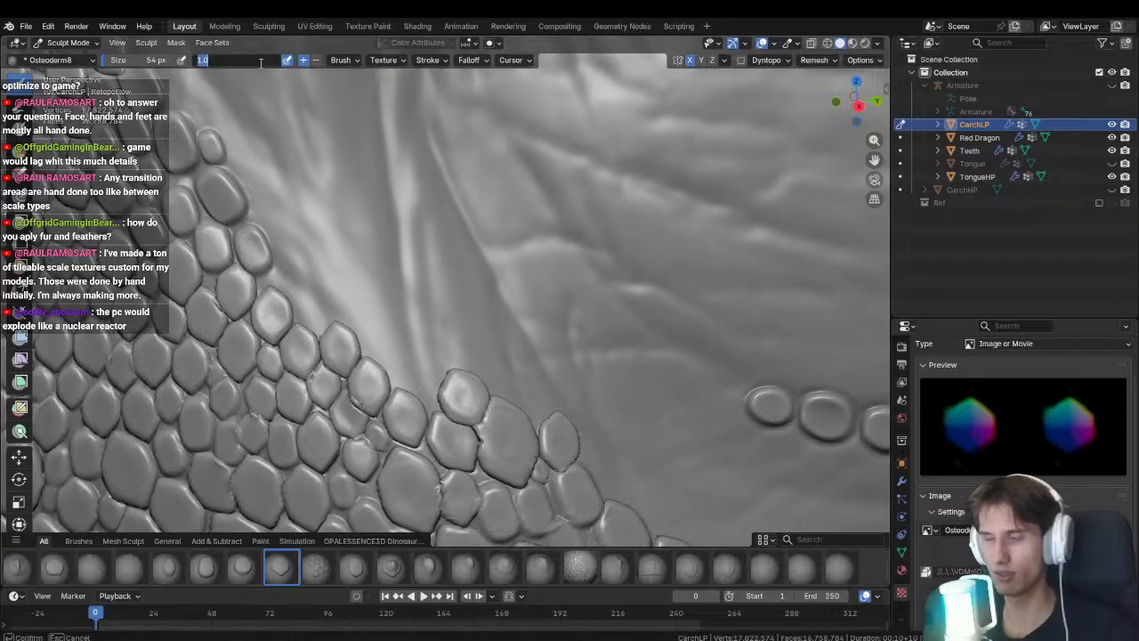
{"action": "type", "text": "0.8"}
{"action": "key", "text": "Return"}
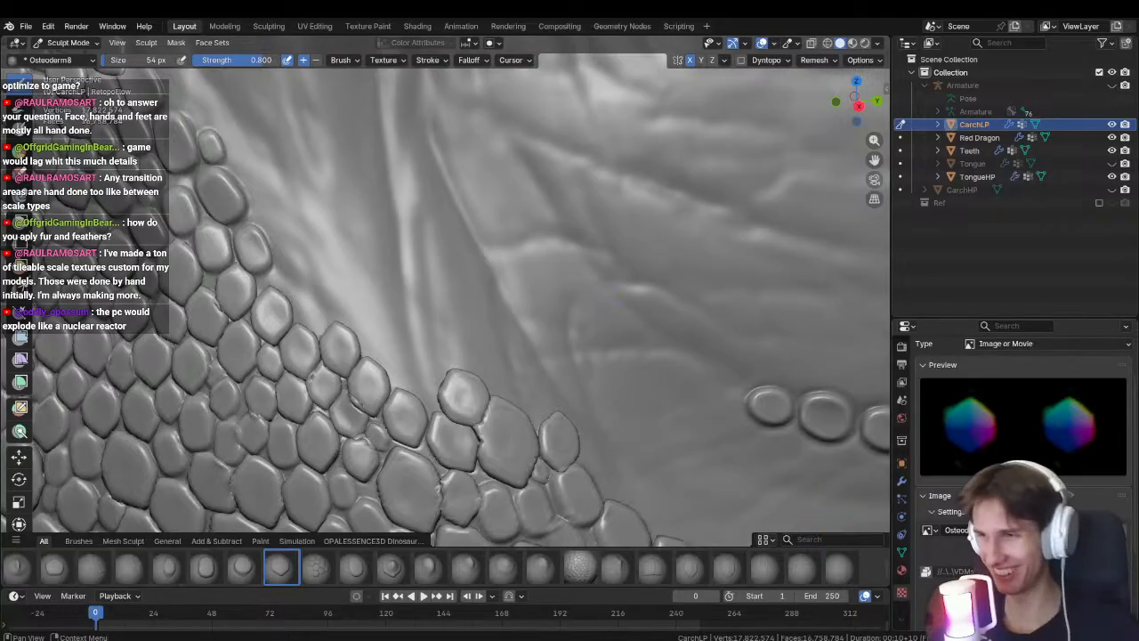
{"action": "scroll", "coordinate": [1023, 418], "scroll_direction": "down", "scroll_amount": 4}
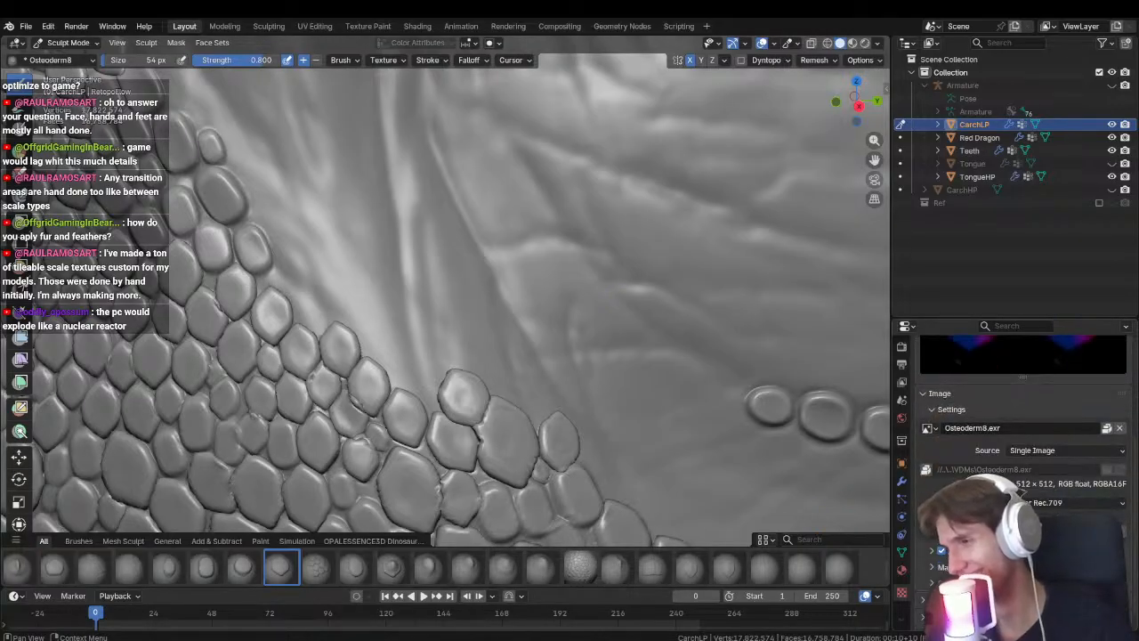
{"action": "scroll", "coordinate": [1024, 419], "scroll_direction": "up", "scroll_amount": 5}
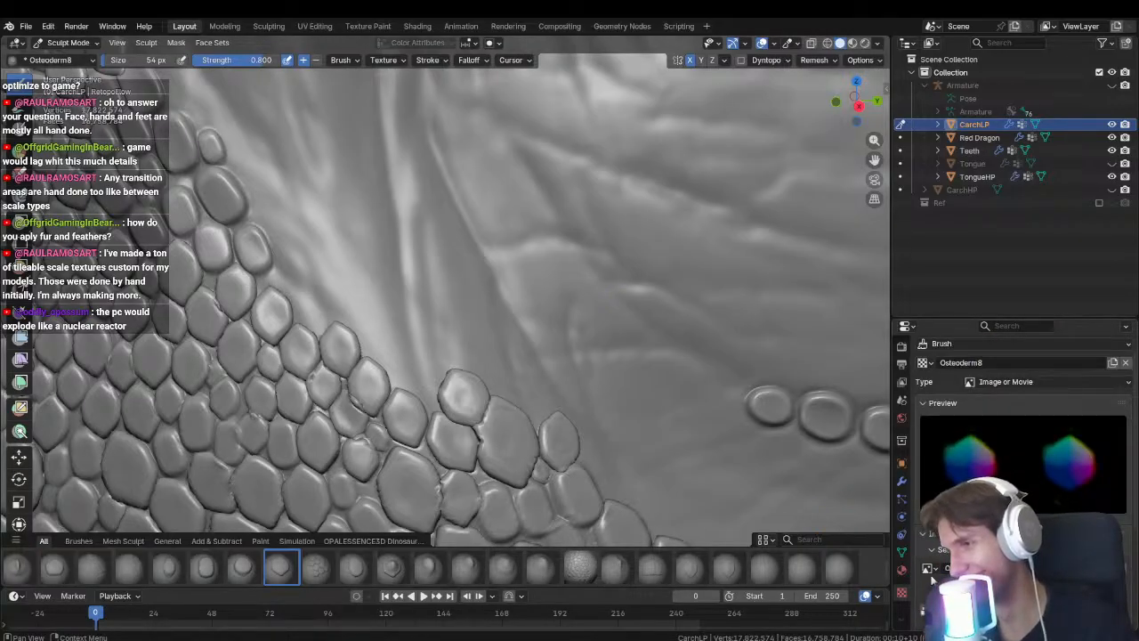
{"action": "scroll", "coordinate": [931, 580], "scroll_direction": "down", "scroll_amount": 3}
{"action": "scroll", "coordinate": [902, 363], "scroll_direction": "up", "scroll_amount": 2}
{"action": "left_click", "coordinate": [903, 349]}
{"action": "scroll", "coordinate": [1025, 497], "scroll_direction": "down", "scroll_amount": 5}
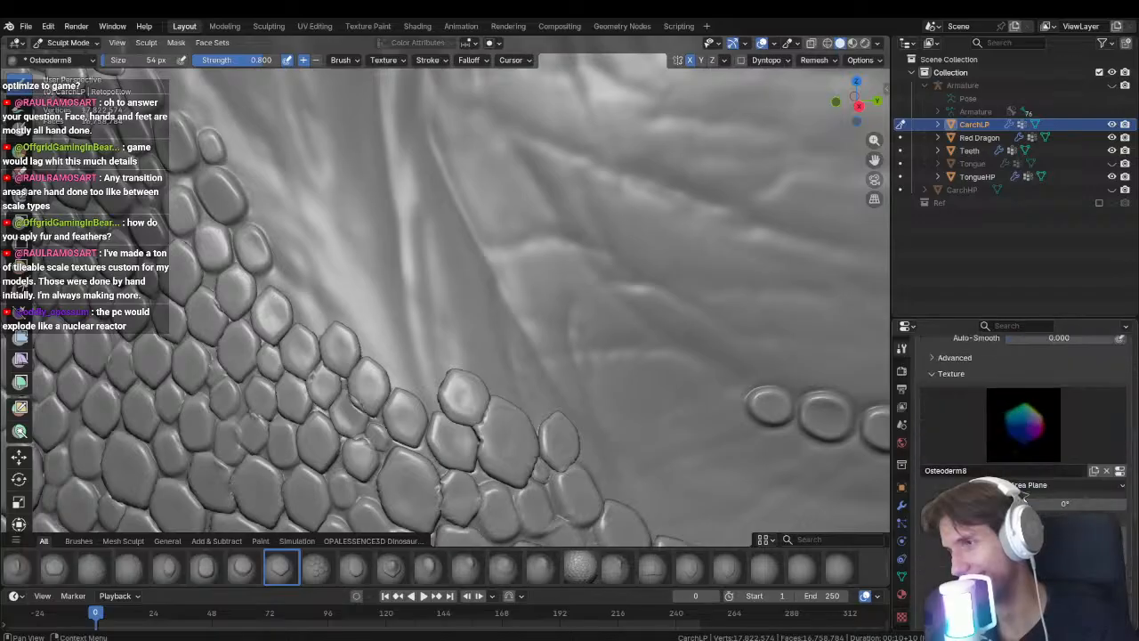
{"action": "scroll", "coordinate": [1026, 499], "scroll_direction": "down", "scroll_amount": 3}
{"action": "left_click_drag", "start_coordinate": [1065, 394], "coordinate": [1079, 388]}
Stamp small scales on the lower snout patch's rim with the adjusted Osteoderm8 brush.
{"action": "middle_click_drag", "start_coordinate": [427, 348], "coordinate": [425, 372], "text": "ctrl"}
{"action": "mouse_move", "coordinate": [427, 374]}
{"action": "left_mouse_down"}
{"action": "mouse_move", "coordinate": [434, 389]}
{"action": "mouse_move", "coordinate": [408, 379]}
{"action": "left_mouse_up"}
{"action": "scroll", "coordinate": [441, 414], "scroll_direction": "down", "scroll_amount": 4}
{"action": "mouse_move", "coordinate": [441, 414]}
{"action": "middle_mouse_down"}
{"action": "mouse_move", "coordinate": [394, 387]}
{"action": "mouse_move", "coordinate": [448, 386]}
{"action": "mouse_move", "coordinate": [381, 407]}
{"action": "mouse_move", "coordinate": [457, 394]}
{"action": "mouse_move", "coordinate": [444, 341]}
{"action": "mouse_move", "coordinate": [430, 375]}
{"action": "middle_mouse_up"}
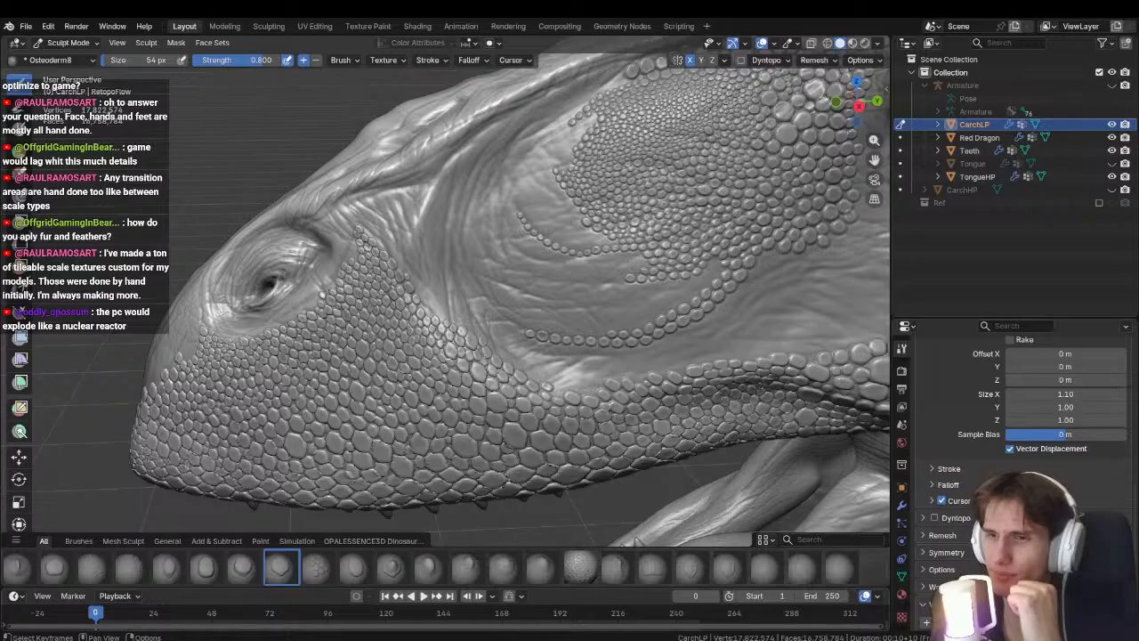
{"action": "scroll", "coordinate": [521, 377], "scroll_direction": "up", "scroll_amount": 5}
{"action": "scroll", "coordinate": [519, 368], "scroll_direction": "down", "scroll_amount": 6}
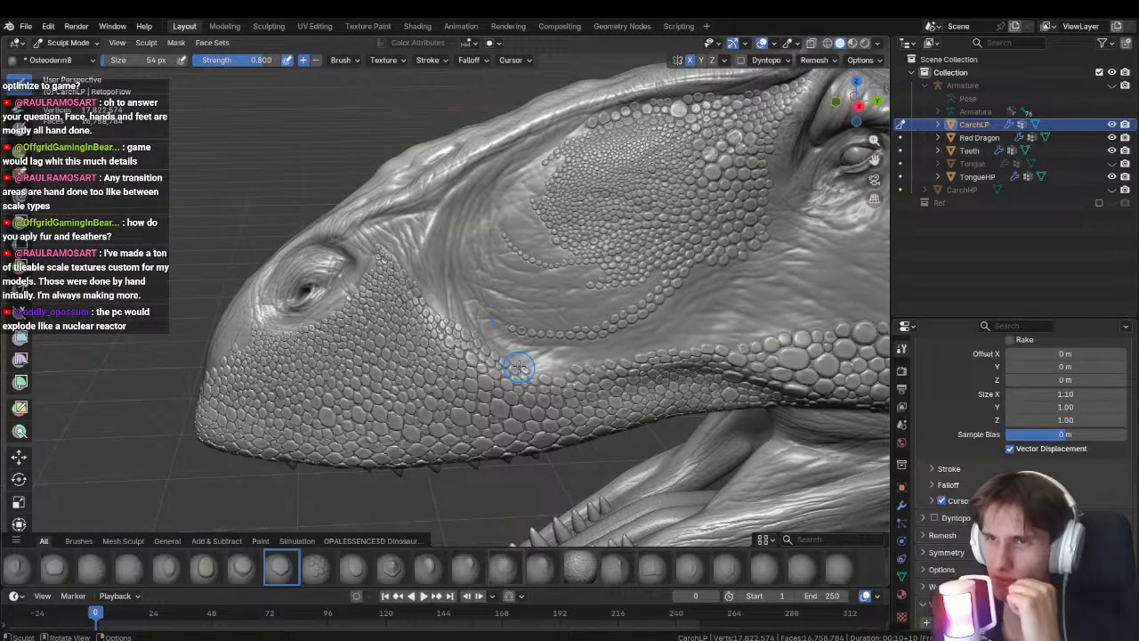
{"action": "scroll", "coordinate": [518, 367], "scroll_direction": "up", "scroll_amount": 2}
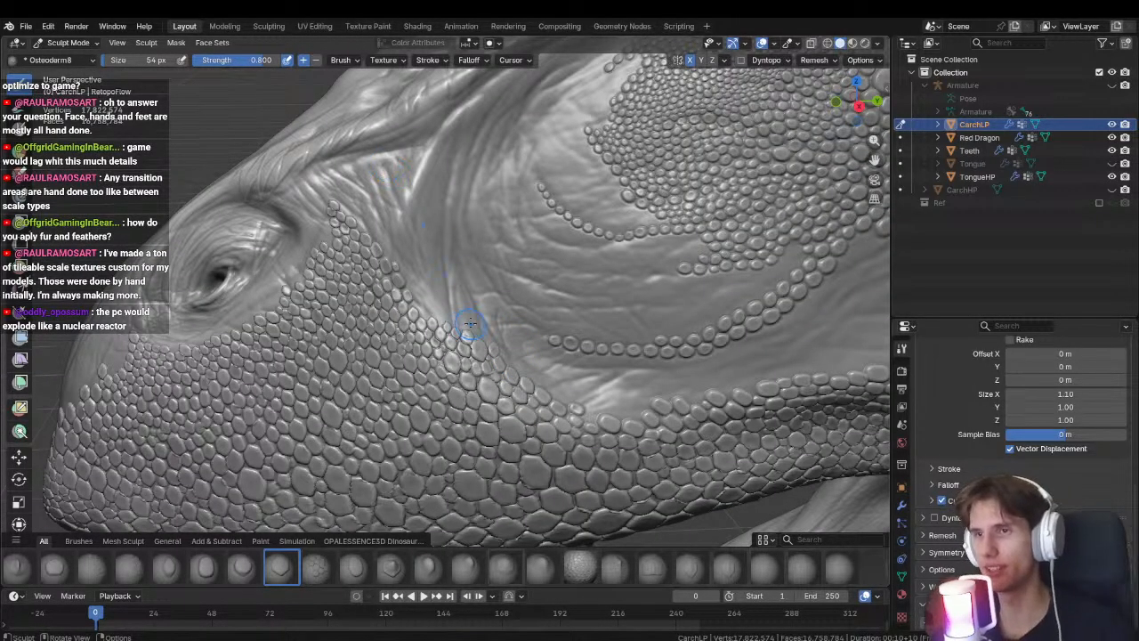
Annotate scale-flow guide lines and sample scale shapes along the bare crease behind the nostril, and erase the annotations.
{"action": "mouse_move", "coordinate": [472, 333]}
{"action": "left_mouse_down"}
{"action": "mouse_move", "coordinate": [458, 267]}
{"action": "mouse_move", "coordinate": [501, 116]}
{"action": "left_mouse_up"}
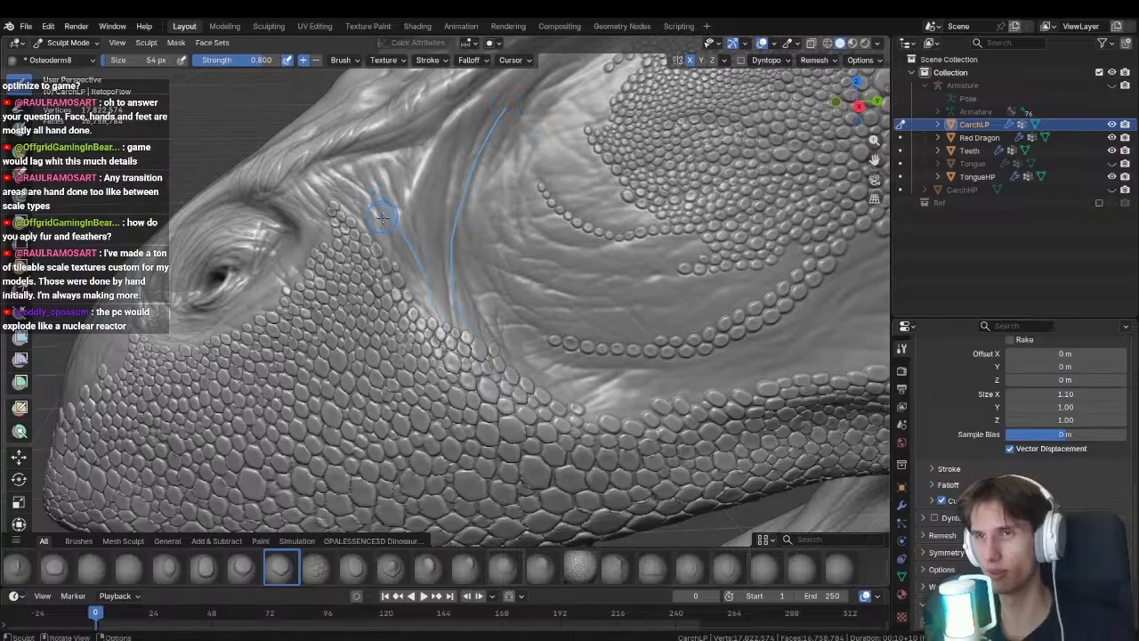
{"action": "mouse_move", "coordinate": [377, 207]}
{"action": "left_mouse_down"}
{"action": "mouse_move", "coordinate": [443, 324]}
{"action": "mouse_move", "coordinate": [417, 269]}
{"action": "mouse_move", "coordinate": [351, 183]}
{"action": "mouse_move", "coordinate": [334, 182]}
{"action": "left_mouse_up"}
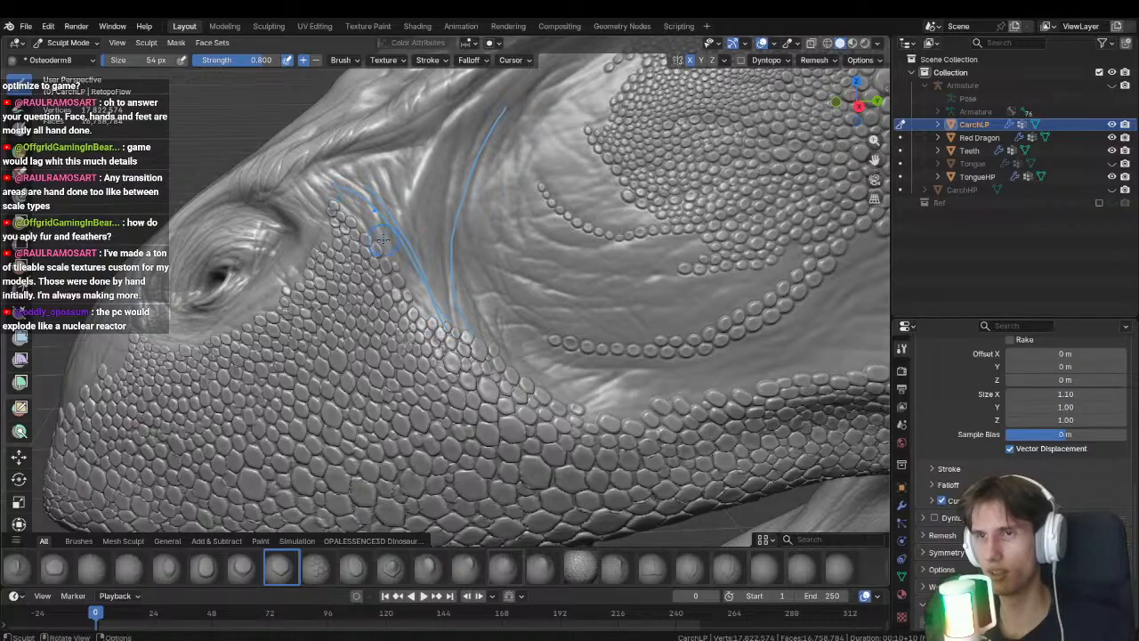
{"action": "key", "text": "d"}
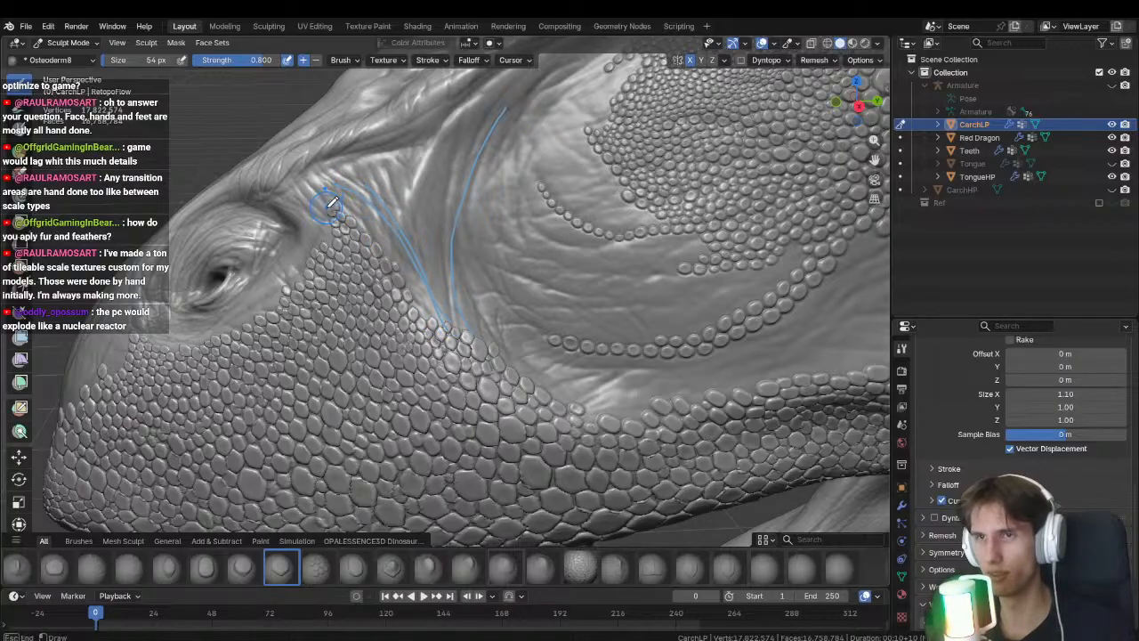
{"action": "left_click_drag", "start_coordinate": [341, 204], "coordinate": [334, 206]}
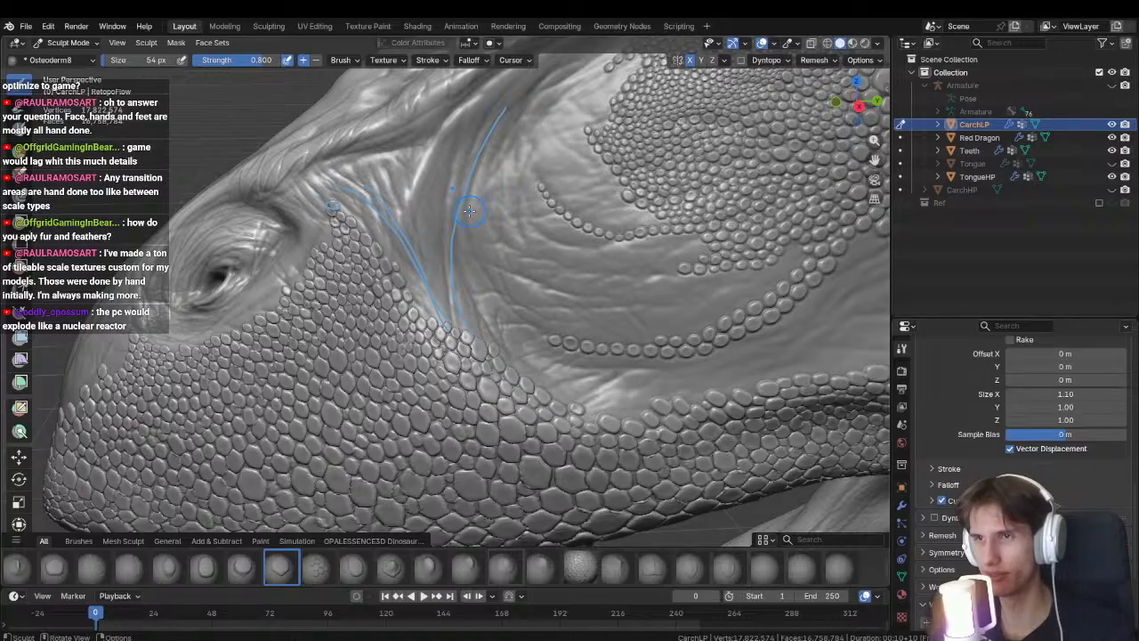
{"action": "key", "text": "d"}
{"action": "left_click_drag", "start_coordinate": [469, 210], "coordinate": [476, 212]}
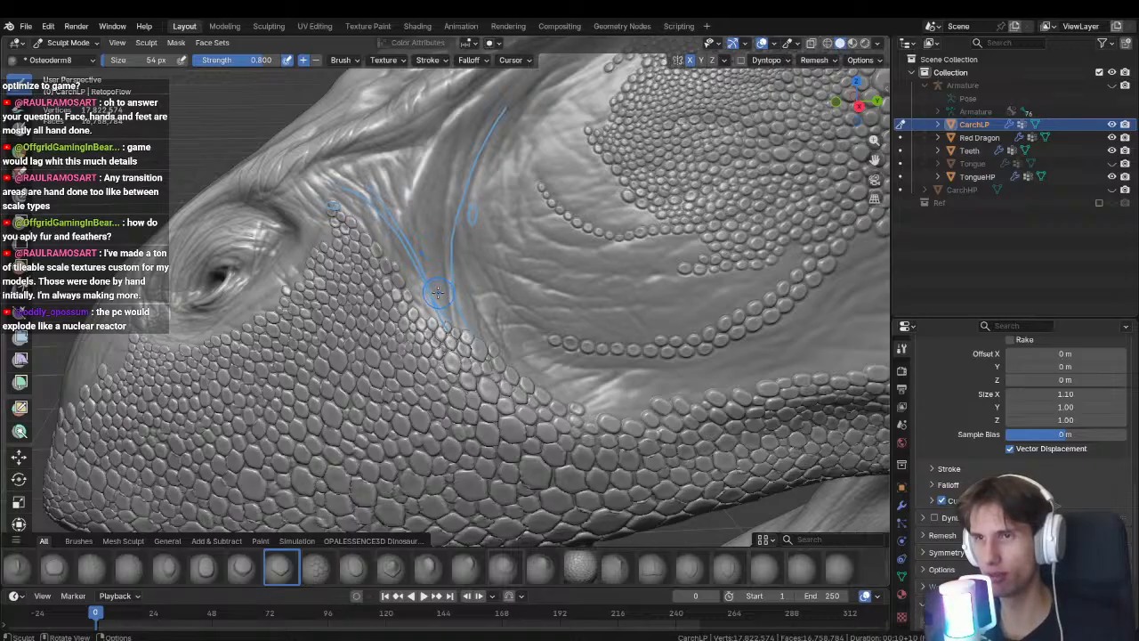
{"action": "key", "text": "d"}
{"action": "left_click_drag", "start_coordinate": [420, 278], "coordinate": [445, 320]}
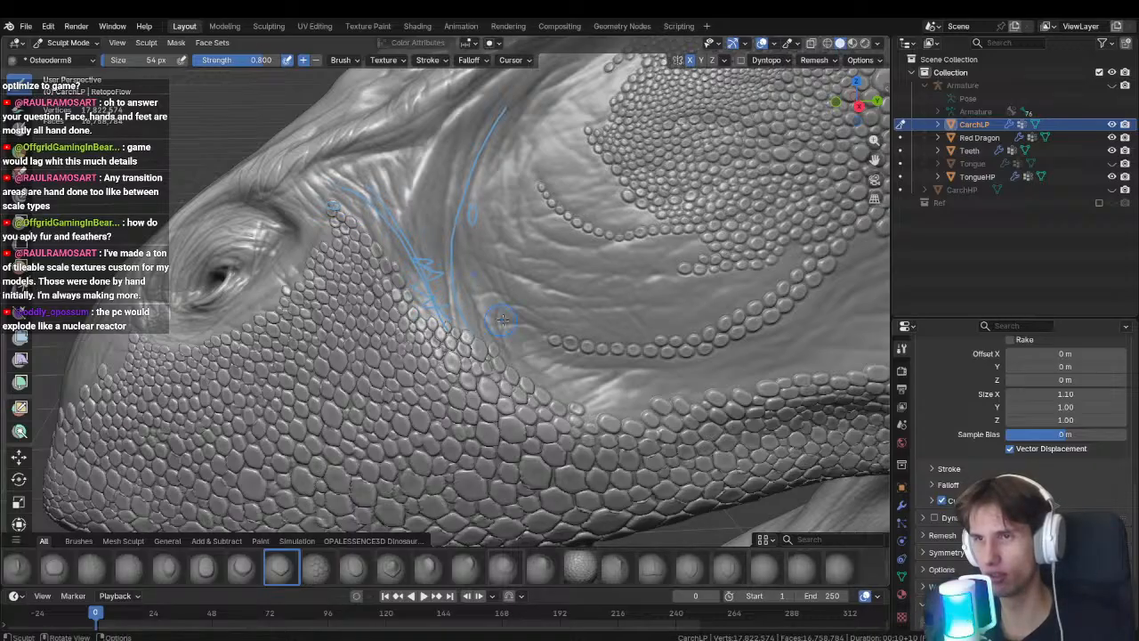
{"action": "key", "text": "d"}
{"action": "mouse_move", "coordinate": [303, 169]}
{"action": "right_mouse_down"}
{"action": "mouse_move", "coordinate": [433, 275]}
{"action": "mouse_move", "coordinate": [470, 345]}
{"action": "mouse_move", "coordinate": [550, 55]}
{"action": "mouse_move", "coordinate": [416, 205]}
{"action": "right_mouse_up"}
Examine the bare skin between the lower snout patch, the curved scale chain and the main patch.
{"action": "mouse_move", "coordinate": [635, 300]}
{"action": "middle_mouse_down"}
{"action": "mouse_move", "coordinate": [522, 323]}
{"action": "mouse_move", "coordinate": [570, 316]}
{"action": "mouse_move", "coordinate": [499, 312]}
{"action": "middle_mouse_up"}
{"action": "middle_click_drag", "start_coordinate": [573, 340], "coordinate": [526, 330]}
{"action": "mouse_move", "coordinate": [432, 341]}
{"action": "middle_mouse_down"}
{"action": "mouse_move", "coordinate": [471, 326]}
{"action": "mouse_move", "coordinate": [483, 341]}
{"action": "middle_mouse_up"}
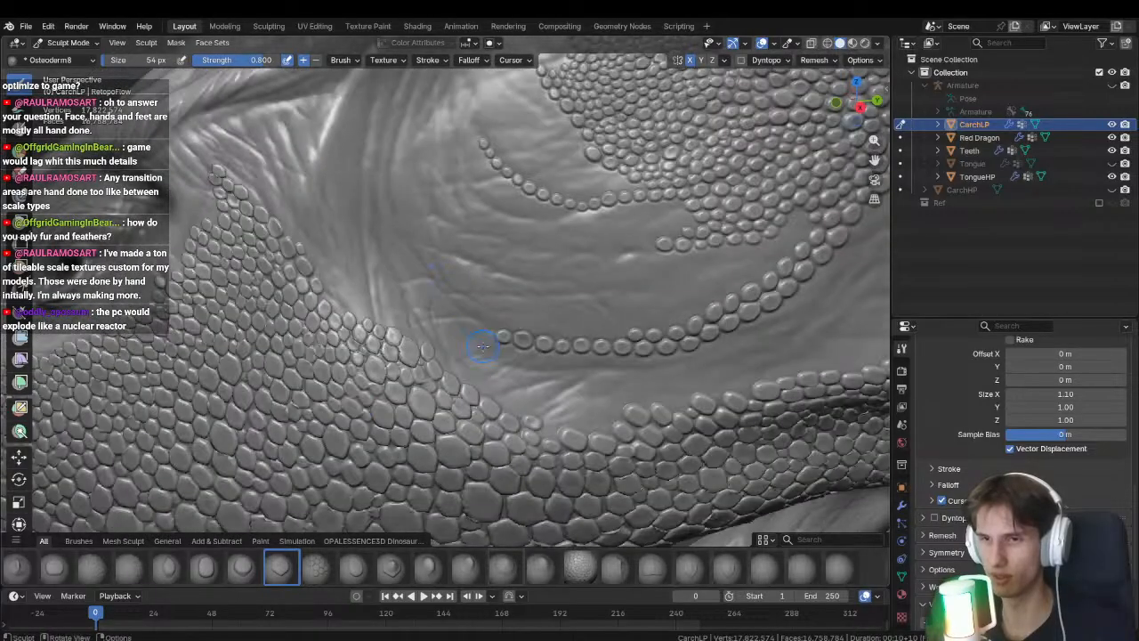
{"action": "mouse_move", "coordinate": [482, 397]}
{"action": "middle_mouse_down"}
{"action": "mouse_move", "coordinate": [463, 401]}
{"action": "mouse_move", "coordinate": [453, 376]}
{"action": "mouse_move", "coordinate": [478, 377]}
{"action": "mouse_move", "coordinate": [503, 410]}
{"action": "mouse_move", "coordinate": [497, 428]}
{"action": "mouse_move", "coordinate": [510, 395]}
{"action": "middle_mouse_up"}
{"action": "scroll", "coordinate": [478, 376], "scroll_direction": "up", "scroll_amount": 10}
{"action": "scroll", "coordinate": [544, 412], "scroll_direction": "down", "scroll_amount": 8}
{"action": "scroll", "coordinate": [493, 401], "scroll_direction": "up", "scroll_amount": 3}
{"action": "mouse_move", "coordinate": [881, 381]}
{"action": "middle_mouse_down", "text": "shift"}
{"action": "mouse_move", "coordinate": [516, 355]}
{"action": "mouse_move", "coordinate": [630, 279]}
{"action": "mouse_move", "coordinate": [549, 349]}
{"action": "mouse_move", "coordinate": [529, 326]}
{"action": "mouse_move", "coordinate": [397, 336]}
{"action": "mouse_move", "coordinate": [418, 349]}
{"action": "mouse_move", "coordinate": [628, 366]}
{"action": "mouse_move", "coordinate": [397, 351]}
{"action": "mouse_move", "coordinate": [453, 381]}
{"action": "middle_mouse_up", "text": "shift"}
{"action": "scroll", "coordinate": [517, 355], "scroll_direction": "down", "scroll_amount": 3}
{"action": "scroll", "coordinate": [630, 279], "scroll_direction": "up", "scroll_amount": 3}
{"action": "scroll", "coordinate": [538, 335], "scroll_direction": "down", "scroll_amount": 2}
{"action": "scroll", "coordinate": [429, 333], "scroll_direction": "down", "scroll_amount": 3}
{"action": "scroll", "coordinate": [417, 349], "scroll_direction": "down", "scroll_amount": 4}
{"action": "scroll", "coordinate": [384, 355], "scroll_direction": "up", "scroll_amount": 5}
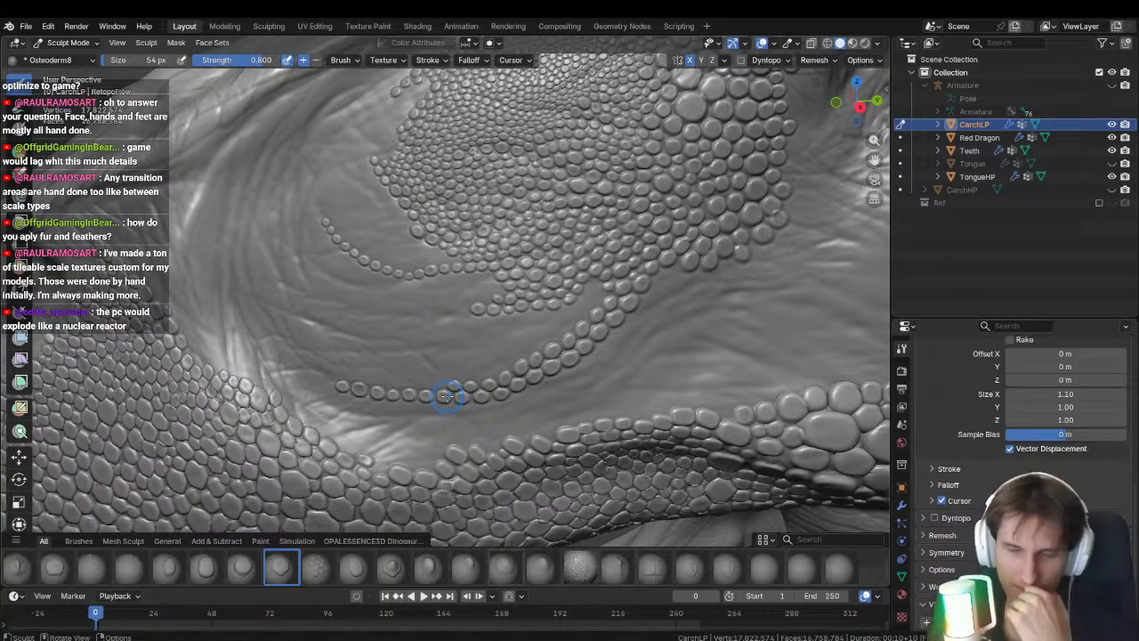
{"action": "scroll", "coordinate": [326, 386], "scroll_direction": "up", "scroll_amount": 6}
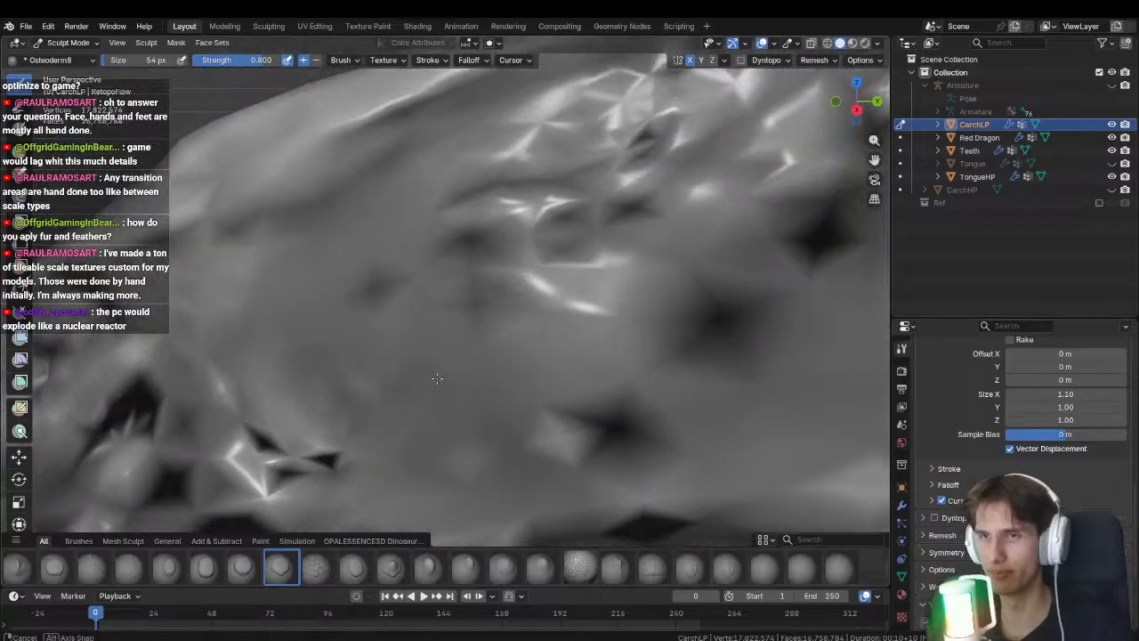
Stamp new rows of Osteoderm8 scales along the lower snout patch's upper rim, outward onto the bare skin.
{"action": "mouse_move", "coordinate": [330, 506]}
{"action": "middle_mouse_down"}
{"action": "mouse_move", "coordinate": [471, 356]}
{"action": "mouse_move", "coordinate": [443, 365]}
{"action": "middle_mouse_up"}
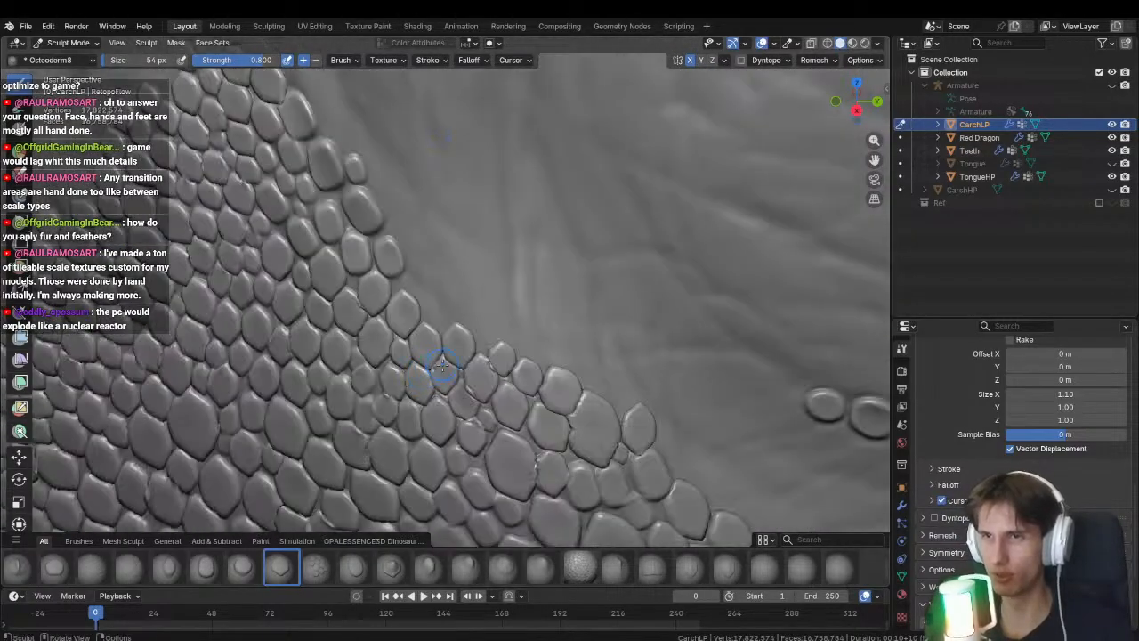
{"action": "mouse_move", "coordinate": [435, 310]}
{"action": "left_mouse_down"}
{"action": "mouse_move", "coordinate": [437, 345]}
{"action": "mouse_move", "coordinate": [486, 342]}
{"action": "mouse_move", "coordinate": [463, 330]}
{"action": "left_mouse_up"}
{"action": "mouse_move", "coordinate": [400, 286]}
{"action": "left_mouse_down"}
{"action": "mouse_move", "coordinate": [403, 308]}
{"action": "mouse_move", "coordinate": [421, 306]}
{"action": "left_mouse_up"}
{"action": "key", "text": "ctrl+z"}
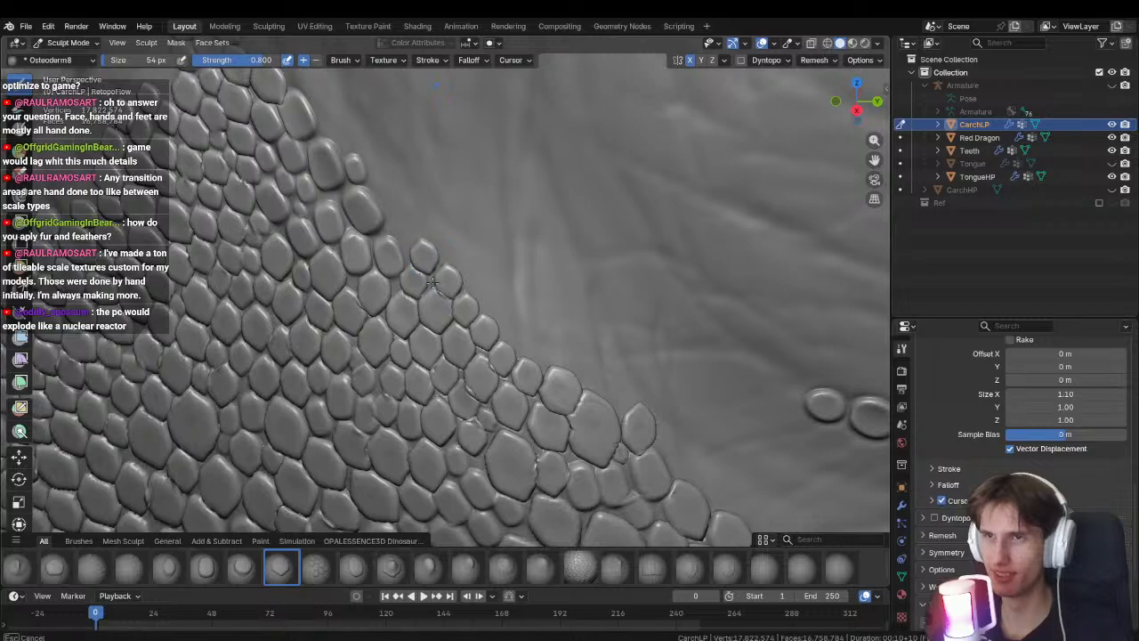
{"action": "mouse_move", "coordinate": [420, 260]}
{"action": "left_mouse_down"}
{"action": "mouse_move", "coordinate": [437, 306]}
{"action": "mouse_move", "coordinate": [421, 278]}
{"action": "left_mouse_up"}
{"action": "left_click_drag", "start_coordinate": [429, 297], "coordinate": [486, 324]}
{"action": "scroll", "coordinate": [442, 293], "scroll_direction": "up", "scroll_amount": 1}
{"action": "middle_click_drag", "start_coordinate": [552, 353], "coordinate": [443, 298], "text": "shift"}
{"action": "mouse_move", "coordinate": [383, 274]}
{"action": "left_mouse_down"}
{"action": "mouse_move", "coordinate": [459, 358]}
{"action": "mouse_move", "coordinate": [446, 364]}
{"action": "mouse_move", "coordinate": [470, 369]}
{"action": "mouse_move", "coordinate": [464, 347]}
{"action": "left_mouse_up"}
{"action": "key", "text": "ctrl+z"}
Try adding another outer row of small scales along the newly stamped rim.
{"action": "middle_click_drag", "start_coordinate": [449, 309], "coordinate": [461, 323], "text": "ctrl"}
{"action": "left_click_drag", "start_coordinate": [444, 306], "coordinate": [445, 339]}
{"action": "middle_click_drag", "start_coordinate": [423, 294], "coordinate": [440, 320], "text": "shift"}
{"action": "left_click_drag", "start_coordinate": [438, 303], "coordinate": [438, 338]}
{"action": "key", "text": "ctrl+z"}
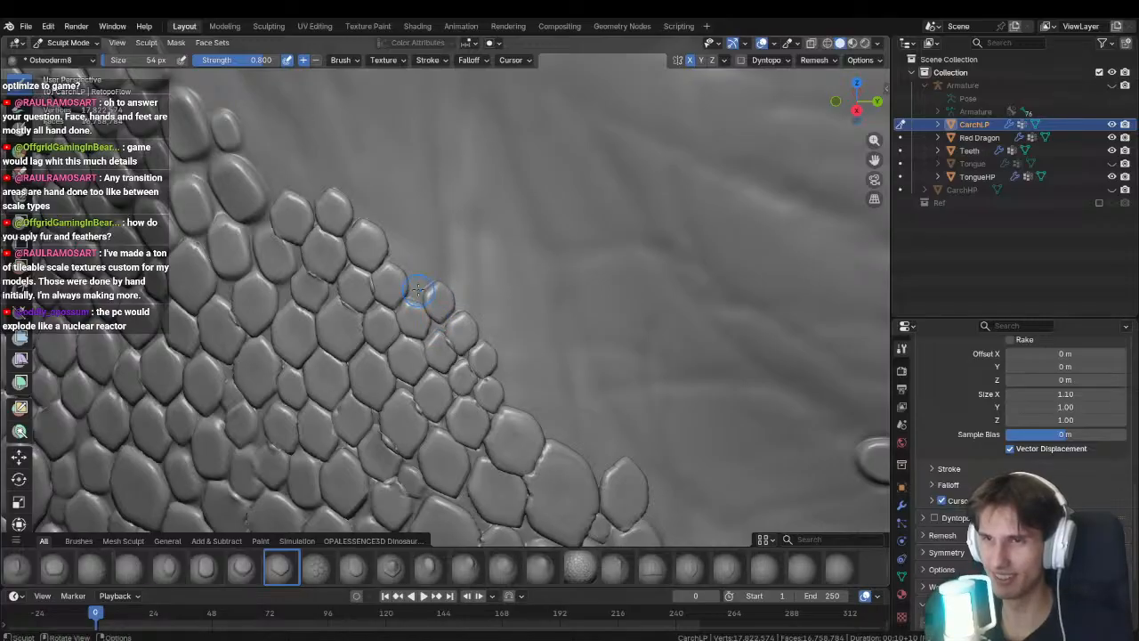
{"action": "left_click_drag", "start_coordinate": [415, 288], "coordinate": [418, 303]}
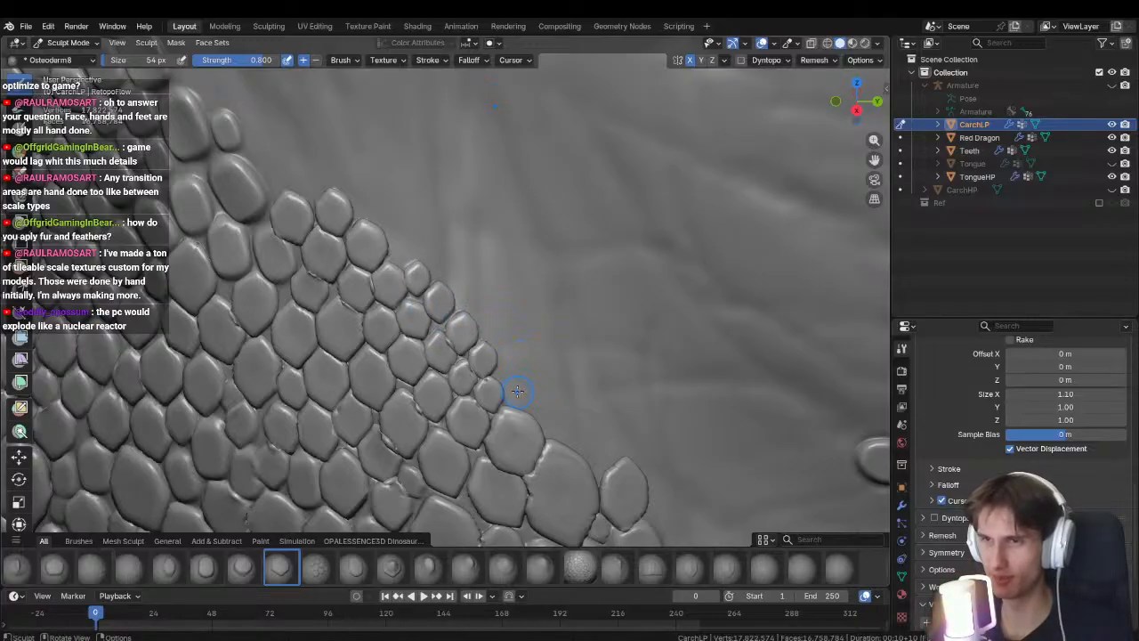
{"action": "left_click_drag", "start_coordinate": [518, 394], "coordinate": [521, 411]}
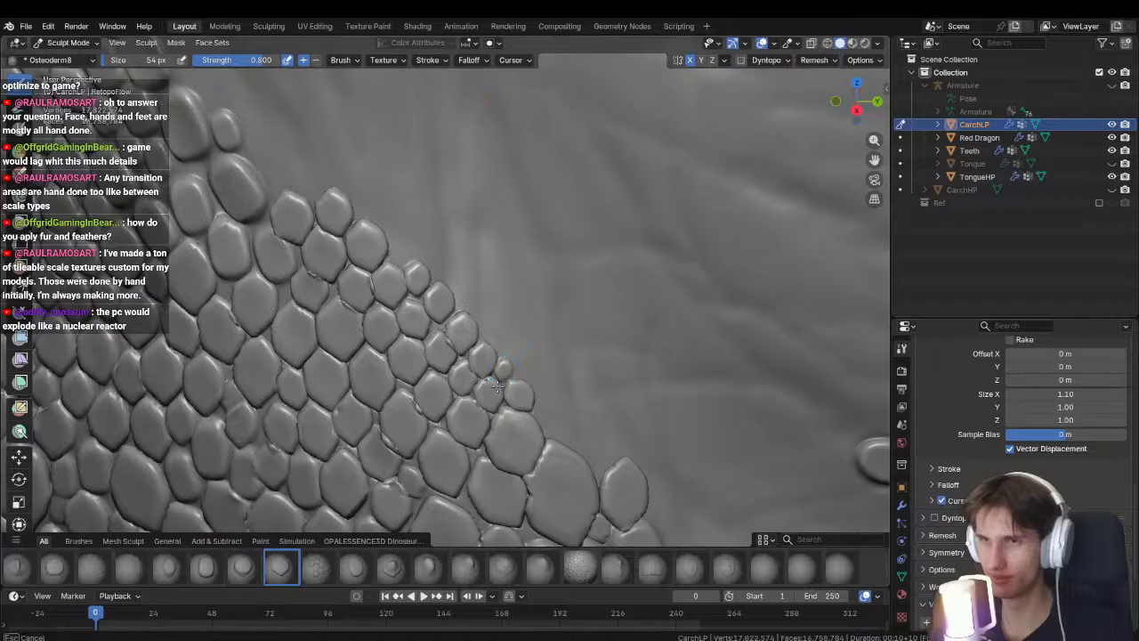
Undo the last six scale stamps on the outer row.
{"action": "middle_click_drag", "start_coordinate": [559, 432], "coordinate": [447, 316]}
{"action": "key", "text": "ctrl+z"}
{"action": "key", "text": "ctrl+z"}
{"action": "key", "text": "ctrl+z"}
{"action": "key", "text": "ctrl+z"}
{"action": "key", "text": "ctrl+z"}
{"action": "key", "text": "ctrl+z"}
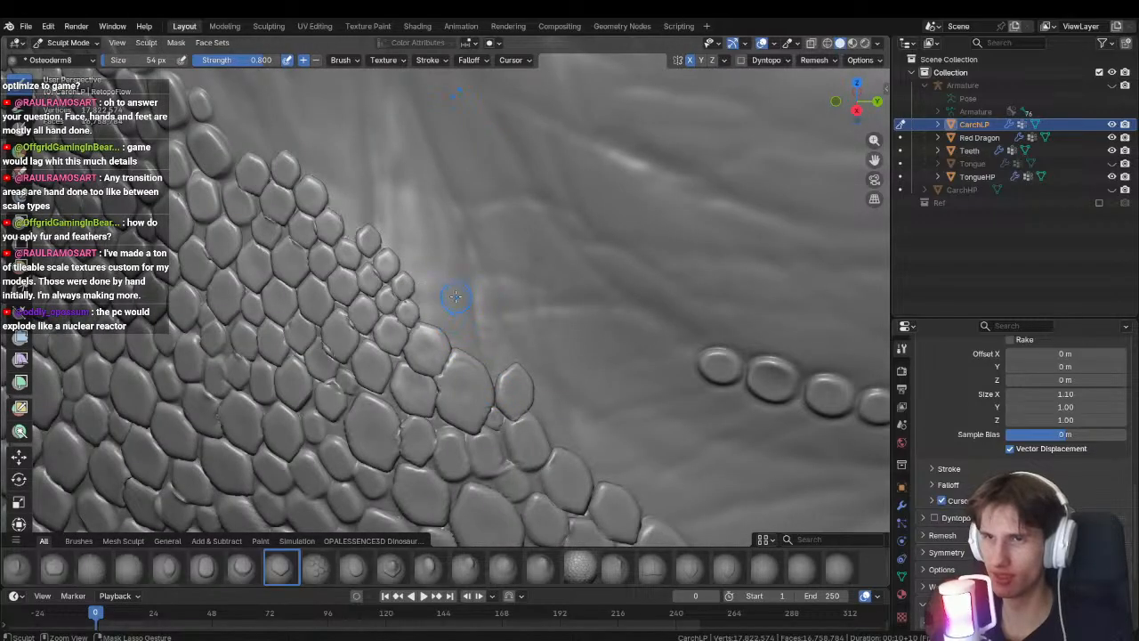
Stamp scales around the largest scales on the lower snout patch's rim, extending it toward the curved chain.
{"action": "left_click_drag", "start_coordinate": [437, 308], "coordinate": [436, 309]}
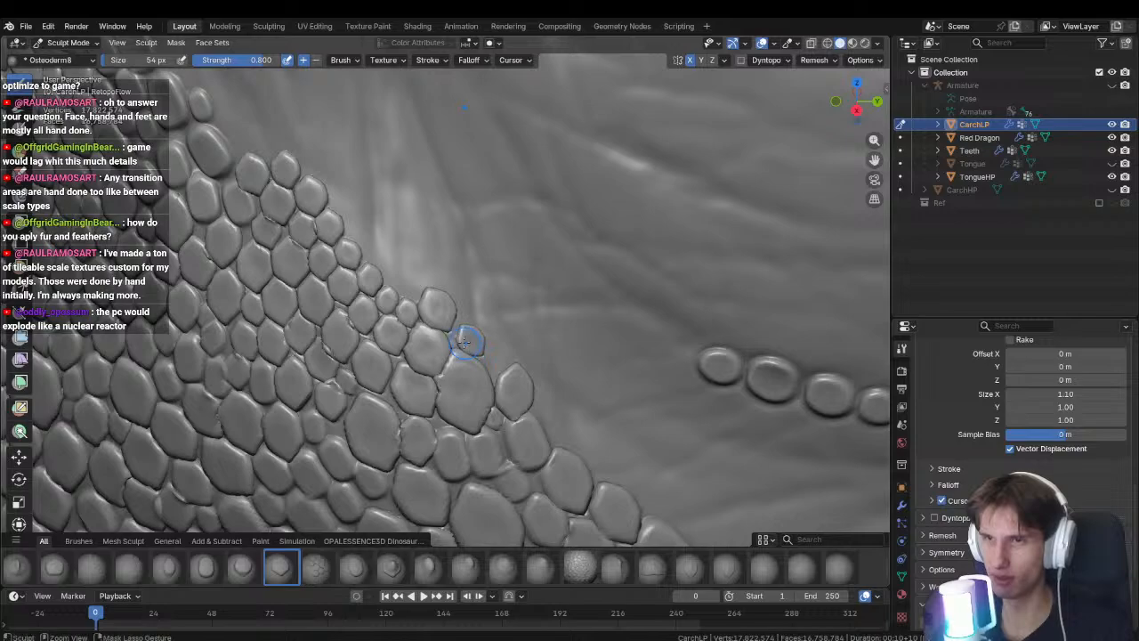
{"action": "mouse_move", "coordinate": [485, 360]}
{"action": "left_mouse_down"}
{"action": "mouse_move", "coordinate": [483, 332]}
{"action": "mouse_move", "coordinate": [492, 354]}
{"action": "left_mouse_up"}
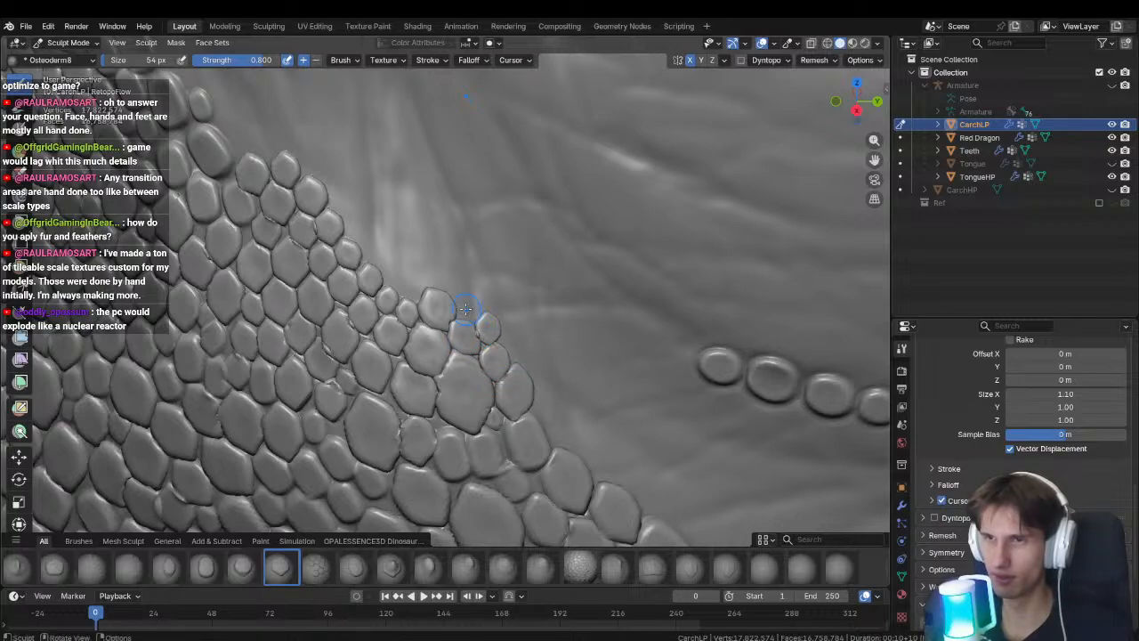
{"action": "left_click_drag", "start_coordinate": [466, 302], "coordinate": [476, 332]}
{"action": "middle_click_drag", "start_coordinate": [470, 328], "coordinate": [465, 295], "text": "ctrl"}
{"action": "middle_click_drag", "start_coordinate": [465, 351], "coordinate": [483, 335], "text": "shift"}
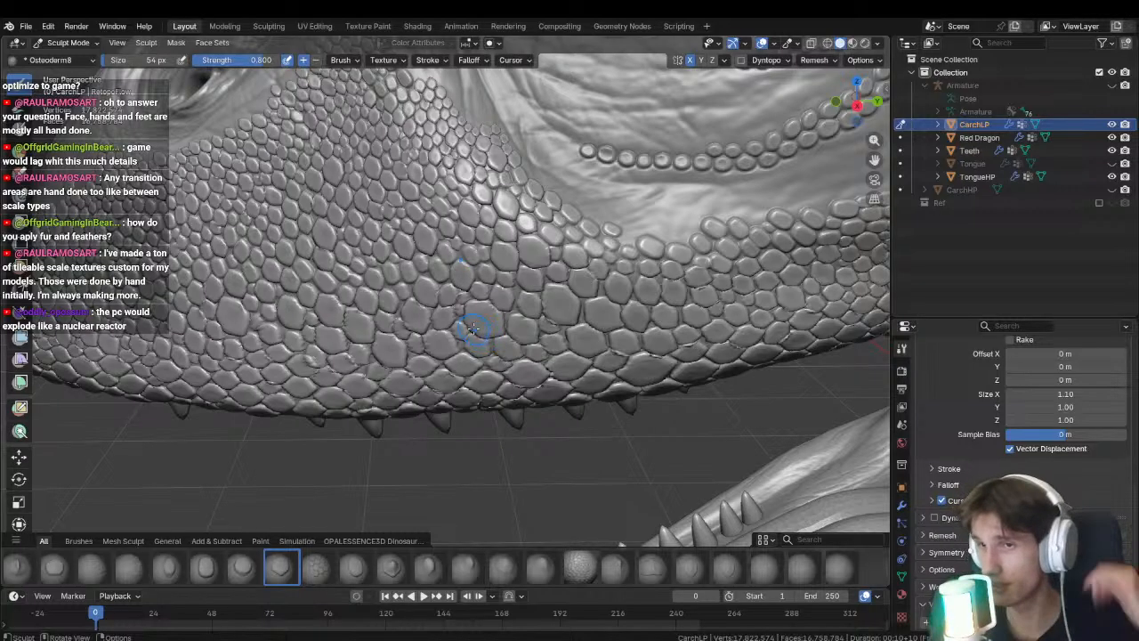
{"action": "middle_click_drag", "start_coordinate": [250, 354], "coordinate": [323, 346]}
{"action": "scroll", "coordinate": [328, 338], "scroll_direction": "down", "scroll_amount": 4}
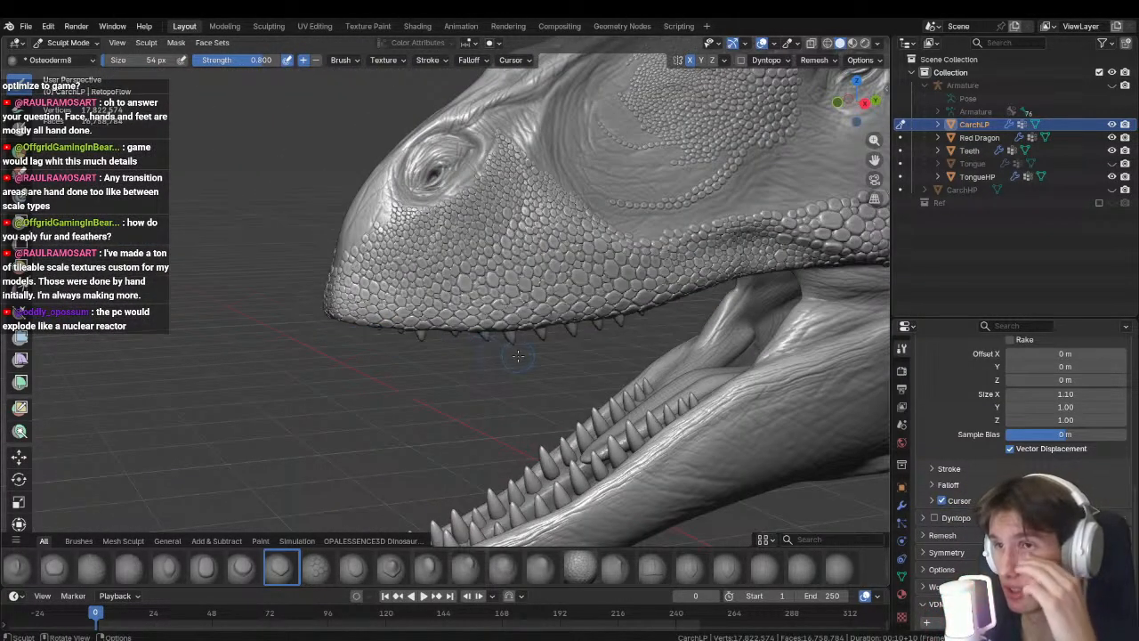
{"action": "middle_click_drag", "start_coordinate": [517, 356], "coordinate": [459, 378]}
{"action": "scroll", "coordinate": [450, 331], "scroll_direction": "up", "scroll_amount": 2}
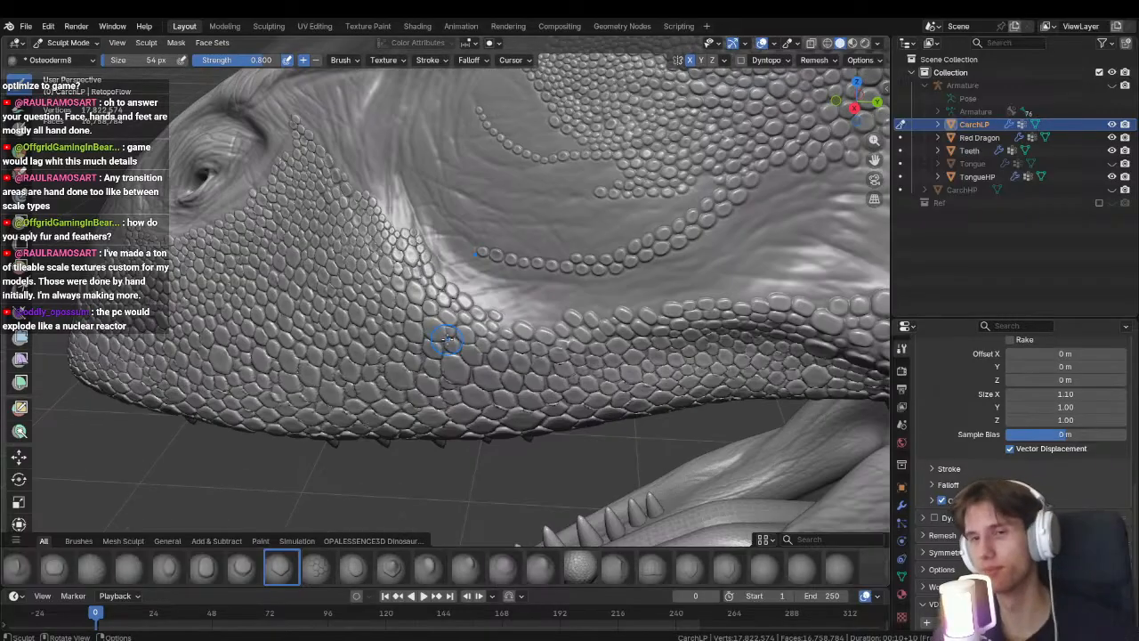
Stamp Osteoderm8 scales onto bare skin beside the large rim scales, starting a small raised peak on the snout patch.
{"action": "mouse_move", "coordinate": [445, 338]}
{"action": "middle_mouse_down"}
{"action": "mouse_move", "coordinate": [457, 359]}
{"action": "mouse_move", "coordinate": [413, 296]}
{"action": "mouse_move", "coordinate": [483, 280]}
{"action": "mouse_move", "coordinate": [425, 367]}
{"action": "mouse_move", "coordinate": [435, 336]}
{"action": "middle_mouse_up"}
{"action": "scroll", "coordinate": [458, 359], "scroll_direction": "up", "scroll_amount": 3}
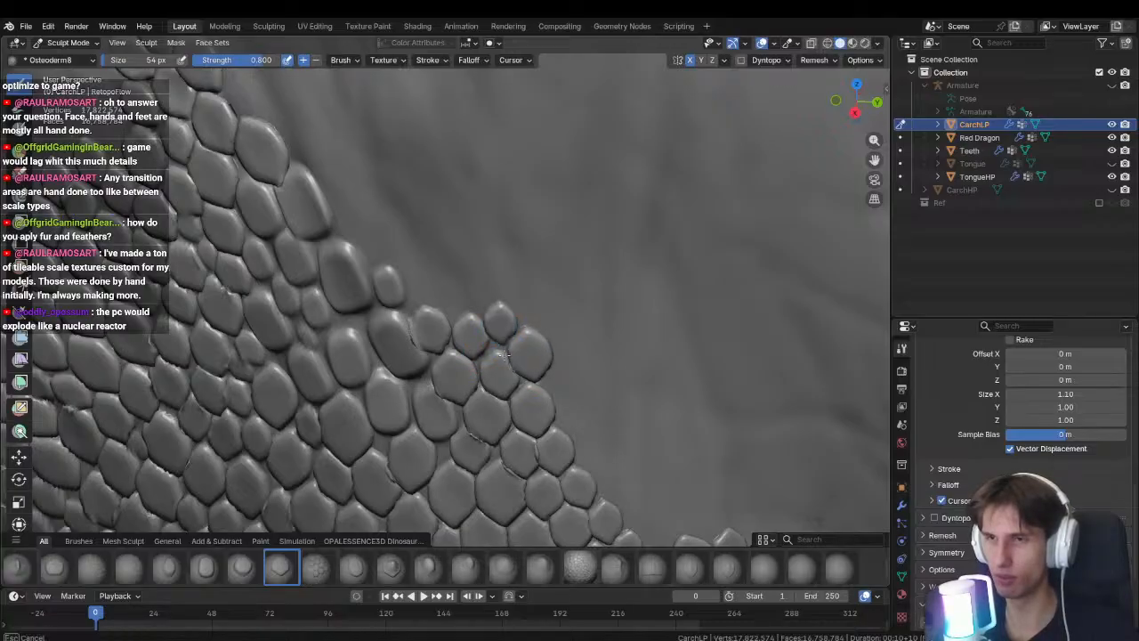
{"action": "left_click_drag", "start_coordinate": [504, 355], "coordinate": [504, 359]}
{"action": "middle_click_drag", "start_coordinate": [503, 359], "coordinate": [507, 394], "text": "ctrl"}
{"action": "left_click_drag", "start_coordinate": [524, 308], "coordinate": [525, 342]}
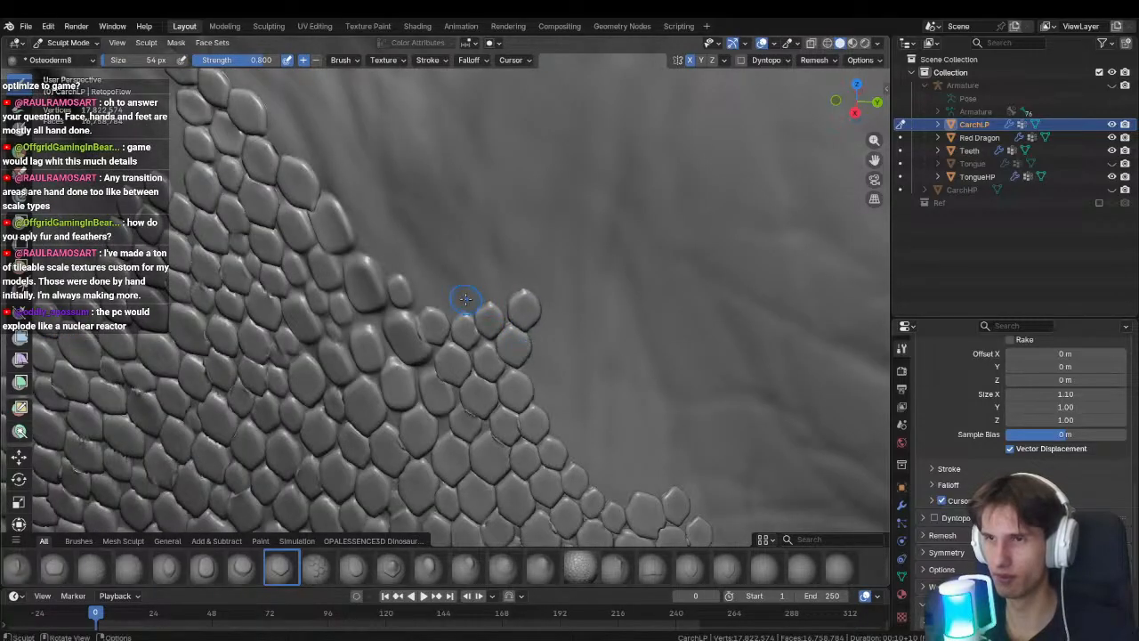
{"action": "middle_click_drag", "start_coordinate": [464, 286], "coordinate": [489, 374], "text": "ctrl"}
{"action": "mouse_move", "coordinate": [490, 374]}
{"action": "middle_mouse_down", "text": "shift"}
{"action": "mouse_move", "coordinate": [437, 288]}
{"action": "mouse_move", "coordinate": [448, 333]}
{"action": "mouse_move", "coordinate": [426, 347]}
{"action": "mouse_move", "coordinate": [504, 391]}
{"action": "mouse_move", "coordinate": [484, 330]}
{"action": "mouse_move", "coordinate": [453, 293]}
{"action": "middle_mouse_up", "text": "shift"}
{"action": "middle_click_drag", "start_coordinate": [456, 335], "coordinate": [426, 299], "text": "ctrl"}
{"action": "left_click_drag", "start_coordinate": [423, 295], "coordinate": [432, 325]}
{"action": "left_click_drag", "start_coordinate": [432, 264], "coordinate": [473, 285]}
{"action": "middle_click_drag", "start_coordinate": [471, 285], "coordinate": [476, 311]}
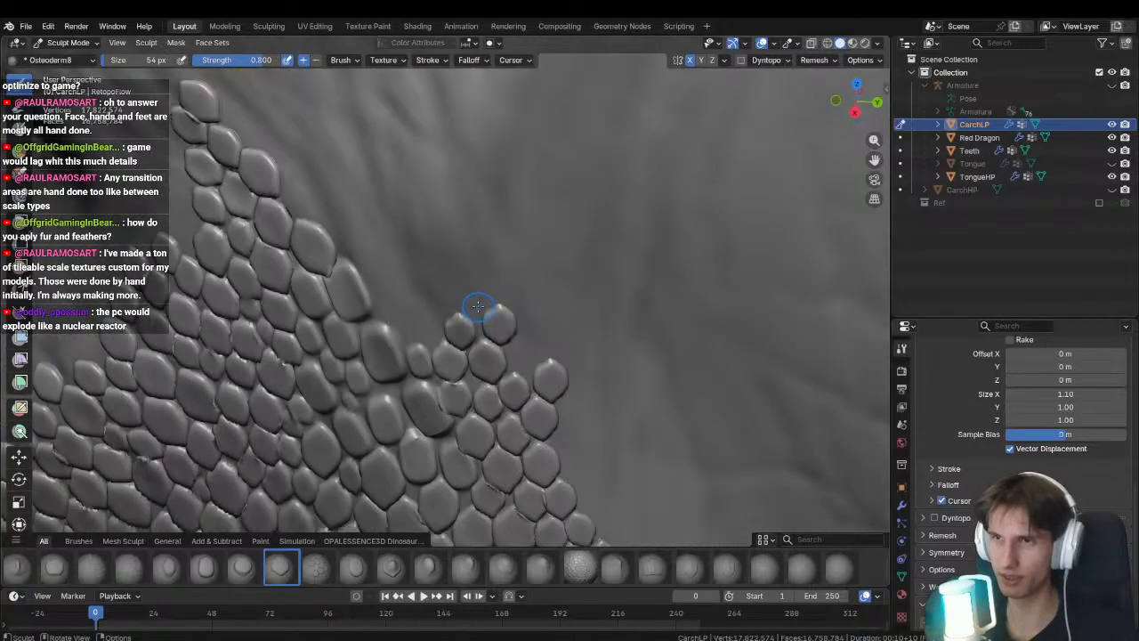
Build up and widen the small peak with more scales along its outer edge, crest and the gap beside the large rim scales.
{"action": "left_click_drag", "start_coordinate": [521, 356], "coordinate": [528, 385]}
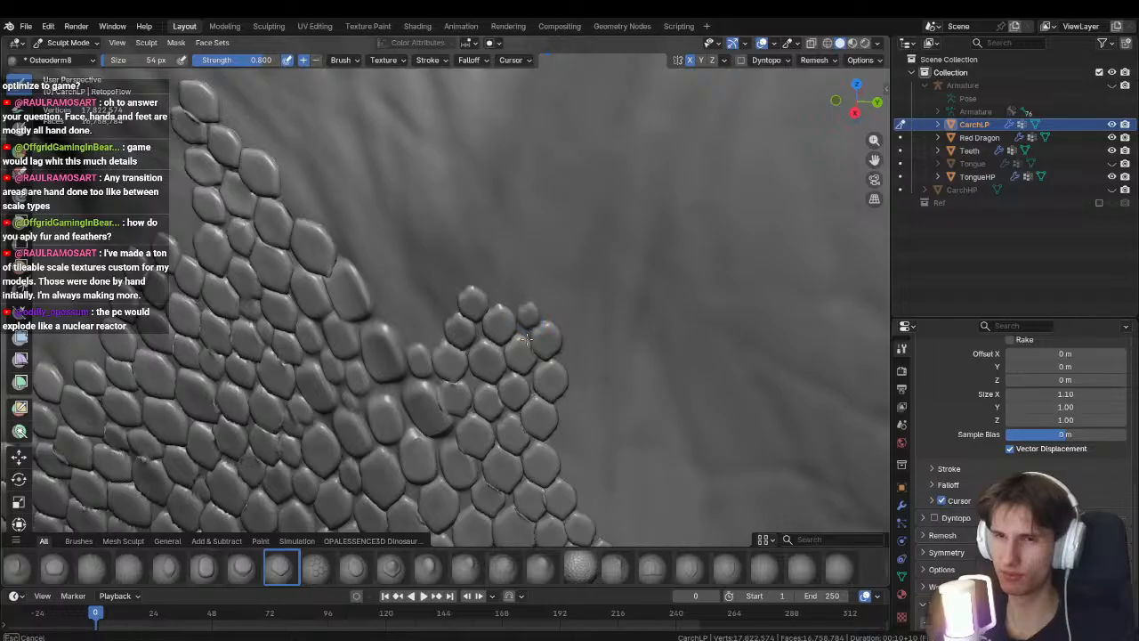
{"action": "left_click_drag", "start_coordinate": [526, 339], "coordinate": [526, 345]}
{"action": "left_click_drag", "start_coordinate": [500, 288], "coordinate": [496, 317]}
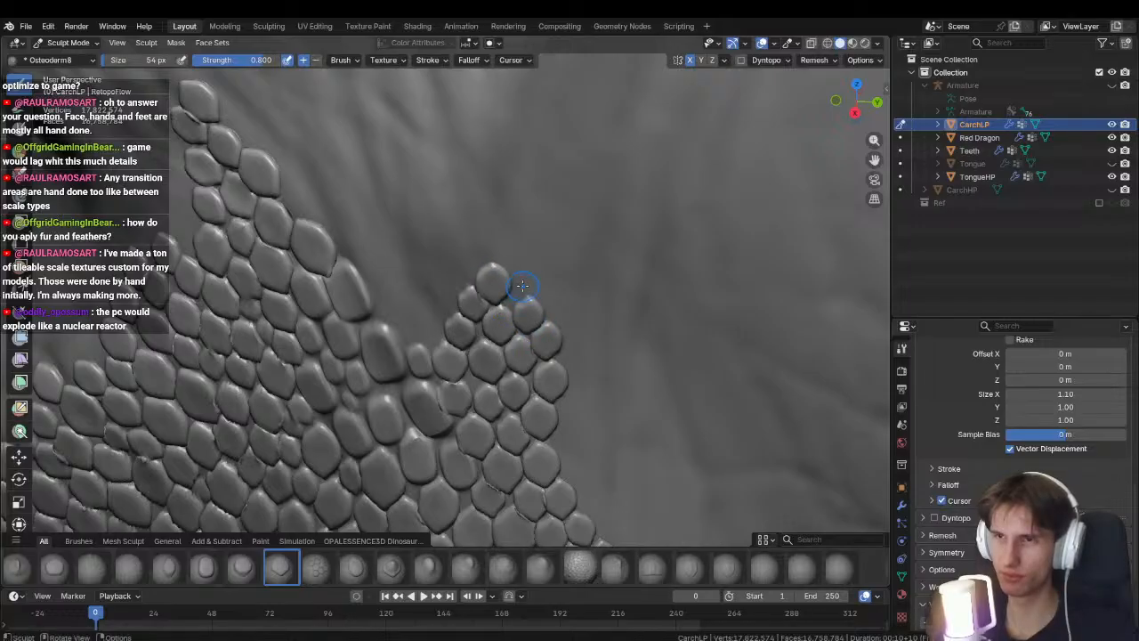
{"action": "left_click", "coordinate": [522, 285]}
{"action": "left_click_drag", "start_coordinate": [424, 330], "coordinate": [442, 363]}
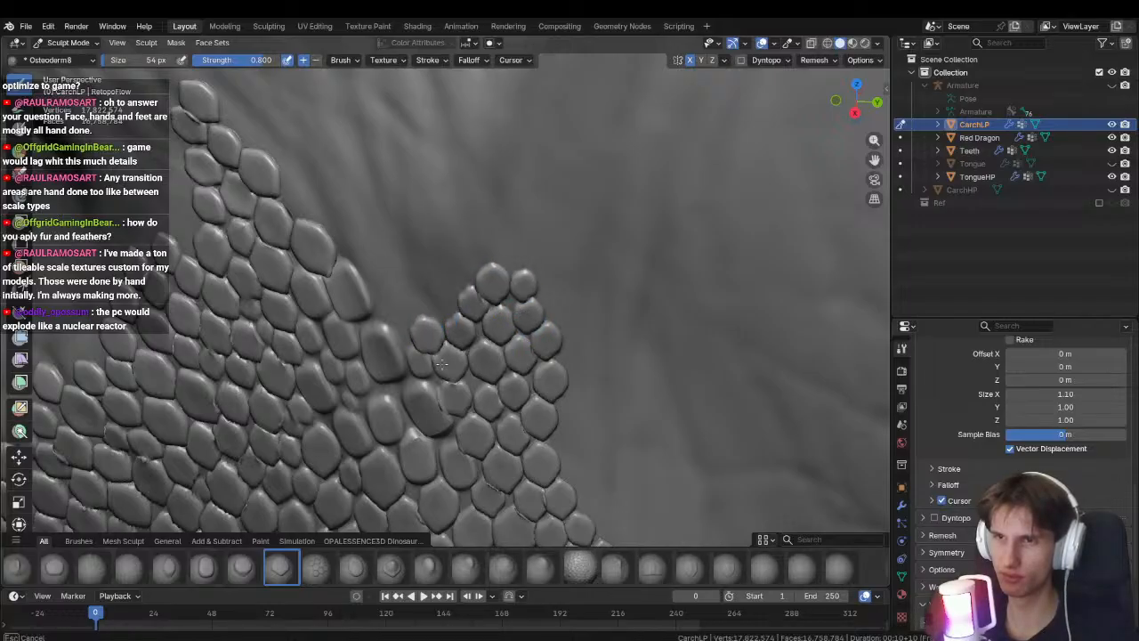
{"action": "left_click_drag", "start_coordinate": [440, 311], "coordinate": [453, 337]}
{"action": "left_click", "coordinate": [448, 280]}
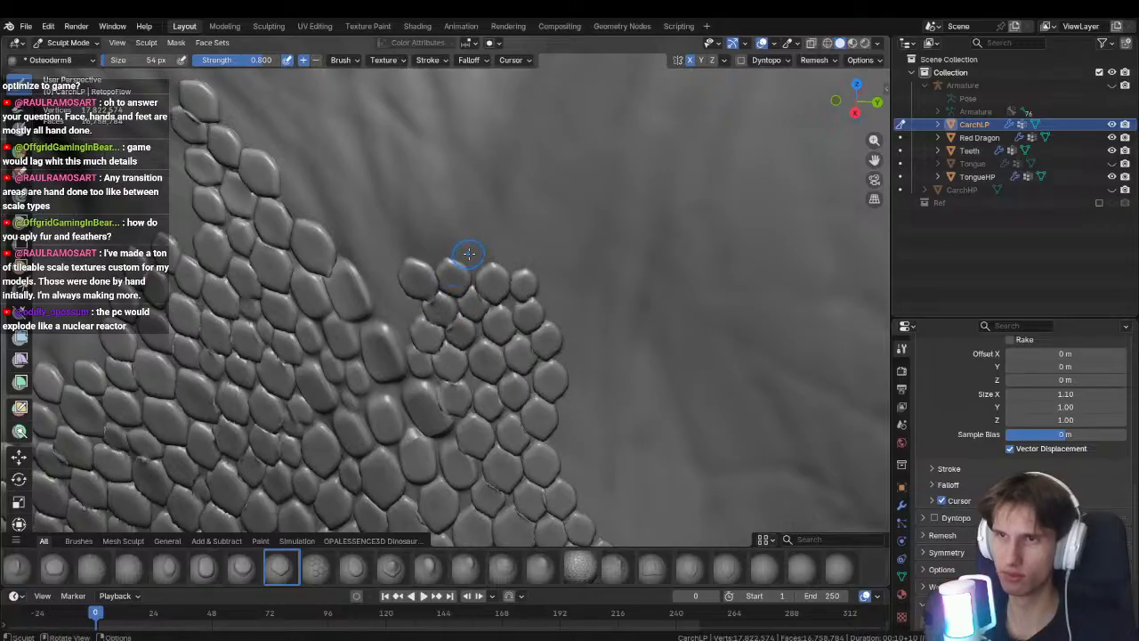
Extend the end of the lower curved scale chain up the bare skin with single Osteoderm7 scales.
{"action": "middle_click_drag", "start_coordinate": [472, 263], "coordinate": [407, 339]}
{"action": "scroll", "coordinate": [407, 339], "scroll_direction": "down", "scroll_amount": 4}
{"action": "scroll", "coordinate": [475, 427], "scroll_direction": "up", "scroll_amount": 2}
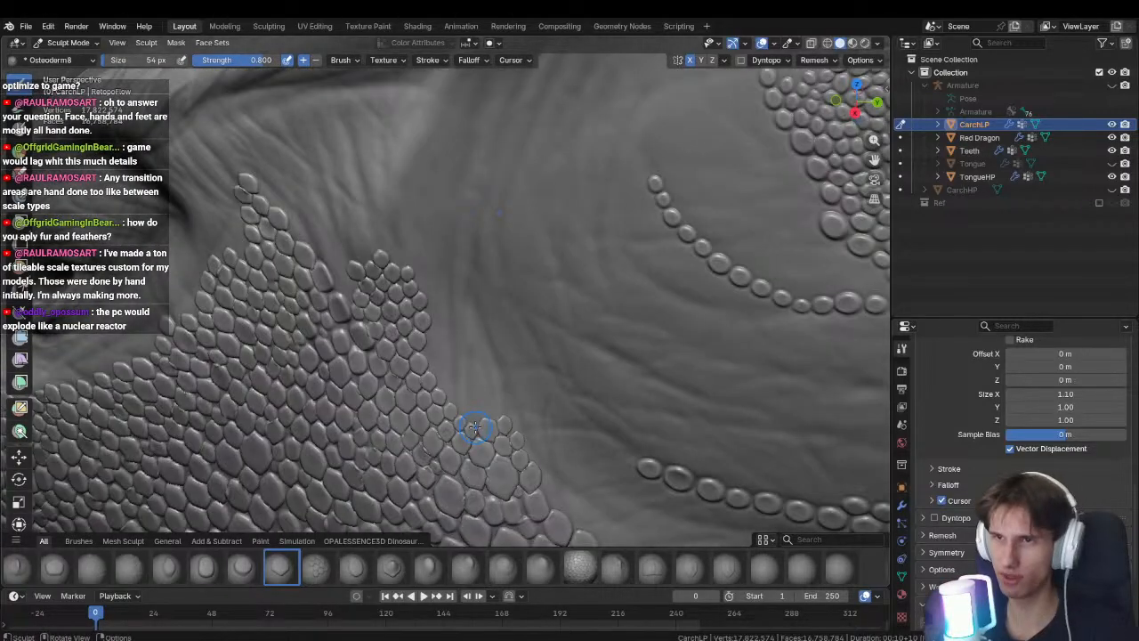
{"action": "mouse_move", "coordinate": [475, 427]}
{"action": "middle_mouse_down"}
{"action": "mouse_move", "coordinate": [385, 446]}
{"action": "mouse_move", "coordinate": [514, 426]}
{"action": "mouse_move", "coordinate": [439, 433]}
{"action": "mouse_move", "coordinate": [537, 407]}
{"action": "middle_mouse_up"}
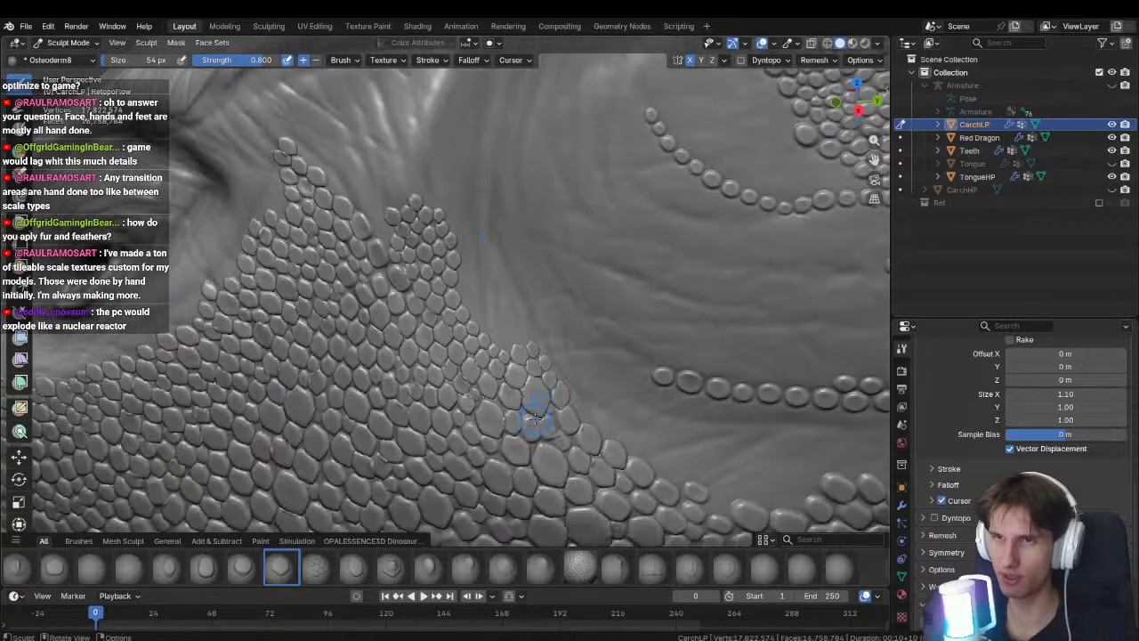
{"action": "scroll", "coordinate": [503, 421], "scroll_direction": "up", "scroll_amount": 3}
{"action": "left_click", "coordinate": [243, 567]}
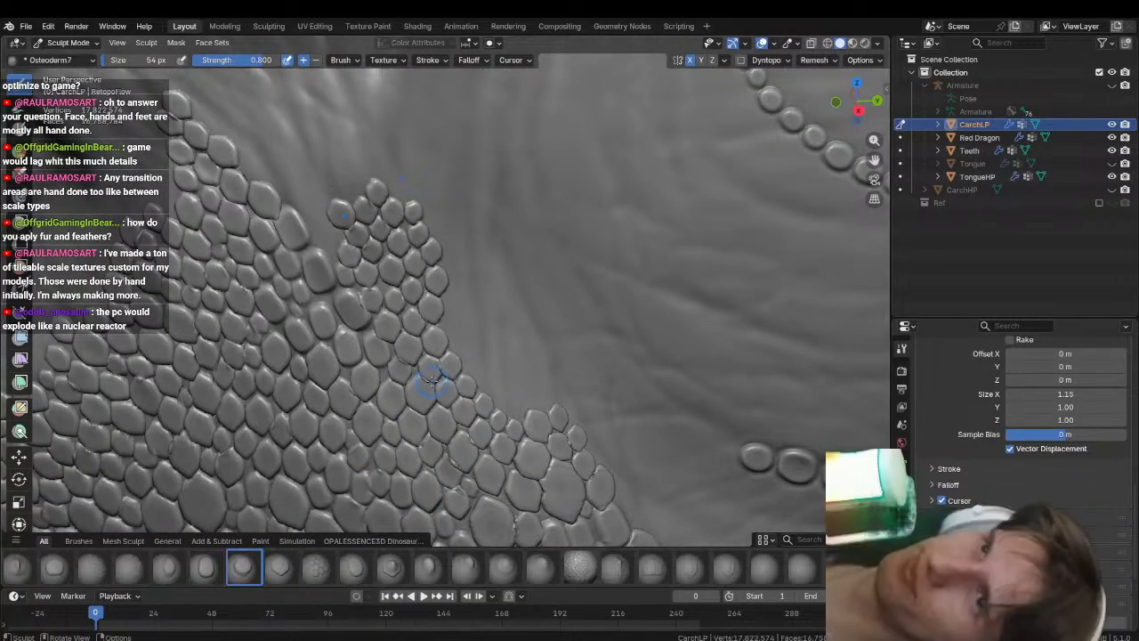
{"action": "mouse_move", "coordinate": [433, 382]}
{"action": "middle_mouse_down"}
{"action": "mouse_move", "coordinate": [538, 398]}
{"action": "mouse_move", "coordinate": [555, 377]}
{"action": "mouse_move", "coordinate": [576, 400]}
{"action": "middle_mouse_up"}
{"action": "left_click_drag", "start_coordinate": [576, 399], "coordinate": [527, 366]}
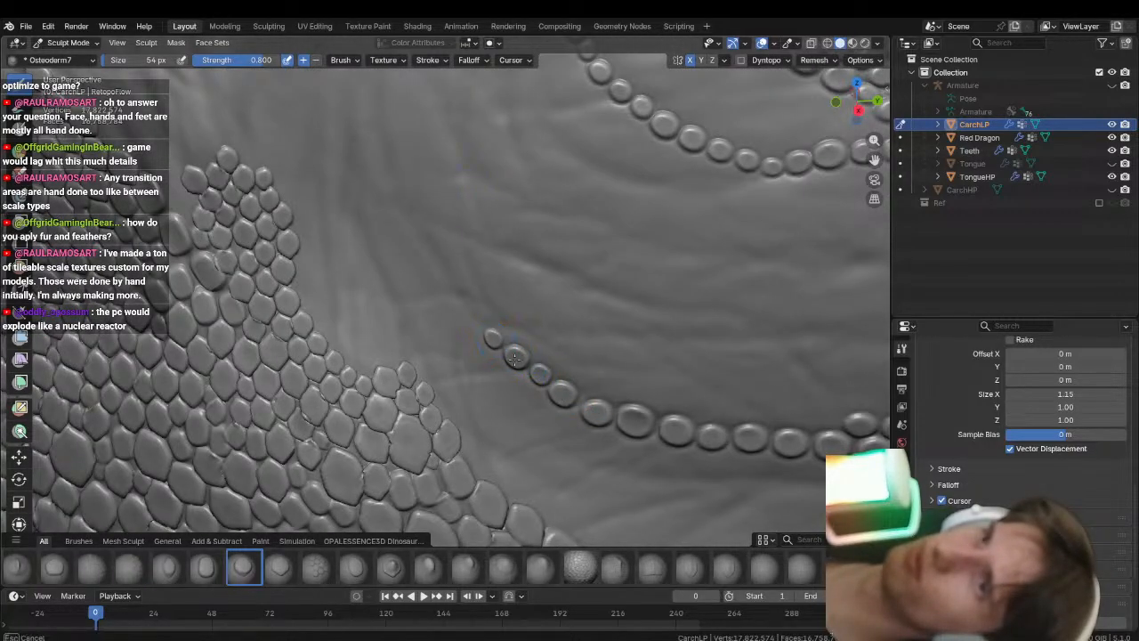
{"action": "left_click_drag", "start_coordinate": [471, 318], "coordinate": [491, 335]}
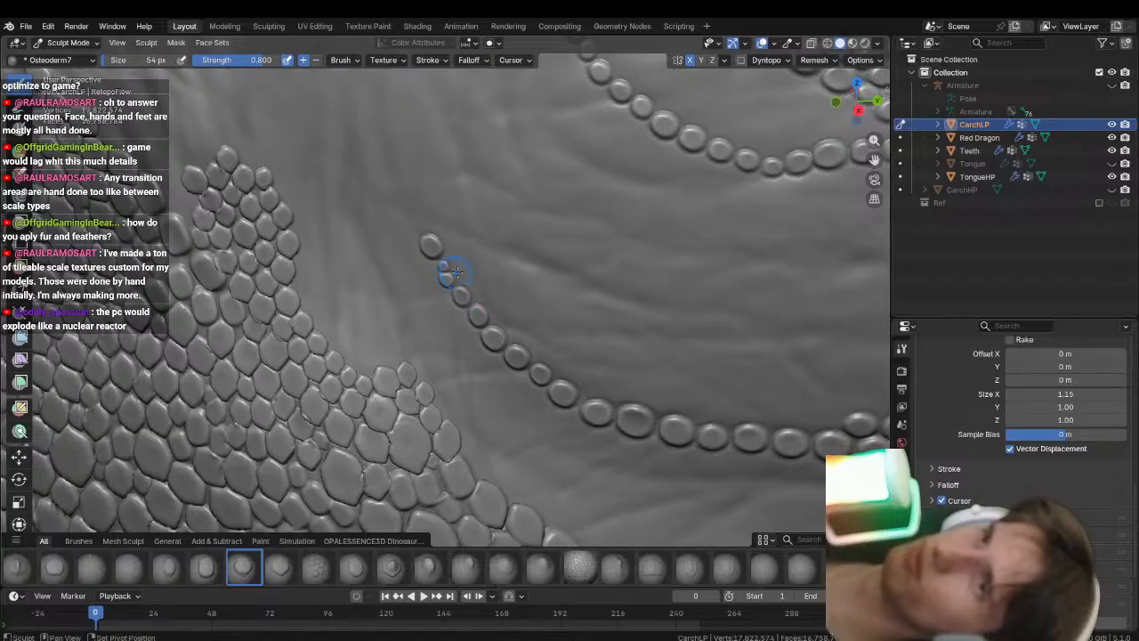
{"action": "middle_click_drag", "start_coordinate": [454, 271], "coordinate": [481, 322]}
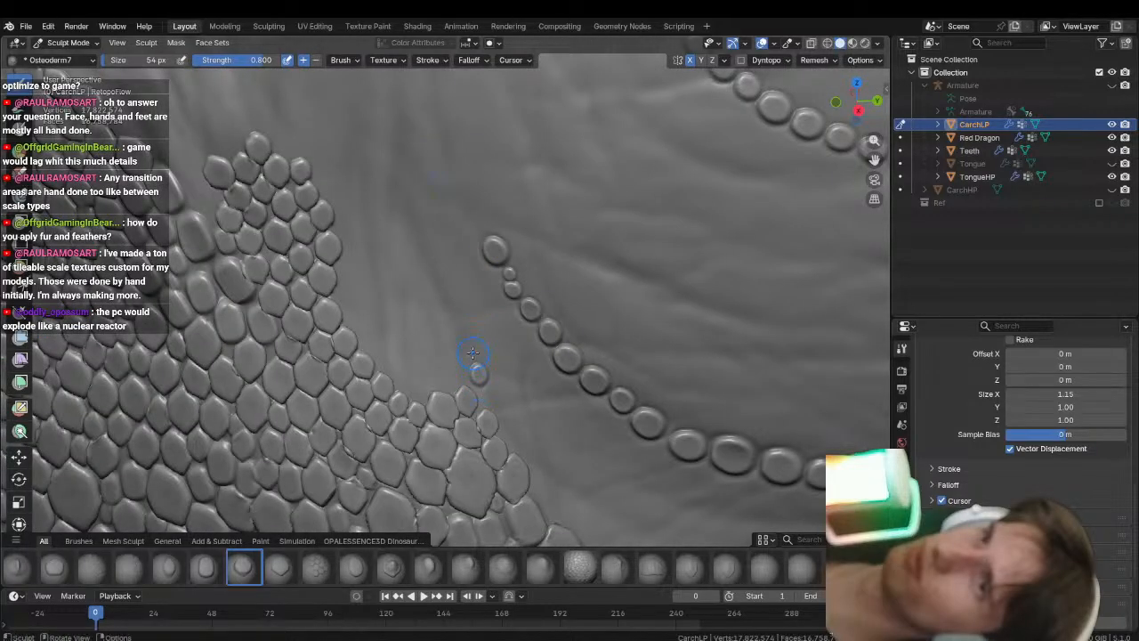
Stamp a second short chain of scales between the snout patch's rim and the extended curved chain.
{"action": "mouse_move", "coordinate": [460, 326]}
{"action": "left_mouse_down"}
{"action": "mouse_move", "coordinate": [471, 337]}
{"action": "mouse_move", "coordinate": [442, 306]}
{"action": "left_mouse_up"}
{"action": "left_click_drag", "start_coordinate": [426, 257], "coordinate": [431, 278]}
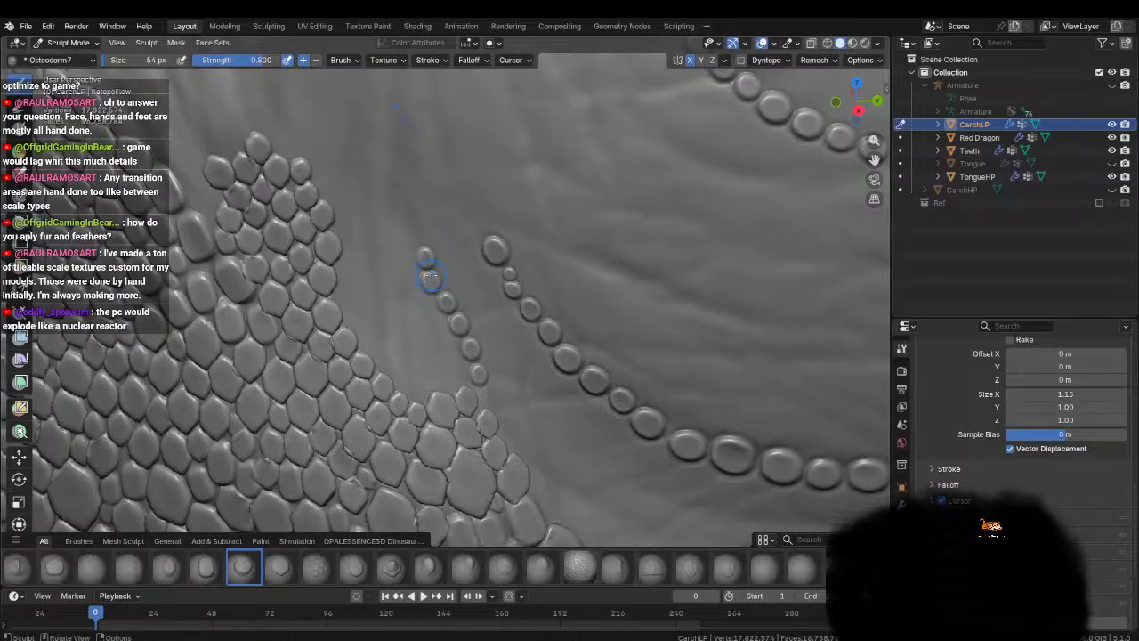
{"action": "left_click_drag", "start_coordinate": [417, 233], "coordinate": [427, 258]}
Fill the notch in the patch's rim beside the new short chain with a cluster of small Osteoderm7 scales.
{"action": "mouse_move", "coordinate": [404, 209]}
{"action": "middle_mouse_down"}
{"action": "mouse_move", "coordinate": [458, 255]}
{"action": "mouse_move", "coordinate": [427, 330]}
{"action": "middle_mouse_up"}
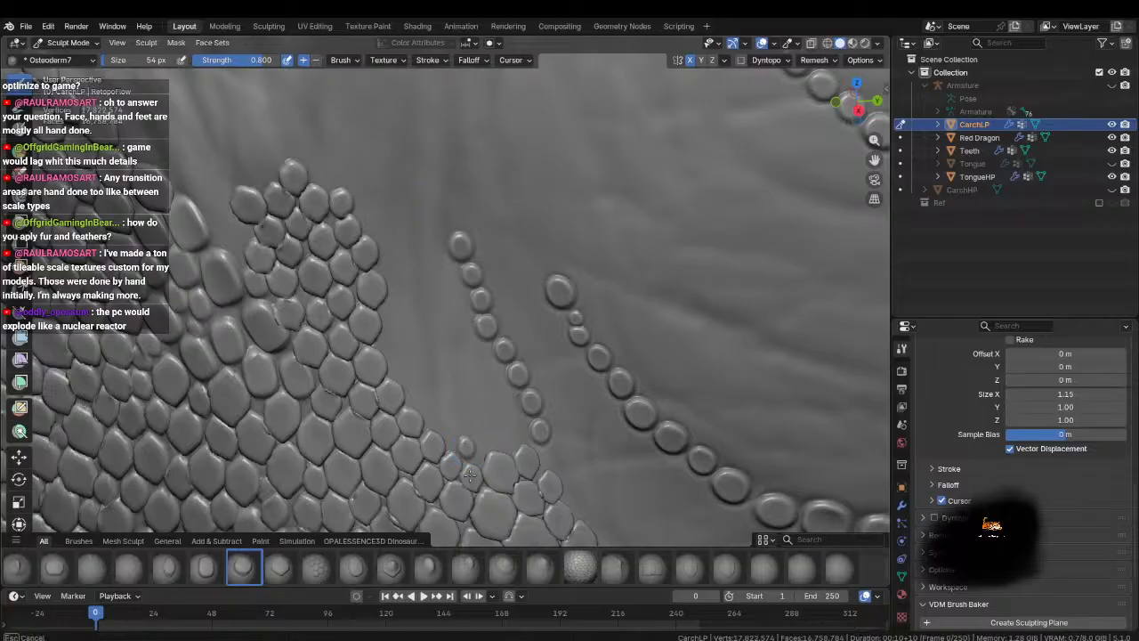
{"action": "mouse_move", "coordinate": [452, 431]}
{"action": "left_mouse_down"}
{"action": "mouse_move", "coordinate": [456, 456]}
{"action": "mouse_move", "coordinate": [448, 437]}
{"action": "left_mouse_up"}
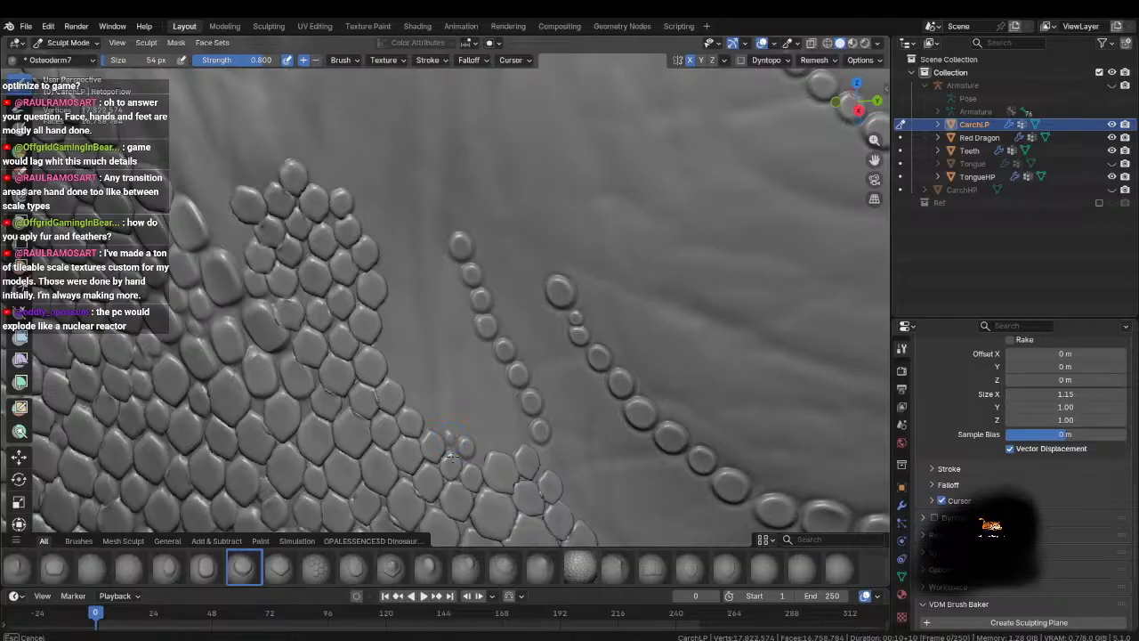
{"action": "mouse_move", "coordinate": [445, 452]}
{"action": "middle_mouse_down"}
{"action": "mouse_move", "coordinate": [451, 401]}
{"action": "mouse_move", "coordinate": [451, 411]}
{"action": "middle_mouse_up"}
{"action": "mouse_move", "coordinate": [456, 411]}
{"action": "left_mouse_down"}
{"action": "mouse_move", "coordinate": [437, 418]}
{"action": "mouse_move", "coordinate": [487, 469]}
{"action": "left_mouse_up"}
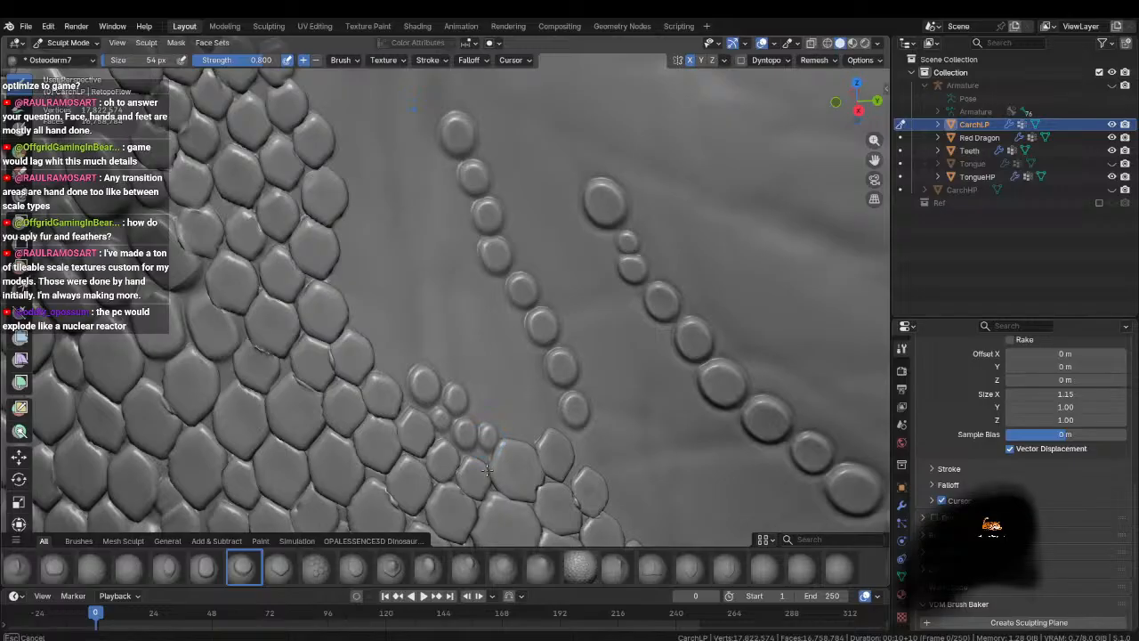
{"action": "mouse_move", "coordinate": [488, 415]}
{"action": "left_mouse_down"}
{"action": "mouse_move", "coordinate": [477, 403]}
{"action": "mouse_move", "coordinate": [474, 421]}
{"action": "left_mouse_up"}
{"action": "key", "text": "ctrl+z"}
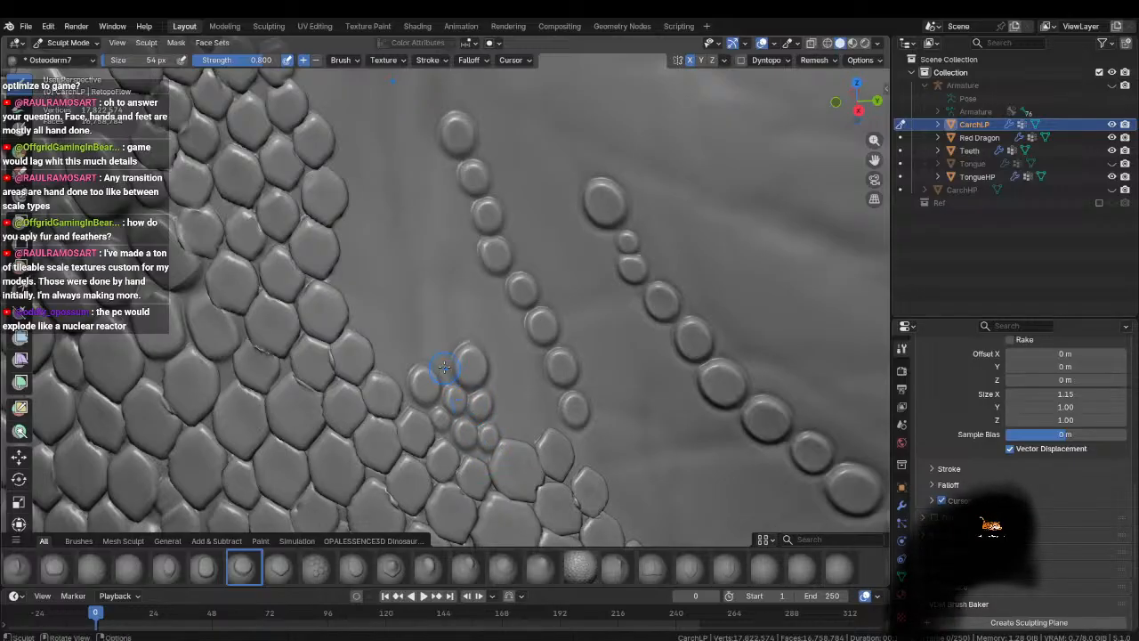
{"action": "left_click_drag", "start_coordinate": [444, 367], "coordinate": [450, 392]}
{"action": "left_click_drag", "start_coordinate": [451, 331], "coordinate": [472, 370]}
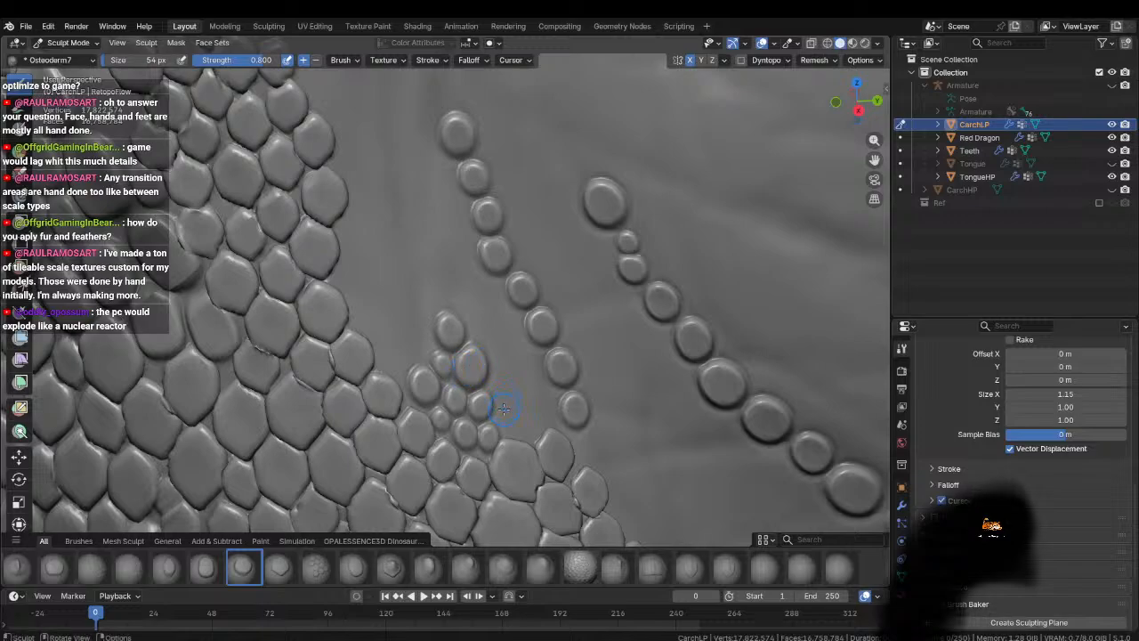
{"action": "left_click_drag", "start_coordinate": [508, 422], "coordinate": [491, 425]}
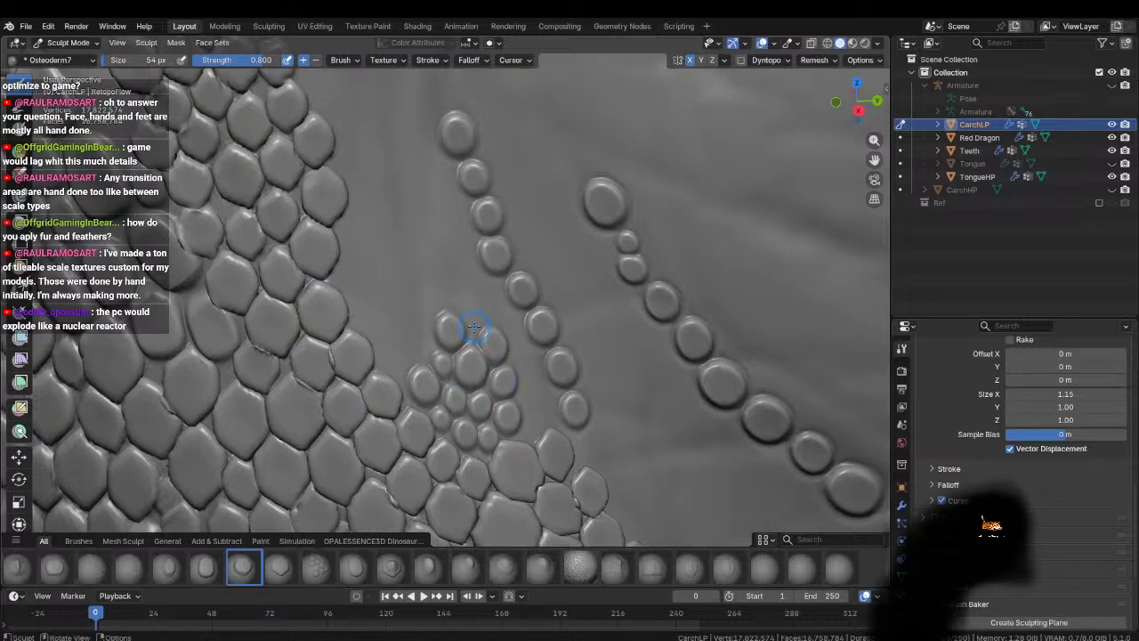
{"action": "left_click_drag", "start_coordinate": [467, 325], "coordinate": [475, 352]}
{"action": "left_click", "coordinate": [427, 342]}
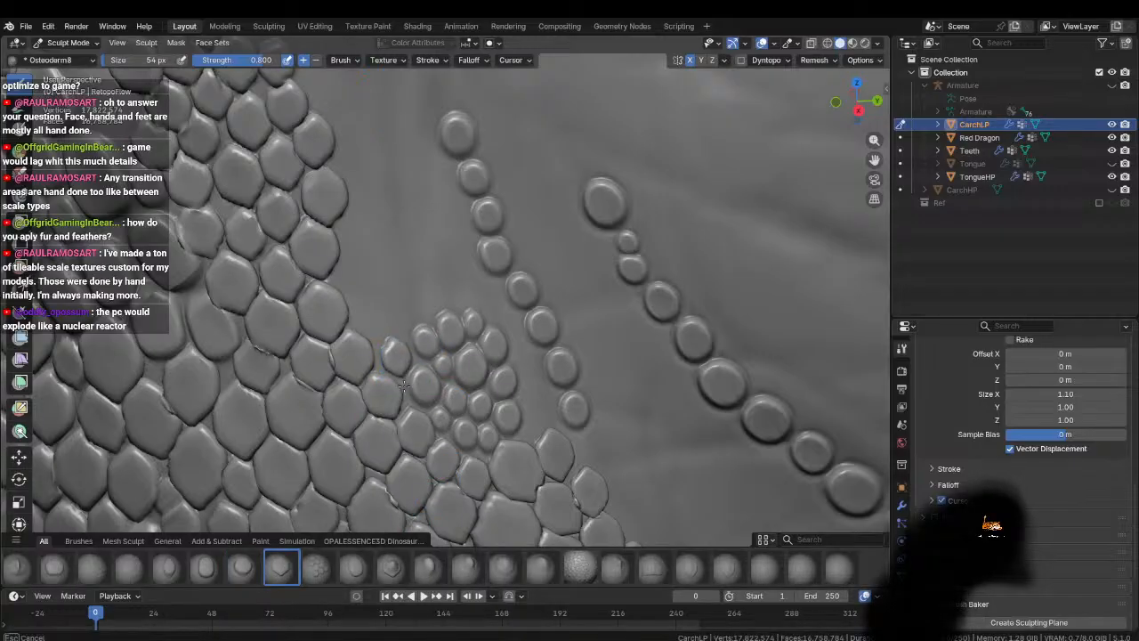
Stamp Osteoderm8 scales along the rim from the small-scale cluster up to the base of the small peak.
{"action": "mouse_move", "coordinate": [369, 317]}
{"action": "left_mouse_down"}
{"action": "mouse_move", "coordinate": [378, 348]}
{"action": "mouse_move", "coordinate": [406, 334]}
{"action": "left_mouse_up"}
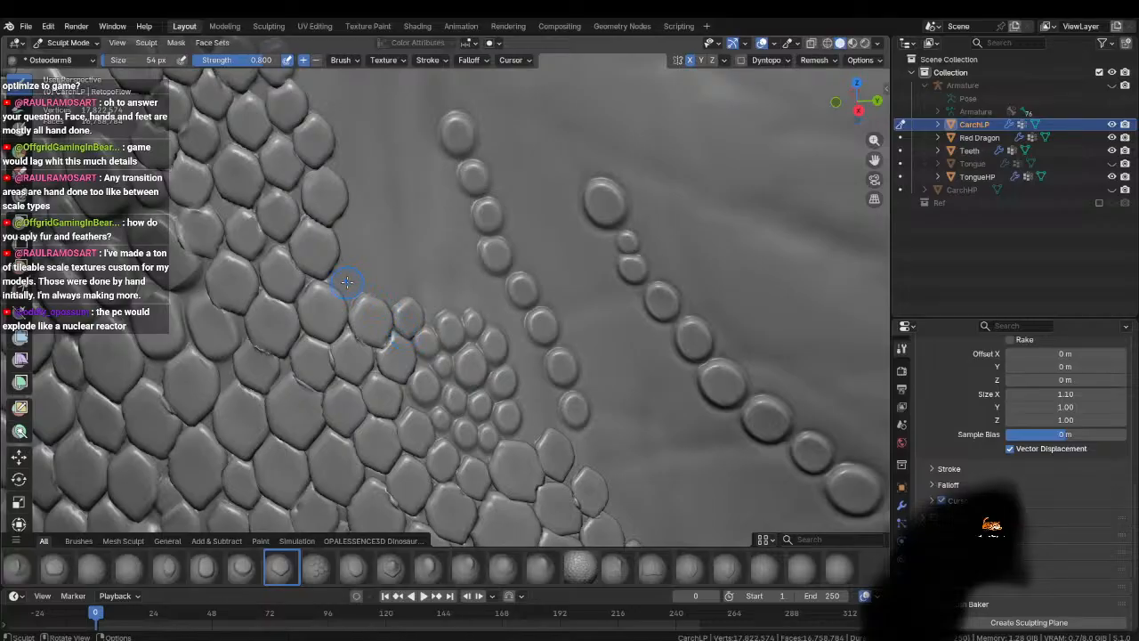
{"action": "mouse_move", "coordinate": [347, 282]}
{"action": "left_mouse_down"}
{"action": "mouse_move", "coordinate": [356, 314]}
{"action": "mouse_move", "coordinate": [405, 297]}
{"action": "mouse_move", "coordinate": [419, 308]}
{"action": "left_mouse_up"}
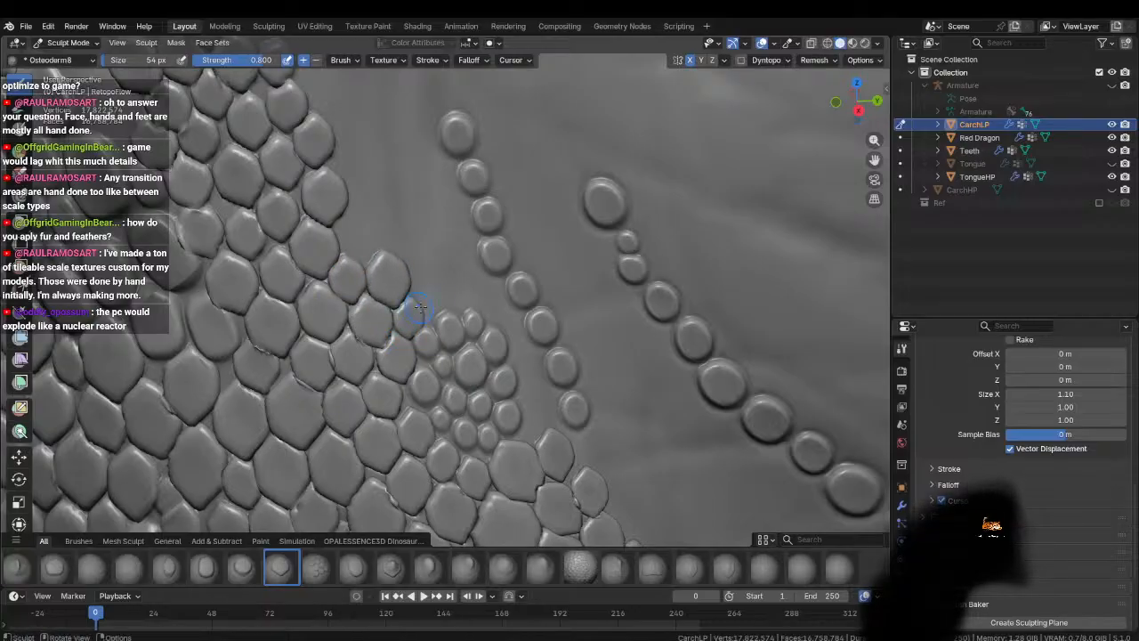
{"action": "middle_click_drag", "start_coordinate": [438, 307], "coordinate": [383, 420], "text": "ctrl"}
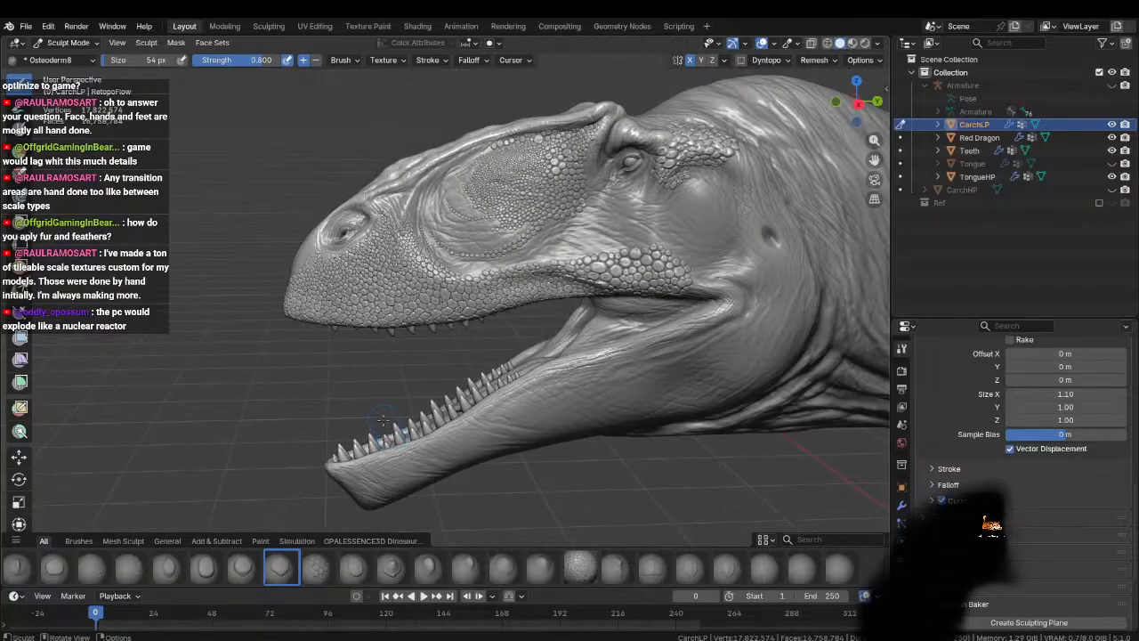
Stamp scales along the nostril-facing edge of the patch's tall pointed strip to widen it.
{"action": "middle_click_drag", "start_coordinate": [376, 363], "coordinate": [471, 241]}
{"action": "mouse_move", "coordinate": [471, 240]}
{"action": "middle_mouse_down", "text": "shift"}
{"action": "mouse_move", "coordinate": [386, 333]}
{"action": "mouse_move", "coordinate": [491, 346]}
{"action": "mouse_move", "coordinate": [488, 297]}
{"action": "middle_mouse_up", "text": "shift"}
{"action": "left_click_drag", "start_coordinate": [474, 315], "coordinate": [479, 343]}
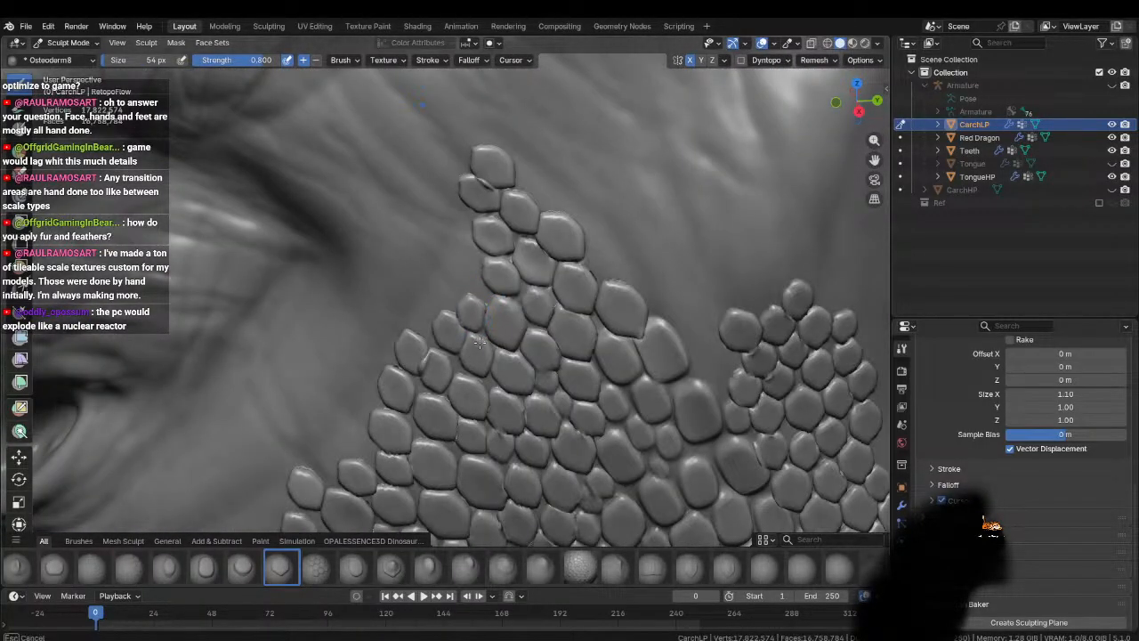
{"action": "mouse_move", "coordinate": [475, 286]}
{"action": "left_mouse_down"}
{"action": "mouse_move", "coordinate": [488, 307]}
{"action": "mouse_move", "coordinate": [433, 347]}
{"action": "left_mouse_up"}
{"action": "left_click_drag", "start_coordinate": [409, 278], "coordinate": [430, 311]}
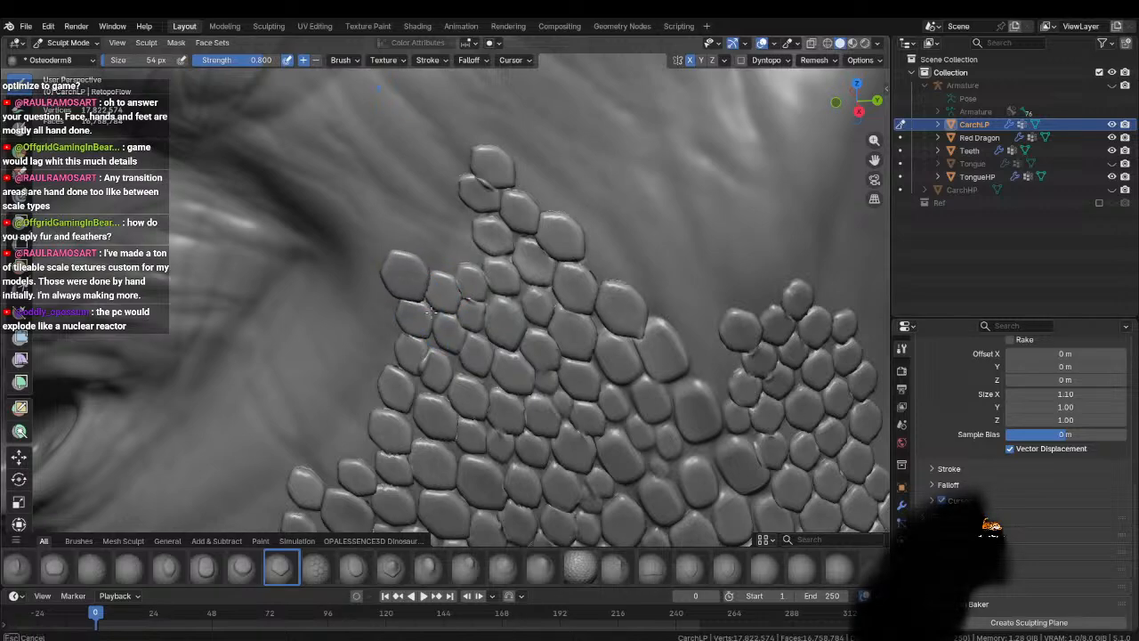
{"action": "left_click_drag", "start_coordinate": [442, 263], "coordinate": [461, 282]}
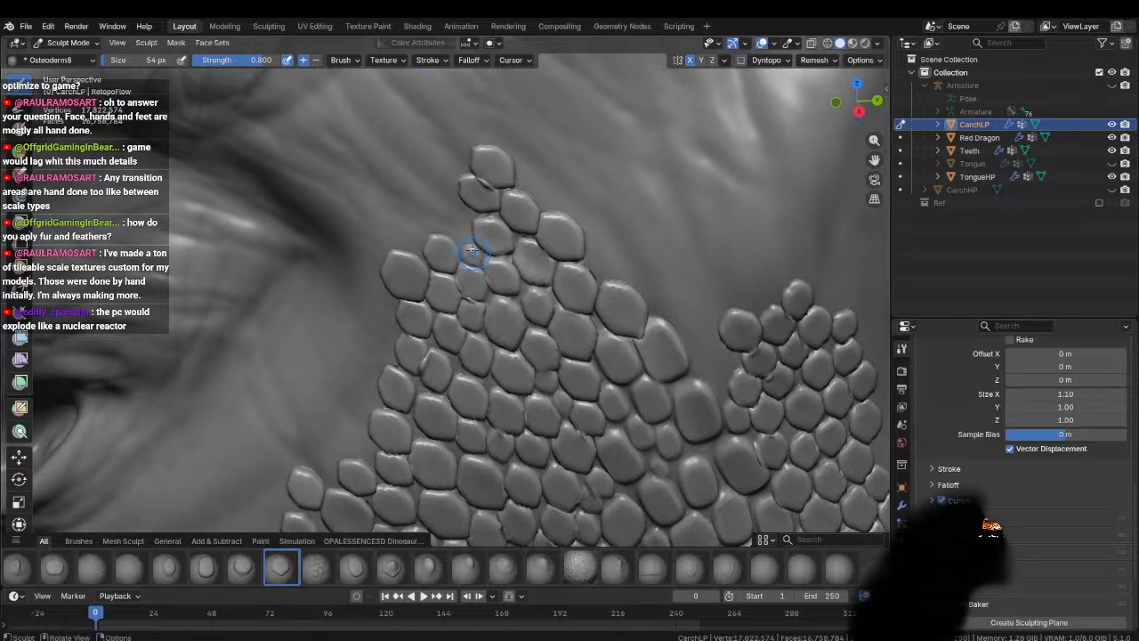
{"action": "left_click_drag", "start_coordinate": [454, 220], "coordinate": [467, 242]}
{"action": "left_click_drag", "start_coordinate": [442, 178], "coordinate": [462, 210]}
Lengthen the tall strip's tip with several scales toward the fold above the nostril.
{"action": "middle_click_drag", "start_coordinate": [443, 177], "coordinate": [470, 253], "text": "shift"}
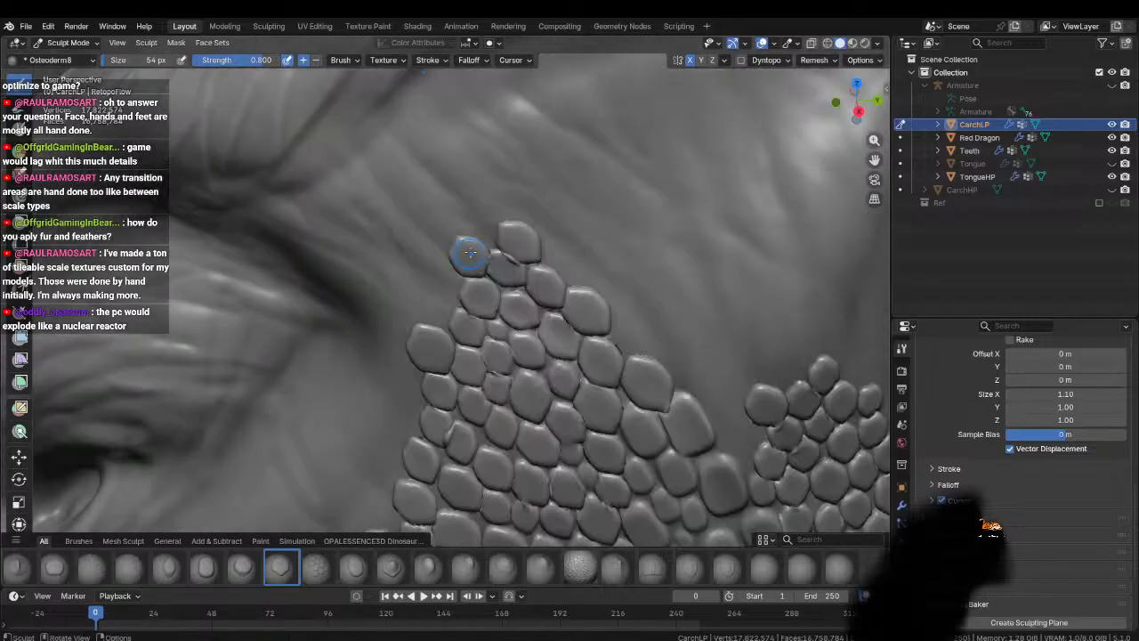
{"action": "left_click_drag", "start_coordinate": [481, 226], "coordinate": [502, 253]}
{"action": "left_click_drag", "start_coordinate": [437, 226], "coordinate": [458, 251]}
{"action": "left_click_drag", "start_coordinate": [450, 197], "coordinate": [469, 228]}
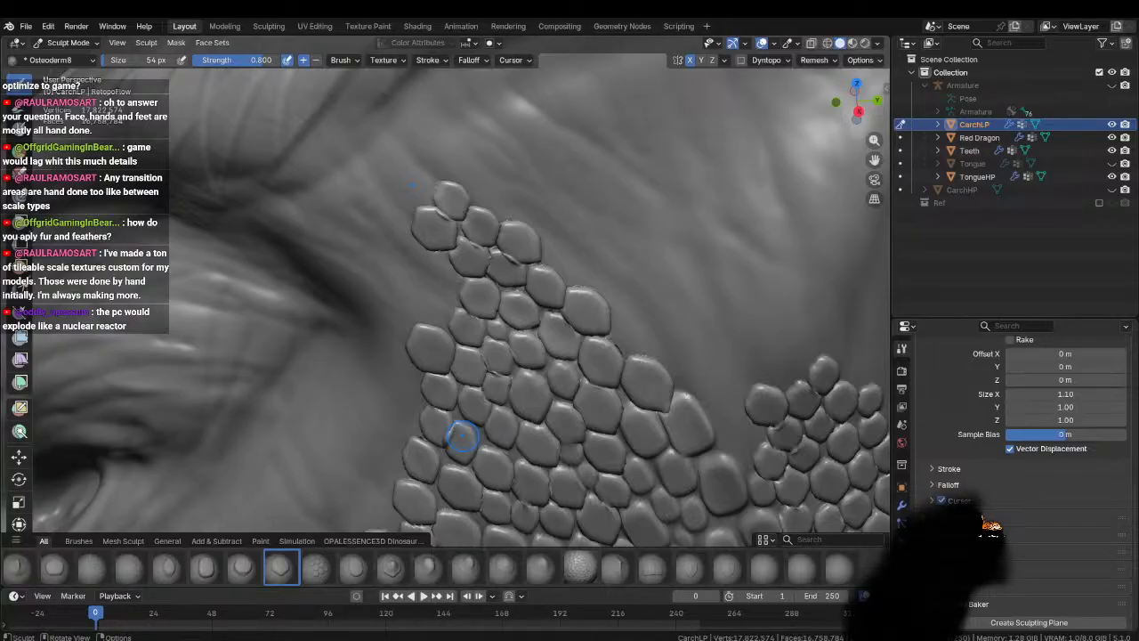
Fill the nostril-side edge of the tall strip and broaden its upper end with more Osteoderm8 scales.
{"action": "scroll", "coordinate": [440, 267], "scroll_direction": "down", "scroll_amount": 7}
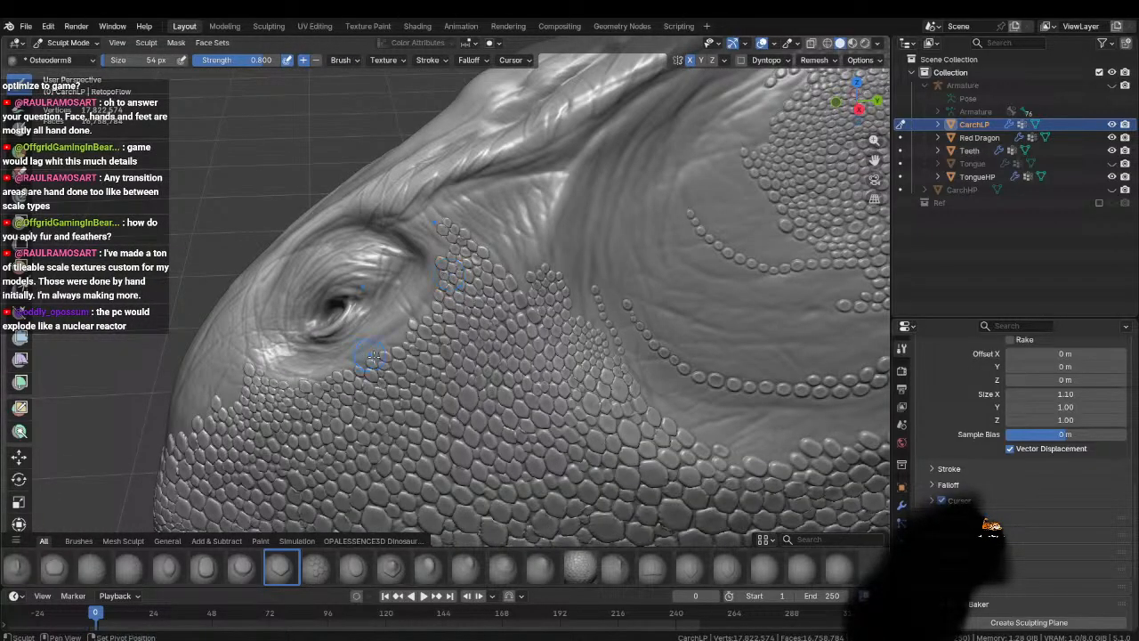
{"action": "middle_click_drag", "start_coordinate": [373, 356], "coordinate": [649, 219], "text": "shift"}
{"action": "middle_click_drag", "start_coordinate": [532, 254], "coordinate": [423, 302]}
{"action": "left_click_drag", "start_coordinate": [418, 316], "coordinate": [436, 301]}
{"action": "mouse_move", "coordinate": [438, 299]}
{"action": "left_mouse_down"}
{"action": "mouse_move", "coordinate": [440, 310]}
{"action": "mouse_move", "coordinate": [405, 298]}
{"action": "left_mouse_up"}
{"action": "left_click_drag", "start_coordinate": [390, 256], "coordinate": [412, 277]}
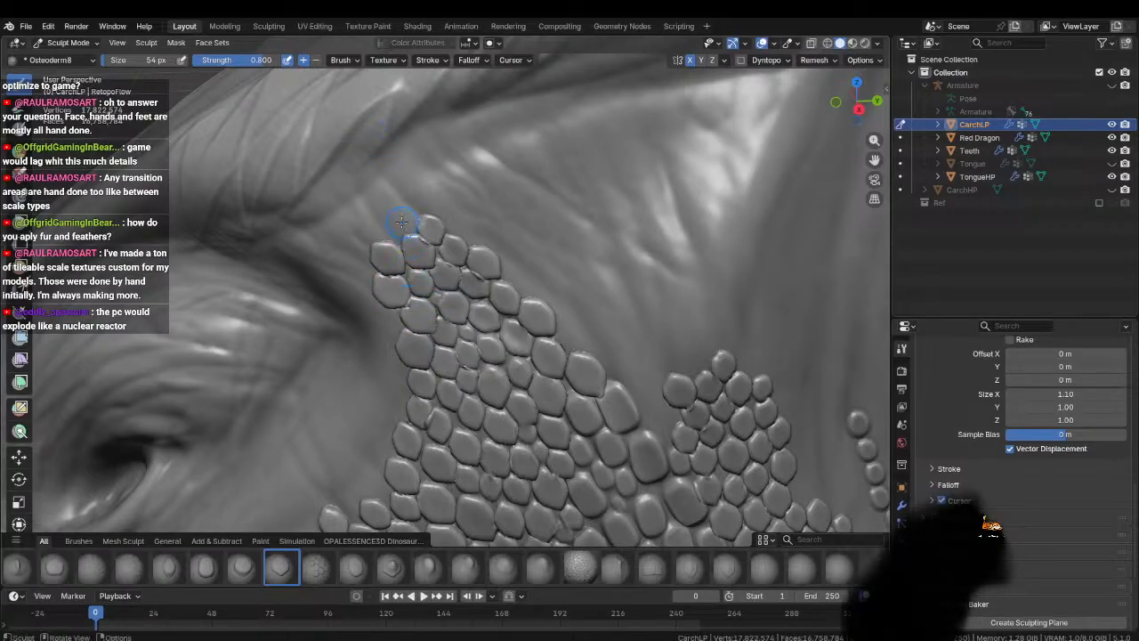
{"action": "left_click_drag", "start_coordinate": [396, 219], "coordinate": [398, 243]}
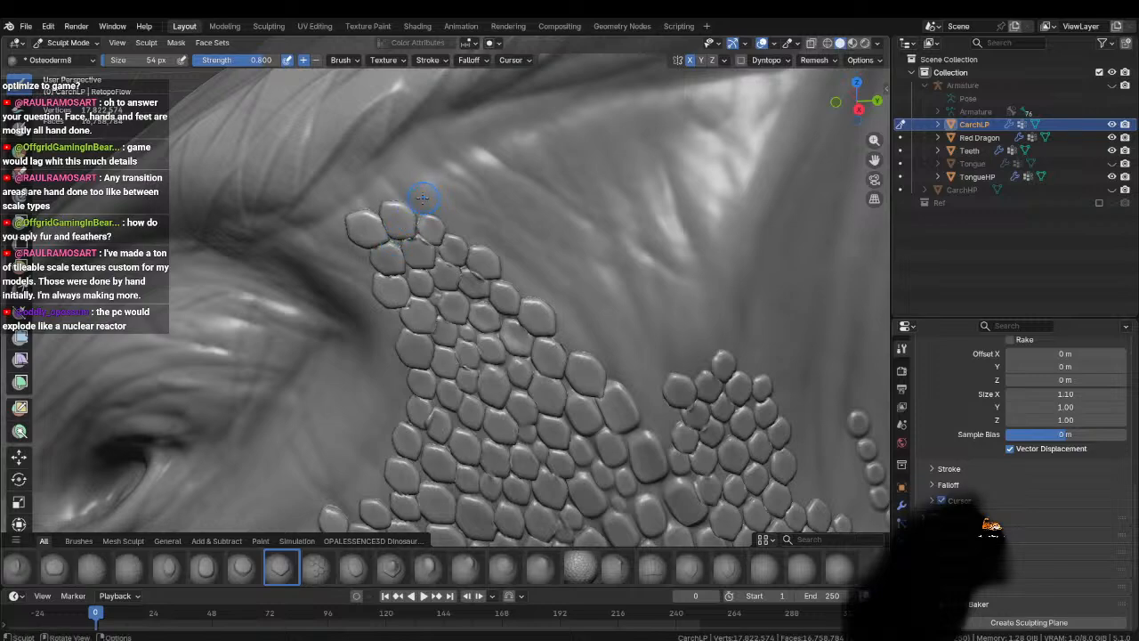
{"action": "left_click_drag", "start_coordinate": [421, 196], "coordinate": [432, 222]}
{"action": "middle_click_drag", "start_coordinate": [380, 269], "coordinate": [436, 240], "text": "shift"}
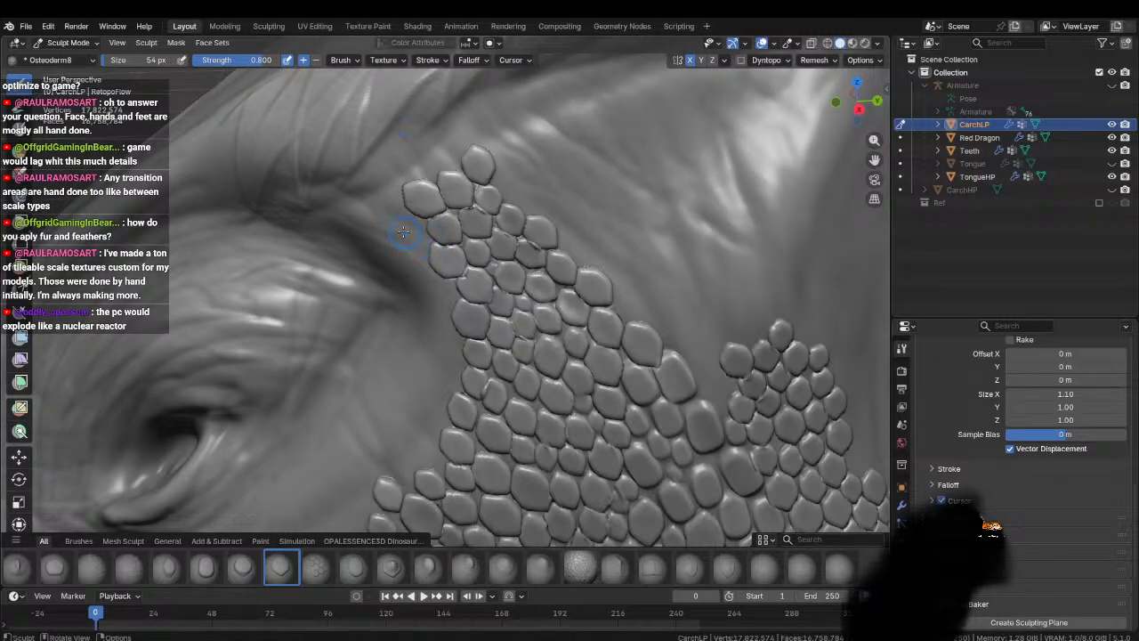
{"action": "left_click_drag", "start_coordinate": [408, 230], "coordinate": [435, 241]}
{"action": "left_click_drag", "start_coordinate": [418, 163], "coordinate": [439, 182]}
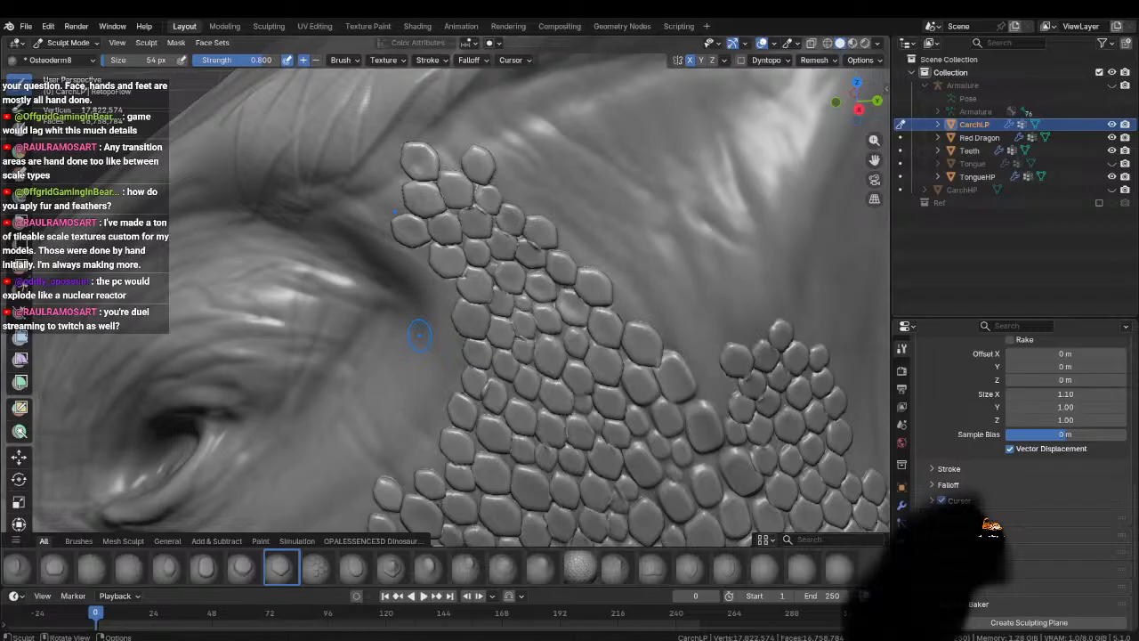
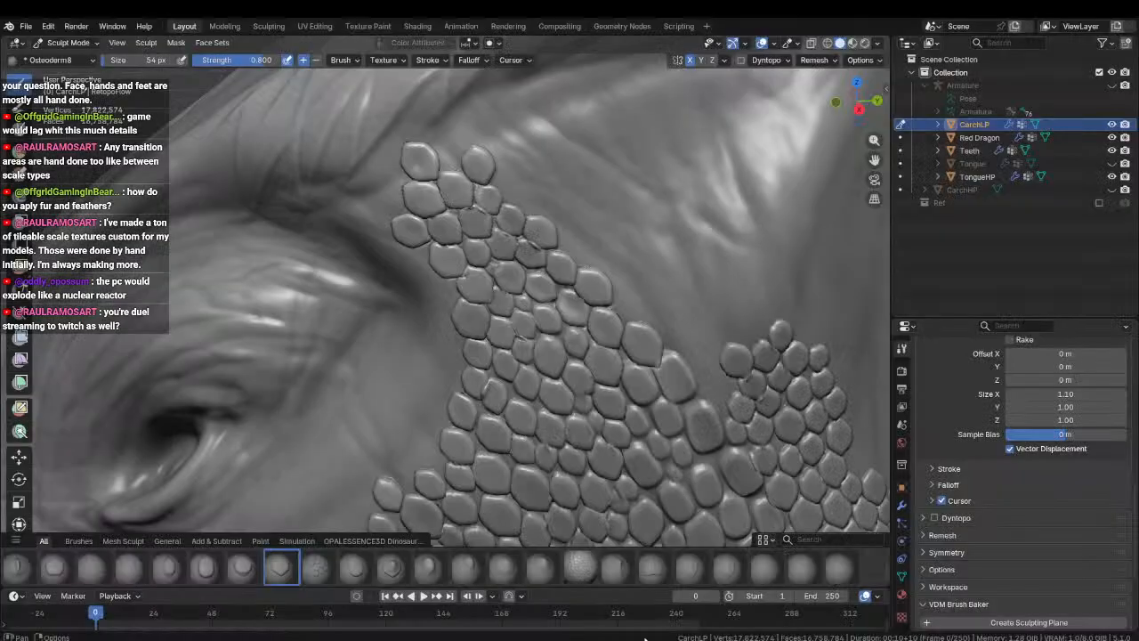
Stamp Osteoderm8 scales around the tall strip's tip and along its side facing the nostril.
{"action": "mouse_move", "coordinate": [410, 276]}
{"action": "middle_mouse_down"}
{"action": "mouse_move", "coordinate": [479, 303]}
{"action": "mouse_move", "coordinate": [457, 316]}
{"action": "middle_mouse_up"}
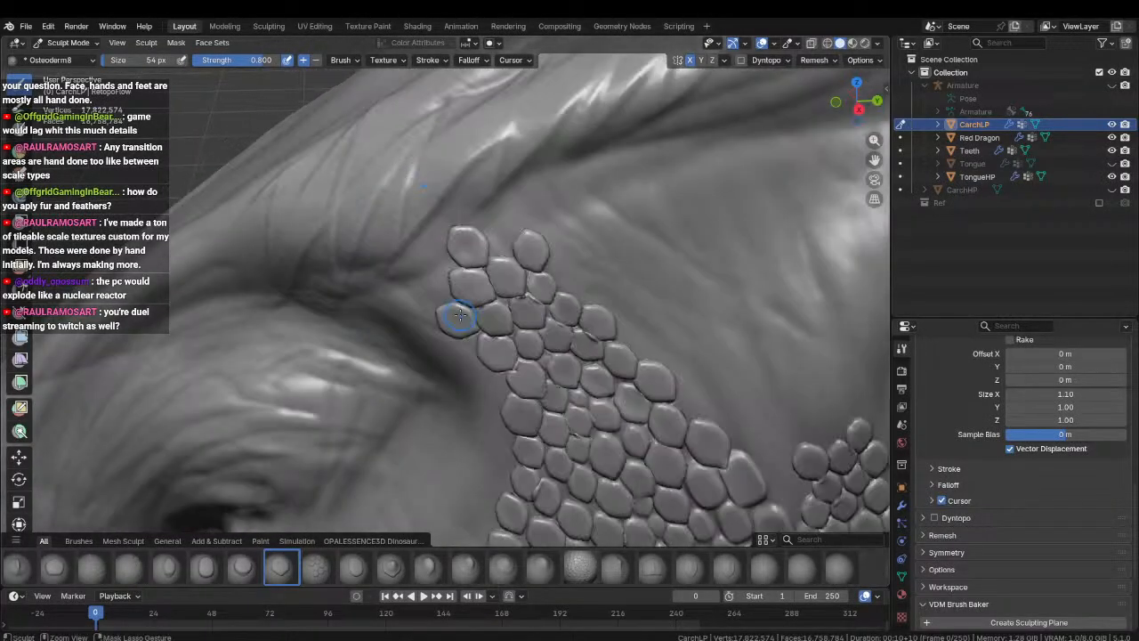
{"action": "scroll", "coordinate": [458, 317], "scroll_direction": "up", "scroll_amount": 1}
{"action": "left_click_drag", "start_coordinate": [435, 295], "coordinate": [464, 308]}
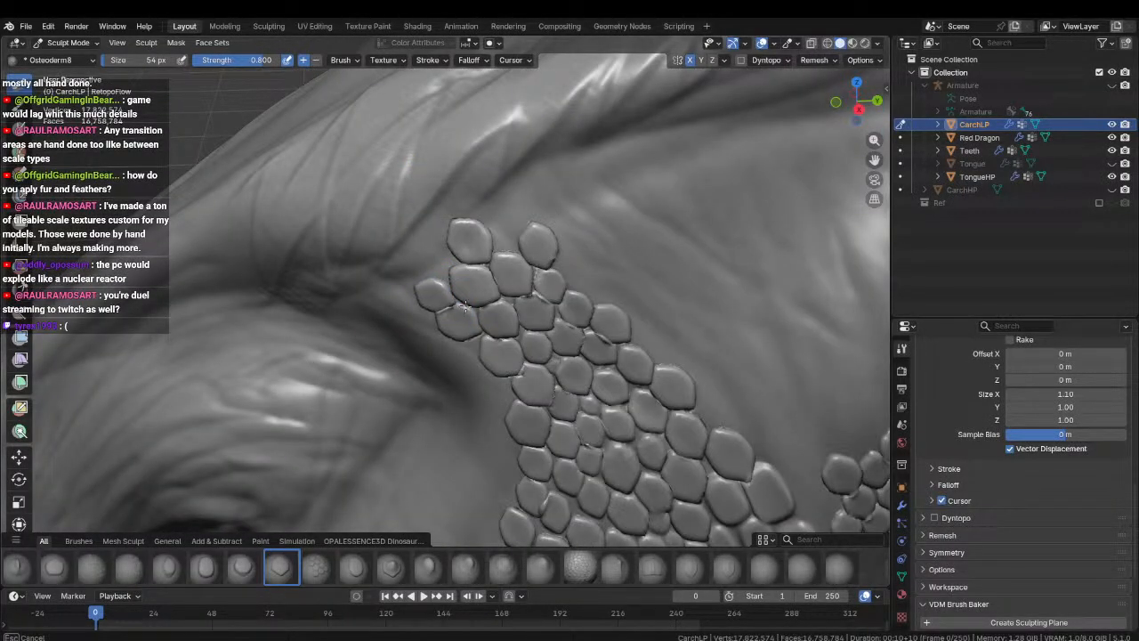
{"action": "left_click_drag", "start_coordinate": [434, 260], "coordinate": [505, 240]}
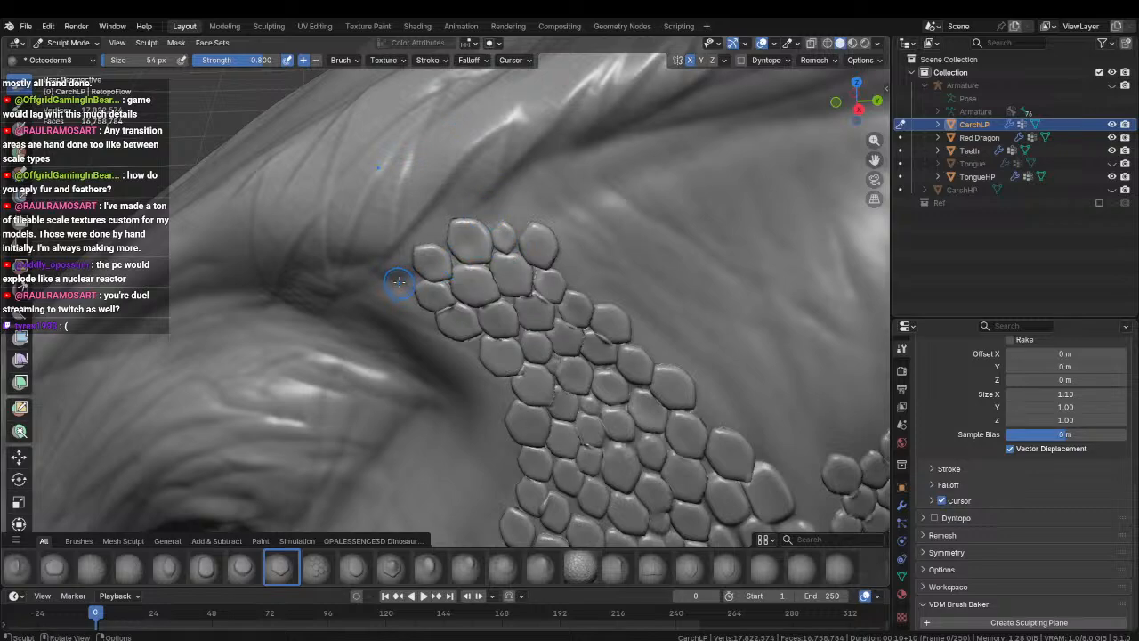
{"action": "left_click_drag", "start_coordinate": [398, 281], "coordinate": [424, 320]}
{"action": "left_click_drag", "start_coordinate": [464, 353], "coordinate": [434, 337]}
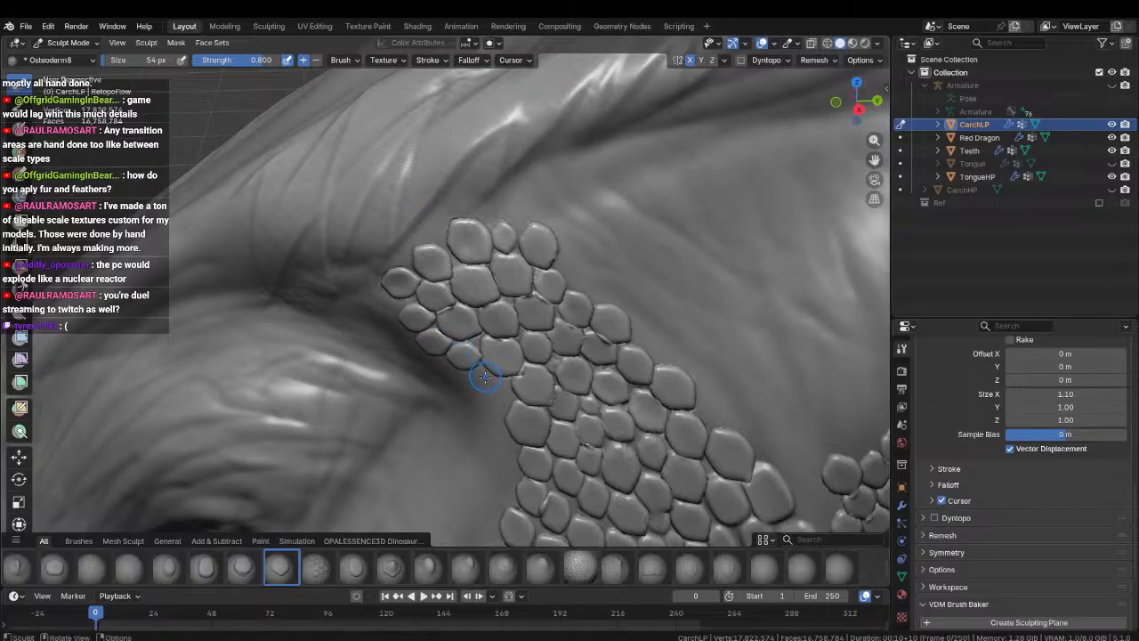
Line the strip's nostril-facing edge below the tip with small scales, closing the notch with a larger one.
{"action": "scroll", "coordinate": [477, 377], "scroll_direction": "up", "scroll_amount": 3}
{"action": "scroll", "coordinate": [445, 297], "scroll_direction": "down", "scroll_amount": 5}
{"action": "middle_click_drag", "start_coordinate": [450, 335], "coordinate": [421, 327], "text": "shift"}
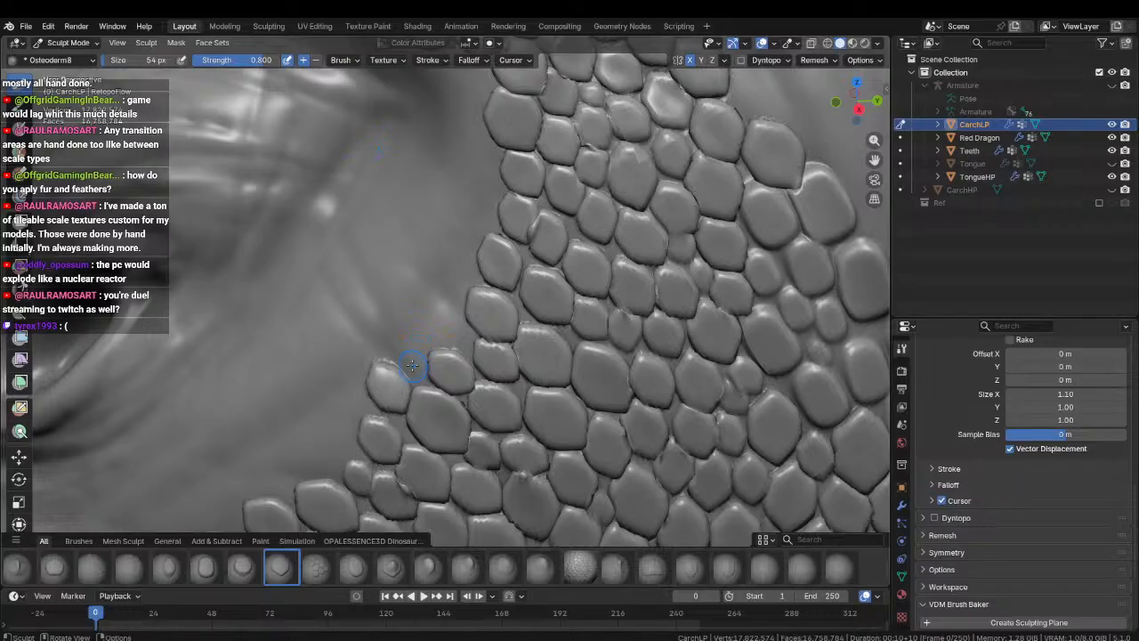
{"action": "mouse_move", "coordinate": [412, 364]}
{"action": "left_mouse_down"}
{"action": "mouse_move", "coordinate": [440, 370]}
{"action": "mouse_move", "coordinate": [476, 351]}
{"action": "left_mouse_up"}
{"action": "left_click_drag", "start_coordinate": [417, 331], "coordinate": [428, 350]}
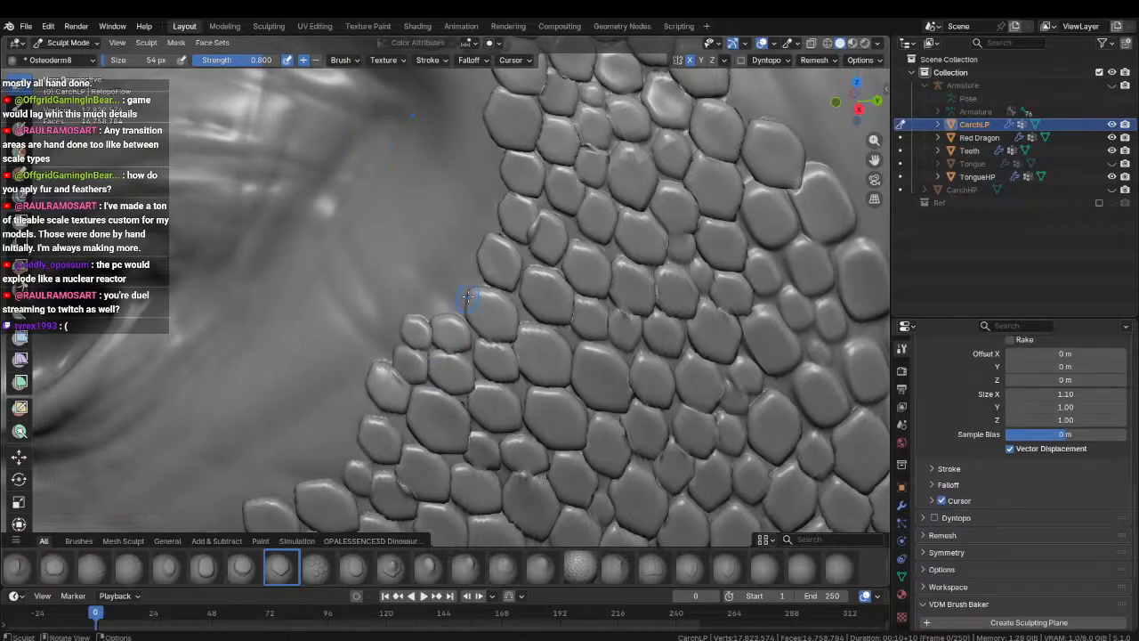
{"action": "left_click_drag", "start_coordinate": [451, 299], "coordinate": [470, 317]}
{"action": "middle_click_drag", "start_coordinate": [464, 266], "coordinate": [460, 312]}
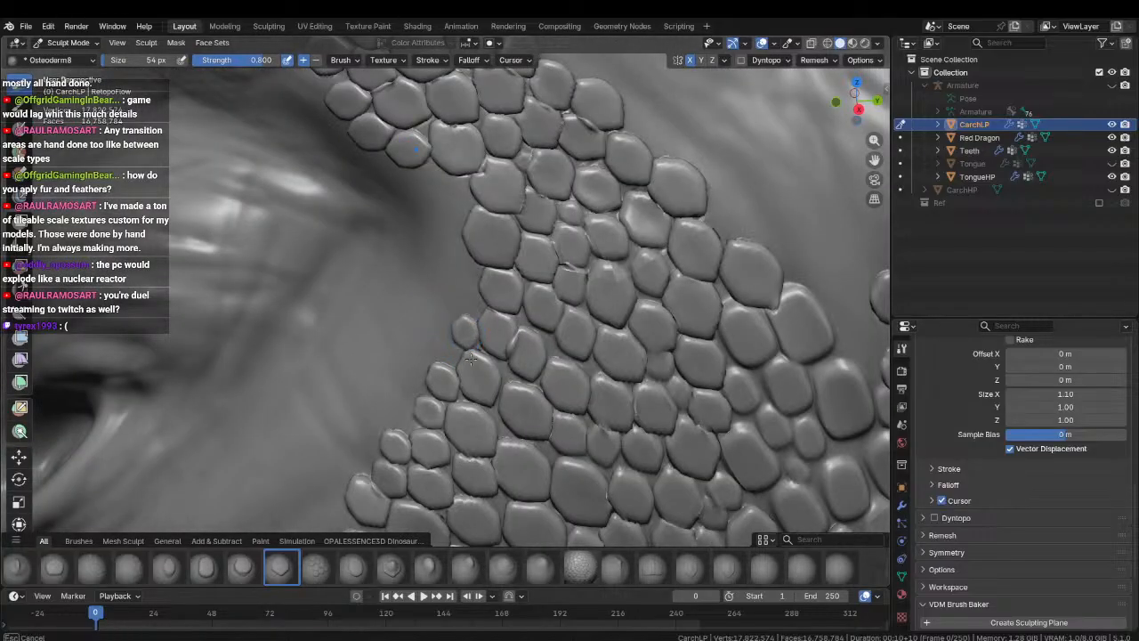
{"action": "left_click_drag", "start_coordinate": [472, 295], "coordinate": [485, 326]}
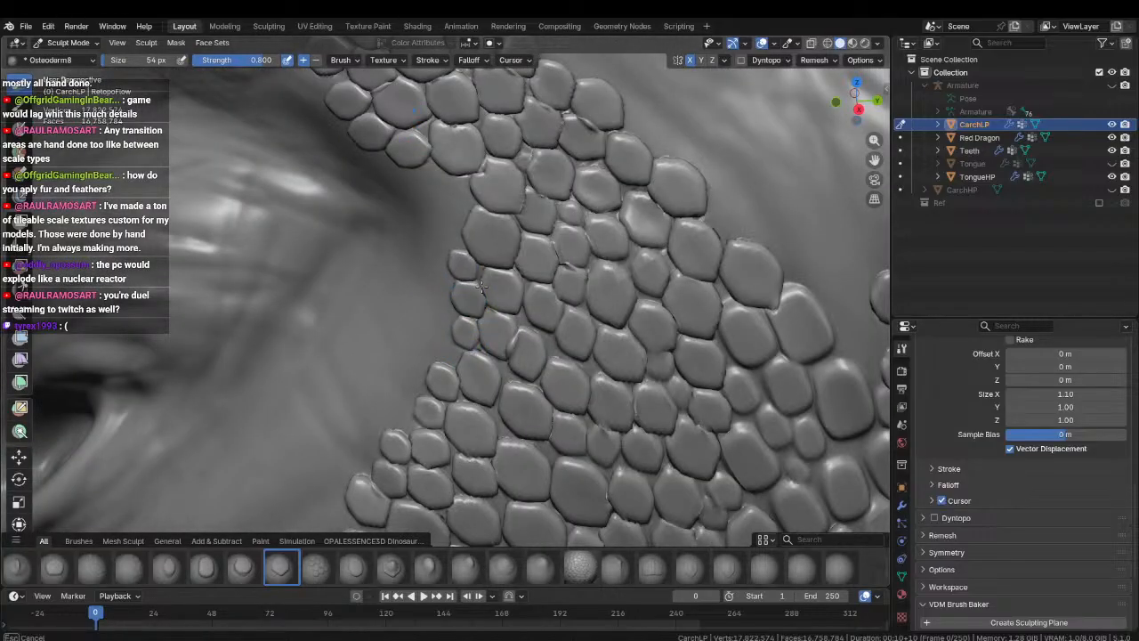
{"action": "mouse_move", "coordinate": [445, 202]}
{"action": "left_mouse_down"}
{"action": "mouse_move", "coordinate": [485, 228]}
{"action": "mouse_move", "coordinate": [472, 218]}
{"action": "left_mouse_up"}
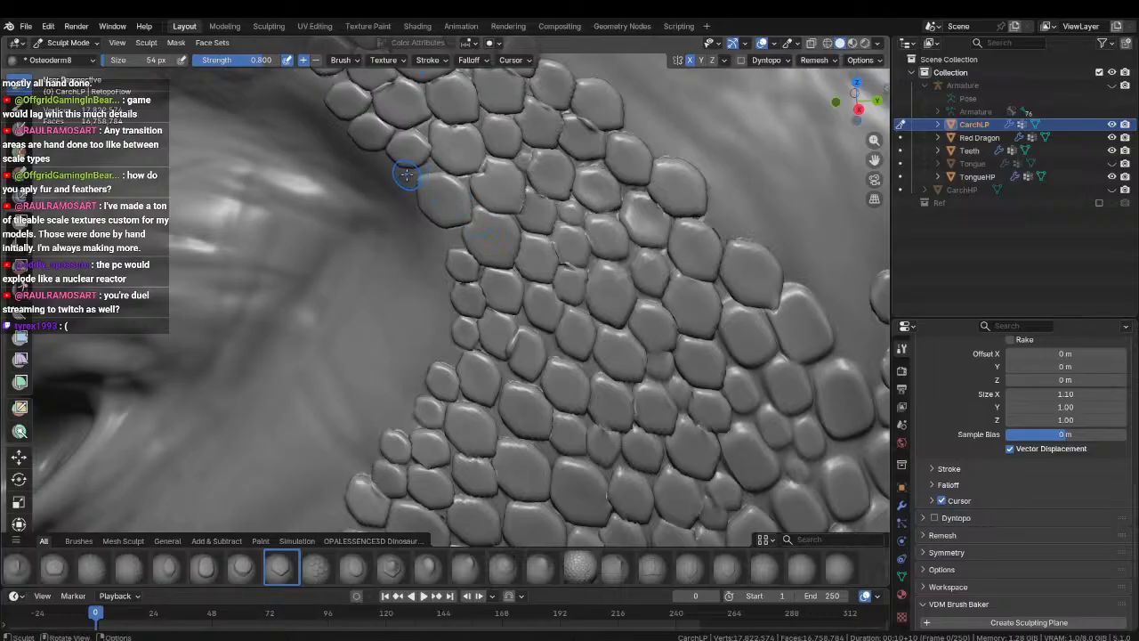
Extend the strip's pointed end into the fold above the nostril with small scales and fill along its underside.
{"action": "middle_click_drag", "start_coordinate": [474, 251], "coordinate": [445, 247]}
{"action": "left_click_drag", "start_coordinate": [467, 206], "coordinate": [503, 211]}
{"action": "mouse_move", "coordinate": [502, 211]}
{"action": "middle_mouse_down"}
{"action": "mouse_move", "coordinate": [458, 237]}
{"action": "mouse_move", "coordinate": [413, 332]}
{"action": "mouse_move", "coordinate": [440, 338]}
{"action": "mouse_move", "coordinate": [481, 325]}
{"action": "mouse_move", "coordinate": [477, 290]}
{"action": "middle_mouse_up"}
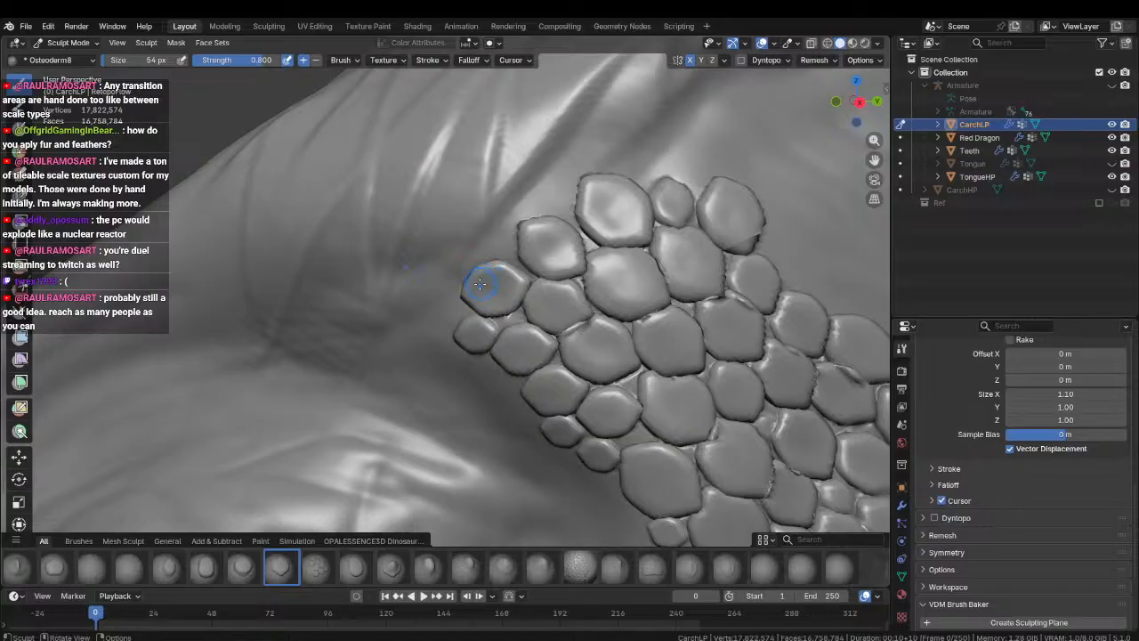
{"action": "mouse_move", "coordinate": [477, 310]}
{"action": "middle_mouse_down"}
{"action": "mouse_move", "coordinate": [445, 280]}
{"action": "mouse_move", "coordinate": [432, 293]}
{"action": "mouse_move", "coordinate": [451, 338]}
{"action": "mouse_move", "coordinate": [438, 323]}
{"action": "mouse_move", "coordinate": [432, 351]}
{"action": "mouse_move", "coordinate": [411, 233]}
{"action": "mouse_move", "coordinate": [374, 313]}
{"action": "mouse_move", "coordinate": [418, 292]}
{"action": "mouse_move", "coordinate": [440, 298]}
{"action": "middle_mouse_up"}
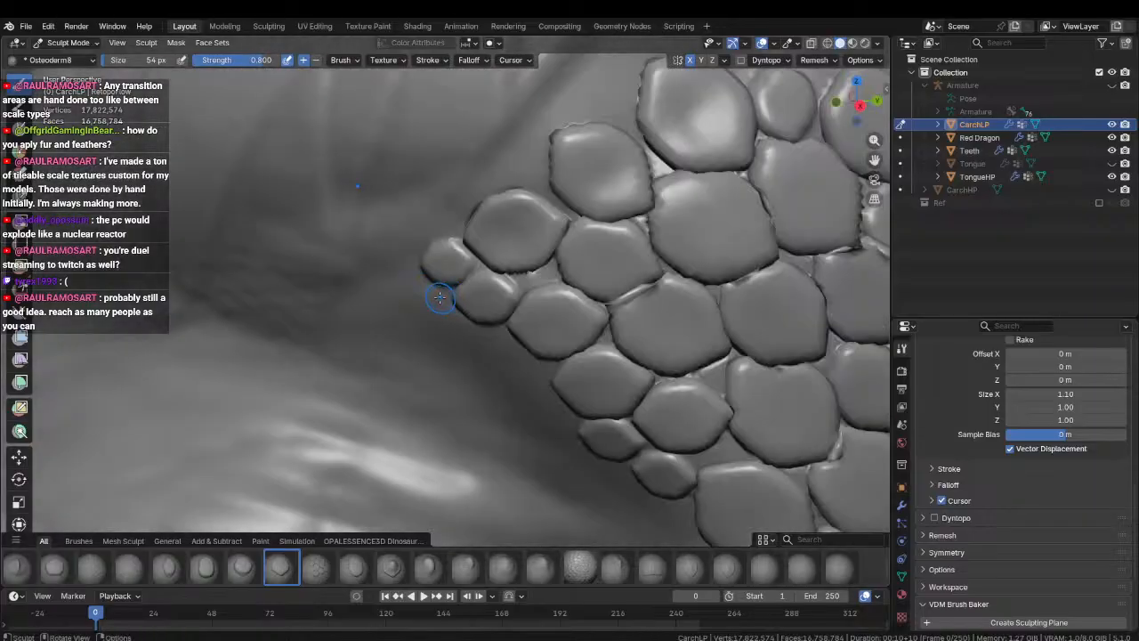
{"action": "left_click", "coordinate": [431, 302]}
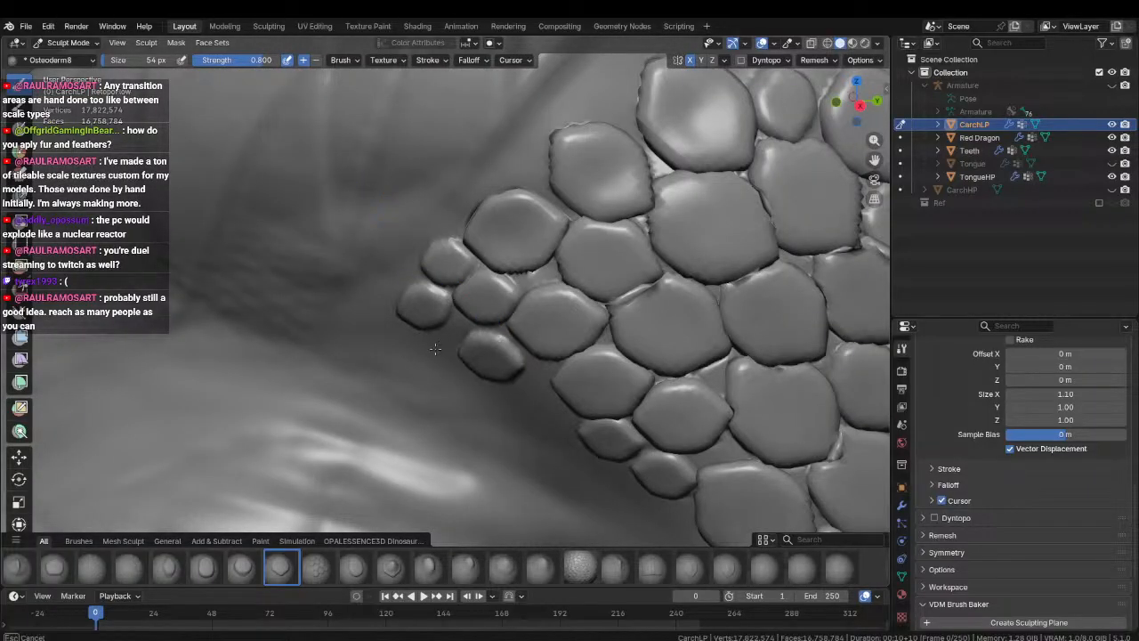
{"action": "left_click_drag", "start_coordinate": [435, 348], "coordinate": [409, 342]}
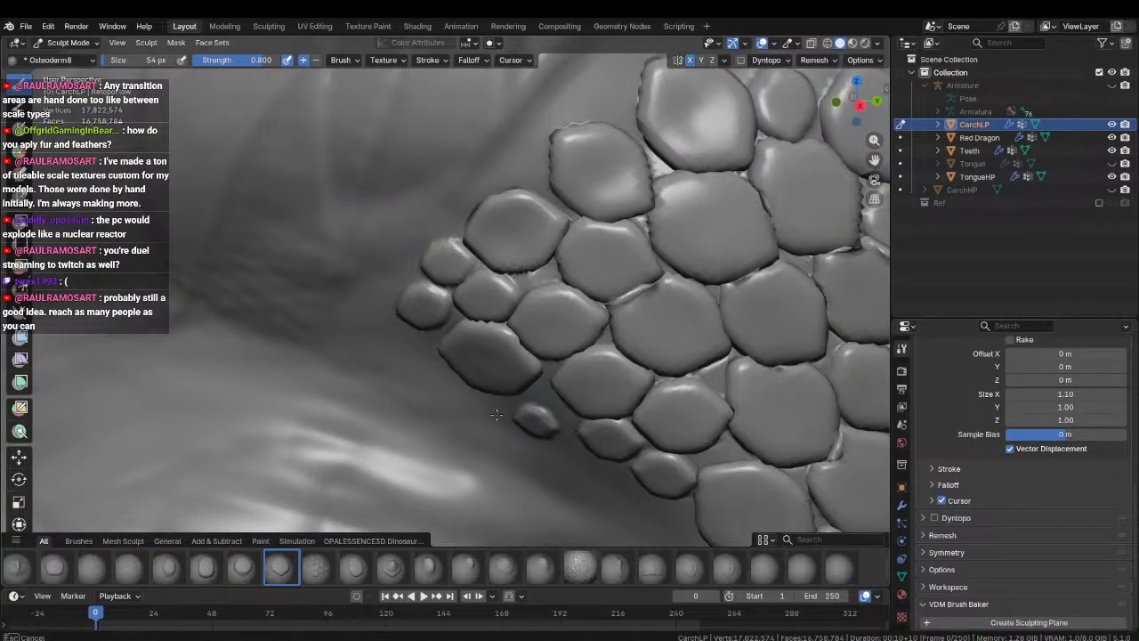
{"action": "left_click_drag", "start_coordinate": [497, 414], "coordinate": [454, 422]}
{"action": "middle_click_drag", "start_coordinate": [438, 399], "coordinate": [412, 381]}
Build up the patch's upper corner in front of the nostril with a cluster of Osteoderm8 scales.
{"action": "scroll", "coordinate": [412, 381], "scroll_direction": "down", "scroll_amount": 9}
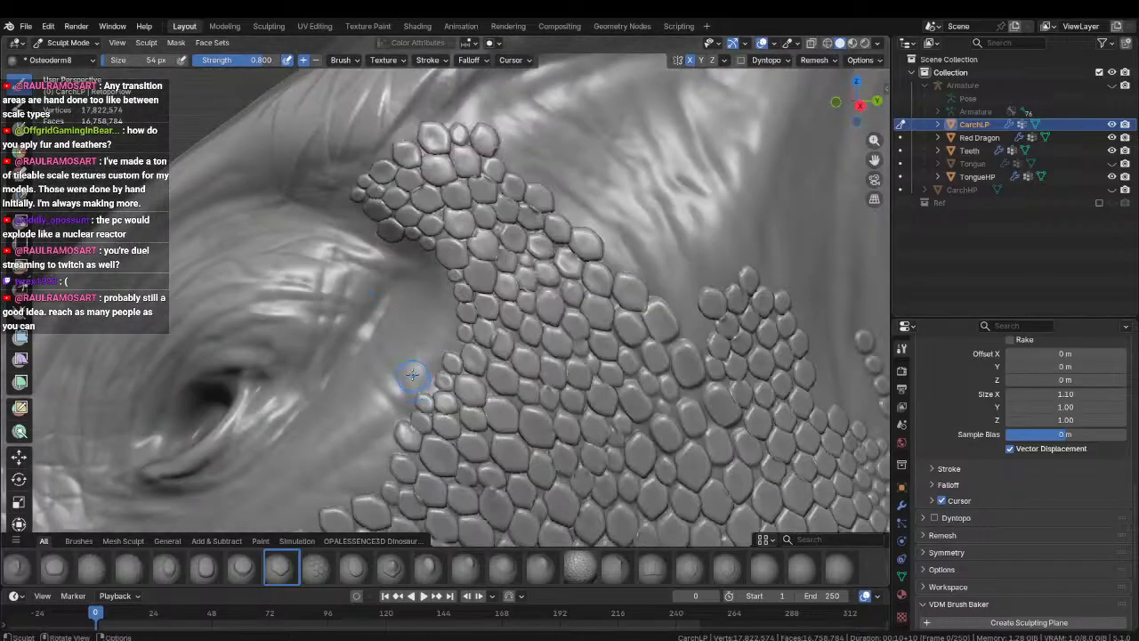
{"action": "scroll", "coordinate": [440, 351], "scroll_direction": "down", "scroll_amount": 2}
{"action": "middle_click_drag", "start_coordinate": [444, 346], "coordinate": [479, 213], "text": "shift"}
{"action": "middle_click_drag", "start_coordinate": [343, 293], "coordinate": [510, 313]}
{"action": "left_click_drag", "start_coordinate": [530, 337], "coordinate": [553, 370]}
{"action": "left_click_drag", "start_coordinate": [525, 289], "coordinate": [545, 331]}
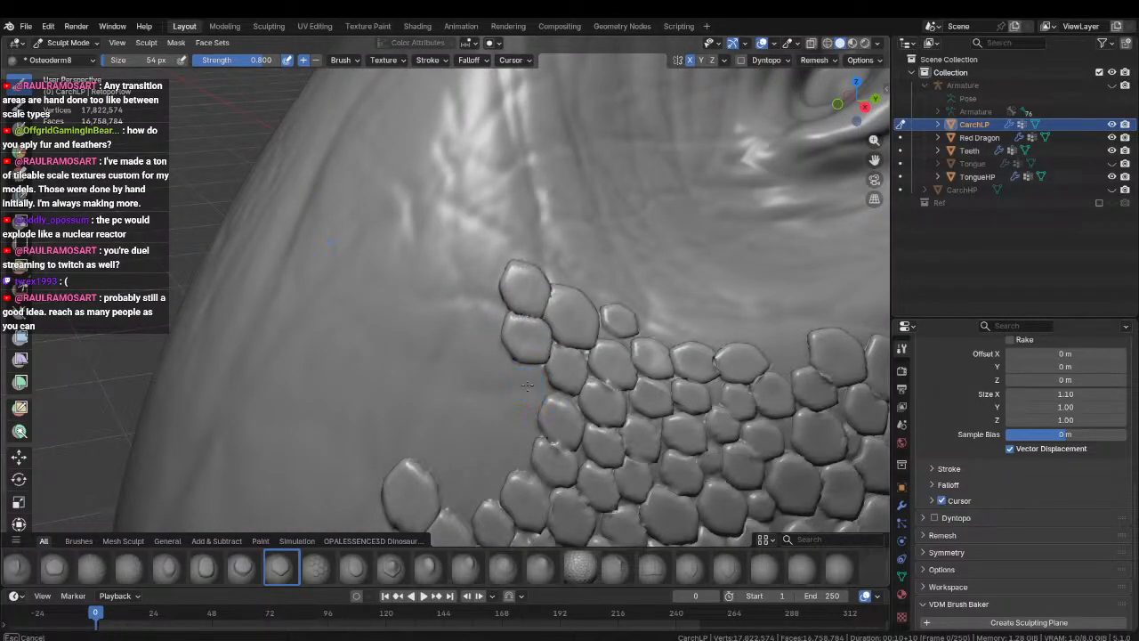
{"action": "left_click_drag", "start_coordinate": [528, 386], "coordinate": [559, 402]}
{"action": "left_click_drag", "start_coordinate": [488, 354], "coordinate": [522, 368]}
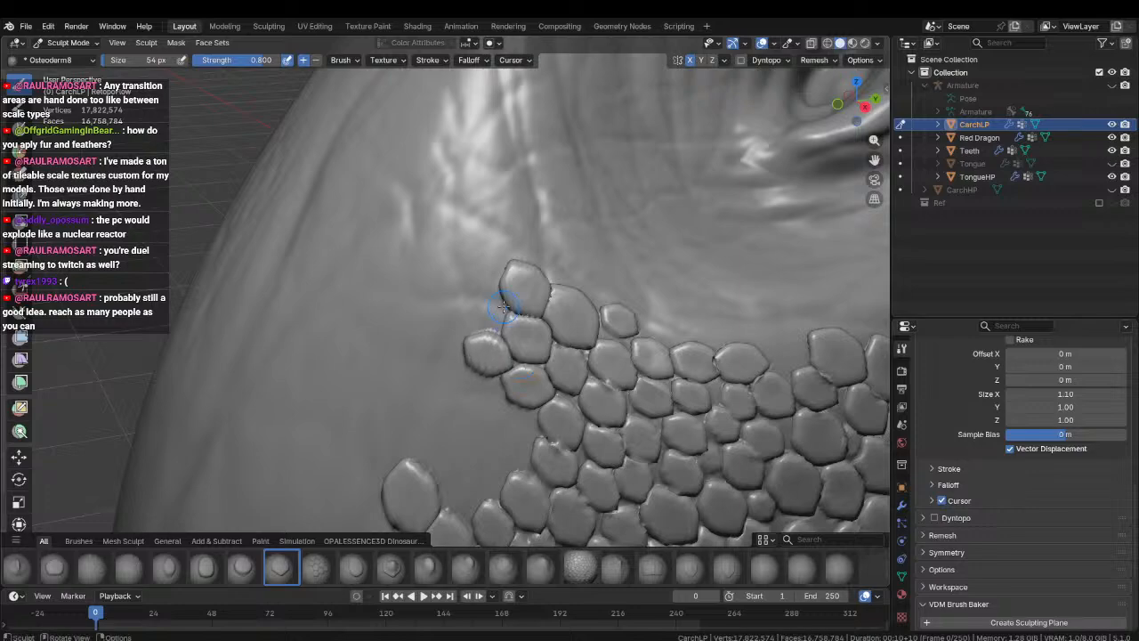
{"action": "left_click_drag", "start_coordinate": [481, 311], "coordinate": [515, 329]}
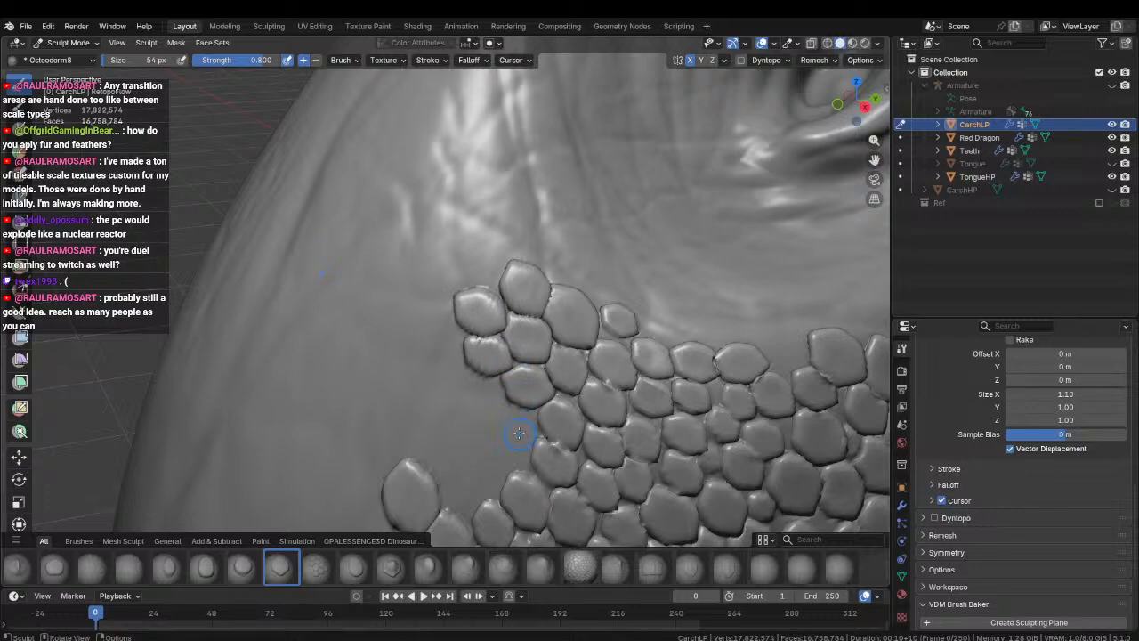
Fill the recess below that front corner and add another column of scales along its snout-facing edge.
{"action": "mouse_move", "coordinate": [519, 433]}
{"action": "left_mouse_down"}
{"action": "mouse_move", "coordinate": [550, 443]}
{"action": "mouse_move", "coordinate": [545, 474]}
{"action": "mouse_move", "coordinate": [475, 493]}
{"action": "mouse_move", "coordinate": [455, 506]}
{"action": "mouse_move", "coordinate": [465, 522]}
{"action": "left_mouse_up"}
{"action": "left_click_drag", "start_coordinate": [469, 434], "coordinate": [481, 445]}
{"action": "left_click_drag", "start_coordinate": [490, 396], "coordinate": [481, 412]}
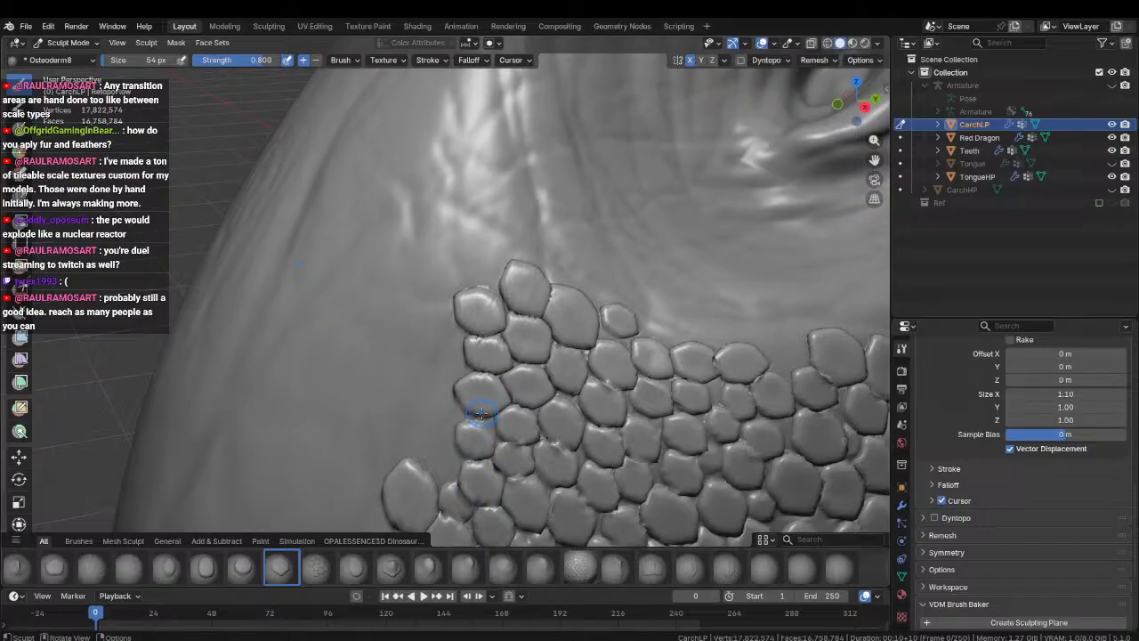
{"action": "left_click", "coordinate": [444, 459]}
{"action": "left_click_drag", "start_coordinate": [414, 441], "coordinate": [428, 472]}
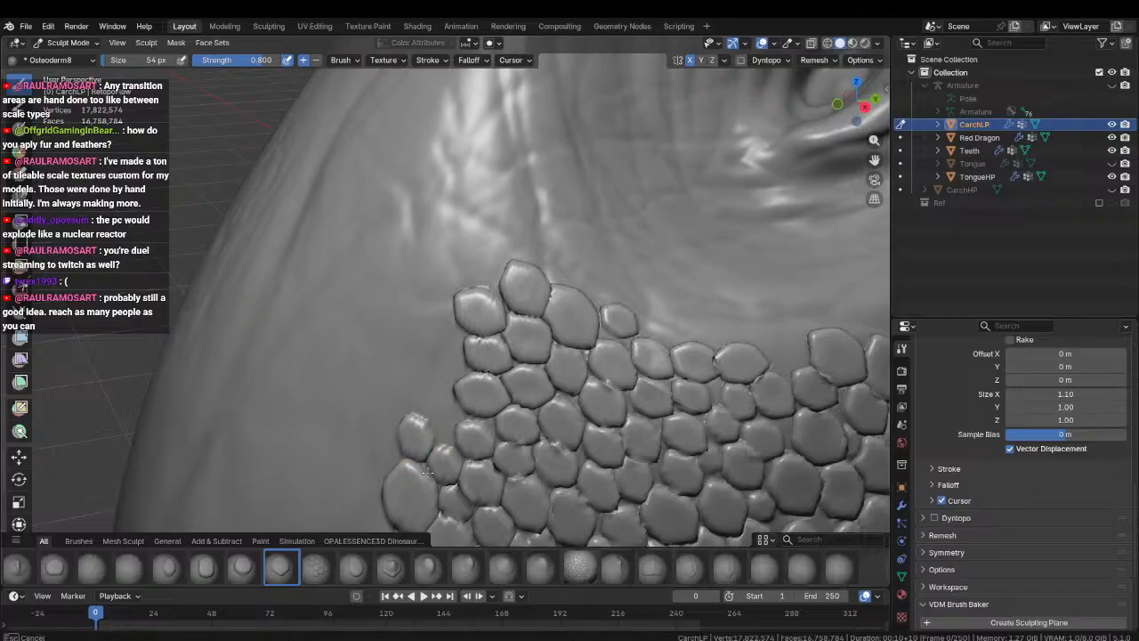
{"action": "left_click_drag", "start_coordinate": [420, 402], "coordinate": [433, 429]}
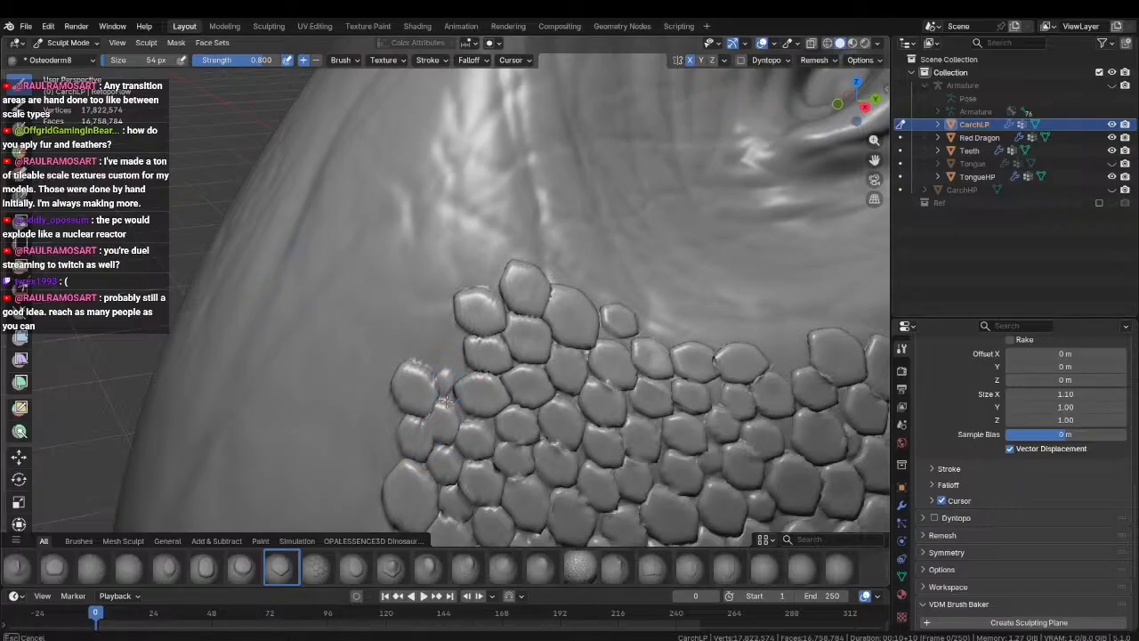
{"action": "left_click_drag", "start_coordinate": [413, 347], "coordinate": [430, 298]}
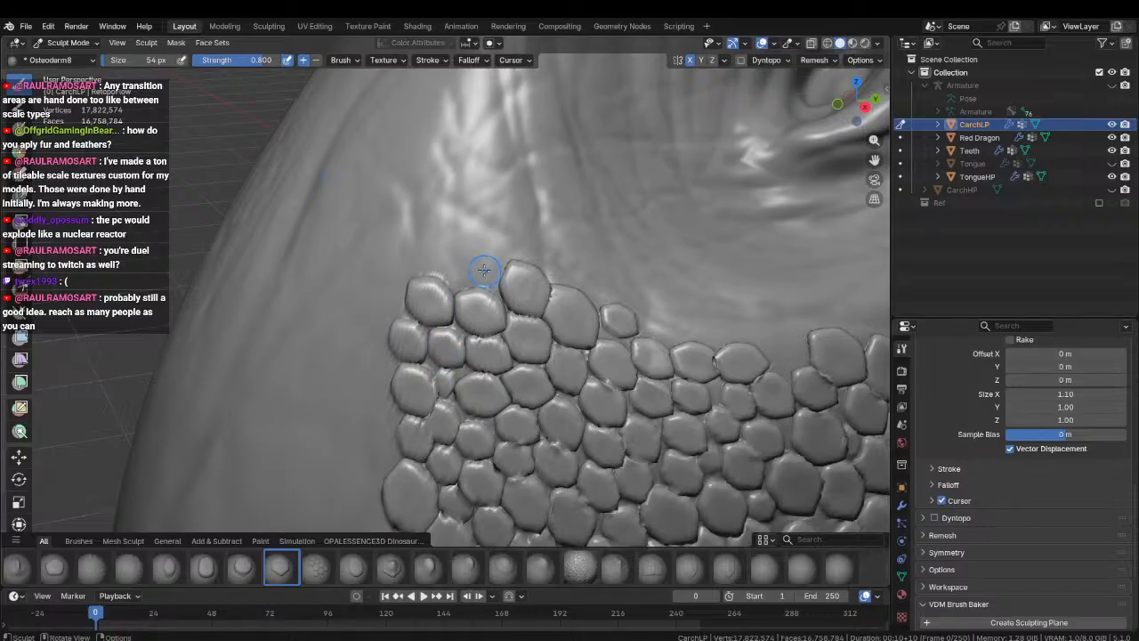
{"action": "left_click_drag", "start_coordinate": [484, 270], "coordinate": [502, 304]}
Widen the patch's front edge below the corner with scales stepping up from the larger ones beneath.
{"action": "middle_click_drag", "start_coordinate": [502, 303], "coordinate": [377, 311]}
{"action": "scroll", "coordinate": [376, 311], "scroll_direction": "down", "scroll_amount": 6}
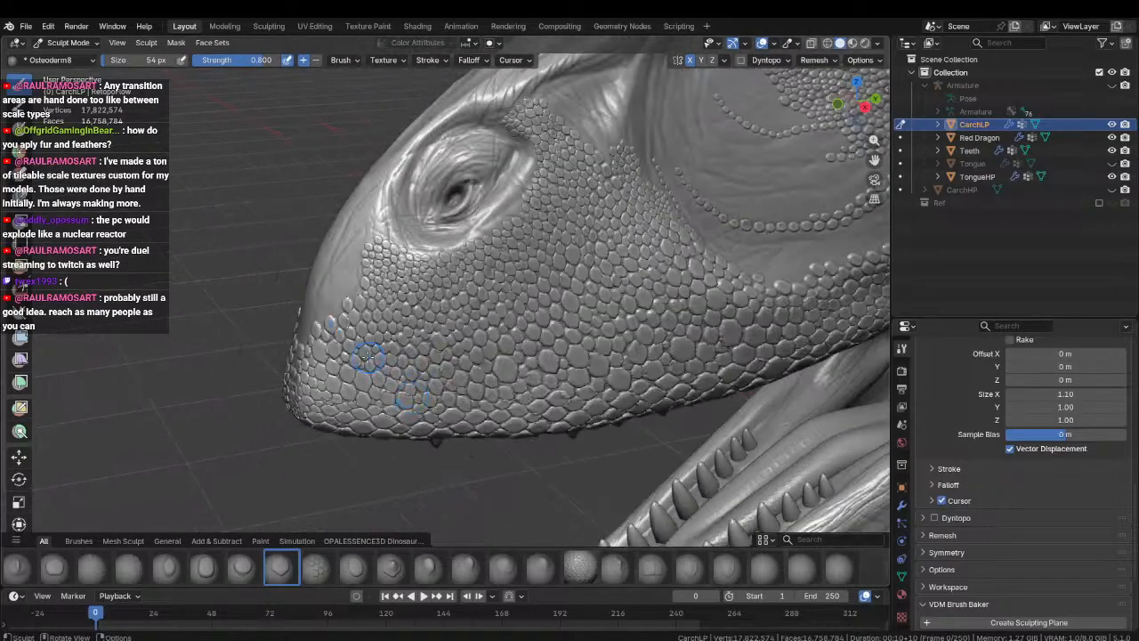
{"action": "middle_click_drag", "start_coordinate": [368, 356], "coordinate": [627, 349]}
{"action": "middle_click_drag", "start_coordinate": [463, 344], "coordinate": [203, 380]}
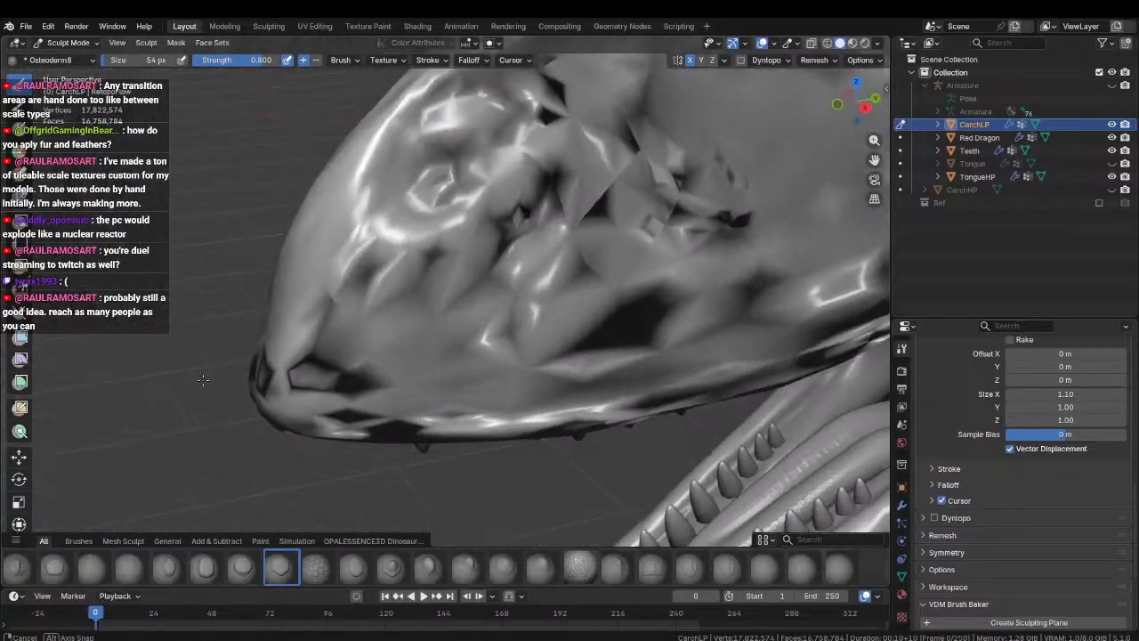
{"action": "middle_click_drag", "start_coordinate": [321, 356], "coordinate": [451, 308], "text": "shift"}
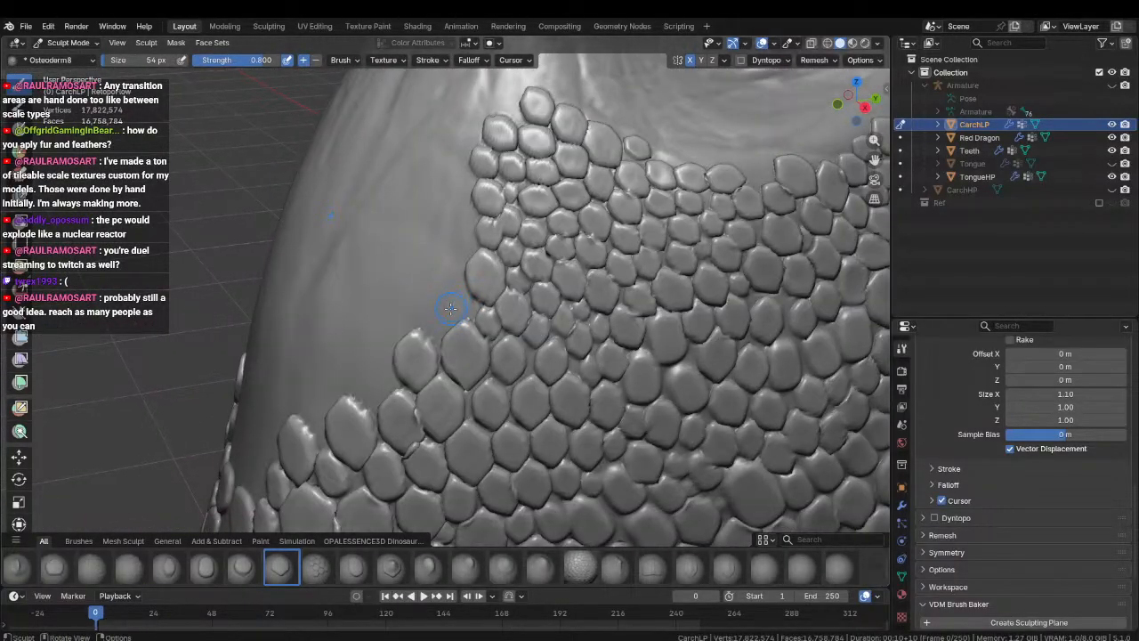
{"action": "left_click_drag", "start_coordinate": [439, 319], "coordinate": [433, 350]}
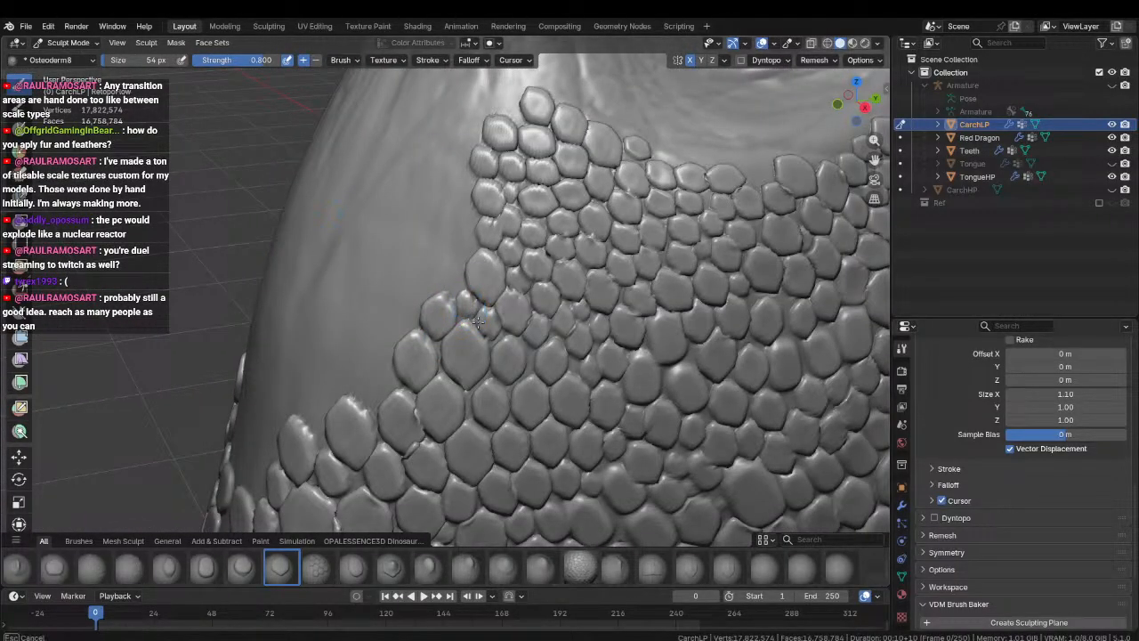
{"action": "left_click_drag", "start_coordinate": [450, 276], "coordinate": [469, 305]}
{"action": "left_click_drag", "start_coordinate": [465, 236], "coordinate": [480, 254]}
{"action": "middle_click_drag", "start_coordinate": [486, 260], "coordinate": [466, 293], "text": "shift"}
{"action": "left_click_drag", "start_coordinate": [464, 289], "coordinate": [485, 334]}
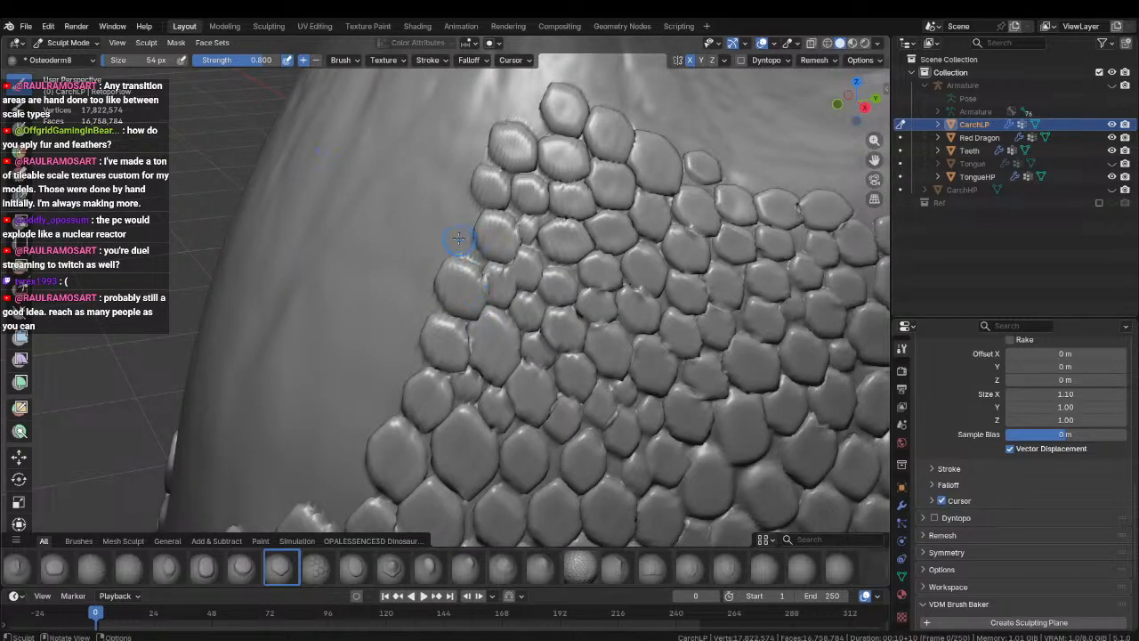
{"action": "left_click_drag", "start_coordinate": [458, 237], "coordinate": [477, 271]}
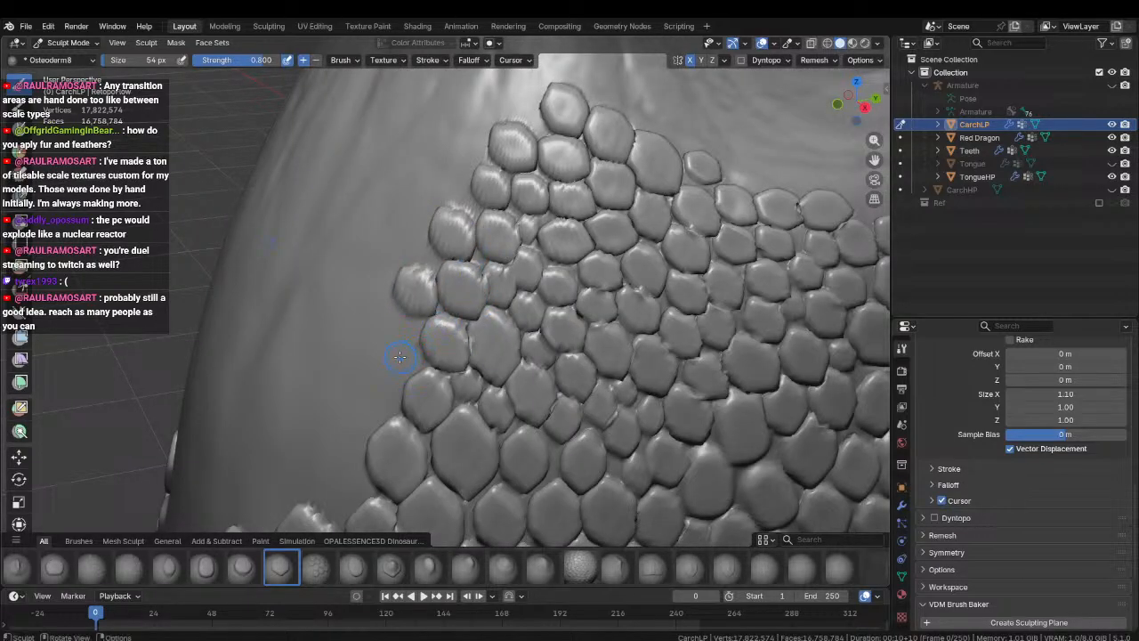
Continue the front edge down toward the snout tip, adding large and small scales onto the bare central strip.
{"action": "middle_click_drag", "start_coordinate": [430, 384], "coordinate": [426, 361]}
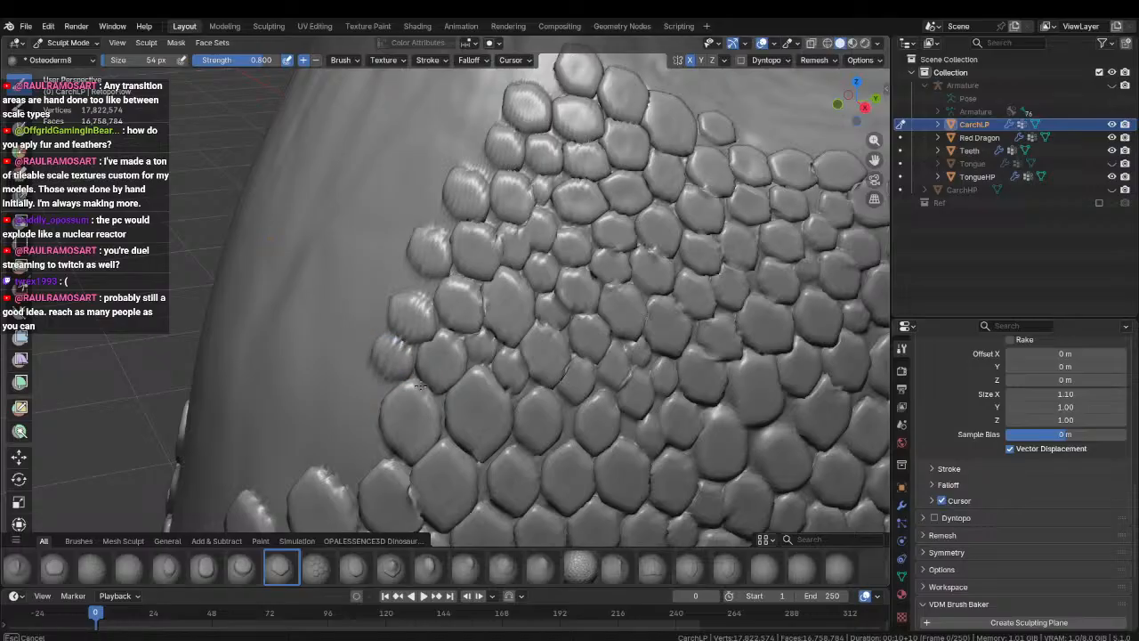
{"action": "middle_click_drag", "start_coordinate": [364, 453], "coordinate": [389, 381], "text": "shift"}
{"action": "left_click_drag", "start_coordinate": [380, 395], "coordinate": [374, 419]}
{"action": "middle_click_drag", "start_coordinate": [375, 417], "coordinate": [407, 457], "text": "ctrl"}
{"action": "mouse_move", "coordinate": [412, 411]}
{"action": "middle_mouse_down", "text": "shift"}
{"action": "mouse_move", "coordinate": [399, 445]}
{"action": "mouse_move", "coordinate": [489, 413]}
{"action": "mouse_move", "coordinate": [450, 331]}
{"action": "mouse_move", "coordinate": [413, 350]}
{"action": "middle_mouse_up", "text": "shift"}
{"action": "left_click_drag", "start_coordinate": [413, 349], "coordinate": [428, 382]}
{"action": "left_click_drag", "start_coordinate": [418, 278], "coordinate": [443, 315]}
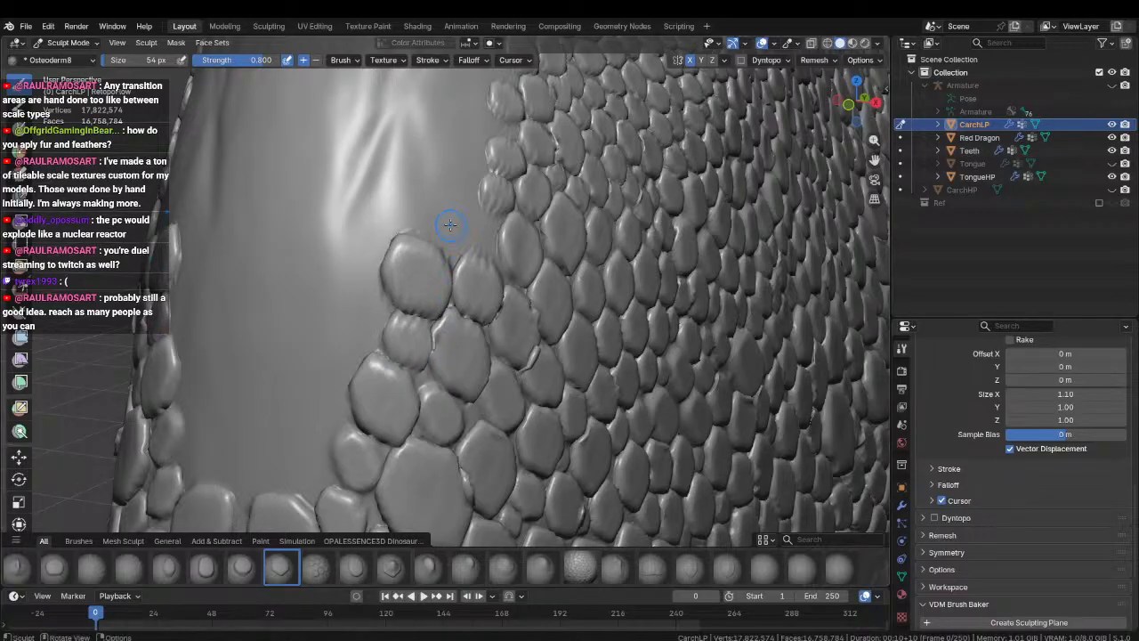
{"action": "left_click_drag", "start_coordinate": [450, 226], "coordinate": [477, 262]}
Add small Osteoderm8 scales along the patch's rim beneath the nostril, filling the dips between larger scales.
{"action": "mouse_move", "coordinate": [500, 260]}
{"action": "middle_mouse_down"}
{"action": "mouse_move", "coordinate": [419, 285]}
{"action": "mouse_move", "coordinate": [431, 385]}
{"action": "mouse_move", "coordinate": [393, 373]}
{"action": "mouse_move", "coordinate": [386, 352]}
{"action": "mouse_move", "coordinate": [411, 462]}
{"action": "middle_mouse_up"}
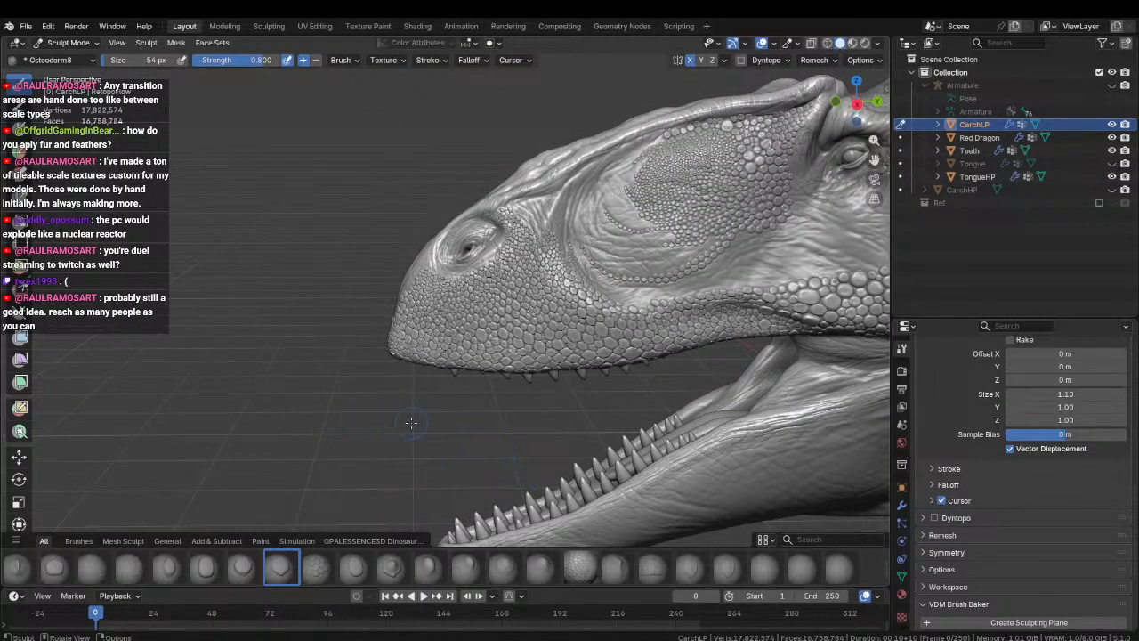
{"action": "mouse_move", "coordinate": [411, 423]}
{"action": "middle_mouse_down", "text": "ctrl"}
{"action": "mouse_move", "coordinate": [374, 360]}
{"action": "mouse_move", "coordinate": [453, 427]}
{"action": "mouse_move", "coordinate": [463, 355]}
{"action": "mouse_move", "coordinate": [411, 365]}
{"action": "middle_mouse_up", "text": "ctrl"}
{"action": "left_click_drag", "start_coordinate": [411, 374], "coordinate": [429, 365]}
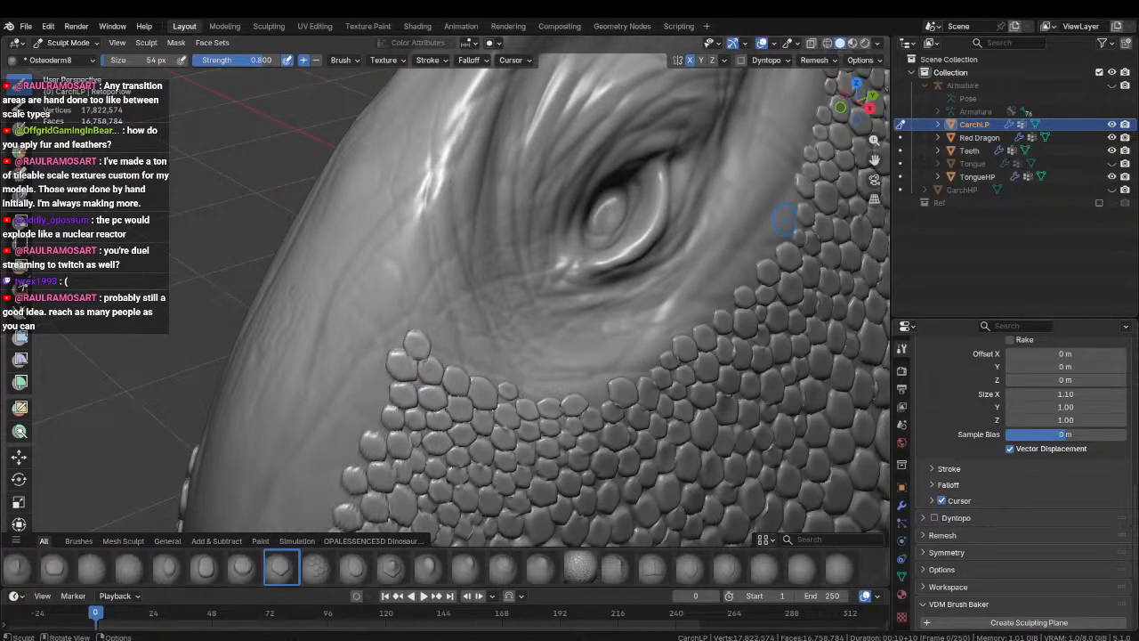
{"action": "mouse_move", "coordinate": [441, 356]}
{"action": "middle_mouse_down"}
{"action": "mouse_move", "coordinate": [461, 343]}
{"action": "mouse_move", "coordinate": [453, 362]}
{"action": "mouse_move", "coordinate": [479, 398]}
{"action": "mouse_move", "coordinate": [464, 395]}
{"action": "middle_mouse_up"}
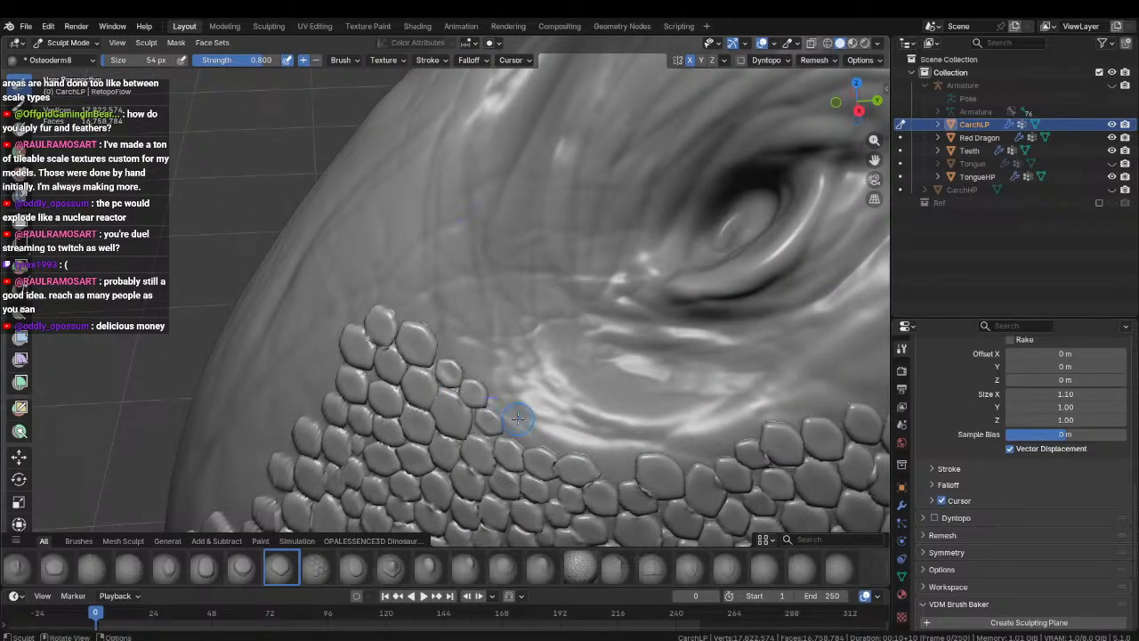
{"action": "mouse_move", "coordinate": [538, 442]}
{"action": "middle_mouse_down"}
{"action": "mouse_move", "coordinate": [534, 452]}
{"action": "mouse_move", "coordinate": [445, 402]}
{"action": "mouse_move", "coordinate": [472, 402]}
{"action": "middle_mouse_up"}
{"action": "left_click_drag", "start_coordinate": [480, 410], "coordinate": [574, 431]}
{"action": "middle_click_drag", "start_coordinate": [574, 431], "coordinate": [473, 384], "text": "shift"}
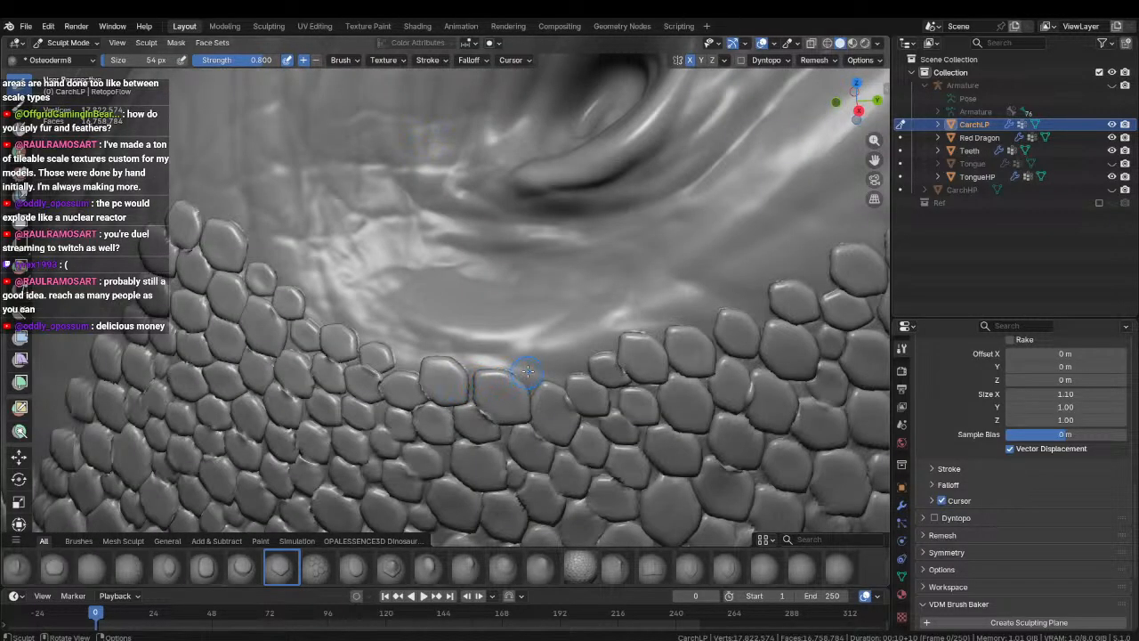
{"action": "left_click_drag", "start_coordinate": [528, 370], "coordinate": [531, 370]}
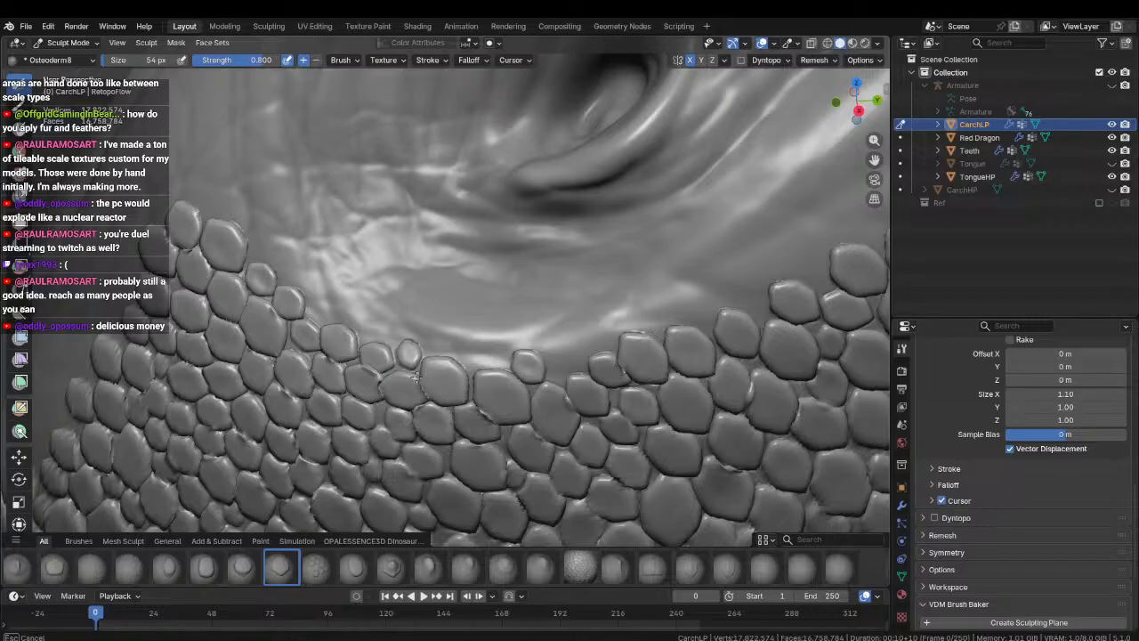
{"action": "left_click_drag", "start_coordinate": [416, 377], "coordinate": [417, 377]}
Add Osteoderm8 scales above the large scale on the patch's snout-facing edge, filling the step up toward the front corner.
{"action": "mouse_move", "coordinate": [417, 377]}
{"action": "middle_mouse_down", "text": "ctrl"}
{"action": "mouse_move", "coordinate": [424, 454]}
{"action": "mouse_move", "coordinate": [442, 323]}
{"action": "mouse_move", "coordinate": [423, 323]}
{"action": "mouse_move", "coordinate": [465, 392]}
{"action": "mouse_move", "coordinate": [427, 298]}
{"action": "mouse_move", "coordinate": [424, 316]}
{"action": "mouse_move", "coordinate": [453, 346]}
{"action": "mouse_move", "coordinate": [433, 386]}
{"action": "middle_mouse_up", "text": "ctrl"}
{"action": "left_click_drag", "start_coordinate": [411, 396], "coordinate": [452, 290]}
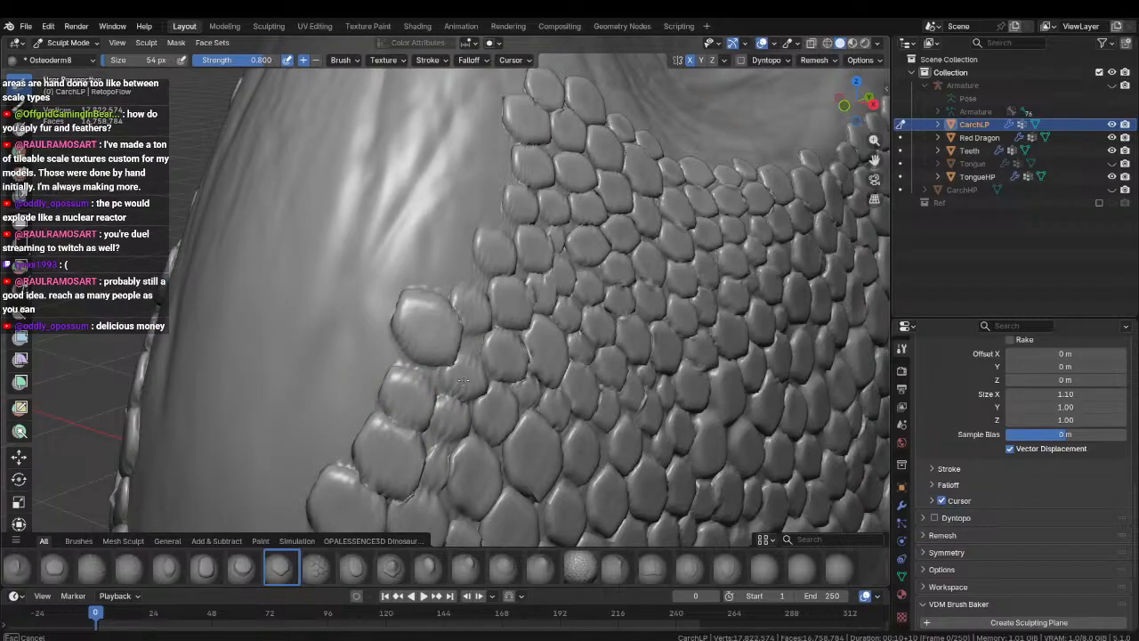
{"action": "middle_click_drag", "start_coordinate": [452, 289], "coordinate": [437, 299]}
{"action": "left_click_drag", "start_coordinate": [400, 282], "coordinate": [424, 254]}
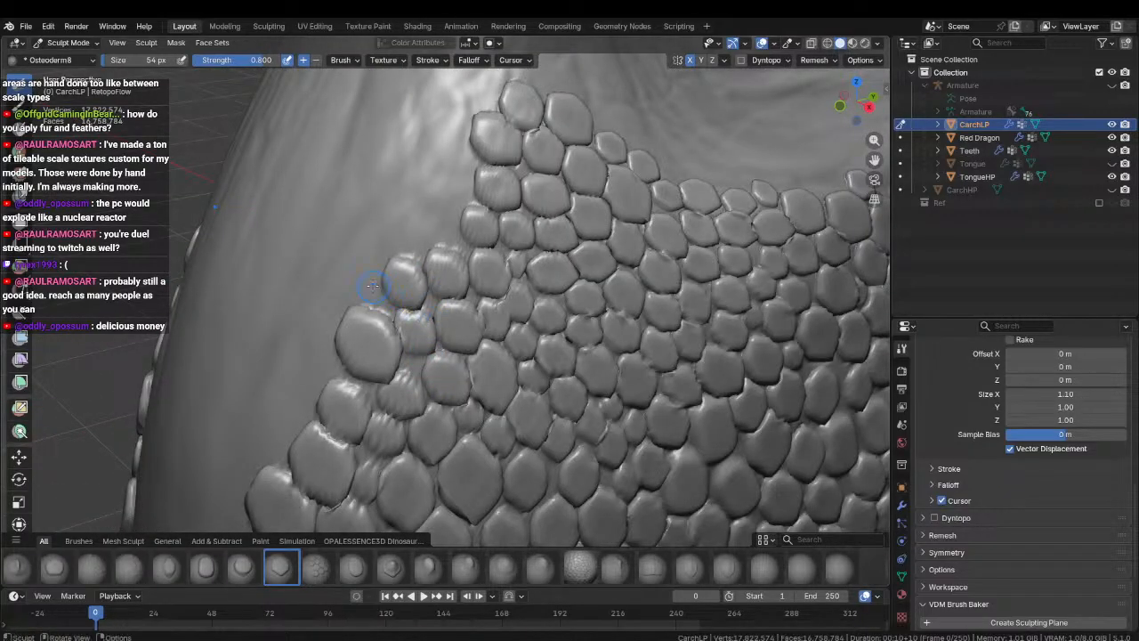
{"action": "left_click_drag", "start_coordinate": [363, 281], "coordinate": [383, 253]}
{"action": "mouse_move", "coordinate": [388, 325]}
{"action": "middle_mouse_down"}
{"action": "mouse_move", "coordinate": [384, 391]}
{"action": "mouse_move", "coordinate": [401, 329]}
{"action": "middle_mouse_up"}
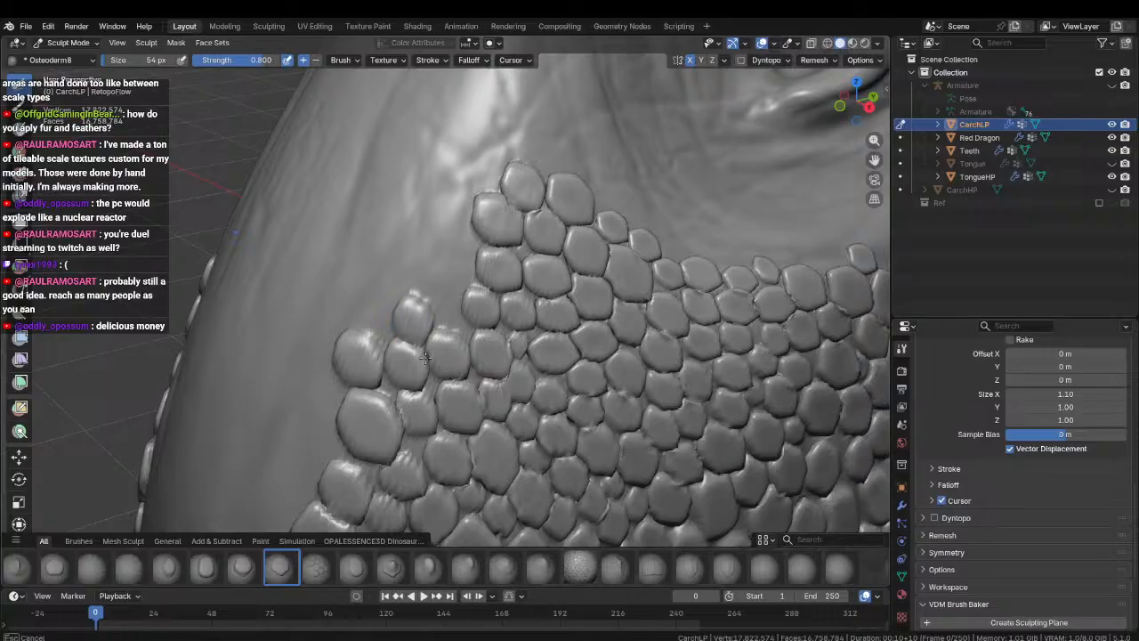
{"action": "left_click_drag", "start_coordinate": [458, 263], "coordinate": [484, 301]}
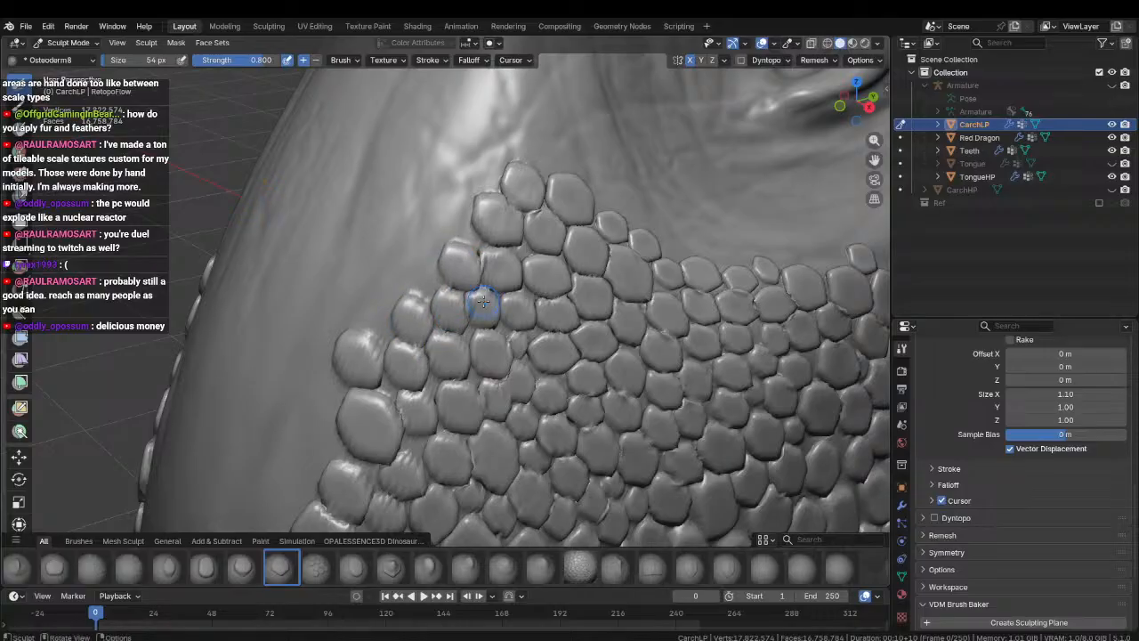
Extend the patch's upper front corner upward in front of the nostril with staggered small and large scales.
{"action": "middle_click_drag", "start_coordinate": [484, 303], "coordinate": [478, 354], "text": "shift"}
{"action": "mouse_move", "coordinate": [411, 322]}
{"action": "left_mouse_down"}
{"action": "mouse_move", "coordinate": [438, 291]}
{"action": "mouse_move", "coordinate": [459, 290]}
{"action": "left_mouse_up"}
{"action": "middle_click_drag", "start_coordinate": [477, 306], "coordinate": [470, 357]}
{"action": "left_click_drag", "start_coordinate": [462, 296], "coordinate": [464, 300]}
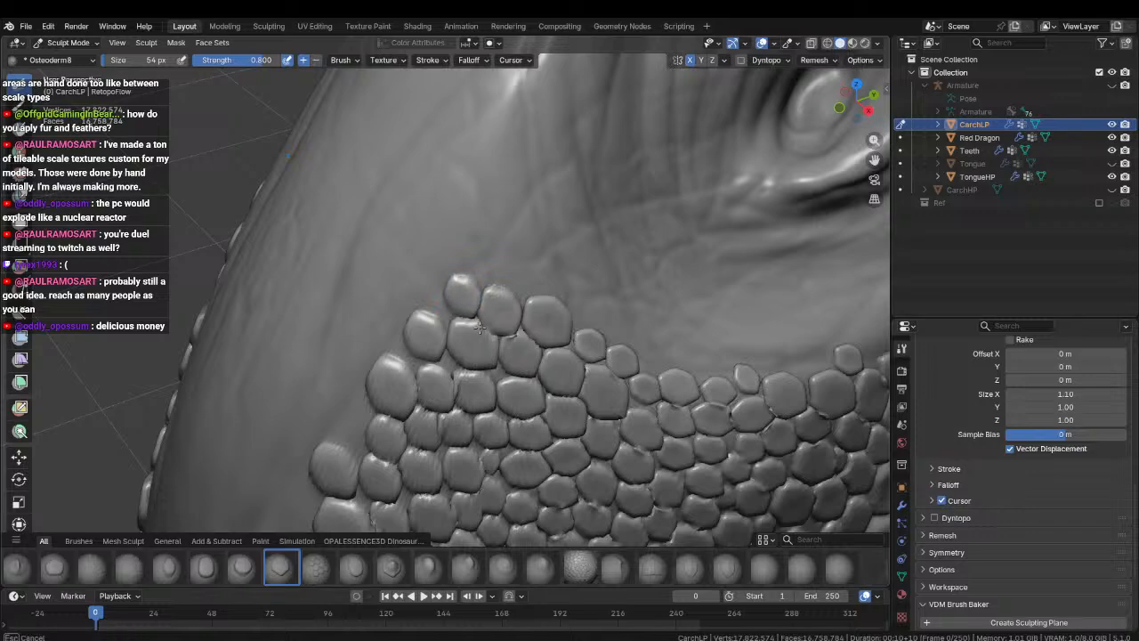
{"action": "middle_click_drag", "start_coordinate": [464, 301], "coordinate": [428, 360]}
{"action": "left_click_drag", "start_coordinate": [425, 355], "coordinate": [443, 381]}
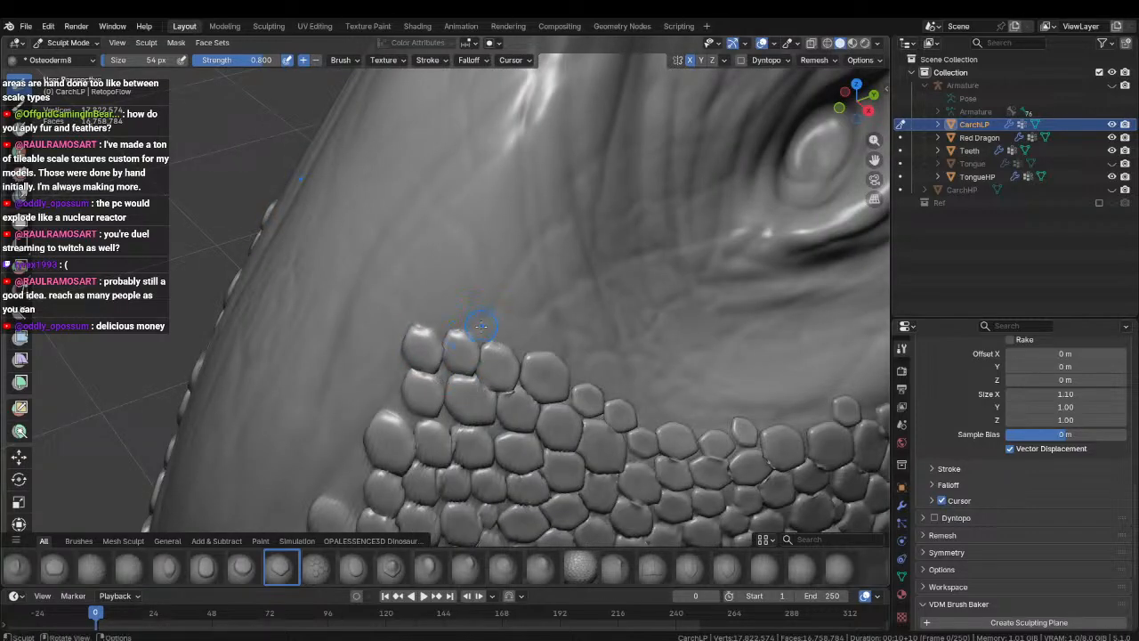
{"action": "left_click_drag", "start_coordinate": [481, 325], "coordinate": [456, 354]}
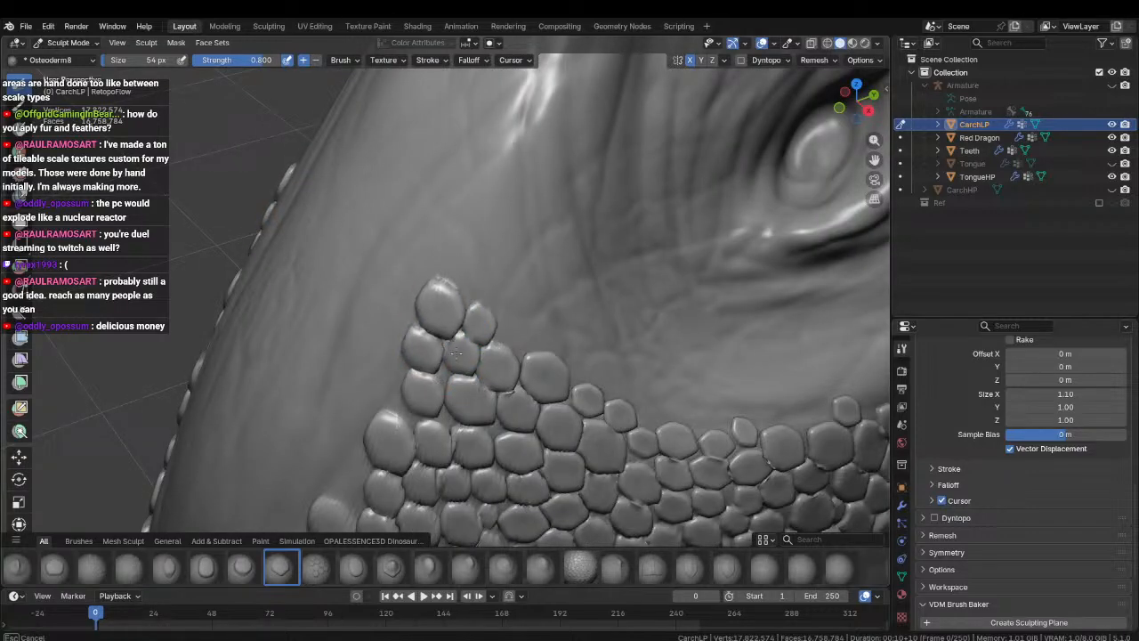
{"action": "left_click_drag", "start_coordinate": [469, 282], "coordinate": [470, 283]}
{"action": "middle_click_drag", "start_coordinate": [471, 283], "coordinate": [437, 352]}
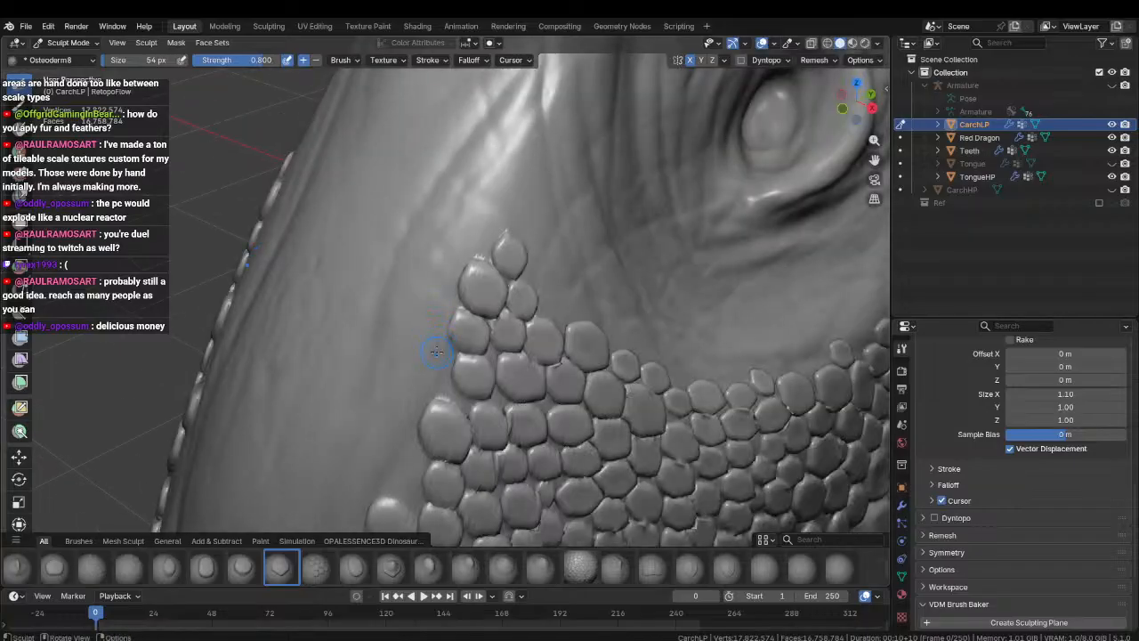
Add an outer row of scales along the snout-facing edge, from the new peak down to the large edge scales.
{"action": "left_click_drag", "start_coordinate": [429, 375], "coordinate": [460, 408]}
{"action": "left_click_drag", "start_coordinate": [432, 330], "coordinate": [463, 269]}
{"action": "middle_click_drag", "start_coordinate": [462, 269], "coordinate": [427, 354]}
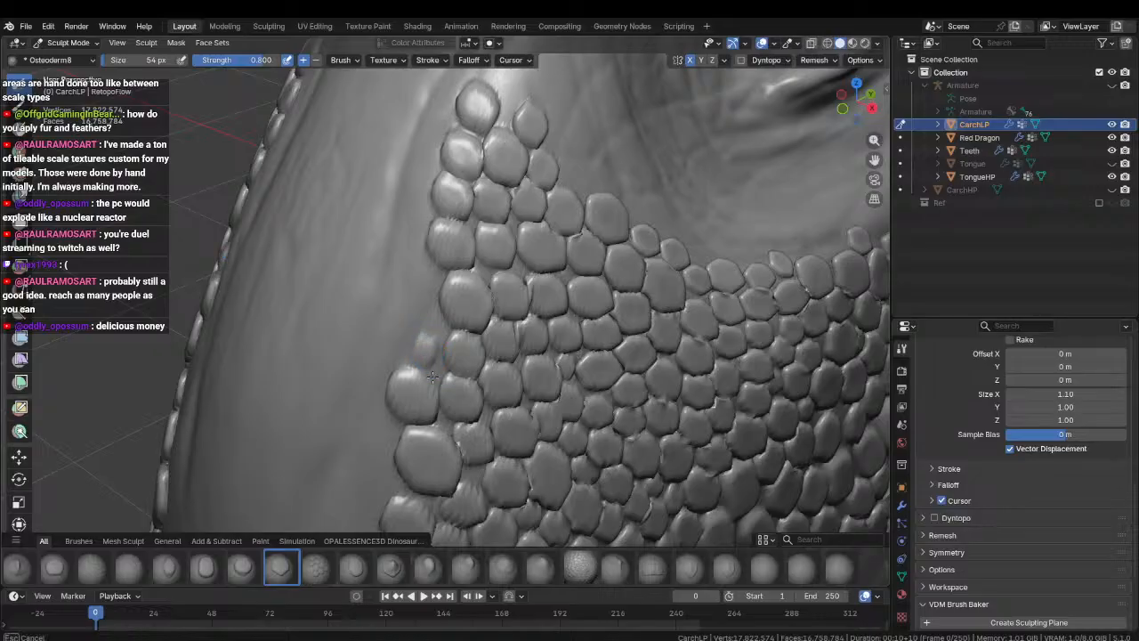
{"action": "left_click_drag", "start_coordinate": [432, 378], "coordinate": [438, 353]}
{"action": "left_click_drag", "start_coordinate": [420, 288], "coordinate": [404, 268]}
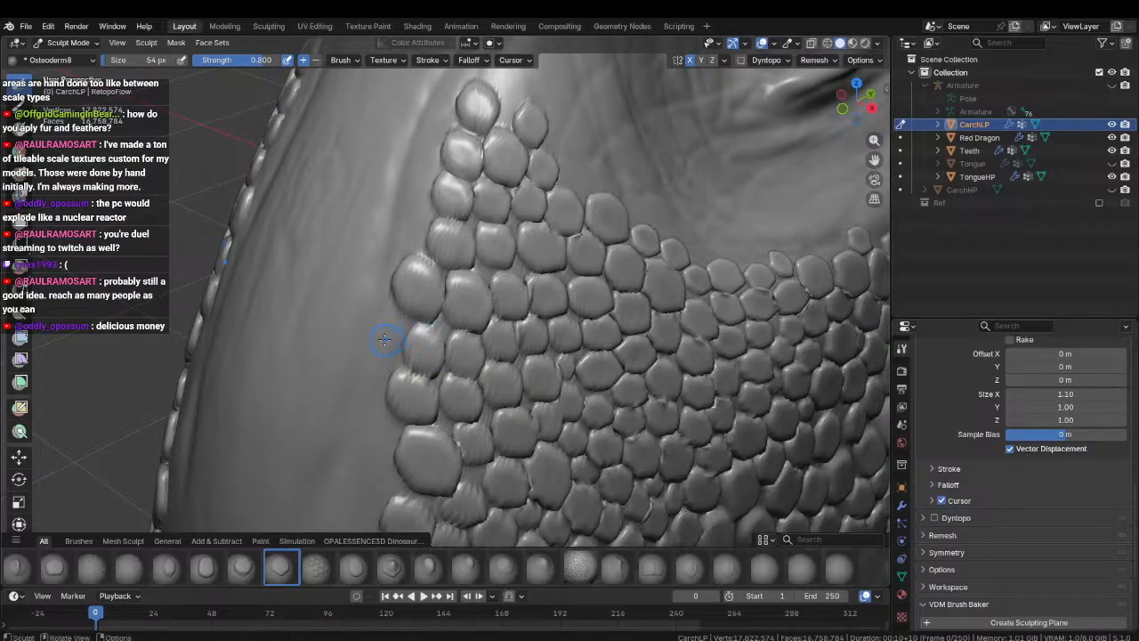
{"action": "left_click_drag", "start_coordinate": [384, 339], "coordinate": [388, 317]}
Continue the outer row down past the large edge scale onto the bare snout strip, and undo the last stroke.
{"action": "middle_click_drag", "start_coordinate": [405, 400], "coordinate": [424, 313], "text": "shift"}
{"action": "mouse_move", "coordinate": [393, 325]}
{"action": "left_mouse_down"}
{"action": "mouse_move", "coordinate": [395, 287]}
{"action": "mouse_move", "coordinate": [411, 314]}
{"action": "left_mouse_up"}
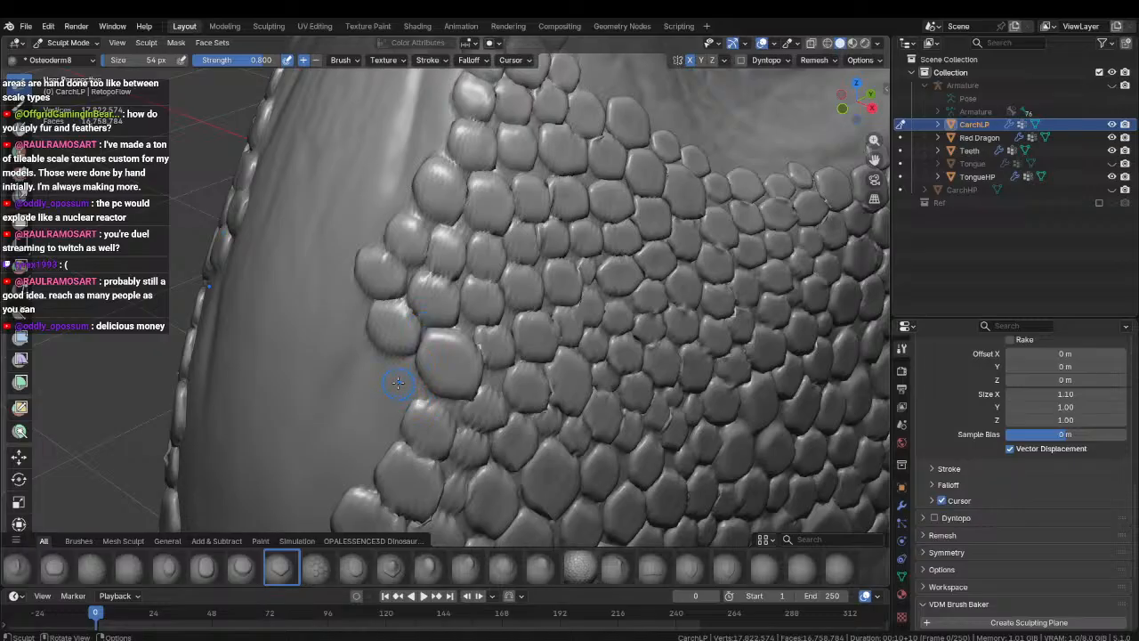
{"action": "left_click_drag", "start_coordinate": [398, 382], "coordinate": [415, 402]}
{"action": "middle_click_drag", "start_coordinate": [421, 404], "coordinate": [448, 357], "text": "shift"}
{"action": "mouse_move", "coordinate": [405, 381]}
{"action": "left_mouse_down"}
{"action": "mouse_move", "coordinate": [396, 412]}
{"action": "mouse_move", "coordinate": [375, 392]}
{"action": "mouse_move", "coordinate": [374, 412]}
{"action": "left_mouse_up"}
{"action": "middle_click_drag", "start_coordinate": [345, 482], "coordinate": [389, 357], "text": "shift"}
{"action": "mouse_move", "coordinate": [387, 363]}
{"action": "left_mouse_down"}
{"action": "mouse_move", "coordinate": [414, 407]}
{"action": "mouse_move", "coordinate": [414, 440]}
{"action": "left_mouse_up"}
{"action": "key", "text": "ctrl+z"}
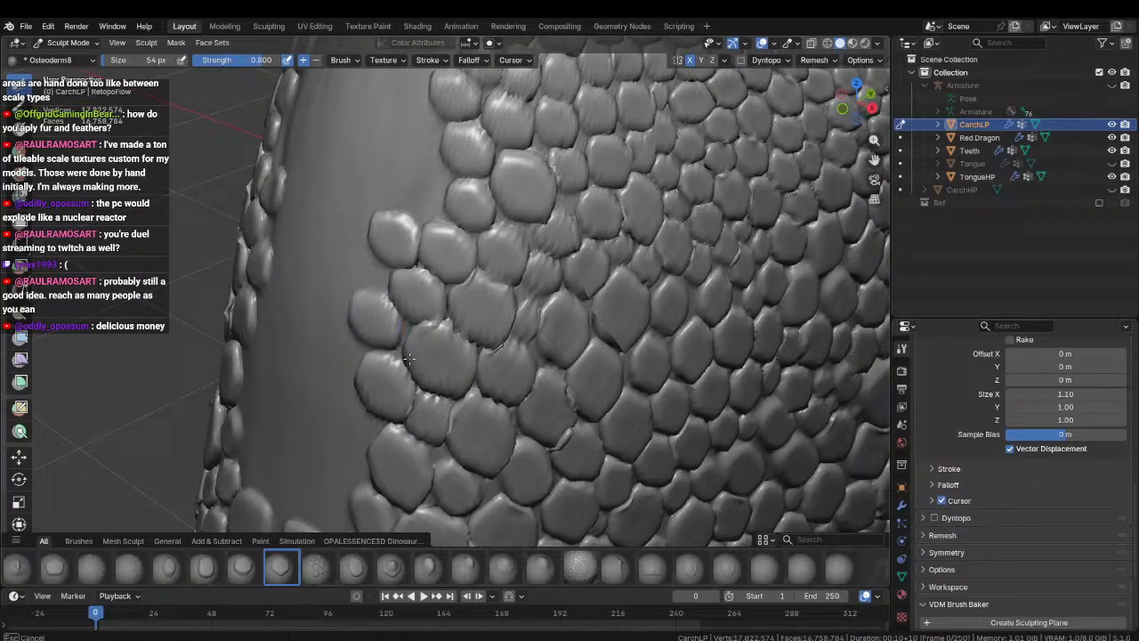
Fill the notches along the snout-facing edge with more scales, working from the lower scales back up toward the peak.
{"action": "middle_click_drag", "start_coordinate": [384, 324], "coordinate": [381, 445], "text": "shift"}
{"action": "left_click_drag", "start_coordinate": [398, 350], "coordinate": [419, 385]}
{"action": "middle_click_drag", "start_coordinate": [404, 330], "coordinate": [419, 400], "text": "shift"}
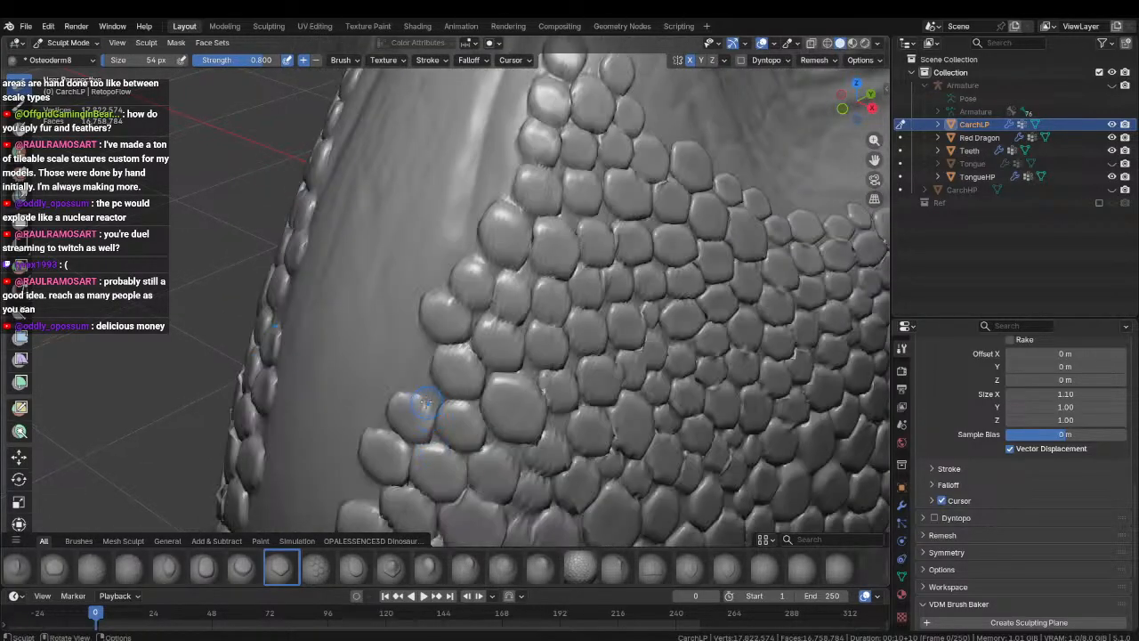
{"action": "left_click_drag", "start_coordinate": [413, 360], "coordinate": [438, 404]}
{"action": "middle_click_drag", "start_coordinate": [438, 404], "coordinate": [417, 378]}
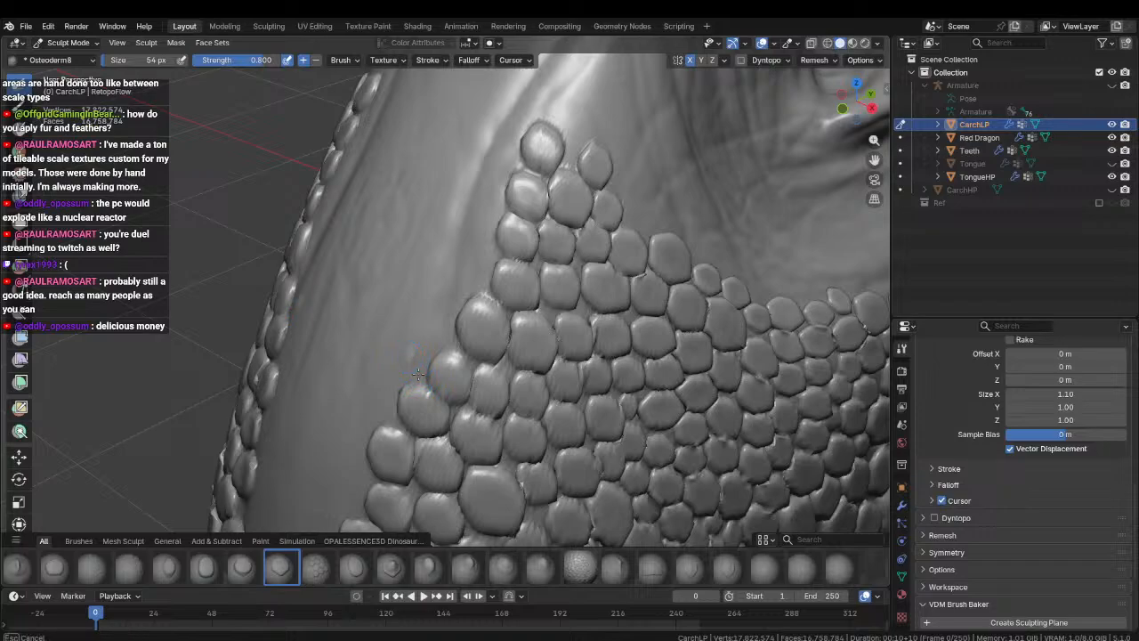
{"action": "left_click_drag", "start_coordinate": [418, 374], "coordinate": [437, 384]}
{"action": "left_click_drag", "start_coordinate": [434, 320], "coordinate": [444, 354]}
{"action": "middle_click_drag", "start_coordinate": [444, 354], "coordinate": [425, 416], "text": "shift"}
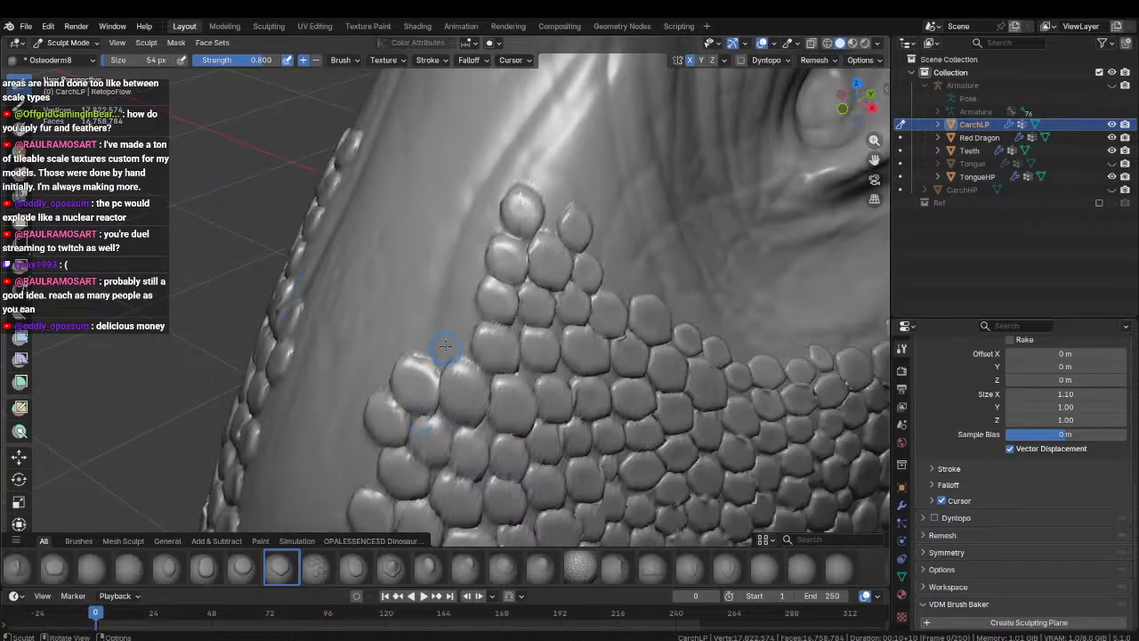
Carry the outer row of scales up beside the peak, ending level with its uppermost scale.
{"action": "left_click_drag", "start_coordinate": [434, 335], "coordinate": [452, 383]}
{"action": "left_click_drag", "start_coordinate": [459, 296], "coordinate": [465, 365]}
{"action": "middle_click_drag", "start_coordinate": [443, 375], "coordinate": [428, 402], "text": "shift"}
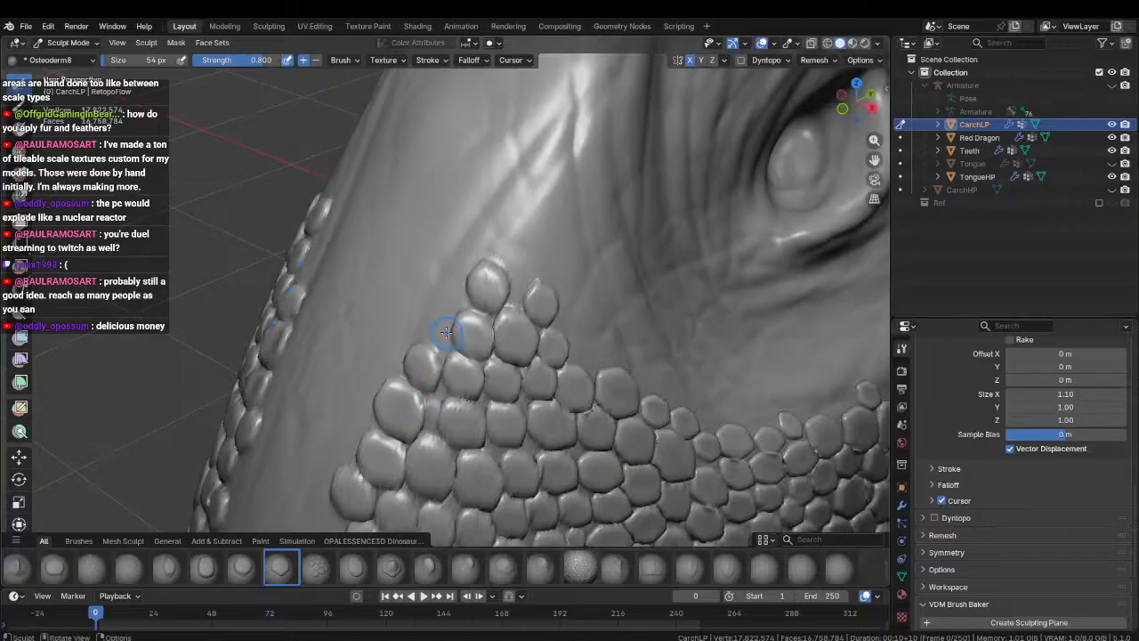
{"action": "left_click_drag", "start_coordinate": [440, 330], "coordinate": [450, 356]}
{"action": "left_click_drag", "start_coordinate": [450, 290], "coordinate": [467, 323]}
{"action": "middle_click_drag", "start_coordinate": [459, 294], "coordinate": [423, 331]}
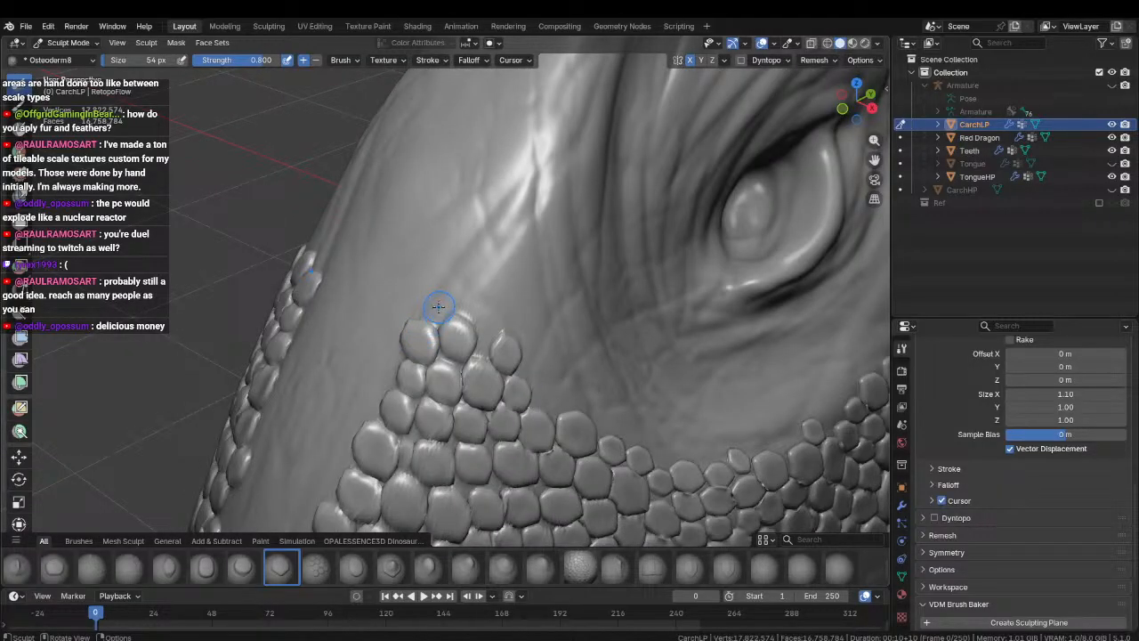
Raise the peak with another tier of scales and fill the small gap between its tips.
{"action": "left_click_drag", "start_coordinate": [437, 330], "coordinate": [438, 339]}
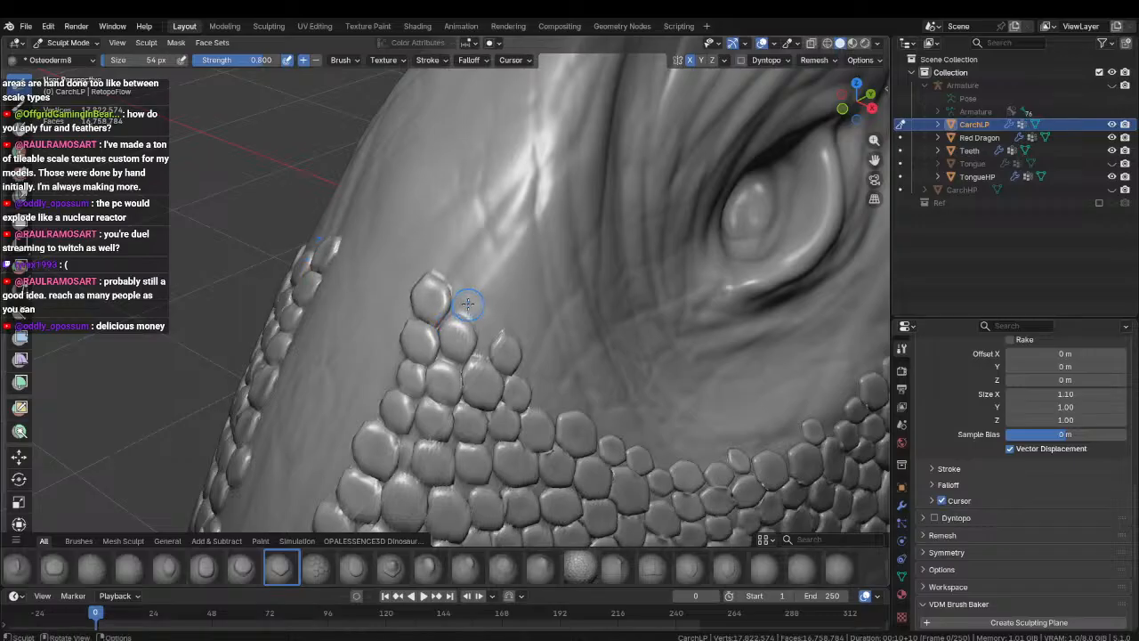
{"action": "left_click_drag", "start_coordinate": [466, 295], "coordinate": [472, 325]}
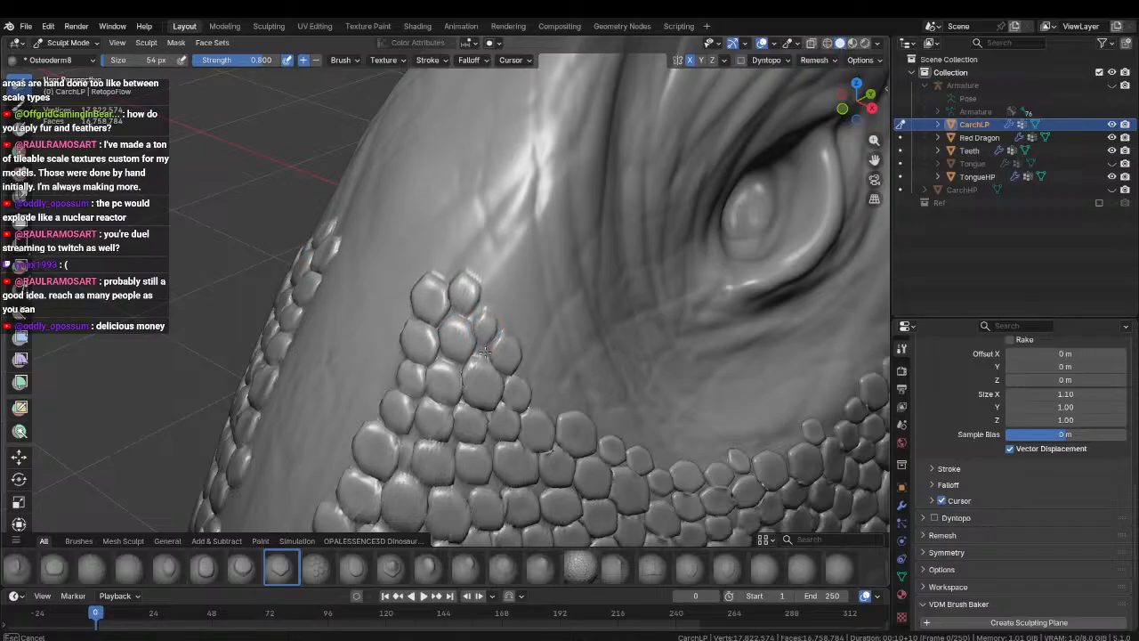
{"action": "middle_click_drag", "start_coordinate": [484, 330], "coordinate": [440, 354]}
{"action": "mouse_move", "coordinate": [454, 370]}
{"action": "left_mouse_down"}
{"action": "mouse_move", "coordinate": [442, 339]}
{"action": "mouse_move", "coordinate": [440, 360]}
{"action": "left_mouse_up"}
{"action": "left_click_drag", "start_coordinate": [428, 289], "coordinate": [431, 315]}
{"action": "middle_click_drag", "start_coordinate": [470, 330], "coordinate": [439, 358]}
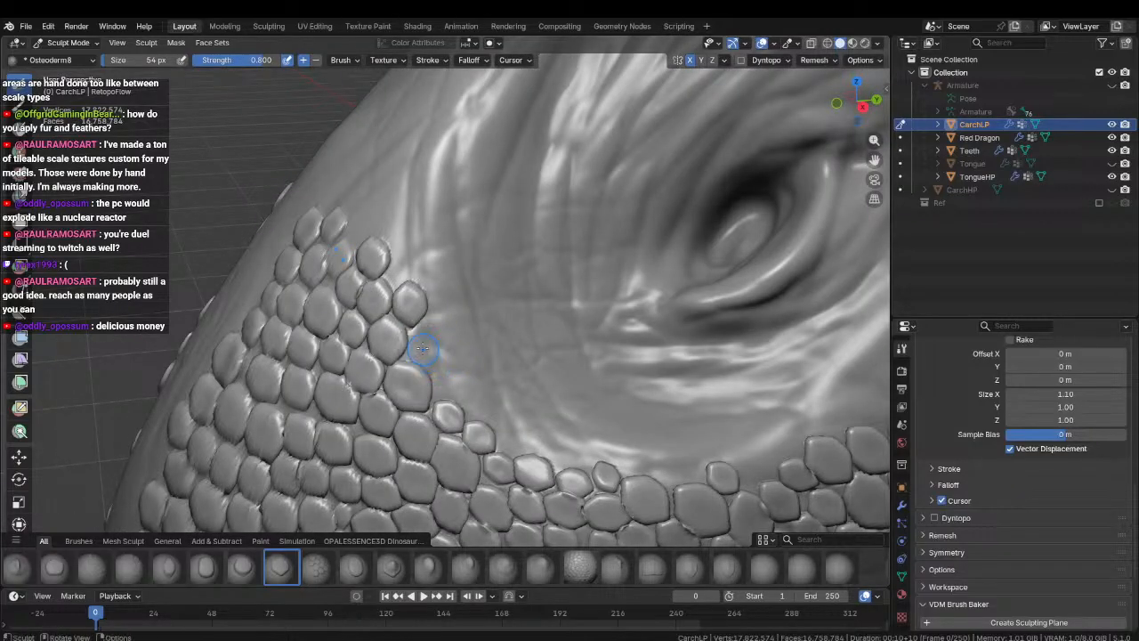
Line the peak's nostril-facing slope with small scales down to the rim beneath the nostril.
{"action": "left_click_drag", "start_coordinate": [445, 383], "coordinate": [450, 394]}
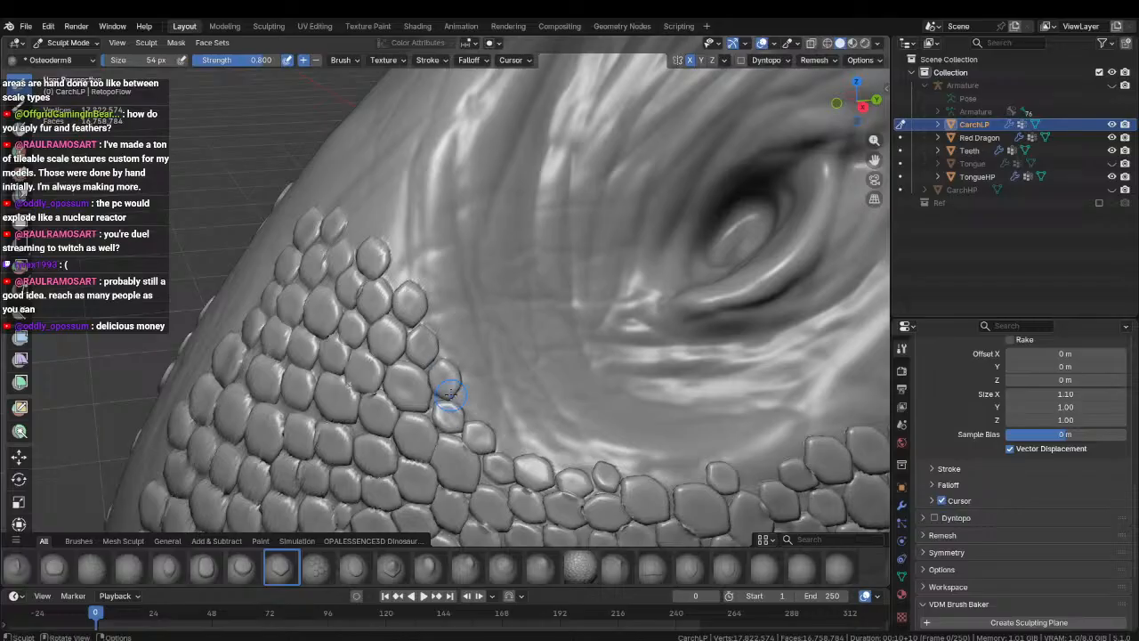
{"action": "middle_click_drag", "start_coordinate": [439, 337], "coordinate": [447, 359]}
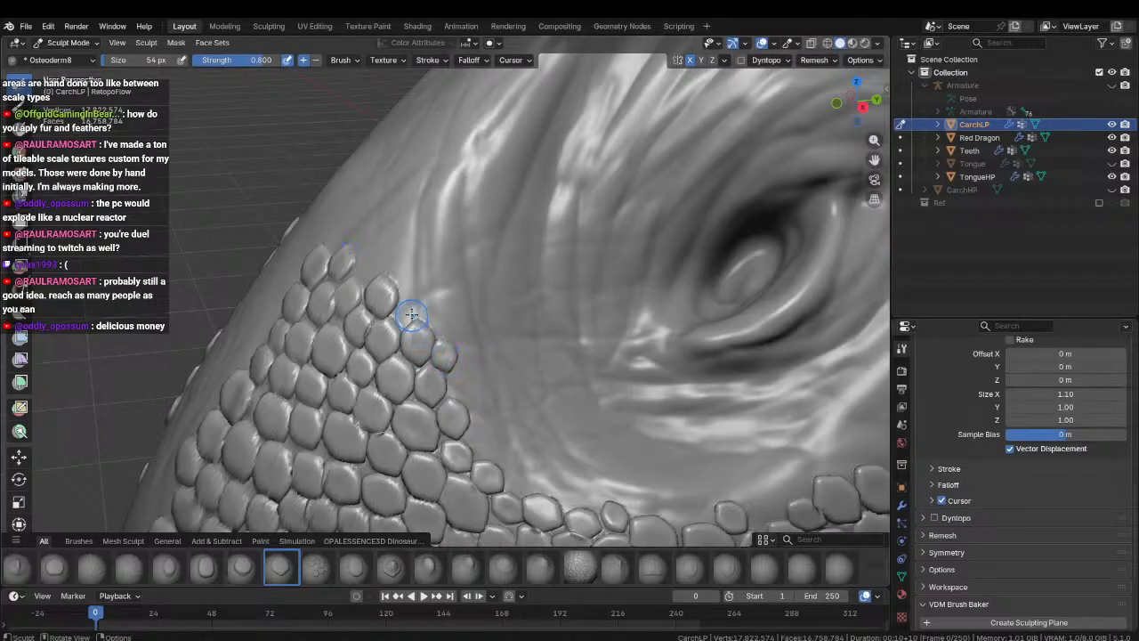
{"action": "middle_click_drag", "start_coordinate": [401, 328], "coordinate": [415, 346]}
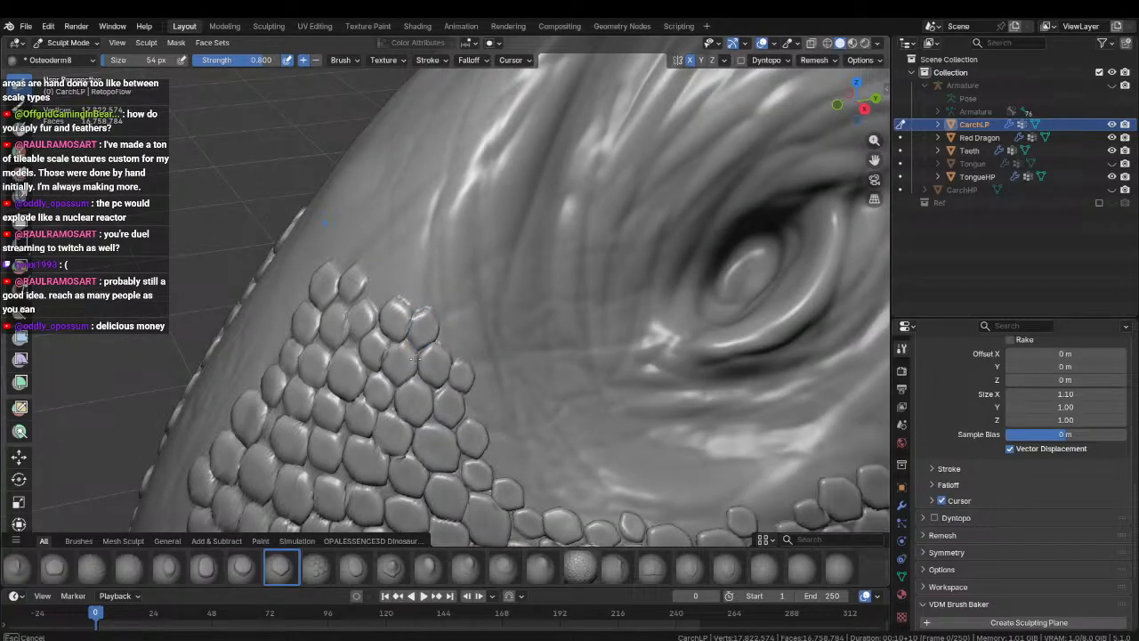
{"action": "middle_click_drag", "start_coordinate": [420, 298], "coordinate": [425, 319]}
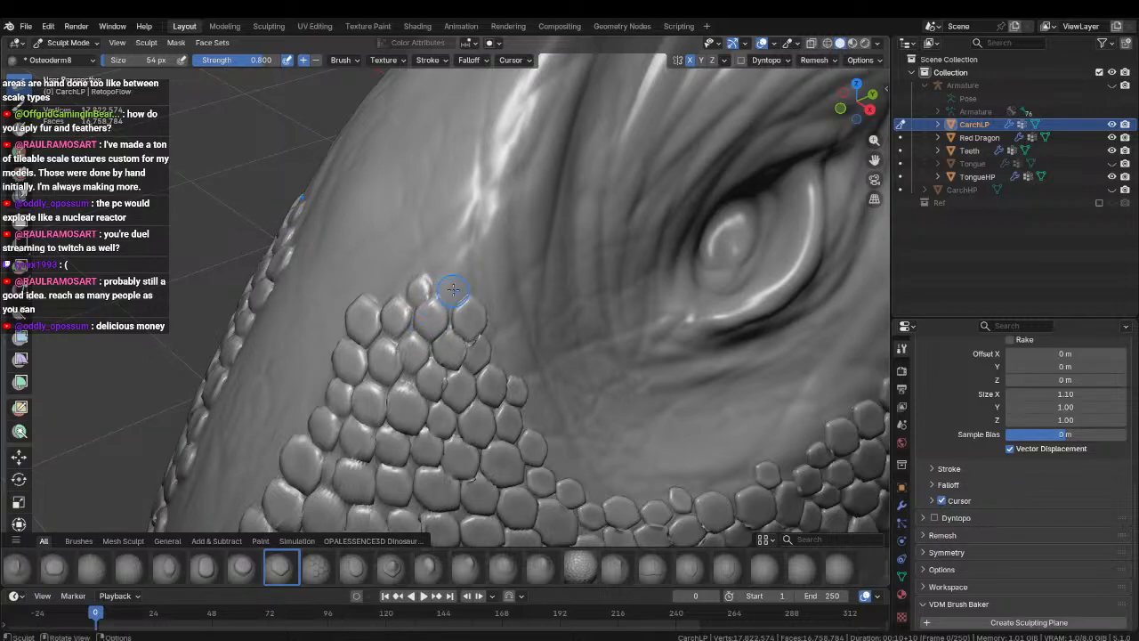
Add scales across the peak's tip and smaller ones down its nostril-facing side.
{"action": "left_click", "coordinate": [414, 279]}
{"action": "left_click", "coordinate": [450, 284]}
{"action": "mouse_move", "coordinate": [450, 284]}
{"action": "middle_mouse_down", "text": "ctrl"}
{"action": "mouse_move", "coordinate": [448, 460]}
{"action": "mouse_move", "coordinate": [363, 344]}
{"action": "mouse_move", "coordinate": [412, 293]}
{"action": "mouse_move", "coordinate": [414, 270]}
{"action": "mouse_move", "coordinate": [443, 281]}
{"action": "middle_mouse_up", "text": "ctrl"}
{"action": "middle_click_drag", "start_coordinate": [483, 383], "coordinate": [438, 355], "text": "ctrl"}
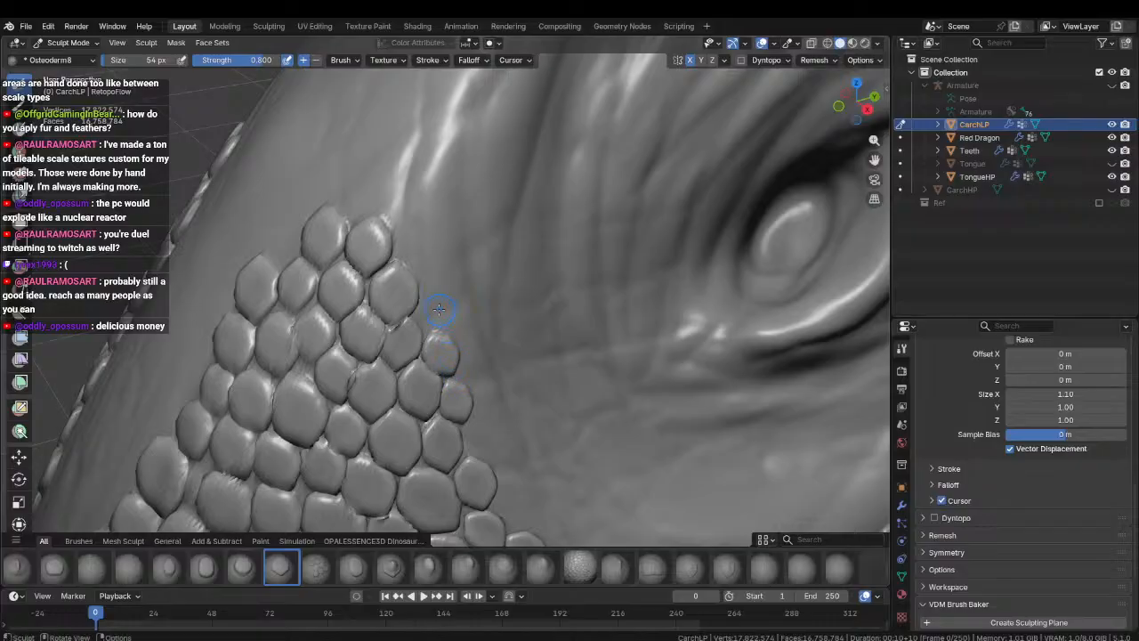
{"action": "middle_click_drag", "start_coordinate": [428, 303], "coordinate": [460, 348]}
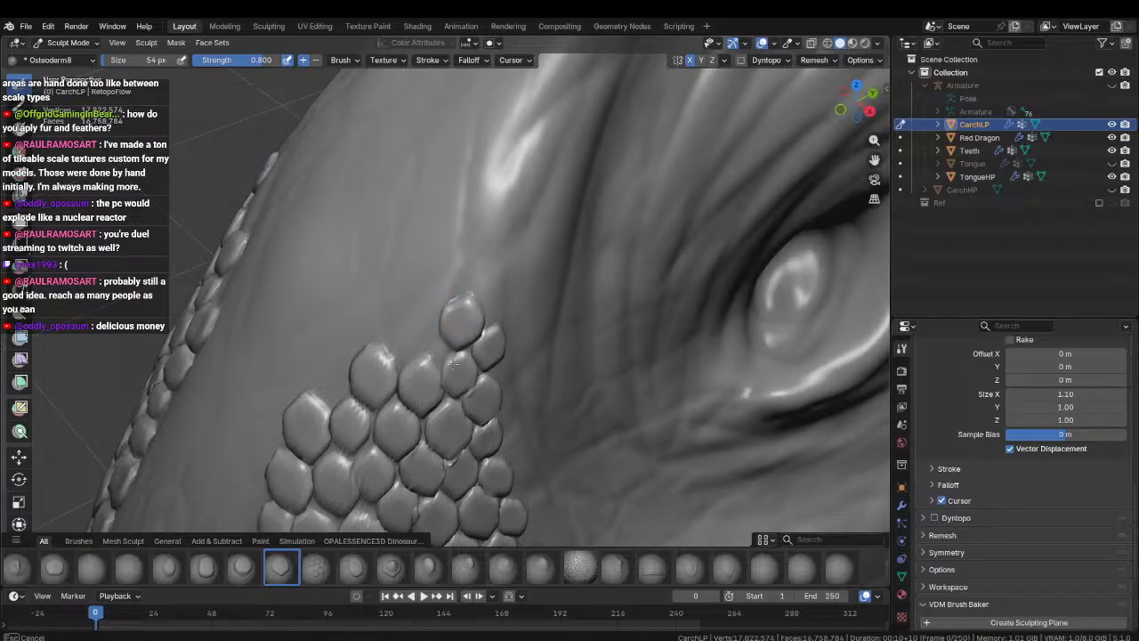
Fill the stepped gaps on the peak's snout-facing side with scales beneath its highest tip.
{"action": "mouse_move", "coordinate": [400, 343]}
{"action": "left_mouse_down"}
{"action": "mouse_move", "coordinate": [399, 325]}
{"action": "mouse_move", "coordinate": [479, 268]}
{"action": "left_mouse_up"}
{"action": "middle_click_drag", "start_coordinate": [464, 306], "coordinate": [402, 289]}
{"action": "left_click_drag", "start_coordinate": [397, 302], "coordinate": [398, 301]}
{"action": "middle_click_drag", "start_coordinate": [399, 300], "coordinate": [400, 368], "text": "ctrl"}
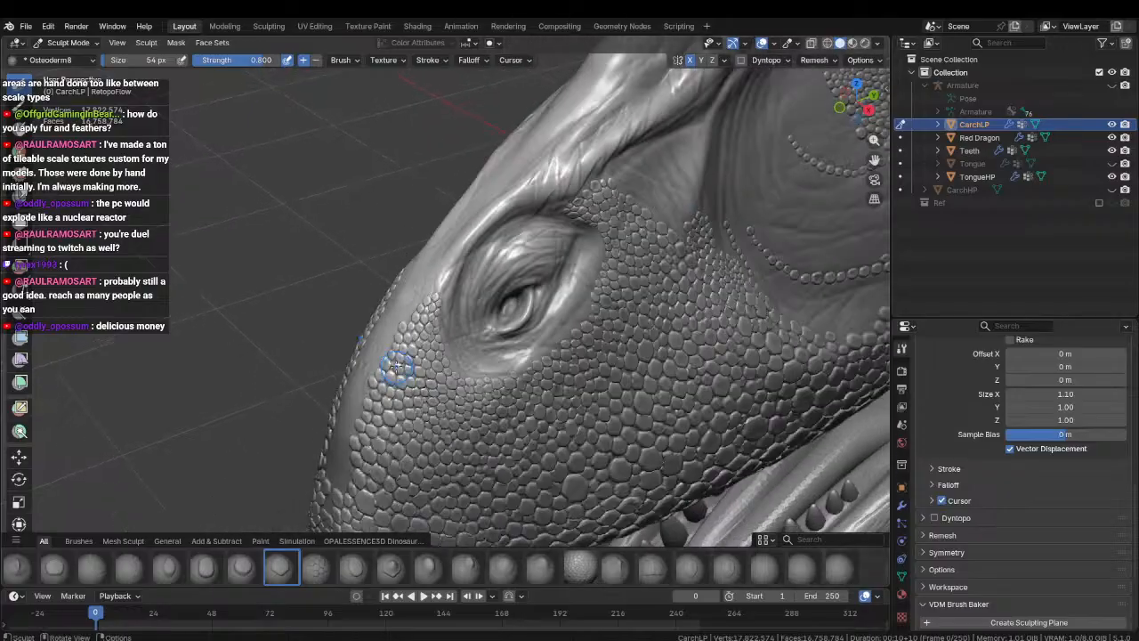
Check the whole head's scale coverage, and extend the peak's snout-facing side upward with larger scales.
{"action": "scroll", "coordinate": [419, 370], "scroll_direction": "down", "scroll_amount": 2}
{"action": "middle_click_drag", "start_coordinate": [413, 264], "coordinate": [276, 342]}
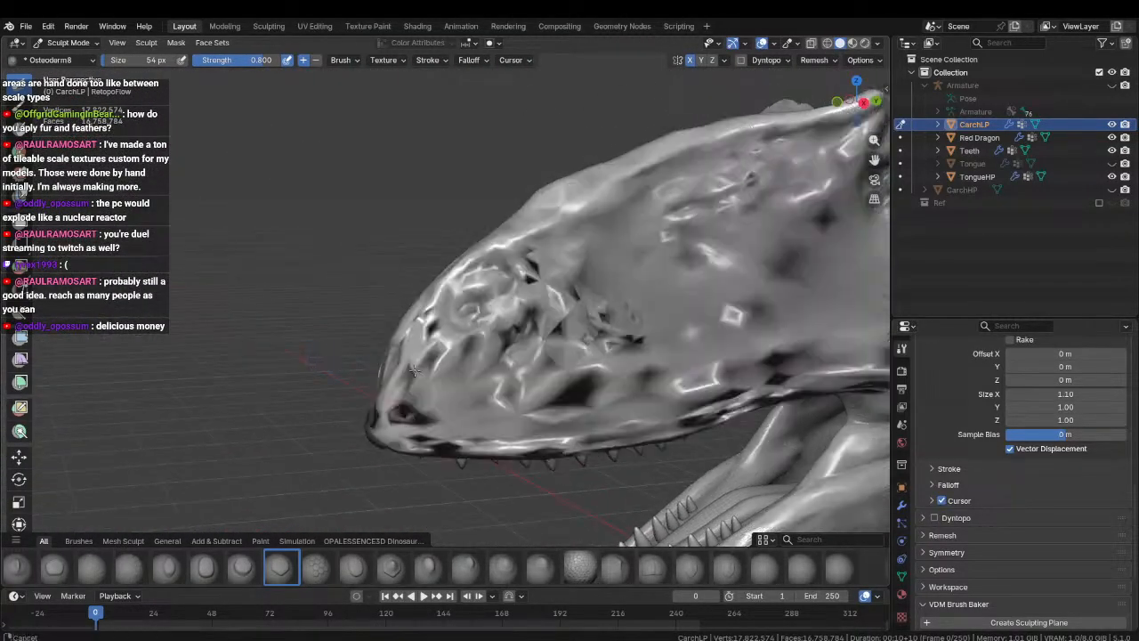
{"action": "middle_click_drag", "start_coordinate": [496, 365], "coordinate": [476, 352], "text": "ctrl"}
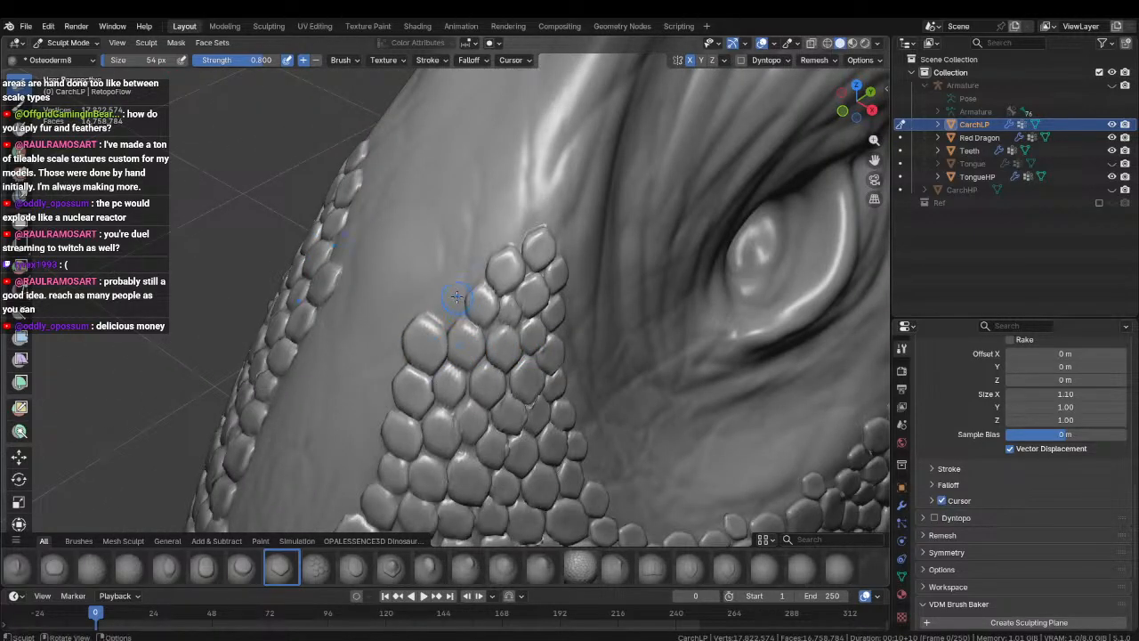
{"action": "middle_click_drag", "start_coordinate": [449, 307], "coordinate": [436, 382]}
{"action": "left_click_drag", "start_coordinate": [451, 346], "coordinate": [450, 383]}
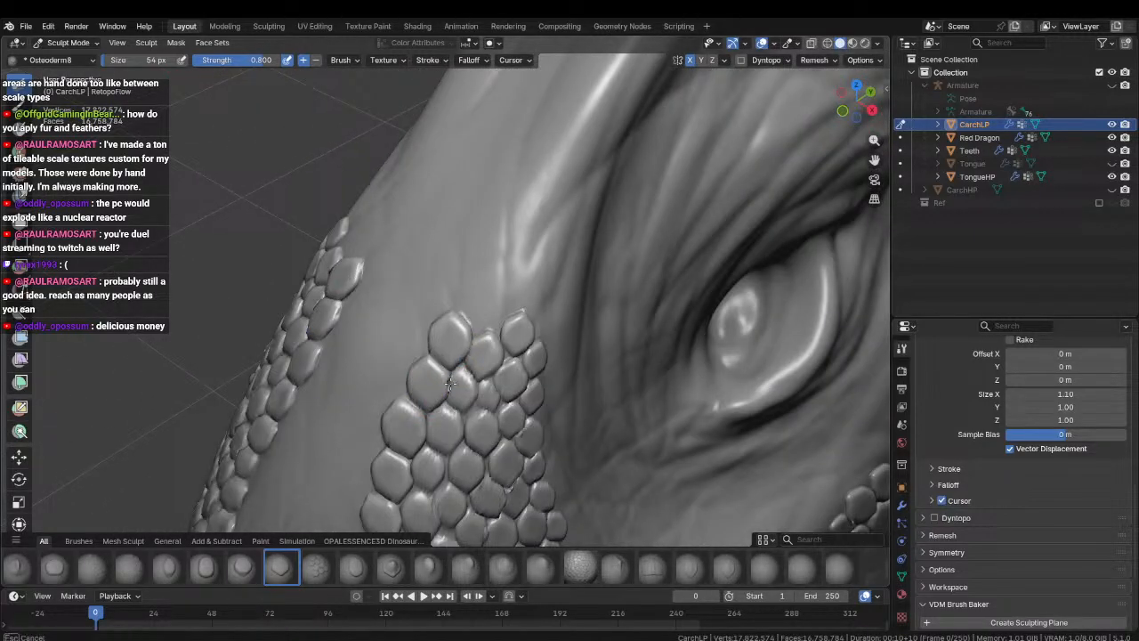
{"action": "left_click_drag", "start_coordinate": [486, 309], "coordinate": [486, 347]}
Lengthen the peak into a narrow strip of scales running up along the ridge in front of the nostril.
{"action": "middle_click_drag", "start_coordinate": [504, 312], "coordinate": [481, 311]}
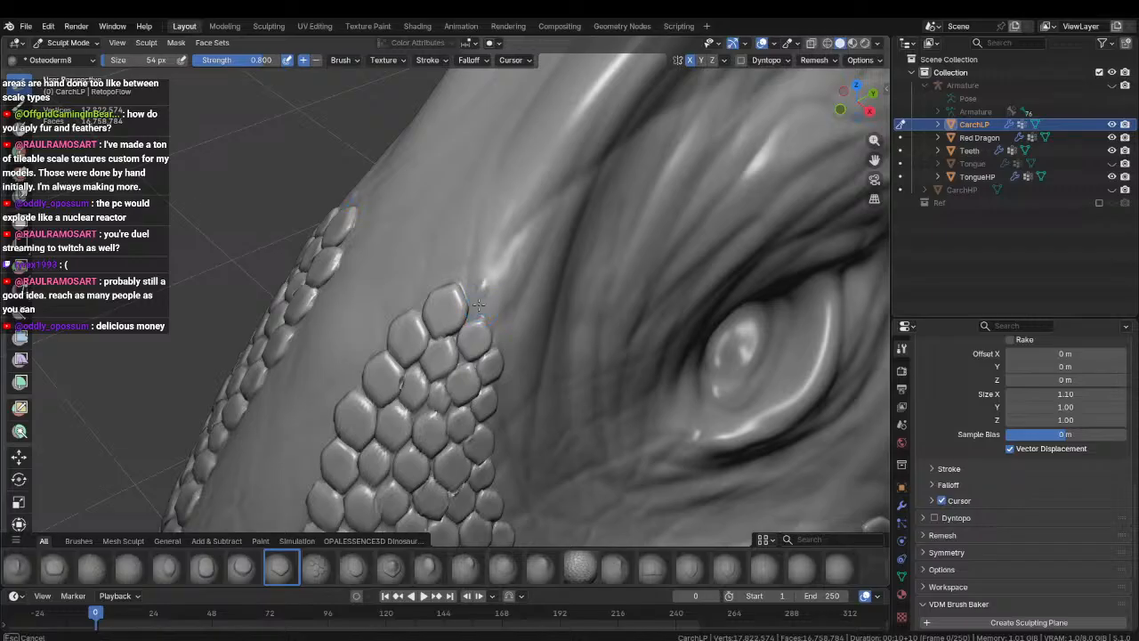
{"action": "left_click_drag", "start_coordinate": [479, 306], "coordinate": [478, 320]}
{"action": "left_click_drag", "start_coordinate": [460, 257], "coordinate": [458, 294]}
{"action": "left_click_drag", "start_coordinate": [490, 241], "coordinate": [483, 270]}
{"action": "mouse_move", "coordinate": [483, 247]}
{"action": "middle_mouse_down", "text": "shift"}
{"action": "mouse_move", "coordinate": [417, 297]}
{"action": "mouse_move", "coordinate": [412, 275]}
{"action": "mouse_move", "coordinate": [437, 350]}
{"action": "middle_mouse_up", "text": "shift"}
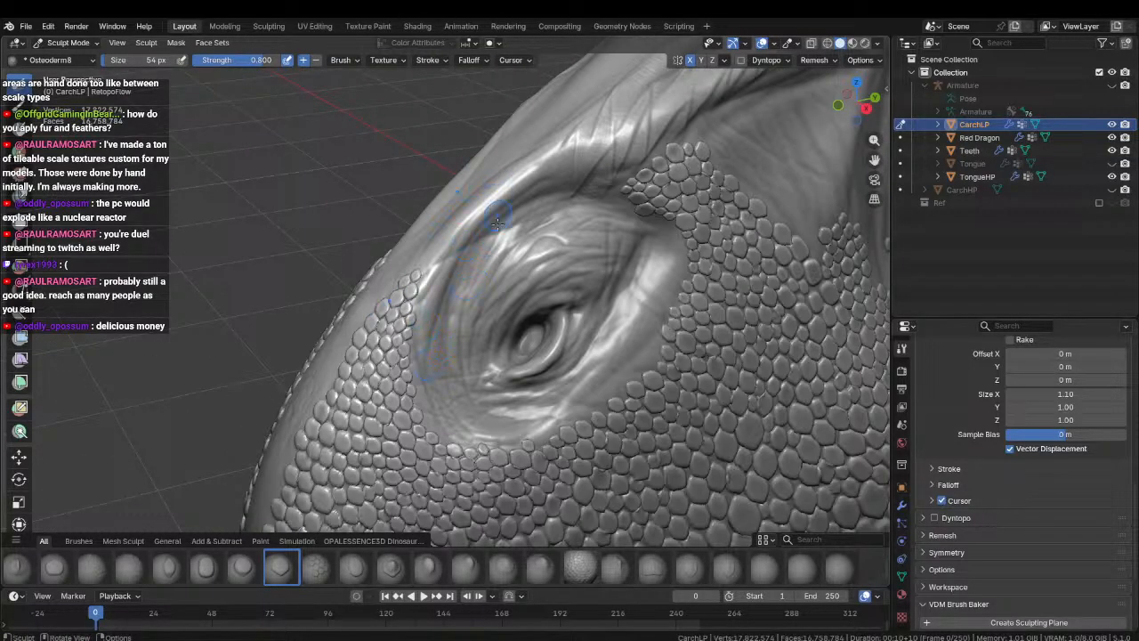
Continue the strip up the ridge beside the nostril with paired scales and a staggered scale on its snout-facing side.
{"action": "scroll", "coordinate": [457, 233], "scroll_direction": "up", "scroll_amount": 5}
{"action": "left_click_drag", "start_coordinate": [363, 300], "coordinate": [367, 326]}
{"action": "left_click_drag", "start_coordinate": [388, 262], "coordinate": [388, 290]}
{"action": "mouse_move", "coordinate": [389, 265]}
{"action": "middle_mouse_down"}
{"action": "mouse_move", "coordinate": [443, 307]}
{"action": "mouse_move", "coordinate": [394, 323]}
{"action": "middle_mouse_up"}
{"action": "left_click", "coordinate": [400, 257]}
{"action": "left_click", "coordinate": [413, 298]}
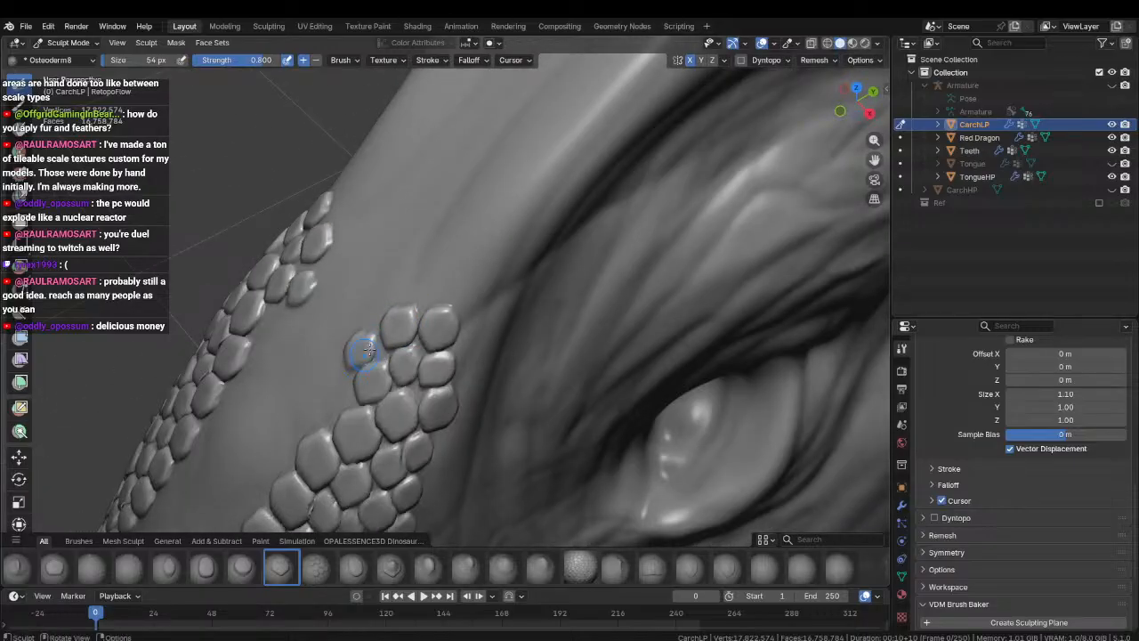
{"action": "left_click_drag", "start_coordinate": [429, 289], "coordinate": [438, 265]}
Place more scales at the ridge strip's tip and widen its snout-facing edge toward the mirrored strip.
{"action": "mouse_move", "coordinate": [438, 284]}
{"action": "middle_mouse_down", "text": "ctrl"}
{"action": "mouse_move", "coordinate": [462, 258]}
{"action": "mouse_move", "coordinate": [381, 318]}
{"action": "mouse_move", "coordinate": [454, 377]}
{"action": "middle_mouse_up", "text": "ctrl"}
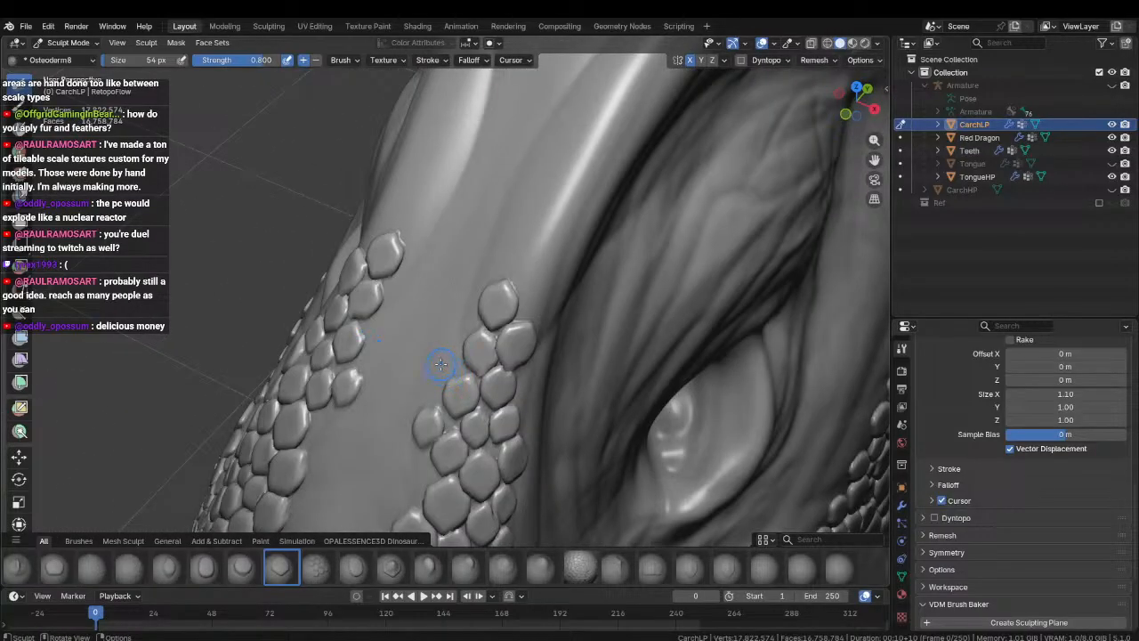
{"action": "left_click_drag", "start_coordinate": [441, 364], "coordinate": [407, 411]}
{"action": "middle_click_drag", "start_coordinate": [407, 411], "coordinate": [417, 363]}
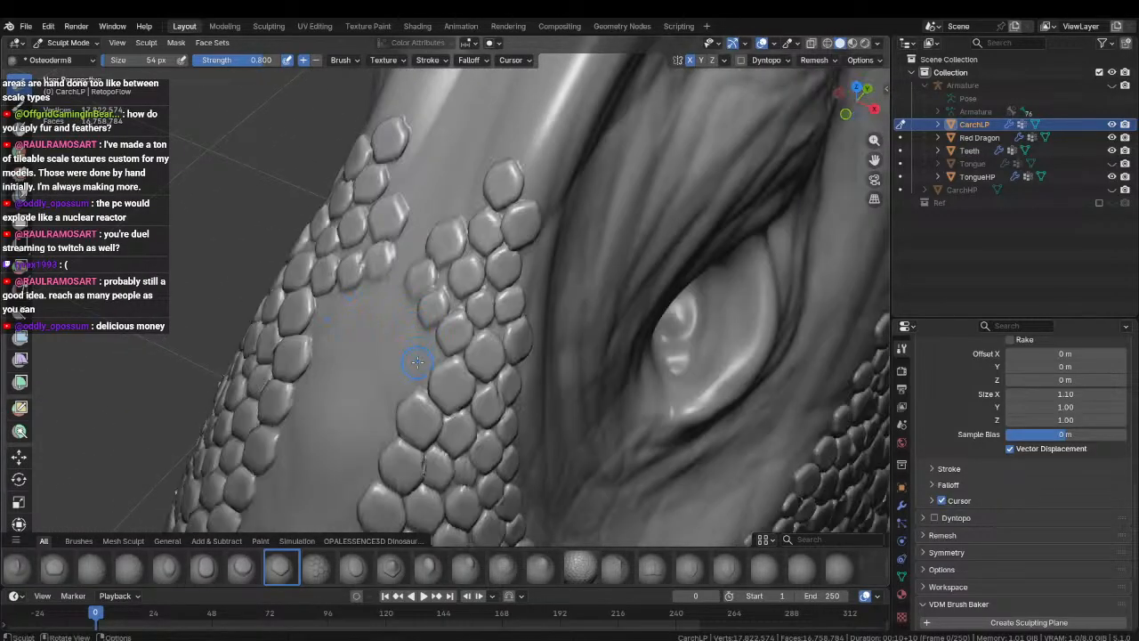
{"action": "left_click_drag", "start_coordinate": [422, 351], "coordinate": [374, 432]}
{"action": "middle_click_drag", "start_coordinate": [374, 432], "coordinate": [421, 311], "text": "shift"}
{"action": "left_click_drag", "start_coordinate": [421, 311], "coordinate": [391, 431]}
{"action": "key", "text": "ctrl+z"}
{"action": "key", "text": "ctrl+z"}
Fill the patch edge below and behind the nostril with staggered small and medium scales, and save the file.
{"action": "mouse_move", "coordinate": [400, 326]}
{"action": "middle_mouse_down"}
{"action": "mouse_move", "coordinate": [412, 365]}
{"action": "mouse_move", "coordinate": [427, 338]}
{"action": "mouse_move", "coordinate": [471, 338]}
{"action": "mouse_move", "coordinate": [505, 310]}
{"action": "mouse_move", "coordinate": [498, 363]}
{"action": "mouse_move", "coordinate": [472, 287]}
{"action": "mouse_move", "coordinate": [461, 342]}
{"action": "mouse_move", "coordinate": [419, 350]}
{"action": "middle_mouse_up"}
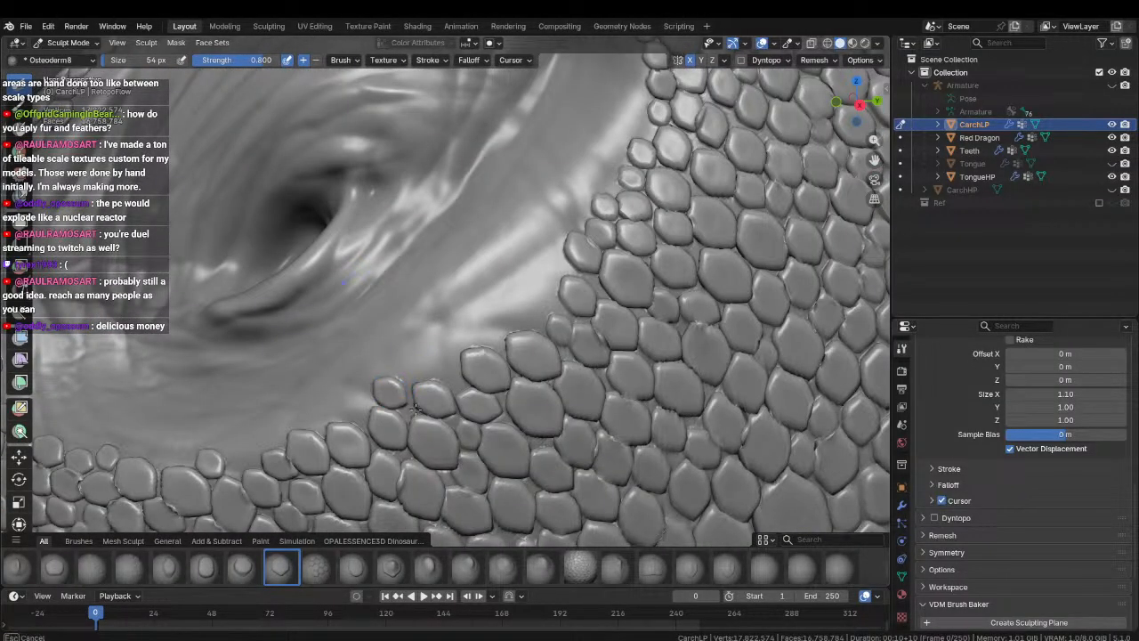
{"action": "left_click_drag", "start_coordinate": [426, 364], "coordinate": [462, 387]}
{"action": "key", "text": "ctrl+z"}
{"action": "left_click_drag", "start_coordinate": [450, 337], "coordinate": [453, 330]}
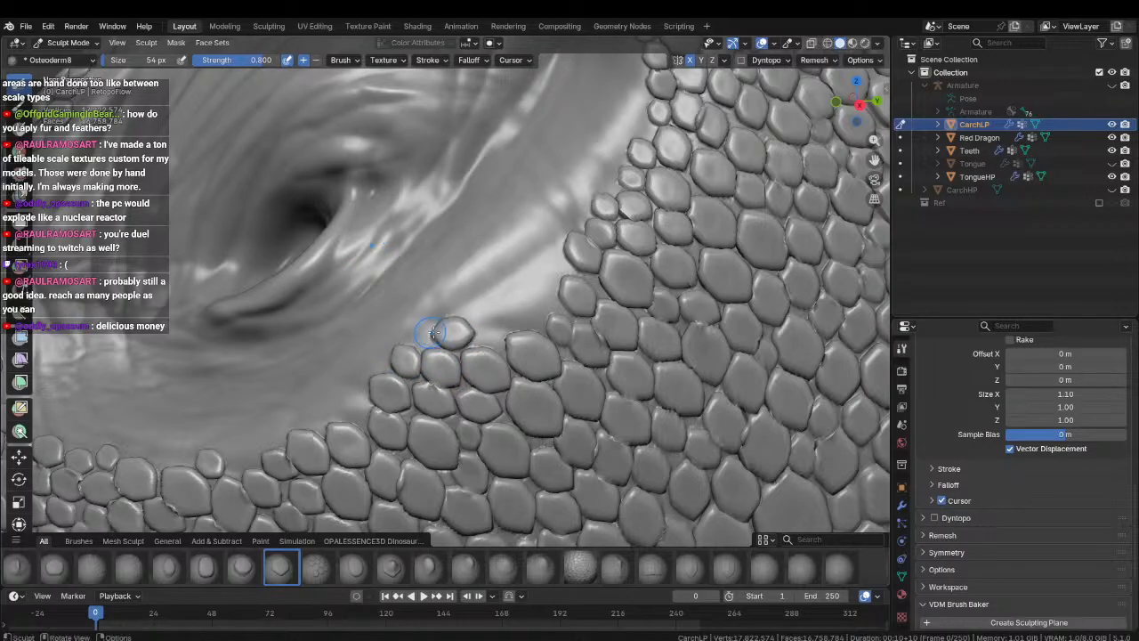
{"action": "middle_click_drag", "start_coordinate": [490, 328], "coordinate": [394, 338]}
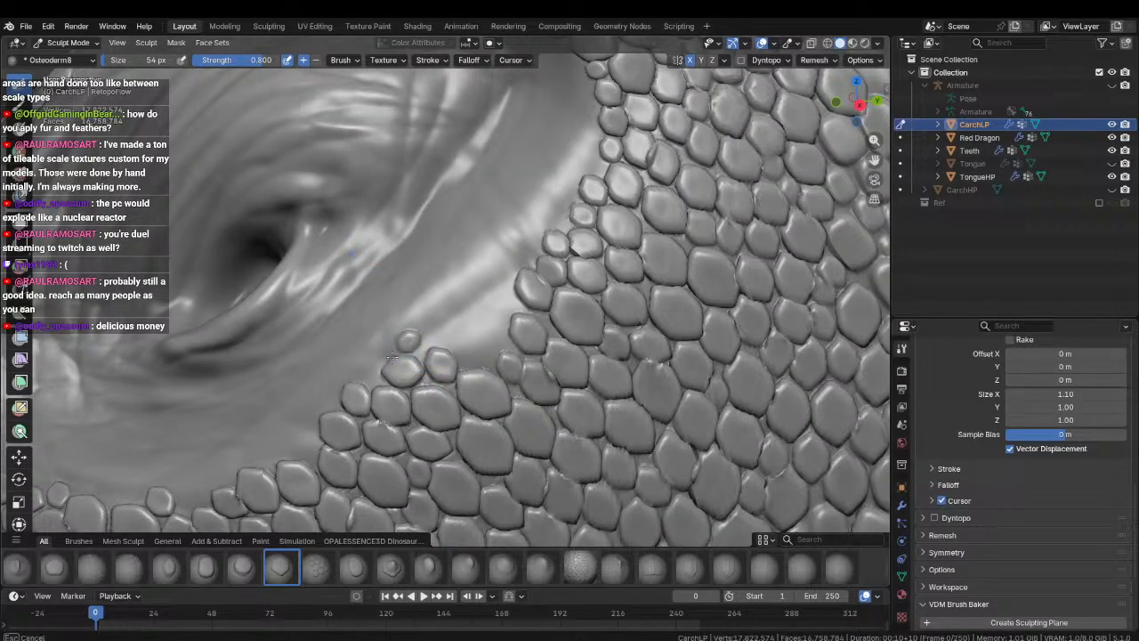
{"action": "left_click_drag", "start_coordinate": [439, 311], "coordinate": [424, 326]}
{"action": "mouse_move", "coordinate": [467, 283]}
{"action": "left_mouse_down"}
{"action": "mouse_move", "coordinate": [452, 307]}
{"action": "mouse_move", "coordinate": [483, 363]}
{"action": "mouse_move", "coordinate": [504, 357]}
{"action": "left_mouse_up"}
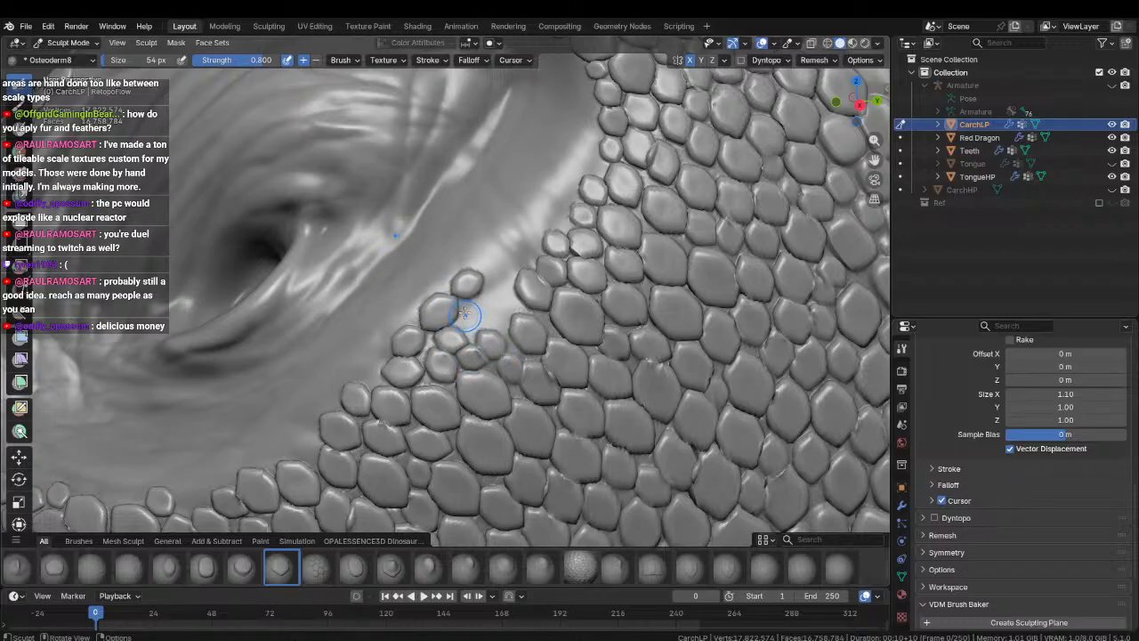
{"action": "mouse_move", "coordinate": [470, 319]}
{"action": "left_mouse_down"}
{"action": "mouse_move", "coordinate": [463, 331]}
{"action": "mouse_move", "coordinate": [487, 320]}
{"action": "mouse_move", "coordinate": [499, 277]}
{"action": "left_mouse_up"}
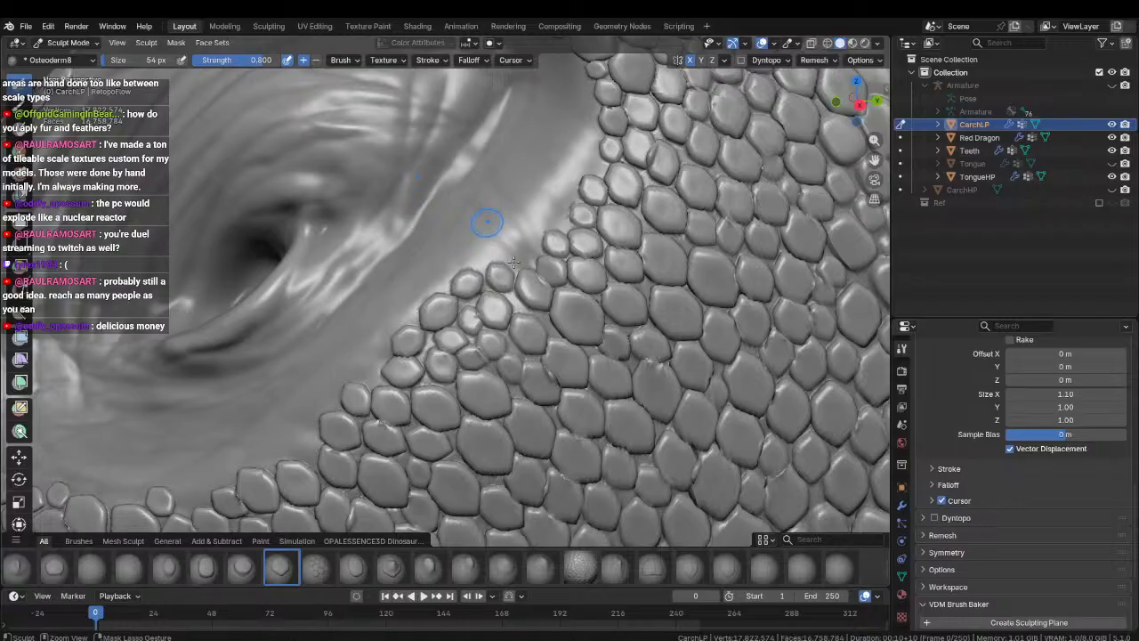
{"action": "key", "text": "ctrl+s"}
Continue the scale edge behind the nostril upward with more scales along its nostril-facing border.
{"action": "middle_click_drag", "start_coordinate": [510, 286], "coordinate": [445, 330], "text": "ctrl"}
{"action": "mouse_move", "coordinate": [442, 327]}
{"action": "left_mouse_down"}
{"action": "mouse_move", "coordinate": [459, 342]}
{"action": "mouse_move", "coordinate": [474, 336]}
{"action": "left_mouse_up"}
{"action": "left_click_drag", "start_coordinate": [503, 272], "coordinate": [483, 291]}
{"action": "middle_click_drag", "start_coordinate": [483, 290], "coordinate": [452, 323], "text": "shift"}
{"action": "left_click_drag", "start_coordinate": [483, 272], "coordinate": [501, 292]}
{"action": "left_click_drag", "start_coordinate": [518, 223], "coordinate": [540, 248]}
Extend the tip of the scale patch above the nostril forward with a cluster of larger scales.
{"action": "middle_click_drag", "start_coordinate": [539, 247], "coordinate": [378, 383], "text": "ctrl"}
{"action": "middle_click_drag", "start_coordinate": [378, 383], "coordinate": [523, 279], "text": "ctrl"}
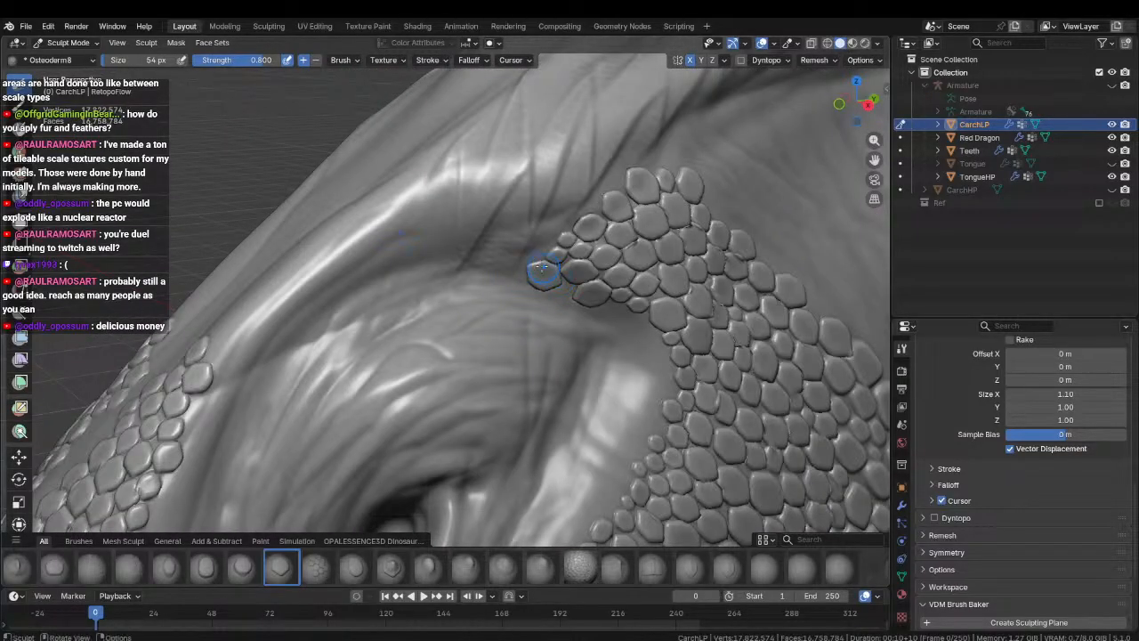
{"action": "mouse_move", "coordinate": [550, 253]}
{"action": "left_mouse_down"}
{"action": "mouse_move", "coordinate": [516, 265]}
{"action": "mouse_move", "coordinate": [527, 261]}
{"action": "left_mouse_up"}
{"action": "left_click_drag", "start_coordinate": [490, 221], "coordinate": [520, 233]}
{"action": "left_click_drag", "start_coordinate": [495, 278], "coordinate": [489, 254]}
Lengthen the ridge strip in front of the nostril upward with staggered scales toward the patch above the nostril.
{"action": "middle_click_drag", "start_coordinate": [492, 254], "coordinate": [412, 402]}
{"action": "scroll", "coordinate": [450, 322], "scroll_direction": "up", "scroll_amount": 2}
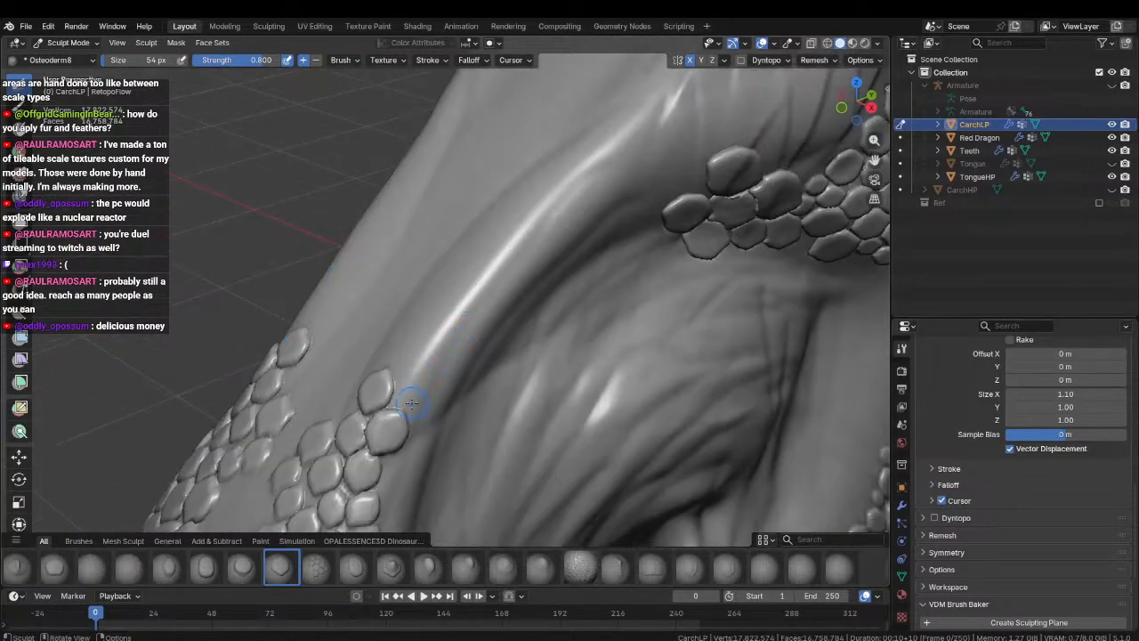
{"action": "left_click_drag", "start_coordinate": [415, 385], "coordinate": [394, 395]}
{"action": "middle_click_drag", "start_coordinate": [313, 313], "coordinate": [330, 304]}
{"action": "left_click_drag", "start_coordinate": [351, 304], "coordinate": [305, 367]}
{"action": "middle_click_drag", "start_coordinate": [335, 322], "coordinate": [391, 365]}
{"action": "middle_click_drag", "start_coordinate": [513, 389], "coordinate": [439, 332], "text": "shift"}
{"action": "left_click_drag", "start_coordinate": [430, 368], "coordinate": [414, 396]}
{"action": "left_click_drag", "start_coordinate": [414, 341], "coordinate": [386, 377]}
{"action": "left_click_drag", "start_coordinate": [453, 331], "coordinate": [432, 359]}
Bridge the ridge strip to the patch above the nostril with two to three rows of scales, closing the ring.
{"action": "middle_click_drag", "start_coordinate": [435, 359], "coordinate": [421, 327]}
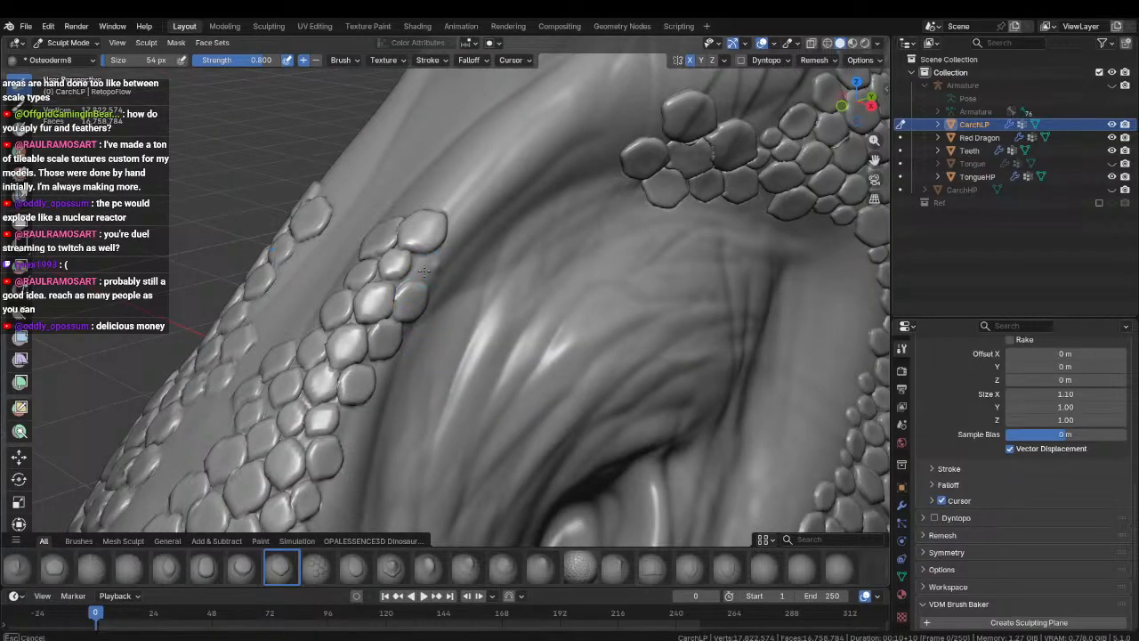
{"action": "middle_click_drag", "start_coordinate": [425, 272], "coordinate": [375, 292]}
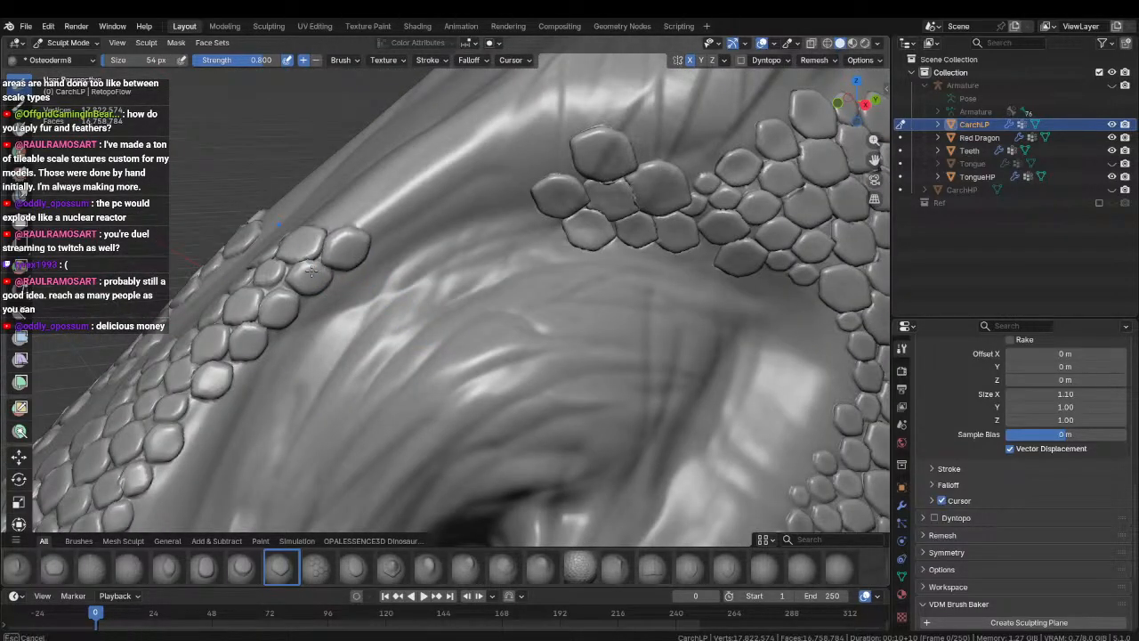
{"action": "middle_click_drag", "start_coordinate": [382, 218], "coordinate": [408, 362]}
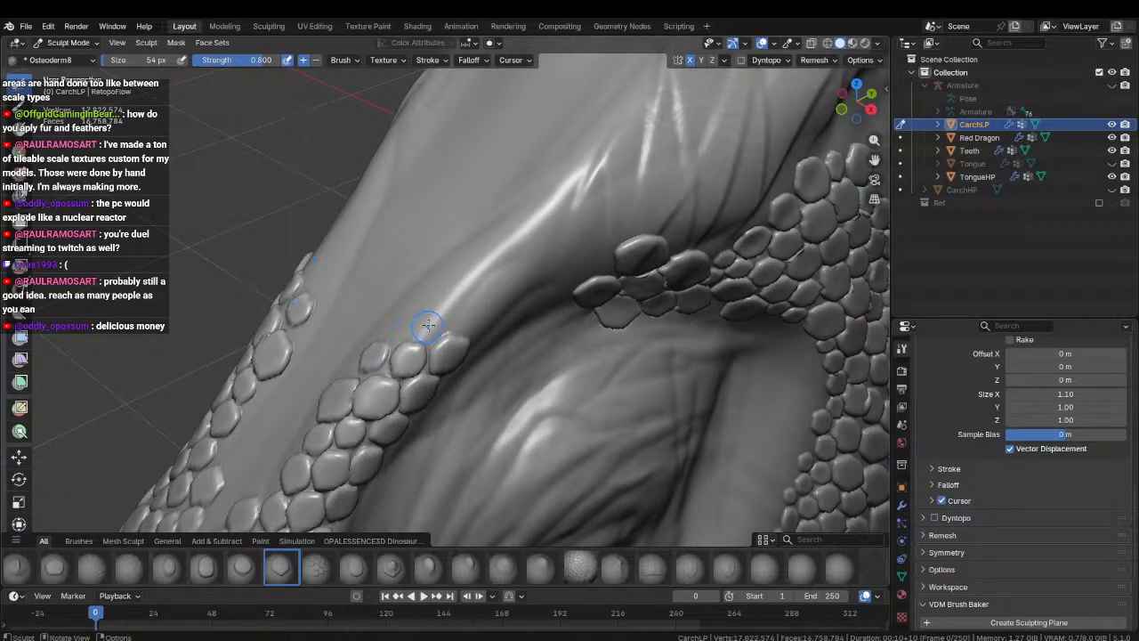
{"action": "mouse_move", "coordinate": [436, 316]}
{"action": "middle_mouse_down"}
{"action": "mouse_move", "coordinate": [451, 293]}
{"action": "mouse_move", "coordinate": [429, 297]}
{"action": "middle_mouse_up"}
{"action": "left_click", "coordinate": [450, 221]}
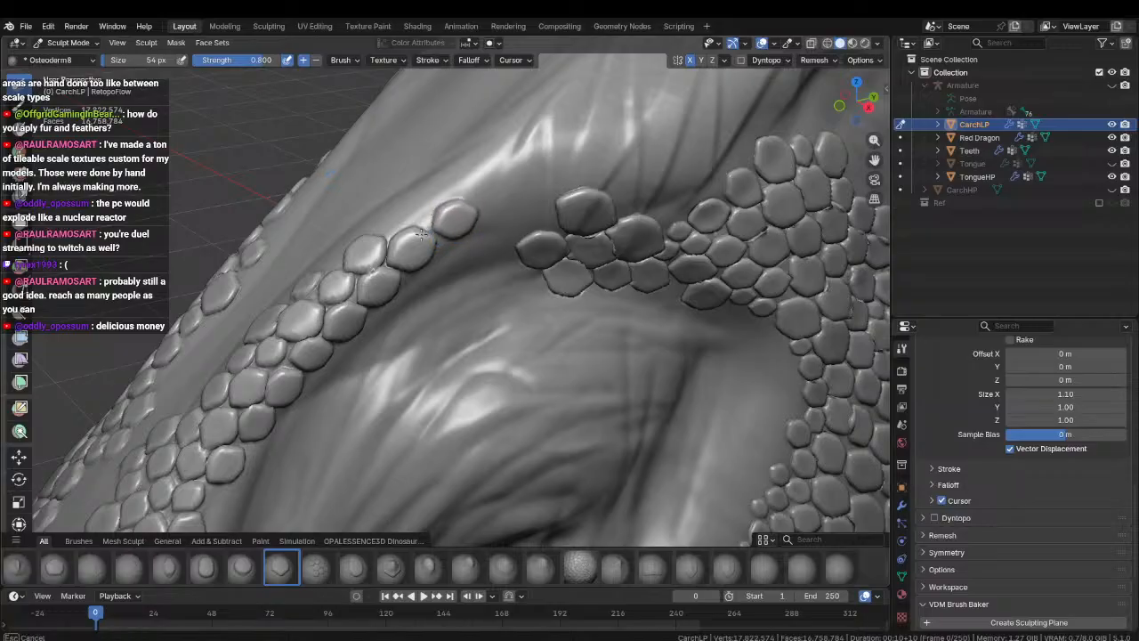
{"action": "left_click", "coordinate": [450, 252]}
{"action": "left_click", "coordinate": [492, 235]}
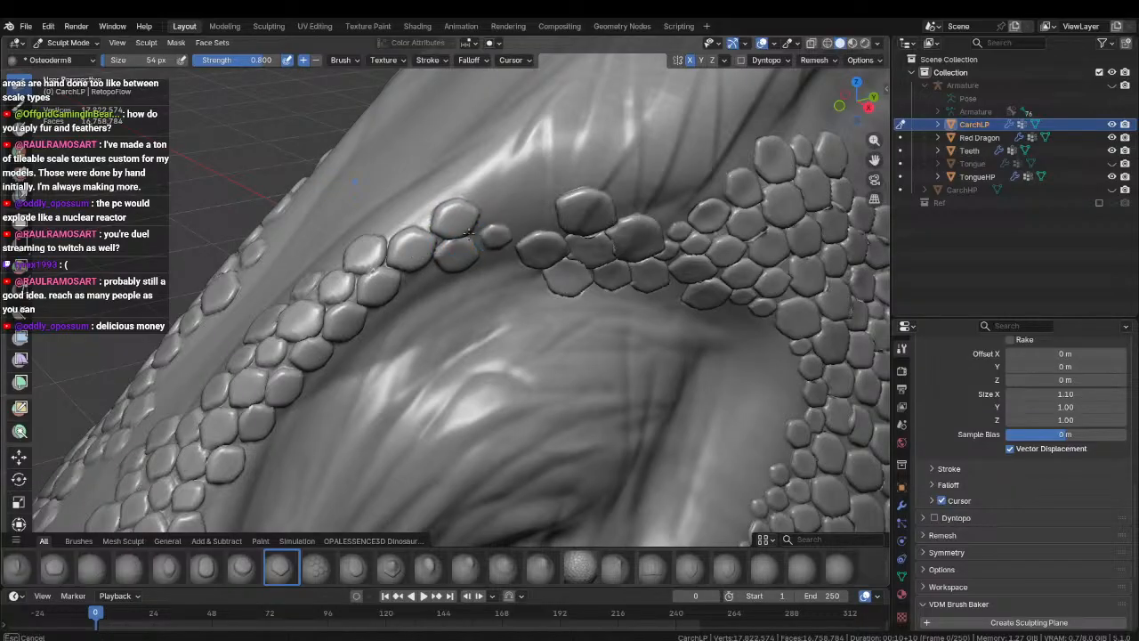
{"action": "left_click", "coordinate": [500, 265]}
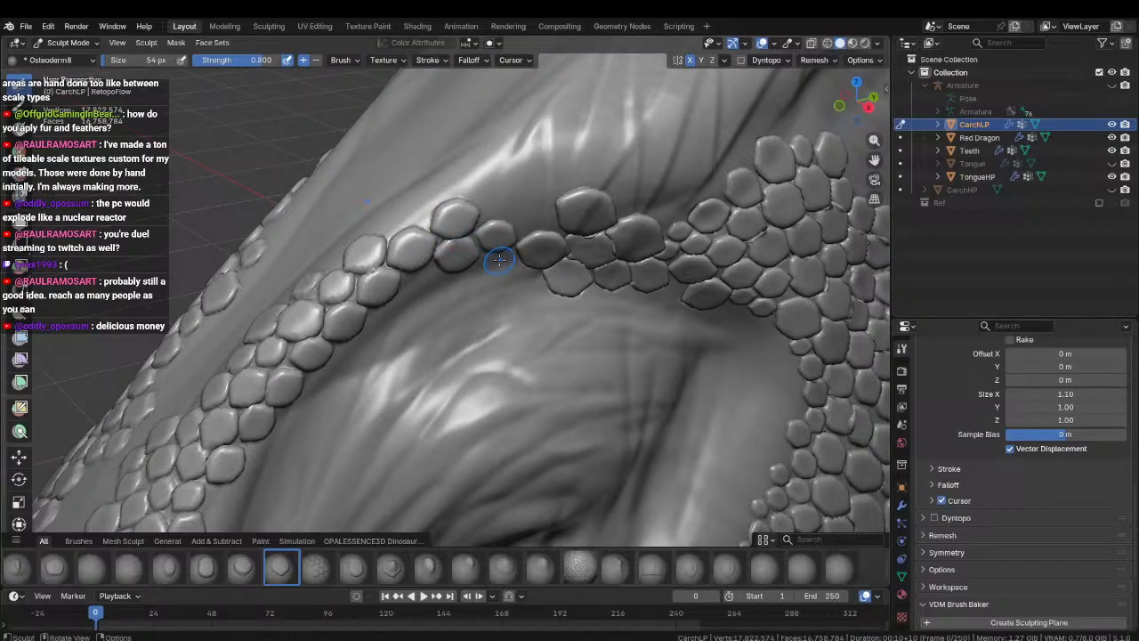
{"action": "left_click", "coordinate": [531, 216]}
{"action": "left_click", "coordinate": [494, 205]}
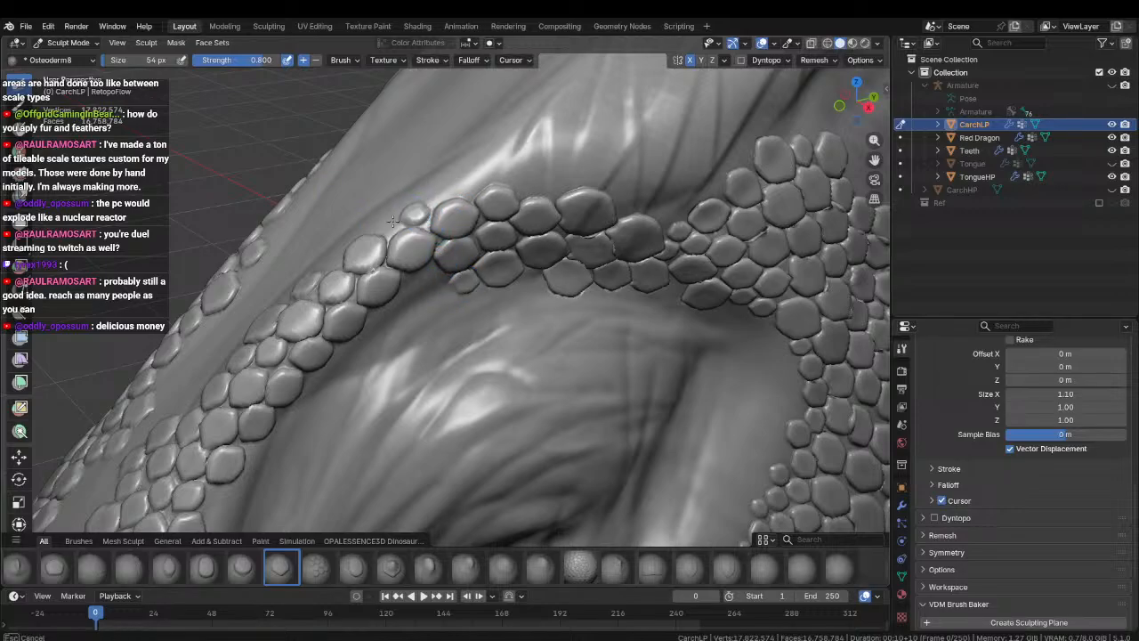
Review the scale coverage on the snout and around the nostril from both sides of the head.
{"action": "mouse_move", "coordinate": [408, 217]}
{"action": "middle_mouse_down"}
{"action": "mouse_move", "coordinate": [388, 256]}
{"action": "mouse_move", "coordinate": [386, 364]}
{"action": "middle_mouse_up"}
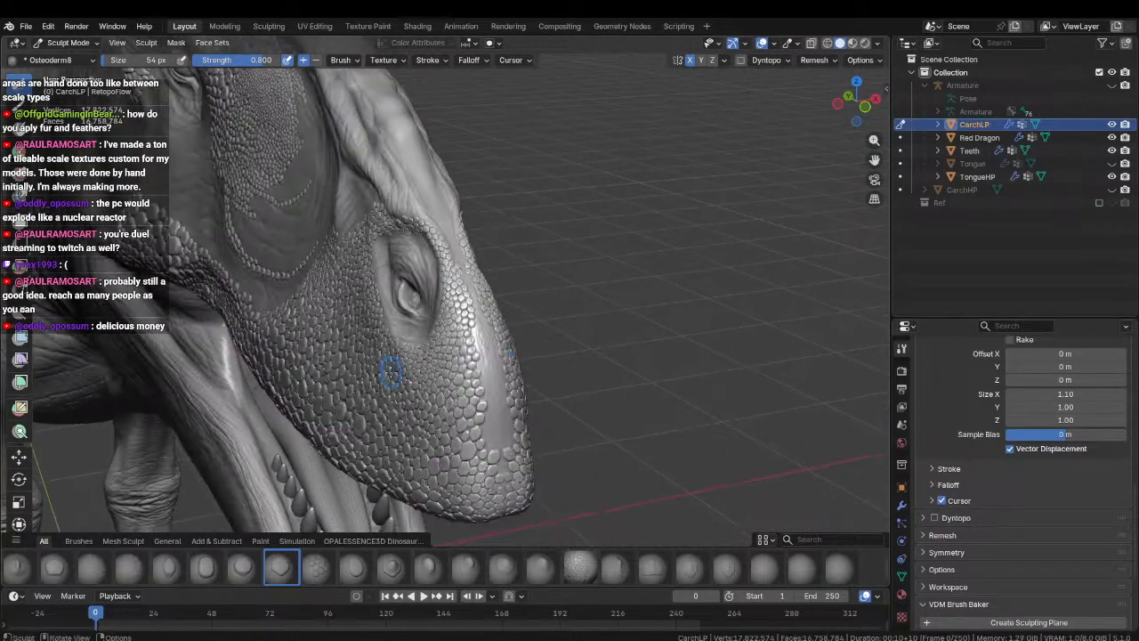
{"action": "middle_click_drag", "start_coordinate": [461, 367], "coordinate": [562, 402]}
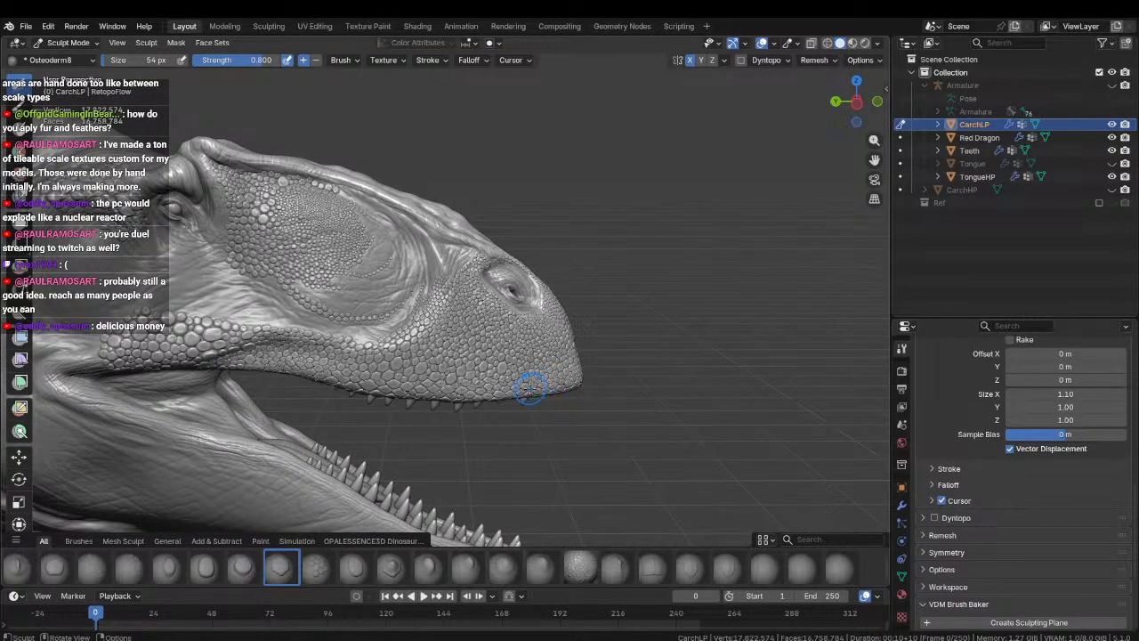
{"action": "scroll", "coordinate": [392, 316], "scroll_direction": "down", "scroll_amount": 1}
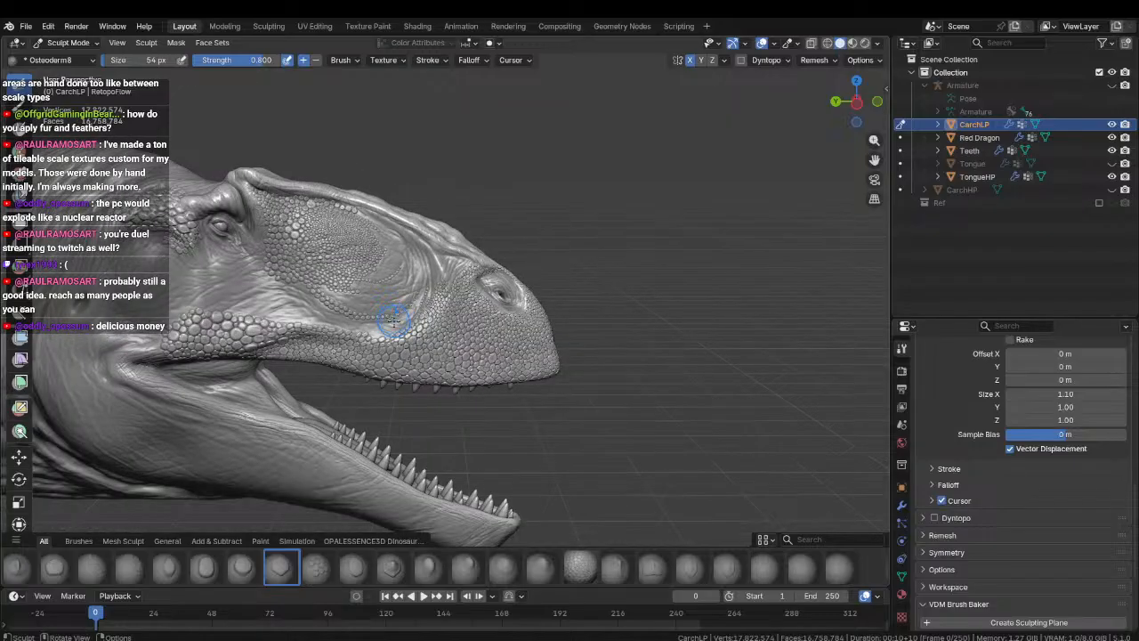
{"action": "middle_click_drag", "start_coordinate": [586, 324], "coordinate": [428, 200]}
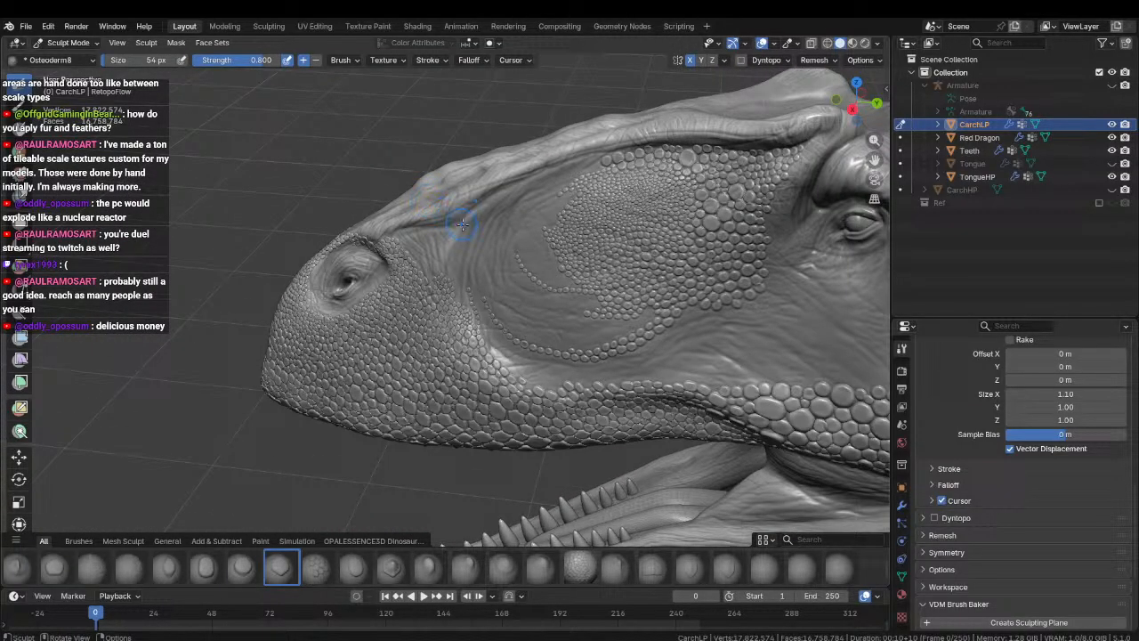
{"action": "middle_click_drag", "start_coordinate": [457, 306], "coordinate": [340, 192]}
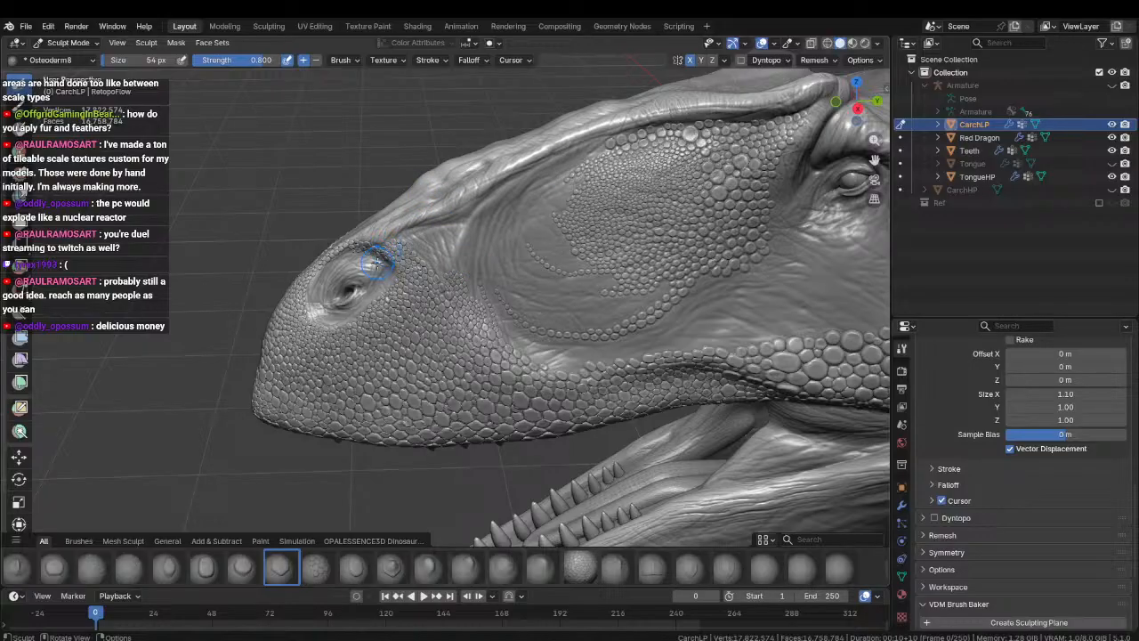
{"action": "scroll", "coordinate": [501, 312], "scroll_direction": "down", "scroll_amount": 3}
Examine the scales and bare skin behind the eye, around the ear opening, over the neck and in the cheek hollow.
{"action": "scroll", "coordinate": [686, 309], "scroll_direction": "up", "scroll_amount": 5}
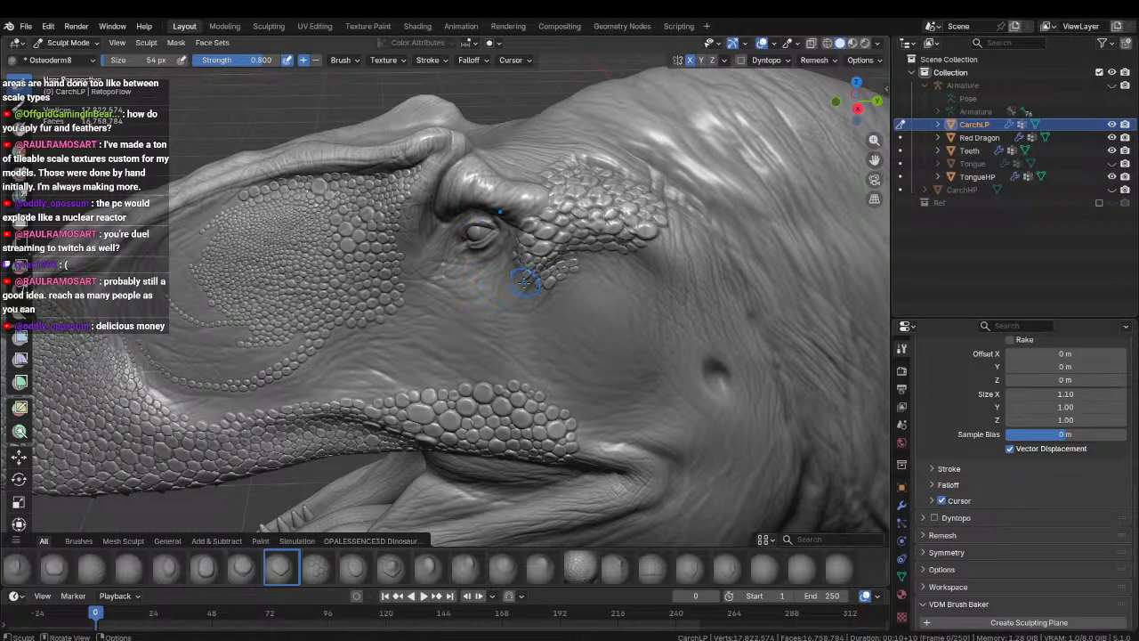
{"action": "middle_click_drag", "start_coordinate": [552, 303], "coordinate": [406, 220], "text": "shift"}
{"action": "scroll", "coordinate": [359, 294], "scroll_direction": "up", "scroll_amount": 1}
{"action": "scroll", "coordinate": [406, 220], "scroll_direction": "up", "scroll_amount": 2}
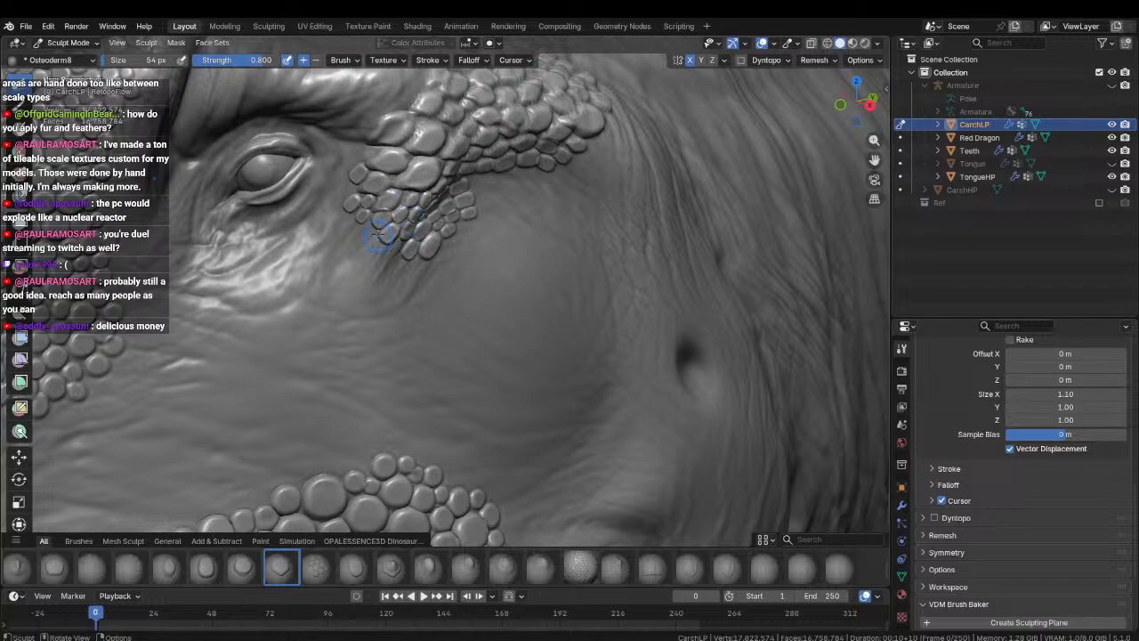
{"action": "middle_click_drag", "start_coordinate": [685, 219], "coordinate": [578, 243]}
{"action": "middle_click_drag", "start_coordinate": [529, 247], "coordinate": [446, 211]}
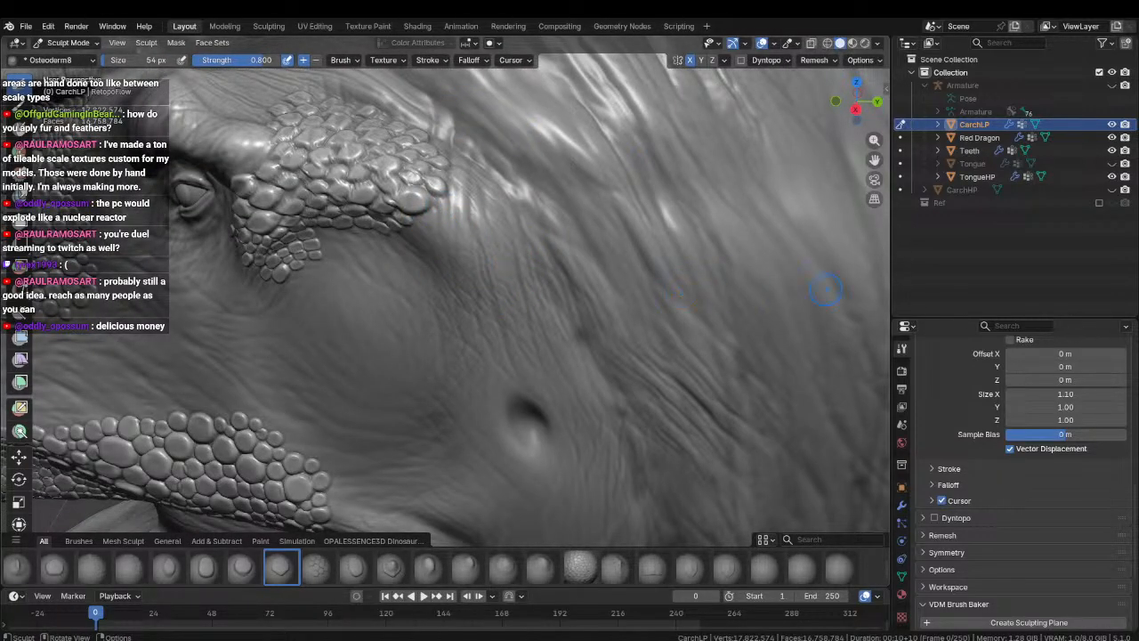
{"action": "middle_click_drag", "start_coordinate": [826, 290], "coordinate": [437, 193]}
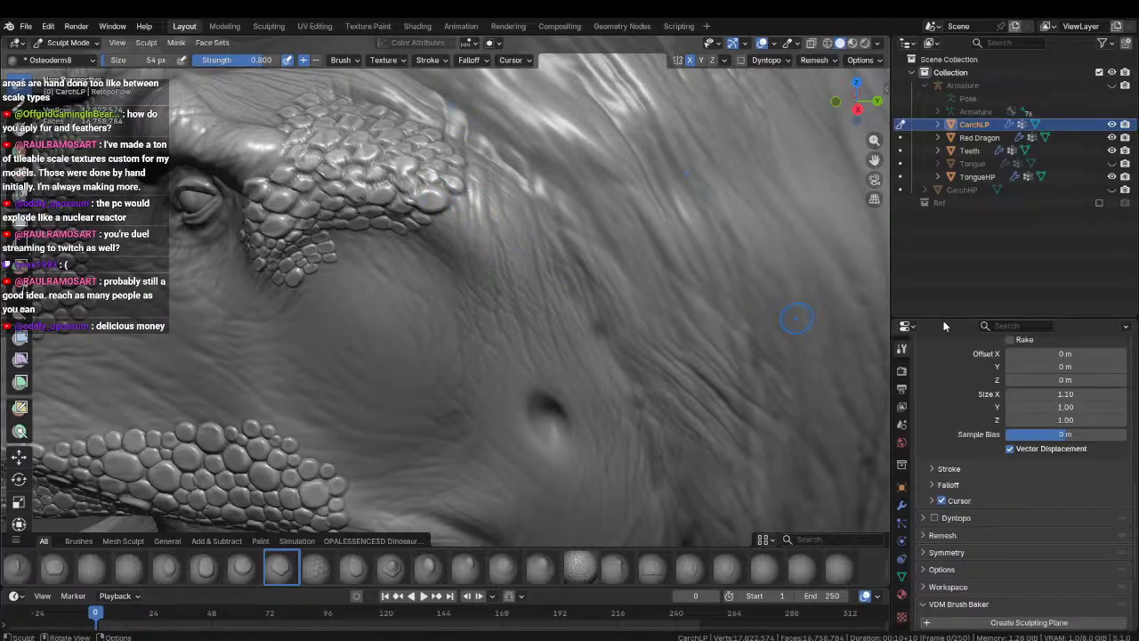
{"action": "scroll", "coordinate": [522, 280], "scroll_direction": "down", "scroll_amount": 5}
{"action": "middle_click_drag", "start_coordinate": [521, 280], "coordinate": [557, 377]}
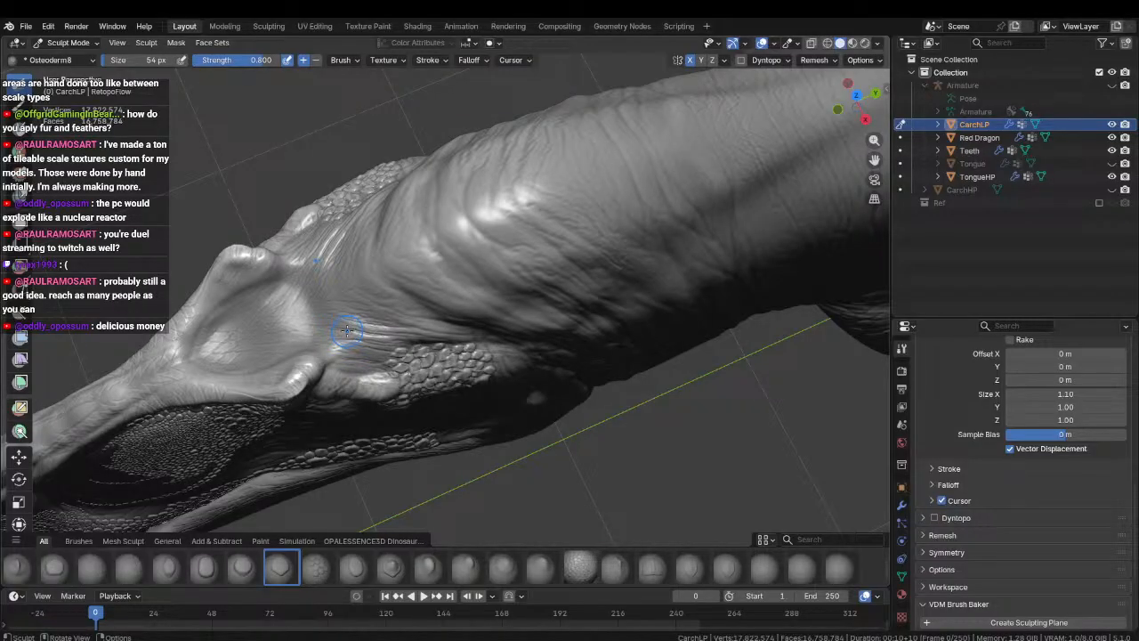
{"action": "middle_click_drag", "start_coordinate": [360, 335], "coordinate": [453, 343]}
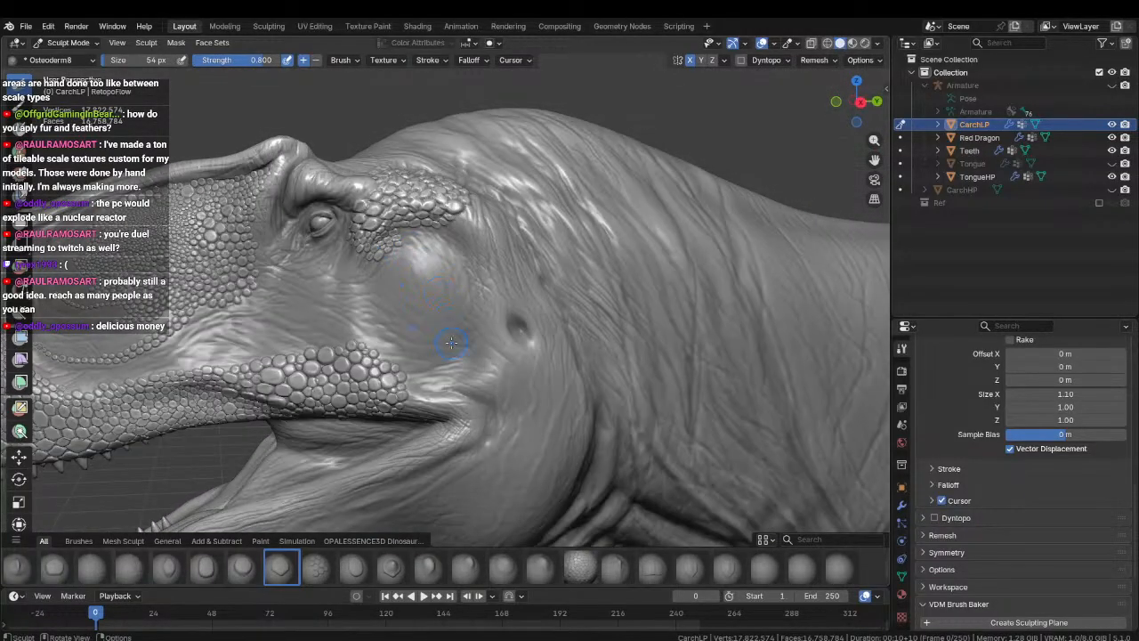
{"action": "mouse_move", "coordinate": [505, 462]}
{"action": "middle_mouse_down", "text": "shift"}
{"action": "mouse_move", "coordinate": [467, 387]}
{"action": "mouse_move", "coordinate": [432, 261]}
{"action": "mouse_move", "coordinate": [555, 319]}
{"action": "mouse_move", "coordinate": [445, 322]}
{"action": "middle_mouse_up", "text": "shift"}
{"action": "middle_click_drag", "start_coordinate": [329, 258], "coordinate": [439, 298], "text": "shift"}
{"action": "scroll", "coordinate": [409, 374], "scroll_direction": "up", "scroll_amount": 3}
{"action": "middle_click_drag", "start_coordinate": [294, 382], "coordinate": [485, 507], "text": "shift"}
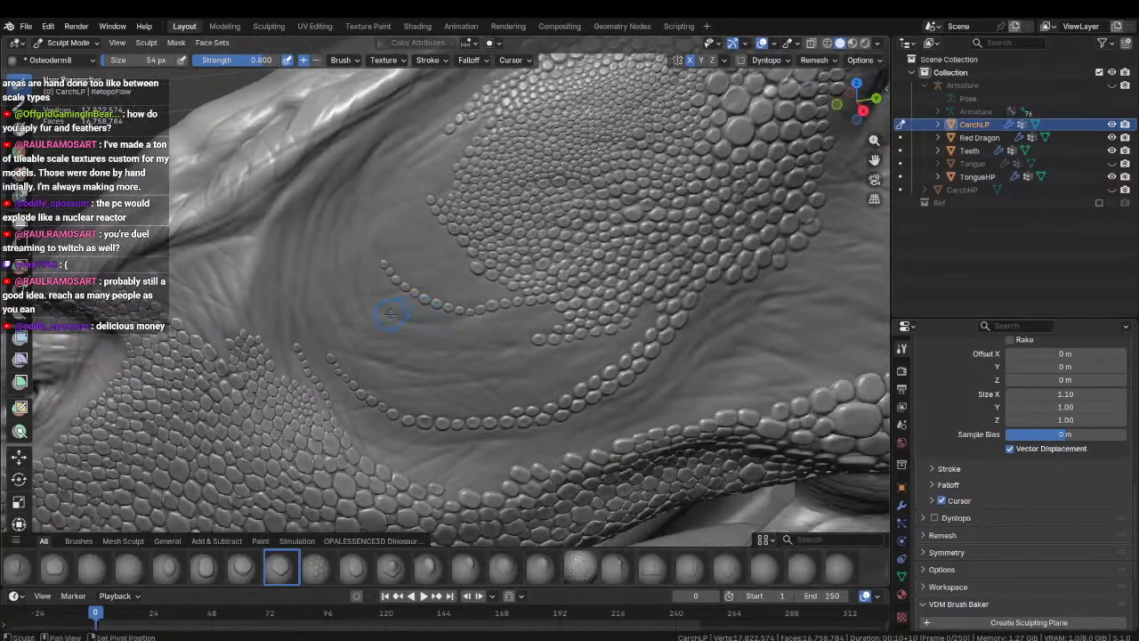
Narrow the bare midline strip on top of the snout with mirrored pairs of large scales, and undo the last pair.
{"action": "middle_click_drag", "start_coordinate": [392, 312], "coordinate": [519, 346]}
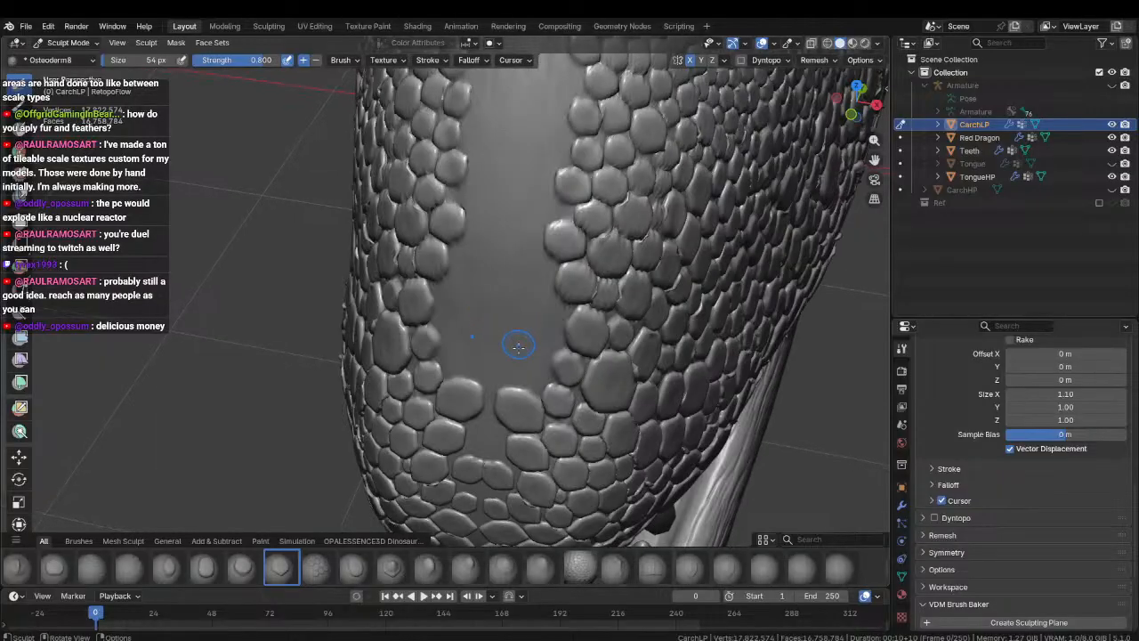
{"action": "left_click_drag", "start_coordinate": [534, 371], "coordinate": [532, 394]}
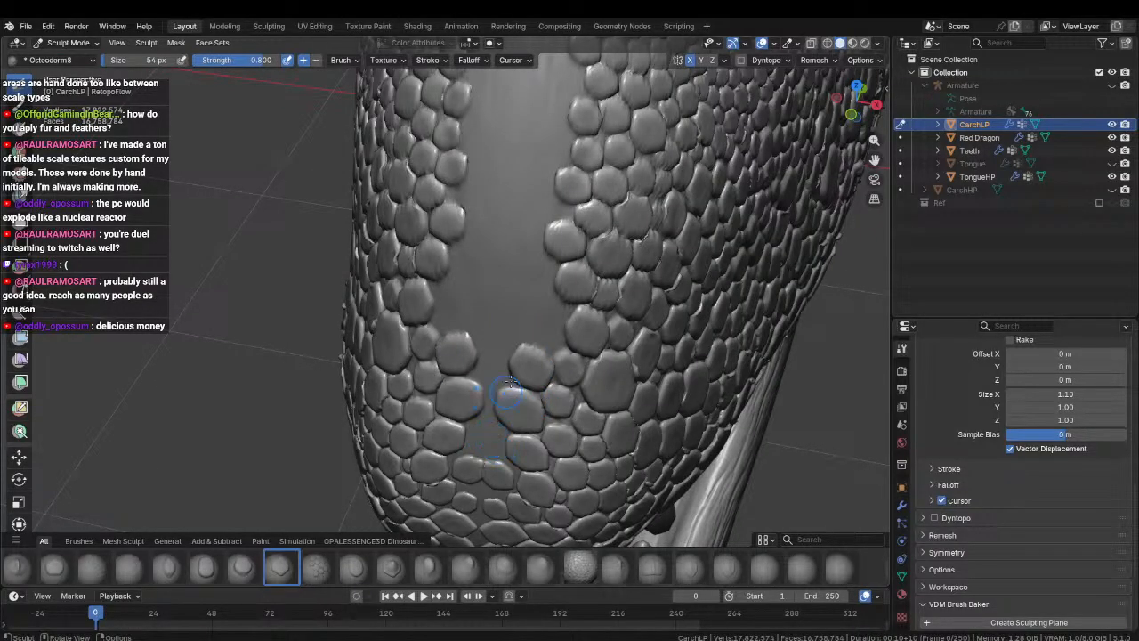
{"action": "left_click_drag", "start_coordinate": [544, 327], "coordinate": [539, 244]}
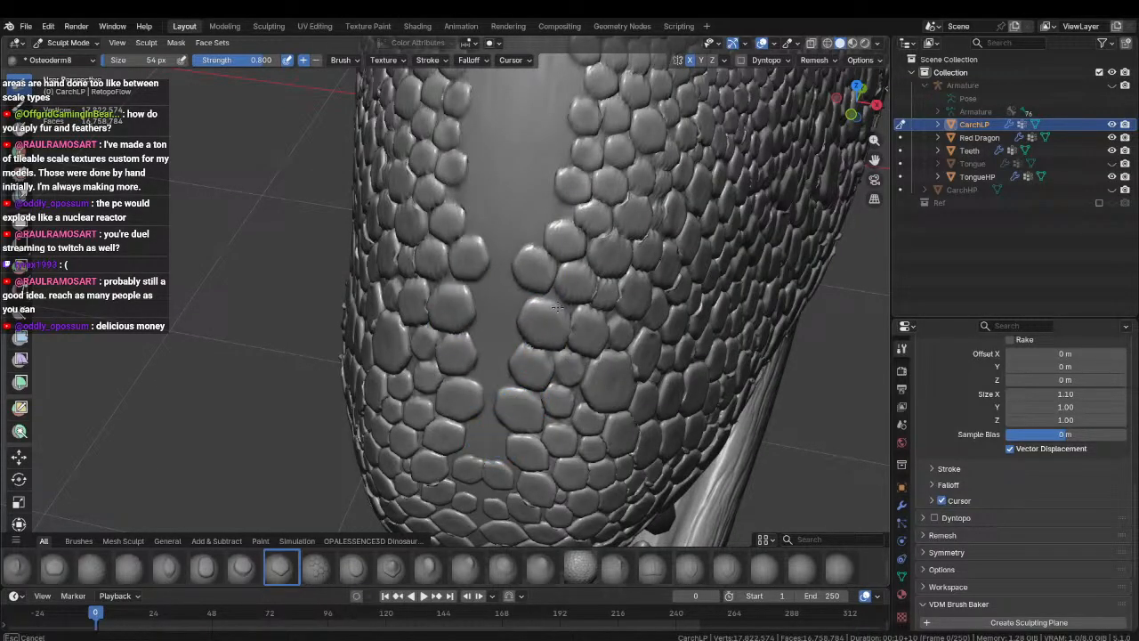
{"action": "middle_click_drag", "start_coordinate": [550, 217], "coordinate": [525, 326], "text": "shift"}
{"action": "mouse_move", "coordinate": [503, 334]}
{"action": "left_mouse_down"}
{"action": "mouse_move", "coordinate": [503, 348]}
{"action": "mouse_move", "coordinate": [545, 330]}
{"action": "mouse_move", "coordinate": [535, 298]}
{"action": "left_mouse_up"}
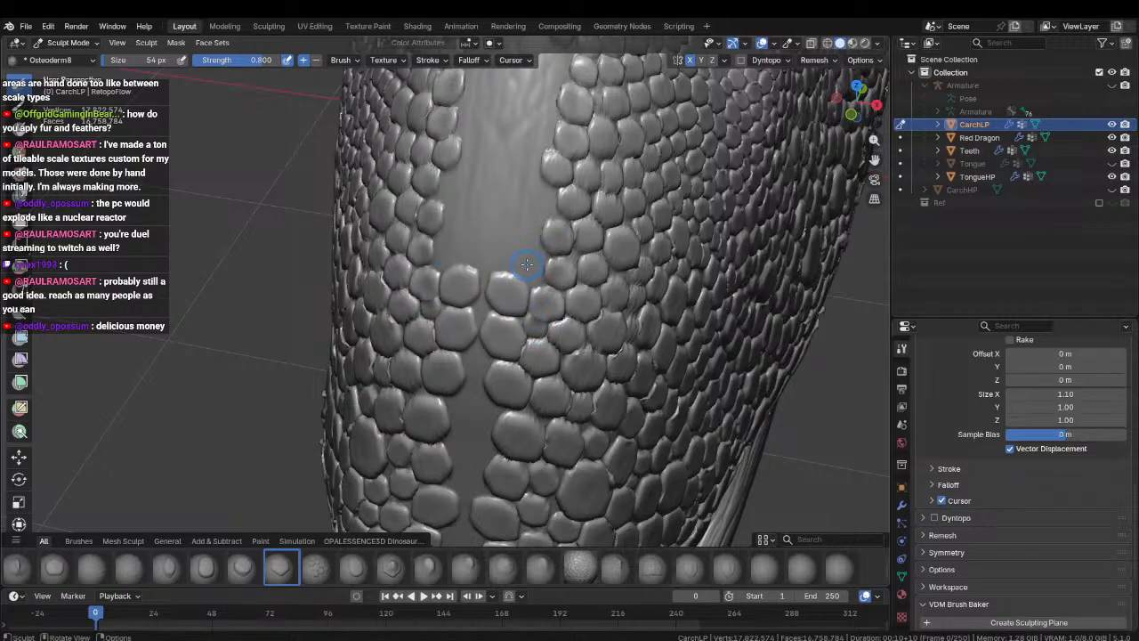
{"action": "key", "text": "ctrl+z"}
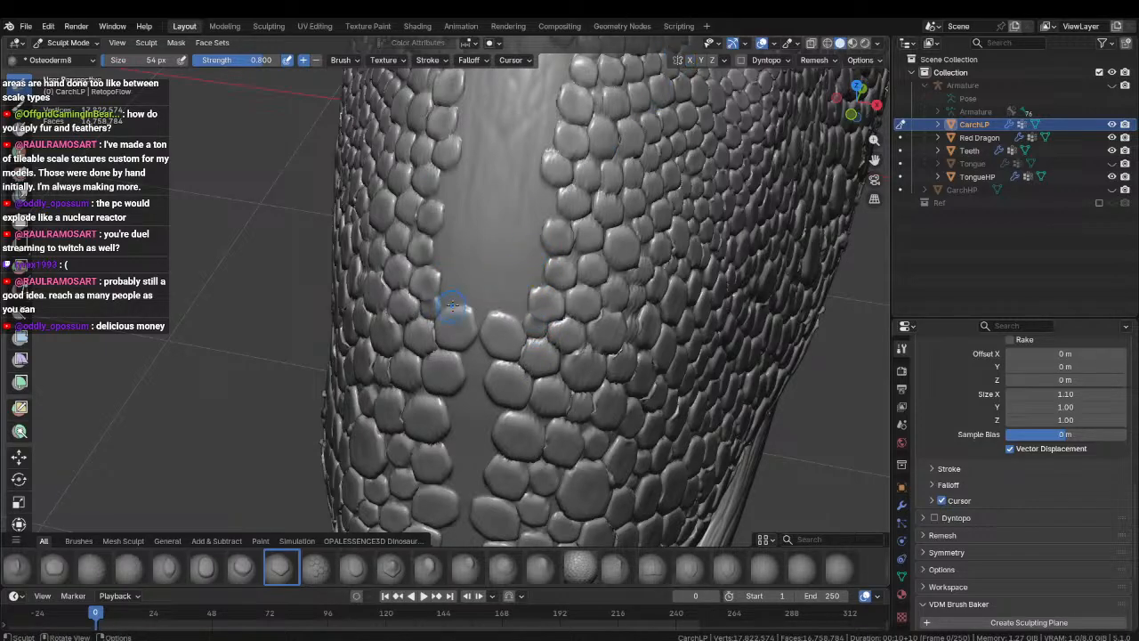
Fill the snout's midline gap with individual unmirrored scales of varied size, staggered upward from the mirrored pairs.
{"action": "left_click_drag", "start_coordinate": [482, 297], "coordinate": [476, 331]}
{"action": "left_click_drag", "start_coordinate": [485, 243], "coordinate": [483, 284]}
{"action": "middle_click_drag", "start_coordinate": [506, 270], "coordinate": [477, 370], "text": "shift"}
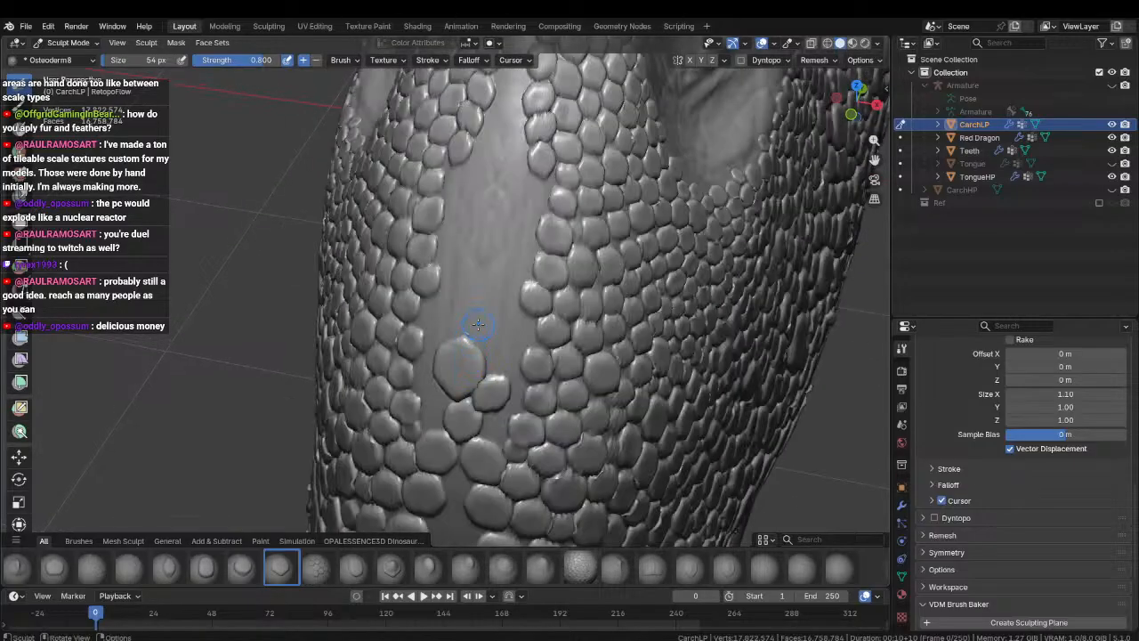
{"action": "left_click_drag", "start_coordinate": [486, 322], "coordinate": [481, 354]}
{"action": "left_click_drag", "start_coordinate": [475, 275], "coordinate": [469, 317]}
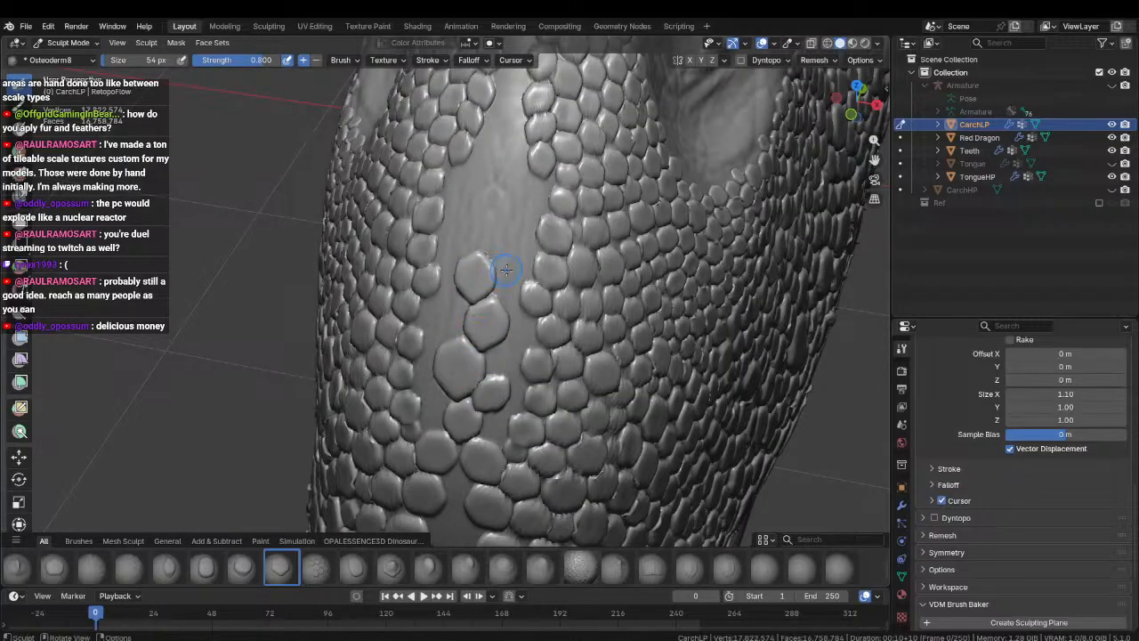
{"action": "left_click_drag", "start_coordinate": [507, 245], "coordinate": [503, 280]}
Continue the unmirrored midline scales up the snout toward the ridges between the nostrils, undoing the last misplaced scale.
{"action": "middle_click_drag", "start_coordinate": [477, 243], "coordinate": [476, 313], "text": "shift"}
{"action": "left_click_drag", "start_coordinate": [475, 303], "coordinate": [473, 326]}
{"action": "left_click_drag", "start_coordinate": [496, 265], "coordinate": [489, 294]}
{"action": "left_click_drag", "start_coordinate": [484, 234], "coordinate": [484, 255]}
{"action": "mouse_move", "coordinate": [502, 255]}
{"action": "middle_mouse_down", "text": "ctrl"}
{"action": "mouse_move", "coordinate": [507, 231]}
{"action": "mouse_move", "coordinate": [466, 322]}
{"action": "middle_mouse_up", "text": "ctrl"}
{"action": "mouse_move", "coordinate": [486, 310]}
{"action": "left_mouse_down"}
{"action": "mouse_move", "coordinate": [488, 328]}
{"action": "mouse_move", "coordinate": [482, 302]}
{"action": "left_mouse_up"}
{"action": "key", "text": "ctrl+z"}
Fill the midline gap at the level of the nostrils with small unmirrored scales, undoing one misplaced scale.
{"action": "middle_click_drag", "start_coordinate": [482, 287], "coordinate": [472, 314]}
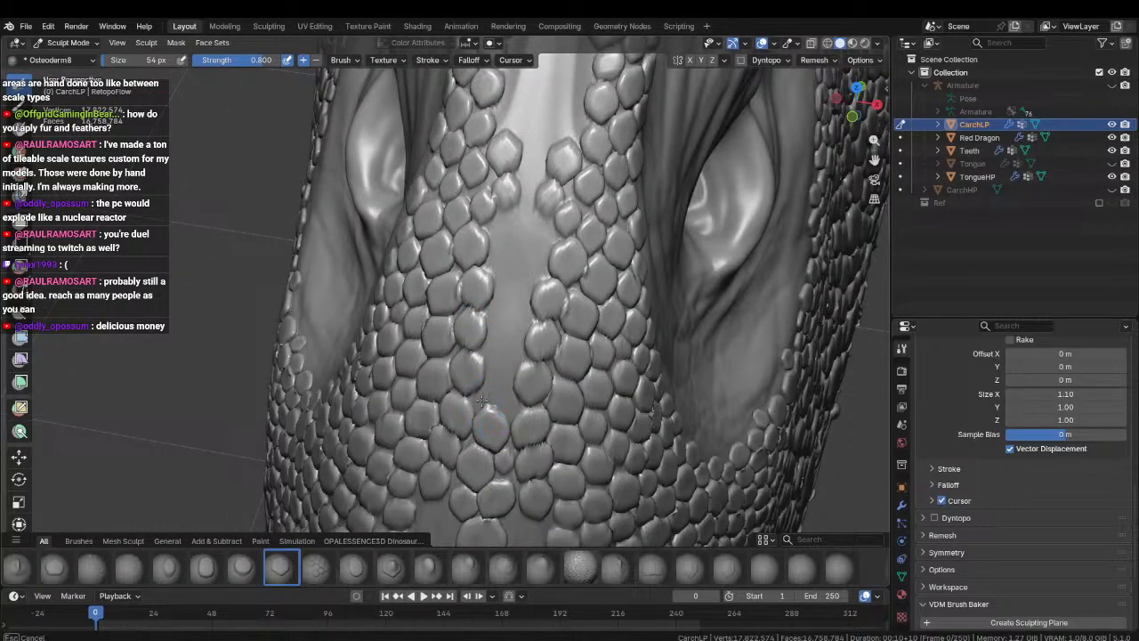
{"action": "left_click_drag", "start_coordinate": [481, 401], "coordinate": [496, 400]}
{"action": "left_click_drag", "start_coordinate": [493, 339], "coordinate": [503, 353]}
{"action": "key", "text": "ctrl+z"}
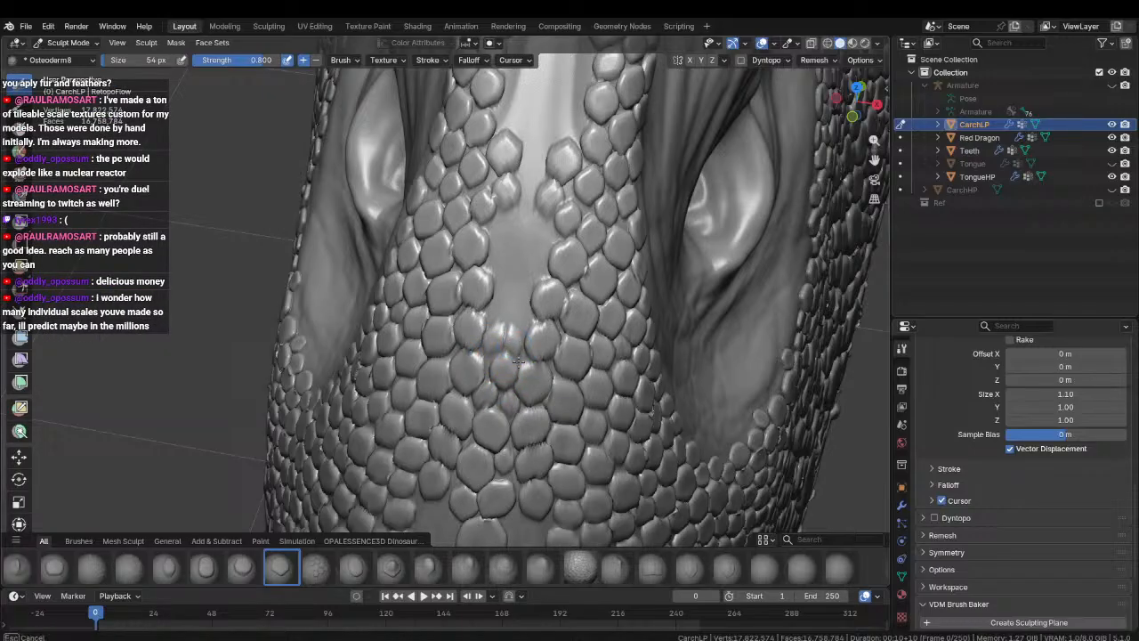
{"action": "mouse_move", "coordinate": [514, 345]}
{"action": "middle_mouse_down"}
{"action": "mouse_move", "coordinate": [475, 376]}
{"action": "mouse_move", "coordinate": [498, 348]}
{"action": "middle_mouse_up"}
{"action": "left_click_drag", "start_coordinate": [511, 340], "coordinate": [524, 358]}
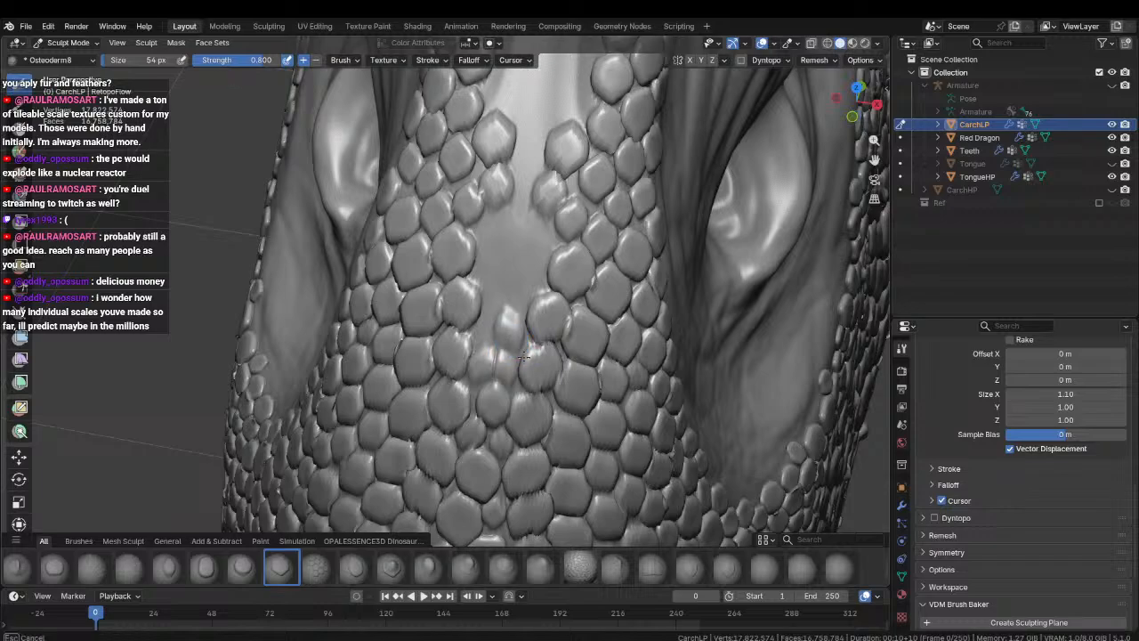
{"action": "middle_click_drag", "start_coordinate": [481, 325], "coordinate": [471, 337]}
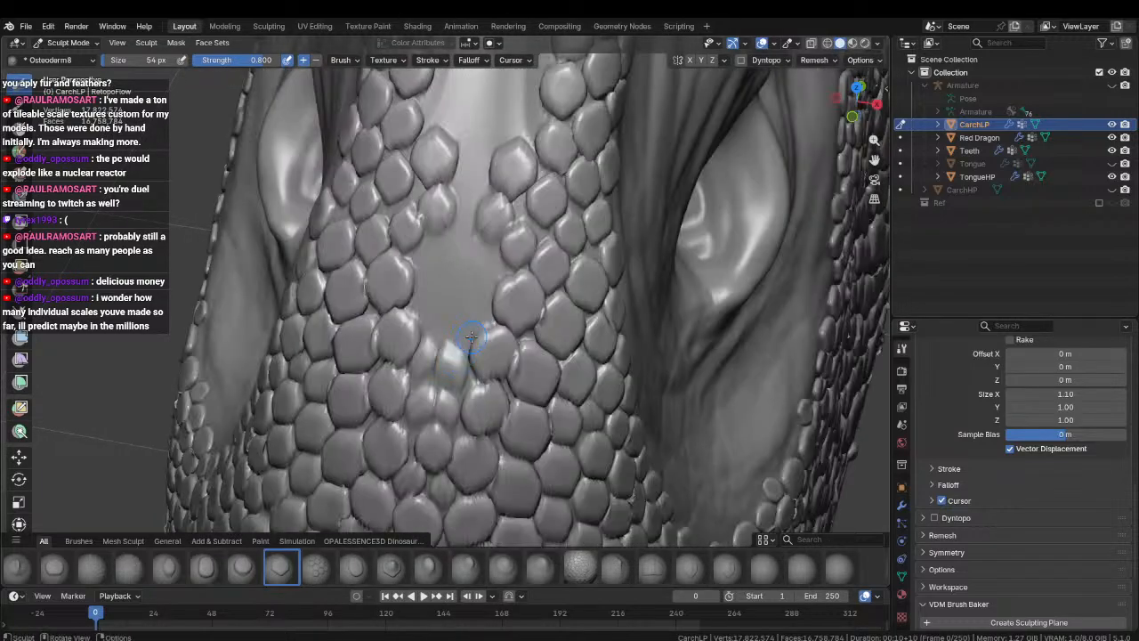
{"action": "left_click_drag", "start_coordinate": [464, 326], "coordinate": [471, 355]}
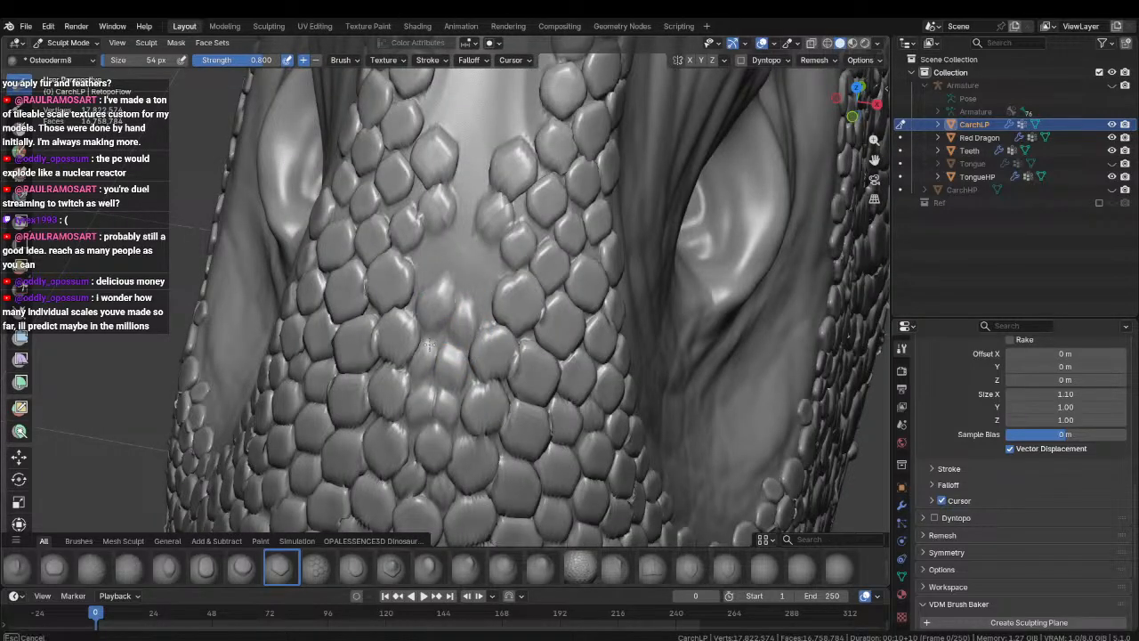
Extend the small unmirrored midline scales up between the nostrils to where the bare strip widens.
{"action": "mouse_move", "coordinate": [433, 300]}
{"action": "middle_mouse_down", "text": "ctrl"}
{"action": "mouse_move", "coordinate": [422, 335]}
{"action": "mouse_move", "coordinate": [448, 358]}
{"action": "mouse_move", "coordinate": [432, 340]}
{"action": "middle_mouse_up", "text": "ctrl"}
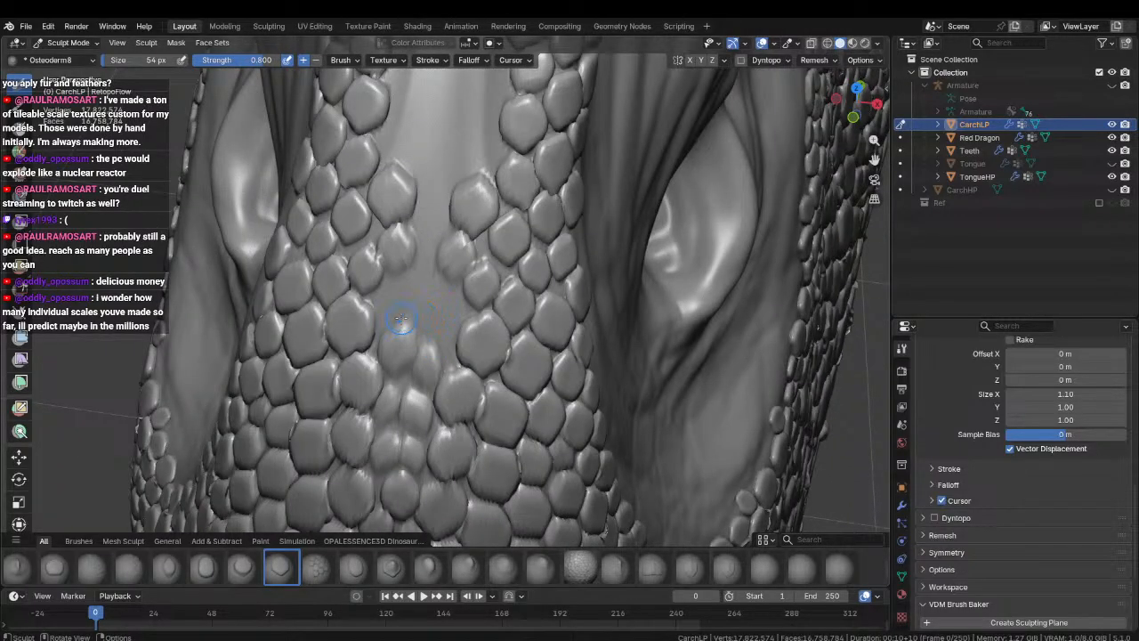
{"action": "left_click_drag", "start_coordinate": [387, 303], "coordinate": [431, 291]}
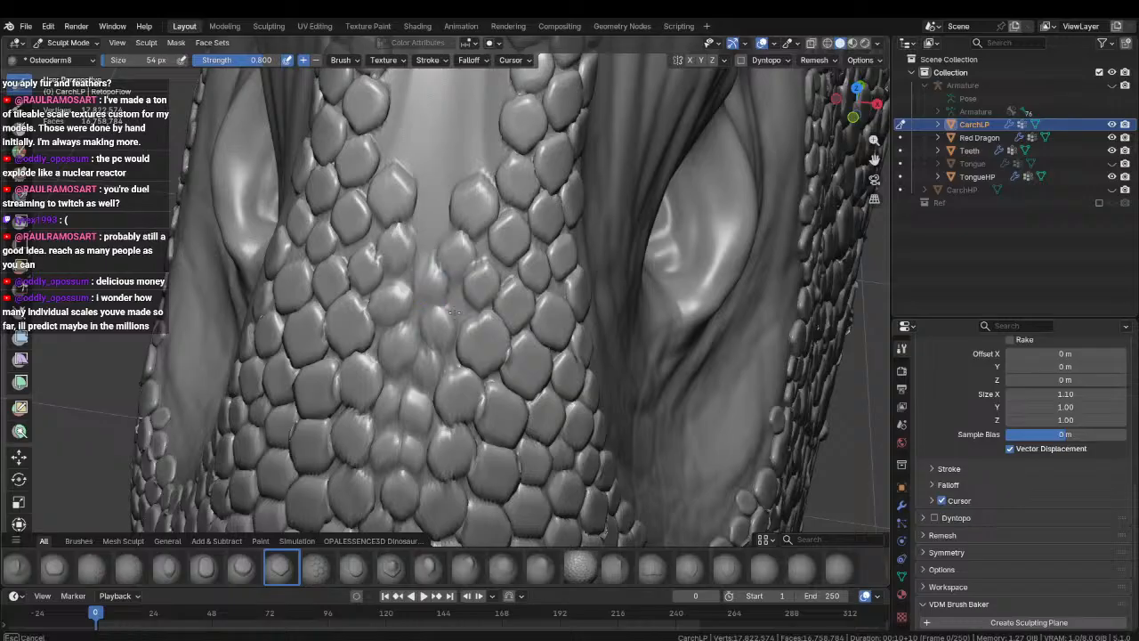
{"action": "middle_click_drag", "start_coordinate": [432, 287], "coordinate": [434, 361], "text": "ctrl"}
{"action": "left_click_drag", "start_coordinate": [422, 353], "coordinate": [425, 316]}
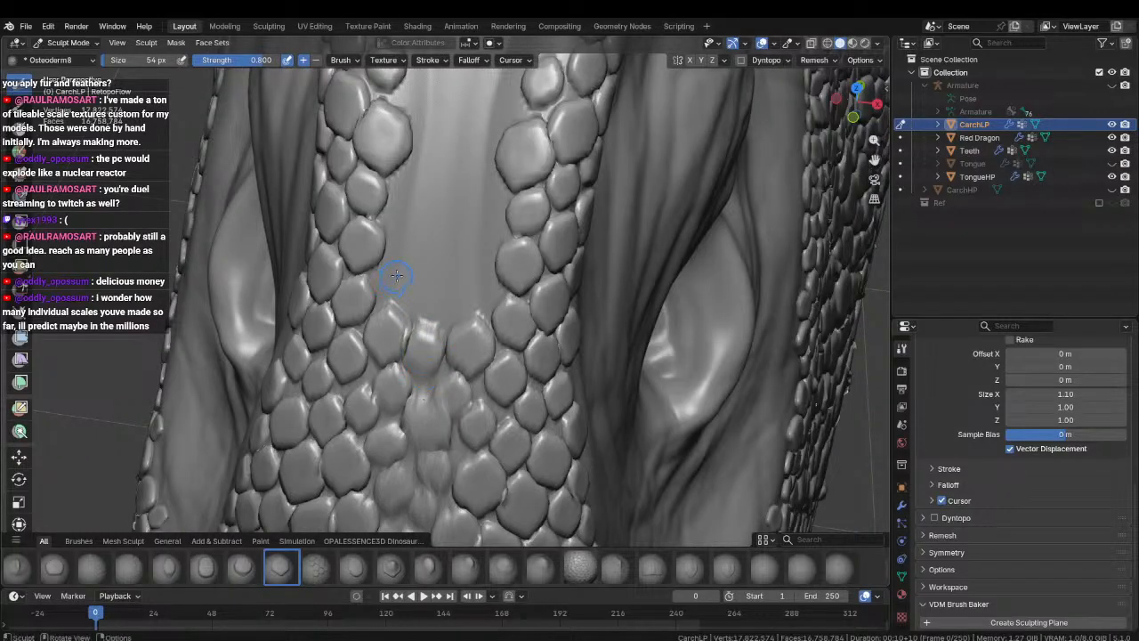
{"action": "left_click_drag", "start_coordinate": [397, 274], "coordinate": [404, 242]}
Examine the head from both sides, including the snout and lip scales and the partly scaled hollow in front of the eye.
{"action": "middle_click_drag", "start_coordinate": [484, 285], "coordinate": [285, 434]}
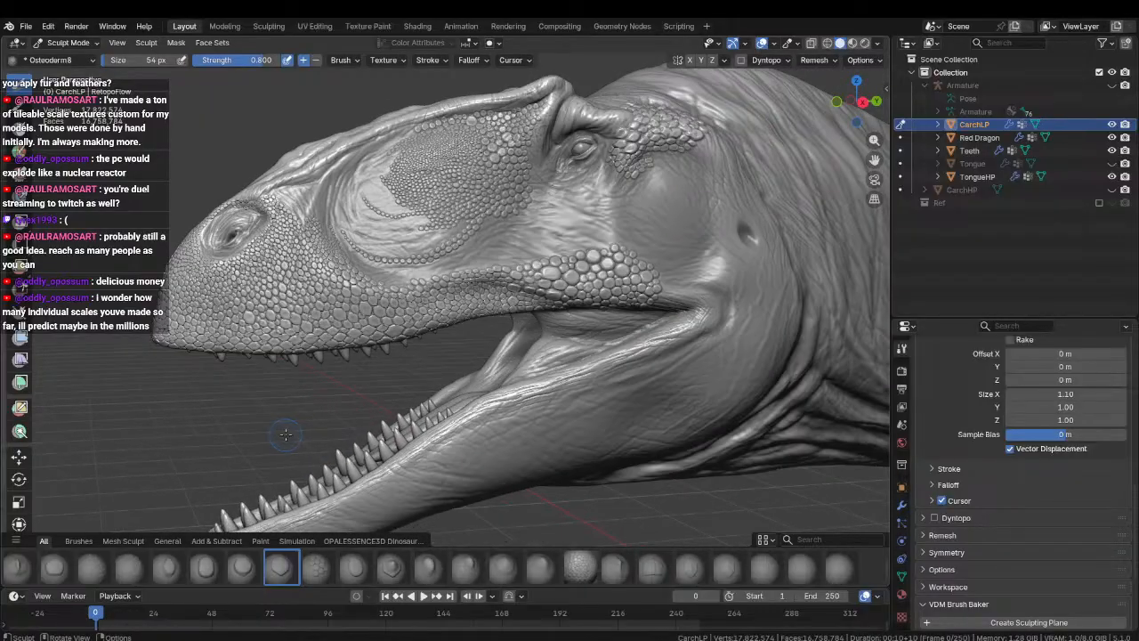
{"action": "middle_click_drag", "start_coordinate": [468, 250], "coordinate": [619, 299]}
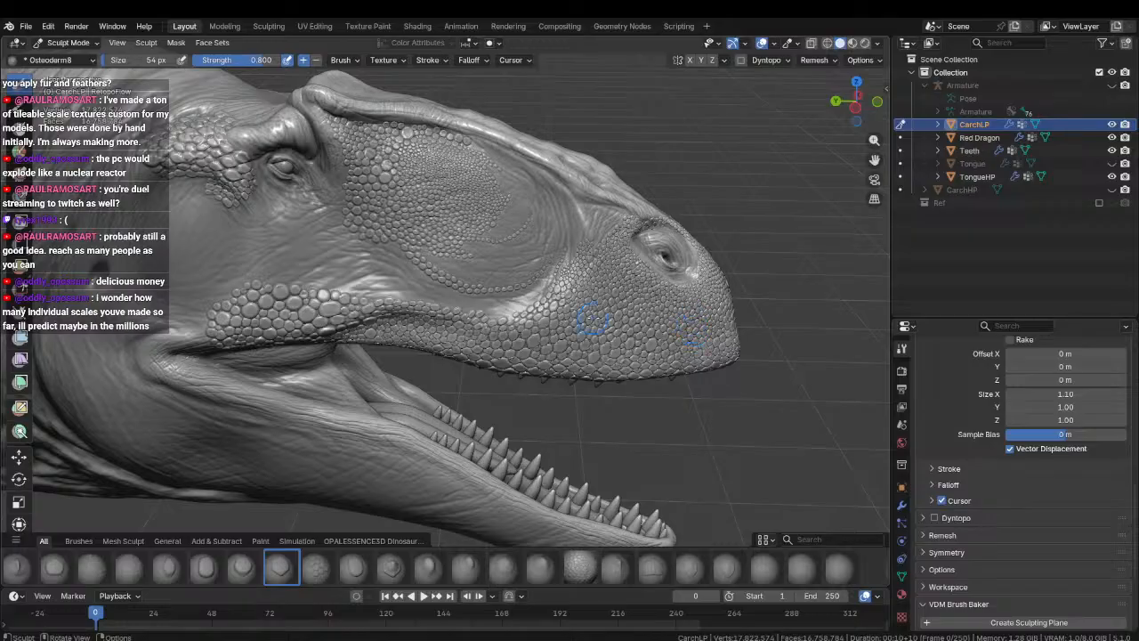
{"action": "middle_click_drag", "start_coordinate": [594, 317], "coordinate": [350, 302]}
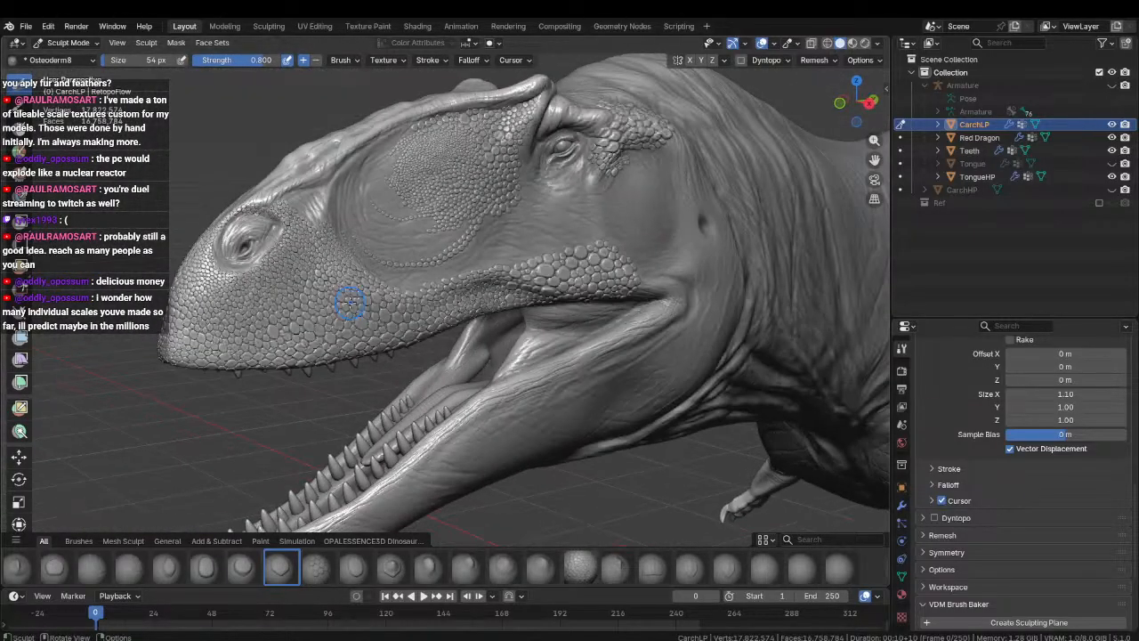
{"action": "scroll", "coordinate": [410, 156], "scroll_direction": "up", "scroll_amount": 5}
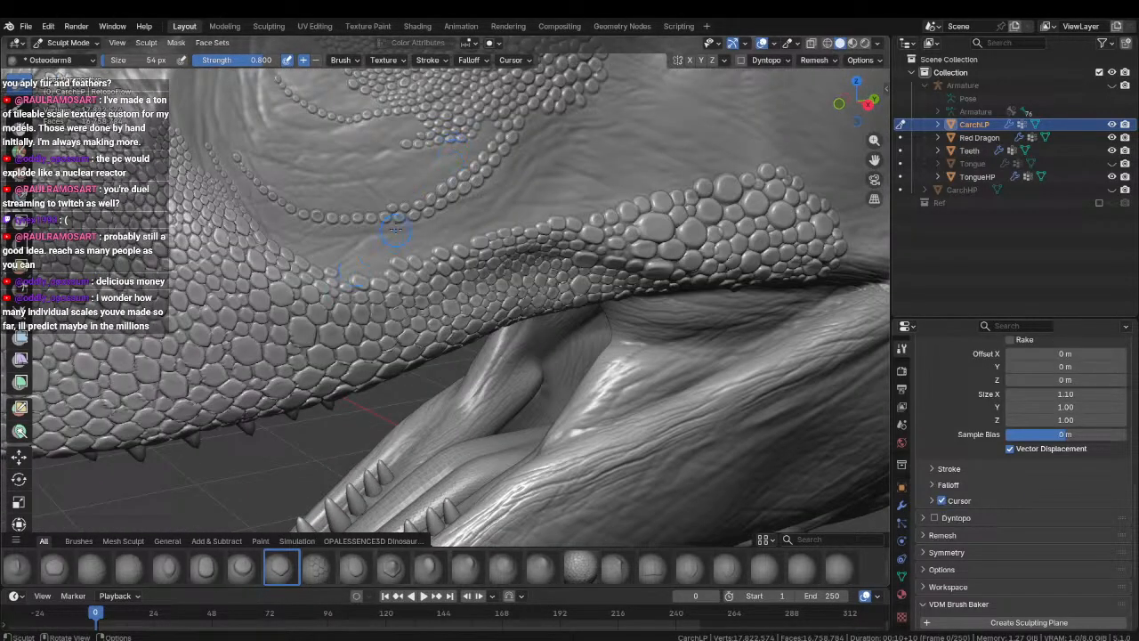
{"action": "middle_click_drag", "start_coordinate": [396, 230], "coordinate": [407, 436], "text": "shift"}
{"action": "scroll", "coordinate": [444, 305], "scroll_direction": "up", "scroll_amount": 2}
{"action": "middle_click_drag", "start_coordinate": [444, 305], "coordinate": [486, 258]}
{"action": "scroll", "coordinate": [453, 311], "scroll_direction": "down", "scroll_amount": 3}
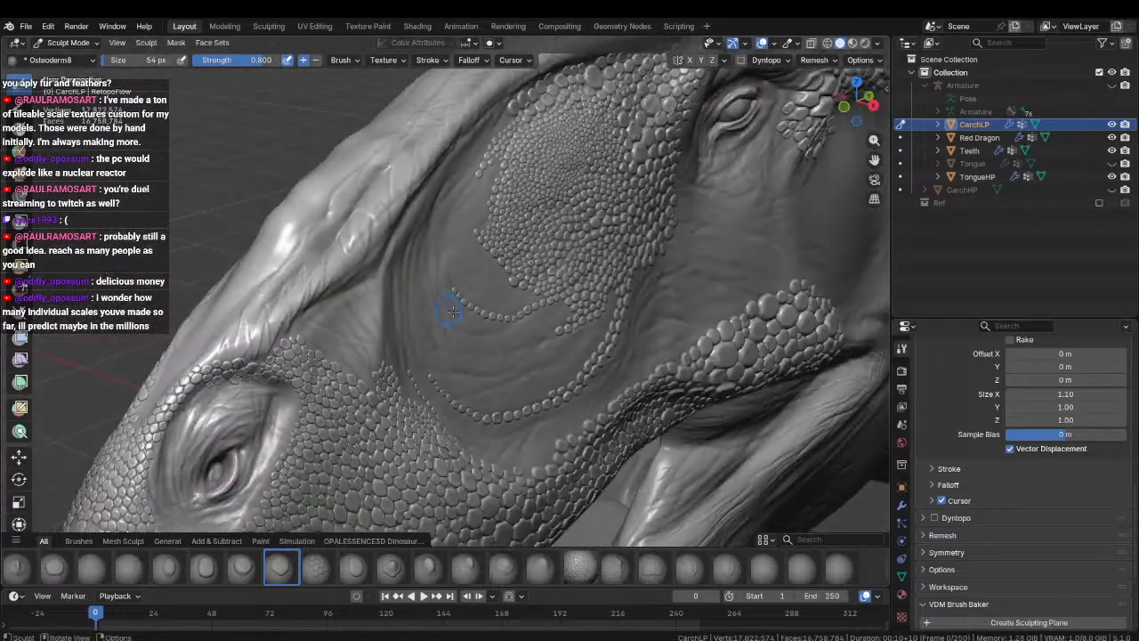
{"action": "scroll", "coordinate": [452, 310], "scroll_direction": "up", "scroll_amount": 8}
{"action": "scroll", "coordinate": [401, 287], "scroll_direction": "down", "scroll_amount": 6}
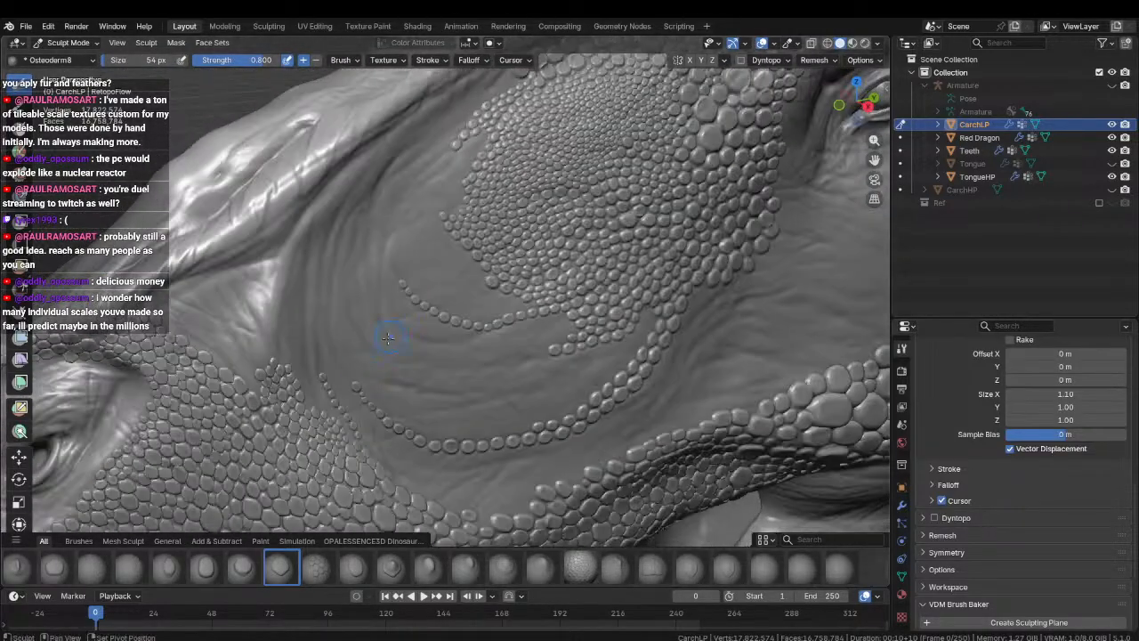
Fill the narrow bare gap along one side of the large midline snout scales with small unmirrored scales.
{"action": "middle_click_drag", "start_coordinate": [389, 333], "coordinate": [450, 234]}
{"action": "scroll", "coordinate": [450, 234], "scroll_direction": "up", "scroll_amount": 2}
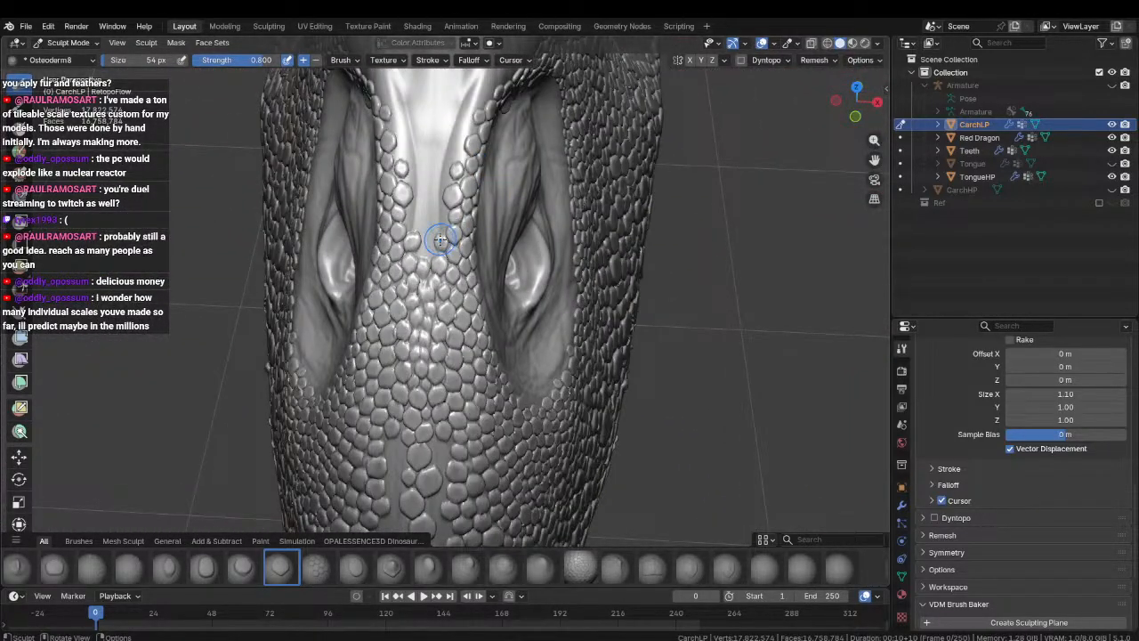
{"action": "scroll", "coordinate": [450, 336], "scroll_direction": "up", "scroll_amount": 2}
{"action": "scroll", "coordinate": [427, 310], "scroll_direction": "up", "scroll_amount": 3}
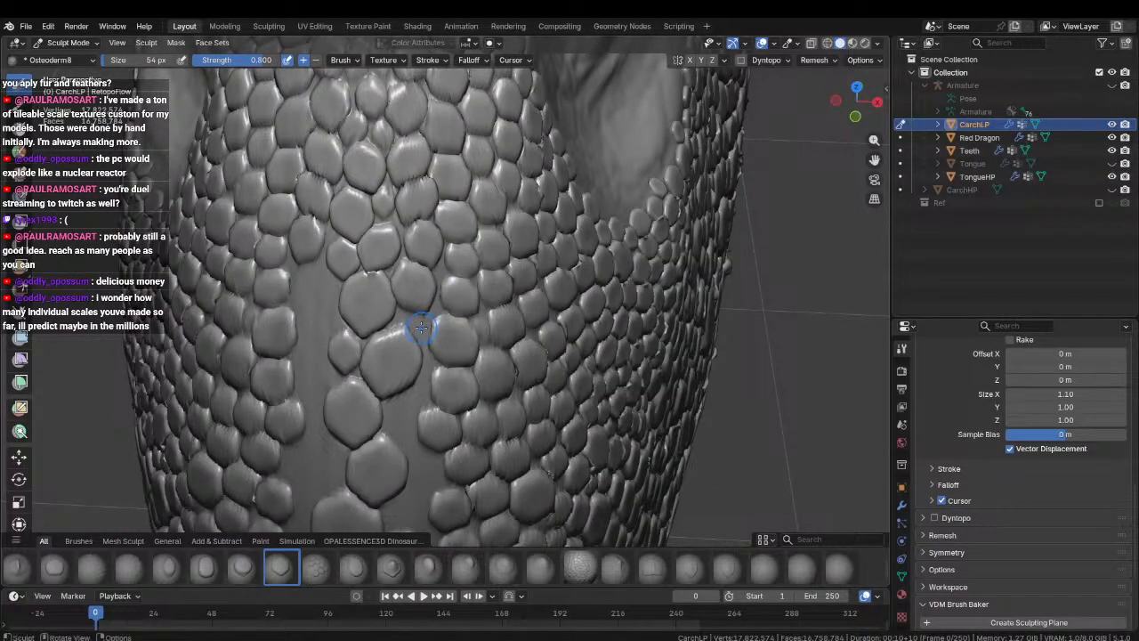
{"action": "middle_click_drag", "start_coordinate": [427, 341], "coordinate": [457, 272]}
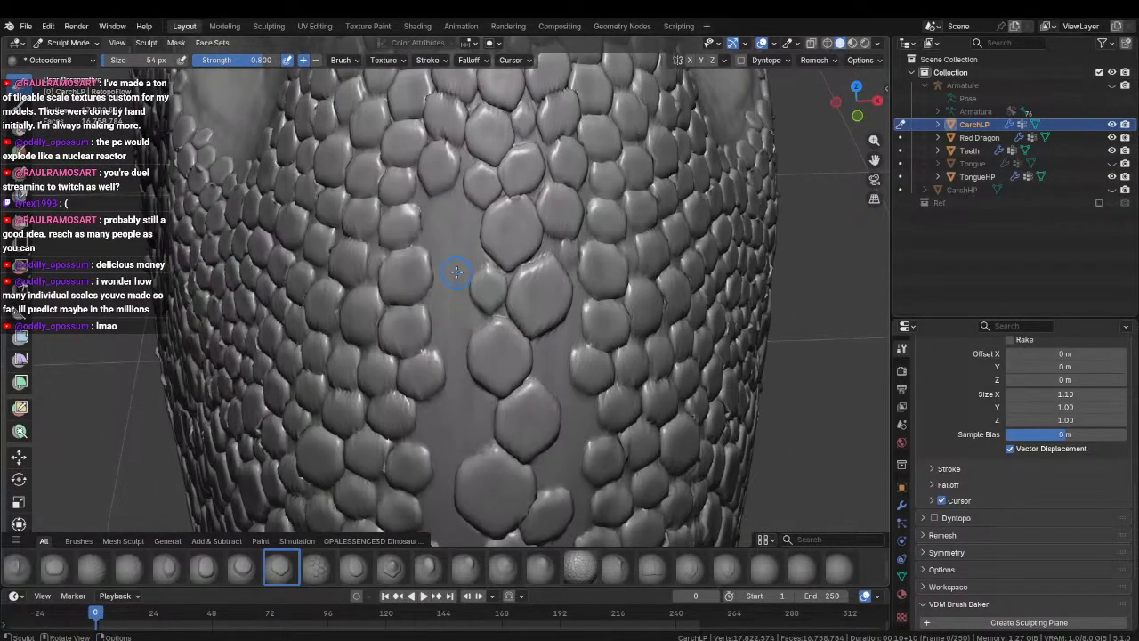
{"action": "middle_click_drag", "start_coordinate": [438, 218], "coordinate": [423, 256]}
{"action": "mouse_move", "coordinate": [466, 221]}
{"action": "left_mouse_down"}
{"action": "mouse_move", "coordinate": [466, 252]}
{"action": "mouse_move", "coordinate": [434, 289]}
{"action": "mouse_move", "coordinate": [461, 290]}
{"action": "mouse_move", "coordinate": [446, 336]}
{"action": "left_mouse_up"}
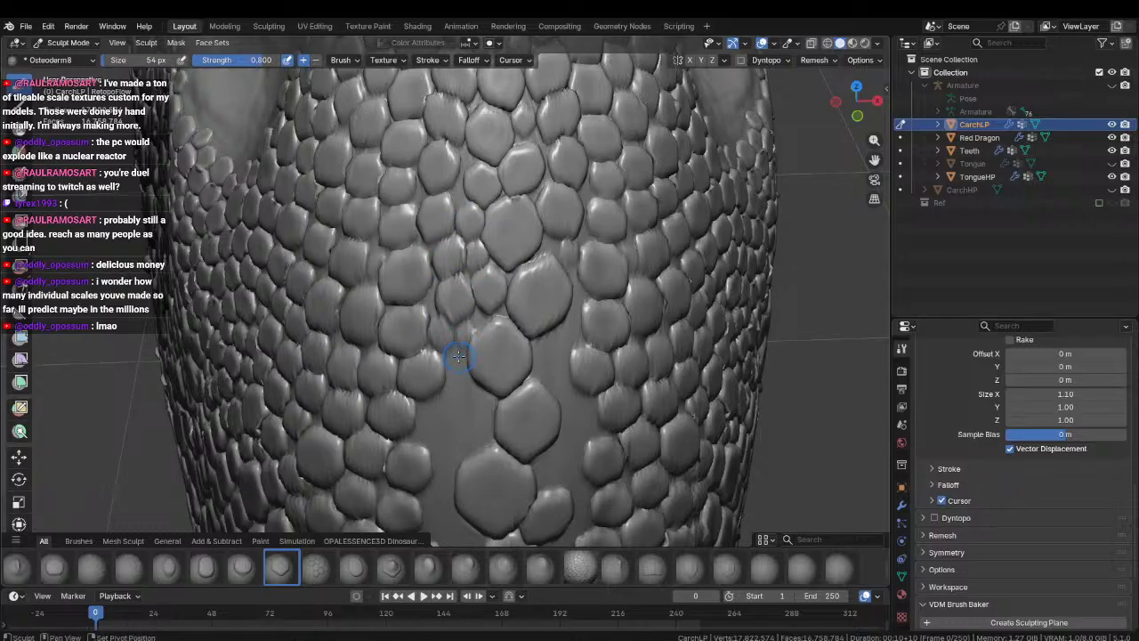
{"action": "middle_click_drag", "start_coordinate": [461, 346], "coordinate": [442, 302], "text": "shift"}
{"action": "left_click_drag", "start_coordinate": [443, 308], "coordinate": [436, 347]}
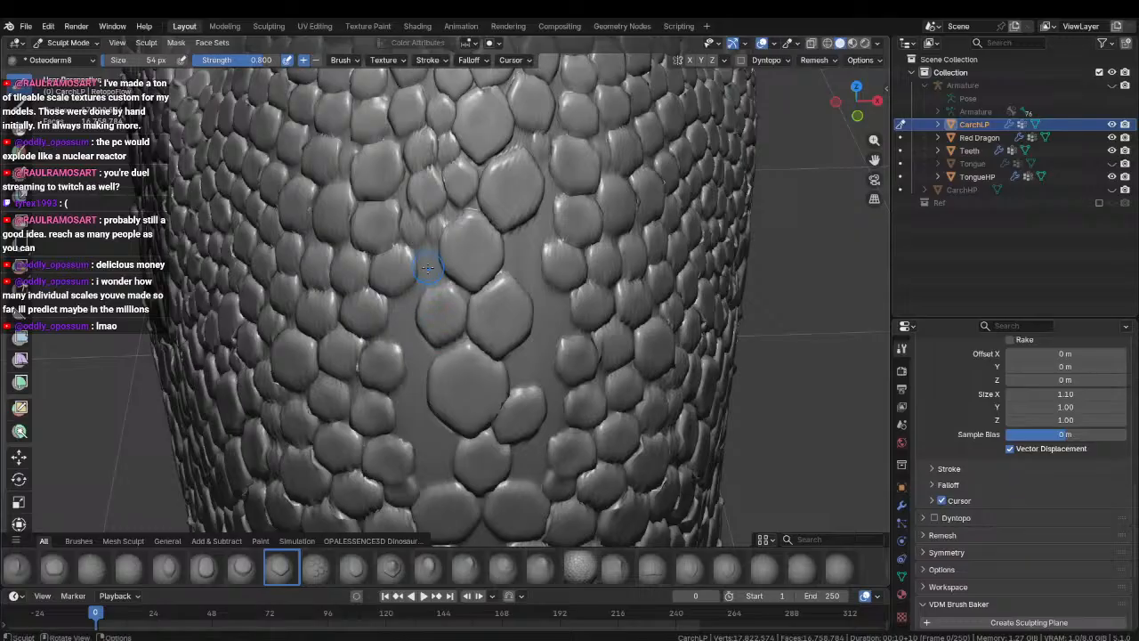
{"action": "mouse_move", "coordinate": [427, 263]}
{"action": "left_mouse_down"}
{"action": "mouse_move", "coordinate": [428, 302]}
{"action": "mouse_move", "coordinate": [407, 354]}
{"action": "mouse_move", "coordinate": [420, 379]}
{"action": "left_mouse_up"}
Place more small unmirrored scales in the remaining midline gaps down toward the front of the snout.
{"action": "middle_click_drag", "start_coordinate": [420, 377], "coordinate": [469, 200], "text": "shift"}
{"action": "left_click_drag", "start_coordinate": [472, 192], "coordinate": [489, 310]}
{"action": "middle_click_drag", "start_coordinate": [502, 338], "coordinate": [453, 272], "text": "shift"}
{"action": "mouse_move", "coordinate": [453, 279]}
{"action": "left_mouse_down"}
{"action": "mouse_move", "coordinate": [456, 260]}
{"action": "mouse_move", "coordinate": [427, 298]}
{"action": "mouse_move", "coordinate": [476, 286]}
{"action": "left_mouse_up"}
{"action": "middle_click_drag", "start_coordinate": [467, 318], "coordinate": [466, 204]}
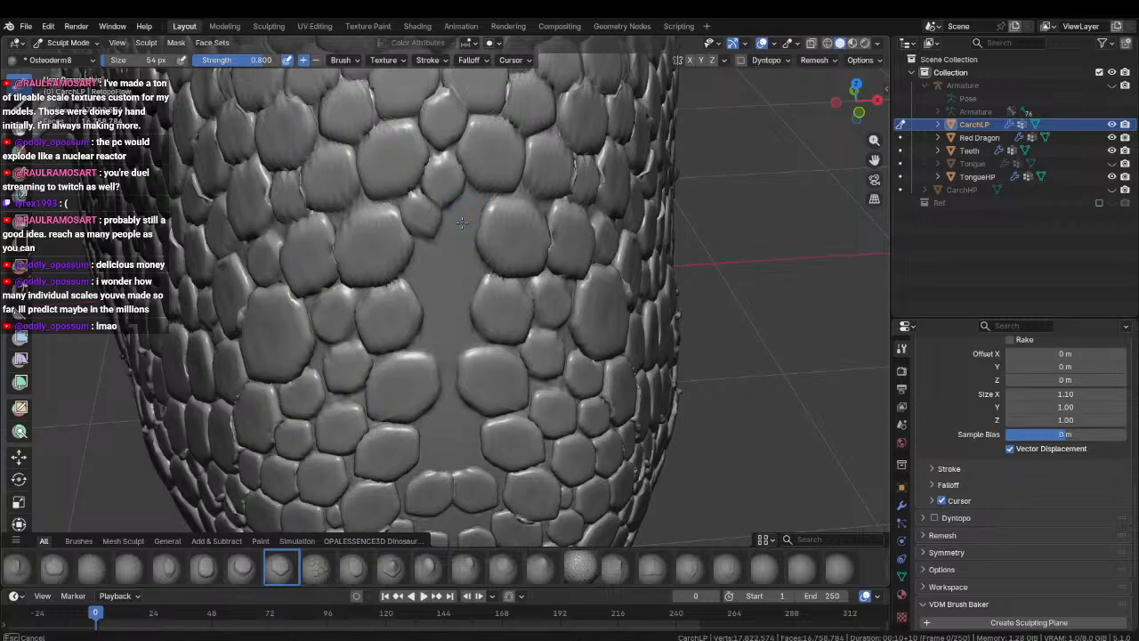
{"action": "mouse_move", "coordinate": [464, 279]}
{"action": "left_mouse_down"}
{"action": "mouse_move", "coordinate": [430, 291]}
{"action": "mouse_move", "coordinate": [437, 341]}
{"action": "mouse_move", "coordinate": [460, 339]}
{"action": "mouse_move", "coordinate": [465, 360]}
{"action": "mouse_move", "coordinate": [449, 367]}
{"action": "left_mouse_up"}
Fill the gaps between the large paired scales on the snout's front with one medium and several small scales.
{"action": "middle_click_drag", "start_coordinate": [436, 387], "coordinate": [423, 290], "text": "shift"}
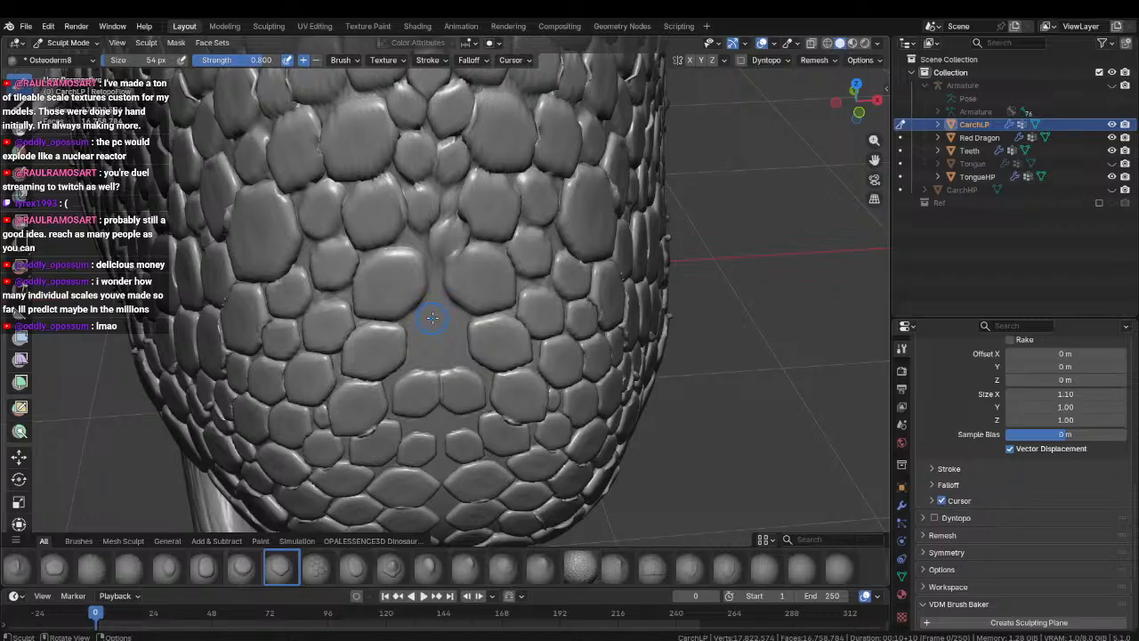
{"action": "left_click_drag", "start_coordinate": [432, 318], "coordinate": [434, 356]}
{"action": "mouse_move", "coordinate": [421, 358]}
{"action": "left_mouse_down"}
{"action": "mouse_move", "coordinate": [420, 383]}
{"action": "mouse_move", "coordinate": [434, 377]}
{"action": "left_mouse_up"}
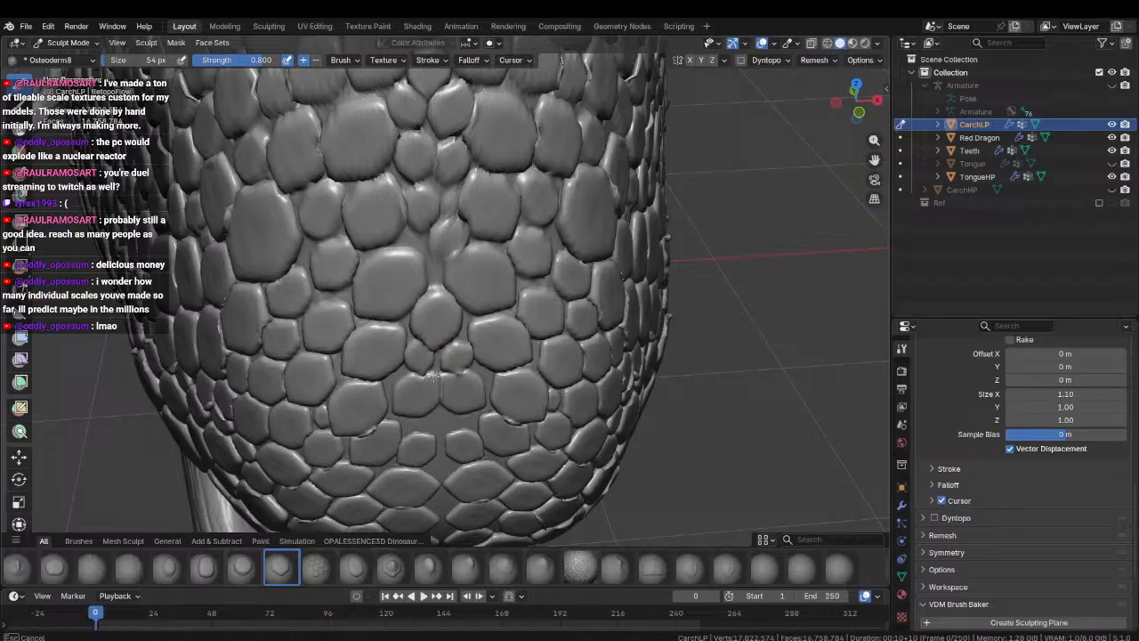
{"action": "middle_click_drag", "start_coordinate": [433, 289], "coordinate": [426, 316]}
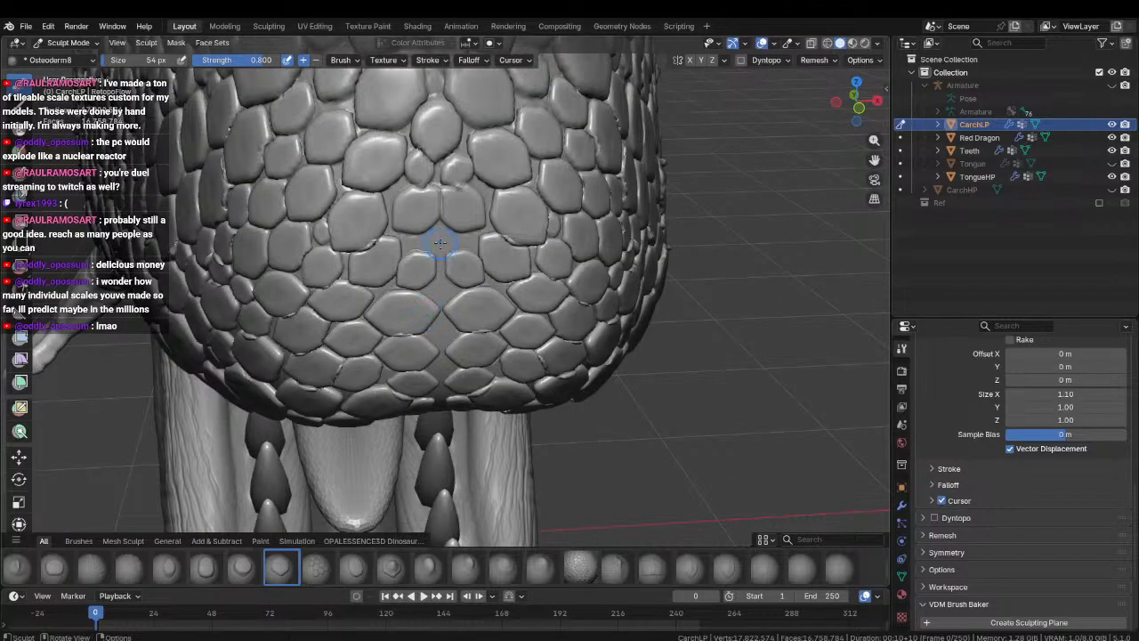
{"action": "mouse_move", "coordinate": [427, 242]}
{"action": "left_mouse_down"}
{"action": "mouse_move", "coordinate": [425, 257]}
{"action": "mouse_move", "coordinate": [454, 256]}
{"action": "left_mouse_up"}
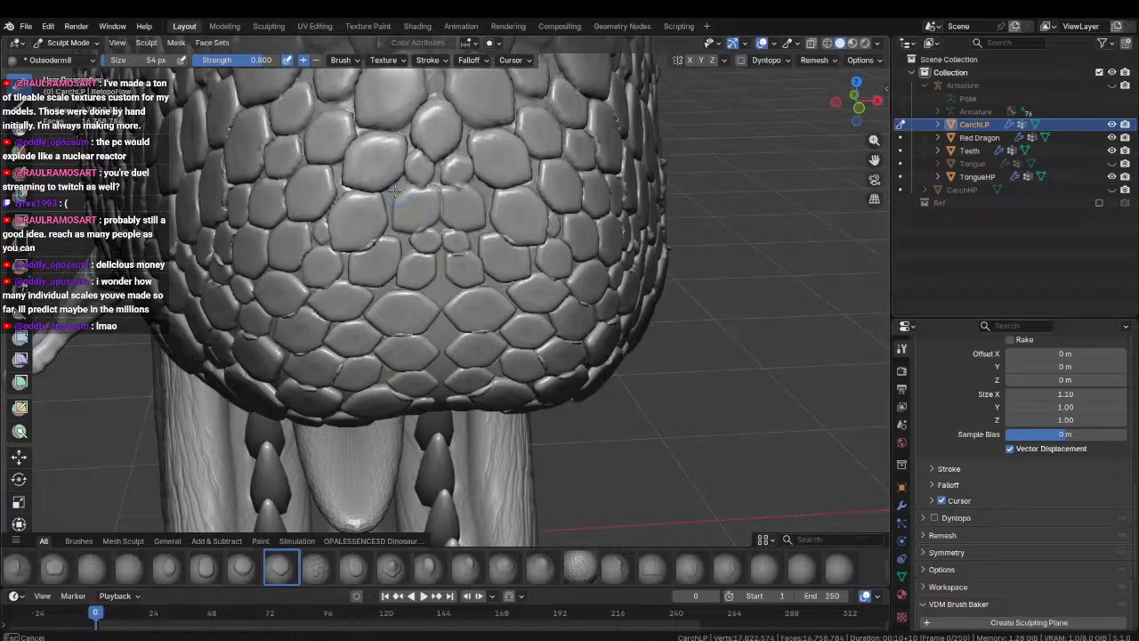
Close the central seam at the snout tip with a column of small scales down to the upper lip's edge.
{"action": "left_click_drag", "start_coordinate": [438, 300], "coordinate": [437, 354]}
{"action": "middle_click_drag", "start_coordinate": [443, 368], "coordinate": [441, 329]}
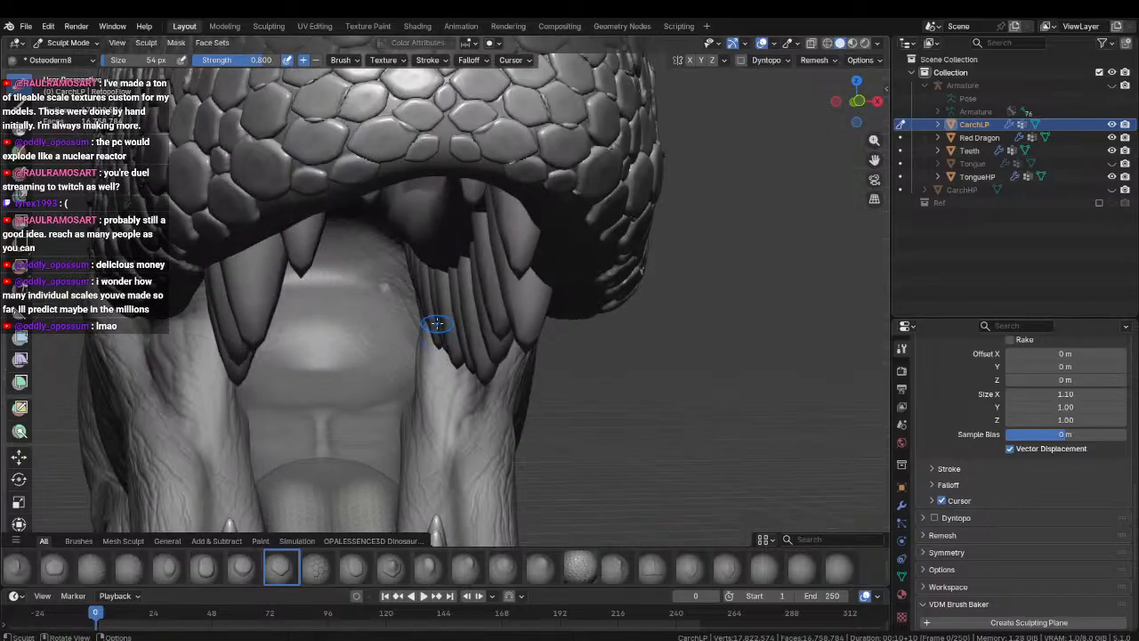
{"action": "left_click_drag", "start_coordinate": [440, 213], "coordinate": [443, 225]}
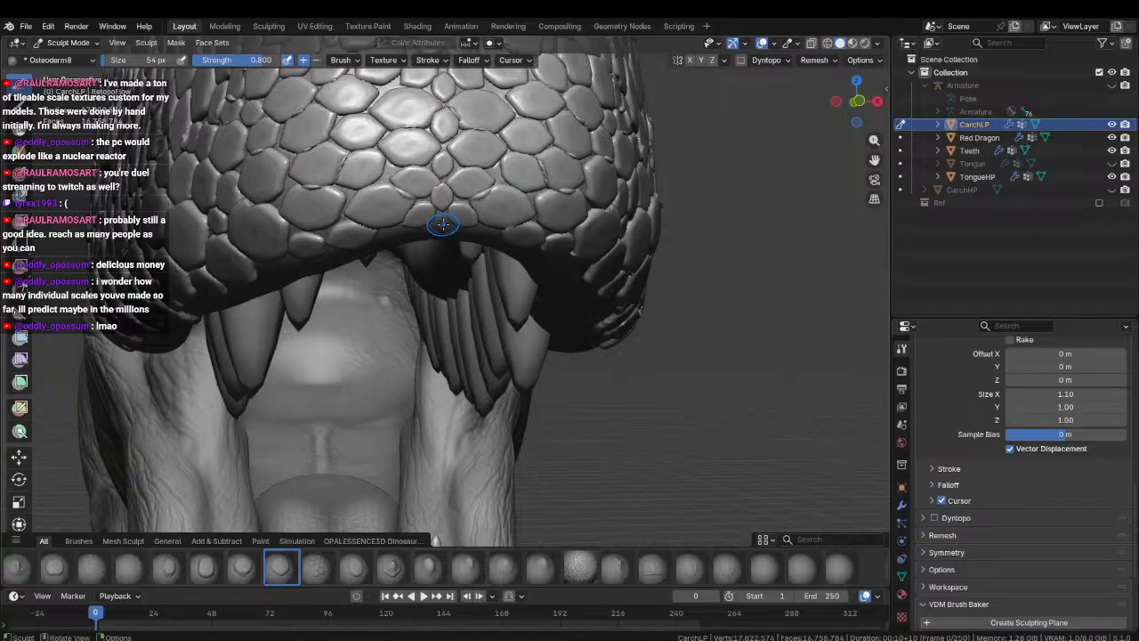
{"action": "mouse_move", "coordinate": [437, 254]}
{"action": "middle_mouse_down"}
{"action": "mouse_move", "coordinate": [390, 261]}
{"action": "mouse_move", "coordinate": [393, 240]}
{"action": "middle_mouse_up"}
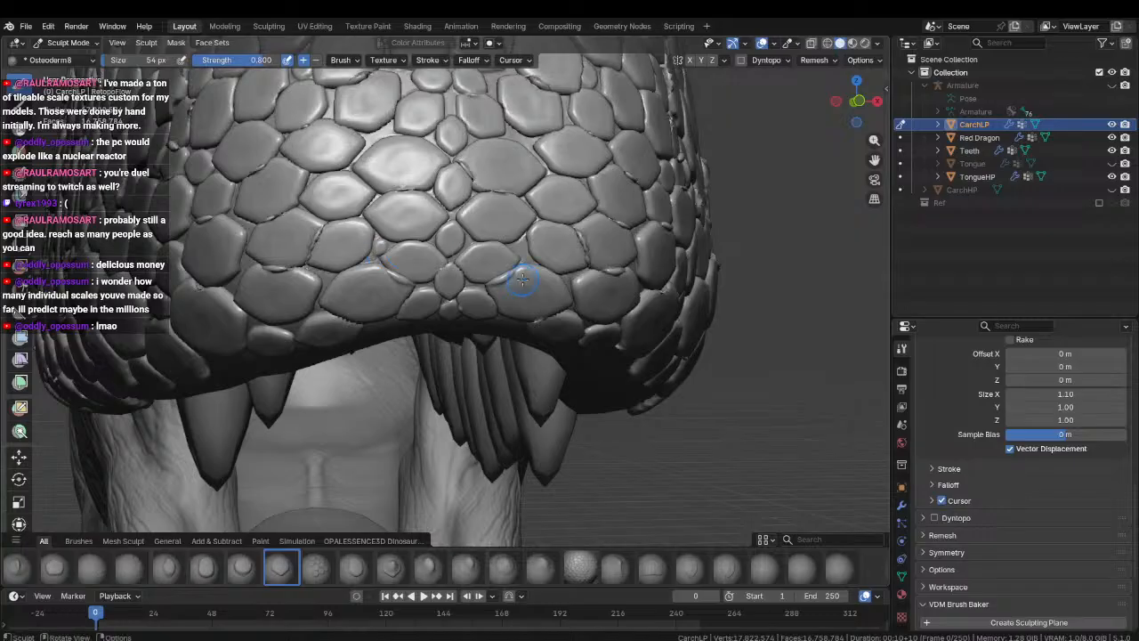
Turn X mirroring back on and add a row of scales along the outer edge of the band above the nostril.
{"action": "mouse_move", "coordinate": [527, 258]}
{"action": "middle_mouse_down"}
{"action": "mouse_move", "coordinate": [478, 408]}
{"action": "mouse_move", "coordinate": [323, 402]}
{"action": "mouse_move", "coordinate": [424, 400]}
{"action": "middle_mouse_up"}
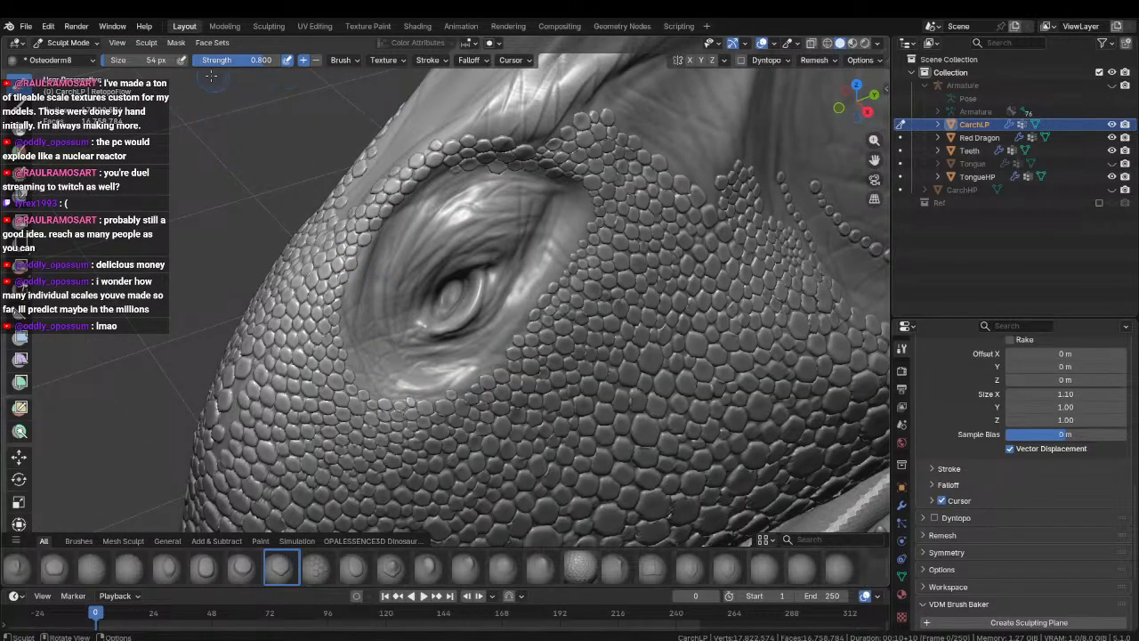
{"action": "mouse_move", "coordinate": [374, 238]}
{"action": "middle_mouse_down", "text": "ctrl"}
{"action": "mouse_move", "coordinate": [534, 258]}
{"action": "mouse_move", "coordinate": [448, 285]}
{"action": "mouse_move", "coordinate": [528, 213]}
{"action": "middle_mouse_up", "text": "ctrl"}
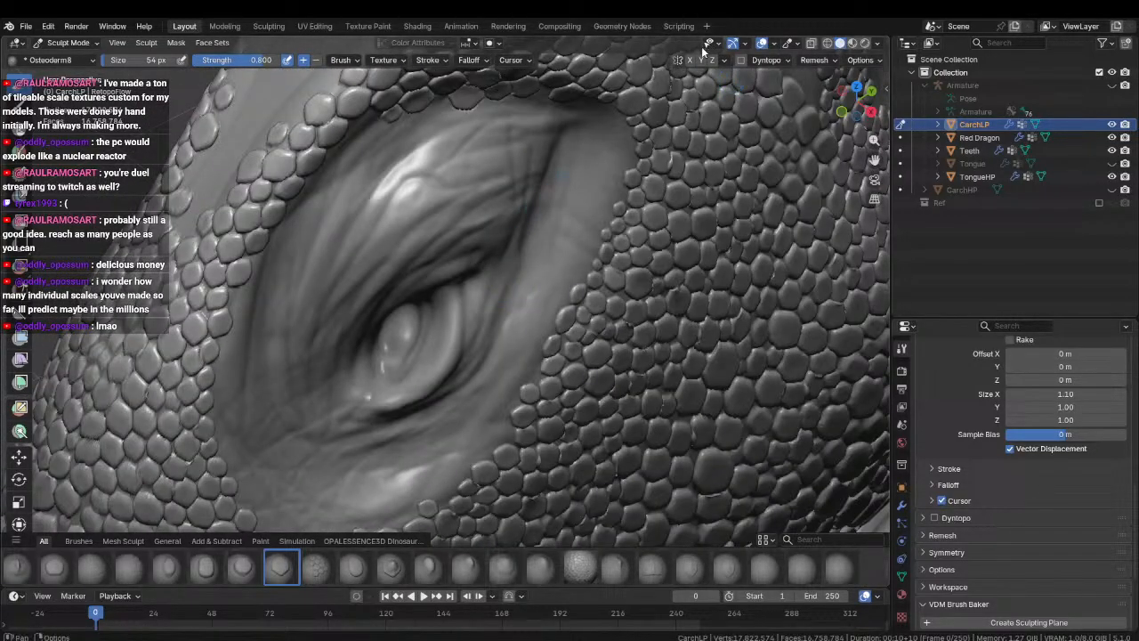
{"action": "middle_click_drag", "start_coordinate": [481, 267], "coordinate": [437, 317]}
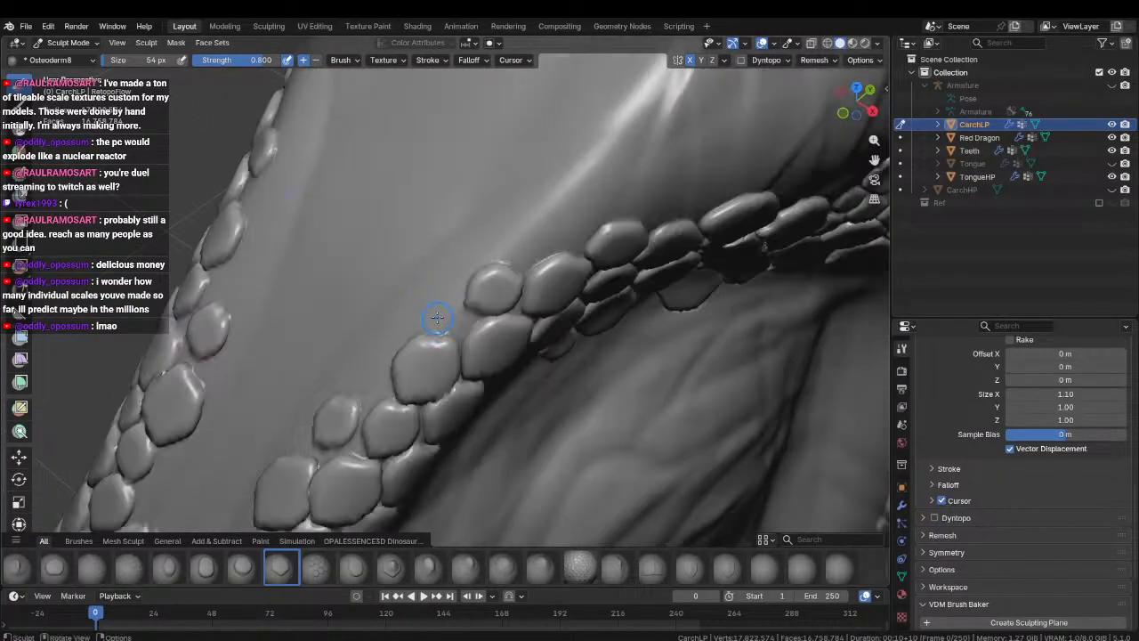
{"action": "mouse_move", "coordinate": [437, 316]}
{"action": "left_mouse_down"}
{"action": "mouse_move", "coordinate": [409, 338]}
{"action": "mouse_move", "coordinate": [396, 320]}
{"action": "left_mouse_up"}
{"action": "middle_click_drag", "start_coordinate": [396, 321], "coordinate": [415, 308]}
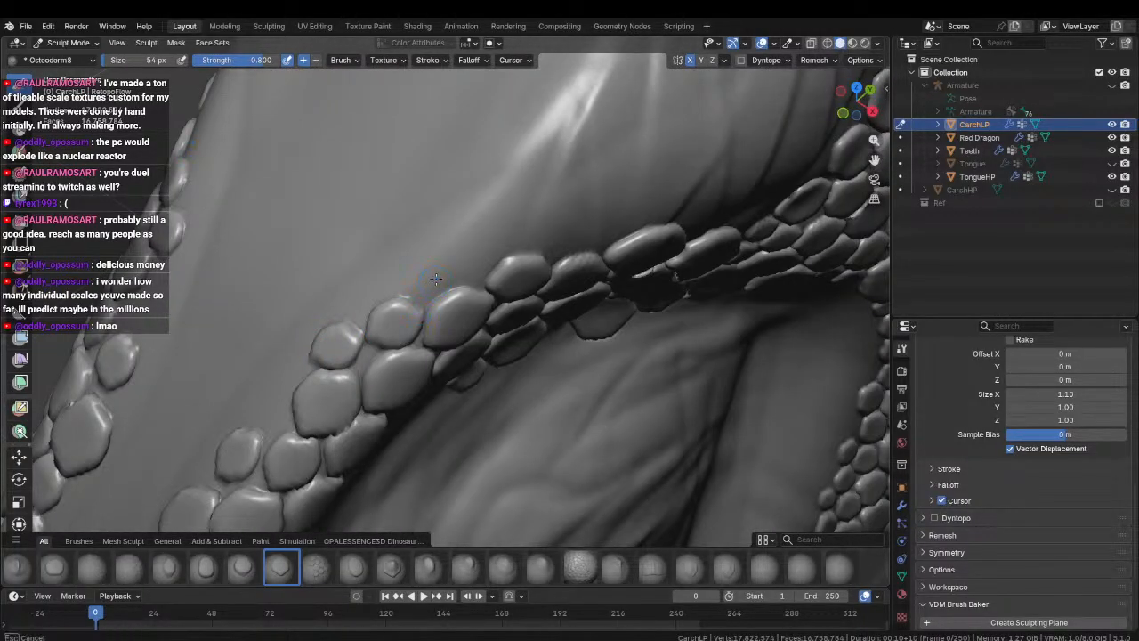
{"action": "left_click_drag", "start_coordinate": [436, 279], "coordinate": [397, 311]}
{"action": "mouse_move", "coordinate": [438, 276]}
{"action": "middle_mouse_down"}
{"action": "mouse_move", "coordinate": [412, 323]}
{"action": "mouse_move", "coordinate": [441, 274]}
{"action": "middle_mouse_up"}
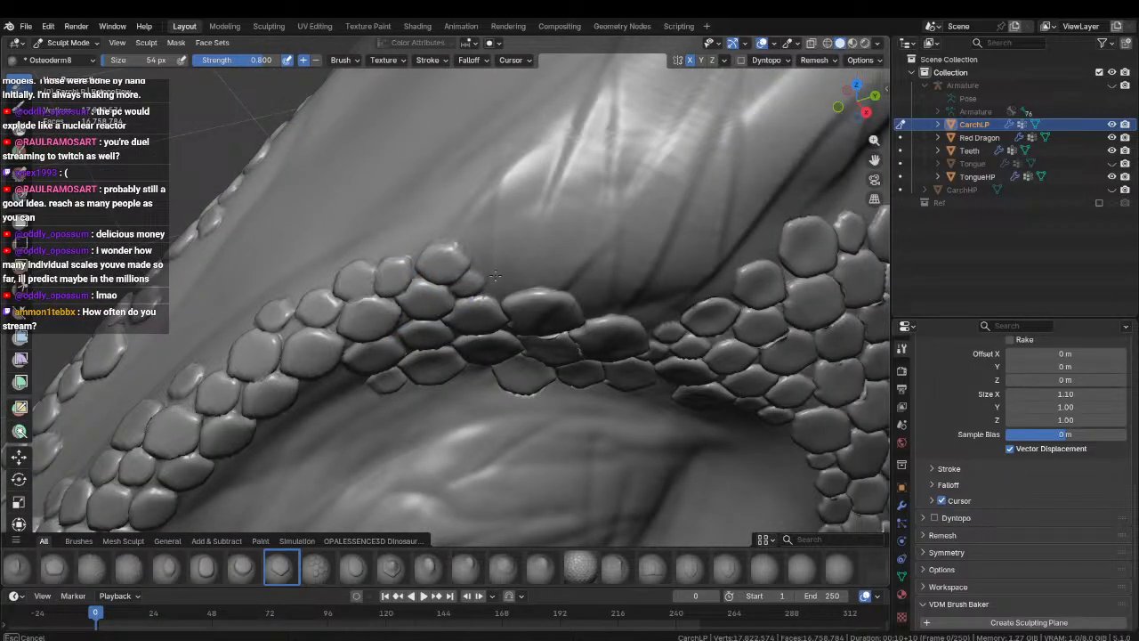
Add mirrored Osteoderm8 scales along the edge of the band above the nostril that faces the bare snout top.
{"action": "mouse_move", "coordinate": [494, 276]}
{"action": "middle_mouse_down"}
{"action": "mouse_move", "coordinate": [412, 315]}
{"action": "mouse_move", "coordinate": [414, 288]}
{"action": "mouse_move", "coordinate": [382, 275]}
{"action": "mouse_move", "coordinate": [382, 318]}
{"action": "mouse_move", "coordinate": [364, 300]}
{"action": "middle_mouse_up"}
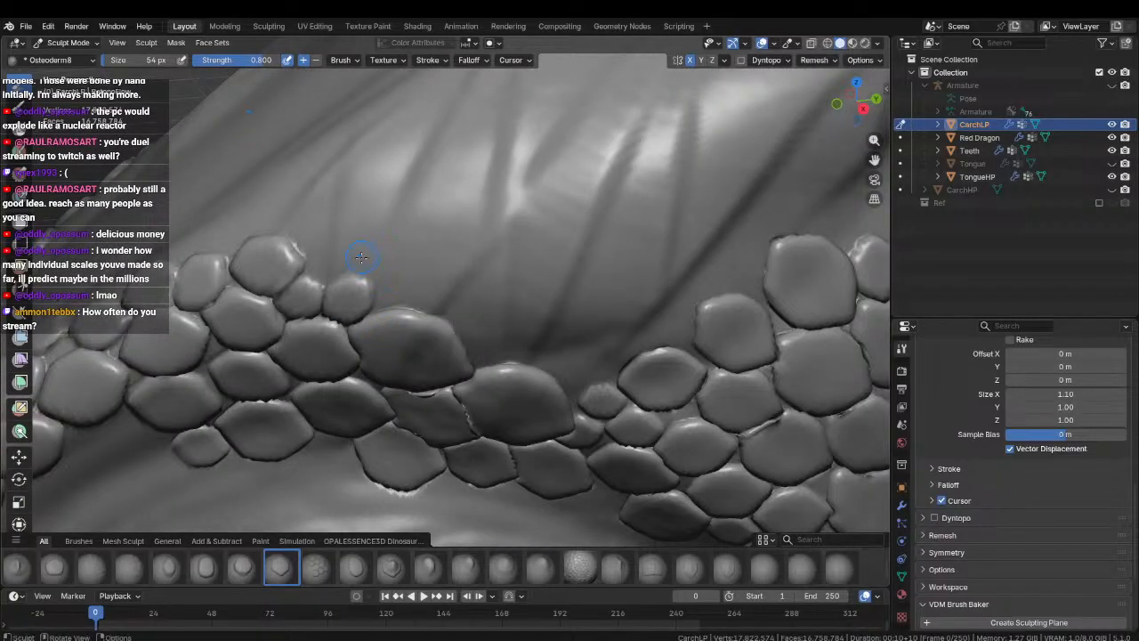
{"action": "mouse_move", "coordinate": [333, 255]}
{"action": "middle_mouse_down"}
{"action": "mouse_move", "coordinate": [440, 310]}
{"action": "mouse_move", "coordinate": [419, 323]}
{"action": "middle_mouse_up"}
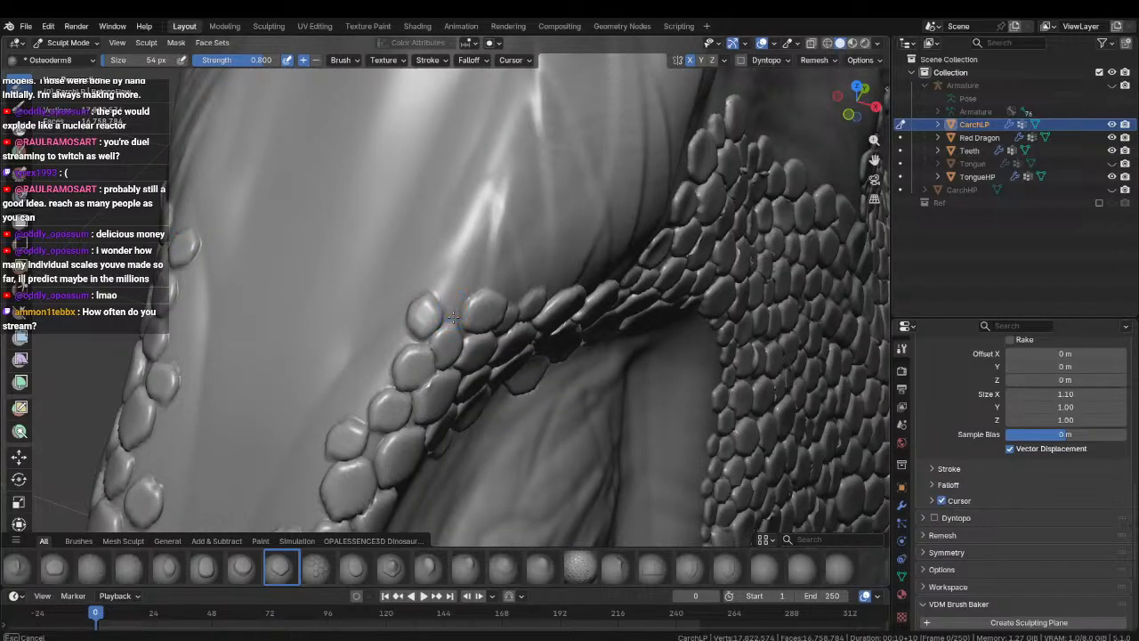
{"action": "mouse_move", "coordinate": [453, 317]}
{"action": "left_mouse_down"}
{"action": "mouse_move", "coordinate": [459, 308]}
{"action": "mouse_move", "coordinate": [429, 283]}
{"action": "mouse_move", "coordinate": [421, 290]}
{"action": "left_mouse_up"}
{"action": "middle_click_drag", "start_coordinate": [397, 338], "coordinate": [420, 284], "text": "shift"}
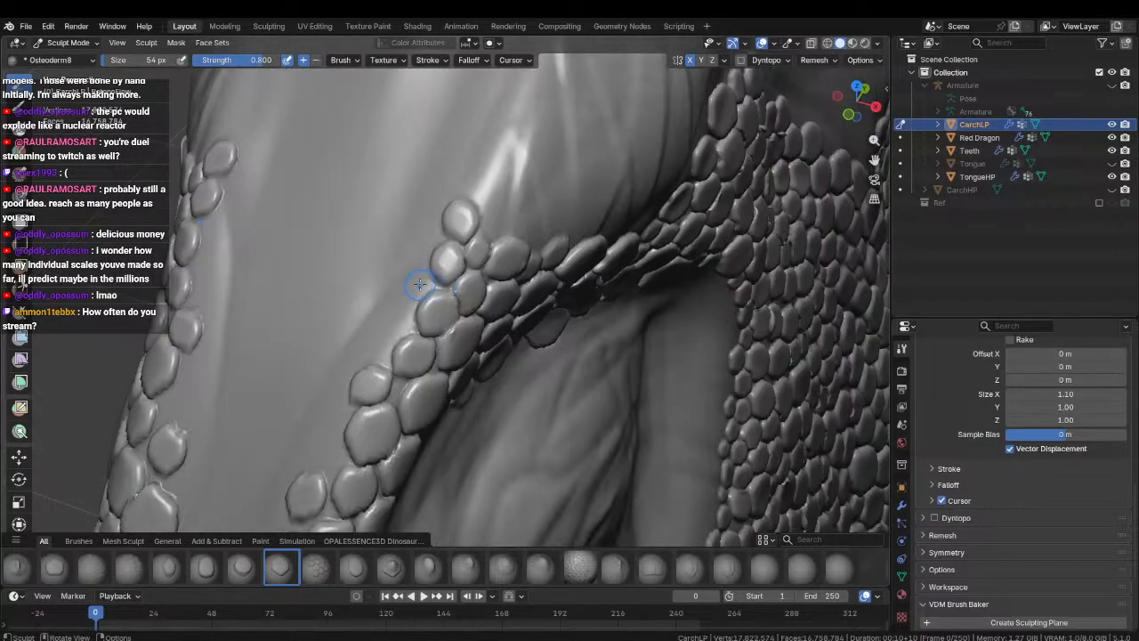
{"action": "left_click_drag", "start_coordinate": [418, 278], "coordinate": [409, 342]}
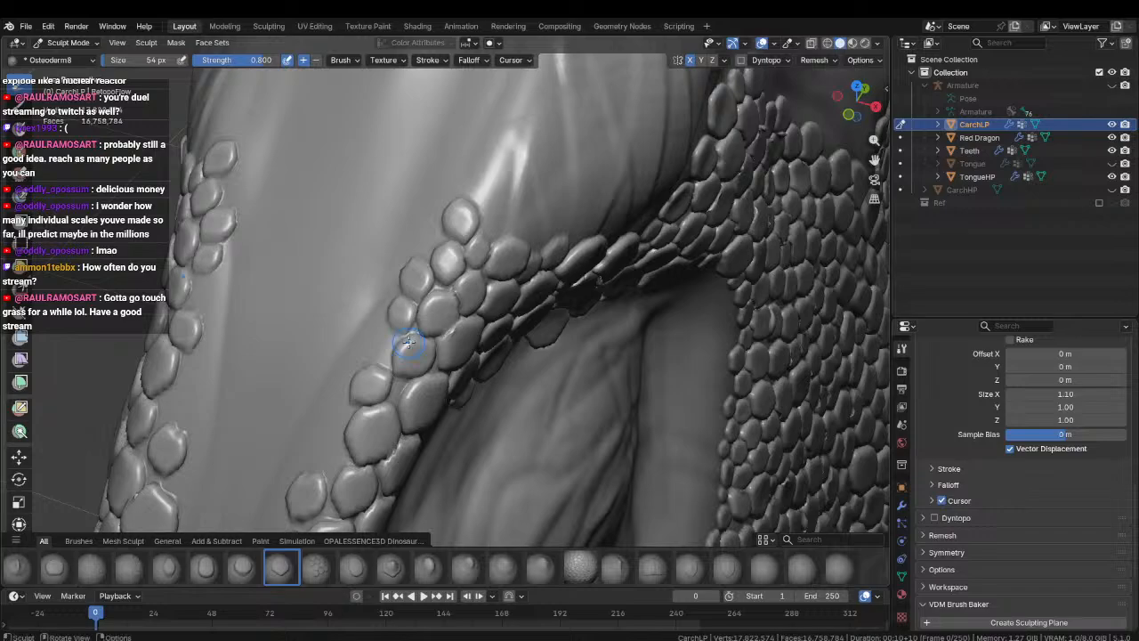
{"action": "middle_click_drag", "start_coordinate": [408, 341], "coordinate": [416, 341]}
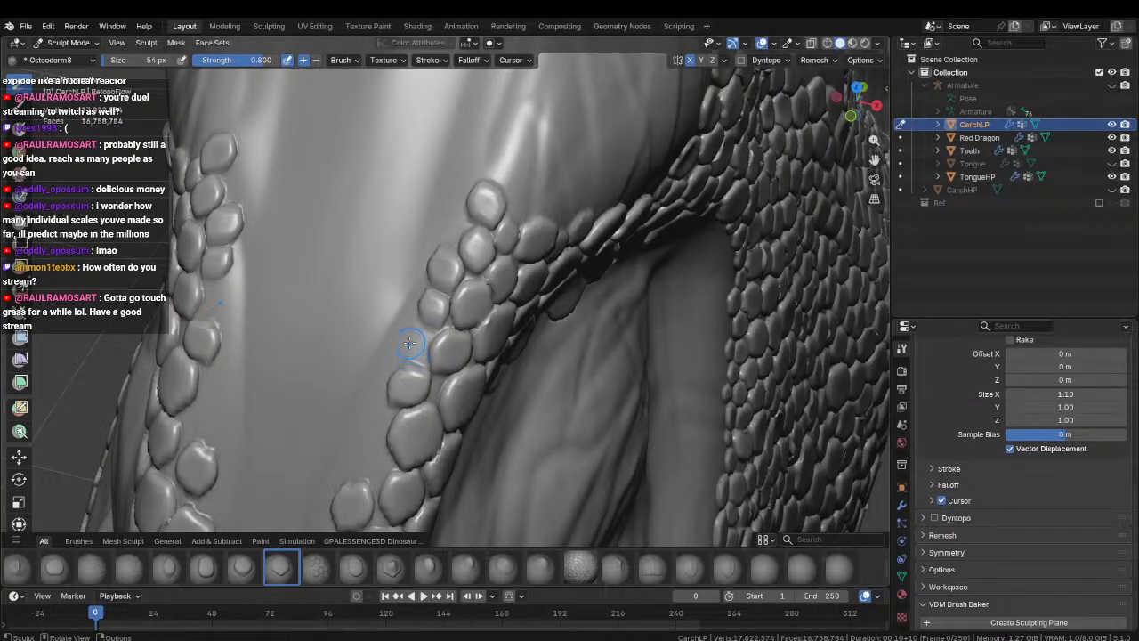
{"action": "left_click_drag", "start_coordinate": [411, 336], "coordinate": [421, 365]}
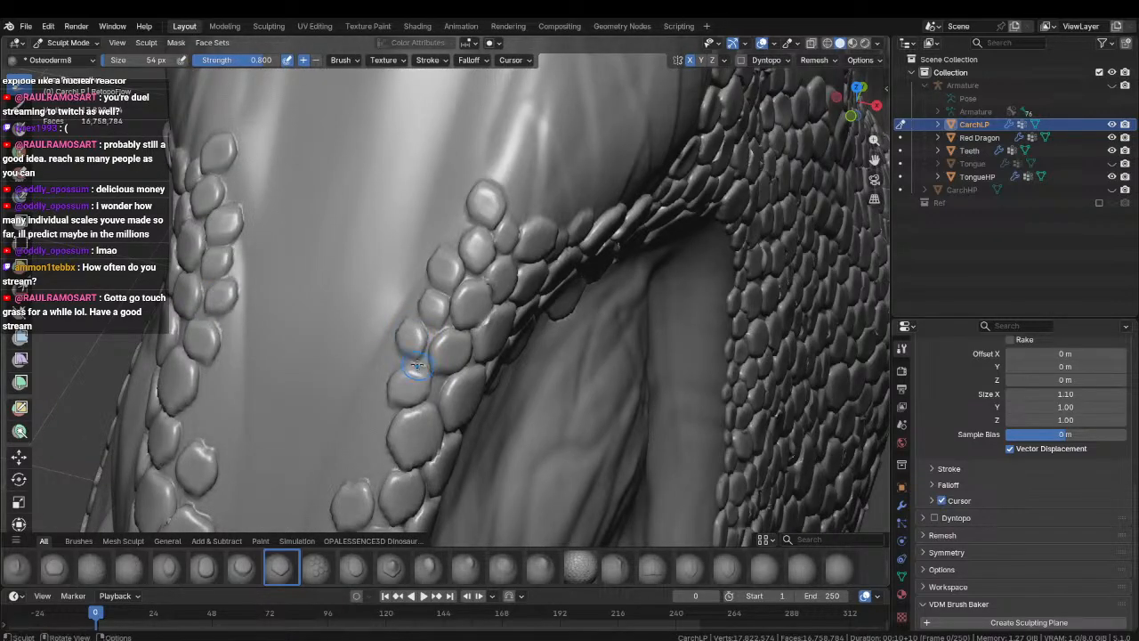
Continue the mirrored scales forward along the inner edges of both bands toward where they meet on the snout.
{"action": "middle_click_drag", "start_coordinate": [418, 366], "coordinate": [416, 301], "text": "shift"}
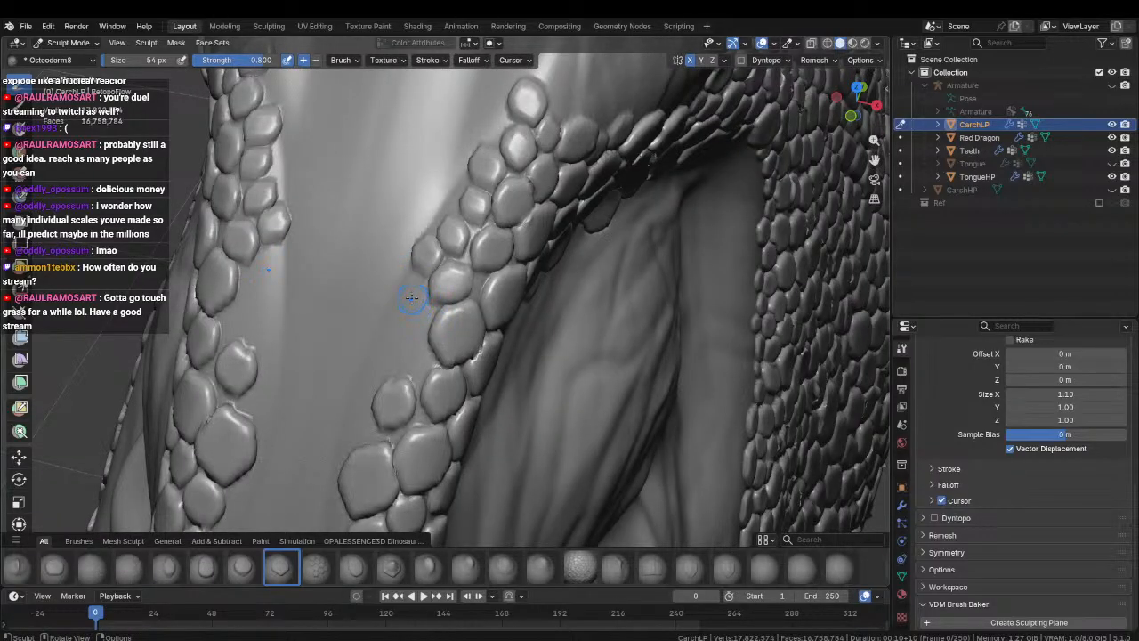
{"action": "mouse_move", "coordinate": [411, 298]}
{"action": "left_mouse_down"}
{"action": "mouse_move", "coordinate": [411, 384]}
{"action": "mouse_move", "coordinate": [389, 381]}
{"action": "left_mouse_up"}
{"action": "middle_click_drag", "start_coordinate": [389, 377], "coordinate": [408, 288], "text": "shift"}
{"action": "left_click_drag", "start_coordinate": [379, 323], "coordinate": [385, 370]}
{"action": "middle_click_drag", "start_coordinate": [387, 376], "coordinate": [417, 313], "text": "shift"}
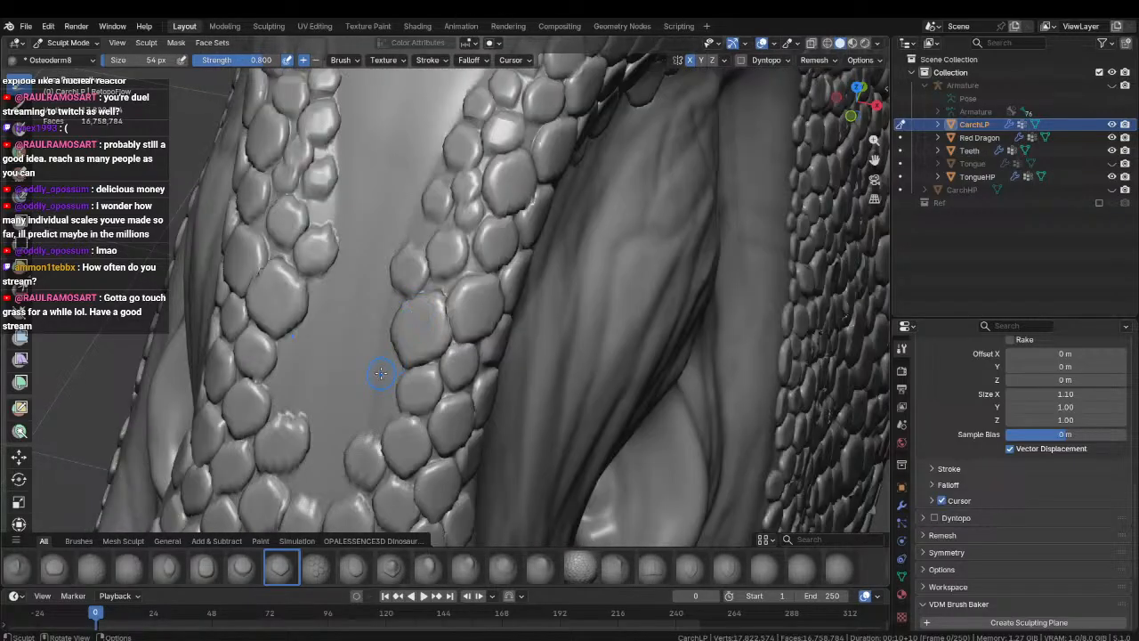
{"action": "left_click_drag", "start_coordinate": [381, 373], "coordinate": [372, 436]}
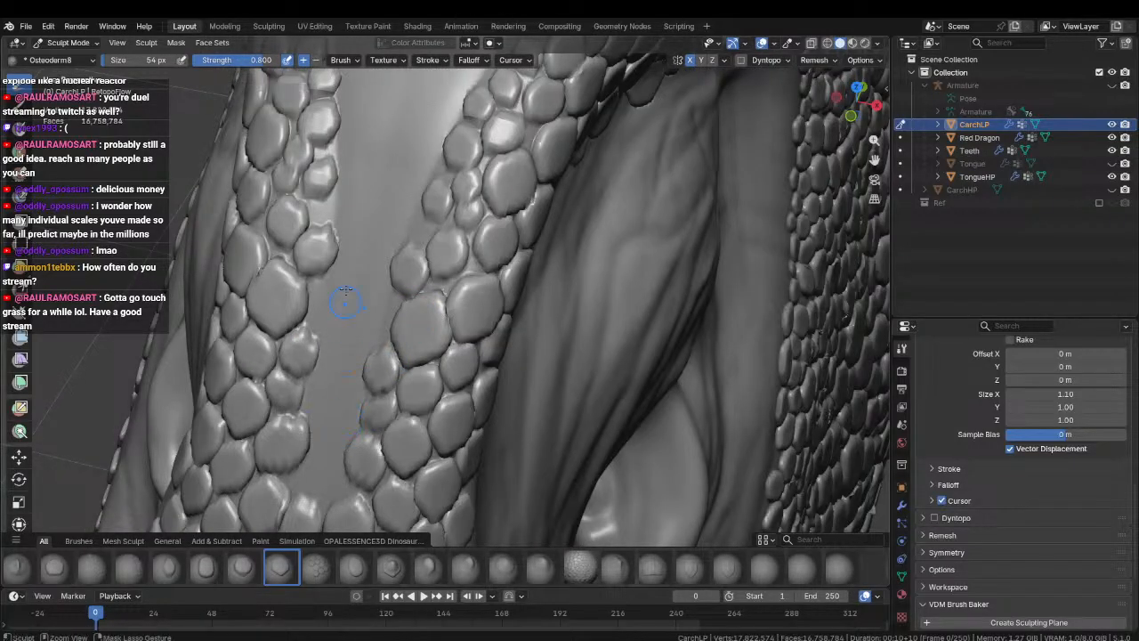
Extend the rear end of the snout-top scale bands with several more mirrored Osteoderm8 scales.
{"action": "middle_click_drag", "start_coordinate": [346, 290], "coordinate": [345, 356], "text": "ctrl"}
{"action": "middle_click_drag", "start_coordinate": [418, 311], "coordinate": [329, 284]}
{"action": "middle_click_drag", "start_coordinate": [328, 294], "coordinate": [411, 308]}
{"action": "mouse_move", "coordinate": [384, 327]}
{"action": "left_mouse_down"}
{"action": "mouse_move", "coordinate": [404, 309]}
{"action": "mouse_move", "coordinate": [417, 270]}
{"action": "left_mouse_up"}
{"action": "middle_click_drag", "start_coordinate": [431, 273], "coordinate": [469, 346]}
{"action": "mouse_move", "coordinate": [439, 359]}
{"action": "left_mouse_down"}
{"action": "mouse_move", "coordinate": [452, 326]}
{"action": "mouse_move", "coordinate": [477, 310]}
{"action": "left_mouse_up"}
{"action": "left_click_drag", "start_coordinate": [399, 389], "coordinate": [389, 424]}
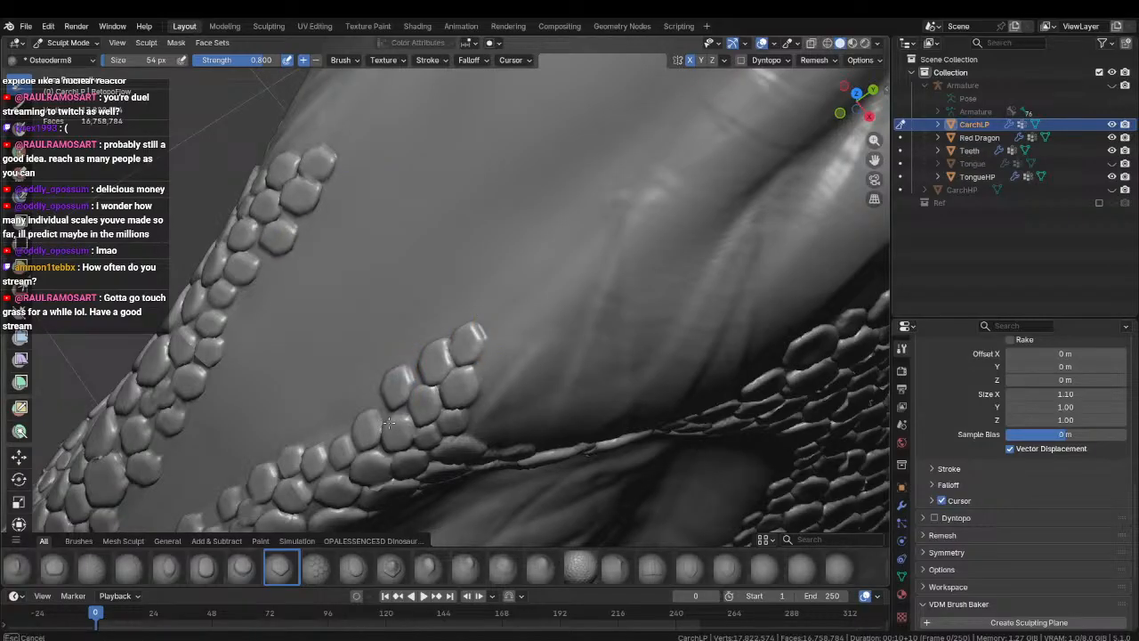
Place small Osteoderm8 scales along the upper edge of the side scales behind the nostril, down into the notch.
{"action": "mouse_move", "coordinate": [392, 426]}
{"action": "middle_mouse_down", "text": "shift"}
{"action": "mouse_move", "coordinate": [361, 374]}
{"action": "mouse_move", "coordinate": [292, 317]}
{"action": "mouse_move", "coordinate": [395, 259]}
{"action": "mouse_move", "coordinate": [457, 269]}
{"action": "mouse_move", "coordinate": [436, 278]}
{"action": "mouse_move", "coordinate": [414, 325]}
{"action": "mouse_move", "coordinate": [445, 330]}
{"action": "mouse_move", "coordinate": [342, 390]}
{"action": "middle_mouse_up", "text": "shift"}
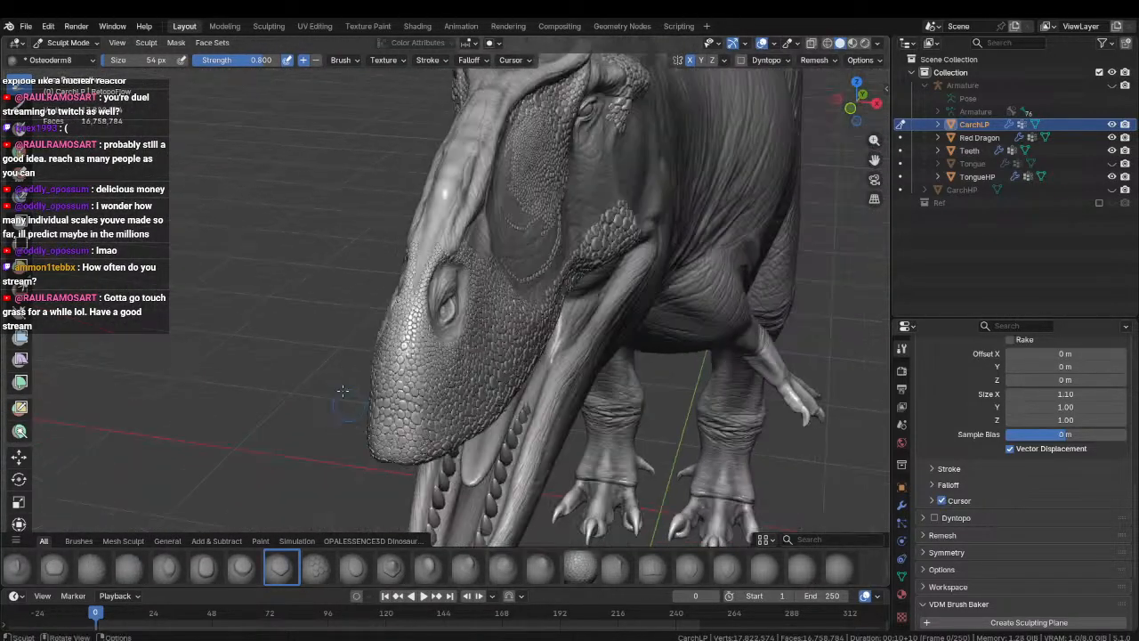
{"action": "mouse_move", "coordinate": [475, 398]}
{"action": "middle_mouse_down"}
{"action": "mouse_move", "coordinate": [366, 376]}
{"action": "mouse_move", "coordinate": [419, 356]}
{"action": "middle_mouse_up"}
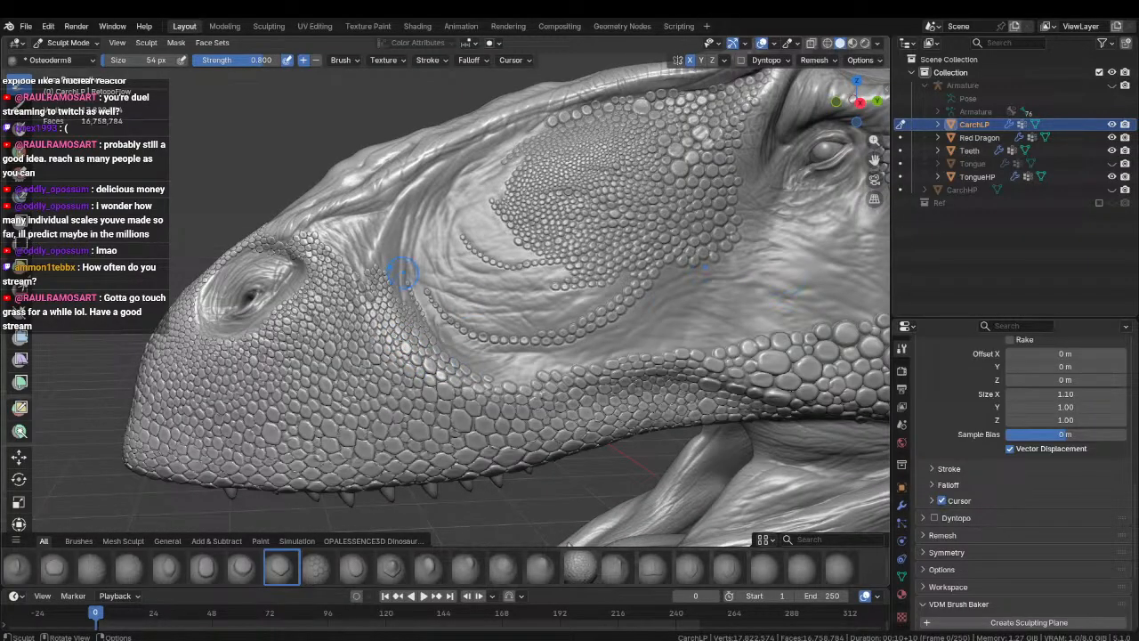
{"action": "mouse_move", "coordinate": [402, 274]}
{"action": "middle_mouse_down", "text": "ctrl"}
{"action": "mouse_move", "coordinate": [405, 333]}
{"action": "mouse_move", "coordinate": [392, 317]}
{"action": "middle_mouse_up", "text": "ctrl"}
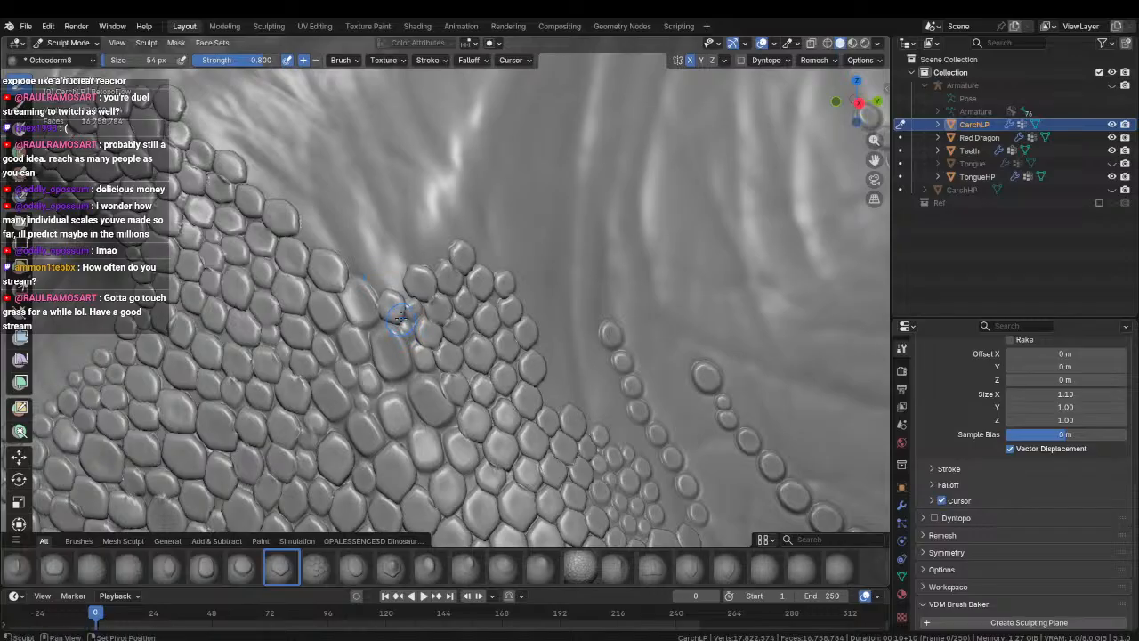
{"action": "middle_click_drag", "start_coordinate": [401, 318], "coordinate": [471, 366], "text": "shift"}
{"action": "left_click_drag", "start_coordinate": [450, 347], "coordinate": [460, 378]}
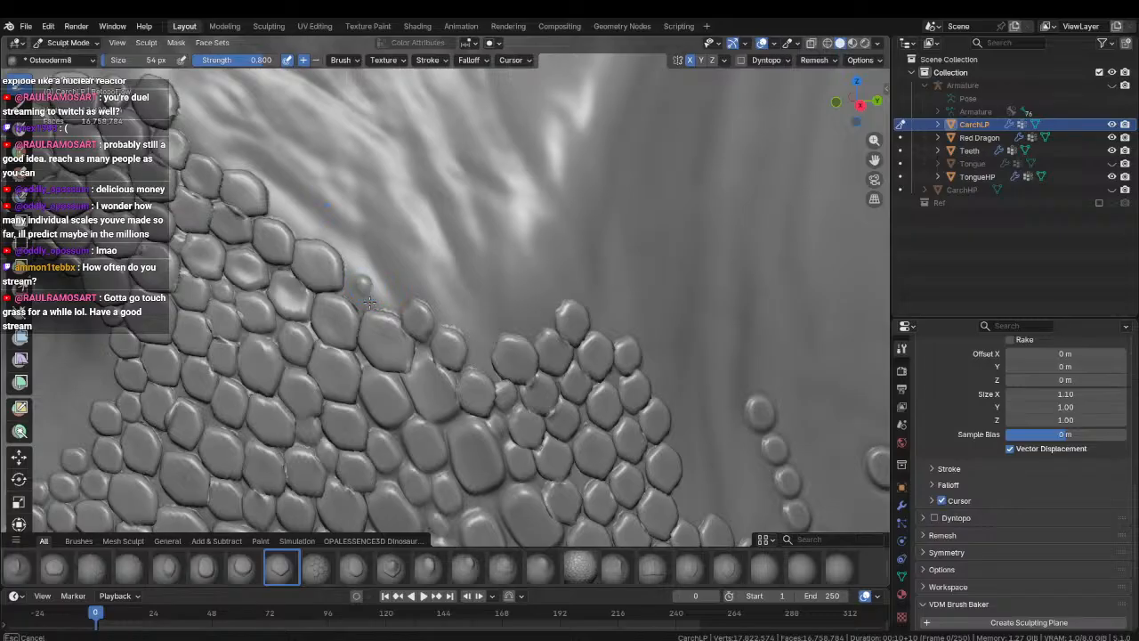
{"action": "left_click_drag", "start_coordinate": [369, 303], "coordinate": [387, 317]}
{"action": "mouse_move", "coordinate": [385, 253]}
{"action": "left_mouse_down"}
{"action": "mouse_move", "coordinate": [386, 269]}
{"action": "mouse_move", "coordinate": [354, 262]}
{"action": "left_mouse_up"}
{"action": "middle_click_drag", "start_coordinate": [356, 267], "coordinate": [352, 330], "text": "shift"}
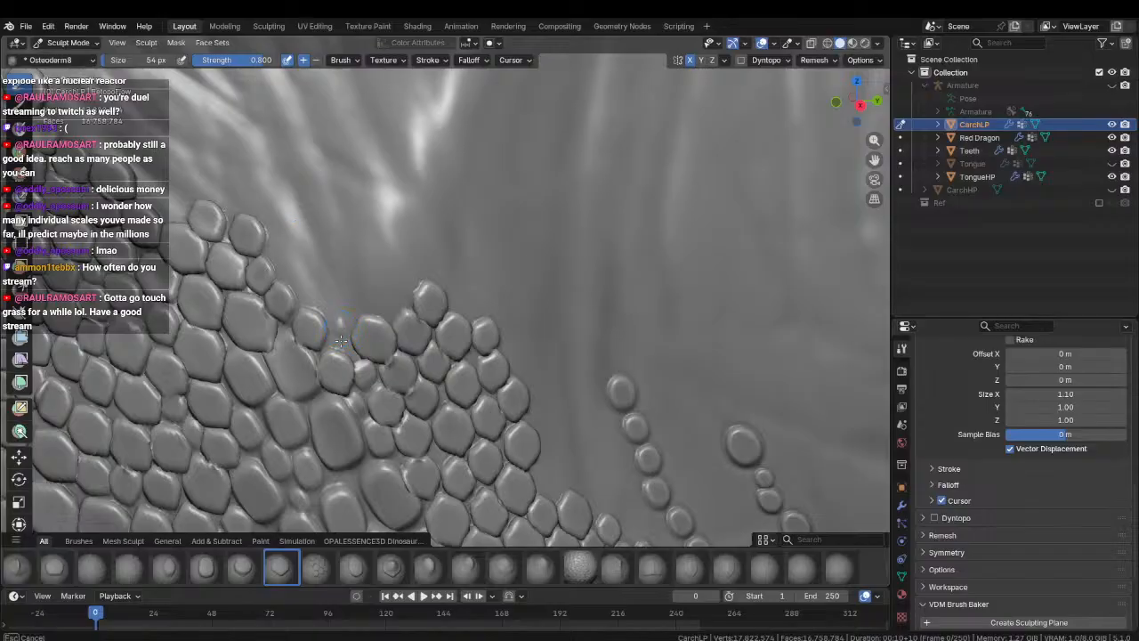
{"action": "left_click_drag", "start_coordinate": [341, 341], "coordinate": [349, 354]}
Switch to the Osteoderm7 brush and build a new row of rounded scales above the notch behind the nostril.
{"action": "left_click", "coordinate": [249, 567]}
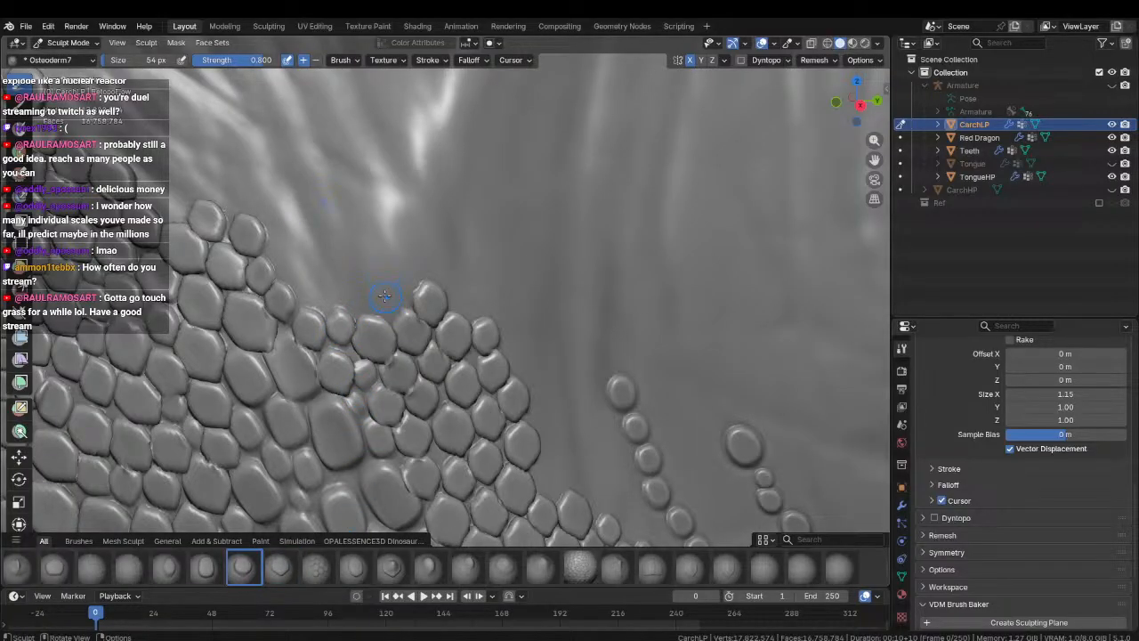
{"action": "mouse_move", "coordinate": [385, 296]}
{"action": "left_mouse_down"}
{"action": "mouse_move", "coordinate": [403, 331]}
{"action": "mouse_move", "coordinate": [370, 327]}
{"action": "mouse_move", "coordinate": [365, 343]}
{"action": "left_mouse_up"}
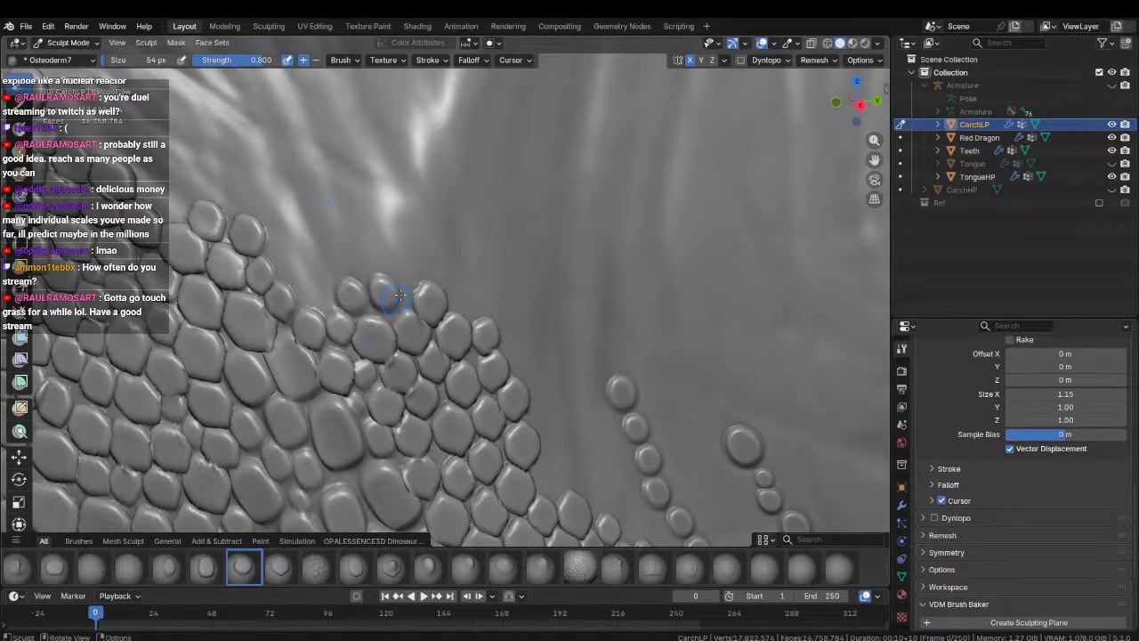
{"action": "left_click_drag", "start_coordinate": [409, 271], "coordinate": [415, 304]}
{"action": "left_click_drag", "start_coordinate": [310, 294], "coordinate": [353, 324]}
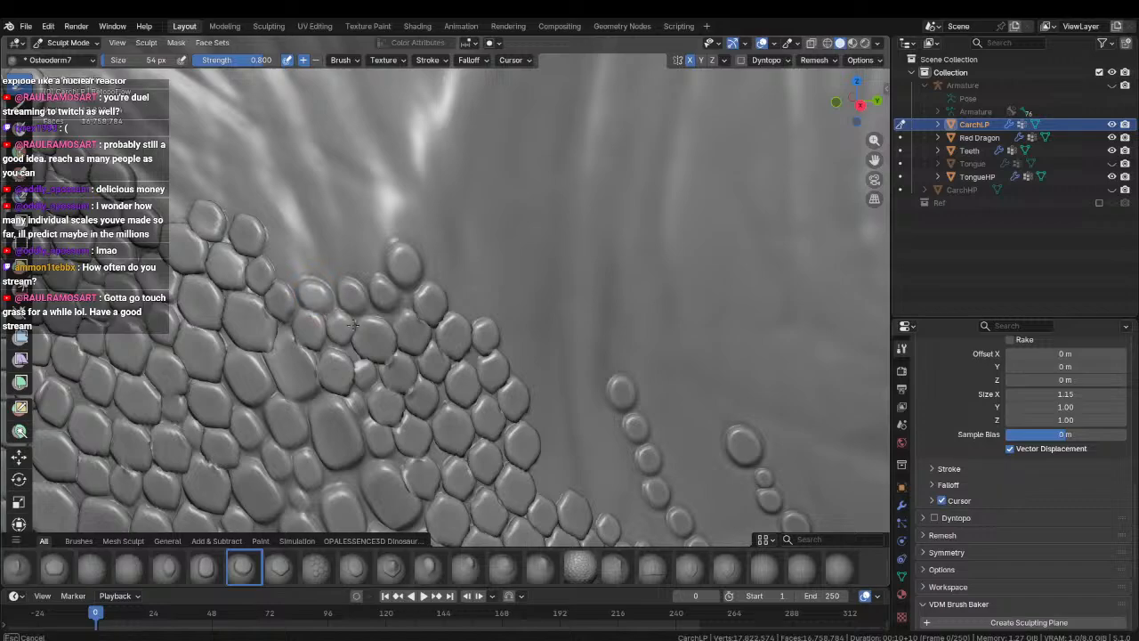
{"action": "left_click_drag", "start_coordinate": [327, 259], "coordinate": [331, 297]}
{"action": "middle_click_drag", "start_coordinate": [290, 271], "coordinate": [334, 277], "text": "shift"}
{"action": "scroll", "coordinate": [334, 277], "scroll_direction": "up", "scroll_amount": 1}
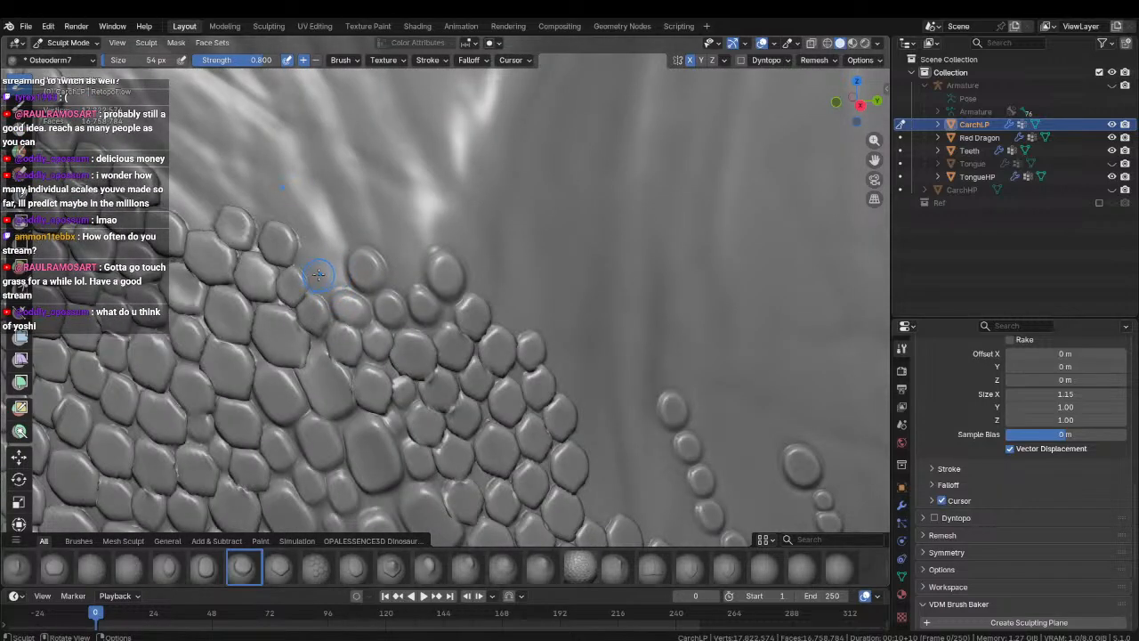
Extend the rounded Osteoderm7 scales forward from the notch and stack another row on top.
{"action": "left_click_drag", "start_coordinate": [320, 272], "coordinate": [344, 324]}
{"action": "left_click_drag", "start_coordinate": [332, 231], "coordinate": [349, 271]}
{"action": "middle_click_drag", "start_coordinate": [348, 270], "coordinate": [407, 326], "text": "shift"}
{"action": "left_click_drag", "start_coordinate": [360, 283], "coordinate": [365, 307]}
{"action": "left_click_drag", "start_coordinate": [471, 336], "coordinate": [464, 381]}
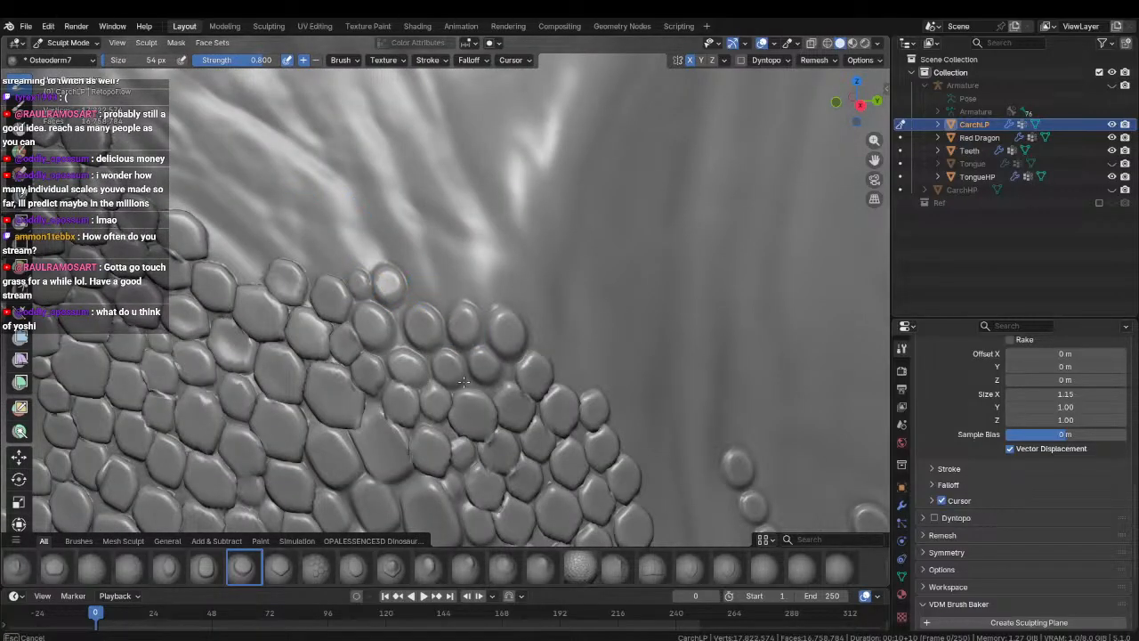
{"action": "left_click_drag", "start_coordinate": [428, 295], "coordinate": [430, 305]}
{"action": "left_click_drag", "start_coordinate": [476, 274], "coordinate": [483, 303]}
Add Osteoderm7 scales down the rear edge of the side patch, undoing one misplaced scale.
{"action": "middle_click_drag", "start_coordinate": [484, 304], "coordinate": [409, 309]}
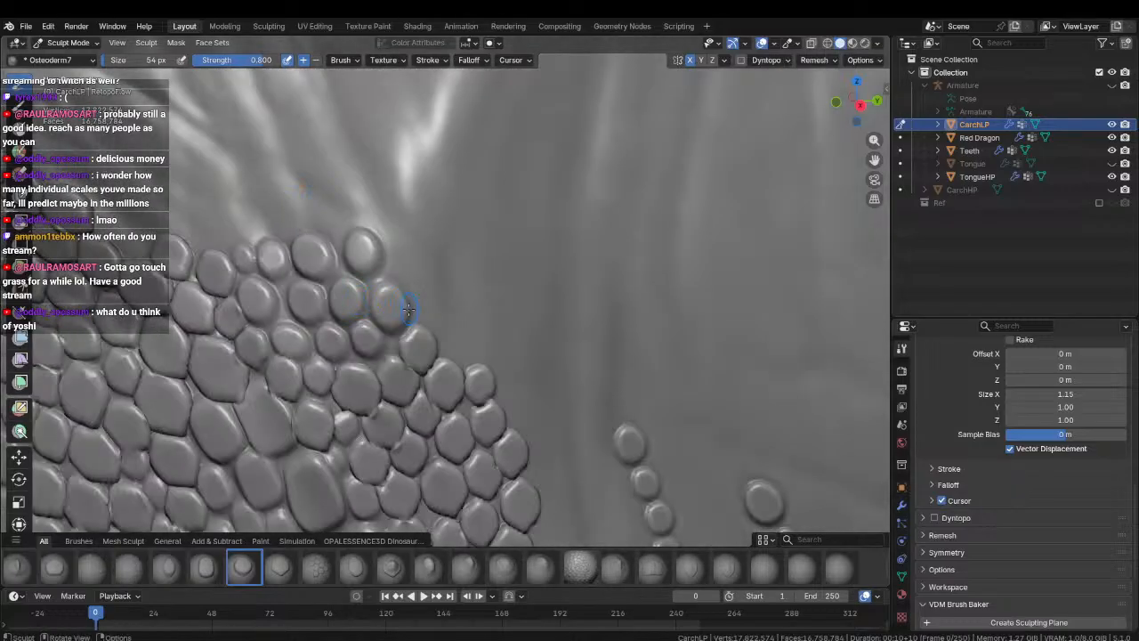
{"action": "mouse_move", "coordinate": [428, 303]}
{"action": "left_mouse_down"}
{"action": "mouse_move", "coordinate": [433, 358]}
{"action": "mouse_move", "coordinate": [457, 364]}
{"action": "left_mouse_up"}
{"action": "mouse_move", "coordinate": [457, 347]}
{"action": "middle_mouse_down"}
{"action": "mouse_move", "coordinate": [386, 306]}
{"action": "mouse_move", "coordinate": [408, 293]}
{"action": "middle_mouse_up"}
{"action": "left_click_drag", "start_coordinate": [409, 295], "coordinate": [430, 285]}
{"action": "middle_click_drag", "start_coordinate": [430, 285], "coordinate": [371, 238]}
{"action": "left_click_drag", "start_coordinate": [442, 396], "coordinate": [444, 411]}
{"action": "key", "text": "ctrl+z"}
{"action": "left_click_drag", "start_coordinate": [425, 369], "coordinate": [440, 408]}
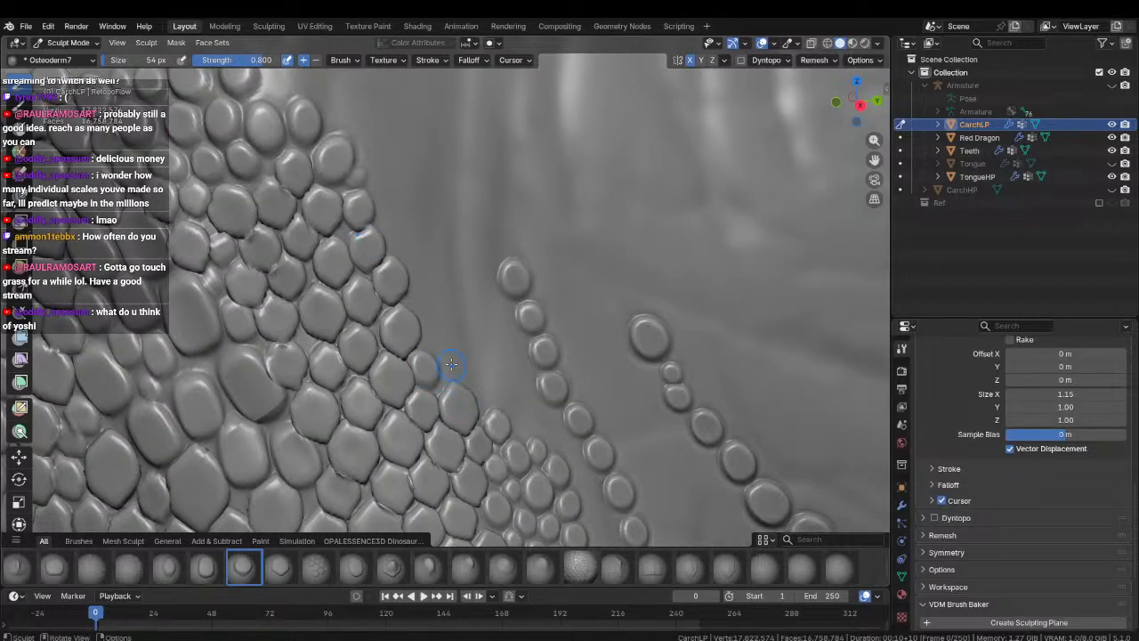
{"action": "left_click_drag", "start_coordinate": [451, 364], "coordinate": [445, 403]}
Fill the bare wedge between the side patch and the adjacent single row of beads with small Osteoderm7 scales.
{"action": "middle_click_drag", "start_coordinate": [471, 394], "coordinate": [418, 347], "text": "shift"}
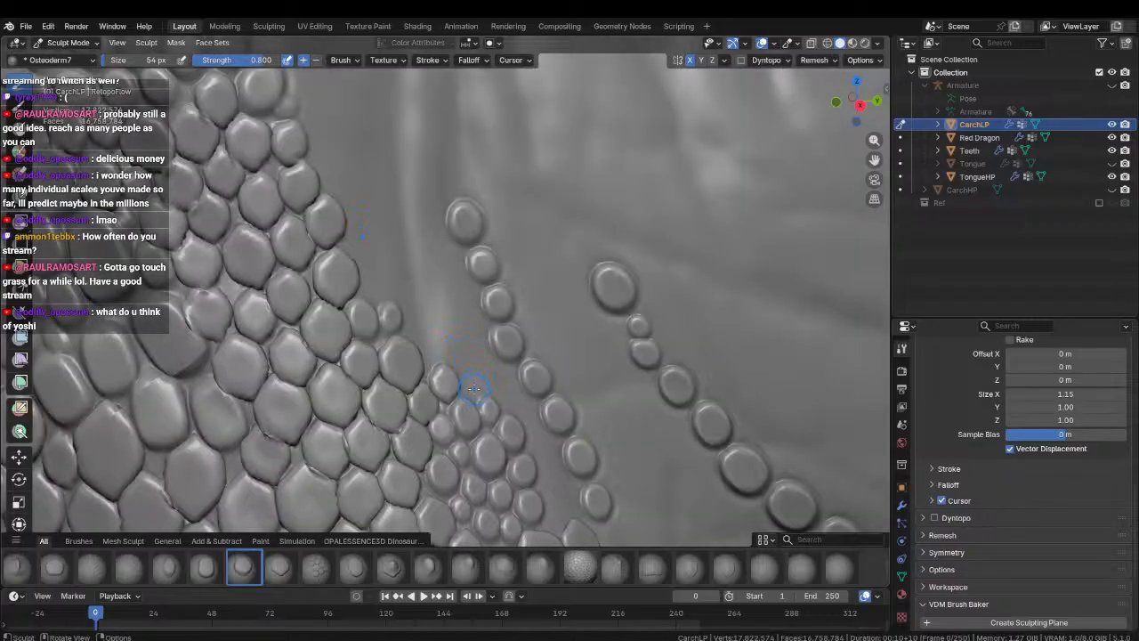
{"action": "left_click_drag", "start_coordinate": [473, 389], "coordinate": [486, 418]}
{"action": "mouse_move", "coordinate": [428, 353]}
{"action": "left_mouse_down"}
{"action": "mouse_move", "coordinate": [429, 388]}
{"action": "mouse_move", "coordinate": [464, 378]}
{"action": "mouse_move", "coordinate": [467, 394]}
{"action": "left_mouse_up"}
{"action": "mouse_move", "coordinate": [448, 331]}
{"action": "left_mouse_down"}
{"action": "mouse_move", "coordinate": [436, 326]}
{"action": "mouse_move", "coordinate": [430, 346]}
{"action": "left_mouse_up"}
{"action": "middle_click_drag", "start_coordinate": [429, 346], "coordinate": [452, 275]}
{"action": "left_click_drag", "start_coordinate": [450, 269], "coordinate": [470, 320]}
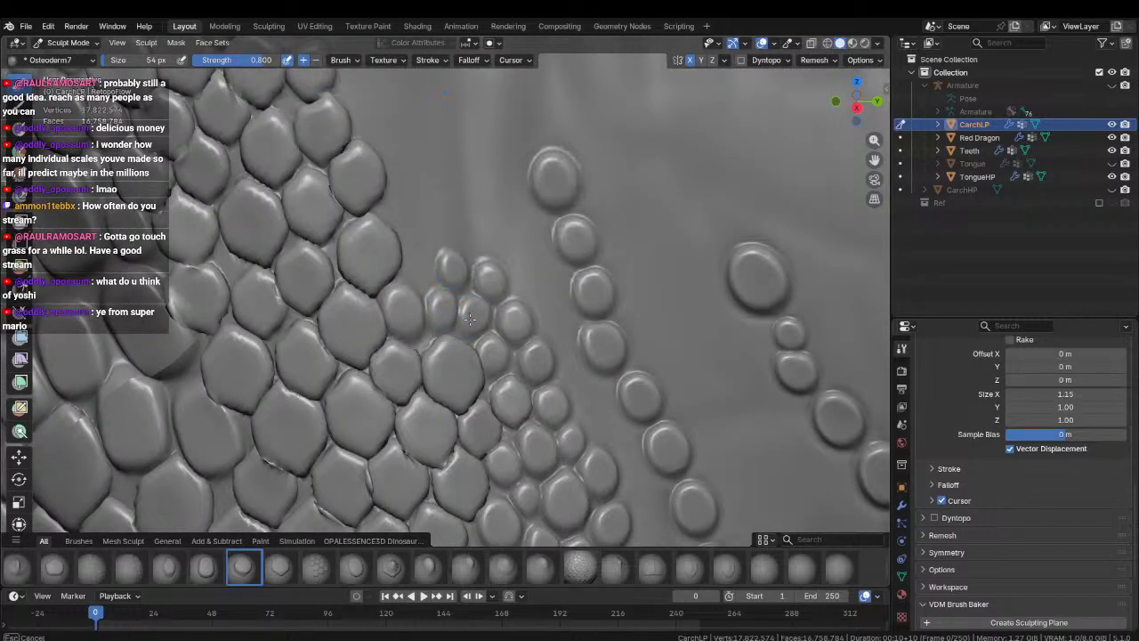
{"action": "middle_click_drag", "start_coordinate": [443, 299], "coordinate": [442, 307]}
{"action": "left_click_drag", "start_coordinate": [423, 275], "coordinate": [420, 319]}
{"action": "left_click_drag", "start_coordinate": [469, 252], "coordinate": [484, 310]}
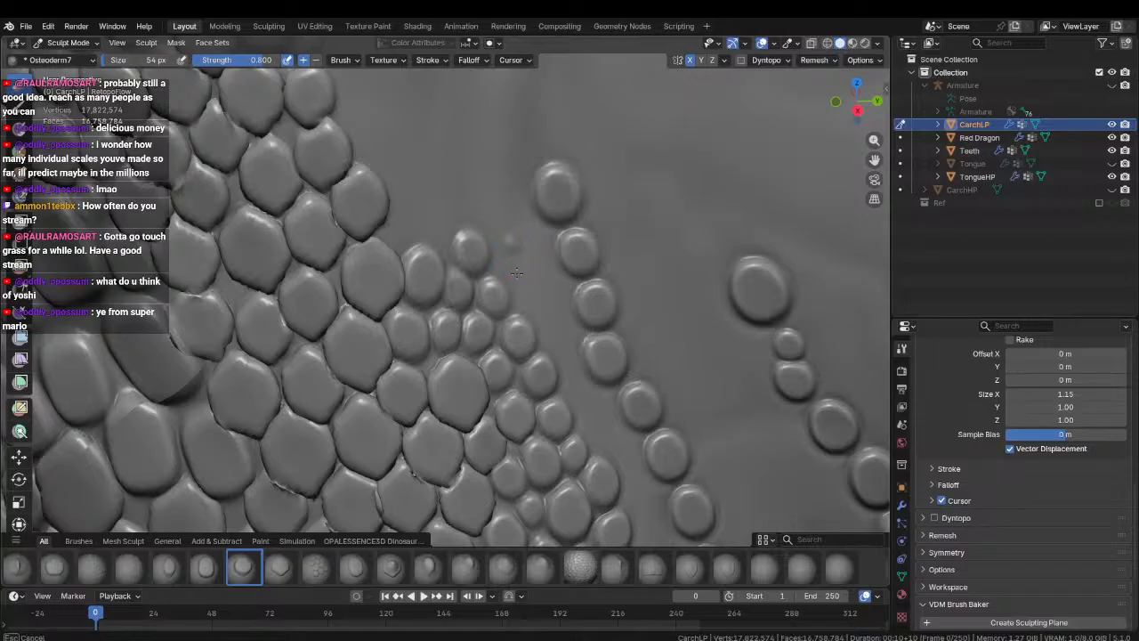
{"action": "mouse_move", "coordinate": [517, 272]}
{"action": "left_mouse_down"}
{"action": "mouse_move", "coordinate": [539, 296]}
{"action": "mouse_move", "coordinate": [550, 338]}
{"action": "left_mouse_up"}
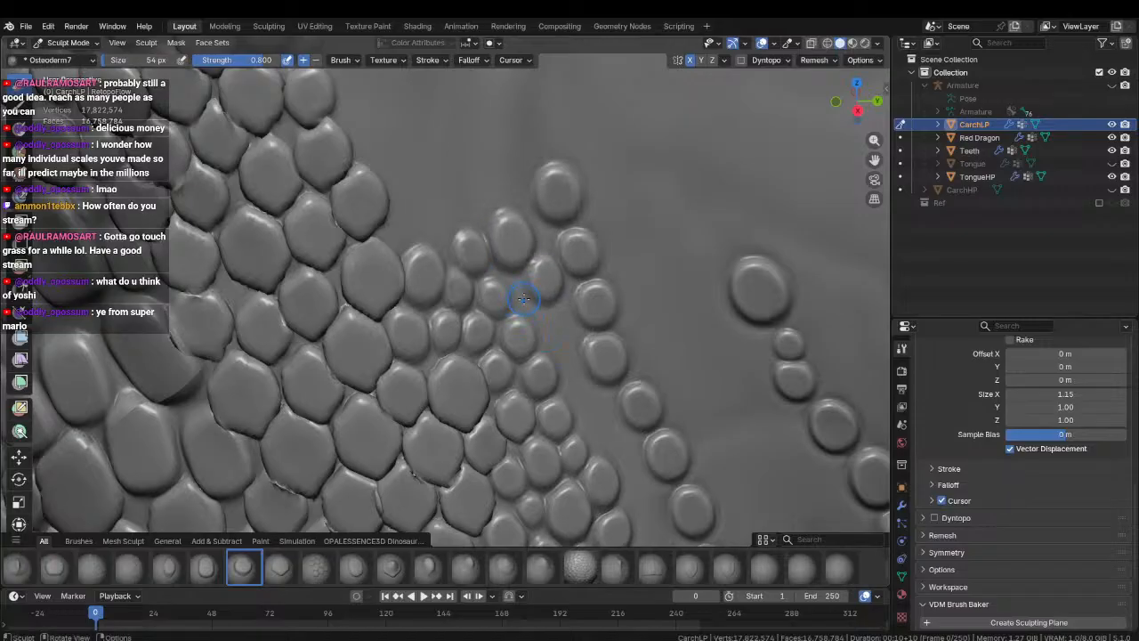
Continue the small Osteoderm7 scales down the narrow gap between the patch and the bead row.
{"action": "middle_click_drag", "start_coordinate": [540, 330], "coordinate": [421, 224], "text": "shift"}
{"action": "mouse_move", "coordinate": [448, 241]}
{"action": "left_mouse_down"}
{"action": "mouse_move", "coordinate": [463, 303]}
{"action": "mouse_move", "coordinate": [507, 356]}
{"action": "left_mouse_up"}
{"action": "middle_click_drag", "start_coordinate": [507, 355], "coordinate": [449, 287], "text": "shift"}
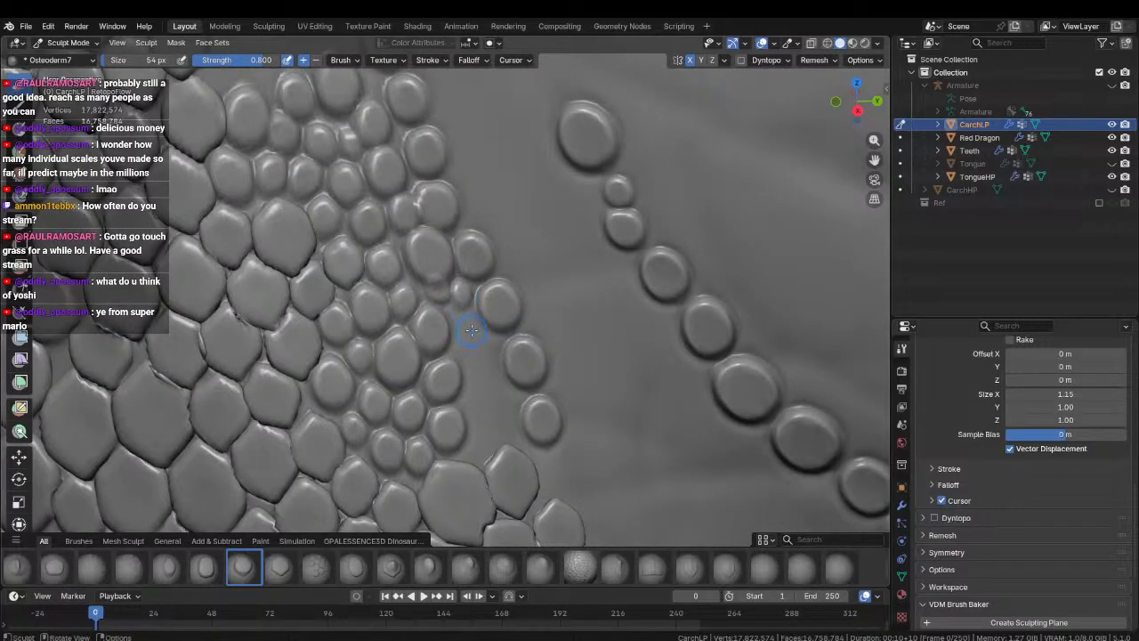
{"action": "left_click_drag", "start_coordinate": [489, 389], "coordinate": [492, 392]}
{"action": "middle_click_drag", "start_coordinate": [491, 391], "coordinate": [462, 304], "text": "shift"}
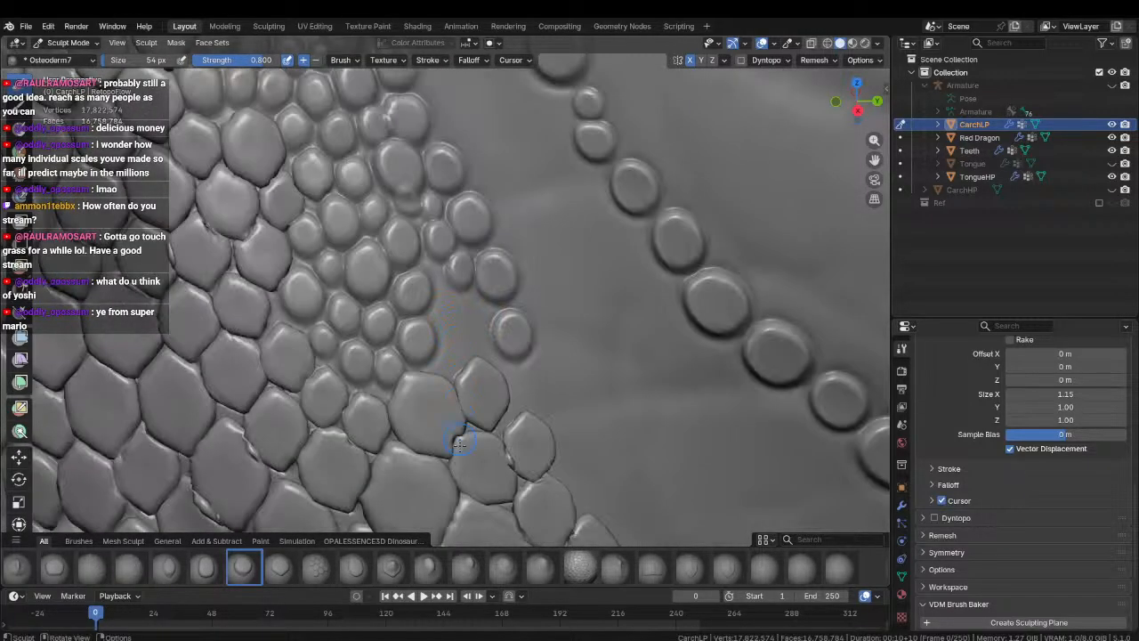
Switch to the Osteoderm8 brush and close the lower end of the gap beside the bead row with small scales.
{"action": "left_click", "coordinate": [293, 576]}
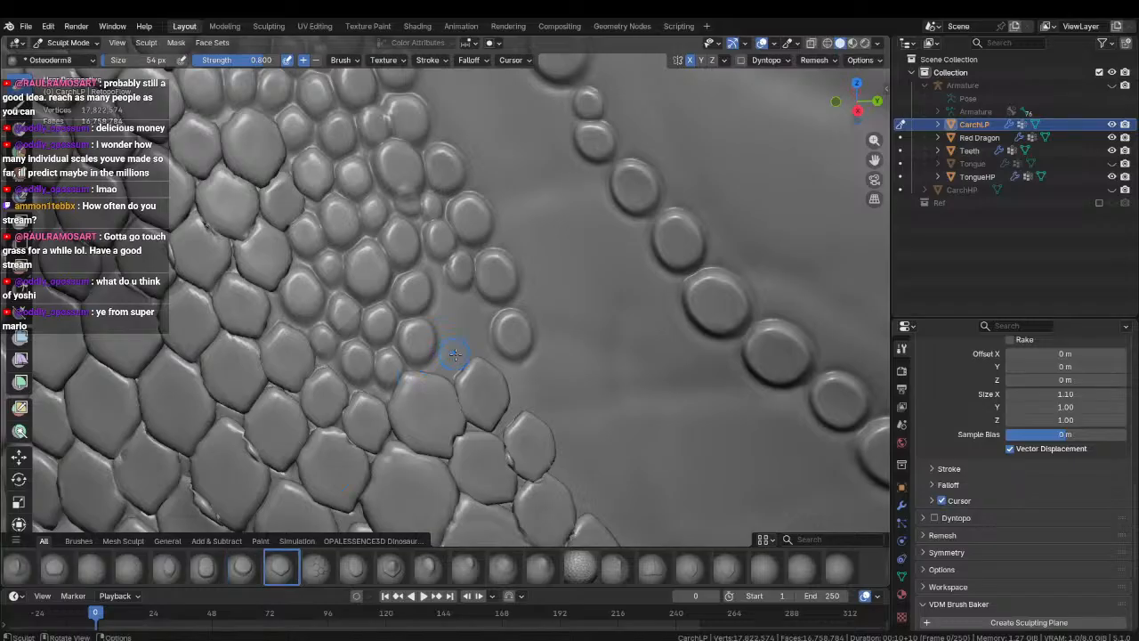
{"action": "left_click_drag", "start_coordinate": [452, 378], "coordinate": [454, 374]}
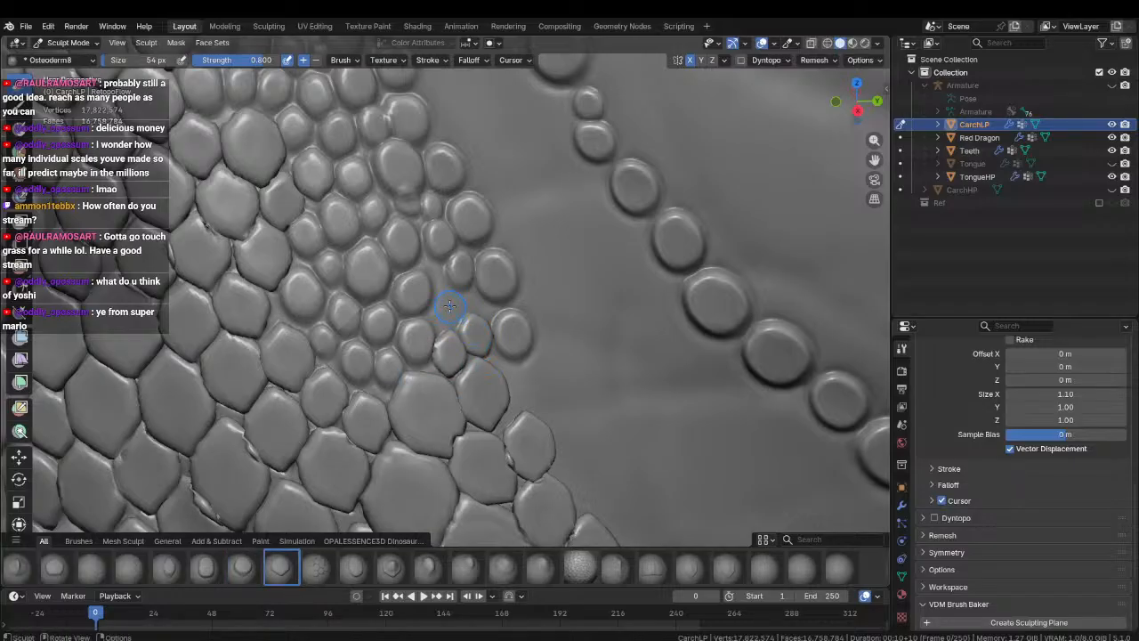
{"action": "left_click_drag", "start_coordinate": [449, 306], "coordinate": [451, 341]}
{"action": "left_click_drag", "start_coordinate": [481, 303], "coordinate": [473, 306]}
Place a cluster of Osteoderm8 scales above the small ones, bridging the patch's edge and the top of the bead row.
{"action": "mouse_move", "coordinate": [432, 303]}
{"action": "middle_mouse_down", "text": "ctrl"}
{"action": "mouse_move", "coordinate": [394, 419]}
{"action": "mouse_move", "coordinate": [432, 169]}
{"action": "mouse_move", "coordinate": [429, 440]}
{"action": "mouse_move", "coordinate": [326, 415]}
{"action": "mouse_move", "coordinate": [386, 356]}
{"action": "mouse_move", "coordinate": [280, 267]}
{"action": "mouse_move", "coordinate": [342, 389]}
{"action": "mouse_move", "coordinate": [400, 107]}
{"action": "mouse_move", "coordinate": [421, 287]}
{"action": "middle_mouse_up", "text": "ctrl"}
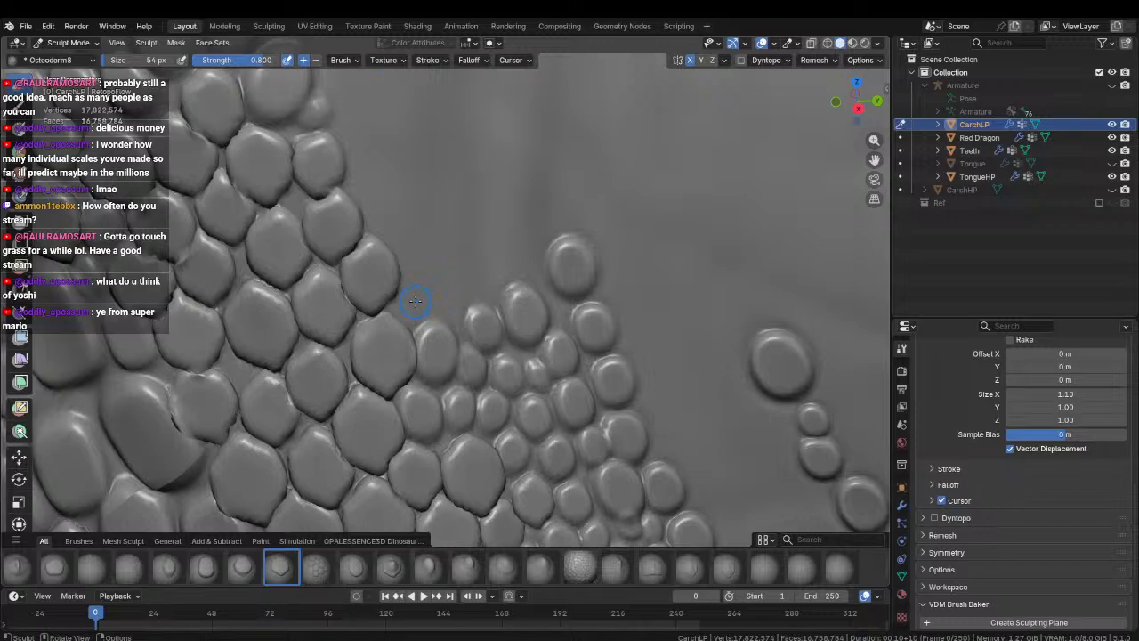
{"action": "middle_click_drag", "start_coordinate": [458, 335], "coordinate": [467, 286], "text": "ctrl"}
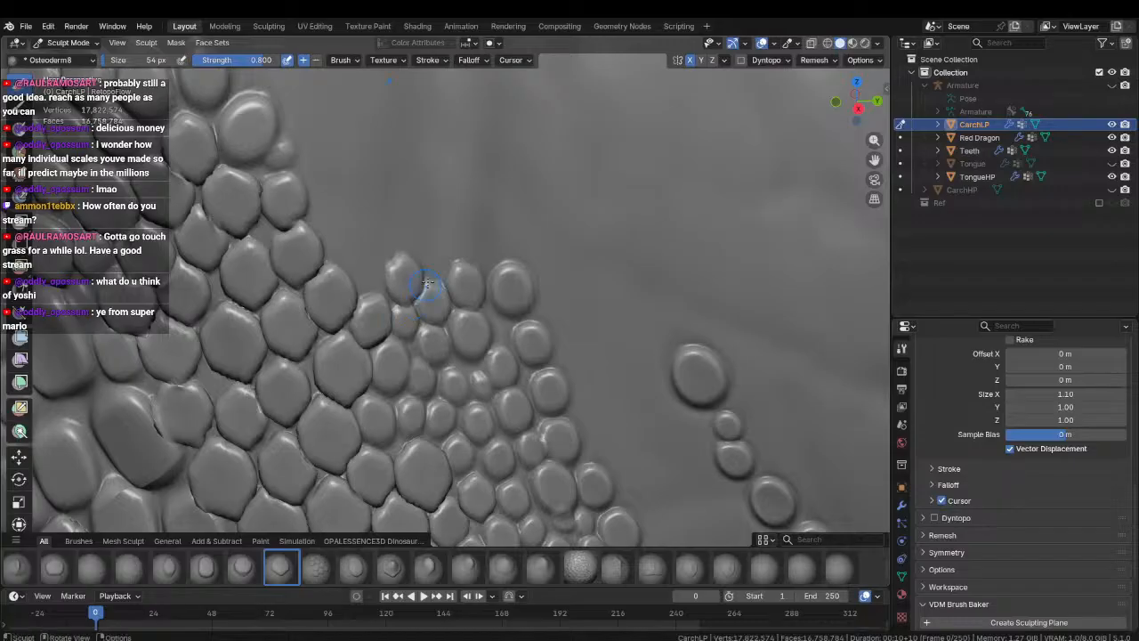
{"action": "mouse_move", "coordinate": [439, 293]}
{"action": "middle_mouse_down", "text": "ctrl"}
{"action": "mouse_move", "coordinate": [466, 364]}
{"action": "mouse_move", "coordinate": [408, 301]}
{"action": "middle_mouse_up", "text": "ctrl"}
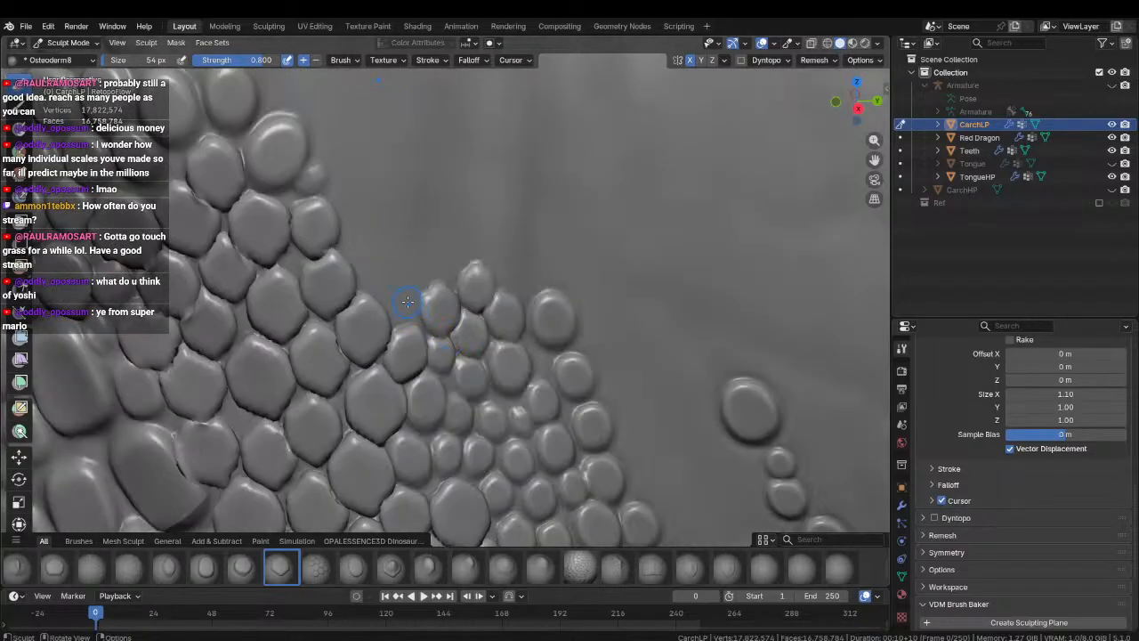
{"action": "mouse_move", "coordinate": [406, 348]}
{"action": "middle_mouse_down", "text": "ctrl"}
{"action": "mouse_move", "coordinate": [408, 310]}
{"action": "mouse_move", "coordinate": [433, 323]}
{"action": "mouse_move", "coordinate": [450, 307]}
{"action": "middle_mouse_up", "text": "ctrl"}
{"action": "mouse_move", "coordinate": [502, 293]}
{"action": "left_mouse_down"}
{"action": "mouse_move", "coordinate": [502, 343]}
{"action": "mouse_move", "coordinate": [532, 349]}
{"action": "left_mouse_up"}
Switch to the Osteoderm7 brush and place small scales in the notch along the side patch's upper edge.
{"action": "mouse_move", "coordinate": [518, 385]}
{"action": "middle_mouse_down", "text": "shift"}
{"action": "mouse_move", "coordinate": [470, 293]}
{"action": "mouse_move", "coordinate": [455, 405]}
{"action": "middle_mouse_up", "text": "shift"}
{"action": "scroll", "coordinate": [465, 305], "scroll_direction": "down", "scroll_amount": 3}
{"action": "scroll", "coordinate": [471, 300], "scroll_direction": "up", "scroll_amount": 1}
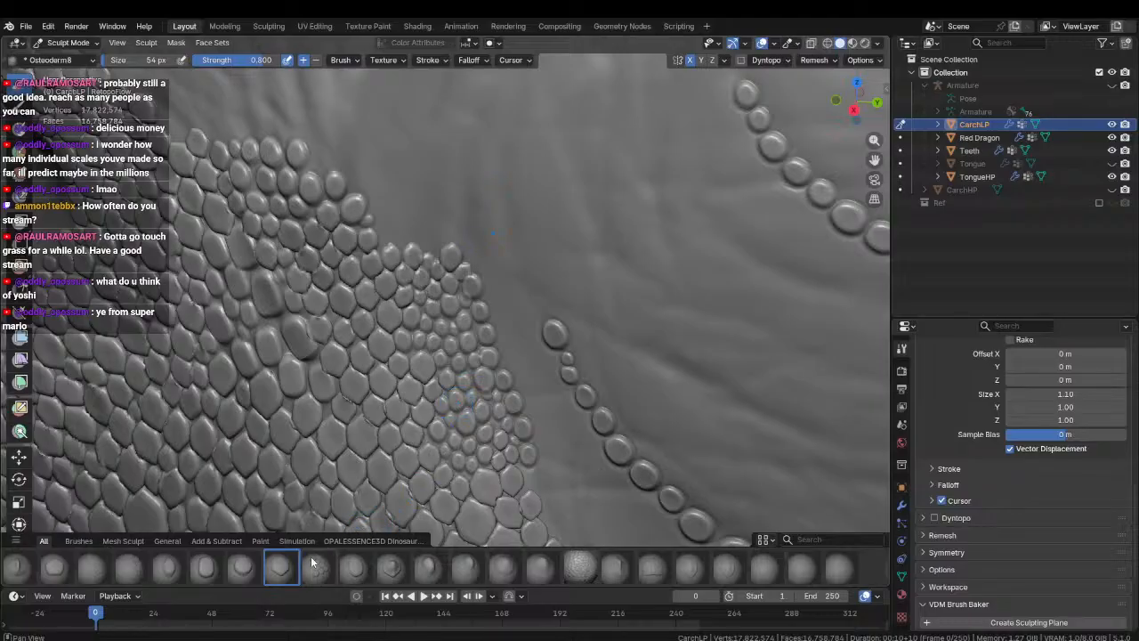
{"action": "left_click", "coordinate": [243, 567]}
{"action": "scroll", "coordinate": [427, 276], "scroll_direction": "up", "scroll_amount": 5}
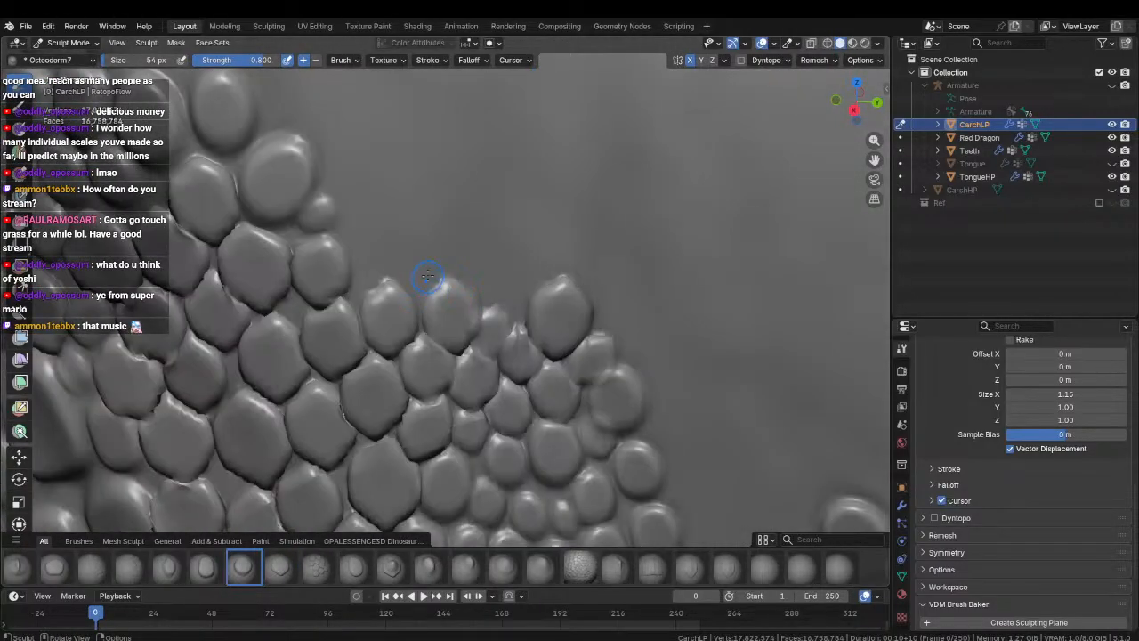
{"action": "middle_click_drag", "start_coordinate": [428, 276], "coordinate": [437, 300], "text": "shift"}
{"action": "scroll", "coordinate": [424, 292], "scroll_direction": "up", "scroll_amount": 1}
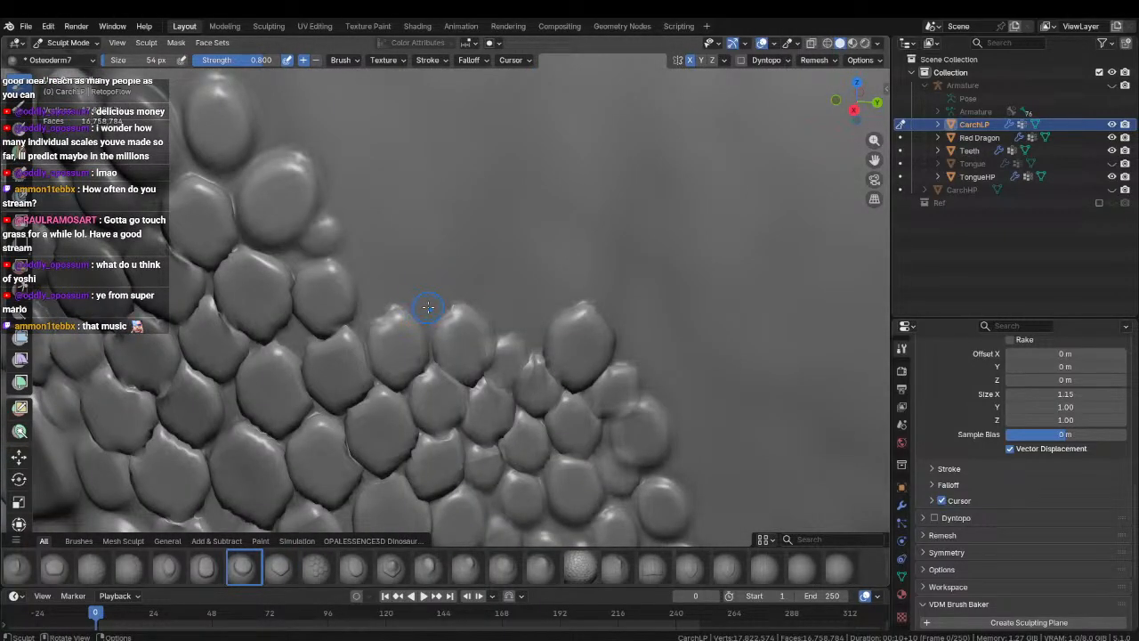
{"action": "left_click_drag", "start_coordinate": [428, 307], "coordinate": [419, 371]}
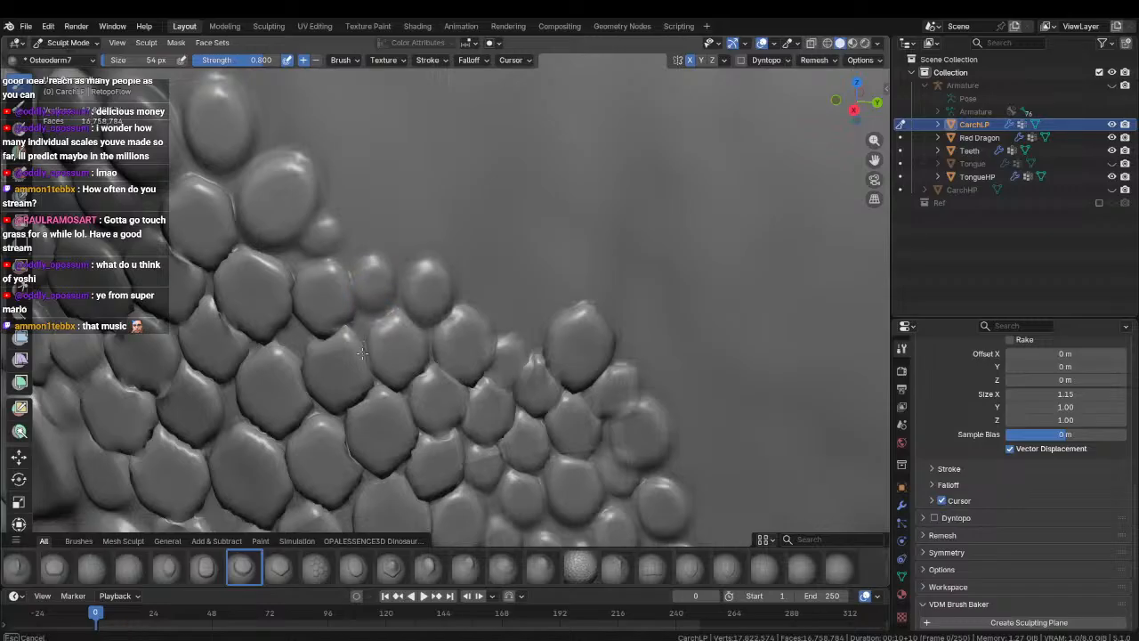
Enlarge the Osteoderm7 brush to 60 px and add another row of scales along the patch's upper edge.
{"action": "scroll", "coordinate": [383, 303], "scroll_direction": "down", "scroll_amount": 2}
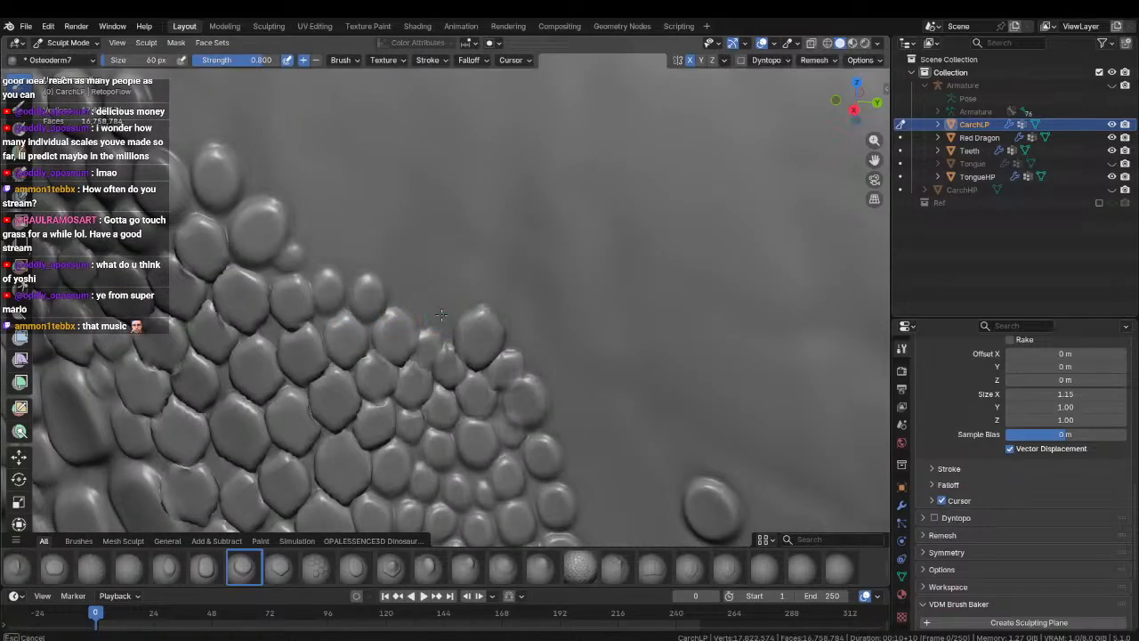
{"action": "left_click_drag", "start_coordinate": [441, 315], "coordinate": [450, 376]}
{"action": "left_click_drag", "start_coordinate": [402, 272], "coordinate": [395, 331]}
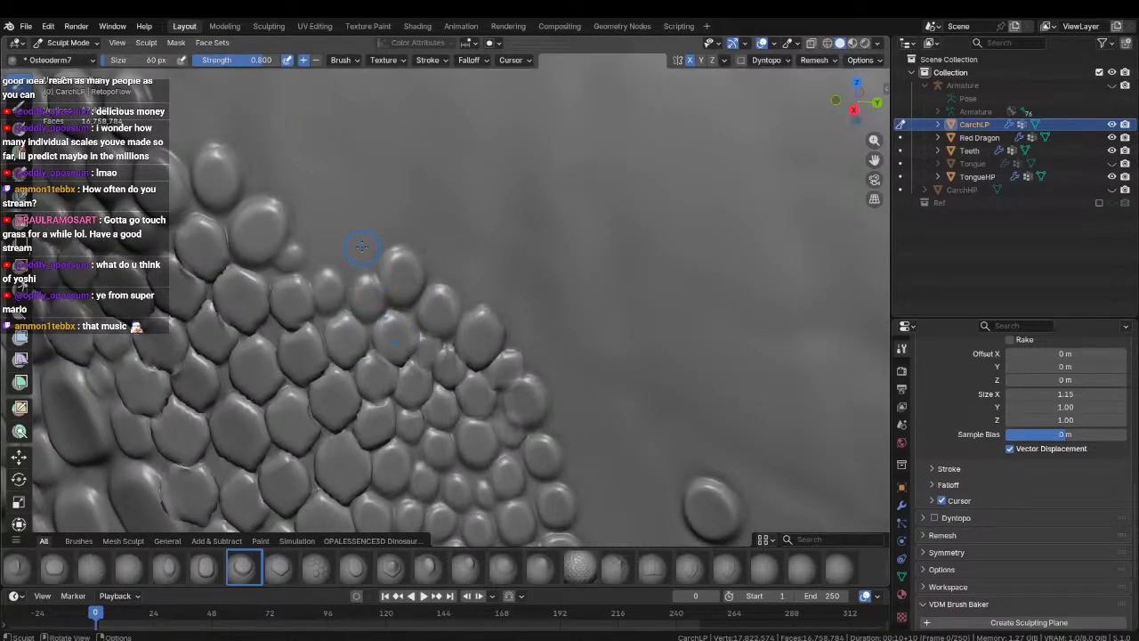
{"action": "scroll", "coordinate": [363, 267], "scroll_direction": "up", "scroll_amount": 2}
{"action": "left_click_drag", "start_coordinate": [366, 287], "coordinate": [360, 348]}
{"action": "left_click_drag", "start_coordinate": [330, 225], "coordinate": [353, 303]}
{"action": "left_click_drag", "start_coordinate": [375, 217], "coordinate": [364, 283]}
{"action": "mouse_move", "coordinate": [363, 283]}
{"action": "middle_mouse_down"}
{"action": "mouse_move", "coordinate": [411, 295]}
{"action": "mouse_move", "coordinate": [388, 330]}
{"action": "middle_mouse_up"}
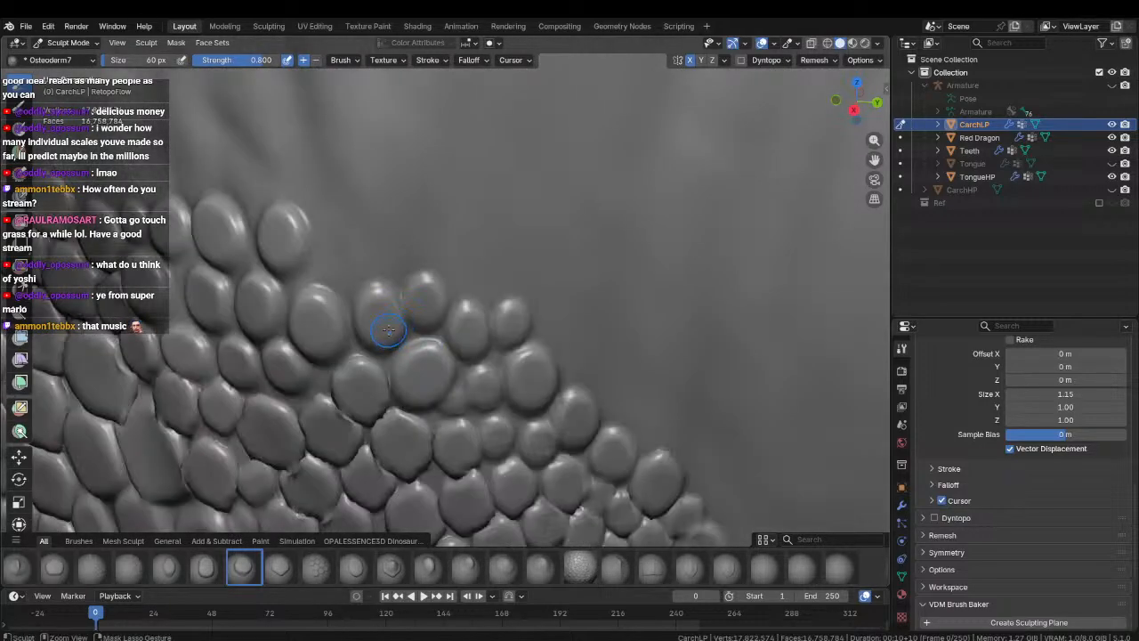
Build out the corner of the patch's upper edge with more Osteoderm7 scales, filling the small gaps down its outer side.
{"action": "middle_click_drag", "start_coordinate": [351, 267], "coordinate": [392, 278]}
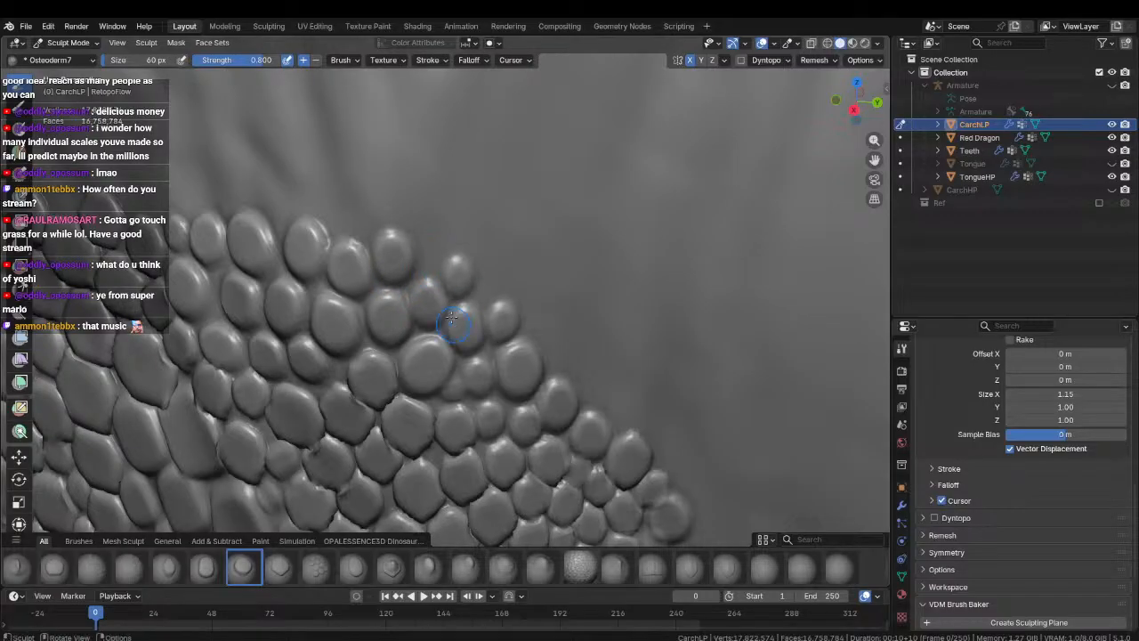
{"action": "left_click", "coordinate": [429, 253]}
{"action": "left_click", "coordinate": [492, 284]}
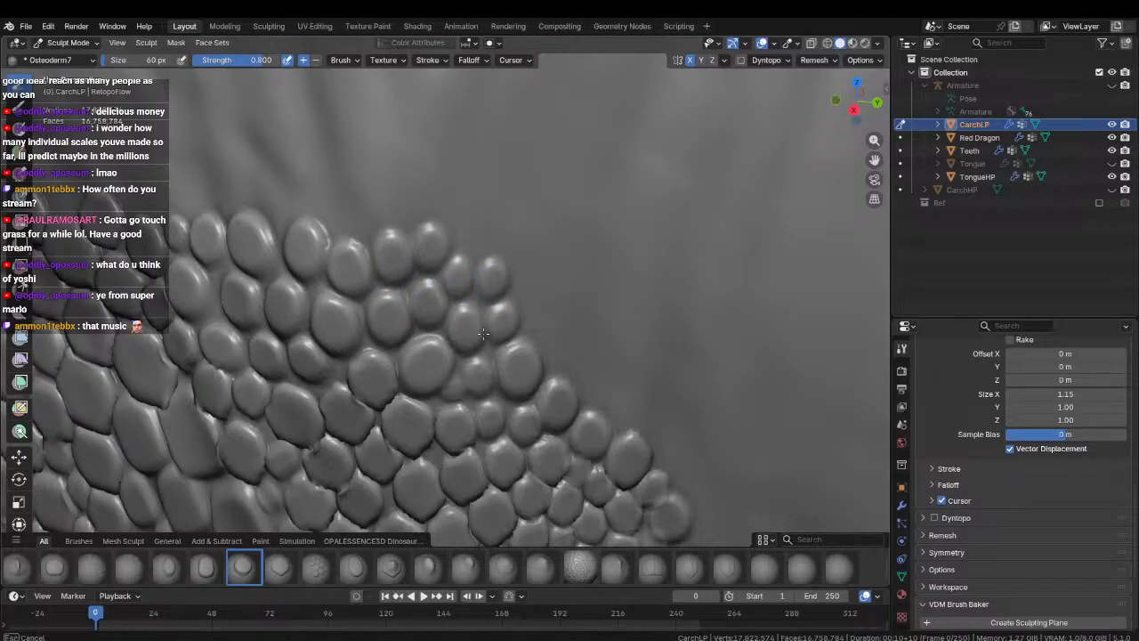
{"action": "middle_click_drag", "start_coordinate": [492, 285], "coordinate": [395, 283]}
{"action": "left_click_drag", "start_coordinate": [461, 290], "coordinate": [446, 217]}
{"action": "mouse_move", "coordinate": [437, 218]}
{"action": "middle_mouse_down"}
{"action": "mouse_move", "coordinate": [373, 209]}
{"action": "mouse_move", "coordinate": [432, 279]}
{"action": "middle_mouse_up"}
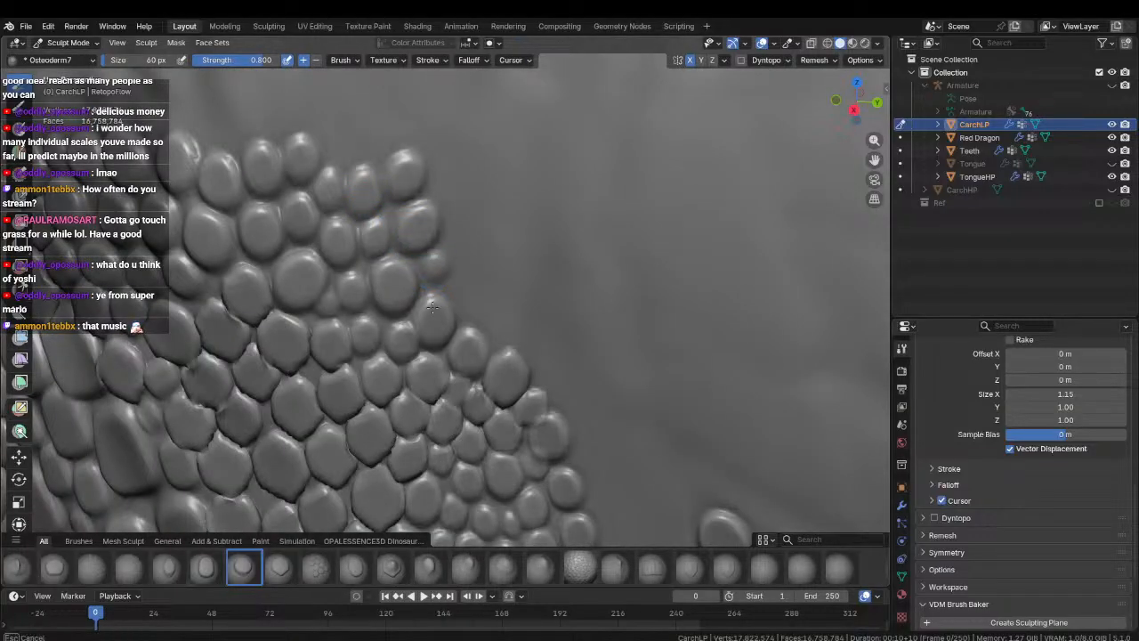
{"action": "mouse_move", "coordinate": [463, 355]}
{"action": "left_mouse_down"}
{"action": "mouse_move", "coordinate": [465, 311]}
{"action": "mouse_move", "coordinate": [500, 315]}
{"action": "mouse_move", "coordinate": [495, 305]}
{"action": "left_mouse_up"}
Place the first Osteoderm7 scales on the bare skin beside the patch's lower edge, facing the curved bead row.
{"action": "scroll", "coordinate": [409, 309], "scroll_direction": "down", "scroll_amount": 4}
{"action": "middle_click_drag", "start_coordinate": [388, 312], "coordinate": [408, 242], "text": "shift"}
{"action": "scroll", "coordinate": [394, 288], "scroll_direction": "down", "scroll_amount": 4}
{"action": "middle_click_drag", "start_coordinate": [394, 288], "coordinate": [439, 288]}
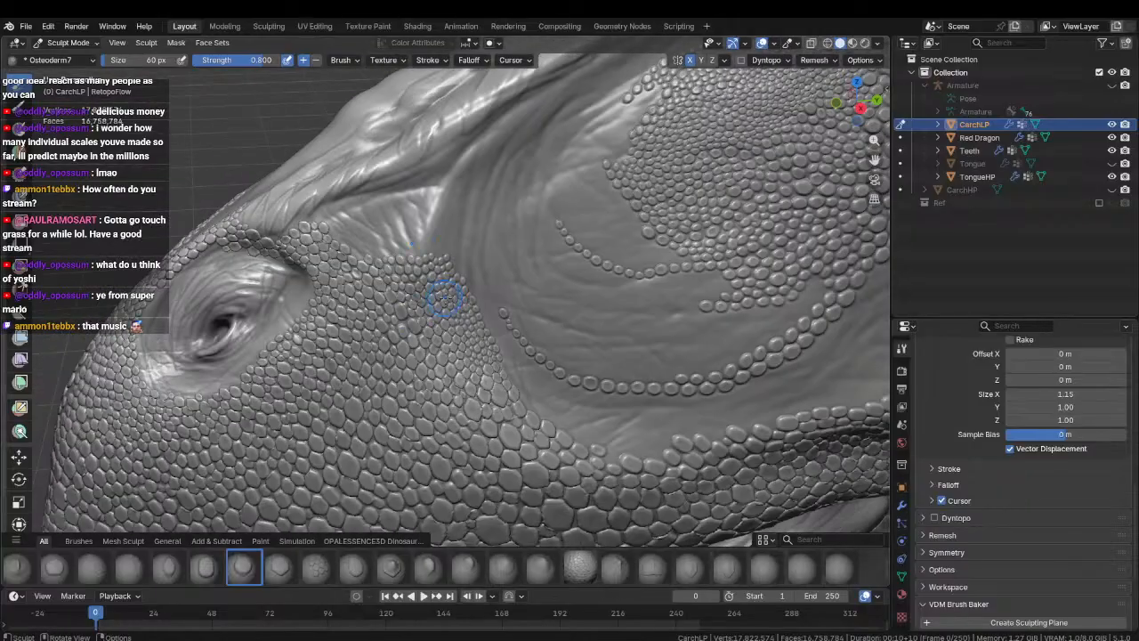
{"action": "middle_click_drag", "start_coordinate": [521, 471], "coordinate": [483, 380], "text": "shift"}
{"action": "scroll", "coordinate": [481, 381], "scroll_direction": "up", "scroll_amount": 8}
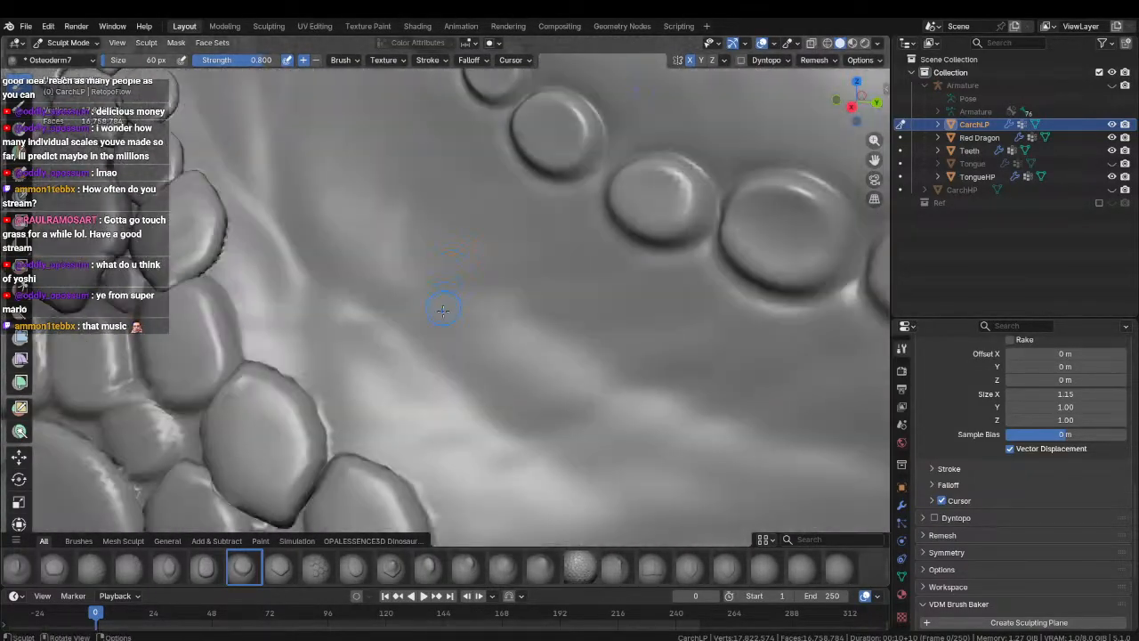
{"action": "middle_click_drag", "start_coordinate": [443, 310], "coordinate": [430, 293], "text": "shift"}
{"action": "scroll", "coordinate": [387, 340], "scroll_direction": "down", "scroll_amount": 2}
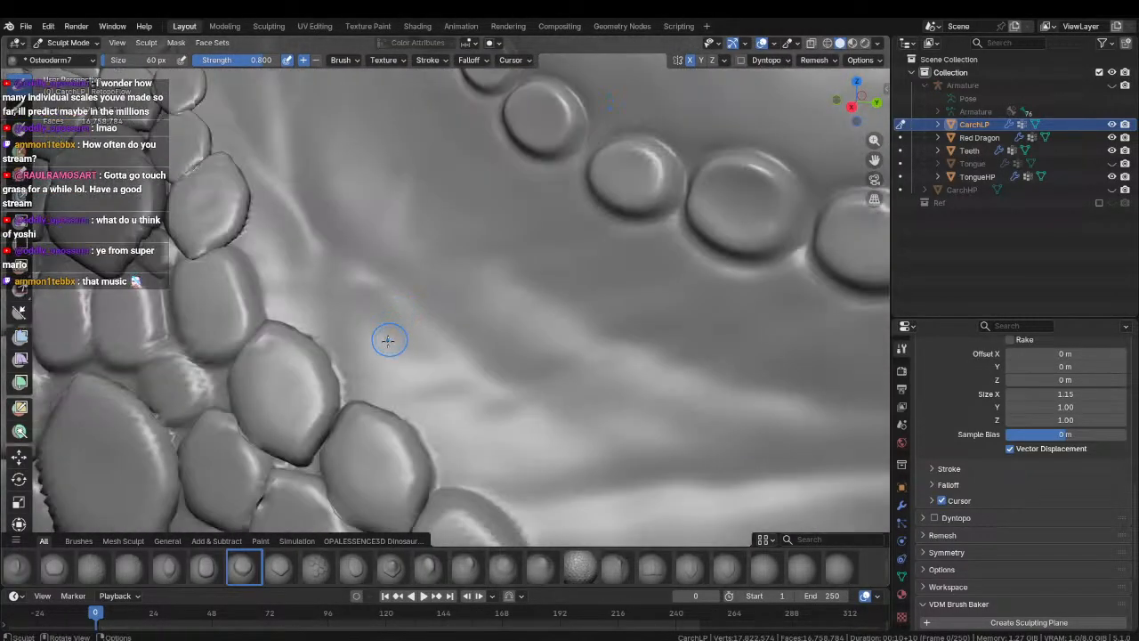
{"action": "middle_click_drag", "start_coordinate": [369, 376], "coordinate": [396, 386]}
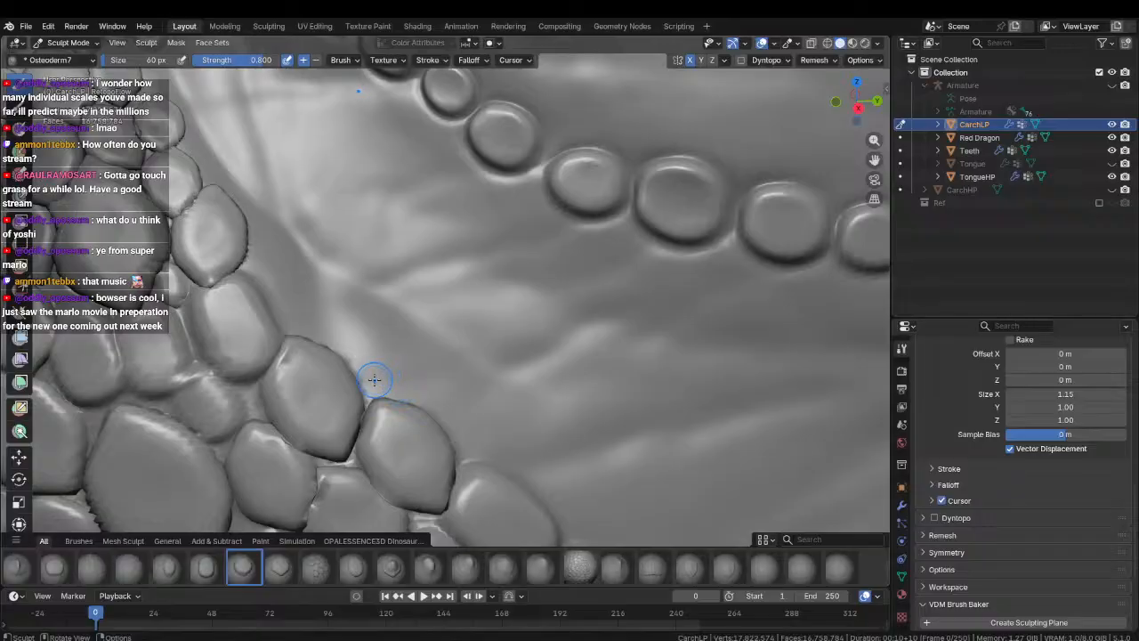
{"action": "mouse_move", "coordinate": [376, 377]}
{"action": "left_mouse_down"}
{"action": "mouse_move", "coordinate": [365, 332]}
{"action": "mouse_move", "coordinate": [351, 346]}
{"action": "mouse_move", "coordinate": [356, 367]}
{"action": "left_mouse_up"}
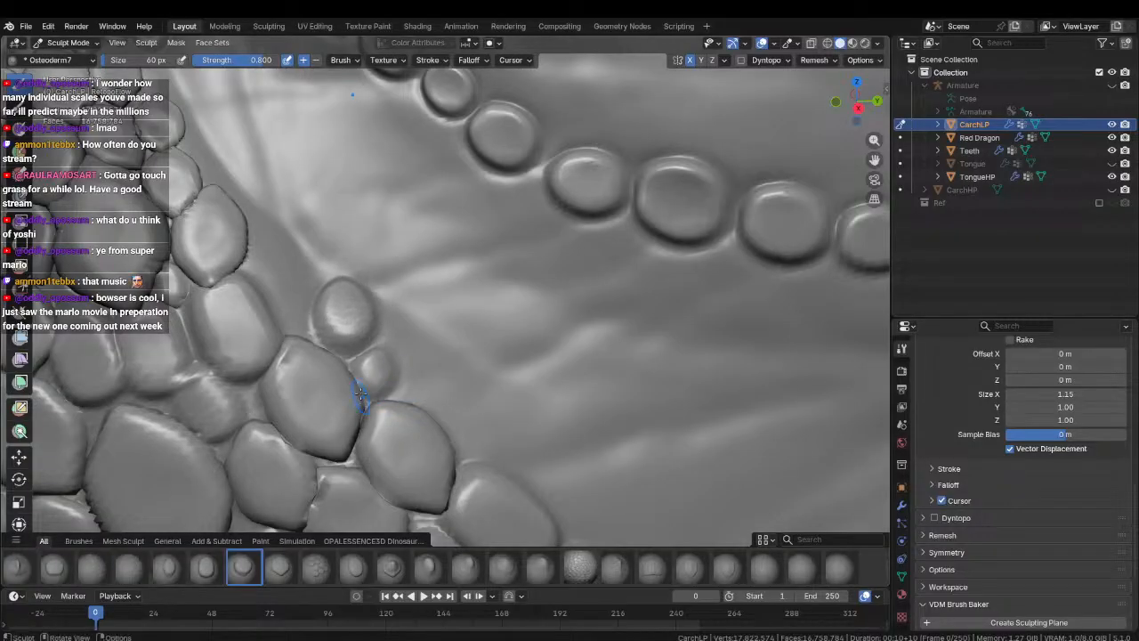
{"action": "middle_click_drag", "start_coordinate": [361, 394], "coordinate": [389, 385]}
{"action": "left_click_drag", "start_coordinate": [311, 293], "coordinate": [326, 343]}
Extend the new Osteoderm7 scales in both directions along the patch's lower edge.
{"action": "scroll", "coordinate": [339, 382], "scroll_direction": "up", "scroll_amount": 4}
{"action": "mouse_move", "coordinate": [338, 382]}
{"action": "middle_mouse_down"}
{"action": "mouse_move", "coordinate": [331, 396]}
{"action": "mouse_move", "coordinate": [341, 392]}
{"action": "middle_mouse_up"}
{"action": "middle_click_drag", "start_coordinate": [354, 387], "coordinate": [386, 400], "text": "shift"}
{"action": "mouse_move", "coordinate": [388, 331]}
{"action": "middle_mouse_down"}
{"action": "mouse_move", "coordinate": [360, 374]}
{"action": "mouse_move", "coordinate": [359, 344]}
{"action": "middle_mouse_up"}
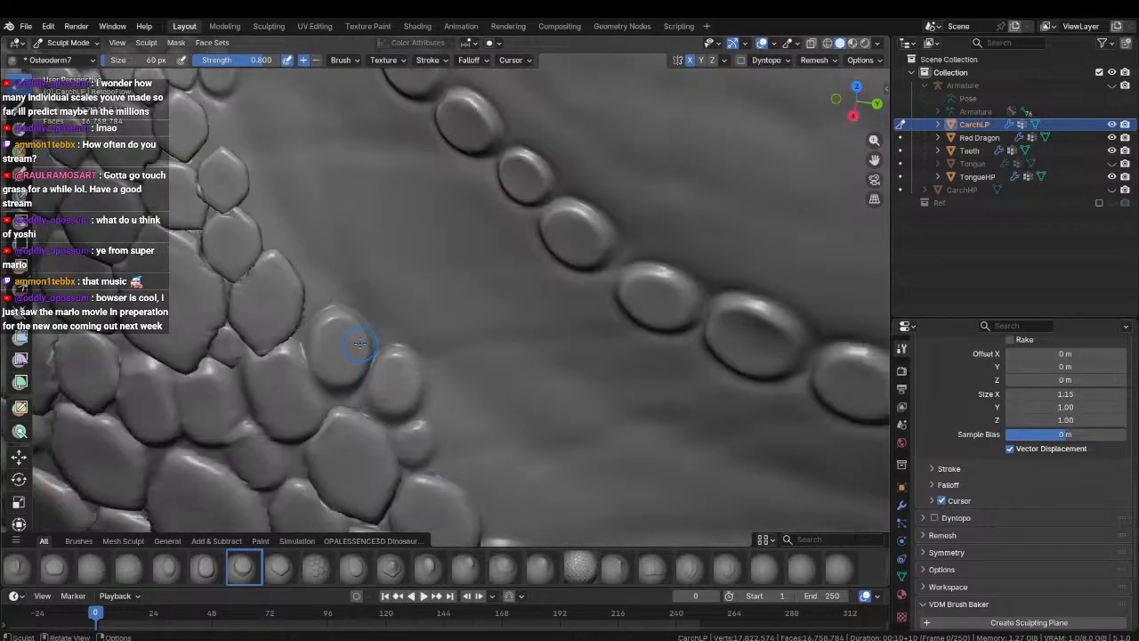
{"action": "left_click_drag", "start_coordinate": [323, 275], "coordinate": [356, 349]}
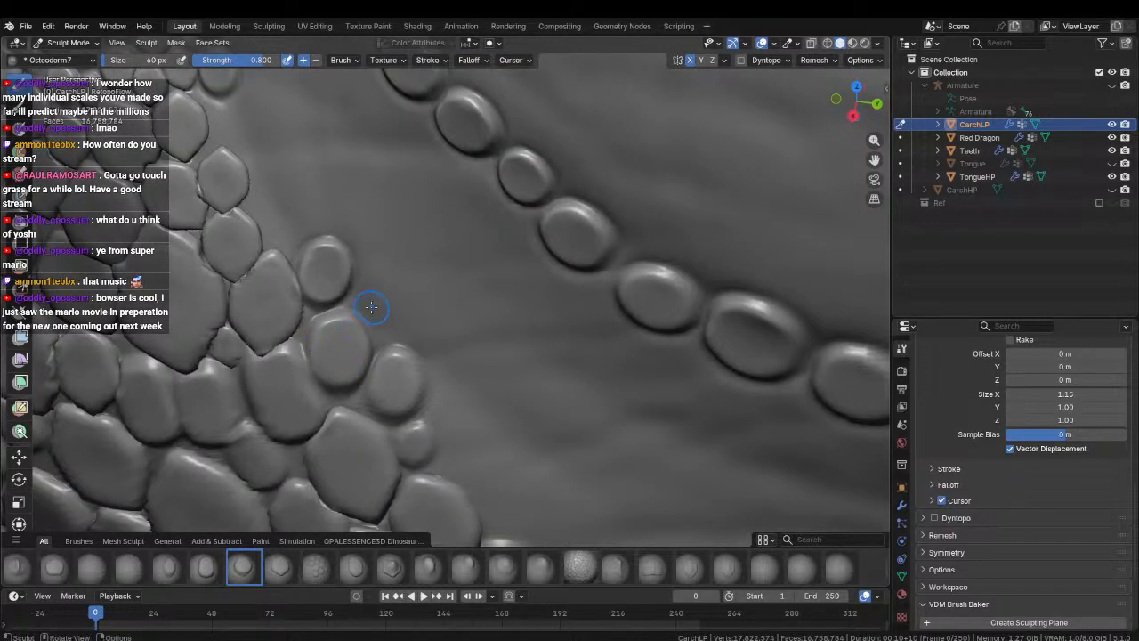
{"action": "left_click_drag", "start_coordinate": [378, 300], "coordinate": [400, 384]}
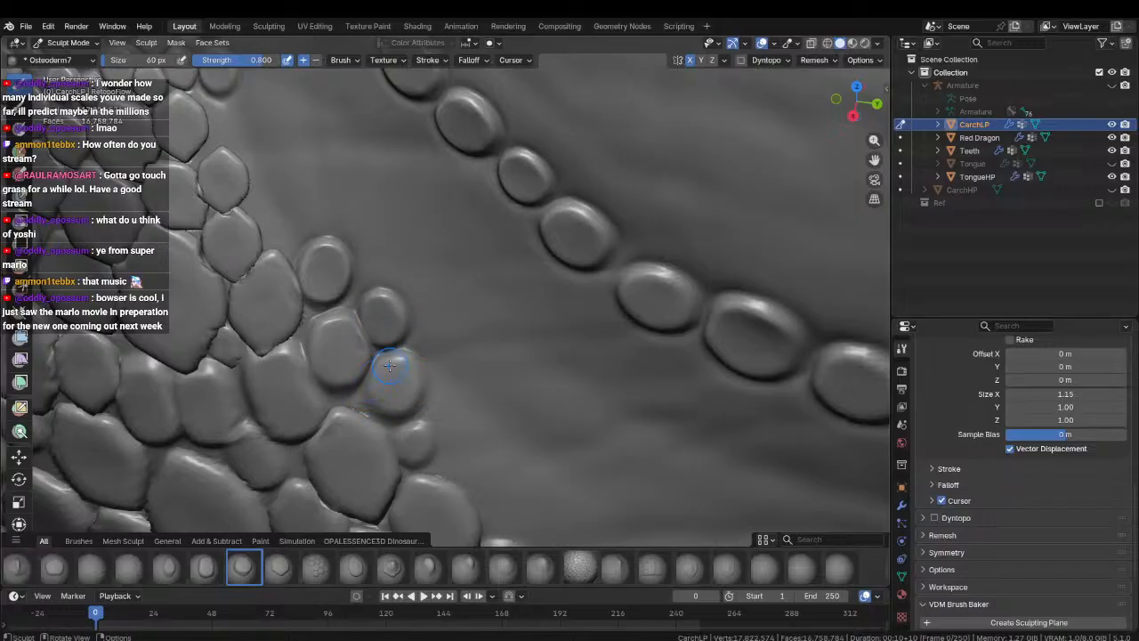
{"action": "middle_click_drag", "start_coordinate": [474, 408], "coordinate": [428, 395]}
{"action": "left_click_drag", "start_coordinate": [429, 384], "coordinate": [442, 454]}
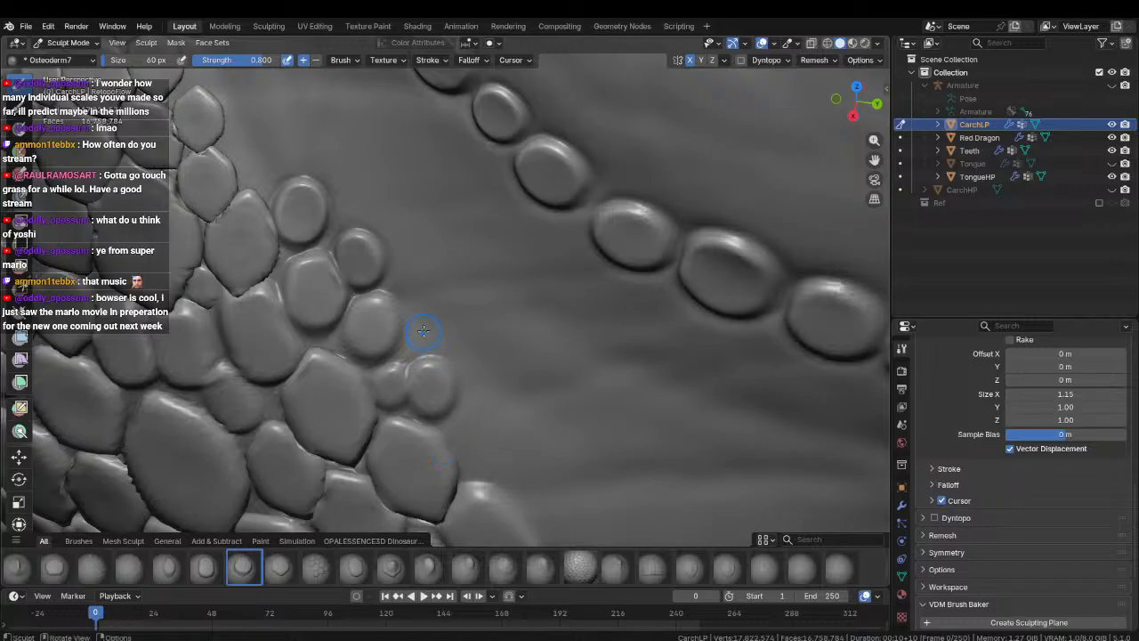
{"action": "left_click_drag", "start_coordinate": [426, 331], "coordinate": [432, 392]}
Bridge the bare skin between the patch's lower edge and the curved bead row with Osteoderm7 scales.
{"action": "mouse_move", "coordinate": [469, 302]}
{"action": "left_mouse_down"}
{"action": "mouse_move", "coordinate": [549, 259]}
{"action": "mouse_move", "coordinate": [633, 303]}
{"action": "left_mouse_up"}
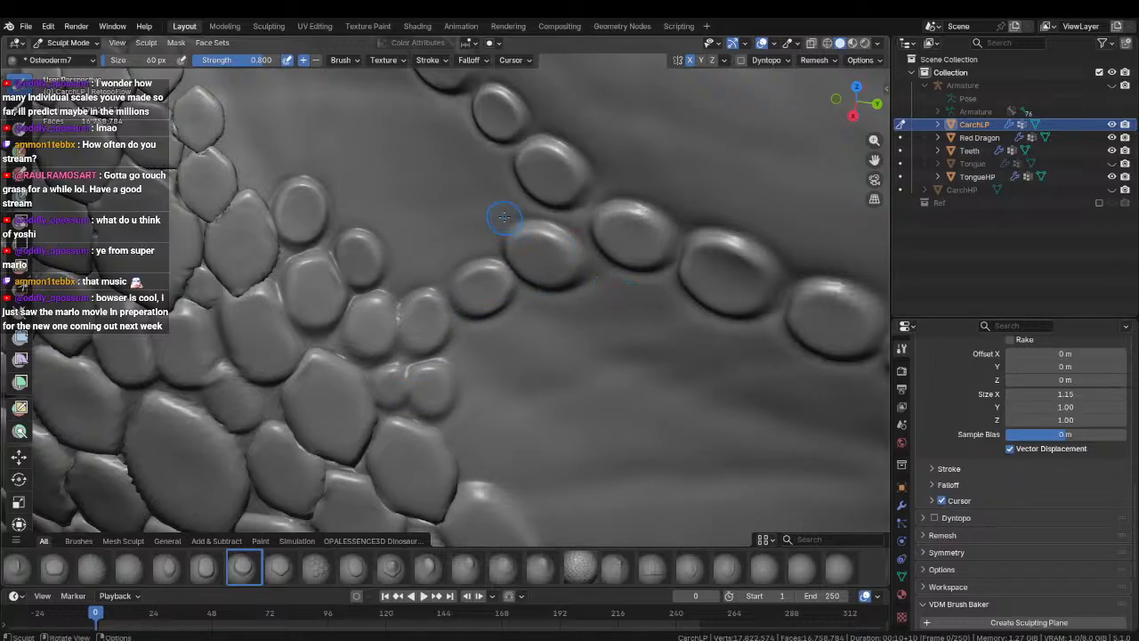
{"action": "left_click_drag", "start_coordinate": [498, 200], "coordinate": [527, 283]}
{"action": "middle_click_drag", "start_coordinate": [528, 287], "coordinate": [529, 323]}
{"action": "left_click_drag", "start_coordinate": [422, 297], "coordinate": [399, 354]}
{"action": "left_click_drag", "start_coordinate": [475, 279], "coordinate": [527, 313]}
{"action": "scroll", "coordinate": [499, 318], "scroll_direction": "down", "scroll_amount": 3}
{"action": "middle_click_drag", "start_coordinate": [469, 325], "coordinate": [481, 358], "text": "shift"}
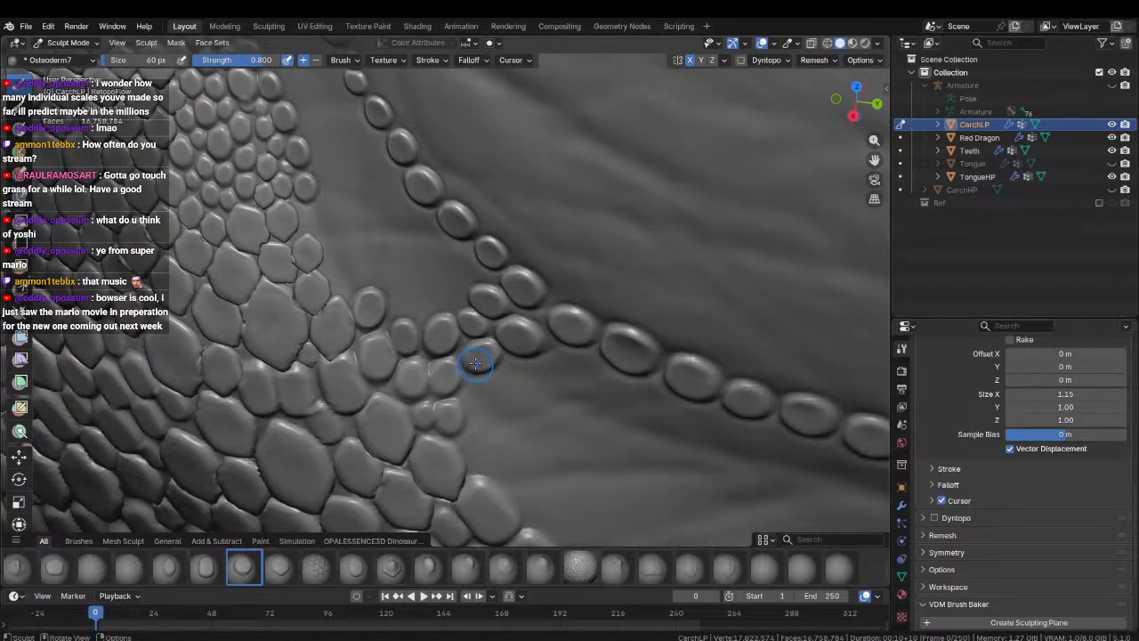
Stack small Osteoderm7 scales above the bridge, filling the corner where it meets the bead row.
{"action": "scroll", "coordinate": [453, 308], "scroll_direction": "up", "scroll_amount": 3}
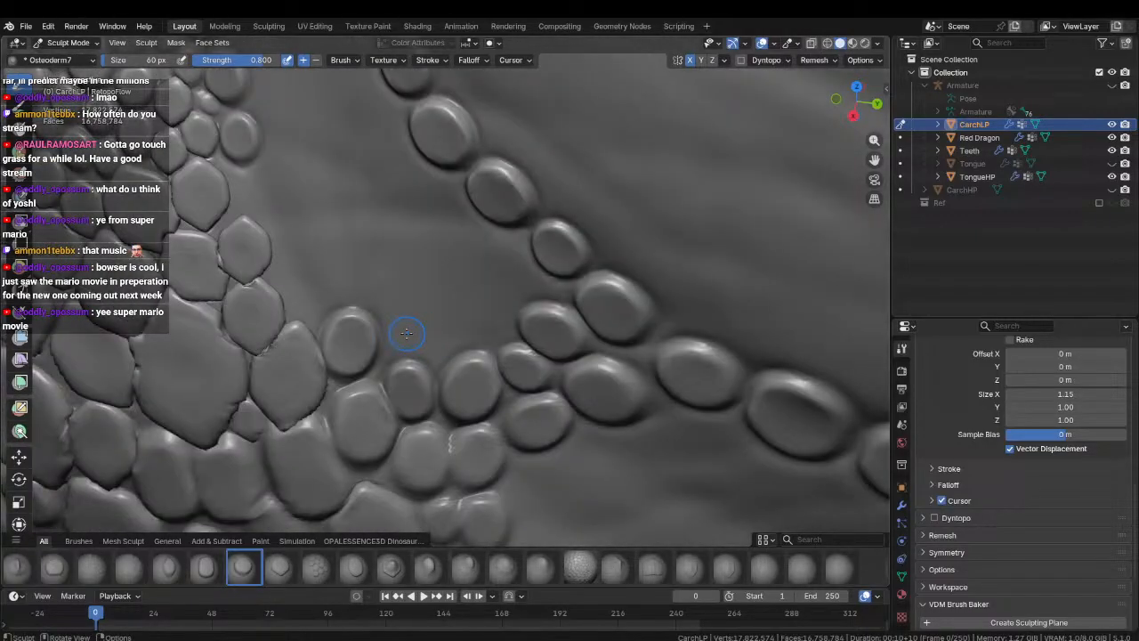
{"action": "mouse_move", "coordinate": [404, 332]}
{"action": "left_mouse_down"}
{"action": "mouse_move", "coordinate": [379, 392]}
{"action": "mouse_move", "coordinate": [377, 376]}
{"action": "left_mouse_up"}
{"action": "key", "text": "ctrl+z"}
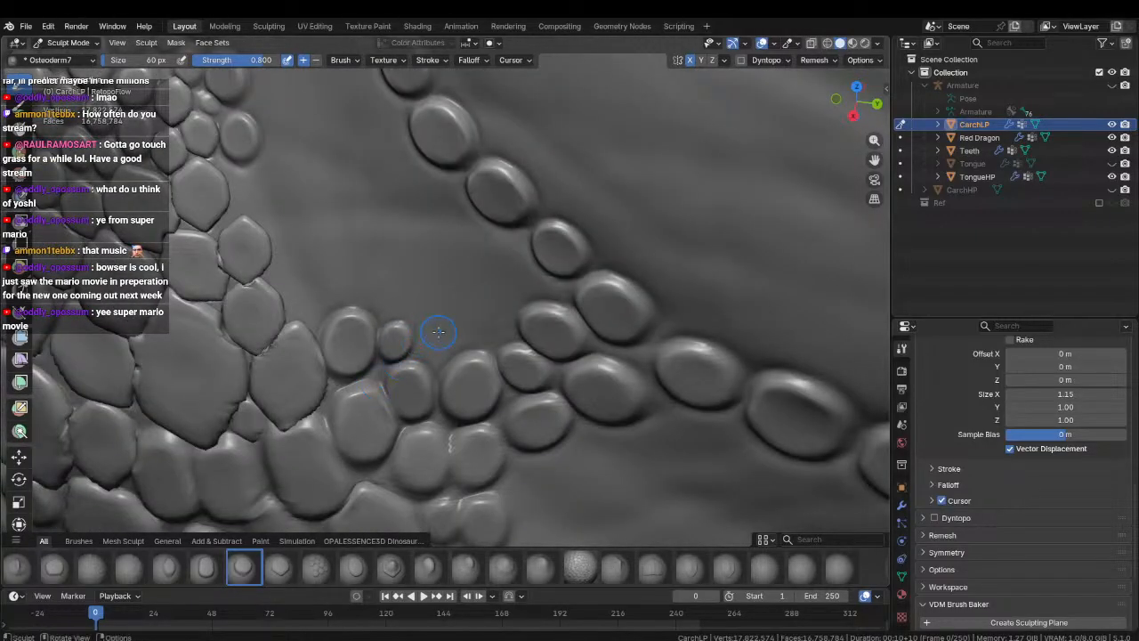
{"action": "left_click_drag", "start_coordinate": [432, 338], "coordinate": [437, 398]}
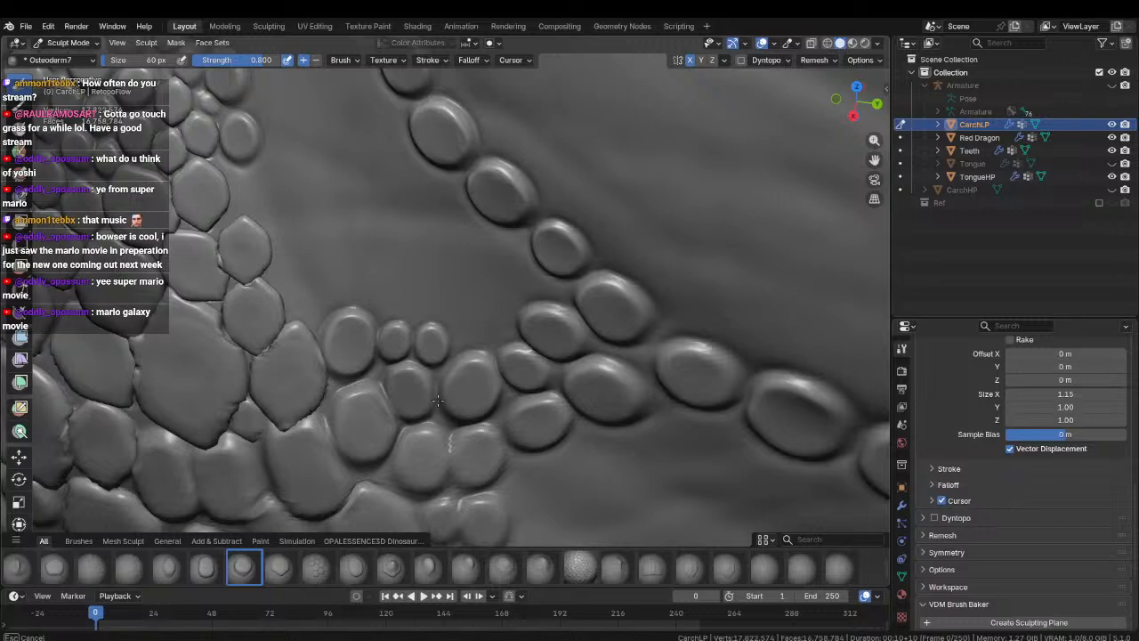
{"action": "left_click_drag", "start_coordinate": [474, 318], "coordinate": [521, 392]}
{"action": "left_click_drag", "start_coordinate": [505, 288], "coordinate": [540, 342]}
{"action": "left_click_drag", "start_coordinate": [549, 290], "coordinate": [595, 301]}
{"action": "left_click_drag", "start_coordinate": [514, 249], "coordinate": [542, 288]}
{"action": "mouse_move", "coordinate": [473, 246]}
{"action": "left_mouse_down"}
{"action": "mouse_move", "coordinate": [466, 287]}
{"action": "mouse_move", "coordinate": [500, 296]}
{"action": "left_mouse_up"}
Continue the row of Osteoderm7 scales above the bridge back to the patch's edge, redoing one misplaced scale.
{"action": "left_click_drag", "start_coordinate": [422, 292], "coordinate": [420, 365]}
{"action": "left_click_drag", "start_coordinate": [385, 292], "coordinate": [387, 323]}
{"action": "middle_click_drag", "start_coordinate": [377, 306], "coordinate": [391, 313], "text": "shift"}
{"action": "key", "text": "ctrl+z"}
{"action": "left_click_drag", "start_coordinate": [394, 308], "coordinate": [388, 336]}
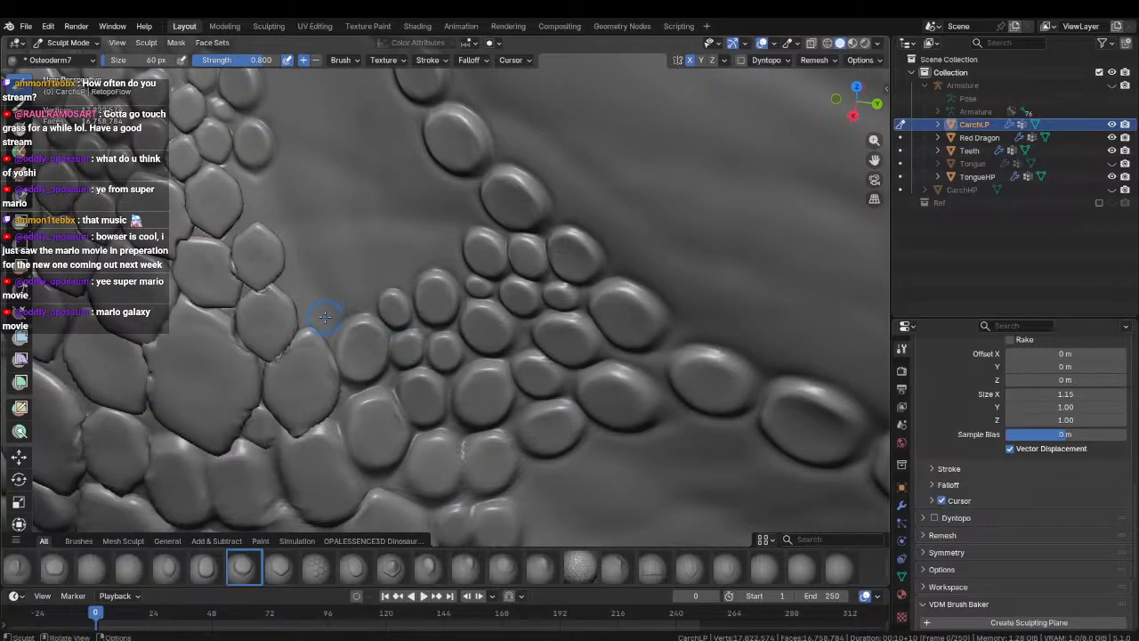
{"action": "left_click_drag", "start_coordinate": [324, 316], "coordinate": [328, 342]}
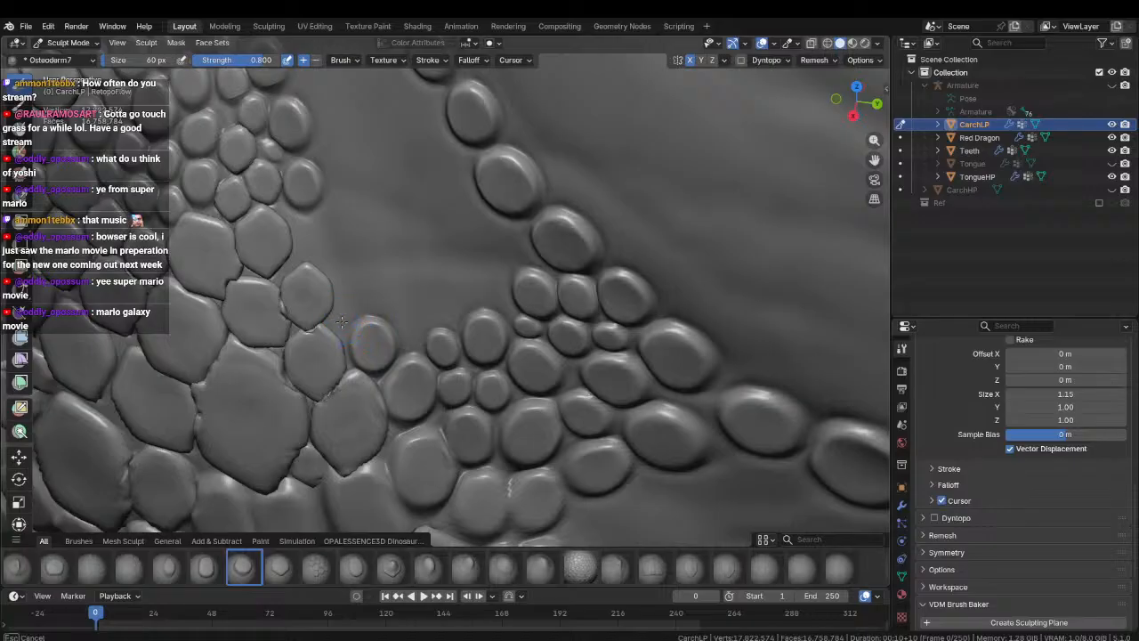
Stamp rounded Osteoderm7 scales along the base of the bare notch between the dense scales and the diagonal scale row.
{"action": "middle_click_drag", "start_coordinate": [368, 330], "coordinate": [391, 356]}
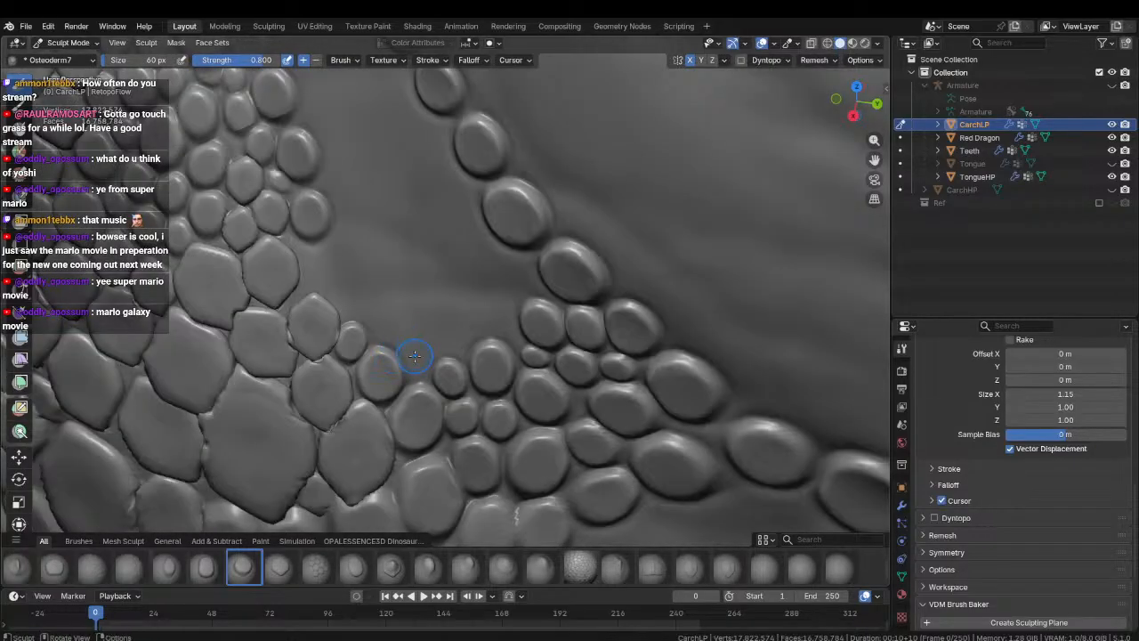
{"action": "left_click_drag", "start_coordinate": [420, 376], "coordinate": [429, 412]}
{"action": "left_click_drag", "start_coordinate": [458, 338], "coordinate": [471, 389]}
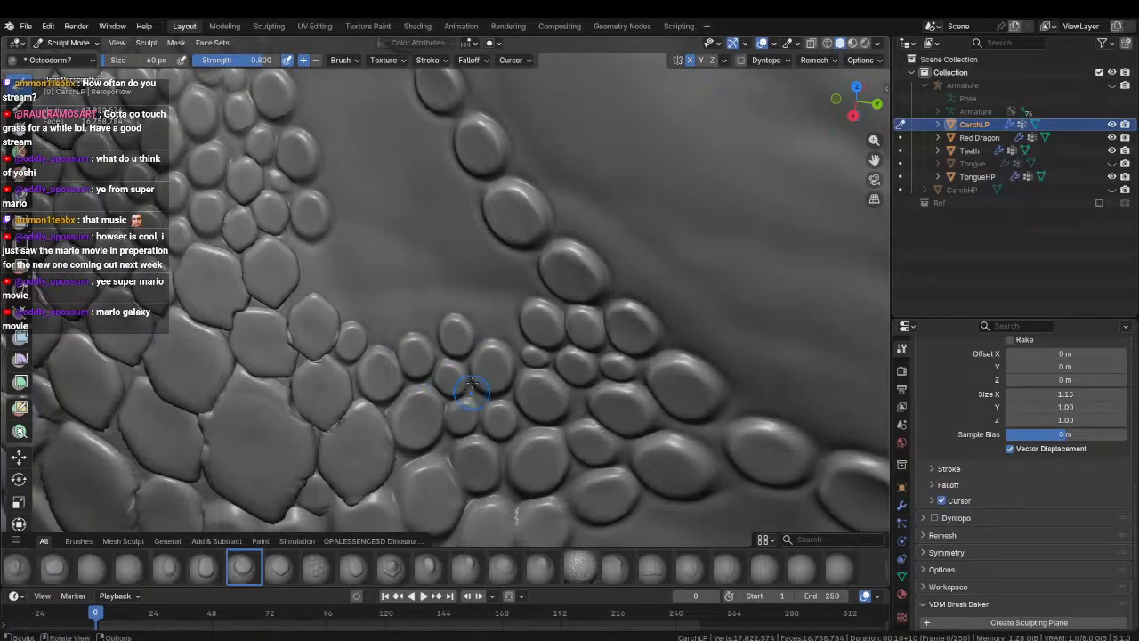
{"action": "left_click_drag", "start_coordinate": [502, 327], "coordinate": [521, 352]}
{"action": "left_click_drag", "start_coordinate": [511, 278], "coordinate": [561, 323]}
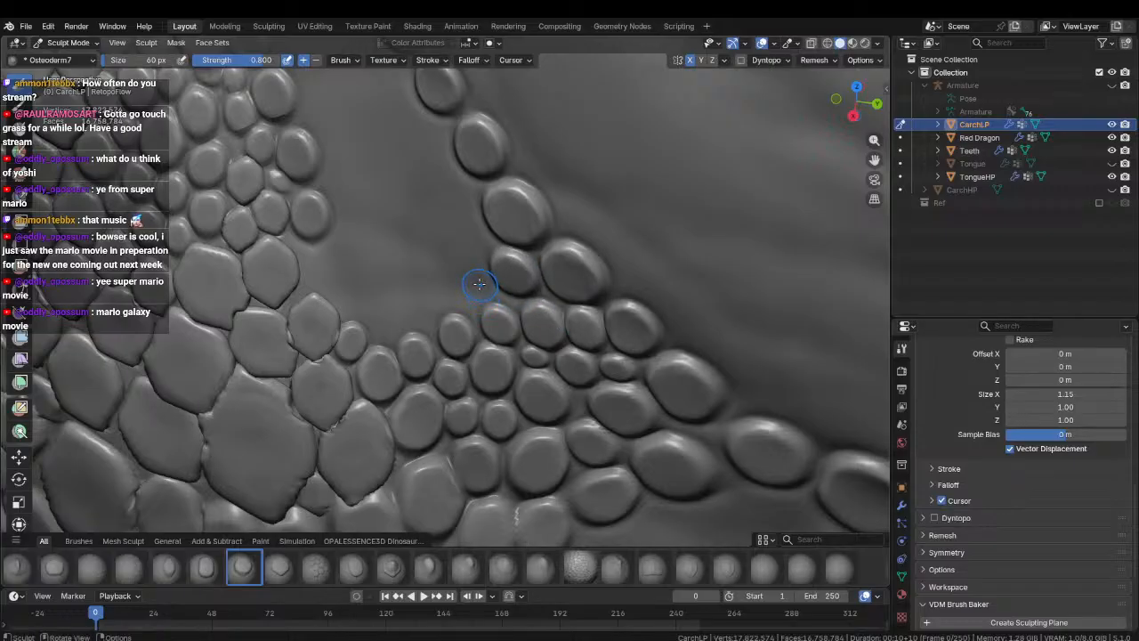
{"action": "mouse_move", "coordinate": [479, 283]}
{"action": "left_mouse_down"}
{"action": "mouse_move", "coordinate": [460, 307]}
{"action": "mouse_move", "coordinate": [435, 288]}
{"action": "mouse_move", "coordinate": [443, 353]}
{"action": "left_mouse_up"}
{"action": "left_click_drag", "start_coordinate": [386, 327], "coordinate": [407, 357]}
Switch to the Osteoderm8 brush and stamp angular scales across the base of the notch toward the dense scale field.
{"action": "mouse_move", "coordinate": [315, 268]}
{"action": "middle_mouse_down", "text": "shift"}
{"action": "mouse_move", "coordinate": [353, 288]}
{"action": "mouse_move", "coordinate": [406, 440]}
{"action": "middle_mouse_up", "text": "shift"}
{"action": "middle_click_drag", "start_coordinate": [406, 440], "coordinate": [431, 428]}
{"action": "scroll", "coordinate": [431, 429], "scroll_direction": "up", "scroll_amount": 3}
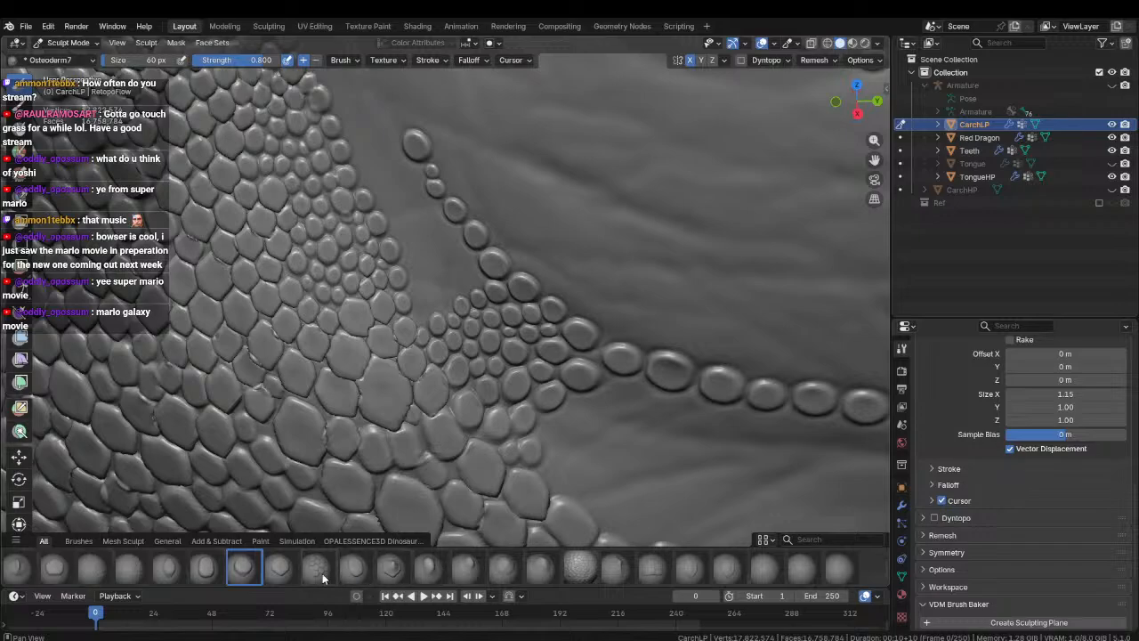
{"action": "left_click", "coordinate": [281, 568]}
{"action": "scroll", "coordinate": [405, 330], "scroll_direction": "up", "scroll_amount": 3}
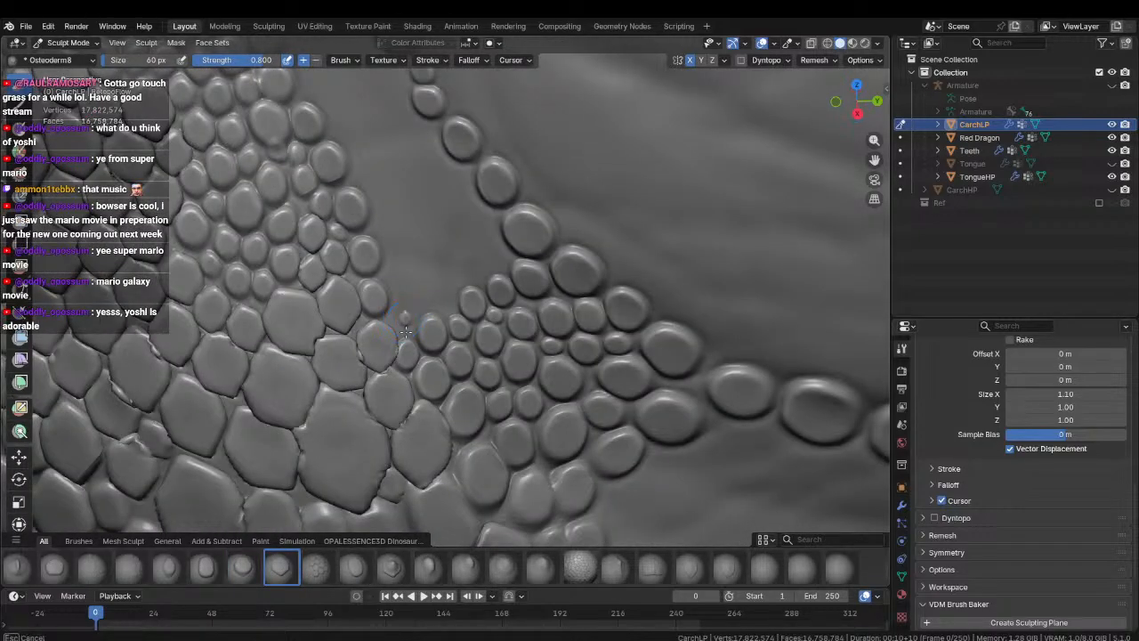
{"action": "scroll", "coordinate": [431, 304], "scroll_direction": "up", "scroll_amount": 2}
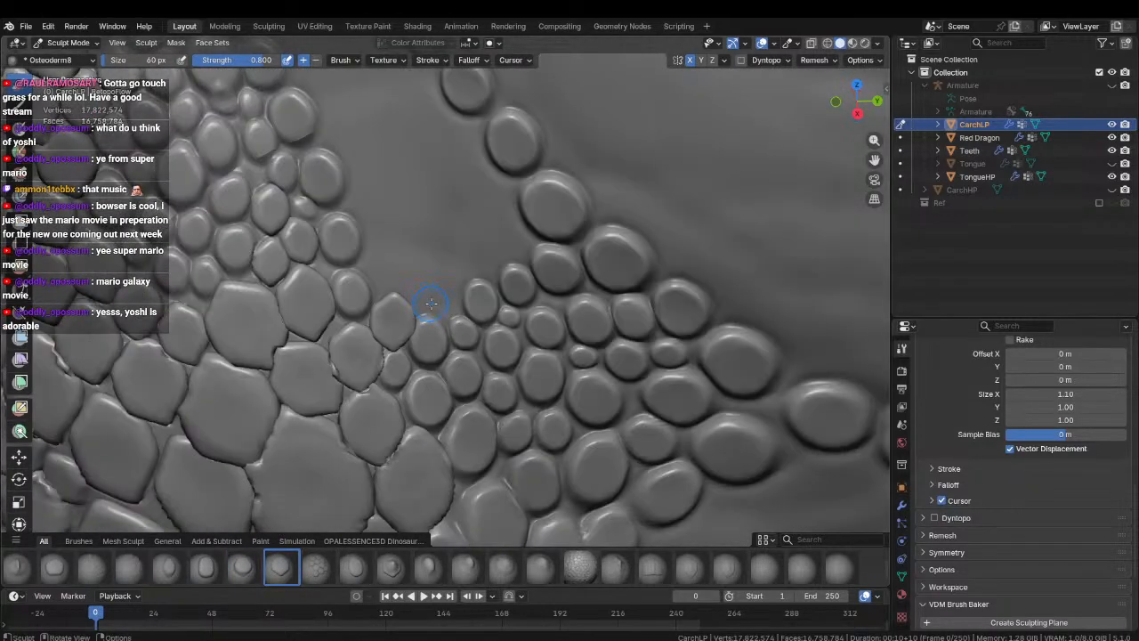
{"action": "left_click", "coordinate": [445, 301]}
{"action": "left_click", "coordinate": [411, 284]}
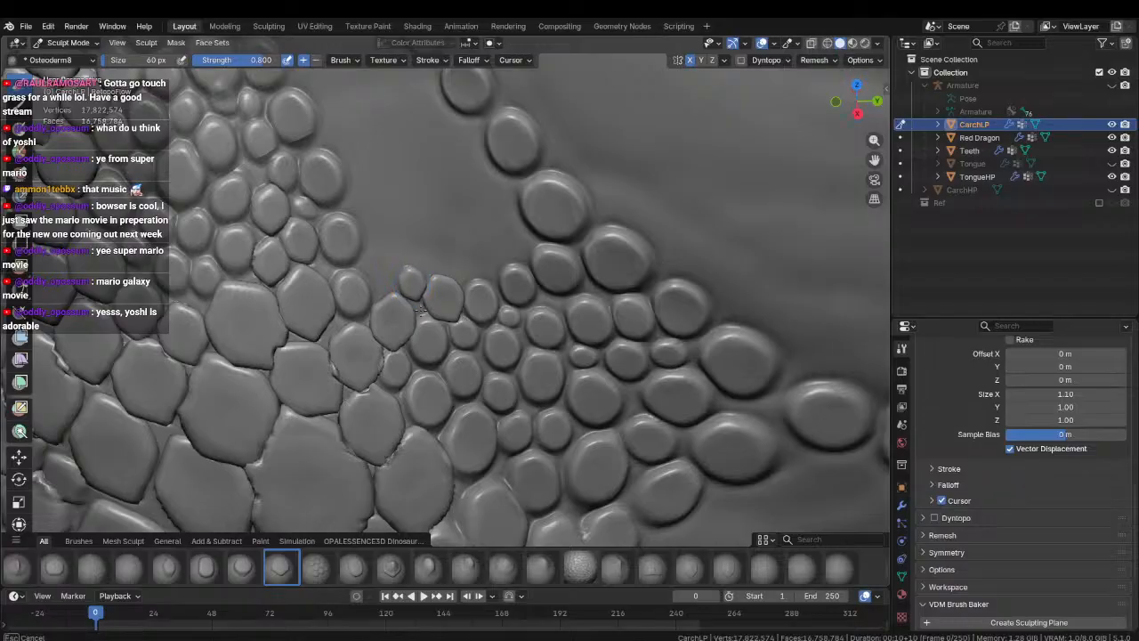
{"action": "left_click", "coordinate": [376, 270]}
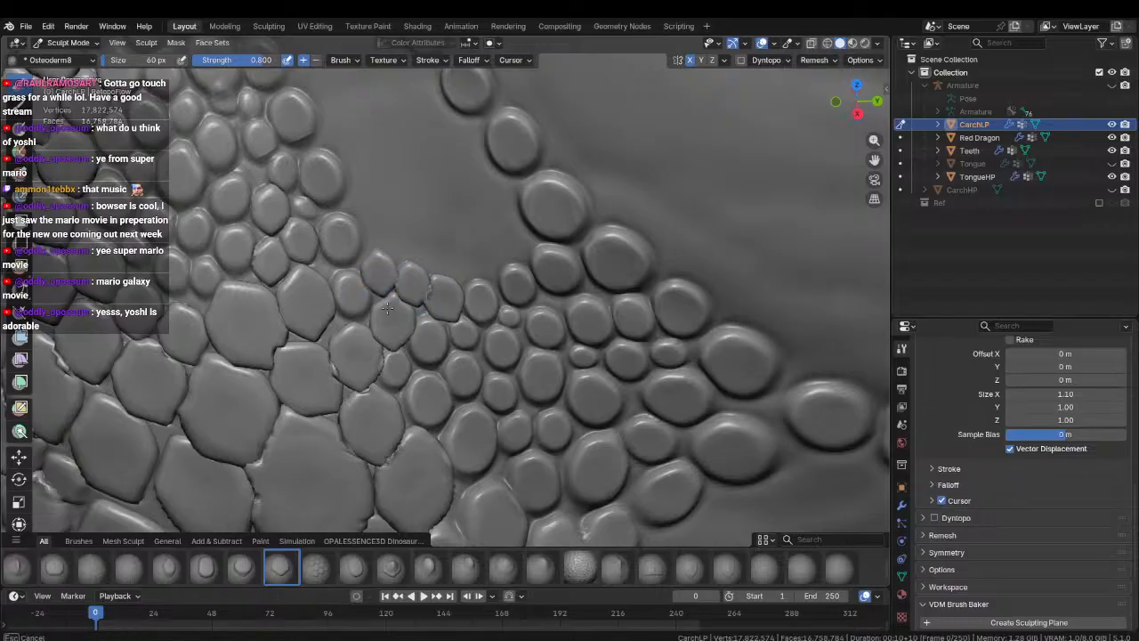
Stamp small Osteoderm8 scales along the inner side of the diagonal scale row.
{"action": "left_click", "coordinate": [482, 262]}
{"action": "left_click", "coordinate": [518, 245]}
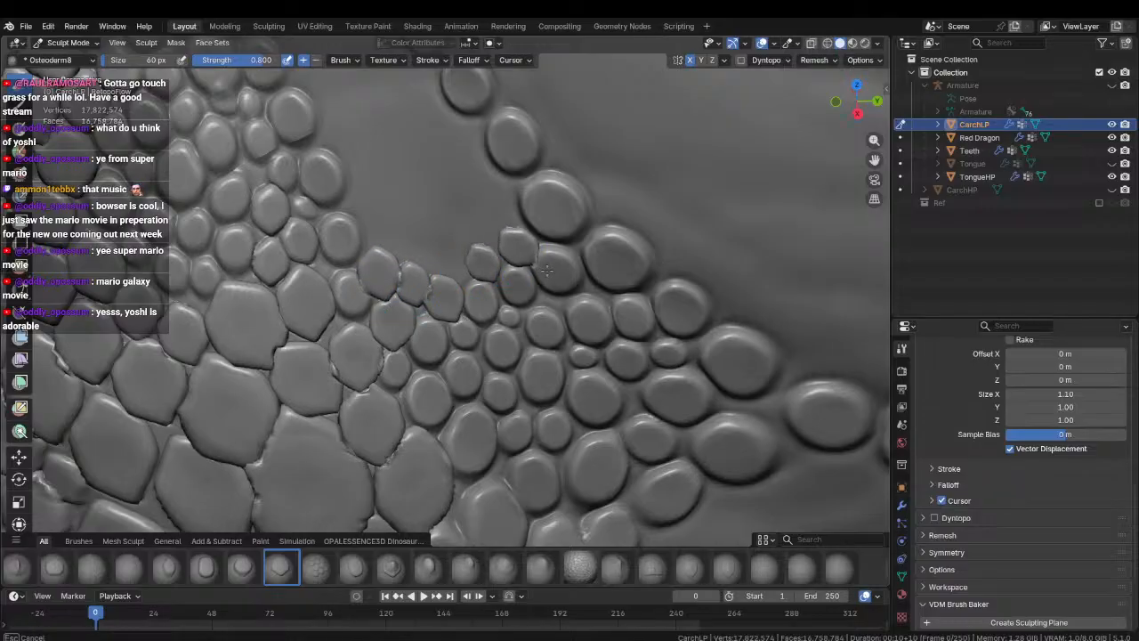
{"action": "left_click", "coordinate": [504, 206]}
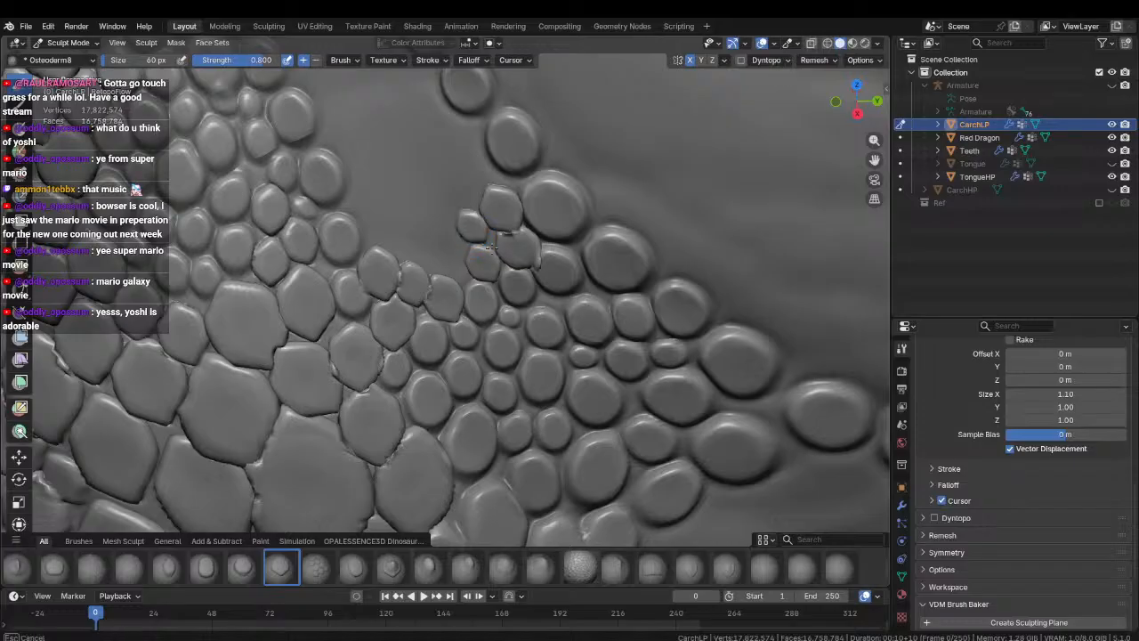
{"action": "left_click_drag", "start_coordinate": [491, 247], "coordinate": [472, 279]}
Build another layer of Osteoderm8 scales from the notch's base up along the diagonal row.
{"action": "scroll", "coordinate": [419, 401], "scroll_direction": "down", "scroll_amount": 5}
{"action": "mouse_move", "coordinate": [419, 402]}
{"action": "middle_mouse_down"}
{"action": "mouse_move", "coordinate": [401, 354]}
{"action": "mouse_move", "coordinate": [443, 381]}
{"action": "mouse_move", "coordinate": [564, 361]}
{"action": "mouse_move", "coordinate": [559, 335]}
{"action": "mouse_move", "coordinate": [450, 285]}
{"action": "mouse_move", "coordinate": [469, 381]}
{"action": "mouse_move", "coordinate": [517, 418]}
{"action": "mouse_move", "coordinate": [522, 320]}
{"action": "mouse_move", "coordinate": [533, 377]}
{"action": "middle_mouse_up"}
{"action": "left_click_drag", "start_coordinate": [533, 382], "coordinate": [530, 384]}
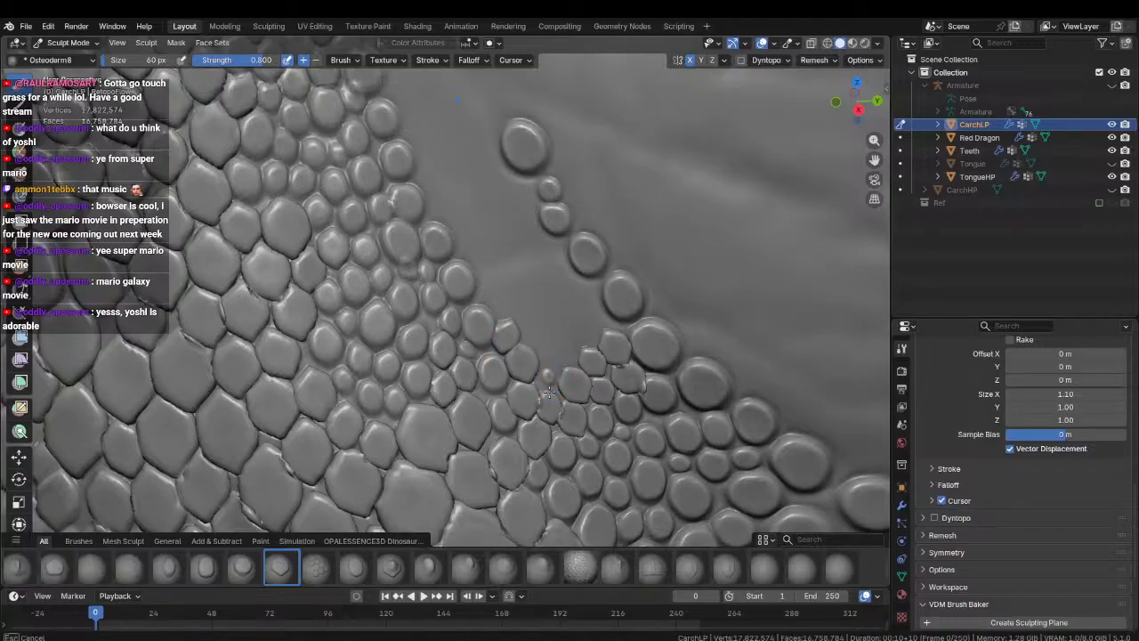
{"action": "left_click_drag", "start_coordinate": [565, 351], "coordinate": [581, 372]}
{"action": "left_click_drag", "start_coordinate": [588, 328], "coordinate": [604, 358]}
{"action": "left_click_drag", "start_coordinate": [588, 297], "coordinate": [623, 330]}
Fill the bare skin beside the upper diagonal row with tightly packed Osteoderm8 scales up to its two smaller scales.
{"action": "mouse_move", "coordinate": [609, 330]}
{"action": "middle_mouse_down", "text": "ctrl"}
{"action": "mouse_move", "coordinate": [519, 293]}
{"action": "mouse_move", "coordinate": [473, 331]}
{"action": "middle_mouse_up", "text": "ctrl"}
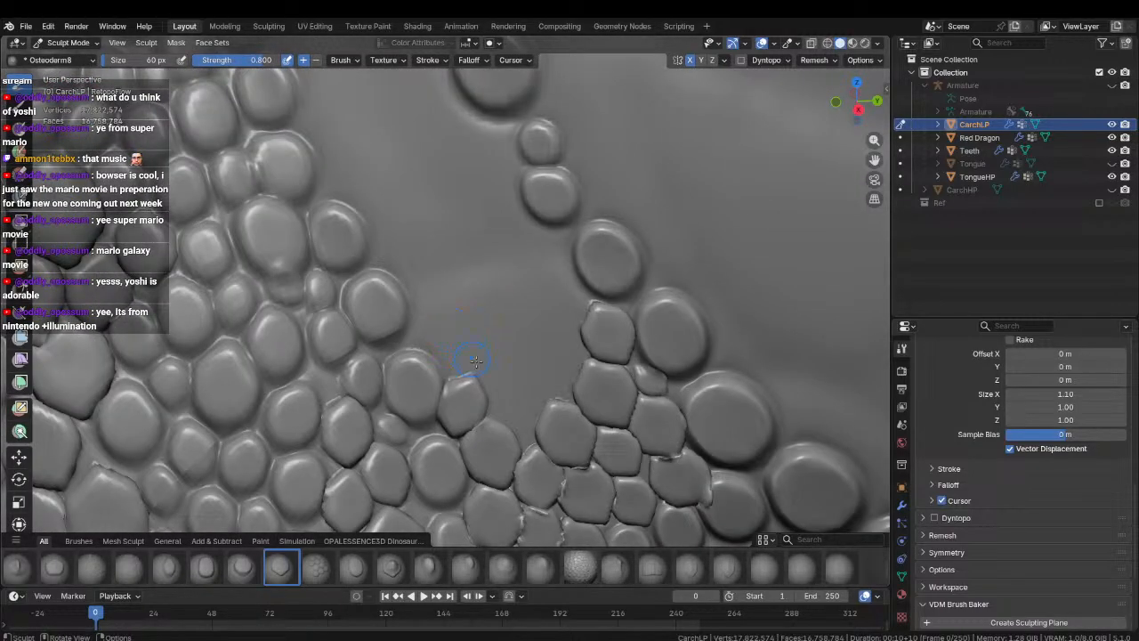
{"action": "mouse_move", "coordinate": [518, 416]}
{"action": "left_mouse_down"}
{"action": "mouse_move", "coordinate": [551, 387]}
{"action": "mouse_move", "coordinate": [504, 355]}
{"action": "mouse_move", "coordinate": [491, 372]}
{"action": "mouse_move", "coordinate": [495, 332]}
{"action": "mouse_move", "coordinate": [564, 349]}
{"action": "left_mouse_up"}
{"action": "left_click_drag", "start_coordinate": [505, 303], "coordinate": [535, 346]}
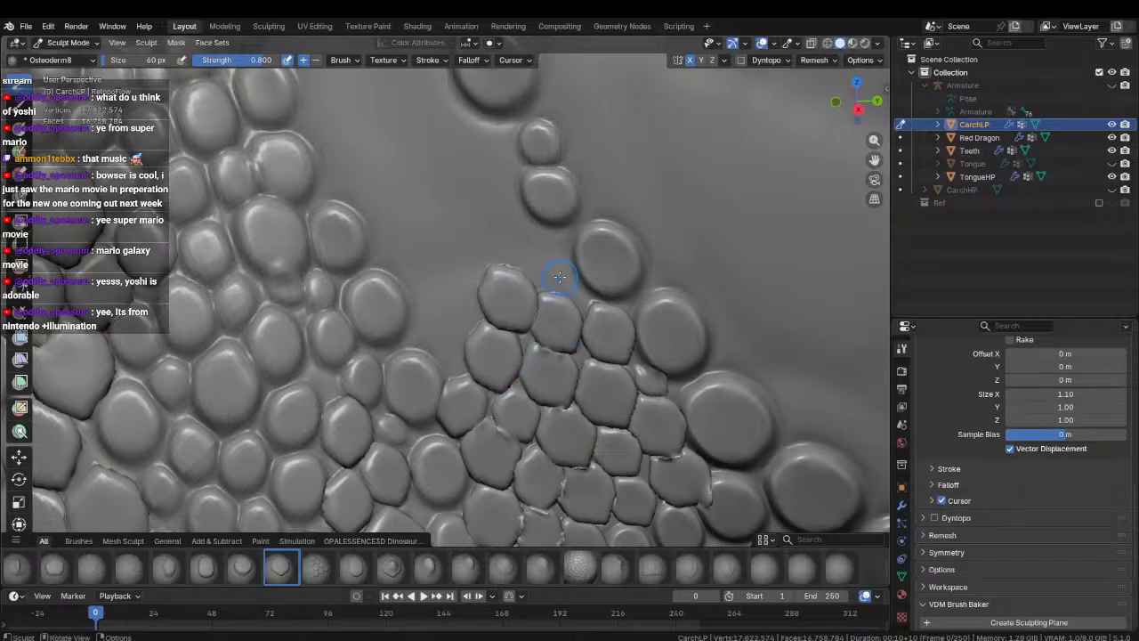
{"action": "left_click_drag", "start_coordinate": [559, 276], "coordinate": [588, 307]}
{"action": "left_click_drag", "start_coordinate": [515, 245], "coordinate": [534, 276]}
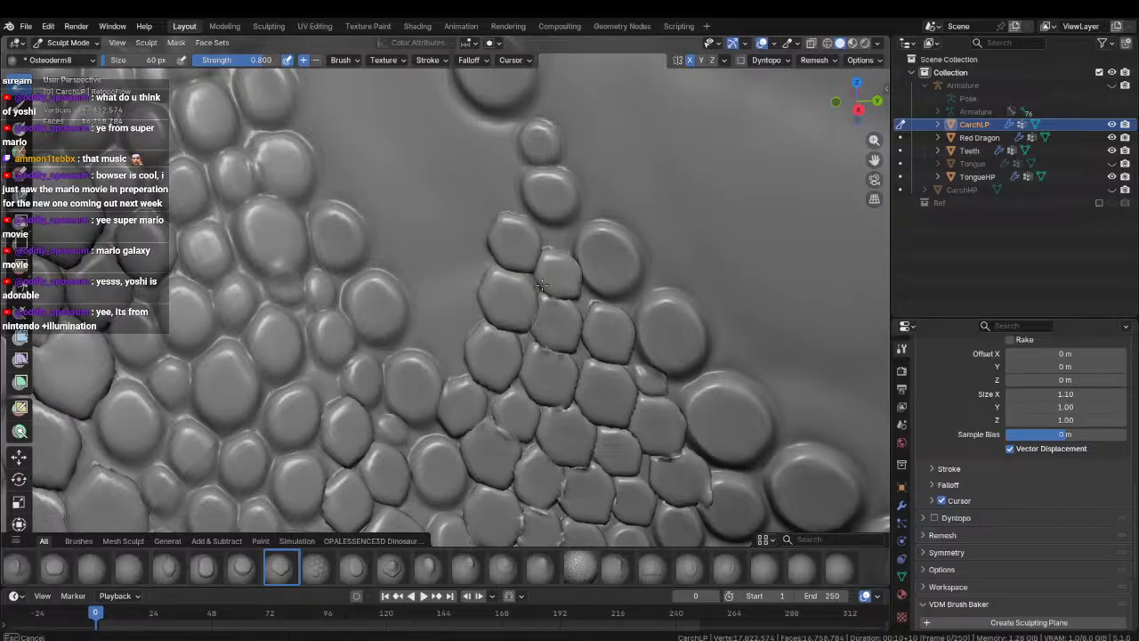
Close the narrow gap between the dense scale field and the newly packed patch with Osteoderm8 scales.
{"action": "middle_click_drag", "start_coordinate": [463, 357], "coordinate": [485, 395], "text": "shift"}
{"action": "left_click_drag", "start_coordinate": [472, 380], "coordinate": [479, 426]}
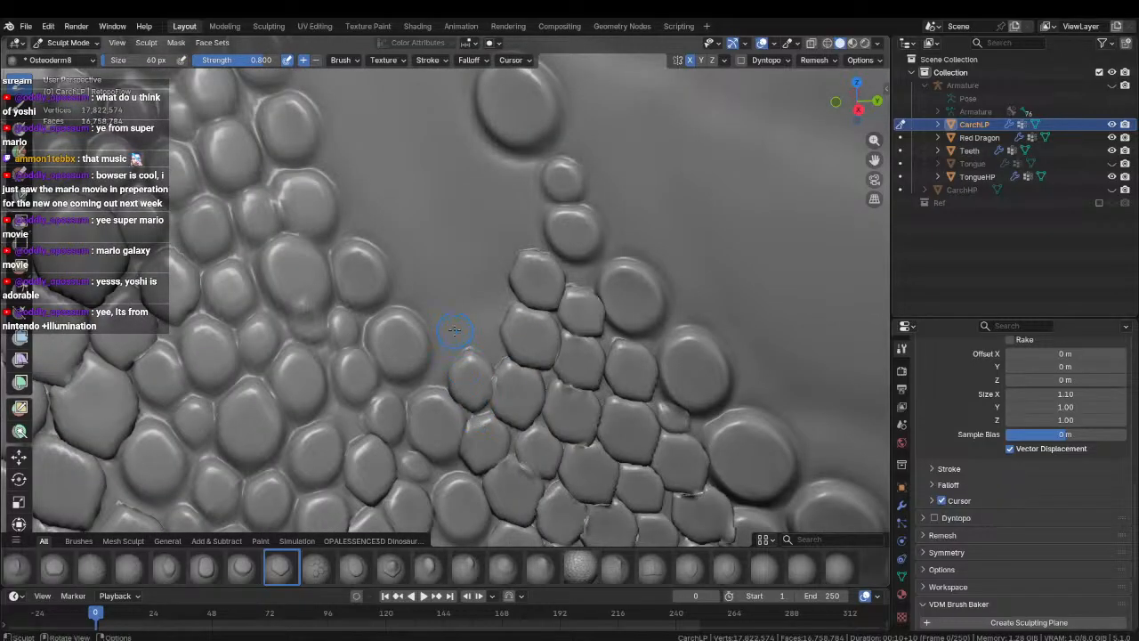
{"action": "left_click_drag", "start_coordinate": [454, 330], "coordinate": [463, 376]}
{"action": "left_click_drag", "start_coordinate": [488, 292], "coordinate": [500, 316]}
{"action": "left_click_drag", "start_coordinate": [520, 228], "coordinate": [542, 273]}
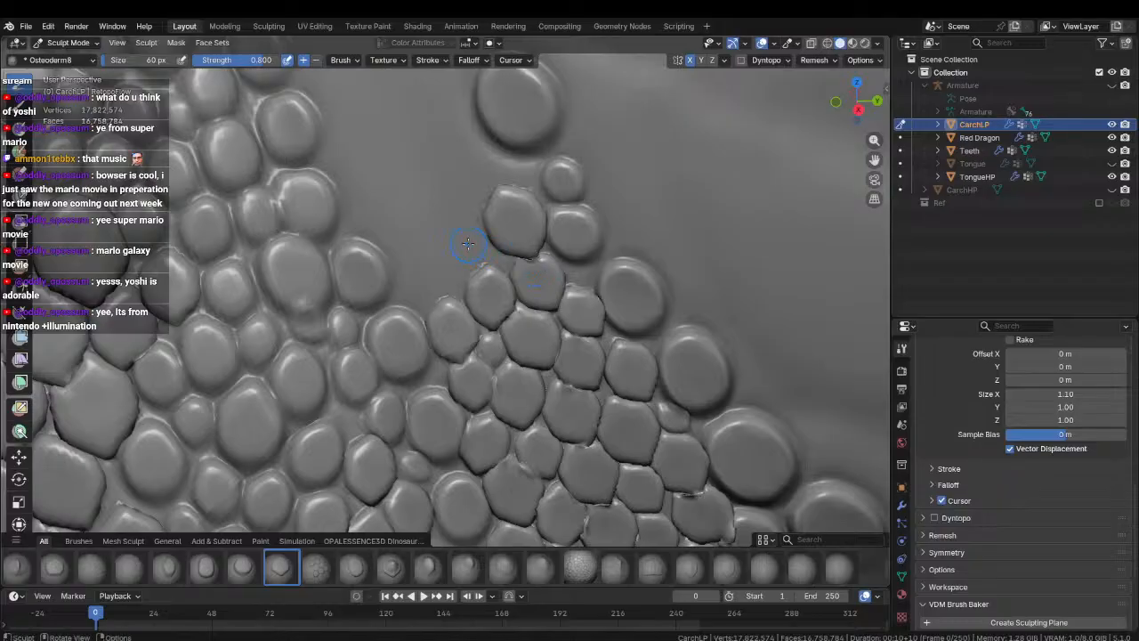
{"action": "left_click_drag", "start_coordinate": [469, 243], "coordinate": [486, 291]}
{"action": "left_click_drag", "start_coordinate": [419, 279], "coordinate": [427, 315]}
Add small Osteoderm8 filler scales in the crevices and along the upper edge of the packed patch.
{"action": "scroll", "coordinate": [458, 384], "scroll_direction": "down", "scroll_amount": 4}
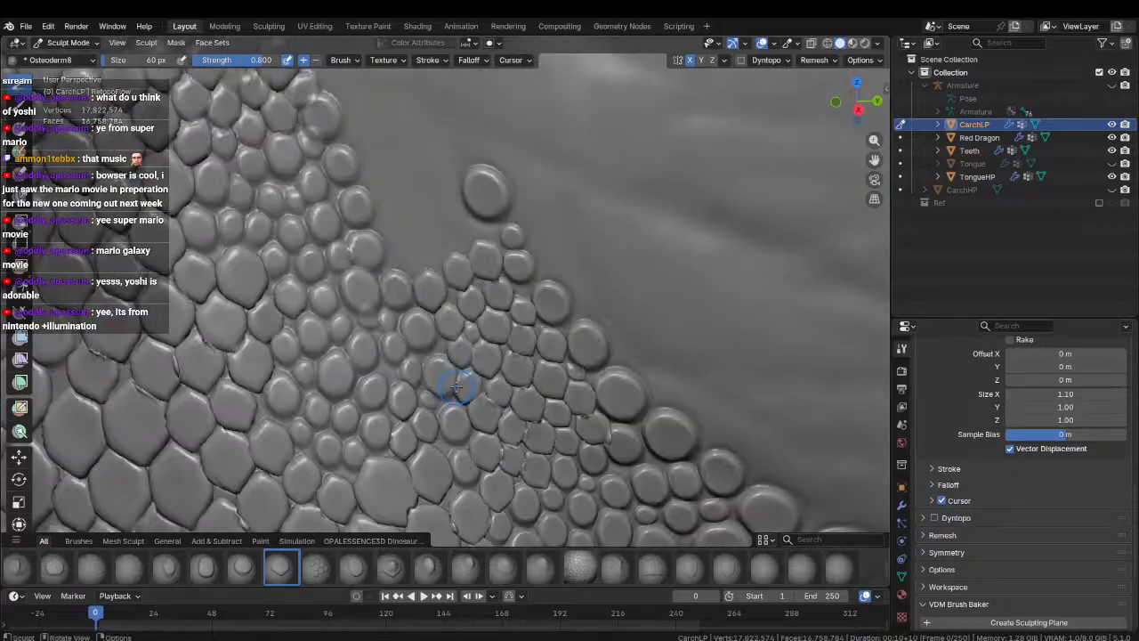
{"action": "middle_click_drag", "start_coordinate": [457, 384], "coordinate": [450, 322]}
{"action": "scroll", "coordinate": [451, 322], "scroll_direction": "down", "scroll_amount": 3}
{"action": "scroll", "coordinate": [451, 322], "scroll_direction": "up", "scroll_amount": 8}
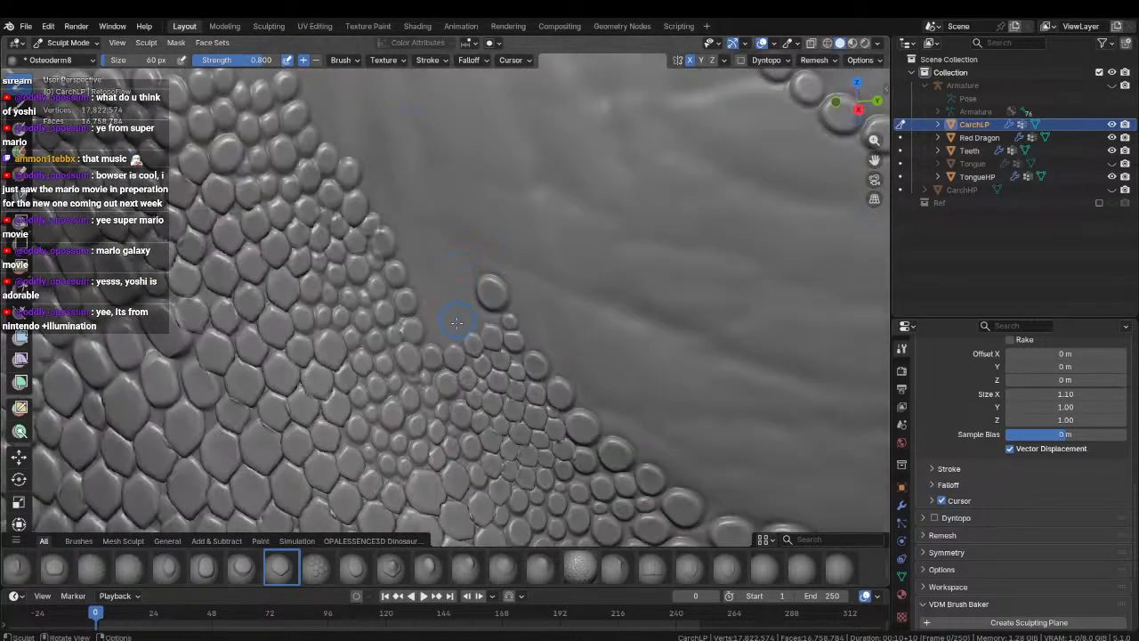
{"action": "left_click_drag", "start_coordinate": [532, 355], "coordinate": [540, 380]}
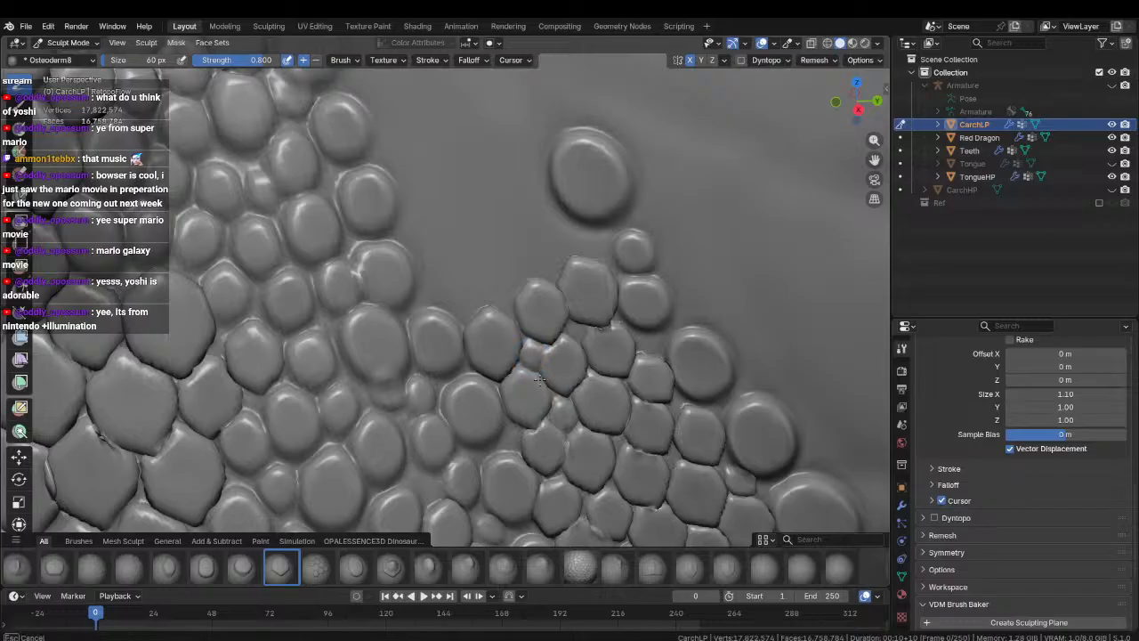
{"action": "mouse_move", "coordinate": [500, 281]}
{"action": "left_mouse_down"}
{"action": "mouse_move", "coordinate": [515, 329]}
{"action": "mouse_move", "coordinate": [496, 394]}
{"action": "mouse_move", "coordinate": [437, 271]}
{"action": "mouse_move", "coordinate": [470, 275]}
{"action": "mouse_move", "coordinate": [482, 350]}
{"action": "left_mouse_up"}
Switch to the Osteoderm7 brush and stamp rounded scales around the large isolated scale at the row's end.
{"action": "left_click", "coordinate": [244, 567]}
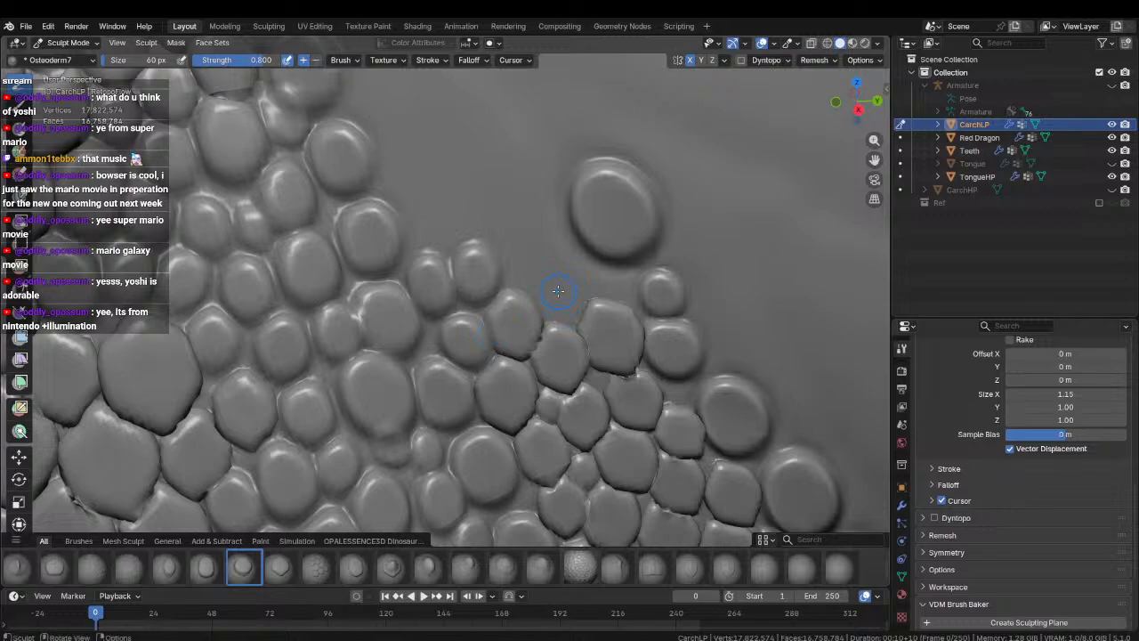
{"action": "mouse_move", "coordinate": [558, 291]}
{"action": "left_mouse_down"}
{"action": "mouse_move", "coordinate": [547, 272]}
{"action": "mouse_move", "coordinate": [657, 322]}
{"action": "left_mouse_up"}
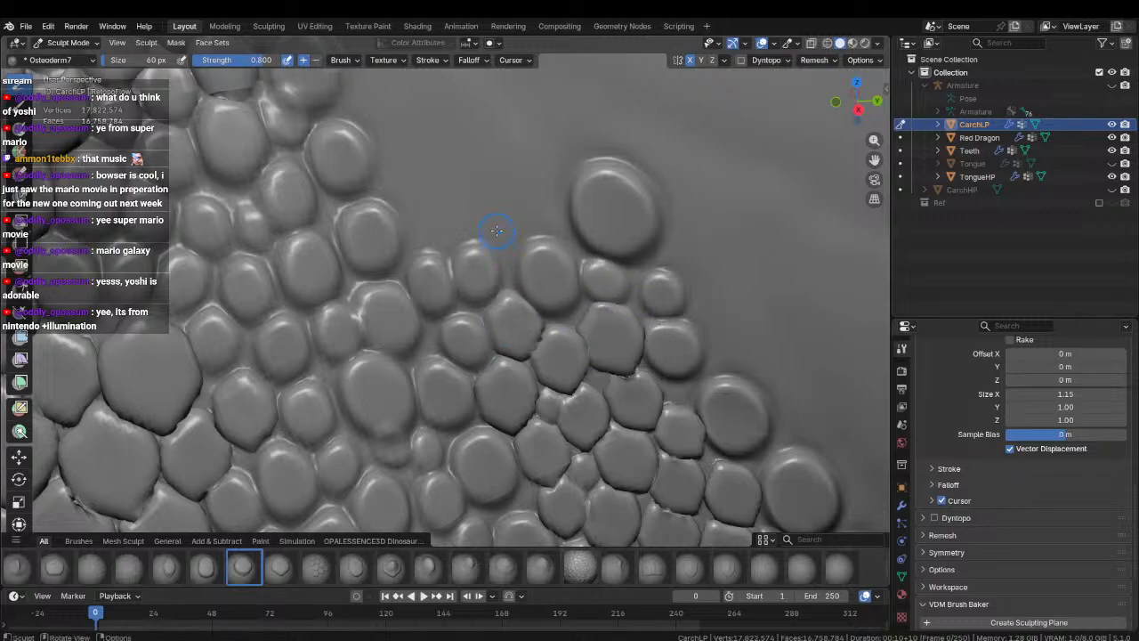
{"action": "left_click_drag", "start_coordinate": [496, 231], "coordinate": [517, 307]}
{"action": "left_click_drag", "start_coordinate": [543, 196], "coordinate": [548, 245]}
Fill the remaining notch between the dense scale field and the large end scale with rounded Osteoderm7 scales.
{"action": "middle_click_drag", "start_coordinate": [534, 250], "coordinate": [552, 339], "text": "shift"}
{"action": "scroll", "coordinate": [452, 351], "scroll_direction": "down", "scroll_amount": 2}
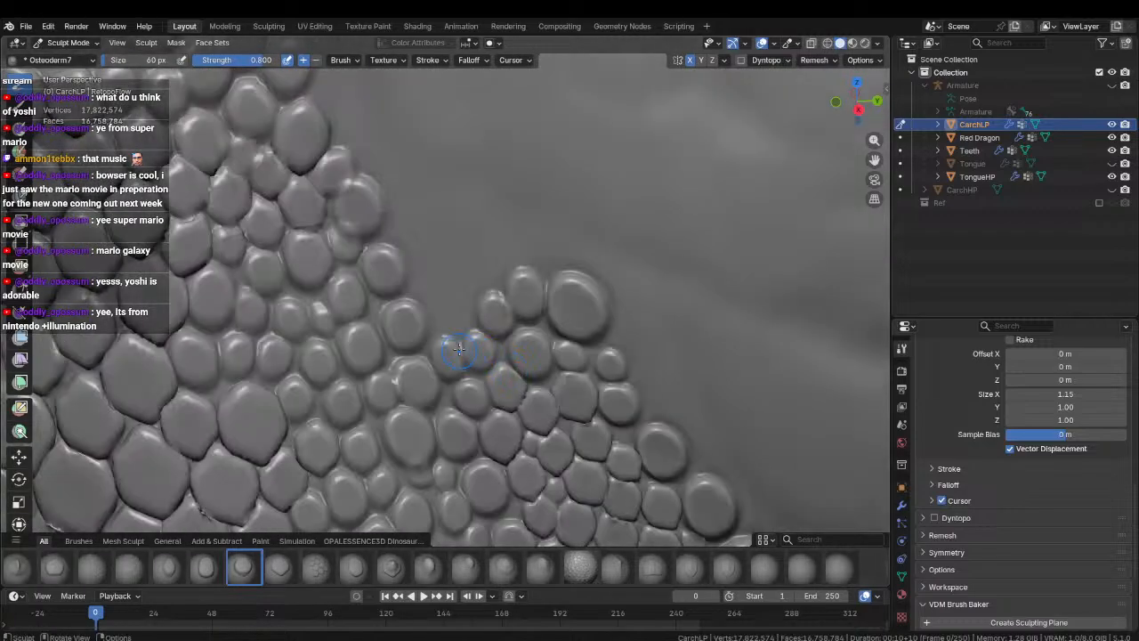
{"action": "left_click_drag", "start_coordinate": [452, 312], "coordinate": [474, 337]}
{"action": "left_click_drag", "start_coordinate": [482, 266], "coordinate": [481, 307]}
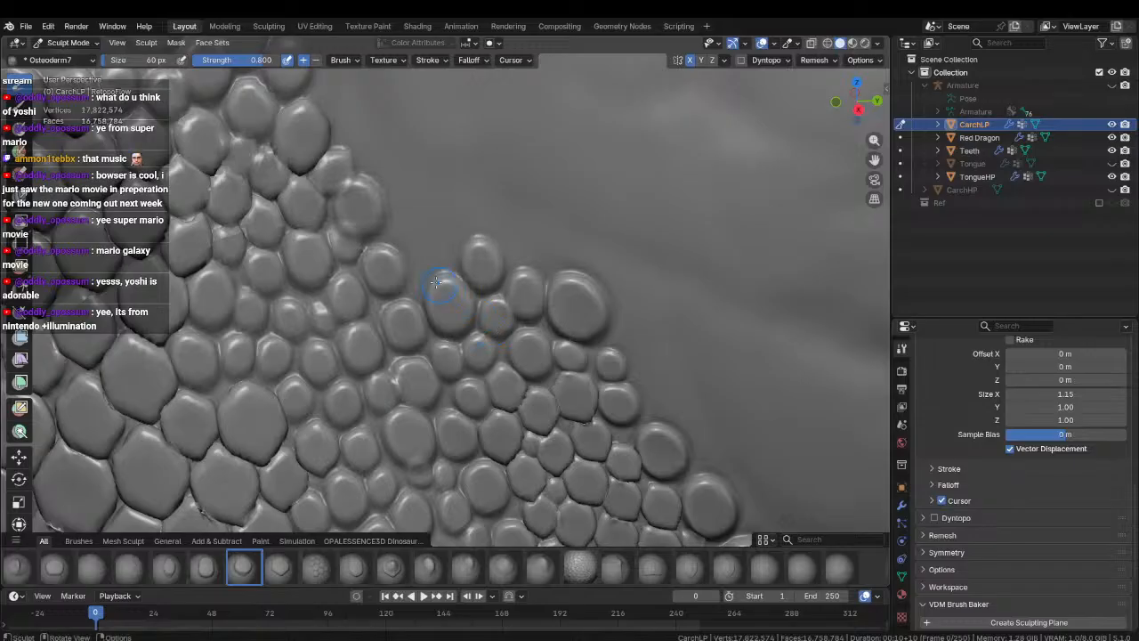
{"action": "left_click_drag", "start_coordinate": [419, 264], "coordinate": [424, 311]}
{"action": "left_click_drag", "start_coordinate": [450, 239], "coordinate": [452, 298]}
{"action": "middle_click_drag", "start_coordinate": [452, 298], "coordinate": [466, 326]}
{"action": "left_click_drag", "start_coordinate": [418, 290], "coordinate": [412, 353]}
{"action": "left_click_drag", "start_coordinate": [462, 262], "coordinate": [470, 318]}
Extend the Osteoderm7 scales above the large end scale and along the upper border of the filled notch.
{"action": "left_click_drag", "start_coordinate": [578, 304], "coordinate": [583, 365]}
{"action": "left_click_drag", "start_coordinate": [540, 306], "coordinate": [549, 342]}
{"action": "left_click_drag", "start_coordinate": [503, 251], "coordinate": [509, 318]}
{"action": "left_click_drag", "start_coordinate": [548, 280], "coordinate": [551, 308]}
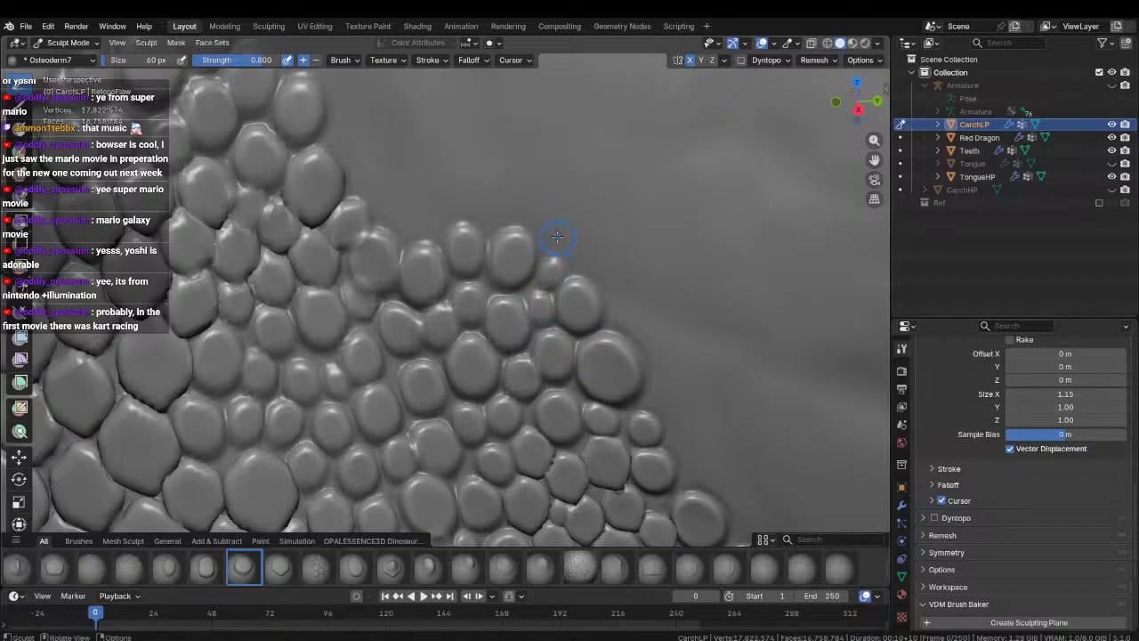
{"action": "left_click_drag", "start_coordinate": [551, 227], "coordinate": [554, 286]}
{"action": "middle_click_drag", "start_coordinate": [436, 223], "coordinate": [453, 293], "text": "shift"}
{"action": "left_click_drag", "start_coordinate": [422, 300], "coordinate": [437, 341]}
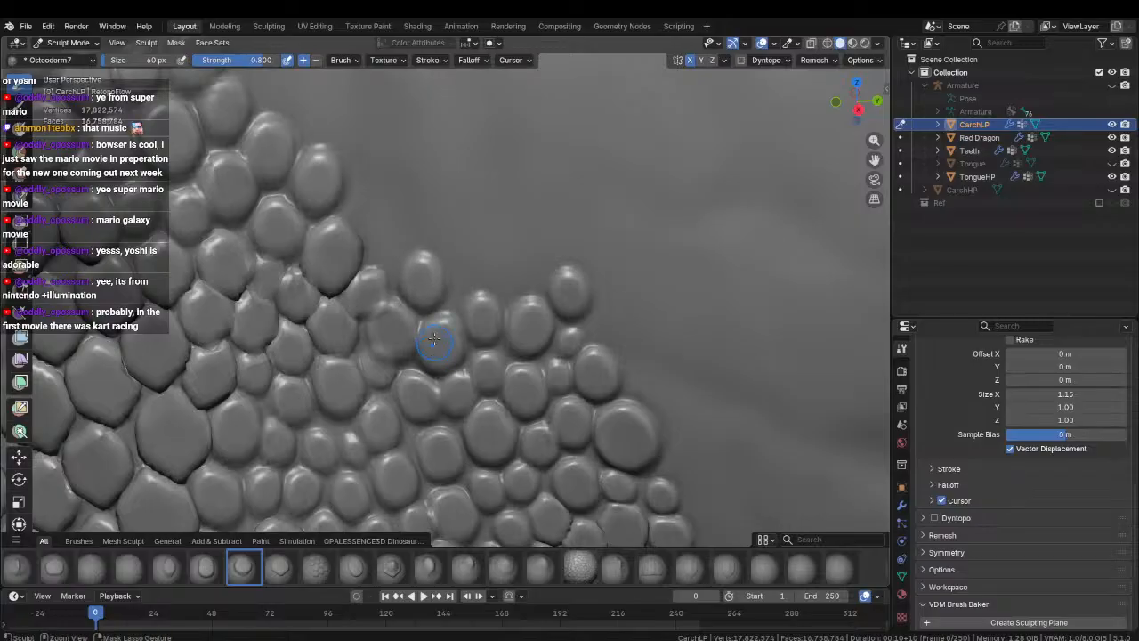
Switch to the Osteoderm6 brush and stamp scales where the dense field borders the bare patch beneath the long scale row.
{"action": "mouse_move", "coordinate": [437, 341]}
{"action": "middle_mouse_down", "text": "ctrl"}
{"action": "mouse_move", "coordinate": [471, 379]}
{"action": "mouse_move", "coordinate": [424, 315]}
{"action": "mouse_move", "coordinate": [466, 332]}
{"action": "mouse_move", "coordinate": [478, 367]}
{"action": "mouse_move", "coordinate": [667, 308]}
{"action": "middle_mouse_up", "text": "ctrl"}
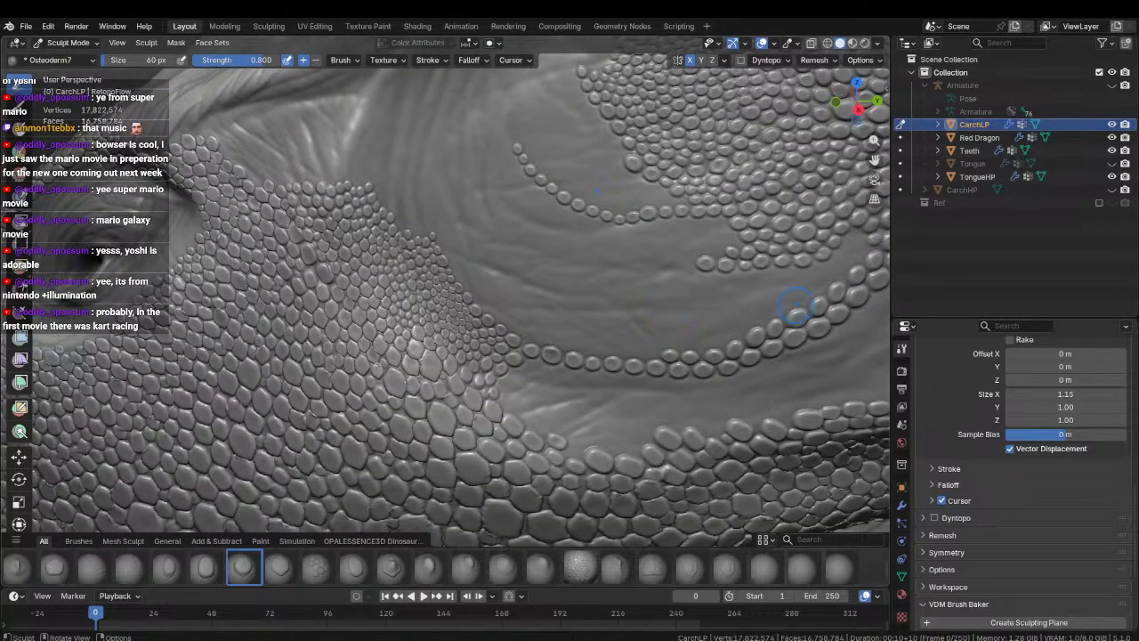
{"action": "mouse_move", "coordinate": [796, 305]}
{"action": "middle_mouse_down"}
{"action": "mouse_move", "coordinate": [497, 279]}
{"action": "mouse_move", "coordinate": [494, 247]}
{"action": "middle_mouse_up"}
{"action": "mouse_move", "coordinate": [485, 347]}
{"action": "middle_mouse_down"}
{"action": "mouse_move", "coordinate": [489, 330]}
{"action": "mouse_move", "coordinate": [445, 280]}
{"action": "mouse_move", "coordinate": [442, 364]}
{"action": "mouse_move", "coordinate": [496, 395]}
{"action": "mouse_move", "coordinate": [453, 315]}
{"action": "middle_mouse_up"}
{"action": "left_click", "coordinate": [202, 570]}
{"action": "mouse_move", "coordinate": [502, 353]}
{"action": "left_mouse_down"}
{"action": "mouse_move", "coordinate": [522, 314]}
{"action": "mouse_move", "coordinate": [551, 336]}
{"action": "left_mouse_up"}
{"action": "mouse_move", "coordinate": [551, 336]}
{"action": "middle_mouse_down"}
{"action": "mouse_move", "coordinate": [509, 376]}
{"action": "mouse_move", "coordinate": [455, 328]}
{"action": "middle_mouse_up"}
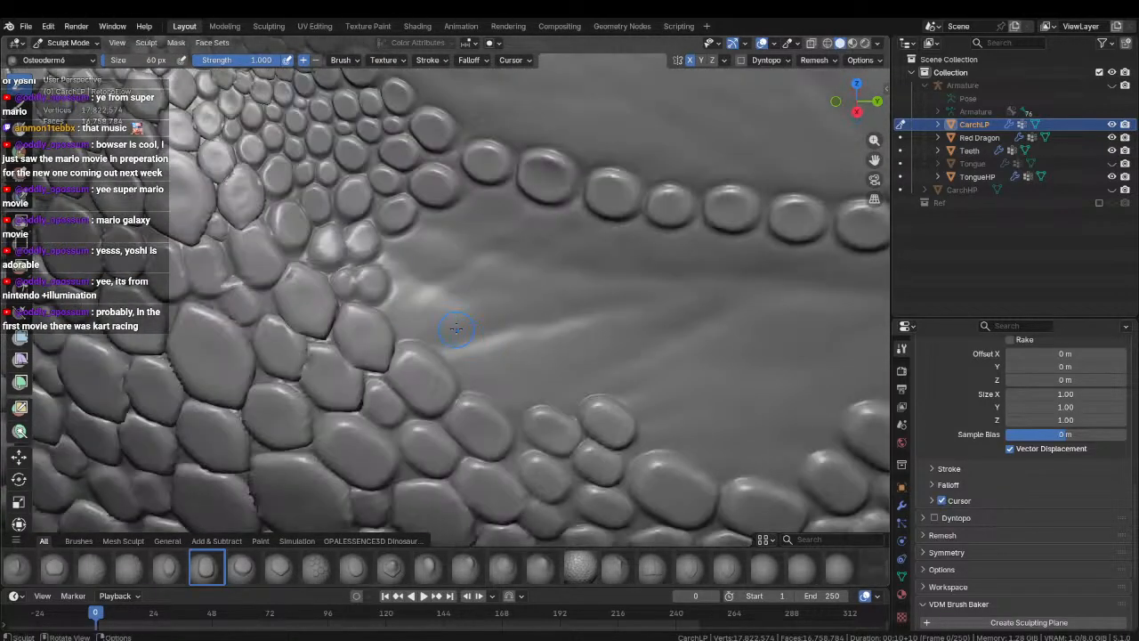
{"action": "left_click_drag", "start_coordinate": [400, 260], "coordinate": [407, 290]}
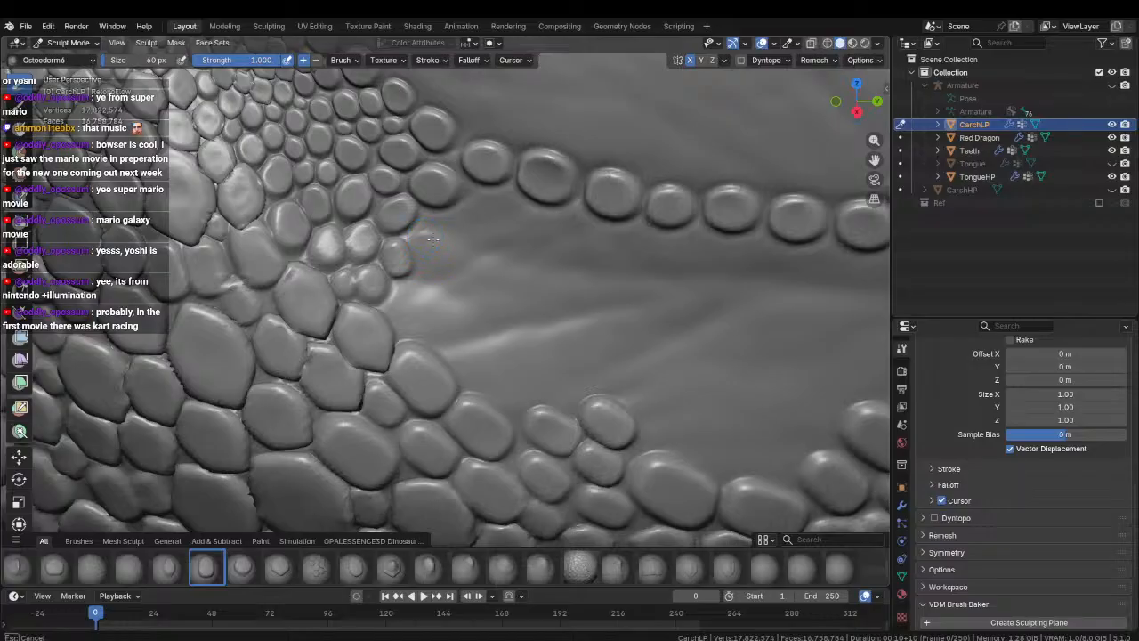
{"action": "left_click_drag", "start_coordinate": [430, 239], "coordinate": [440, 268]}
{"action": "left_click_drag", "start_coordinate": [403, 313], "coordinate": [408, 308]}
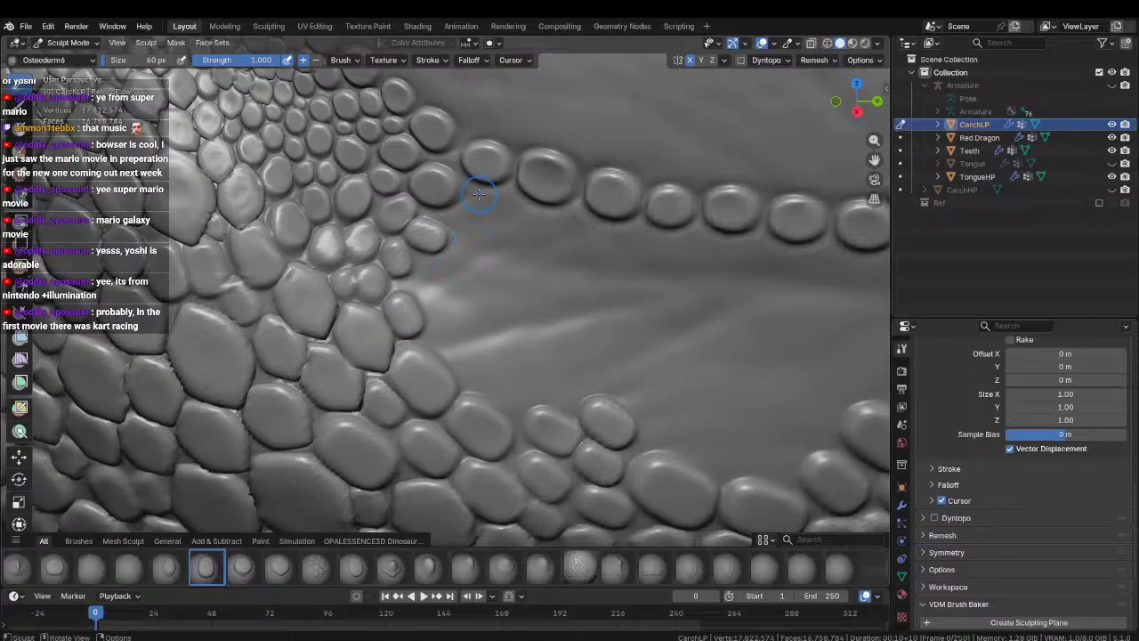
Stamp more Osteoderm6 scales under the start of the long row and down the bare patch's inner edge.
{"action": "left_click_drag", "start_coordinate": [479, 194], "coordinate": [543, 222]}
{"action": "left_click_drag", "start_coordinate": [458, 220], "coordinate": [525, 246]}
{"action": "left_click_drag", "start_coordinate": [429, 283], "coordinate": [466, 370]}
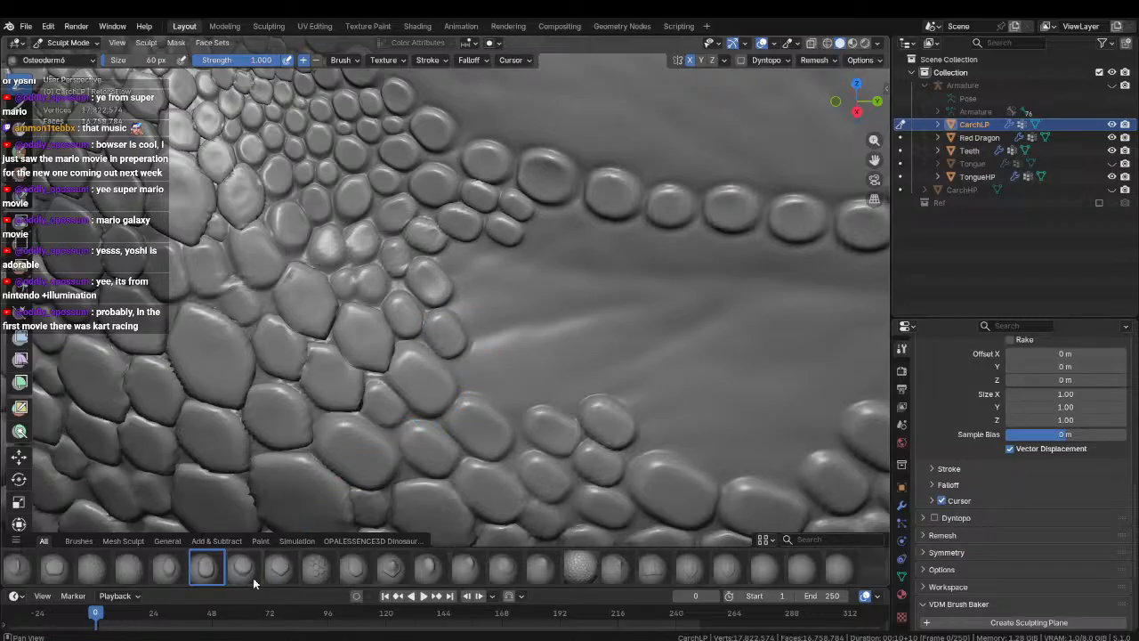
Switch to the Osteoderm7 brush and stamp small rounded scales into the bare patch beside the Osteoderm6 scales.
{"action": "left_click", "coordinate": [251, 574]}
{"action": "mouse_move", "coordinate": [460, 259]}
{"action": "left_mouse_down"}
{"action": "mouse_move", "coordinate": [497, 284]}
{"action": "mouse_move", "coordinate": [521, 277]}
{"action": "mouse_move", "coordinate": [525, 297]}
{"action": "left_mouse_up"}
{"action": "left_click", "coordinate": [465, 305]}
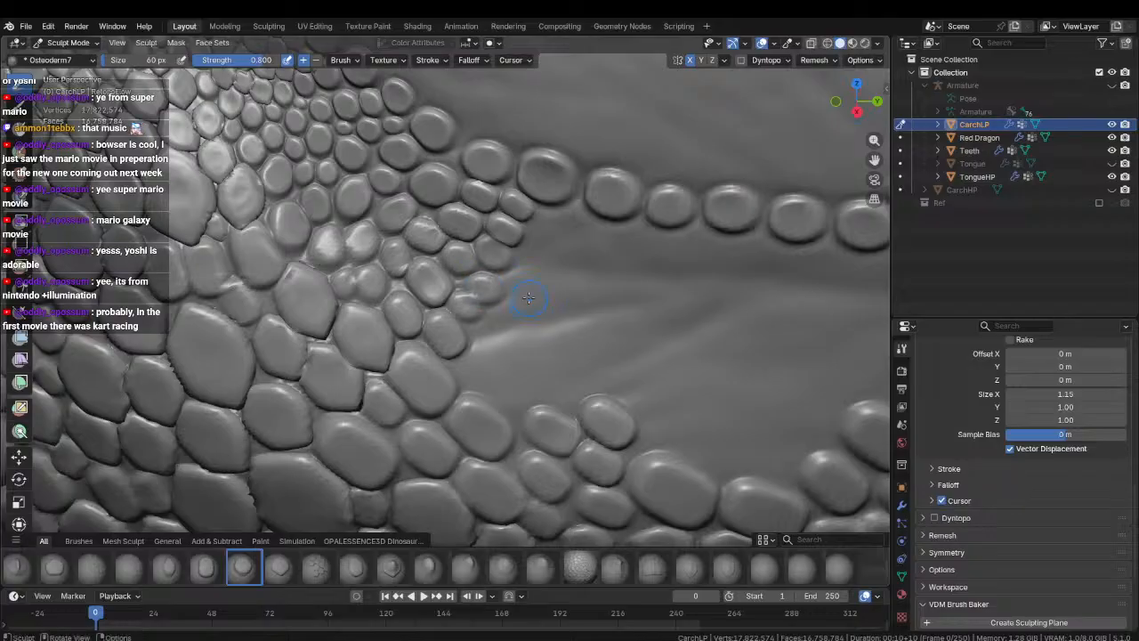
{"action": "left_click", "coordinate": [554, 230]}
{"action": "left_click", "coordinate": [525, 250]}
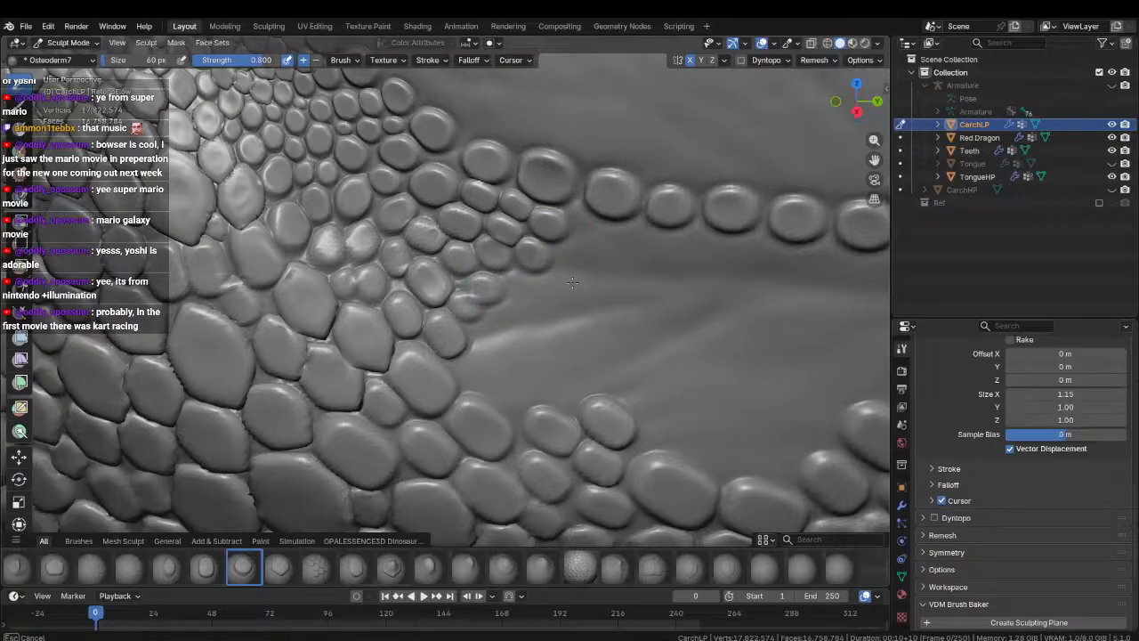
Continue the Osteoderm7 scales down the bare patch's edge to the lower scale band and add an outer layer.
{"action": "left_click", "coordinate": [524, 285]}
{"action": "left_click", "coordinate": [513, 316]}
{"action": "left_click", "coordinate": [486, 339]}
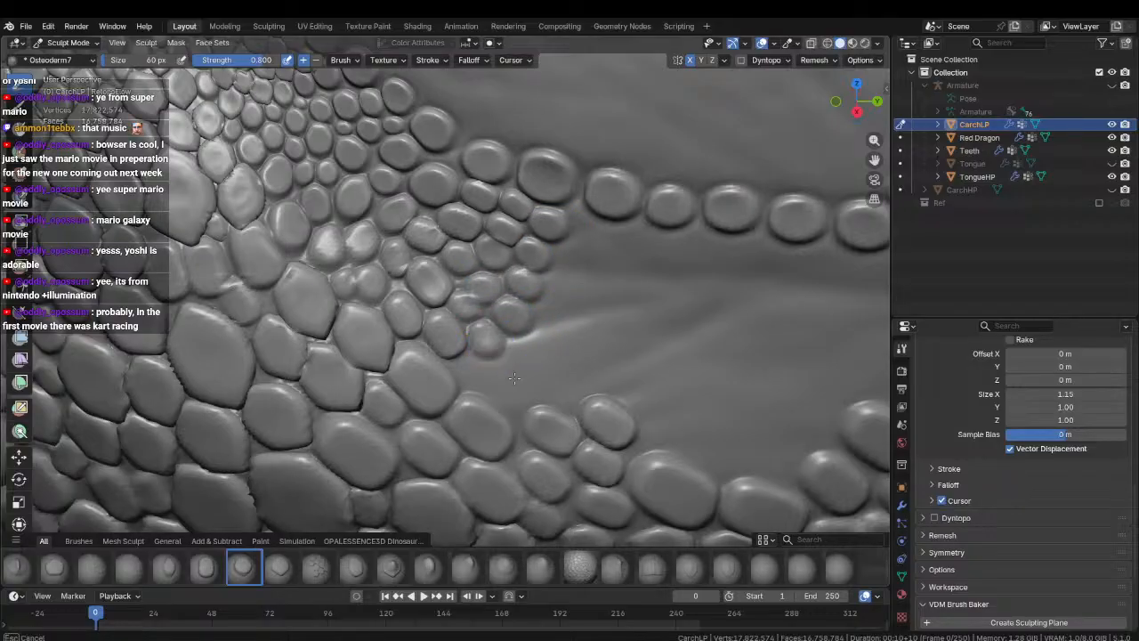
{"action": "mouse_move", "coordinate": [470, 377]}
{"action": "left_mouse_down"}
{"action": "mouse_move", "coordinate": [509, 399]}
{"action": "mouse_move", "coordinate": [561, 401]}
{"action": "left_mouse_up"}
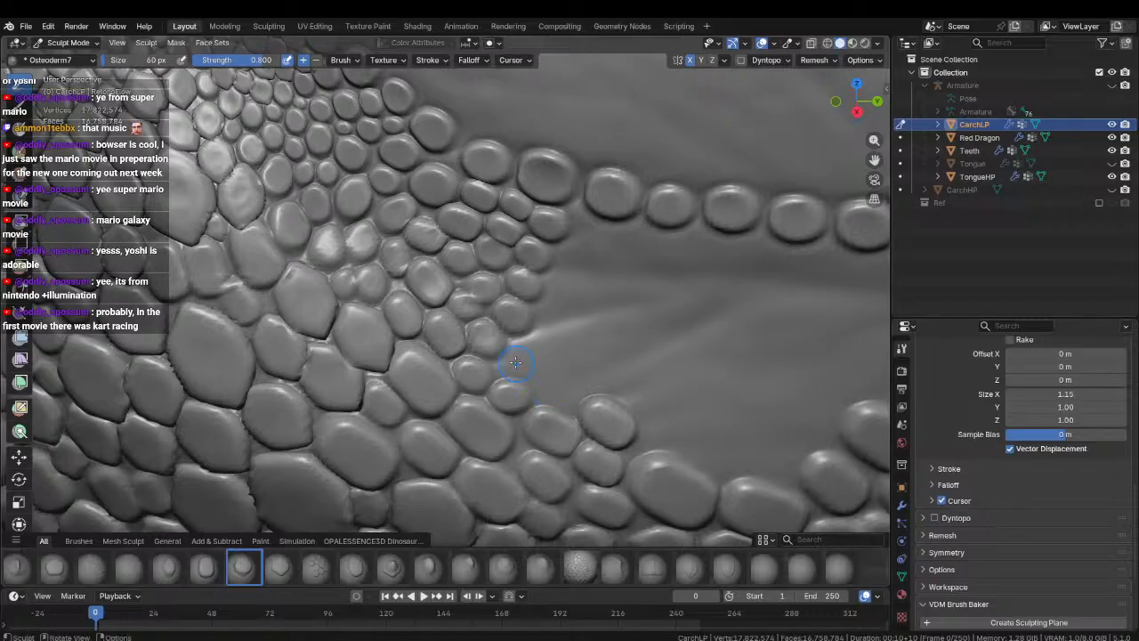
{"action": "mouse_move", "coordinate": [516, 362]}
{"action": "left_mouse_down"}
{"action": "mouse_move", "coordinate": [558, 371]}
{"action": "mouse_move", "coordinate": [541, 338]}
{"action": "mouse_move", "coordinate": [583, 314]}
{"action": "left_mouse_up"}
{"action": "mouse_move", "coordinate": [558, 274]}
{"action": "left_mouse_down"}
{"action": "mouse_move", "coordinate": [596, 287]}
{"action": "mouse_move", "coordinate": [575, 249]}
{"action": "mouse_move", "coordinate": [599, 237]}
{"action": "left_mouse_up"}
{"action": "middle_click_drag", "start_coordinate": [597, 235], "coordinate": [412, 348], "text": "shift"}
{"action": "scroll", "coordinate": [412, 348], "scroll_direction": "down", "scroll_amount": 4}
{"action": "scroll", "coordinate": [453, 411], "scroll_direction": "down", "scroll_amount": 1}
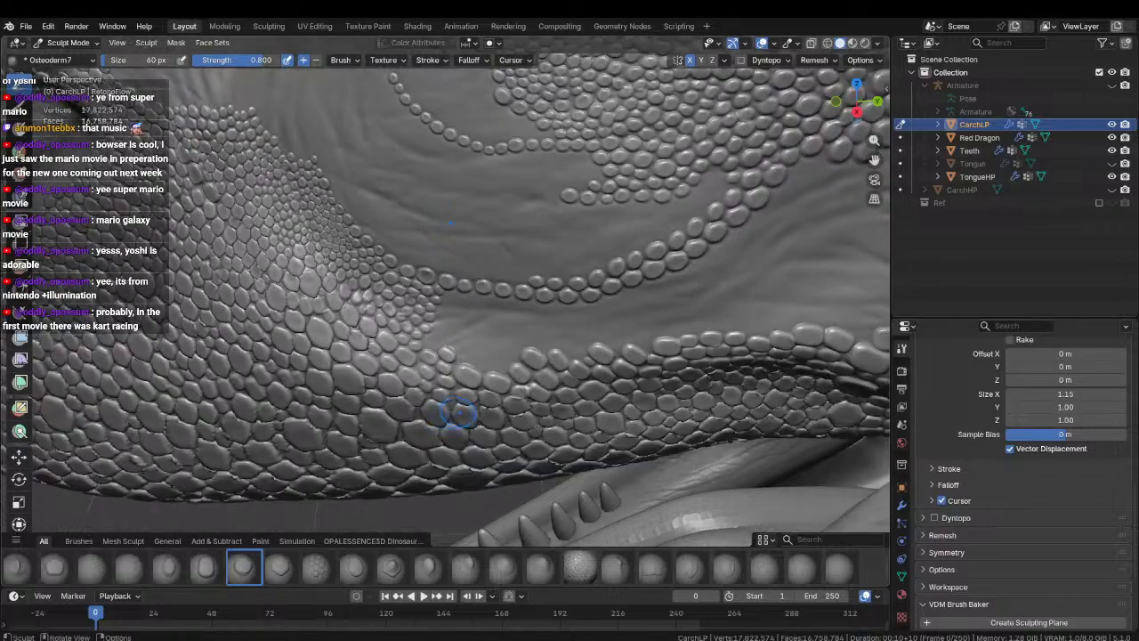
Switch to the Osteoderm8 brush and stamp a row of scales along the bare edge of the scale field behind the nostril.
{"action": "scroll", "coordinate": [458, 412], "scroll_direction": "down", "scroll_amount": 3}
{"action": "middle_click_drag", "start_coordinate": [457, 412], "coordinate": [527, 301], "text": "shift"}
{"action": "scroll", "coordinate": [504, 344], "scroll_direction": "down", "scroll_amount": 1}
{"action": "scroll", "coordinate": [453, 330], "scroll_direction": "down", "scroll_amount": 1}
{"action": "scroll", "coordinate": [453, 356], "scroll_direction": "down", "scroll_amount": 1}
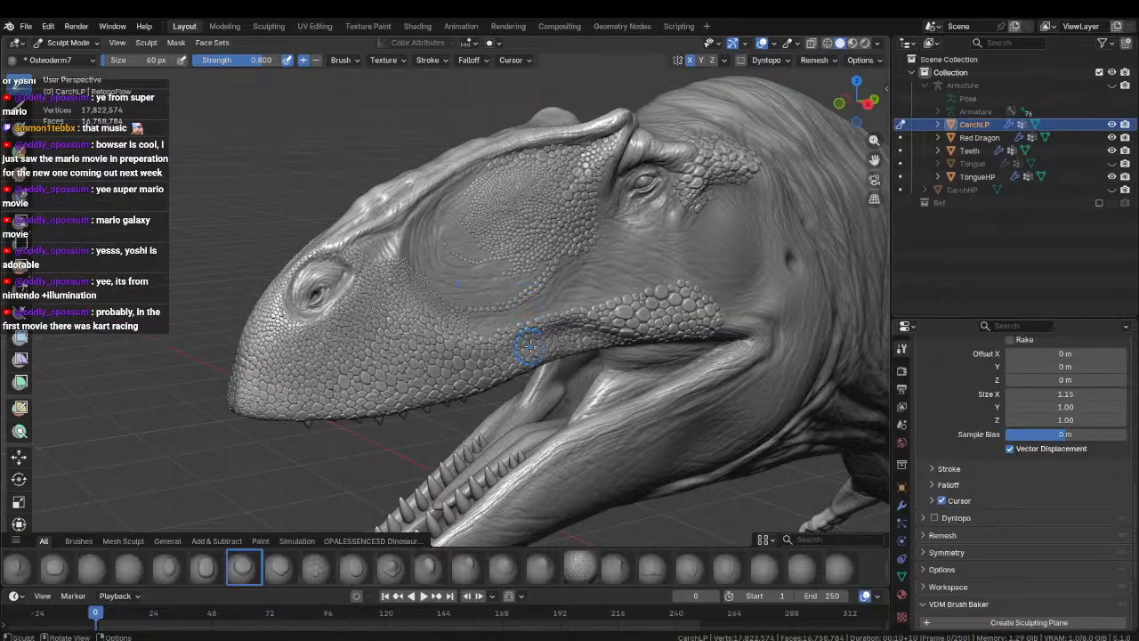
{"action": "middle_click_drag", "start_coordinate": [531, 347], "coordinate": [458, 408]}
{"action": "mouse_move", "coordinate": [465, 275]}
{"action": "middle_mouse_down"}
{"action": "mouse_move", "coordinate": [509, 190]}
{"action": "mouse_move", "coordinate": [699, 262]}
{"action": "mouse_move", "coordinate": [645, 281]}
{"action": "mouse_move", "coordinate": [407, 275]}
{"action": "mouse_move", "coordinate": [478, 262]}
{"action": "mouse_move", "coordinate": [528, 376]}
{"action": "mouse_move", "coordinate": [480, 276]}
{"action": "mouse_move", "coordinate": [403, 233]}
{"action": "middle_mouse_up"}
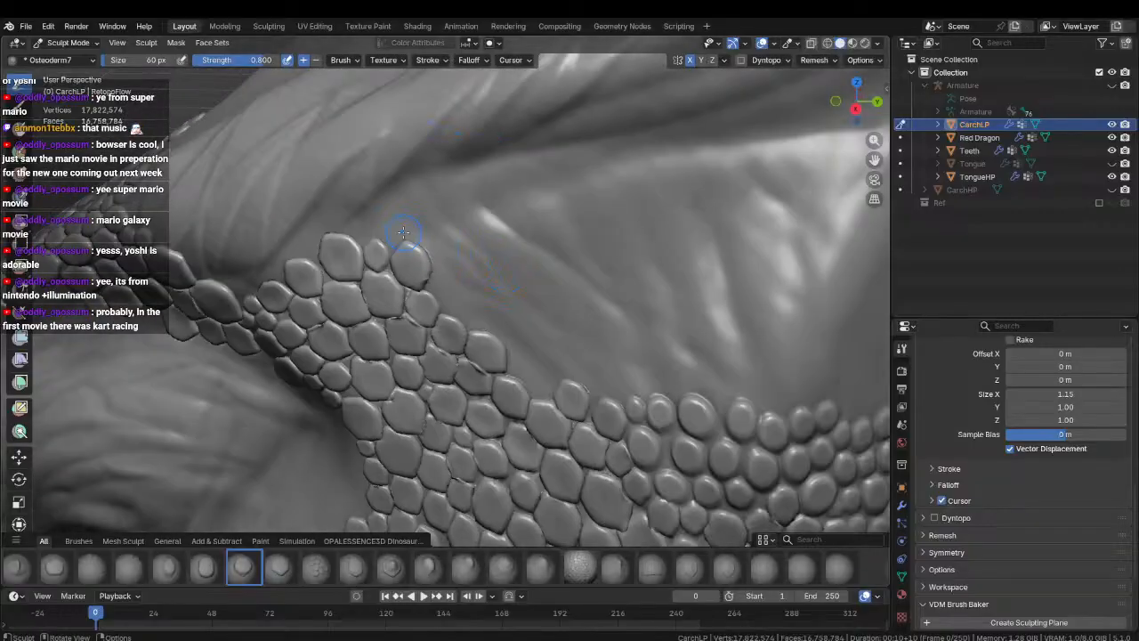
{"action": "mouse_move", "coordinate": [520, 374]}
{"action": "middle_mouse_down", "text": "shift"}
{"action": "mouse_move", "coordinate": [453, 331]}
{"action": "mouse_move", "coordinate": [477, 346]}
{"action": "mouse_move", "coordinate": [467, 343]}
{"action": "middle_mouse_up", "text": "shift"}
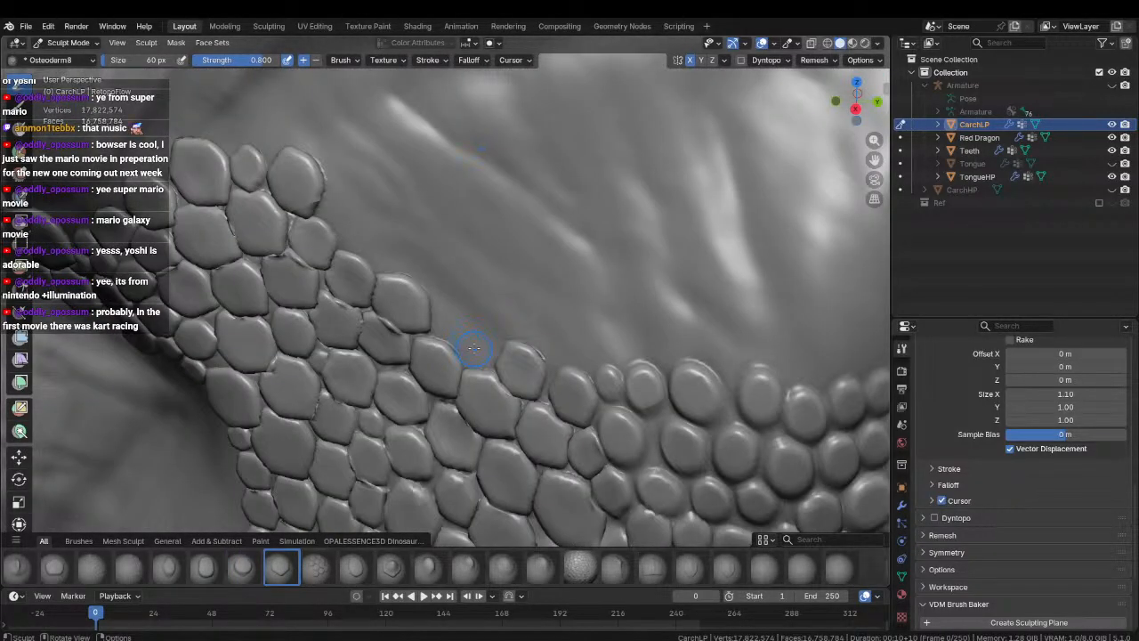
{"action": "mouse_move", "coordinate": [474, 348]}
{"action": "left_mouse_down"}
{"action": "mouse_move", "coordinate": [452, 320]}
{"action": "mouse_move", "coordinate": [453, 332]}
{"action": "mouse_move", "coordinate": [506, 350]}
{"action": "left_mouse_up"}
{"action": "left_click_drag", "start_coordinate": [471, 296], "coordinate": [476, 337]}
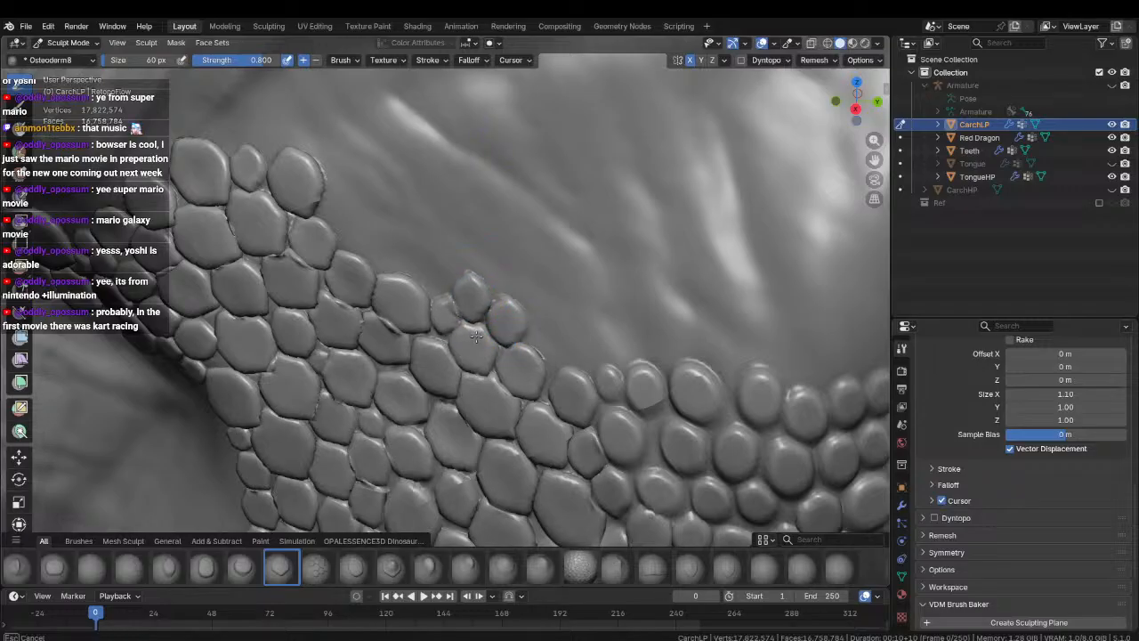
{"action": "left_click_drag", "start_coordinate": [432, 270], "coordinate": [380, 249]}
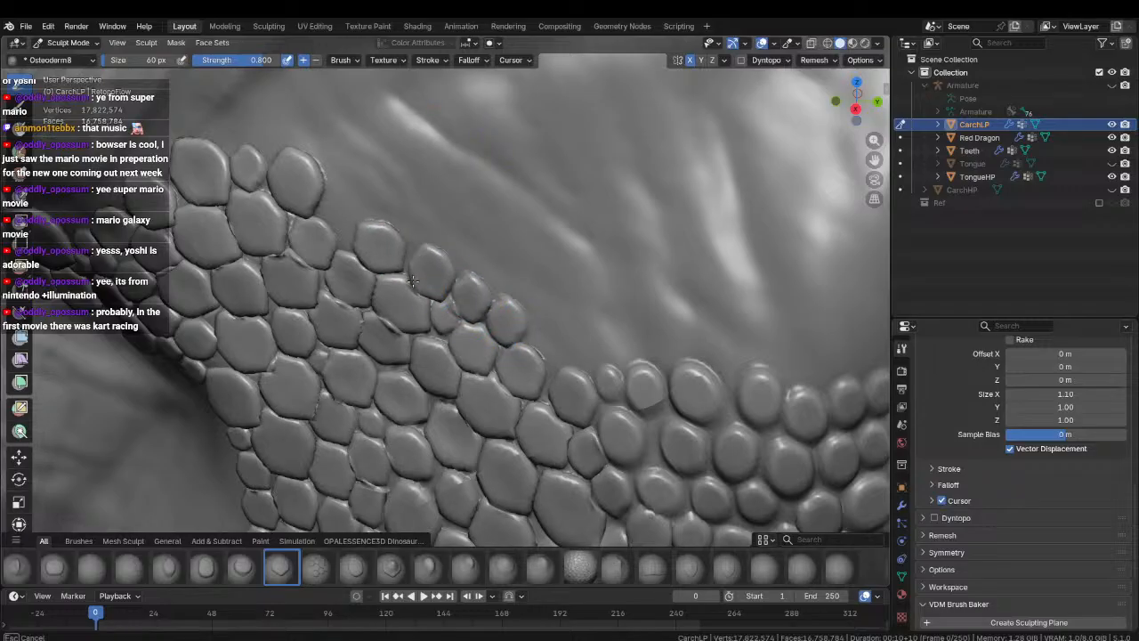
Stamp more Osteoderm8 scales outward from the new row behind the nostril, undoing and restamping the misplaced ones.
{"action": "middle_click_drag", "start_coordinate": [380, 250], "coordinate": [401, 285]}
{"action": "mouse_move", "coordinate": [403, 277]}
{"action": "left_mouse_down"}
{"action": "mouse_move", "coordinate": [425, 266]}
{"action": "mouse_move", "coordinate": [419, 238]}
{"action": "mouse_move", "coordinate": [436, 251]}
{"action": "mouse_move", "coordinate": [445, 206]}
{"action": "left_mouse_up"}
{"action": "left_click_drag", "start_coordinate": [478, 279], "coordinate": [465, 239]}
{"action": "key", "text": "ctrl+z"}
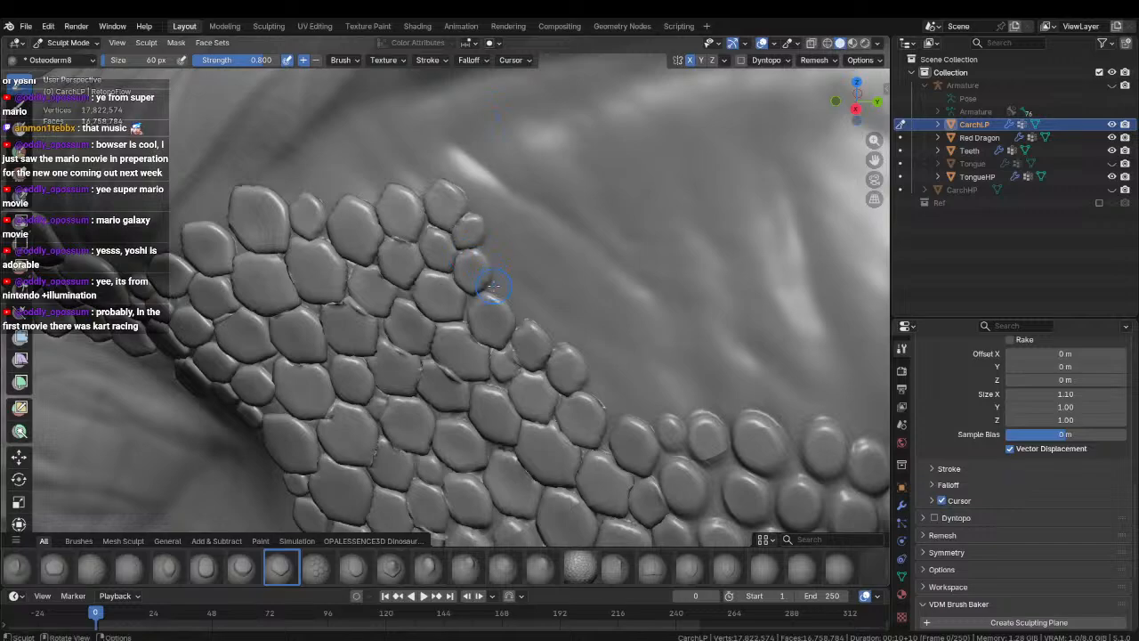
{"action": "left_click_drag", "start_coordinate": [503, 274], "coordinate": [518, 313]}
{"action": "key", "text": "ctrl+z"}
{"action": "left_click_drag", "start_coordinate": [502, 249], "coordinate": [533, 310]}
Add another outer layer of Osteoderm8 scales along the sloping edge and up to the tip of the scale field.
{"action": "middle_click_drag", "start_coordinate": [548, 310], "coordinate": [494, 302]}
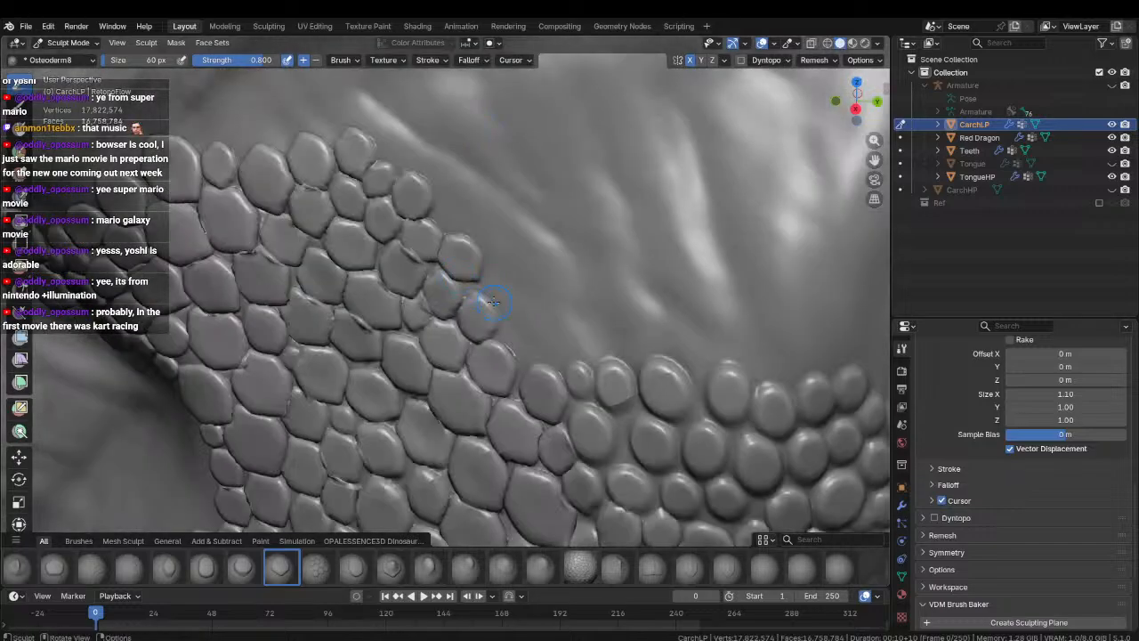
{"action": "left_click_drag", "start_coordinate": [520, 339], "coordinate": [525, 354]}
{"action": "mouse_move", "coordinate": [508, 299]}
{"action": "left_mouse_down"}
{"action": "mouse_move", "coordinate": [489, 285]}
{"action": "mouse_move", "coordinate": [500, 263]}
{"action": "left_mouse_up"}
{"action": "left_click_drag", "start_coordinate": [444, 206], "coordinate": [442, 232]}
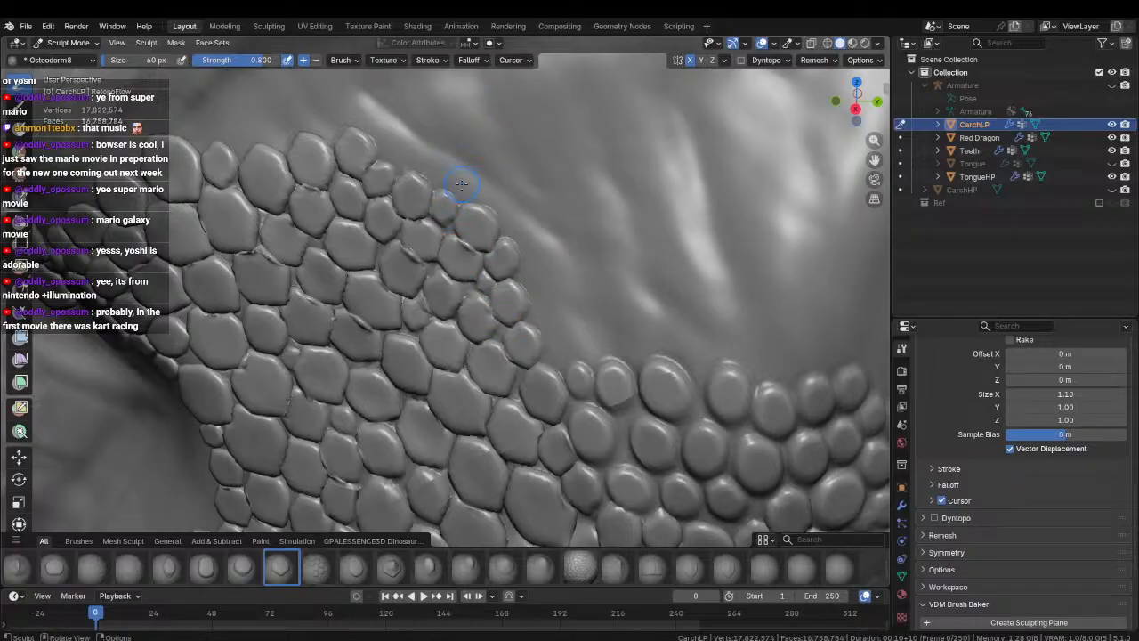
{"action": "left_click_drag", "start_coordinate": [462, 184], "coordinate": [479, 210]}
{"action": "middle_click_drag", "start_coordinate": [436, 168], "coordinate": [470, 237], "text": "shift"}
{"action": "left_click_drag", "start_coordinate": [458, 216], "coordinate": [482, 237]}
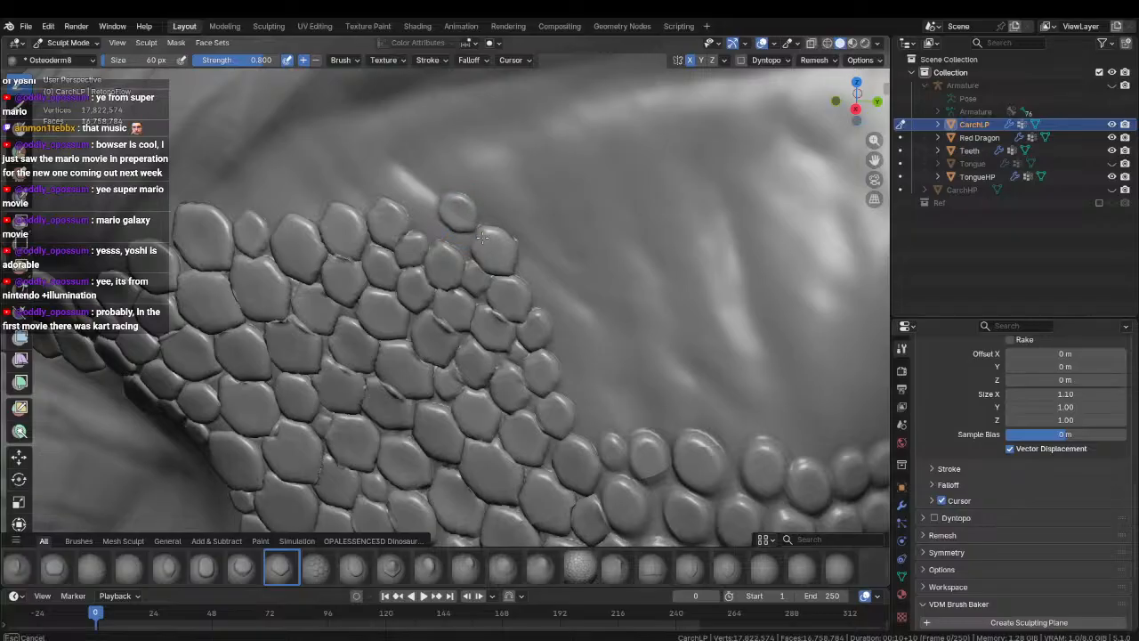
{"action": "left_click_drag", "start_coordinate": [425, 183], "coordinate": [437, 234]}
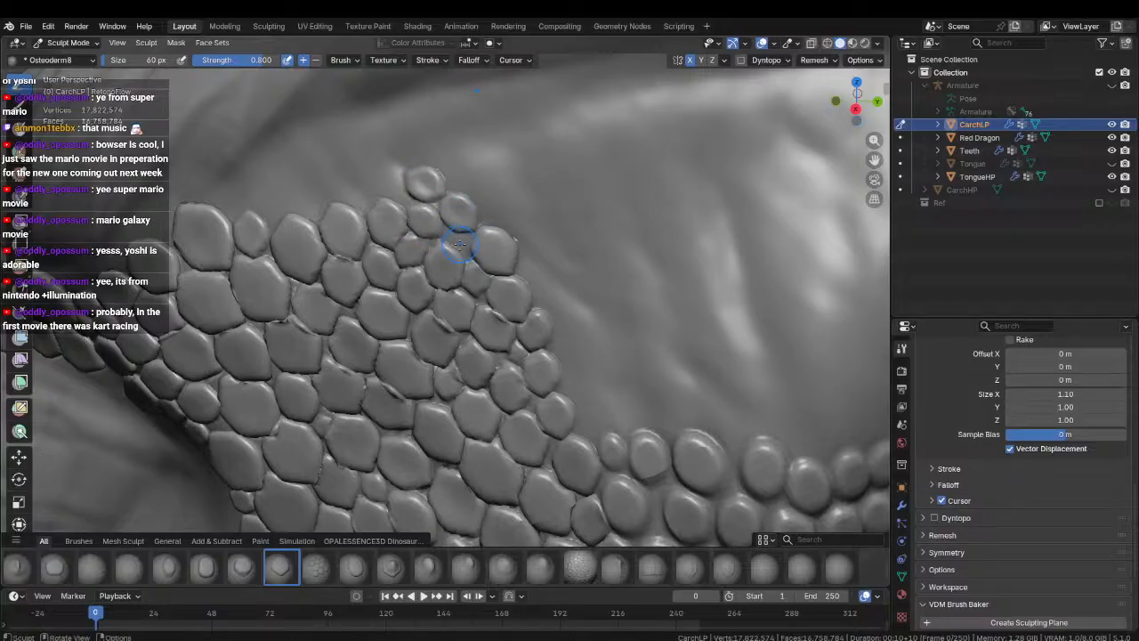
Stamp Osteoderm8 scales into the notch between the sloping edge and the rounder scales beside it.
{"action": "middle_click_drag", "start_coordinate": [477, 262], "coordinate": [407, 297]}
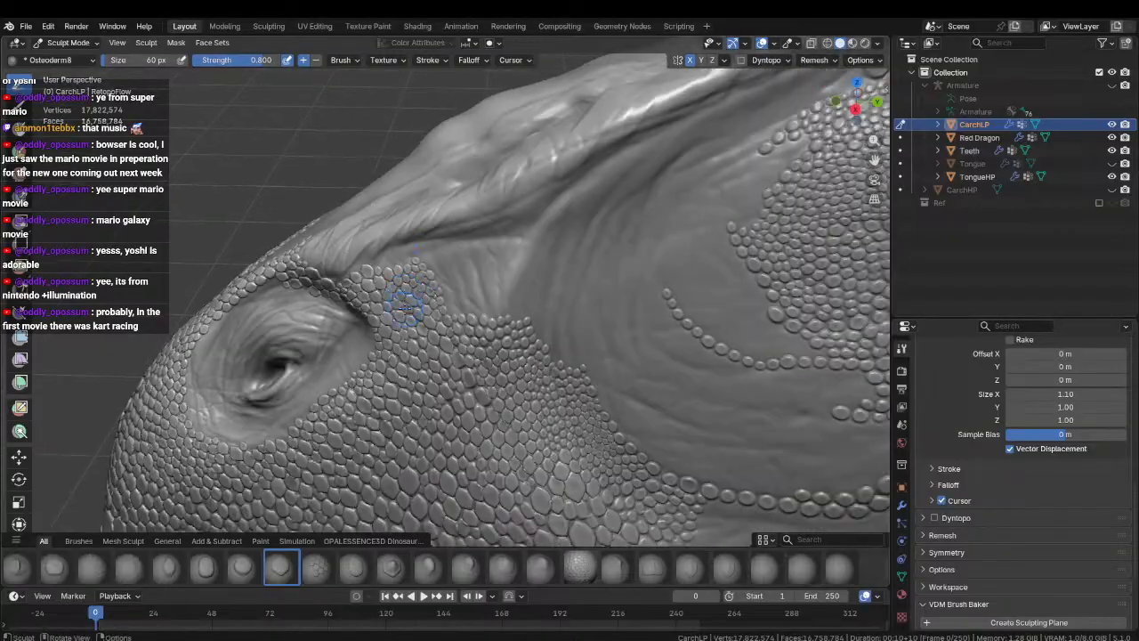
{"action": "scroll", "coordinate": [407, 297], "scroll_direction": "up", "scroll_amount": 8}
{"action": "middle_click_drag", "start_coordinate": [501, 272], "coordinate": [474, 297]}
{"action": "left_click_drag", "start_coordinate": [475, 298], "coordinate": [492, 327]}
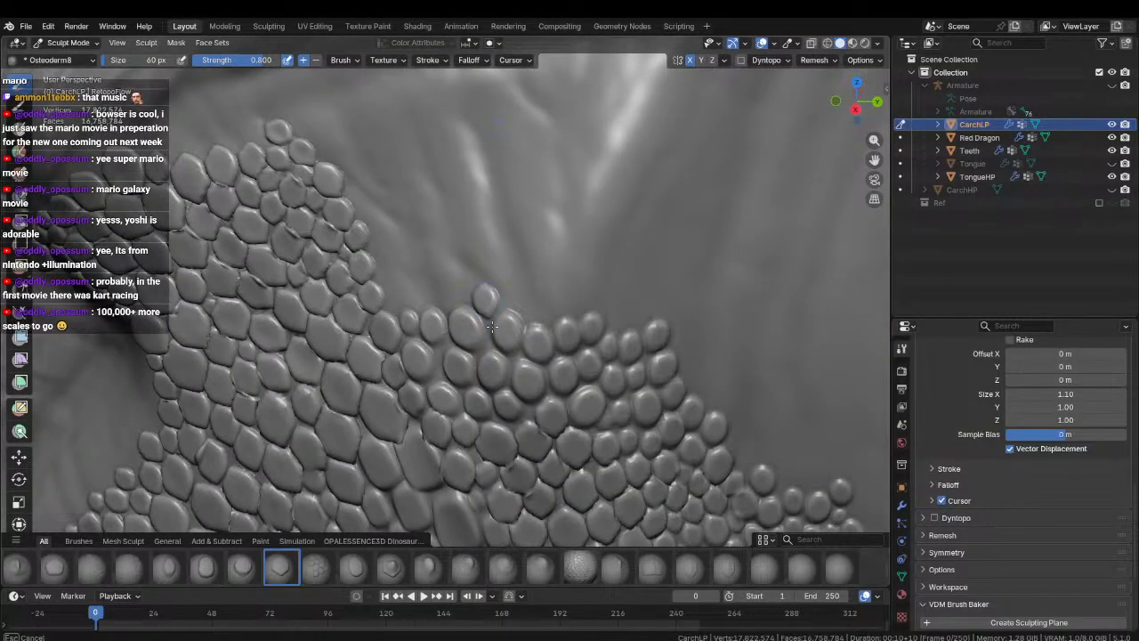
{"action": "mouse_move", "coordinate": [492, 329]}
{"action": "middle_mouse_down"}
{"action": "mouse_move", "coordinate": [491, 295]}
{"action": "mouse_move", "coordinate": [495, 321]}
{"action": "mouse_move", "coordinate": [472, 300]}
{"action": "middle_mouse_up"}
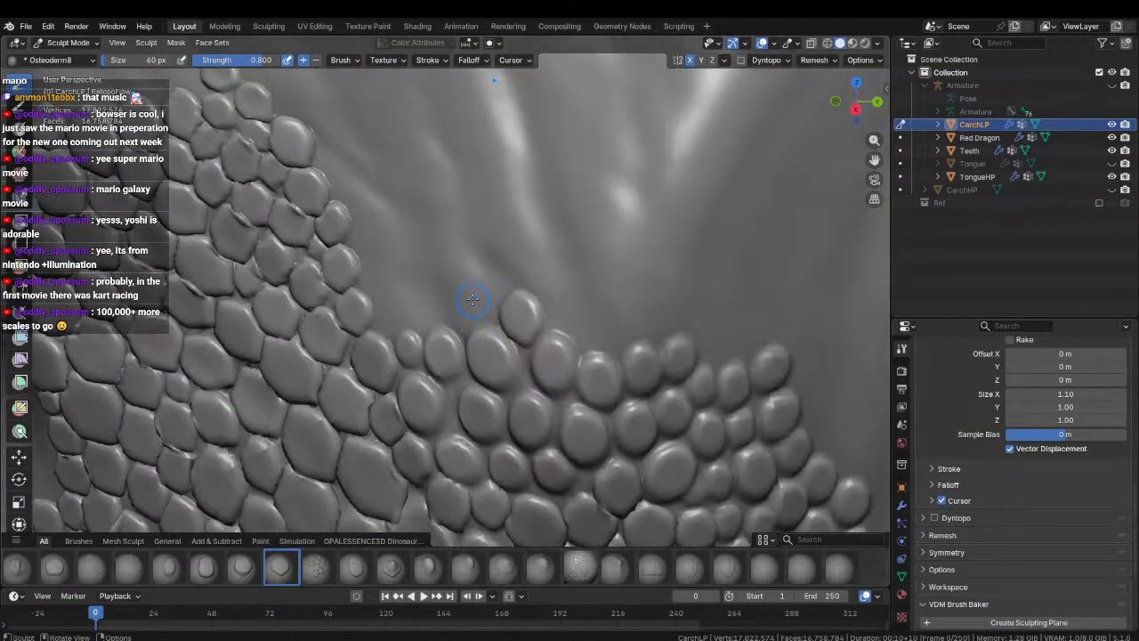
{"action": "mouse_move", "coordinate": [473, 309]}
{"action": "left_mouse_down"}
{"action": "mouse_move", "coordinate": [464, 328]}
{"action": "mouse_move", "coordinate": [389, 331]}
{"action": "mouse_move", "coordinate": [389, 354]}
{"action": "left_mouse_up"}
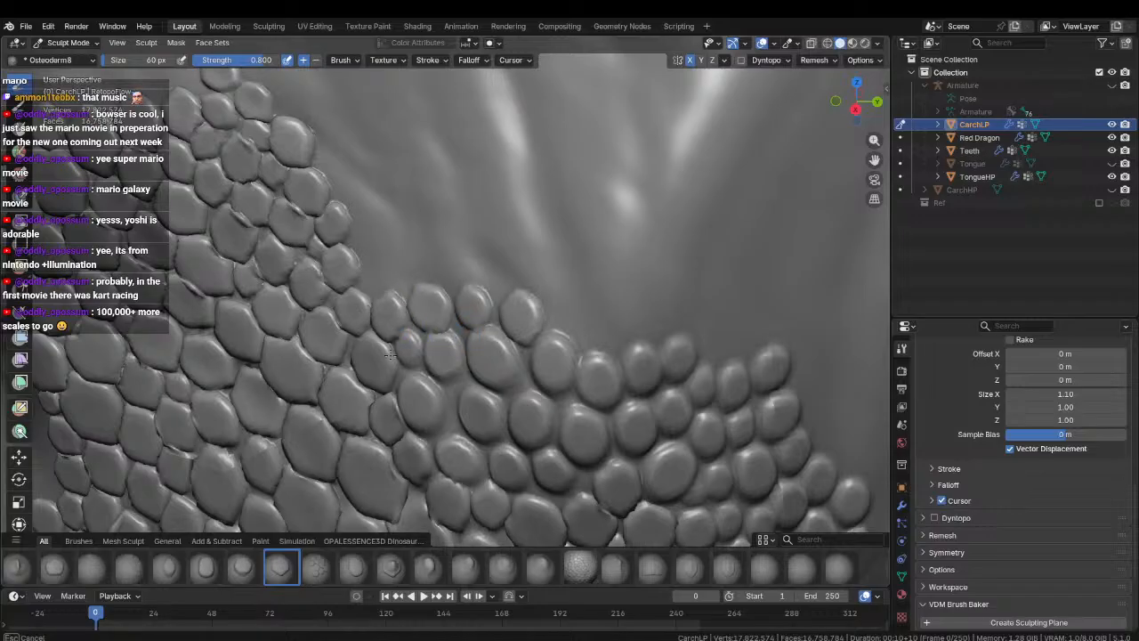
{"action": "left_click_drag", "start_coordinate": [398, 275], "coordinate": [375, 289]}
Build a second layer of Osteoderm8 scales over the filled notch and continue it along the rounder scales.
{"action": "middle_click_drag", "start_coordinate": [377, 290], "coordinate": [425, 348], "text": "shift"}
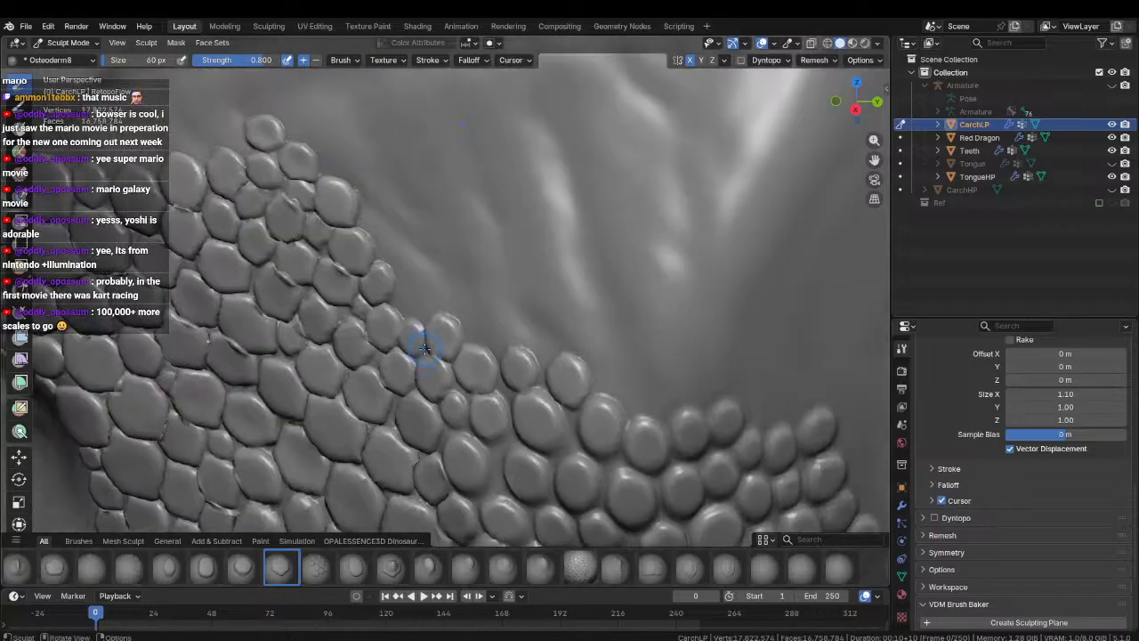
{"action": "left_click_drag", "start_coordinate": [413, 305], "coordinate": [425, 343]}
{"action": "left_click_drag", "start_coordinate": [452, 289], "coordinate": [465, 327]}
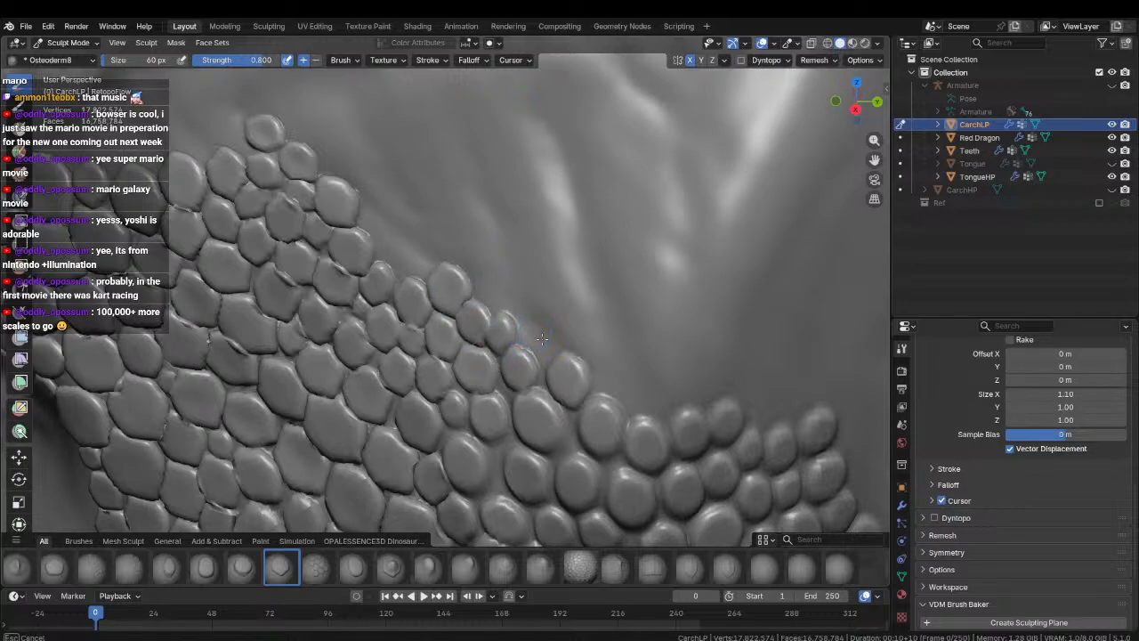
{"action": "middle_click_drag", "start_coordinate": [592, 365], "coordinate": [492, 276], "text": "shift"}
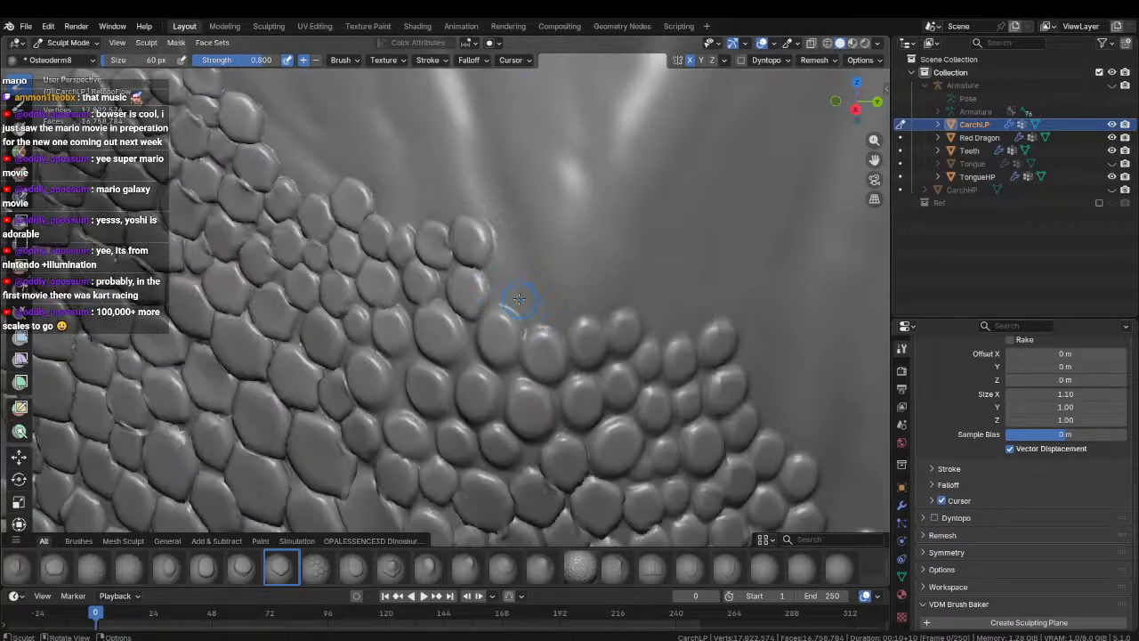
{"action": "middle_click_drag", "start_coordinate": [543, 342], "coordinate": [487, 323], "text": "shift"}
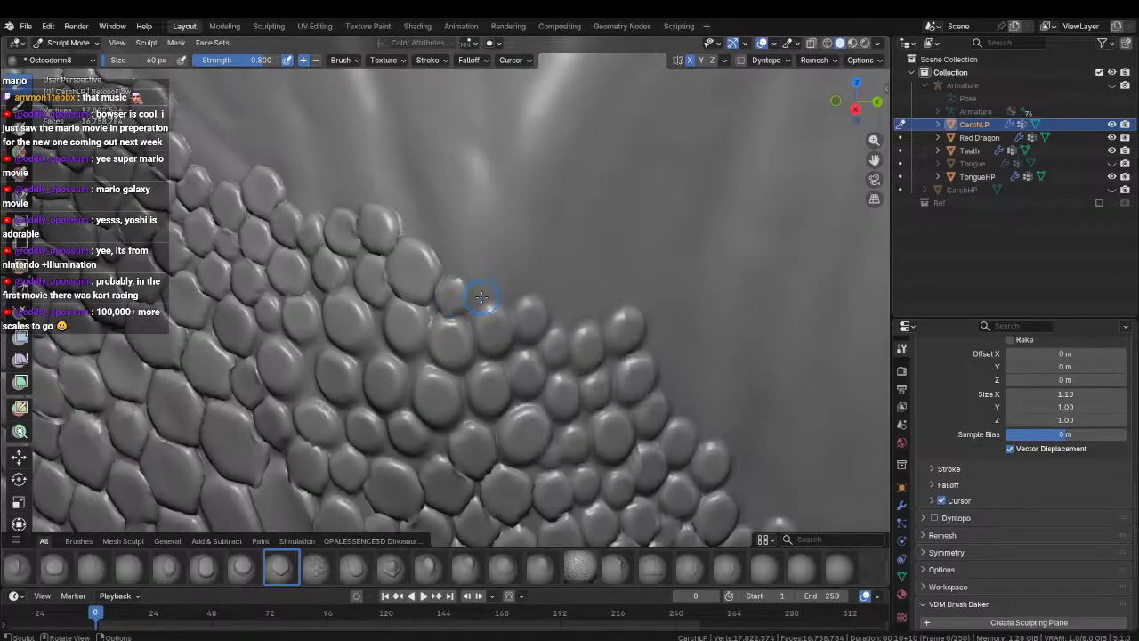
{"action": "left_click_drag", "start_coordinate": [527, 276], "coordinate": [554, 294]}
Fill the remaining dip with Osteoderm8 scales and cap the outer edge of the cluster with larger ones.
{"action": "middle_click_drag", "start_coordinate": [554, 295], "coordinate": [465, 295], "text": "shift"}
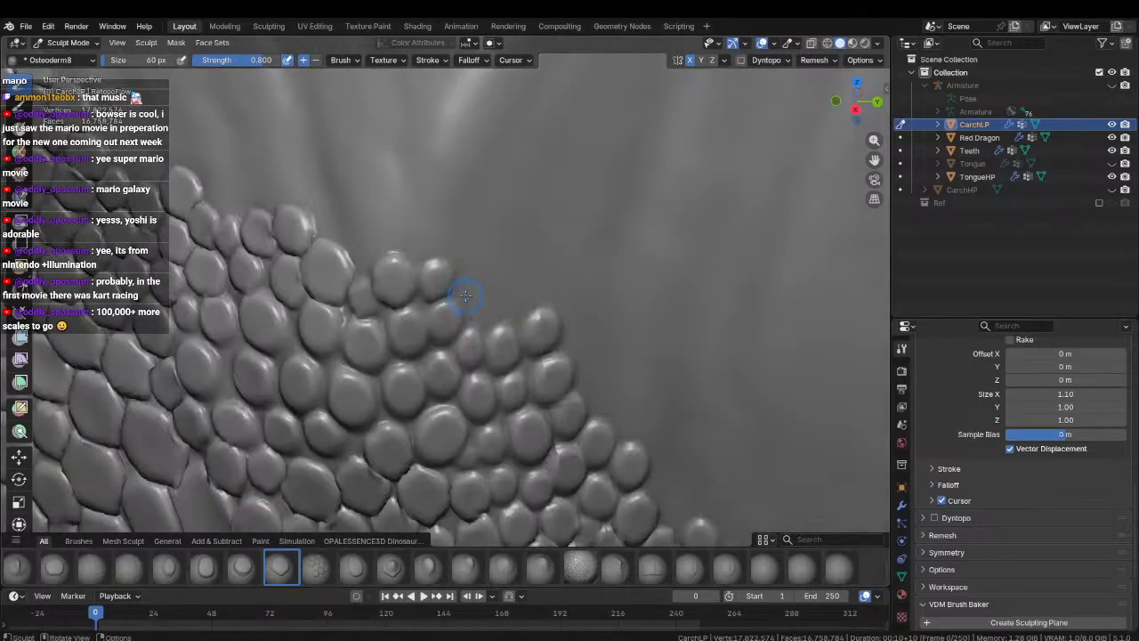
{"action": "left_click_drag", "start_coordinate": [479, 297], "coordinate": [520, 315]}
{"action": "left_click_drag", "start_coordinate": [481, 241], "coordinate": [483, 271]}
{"action": "left_click_drag", "start_coordinate": [428, 220], "coordinate": [422, 250]}
{"action": "left_click_drag", "start_coordinate": [359, 232], "coordinate": [345, 266]}
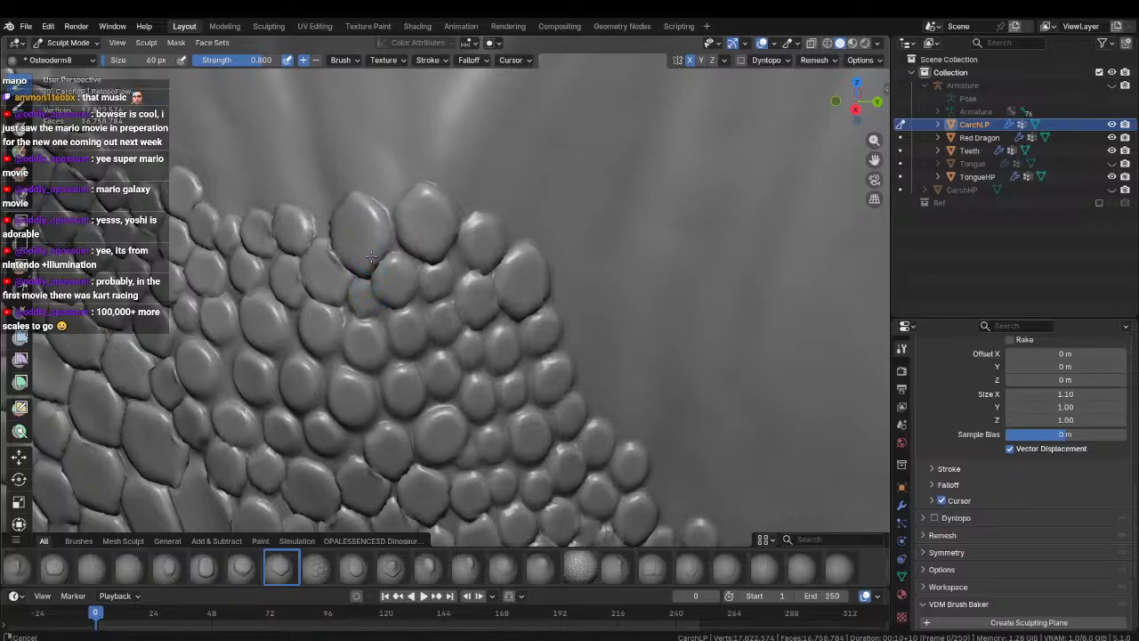
Switch to the Osteoderm7 brush and stamp scales at the inner edge of the bare patch below the long row, undoing the last stroke.
{"action": "scroll", "coordinate": [391, 338], "scroll_direction": "down", "scroll_amount": 5}
{"action": "mouse_move", "coordinate": [392, 338]}
{"action": "middle_mouse_down"}
{"action": "mouse_move", "coordinate": [421, 300]}
{"action": "mouse_move", "coordinate": [448, 318]}
{"action": "mouse_move", "coordinate": [439, 367]}
{"action": "mouse_move", "coordinate": [518, 423]}
{"action": "middle_mouse_up"}
{"action": "mouse_move", "coordinate": [478, 343]}
{"action": "middle_mouse_down", "text": "ctrl"}
{"action": "mouse_move", "coordinate": [532, 428]}
{"action": "mouse_move", "coordinate": [453, 267]}
{"action": "middle_mouse_up", "text": "ctrl"}
{"action": "middle_click_drag", "start_coordinate": [447, 392], "coordinate": [426, 333], "text": "ctrl"}
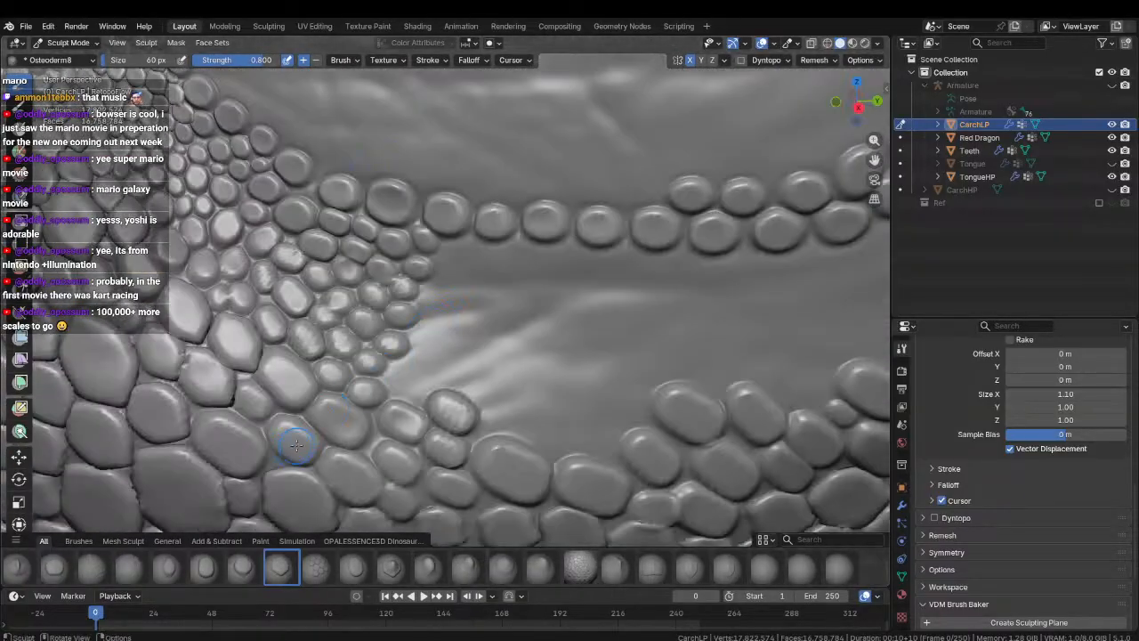
{"action": "left_click", "coordinate": [245, 570]}
{"action": "middle_click_drag", "start_coordinate": [396, 418], "coordinate": [400, 392], "text": "ctrl"}
{"action": "mouse_move", "coordinate": [385, 389]}
{"action": "left_mouse_down"}
{"action": "mouse_move", "coordinate": [409, 416]}
{"action": "mouse_move", "coordinate": [405, 385]}
{"action": "mouse_move", "coordinate": [448, 358]}
{"action": "mouse_move", "coordinate": [447, 335]}
{"action": "mouse_move", "coordinate": [474, 318]}
{"action": "left_mouse_up"}
{"action": "key", "text": "ctrl+z"}
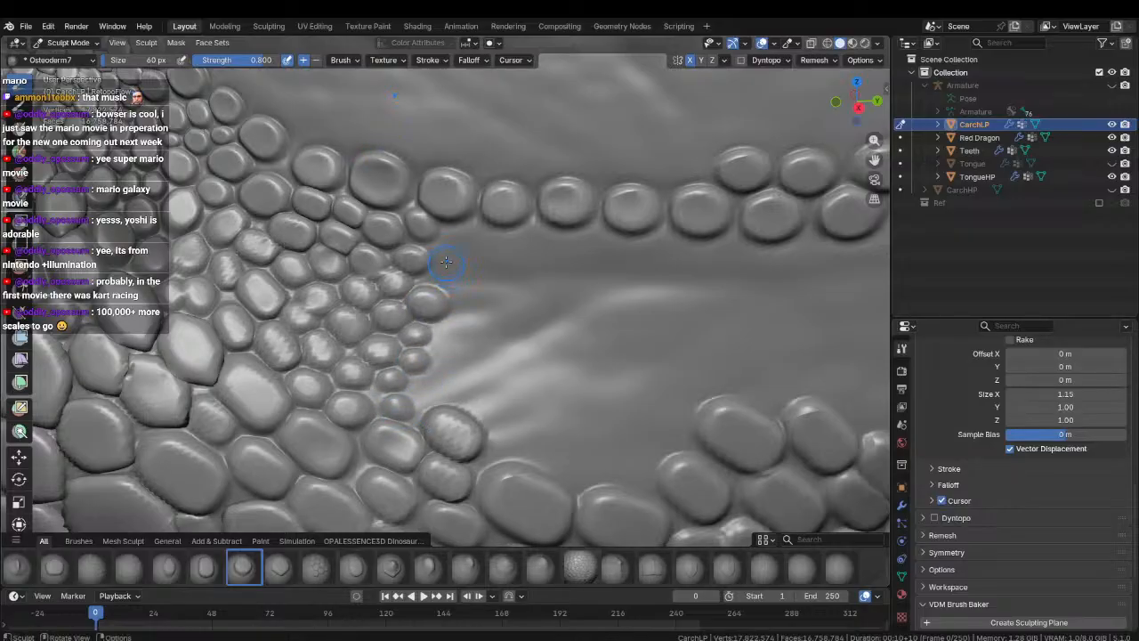
Stamp a fresh layer of Osteoderm7 scales down the bare patch's inner edge from the long row to the lower band.
{"action": "left_click_drag", "start_coordinate": [446, 246], "coordinate": [509, 236]}
{"action": "left_click_drag", "start_coordinate": [460, 275], "coordinate": [513, 292]}
{"action": "left_click_drag", "start_coordinate": [492, 254], "coordinate": [534, 263]}
{"action": "left_click_drag", "start_coordinate": [457, 326], "coordinate": [512, 335]}
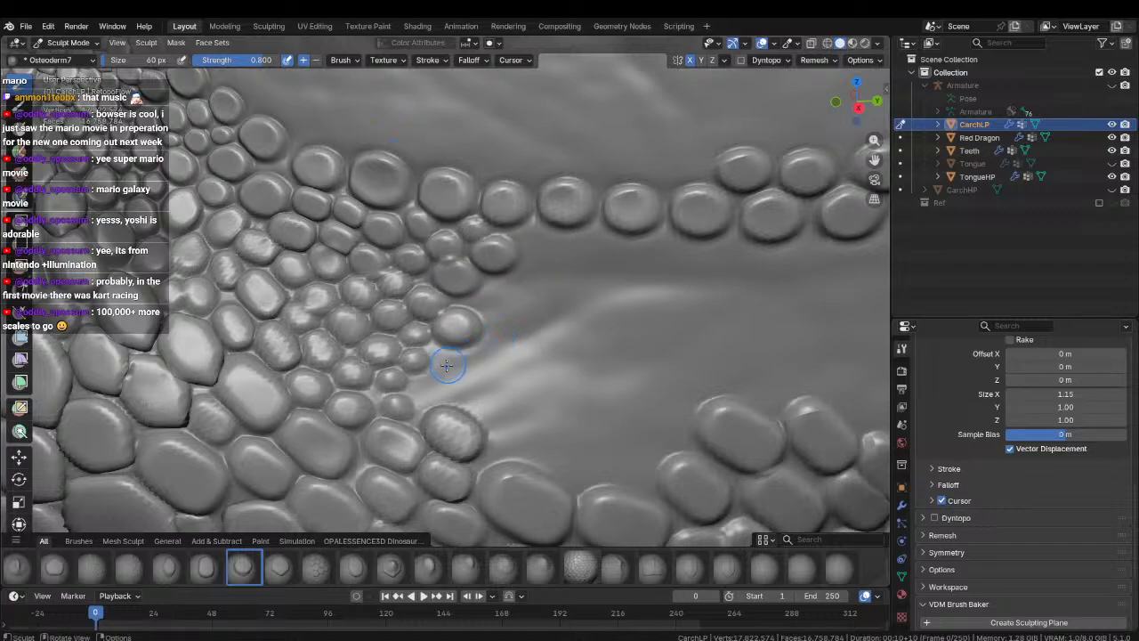
{"action": "left_click_drag", "start_coordinate": [447, 365], "coordinate": [485, 378]}
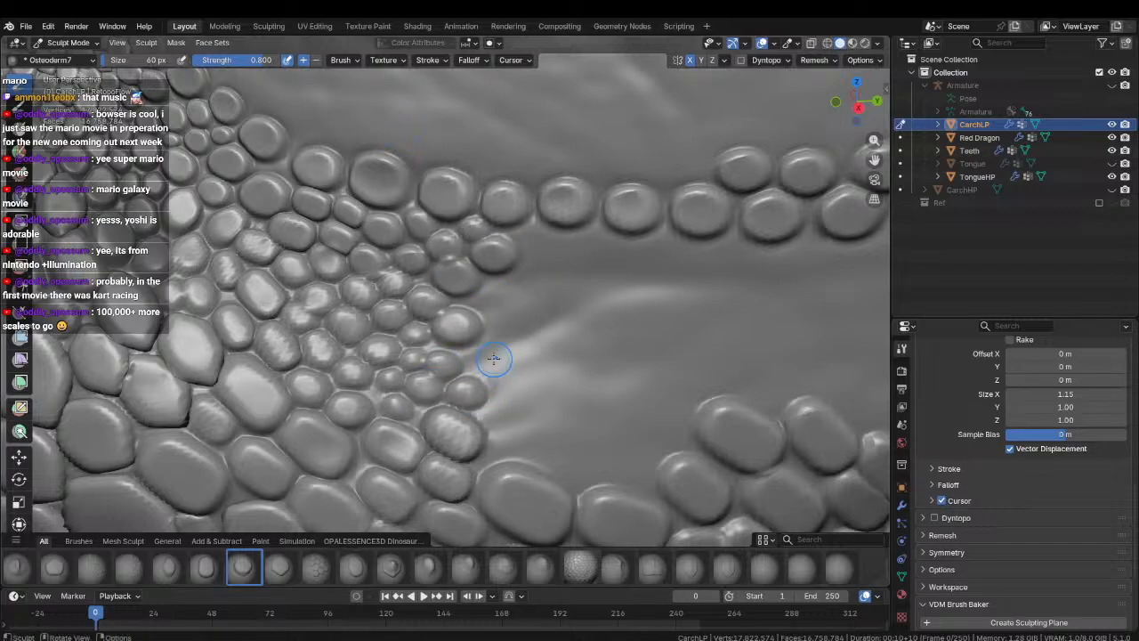
Push the Osteoderm7 scales one layer further into the bare patch and start a row beneath the long row.
{"action": "left_click_drag", "start_coordinate": [492, 304], "coordinate": [529, 313]}
{"action": "left_click_drag", "start_coordinate": [481, 361], "coordinate": [532, 362]}
{"action": "left_click_drag", "start_coordinate": [506, 326], "coordinate": [548, 334]}
{"action": "left_click_drag", "start_coordinate": [514, 270], "coordinate": [633, 267]}
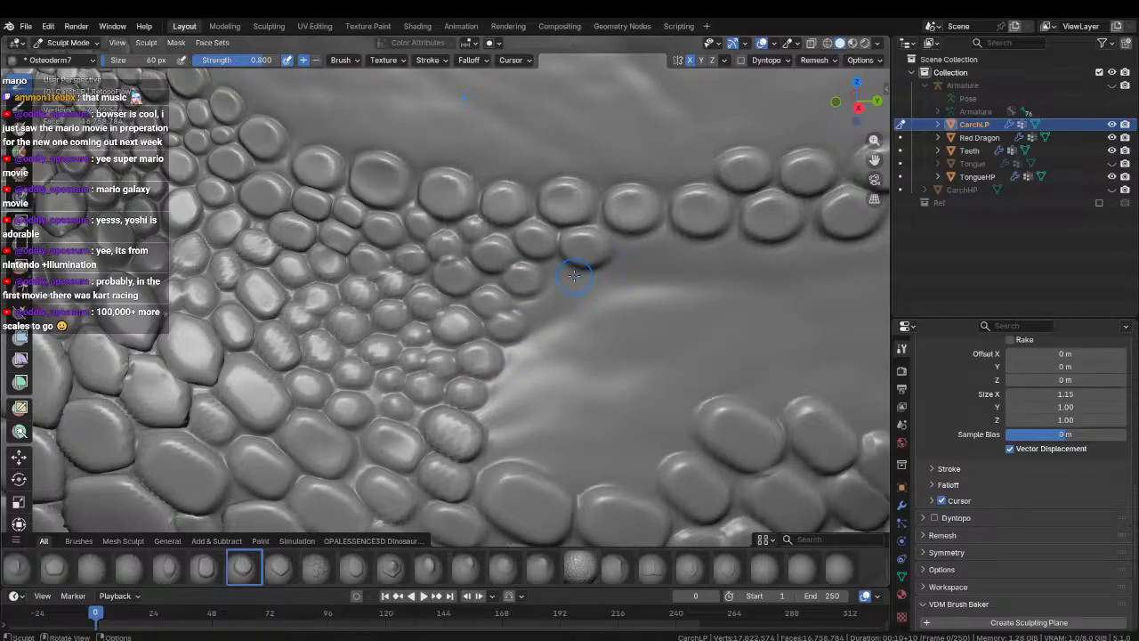
Add another Osteoderm7 layer down the patch's edge and fill the corner against the lower band's large scales.
{"action": "mouse_move", "coordinate": [566, 281]}
{"action": "left_mouse_down"}
{"action": "mouse_move", "coordinate": [604, 300]}
{"action": "mouse_move", "coordinate": [583, 314]}
{"action": "mouse_move", "coordinate": [593, 333]}
{"action": "mouse_move", "coordinate": [584, 329]}
{"action": "mouse_move", "coordinate": [573, 363]}
{"action": "left_mouse_up"}
{"action": "mouse_move", "coordinate": [509, 389]}
{"action": "left_mouse_down"}
{"action": "mouse_move", "coordinate": [546, 408]}
{"action": "mouse_move", "coordinate": [525, 443]}
{"action": "mouse_move", "coordinate": [539, 454]}
{"action": "mouse_move", "coordinate": [580, 474]}
{"action": "mouse_move", "coordinate": [625, 459]}
{"action": "left_mouse_up"}
{"action": "left_click_drag", "start_coordinate": [572, 431], "coordinate": [566, 423]}
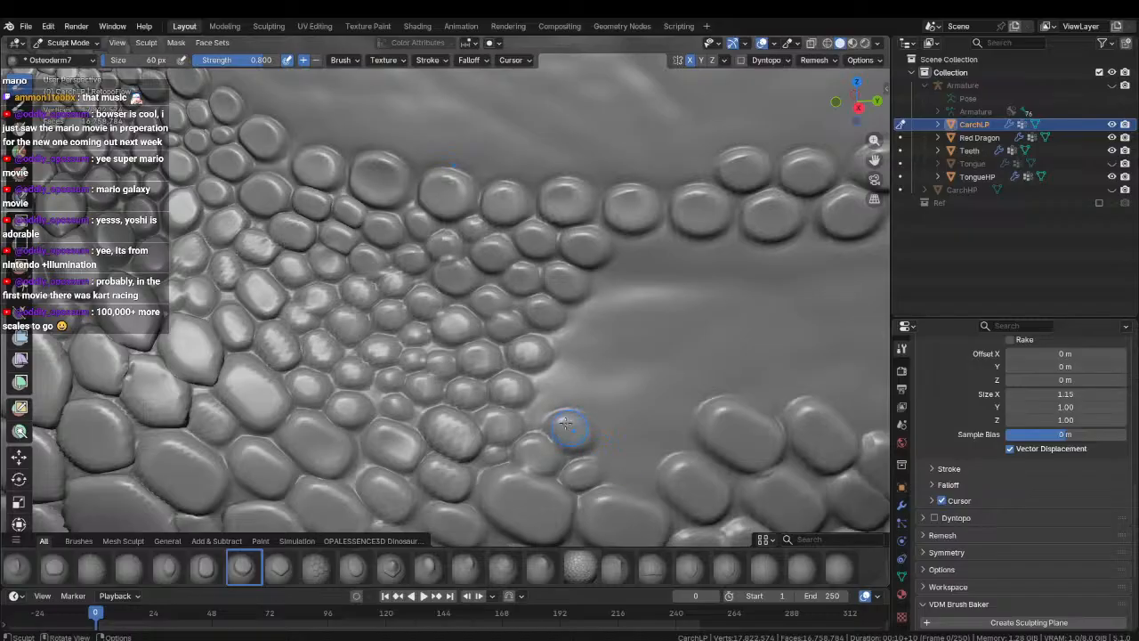
{"action": "left_click_drag", "start_coordinate": [556, 383], "coordinate": [603, 383]}
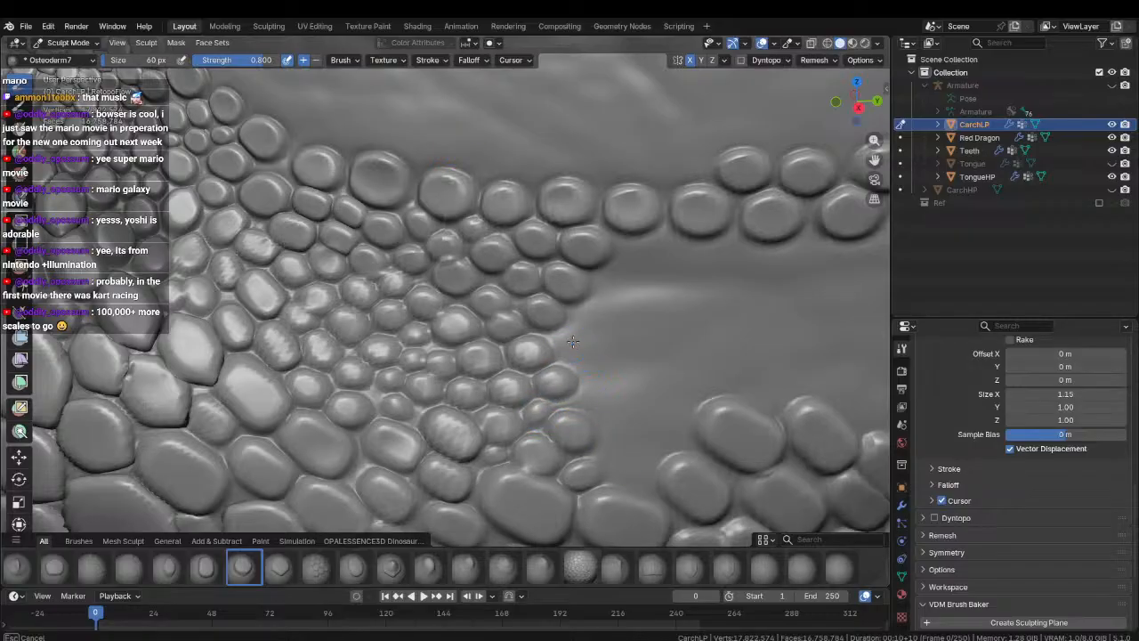
{"action": "left_click_drag", "start_coordinate": [573, 341], "coordinate": [594, 343]}
Stamp two short rows of Osteoderm7 scales along the underside of the long row, undoing and redoing one stroke.
{"action": "middle_click_drag", "start_coordinate": [589, 343], "coordinate": [468, 328], "text": "shift"}
{"action": "left_click_drag", "start_coordinate": [472, 322], "coordinate": [499, 322]}
{"action": "middle_click_drag", "start_coordinate": [500, 323], "coordinate": [474, 328], "text": "shift"}
{"action": "left_click_drag", "start_coordinate": [477, 321], "coordinate": [594, 289]}
{"action": "left_click_drag", "start_coordinate": [526, 321], "coordinate": [649, 306]}
{"action": "middle_click_drag", "start_coordinate": [650, 307], "coordinate": [498, 315], "text": "shift"}
{"action": "key", "text": "ctrl+z"}
{"action": "left_click_drag", "start_coordinate": [470, 291], "coordinate": [603, 304]}
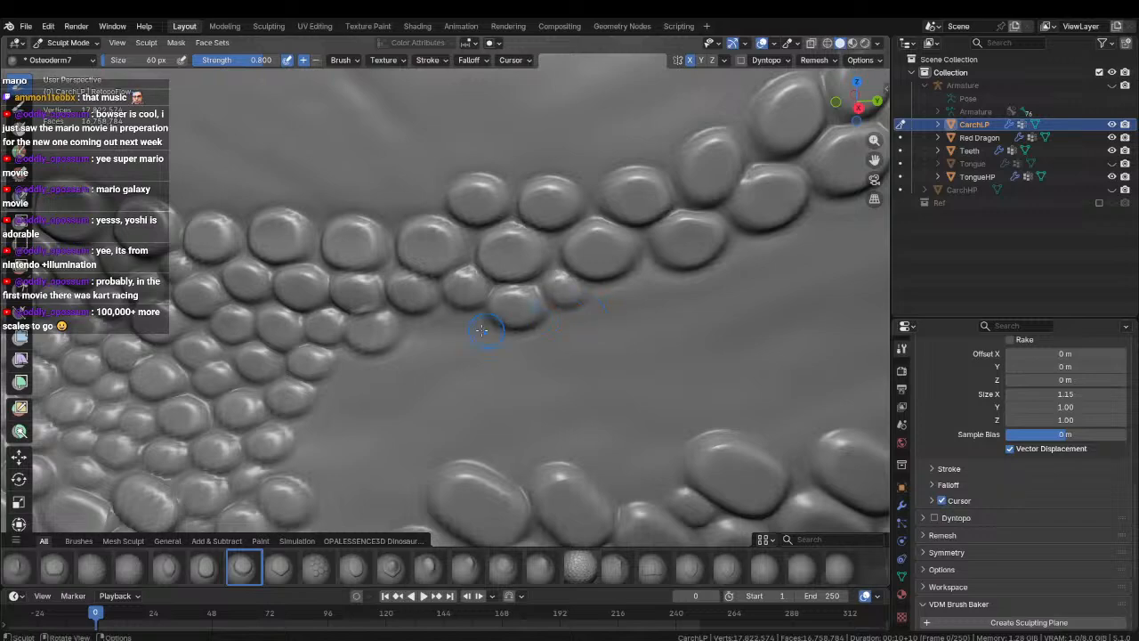
{"action": "middle_click_drag", "start_coordinate": [465, 320], "coordinate": [468, 302], "text": "shift"}
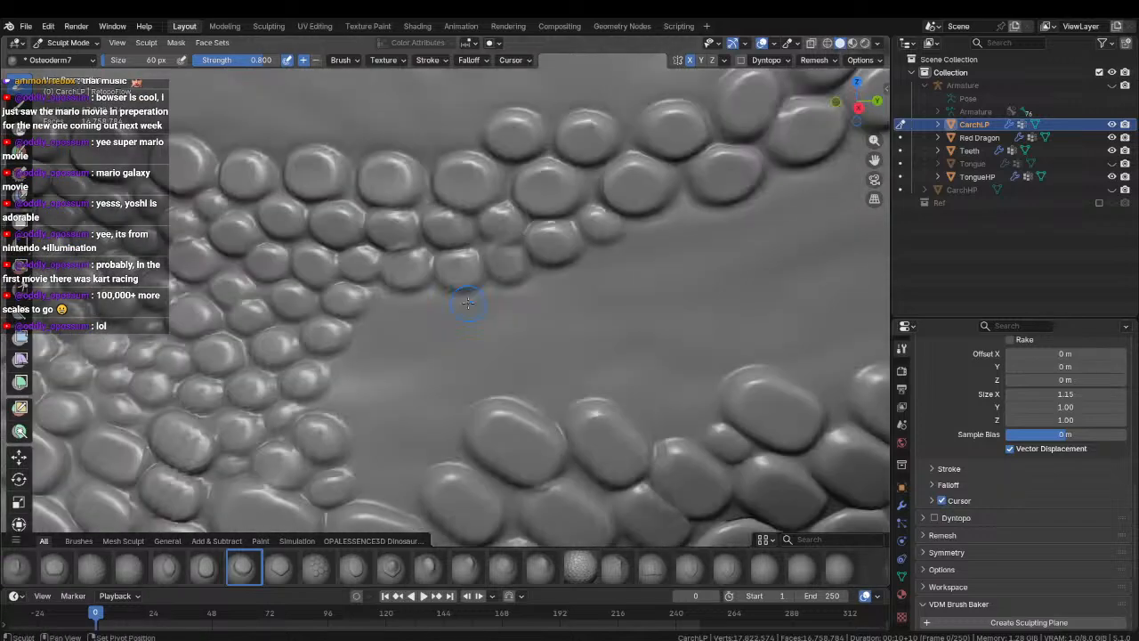
Stamp another column of Osteoderm7 scales down the bare patch's inner edge to the large scales of the lower band.
{"action": "left_click_drag", "start_coordinate": [386, 308], "coordinate": [438, 319]}
{"action": "left_click_drag", "start_coordinate": [353, 357], "coordinate": [410, 350]}
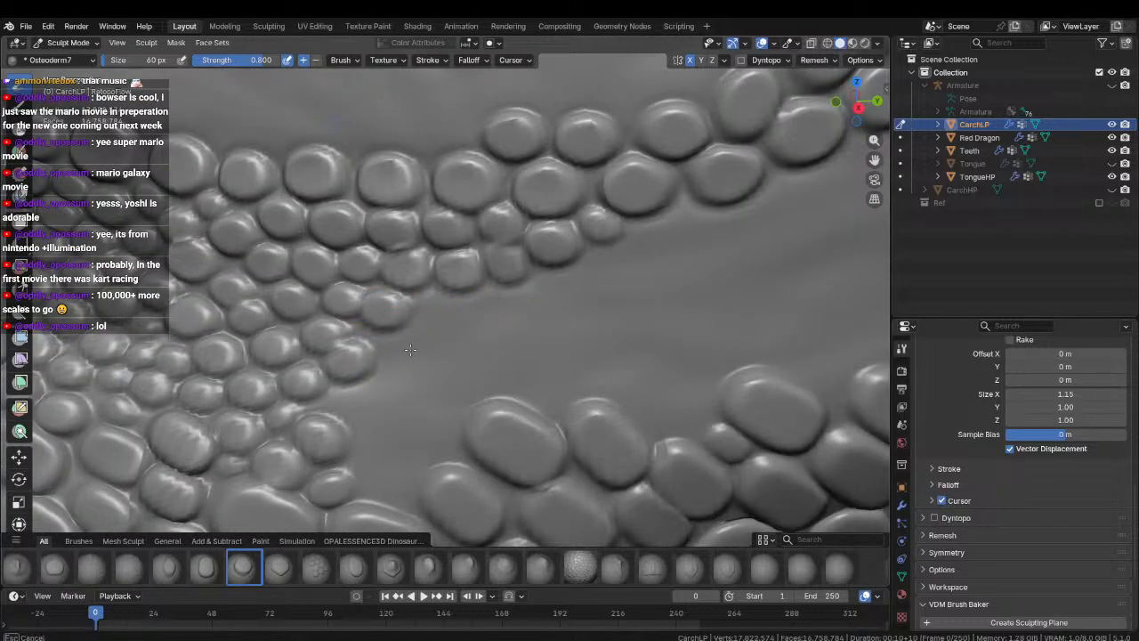
{"action": "left_click_drag", "start_coordinate": [348, 400], "coordinate": [399, 398]}
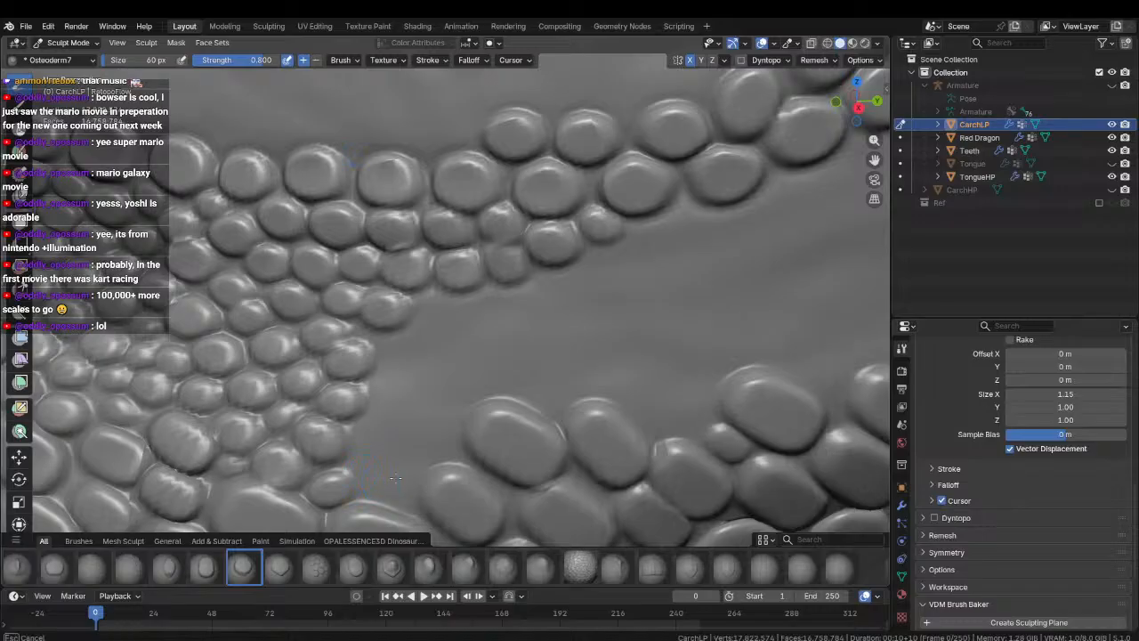
{"action": "left_click_drag", "start_coordinate": [395, 478], "coordinate": [452, 481]}
{"action": "left_click_drag", "start_coordinate": [372, 436], "coordinate": [422, 427]}
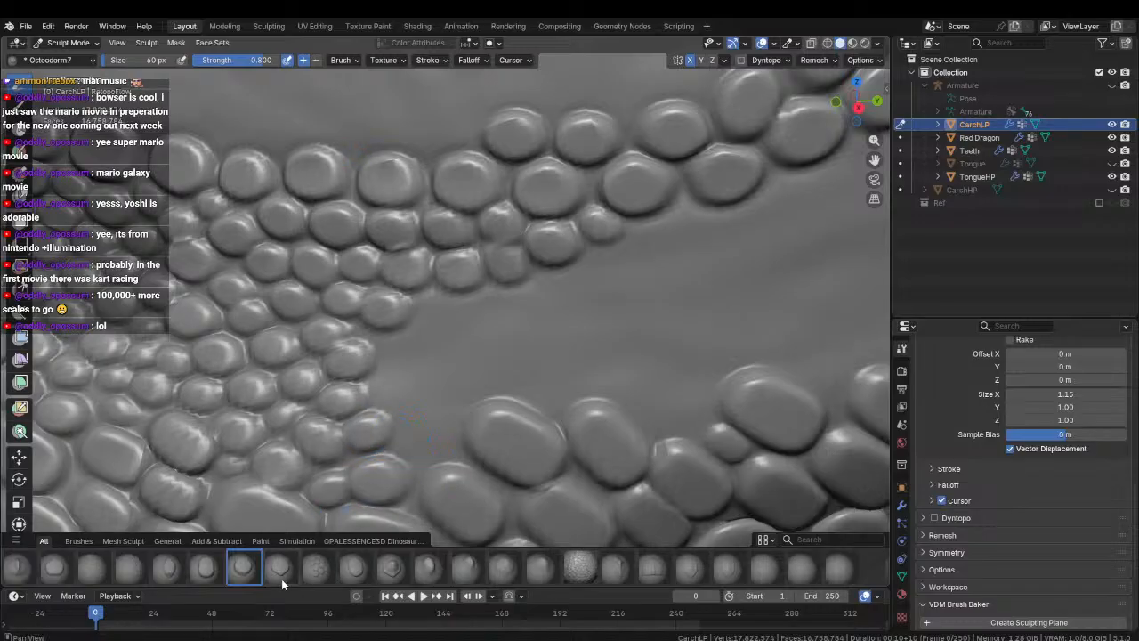
Switch to the Osteoderm6 brush and stamp scales further into the bare patch between the long row and the lower band.
{"action": "left_click", "coordinate": [221, 571]}
{"action": "left_click_drag", "start_coordinate": [398, 343], "coordinate": [496, 314]}
{"action": "left_click_drag", "start_coordinate": [399, 376], "coordinate": [446, 372]}
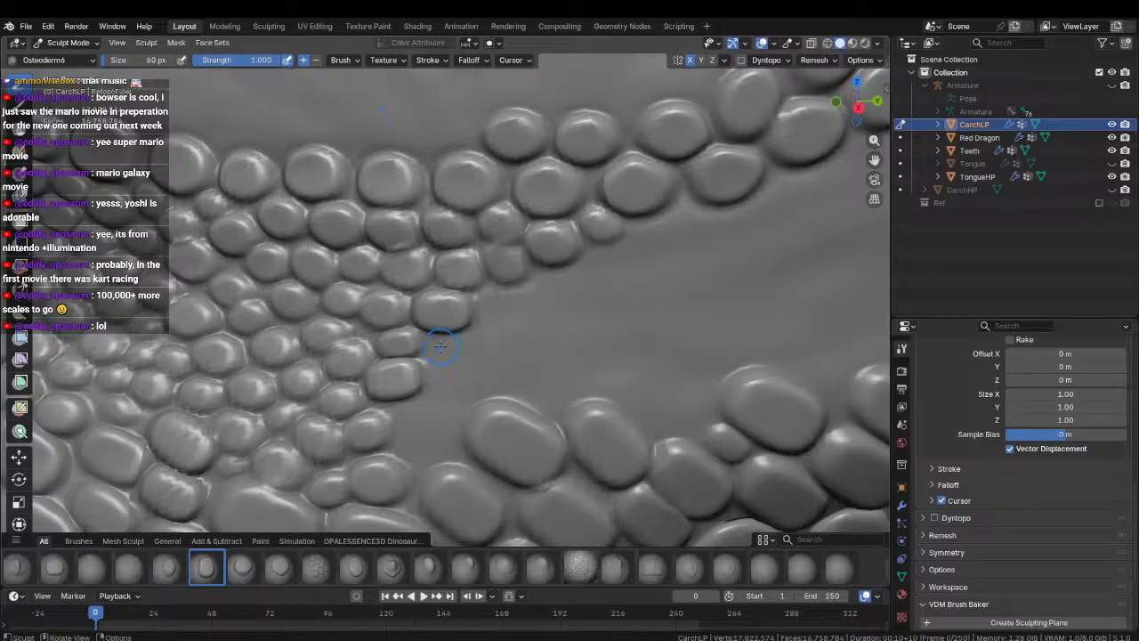
{"action": "mouse_move", "coordinate": [432, 416]}
{"action": "left_mouse_down"}
{"action": "mouse_move", "coordinate": [503, 394]}
{"action": "mouse_move", "coordinate": [477, 378]}
{"action": "mouse_move", "coordinate": [580, 384]}
{"action": "left_mouse_up"}
{"action": "mouse_move", "coordinate": [487, 332]}
{"action": "left_mouse_down"}
{"action": "mouse_move", "coordinate": [516, 313]}
{"action": "mouse_move", "coordinate": [549, 321]}
{"action": "left_mouse_up"}
{"action": "left_click_drag", "start_coordinate": [557, 405], "coordinate": [623, 401]}
Set the Osteoderm6 brush's strength to 0.8.
{"action": "mouse_move", "coordinate": [623, 401]}
{"action": "middle_mouse_down", "text": "ctrl"}
{"action": "mouse_move", "coordinate": [486, 428]}
{"action": "mouse_move", "coordinate": [474, 373]}
{"action": "mouse_move", "coordinate": [427, 339]}
{"action": "mouse_move", "coordinate": [456, 271]}
{"action": "middle_mouse_up", "text": "ctrl"}
{"action": "key", "text": "shift+f"}
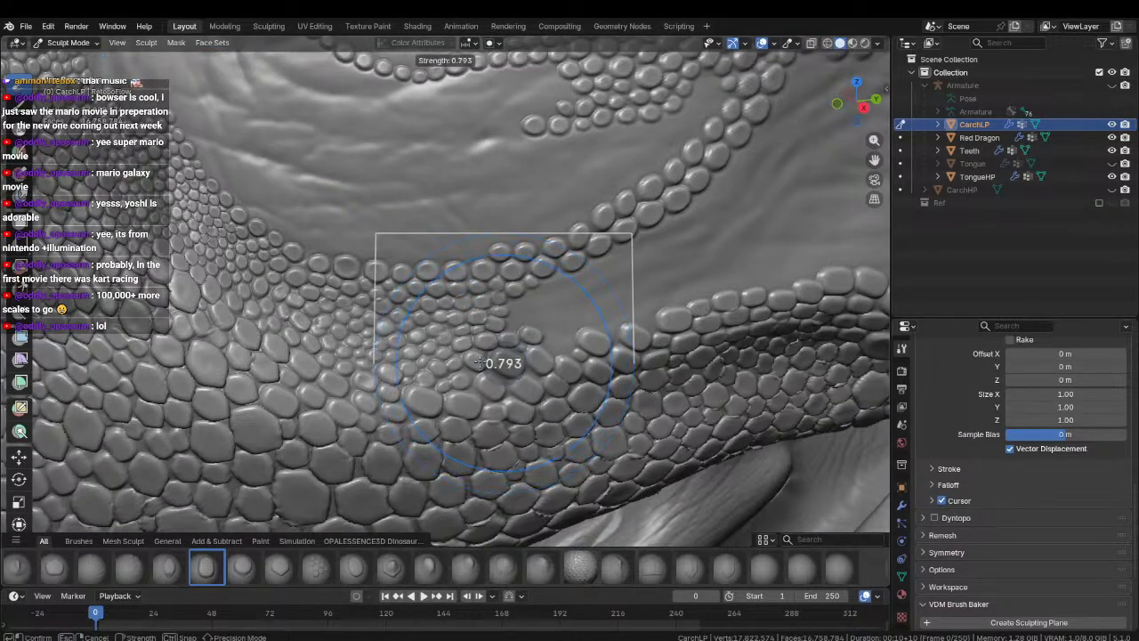
{"action": "left_click", "coordinate": [474, 303]}
{"action": "left_click", "coordinate": [255, 61]}
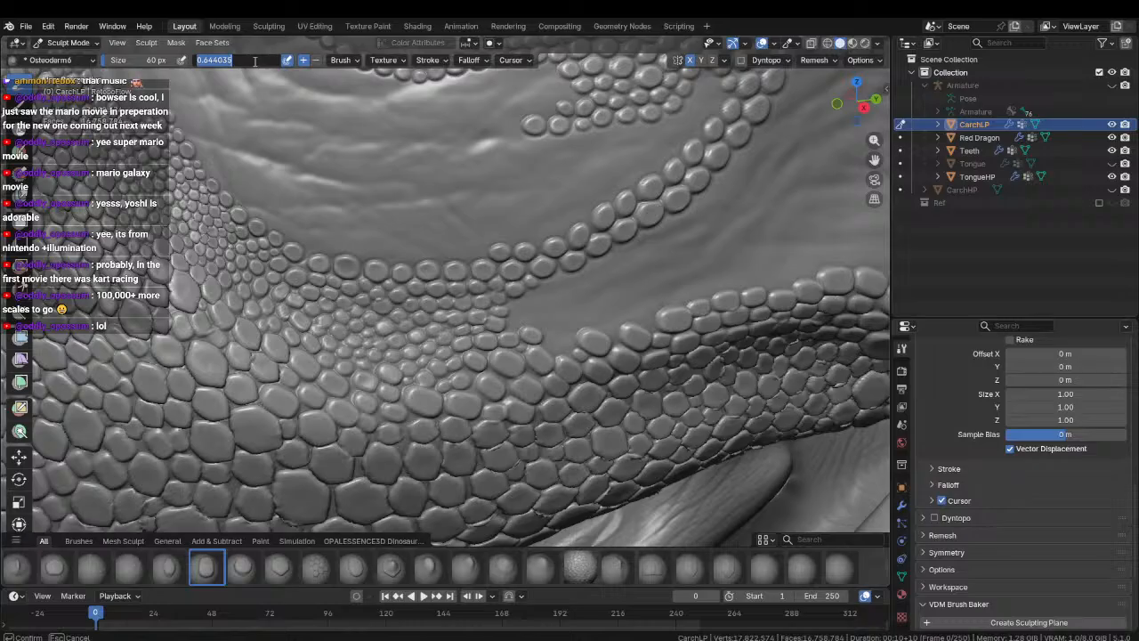
{"action": "type", "text": ".8"}
{"action": "key", "text": "Return"}
Sketch annotation curves across the bare hollow in front of the eye to plan the scale flow, and erase them.
{"action": "mouse_move", "coordinate": [489, 308]}
{"action": "middle_mouse_down"}
{"action": "mouse_move", "coordinate": [495, 433]}
{"action": "mouse_move", "coordinate": [495, 376]}
{"action": "mouse_move", "coordinate": [512, 406]}
{"action": "mouse_move", "coordinate": [510, 455]}
{"action": "mouse_move", "coordinate": [659, 418]}
{"action": "mouse_move", "coordinate": [566, 309]}
{"action": "mouse_move", "coordinate": [489, 305]}
{"action": "middle_mouse_up"}
{"action": "middle_click_drag", "start_coordinate": [316, 370], "coordinate": [327, 388]}
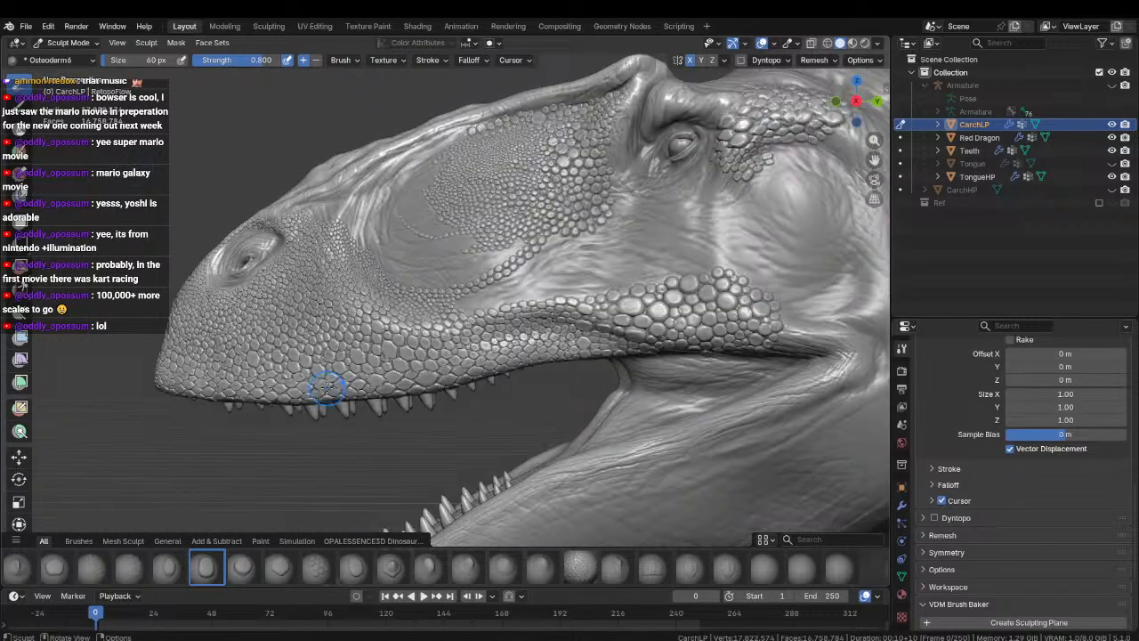
{"action": "middle_click_drag", "start_coordinate": [471, 263], "coordinate": [463, 311]}
{"action": "middle_click_drag", "start_coordinate": [463, 312], "coordinate": [395, 271], "text": "ctrl"}
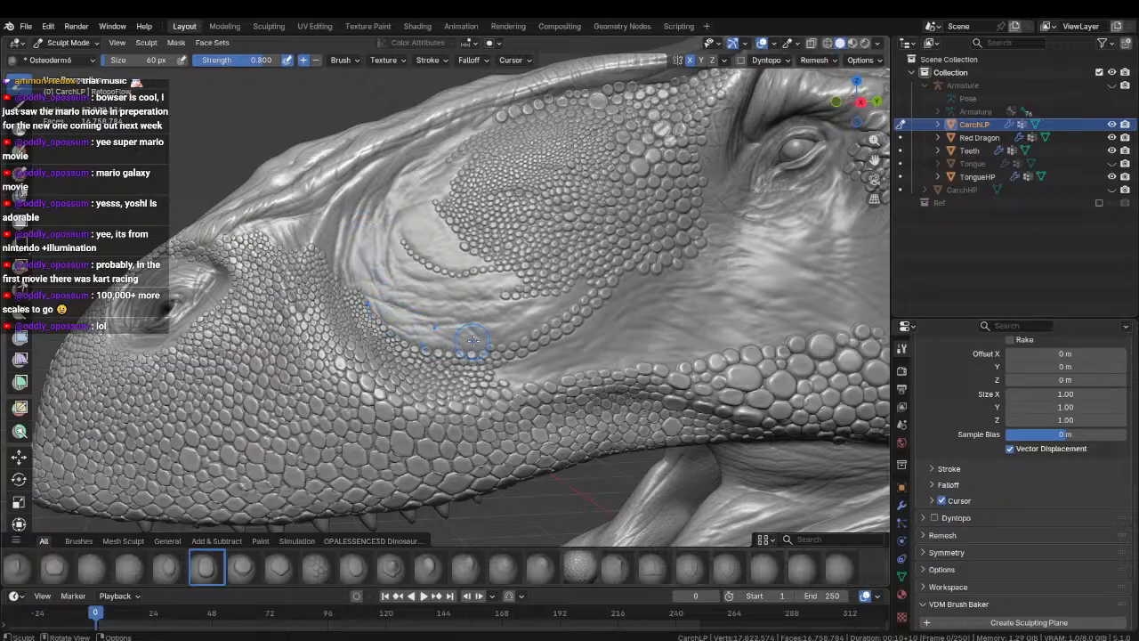
{"action": "mouse_move", "coordinate": [440, 136]}
{"action": "left_mouse_down"}
{"action": "mouse_move", "coordinate": [413, 139]}
{"action": "mouse_move", "coordinate": [456, 365]}
{"action": "mouse_move", "coordinate": [441, 125]}
{"action": "mouse_move", "coordinate": [552, 321]}
{"action": "mouse_move", "coordinate": [674, 271]}
{"action": "left_mouse_up"}
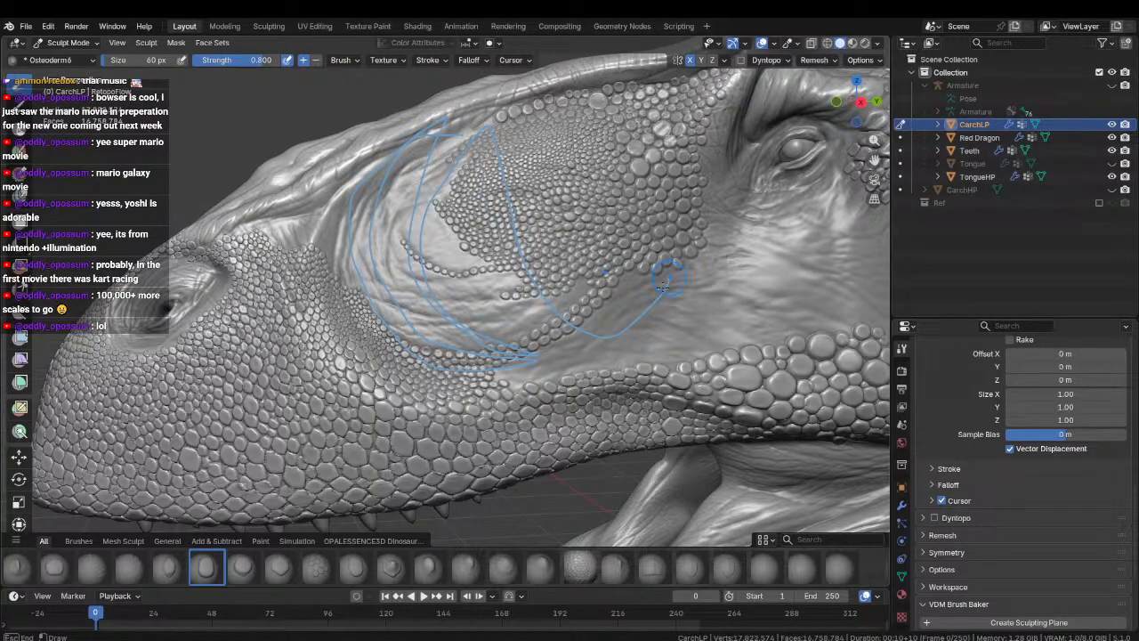
{"action": "left_click_drag", "start_coordinate": [669, 276], "coordinate": [578, 307]}
{"action": "left_click_drag", "start_coordinate": [685, 285], "coordinate": [575, 344], "text": "ctrl"}
{"action": "mouse_move", "coordinate": [527, 256]}
{"action": "left_mouse_down", "text": "ctrl"}
{"action": "mouse_move", "coordinate": [485, 114]}
{"action": "mouse_move", "coordinate": [419, 236]}
{"action": "mouse_move", "coordinate": [538, 356]}
{"action": "mouse_move", "coordinate": [367, 263]}
{"action": "mouse_move", "coordinate": [356, 218]}
{"action": "mouse_move", "coordinate": [402, 178]}
{"action": "left_mouse_up", "text": "ctrl"}
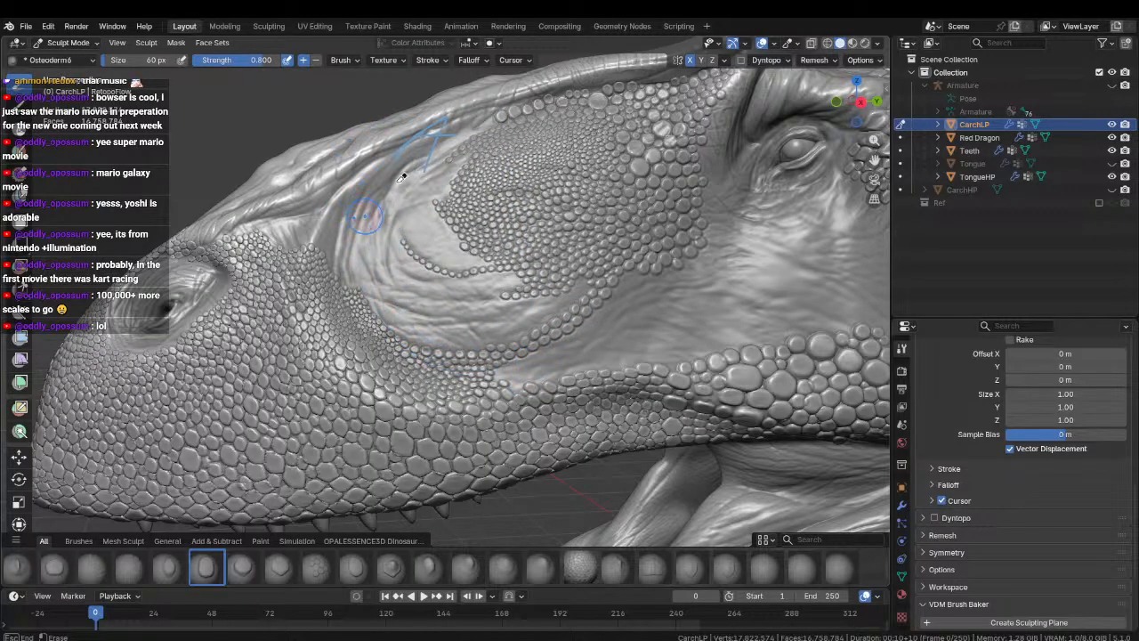
{"action": "mouse_move", "coordinate": [401, 178]}
{"action": "right_mouse_down"}
{"action": "mouse_move", "coordinate": [464, 110]}
{"action": "mouse_move", "coordinate": [415, 343]}
{"action": "right_mouse_up"}
Switch to the Osteoderm7 brush at 58 px and stamp scales where the thin curved row meets the packed patch.
{"action": "scroll", "coordinate": [419, 347], "scroll_direction": "up", "scroll_amount": 6}
{"action": "mouse_move", "coordinate": [463, 356]}
{"action": "middle_mouse_down"}
{"action": "mouse_move", "coordinate": [475, 404]}
{"action": "mouse_move", "coordinate": [448, 387]}
{"action": "middle_mouse_up"}
{"action": "mouse_move", "coordinate": [532, 368]}
{"action": "middle_mouse_down", "text": "ctrl"}
{"action": "mouse_move", "coordinate": [498, 333]}
{"action": "mouse_move", "coordinate": [419, 382]}
{"action": "middle_mouse_up", "text": "ctrl"}
{"action": "middle_click_drag", "start_coordinate": [348, 394], "coordinate": [385, 366], "text": "ctrl"}
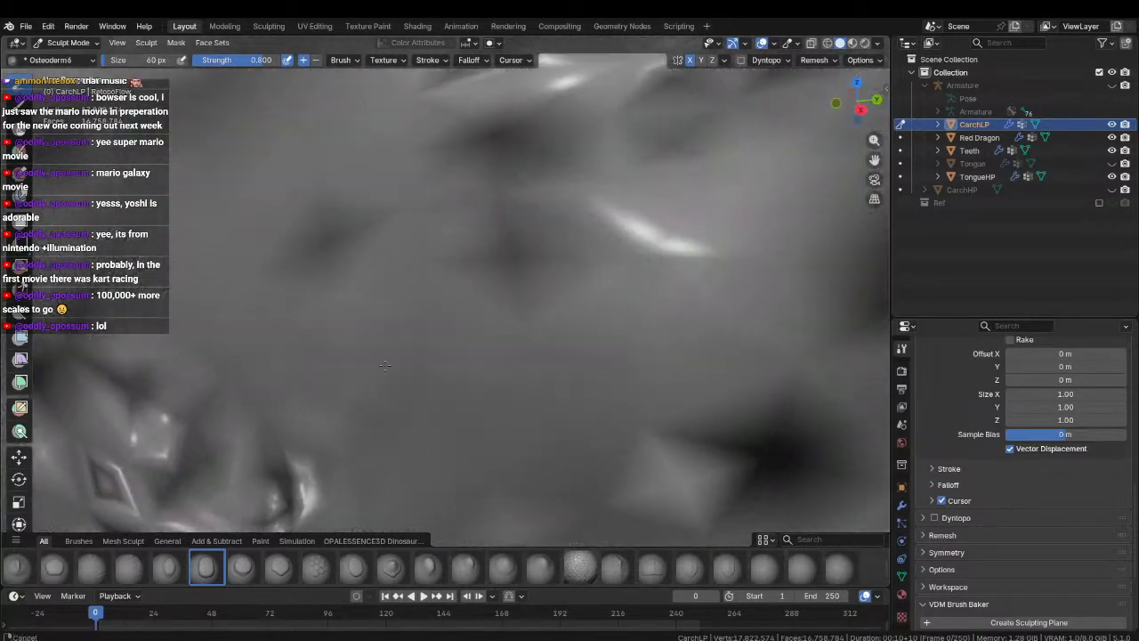
{"action": "scroll", "coordinate": [385, 365], "scroll_direction": "down", "scroll_amount": 6}
{"action": "left_click", "coordinate": [244, 566]}
{"action": "scroll", "coordinate": [534, 317], "scroll_direction": "up", "scroll_amount": 6}
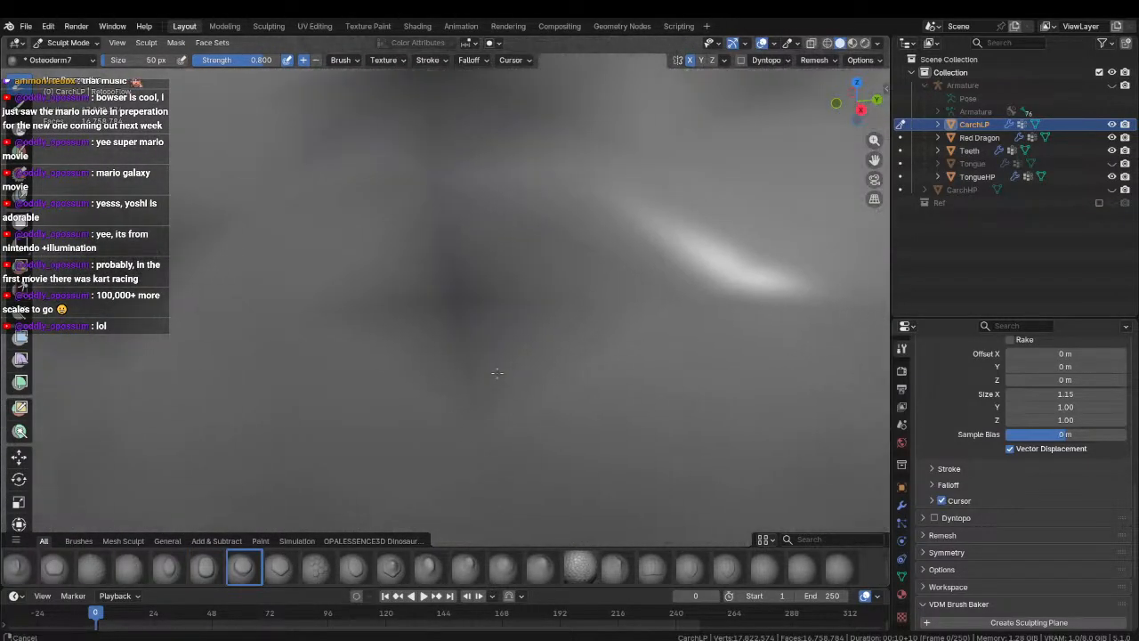
{"action": "scroll", "coordinate": [512, 372], "scroll_direction": "down", "scroll_amount": 6}
{"action": "left_click_drag", "start_coordinate": [558, 377], "coordinate": [606, 379]}
{"action": "left_click_drag", "start_coordinate": [510, 379], "coordinate": [552, 382]}
{"action": "left_click", "coordinate": [508, 347]}
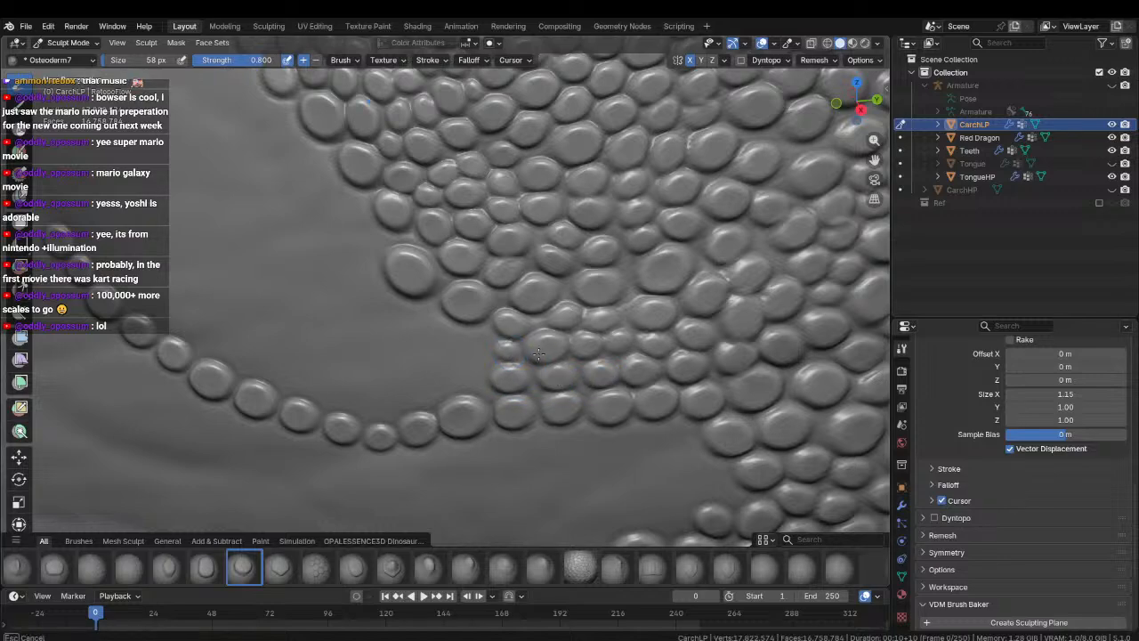
Fill the corner between the thin curved row and the packed patch with Osteoderm7 scales, starting up the patch's front edge.
{"action": "left_click", "coordinate": [472, 338]}
{"action": "left_click_drag", "start_coordinate": [473, 380], "coordinate": [512, 392]}
{"action": "middle_click_drag", "start_coordinate": [512, 392], "coordinate": [563, 376], "text": "shift"}
{"action": "left_click", "coordinate": [487, 374]}
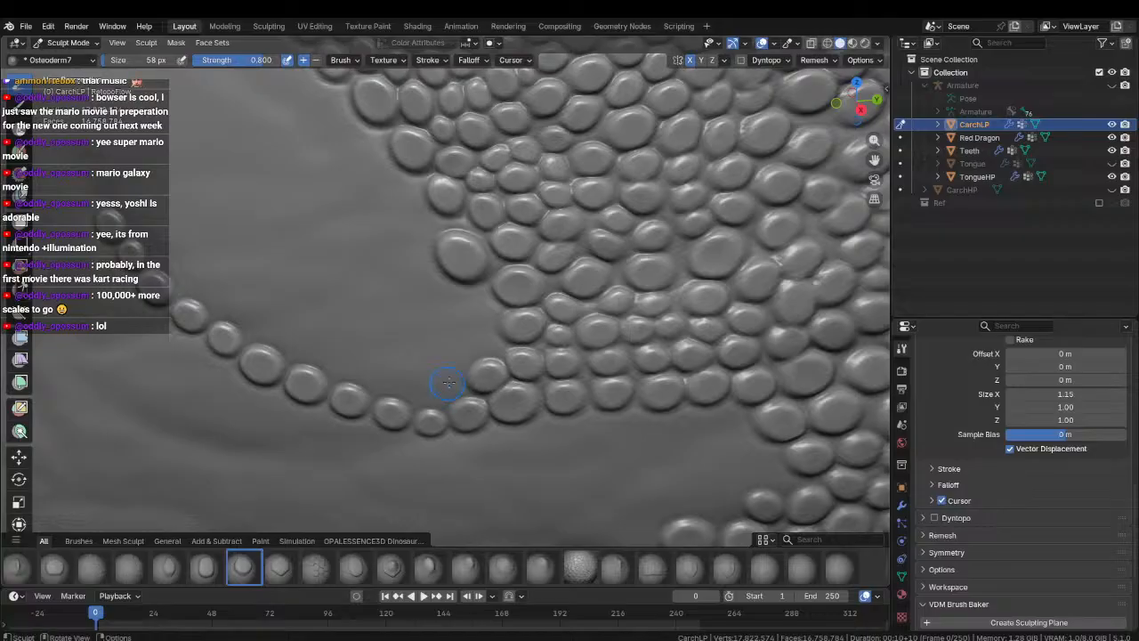
{"action": "left_click", "coordinate": [445, 391]}
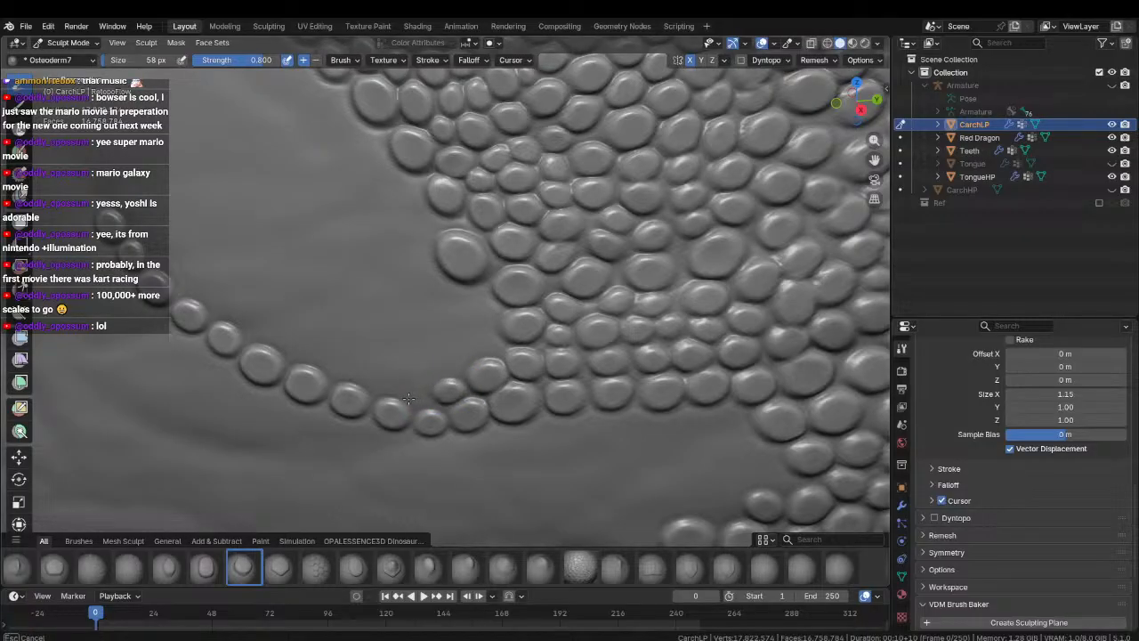
{"action": "left_click", "coordinate": [487, 339]}
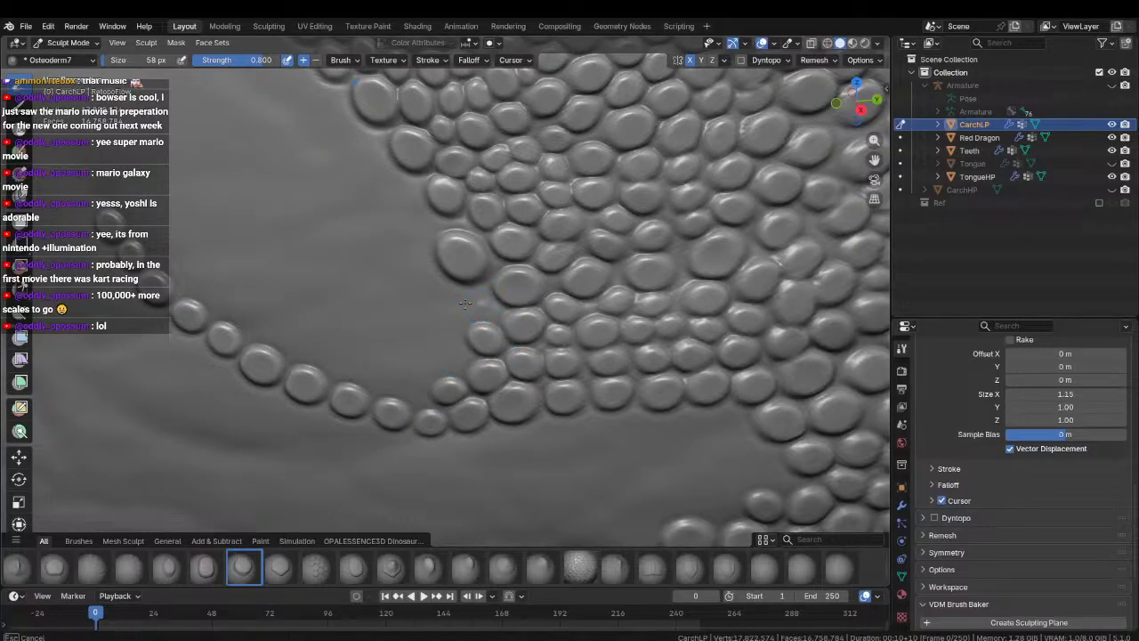
{"action": "left_click_drag", "start_coordinate": [465, 304], "coordinate": [440, 298]}
Stamp Osteoderm7 scales further up the packed patch's front edge, undoing one stroke.
{"action": "middle_click_drag", "start_coordinate": [435, 299], "coordinate": [485, 302]}
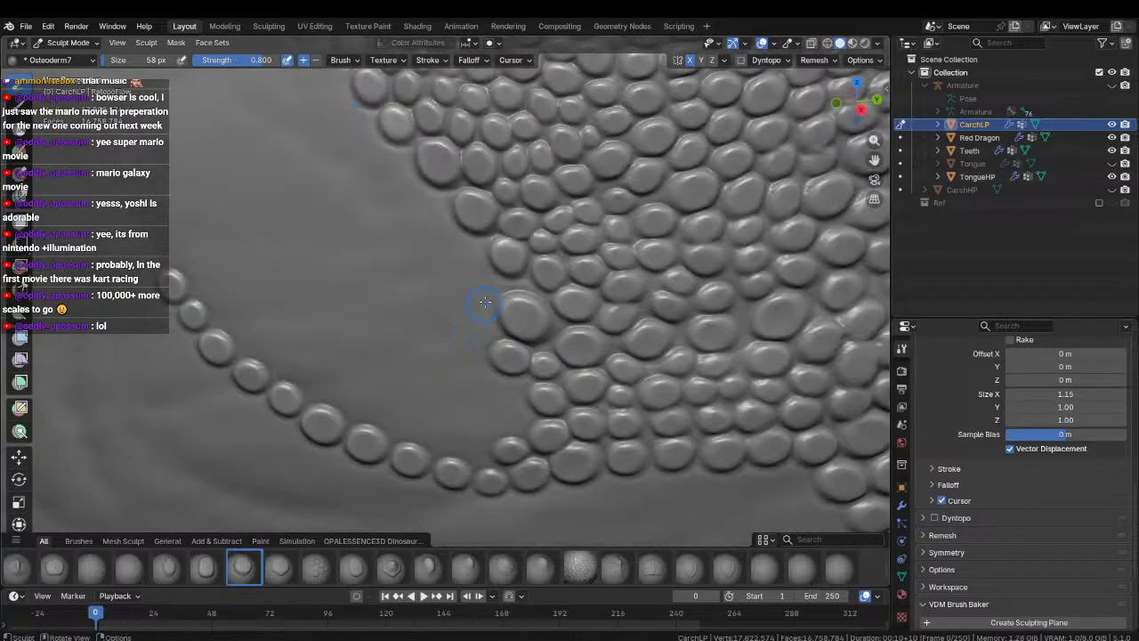
{"action": "left_click_drag", "start_coordinate": [483, 274], "coordinate": [511, 294]}
{"action": "key", "text": "ctrl+z"}
{"action": "mouse_move", "coordinate": [470, 248]}
{"action": "left_mouse_down"}
{"action": "mouse_move", "coordinate": [459, 267]}
{"action": "mouse_move", "coordinate": [450, 233]}
{"action": "left_mouse_up"}
{"action": "middle_click_drag", "start_coordinate": [447, 221], "coordinate": [489, 268], "text": "shift"}
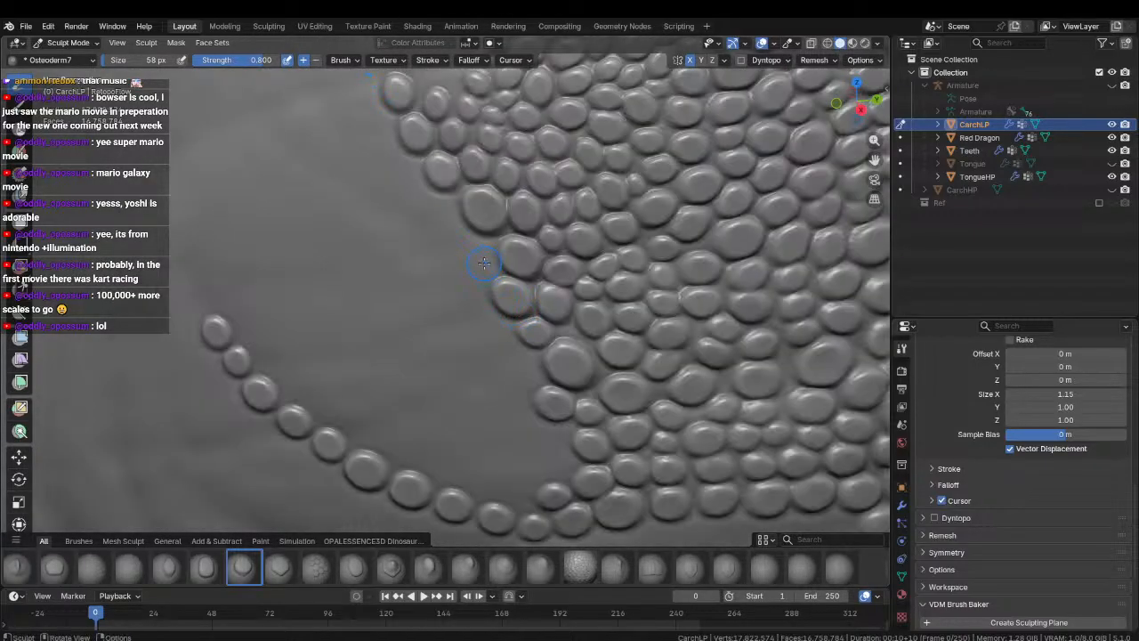
{"action": "left_click_drag", "start_coordinate": [480, 261], "coordinate": [509, 301]}
Continue the edge scales up to the packed patch's forward tip and round it off, undoing one stroke.
{"action": "middle_click_drag", "start_coordinate": [509, 302], "coordinate": [514, 337]}
{"action": "left_click_drag", "start_coordinate": [471, 289], "coordinate": [505, 331]}
{"action": "key", "text": "ctrl+z"}
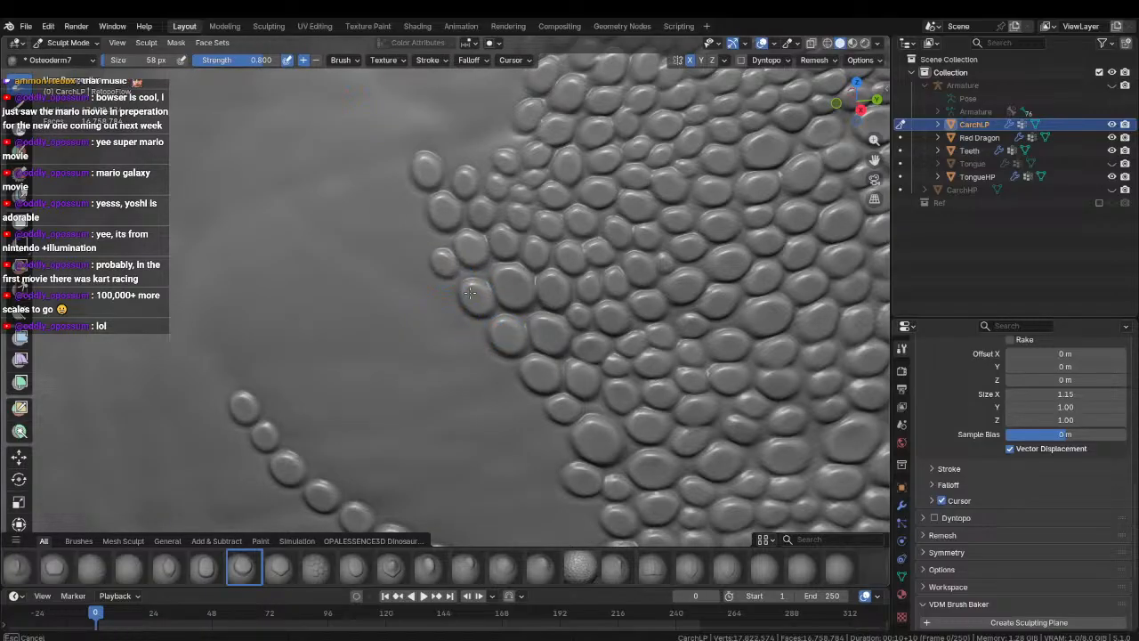
{"action": "middle_click_drag", "start_coordinate": [454, 278], "coordinate": [491, 322], "text": "shift"}
{"action": "left_click_drag", "start_coordinate": [473, 304], "coordinate": [501, 322]}
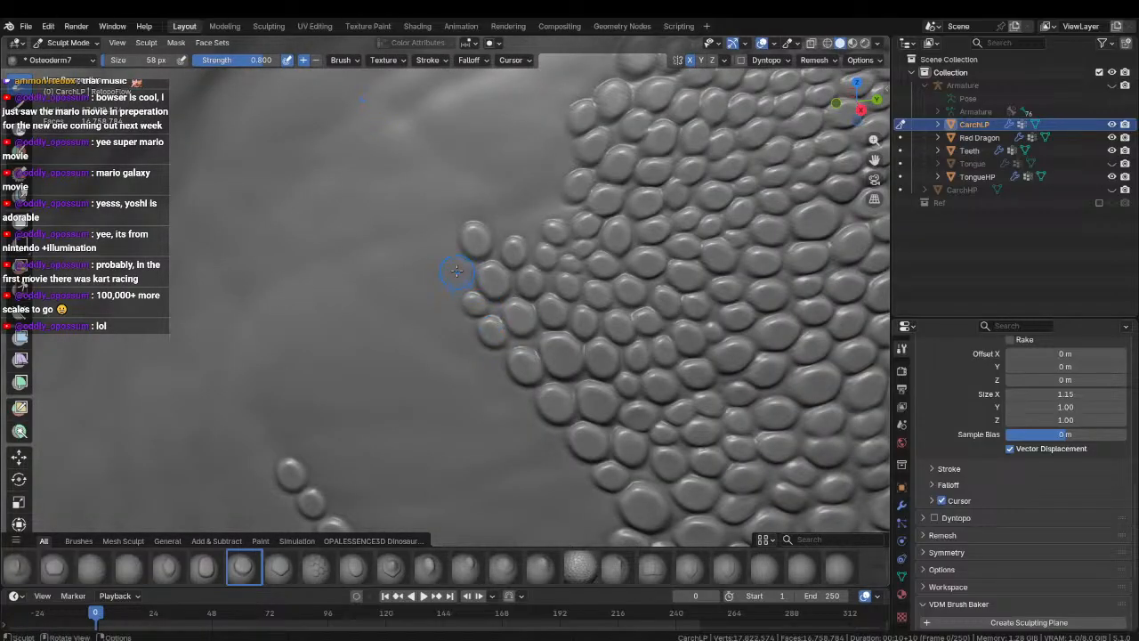
{"action": "middle_click_drag", "start_coordinate": [459, 269], "coordinate": [477, 296], "text": "shift"}
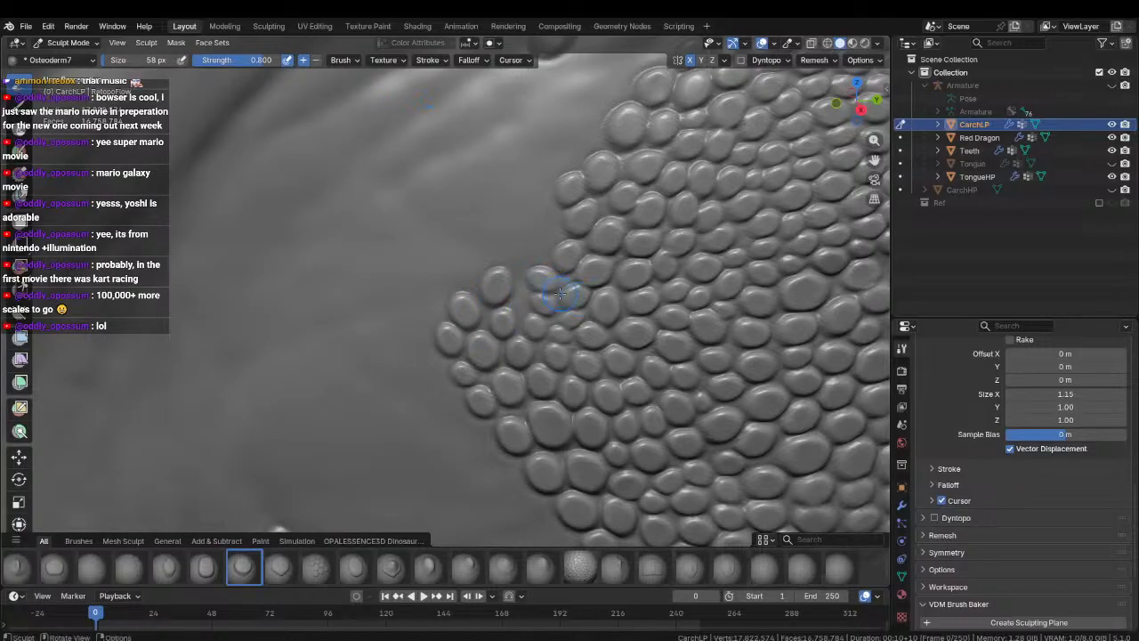
{"action": "left_click_drag", "start_coordinate": [527, 249], "coordinate": [465, 294]}
Extend a single row of Osteoderm7 scales forward from the patch's lower end across the bare skin below the thin curved row.
{"action": "mouse_move", "coordinate": [465, 293]}
{"action": "middle_mouse_down", "text": "ctrl"}
{"action": "mouse_move", "coordinate": [483, 425]}
{"action": "mouse_move", "coordinate": [418, 302]}
{"action": "mouse_move", "coordinate": [483, 295]}
{"action": "mouse_move", "coordinate": [480, 267]}
{"action": "mouse_move", "coordinate": [507, 260]}
{"action": "mouse_move", "coordinate": [579, 323]}
{"action": "mouse_move", "coordinate": [478, 384]}
{"action": "mouse_move", "coordinate": [484, 401]}
{"action": "mouse_move", "coordinate": [493, 294]}
{"action": "mouse_move", "coordinate": [489, 308]}
{"action": "mouse_move", "coordinate": [408, 301]}
{"action": "mouse_move", "coordinate": [583, 298]}
{"action": "middle_mouse_up", "text": "ctrl"}
{"action": "left_click", "coordinate": [588, 310]}
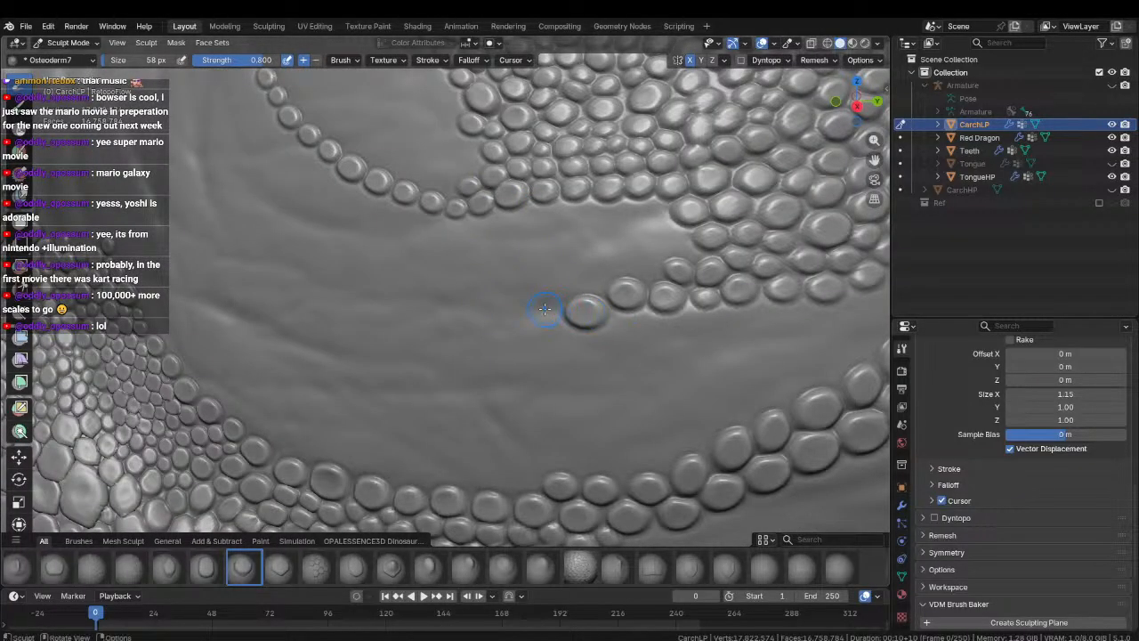
{"action": "left_click", "coordinate": [541, 310]}
{"action": "left_click", "coordinate": [507, 317]}
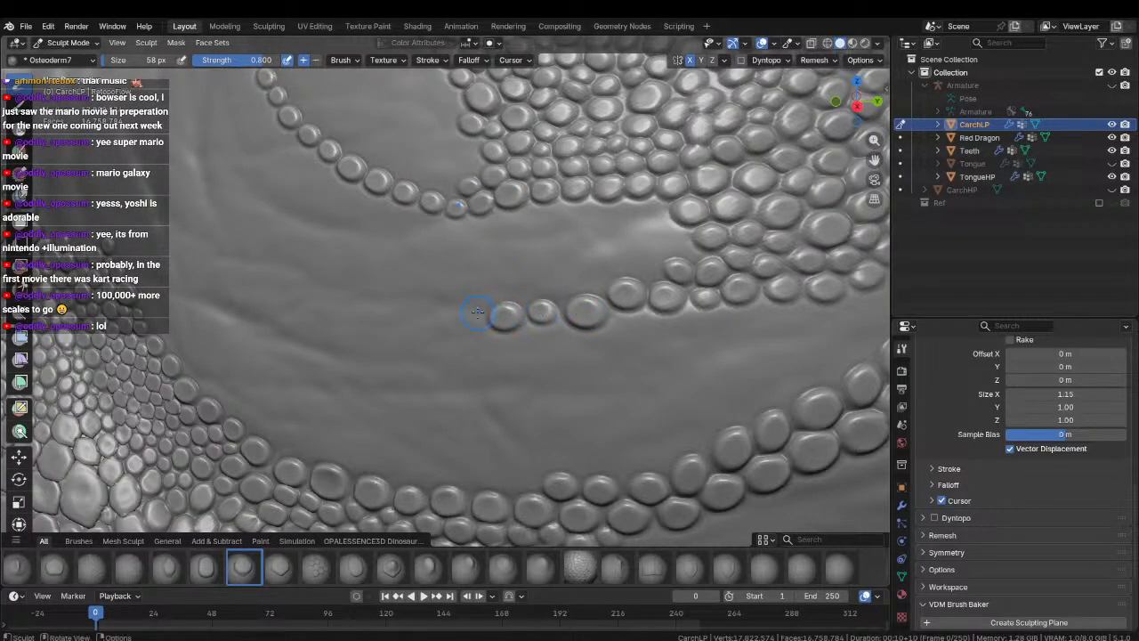
{"action": "left_click", "coordinate": [474, 307]}
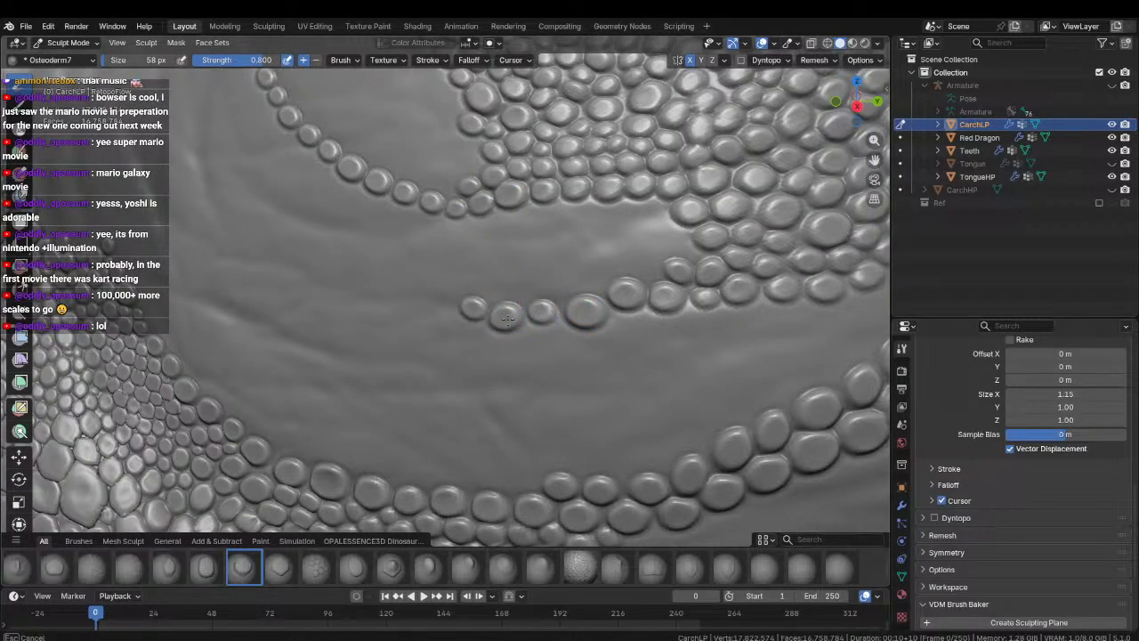
{"action": "left_click", "coordinate": [415, 322]}
{"action": "middle_click_drag", "start_coordinate": [414, 322], "coordinate": [478, 347]}
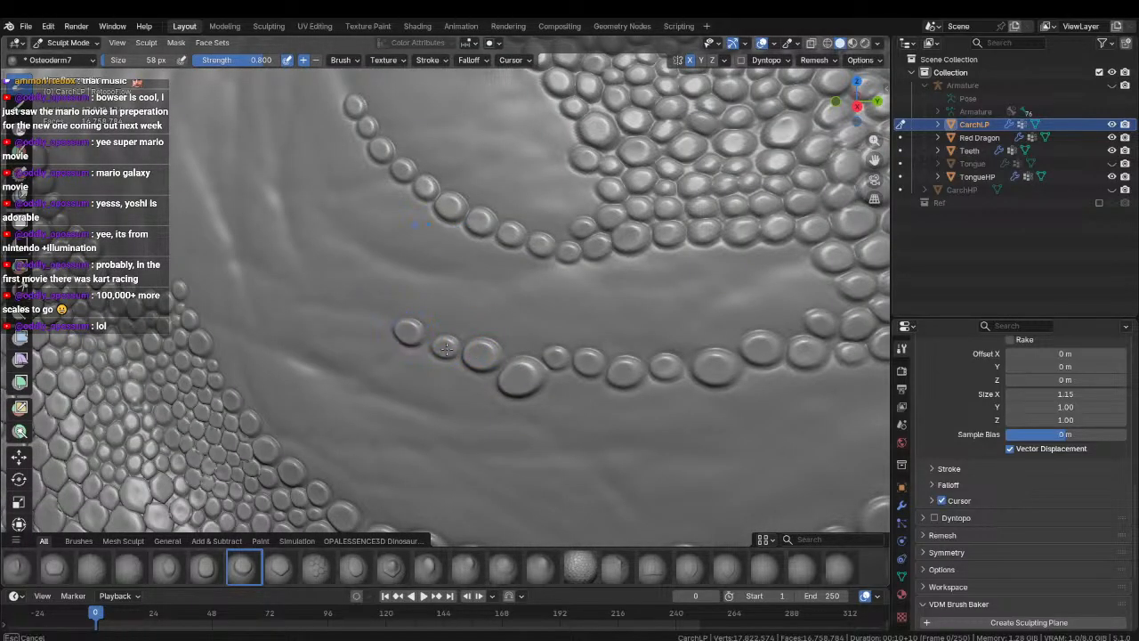
Carry the new row forward and turn it upward along the front of the hollow, undoing one stamp.
{"action": "mouse_move", "coordinate": [372, 315]}
{"action": "middle_mouse_down"}
{"action": "mouse_move", "coordinate": [454, 327]}
{"action": "mouse_move", "coordinate": [443, 308]}
{"action": "middle_mouse_up"}
{"action": "left_click_drag", "start_coordinate": [407, 332], "coordinate": [435, 338]}
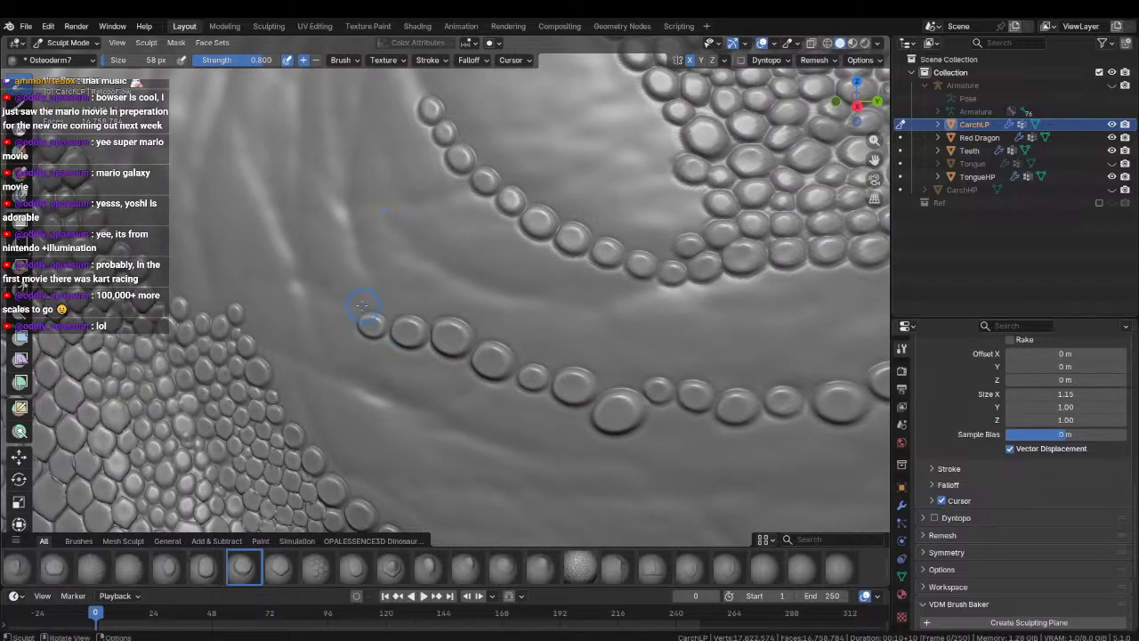
{"action": "mouse_move", "coordinate": [376, 296]}
{"action": "middle_mouse_down"}
{"action": "mouse_move", "coordinate": [422, 323]}
{"action": "mouse_move", "coordinate": [432, 312]}
{"action": "mouse_move", "coordinate": [451, 319]}
{"action": "middle_mouse_up"}
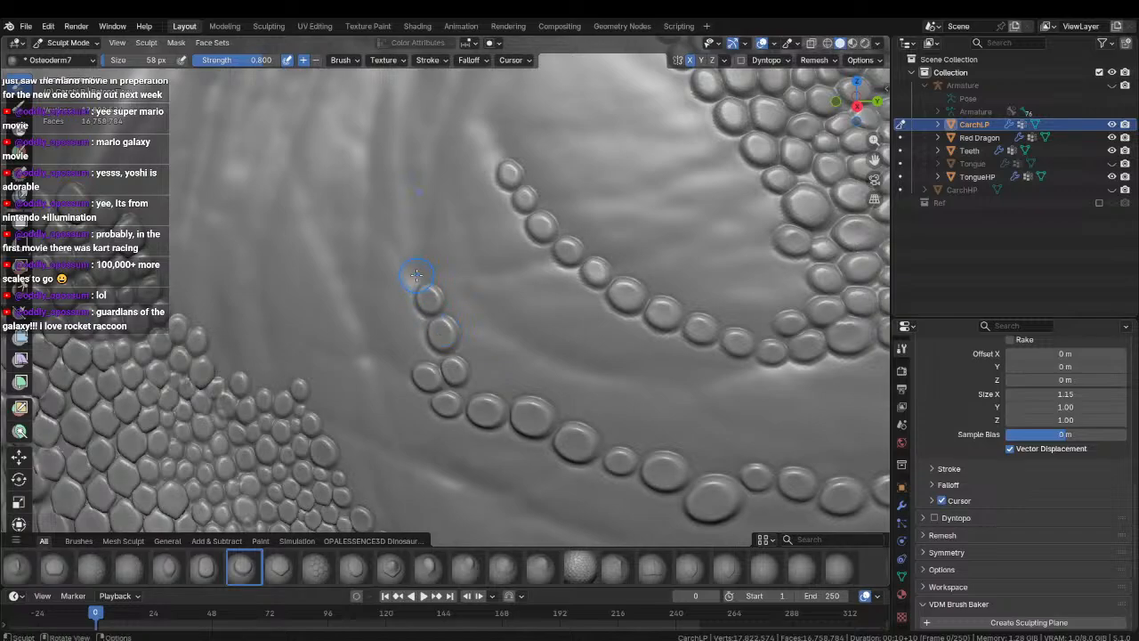
{"action": "middle_click_drag", "start_coordinate": [419, 281], "coordinate": [451, 327]}
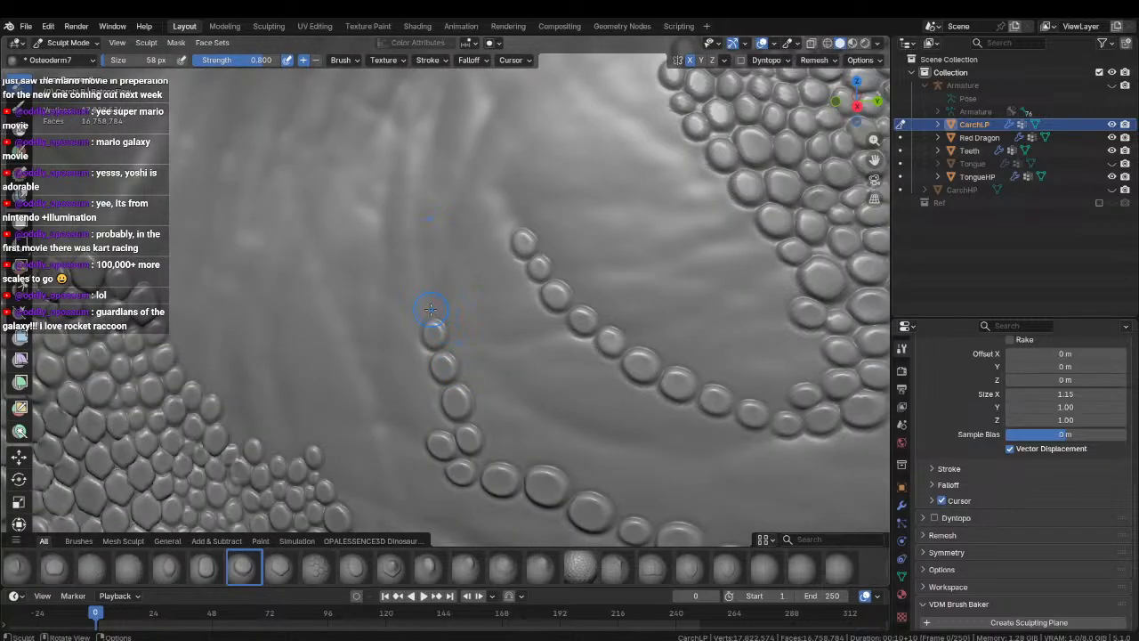
{"action": "left_click", "coordinate": [419, 272]}
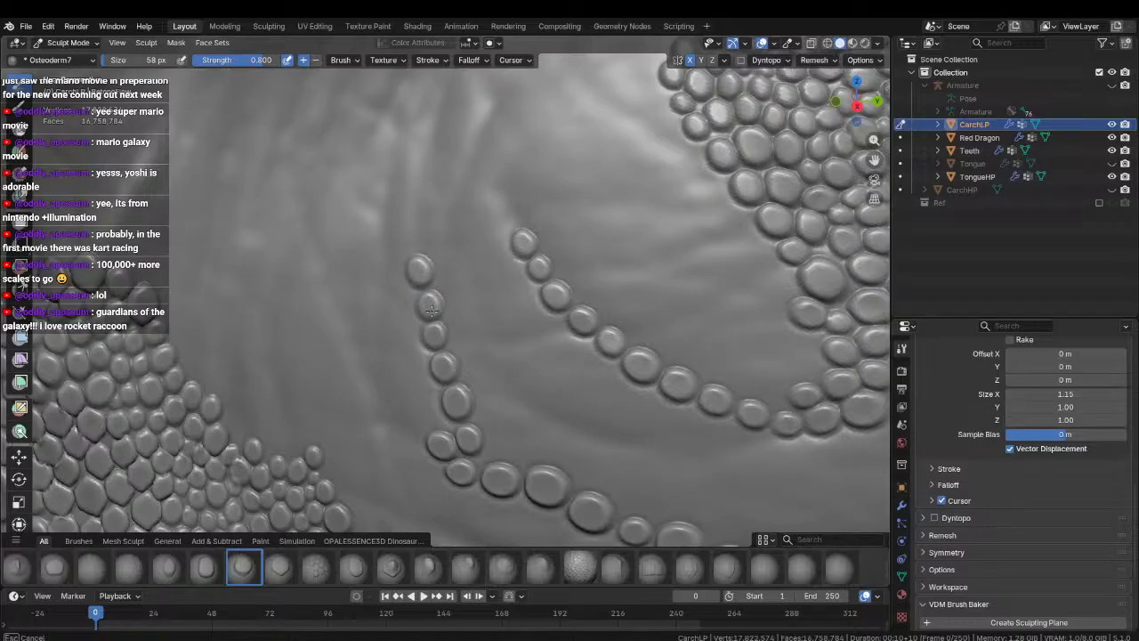
{"action": "left_click", "coordinate": [443, 277]}
{"action": "left_click_drag", "start_coordinate": [448, 246], "coordinate": [446, 258]}
{"action": "key", "text": "ctrl+z"}
{"action": "mouse_move", "coordinate": [446, 258]}
{"action": "middle_mouse_down"}
{"action": "mouse_move", "coordinate": [454, 308]}
{"action": "mouse_move", "coordinate": [451, 267]}
{"action": "middle_mouse_up"}
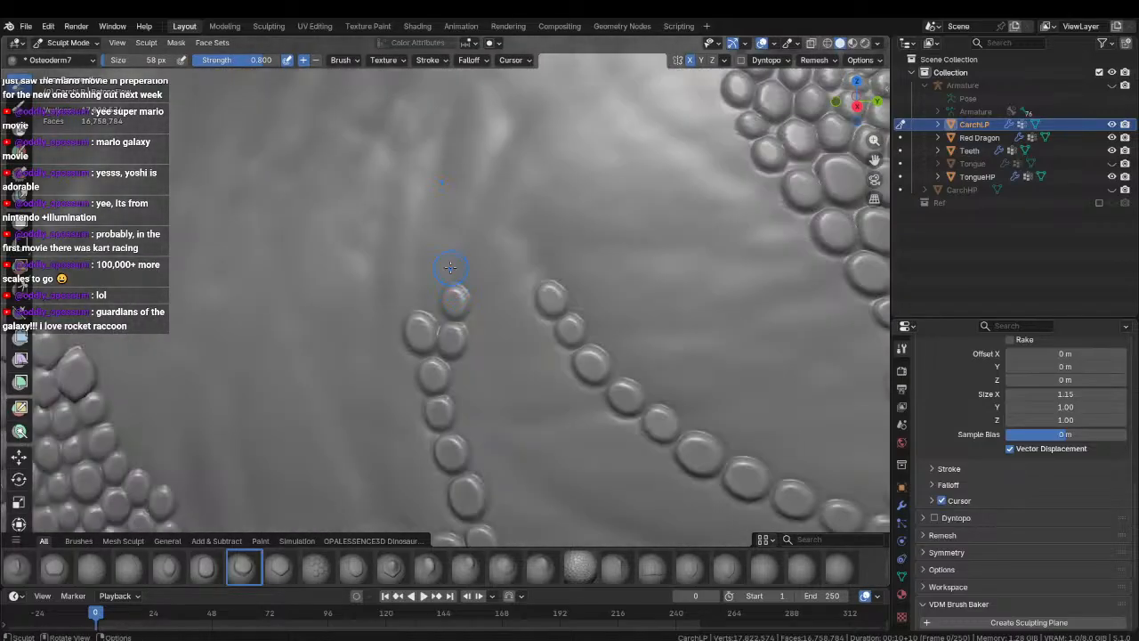
Continue the rising row of Osteoderm7 scales in a curve toward the top of the hollow.
{"action": "left_click_drag", "start_coordinate": [454, 280], "coordinate": [457, 263]}
{"action": "middle_click_drag", "start_coordinate": [456, 235], "coordinate": [461, 295], "text": "shift"}
{"action": "left_click_drag", "start_coordinate": [461, 298], "coordinate": [471, 288]}
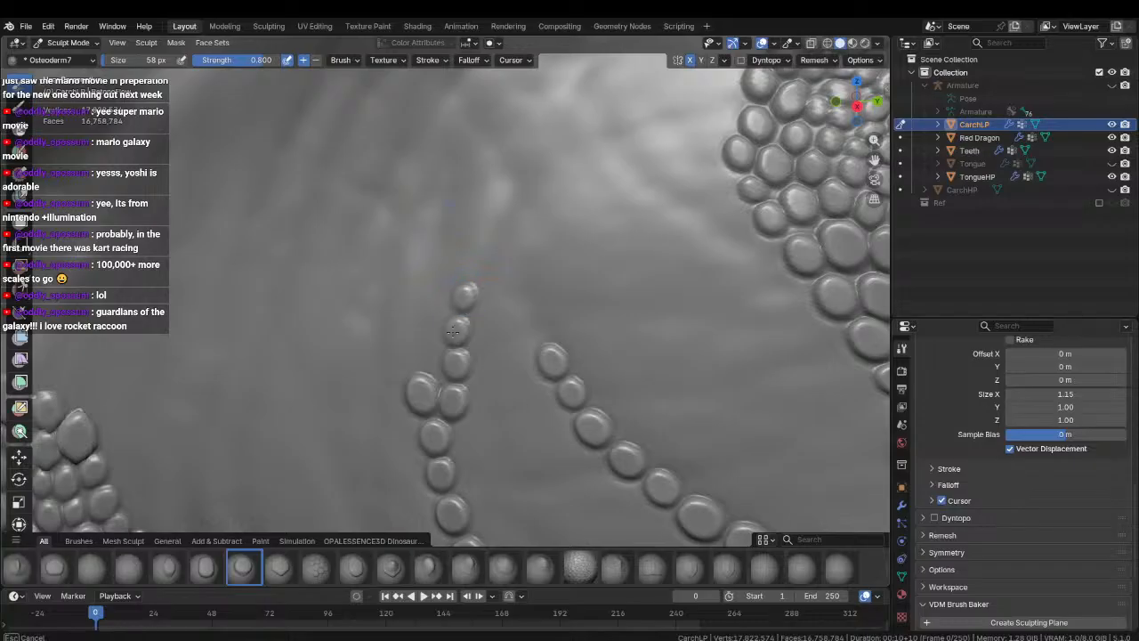
{"action": "middle_click_drag", "start_coordinate": [463, 310], "coordinate": [462, 299], "text": "shift"}
{"action": "left_click_drag", "start_coordinate": [463, 299], "coordinate": [487, 240]}
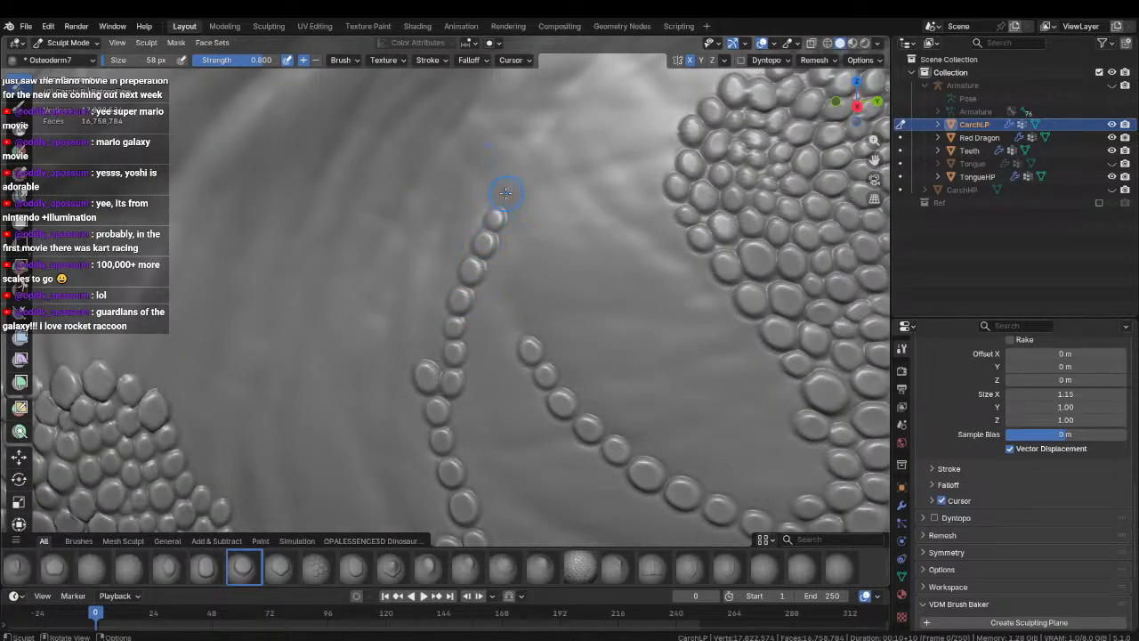
{"action": "left_click_drag", "start_coordinate": [506, 194], "coordinate": [497, 216]}
Stamp a second column of Osteoderm7 scales up the front side of the rising row.
{"action": "mouse_move", "coordinate": [497, 216]}
{"action": "middle_mouse_down", "text": "shift"}
{"action": "mouse_move", "coordinate": [504, 263]}
{"action": "mouse_move", "coordinate": [469, 315]}
{"action": "middle_mouse_up", "text": "shift"}
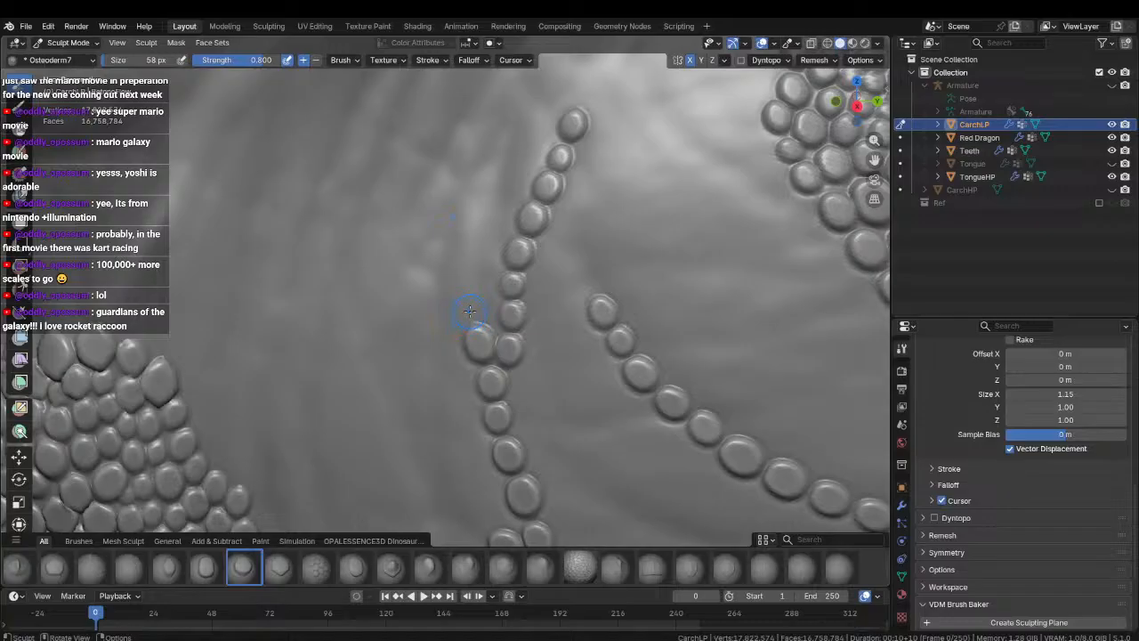
{"action": "left_click_drag", "start_coordinate": [475, 318], "coordinate": [479, 339]}
{"action": "left_click_drag", "start_coordinate": [472, 276], "coordinate": [474, 307]}
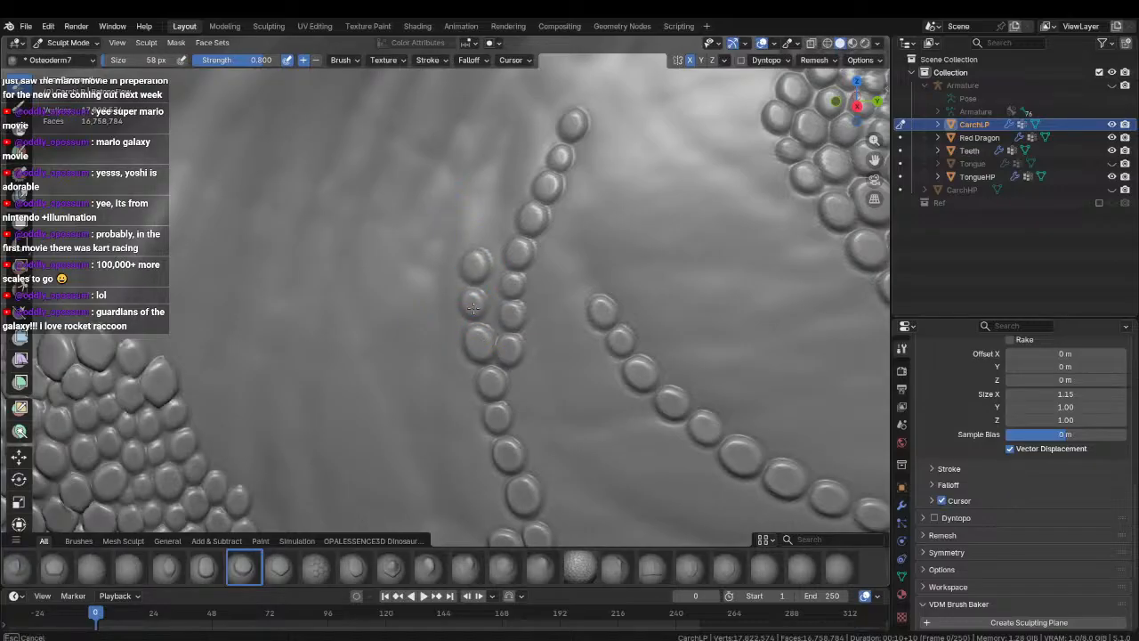
{"action": "left_click_drag", "start_coordinate": [476, 233], "coordinate": [476, 274]}
{"action": "left_click", "coordinate": [487, 201]}
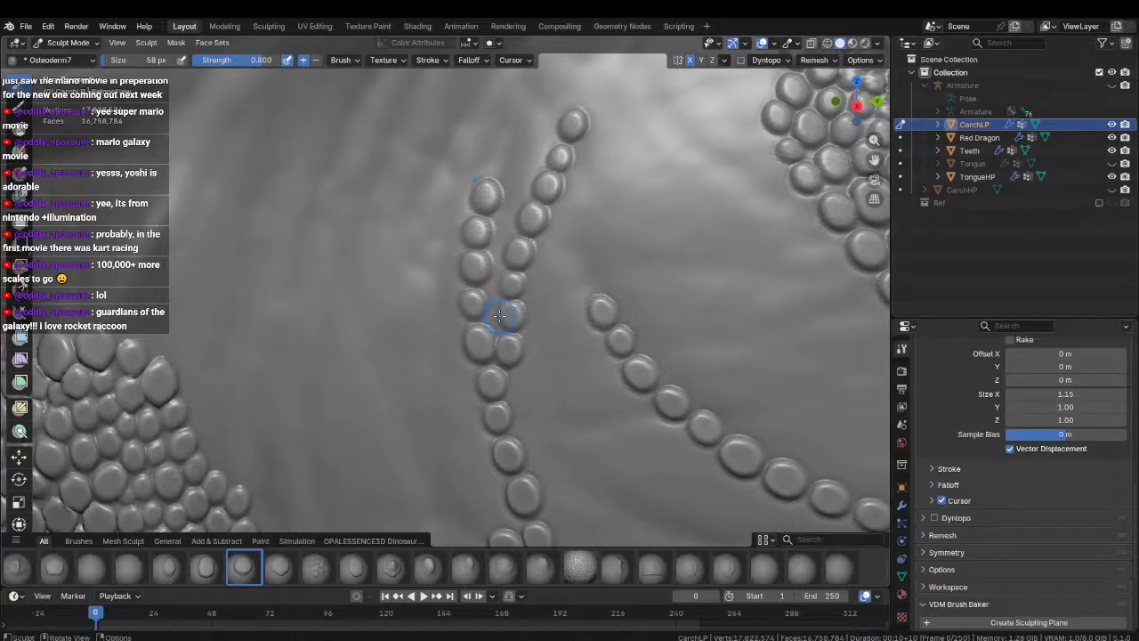
Fill the gap between the two rising columns with smaller Osteoderm7 scales.
{"action": "left_click", "coordinate": [493, 291]}
{"action": "left_click", "coordinate": [493, 307]}
{"action": "left_click", "coordinate": [498, 253]}
{"action": "left_click", "coordinate": [506, 230]}
{"action": "left_click", "coordinate": [514, 191]}
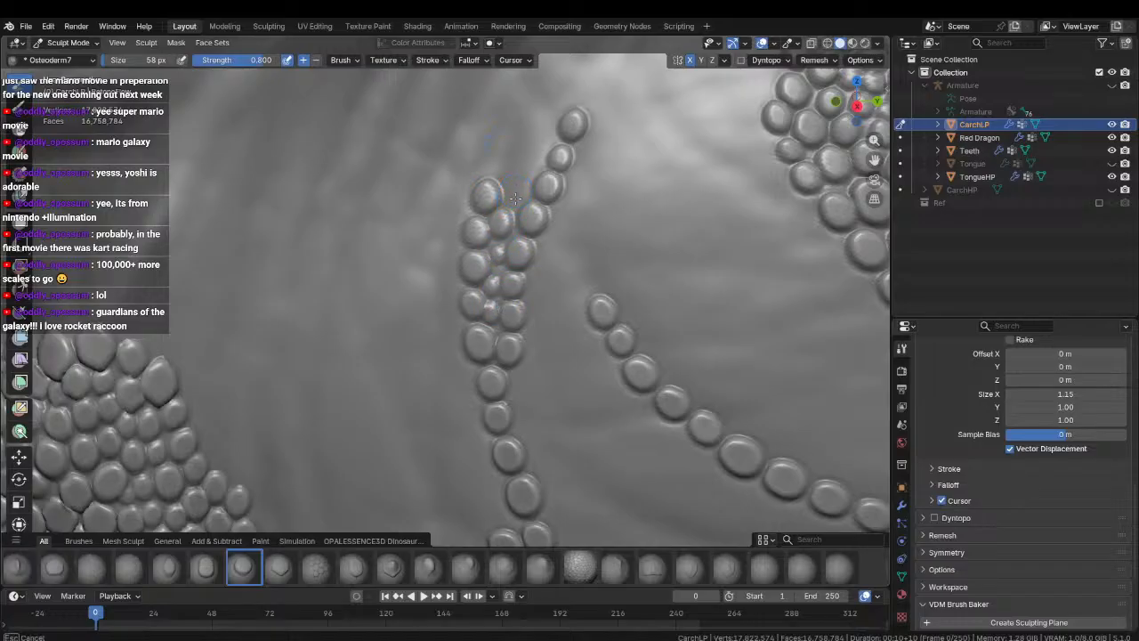
Extend the rising strip upward three scales wide past the end of the single row, undoing one stroke.
{"action": "middle_click_drag", "start_coordinate": [514, 191], "coordinate": [492, 308]}
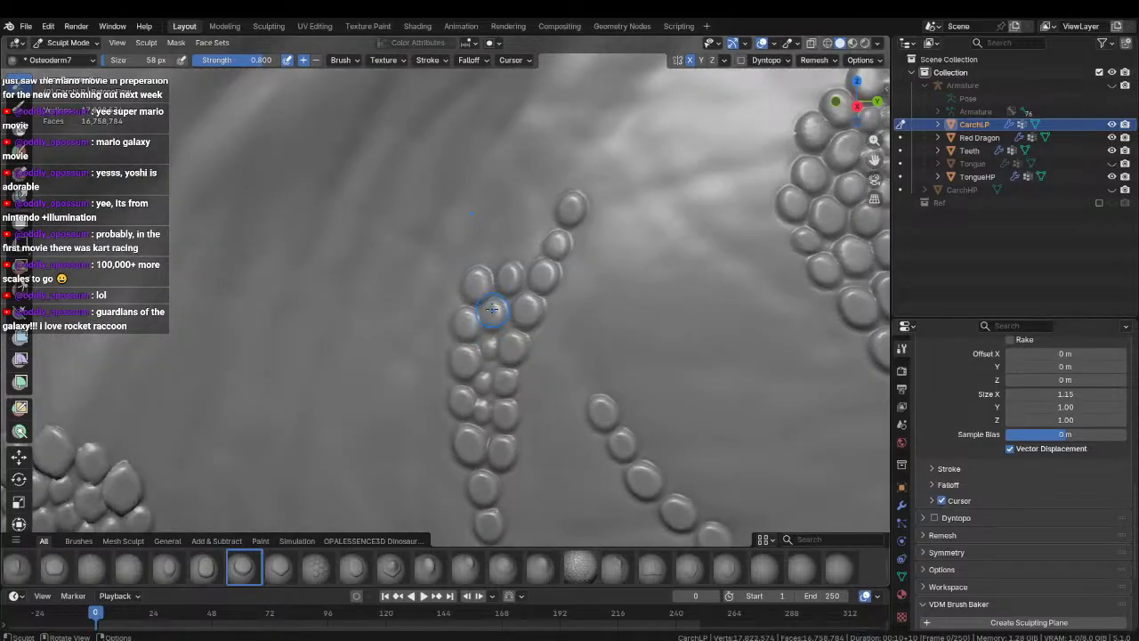
{"action": "left_click", "coordinate": [492, 251]}
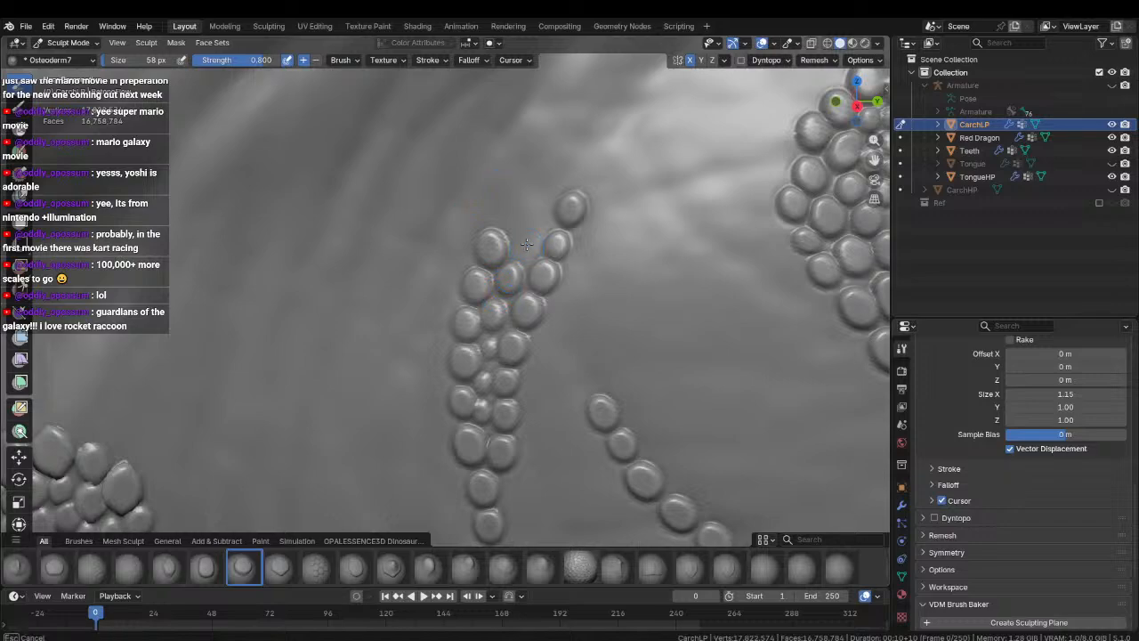
{"action": "left_click_drag", "start_coordinate": [528, 244], "coordinate": [524, 287]}
{"action": "mouse_move", "coordinate": [538, 211]}
{"action": "left_mouse_down"}
{"action": "mouse_move", "coordinate": [533, 242]}
{"action": "mouse_move", "coordinate": [513, 256]}
{"action": "left_mouse_up"}
{"action": "key", "text": "ctrl+z"}
{"action": "left_click_drag", "start_coordinate": [508, 208], "coordinate": [509, 263]}
{"action": "left_click_drag", "start_coordinate": [548, 176], "coordinate": [518, 199]}
{"action": "left_click_drag", "start_coordinate": [583, 176], "coordinate": [545, 210]}
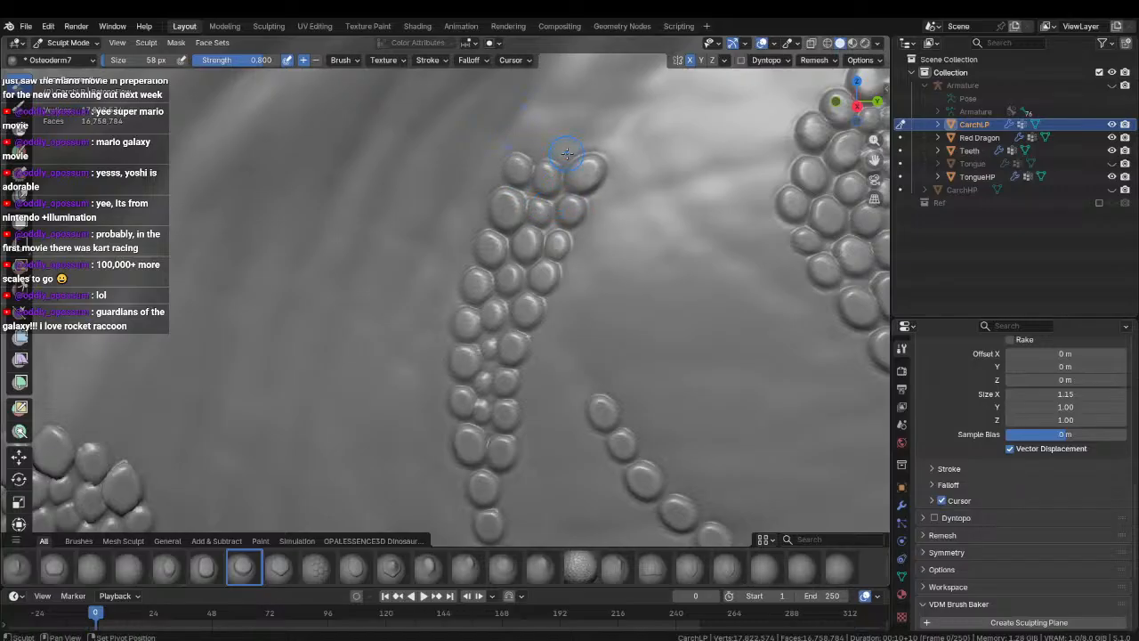
Stamp more Osteoderm7 scales at the upper end of the rising strip.
{"action": "middle_click_drag", "start_coordinate": [564, 160], "coordinate": [553, 210], "text": "shift"}
{"action": "left_click_drag", "start_coordinate": [526, 183], "coordinate": [526, 233]}
Stamp Osteoderm7 scales down the rear side of the rising strip and start a middle row curving between the two existing rows.
{"action": "mouse_move", "coordinate": [486, 342]}
{"action": "middle_mouse_down", "text": "shift"}
{"action": "mouse_move", "coordinate": [483, 158]}
{"action": "mouse_move", "coordinate": [489, 267]}
{"action": "middle_mouse_up", "text": "shift"}
{"action": "middle_click_drag", "start_coordinate": [491, 315], "coordinate": [464, 240], "text": "shift"}
{"action": "scroll", "coordinate": [463, 238], "scroll_direction": "up", "scroll_amount": 1}
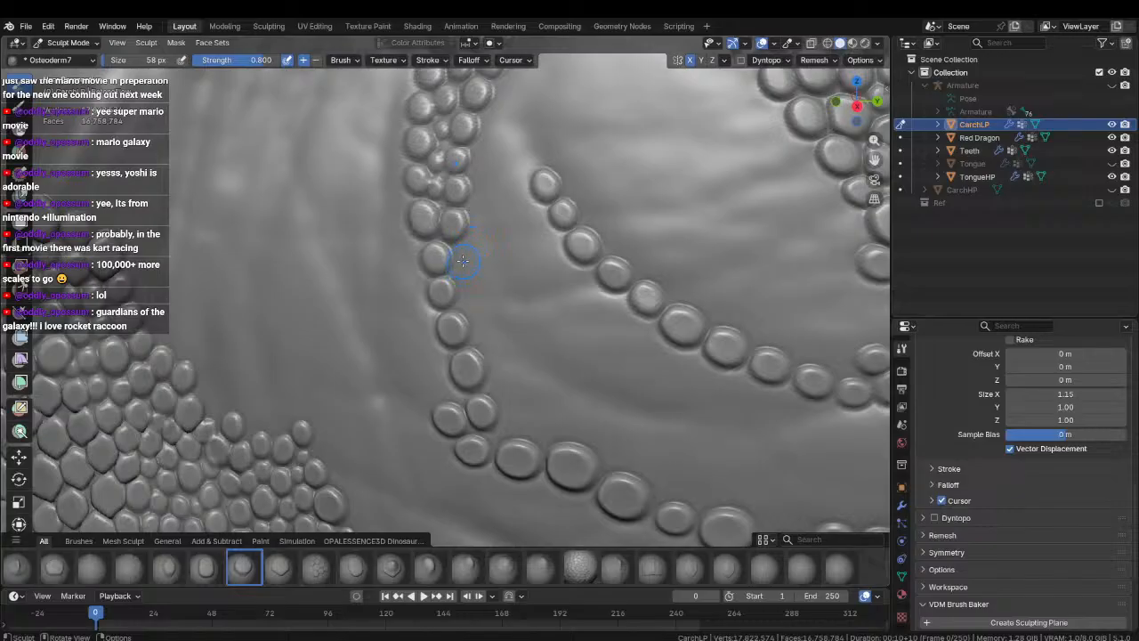
{"action": "mouse_move", "coordinate": [465, 257]}
{"action": "left_mouse_down"}
{"action": "mouse_move", "coordinate": [457, 327]}
{"action": "mouse_move", "coordinate": [525, 372]}
{"action": "left_mouse_up"}
{"action": "middle_click_drag", "start_coordinate": [538, 372], "coordinate": [483, 333]}
{"action": "left_click_drag", "start_coordinate": [483, 331], "coordinate": [580, 371]}
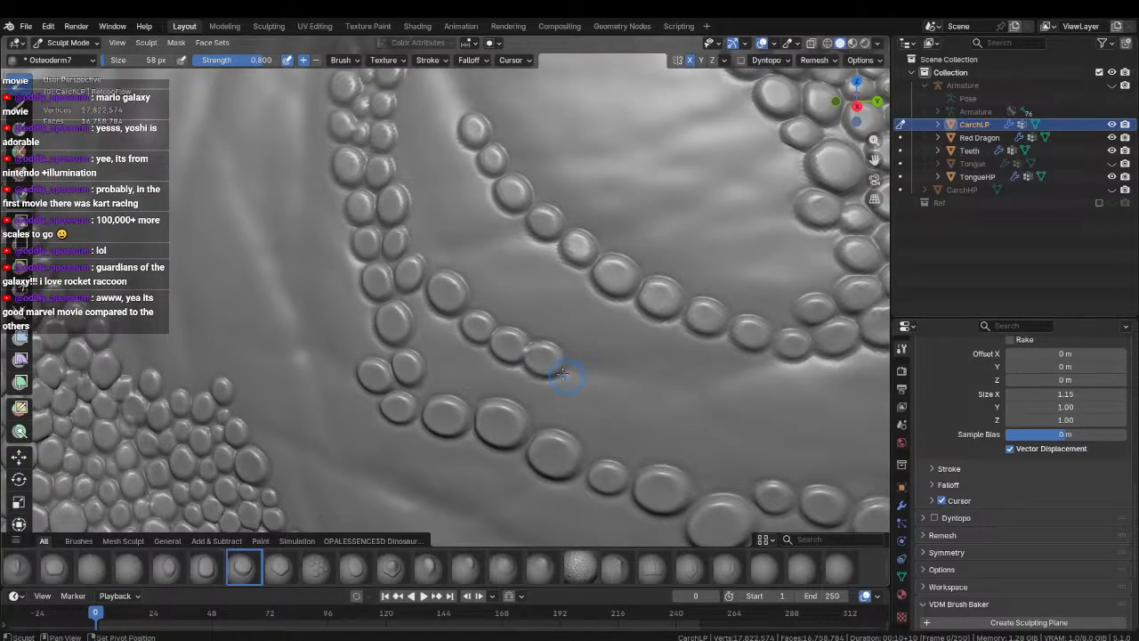
Continue the middle row of Osteoderm7 scales rearward until it joins the upper row beside the packed patch.
{"action": "middle_click_drag", "start_coordinate": [578, 371], "coordinate": [502, 348]}
{"action": "left_click_drag", "start_coordinate": [507, 342], "coordinate": [602, 362]}
{"action": "mouse_move", "coordinate": [603, 362]}
{"action": "middle_mouse_down"}
{"action": "mouse_move", "coordinate": [483, 364]}
{"action": "mouse_move", "coordinate": [508, 381]}
{"action": "mouse_move", "coordinate": [447, 360]}
{"action": "middle_mouse_up"}
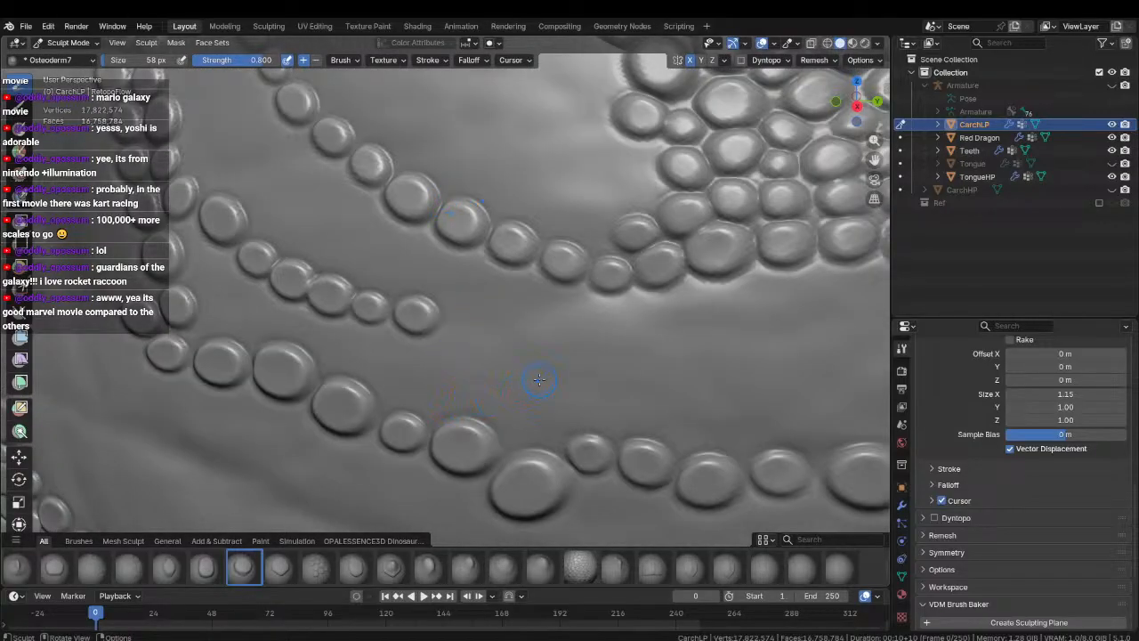
{"action": "left_click_drag", "start_coordinate": [457, 321], "coordinate": [569, 311]}
{"action": "left_click_drag", "start_coordinate": [567, 300], "coordinate": [601, 290]}
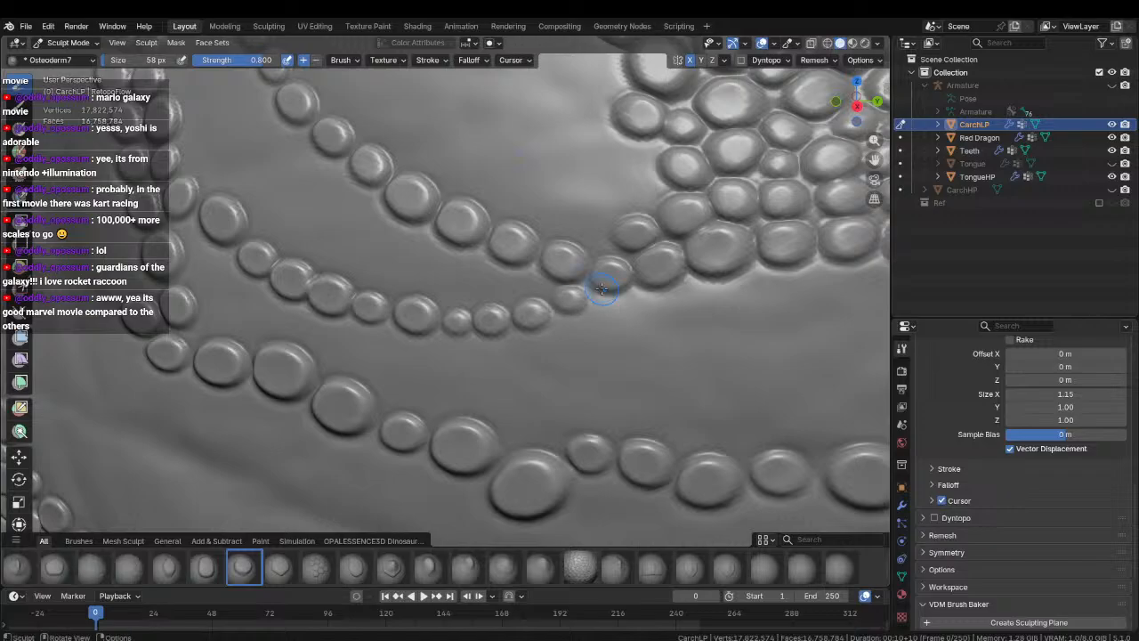
Fill the front corner between the middle row and the lower row with small Osteoderm7 scales, undoing one stroke.
{"action": "middle_click_drag", "start_coordinate": [601, 286], "coordinate": [401, 287], "text": "ctrl"}
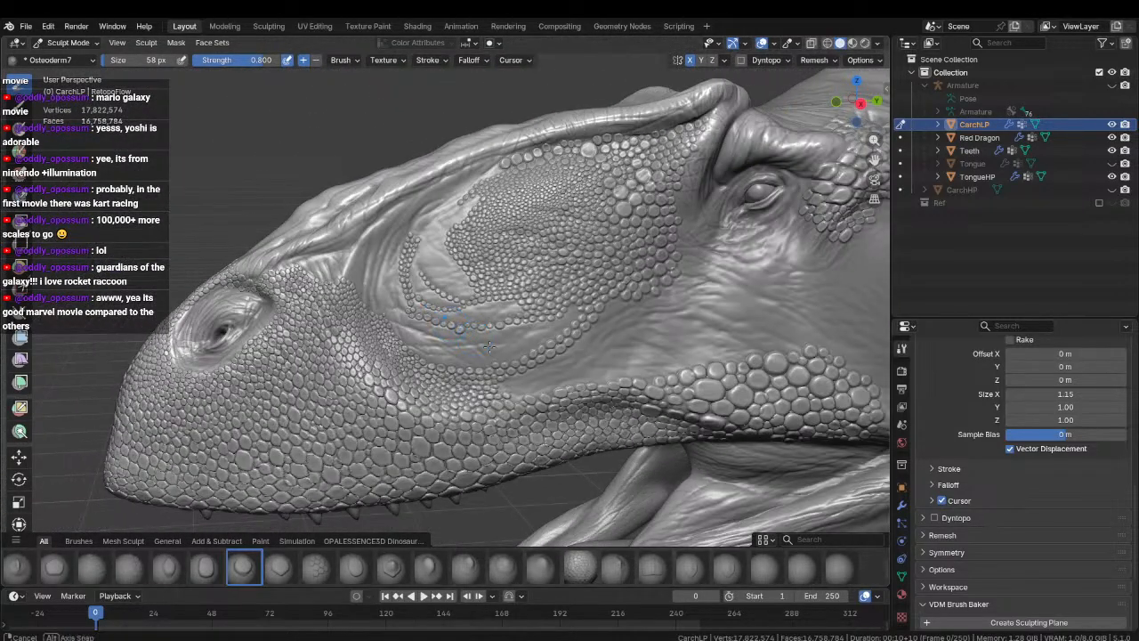
{"action": "middle_click_drag", "start_coordinate": [504, 345], "coordinate": [517, 352]}
{"action": "middle_click_drag", "start_coordinate": [470, 251], "coordinate": [470, 294]}
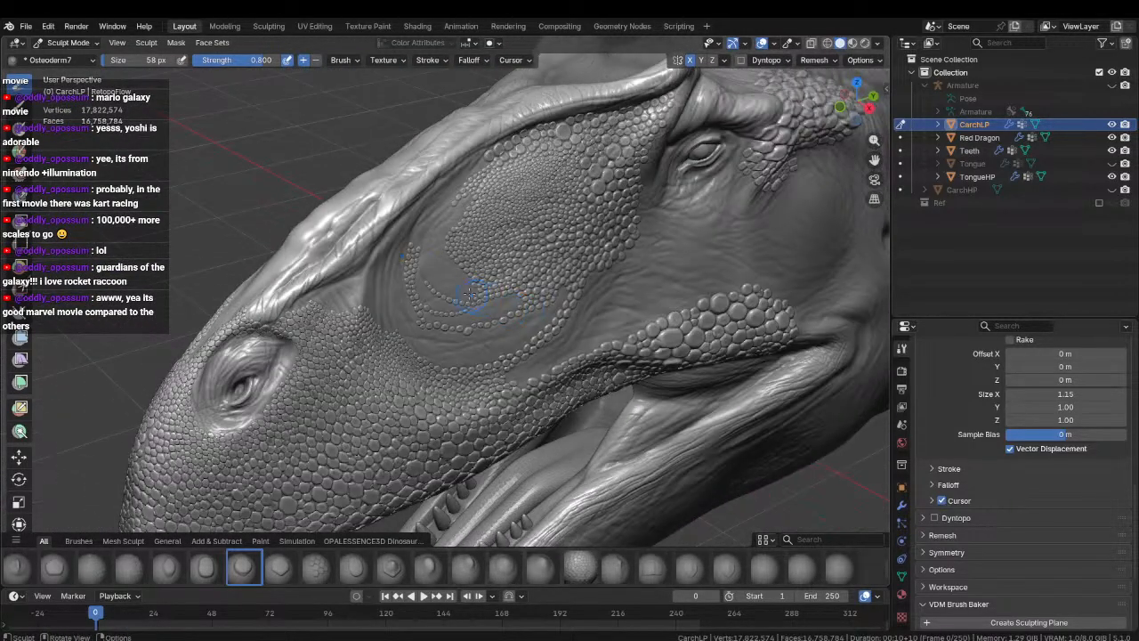
{"action": "middle_click_drag", "start_coordinate": [480, 369], "coordinate": [407, 292]}
{"action": "mouse_move", "coordinate": [340, 258]}
{"action": "left_mouse_down"}
{"action": "mouse_move", "coordinate": [362, 295]}
{"action": "mouse_move", "coordinate": [403, 321]}
{"action": "mouse_move", "coordinate": [379, 311]}
{"action": "mouse_move", "coordinate": [367, 328]}
{"action": "mouse_move", "coordinate": [412, 336]}
{"action": "mouse_move", "coordinate": [407, 317]}
{"action": "mouse_move", "coordinate": [433, 356]}
{"action": "mouse_move", "coordinate": [485, 345]}
{"action": "mouse_move", "coordinate": [530, 395]}
{"action": "left_mouse_up"}
{"action": "key", "text": "ctrl+z"}
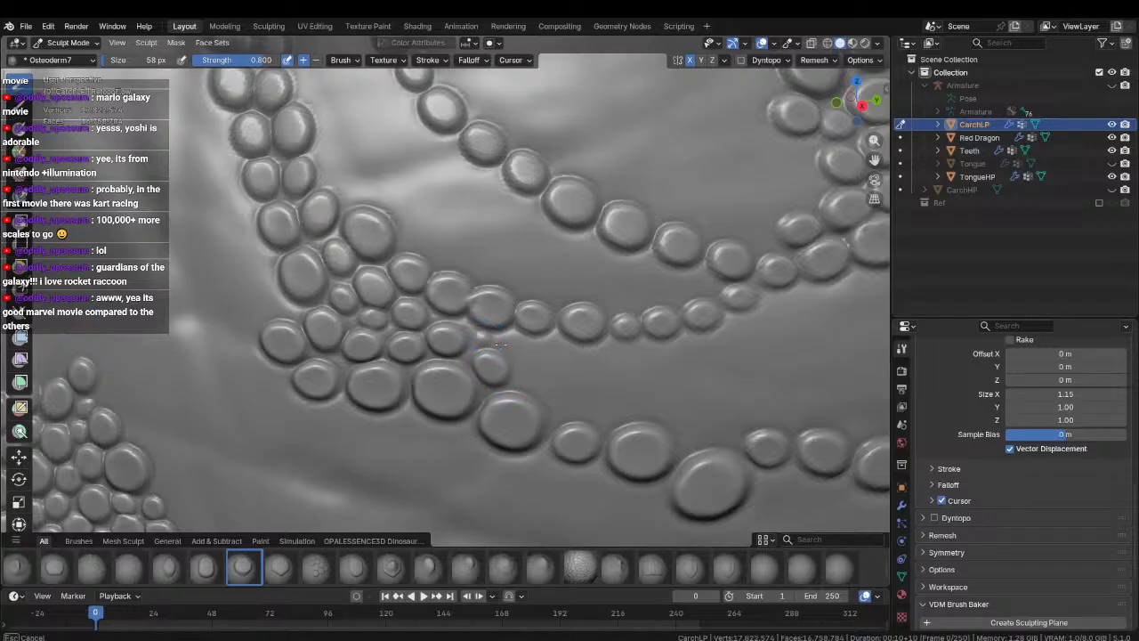
{"action": "middle_click_drag", "start_coordinate": [550, 350], "coordinate": [450, 347]}
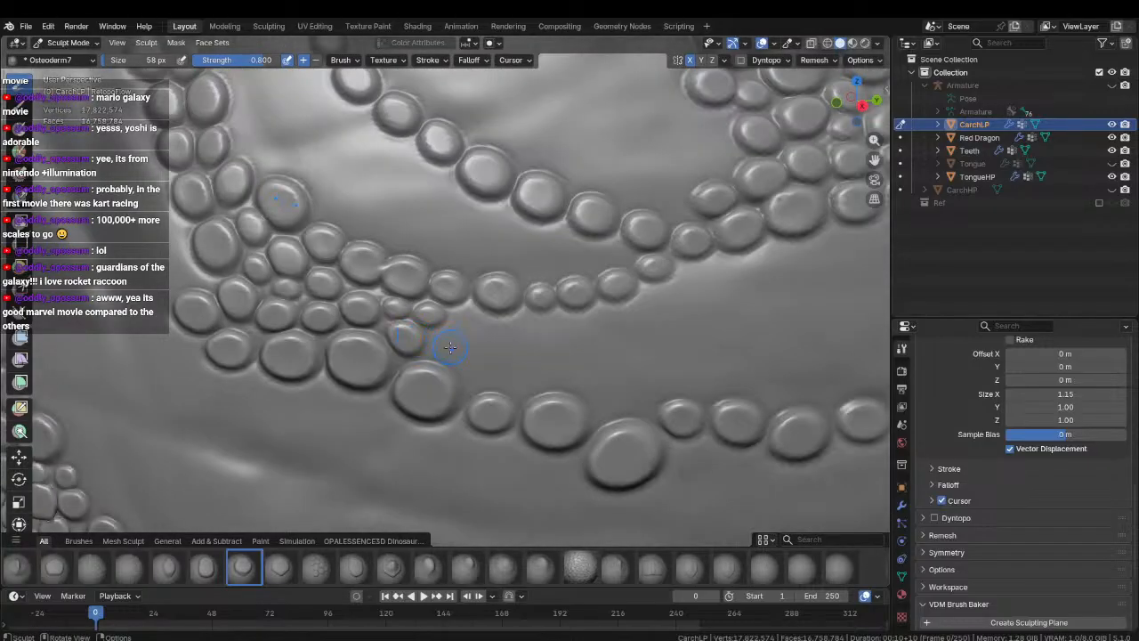
Pack Osteoderm7 scales rearward through the gap between the middle row and the lower row.
{"action": "left_click_drag", "start_coordinate": [459, 360], "coordinate": [487, 370]}
{"action": "left_click_drag", "start_coordinate": [464, 322], "coordinate": [507, 328]}
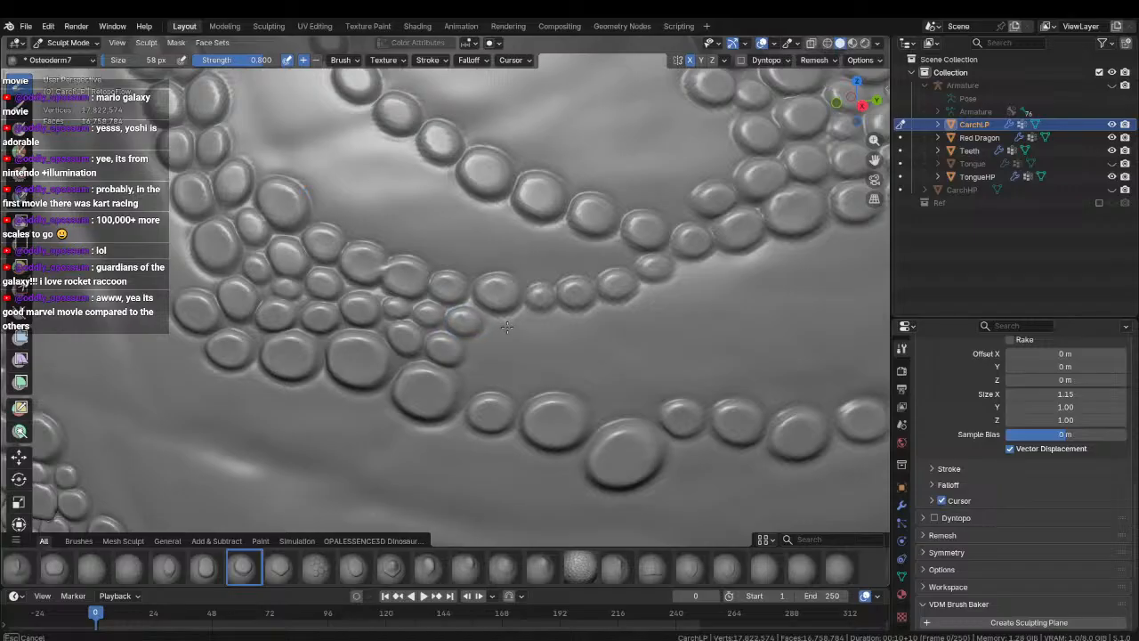
{"action": "left_click_drag", "start_coordinate": [493, 401], "coordinate": [553, 391]}
{"action": "left_click_drag", "start_coordinate": [515, 357], "coordinate": [566, 329]}
{"action": "middle_click_drag", "start_coordinate": [546, 353], "coordinate": [431, 340], "text": "shift"}
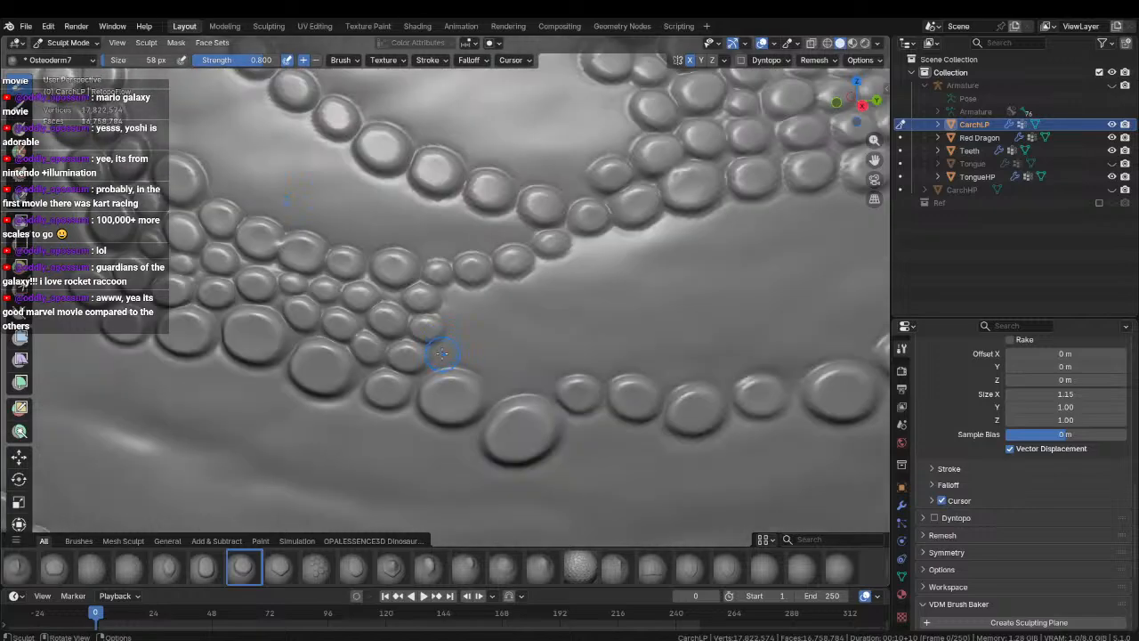
Extend the packed scales rearward below the junction of the middle row and the upper row.
{"action": "mouse_move", "coordinate": [473, 305]}
{"action": "left_mouse_down"}
{"action": "mouse_move", "coordinate": [501, 360]}
{"action": "mouse_move", "coordinate": [573, 365]}
{"action": "mouse_move", "coordinate": [557, 340]}
{"action": "left_mouse_up"}
{"action": "left_click_drag", "start_coordinate": [506, 298], "coordinate": [594, 267]}
{"action": "middle_click_drag", "start_coordinate": [595, 267], "coordinate": [513, 277], "text": "shift"}
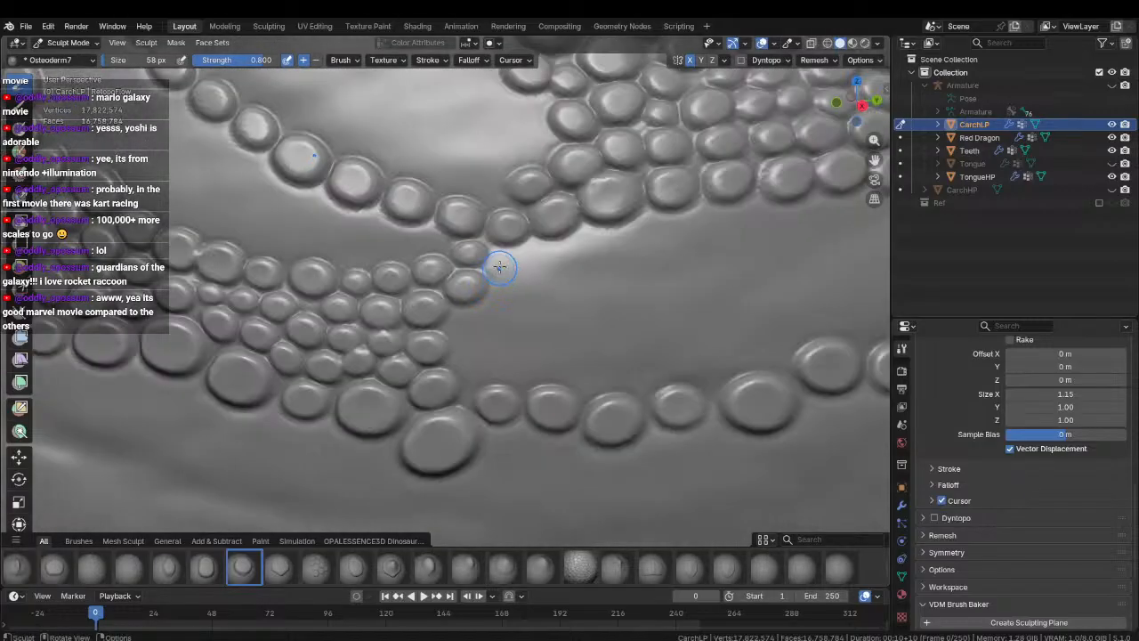
{"action": "left_click_drag", "start_coordinate": [504, 263], "coordinate": [463, 283]}
{"action": "left_click_drag", "start_coordinate": [464, 323], "coordinate": [549, 245]}
Stamp a row of small Osteoderm7 scales along the lower edge of the packed patch, bordering the bare pocket.
{"action": "middle_click_drag", "start_coordinate": [547, 244], "coordinate": [450, 281], "text": "shift"}
{"action": "left_click_drag", "start_coordinate": [480, 278], "coordinate": [569, 256]}
{"action": "middle_click_drag", "start_coordinate": [568, 255], "coordinate": [482, 257], "text": "shift"}
{"action": "left_click_drag", "start_coordinate": [501, 256], "coordinate": [542, 256]}
{"action": "mouse_move", "coordinate": [543, 256]}
{"action": "left_mouse_down"}
{"action": "mouse_move", "coordinate": [583, 256]}
{"action": "mouse_move", "coordinate": [609, 272]}
{"action": "left_mouse_up"}
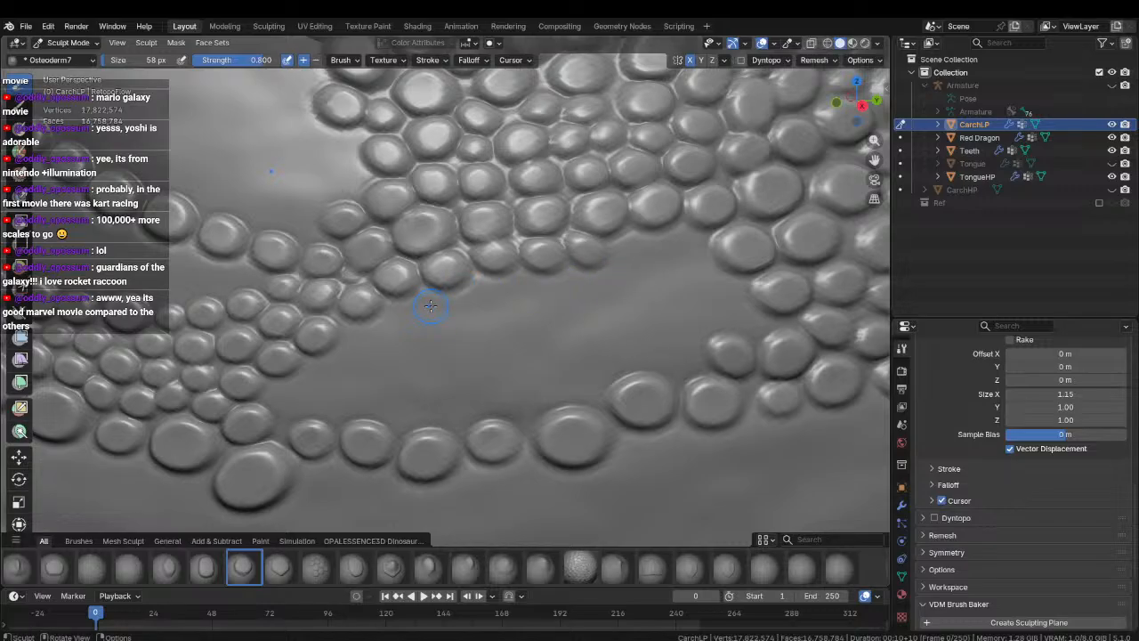
Line the front end and upper edge of the enclosed bare pocket with Osteoderm7 scales.
{"action": "scroll", "coordinate": [509, 343], "scroll_direction": "down", "scroll_amount": 10}
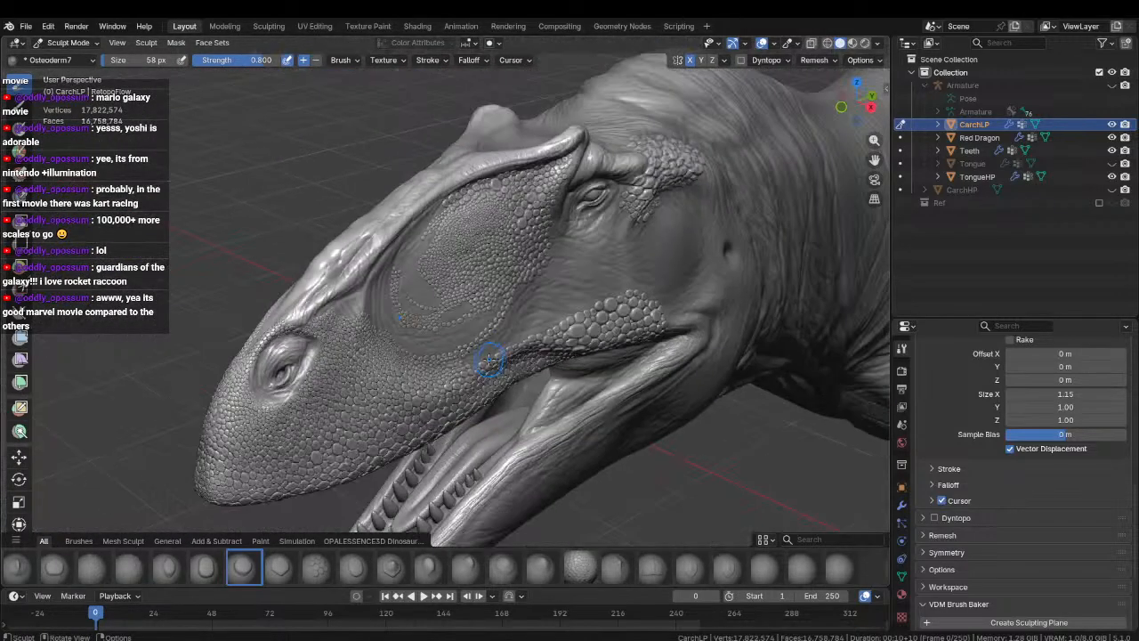
{"action": "middle_click_drag", "start_coordinate": [488, 360], "coordinate": [554, 343]}
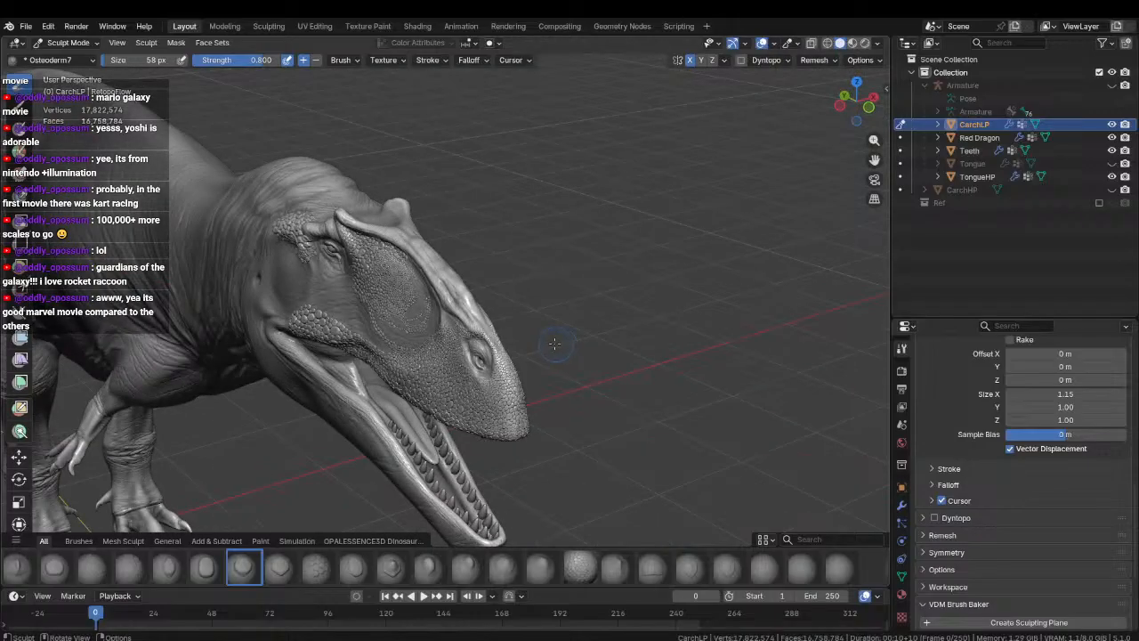
{"action": "middle_click_drag", "start_coordinate": [675, 350], "coordinate": [499, 330]}
{"action": "scroll", "coordinate": [462, 318], "scroll_direction": "up", "scroll_amount": 10}
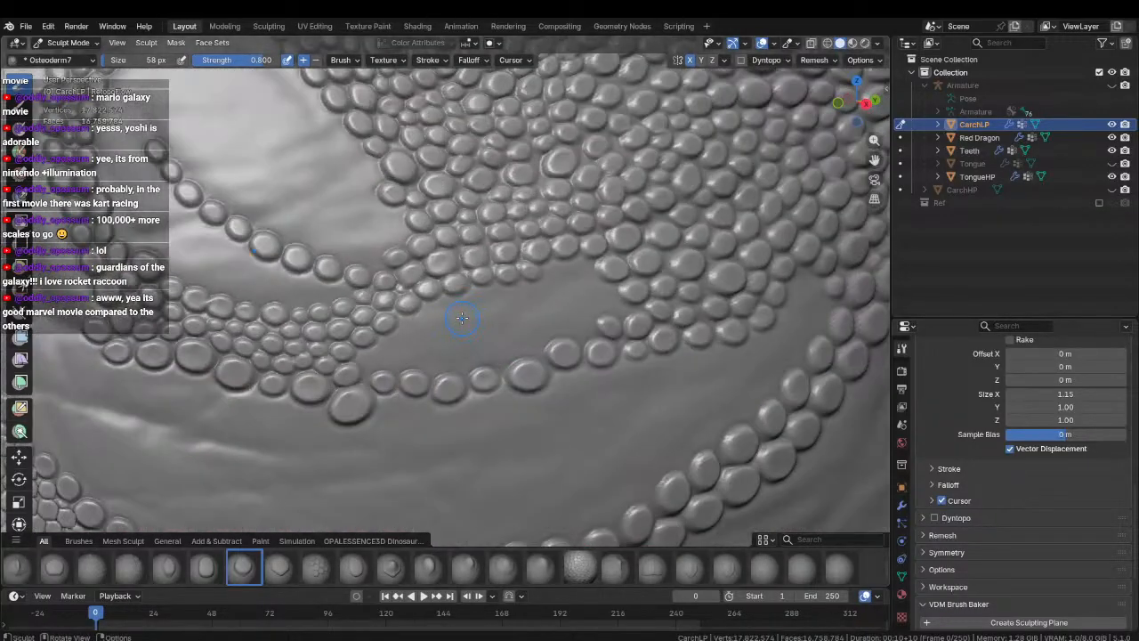
{"action": "scroll", "coordinate": [428, 408], "scroll_direction": "up", "scroll_amount": 3}
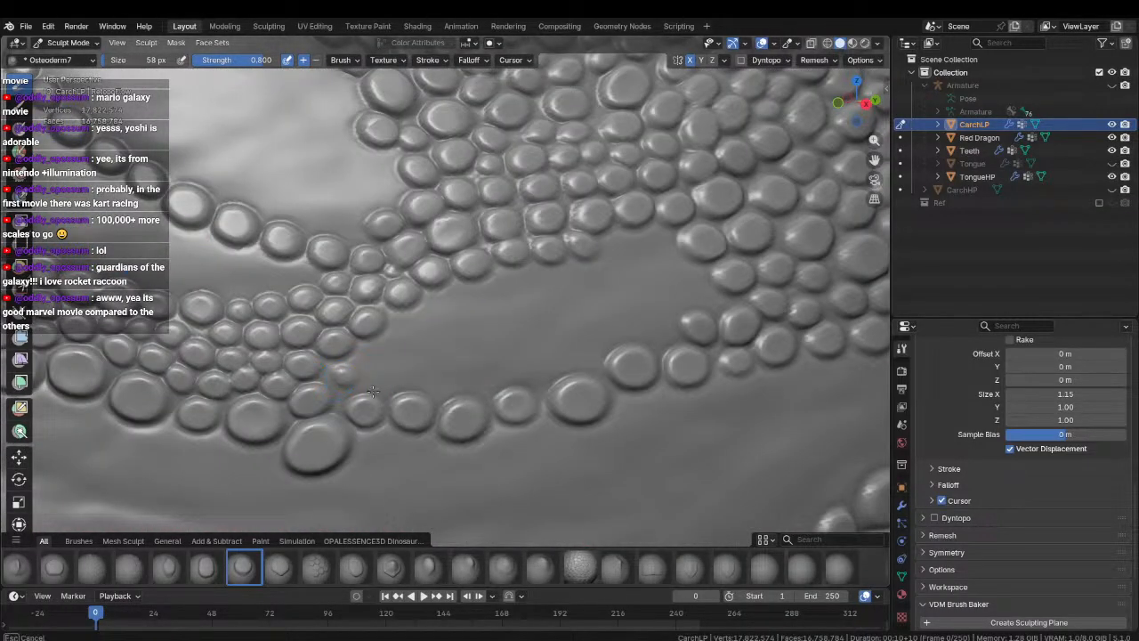
{"action": "left_click", "coordinate": [397, 385]}
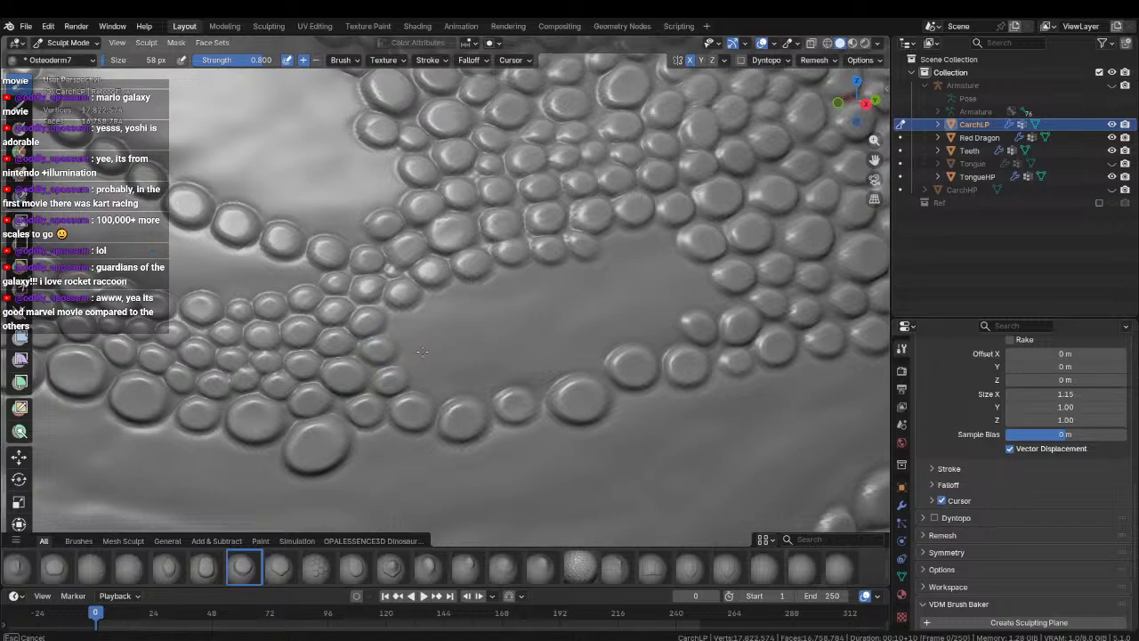
{"action": "left_click", "coordinate": [407, 327]}
{"action": "left_click", "coordinate": [442, 307]}
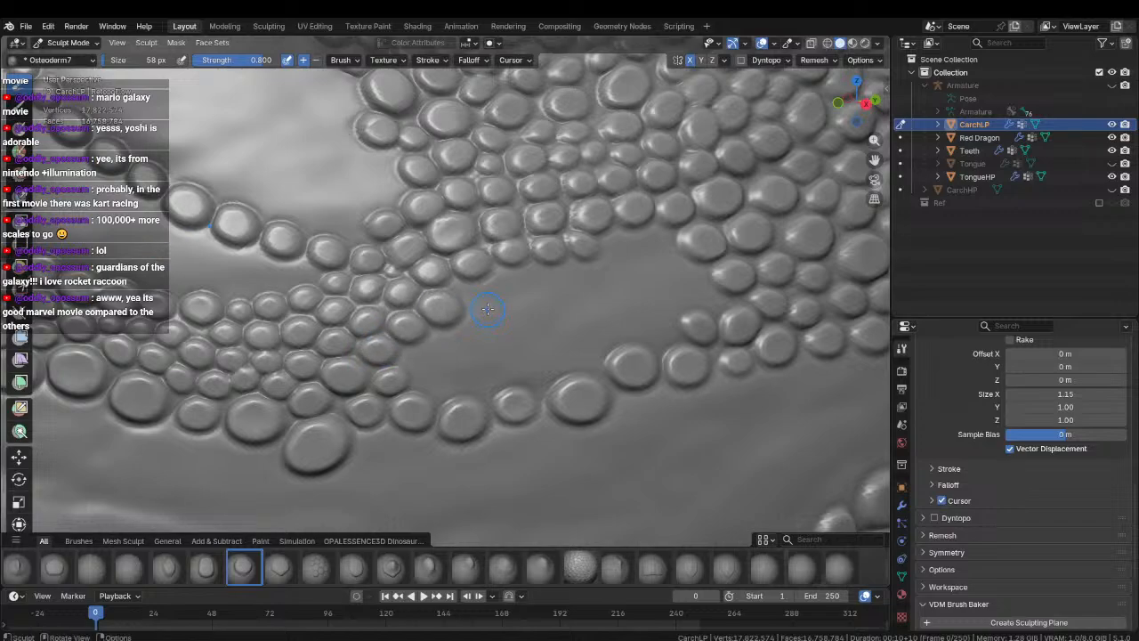
{"action": "left_click", "coordinate": [476, 293]}
{"action": "left_click", "coordinate": [515, 282]}
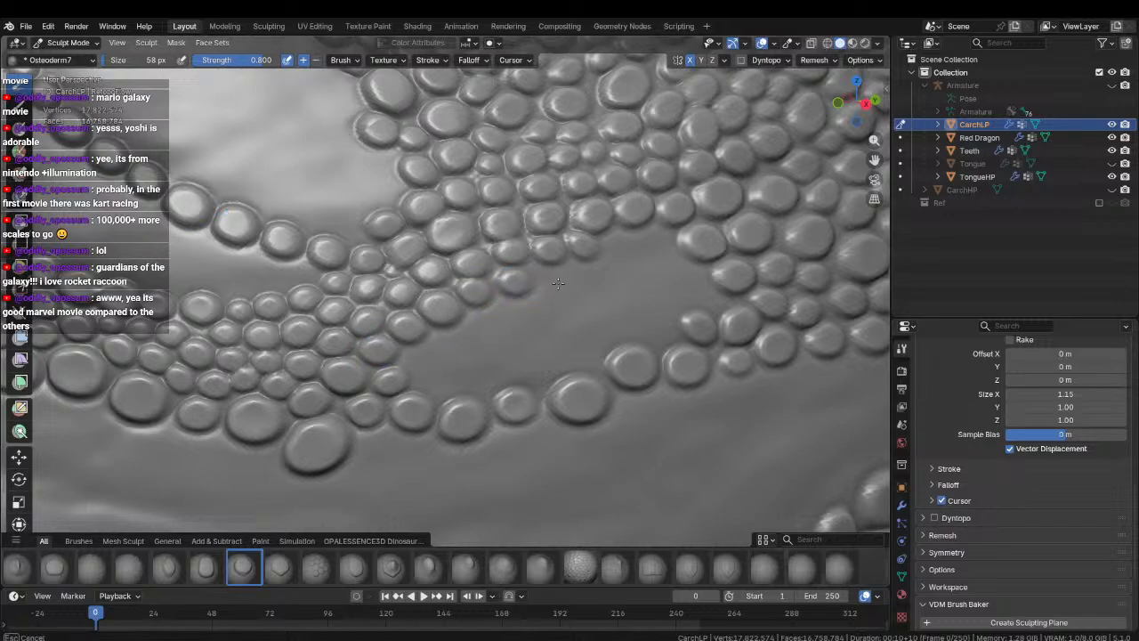
Fill the rear end of the enclosed bare pocket with small Osteoderm7 scales.
{"action": "middle_click_drag", "start_coordinate": [579, 280], "coordinate": [455, 275], "text": "shift"}
{"action": "mouse_move", "coordinate": [455, 272]}
{"action": "left_mouse_down"}
{"action": "mouse_move", "coordinate": [494, 276]}
{"action": "mouse_move", "coordinate": [537, 257]}
{"action": "mouse_move", "coordinate": [517, 259]}
{"action": "mouse_move", "coordinate": [626, 318]}
{"action": "left_mouse_up"}
{"action": "left_click", "coordinate": [586, 299]}
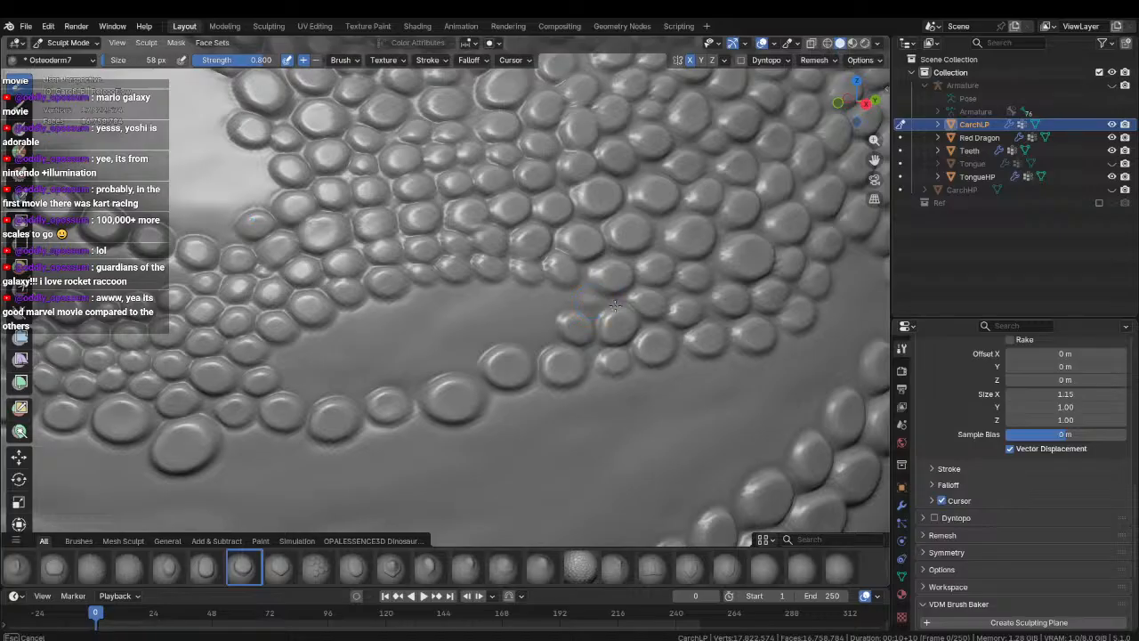
{"action": "left_click", "coordinate": [548, 298]}
{"action": "left_click_drag", "start_coordinate": [516, 295], "coordinate": [475, 292]}
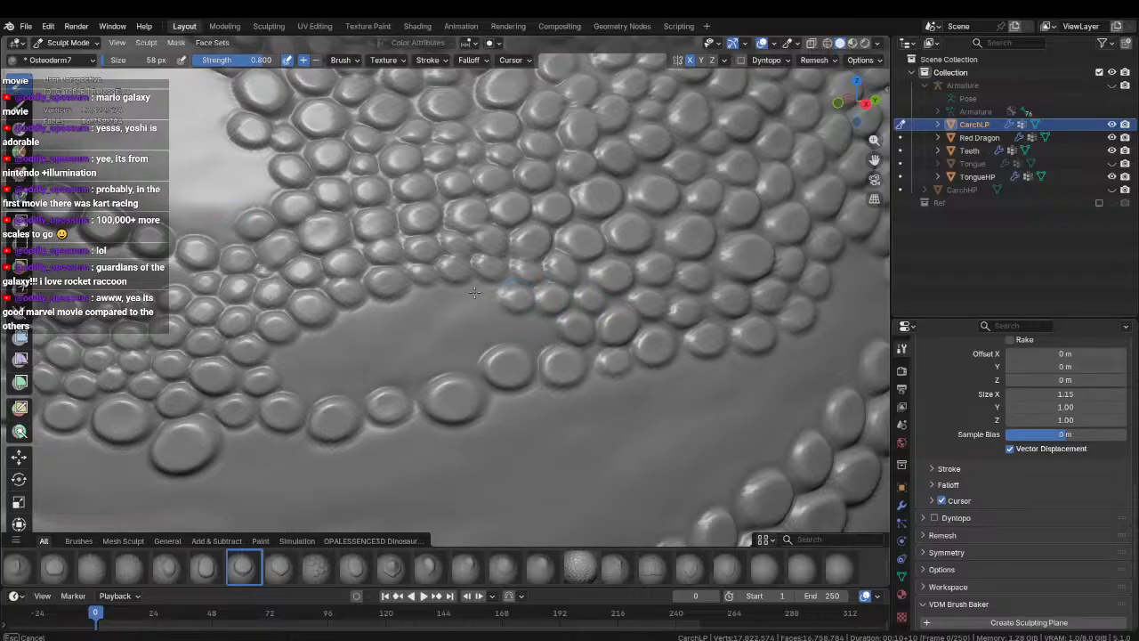
{"action": "middle_click_drag", "start_coordinate": [552, 331], "coordinate": [482, 332]}
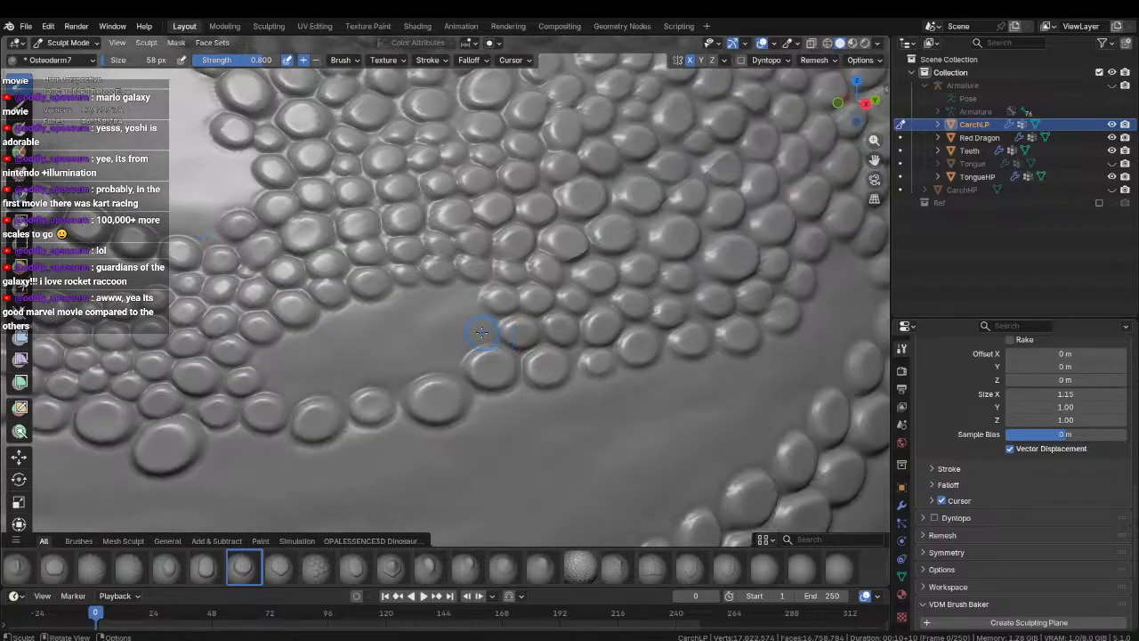
Fill the rest of the enclosed pocket with Osteoderm7 scales from its upper edge down to the lower row.
{"action": "left_click", "coordinate": [461, 298]}
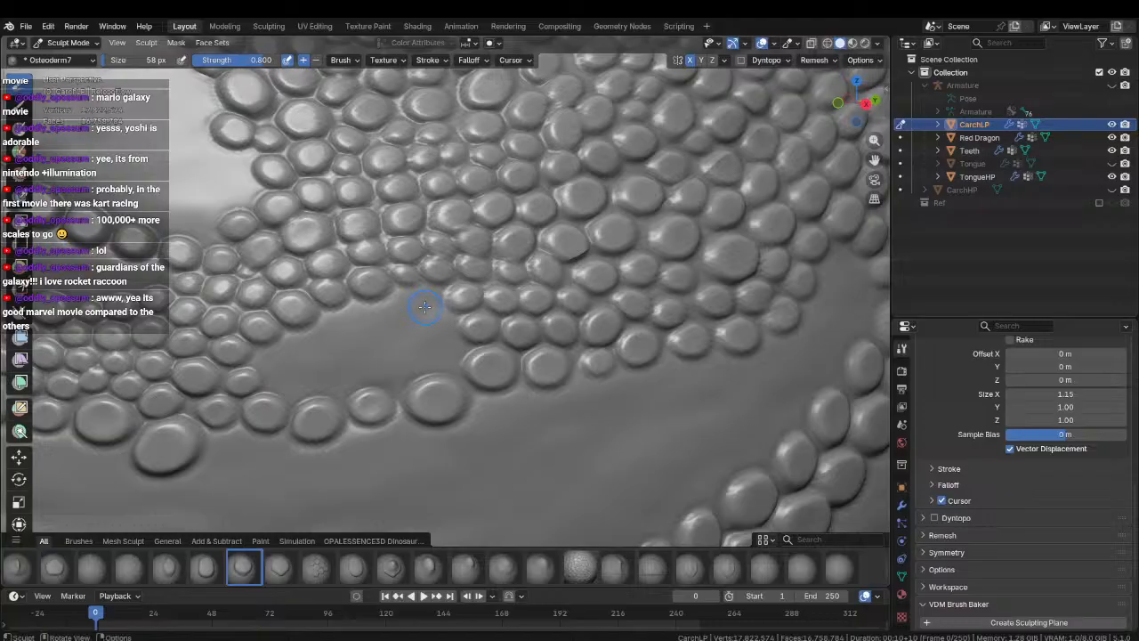
{"action": "left_click", "coordinate": [420, 300]}
{"action": "left_click_drag", "start_coordinate": [382, 305], "coordinate": [304, 349]}
{"action": "middle_click_drag", "start_coordinate": [304, 349], "coordinate": [360, 326]}
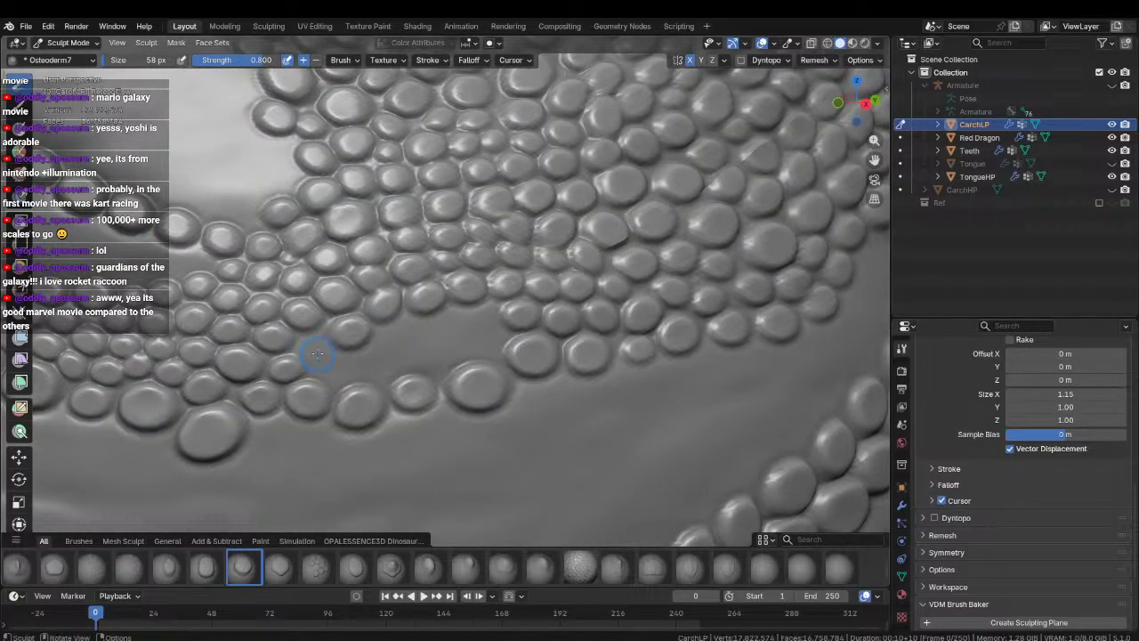
{"action": "mouse_move", "coordinate": [340, 371]}
{"action": "left_mouse_down"}
{"action": "mouse_move", "coordinate": [432, 361]}
{"action": "mouse_move", "coordinate": [426, 333]}
{"action": "mouse_move", "coordinate": [463, 324]}
{"action": "left_mouse_up"}
{"action": "left_click_drag", "start_coordinate": [420, 357], "coordinate": [526, 341]}
{"action": "left_click_drag", "start_coordinate": [461, 321], "coordinate": [500, 320]}
On the opposite side of the head, fill the notch where the outer double row meets the packed patch with Osteoderm7 scales.
{"action": "scroll", "coordinate": [432, 406], "scroll_direction": "down", "scroll_amount": 9}
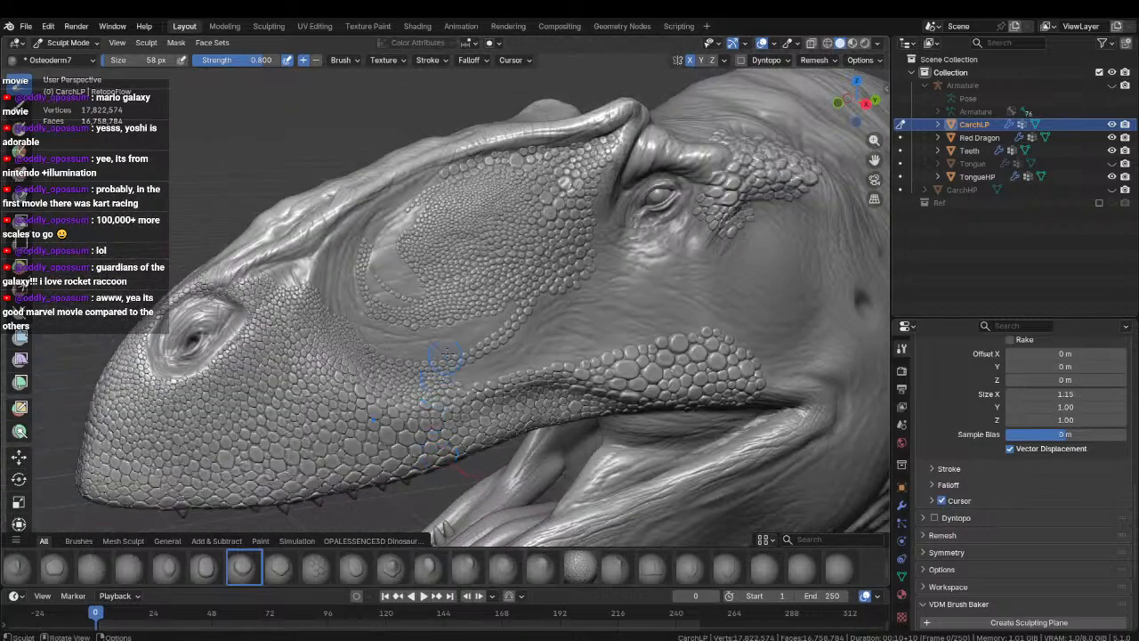
{"action": "middle_click_drag", "start_coordinate": [454, 333], "coordinate": [478, 356]}
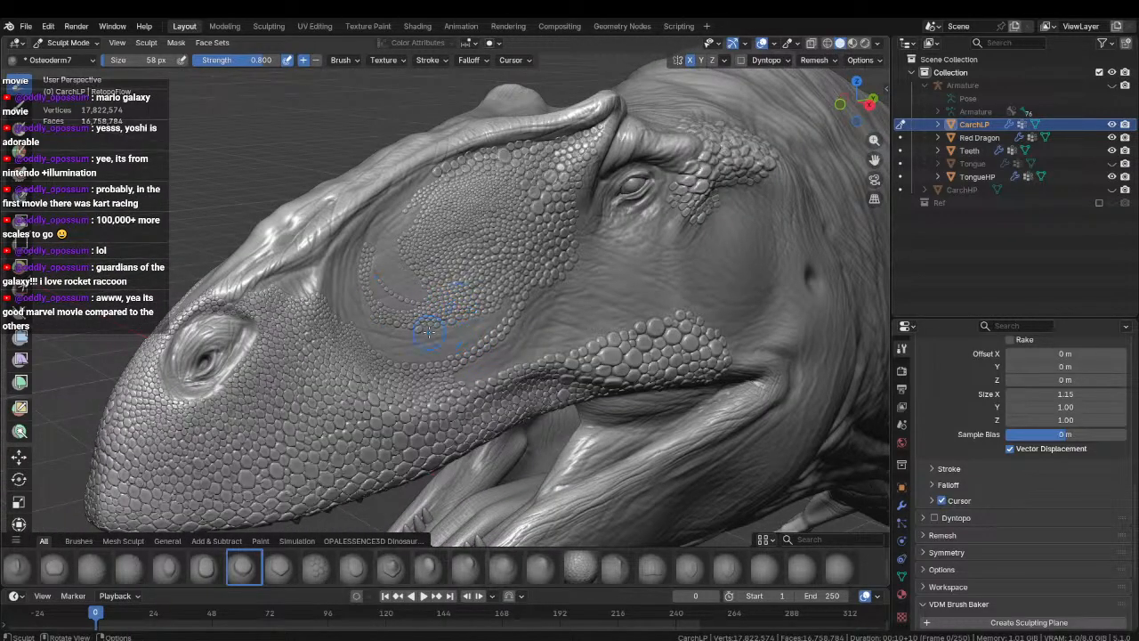
{"action": "mouse_move", "coordinate": [428, 331]}
{"action": "middle_mouse_down"}
{"action": "mouse_move", "coordinate": [521, 339]}
{"action": "mouse_move", "coordinate": [488, 401]}
{"action": "mouse_move", "coordinate": [491, 433]}
{"action": "middle_mouse_up"}
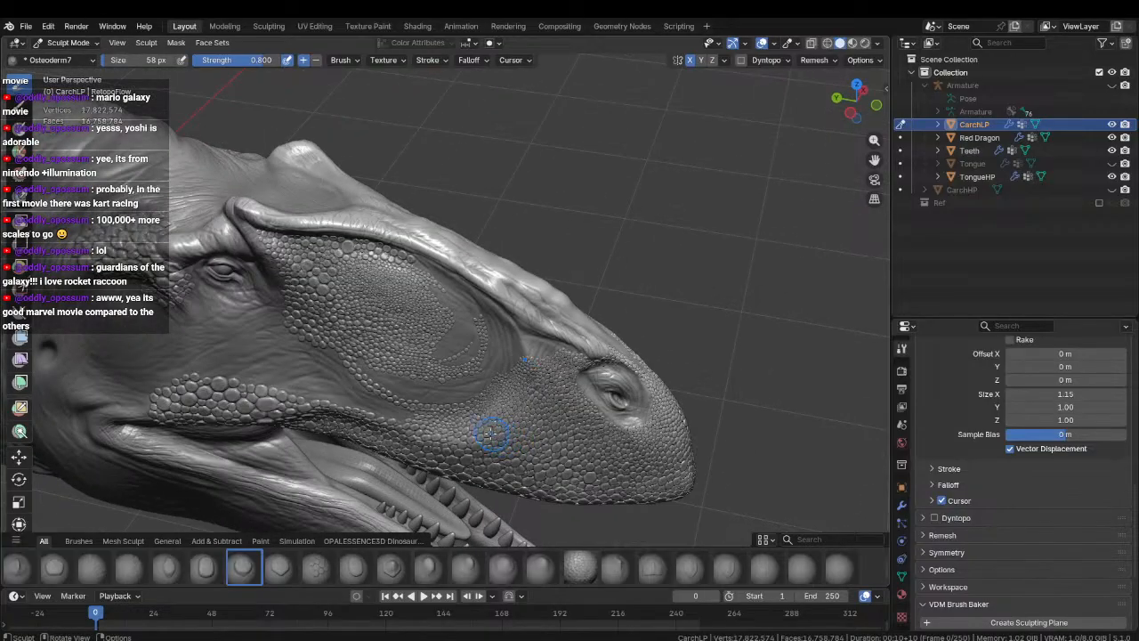
{"action": "mouse_move", "coordinate": [534, 471]}
{"action": "middle_mouse_down", "text": "ctrl"}
{"action": "mouse_move", "coordinate": [552, 407]}
{"action": "mouse_move", "coordinate": [501, 356]}
{"action": "mouse_move", "coordinate": [495, 331]}
{"action": "mouse_move", "coordinate": [470, 326]}
{"action": "middle_mouse_up", "text": "ctrl"}
{"action": "scroll", "coordinate": [467, 312], "scroll_direction": "up", "scroll_amount": 3}
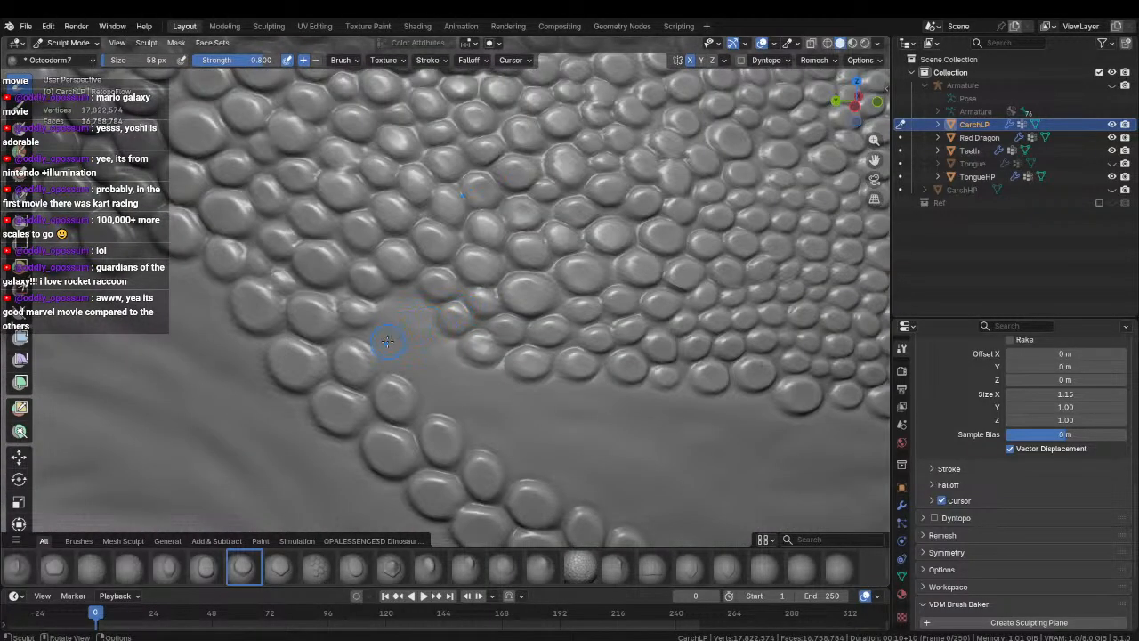
{"action": "left_click_drag", "start_coordinate": [387, 336], "coordinate": [393, 359]}
{"action": "left_click_drag", "start_coordinate": [409, 303], "coordinate": [413, 327]}
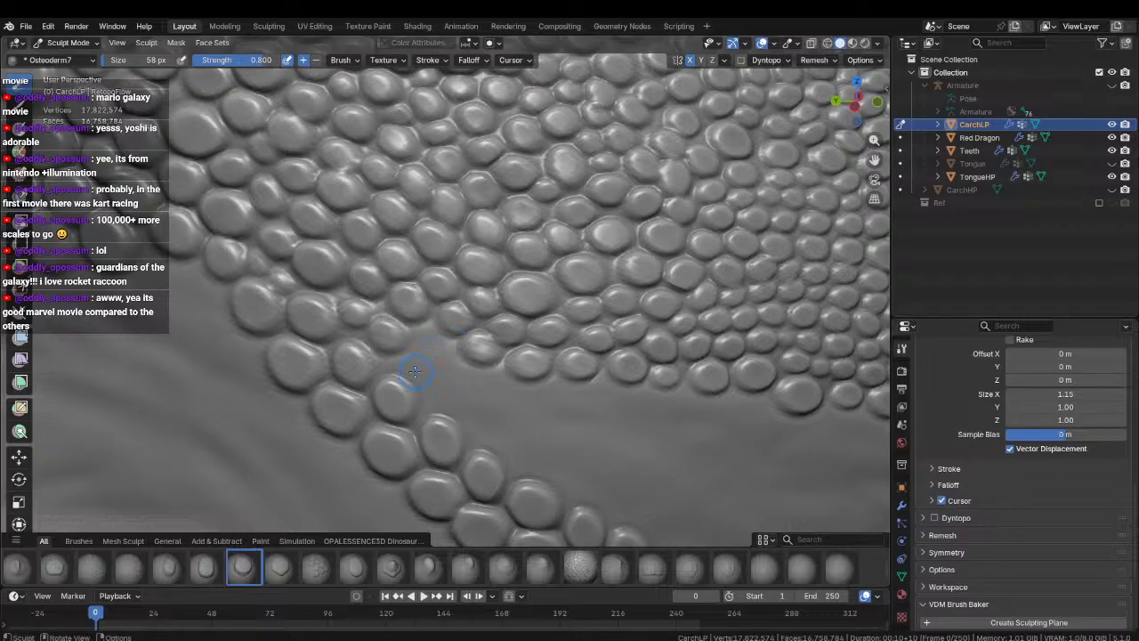
{"action": "left_click_drag", "start_coordinate": [409, 370], "coordinate": [414, 391]}
{"action": "left_click_drag", "start_coordinate": [437, 349], "coordinate": [440, 372]}
{"action": "middle_click_drag", "start_coordinate": [441, 389], "coordinate": [380, 329], "text": "shift"}
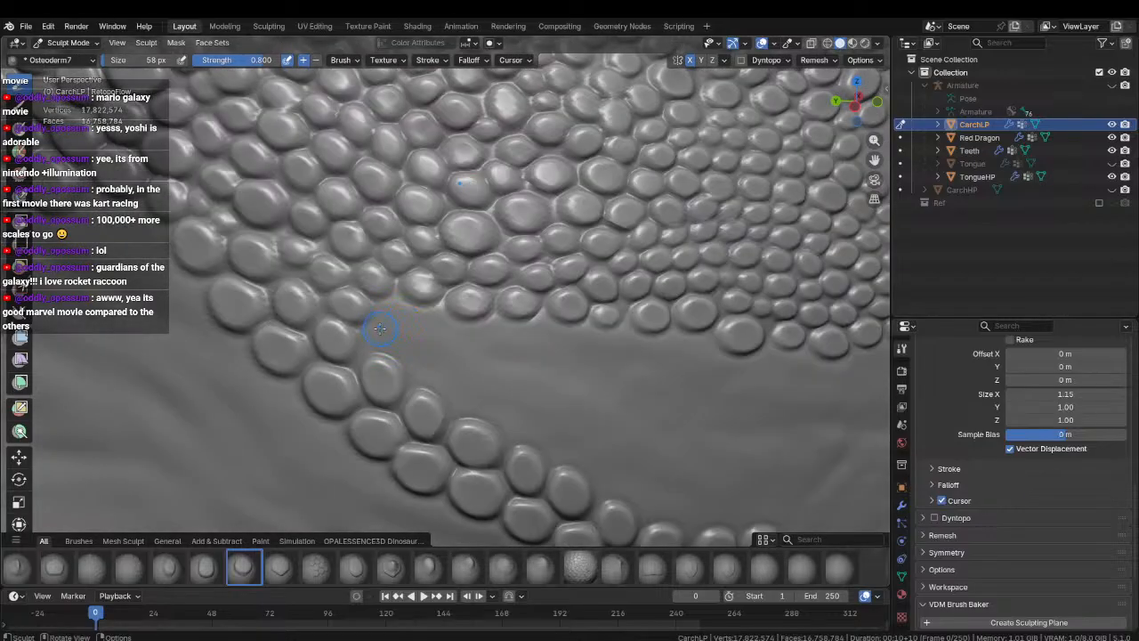
Pack scales forward into the wedge between the outer double row and the packed patch, undoing one stroke.
{"action": "mouse_move", "coordinate": [380, 329]}
{"action": "left_mouse_down"}
{"action": "mouse_move", "coordinate": [382, 339]}
{"action": "mouse_move", "coordinate": [434, 324]}
{"action": "mouse_move", "coordinate": [448, 381]}
{"action": "mouse_move", "coordinate": [481, 395]}
{"action": "left_mouse_up"}
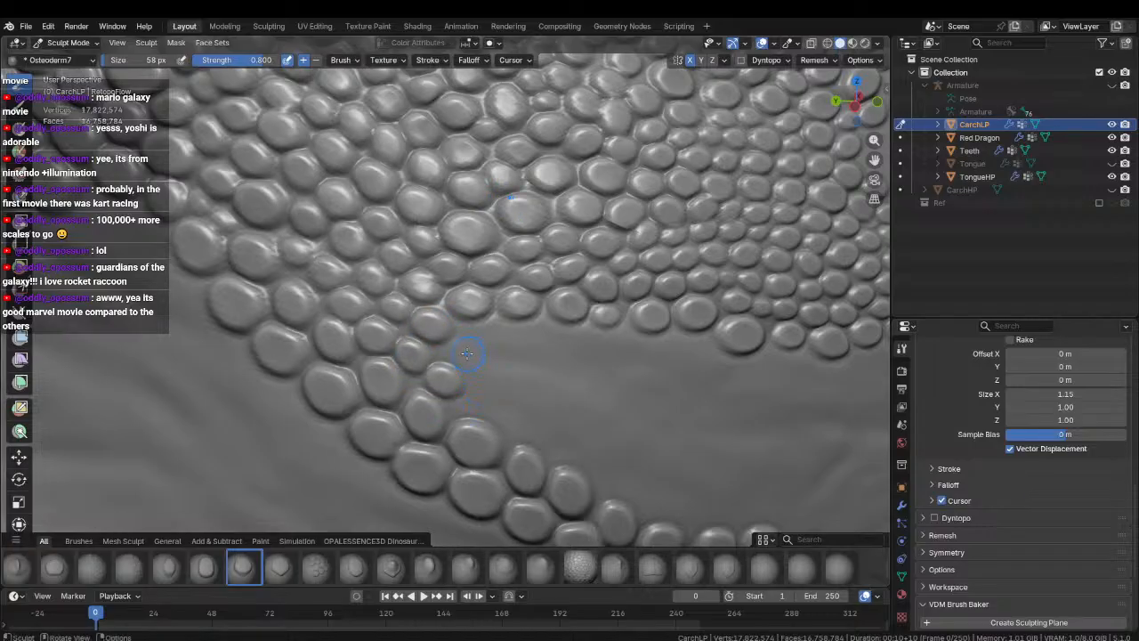
{"action": "left_click_drag", "start_coordinate": [464, 351], "coordinate": [518, 336]}
{"action": "key", "text": "ctrl+z"}
{"action": "middle_click_drag", "start_coordinate": [469, 392], "coordinate": [435, 351], "text": "shift"}
{"action": "left_click_drag", "start_coordinate": [463, 361], "coordinate": [499, 400]}
{"action": "left_click_drag", "start_coordinate": [455, 329], "coordinate": [480, 345]}
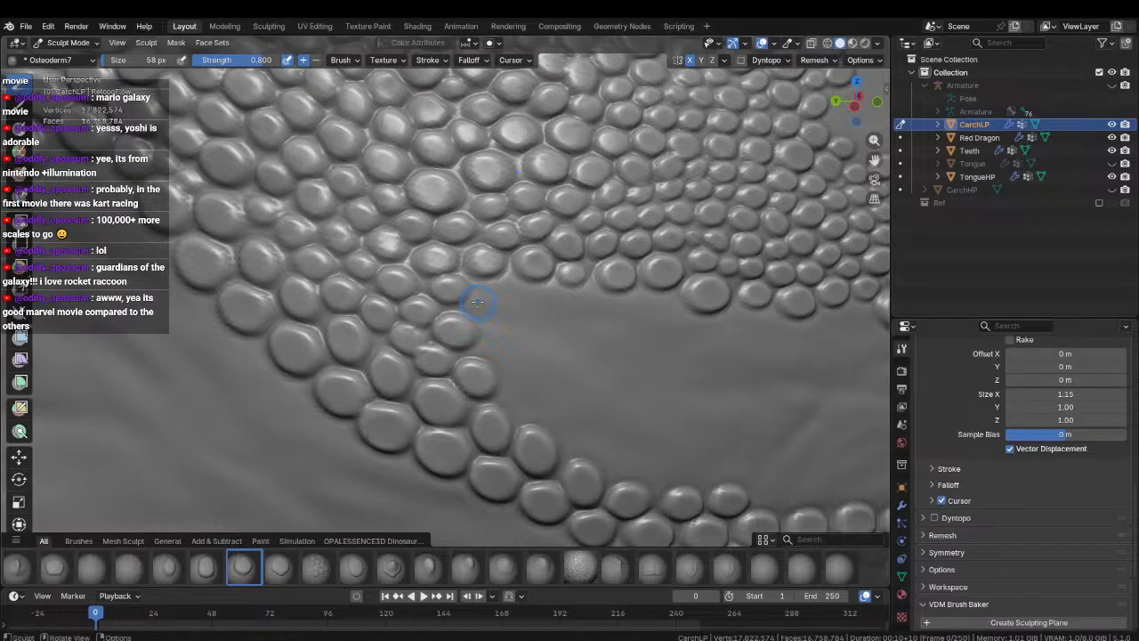
Extend the wedge of Osteoderm7 scales forward along the lower edge of the packed patch.
{"action": "left_click_drag", "start_coordinate": [483, 303], "coordinate": [532, 295]}
{"action": "middle_click_drag", "start_coordinate": [531, 292], "coordinate": [464, 278], "text": "shift"}
{"action": "left_click_drag", "start_coordinate": [461, 279], "coordinate": [502, 282]}
{"action": "mouse_move", "coordinate": [435, 324]}
{"action": "left_mouse_down"}
{"action": "mouse_move", "coordinate": [485, 339]}
{"action": "mouse_move", "coordinate": [511, 316]}
{"action": "left_mouse_up"}
{"action": "middle_click_drag", "start_coordinate": [491, 355], "coordinate": [443, 330], "text": "shift"}
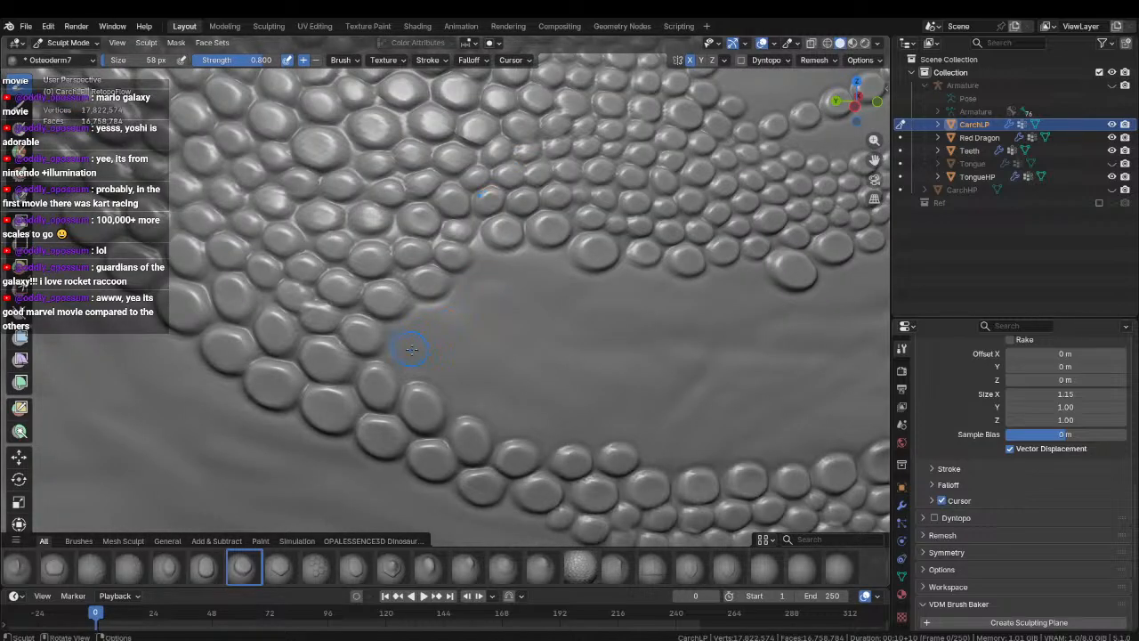
Pack rows of Osteoderm7 scales from the closed end of the bare pocket up along its upper edge.
{"action": "left_click_drag", "start_coordinate": [411, 349], "coordinate": [530, 267]}
{"action": "middle_click_drag", "start_coordinate": [534, 268], "coordinate": [452, 257], "text": "shift"}
{"action": "mouse_move", "coordinate": [449, 252]}
{"action": "left_mouse_down"}
{"action": "mouse_move", "coordinate": [492, 268]}
{"action": "mouse_move", "coordinate": [484, 254]}
{"action": "left_mouse_up"}
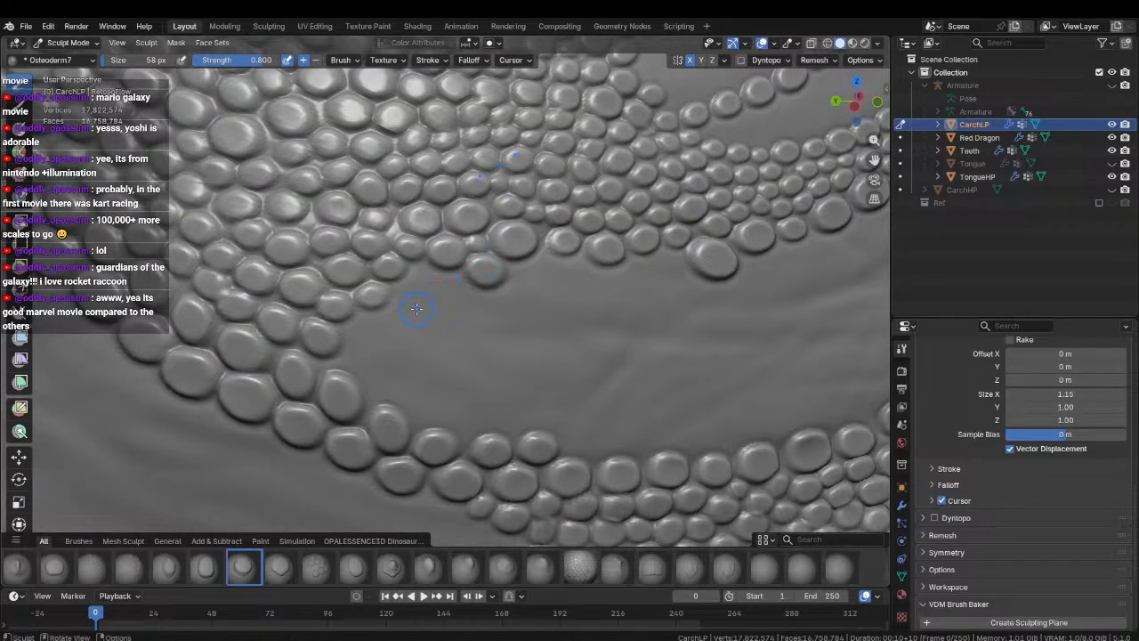
{"action": "mouse_move", "coordinate": [365, 382]}
{"action": "left_mouse_down"}
{"action": "mouse_move", "coordinate": [363, 359]}
{"action": "mouse_move", "coordinate": [383, 325]}
{"action": "mouse_move", "coordinate": [455, 312]}
{"action": "mouse_move", "coordinate": [452, 285]}
{"action": "mouse_move", "coordinate": [488, 304]}
{"action": "left_mouse_up"}
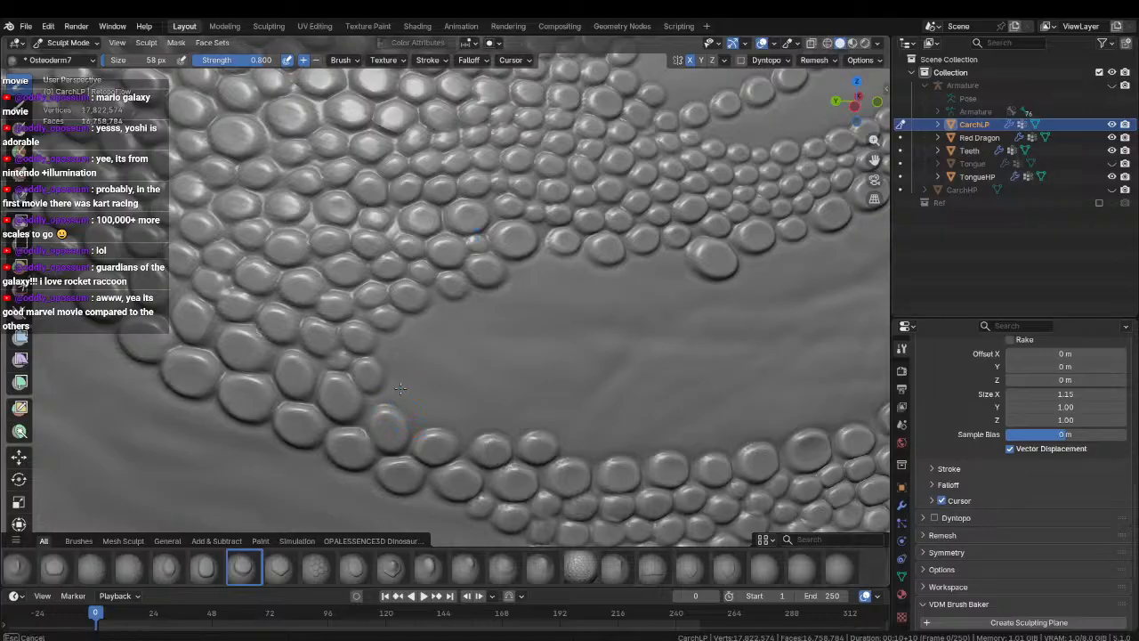
{"action": "mouse_move", "coordinate": [400, 388]}
{"action": "left_mouse_down"}
{"action": "mouse_move", "coordinate": [427, 352]}
{"action": "mouse_move", "coordinate": [427, 324]}
{"action": "mouse_move", "coordinate": [504, 308]}
{"action": "mouse_move", "coordinate": [537, 270]}
{"action": "left_mouse_up"}
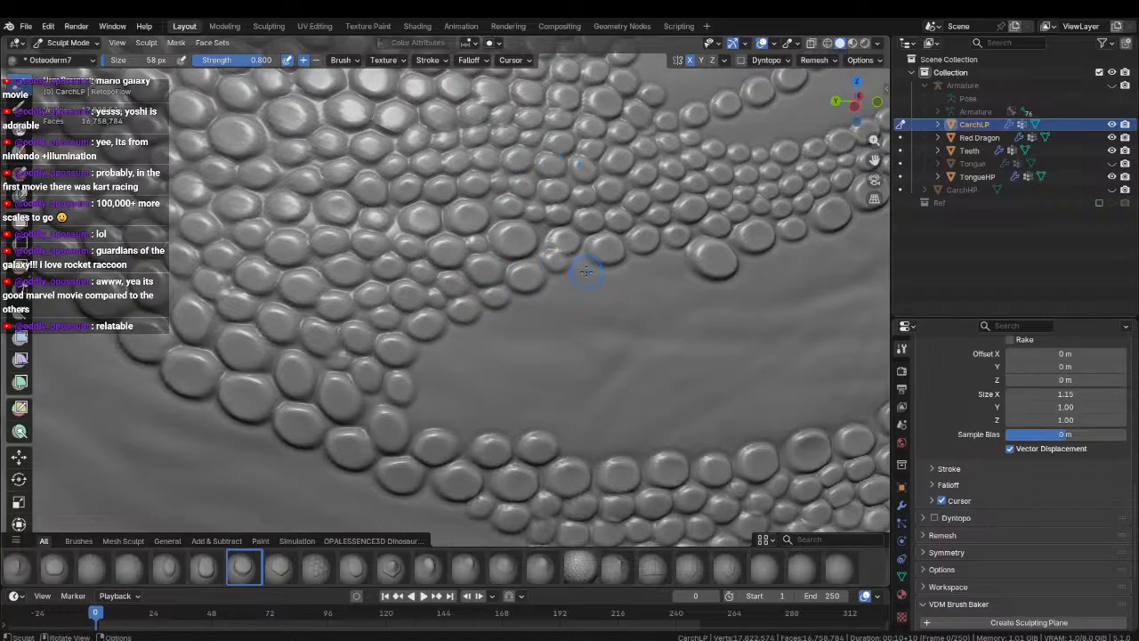
Add Osteoderm7 scales below the pocket's upper edge and along its lower row, undoing the last stroke.
{"action": "left_click_drag", "start_coordinate": [621, 279], "coordinate": [584, 276]}
{"action": "left_click_drag", "start_coordinate": [428, 416], "coordinate": [500, 409]}
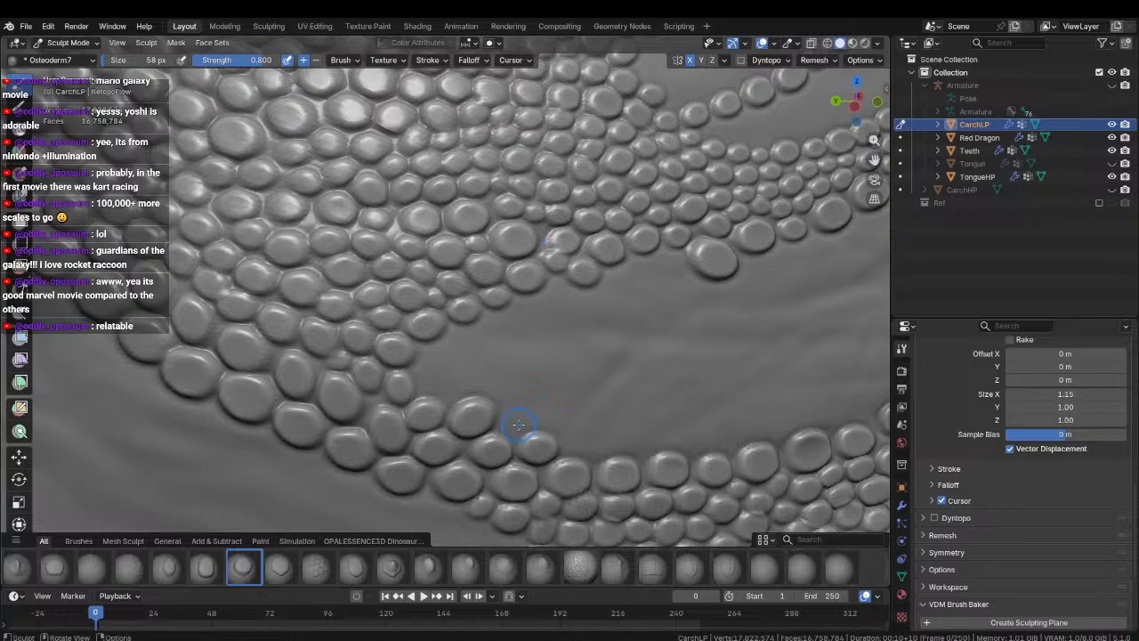
{"action": "middle_click_drag", "start_coordinate": [541, 394], "coordinate": [457, 386]}
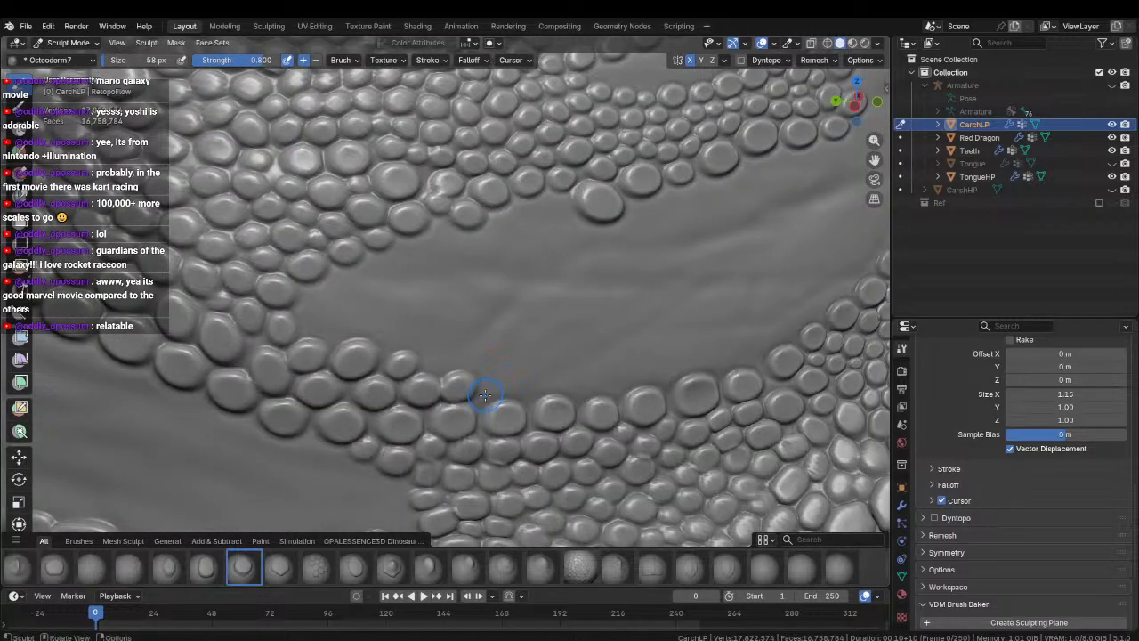
{"action": "mouse_move", "coordinate": [485, 395]}
{"action": "left_mouse_down"}
{"action": "mouse_move", "coordinate": [588, 376]}
{"action": "mouse_move", "coordinate": [525, 354]}
{"action": "left_mouse_up"}
{"action": "key", "text": "ctrl+z"}
Switch to the Osteoderm8 brush and build scales upward from the packed patch's edge beside the bare folded skin.
{"action": "mouse_move", "coordinate": [552, 271]}
{"action": "middle_mouse_down", "text": "ctrl"}
{"action": "mouse_move", "coordinate": [483, 401]}
{"action": "mouse_move", "coordinate": [435, 304]}
{"action": "mouse_move", "coordinate": [497, 277]}
{"action": "mouse_move", "coordinate": [376, 322]}
{"action": "middle_mouse_up", "text": "ctrl"}
{"action": "middle_click_drag", "start_coordinate": [441, 303], "coordinate": [440, 196], "text": "ctrl"}
{"action": "mouse_move", "coordinate": [452, 498]}
{"action": "middle_mouse_down", "text": "shift"}
{"action": "mouse_move", "coordinate": [485, 372]}
{"action": "mouse_move", "coordinate": [465, 330]}
{"action": "mouse_move", "coordinate": [443, 375]}
{"action": "middle_mouse_up", "text": "shift"}
{"action": "scroll", "coordinate": [444, 375], "scroll_direction": "up", "scroll_amount": 1}
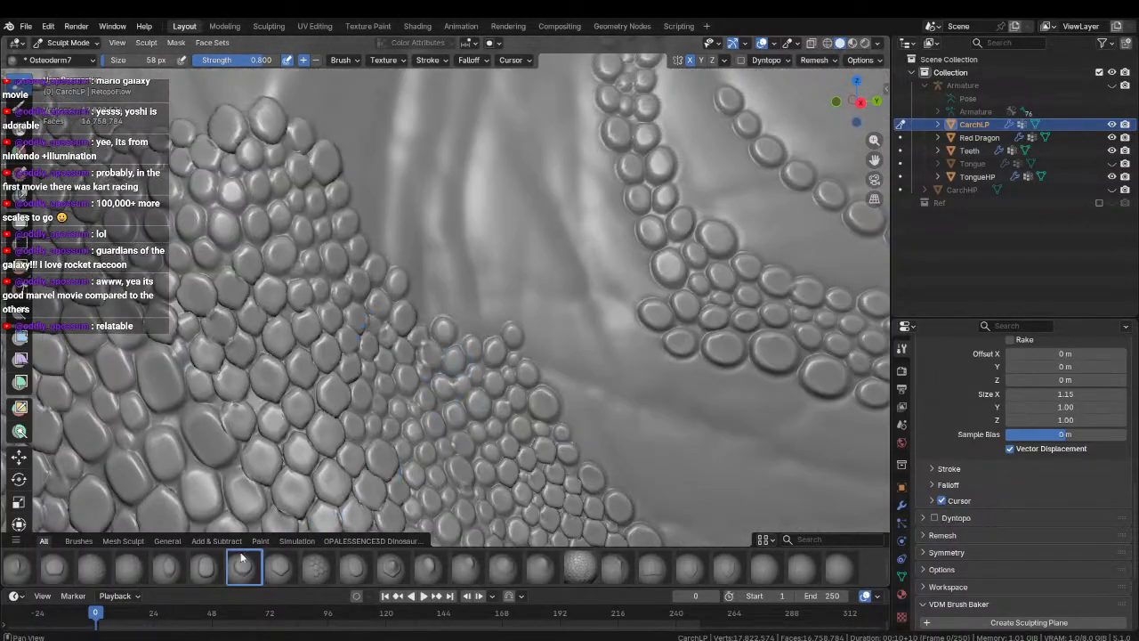
{"action": "left_click", "coordinate": [280, 567]}
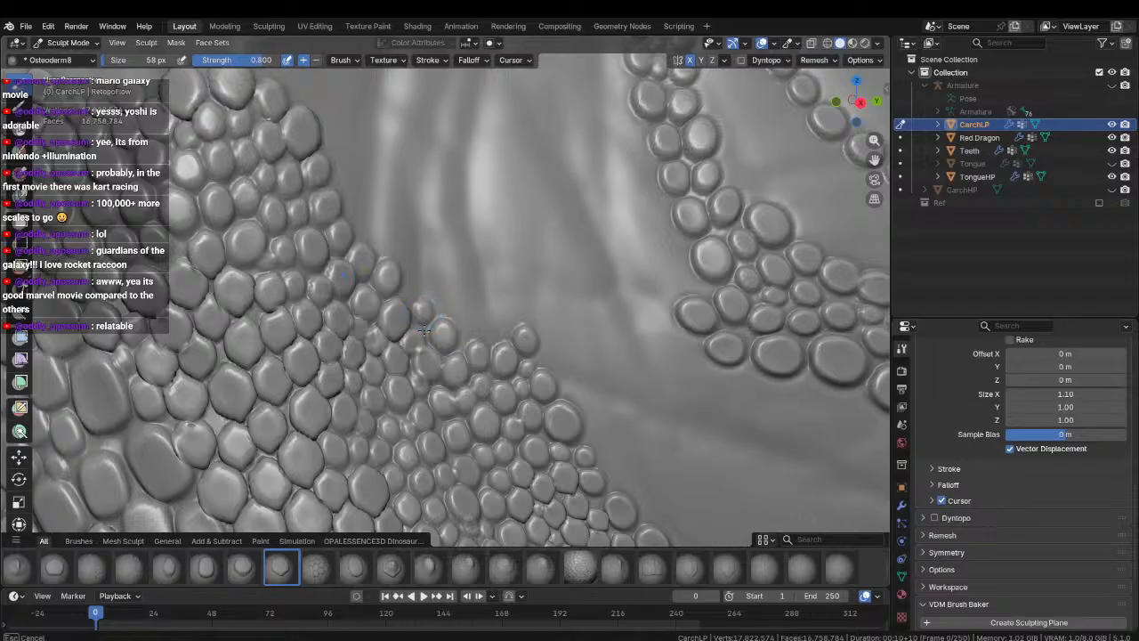
{"action": "left_click_drag", "start_coordinate": [424, 312], "coordinate": [439, 371]}
{"action": "middle_click_drag", "start_coordinate": [440, 371], "coordinate": [436, 359]}
{"action": "mouse_move", "coordinate": [426, 319]}
{"action": "left_mouse_down"}
{"action": "mouse_move", "coordinate": [425, 299]}
{"action": "mouse_move", "coordinate": [363, 238]}
{"action": "left_mouse_up"}
{"action": "mouse_move", "coordinate": [405, 243]}
{"action": "left_mouse_down"}
{"action": "mouse_move", "coordinate": [381, 226]}
{"action": "mouse_move", "coordinate": [435, 288]}
{"action": "left_mouse_up"}
Extend the Osteoderm8 scales as a column up over the folded skin, undoing the misplaced strokes.
{"action": "scroll", "coordinate": [368, 247], "scroll_direction": "up", "scroll_amount": 2}
{"action": "left_click_drag", "start_coordinate": [426, 216], "coordinate": [397, 253]}
{"action": "left_click_drag", "start_coordinate": [409, 176], "coordinate": [411, 223]}
{"action": "key", "text": "ctrl+z"}
{"action": "key", "text": "ctrl+z"}
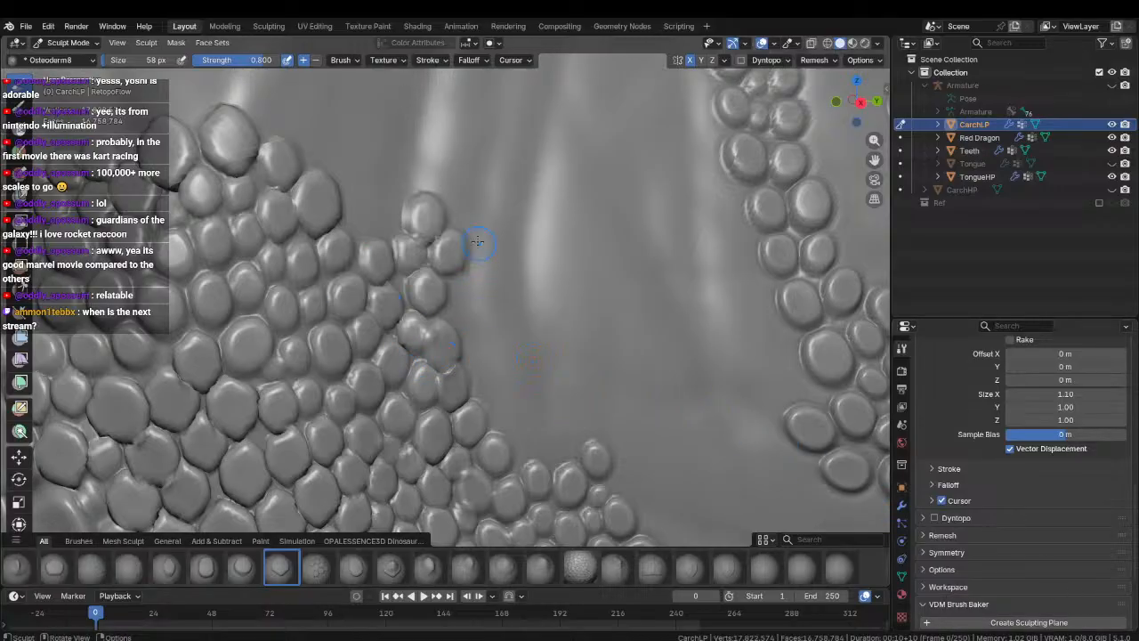
{"action": "middle_click_drag", "start_coordinate": [478, 241], "coordinate": [453, 318], "text": "shift"}
{"action": "left_click_drag", "start_coordinate": [434, 291], "coordinate": [415, 220]}
{"action": "middle_click_drag", "start_coordinate": [416, 208], "coordinate": [410, 267], "text": "shift"}
{"action": "mouse_move", "coordinate": [410, 266]}
{"action": "left_mouse_down"}
{"action": "mouse_move", "coordinate": [443, 273]}
{"action": "mouse_move", "coordinate": [446, 301]}
{"action": "mouse_move", "coordinate": [422, 217]}
{"action": "mouse_move", "coordinate": [434, 209]}
{"action": "mouse_move", "coordinate": [444, 222]}
{"action": "left_mouse_up"}
{"action": "key", "text": "ctrl+z"}
Add Osteoderm8 scales alongside the column from its upper end down to the packed patch, making it a double row.
{"action": "middle_click_drag", "start_coordinate": [444, 222], "coordinate": [406, 419], "text": "shift"}
{"action": "middle_click_drag", "start_coordinate": [405, 418], "coordinate": [408, 275], "text": "shift"}
{"action": "middle_click_drag", "start_coordinate": [271, 451], "coordinate": [435, 321], "text": "ctrl"}
{"action": "mouse_move", "coordinate": [429, 306]}
{"action": "left_mouse_down"}
{"action": "mouse_move", "coordinate": [428, 363]}
{"action": "mouse_move", "coordinate": [503, 462]}
{"action": "mouse_move", "coordinate": [550, 494]}
{"action": "left_mouse_up"}
{"action": "mouse_move", "coordinate": [550, 494]}
{"action": "middle_mouse_down"}
{"action": "mouse_move", "coordinate": [443, 459]}
{"action": "mouse_move", "coordinate": [448, 358]}
{"action": "mouse_move", "coordinate": [411, 315]}
{"action": "mouse_move", "coordinate": [445, 373]}
{"action": "middle_mouse_up"}
Switch to the Osteoderm7 brush and add two more columns of scales along the inner side of the double row.
{"action": "left_click", "coordinate": [247, 568]}
{"action": "left_click", "coordinate": [440, 367]}
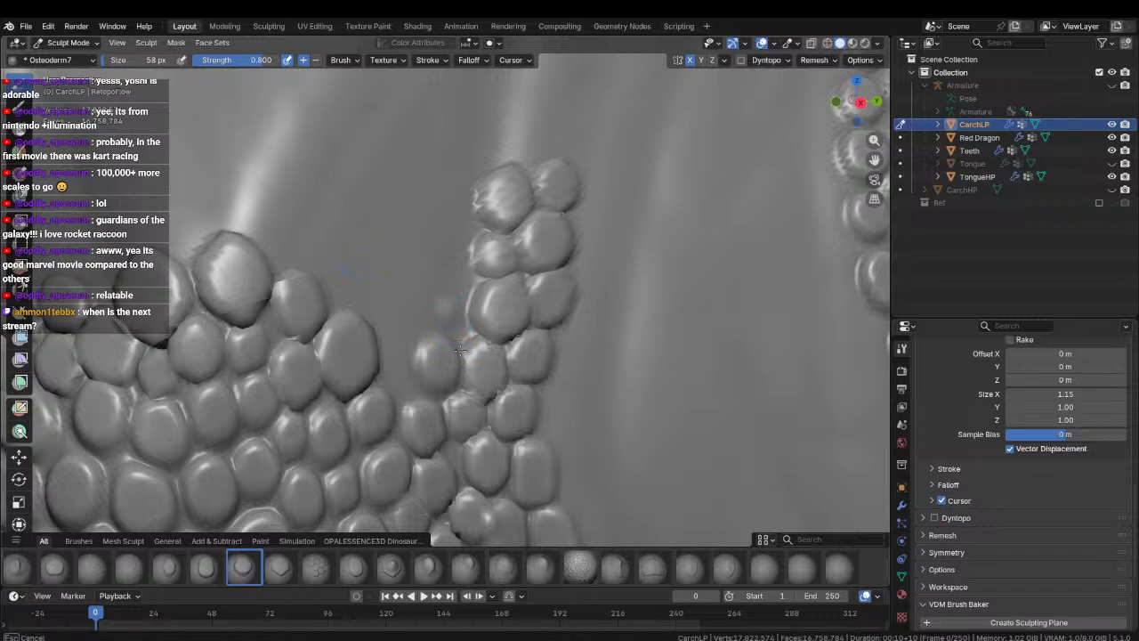
{"action": "left_click", "coordinate": [442, 304]}
{"action": "left_click", "coordinate": [452, 256]}
{"action": "left_click", "coordinate": [448, 185]}
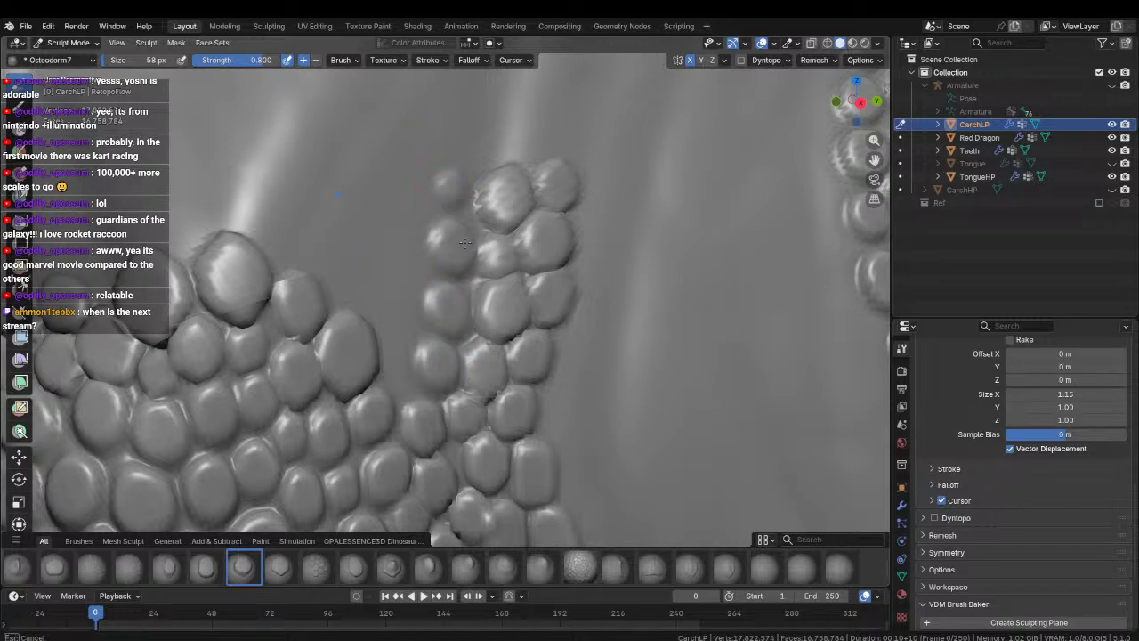
{"action": "left_click", "coordinate": [402, 382]}
{"action": "left_click", "coordinate": [404, 326]}
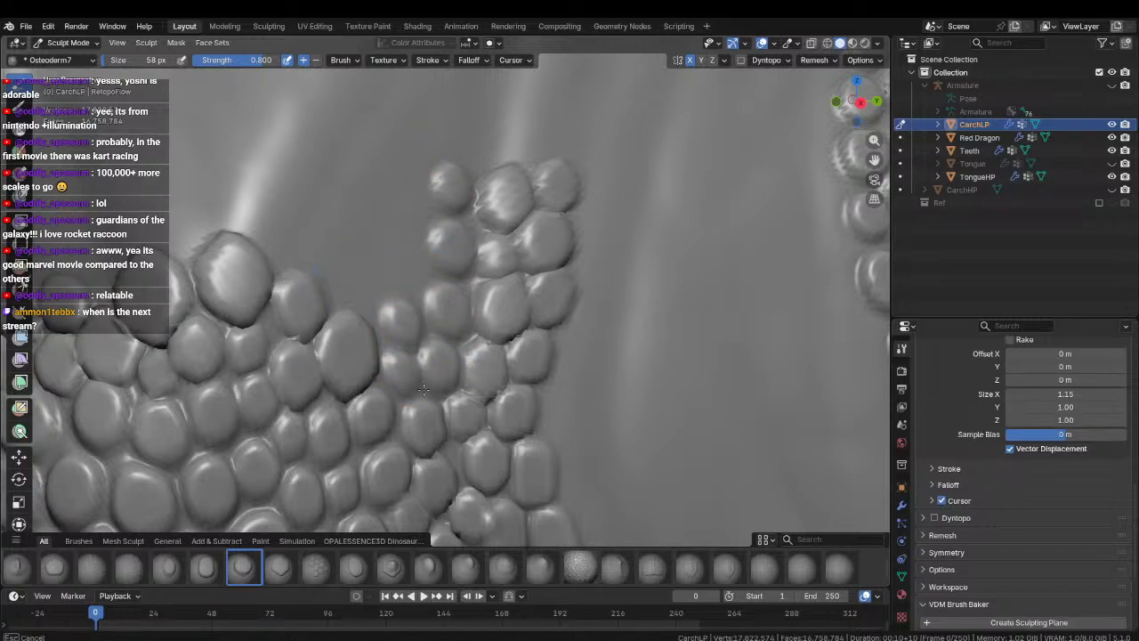
{"action": "left_click", "coordinate": [403, 265]}
{"action": "left_click", "coordinate": [397, 208]}
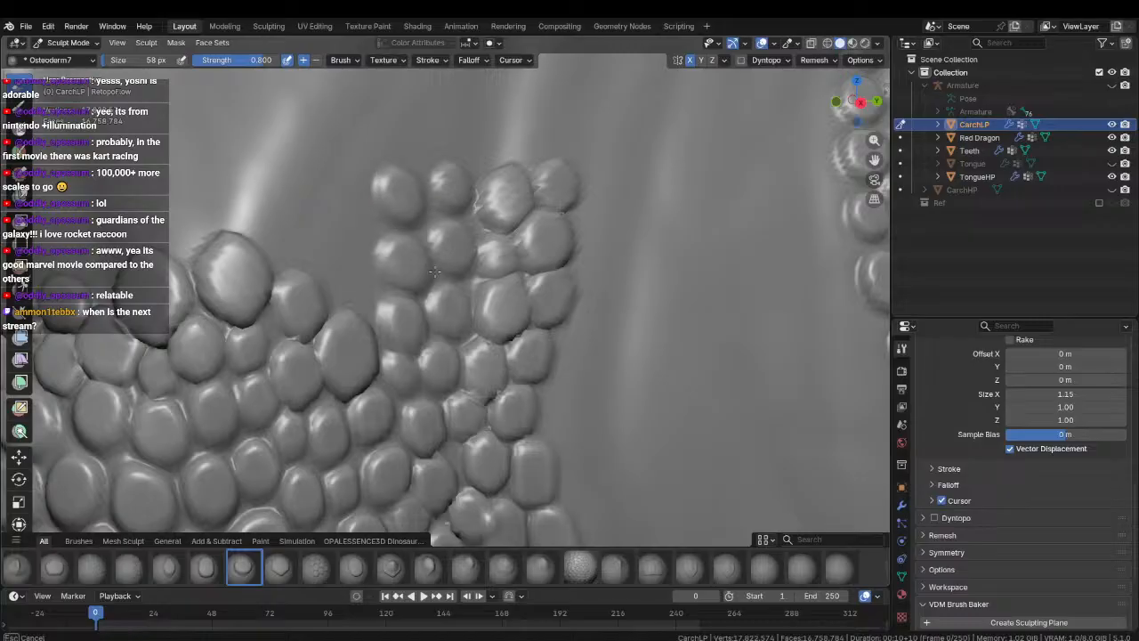
Extend the widened strip upward by placing Osteoderm7 scales across its upper end.
{"action": "middle_click_drag", "start_coordinate": [397, 209], "coordinate": [377, 284]}
{"action": "left_click", "coordinate": [382, 276]}
{"action": "scroll", "coordinate": [382, 343], "scroll_direction": "down", "scroll_amount": 1}
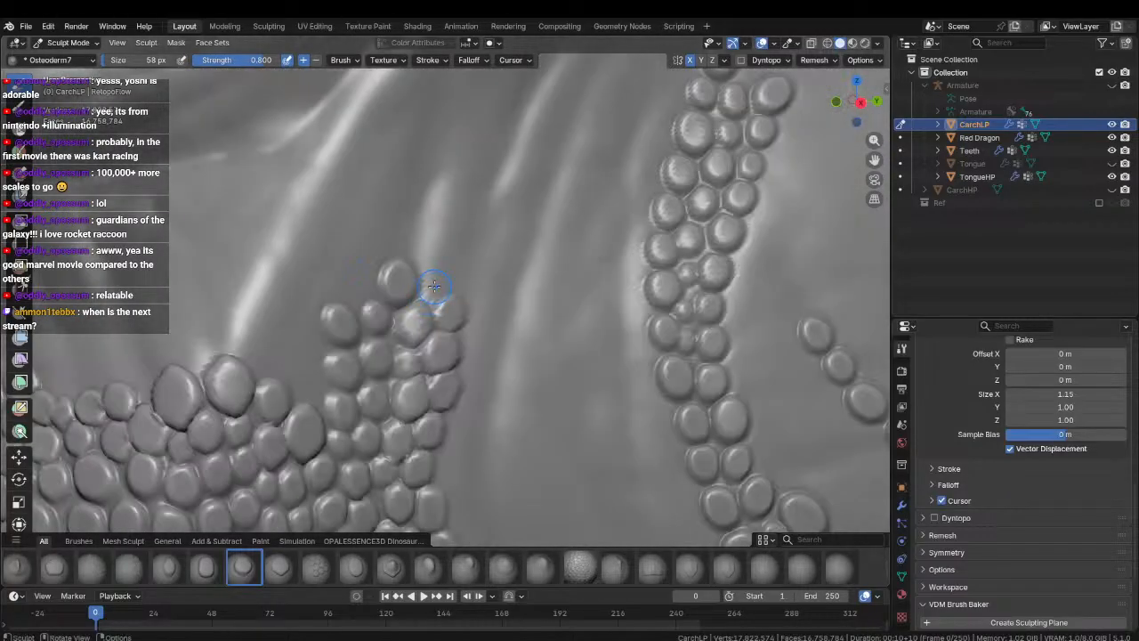
{"action": "left_click", "coordinate": [434, 283]}
{"action": "left_click", "coordinate": [362, 282]}
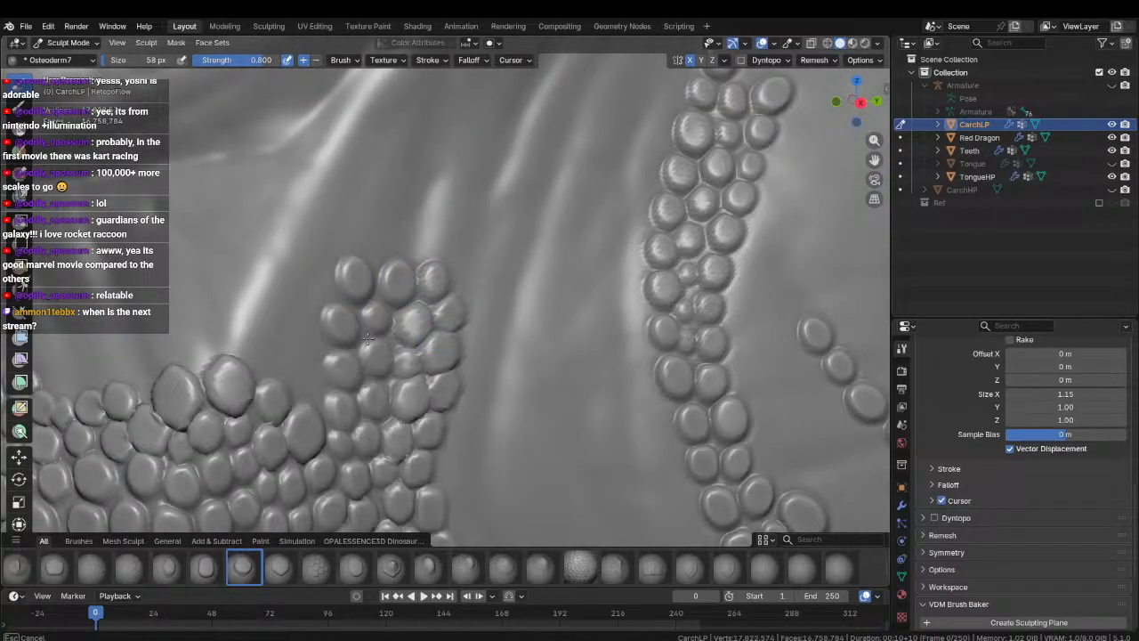
{"action": "left_click", "coordinate": [379, 238]}
{"action": "left_click", "coordinate": [417, 251]}
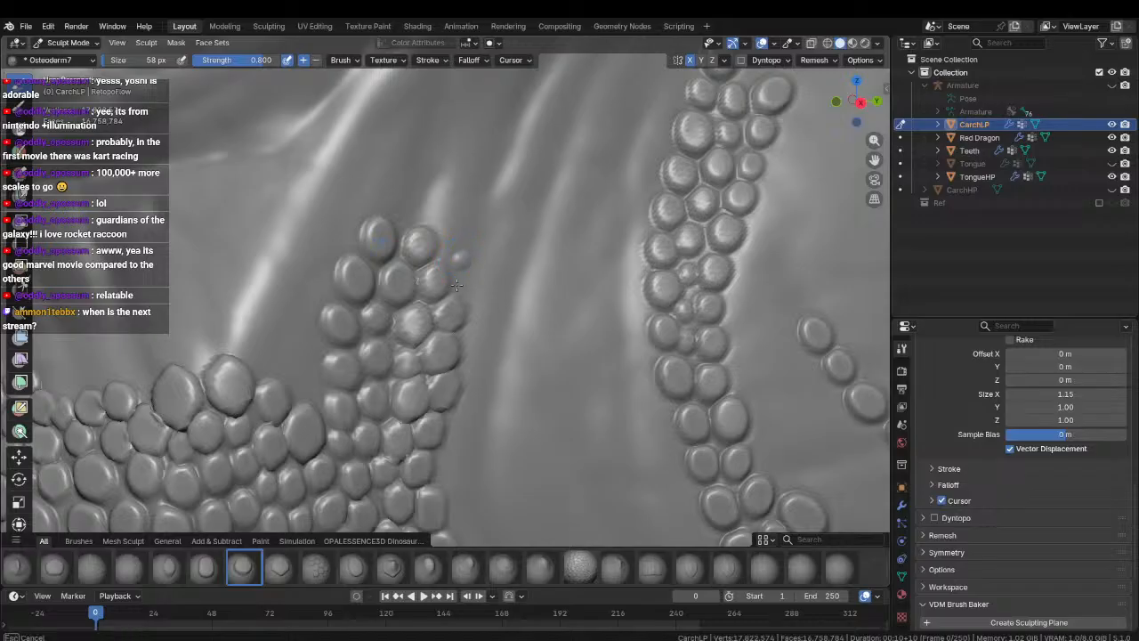
Add a column of Osteoderm7 scales down the outer edge of the strip.
{"action": "left_click", "coordinate": [467, 292]}
{"action": "left_click_drag", "start_coordinate": [474, 332], "coordinate": [465, 400]}
{"action": "middle_click_drag", "start_coordinate": [465, 401], "coordinate": [469, 249], "text": "shift"}
{"action": "middle_click_drag", "start_coordinate": [469, 250], "coordinate": [454, 287], "text": "ctrl"}
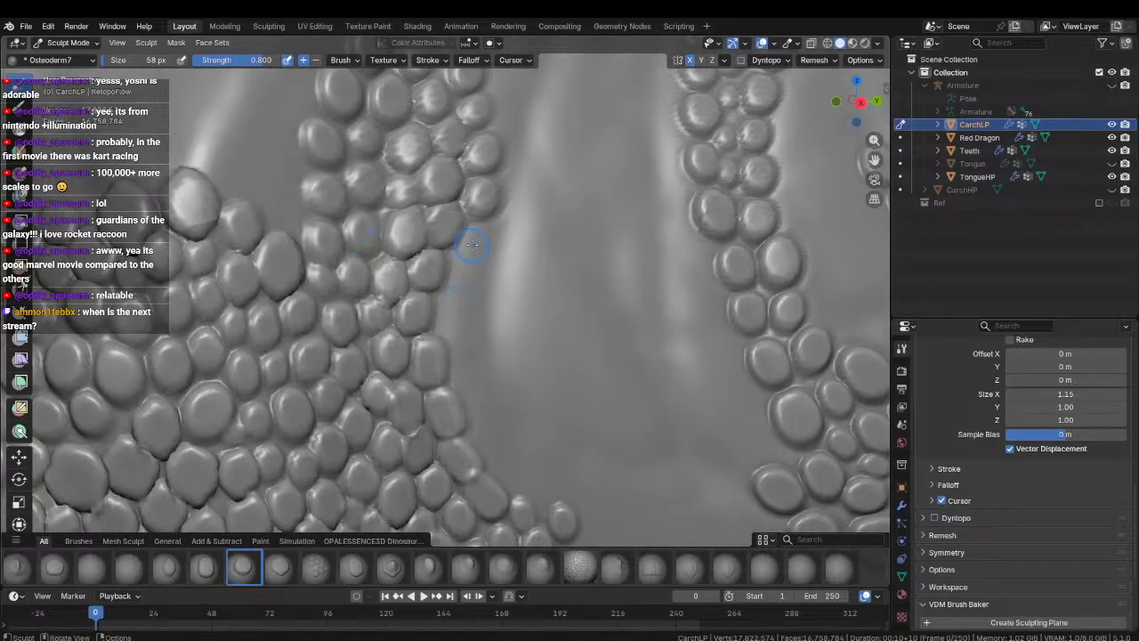
{"action": "left_click_drag", "start_coordinate": [472, 245], "coordinate": [437, 275]}
{"action": "middle_click_drag", "start_coordinate": [437, 275], "coordinate": [460, 266], "text": "shift"}
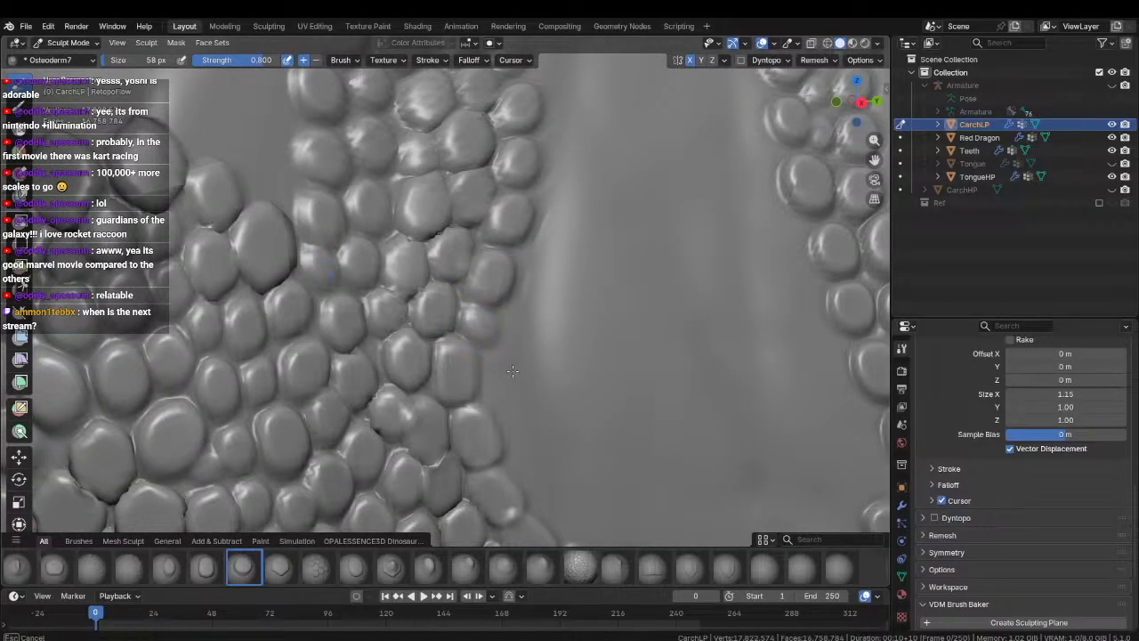
{"action": "mouse_move", "coordinate": [477, 327]}
{"action": "middle_mouse_down"}
{"action": "mouse_move", "coordinate": [445, 322]}
{"action": "mouse_move", "coordinate": [471, 305]}
{"action": "mouse_move", "coordinate": [498, 320]}
{"action": "middle_mouse_up"}
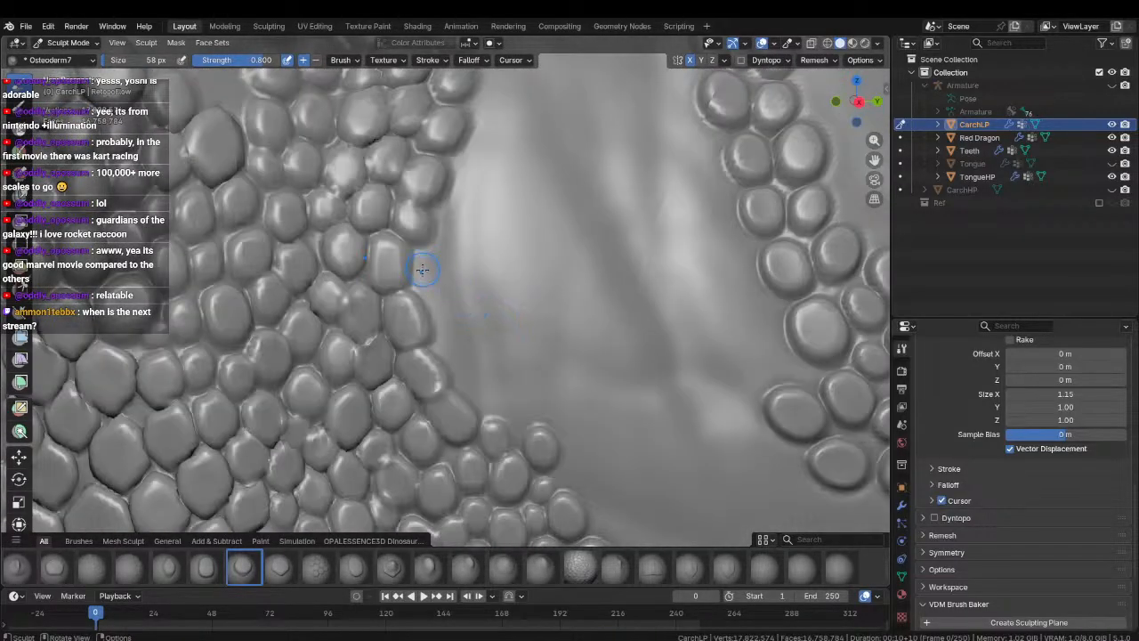
Fill the concave outer edge where the strip meets the packed patch with Osteoderm7 scales.
{"action": "mouse_move", "coordinate": [423, 268]}
{"action": "left_mouse_down"}
{"action": "mouse_move", "coordinate": [488, 405]}
{"action": "mouse_move", "coordinate": [526, 439]}
{"action": "mouse_move", "coordinate": [534, 378]}
{"action": "mouse_move", "coordinate": [509, 354]}
{"action": "mouse_move", "coordinate": [505, 389]}
{"action": "left_mouse_up"}
{"action": "left_click_drag", "start_coordinate": [473, 290], "coordinate": [497, 331]}
{"action": "middle_click_drag", "start_coordinate": [489, 317], "coordinate": [489, 377], "text": "shift"}
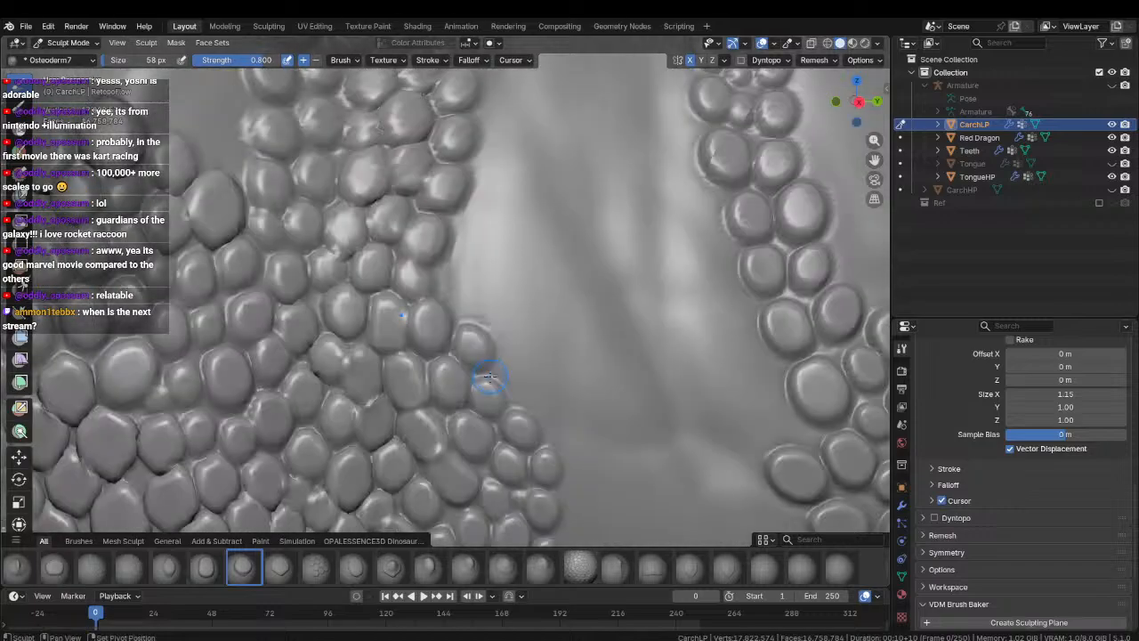
{"action": "left_click_drag", "start_coordinate": [459, 303], "coordinate": [483, 331]}
{"action": "left_click_drag", "start_coordinate": [458, 250], "coordinate": [476, 272]}
{"action": "mouse_move", "coordinate": [445, 267]}
{"action": "middle_mouse_down", "text": "shift"}
{"action": "mouse_move", "coordinate": [430, 299]}
{"action": "mouse_move", "coordinate": [445, 285]}
{"action": "middle_mouse_up", "text": "shift"}
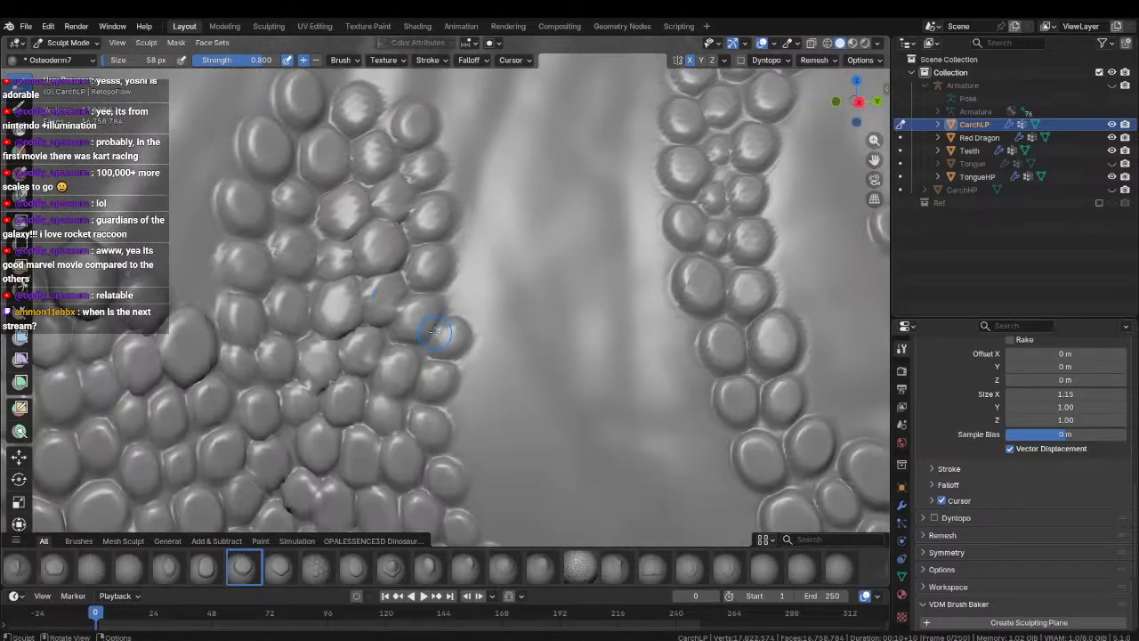
Continue the outer column of Osteoderm7 scales up to the upper end of the strip.
{"action": "left_click_drag", "start_coordinate": [457, 297], "coordinate": [470, 312]}
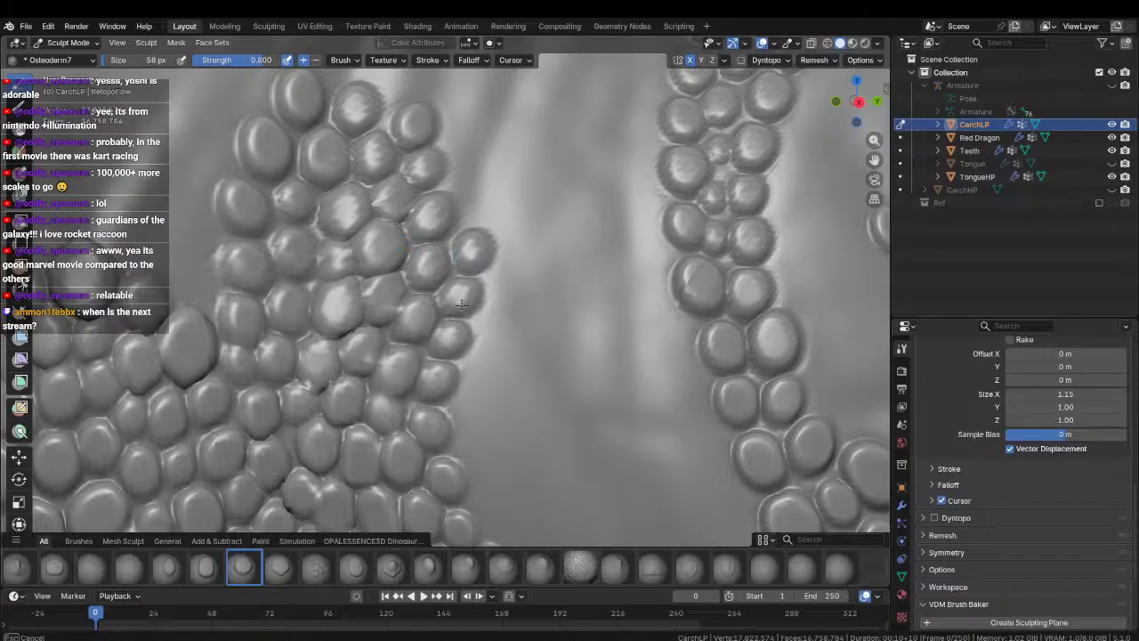
{"action": "middle_click_drag", "start_coordinate": [469, 255], "coordinate": [476, 297]}
{"action": "mouse_move", "coordinate": [477, 286]}
{"action": "left_mouse_down"}
{"action": "mouse_move", "coordinate": [453, 254]}
{"action": "mouse_move", "coordinate": [446, 278]}
{"action": "left_mouse_up"}
{"action": "mouse_move", "coordinate": [462, 215]}
{"action": "left_mouse_down"}
{"action": "mouse_move", "coordinate": [445, 256]}
{"action": "mouse_move", "coordinate": [478, 284]}
{"action": "left_mouse_up"}
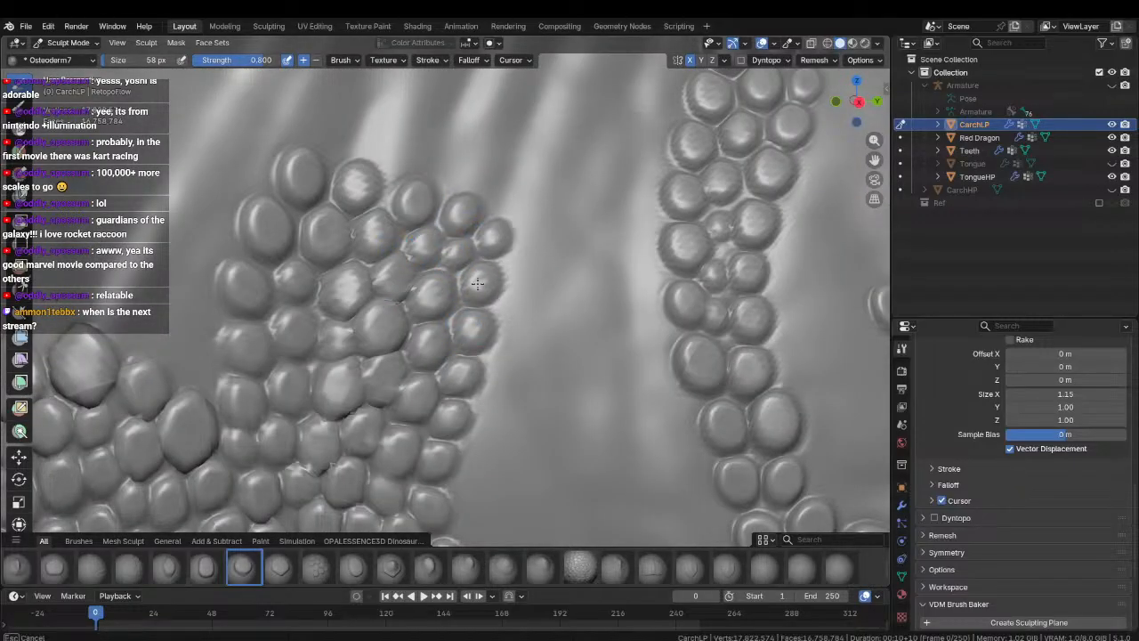
{"action": "mouse_move", "coordinate": [477, 283]}
{"action": "middle_mouse_down"}
{"action": "mouse_move", "coordinate": [498, 267]}
{"action": "mouse_move", "coordinate": [480, 281]}
{"action": "middle_mouse_up"}
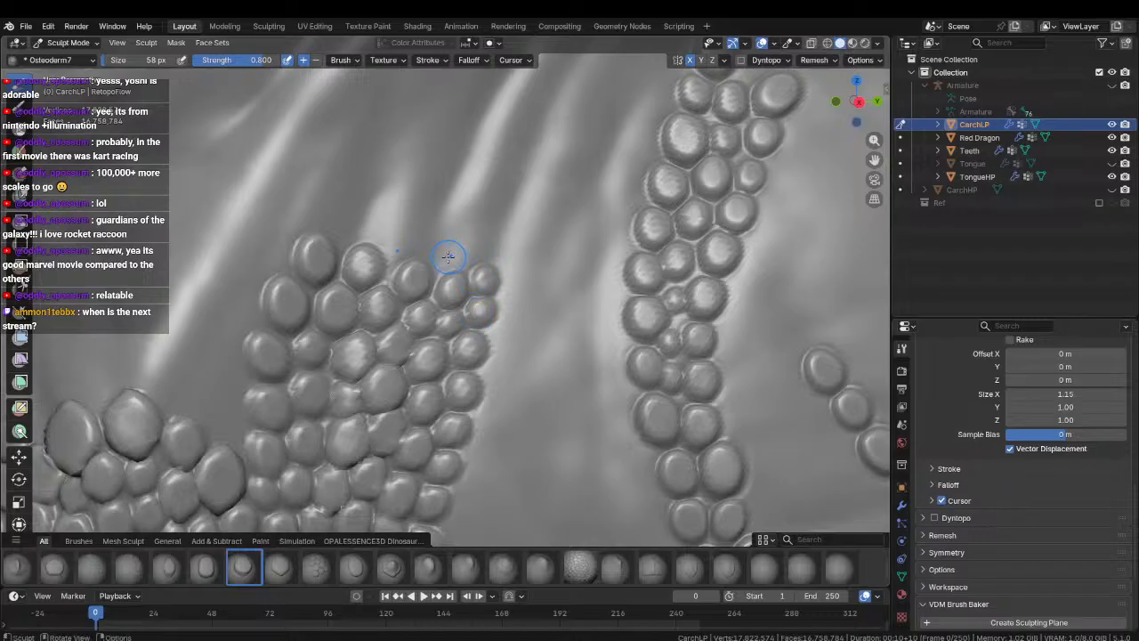
Cap the upper end of the strip with another row of Osteoderm7 scales.
{"action": "left_click_drag", "start_coordinate": [444, 248], "coordinate": [434, 296]}
{"action": "left_click_drag", "start_coordinate": [404, 241], "coordinate": [397, 271]}
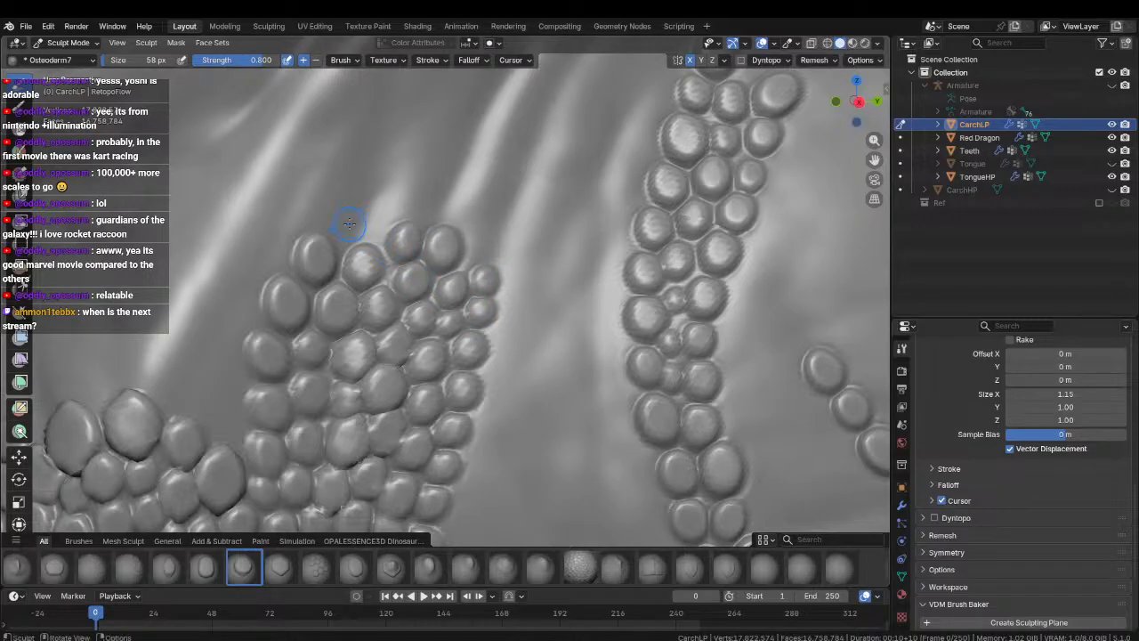
{"action": "mouse_move", "coordinate": [349, 223]}
{"action": "left_mouse_down"}
{"action": "mouse_move", "coordinate": [381, 229]}
{"action": "mouse_move", "coordinate": [378, 250]}
{"action": "left_mouse_up"}
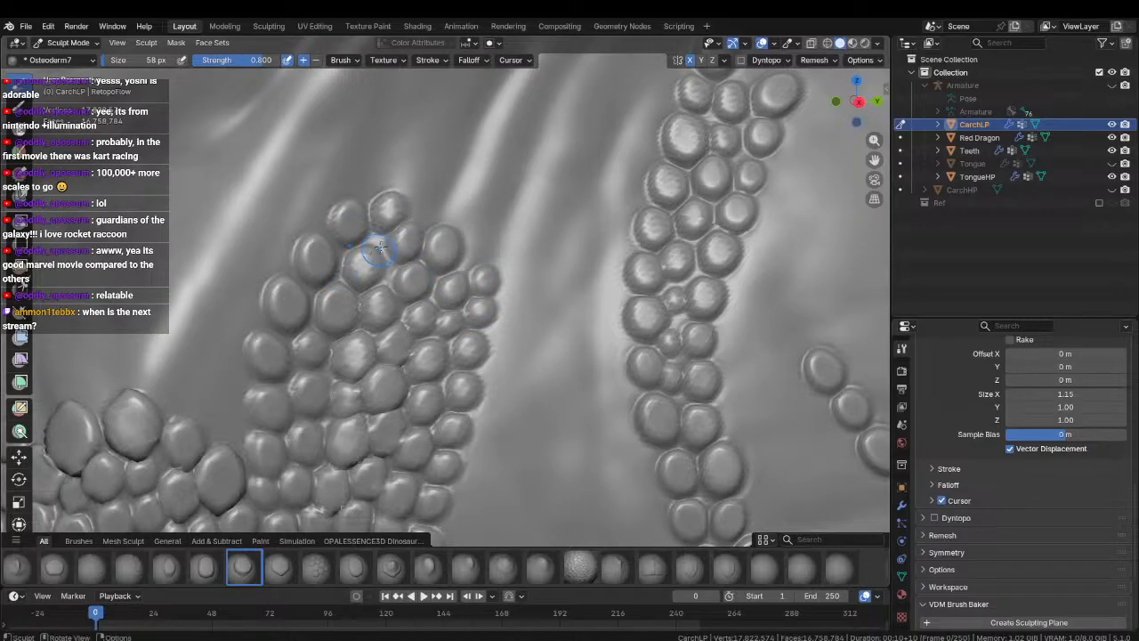
{"action": "mouse_move", "coordinate": [432, 207]}
{"action": "left_mouse_down"}
{"action": "mouse_move", "coordinate": [435, 242]}
{"action": "mouse_move", "coordinate": [461, 257]}
{"action": "left_mouse_up"}
Fill the notch between the strip's inner edge and the packed patch with Osteoderm7 scales.
{"action": "mouse_move", "coordinate": [460, 257]}
{"action": "middle_mouse_down", "text": "ctrl"}
{"action": "mouse_move", "coordinate": [430, 241]}
{"action": "mouse_move", "coordinate": [459, 306]}
{"action": "mouse_move", "coordinate": [420, 275]}
{"action": "mouse_move", "coordinate": [460, 259]}
{"action": "mouse_move", "coordinate": [425, 229]}
{"action": "mouse_move", "coordinate": [430, 276]}
{"action": "middle_mouse_up", "text": "ctrl"}
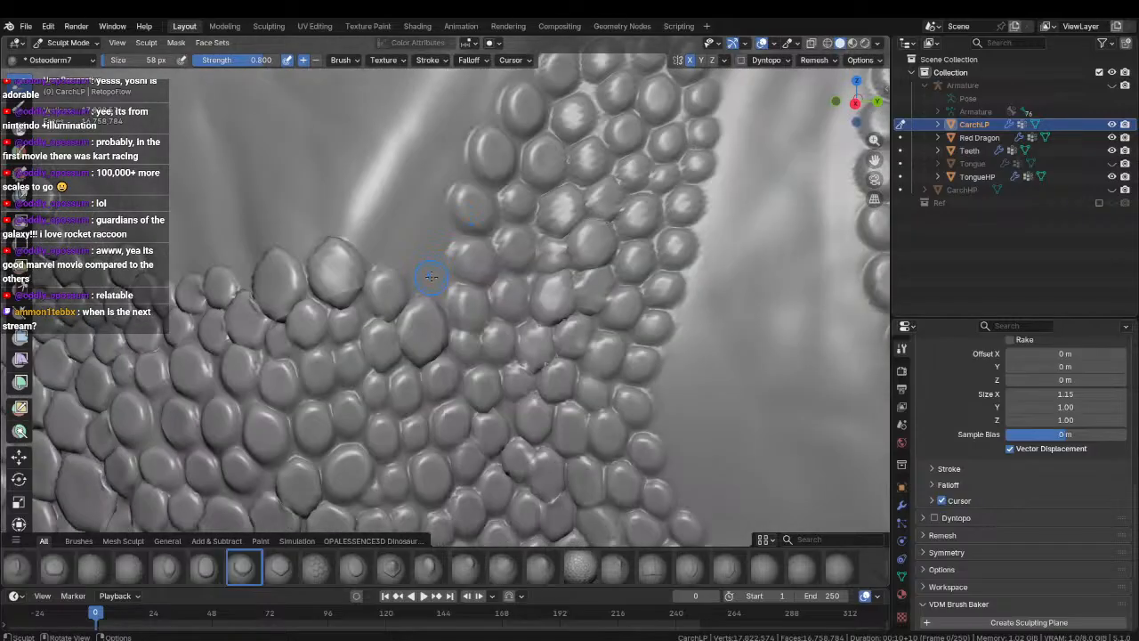
{"action": "left_click_drag", "start_coordinate": [428, 282], "coordinate": [458, 329]}
{"action": "left_click_drag", "start_coordinate": [430, 231], "coordinate": [458, 295]}
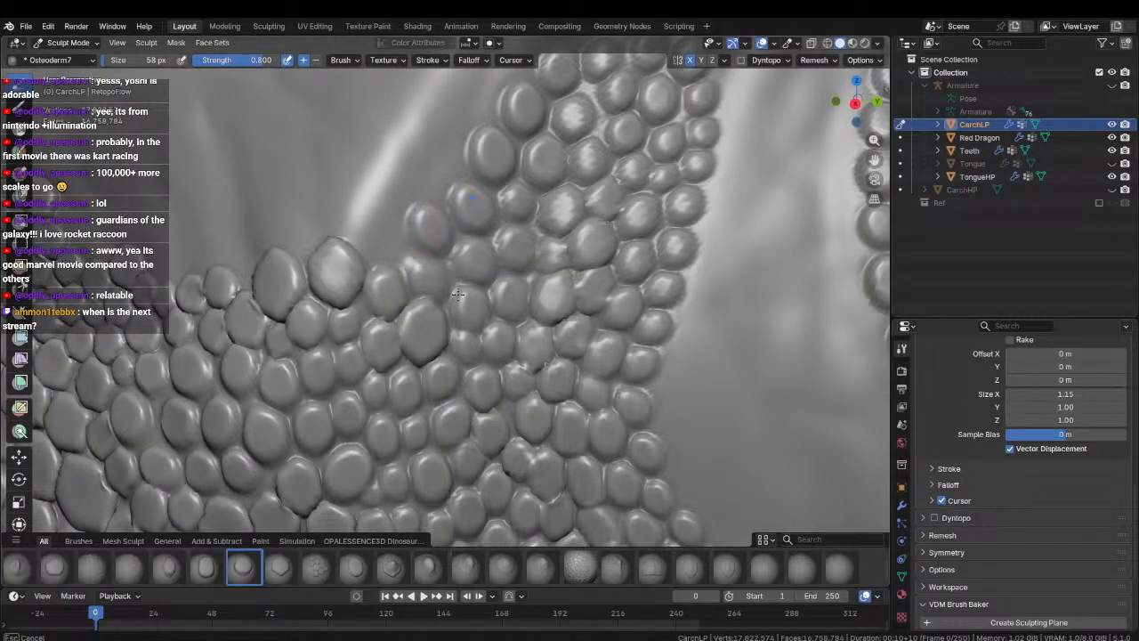
{"action": "left_click_drag", "start_coordinate": [381, 236], "coordinate": [403, 310]}
{"action": "left_click_drag", "start_coordinate": [436, 176], "coordinate": [427, 218]}
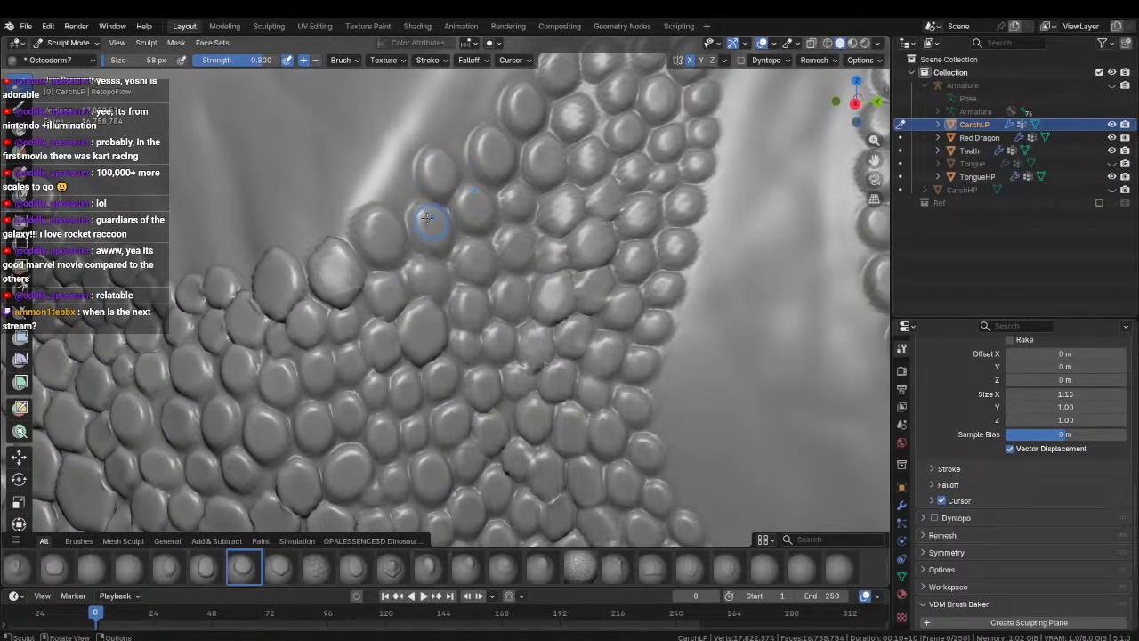
{"action": "middle_click_drag", "start_coordinate": [404, 208], "coordinate": [397, 335]}
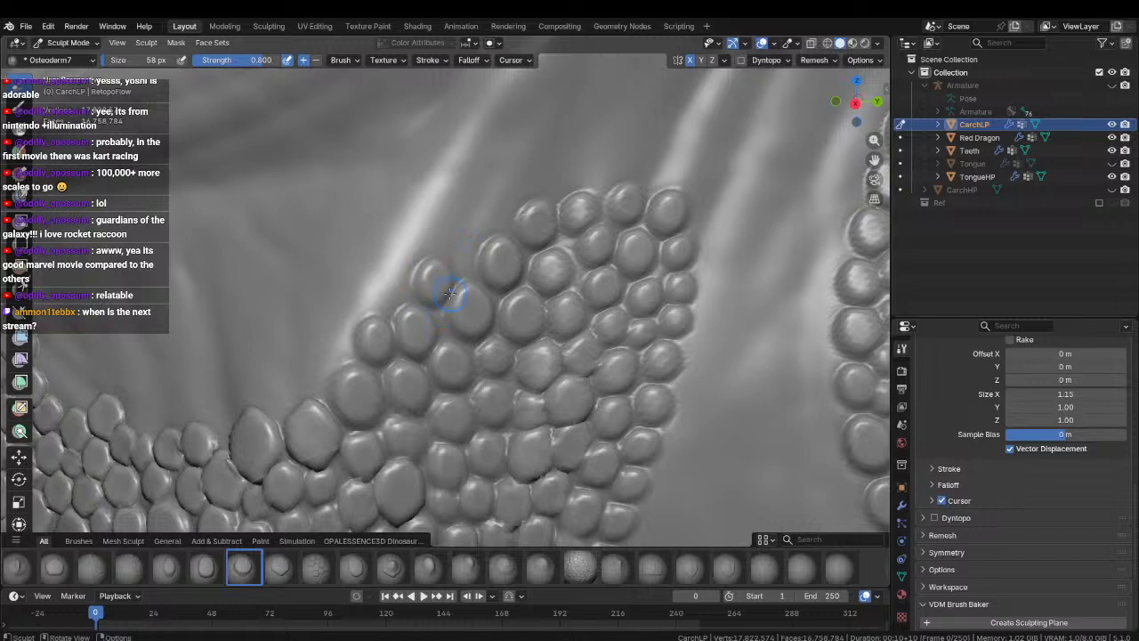
Extend the tip of the packed patch with Osteoderm7 scales, tapering it to a two-scale-wide end.
{"action": "middle_click_drag", "start_coordinate": [479, 280], "coordinate": [442, 254]}
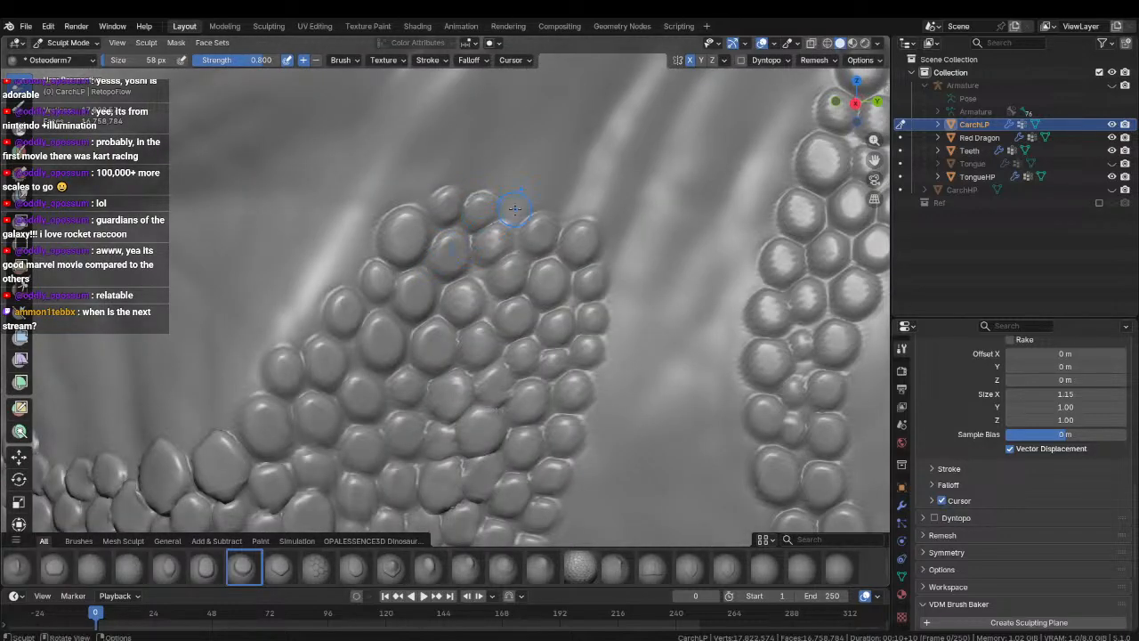
{"action": "middle_click_drag", "start_coordinate": [503, 237], "coordinate": [470, 246]}
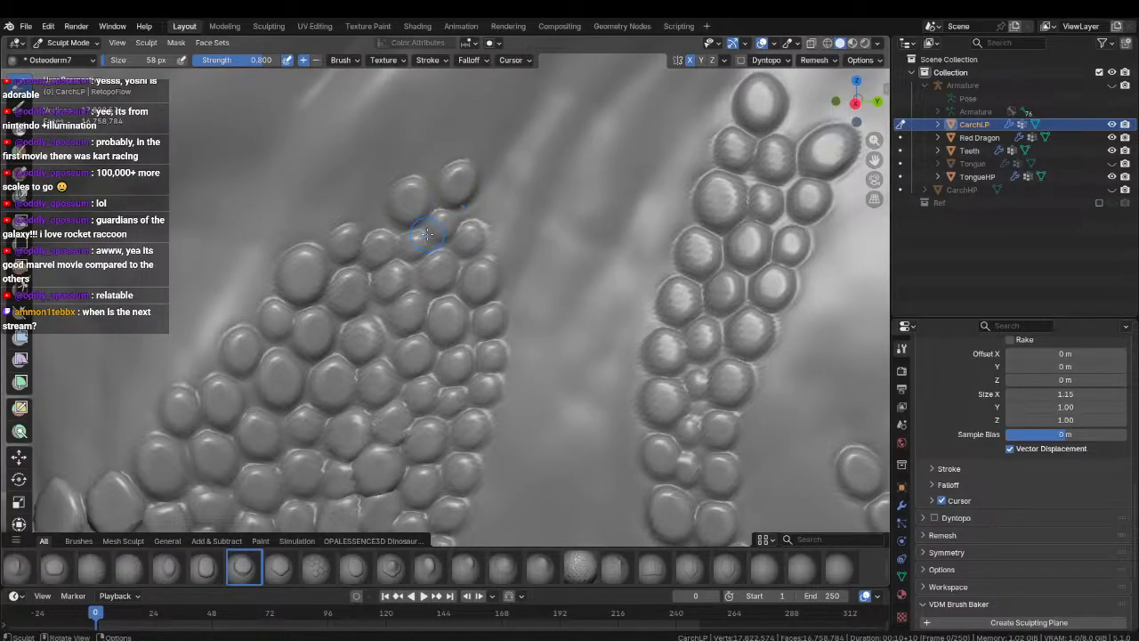
{"action": "mouse_move", "coordinate": [454, 186]}
{"action": "middle_mouse_down", "text": "ctrl"}
{"action": "mouse_move", "coordinate": [434, 310]}
{"action": "mouse_move", "coordinate": [433, 267]}
{"action": "mouse_move", "coordinate": [485, 287]}
{"action": "mouse_move", "coordinate": [412, 361]}
{"action": "mouse_move", "coordinate": [419, 298]}
{"action": "mouse_move", "coordinate": [445, 267]}
{"action": "mouse_move", "coordinate": [469, 326]}
{"action": "mouse_move", "coordinate": [453, 275]}
{"action": "mouse_move", "coordinate": [423, 275]}
{"action": "mouse_move", "coordinate": [431, 257]}
{"action": "mouse_move", "coordinate": [414, 290]}
{"action": "middle_mouse_up", "text": "ctrl"}
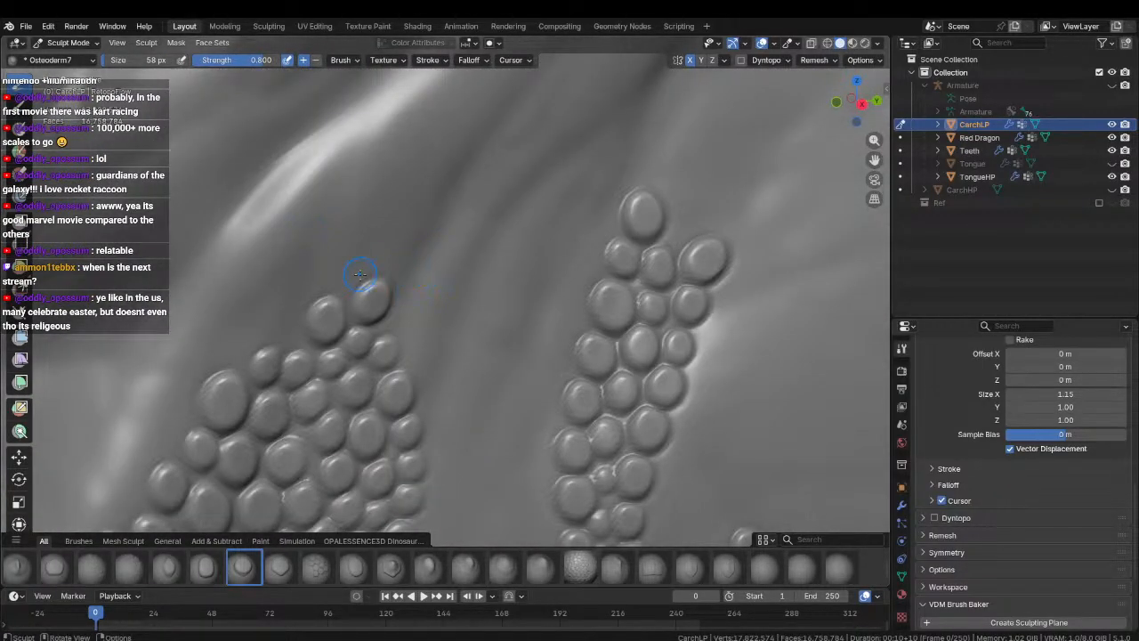
{"action": "left_click_drag", "start_coordinate": [344, 298], "coordinate": [374, 281]}
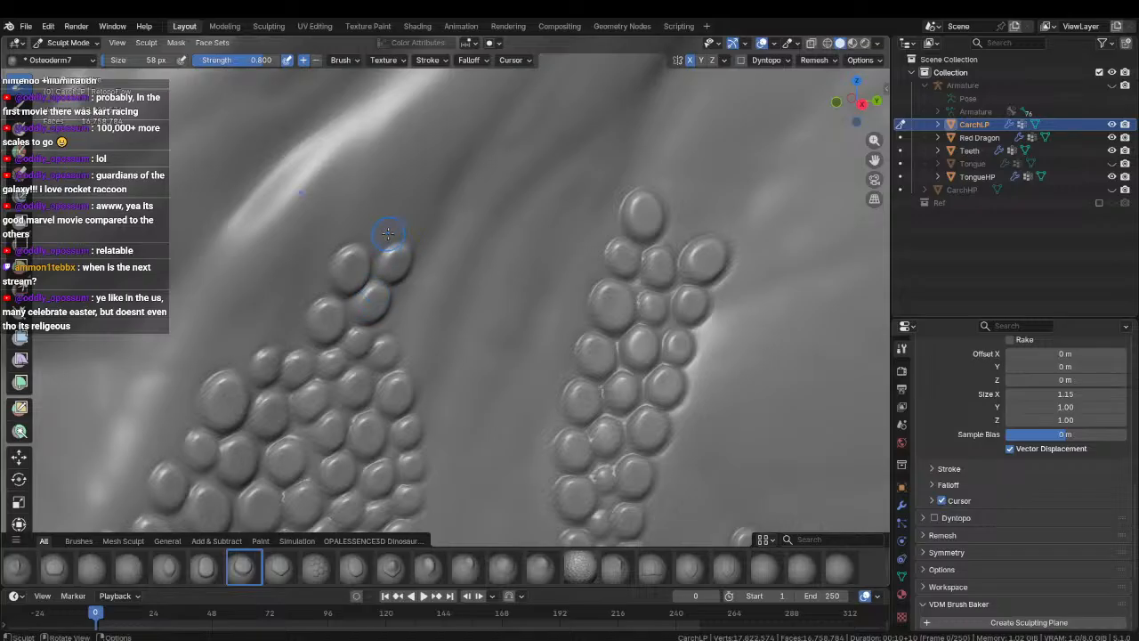
Run a two-scale-wide strip of Osteoderm7 scales from the patch's tip up along the bright skin fold.
{"action": "middle_click_drag", "start_coordinate": [407, 224], "coordinate": [404, 277]}
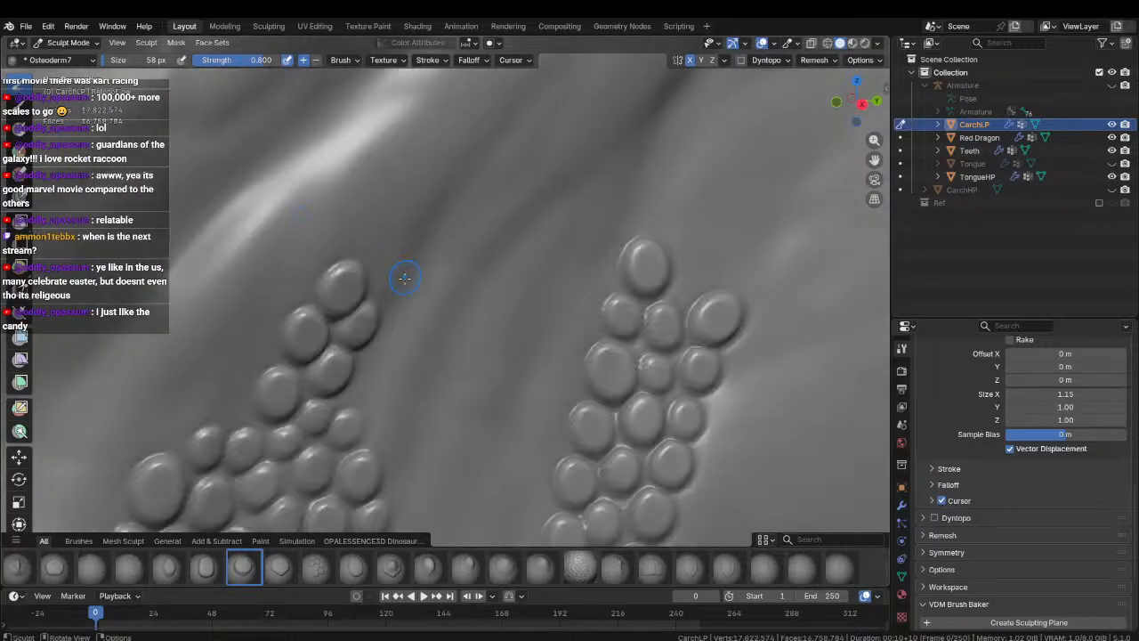
{"action": "middle_click_drag", "start_coordinate": [356, 323], "coordinate": [357, 313]}
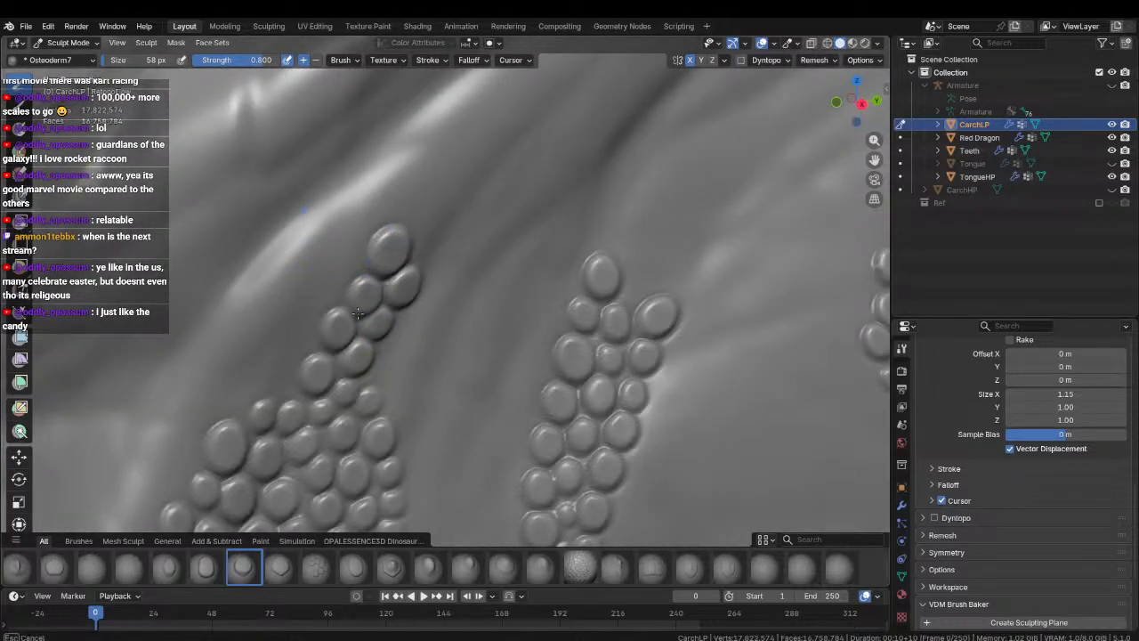
{"action": "left_click_drag", "start_coordinate": [412, 265], "coordinate": [401, 258]}
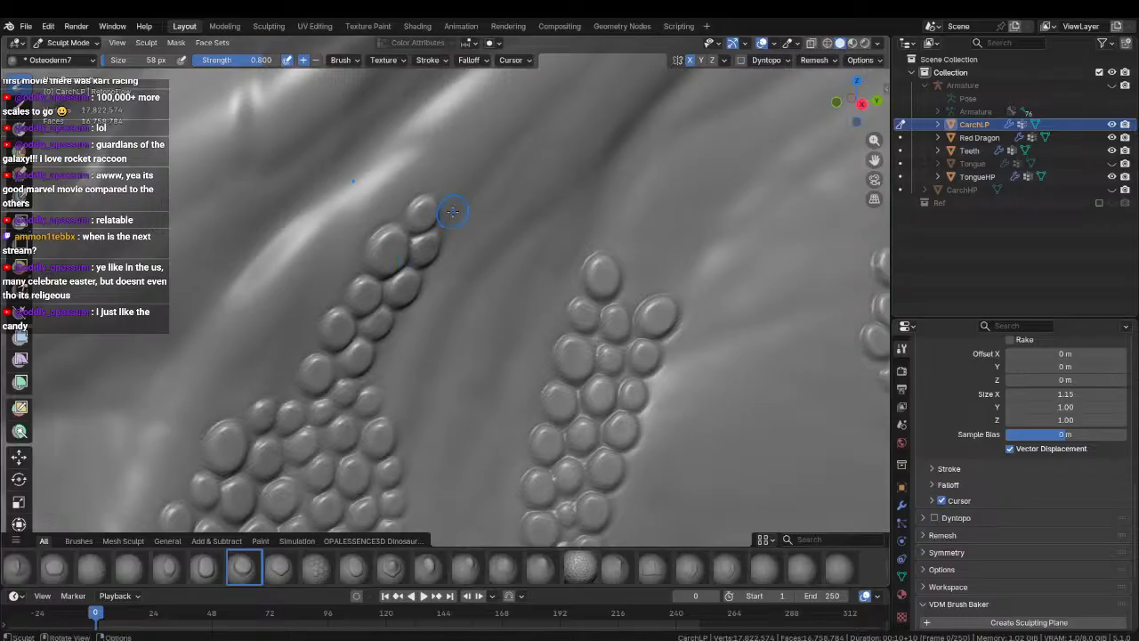
{"action": "left_click_drag", "start_coordinate": [452, 209], "coordinate": [438, 218]}
{"action": "left_click_drag", "start_coordinate": [442, 178], "coordinate": [436, 159]}
Continue the narrow Osteoderm7 strip farther along the fold, adding a third scale across its upper end.
{"action": "mouse_move", "coordinate": [430, 153]}
{"action": "middle_mouse_down", "text": "ctrl"}
{"action": "mouse_move", "coordinate": [409, 243]}
{"action": "mouse_move", "coordinate": [415, 333]}
{"action": "mouse_move", "coordinate": [445, 223]}
{"action": "mouse_move", "coordinate": [432, 321]}
{"action": "mouse_move", "coordinate": [440, 252]}
{"action": "middle_mouse_up", "text": "ctrl"}
{"action": "left_click_drag", "start_coordinate": [437, 270], "coordinate": [409, 303]}
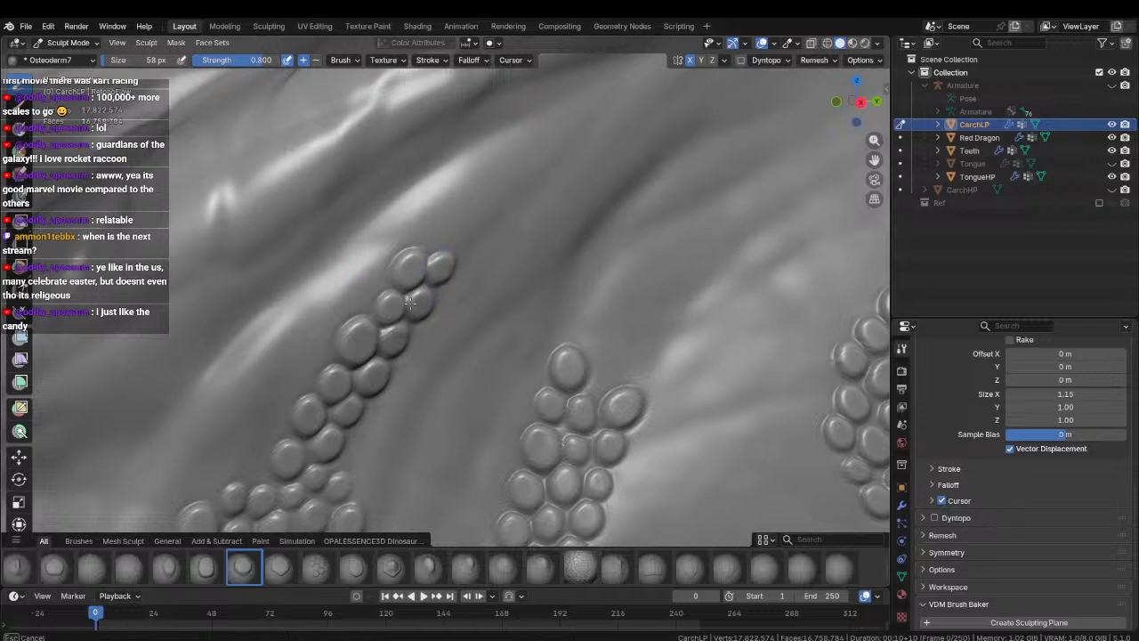
{"action": "mouse_move", "coordinate": [433, 235]}
{"action": "left_mouse_down"}
{"action": "mouse_move", "coordinate": [406, 283]}
{"action": "mouse_move", "coordinate": [444, 272]}
{"action": "left_mouse_up"}
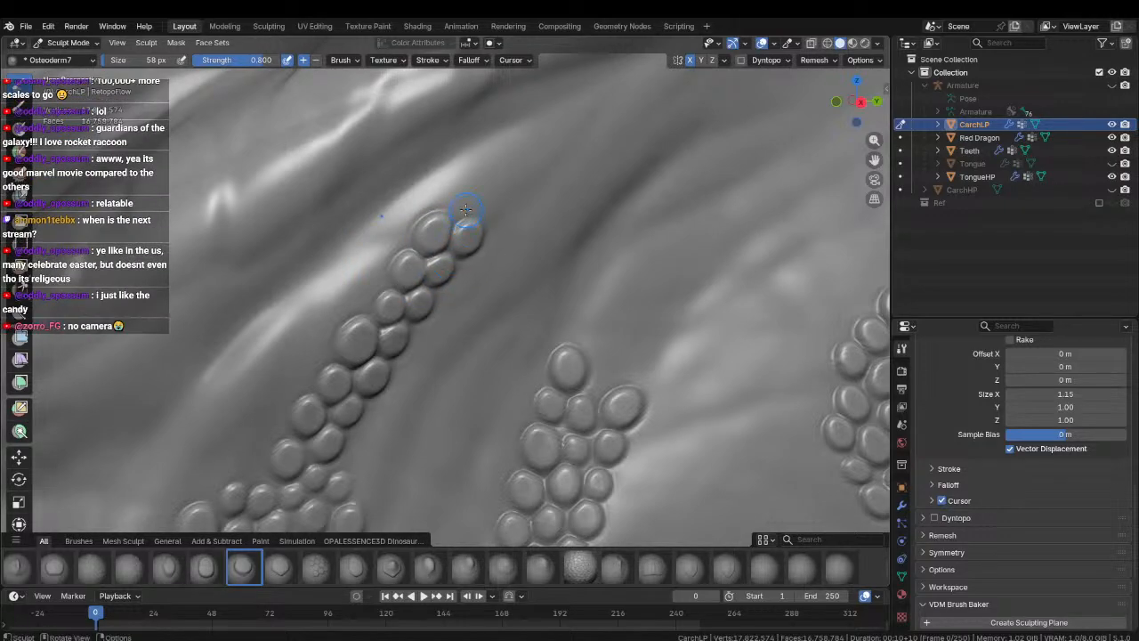
{"action": "mouse_move", "coordinate": [465, 202]}
{"action": "left_mouse_down"}
{"action": "mouse_move", "coordinate": [451, 235]}
{"action": "mouse_move", "coordinate": [460, 220]}
{"action": "mouse_move", "coordinate": [427, 223]}
{"action": "left_mouse_up"}
{"action": "middle_click_drag", "start_coordinate": [427, 224], "coordinate": [406, 223]}
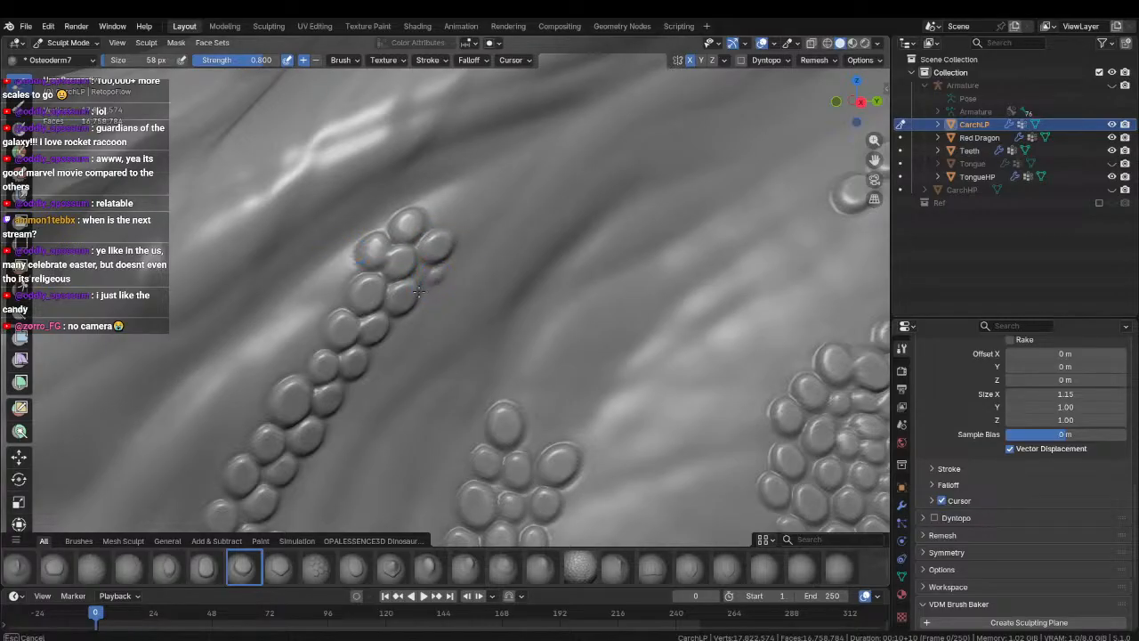
{"action": "left_click_drag", "start_coordinate": [419, 291], "coordinate": [408, 294]}
Lengthen the strip's upper end with larger Osteoderm7 scales and widen it toward the bare inner skin.
{"action": "left_click_drag", "start_coordinate": [448, 211], "coordinate": [428, 236]}
{"action": "mouse_move", "coordinate": [428, 235]}
{"action": "middle_mouse_down"}
{"action": "mouse_move", "coordinate": [386, 285]}
{"action": "mouse_move", "coordinate": [387, 273]}
{"action": "mouse_move", "coordinate": [391, 290]}
{"action": "middle_mouse_up"}
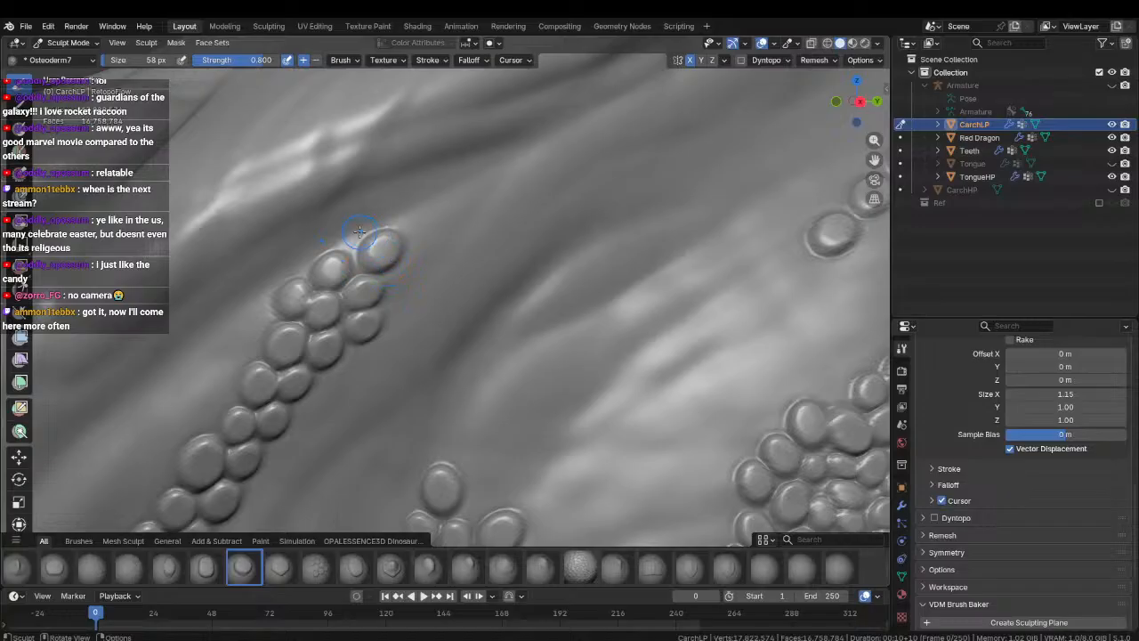
{"action": "mouse_move", "coordinate": [359, 232]}
{"action": "left_mouse_down"}
{"action": "mouse_move", "coordinate": [355, 224]}
{"action": "mouse_move", "coordinate": [397, 217]}
{"action": "left_mouse_up"}
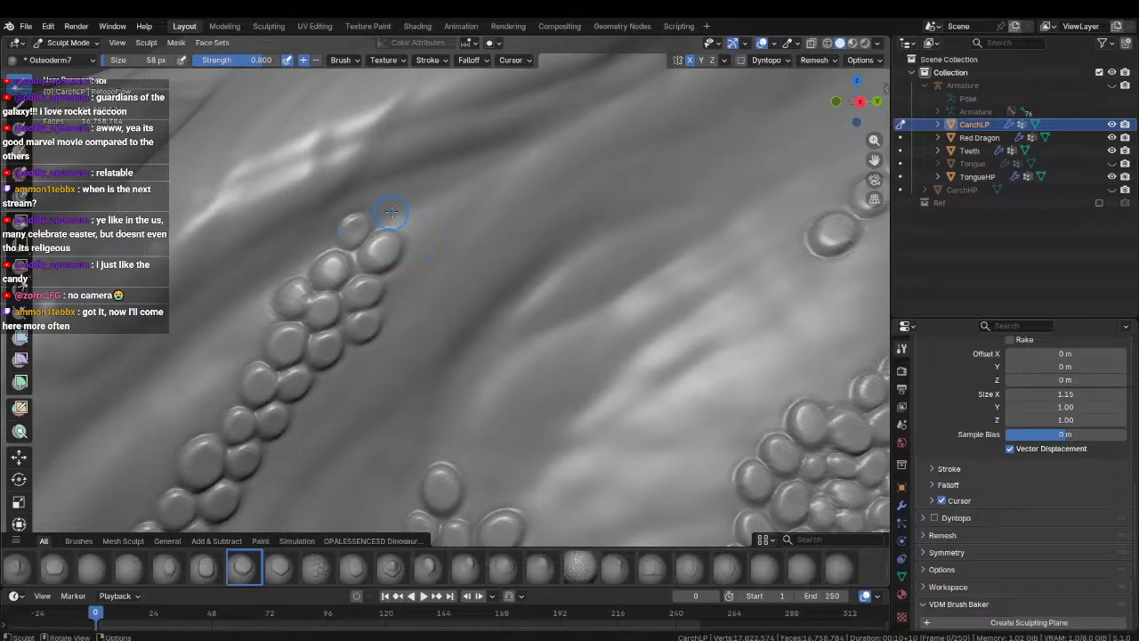
{"action": "left_click", "coordinate": [381, 241]}
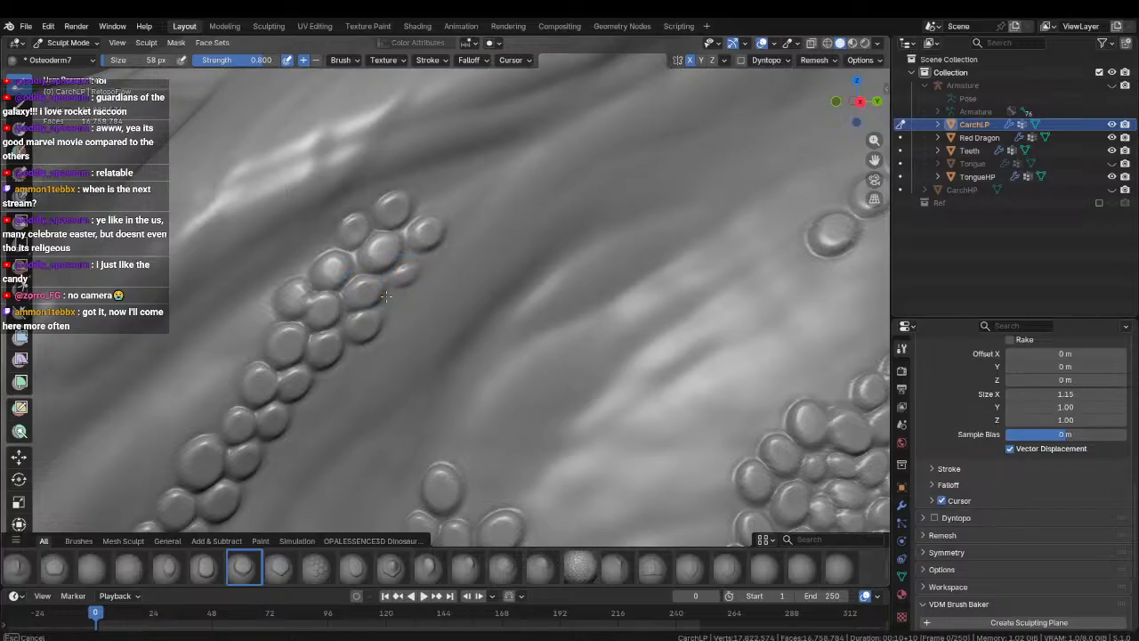
{"action": "left_click_drag", "start_coordinate": [387, 296], "coordinate": [366, 325]}
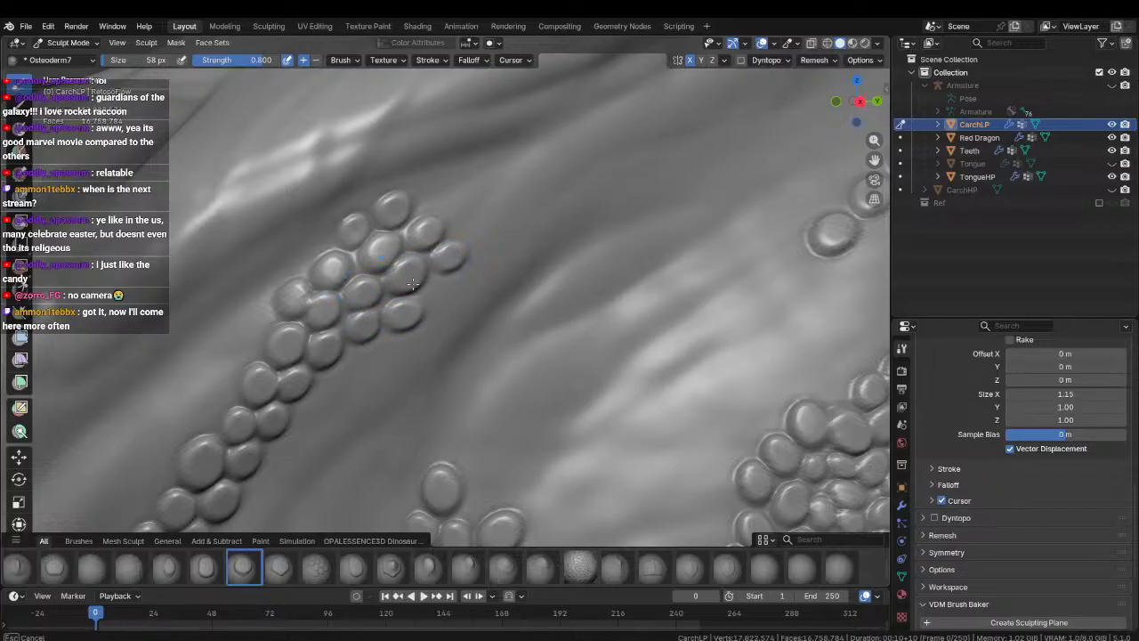
Add further staggered rows of Osteoderm7 scales to the widened end, following the curve of the fold.
{"action": "left_click", "coordinate": [450, 257]}
{"action": "left_click", "coordinate": [433, 196]}
{"action": "mouse_move", "coordinate": [424, 173]}
{"action": "left_mouse_down"}
{"action": "mouse_move", "coordinate": [428, 186]}
{"action": "mouse_move", "coordinate": [484, 190]}
{"action": "mouse_move", "coordinate": [421, 254]}
{"action": "left_mouse_up"}
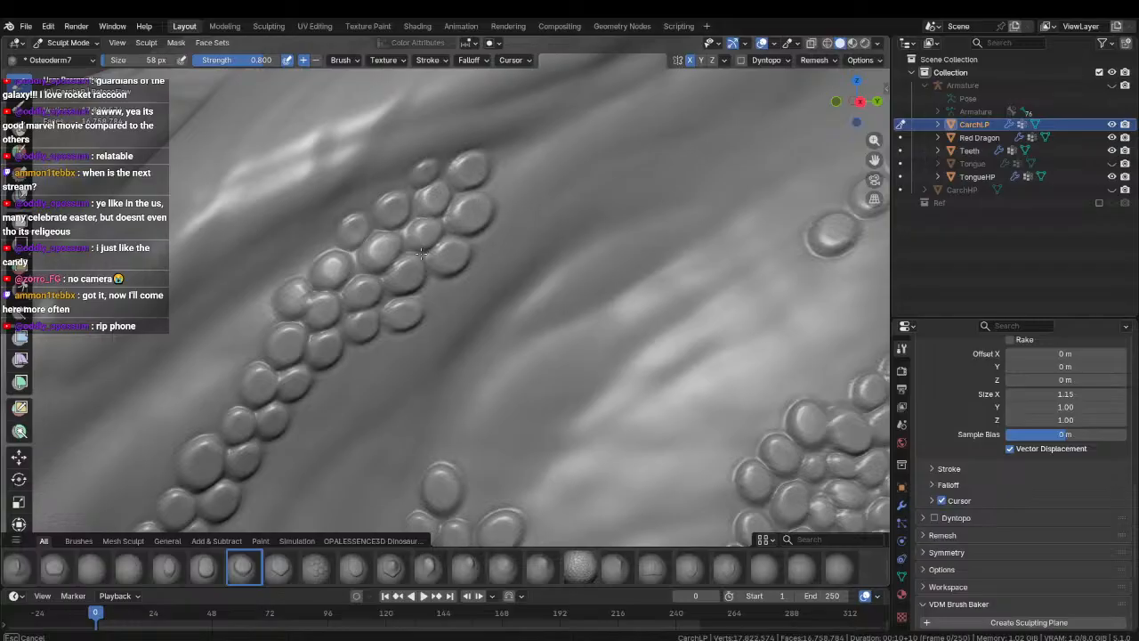
{"action": "scroll", "coordinate": [457, 204], "scroll_direction": "down", "scroll_amount": 2}
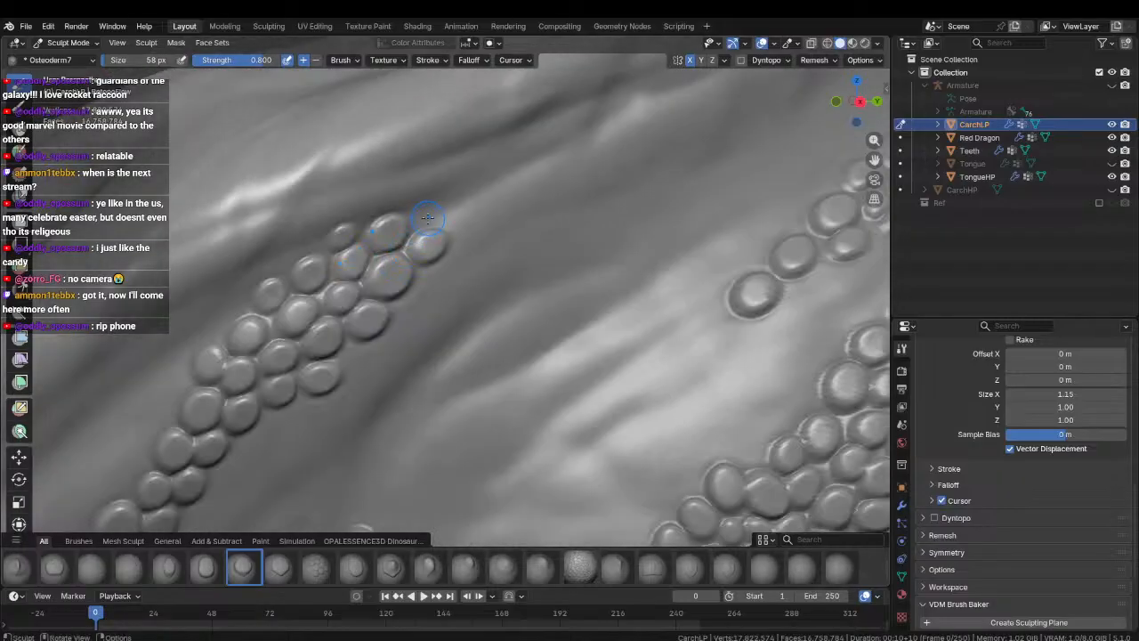
{"action": "mouse_move", "coordinate": [427, 223]}
{"action": "middle_mouse_down"}
{"action": "mouse_move", "coordinate": [394, 348]}
{"action": "mouse_move", "coordinate": [409, 336]}
{"action": "mouse_move", "coordinate": [432, 208]}
{"action": "mouse_move", "coordinate": [394, 283]}
{"action": "mouse_move", "coordinate": [456, 275]}
{"action": "mouse_move", "coordinate": [450, 264]}
{"action": "mouse_move", "coordinate": [394, 278]}
{"action": "mouse_move", "coordinate": [409, 233]}
{"action": "mouse_move", "coordinate": [418, 314]}
{"action": "mouse_move", "coordinate": [406, 234]}
{"action": "mouse_move", "coordinate": [433, 224]}
{"action": "mouse_move", "coordinate": [426, 247]}
{"action": "middle_mouse_up"}
Fill the inner edge of the widened end with Osteoderm7 scales, undoing one misplaced stamp.
{"action": "mouse_move", "coordinate": [397, 225]}
{"action": "left_mouse_down"}
{"action": "mouse_move", "coordinate": [386, 231]}
{"action": "mouse_move", "coordinate": [407, 258]}
{"action": "mouse_move", "coordinate": [393, 315]}
{"action": "left_mouse_up"}
{"action": "middle_click_drag", "start_coordinate": [393, 315], "coordinate": [420, 263], "text": "shift"}
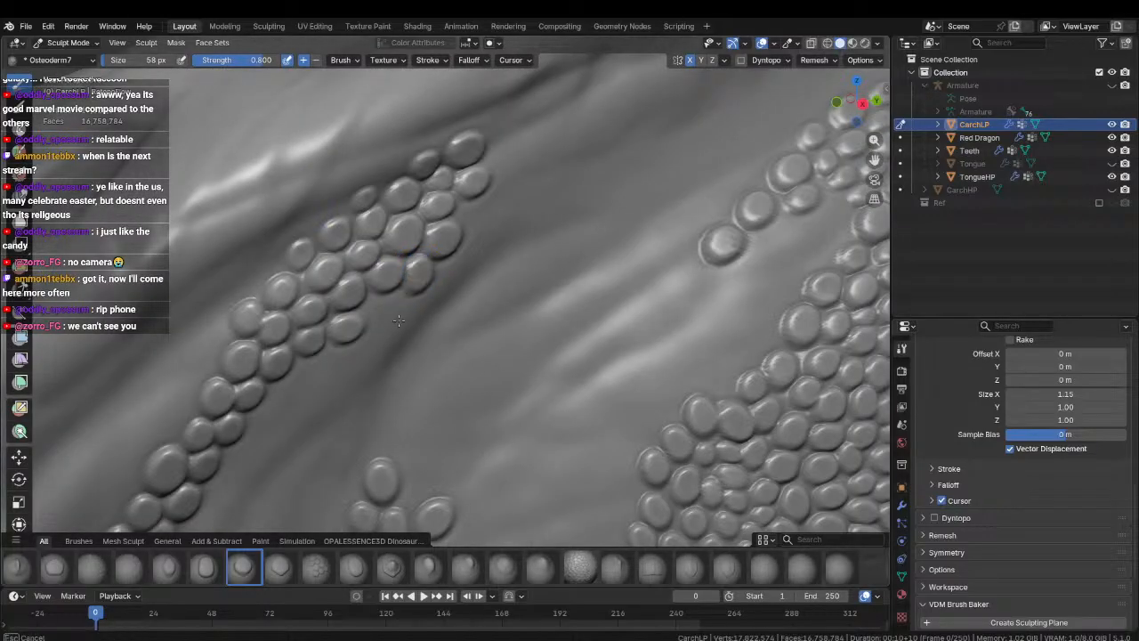
{"action": "left_click_drag", "start_coordinate": [388, 306], "coordinate": [340, 328]}
{"action": "middle_click_drag", "start_coordinate": [340, 328], "coordinate": [424, 242], "text": "shift"}
{"action": "key", "text": "ctrl+z"}
{"action": "left_click_drag", "start_coordinate": [461, 215], "coordinate": [418, 259]}
{"action": "left_click_drag", "start_coordinate": [387, 306], "coordinate": [388, 293]}
{"action": "middle_click_drag", "start_coordinate": [388, 292], "coordinate": [415, 231], "text": "shift"}
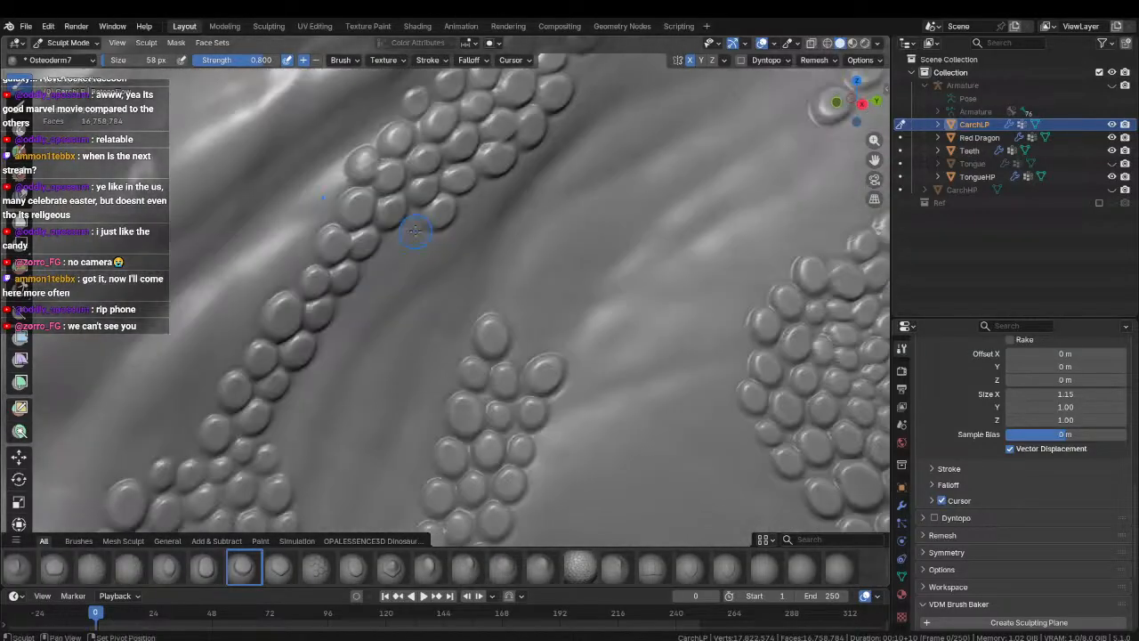
Add a third column of Osteoderm7 scales along the strip's narrow inner side, down to the packed patch.
{"action": "left_click_drag", "start_coordinate": [404, 239], "coordinate": [361, 288]}
{"action": "middle_click_drag", "start_coordinate": [355, 308], "coordinate": [400, 241], "text": "shift"}
{"action": "mouse_move", "coordinate": [400, 240]}
{"action": "left_mouse_down"}
{"action": "mouse_move", "coordinate": [361, 285]}
{"action": "mouse_move", "coordinate": [340, 342]}
{"action": "left_mouse_up"}
{"action": "middle_click_drag", "start_coordinate": [340, 342], "coordinate": [356, 316], "text": "shift"}
{"action": "left_click_drag", "start_coordinate": [349, 323], "coordinate": [345, 354]}
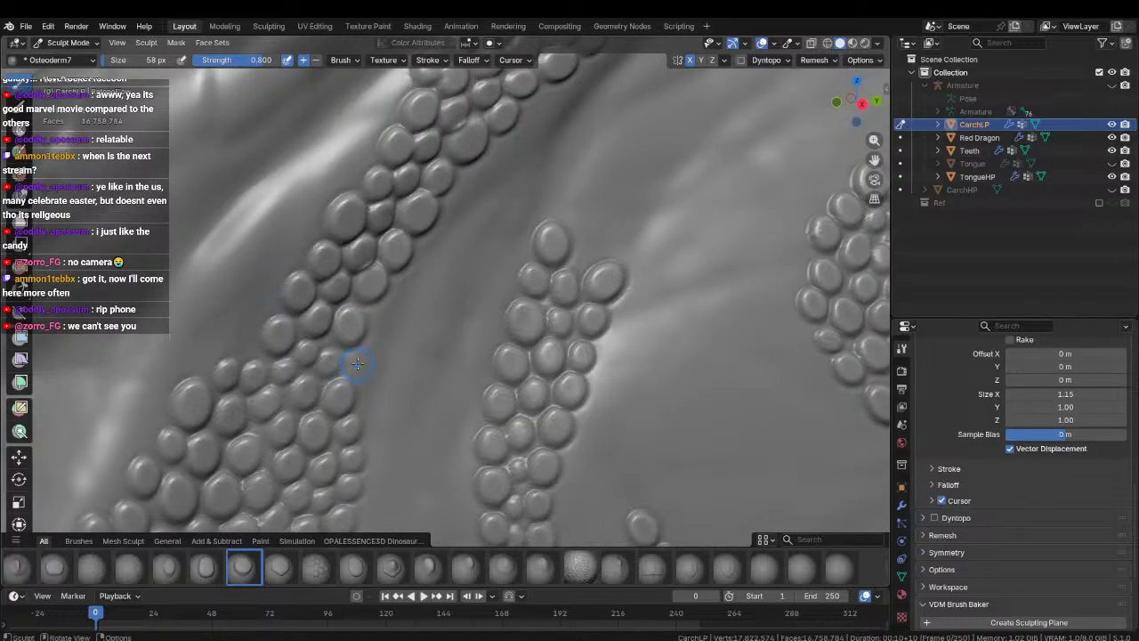
{"action": "middle_click_drag", "start_coordinate": [368, 335], "coordinate": [376, 319], "text": "ctrl"}
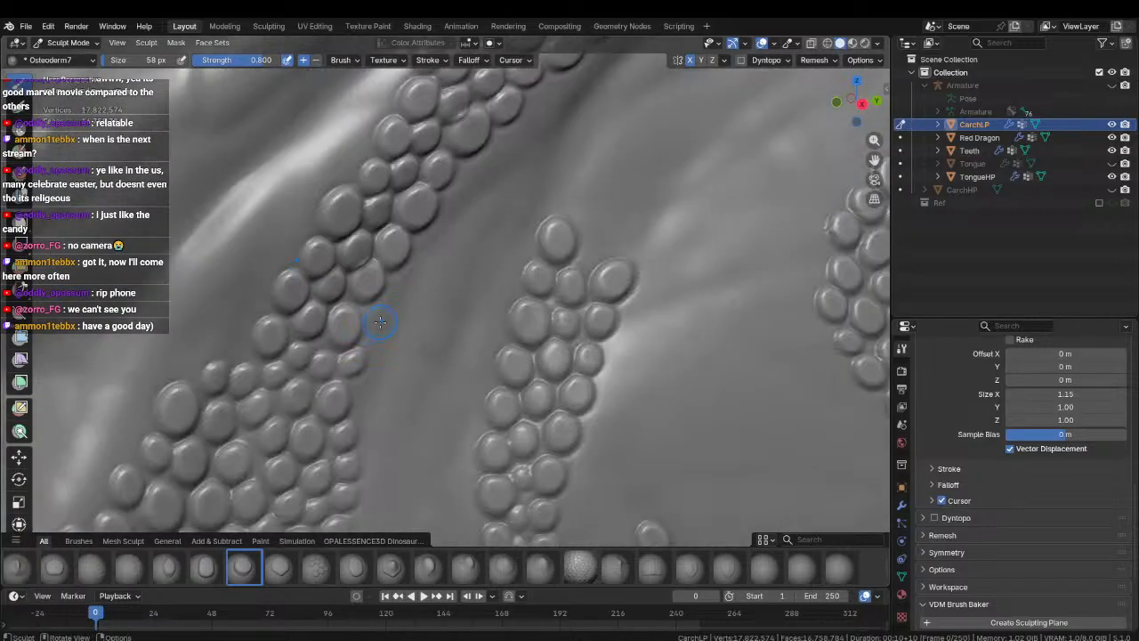
{"action": "left_click_drag", "start_coordinate": [377, 323], "coordinate": [363, 351]}
Line the strip's middle section with a fourth column of Osteoderm7 scales on its inner side.
{"action": "middle_click_drag", "start_coordinate": [382, 302], "coordinate": [400, 293]}
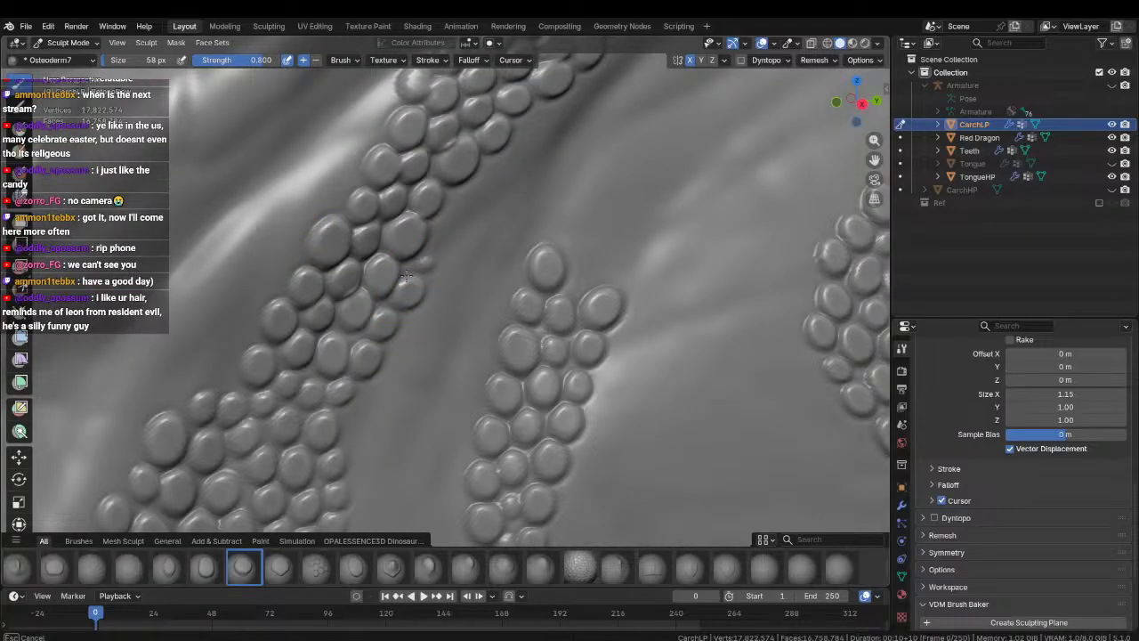
{"action": "left_click_drag", "start_coordinate": [399, 282], "coordinate": [397, 285]}
{"action": "mouse_move", "coordinate": [396, 285]}
{"action": "middle_mouse_down"}
{"action": "mouse_move", "coordinate": [385, 305]}
{"action": "mouse_move", "coordinate": [389, 279]}
{"action": "mouse_move", "coordinate": [419, 290]}
{"action": "middle_mouse_up"}
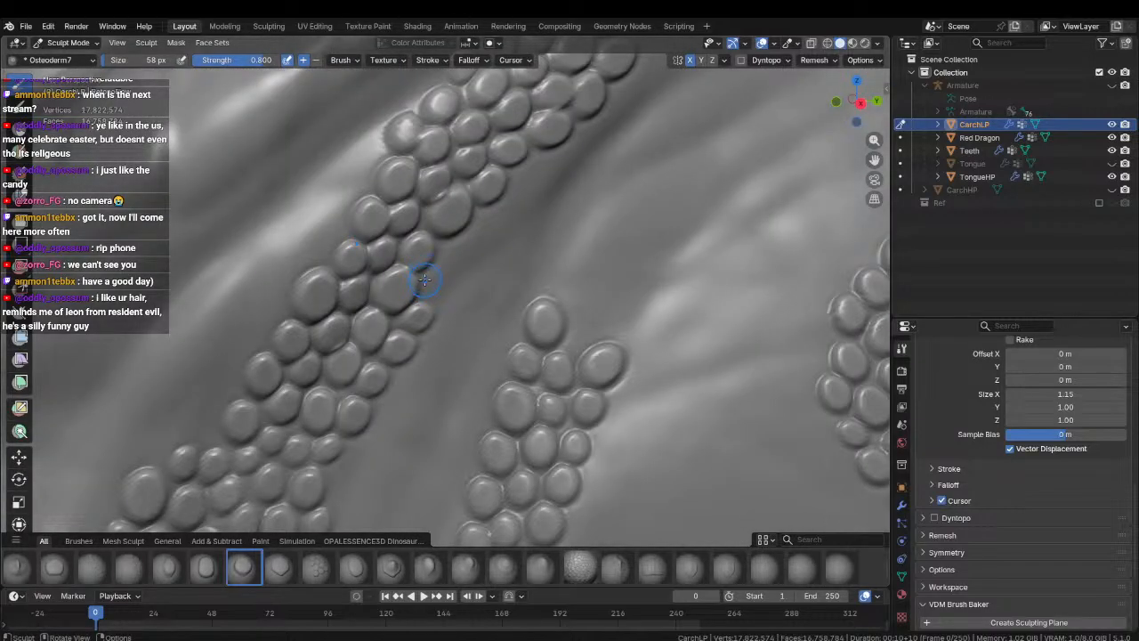
{"action": "left_click_drag", "start_coordinate": [433, 285], "coordinate": [419, 311]}
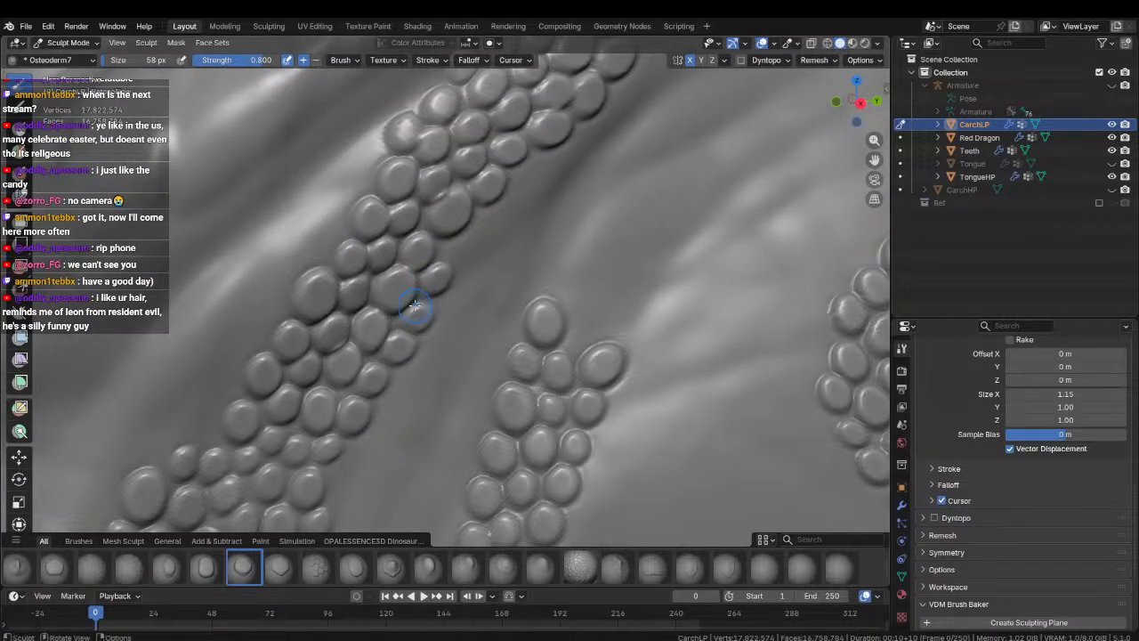
{"action": "middle_click_drag", "start_coordinate": [433, 285], "coordinate": [384, 319], "text": "shift"}
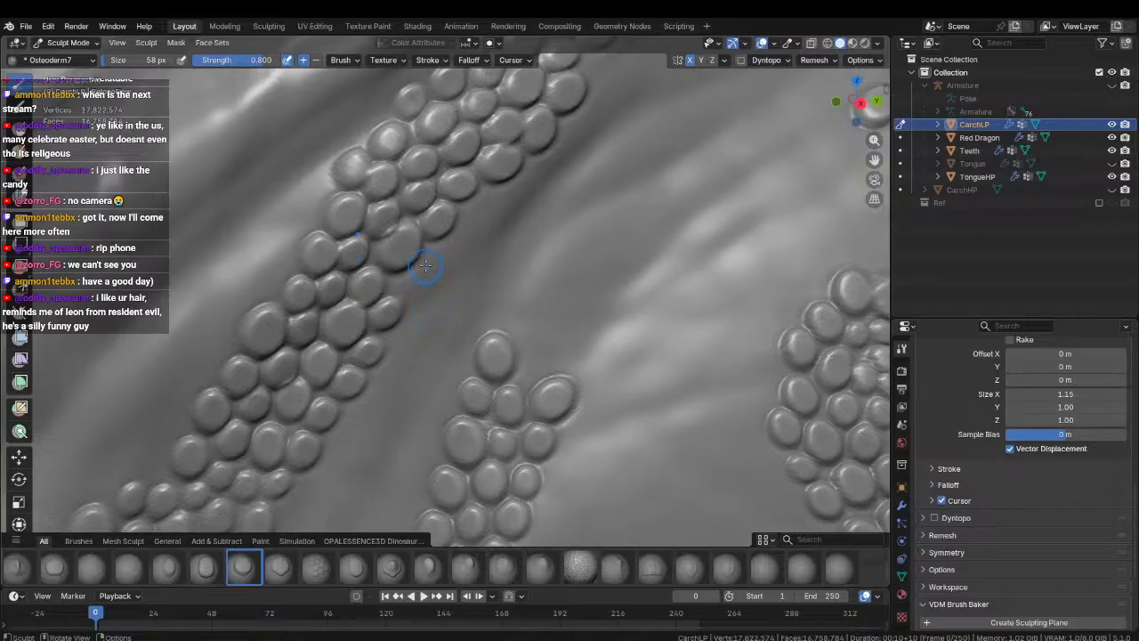
{"action": "mouse_move", "coordinate": [425, 266]}
{"action": "middle_mouse_down"}
{"action": "mouse_move", "coordinate": [409, 288]}
{"action": "mouse_move", "coordinate": [439, 257]}
{"action": "mouse_move", "coordinate": [419, 271]}
{"action": "middle_mouse_up"}
{"action": "mouse_move", "coordinate": [392, 331]}
{"action": "left_mouse_down"}
{"action": "mouse_move", "coordinate": [437, 306]}
{"action": "mouse_move", "coordinate": [385, 328]}
{"action": "left_mouse_up"}
Carry the inner column of Osteoderm7 scales up to the strip's leading end, filling its stepped edge.
{"action": "left_click_drag", "start_coordinate": [476, 246], "coordinate": [437, 276]}
{"action": "middle_click_drag", "start_coordinate": [437, 277], "coordinate": [367, 330], "text": "shift"}
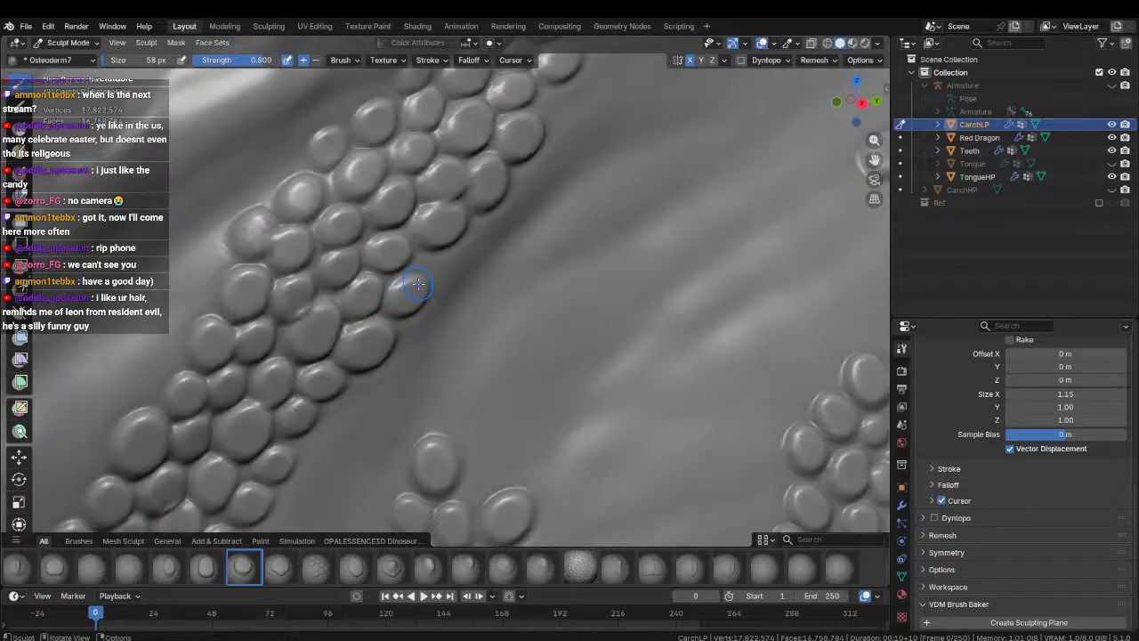
{"action": "left_click_drag", "start_coordinate": [439, 266], "coordinate": [519, 194]}
{"action": "middle_click_drag", "start_coordinate": [519, 195], "coordinate": [394, 241]}
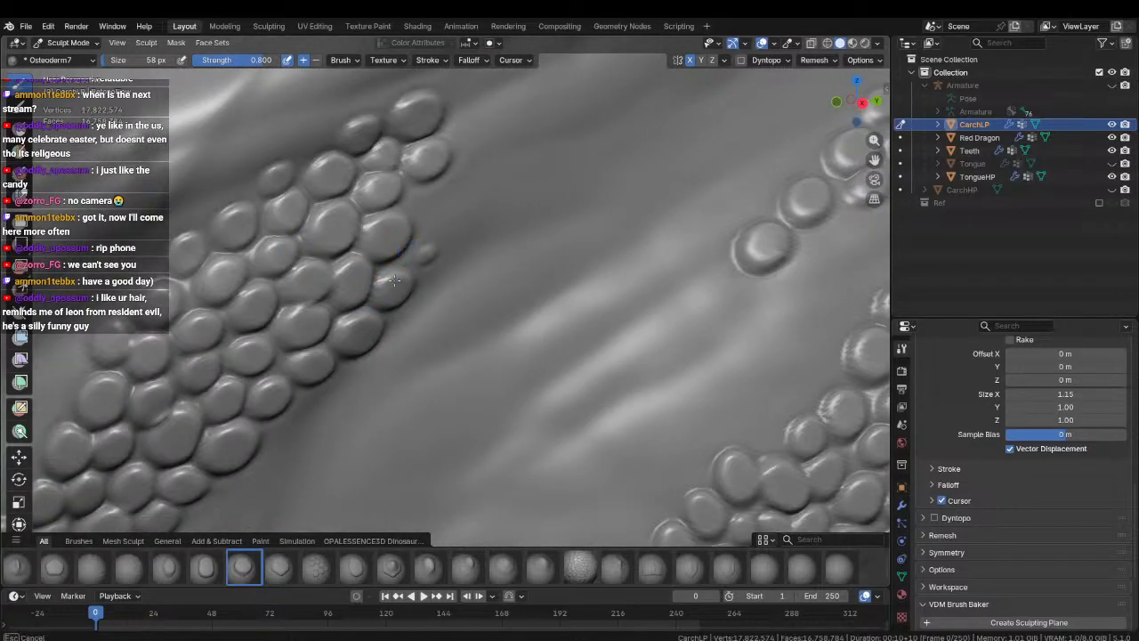
{"action": "left_click_drag", "start_coordinate": [442, 207], "coordinate": [418, 214]}
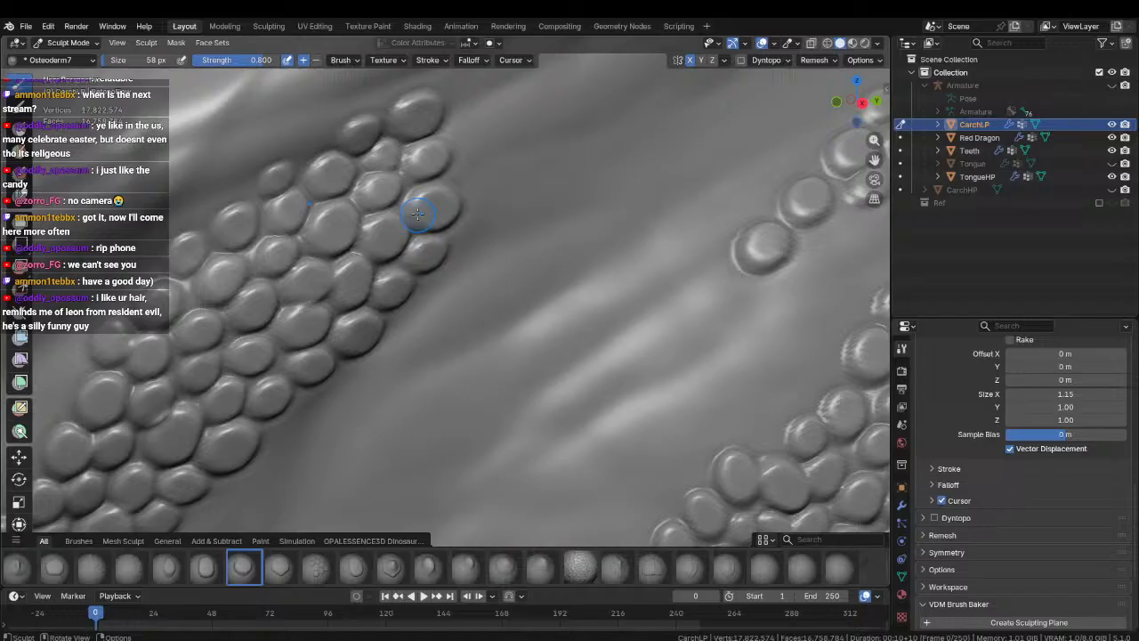
Cap the strip's leading end with a row of three Osteoderm7 scales and check the coverage on the whole head.
{"action": "left_click", "coordinate": [470, 234]}
{"action": "left_click", "coordinate": [465, 184]}
{"action": "left_click", "coordinate": [473, 132]}
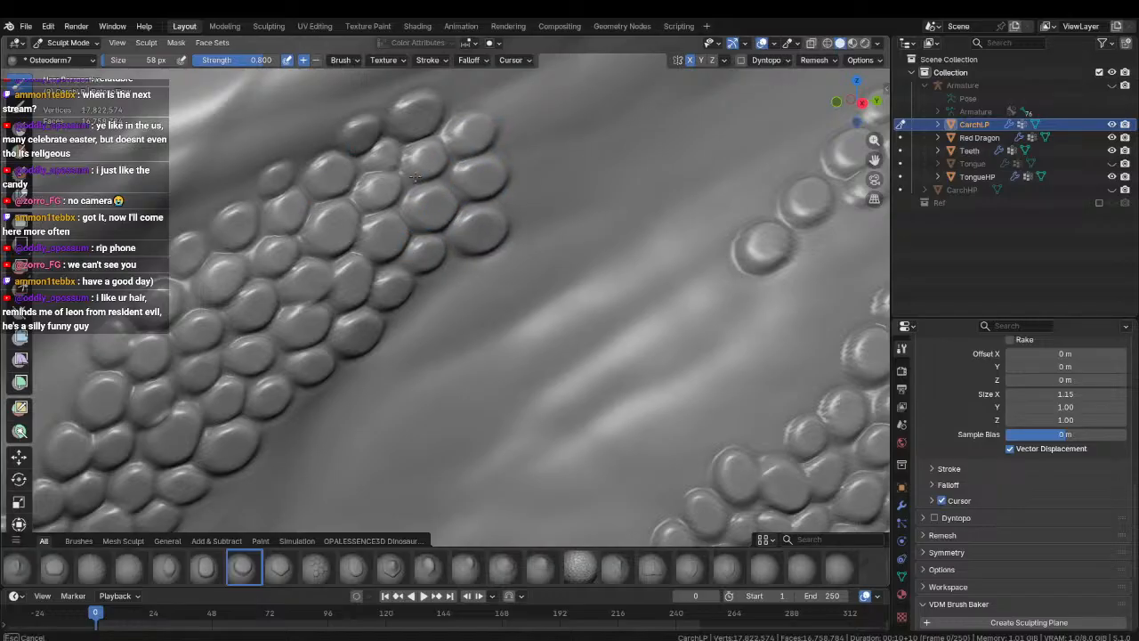
{"action": "scroll", "coordinate": [414, 177], "scroll_direction": "down", "scroll_amount": 9}
{"action": "middle_click_drag", "start_coordinate": [395, 351], "coordinate": [369, 235], "text": "shift"}
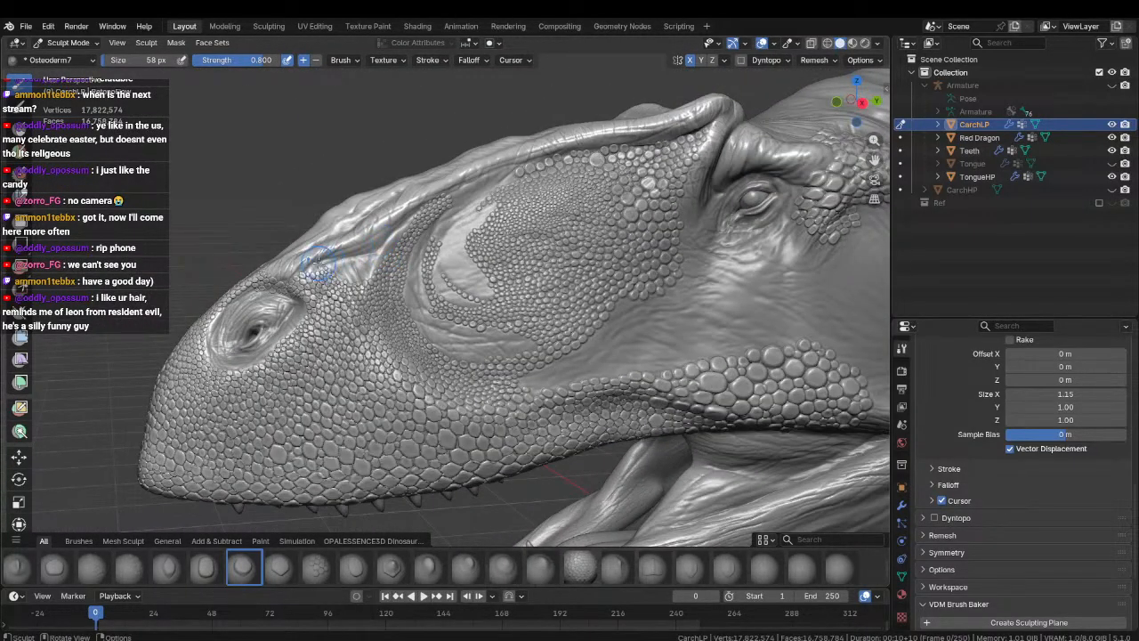
{"action": "mouse_move", "coordinate": [436, 296]}
{"action": "middle_mouse_down"}
{"action": "mouse_move", "coordinate": [394, 311]}
{"action": "mouse_move", "coordinate": [527, 331]}
{"action": "mouse_move", "coordinate": [443, 300]}
{"action": "mouse_move", "coordinate": [427, 263]}
{"action": "mouse_move", "coordinate": [437, 305]}
{"action": "mouse_move", "coordinate": [396, 283]}
{"action": "middle_mouse_up"}
{"action": "scroll", "coordinate": [437, 305], "scroll_direction": "up", "scroll_amount": 1}
Extend the capped end toward the large packed cheek area with additional rows of Osteoderm7 scales.
{"action": "mouse_move", "coordinate": [377, 289]}
{"action": "left_mouse_down"}
{"action": "mouse_move", "coordinate": [381, 262]}
{"action": "mouse_move", "coordinate": [342, 280]}
{"action": "left_mouse_up"}
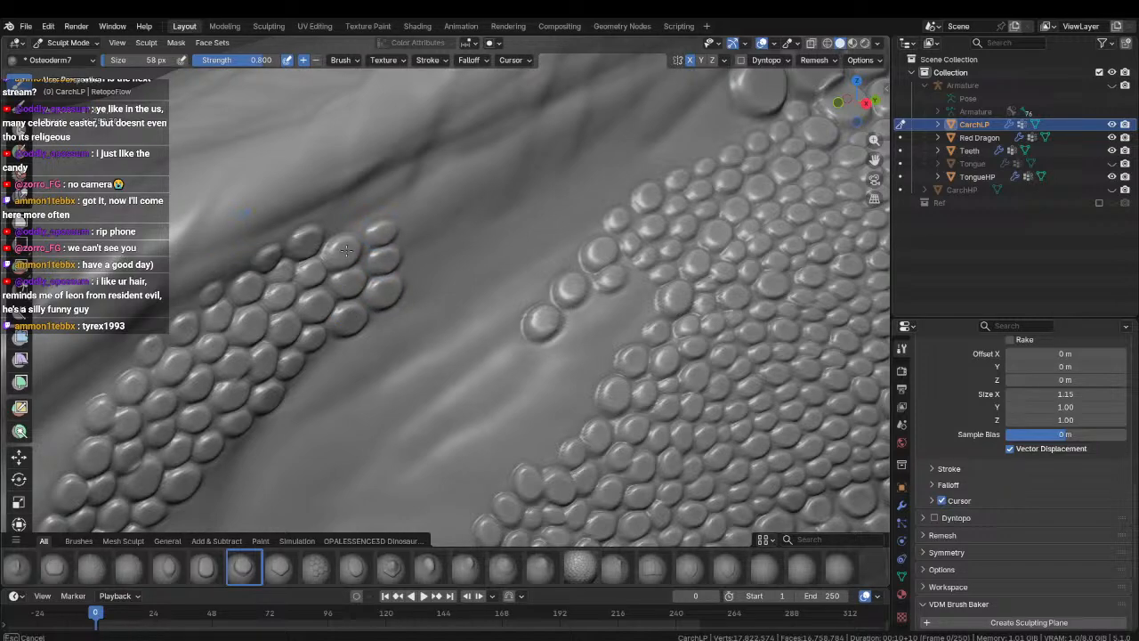
{"action": "left_click", "coordinate": [414, 267]}
{"action": "left_click_drag", "start_coordinate": [393, 256], "coordinate": [414, 258]}
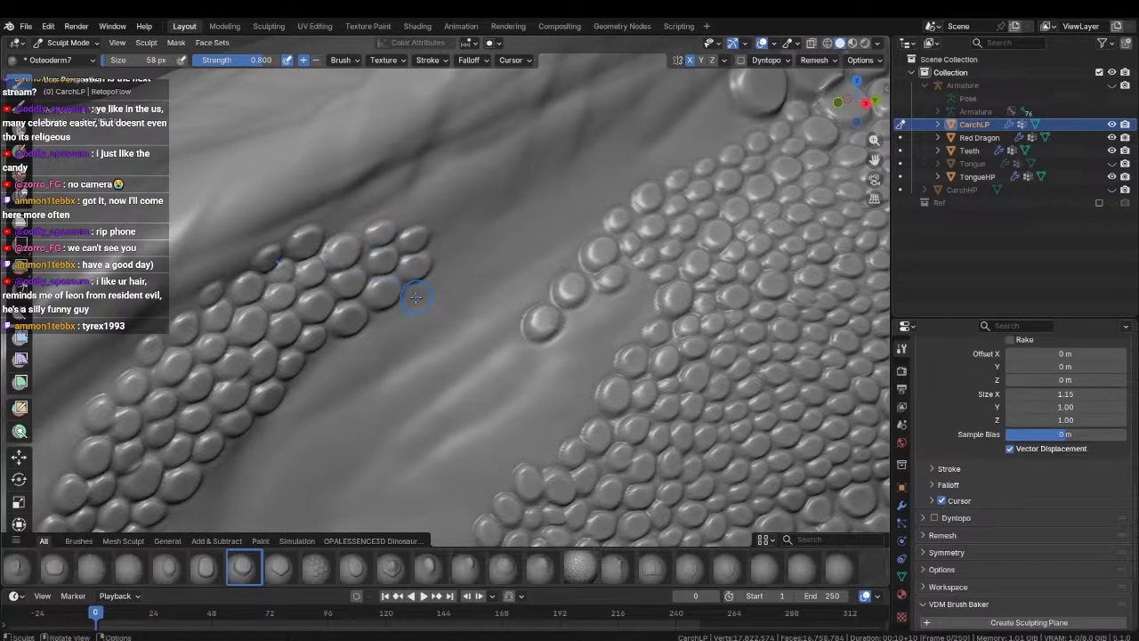
{"action": "mouse_move", "coordinate": [393, 305]}
{"action": "left_mouse_down"}
{"action": "mouse_move", "coordinate": [435, 283]}
{"action": "mouse_move", "coordinate": [414, 298]}
{"action": "left_mouse_up"}
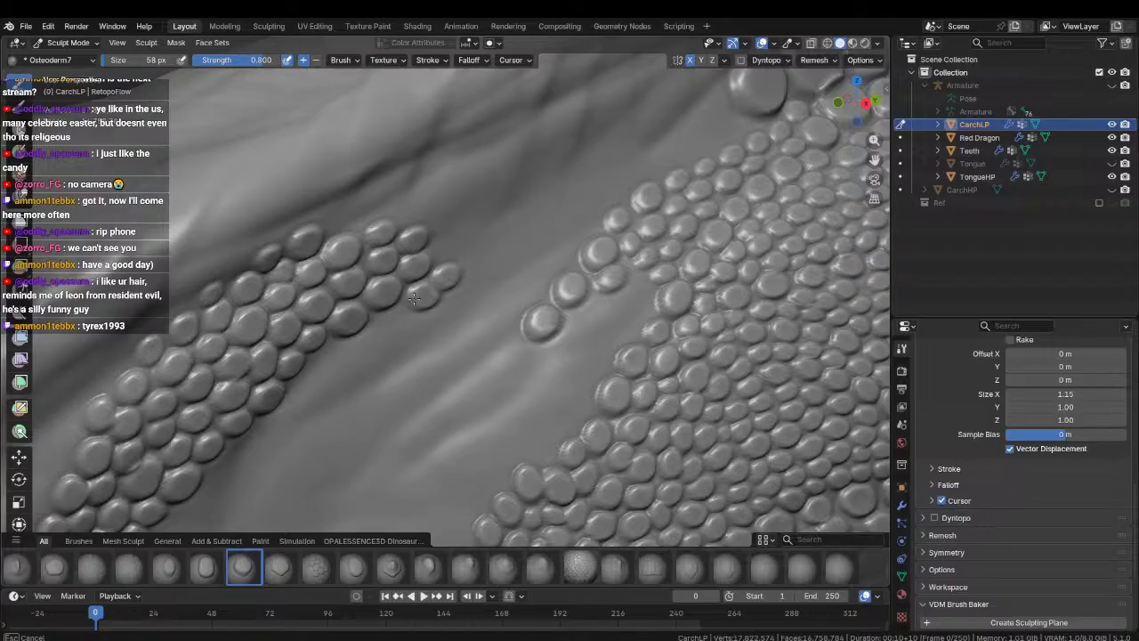
Bridge the remaining gap to the large packed cheek area with a tapering, two-scale-wide band of Osteoderm7 scales.
{"action": "left_click", "coordinate": [444, 250]}
{"action": "left_click", "coordinate": [450, 226]}
{"action": "middle_click_drag", "start_coordinate": [413, 248], "coordinate": [346, 273], "text": "shift"}
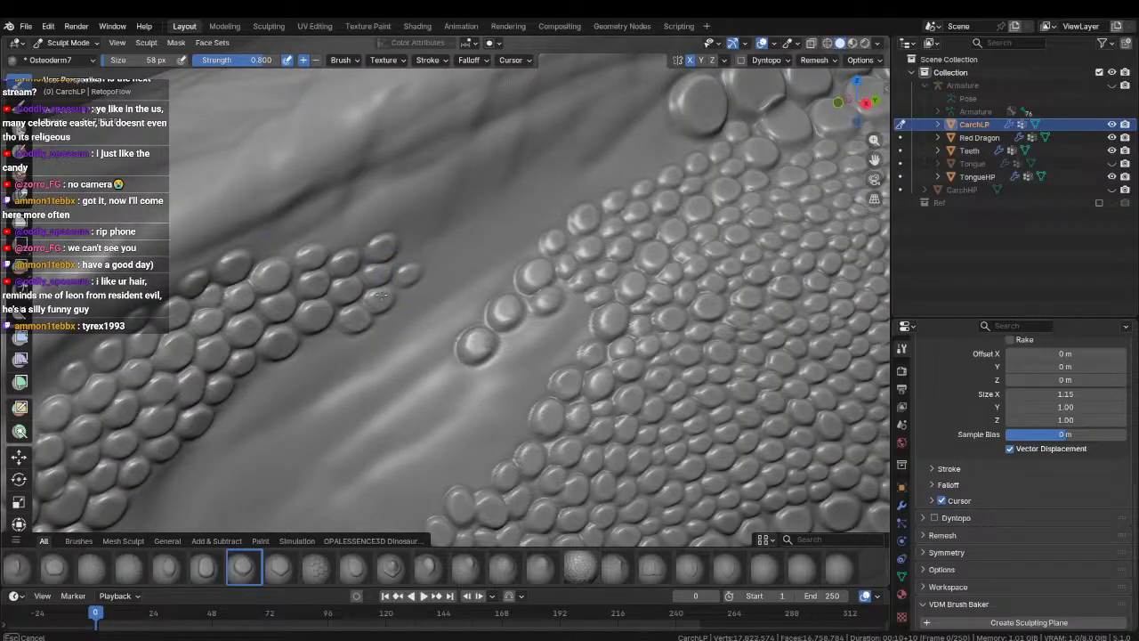
{"action": "mouse_move", "coordinate": [420, 245]}
{"action": "left_mouse_down"}
{"action": "mouse_move", "coordinate": [379, 267]}
{"action": "mouse_move", "coordinate": [404, 282]}
{"action": "left_mouse_up"}
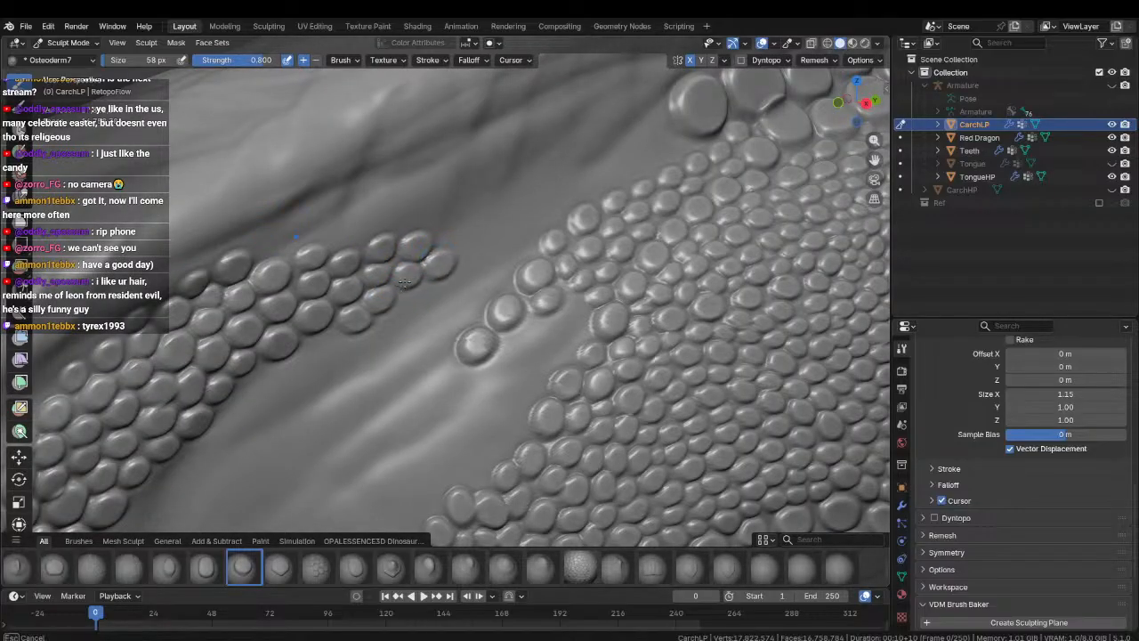
{"action": "mouse_move", "coordinate": [471, 242]}
{"action": "left_mouse_down"}
{"action": "mouse_move", "coordinate": [442, 263]}
{"action": "mouse_move", "coordinate": [521, 224]}
{"action": "mouse_move", "coordinate": [499, 271]}
{"action": "left_mouse_up"}
{"action": "left_click", "coordinate": [555, 214]}
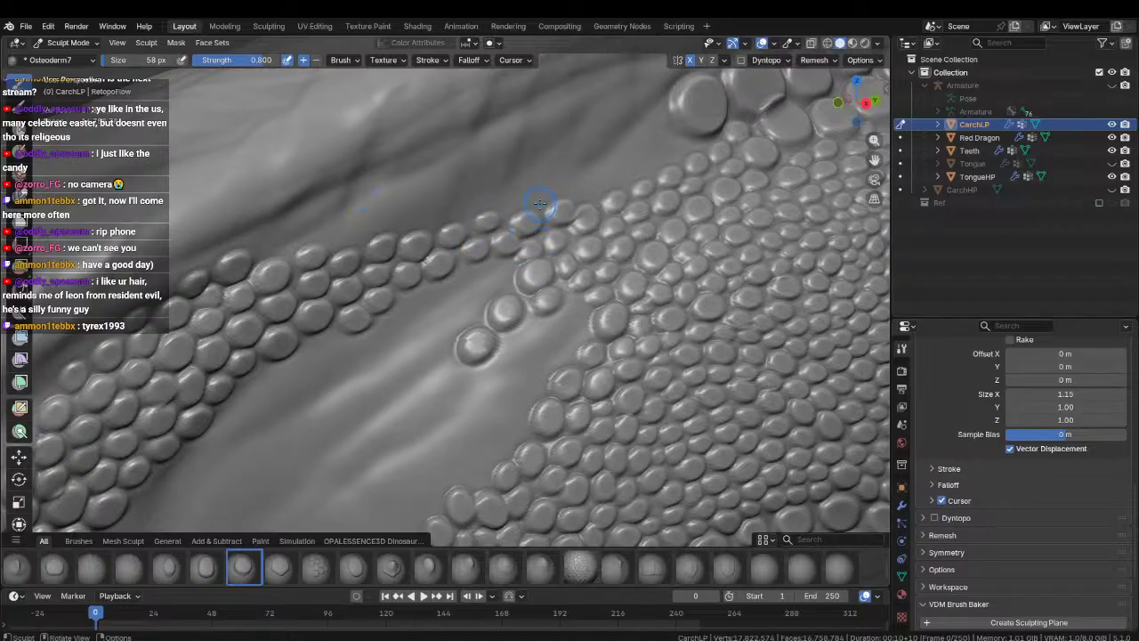
Finish the bridging band with an Osteoderm7 scale and add small scales inside the pointed corner of the adjoining bare pocket.
{"action": "left_click", "coordinate": [503, 204]}
{"action": "middle_click_drag", "start_coordinate": [543, 198], "coordinate": [409, 196], "text": "shift"}
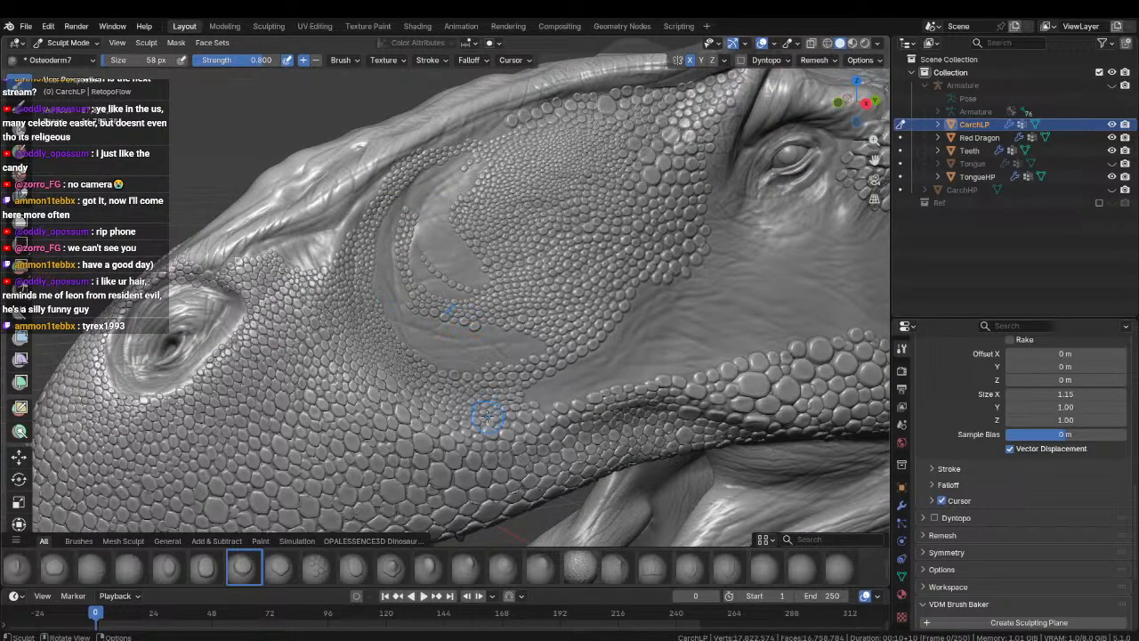
{"action": "middle_click_drag", "start_coordinate": [486, 415], "coordinate": [461, 373], "text": "ctrl"}
{"action": "mouse_move", "coordinate": [420, 339]}
{"action": "middle_mouse_down"}
{"action": "mouse_move", "coordinate": [275, 313]}
{"action": "mouse_move", "coordinate": [468, 293]}
{"action": "mouse_move", "coordinate": [445, 315]}
{"action": "mouse_move", "coordinate": [401, 233]}
{"action": "mouse_move", "coordinate": [365, 248]}
{"action": "mouse_move", "coordinate": [455, 277]}
{"action": "middle_mouse_up"}
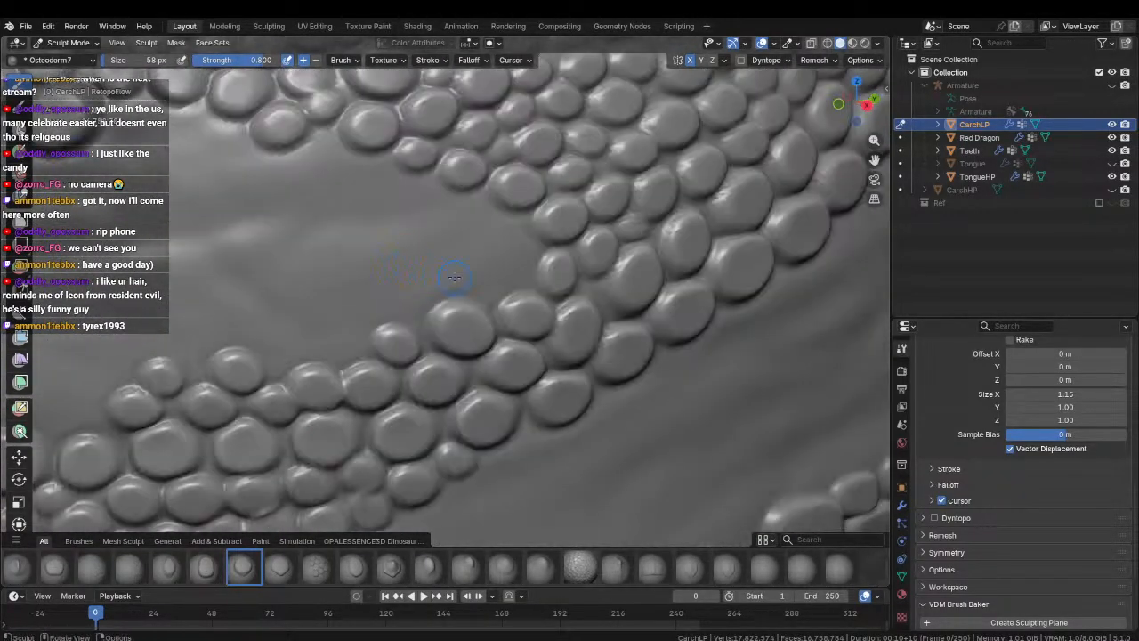
{"action": "left_click_drag", "start_coordinate": [496, 278], "coordinate": [558, 286]}
{"action": "left_click_drag", "start_coordinate": [523, 247], "coordinate": [574, 289]}
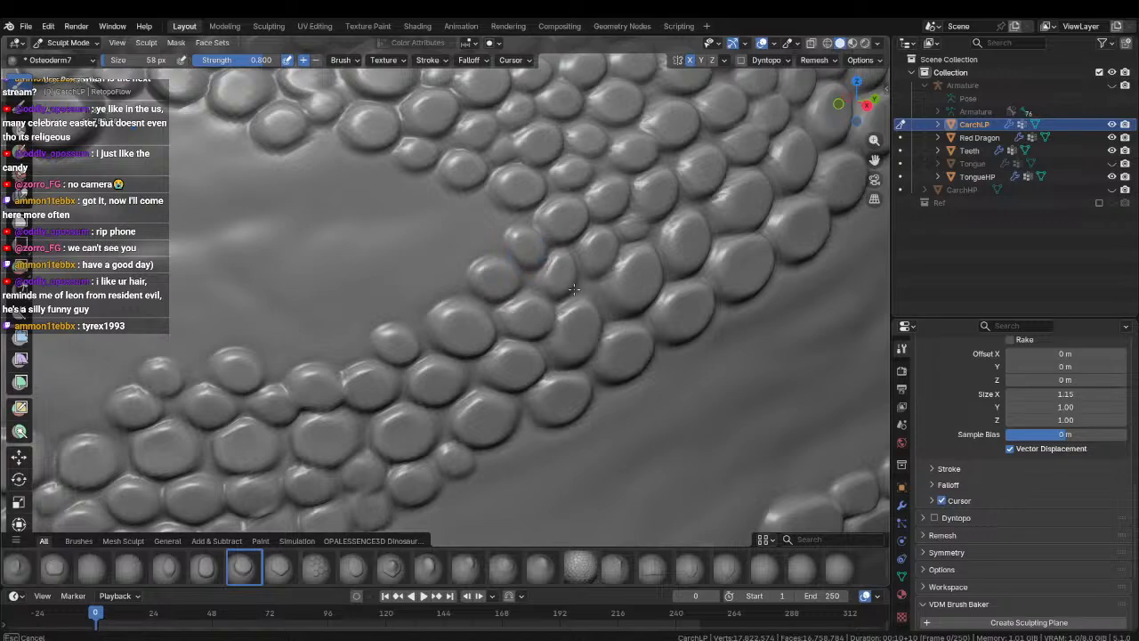
{"action": "mouse_move", "coordinate": [548, 238]}
{"action": "middle_mouse_down"}
{"action": "mouse_move", "coordinate": [474, 280]}
{"action": "mouse_move", "coordinate": [494, 256]}
{"action": "middle_mouse_up"}
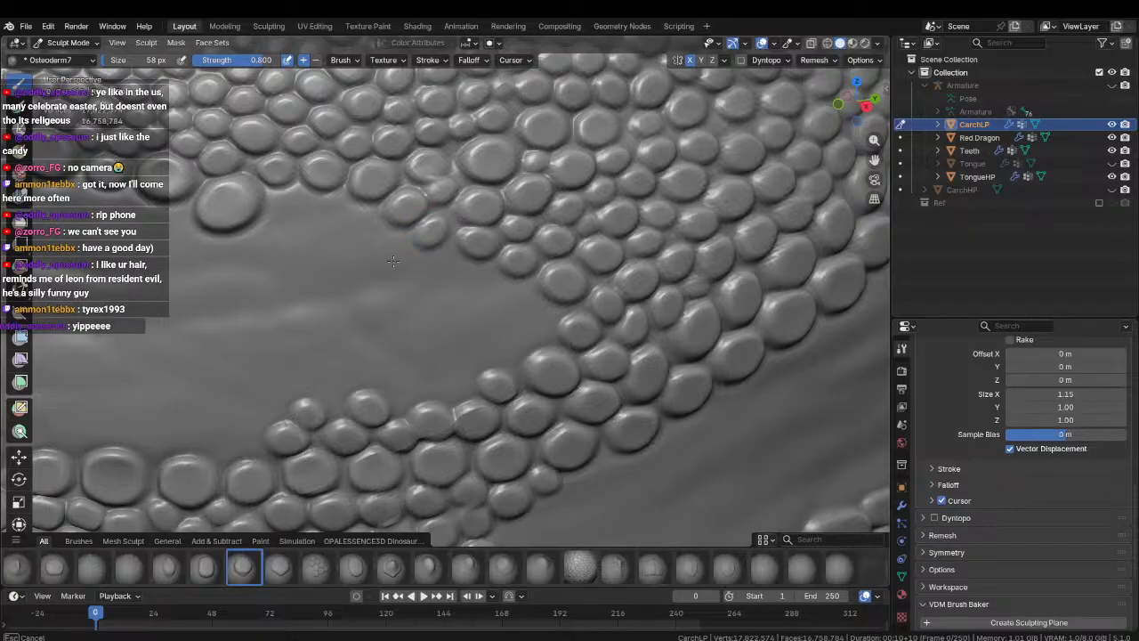
Line the upper edge of the bare pocket with a row of small Osteoderm7 scales beside the larger ones.
{"action": "mouse_move", "coordinate": [424, 226]}
{"action": "middle_mouse_down", "text": "shift"}
{"action": "mouse_move", "coordinate": [458, 287]}
{"action": "mouse_move", "coordinate": [449, 275]}
{"action": "mouse_move", "coordinate": [475, 293]}
{"action": "middle_mouse_up", "text": "shift"}
{"action": "mouse_move", "coordinate": [445, 271]}
{"action": "left_mouse_down"}
{"action": "mouse_move", "coordinate": [390, 286]}
{"action": "mouse_move", "coordinate": [368, 267]}
{"action": "left_mouse_up"}
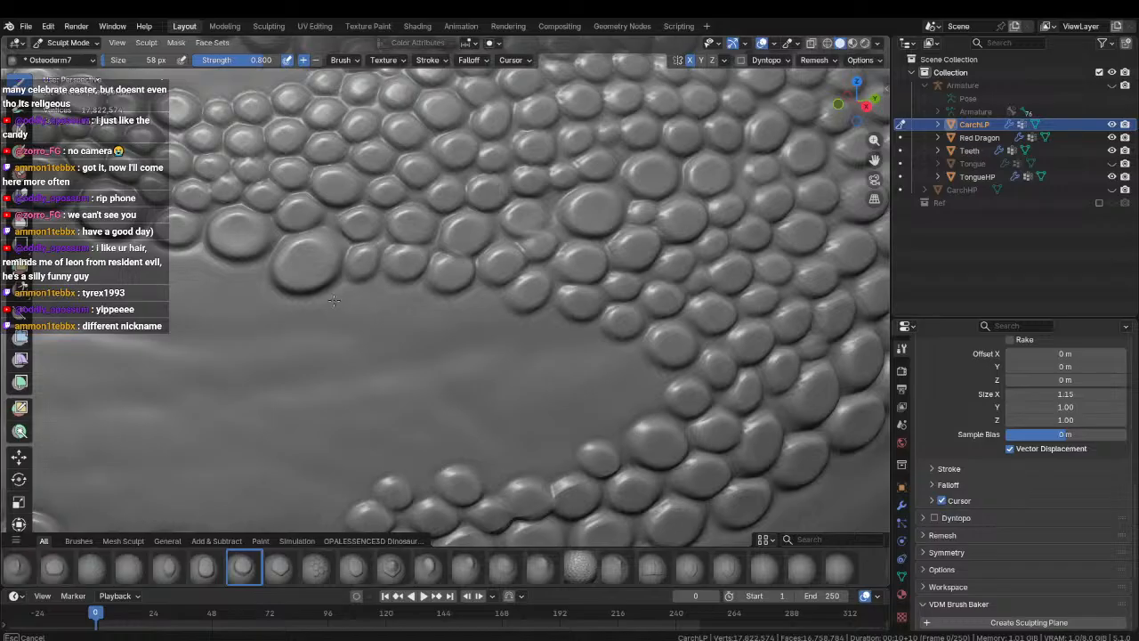
{"action": "middle_click_drag", "start_coordinate": [339, 311], "coordinate": [419, 265], "text": "shift"}
{"action": "left_click_drag", "start_coordinate": [410, 268], "coordinate": [392, 283]}
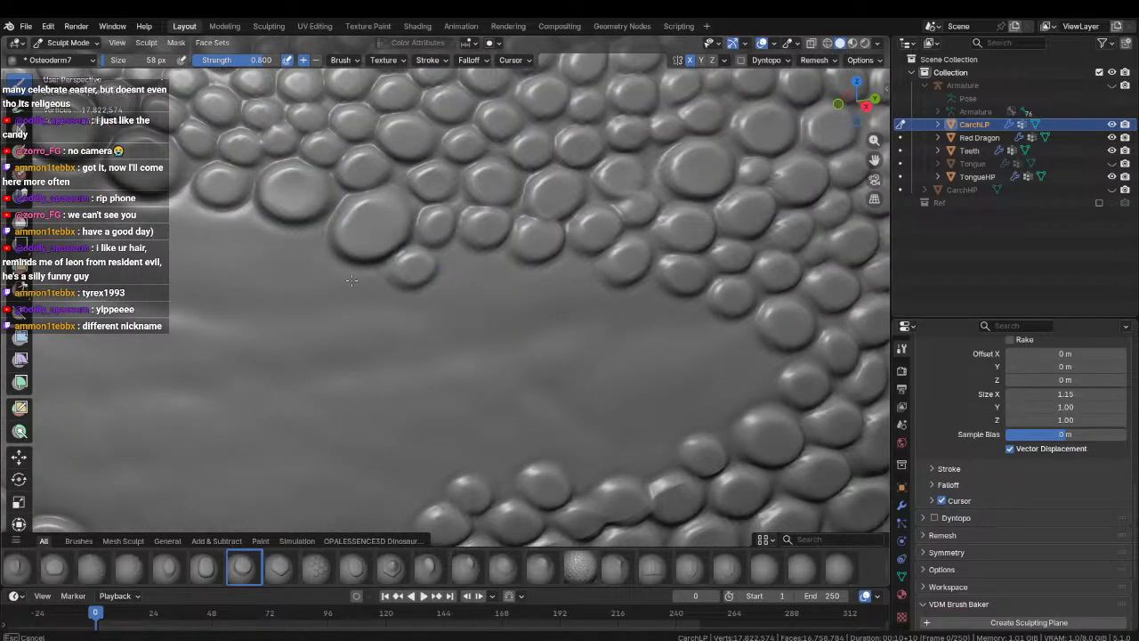
{"action": "middle_click_drag", "start_coordinate": [337, 260], "coordinate": [399, 246], "text": "shift"}
{"action": "left_click_drag", "start_coordinate": [378, 242], "coordinate": [332, 258]}
{"action": "middle_click_drag", "start_coordinate": [332, 347], "coordinate": [383, 341], "text": "shift"}
Lengthen the free end of the narrow scale strip in the bare fold with staggered pairs of Osteoderm7 scales.
{"action": "middle_click_drag", "start_coordinate": [388, 200], "coordinate": [392, 333], "text": "ctrl"}
{"action": "mouse_move", "coordinate": [433, 258]}
{"action": "middle_mouse_down", "text": "shift"}
{"action": "mouse_move", "coordinate": [462, 307]}
{"action": "mouse_move", "coordinate": [437, 287]}
{"action": "mouse_move", "coordinate": [386, 315]}
{"action": "mouse_move", "coordinate": [406, 303]}
{"action": "middle_mouse_up", "text": "shift"}
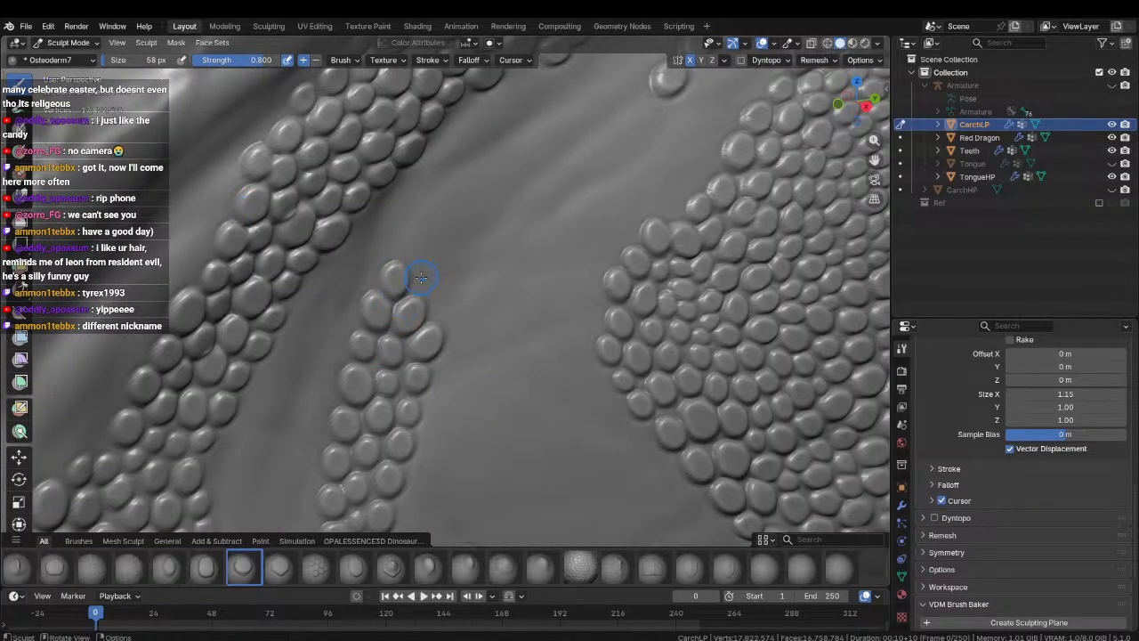
{"action": "left_click_drag", "start_coordinate": [412, 270], "coordinate": [408, 267]}
{"action": "mouse_move", "coordinate": [388, 245]}
{"action": "middle_mouse_down", "text": "shift"}
{"action": "mouse_move", "coordinate": [392, 282]}
{"action": "mouse_move", "coordinate": [409, 259]}
{"action": "middle_mouse_up", "text": "shift"}
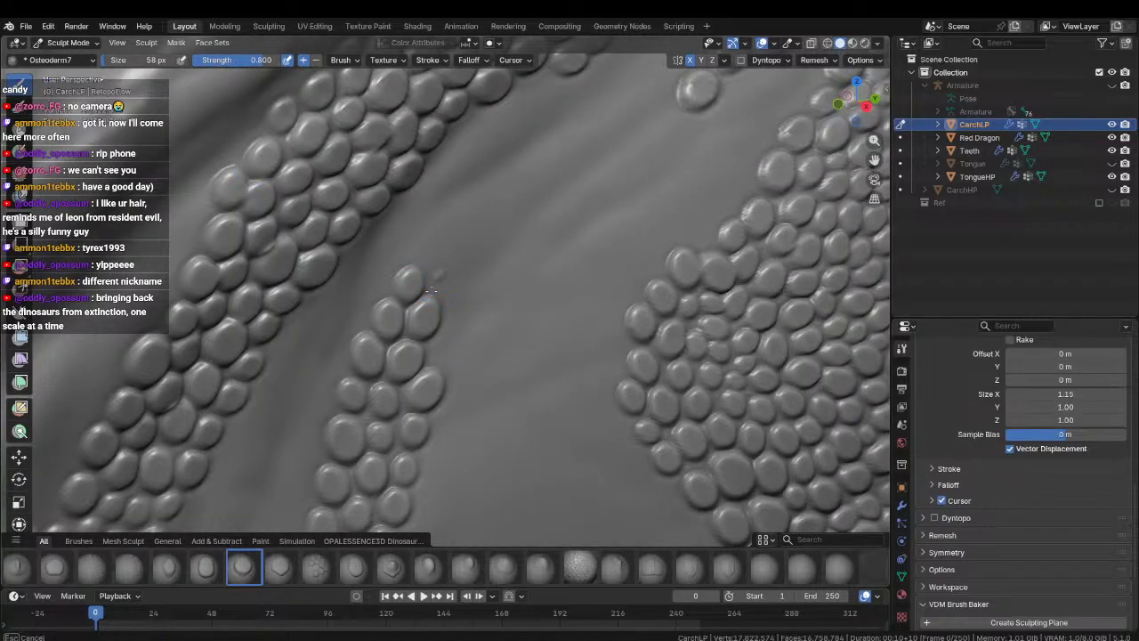
{"action": "left_click_drag", "start_coordinate": [431, 290], "coordinate": [411, 314]}
{"action": "mouse_move", "coordinate": [412, 276]}
{"action": "middle_mouse_down", "text": "ctrl"}
{"action": "mouse_move", "coordinate": [417, 250]}
{"action": "mouse_move", "coordinate": [428, 272]}
{"action": "mouse_move", "coordinate": [442, 257]}
{"action": "mouse_move", "coordinate": [412, 285]}
{"action": "mouse_move", "coordinate": [400, 268]}
{"action": "middle_mouse_up", "text": "ctrl"}
{"action": "scroll", "coordinate": [369, 303], "scroll_direction": "down", "scroll_amount": 3}
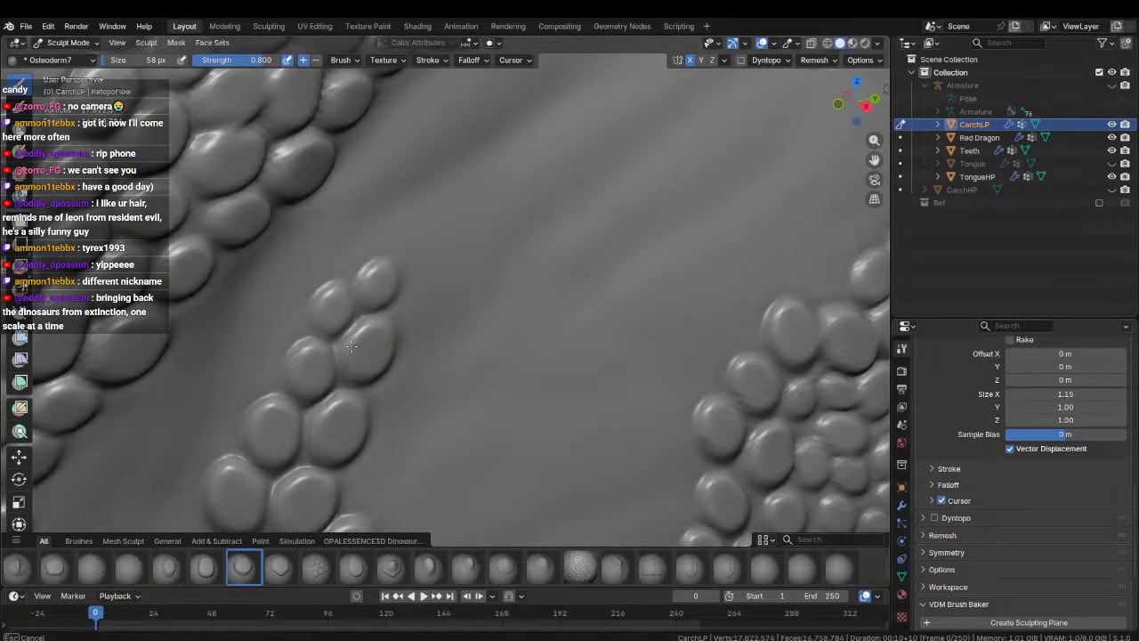
{"action": "mouse_move", "coordinate": [379, 271]}
{"action": "middle_mouse_down", "text": "ctrl"}
{"action": "mouse_move", "coordinate": [394, 261]}
{"action": "mouse_move", "coordinate": [395, 273]}
{"action": "middle_mouse_up", "text": "ctrl"}
{"action": "left_click_drag", "start_coordinate": [395, 273], "coordinate": [397, 274]}
{"action": "left_click_drag", "start_coordinate": [388, 198], "coordinate": [372, 264]}
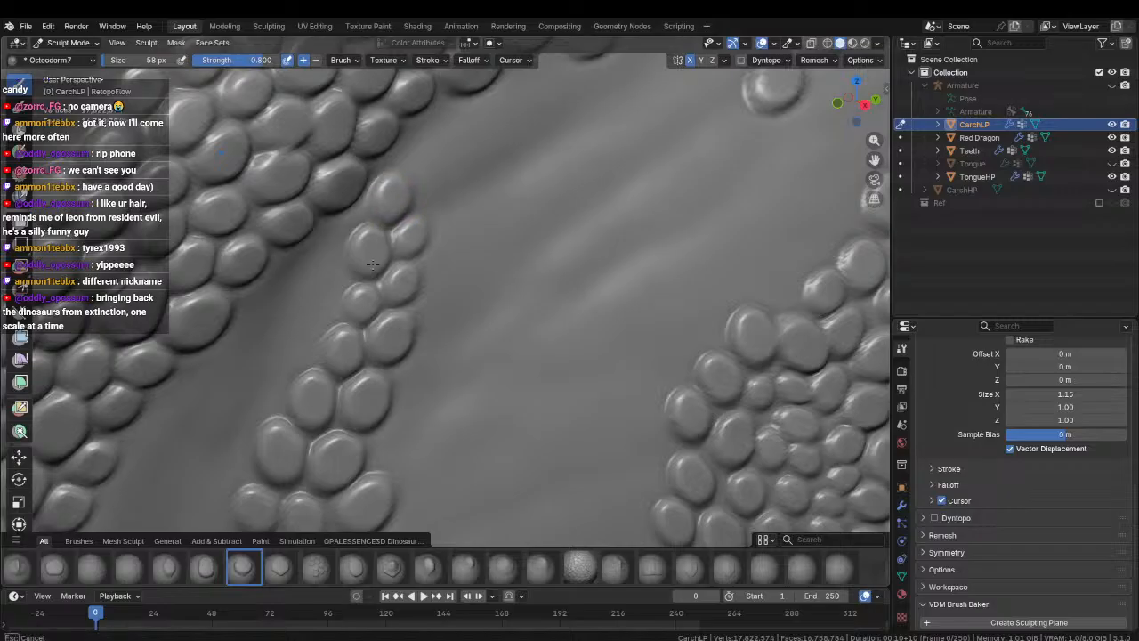
Carry the narrow strip's tip onward along the neighbouring packed band with more two-wide rows of Osteoderm7 scales.
{"action": "mouse_move", "coordinate": [420, 152]}
{"action": "left_mouse_down"}
{"action": "mouse_move", "coordinate": [388, 210]}
{"action": "mouse_move", "coordinate": [394, 241]}
{"action": "left_mouse_up"}
{"action": "left_click_drag", "start_coordinate": [462, 119], "coordinate": [394, 117]}
{"action": "left_click_drag", "start_coordinate": [465, 160], "coordinate": [405, 176]}
{"action": "middle_click_drag", "start_coordinate": [507, 107], "coordinate": [396, 181], "text": "shift"}
{"action": "left_click_drag", "start_coordinate": [398, 174], "coordinate": [342, 191]}
{"action": "left_click_drag", "start_coordinate": [443, 143], "coordinate": [387, 155]}
{"action": "middle_click_drag", "start_coordinate": [386, 154], "coordinate": [294, 283], "text": "shift"}
Start a new row of small Osteoderm7 scales along the lower edge of the wrinkled bare patch.
{"action": "scroll", "coordinate": [389, 351], "scroll_direction": "down", "scroll_amount": 10}
{"action": "scroll", "coordinate": [407, 229], "scroll_direction": "down", "scroll_amount": 3}
{"action": "scroll", "coordinate": [426, 277], "scroll_direction": "up", "scroll_amount": 10}
{"action": "middle_click_drag", "start_coordinate": [426, 277], "coordinate": [445, 300], "text": "ctrl"}
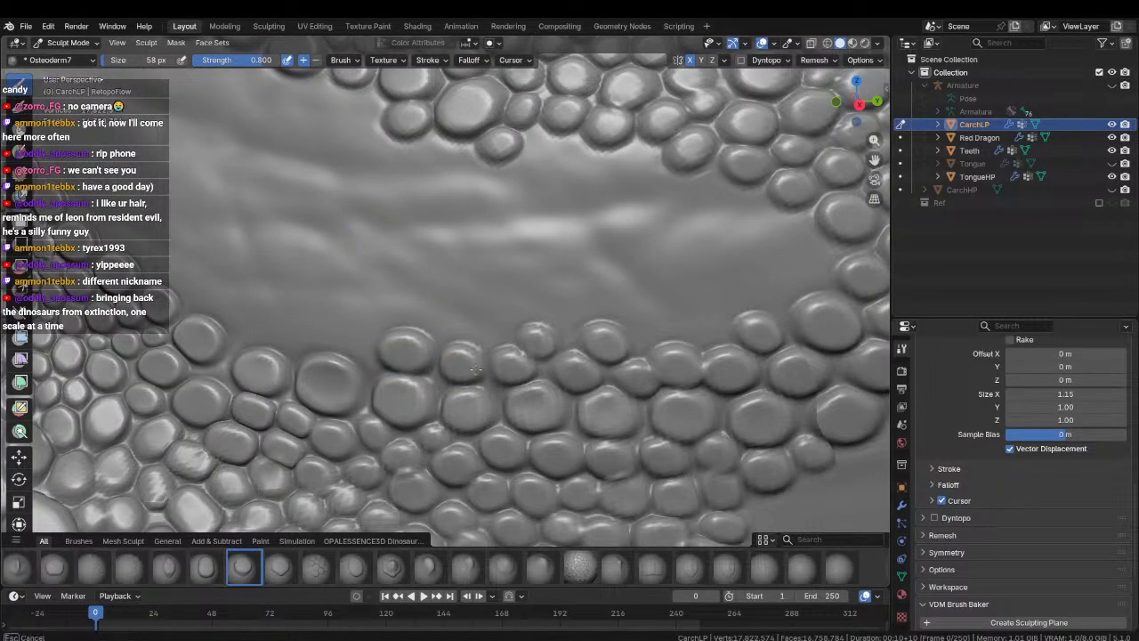
{"action": "middle_click_drag", "start_coordinate": [406, 358], "coordinate": [485, 378]}
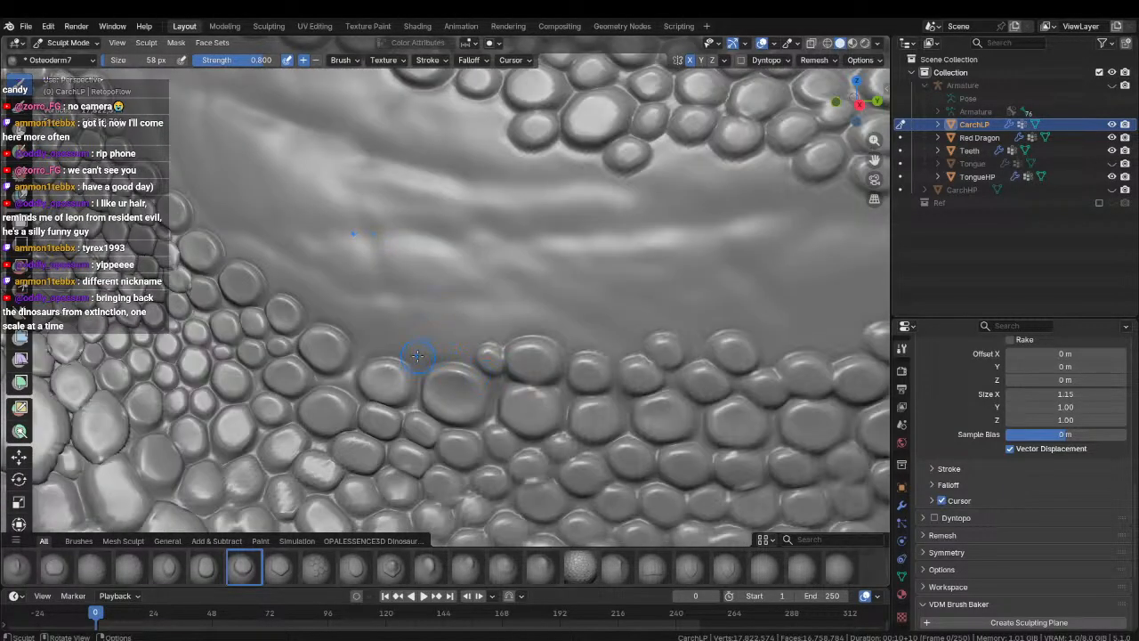
{"action": "left_click_drag", "start_coordinate": [450, 355], "coordinate": [506, 374]}
{"action": "left_click_drag", "start_coordinate": [373, 343], "coordinate": [423, 361]}
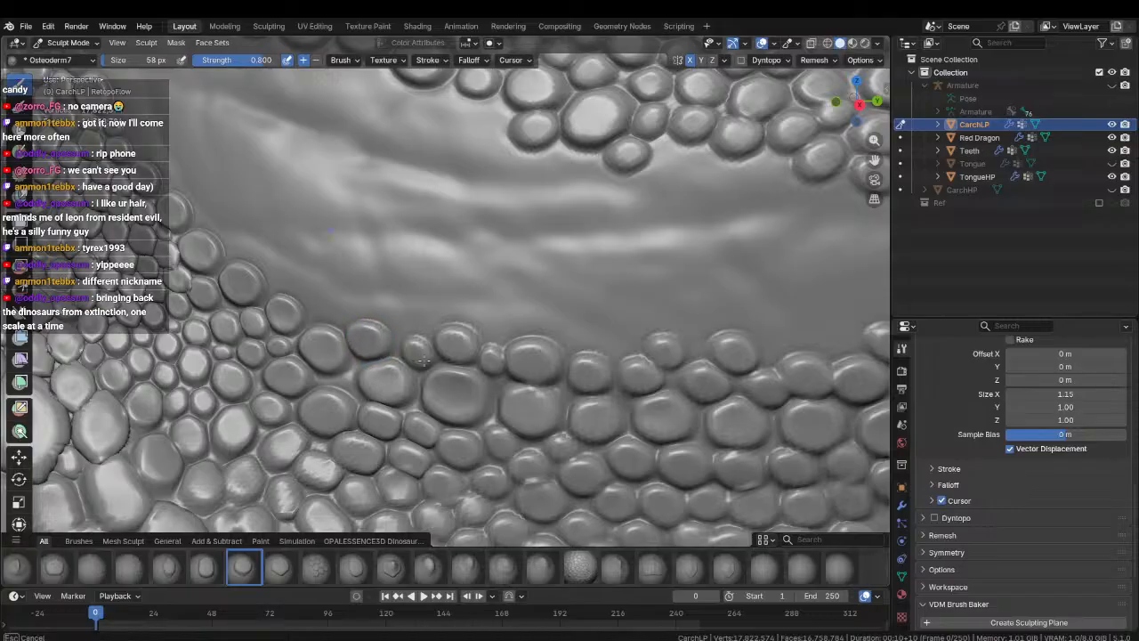
{"action": "middle_click_drag", "start_coordinate": [407, 326], "coordinate": [473, 370]}
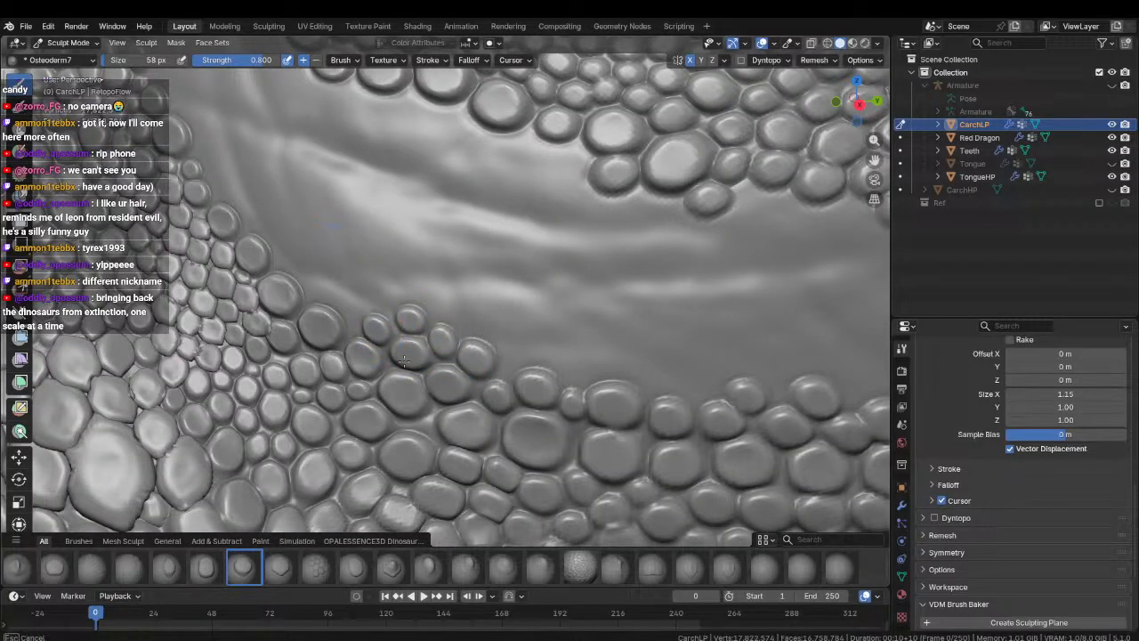
{"action": "left_click_drag", "start_coordinate": [404, 362], "coordinate": [397, 356]}
Continue the small Osteoderm7 row around the bend where the wrinkled patch meets the dense snout scales.
{"action": "middle_click_drag", "start_coordinate": [388, 350], "coordinate": [445, 368], "text": "shift"}
{"action": "scroll", "coordinate": [445, 369], "scroll_direction": "up", "scroll_amount": 1}
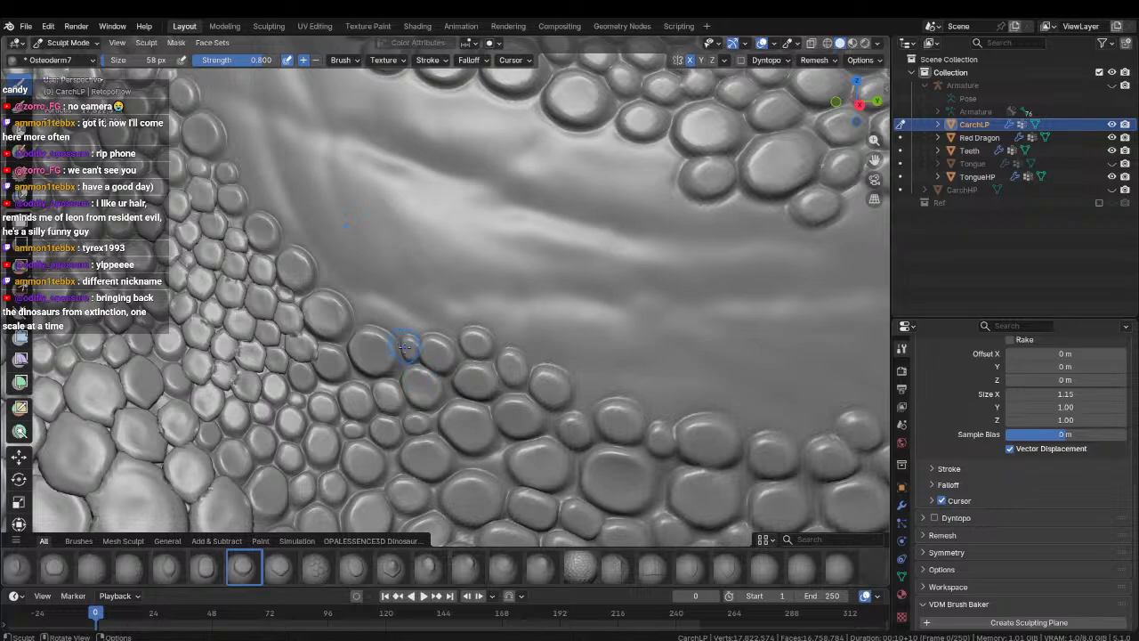
{"action": "scroll", "coordinate": [405, 347], "scroll_direction": "up", "scroll_amount": 2}
{"action": "left_click_drag", "start_coordinate": [396, 368], "coordinate": [403, 405]}
{"action": "mouse_move", "coordinate": [373, 332]}
{"action": "left_mouse_down"}
{"action": "mouse_move", "coordinate": [397, 352]}
{"action": "mouse_move", "coordinate": [440, 338]}
{"action": "left_mouse_up"}
{"action": "left_click_drag", "start_coordinate": [452, 330], "coordinate": [466, 351]}
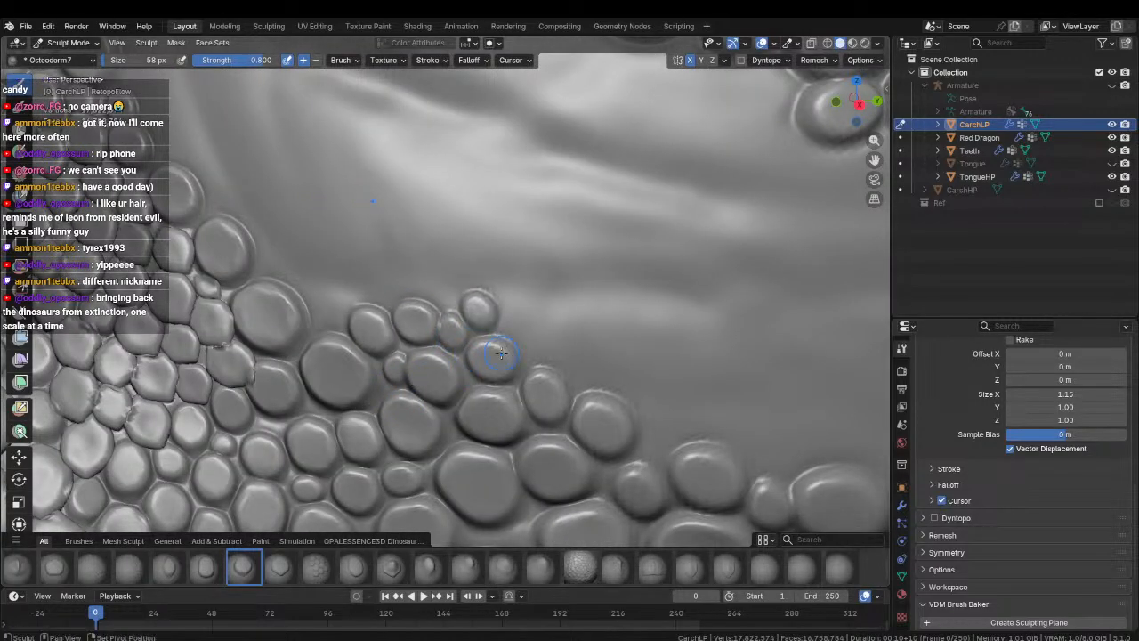
Extend the Osteoderm7 border up the dense snout scales' edge beyond the bend, filling its notches.
{"action": "middle_click_drag", "start_coordinate": [491, 356], "coordinate": [411, 360]}
{"action": "left_click_drag", "start_coordinate": [459, 406], "coordinate": [456, 397]}
{"action": "left_click_drag", "start_coordinate": [388, 323], "coordinate": [406, 350]}
{"action": "left_click_drag", "start_coordinate": [437, 315], "coordinate": [450, 339]}
{"action": "mouse_move", "coordinate": [451, 338]}
{"action": "middle_mouse_down"}
{"action": "mouse_move", "coordinate": [423, 330]}
{"action": "mouse_move", "coordinate": [431, 347]}
{"action": "middle_mouse_up"}
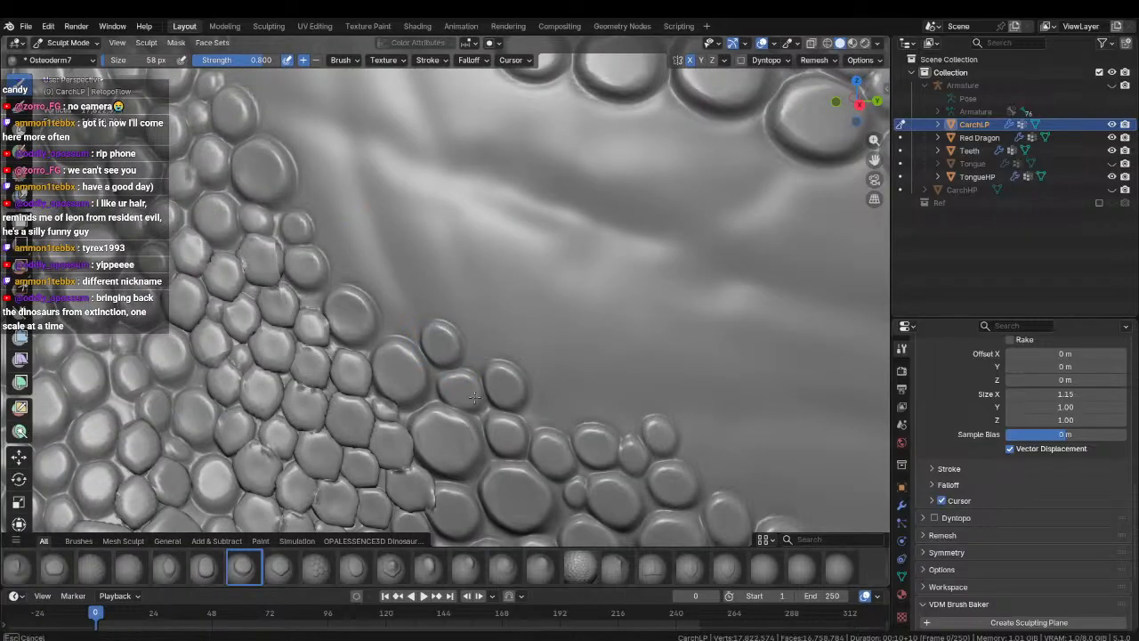
{"action": "middle_click_drag", "start_coordinate": [350, 269], "coordinate": [395, 318]}
{"action": "left_click", "coordinate": [390, 282]}
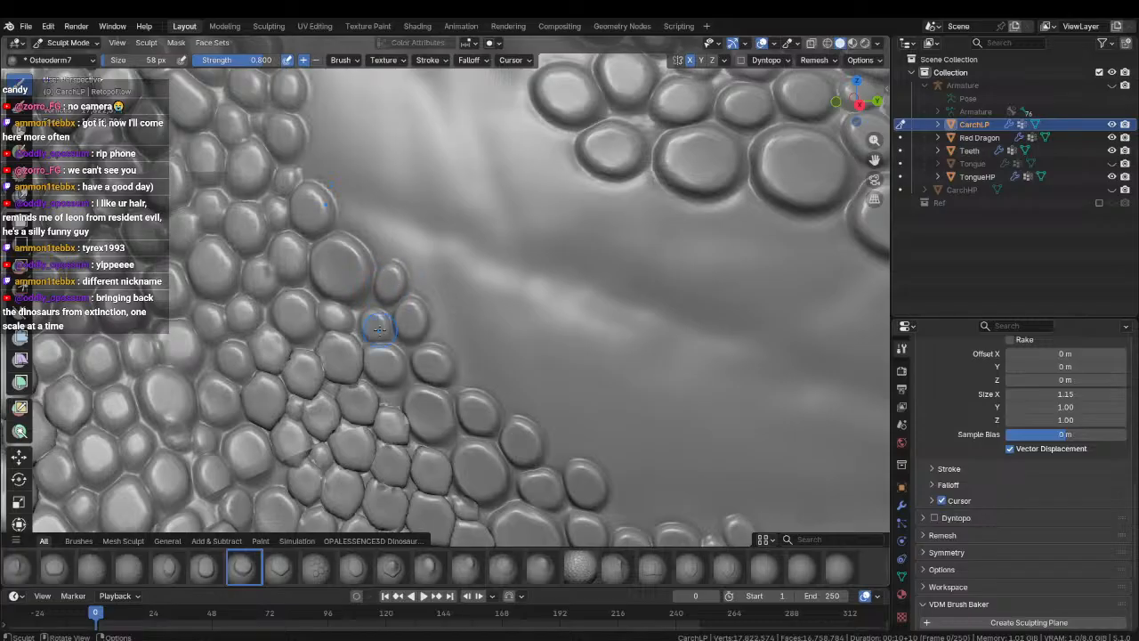
Even out the stepped snout-side edge of the bare channel with single Osteoderm7 scales up to its straight stretch.
{"action": "middle_click_drag", "start_coordinate": [388, 257], "coordinate": [405, 303]}
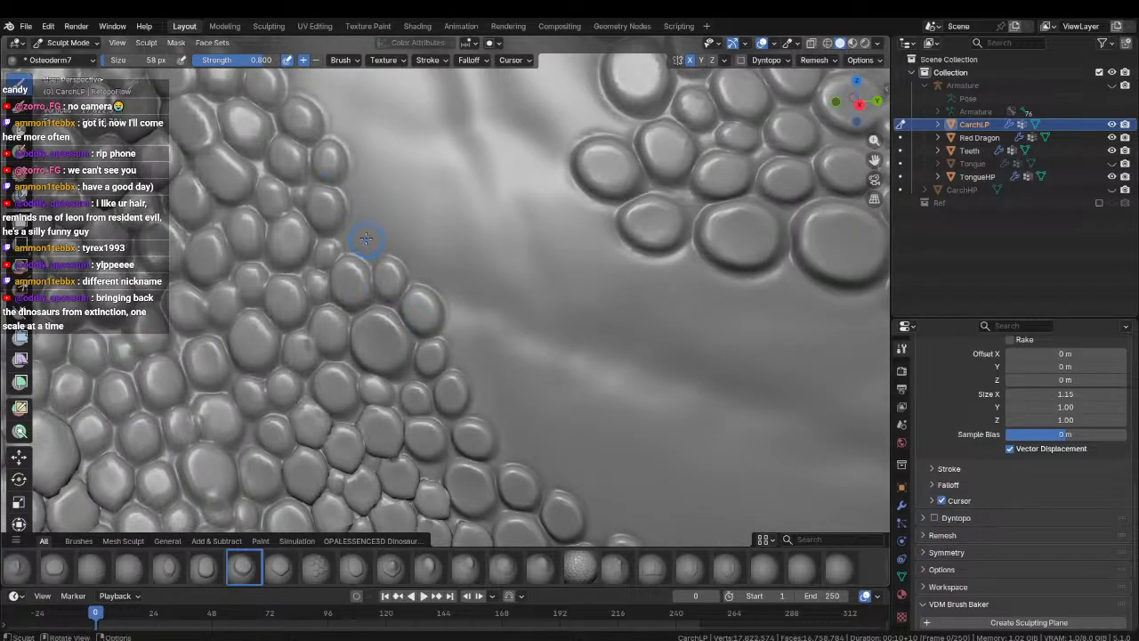
{"action": "mouse_move", "coordinate": [393, 256]}
{"action": "middle_mouse_down"}
{"action": "mouse_move", "coordinate": [376, 287]}
{"action": "mouse_move", "coordinate": [402, 287]}
{"action": "middle_mouse_up"}
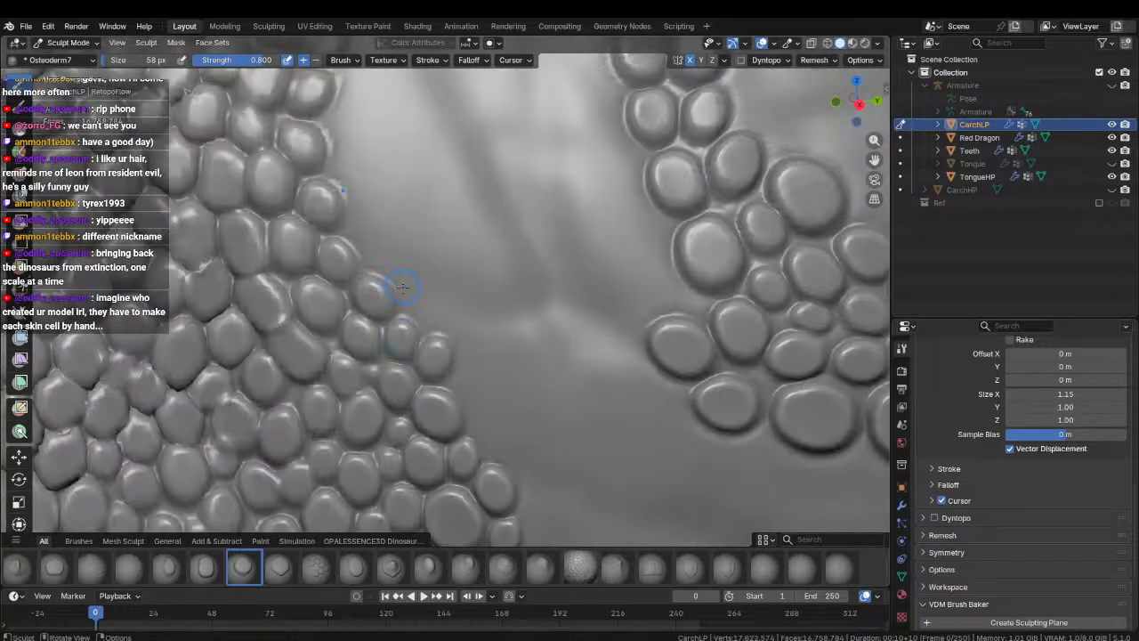
{"action": "left_click", "coordinate": [423, 303]}
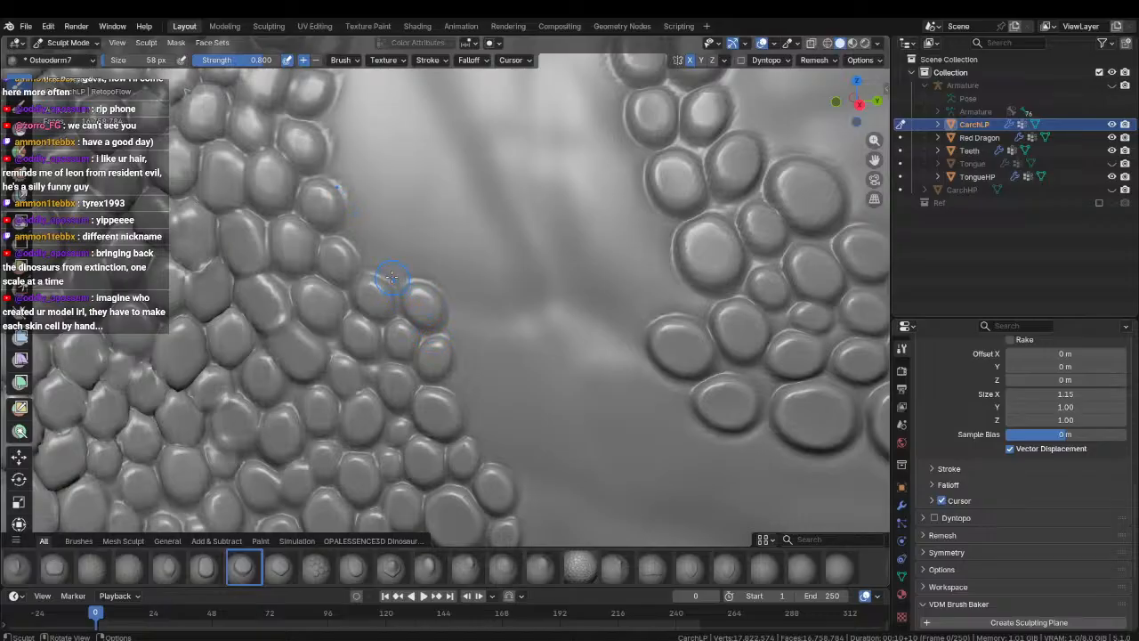
{"action": "mouse_move", "coordinate": [415, 300]}
{"action": "middle_mouse_down"}
{"action": "mouse_move", "coordinate": [406, 326]}
{"action": "mouse_move", "coordinate": [388, 314]}
{"action": "mouse_move", "coordinate": [384, 365]}
{"action": "middle_mouse_up"}
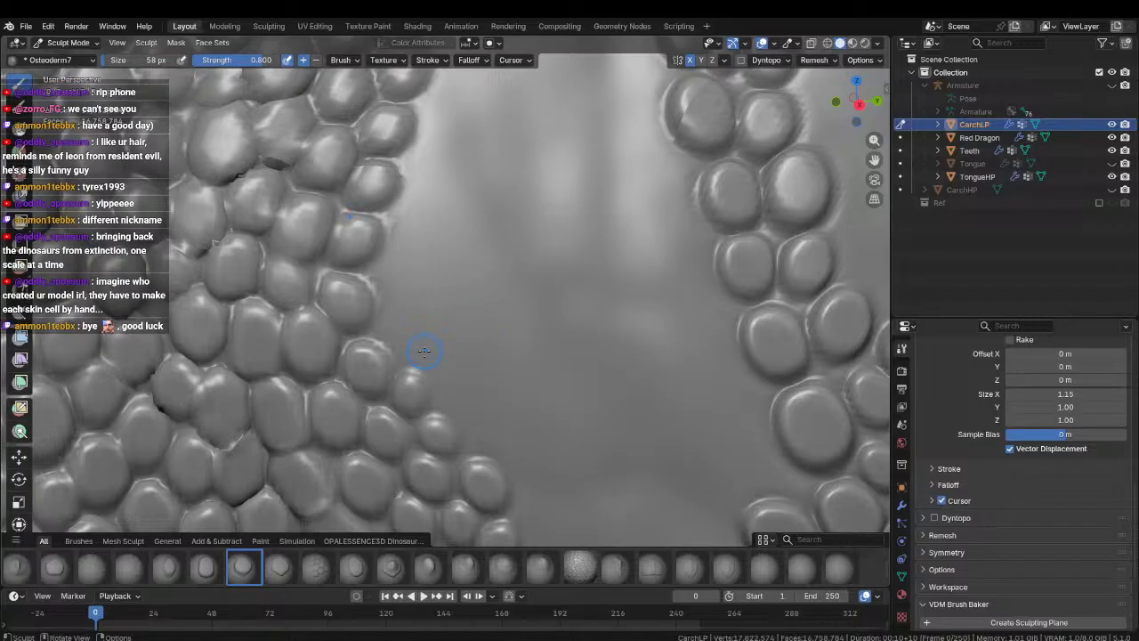
{"action": "mouse_move", "coordinate": [385, 353]}
{"action": "middle_mouse_down"}
{"action": "mouse_move", "coordinate": [372, 335]}
{"action": "mouse_move", "coordinate": [376, 293]}
{"action": "mouse_move", "coordinate": [389, 297]}
{"action": "middle_mouse_up"}
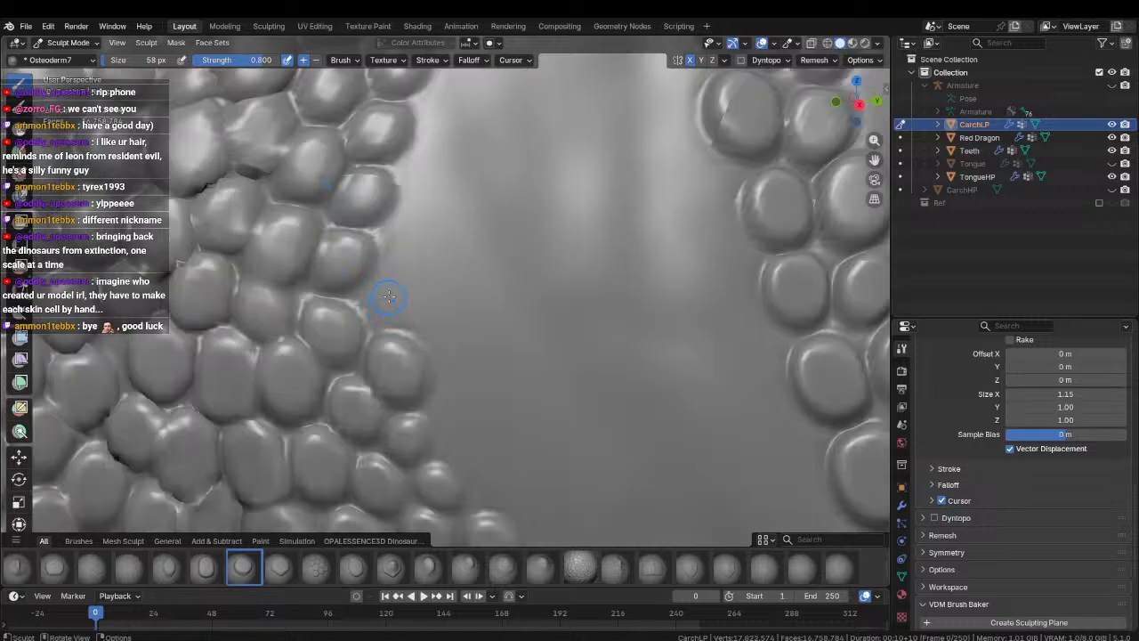
{"action": "mouse_move", "coordinate": [343, 339]}
{"action": "middle_mouse_down"}
{"action": "mouse_move", "coordinate": [356, 308]}
{"action": "mouse_move", "coordinate": [371, 321]}
{"action": "middle_mouse_up"}
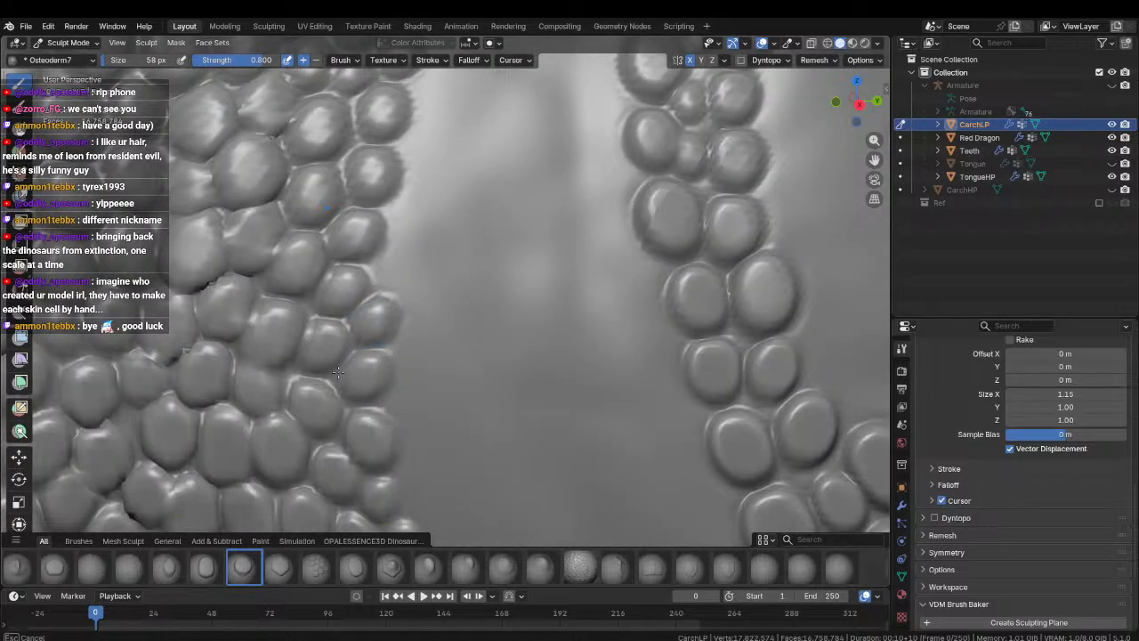
{"action": "mouse_move", "coordinate": [391, 268]}
{"action": "left_mouse_down"}
{"action": "mouse_move", "coordinate": [394, 232]}
{"action": "mouse_move", "coordinate": [382, 240]}
{"action": "left_mouse_up"}
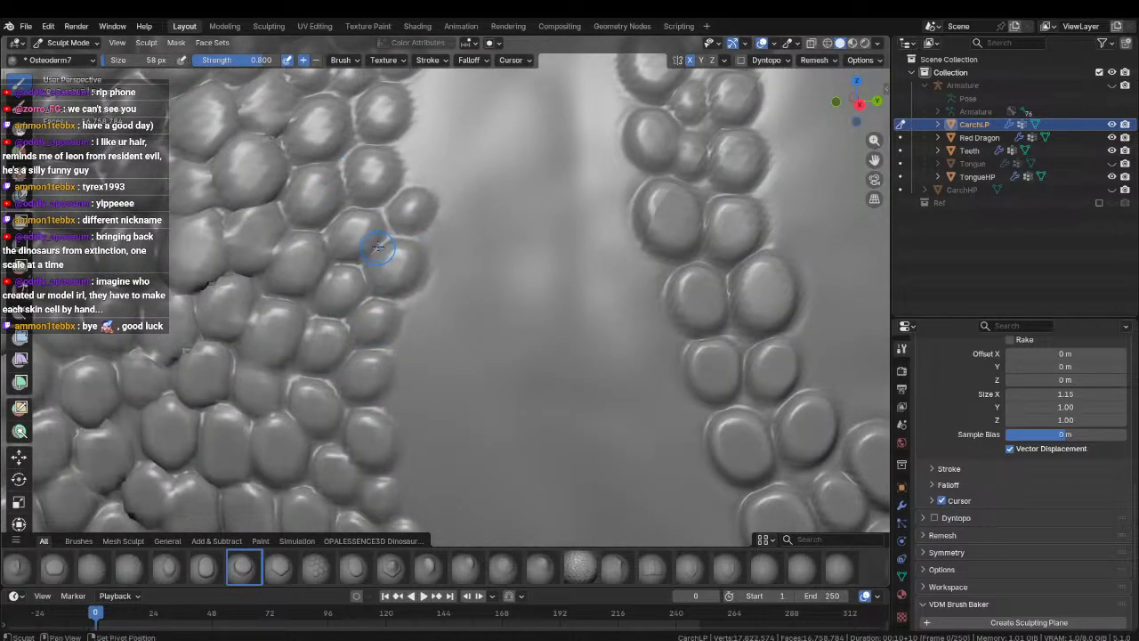
Add another column of Osteoderm7 scales up the snout side of the channel, opposite the narrow strip.
{"action": "middle_click_drag", "start_coordinate": [378, 246], "coordinate": [351, 306]}
{"action": "mouse_move", "coordinate": [360, 290]}
{"action": "left_mouse_down"}
{"action": "mouse_move", "coordinate": [366, 240]}
{"action": "mouse_move", "coordinate": [356, 245]}
{"action": "left_mouse_up"}
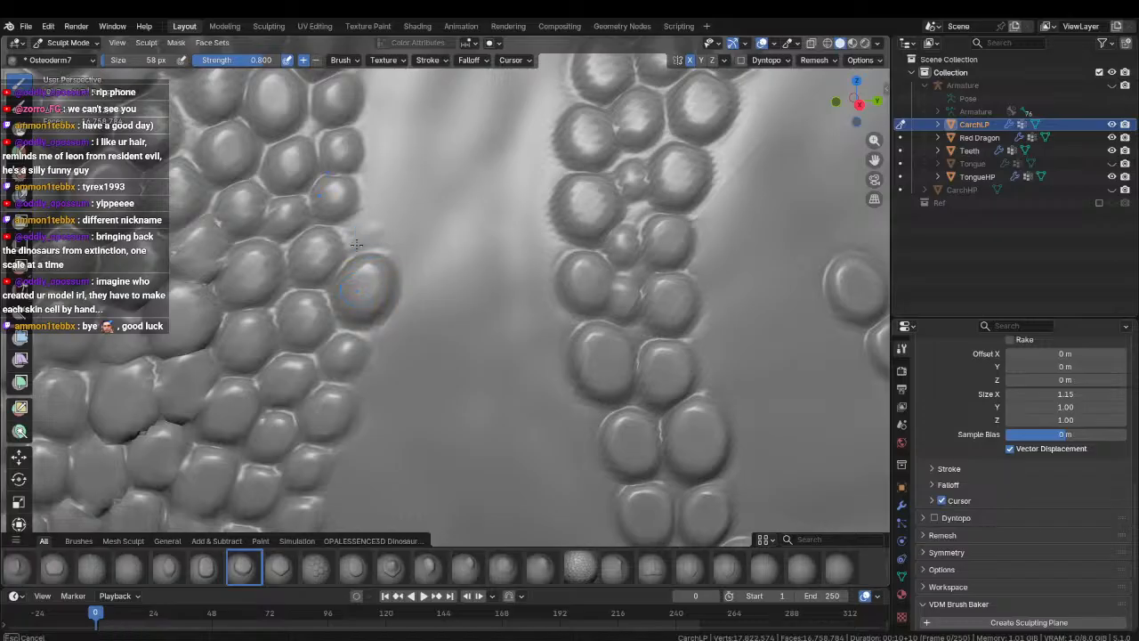
{"action": "middle_click_drag", "start_coordinate": [356, 243], "coordinate": [338, 329]}
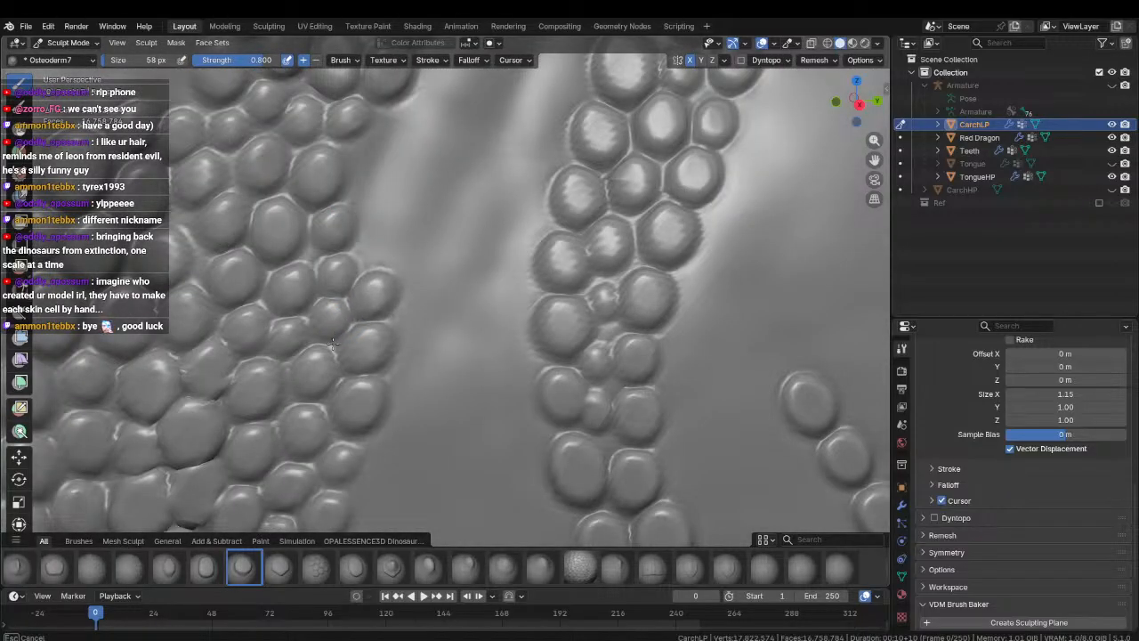
{"action": "middle_click_drag", "start_coordinate": [356, 231], "coordinate": [368, 283]}
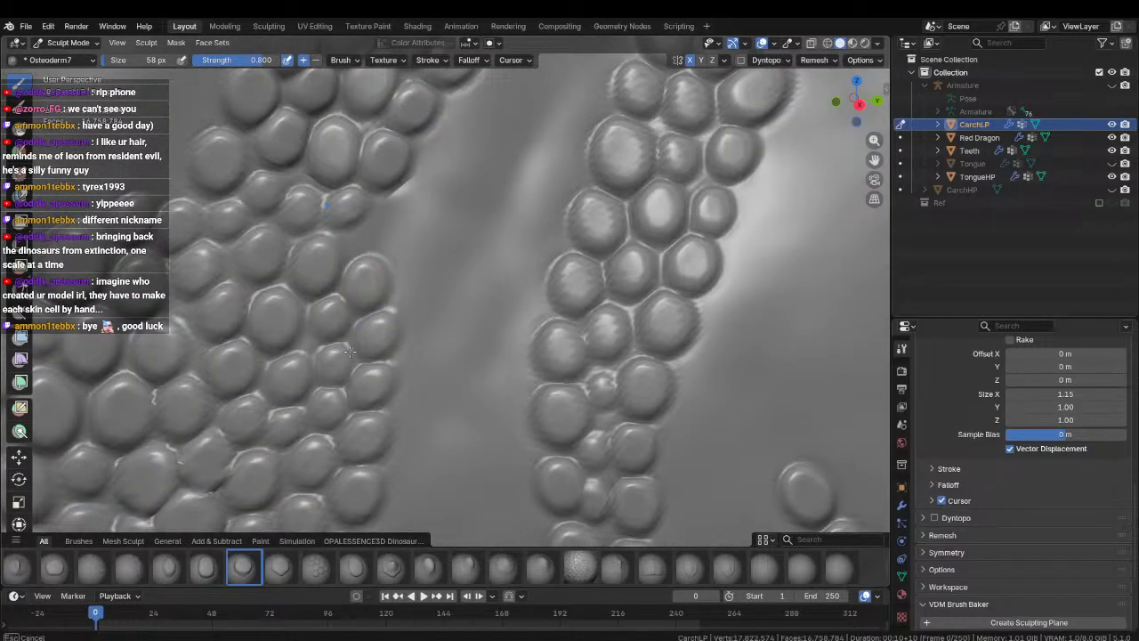
{"action": "middle_click_drag", "start_coordinate": [367, 214], "coordinate": [380, 254]}
{"action": "left_click_drag", "start_coordinate": [380, 255], "coordinate": [359, 271]}
Follow the channel's curve with Osteoderm7 scales to its closed upper end, where the narrow strip joins the packed area.
{"action": "middle_click_drag", "start_coordinate": [401, 211], "coordinate": [353, 247]}
{"action": "left_click_drag", "start_coordinate": [389, 213], "coordinate": [350, 250]}
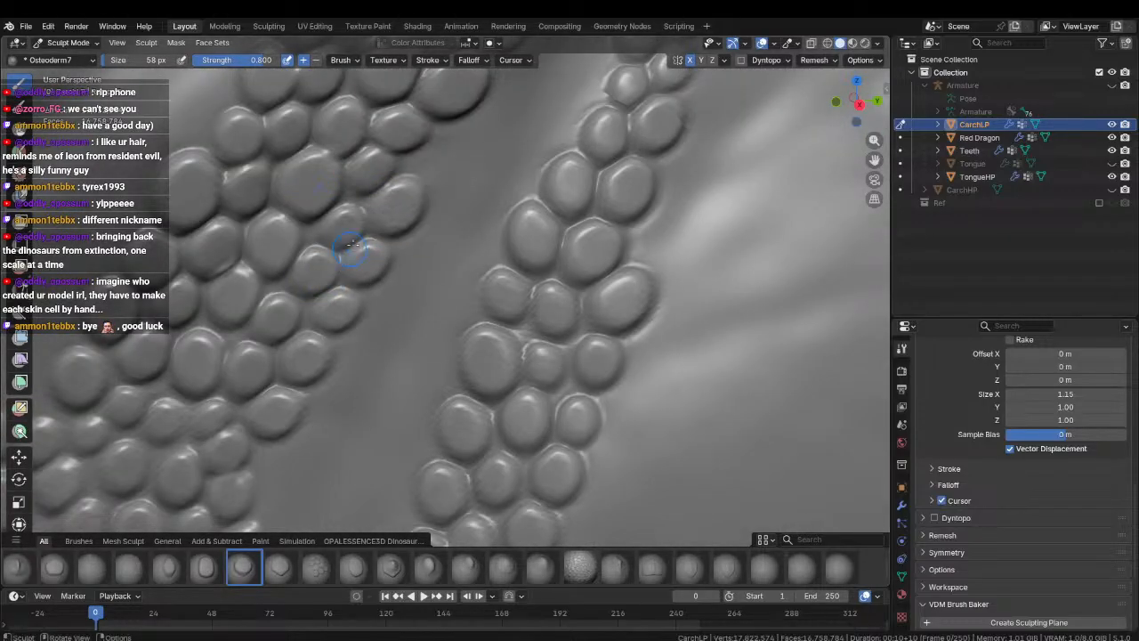
{"action": "middle_click_drag", "start_coordinate": [420, 165], "coordinate": [356, 242]}
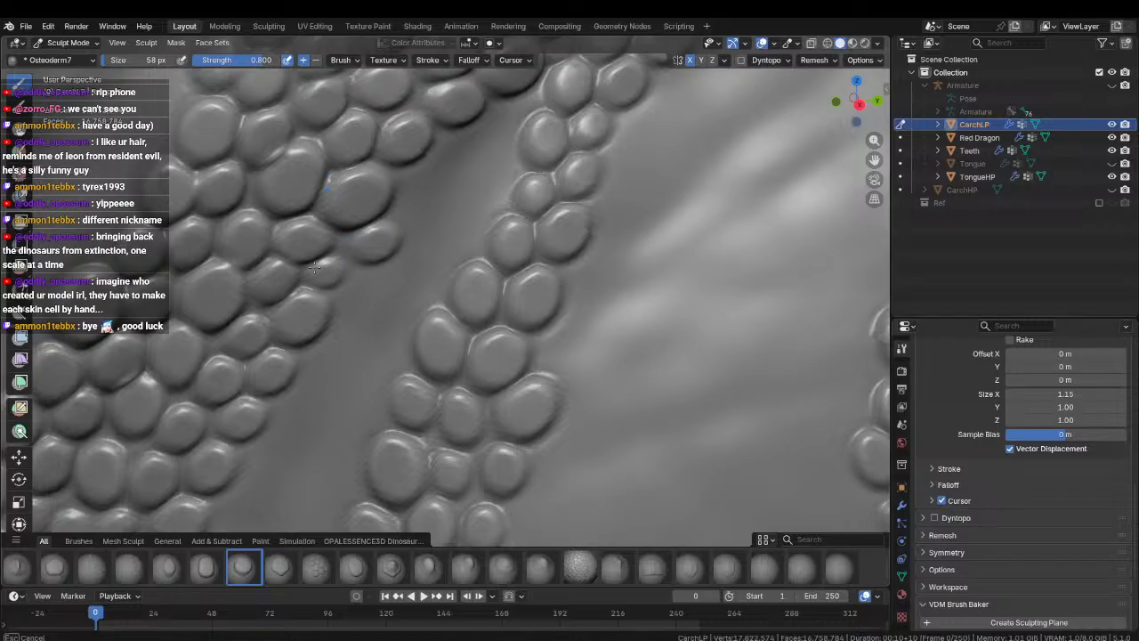
{"action": "mouse_move", "coordinate": [399, 212]}
{"action": "left_mouse_down"}
{"action": "mouse_move", "coordinate": [472, 141]}
{"action": "mouse_move", "coordinate": [458, 174]}
{"action": "mouse_move", "coordinate": [503, 182]}
{"action": "mouse_move", "coordinate": [467, 214]}
{"action": "mouse_move", "coordinate": [480, 227]}
{"action": "mouse_move", "coordinate": [462, 191]}
{"action": "mouse_move", "coordinate": [434, 220]}
{"action": "mouse_move", "coordinate": [419, 249]}
{"action": "mouse_move", "coordinate": [436, 263]}
{"action": "mouse_move", "coordinate": [397, 304]}
{"action": "left_mouse_up"}
{"action": "middle_click_drag", "start_coordinate": [350, 287], "coordinate": [410, 207], "text": "shift"}
{"action": "left_click_drag", "start_coordinate": [419, 207], "coordinate": [366, 236]}
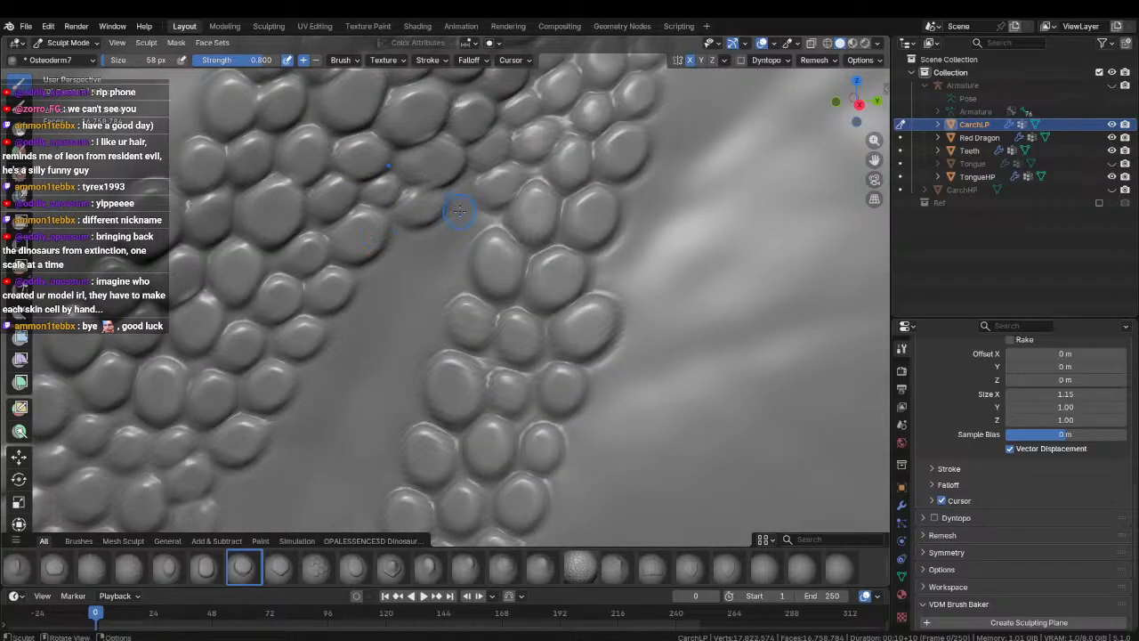
Fill the narrow wedge at the channel's upper end with Osteoderm7 scales spanning both packed sides.
{"action": "left_click_drag", "start_coordinate": [459, 211], "coordinate": [433, 267]}
{"action": "mouse_move", "coordinate": [432, 267]}
{"action": "middle_mouse_down", "text": "ctrl"}
{"action": "mouse_move", "coordinate": [411, 307]}
{"action": "mouse_move", "coordinate": [412, 275]}
{"action": "mouse_move", "coordinate": [371, 315]}
{"action": "mouse_move", "coordinate": [397, 288]}
{"action": "mouse_move", "coordinate": [413, 233]}
{"action": "mouse_move", "coordinate": [401, 300]}
{"action": "mouse_move", "coordinate": [381, 326]}
{"action": "mouse_move", "coordinate": [405, 299]}
{"action": "middle_mouse_up", "text": "ctrl"}
{"action": "mouse_move", "coordinate": [396, 265]}
{"action": "left_mouse_down"}
{"action": "mouse_move", "coordinate": [440, 290]}
{"action": "mouse_move", "coordinate": [425, 324]}
{"action": "left_mouse_up"}
{"action": "middle_click_drag", "start_coordinate": [394, 358], "coordinate": [431, 286], "text": "shift"}
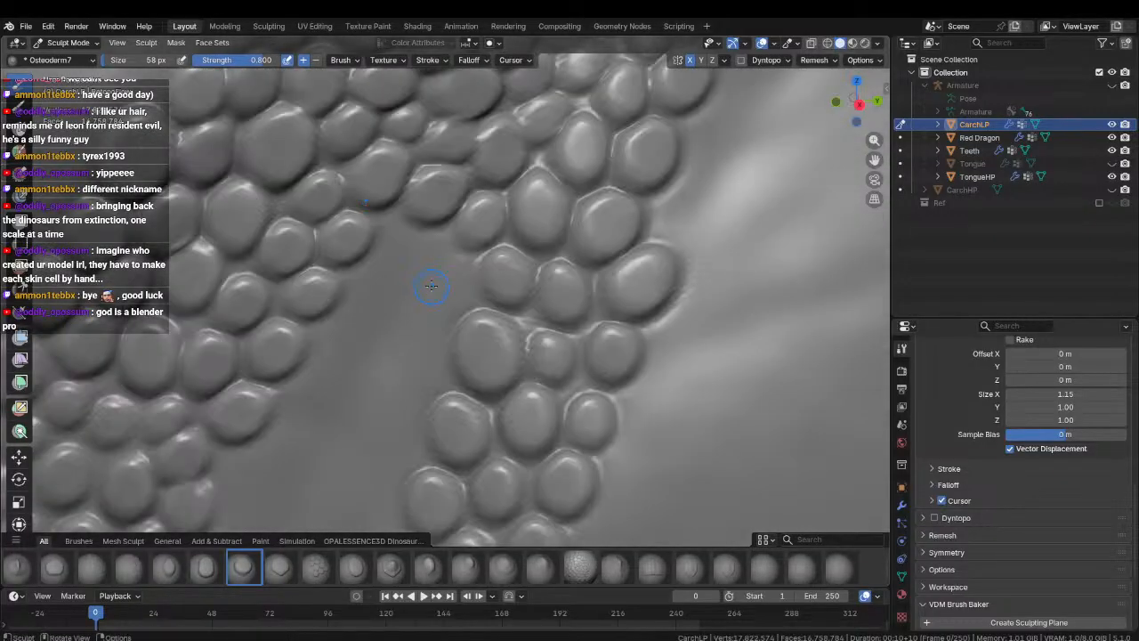
{"action": "left_click", "coordinate": [444, 306]}
{"action": "mouse_move", "coordinate": [402, 250]}
{"action": "left_mouse_down"}
{"action": "mouse_move", "coordinate": [325, 291]}
{"action": "mouse_move", "coordinate": [322, 360]}
{"action": "left_mouse_up"}
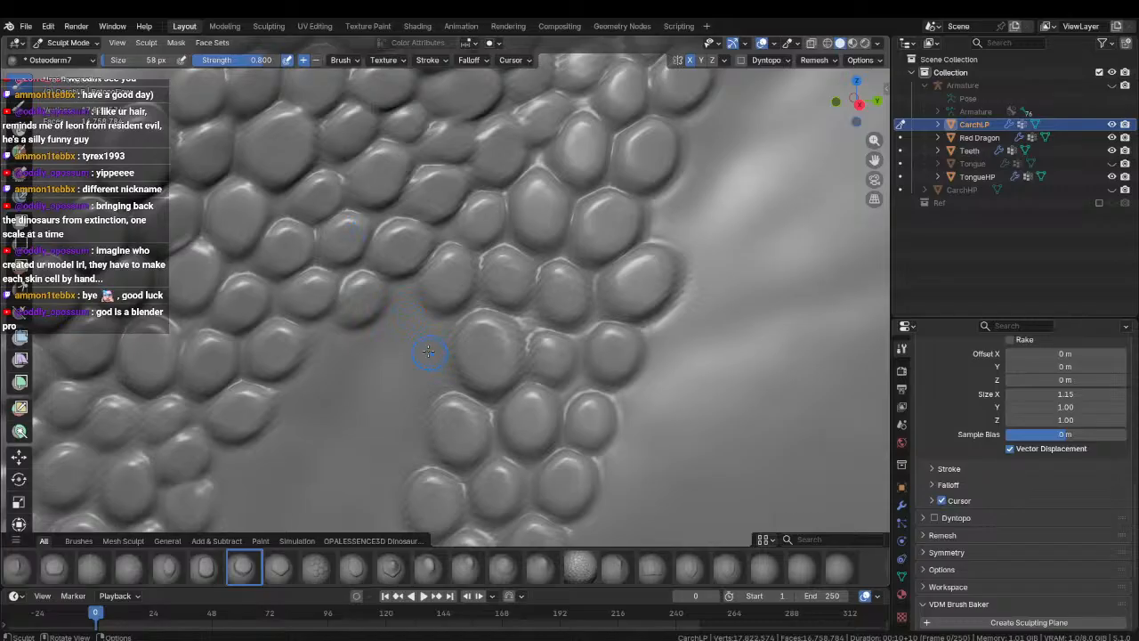
Pack rows of Osteoderm7 scales across the top of the bare channel, directly below the filled wedge.
{"action": "mouse_move", "coordinate": [408, 317]}
{"action": "left_mouse_down"}
{"action": "mouse_move", "coordinate": [415, 382]}
{"action": "mouse_move", "coordinate": [384, 401]}
{"action": "left_mouse_up"}
{"action": "middle_click_drag", "start_coordinate": [335, 359], "coordinate": [404, 267], "text": "shift"}
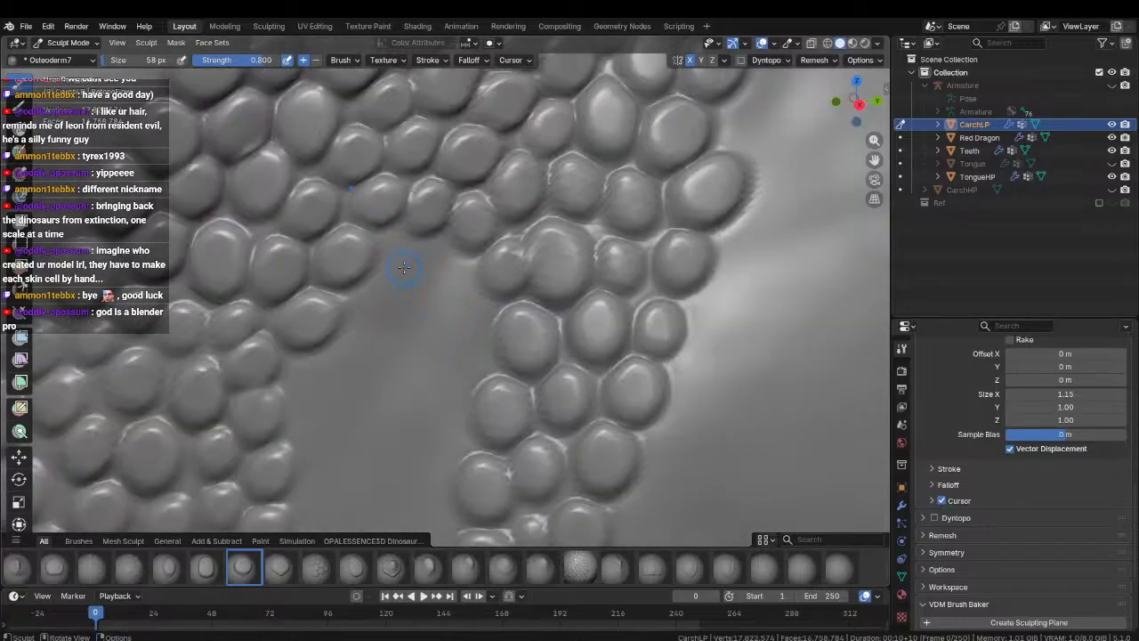
{"action": "left_click_drag", "start_coordinate": [398, 258], "coordinate": [393, 327]}
{"action": "mouse_move", "coordinate": [443, 269]}
{"action": "left_mouse_down"}
{"action": "mouse_move", "coordinate": [453, 356]}
{"action": "mouse_move", "coordinate": [439, 382]}
{"action": "left_mouse_up"}
{"action": "middle_click_drag", "start_coordinate": [401, 346], "coordinate": [469, 307], "text": "shift"}
{"action": "left_click_drag", "start_coordinate": [434, 276], "coordinate": [458, 331]}
{"action": "left_click_drag", "start_coordinate": [484, 296], "coordinate": [525, 404]}
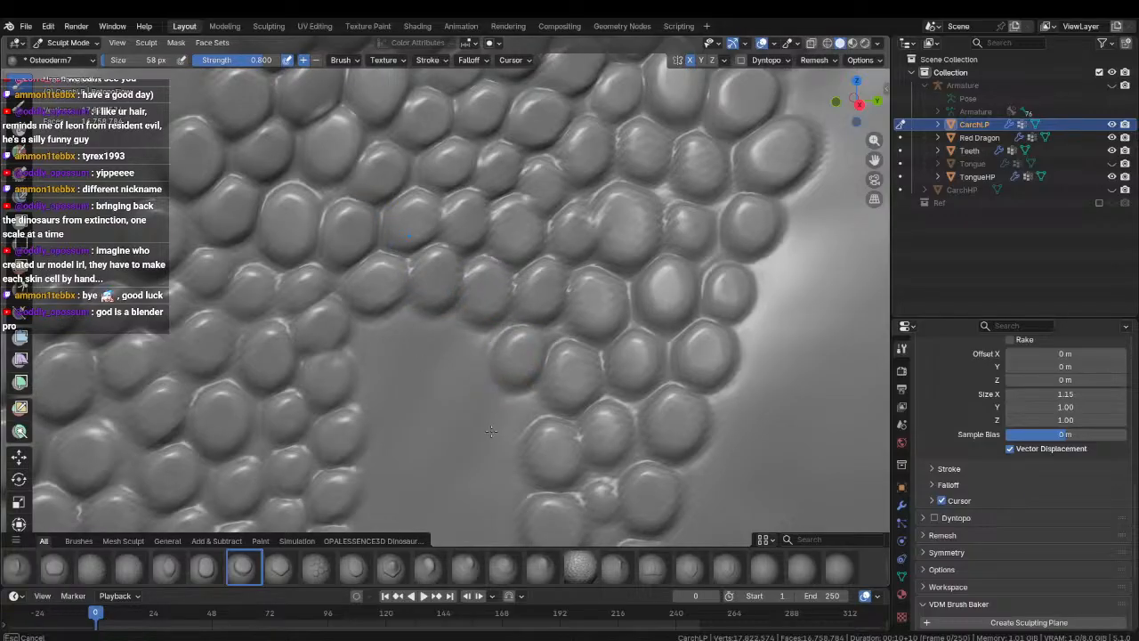
Extend the Osteoderm7 scales down the channel's eye-side strip and bridge the gap across to the snout-side edge.
{"action": "middle_click_drag", "start_coordinate": [486, 432], "coordinate": [496, 339], "text": "shift"}
{"action": "left_click_drag", "start_coordinate": [514, 319], "coordinate": [476, 371]}
{"action": "left_click_drag", "start_coordinate": [503, 384], "coordinate": [486, 466]}
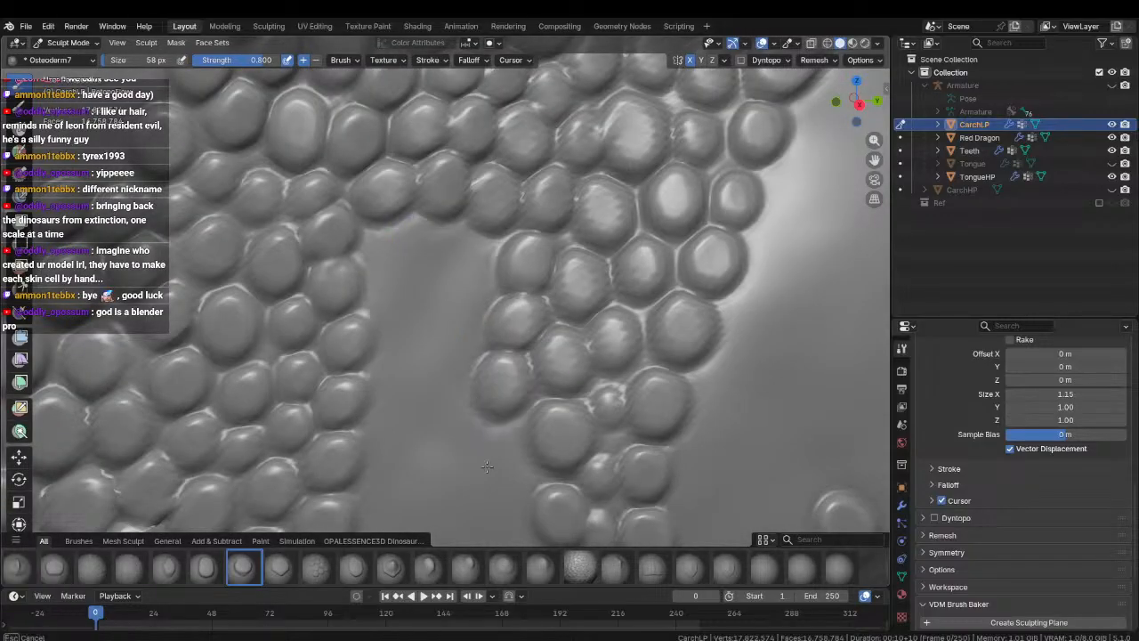
{"action": "mouse_move", "coordinate": [387, 261]}
{"action": "left_mouse_down"}
{"action": "mouse_move", "coordinate": [482, 281]}
{"action": "mouse_move", "coordinate": [447, 328]}
{"action": "mouse_move", "coordinate": [432, 293]}
{"action": "left_mouse_up"}
{"action": "mouse_move", "coordinate": [427, 344]}
{"action": "middle_mouse_down"}
{"action": "mouse_move", "coordinate": [422, 262]}
{"action": "mouse_move", "coordinate": [393, 246]}
{"action": "middle_mouse_up"}
{"action": "mouse_move", "coordinate": [392, 247]}
{"action": "left_mouse_down"}
{"action": "mouse_move", "coordinate": [436, 267]}
{"action": "mouse_move", "coordinate": [437, 316]}
{"action": "mouse_move", "coordinate": [471, 354]}
{"action": "mouse_move", "coordinate": [460, 393]}
{"action": "left_mouse_up"}
{"action": "key", "text": "ctrl+z"}
{"action": "left_click_drag", "start_coordinate": [385, 304], "coordinate": [396, 365]}
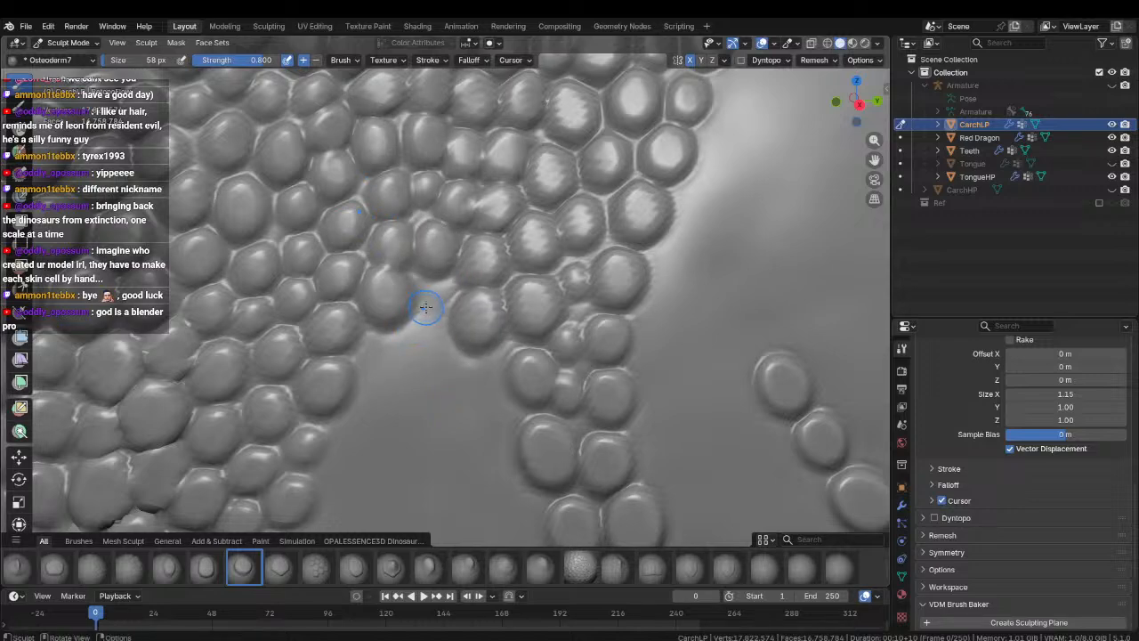
{"action": "mouse_move", "coordinate": [428, 306]}
{"action": "left_mouse_down"}
{"action": "mouse_move", "coordinate": [471, 415]}
{"action": "mouse_move", "coordinate": [453, 421]}
{"action": "left_mouse_up"}
Fill the next stretch of the channel with Osteoderm7 scales, working down to where it widens beside the two-column strip.
{"action": "scroll", "coordinate": [453, 422], "scroll_direction": "down", "scroll_amount": 6}
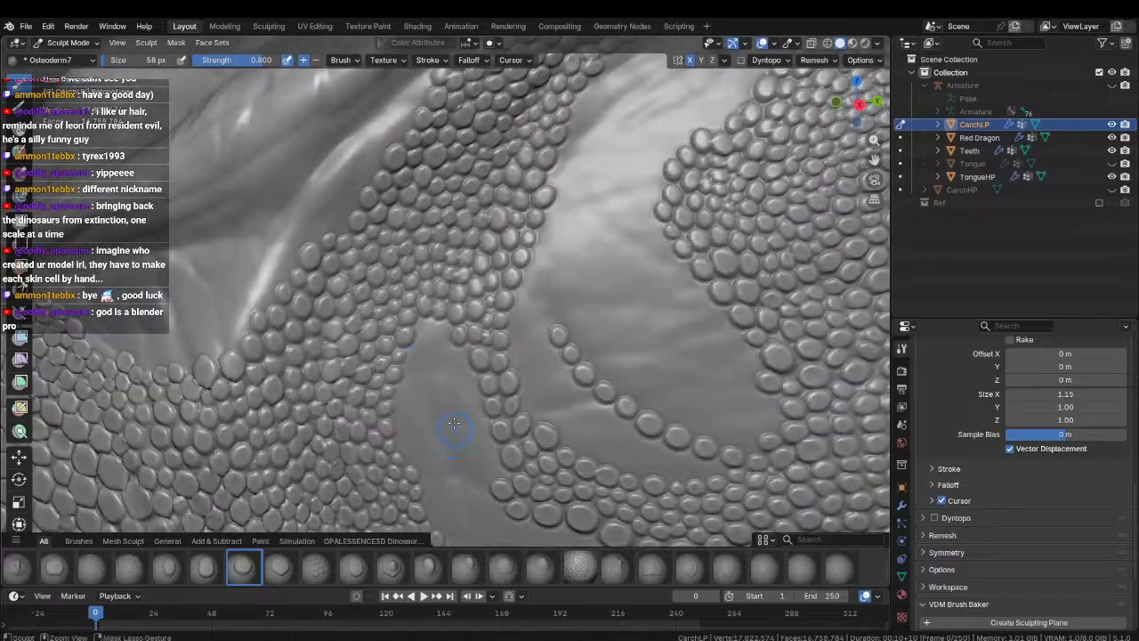
{"action": "mouse_move", "coordinate": [432, 407]}
{"action": "middle_mouse_down"}
{"action": "mouse_move", "coordinate": [384, 294]}
{"action": "mouse_move", "coordinate": [483, 377]}
{"action": "mouse_move", "coordinate": [407, 323]}
{"action": "mouse_move", "coordinate": [436, 262]}
{"action": "middle_mouse_up"}
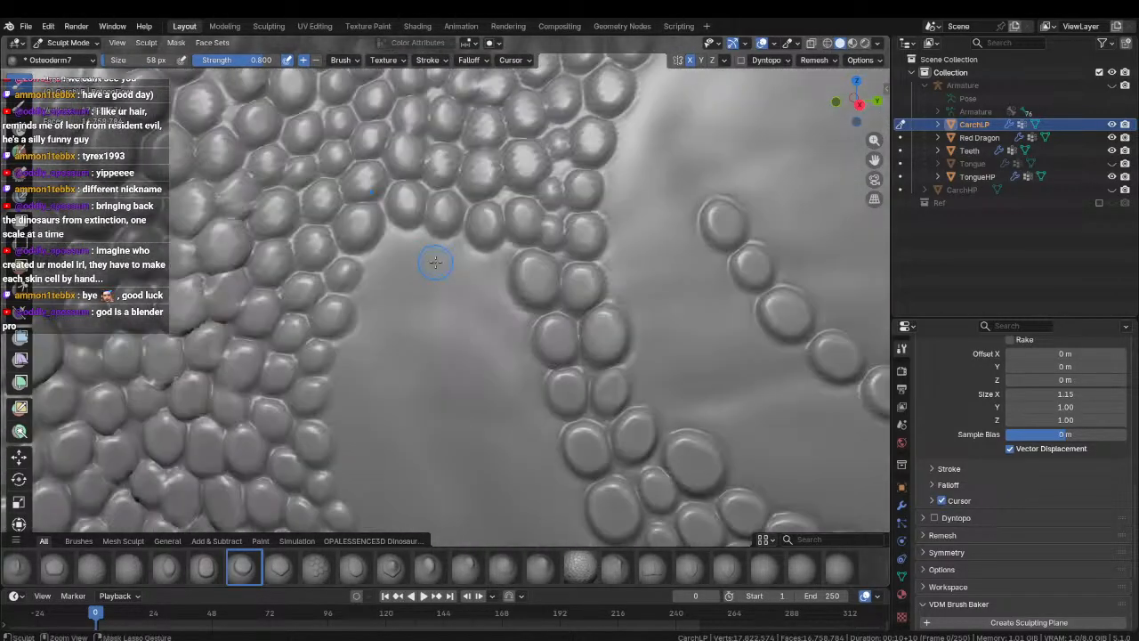
{"action": "mouse_move", "coordinate": [391, 250]}
{"action": "left_mouse_down"}
{"action": "mouse_move", "coordinate": [470, 272]}
{"action": "mouse_move", "coordinate": [479, 326]}
{"action": "left_mouse_up"}
{"action": "middle_click_drag", "start_coordinate": [478, 326], "coordinate": [477, 205]}
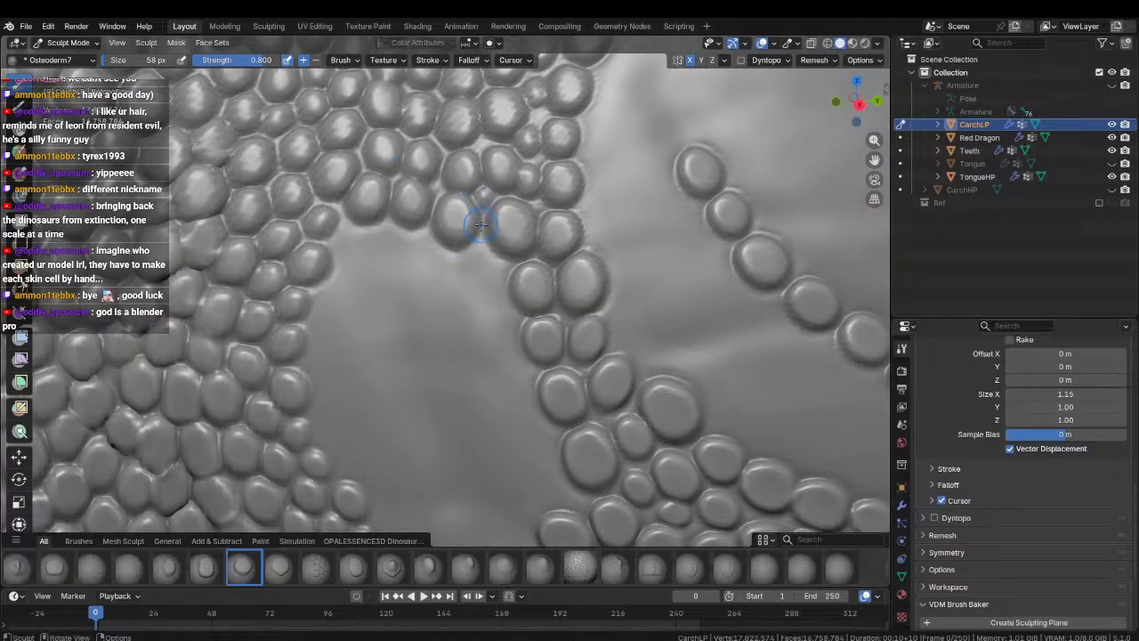
{"action": "left_click_drag", "start_coordinate": [484, 264], "coordinate": [483, 296]}
{"action": "mouse_move", "coordinate": [353, 244]}
{"action": "left_mouse_down"}
{"action": "mouse_move", "coordinate": [358, 297]}
{"action": "mouse_move", "coordinate": [436, 259]}
{"action": "mouse_move", "coordinate": [507, 312]}
{"action": "mouse_move", "coordinate": [495, 326]}
{"action": "left_mouse_up"}
{"action": "middle_click_drag", "start_coordinate": [445, 326], "coordinate": [468, 262], "text": "shift"}
{"action": "middle_click_drag", "start_coordinate": [359, 231], "coordinate": [401, 238], "text": "shift"}
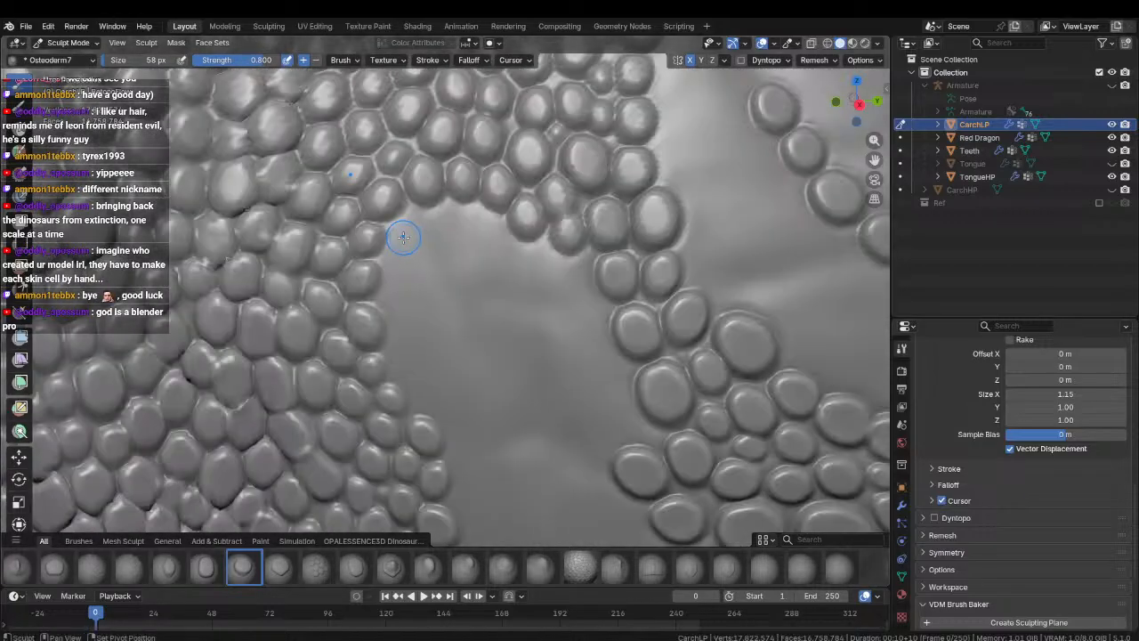
Add a row of Osteoderm7 scales under the arched upper edge of the bare channel, starting at its snout-side corner.
{"action": "left_click_drag", "start_coordinate": [406, 232], "coordinate": [401, 314]}
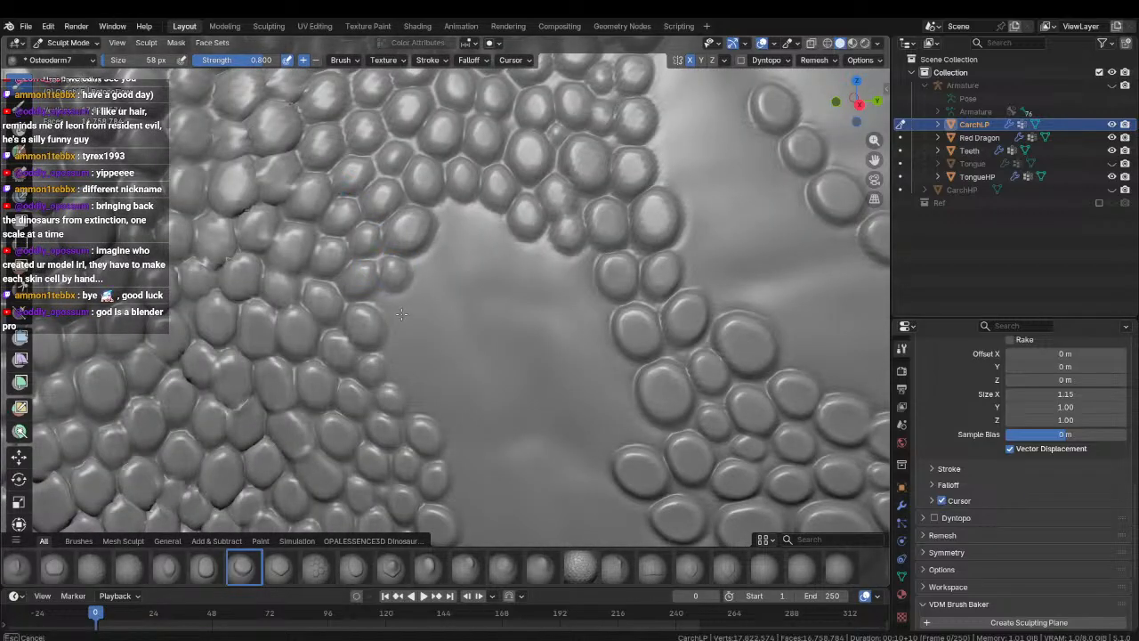
{"action": "left_click", "coordinate": [443, 222]}
{"action": "left_click", "coordinate": [480, 232]}
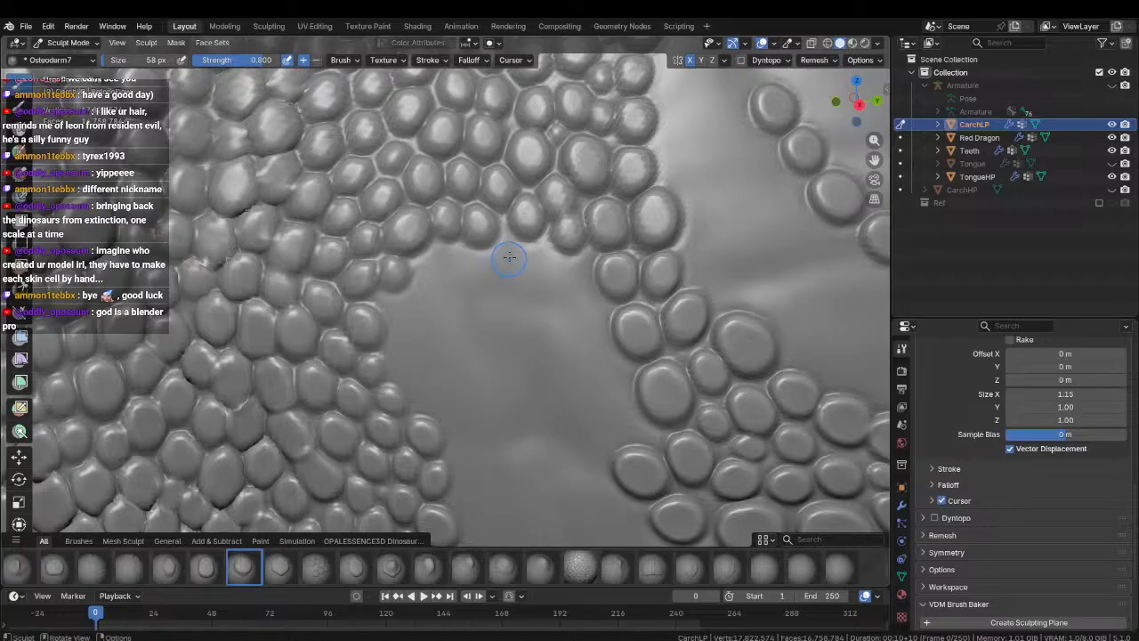
{"action": "left_click_drag", "start_coordinate": [536, 282], "coordinate": [546, 311]}
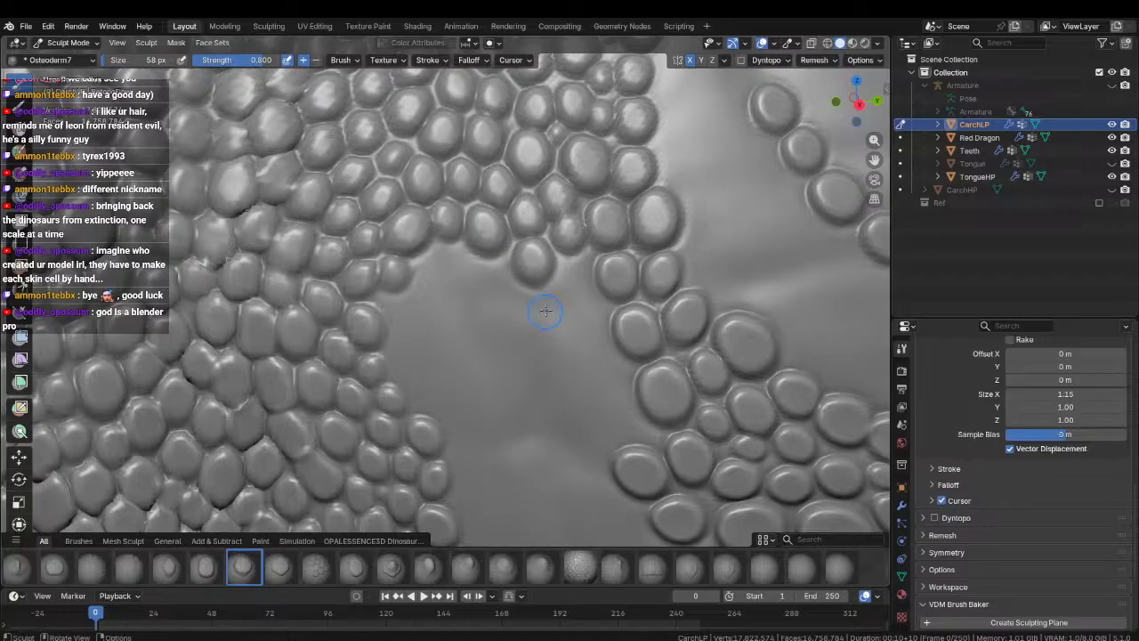
{"action": "middle_click_drag", "start_coordinate": [546, 312], "coordinate": [458, 304], "text": "shift"}
Line the eye-side edge of the channel with small Osteoderm7 scales, filling the notches beside the larger scales.
{"action": "mouse_move", "coordinate": [484, 261]}
{"action": "left_mouse_down"}
{"action": "mouse_move", "coordinate": [480, 309]}
{"action": "mouse_move", "coordinate": [500, 329]}
{"action": "mouse_move", "coordinate": [496, 359]}
{"action": "left_mouse_up"}
{"action": "middle_click_drag", "start_coordinate": [503, 319], "coordinate": [493, 269], "text": "shift"}
{"action": "key", "text": "ctrl+z"}
{"action": "mouse_move", "coordinate": [491, 256]}
{"action": "left_mouse_down"}
{"action": "mouse_move", "coordinate": [479, 310]}
{"action": "mouse_move", "coordinate": [530, 325]}
{"action": "mouse_move", "coordinate": [522, 370]}
{"action": "mouse_move", "coordinate": [575, 407]}
{"action": "left_mouse_up"}
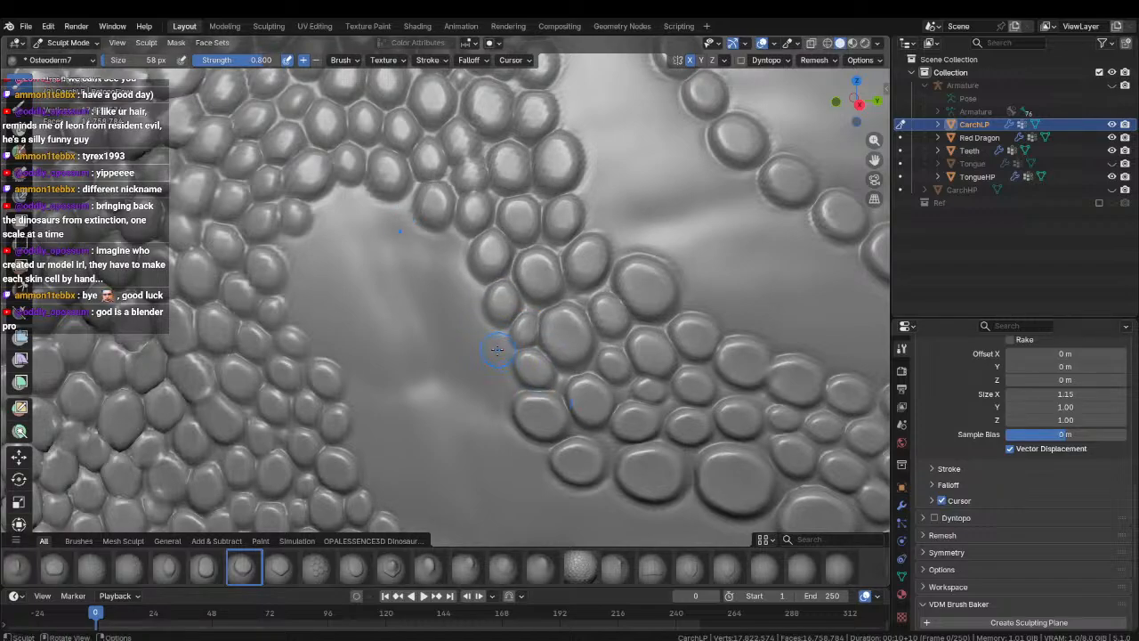
{"action": "mouse_move", "coordinate": [497, 350]}
{"action": "left_mouse_down"}
{"action": "mouse_move", "coordinate": [479, 397]}
{"action": "mouse_move", "coordinate": [500, 382]}
{"action": "left_mouse_up"}
{"action": "middle_click_drag", "start_coordinate": [499, 383], "coordinate": [560, 417], "text": "shift"}
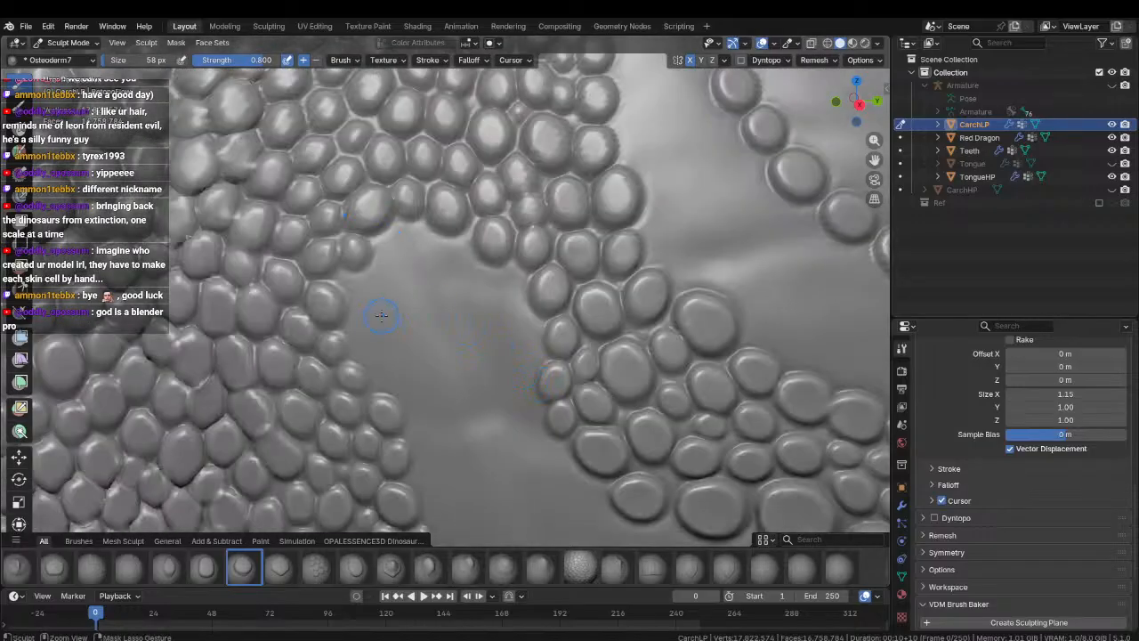
Build up the snout-side corner of the arched edge with staggered Osteoderm7 scales.
{"action": "left_click_drag", "start_coordinate": [365, 293], "coordinate": [407, 327]}
{"action": "left_click_drag", "start_coordinate": [390, 253], "coordinate": [418, 300]}
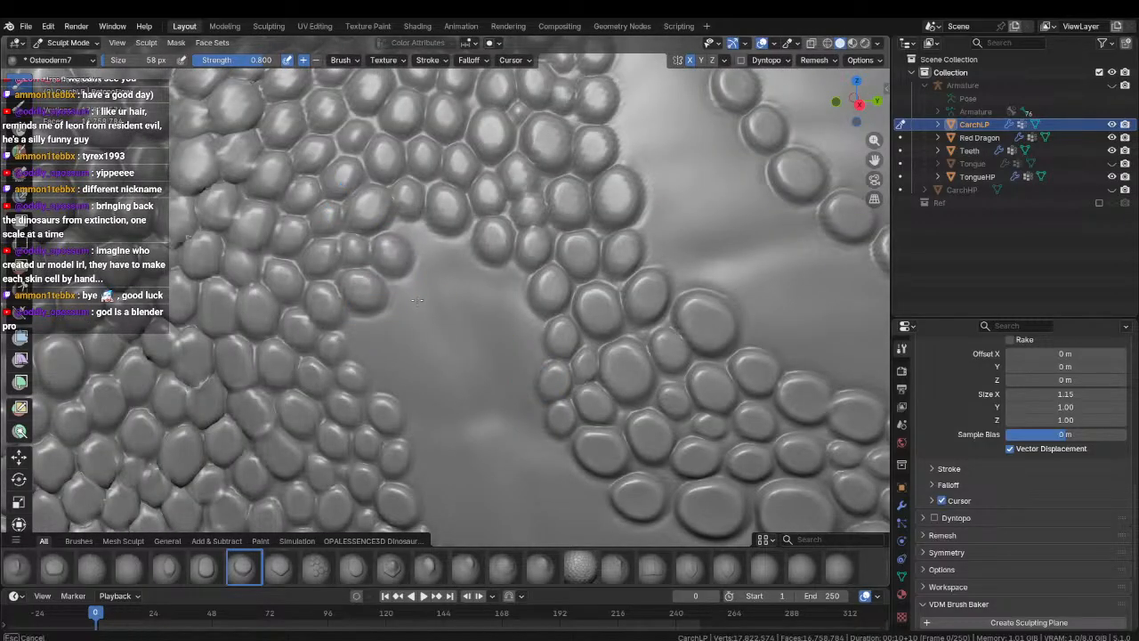
{"action": "left_click_drag", "start_coordinate": [420, 233], "coordinate": [464, 293]}
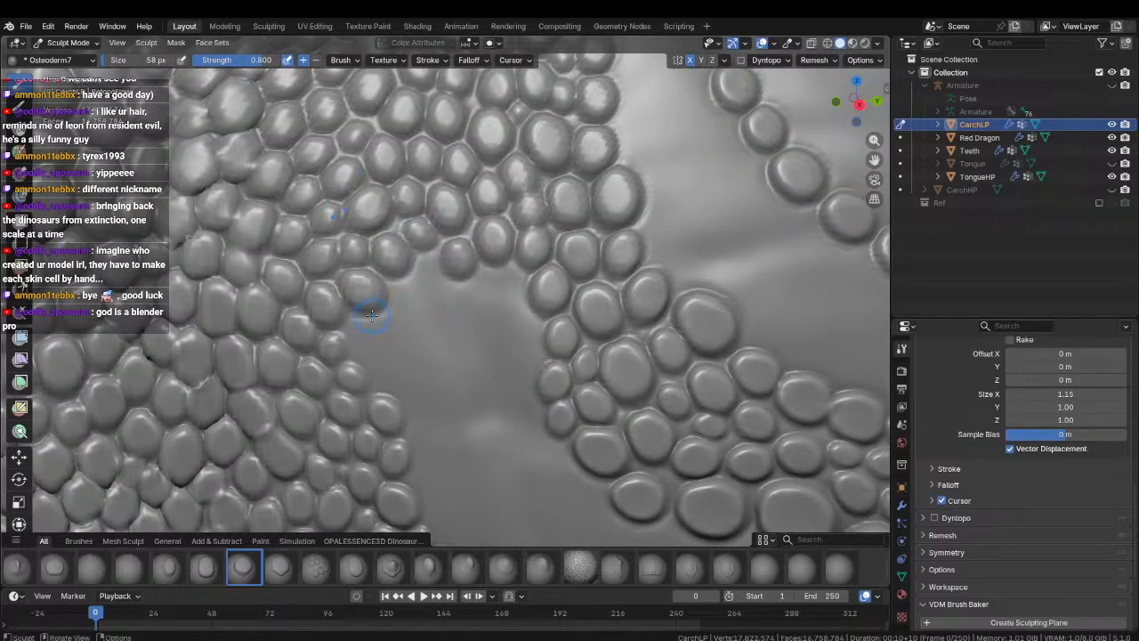
{"action": "left_click_drag", "start_coordinate": [360, 335], "coordinate": [386, 384]}
{"action": "left_click_drag", "start_coordinate": [398, 320], "coordinate": [411, 340]}
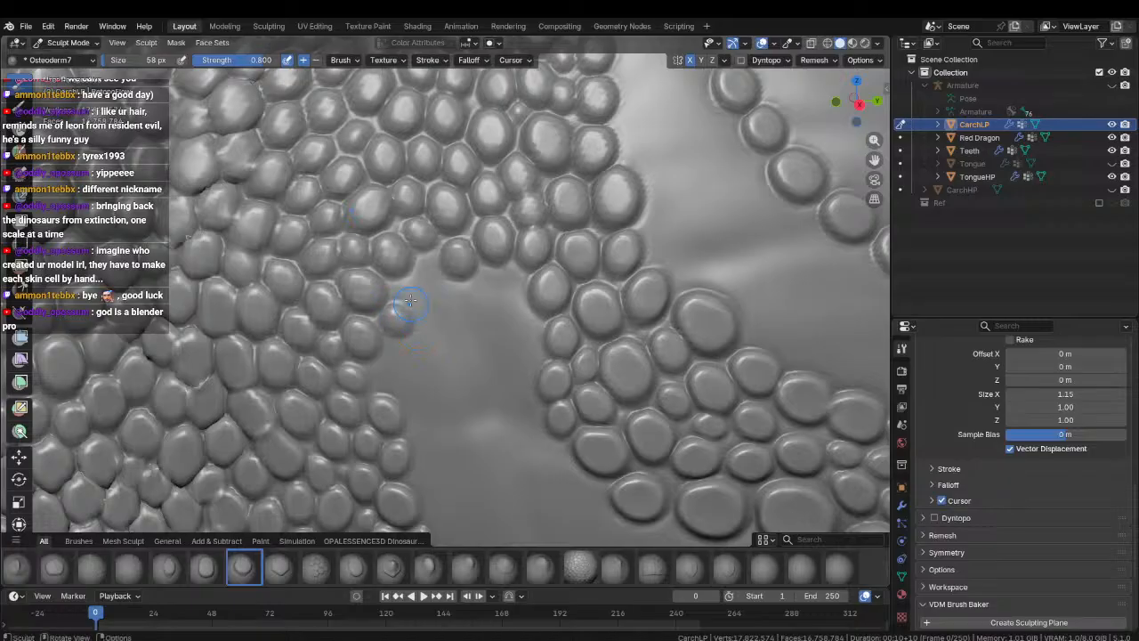
Fill the gaps under the arch with another row of Osteoderm7 scales joining the snout-side and eye-side scales.
{"action": "left_click_drag", "start_coordinate": [406, 291], "coordinate": [427, 315]}
{"action": "mouse_move", "coordinate": [426, 265]}
{"action": "left_mouse_down"}
{"action": "mouse_move", "coordinate": [439, 301]}
{"action": "mouse_move", "coordinate": [500, 292]}
{"action": "mouse_move", "coordinate": [467, 307]}
{"action": "left_mouse_up"}
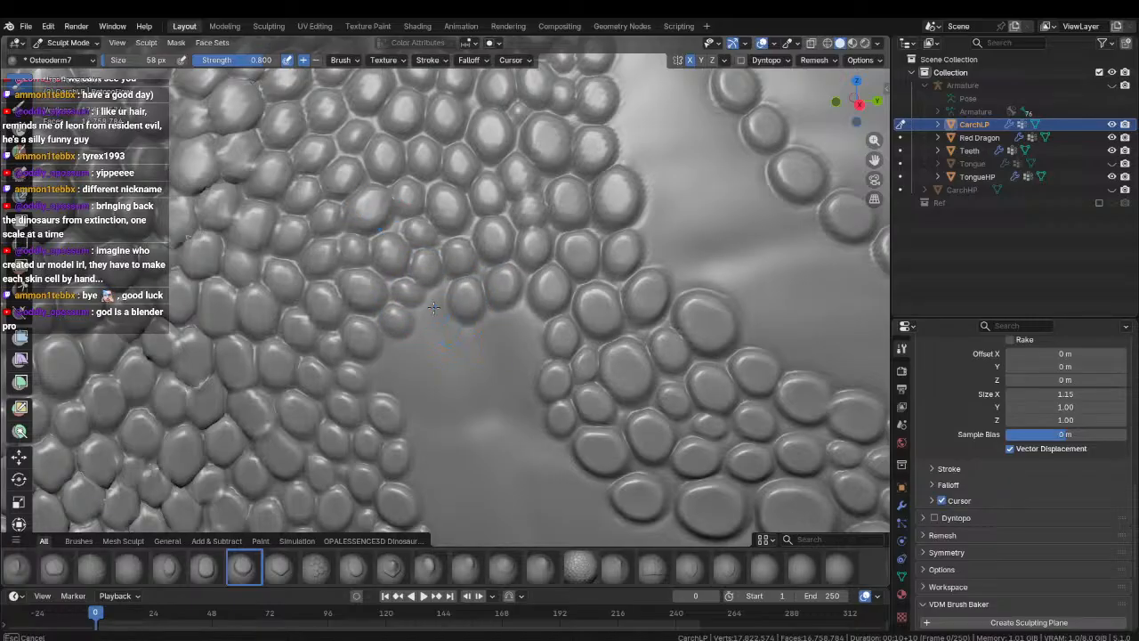
{"action": "middle_click_drag", "start_coordinate": [433, 307], "coordinate": [392, 319]}
{"action": "left_click_drag", "start_coordinate": [404, 340], "coordinate": [410, 346]}
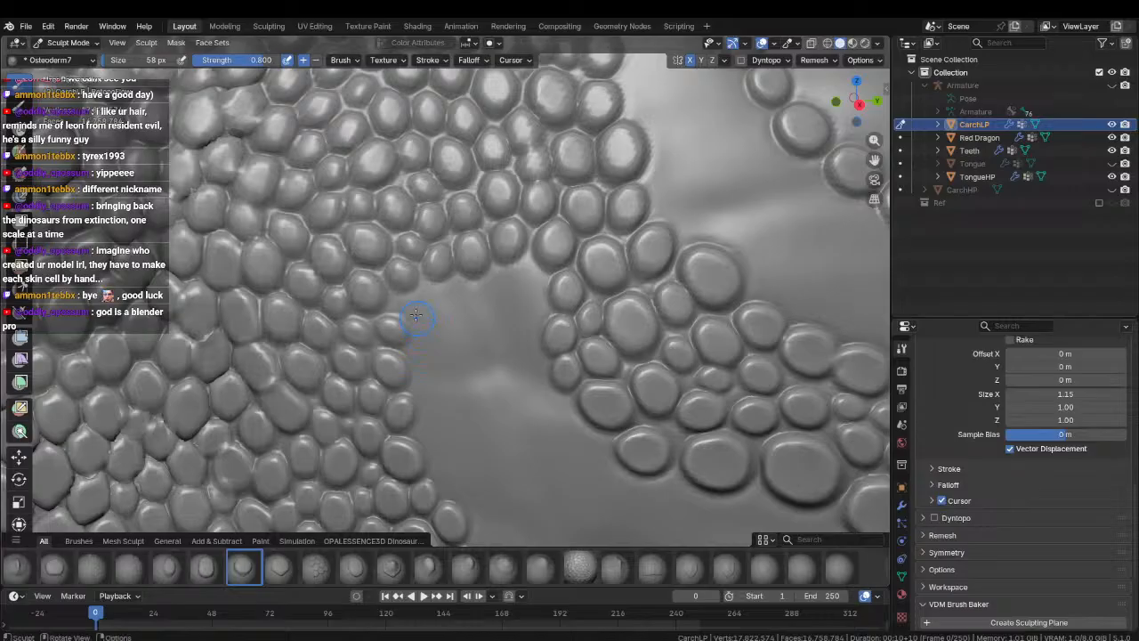
{"action": "left_click_drag", "start_coordinate": [407, 297], "coordinate": [457, 330]}
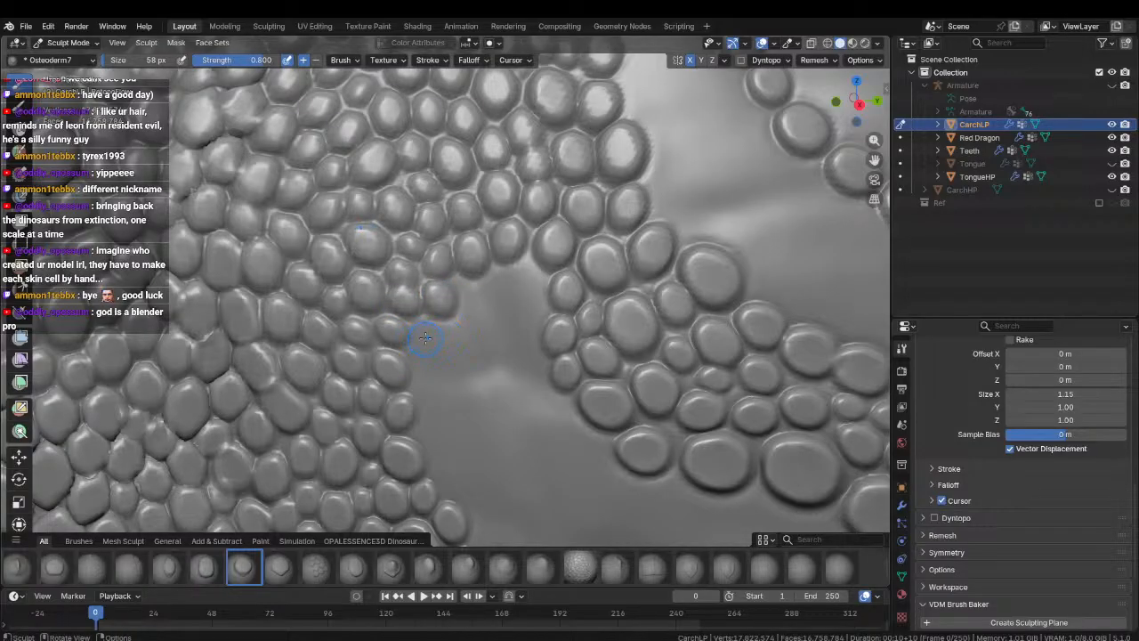
Add a column of Osteoderm7 scales up the snout-side edge of the bare channel to its narrow neck.
{"action": "mouse_move", "coordinate": [426, 338]}
{"action": "middle_mouse_down"}
{"action": "mouse_move", "coordinate": [410, 303]}
{"action": "mouse_move", "coordinate": [437, 353]}
{"action": "mouse_move", "coordinate": [423, 371]}
{"action": "middle_mouse_up"}
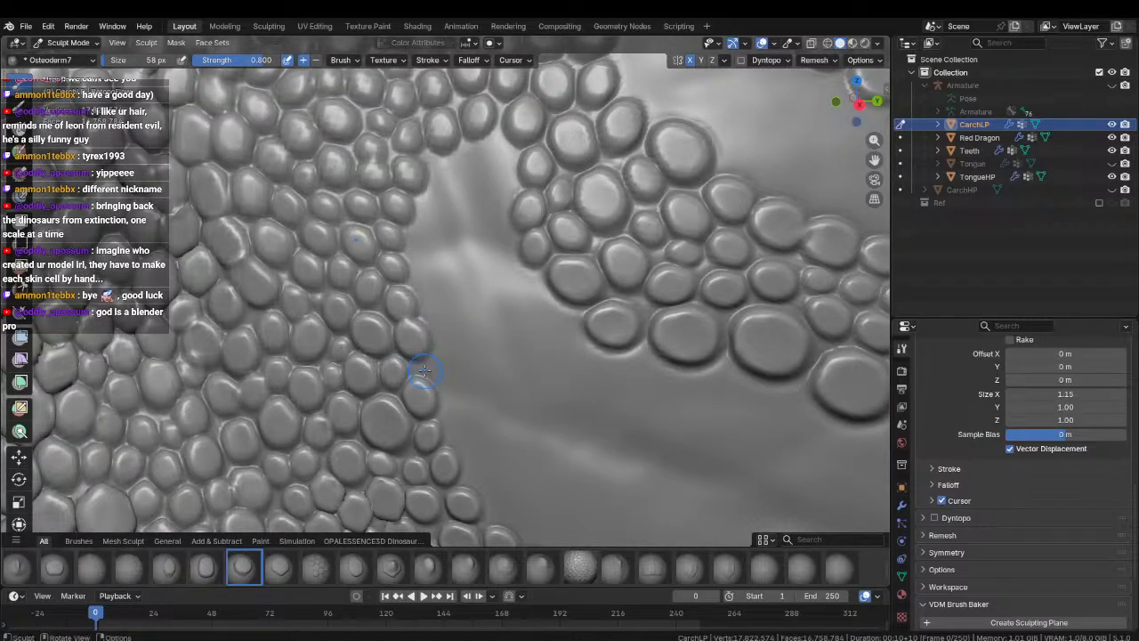
{"action": "left_click_drag", "start_coordinate": [459, 441], "coordinate": [456, 464]}
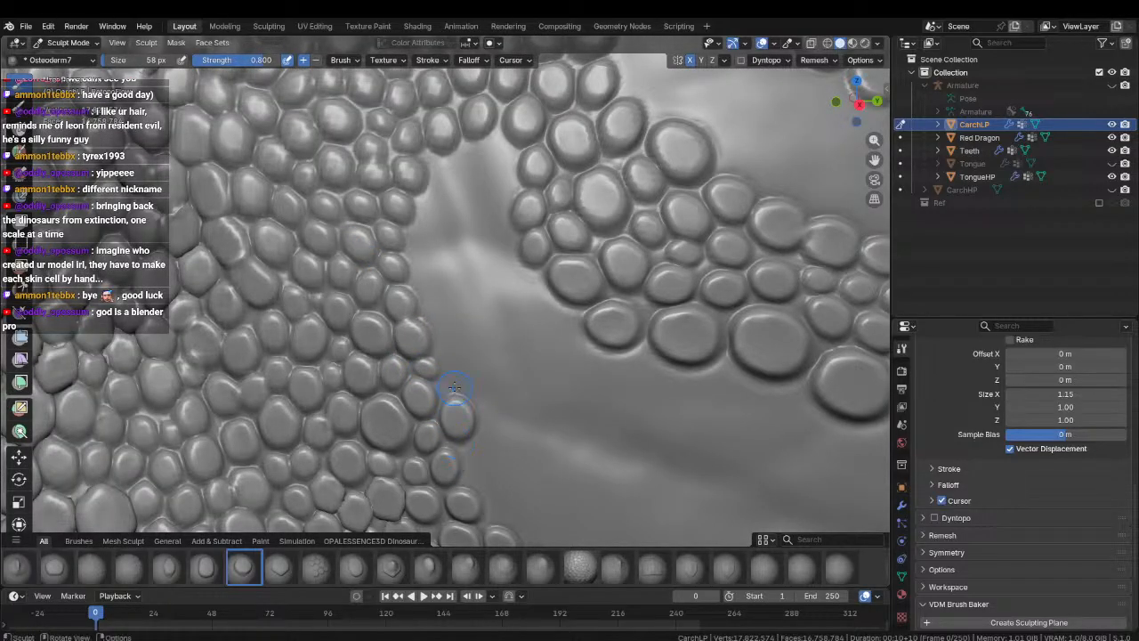
{"action": "left_click_drag", "start_coordinate": [451, 372], "coordinate": [434, 413]}
{"action": "left_click_drag", "start_coordinate": [448, 337], "coordinate": [429, 375]}
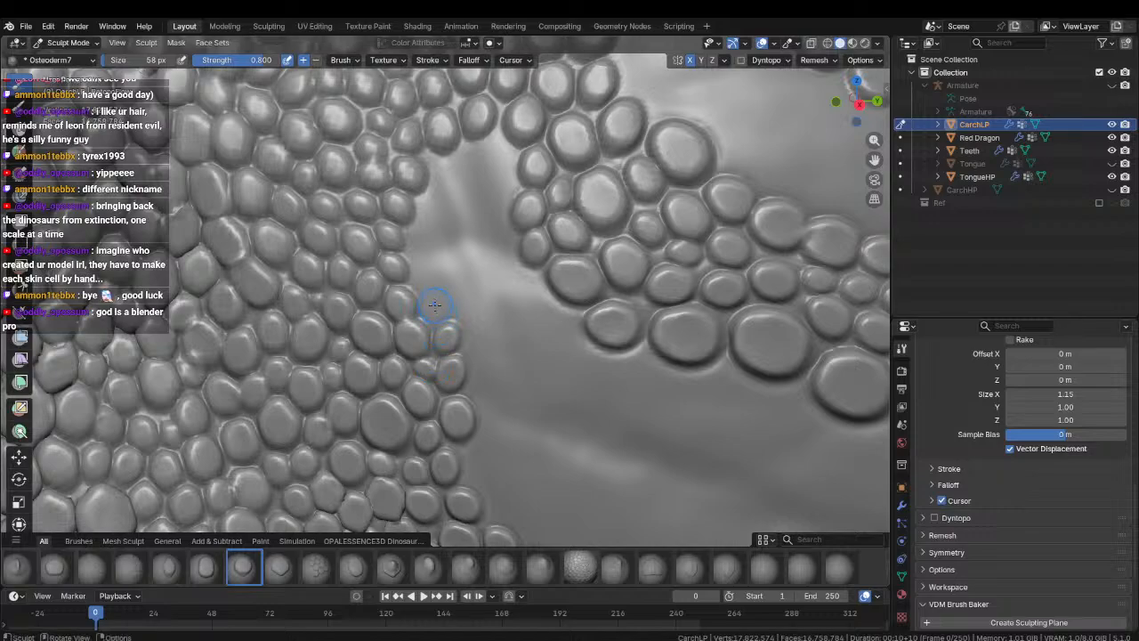
{"action": "left_click_drag", "start_coordinate": [435, 305], "coordinate": [427, 343]}
{"action": "left_click_drag", "start_coordinate": [418, 267], "coordinate": [413, 311]}
{"action": "key", "text": "ctrl+z"}
{"action": "left_click_drag", "start_coordinate": [415, 233], "coordinate": [393, 269]}
Close the channel's narrow neck with small Osteoderm7 scales packed between the snout-side and eye-side edges.
{"action": "left_click_drag", "start_coordinate": [423, 204], "coordinate": [452, 230]}
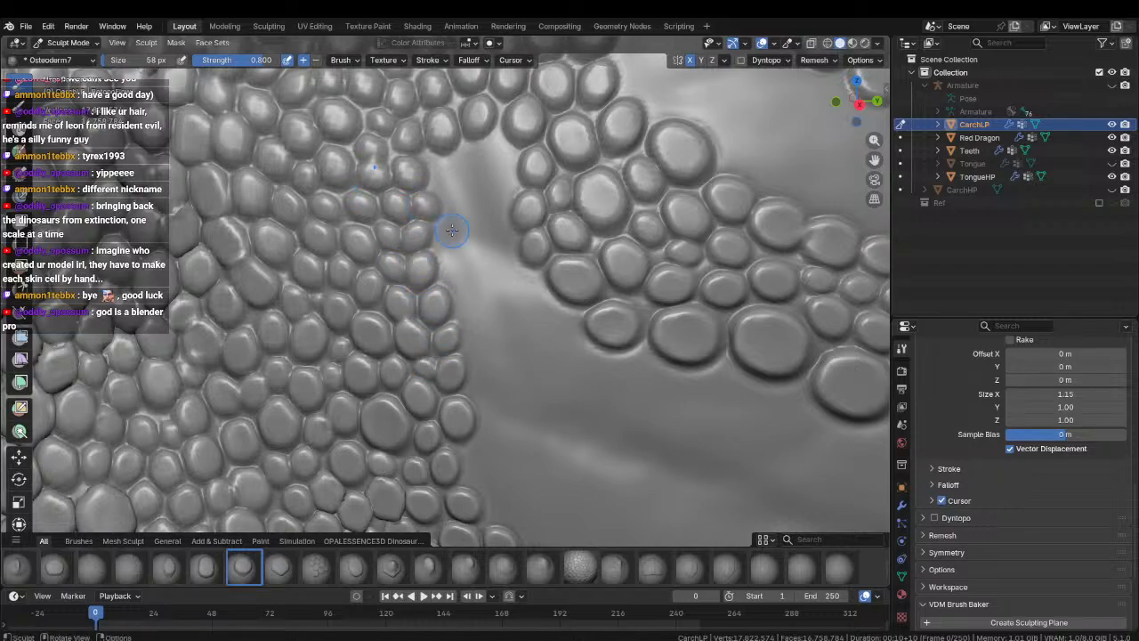
{"action": "left_click_drag", "start_coordinate": [452, 188], "coordinate": [468, 219]}
{"action": "mouse_move", "coordinate": [479, 155]}
{"action": "left_mouse_down"}
{"action": "mouse_move", "coordinate": [490, 195]}
{"action": "mouse_move", "coordinate": [502, 185]}
{"action": "mouse_move", "coordinate": [475, 182]}
{"action": "mouse_move", "coordinate": [488, 223]}
{"action": "mouse_move", "coordinate": [466, 229]}
{"action": "mouse_move", "coordinate": [481, 288]}
{"action": "left_mouse_up"}
{"action": "key", "text": "ctrl+z"}
{"action": "mouse_move", "coordinate": [495, 229]}
{"action": "left_mouse_down"}
{"action": "mouse_move", "coordinate": [497, 293]}
{"action": "mouse_move", "coordinate": [513, 291]}
{"action": "mouse_move", "coordinate": [496, 285]}
{"action": "left_mouse_up"}
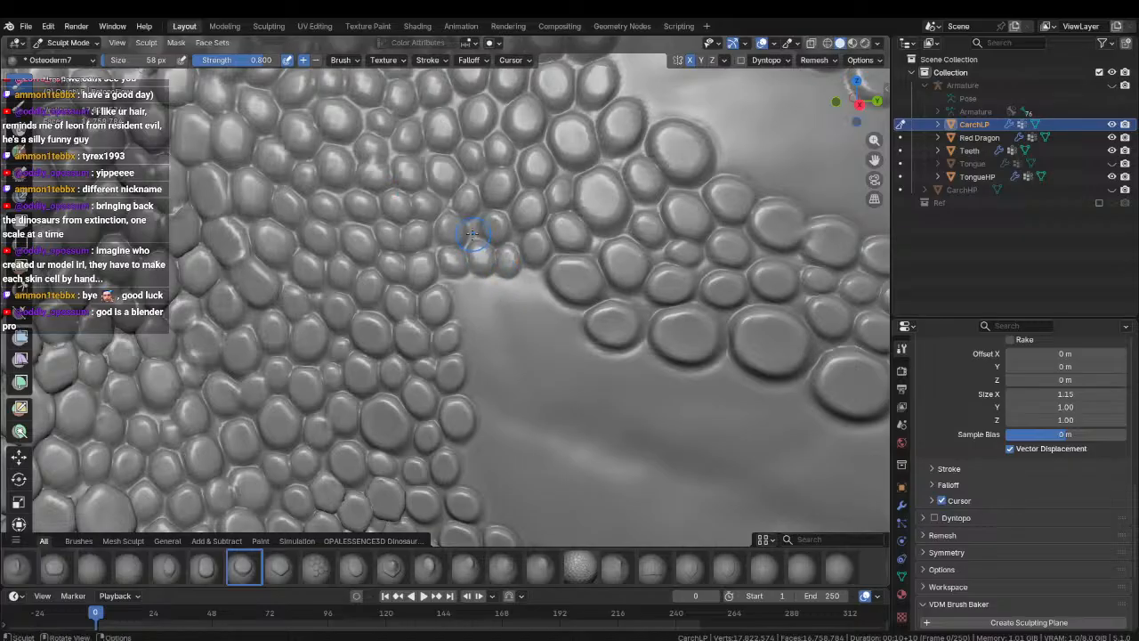
Place a row of Osteoderm7 scales directly below the closed neck, reaching the first large scale of the eye-side band.
{"action": "scroll", "coordinate": [474, 243], "scroll_direction": "down", "scroll_amount": 6}
{"action": "middle_click_drag", "start_coordinate": [447, 372], "coordinate": [392, 261], "text": "shift"}
{"action": "scroll", "coordinate": [470, 330], "scroll_direction": "down", "scroll_amount": 2}
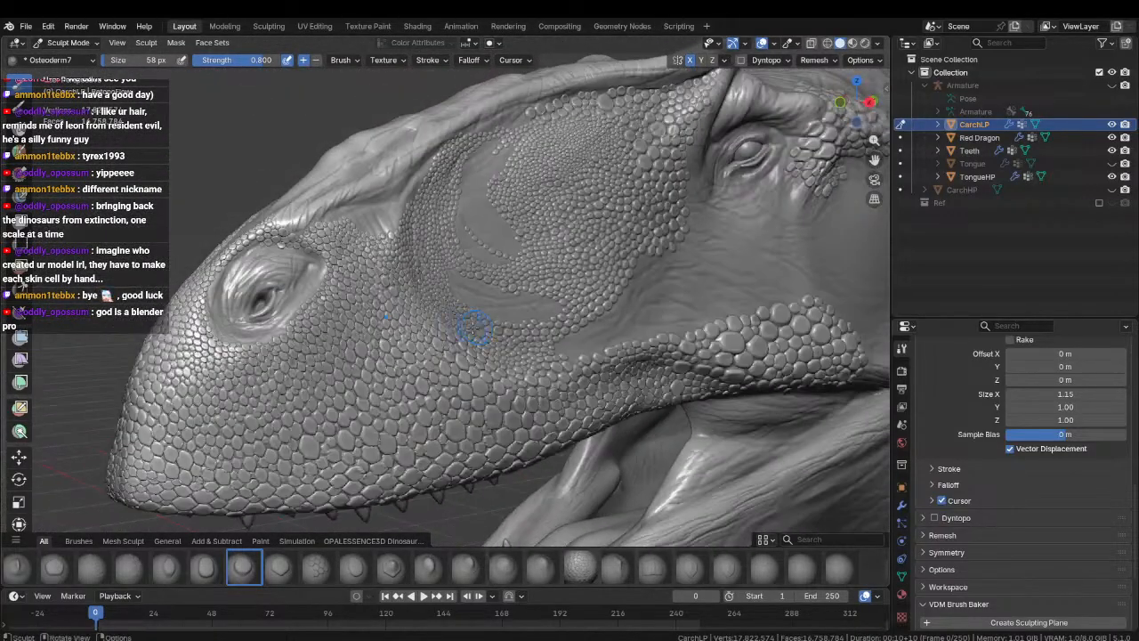
{"action": "mouse_move", "coordinate": [471, 330]}
{"action": "middle_mouse_down"}
{"action": "mouse_move", "coordinate": [444, 278]}
{"action": "mouse_move", "coordinate": [419, 262]}
{"action": "mouse_move", "coordinate": [445, 267]}
{"action": "mouse_move", "coordinate": [453, 244]}
{"action": "mouse_move", "coordinate": [466, 266]}
{"action": "mouse_move", "coordinate": [435, 259]}
{"action": "middle_mouse_up"}
{"action": "scroll", "coordinate": [419, 262], "scroll_direction": "up", "scroll_amount": 2}
{"action": "scroll", "coordinate": [453, 244], "scroll_direction": "up", "scroll_amount": 2}
{"action": "scroll", "coordinate": [453, 243], "scroll_direction": "up", "scroll_amount": 2}
{"action": "left_click_drag", "start_coordinate": [428, 259], "coordinate": [460, 305]}
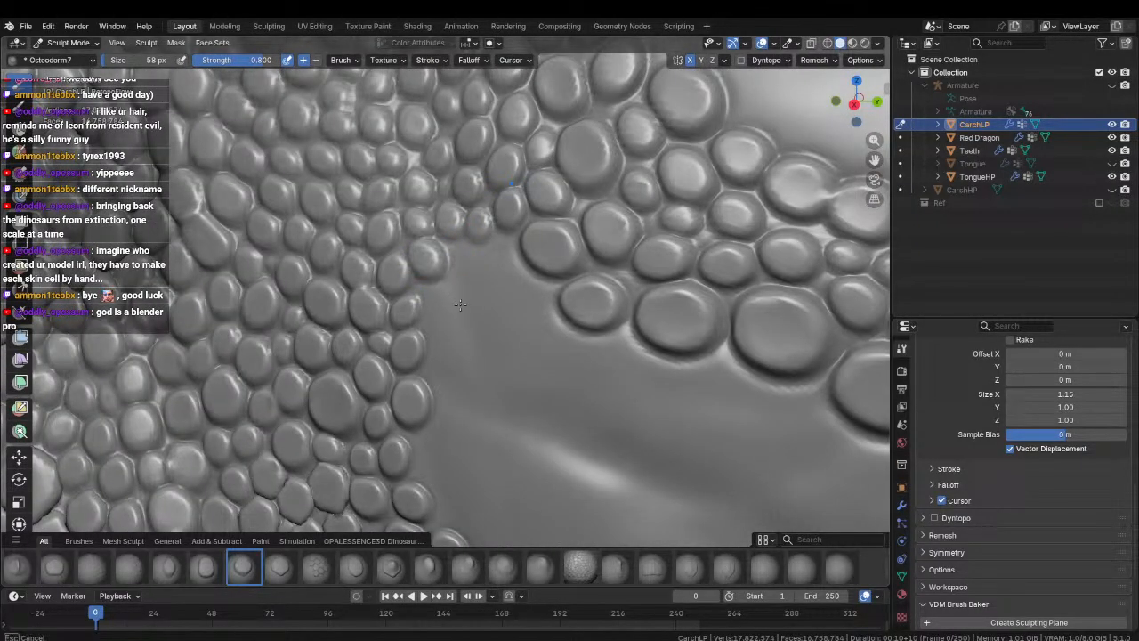
{"action": "mouse_move", "coordinate": [467, 259]}
{"action": "left_mouse_down"}
{"action": "mouse_move", "coordinate": [504, 262]}
{"action": "mouse_move", "coordinate": [519, 290]}
{"action": "left_mouse_up"}
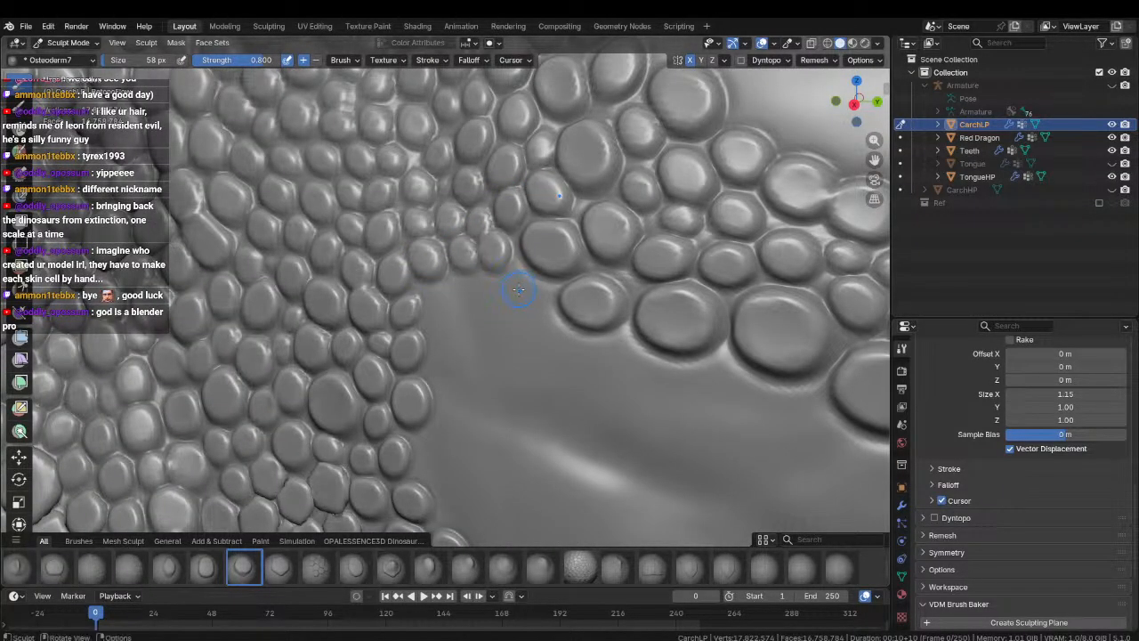
{"action": "key", "text": "ctrl+z"}
{"action": "left_click_drag", "start_coordinate": [500, 251], "coordinate": [523, 289]}
{"action": "left_click", "coordinate": [529, 293]}
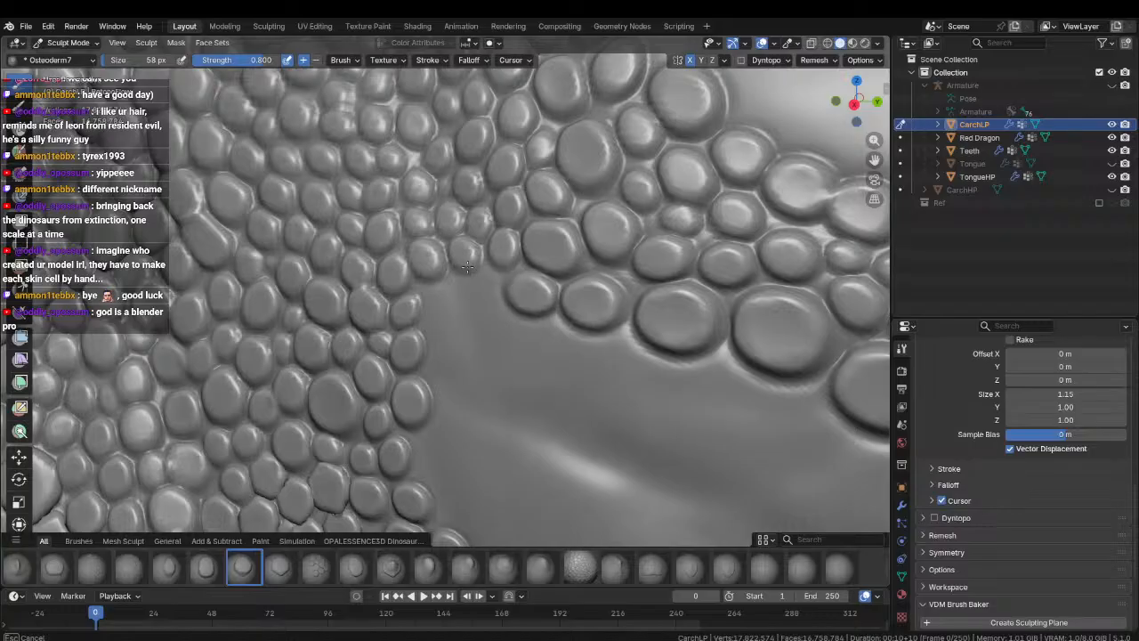
{"action": "mouse_move", "coordinate": [440, 295]}
{"action": "left_mouse_down"}
{"action": "mouse_move", "coordinate": [453, 339]}
{"action": "mouse_move", "coordinate": [493, 318]}
{"action": "mouse_move", "coordinate": [507, 344]}
{"action": "mouse_move", "coordinate": [458, 347]}
{"action": "mouse_move", "coordinate": [473, 336]}
{"action": "mouse_move", "coordinate": [477, 354]}
{"action": "left_mouse_up"}
Follow the rounded snout-side end of the remaining bare patch with Osteoderm7 scales, up to the large scales above it.
{"action": "middle_click_drag", "start_coordinate": [478, 354], "coordinate": [427, 256], "text": "shift"}
{"action": "left_click_drag", "start_coordinate": [390, 283], "coordinate": [417, 325]}
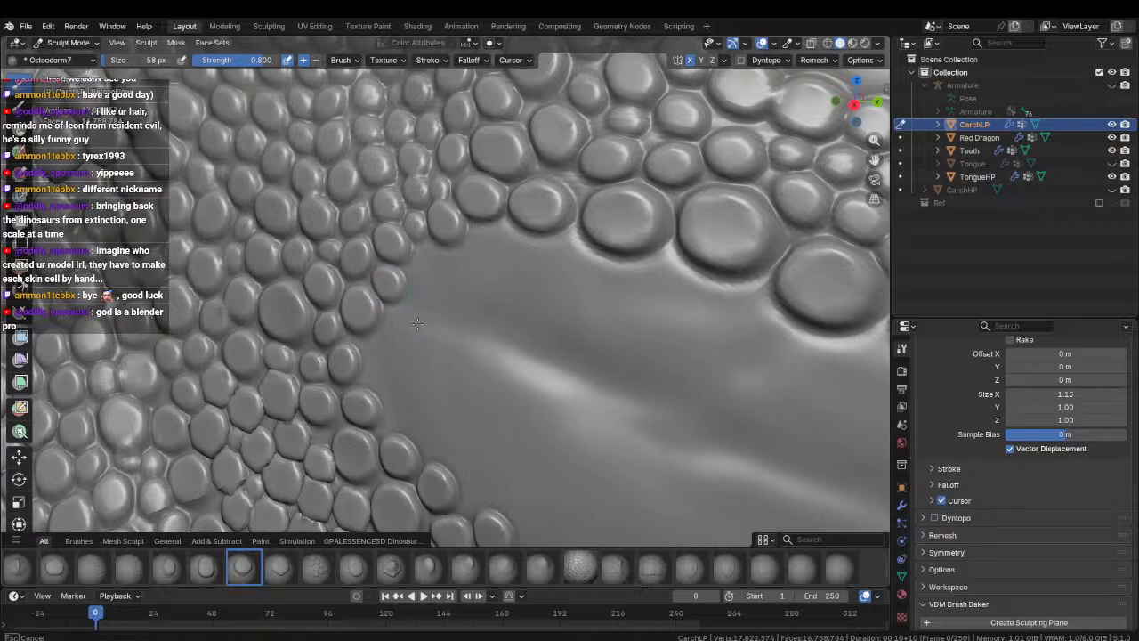
{"action": "left_click_drag", "start_coordinate": [419, 265], "coordinate": [432, 302]}
{"action": "left_click_drag", "start_coordinate": [479, 240], "coordinate": [494, 269]}
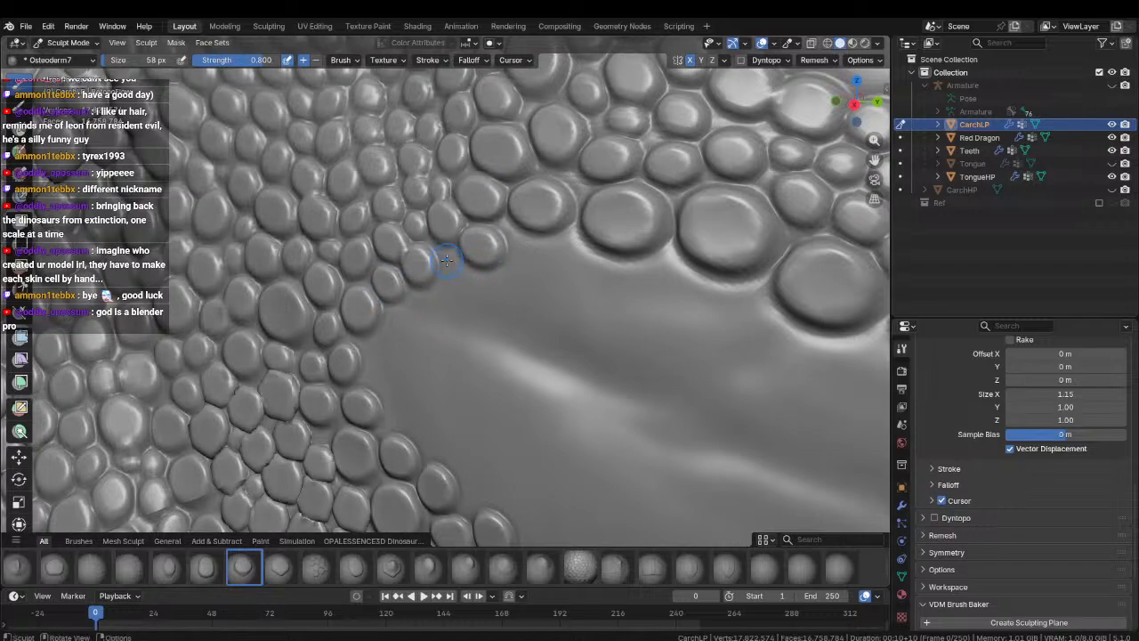
{"action": "left_click_drag", "start_coordinate": [377, 375], "coordinate": [375, 419]}
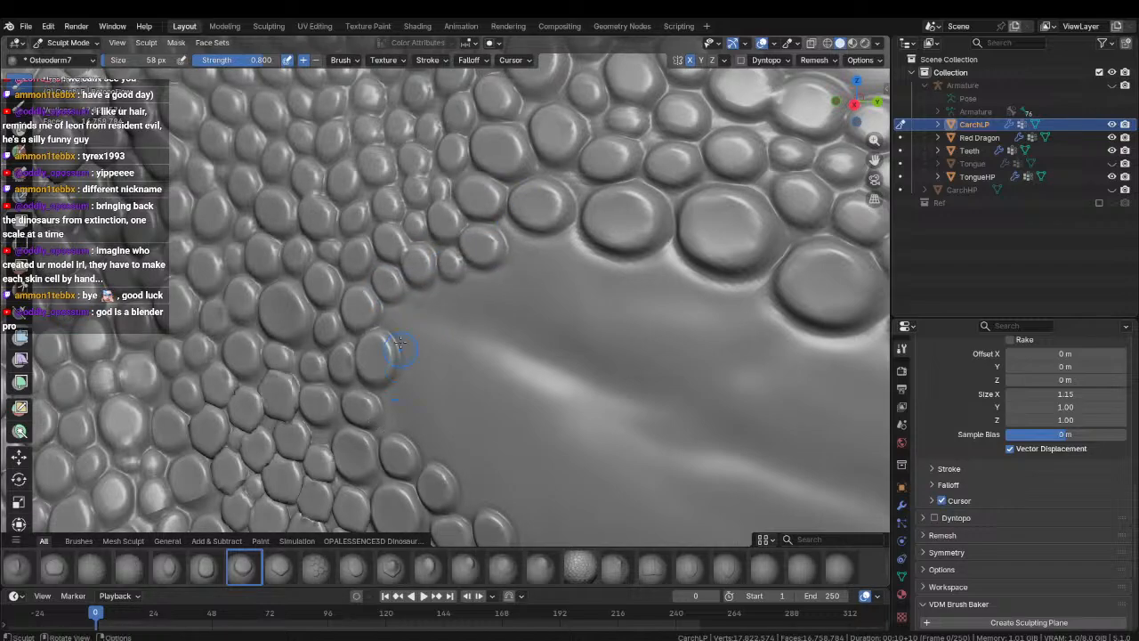
{"action": "left_click_drag", "start_coordinate": [405, 317], "coordinate": [452, 358]}
{"action": "mouse_move", "coordinate": [441, 299]}
{"action": "left_mouse_down"}
{"action": "mouse_move", "coordinate": [481, 334]}
{"action": "mouse_move", "coordinate": [532, 312]}
{"action": "left_mouse_up"}
{"action": "left_click_drag", "start_coordinate": [531, 254], "coordinate": [579, 284]}
Add Osteoderm7 scales around the snout-side tip of the remaining bare patch, up to the first large scales on its upper edge.
{"action": "middle_click_drag", "start_coordinate": [578, 284], "coordinate": [595, 277]}
{"action": "middle_click_drag", "start_coordinate": [507, 285], "coordinate": [385, 291], "text": "ctrl"}
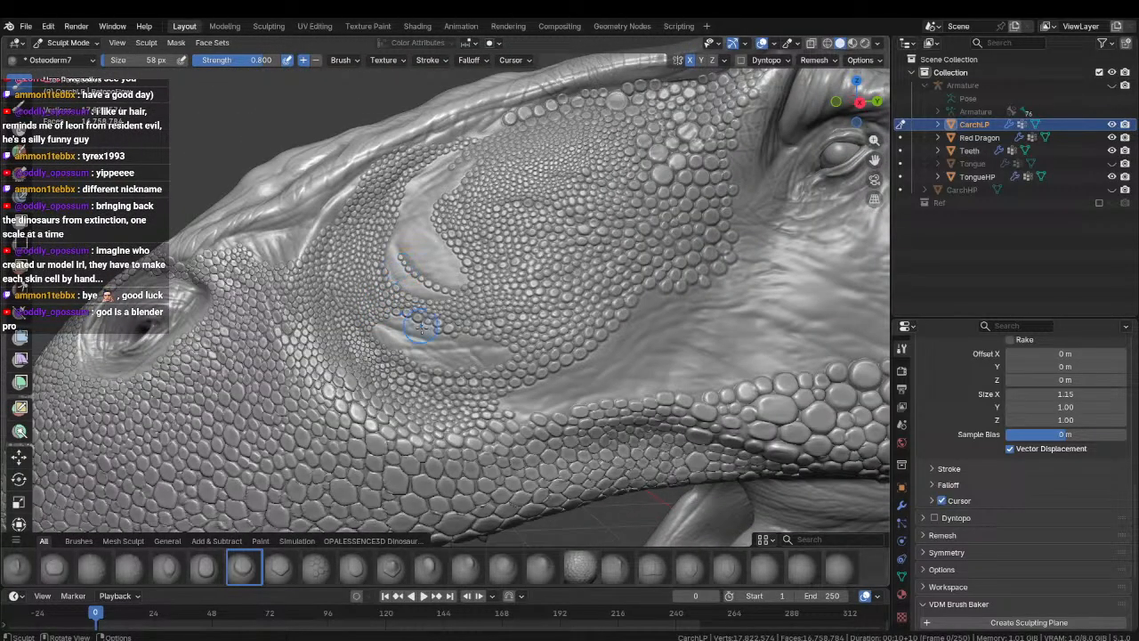
{"action": "mouse_move", "coordinate": [421, 326]}
{"action": "middle_mouse_down"}
{"action": "mouse_move", "coordinate": [464, 320]}
{"action": "mouse_move", "coordinate": [400, 307]}
{"action": "mouse_move", "coordinate": [486, 223]}
{"action": "mouse_move", "coordinate": [452, 313]}
{"action": "mouse_move", "coordinate": [526, 255]}
{"action": "middle_mouse_up"}
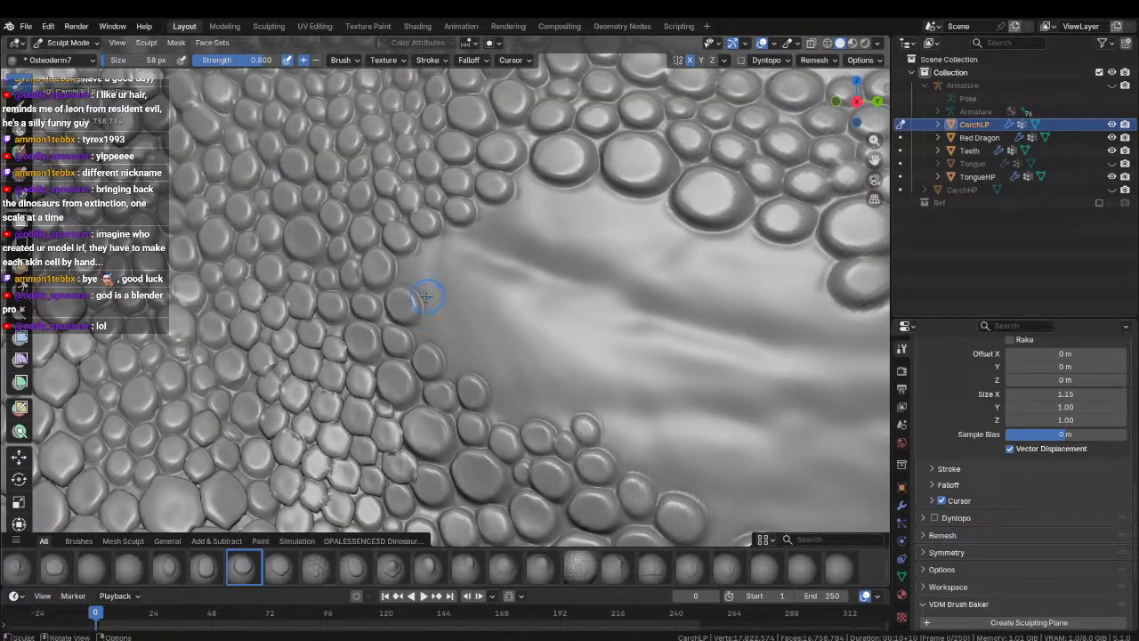
{"action": "left_click_drag", "start_coordinate": [419, 277], "coordinate": [438, 294]}
{"action": "mouse_move", "coordinate": [435, 252]}
{"action": "left_mouse_down"}
{"action": "mouse_move", "coordinate": [465, 272]}
{"action": "mouse_move", "coordinate": [528, 248]}
{"action": "left_mouse_up"}
{"action": "left_click_drag", "start_coordinate": [532, 198], "coordinate": [565, 231]}
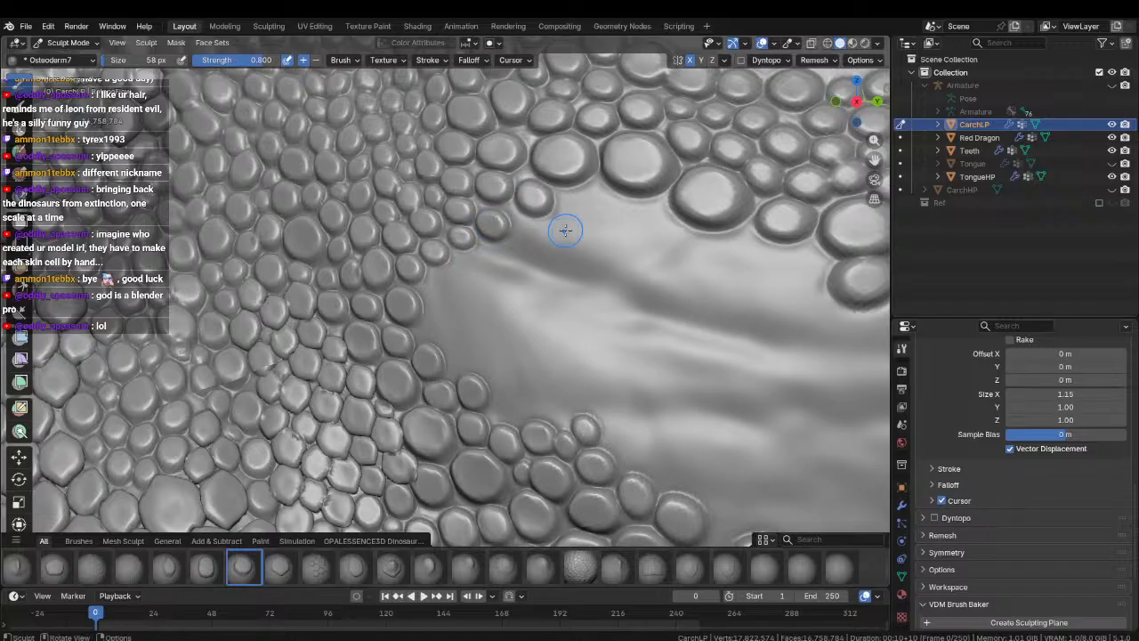
Extend the upper-edge row with small Osteoderm7 scales tucked beneath the first large scales of the bare patch.
{"action": "middle_click_drag", "start_coordinate": [540, 240], "coordinate": [465, 231]}
{"action": "left_click_drag", "start_coordinate": [496, 209], "coordinate": [435, 181]}
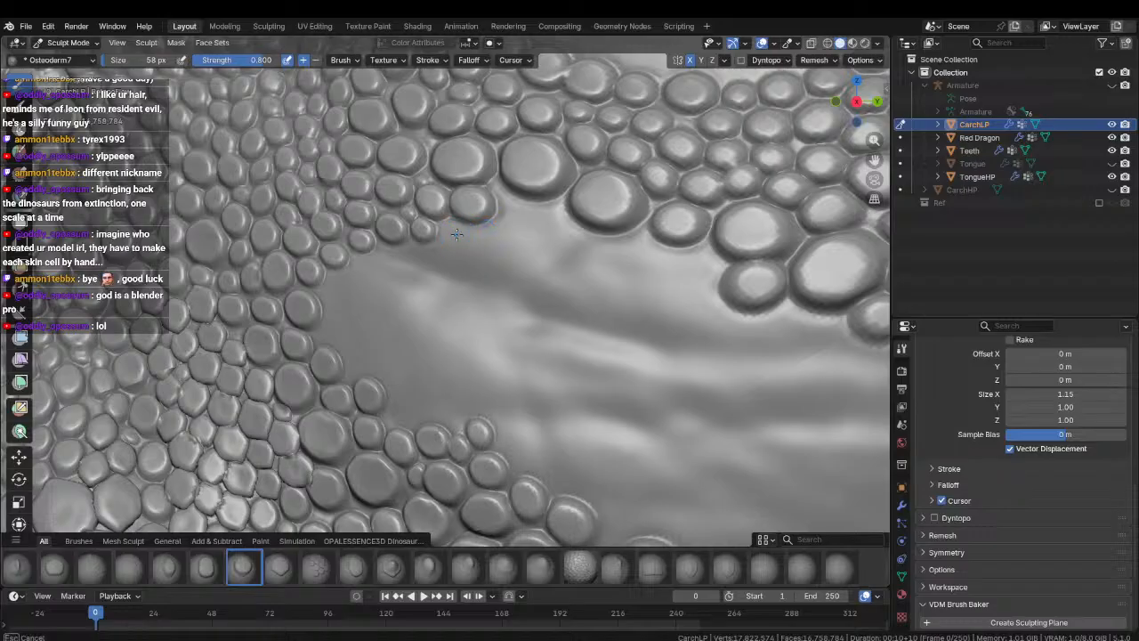
{"action": "left_click_drag", "start_coordinate": [456, 234], "coordinate": [498, 256]}
{"action": "mouse_move", "coordinate": [514, 206]}
{"action": "left_mouse_down"}
{"action": "mouse_move", "coordinate": [534, 223]}
{"action": "mouse_move", "coordinate": [526, 255]}
{"action": "left_mouse_up"}
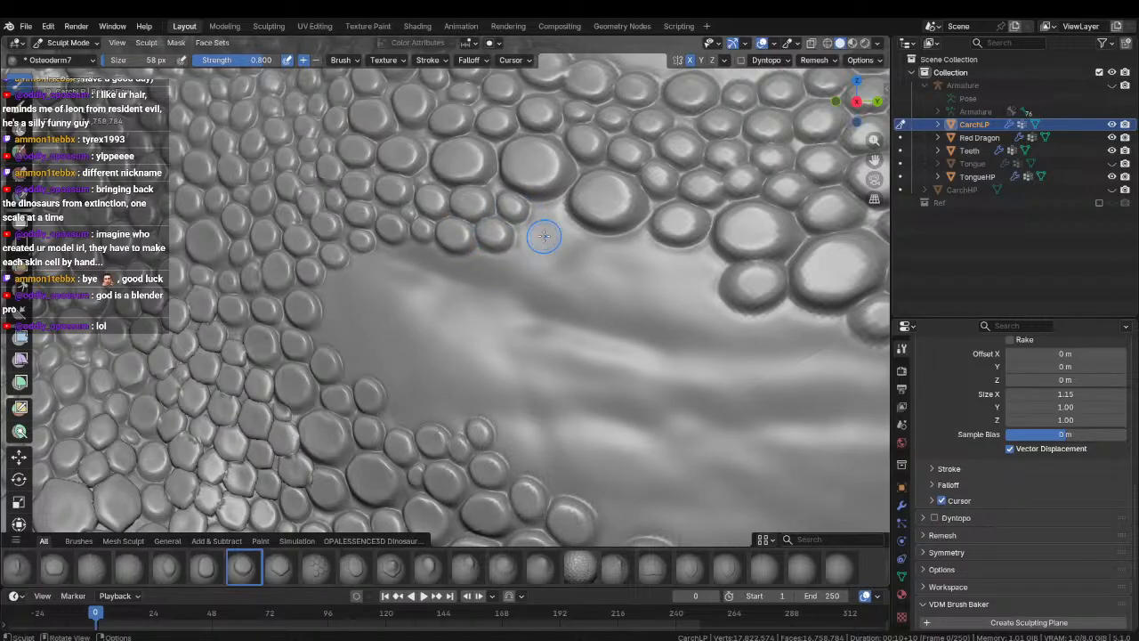
Line the snout-side end of the bare patch with Osteoderm7 scales, from below the upper row to the lower edge.
{"action": "middle_click_drag", "start_coordinate": [428, 299], "coordinate": [445, 266], "text": "shift"}
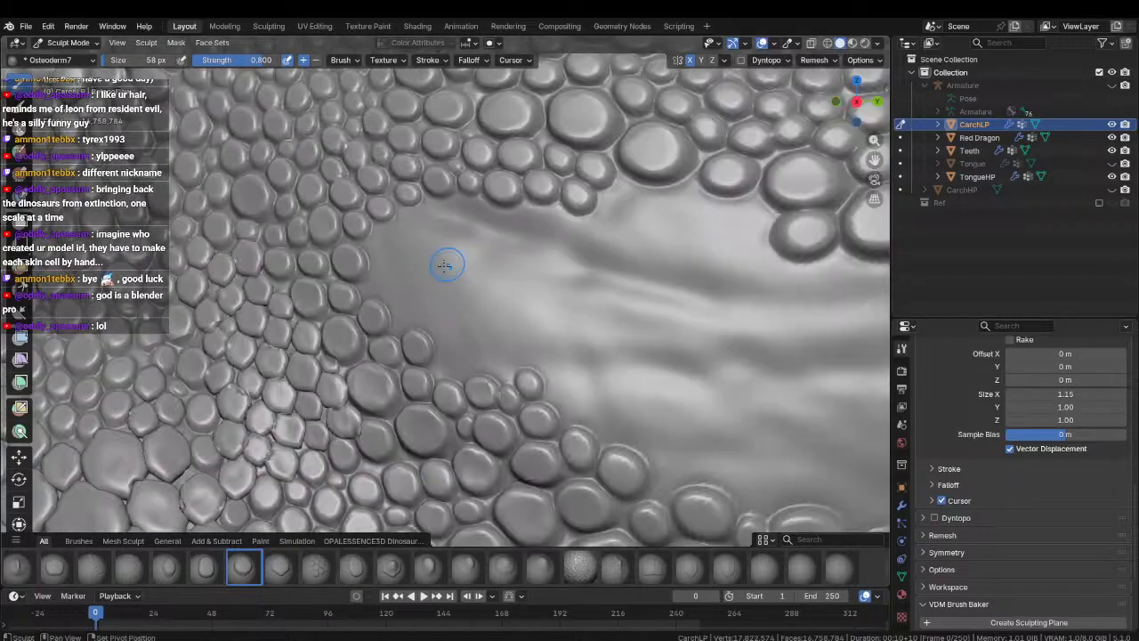
{"action": "mouse_move", "coordinate": [402, 309]}
{"action": "left_mouse_down"}
{"action": "mouse_move", "coordinate": [387, 267]}
{"action": "mouse_move", "coordinate": [399, 232]}
{"action": "mouse_move", "coordinate": [431, 256]}
{"action": "left_mouse_up"}
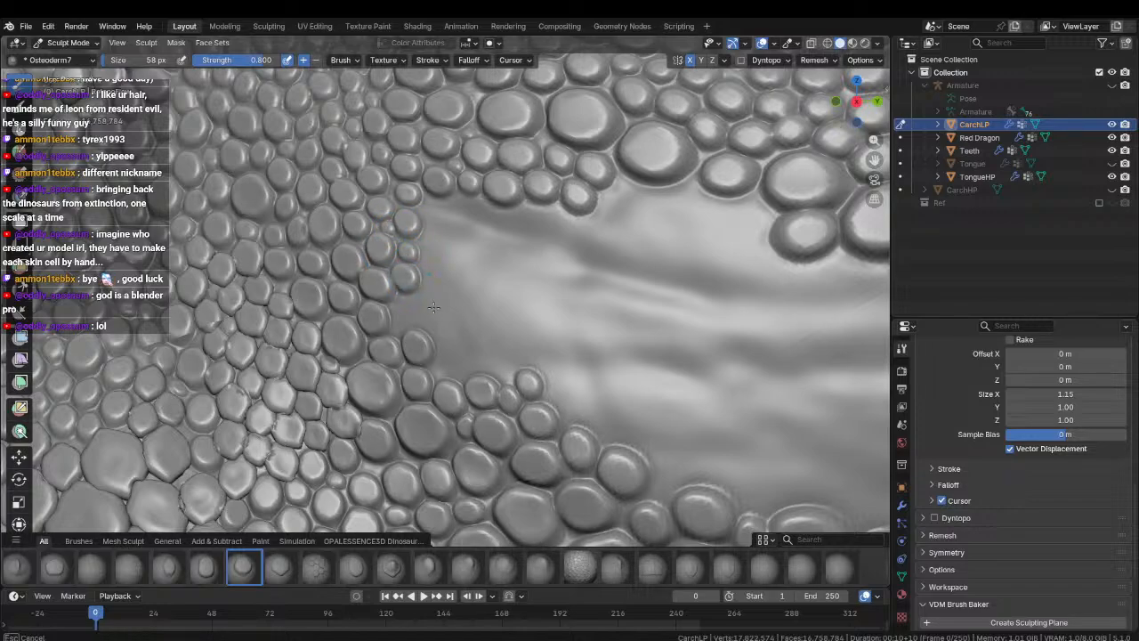
{"action": "mouse_move", "coordinate": [421, 296]}
{"action": "left_mouse_down"}
{"action": "mouse_move", "coordinate": [405, 338]}
{"action": "mouse_move", "coordinate": [450, 356]}
{"action": "left_mouse_up"}
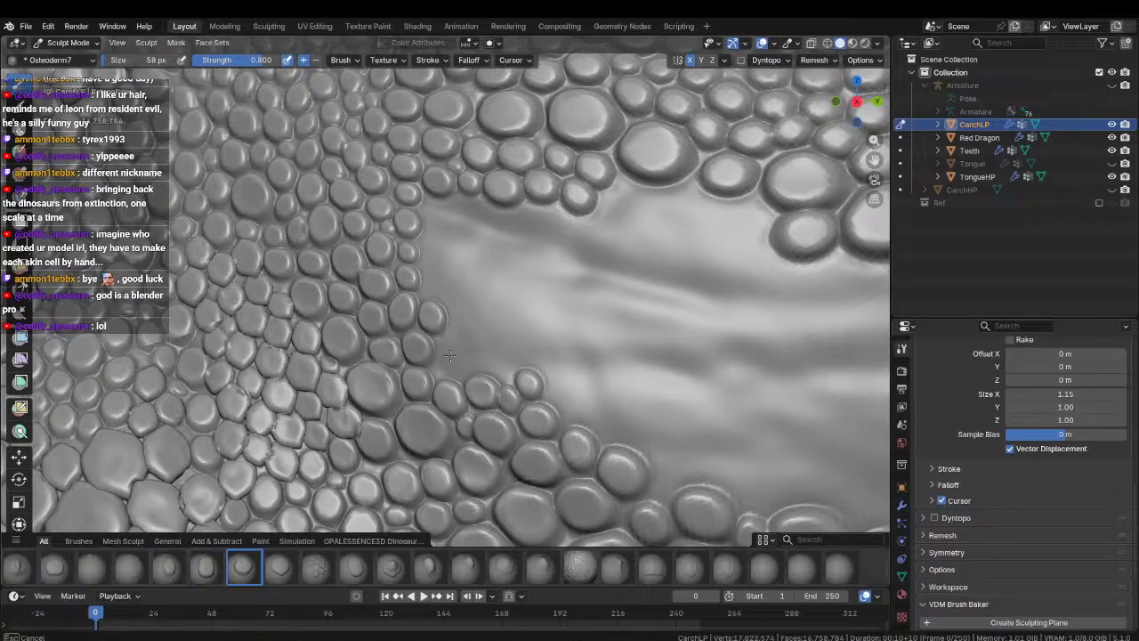
{"action": "left_click_drag", "start_coordinate": [433, 285], "coordinate": [422, 254]}
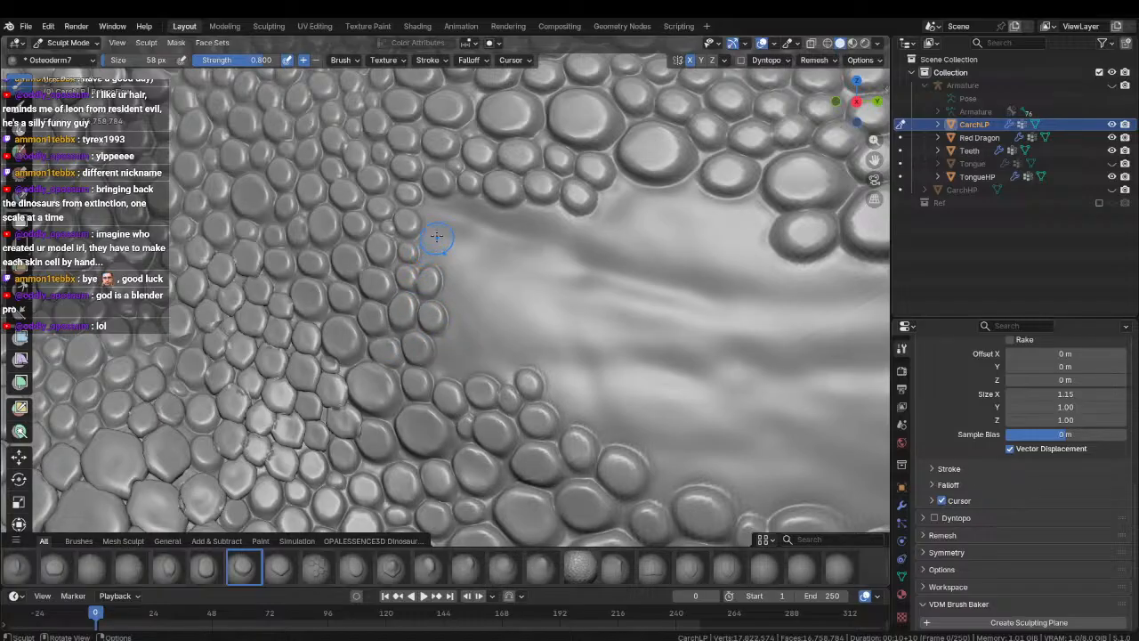
Pack Osteoderm7 scales into the upper snout-side corner of the bare patch, directly beneath the upper-edge row.
{"action": "left_click_drag", "start_coordinate": [433, 211], "coordinate": [457, 217]}
{"action": "left_click_drag", "start_coordinate": [464, 202], "coordinate": [456, 243]}
{"action": "left_click_drag", "start_coordinate": [455, 228], "coordinate": [514, 231]}
{"action": "left_click_drag", "start_coordinate": [452, 258], "coordinate": [506, 258]}
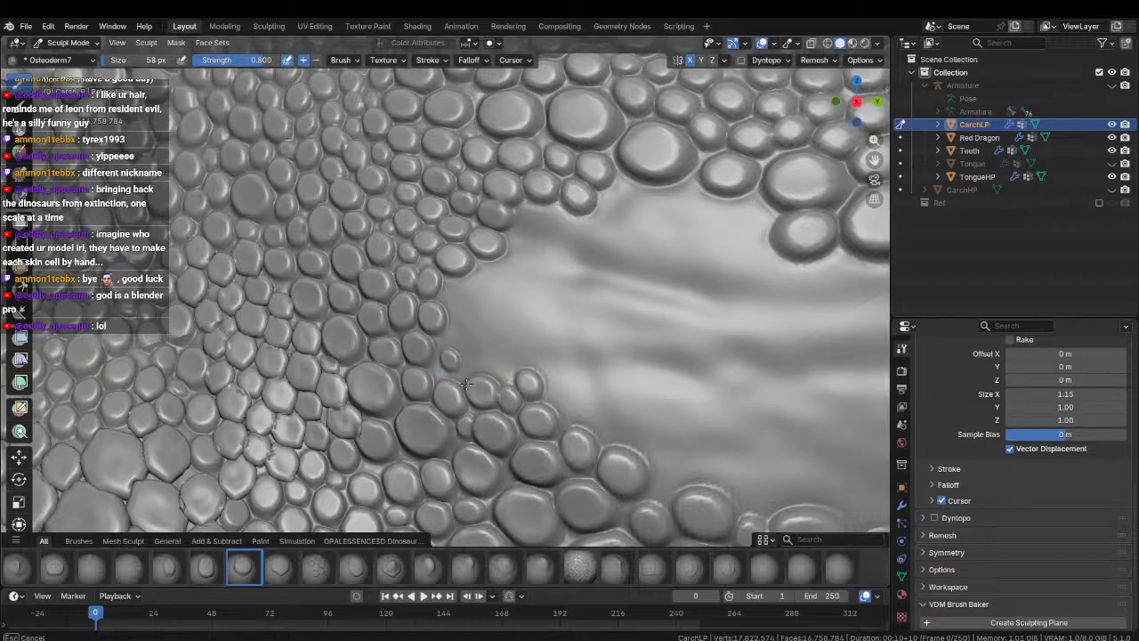
Fill the lower snout-side corner of the bare patch with Osteoderm7 scales and stack them up to the upper-edge row.
{"action": "left_click_drag", "start_coordinate": [466, 383], "coordinate": [472, 397]}
{"action": "mouse_move", "coordinate": [462, 328]}
{"action": "left_mouse_down"}
{"action": "mouse_move", "coordinate": [453, 294]}
{"action": "mouse_move", "coordinate": [481, 275]}
{"action": "mouse_move", "coordinate": [485, 314]}
{"action": "left_mouse_up"}
{"action": "mouse_move", "coordinate": [475, 369]}
{"action": "left_mouse_down"}
{"action": "mouse_move", "coordinate": [533, 348]}
{"action": "mouse_move", "coordinate": [548, 328]}
{"action": "left_mouse_up"}
{"action": "mouse_move", "coordinate": [514, 288]}
{"action": "left_mouse_down"}
{"action": "mouse_move", "coordinate": [545, 287]}
{"action": "mouse_move", "coordinate": [538, 250]}
{"action": "mouse_move", "coordinate": [561, 250]}
{"action": "left_mouse_up"}
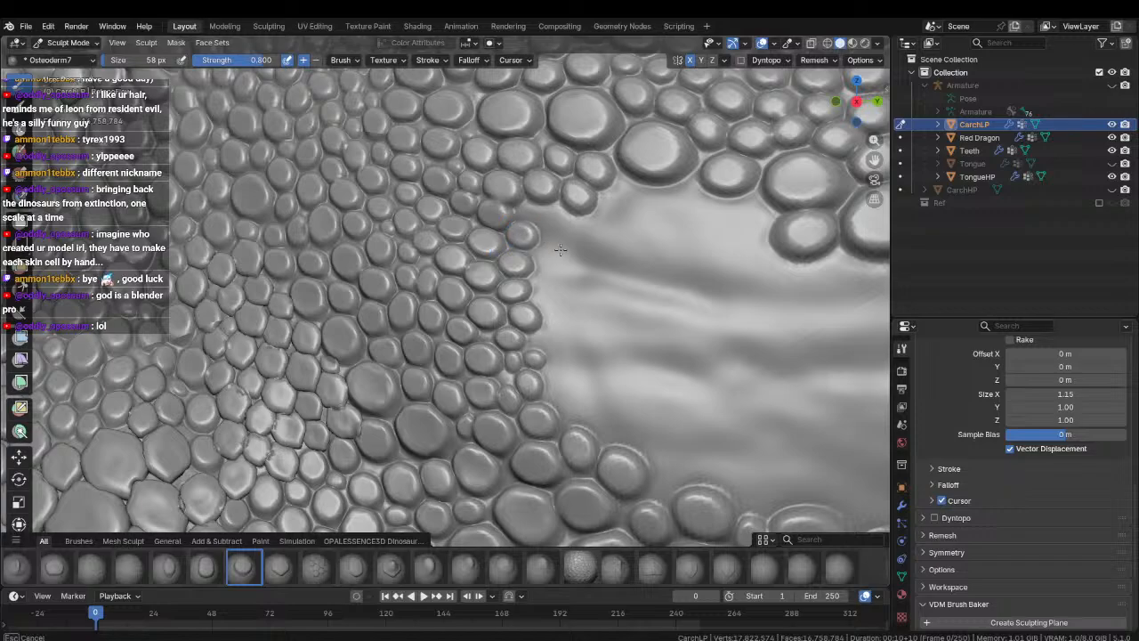
{"action": "mouse_move", "coordinate": [529, 214]}
{"action": "left_mouse_down"}
{"action": "mouse_move", "coordinate": [563, 222]}
{"action": "mouse_move", "coordinate": [583, 270]}
{"action": "mouse_move", "coordinate": [550, 284]}
{"action": "mouse_move", "coordinate": [582, 285]}
{"action": "mouse_move", "coordinate": [541, 342]}
{"action": "mouse_move", "coordinate": [565, 329]}
{"action": "mouse_move", "coordinate": [590, 342]}
{"action": "mouse_move", "coordinate": [569, 366]}
{"action": "mouse_move", "coordinate": [595, 374]}
{"action": "left_mouse_up"}
Add another column of Osteoderm7 scales up the snout-side end, starting beside the larger lower-edge scales.
{"action": "mouse_move", "coordinate": [481, 340]}
{"action": "middle_mouse_down", "text": "shift"}
{"action": "mouse_move", "coordinate": [475, 332]}
{"action": "mouse_move", "coordinate": [460, 354]}
{"action": "middle_mouse_up", "text": "shift"}
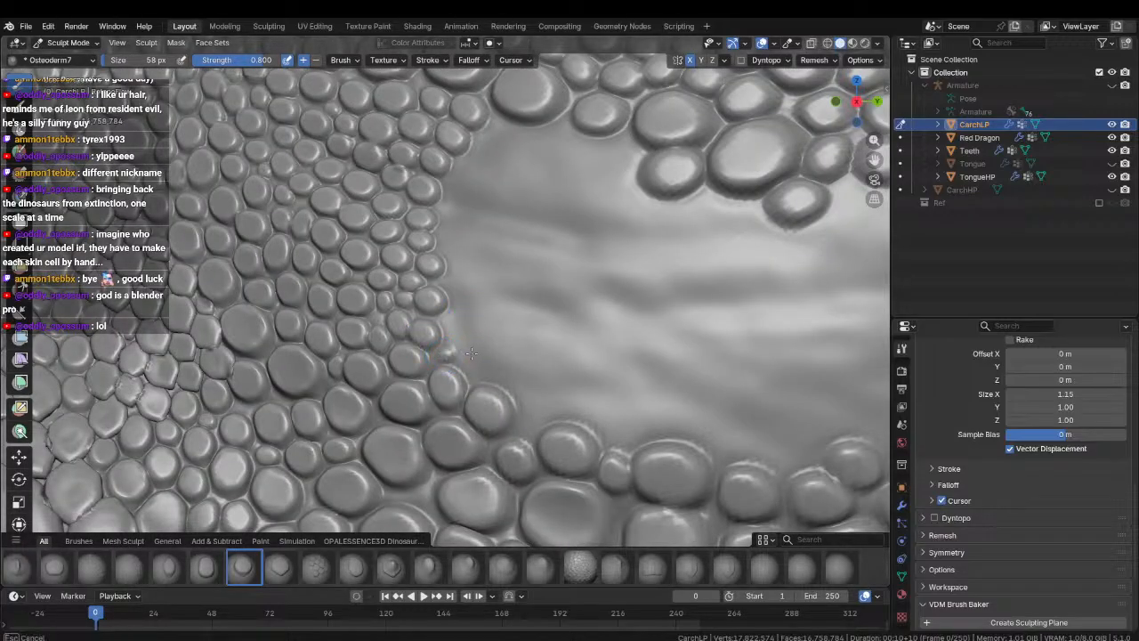
{"action": "mouse_move", "coordinate": [471, 354]}
{"action": "left_mouse_down"}
{"action": "mouse_move", "coordinate": [461, 305]}
{"action": "mouse_move", "coordinate": [495, 269]}
{"action": "left_mouse_up"}
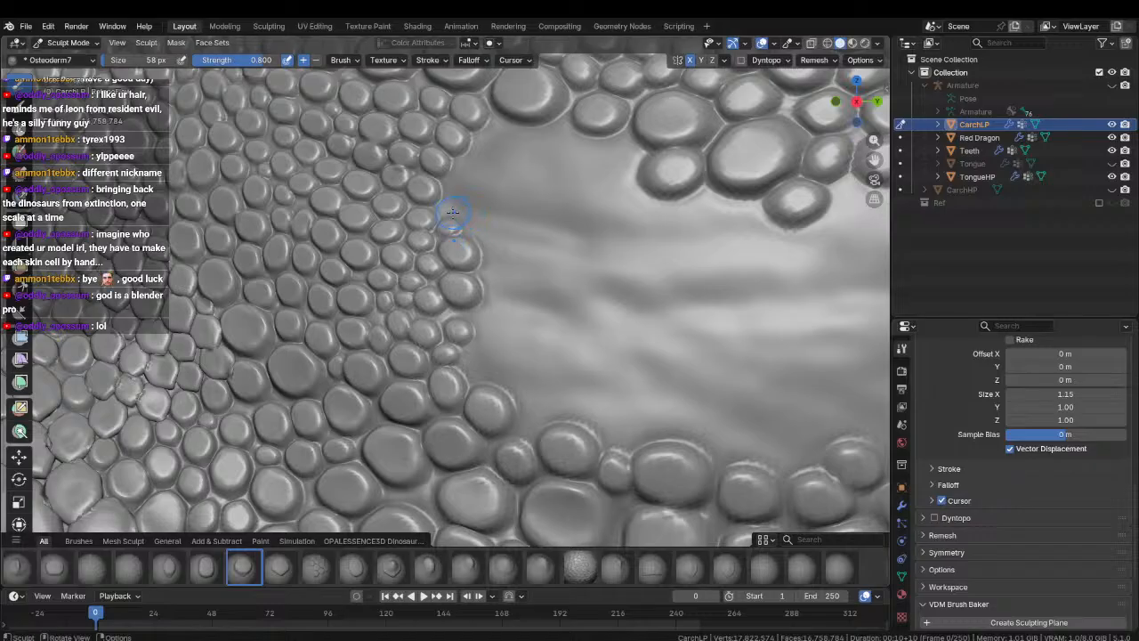
{"action": "left_click_drag", "start_coordinate": [453, 211], "coordinate": [483, 223]}
Add Osteoderm7 scales at the column's upper end below the upper edge, undoing one stroke and placing it again.
{"action": "middle_click_drag", "start_coordinate": [484, 223], "coordinate": [489, 294], "text": "shift"}
{"action": "mouse_move", "coordinate": [462, 251]}
{"action": "left_mouse_down"}
{"action": "mouse_move", "coordinate": [503, 266]}
{"action": "mouse_move", "coordinate": [518, 240]}
{"action": "mouse_move", "coordinate": [510, 229]}
{"action": "mouse_move", "coordinate": [584, 224]}
{"action": "mouse_move", "coordinate": [569, 259]}
{"action": "mouse_move", "coordinate": [560, 251]}
{"action": "left_mouse_up"}
{"action": "key", "text": "ctrl+z"}
{"action": "mouse_move", "coordinate": [568, 235]}
{"action": "left_mouse_down"}
{"action": "mouse_move", "coordinate": [578, 234]}
{"action": "mouse_move", "coordinate": [532, 246]}
{"action": "left_mouse_up"}
{"action": "middle_click_drag", "start_coordinate": [532, 247], "coordinate": [419, 244], "text": "shift"}
{"action": "scroll", "coordinate": [419, 244], "scroll_direction": "down", "scroll_amount": 7}
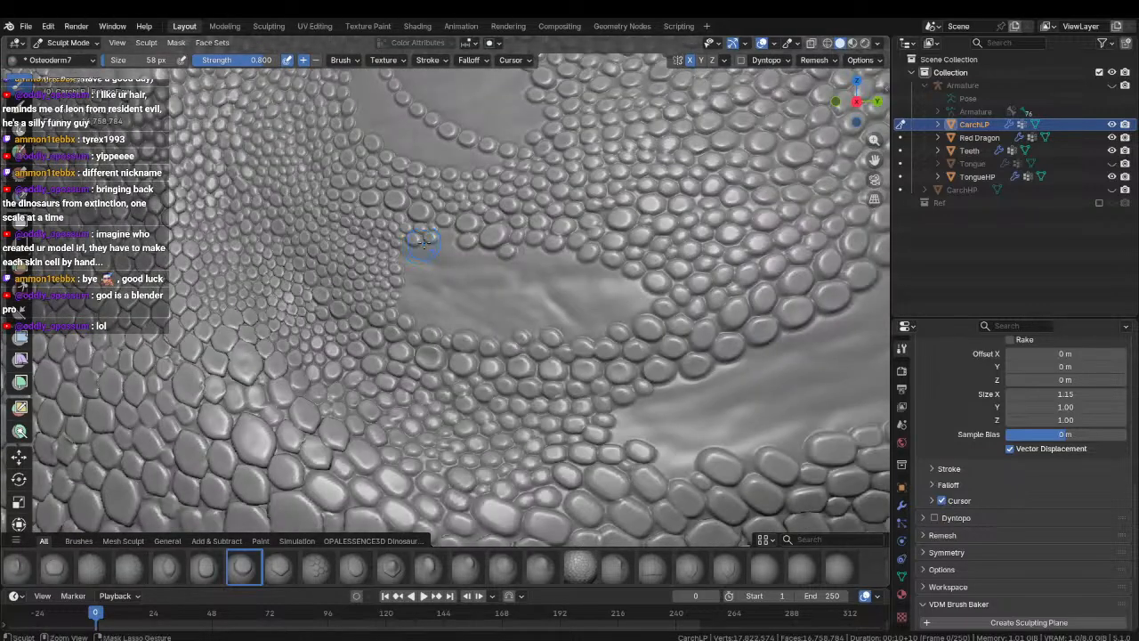
Place a column of medium Osteoderm7 scales across the snout-side end, from the lower edge to the upper corner.
{"action": "scroll", "coordinate": [473, 287], "scroll_direction": "up", "scroll_amount": 10}
{"action": "middle_click_drag", "start_coordinate": [472, 287], "coordinate": [422, 319]}
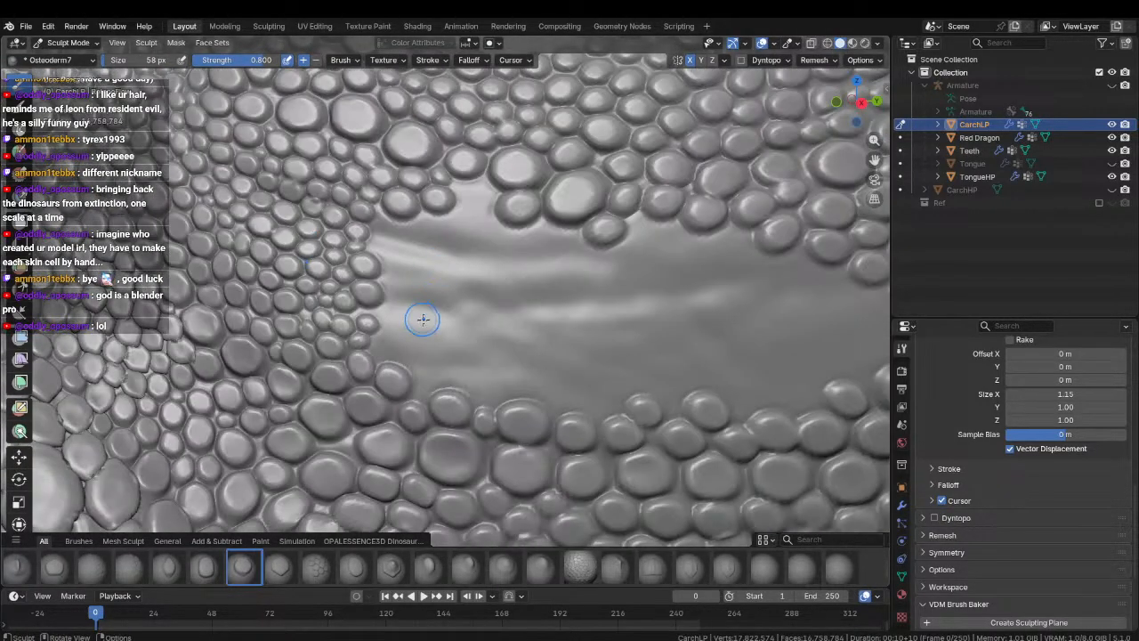
{"action": "left_click", "coordinate": [394, 347]}
{"action": "mouse_move", "coordinate": [394, 314]}
{"action": "left_mouse_down"}
{"action": "mouse_move", "coordinate": [419, 313]}
{"action": "mouse_move", "coordinate": [406, 285]}
{"action": "mouse_move", "coordinate": [427, 279]}
{"action": "left_mouse_up"}
{"action": "left_click_drag", "start_coordinate": [387, 245], "coordinate": [431, 263]}
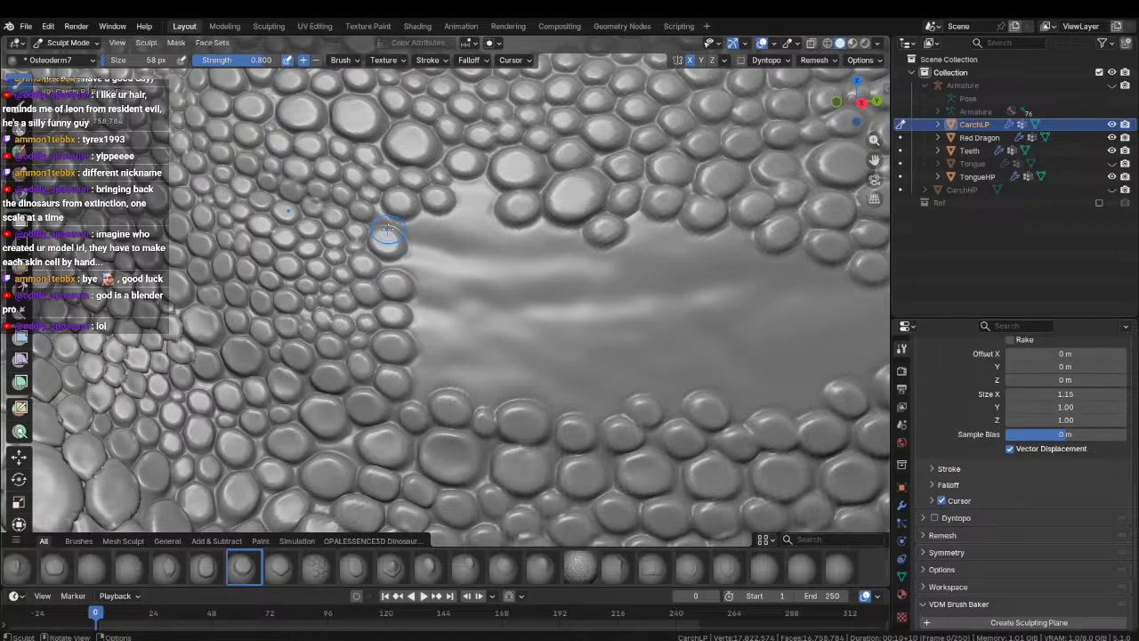
Fill the notch in the bare patch's upper edge with Osteoderm7 scales, joining them to the neighbouring large scales.
{"action": "scroll", "coordinate": [410, 245], "scroll_direction": "up", "scroll_amount": 2}
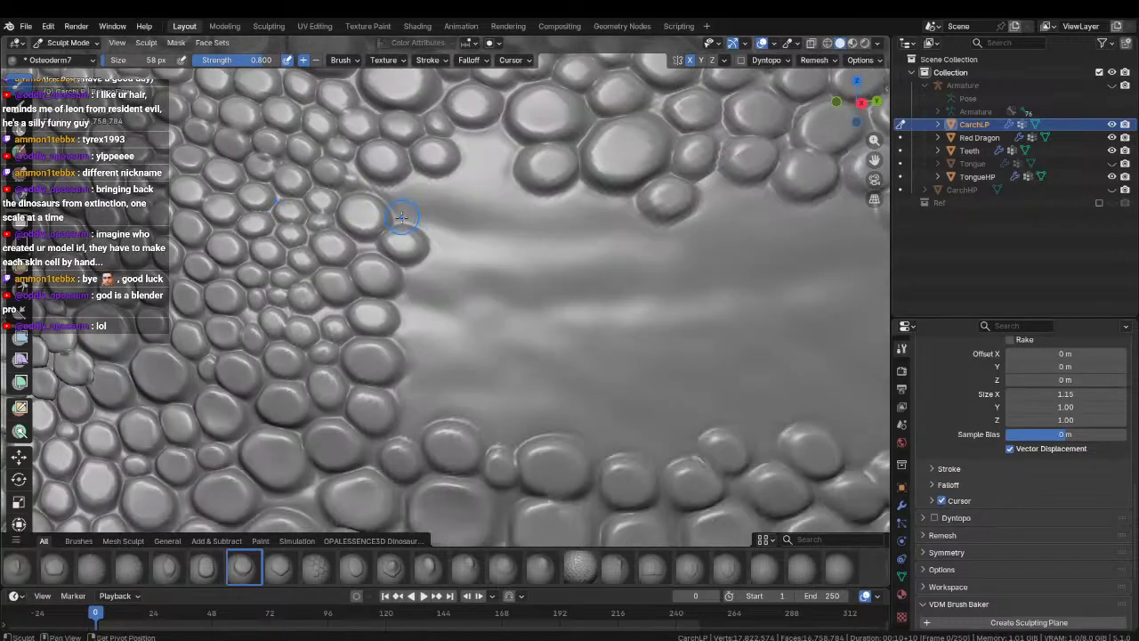
{"action": "left_click_drag", "start_coordinate": [443, 216], "coordinate": [460, 212]}
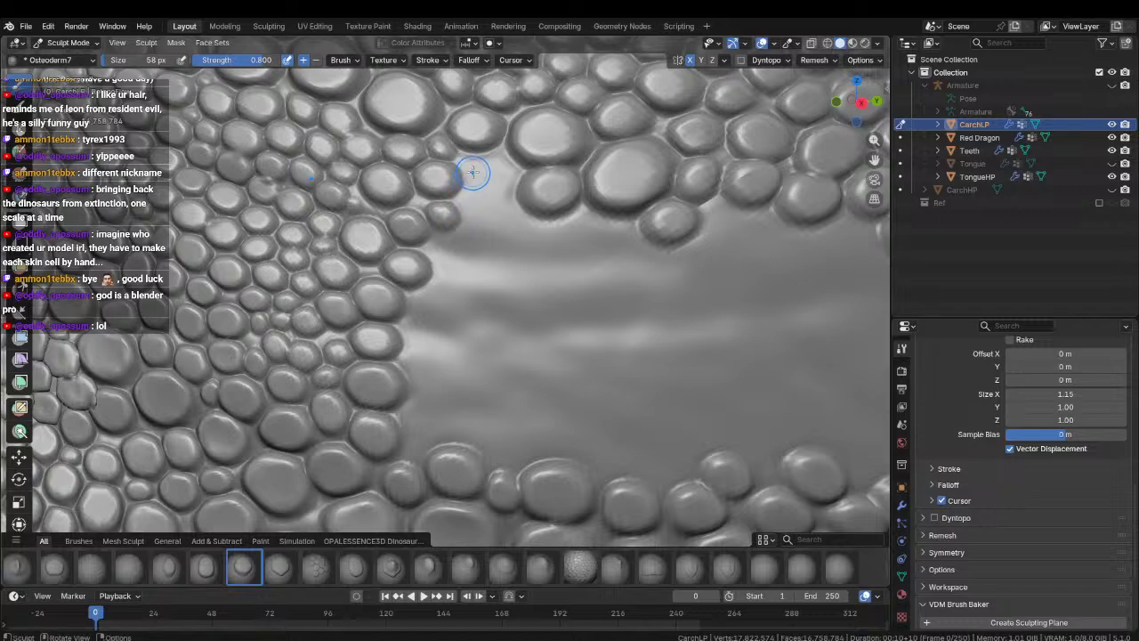
{"action": "mouse_move", "coordinate": [473, 172]}
{"action": "left_mouse_down"}
{"action": "mouse_move", "coordinate": [490, 173]}
{"action": "mouse_move", "coordinate": [524, 242]}
{"action": "mouse_move", "coordinate": [518, 233]}
{"action": "left_mouse_up"}
{"action": "left_click_drag", "start_coordinate": [524, 220], "coordinate": [539, 245]}
{"action": "left_click_drag", "start_coordinate": [452, 247], "coordinate": [535, 269]}
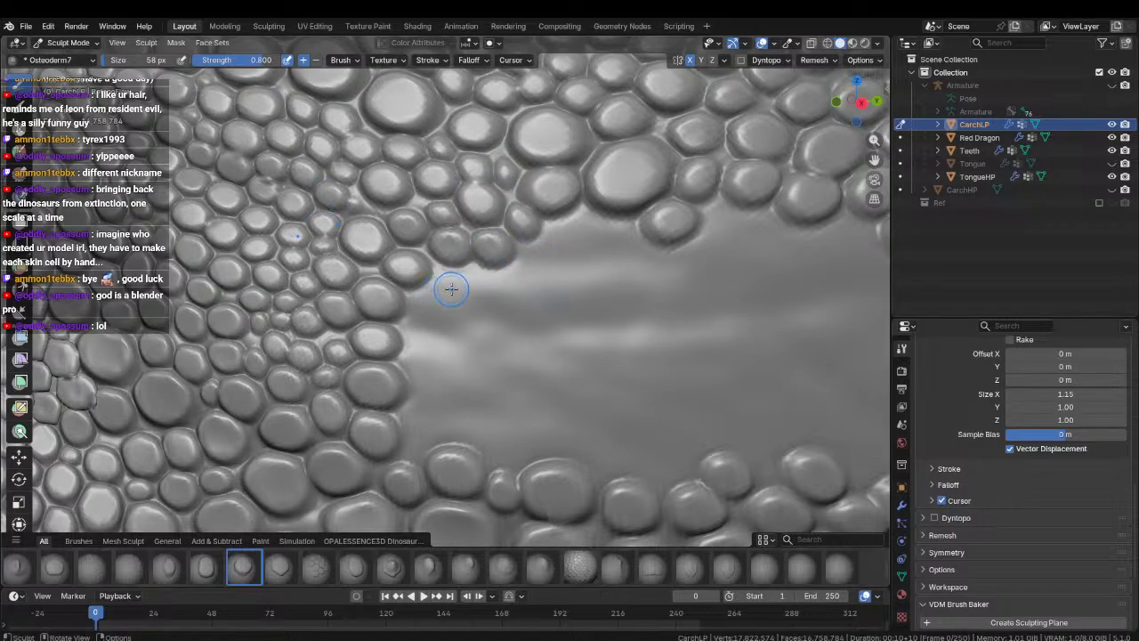
Build further columns of Osteoderm7 scales along the snout-side end, between the filled upper notch and the lower edge.
{"action": "mouse_move", "coordinate": [457, 288]}
{"action": "left_mouse_down"}
{"action": "mouse_move", "coordinate": [428, 358]}
{"action": "mouse_move", "coordinate": [451, 372]}
{"action": "mouse_move", "coordinate": [465, 412]}
{"action": "left_mouse_up"}
{"action": "middle_click_drag", "start_coordinate": [425, 448], "coordinate": [406, 392], "text": "shift"}
{"action": "left_click_drag", "start_coordinate": [402, 390], "coordinate": [386, 409]}
{"action": "left_click_drag", "start_coordinate": [446, 372], "coordinate": [498, 369]}
{"action": "left_click_drag", "start_coordinate": [448, 320], "coordinate": [487, 342]}
{"action": "mouse_move", "coordinate": [442, 279]}
{"action": "left_mouse_down"}
{"action": "mouse_move", "coordinate": [489, 273]}
{"action": "mouse_move", "coordinate": [480, 257]}
{"action": "left_mouse_up"}
{"action": "middle_click_drag", "start_coordinate": [512, 222], "coordinate": [419, 241], "text": "shift"}
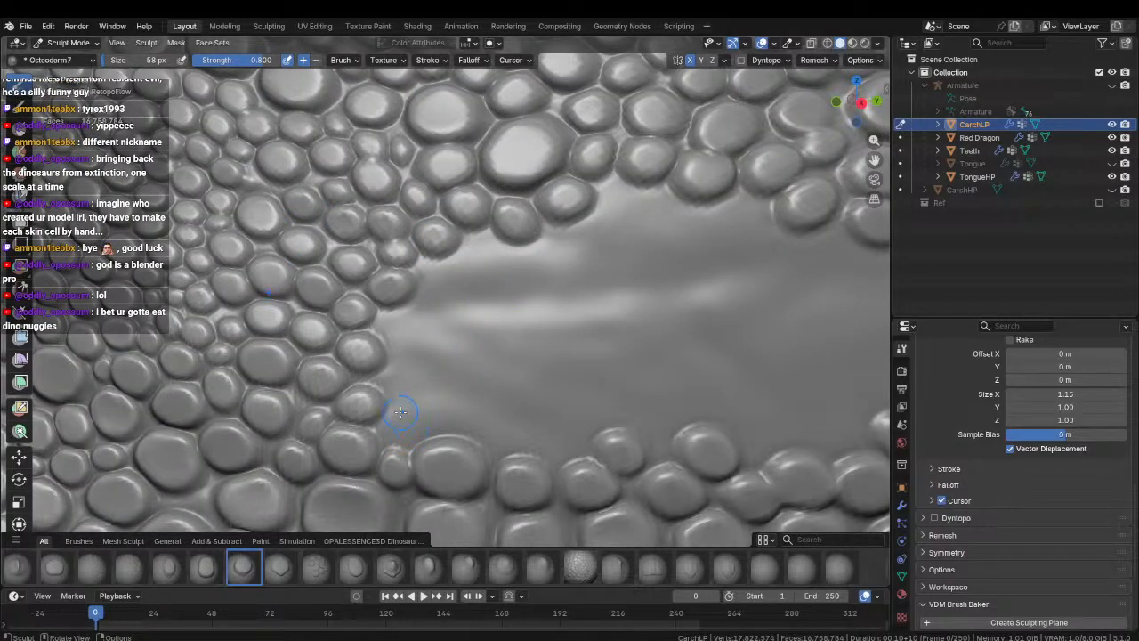
Stamp individual Osteoderm7 scales along the snout-side front, from the large lower-edge scale to beneath the upper-edge scales.
{"action": "mouse_move", "coordinate": [396, 427]}
{"action": "left_mouse_down"}
{"action": "mouse_move", "coordinate": [428, 424]}
{"action": "mouse_move", "coordinate": [435, 386]}
{"action": "left_mouse_up"}
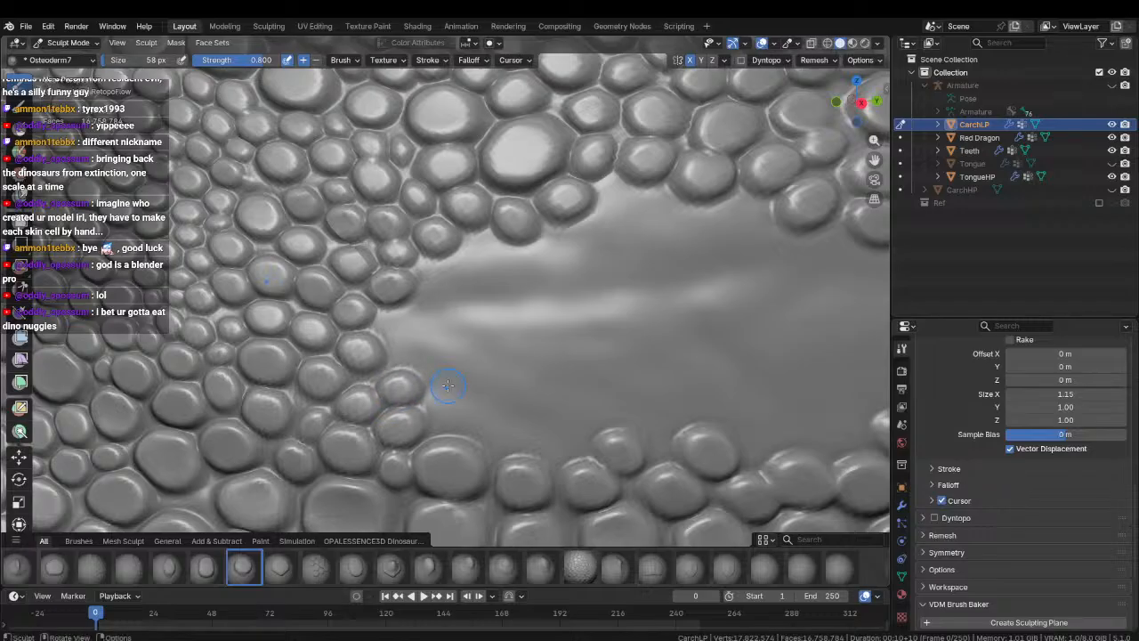
{"action": "left_click", "coordinate": [396, 335]}
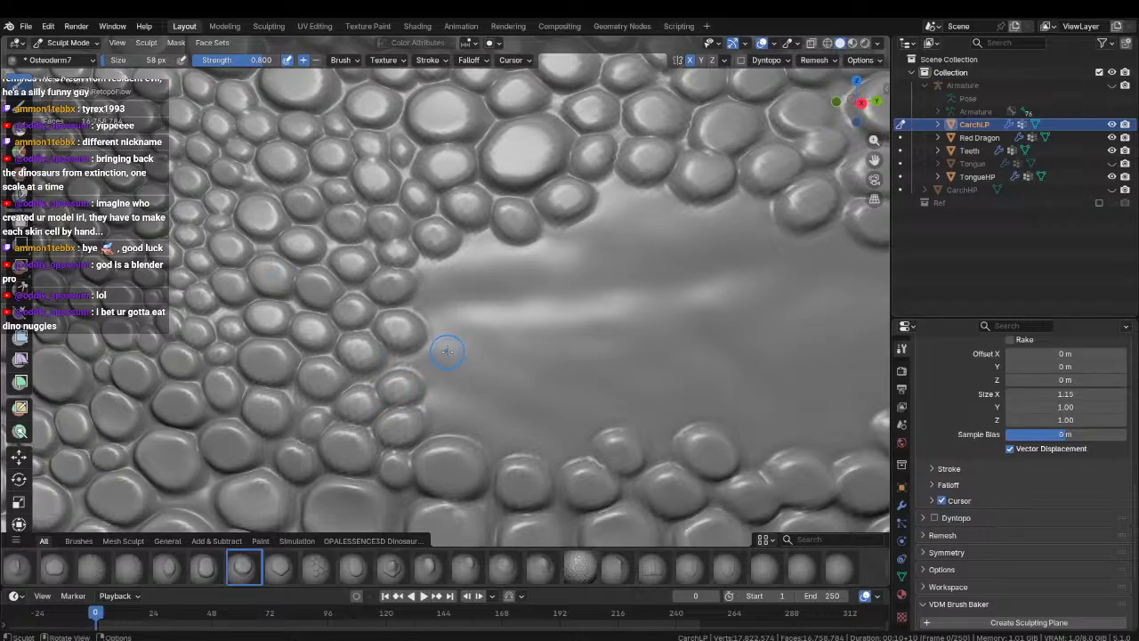
{"action": "middle_click_drag", "start_coordinate": [433, 380], "coordinate": [401, 357], "text": "shift"}
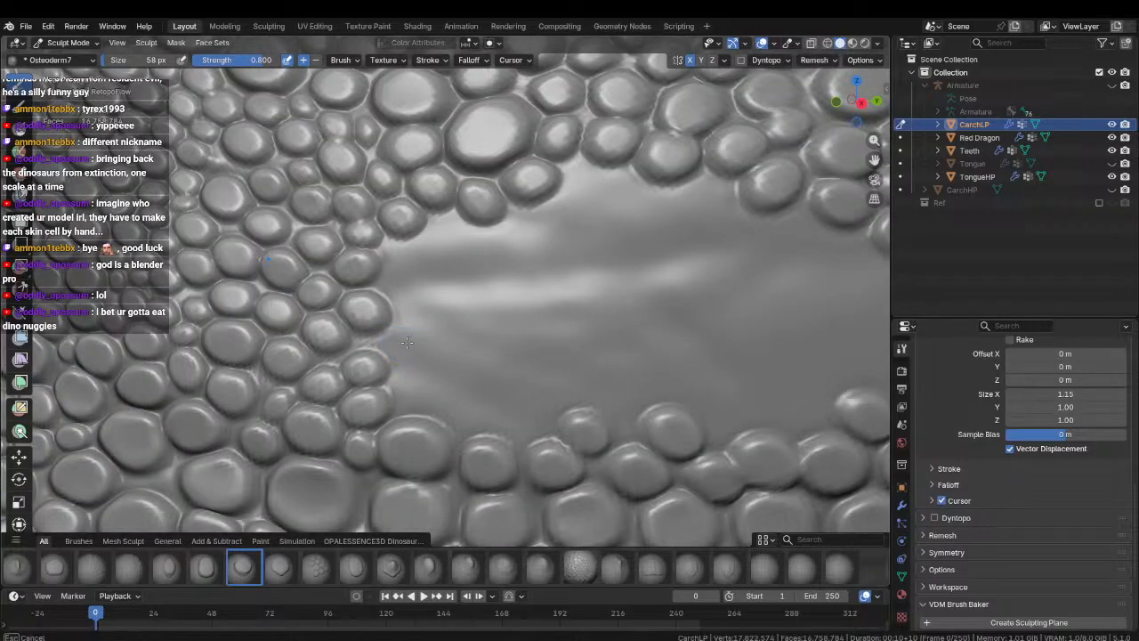
{"action": "left_click", "coordinate": [405, 338]}
{"action": "left_click", "coordinate": [396, 281]}
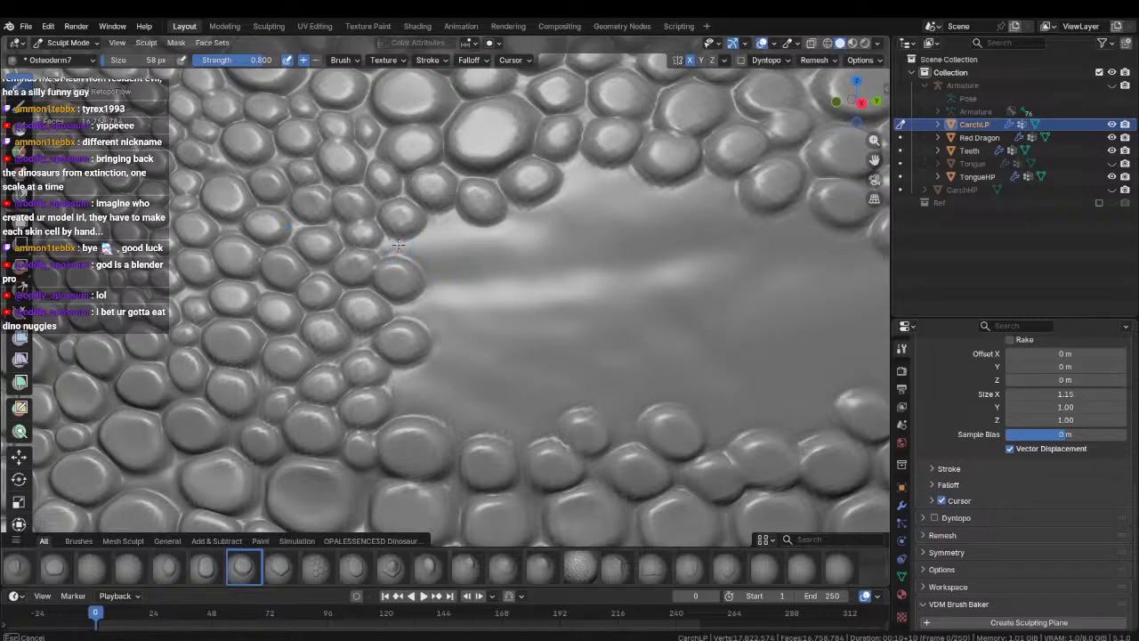
{"action": "left_click", "coordinate": [440, 240]}
{"action": "left_click", "coordinate": [419, 391]}
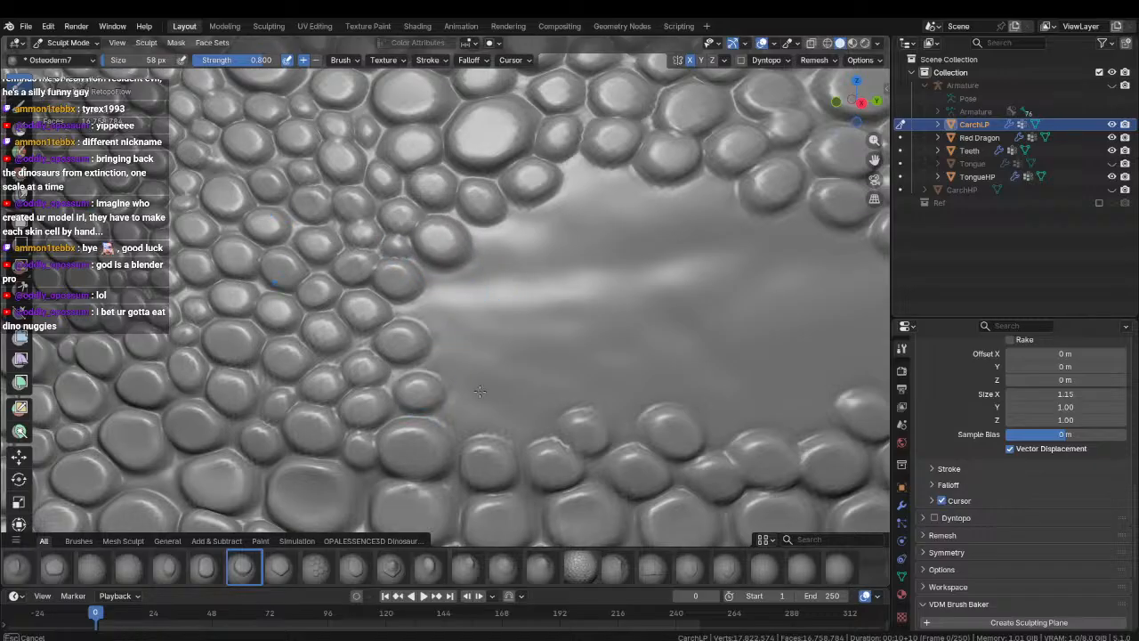
Add a staggered column of single Osteoderm7 scales further toward the eye, plus small ones in the gaps.
{"action": "left_click", "coordinate": [435, 308]}
{"action": "left_click", "coordinate": [444, 277]}
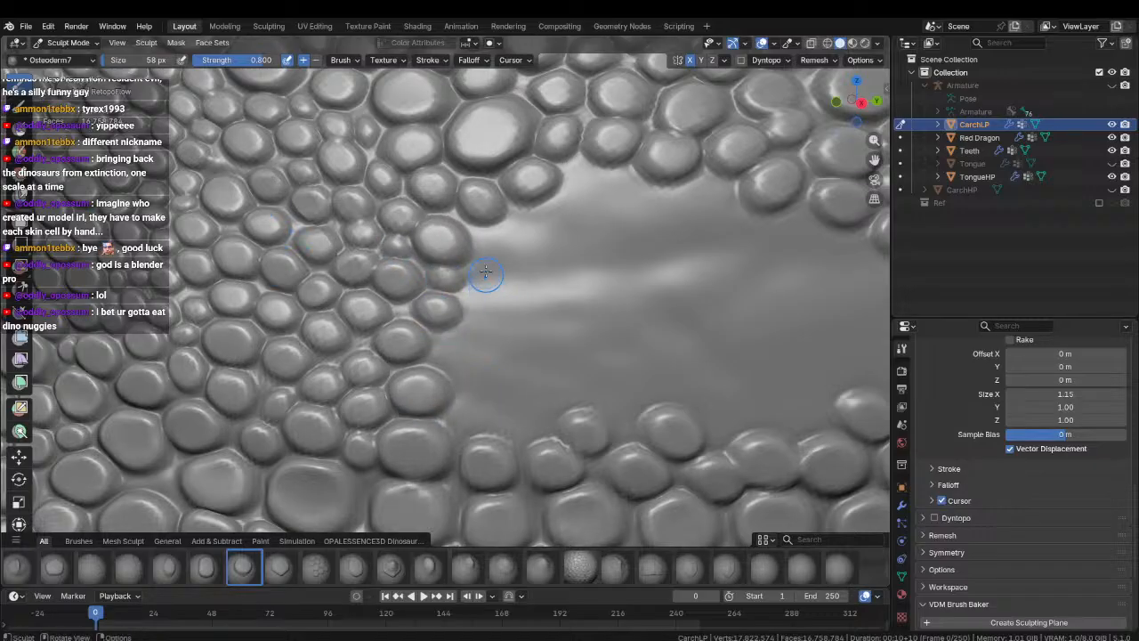
{"action": "left_click", "coordinate": [494, 250]}
{"action": "left_click", "coordinate": [477, 409]}
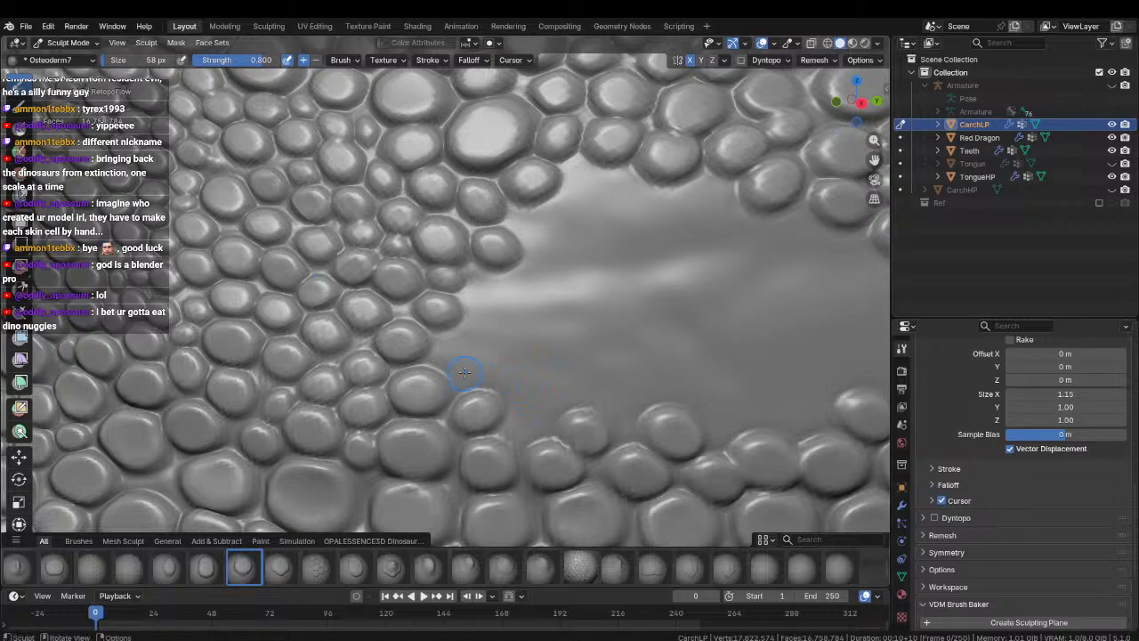
{"action": "left_click", "coordinate": [458, 356]}
{"action": "left_click", "coordinate": [488, 307]}
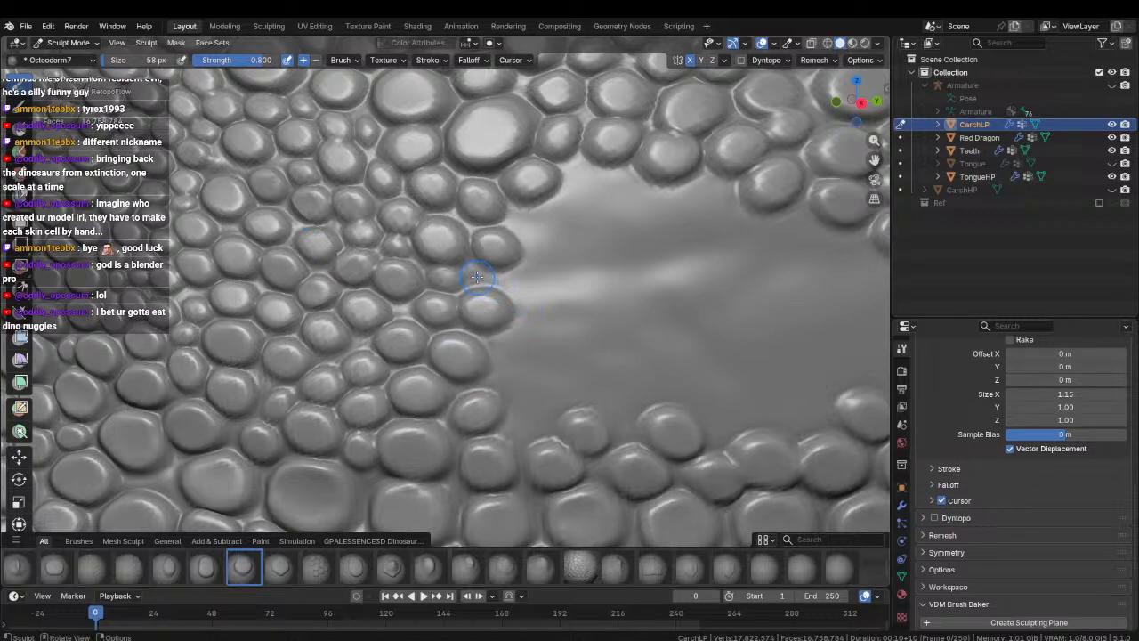
Fill the upper snout-side half of the remaining bare area with rows of Osteoderm7 scales reaching toward its middle.
{"action": "middle_click_drag", "start_coordinate": [567, 289], "coordinate": [453, 313], "text": "shift"}
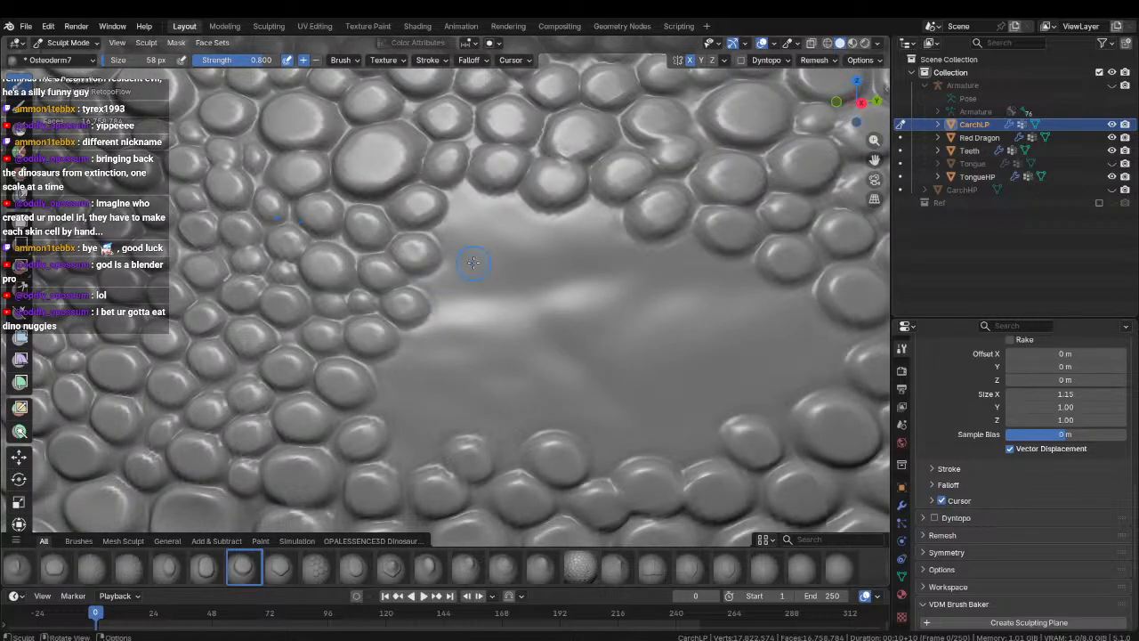
{"action": "mouse_move", "coordinate": [472, 263]}
{"action": "left_mouse_down"}
{"action": "mouse_move", "coordinate": [449, 230]}
{"action": "mouse_move", "coordinate": [457, 204]}
{"action": "mouse_move", "coordinate": [560, 245]}
{"action": "mouse_move", "coordinate": [444, 289]}
{"action": "mouse_move", "coordinate": [597, 224]}
{"action": "mouse_move", "coordinate": [609, 232]}
{"action": "mouse_move", "coordinate": [577, 273]}
{"action": "left_mouse_up"}
{"action": "mouse_move", "coordinate": [435, 425]}
{"action": "left_mouse_down"}
{"action": "mouse_move", "coordinate": [414, 444]}
{"action": "mouse_move", "coordinate": [395, 383]}
{"action": "mouse_move", "coordinate": [465, 376]}
{"action": "mouse_move", "coordinate": [436, 338]}
{"action": "mouse_move", "coordinate": [488, 326]}
{"action": "mouse_move", "coordinate": [551, 338]}
{"action": "left_mouse_up"}
{"action": "mouse_move", "coordinate": [540, 275]}
{"action": "left_mouse_down"}
{"action": "mouse_move", "coordinate": [574, 308]}
{"action": "mouse_move", "coordinate": [527, 304]}
{"action": "left_mouse_up"}
{"action": "left_click_drag", "start_coordinate": [544, 317], "coordinate": [579, 328]}
Pack Osteoderm7 scales into the pocket above the lower-edge scales at the snout-side end of the remaining bare area.
{"action": "left_click_drag", "start_coordinate": [509, 432], "coordinate": [555, 405]}
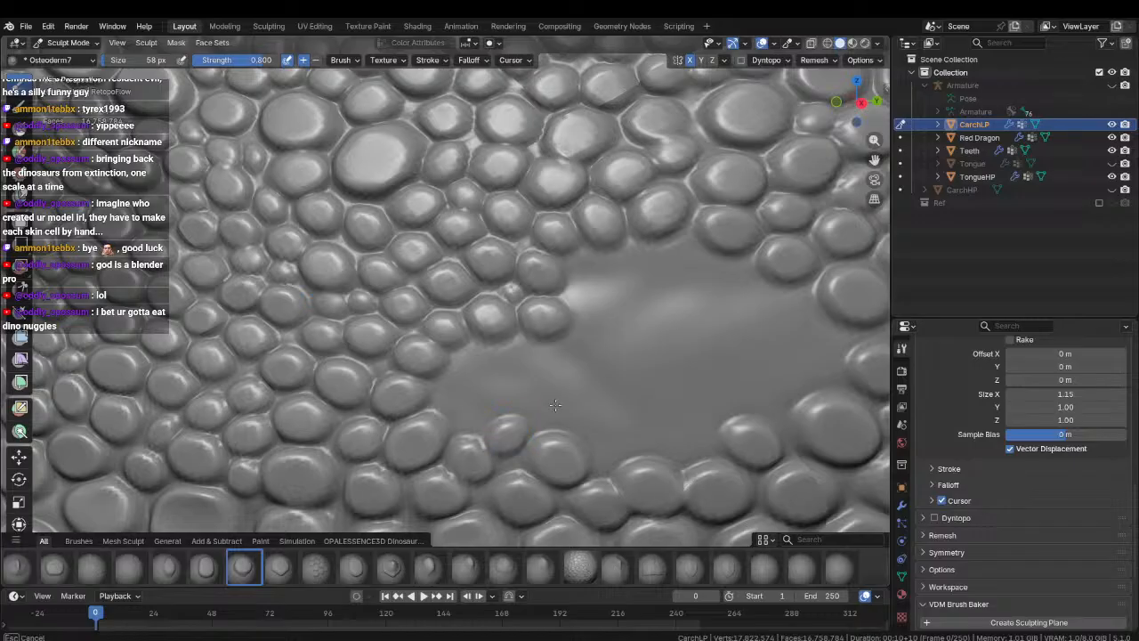
{"action": "left_click_drag", "start_coordinate": [469, 416], "coordinate": [530, 406]}
{"action": "mouse_move", "coordinate": [463, 374]}
{"action": "left_mouse_down"}
{"action": "mouse_move", "coordinate": [525, 363]}
{"action": "mouse_move", "coordinate": [562, 376]}
{"action": "left_mouse_up"}
{"action": "left_click_drag", "start_coordinate": [516, 405], "coordinate": [529, 403]}
Add Osteoderm7 scales on the snout side of the shrinking gap and along its upper edge beneath the existing scales.
{"action": "middle_click_drag", "start_coordinate": [528, 402], "coordinate": [427, 394]}
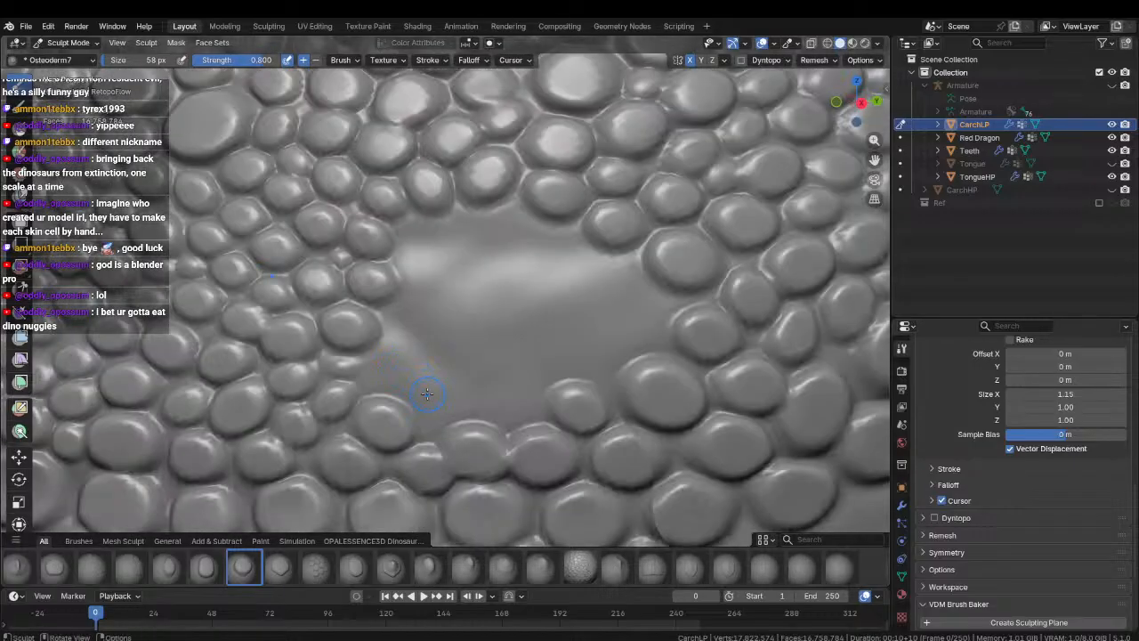
{"action": "left_click_drag", "start_coordinate": [380, 376], "coordinate": [452, 363]}
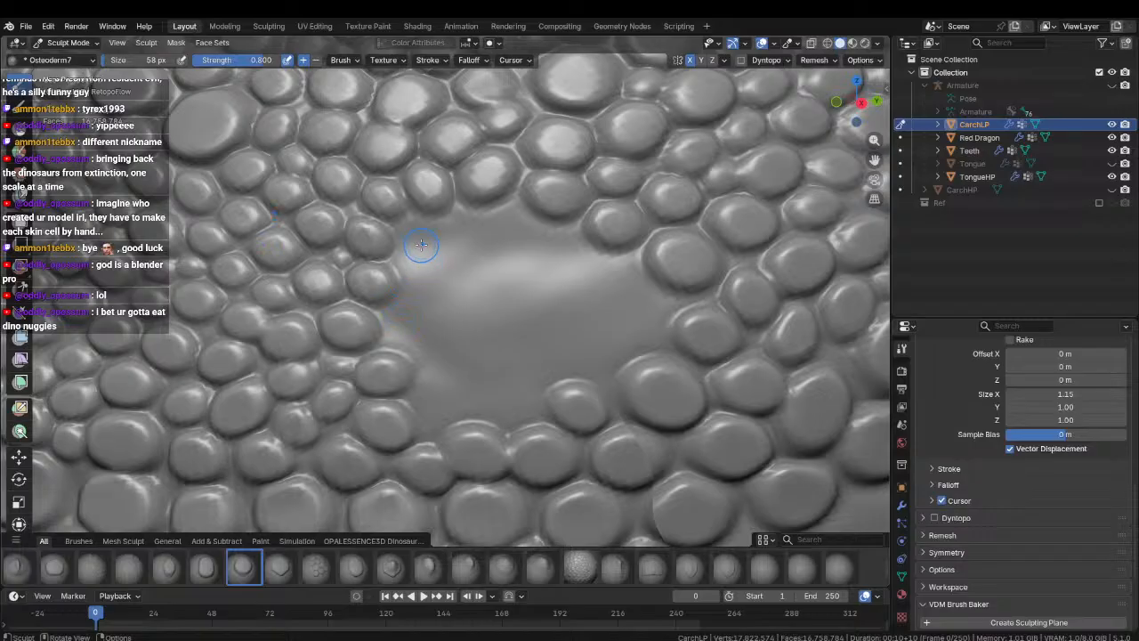
{"action": "left_click_drag", "start_coordinate": [422, 245], "coordinate": [484, 274]}
{"action": "left_click_drag", "start_coordinate": [467, 223], "coordinate": [544, 275]}
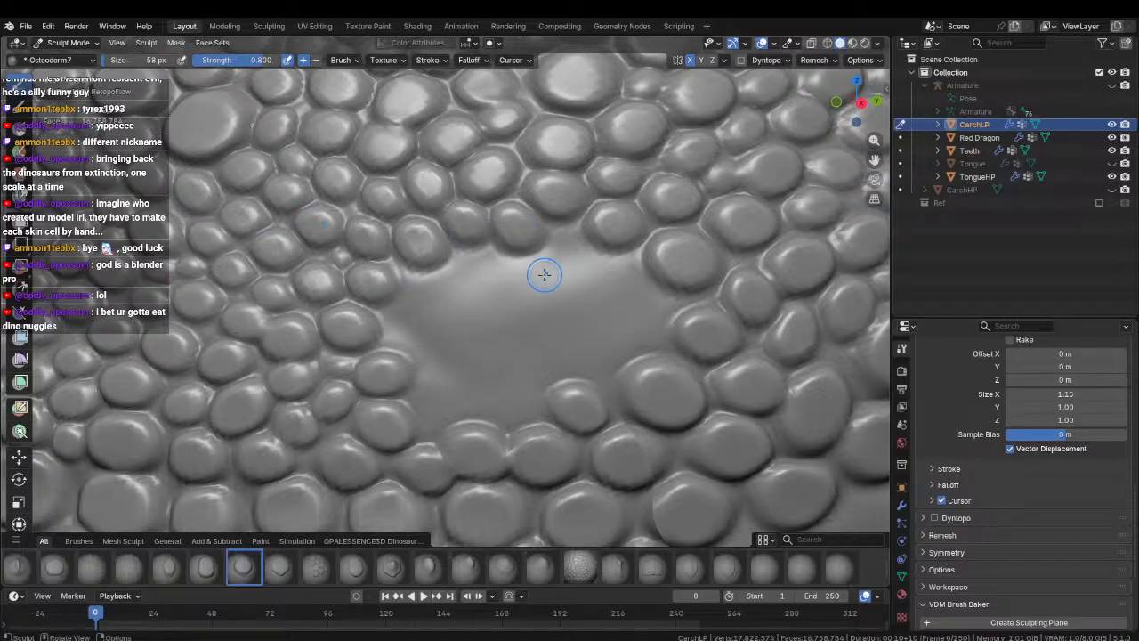
Close the rest of the bare gap with rows of large and small Osteoderm7 scales reaching the eye-side scales.
{"action": "mouse_move", "coordinate": [410, 313]}
{"action": "left_mouse_down"}
{"action": "mouse_move", "coordinate": [478, 300]}
{"action": "mouse_move", "coordinate": [522, 265]}
{"action": "mouse_move", "coordinate": [578, 257]}
{"action": "mouse_move", "coordinate": [657, 315]}
{"action": "left_mouse_up"}
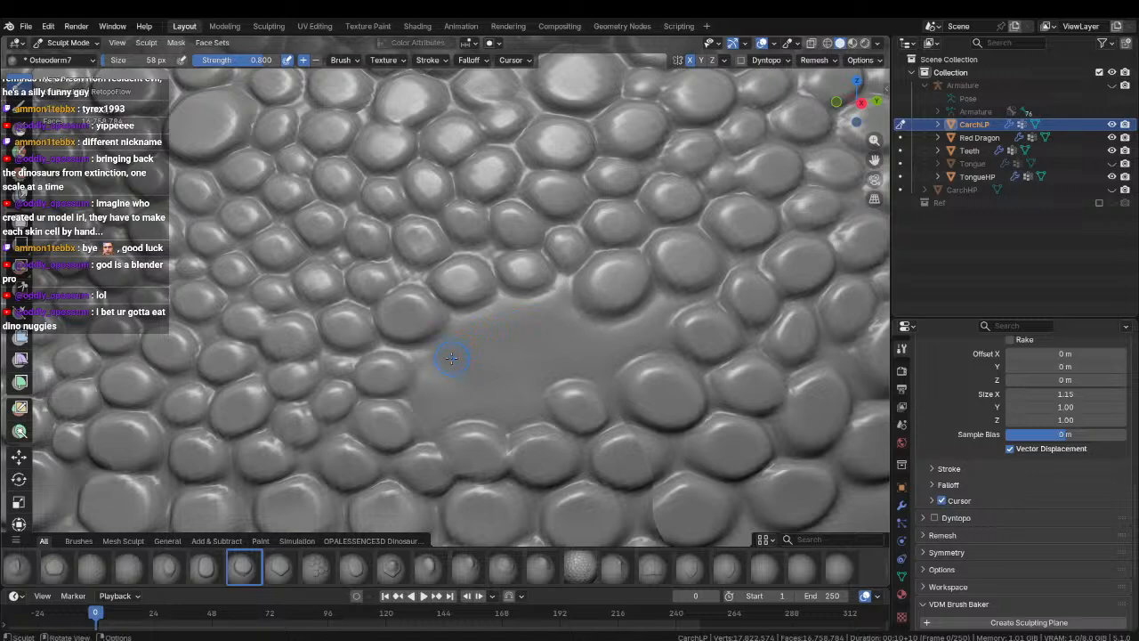
{"action": "mouse_move", "coordinate": [431, 403]}
{"action": "left_mouse_down"}
{"action": "mouse_move", "coordinate": [457, 356]}
{"action": "mouse_move", "coordinate": [450, 349]}
{"action": "mouse_move", "coordinate": [561, 326]}
{"action": "left_mouse_up"}
{"action": "left_click_drag", "start_coordinate": [552, 316], "coordinate": [601, 335]}
{"action": "mouse_move", "coordinate": [491, 394]}
{"action": "left_mouse_down"}
{"action": "mouse_move", "coordinate": [562, 367]}
{"action": "mouse_move", "coordinate": [534, 360]}
{"action": "mouse_move", "coordinate": [521, 401]}
{"action": "mouse_move", "coordinate": [585, 348]}
{"action": "mouse_move", "coordinate": [639, 331]}
{"action": "mouse_move", "coordinate": [636, 340]}
{"action": "left_mouse_up"}
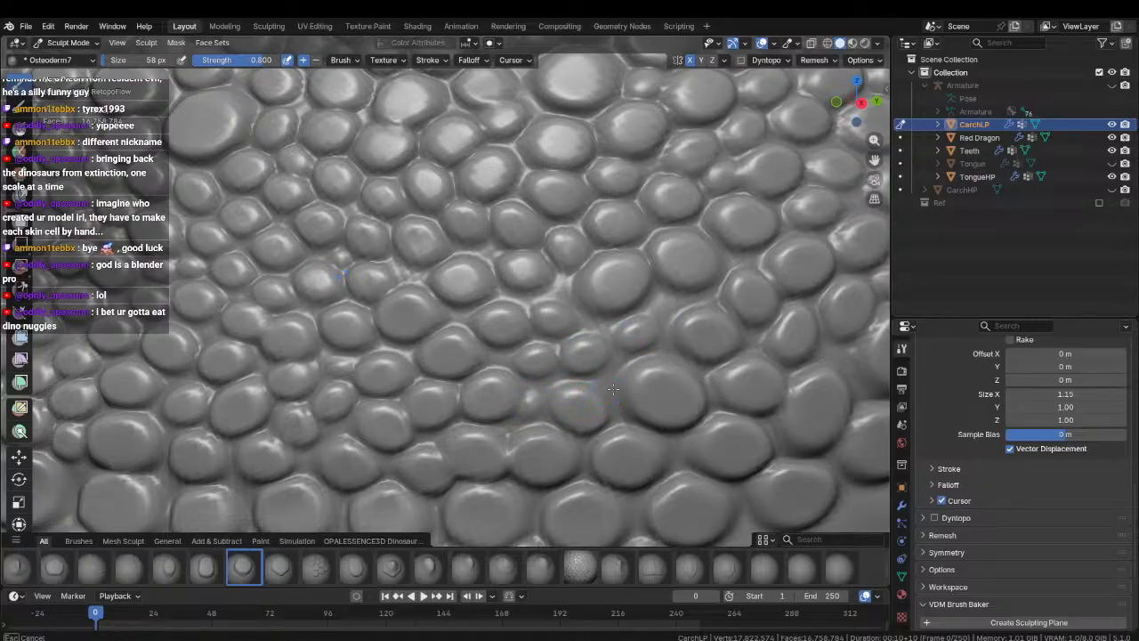
Place one more Osteoderm7 scale in the last small gap between the packed scales of the newly filled area.
{"action": "left_click_drag", "start_coordinate": [613, 389], "coordinate": [605, 385]}
{"action": "scroll", "coordinate": [602, 383], "scroll_direction": "up", "scroll_amount": 5}
{"action": "scroll", "coordinate": [437, 303], "scroll_direction": "down", "scroll_amount": 12}
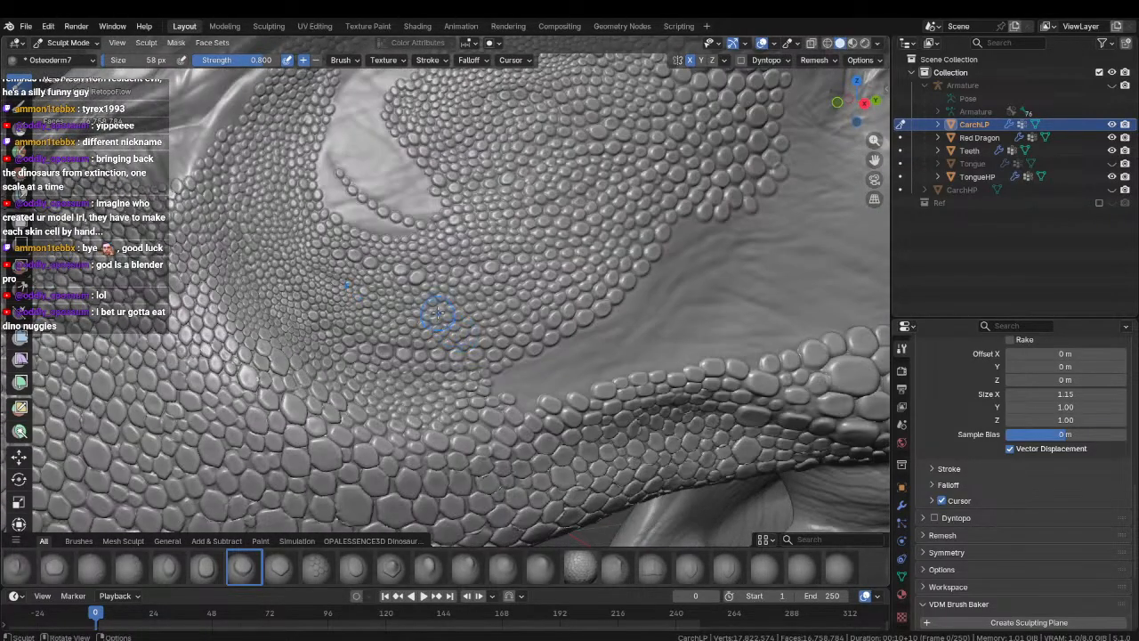
{"action": "scroll", "coordinate": [437, 312], "scroll_direction": "up", "scroll_amount": 5}
{"action": "scroll", "coordinate": [452, 275], "scroll_direction": "down", "scroll_amount": 6}
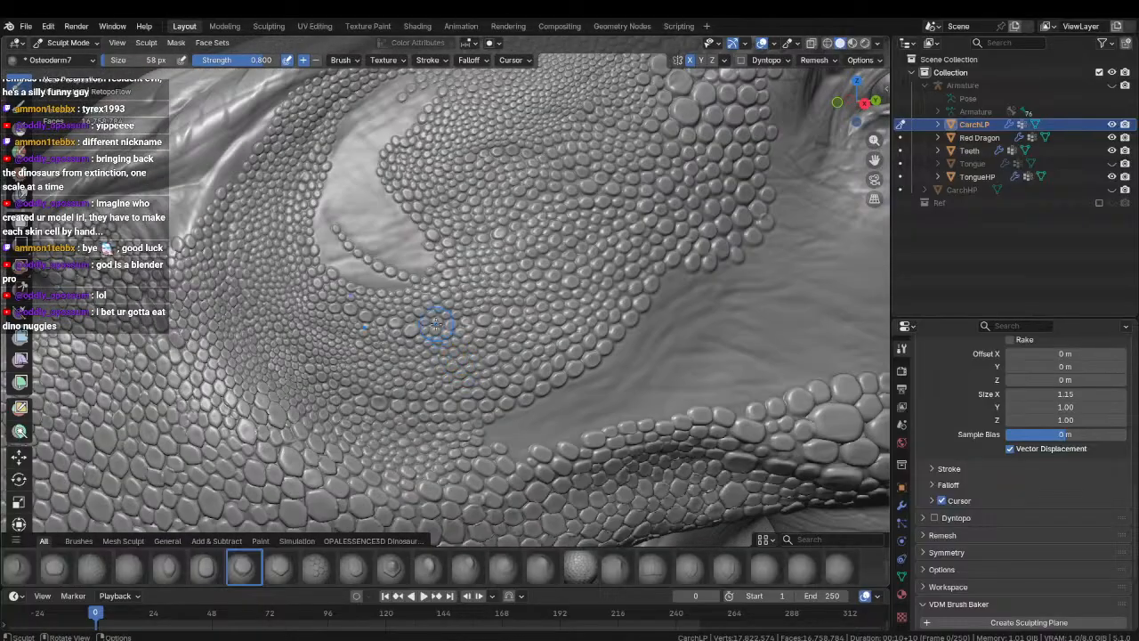
Extend the single chain of Osteoderm7 scales across the crescent-shaped bare patch up to the scales on its snout-side edge.
{"action": "mouse_move", "coordinate": [358, 273]}
{"action": "middle_mouse_down"}
{"action": "mouse_move", "coordinate": [346, 313]}
{"action": "mouse_move", "coordinate": [457, 386]}
{"action": "mouse_move", "coordinate": [435, 204]}
{"action": "mouse_move", "coordinate": [427, 289]}
{"action": "mouse_move", "coordinate": [419, 283]}
{"action": "mouse_move", "coordinate": [438, 377]}
{"action": "middle_mouse_up"}
{"action": "left_click_drag", "start_coordinate": [415, 317], "coordinate": [421, 360]}
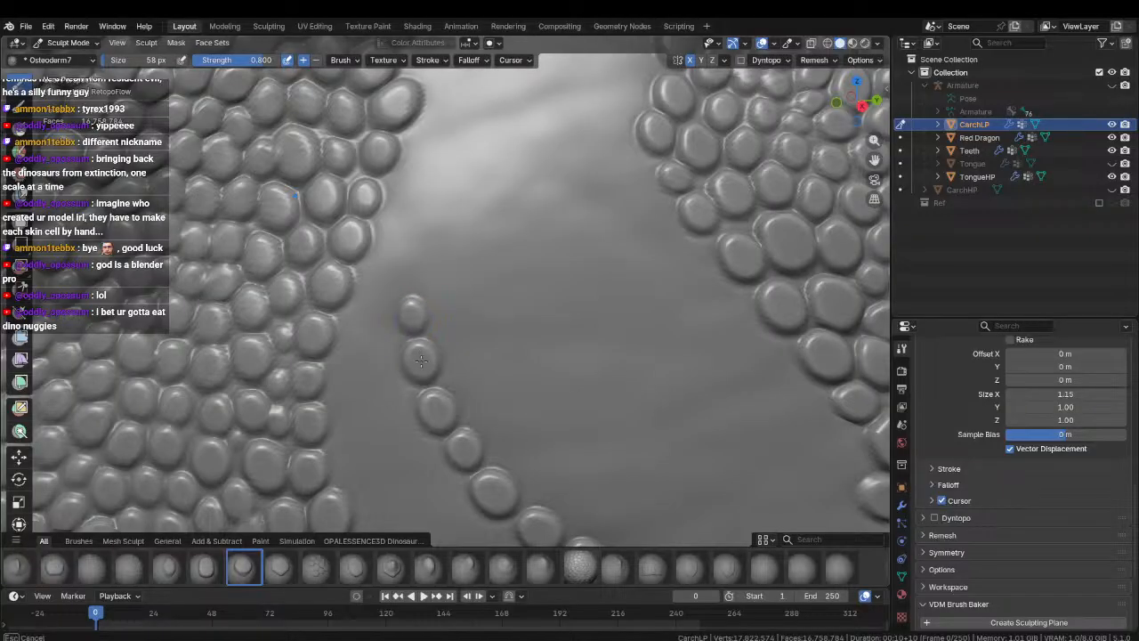
{"action": "left_click", "coordinate": [409, 264]}
{"action": "left_click", "coordinate": [397, 213]}
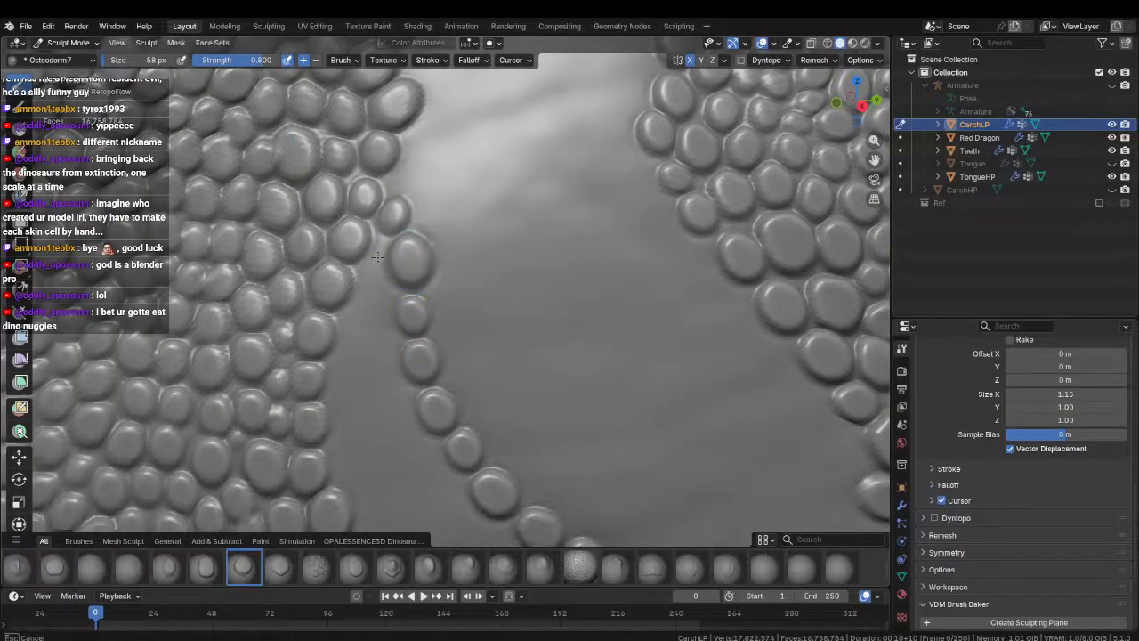
Pack Osteoderm7 scales into the narrow strip between the upper part of the chain and the crescent's snout-side edge.
{"action": "left_click_drag", "start_coordinate": [376, 264], "coordinate": [369, 311]}
{"action": "middle_click_drag", "start_coordinate": [355, 334], "coordinate": [386, 254], "text": "shift"}
{"action": "left_click_drag", "start_coordinate": [385, 235], "coordinate": [397, 265]}
{"action": "mouse_move", "coordinate": [414, 220]}
{"action": "left_mouse_down"}
{"action": "mouse_move", "coordinate": [417, 310]}
{"action": "mouse_move", "coordinate": [383, 342]}
{"action": "mouse_move", "coordinate": [397, 360]}
{"action": "mouse_move", "coordinate": [429, 345]}
{"action": "left_mouse_up"}
{"action": "middle_click_drag", "start_coordinate": [410, 354], "coordinate": [381, 306], "text": "shift"}
{"action": "mouse_move", "coordinate": [381, 306]}
{"action": "left_mouse_down"}
{"action": "mouse_move", "coordinate": [390, 341]}
{"action": "mouse_move", "coordinate": [363, 354]}
{"action": "mouse_move", "coordinate": [401, 400]}
{"action": "left_mouse_up"}
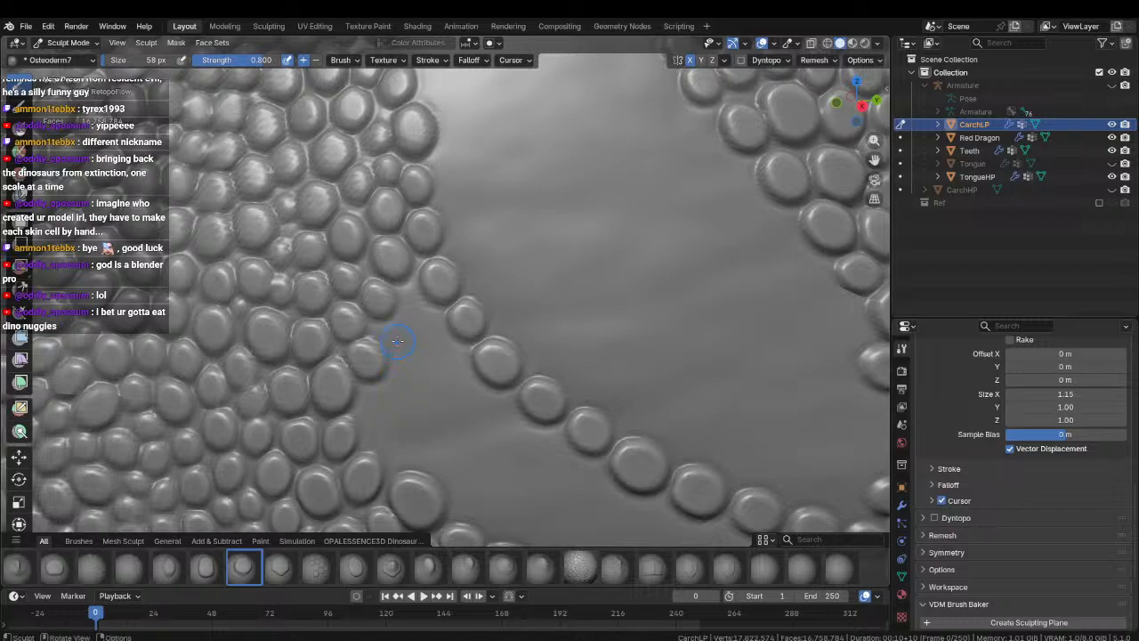
{"action": "left_click_drag", "start_coordinate": [397, 341], "coordinate": [423, 349]}
Fill the snout-side corner of the pocket beneath the chain with small and medium Osteoderm7 scales.
{"action": "middle_click_drag", "start_coordinate": [425, 322], "coordinate": [394, 279], "text": "shift"}
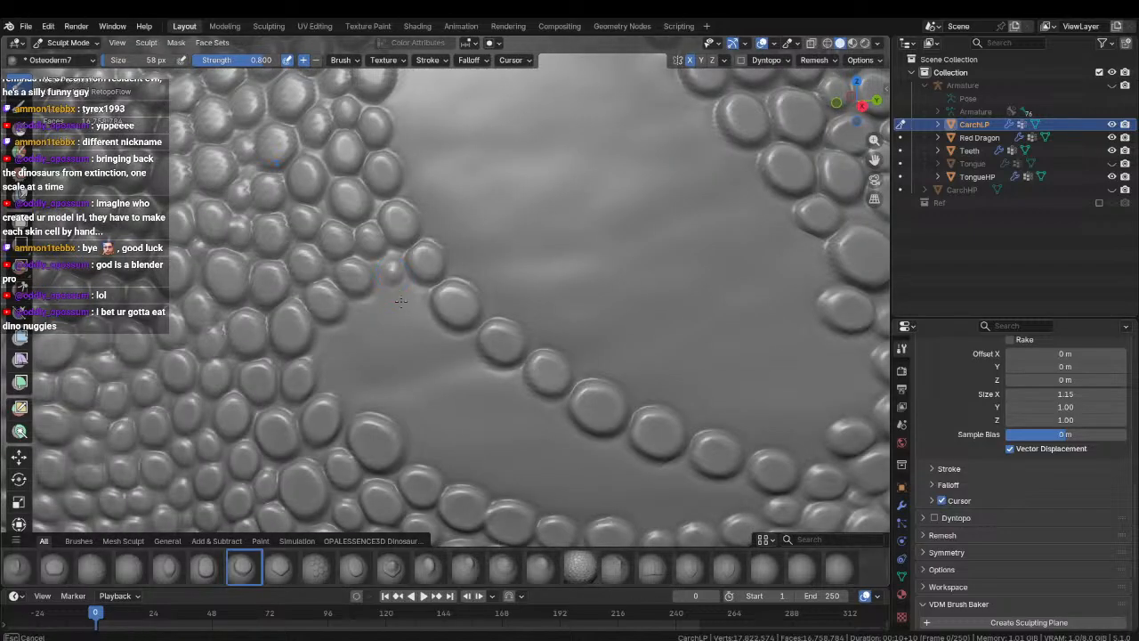
{"action": "left_click_drag", "start_coordinate": [401, 301], "coordinate": [412, 318]}
{"action": "left_click_drag", "start_coordinate": [330, 362], "coordinate": [338, 401]}
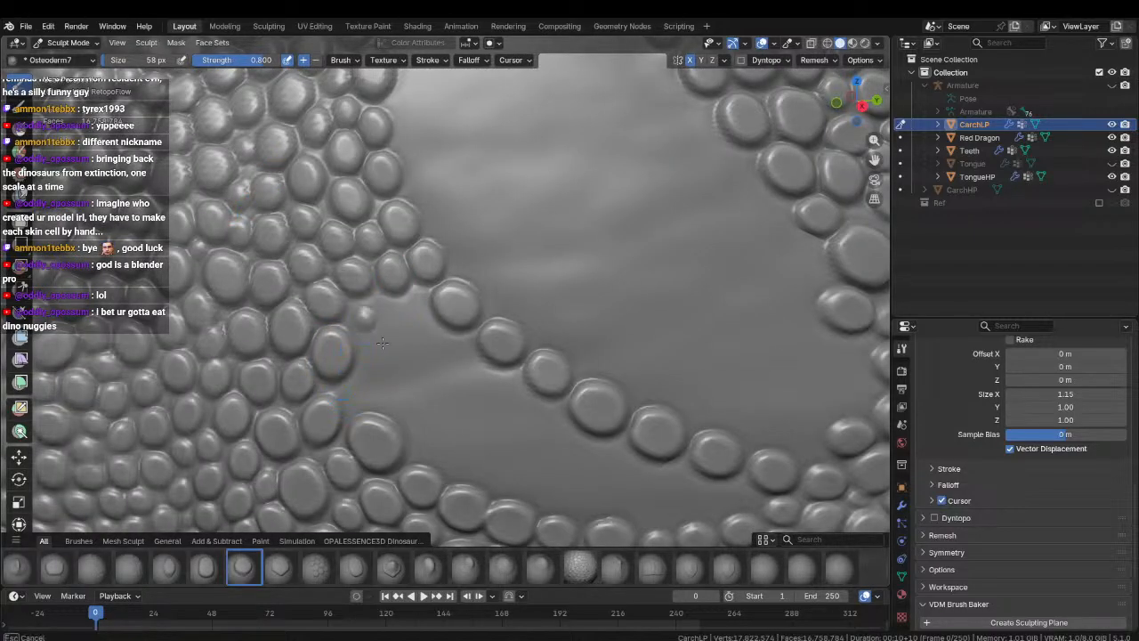
{"action": "mouse_move", "coordinate": [383, 343]}
{"action": "left_mouse_down"}
{"action": "mouse_move", "coordinate": [422, 334]}
{"action": "mouse_move", "coordinate": [463, 372]}
{"action": "left_mouse_up"}
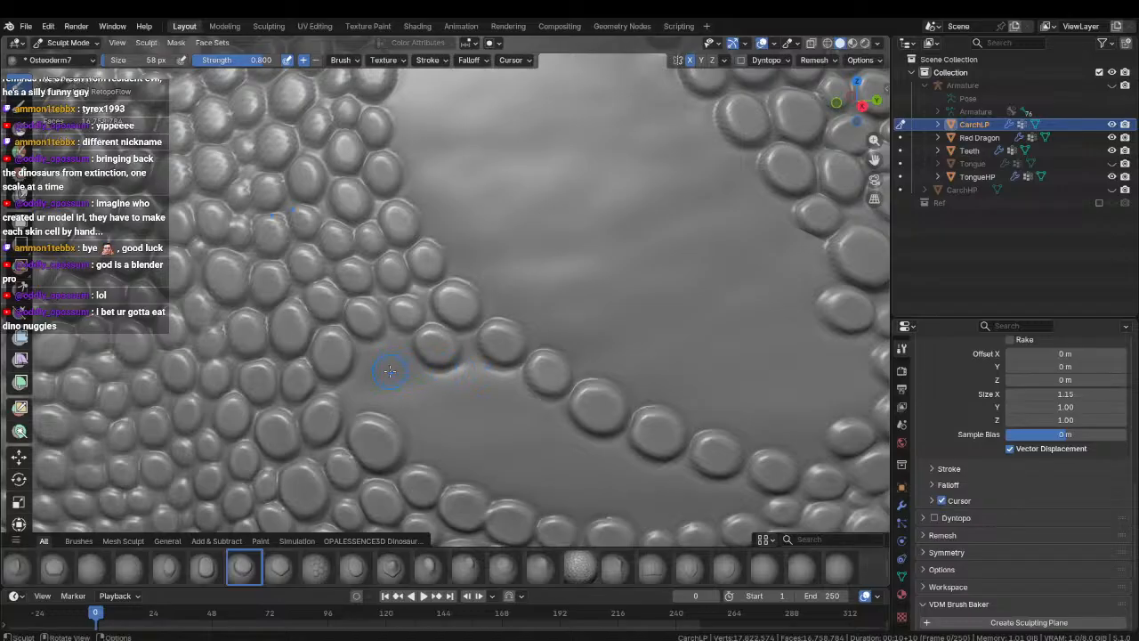
{"action": "mouse_move", "coordinate": [358, 391]}
{"action": "left_mouse_down"}
{"action": "mouse_move", "coordinate": [371, 396]}
{"action": "mouse_move", "coordinate": [400, 347]}
{"action": "left_mouse_up"}
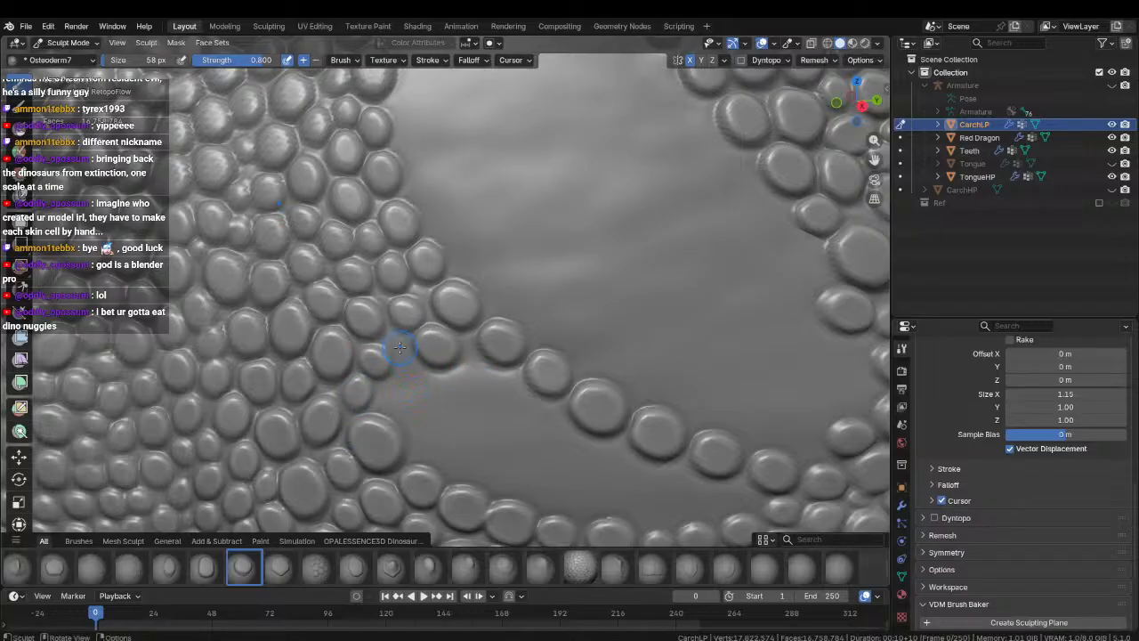
{"action": "left_click_drag", "start_coordinate": [414, 388], "coordinate": [442, 422]}
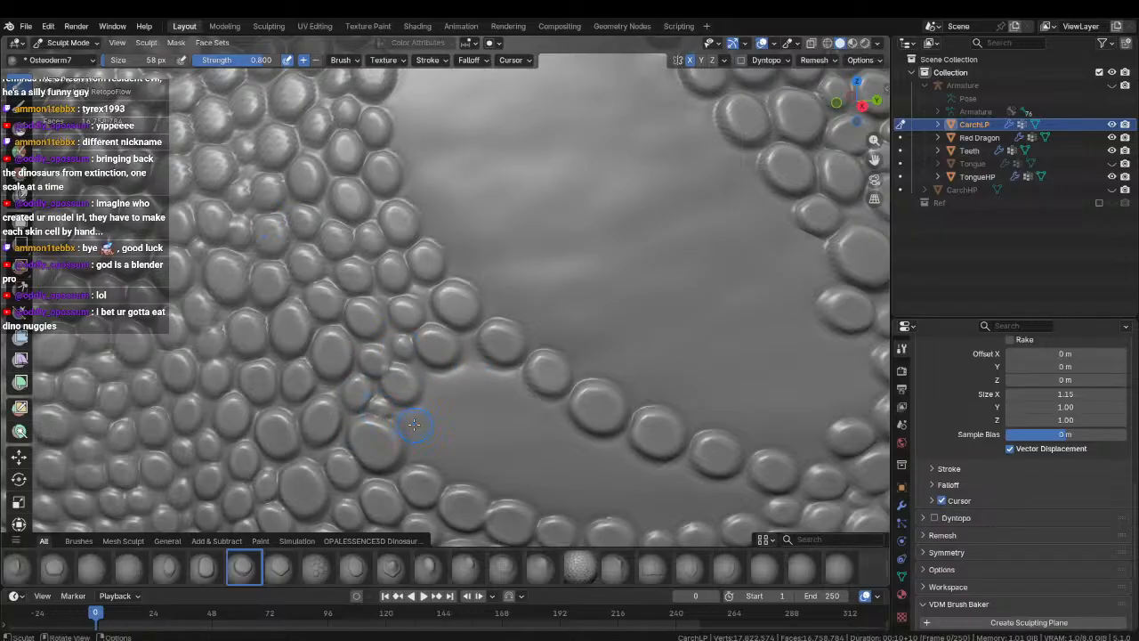
{"action": "middle_click_drag", "start_coordinate": [407, 432], "coordinate": [376, 370]}
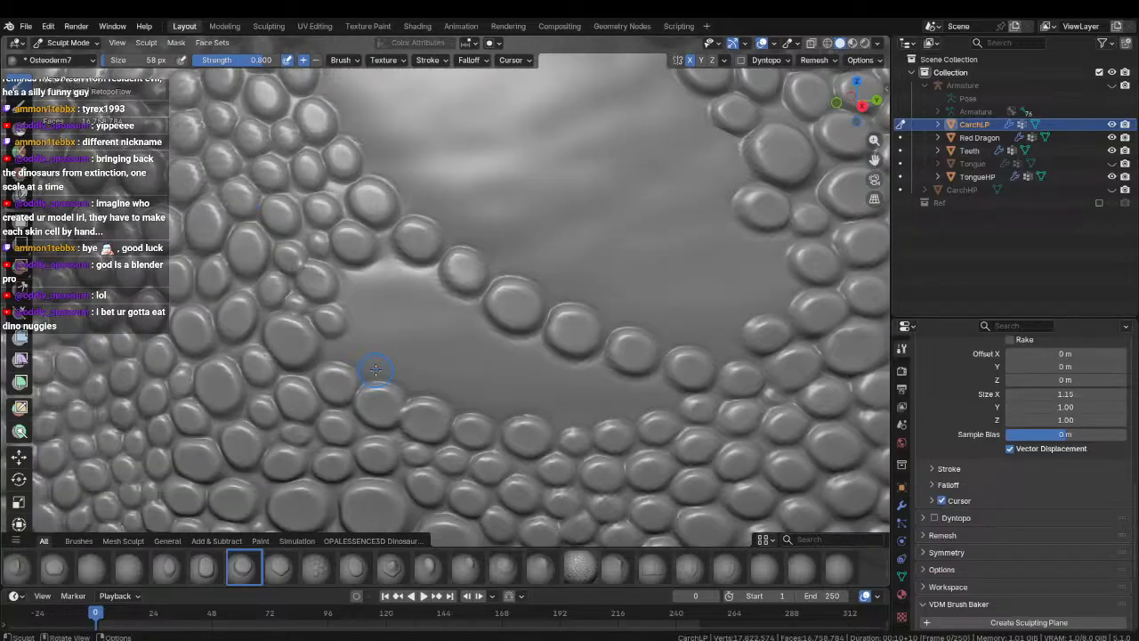
Add rows of Osteoderm7 scales through the middle of the pocket, between the chain and the lower-edge scales.
{"action": "left_click", "coordinate": [397, 272]}
{"action": "left_click", "coordinate": [428, 281]}
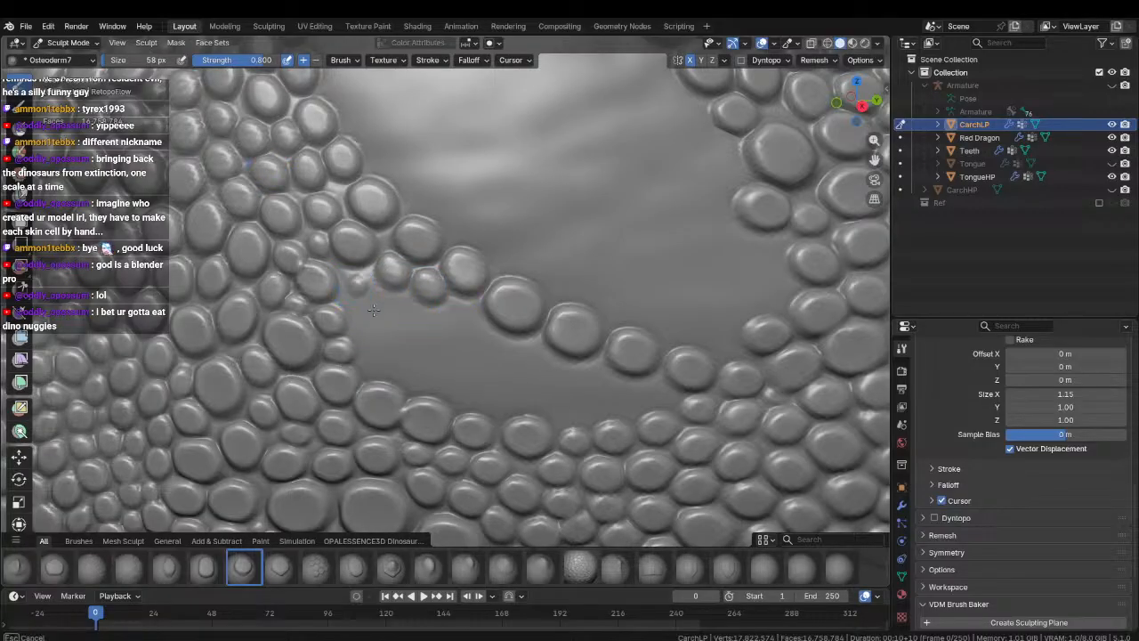
{"action": "mouse_move", "coordinate": [374, 311]}
{"action": "left_mouse_down"}
{"action": "mouse_move", "coordinate": [378, 341]}
{"action": "mouse_move", "coordinate": [404, 355]}
{"action": "mouse_move", "coordinate": [442, 371]}
{"action": "mouse_move", "coordinate": [420, 340]}
{"action": "mouse_move", "coordinate": [468, 360]}
{"action": "left_mouse_up"}
{"action": "scroll", "coordinate": [415, 350], "scroll_direction": "up", "scroll_amount": 1}
{"action": "left_click_drag", "start_coordinate": [450, 315], "coordinate": [503, 332]}
{"action": "middle_click_drag", "start_coordinate": [415, 342], "coordinate": [405, 336], "text": "shift"}
{"action": "mouse_move", "coordinate": [402, 382]}
{"action": "left_mouse_down"}
{"action": "mouse_move", "coordinate": [493, 363]}
{"action": "mouse_move", "coordinate": [505, 355]}
{"action": "mouse_move", "coordinate": [495, 338]}
{"action": "left_mouse_up"}
{"action": "left_click_drag", "start_coordinate": [500, 343], "coordinate": [541, 362]}
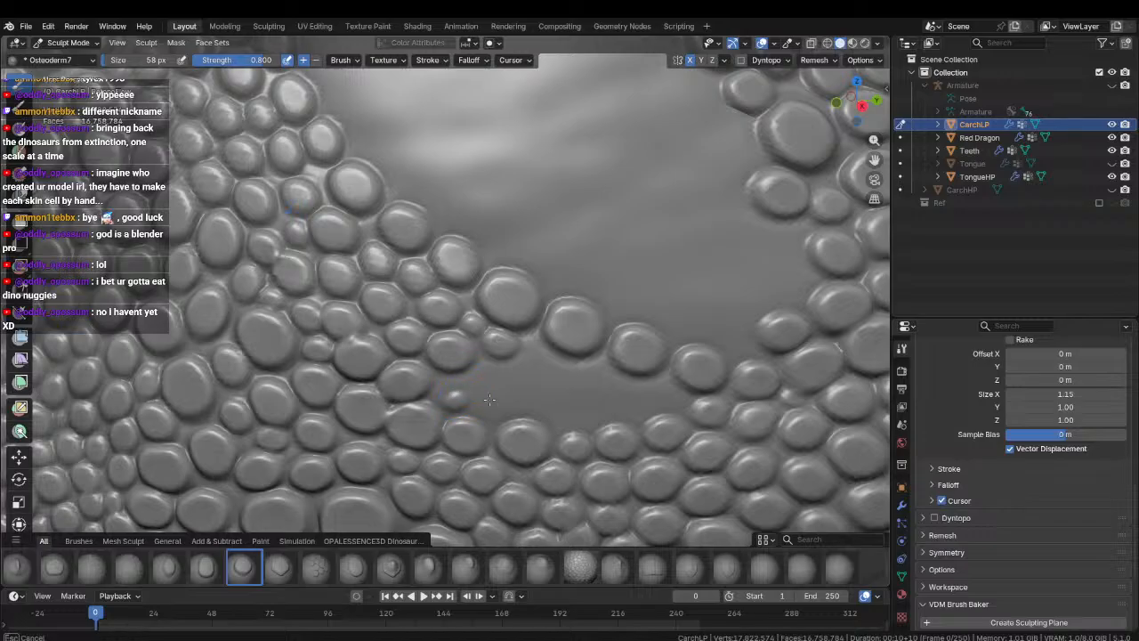
Undo the latest scale stroke and close the rest of the pocket beneath the chain with Osteoderm7 scales.
{"action": "mouse_move", "coordinate": [490, 399]}
{"action": "left_mouse_down"}
{"action": "mouse_move", "coordinate": [513, 402]}
{"action": "mouse_move", "coordinate": [459, 389]}
{"action": "mouse_move", "coordinate": [525, 405]}
{"action": "mouse_move", "coordinate": [537, 385]}
{"action": "left_mouse_up"}
{"action": "key", "text": "ctrl+z"}
{"action": "middle_click_drag", "start_coordinate": [555, 388], "coordinate": [410, 337], "text": "shift"}
{"action": "mouse_move", "coordinate": [398, 311]}
{"action": "left_mouse_down"}
{"action": "mouse_move", "coordinate": [444, 343]}
{"action": "mouse_move", "coordinate": [429, 353]}
{"action": "mouse_move", "coordinate": [503, 345]}
{"action": "left_mouse_up"}
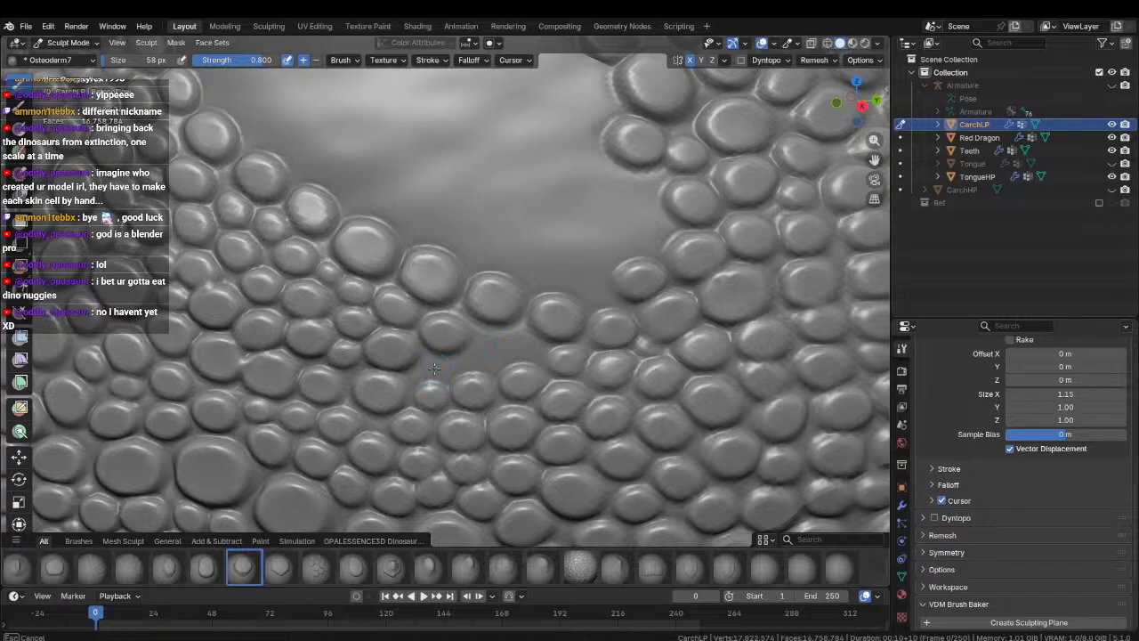
{"action": "left_click_drag", "start_coordinate": [435, 368], "coordinate": [542, 355]}
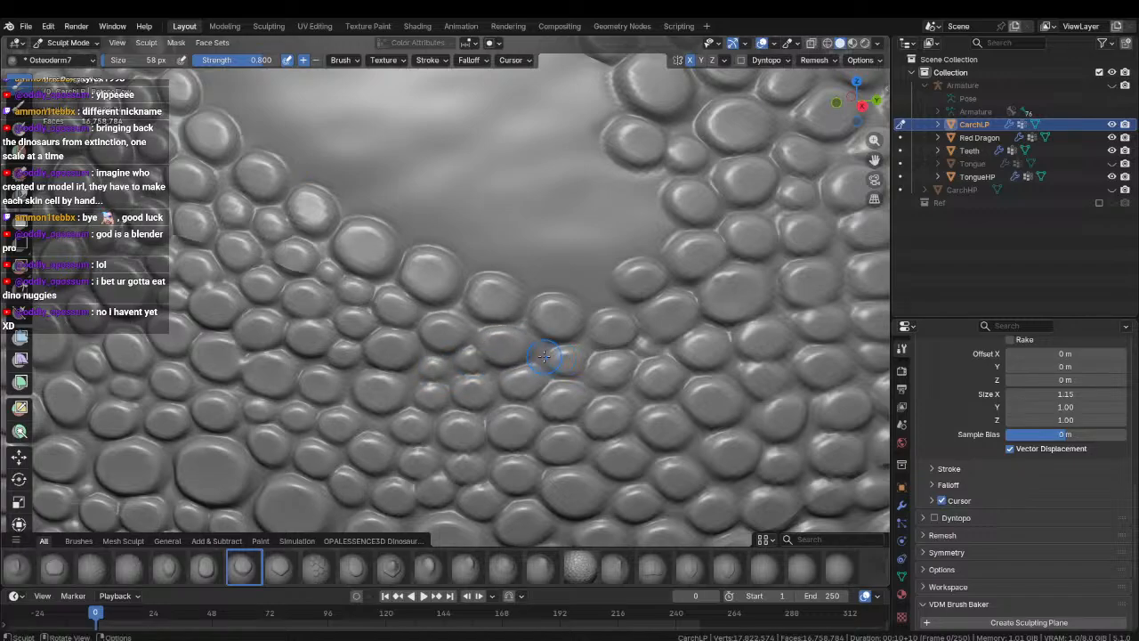
Add Osteoderm7 scales at the crescent patch's upper tip, between the larger scales and the upper-edge rows.
{"action": "mouse_move", "coordinate": [536, 340]}
{"action": "middle_mouse_down", "text": "ctrl"}
{"action": "mouse_move", "coordinate": [412, 297]}
{"action": "mouse_move", "coordinate": [423, 296]}
{"action": "mouse_move", "coordinate": [320, 369]}
{"action": "mouse_move", "coordinate": [483, 347]}
{"action": "middle_mouse_up", "text": "ctrl"}
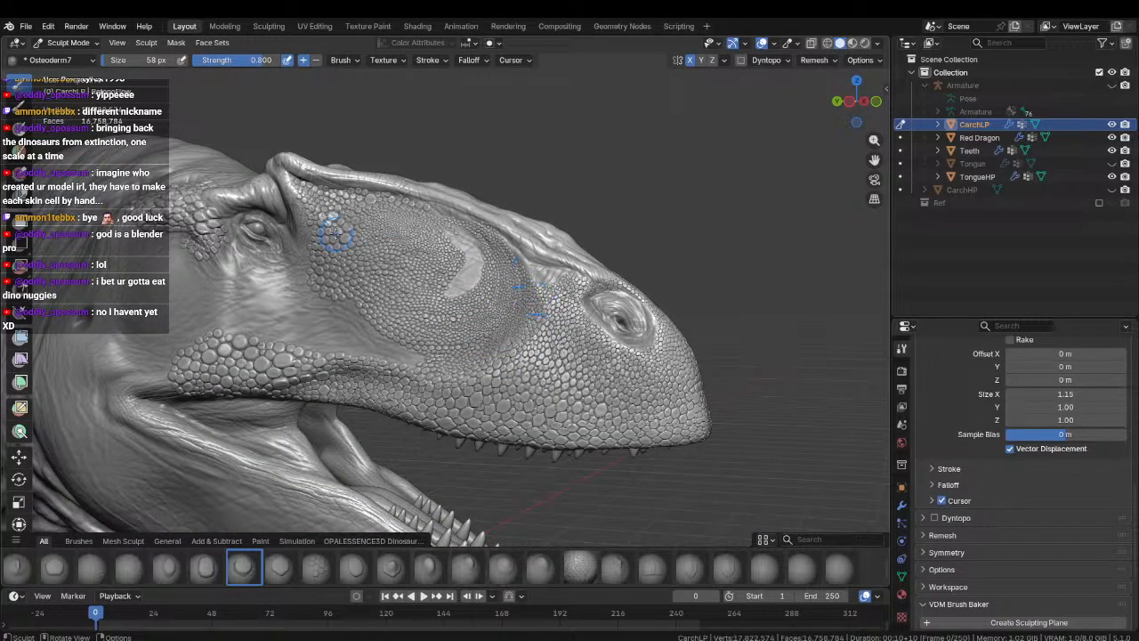
{"action": "middle_click_drag", "start_coordinate": [576, 378], "coordinate": [347, 385]}
{"action": "mouse_move", "coordinate": [407, 354]}
{"action": "middle_mouse_down"}
{"action": "mouse_move", "coordinate": [463, 374]}
{"action": "mouse_move", "coordinate": [555, 346]}
{"action": "mouse_move", "coordinate": [493, 254]}
{"action": "mouse_move", "coordinate": [485, 309]}
{"action": "mouse_move", "coordinate": [562, 265]}
{"action": "middle_mouse_up"}
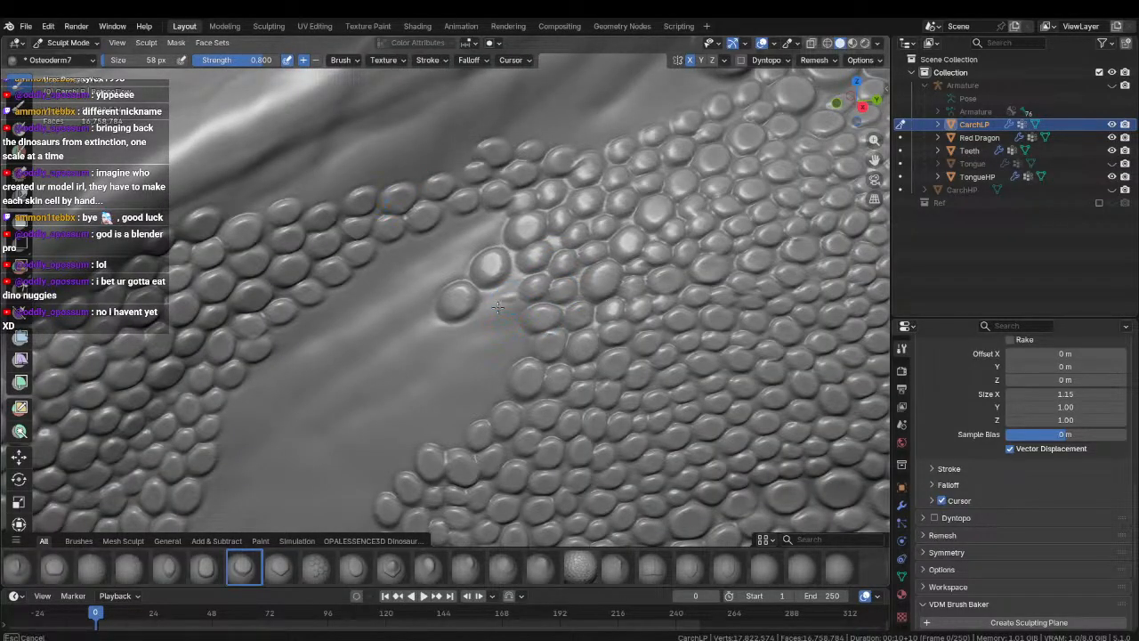
{"action": "left_click_drag", "start_coordinate": [497, 307], "coordinate": [463, 353]}
{"action": "middle_click_drag", "start_coordinate": [484, 245], "coordinate": [509, 267], "text": "shift"}
{"action": "left_click_drag", "start_coordinate": [516, 250], "coordinate": [487, 253]}
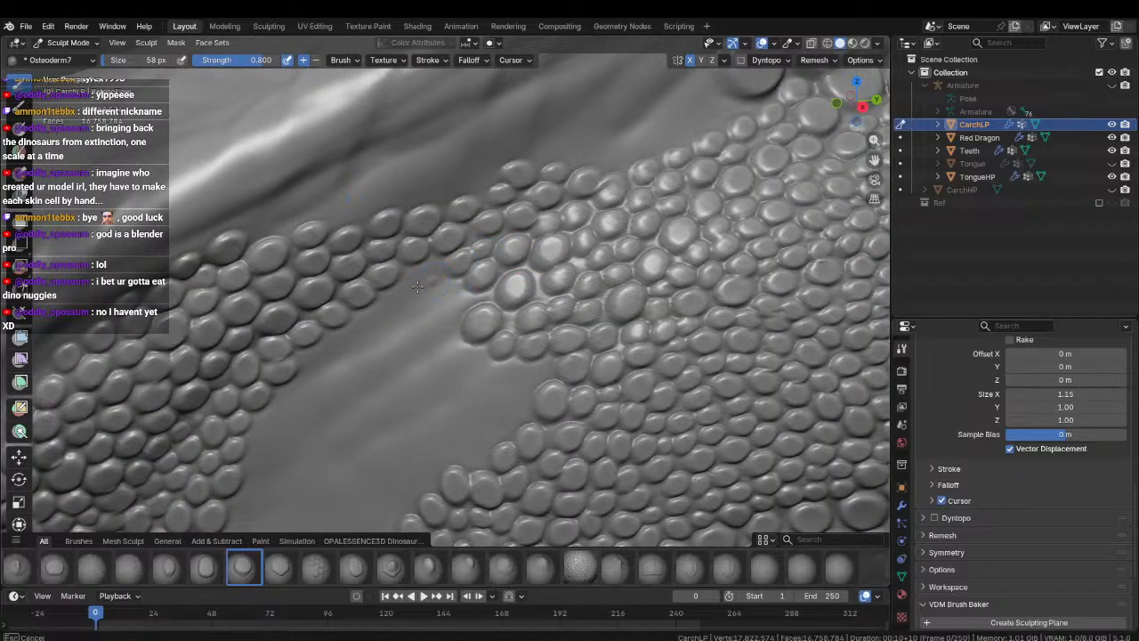
{"action": "middle_click_drag", "start_coordinate": [407, 274], "coordinate": [419, 267], "text": "shift"}
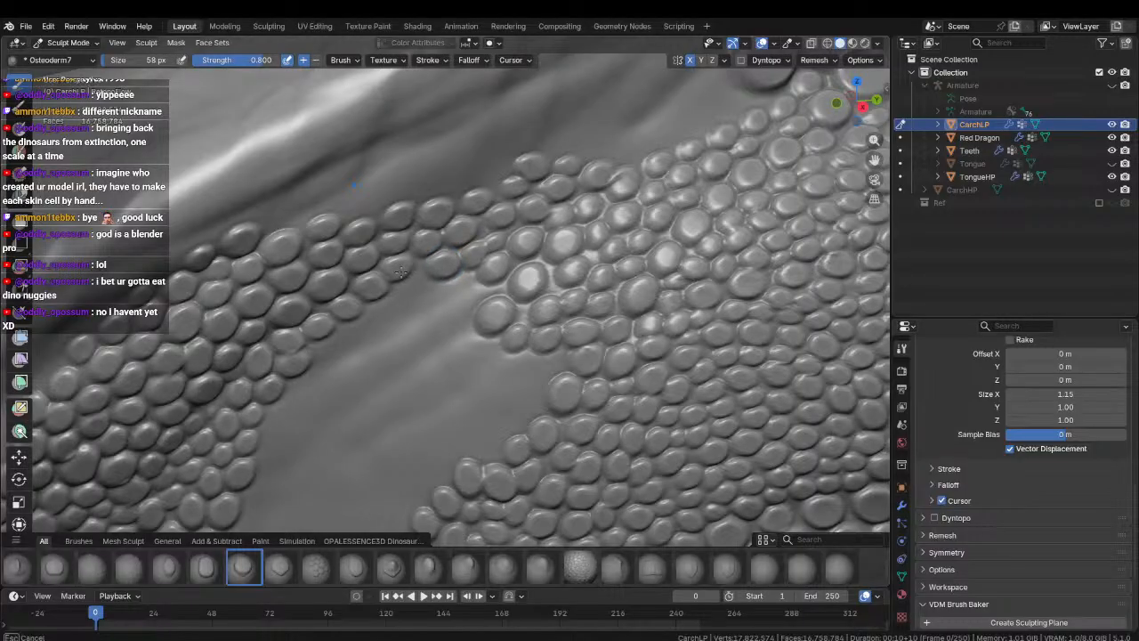
Line the crescent's upper edge with another row of Osteoderm7 scales running toward the narrow tip.
{"action": "mouse_move", "coordinate": [392, 303]}
{"action": "middle_mouse_down", "text": "shift"}
{"action": "mouse_move", "coordinate": [433, 267]}
{"action": "mouse_move", "coordinate": [459, 267]}
{"action": "mouse_move", "coordinate": [469, 287]}
{"action": "middle_mouse_up", "text": "shift"}
{"action": "left_click_drag", "start_coordinate": [469, 288], "coordinate": [471, 301]}
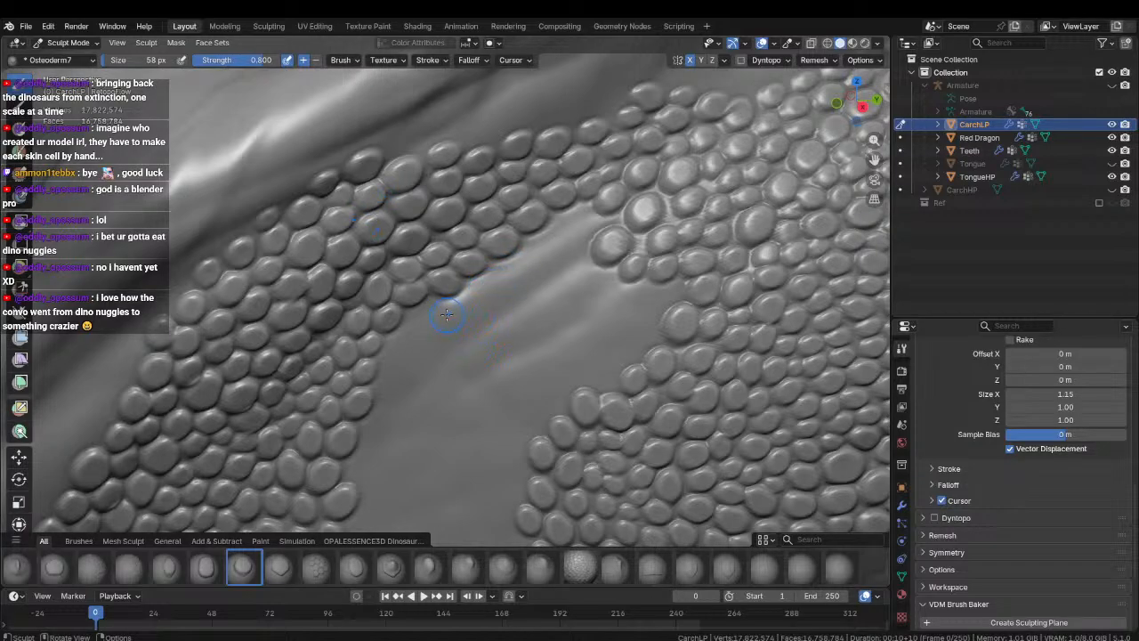
{"action": "middle_click_drag", "start_coordinate": [447, 314], "coordinate": [416, 301], "text": "ctrl"}
{"action": "mouse_move", "coordinate": [428, 312]}
{"action": "left_mouse_down"}
{"action": "mouse_move", "coordinate": [408, 324]}
{"action": "mouse_move", "coordinate": [542, 247]}
{"action": "left_mouse_up"}
{"action": "middle_click_drag", "start_coordinate": [542, 244], "coordinate": [473, 263], "text": "shift"}
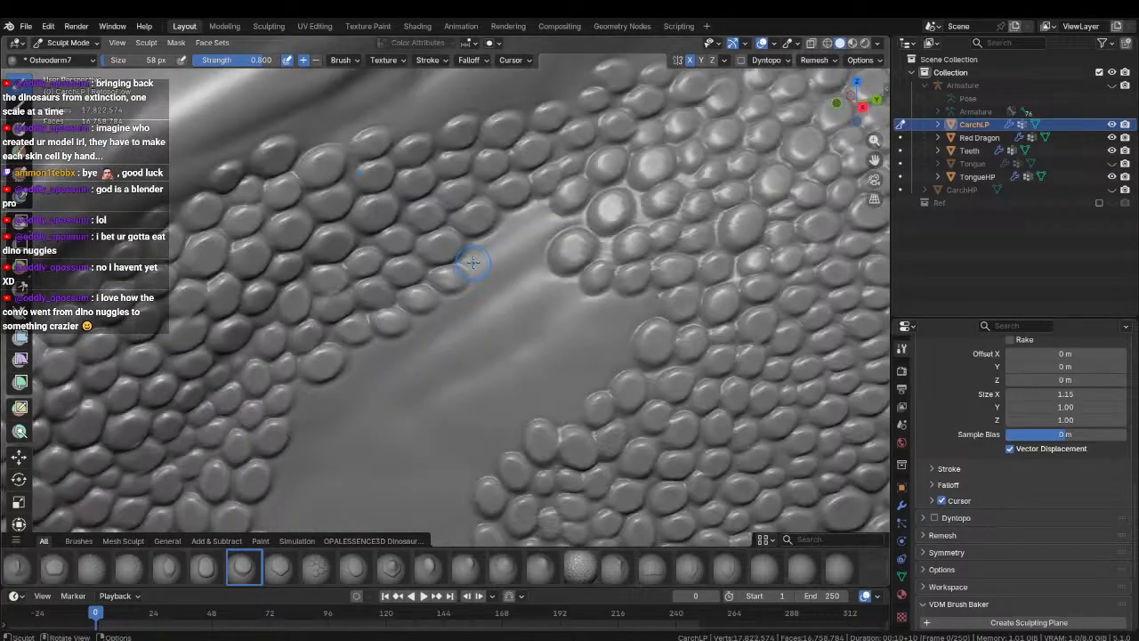
{"action": "mouse_move", "coordinate": [483, 252]}
{"action": "left_mouse_down"}
{"action": "mouse_move", "coordinate": [516, 245]}
{"action": "mouse_move", "coordinate": [550, 210]}
{"action": "left_mouse_up"}
Close the narrow channel at the crescent's upper tip with small Osteoderm7 scales.
{"action": "left_click_drag", "start_coordinate": [531, 260], "coordinate": [548, 249]}
{"action": "middle_click_drag", "start_coordinate": [560, 222], "coordinate": [532, 249], "text": "shift"}
{"action": "left_click_drag", "start_coordinate": [525, 288], "coordinate": [560, 305]}
{"action": "mouse_move", "coordinate": [538, 263]}
{"action": "left_mouse_down"}
{"action": "mouse_move", "coordinate": [550, 268]}
{"action": "mouse_move", "coordinate": [513, 251]}
{"action": "left_mouse_up"}
{"action": "mouse_move", "coordinate": [501, 260]}
{"action": "left_mouse_down"}
{"action": "mouse_move", "coordinate": [447, 236]}
{"action": "mouse_move", "coordinate": [394, 251]}
{"action": "left_mouse_up"}
Place a further row of Osteoderm7 scales beneath the closed tip, reaching the scales on the crescent's inner edge.
{"action": "middle_click_drag", "start_coordinate": [394, 251], "coordinate": [447, 232]}
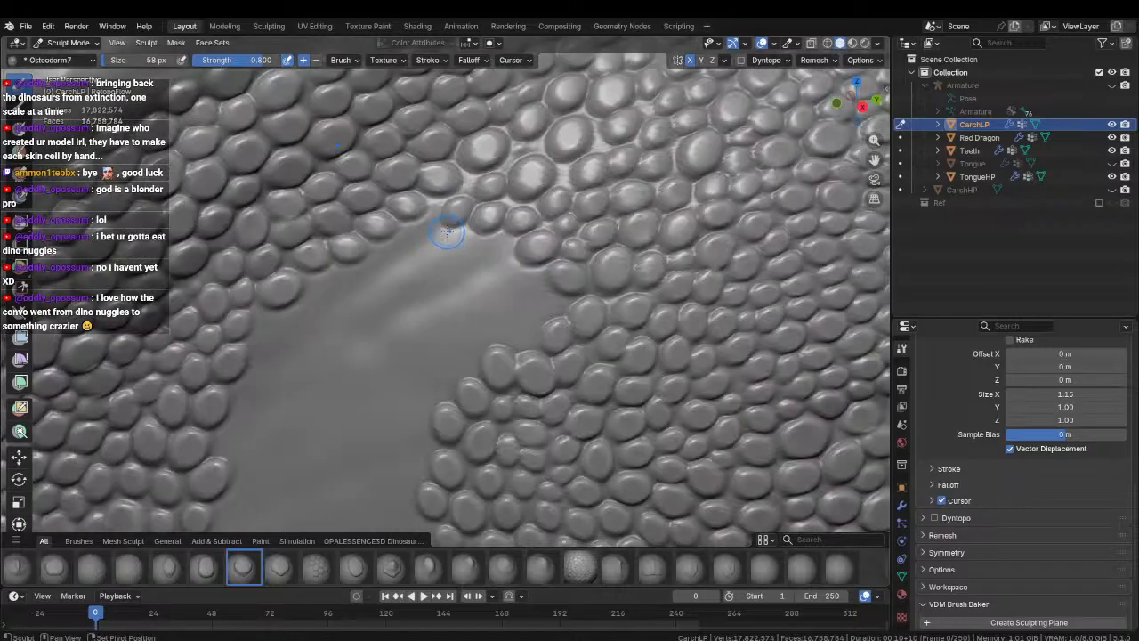
{"action": "mouse_move", "coordinate": [420, 229]}
{"action": "left_mouse_down"}
{"action": "mouse_move", "coordinate": [447, 247]}
{"action": "mouse_move", "coordinate": [414, 255]}
{"action": "left_mouse_up"}
{"action": "left_click_drag", "start_coordinate": [496, 245], "coordinate": [471, 276]}
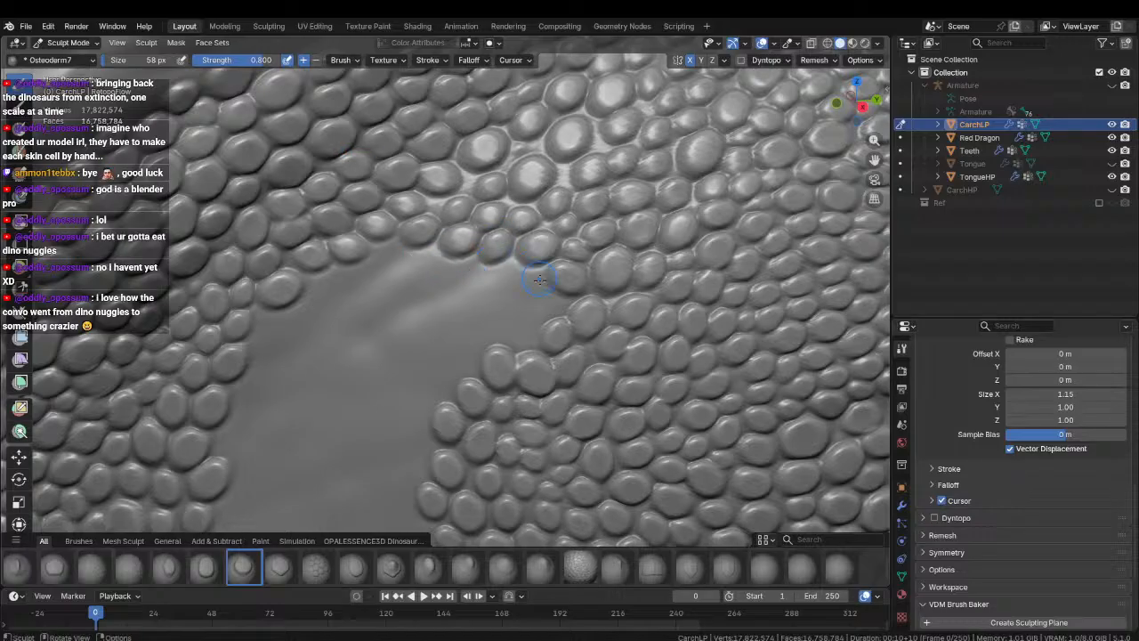
{"action": "mouse_move", "coordinate": [545, 304]}
{"action": "left_mouse_down"}
{"action": "mouse_move", "coordinate": [483, 285]}
{"action": "mouse_move", "coordinate": [462, 295]}
{"action": "left_mouse_up"}
Build up the upper snout-side edge and lay a curved chain of Osteoderm7 scales across the crescent's upper end.
{"action": "middle_click_drag", "start_coordinate": [362, 304], "coordinate": [463, 228], "text": "shift"}
{"action": "middle_click_drag", "start_coordinate": [362, 250], "coordinate": [400, 252], "text": "shift"}
{"action": "left_click_drag", "start_coordinate": [393, 280], "coordinate": [389, 324]}
{"action": "middle_click_drag", "start_coordinate": [386, 338], "coordinate": [411, 264], "text": "shift"}
{"action": "mouse_move", "coordinate": [410, 250]}
{"action": "left_mouse_down"}
{"action": "mouse_move", "coordinate": [425, 286]}
{"action": "mouse_move", "coordinate": [434, 267]}
{"action": "mouse_move", "coordinate": [424, 275]}
{"action": "left_mouse_up"}
{"action": "mouse_move", "coordinate": [492, 320]}
{"action": "middle_mouse_down", "text": "shift"}
{"action": "mouse_move", "coordinate": [505, 265]}
{"action": "mouse_move", "coordinate": [477, 170]}
{"action": "middle_mouse_up", "text": "shift"}
{"action": "left_click_drag", "start_coordinate": [525, 147], "coordinate": [348, 281]}
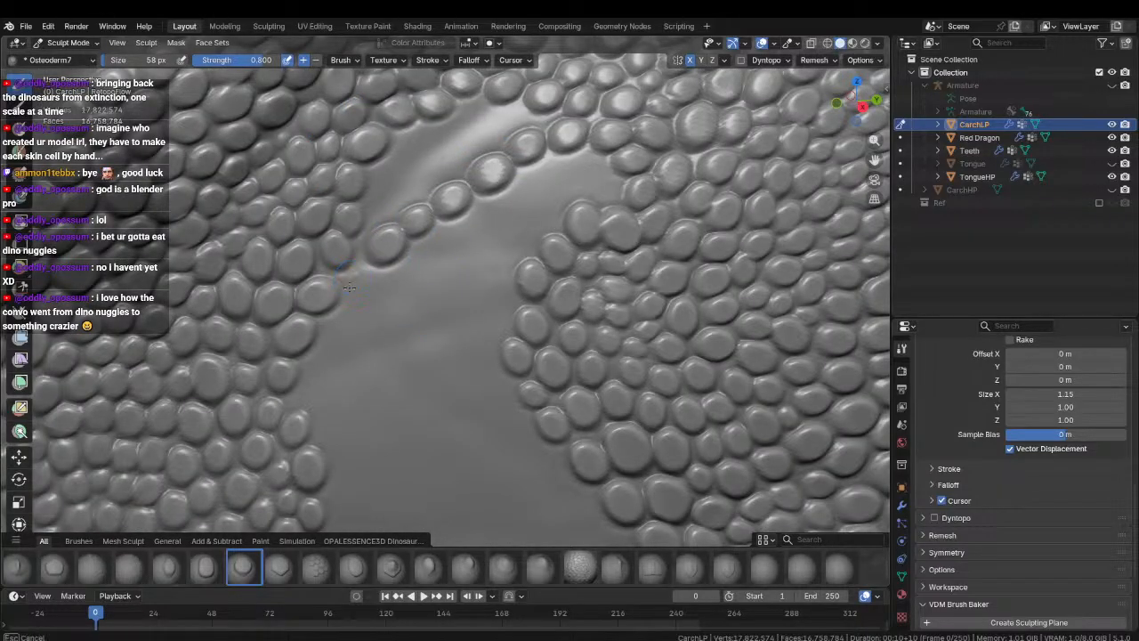
Fill the bare strip between the new curved chain and the crescent's upper edge with Osteoderm7 scales.
{"action": "middle_click_drag", "start_coordinate": [378, 218], "coordinate": [356, 261], "text": "shift"}
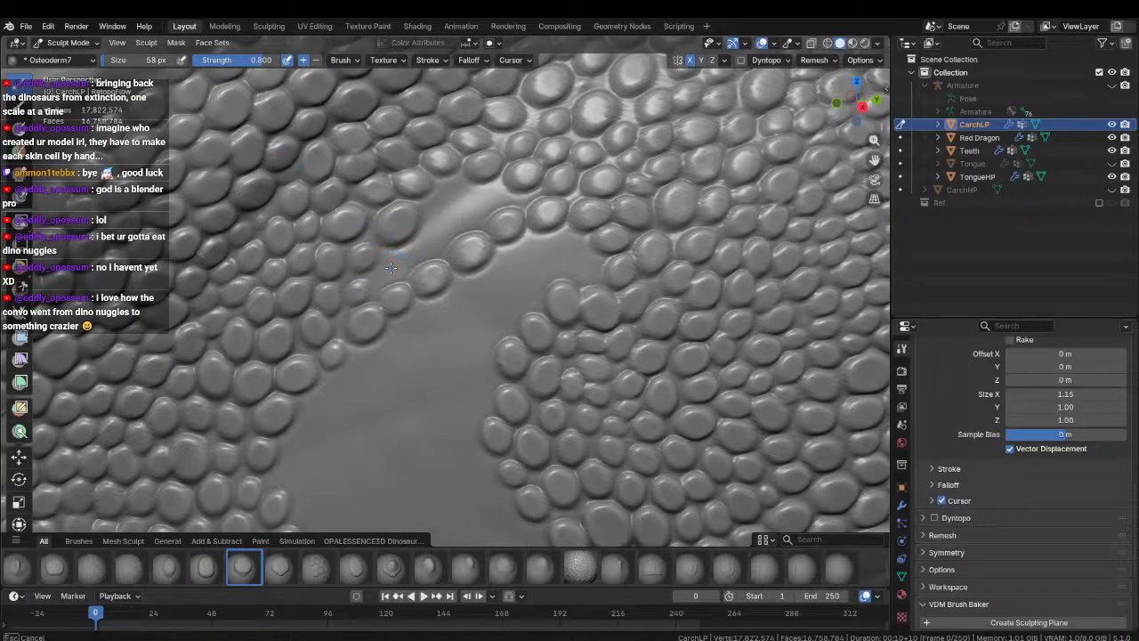
{"action": "mouse_move", "coordinate": [424, 250]}
{"action": "left_mouse_down"}
{"action": "mouse_move", "coordinate": [457, 222]}
{"action": "mouse_move", "coordinate": [445, 249]}
{"action": "left_mouse_up"}
{"action": "left_click_drag", "start_coordinate": [477, 197], "coordinate": [456, 194]}
Add Osteoderm7 scales around the crescent's lower end and along the adjoining part of its eye-side edge.
{"action": "mouse_move", "coordinate": [431, 193]}
{"action": "middle_mouse_down", "text": "ctrl"}
{"action": "mouse_move", "coordinate": [412, 382]}
{"action": "mouse_move", "coordinate": [417, 268]}
{"action": "mouse_move", "coordinate": [451, 287]}
{"action": "mouse_move", "coordinate": [483, 386]}
{"action": "mouse_move", "coordinate": [519, 394]}
{"action": "middle_mouse_up", "text": "ctrl"}
{"action": "scroll", "coordinate": [434, 278], "scroll_direction": "up", "scroll_amount": 5}
{"action": "left_click_drag", "start_coordinate": [549, 364], "coordinate": [551, 323]}
{"action": "left_click_drag", "start_coordinate": [469, 376], "coordinate": [495, 398]}
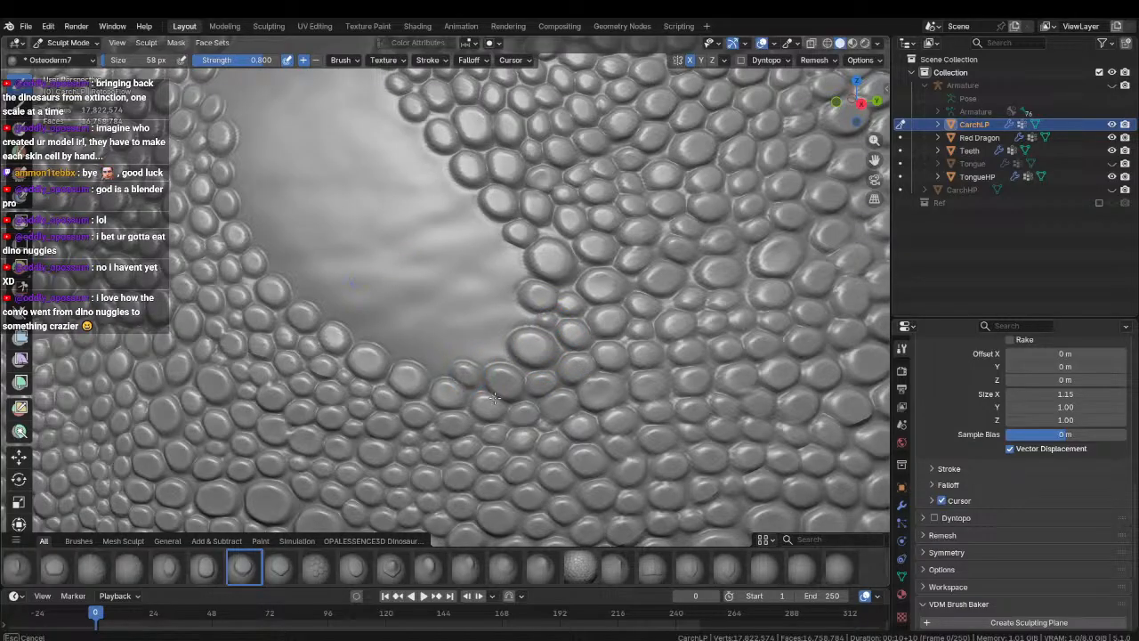
{"action": "mouse_move", "coordinate": [433, 357]}
{"action": "left_mouse_down"}
{"action": "mouse_move", "coordinate": [485, 349]}
{"action": "mouse_move", "coordinate": [512, 365]}
{"action": "mouse_move", "coordinate": [516, 313]}
{"action": "mouse_move", "coordinate": [545, 335]}
{"action": "left_mouse_up"}
{"action": "left_click_drag", "start_coordinate": [525, 274], "coordinate": [487, 242]}
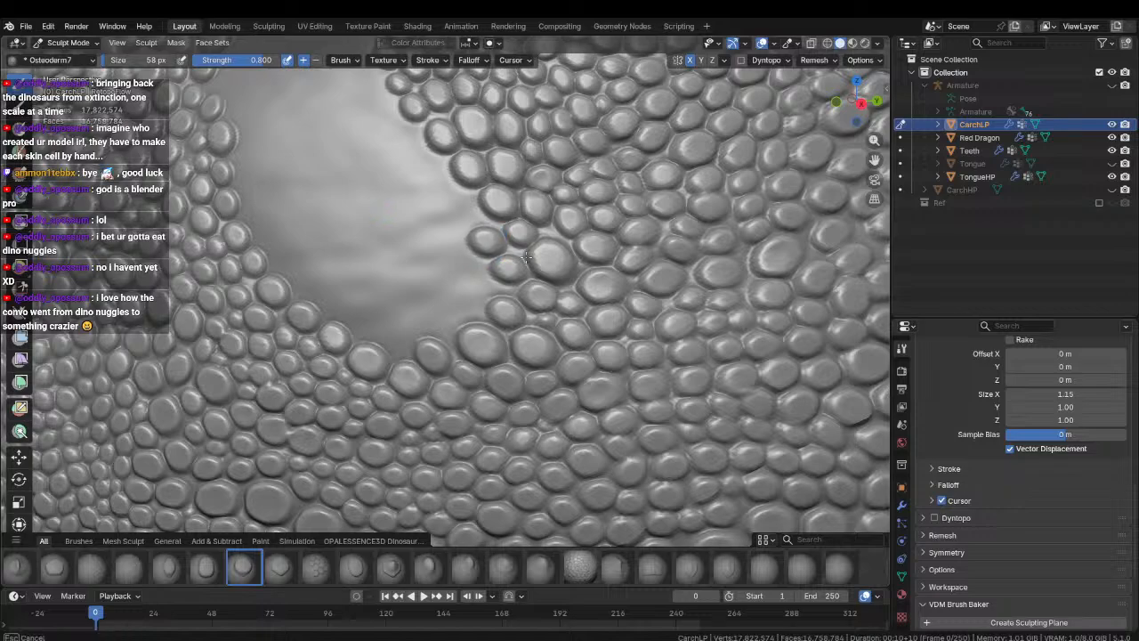
Place Osteoderm7 scales on the protruding middle of the crescent's eye-side edge.
{"action": "scroll", "coordinate": [517, 295], "scroll_direction": "up", "scroll_amount": 2}
{"action": "middle_click_drag", "start_coordinate": [480, 261], "coordinate": [482, 306], "text": "ctrl"}
{"action": "middle_click_drag", "start_coordinate": [448, 272], "coordinate": [463, 315], "text": "shift"}
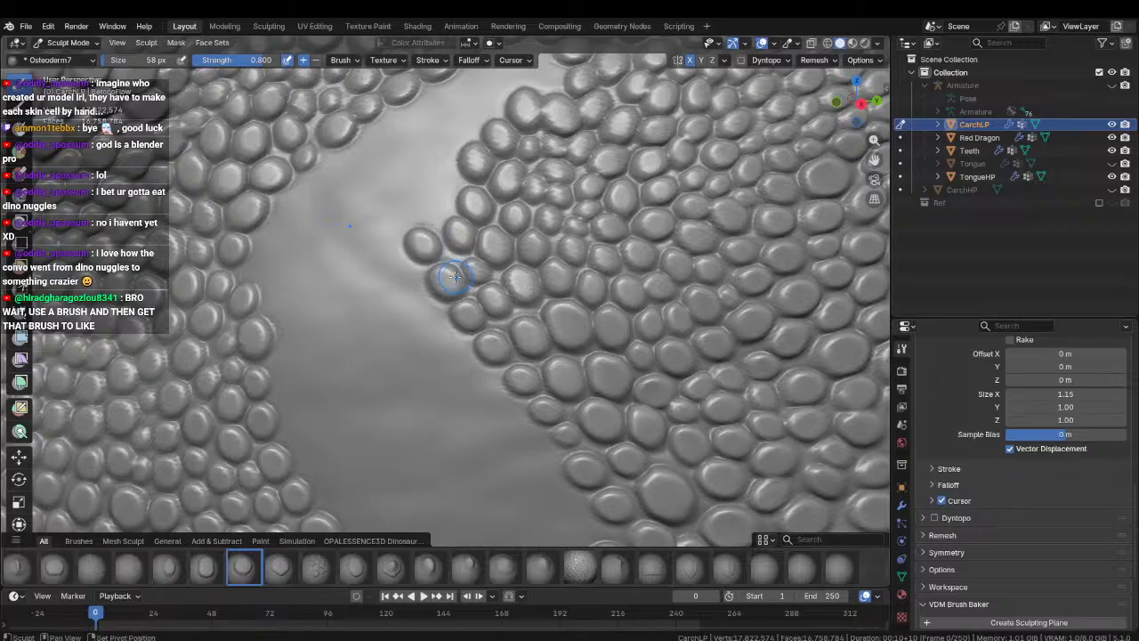
{"action": "scroll", "coordinate": [453, 275], "scroll_direction": "up", "scroll_amount": 1}
{"action": "scroll", "coordinate": [450, 280], "scroll_direction": "up", "scroll_amount": 1}
{"action": "middle_click_drag", "start_coordinate": [450, 281], "coordinate": [446, 315], "text": "shift"}
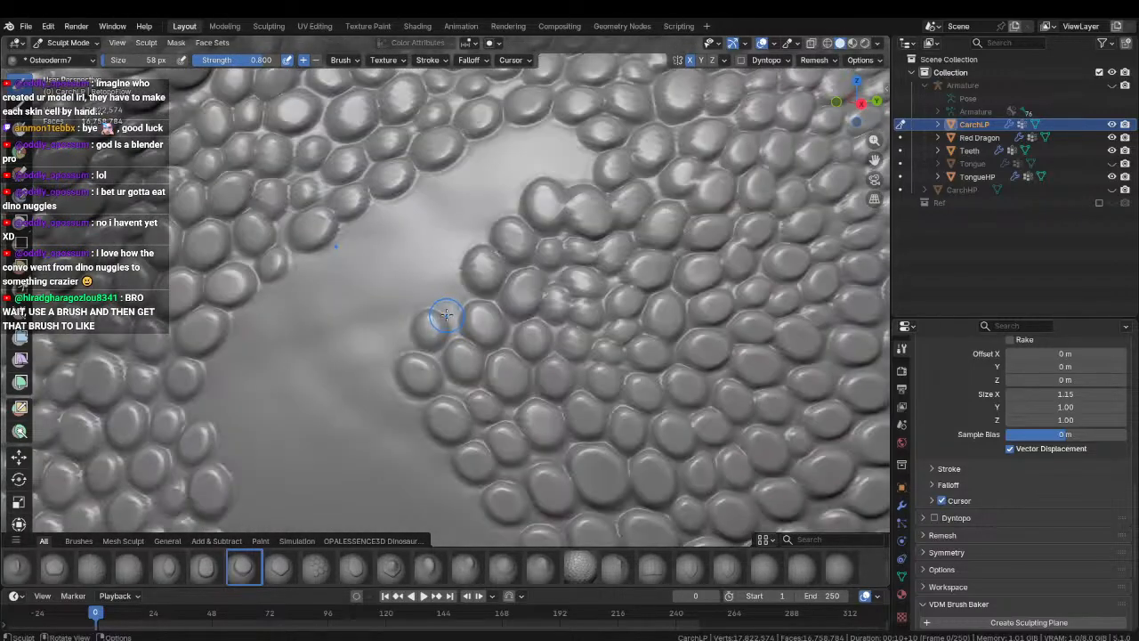
Continue the Osteoderm7 scales up the eye-side edge into the upper corner of the remaining bare patch.
{"action": "left_click_drag", "start_coordinate": [449, 288], "coordinate": [462, 332]}
{"action": "middle_click_drag", "start_coordinate": [456, 258], "coordinate": [457, 311], "text": "shift"}
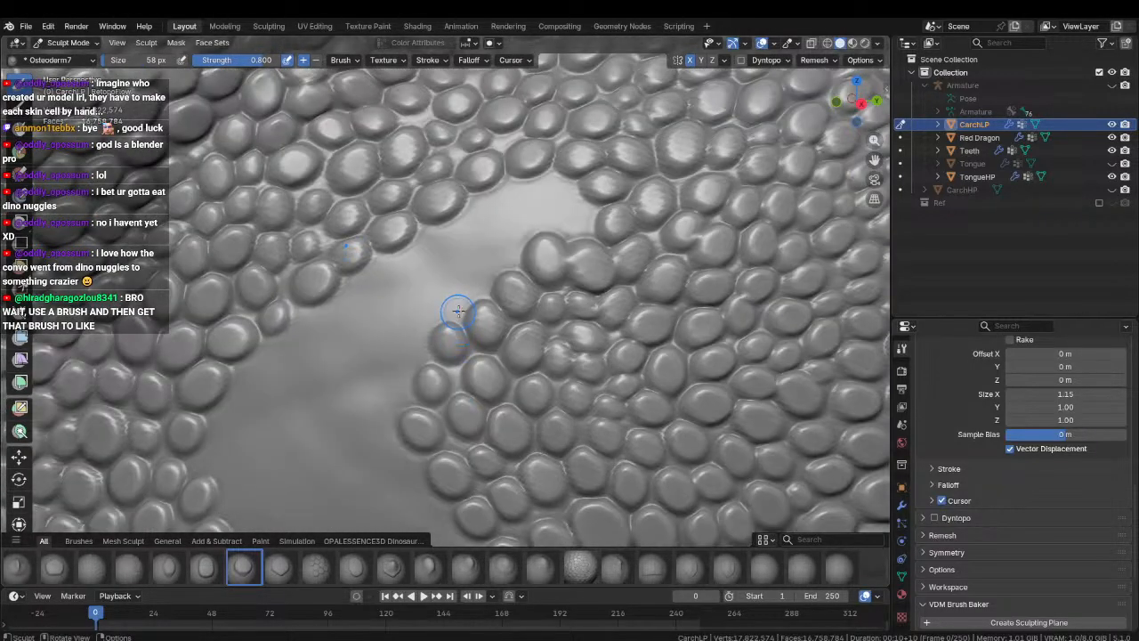
{"action": "left_click_drag", "start_coordinate": [474, 274], "coordinate": [475, 326]}
{"action": "mouse_move", "coordinate": [508, 246]}
{"action": "left_mouse_down"}
{"action": "mouse_move", "coordinate": [552, 232]}
{"action": "mouse_move", "coordinate": [516, 204]}
{"action": "mouse_move", "coordinate": [516, 220]}
{"action": "mouse_move", "coordinate": [469, 230]}
{"action": "left_mouse_up"}
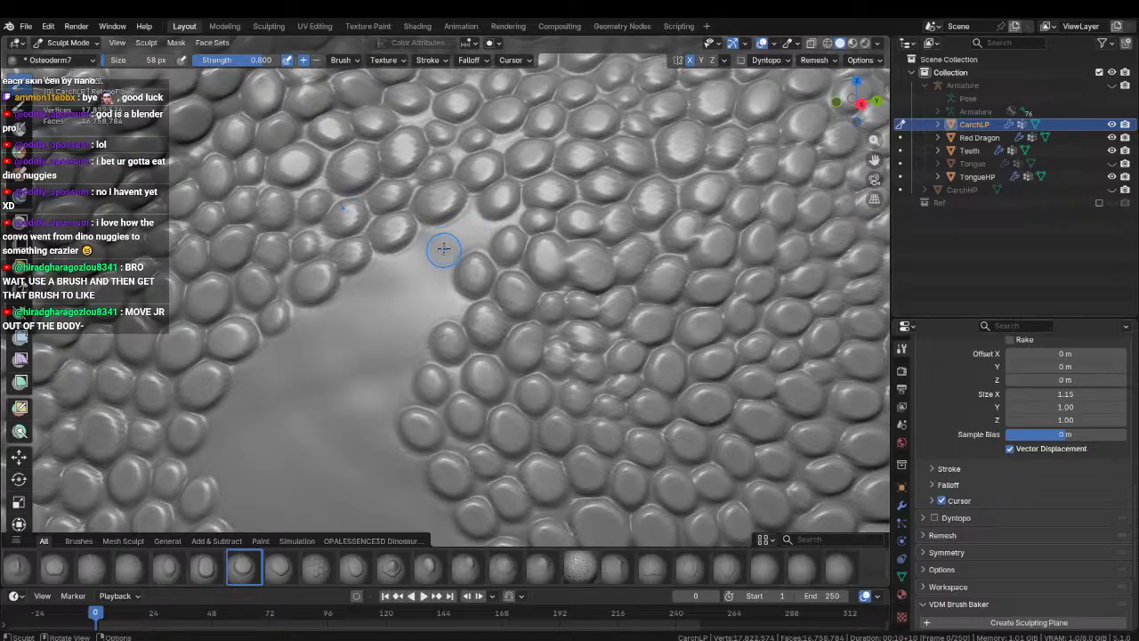
Pack Osteoderm7 scales into the upper corner of the bare patch, beneath the scales of its upper edge.
{"action": "mouse_move", "coordinate": [465, 232]}
{"action": "left_mouse_down"}
{"action": "mouse_move", "coordinate": [405, 243]}
{"action": "mouse_move", "coordinate": [394, 261]}
{"action": "left_mouse_up"}
{"action": "middle_click_drag", "start_coordinate": [394, 262], "coordinate": [434, 247]}
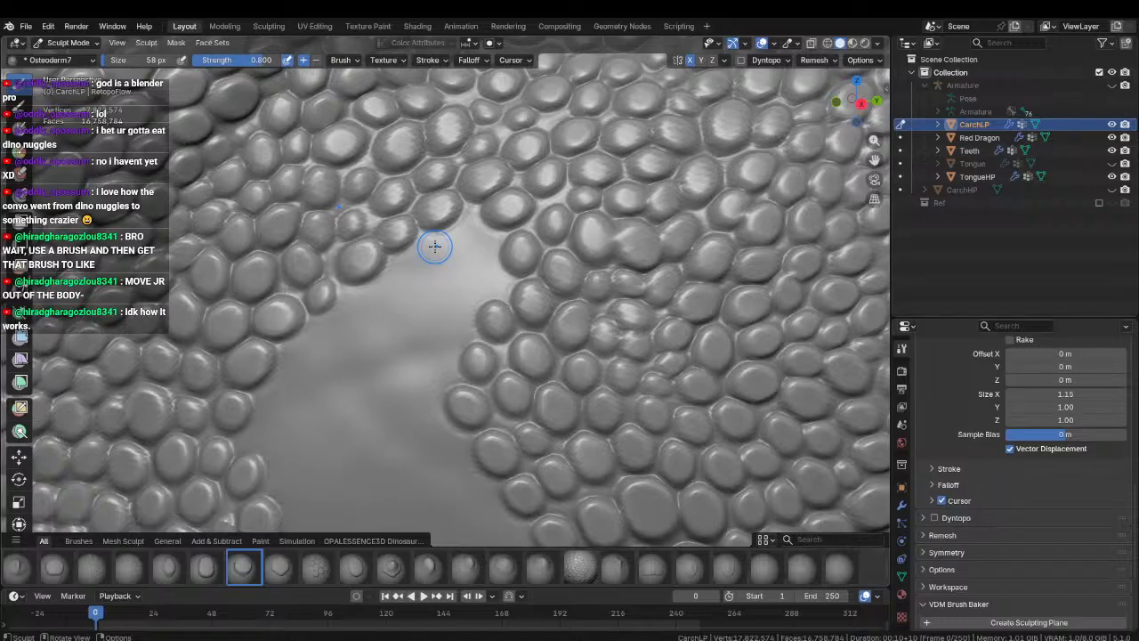
{"action": "left_click_drag", "start_coordinate": [460, 236], "coordinate": [397, 298]}
{"action": "middle_click_drag", "start_coordinate": [400, 283], "coordinate": [456, 250], "text": "shift"}
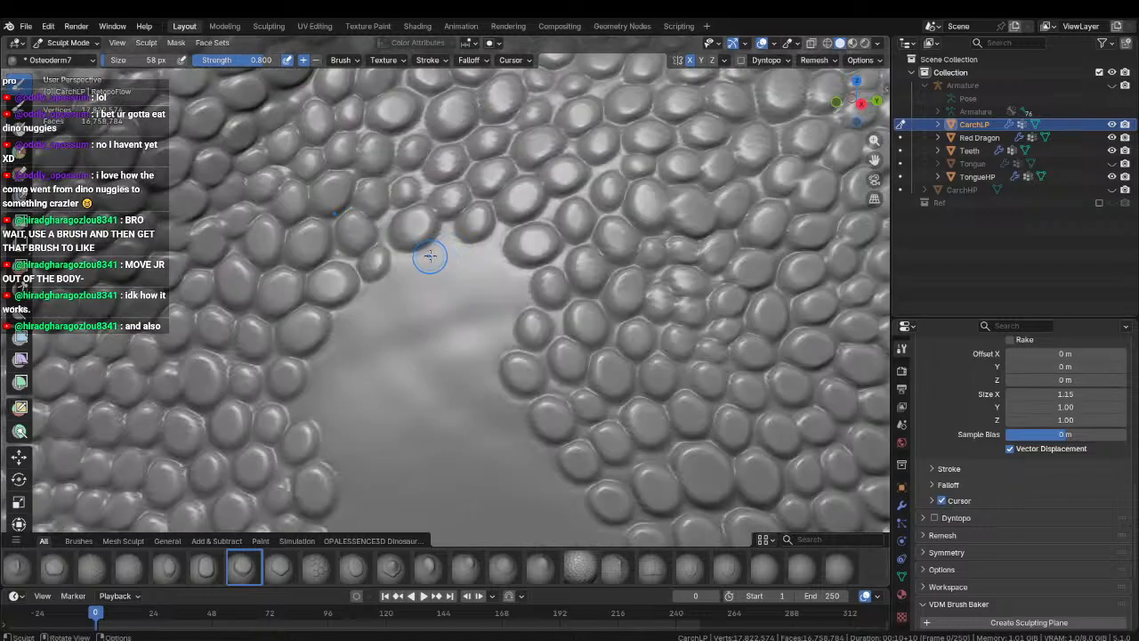
Add Osteoderm7 scales down the upper snout-side edge of the bare patch and undo the last misplaced stroke.
{"action": "left_click_drag", "start_coordinate": [442, 255], "coordinate": [395, 288]}
{"action": "middle_click_drag", "start_coordinate": [393, 287], "coordinate": [440, 245], "text": "shift"}
{"action": "mouse_move", "coordinate": [449, 239]}
{"action": "left_mouse_down"}
{"action": "mouse_move", "coordinate": [420, 291]}
{"action": "mouse_move", "coordinate": [400, 283]}
{"action": "mouse_move", "coordinate": [382, 322]}
{"action": "left_mouse_up"}
{"action": "key", "text": "ctrl+z"}
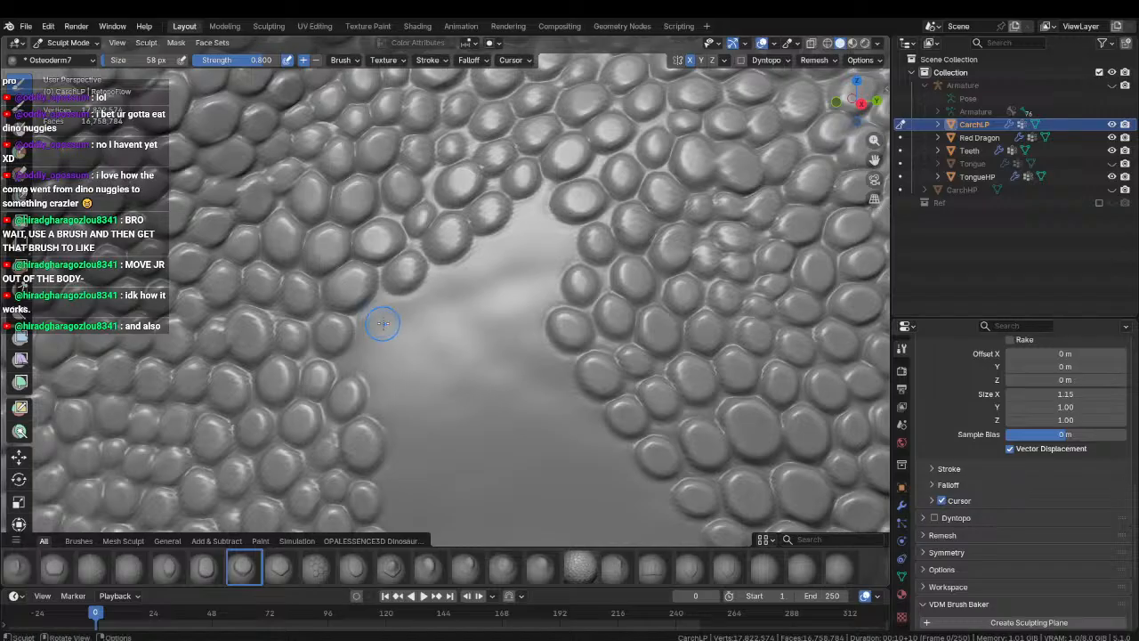
{"action": "middle_click_drag", "start_coordinate": [360, 363], "coordinate": [382, 304], "text": "shift"}
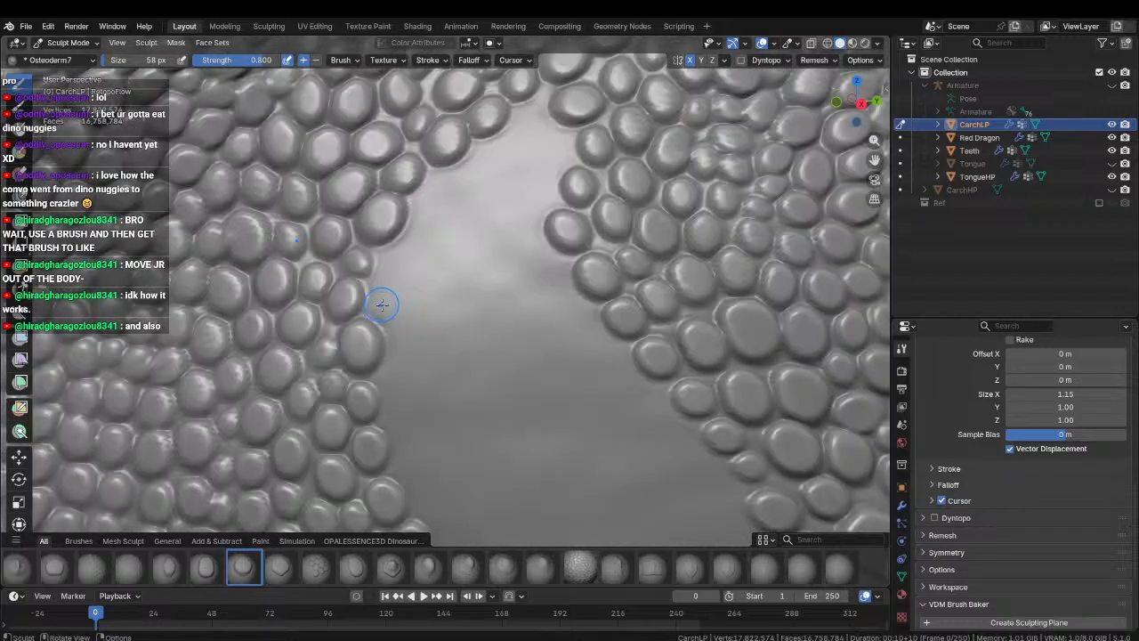
Add Osteoderm7 scales down the snout-side edge of the bare patch towards its lower end.
{"action": "left_click_drag", "start_coordinate": [382, 298], "coordinate": [395, 329]}
{"action": "middle_click_drag", "start_coordinate": [398, 372], "coordinate": [396, 247], "text": "shift"}
{"action": "left_click_drag", "start_coordinate": [393, 268], "coordinate": [421, 377]}
{"action": "middle_click_drag", "start_coordinate": [438, 394], "coordinate": [393, 326], "text": "shift"}
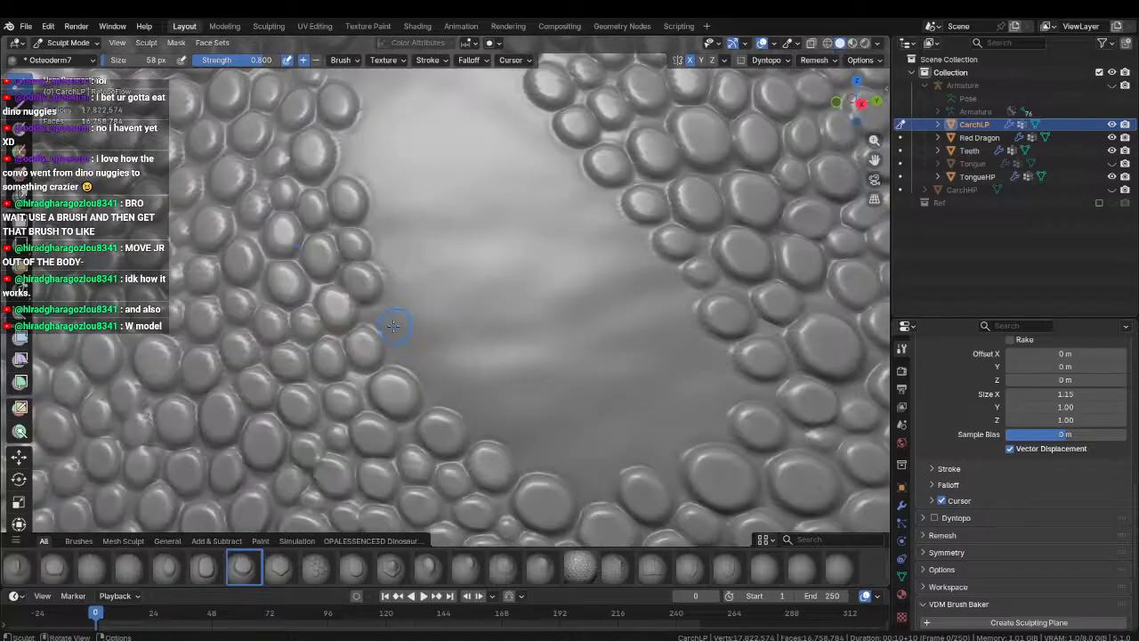
{"action": "left_click_drag", "start_coordinate": [405, 334], "coordinate": [471, 409]}
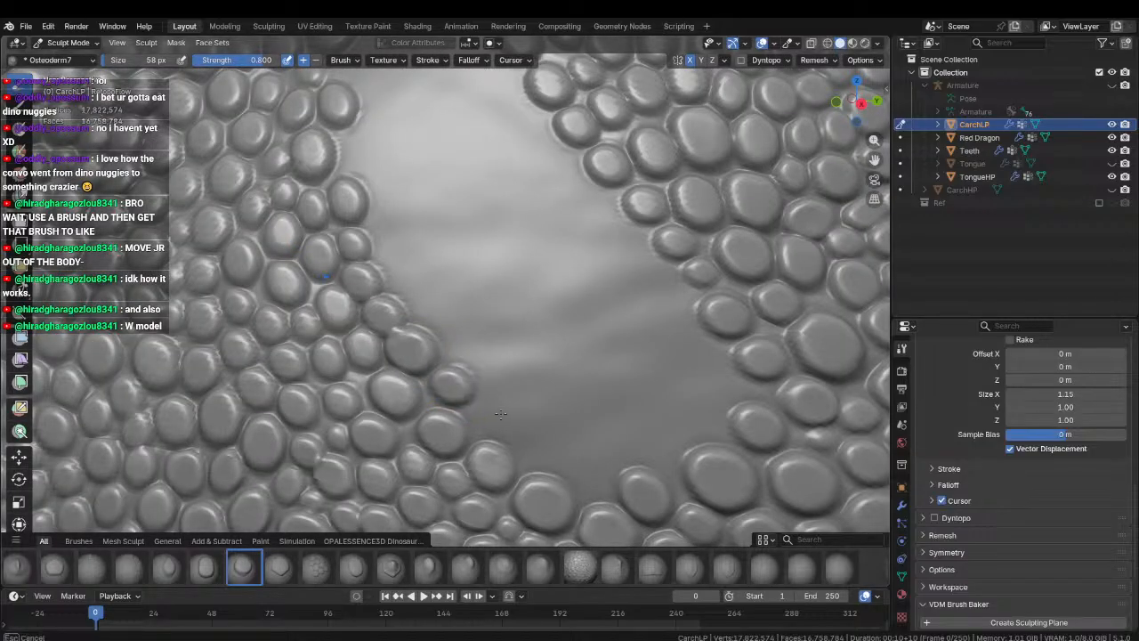
Line the lower edge of the bare patch with Osteoderm7 scales, continuing around into the lower eye-side corner.
{"action": "middle_click_drag", "start_coordinate": [512, 438], "coordinate": [404, 336], "text": "shift"}
{"action": "left_click_drag", "start_coordinate": [376, 319], "coordinate": [501, 398]}
{"action": "left_click_drag", "start_coordinate": [549, 347], "coordinate": [573, 378]}
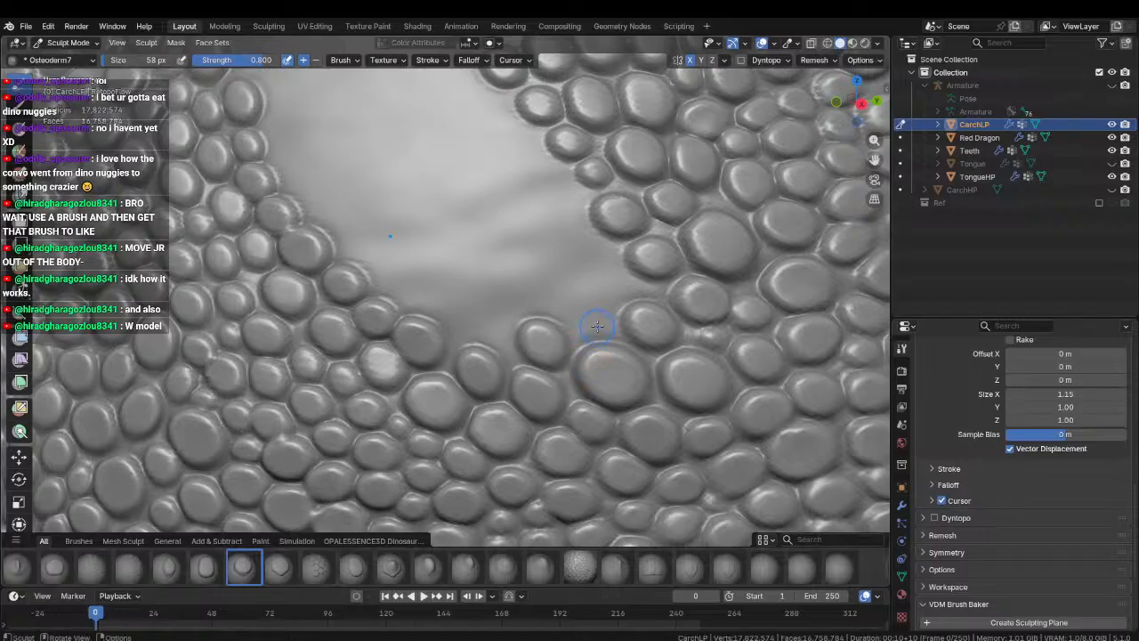
{"action": "left_click_drag", "start_coordinate": [593, 323], "coordinate": [612, 343]}
{"action": "middle_click_drag", "start_coordinate": [628, 297], "coordinate": [535, 357], "text": "shift"}
{"action": "left_click_drag", "start_coordinate": [549, 357], "coordinate": [575, 371]}
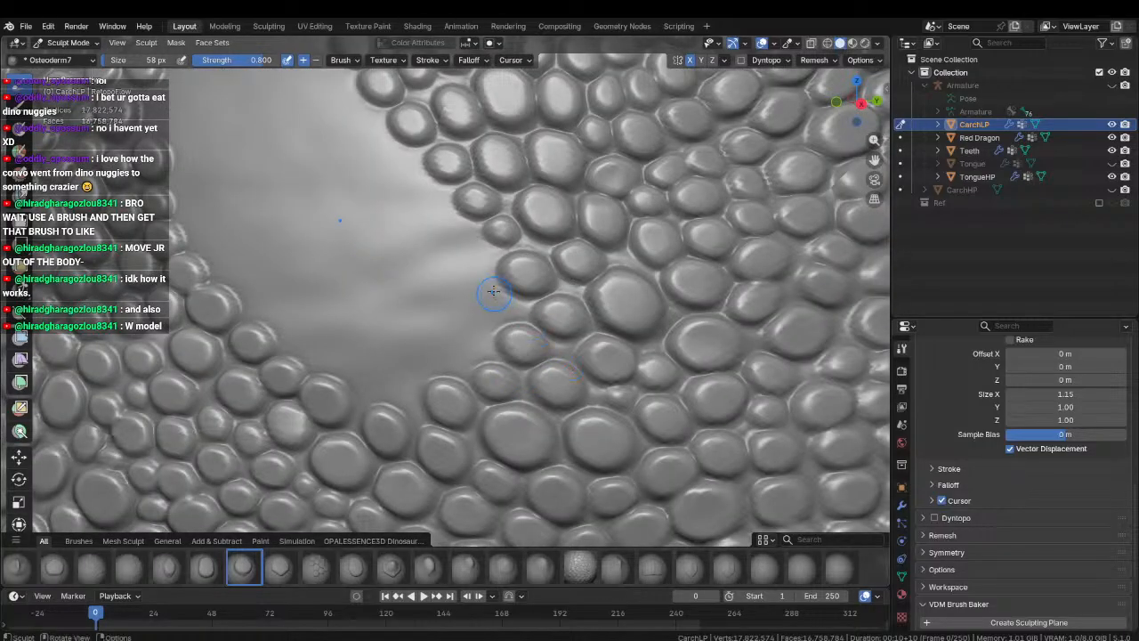
Place Osteoderm7 scales up the lower and middle eye-side edge of the bare patch.
{"action": "left_click_drag", "start_coordinate": [496, 305], "coordinate": [527, 333]}
{"action": "middle_click_drag", "start_coordinate": [470, 265], "coordinate": [516, 325], "text": "shift"}
{"action": "left_click_drag", "start_coordinate": [518, 316], "coordinate": [563, 363]}
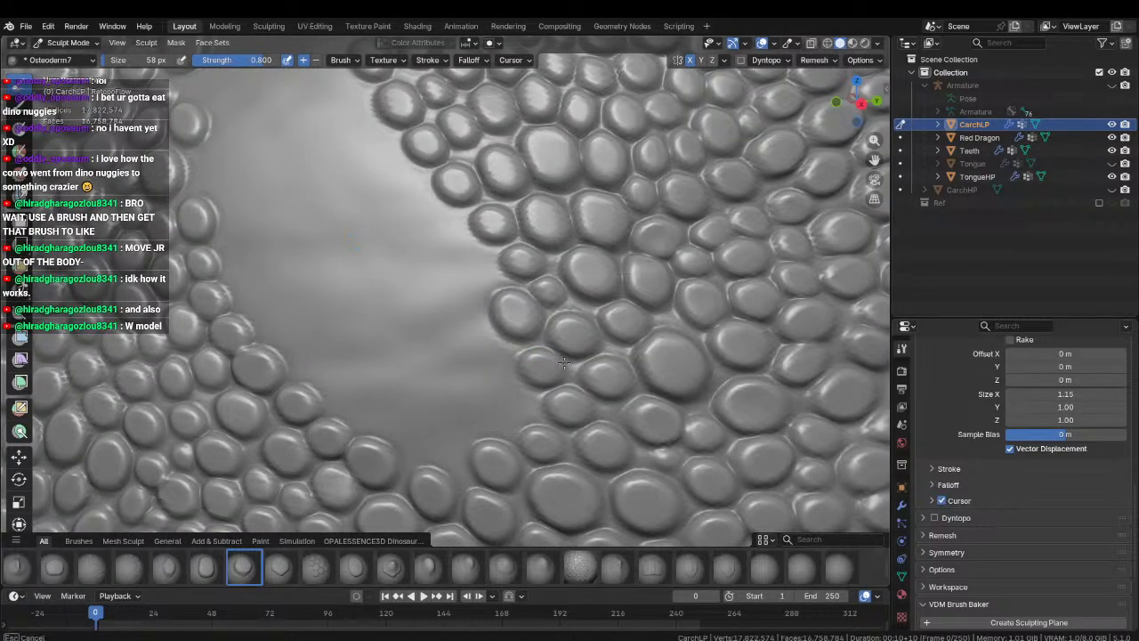
{"action": "middle_click_drag", "start_coordinate": [452, 225], "coordinate": [496, 288], "text": "shift"}
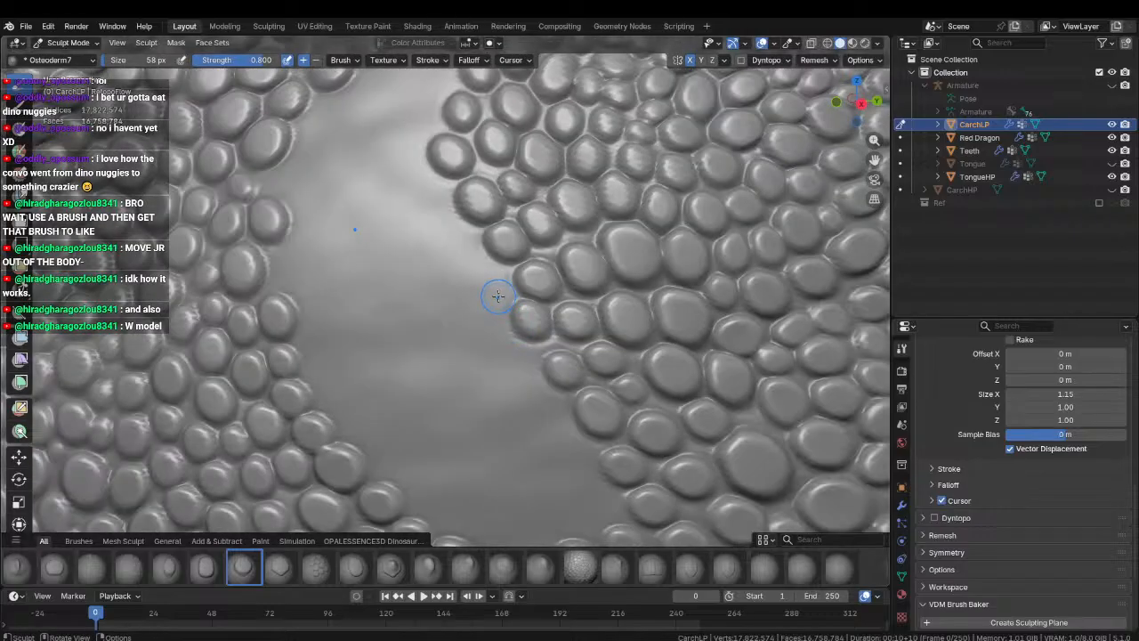
{"action": "left_click_drag", "start_coordinate": [496, 287], "coordinate": [532, 326]}
{"action": "left_click_drag", "start_coordinate": [467, 250], "coordinate": [495, 283]}
Continue the Osteoderm7 scales up the upper eye-side edge to the narrow top of the bare patch.
{"action": "middle_click_drag", "start_coordinate": [465, 256], "coordinate": [498, 325], "text": "shift"}
{"action": "left_click_drag", "start_coordinate": [473, 276], "coordinate": [506, 312]}
{"action": "left_click_drag", "start_coordinate": [448, 226], "coordinate": [461, 267]}
{"action": "middle_click_drag", "start_coordinate": [450, 234], "coordinate": [481, 264], "text": "shift"}
{"action": "left_click_drag", "start_coordinate": [483, 258], "coordinate": [494, 296]}
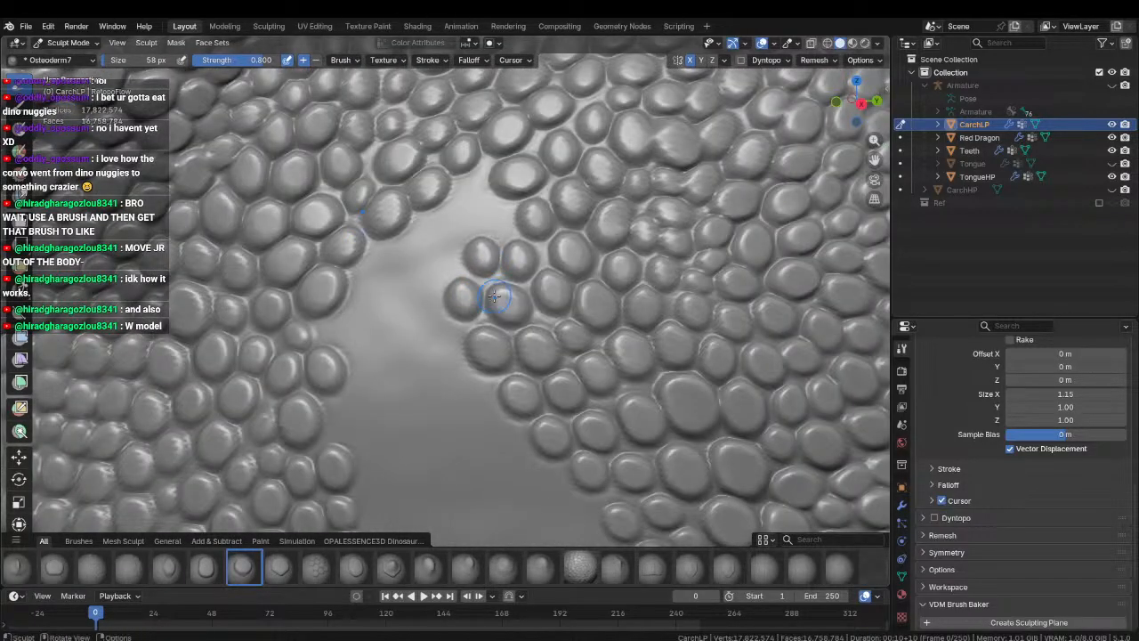
{"action": "left_click_drag", "start_coordinate": [497, 211], "coordinate": [518, 254]}
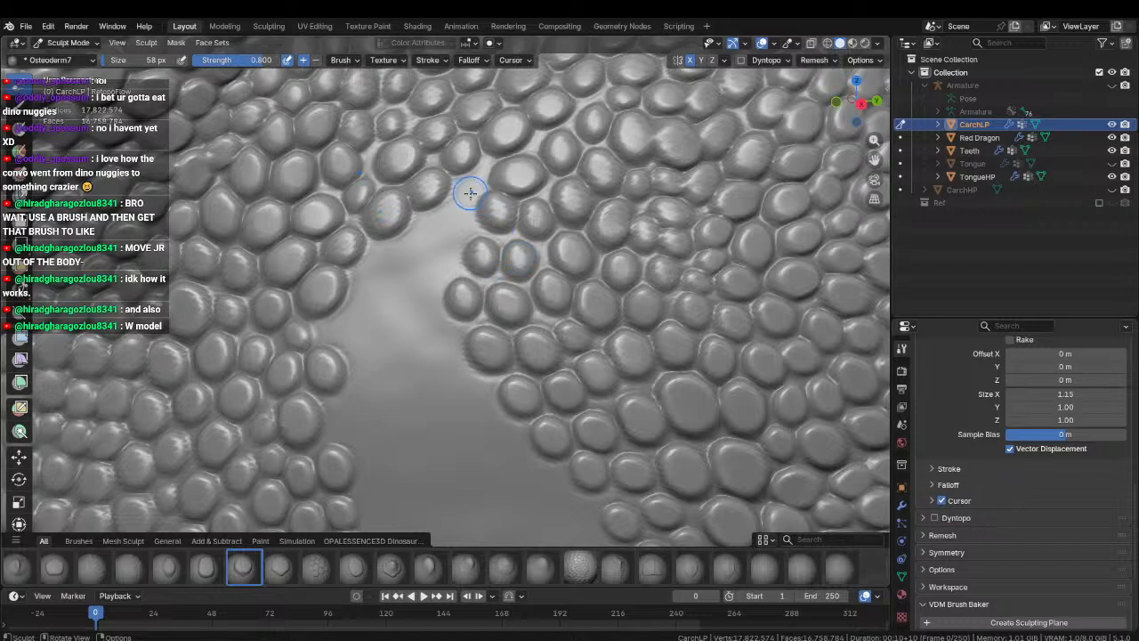
Place Osteoderm7 scales beneath the patch's upper edge and down its upper snout-side edge.
{"action": "mouse_move", "coordinate": [469, 193]}
{"action": "left_mouse_down"}
{"action": "mouse_move", "coordinate": [460, 238]}
{"action": "mouse_move", "coordinate": [422, 237]}
{"action": "left_mouse_up"}
{"action": "left_click_drag", "start_coordinate": [412, 244], "coordinate": [369, 288]}
{"action": "middle_click_drag", "start_coordinate": [368, 298], "coordinate": [391, 263], "text": "shift"}
{"action": "left_click_drag", "start_coordinate": [374, 283], "coordinate": [328, 326]}
{"action": "middle_click_drag", "start_coordinate": [361, 374], "coordinate": [384, 297], "text": "shift"}
{"action": "left_click_drag", "start_coordinate": [385, 300], "coordinate": [399, 337]}
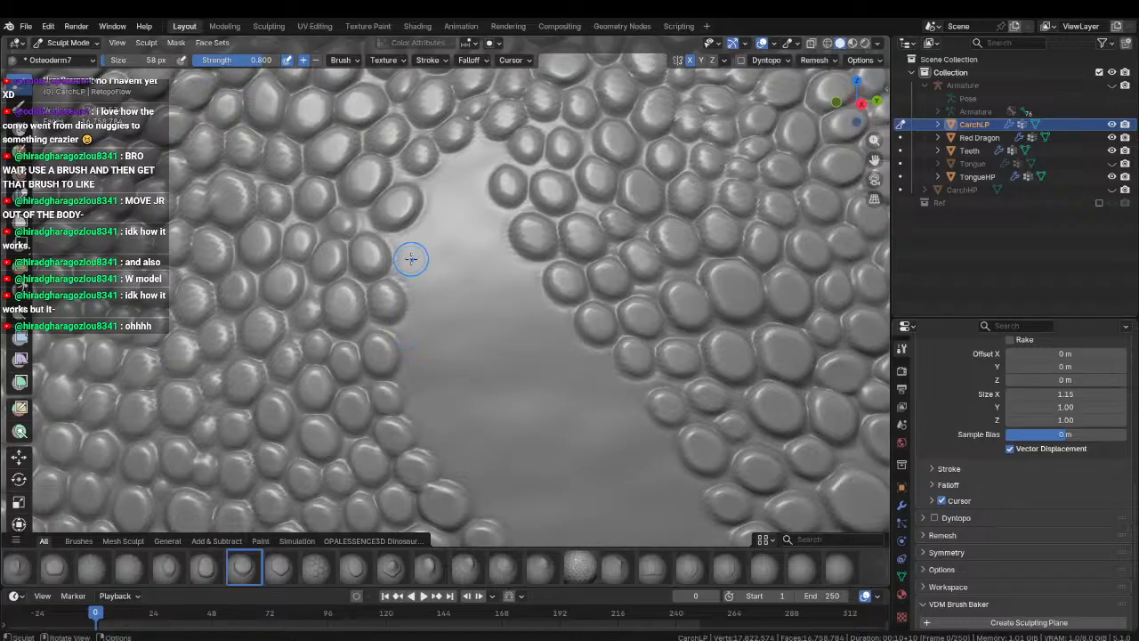
Add another row of Osteoderm7 scales down the snout-side edge, along the lower edge and into the eye-side corner.
{"action": "middle_click_drag", "start_coordinate": [420, 301], "coordinate": [394, 272], "text": "shift"}
{"action": "left_click_drag", "start_coordinate": [401, 294], "coordinate": [418, 341]}
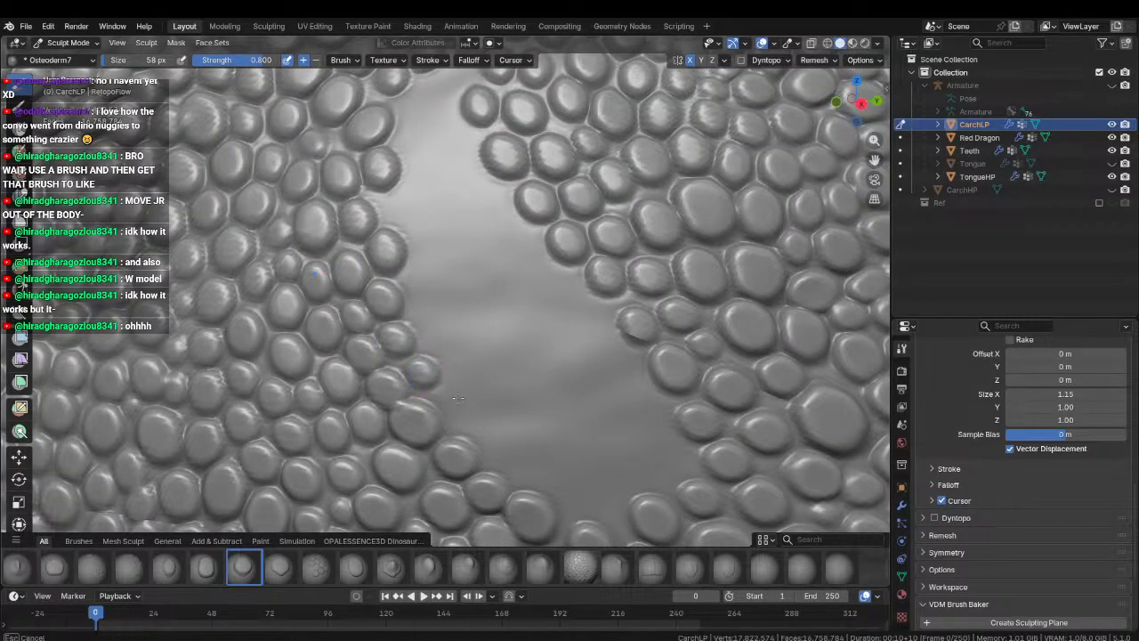
{"action": "middle_click_drag", "start_coordinate": [424, 377], "coordinate": [382, 324], "text": "shift"}
{"action": "mouse_move", "coordinate": [369, 296]}
{"action": "left_mouse_down"}
{"action": "mouse_move", "coordinate": [440, 364]}
{"action": "mouse_move", "coordinate": [480, 378]}
{"action": "mouse_move", "coordinate": [486, 396]}
{"action": "mouse_move", "coordinate": [574, 370]}
{"action": "mouse_move", "coordinate": [534, 379]}
{"action": "mouse_move", "coordinate": [519, 410]}
{"action": "left_mouse_up"}
{"action": "mouse_move", "coordinate": [539, 366]}
{"action": "left_mouse_down"}
{"action": "mouse_move", "coordinate": [569, 357]}
{"action": "mouse_move", "coordinate": [564, 306]}
{"action": "mouse_move", "coordinate": [602, 303]}
{"action": "left_mouse_up"}
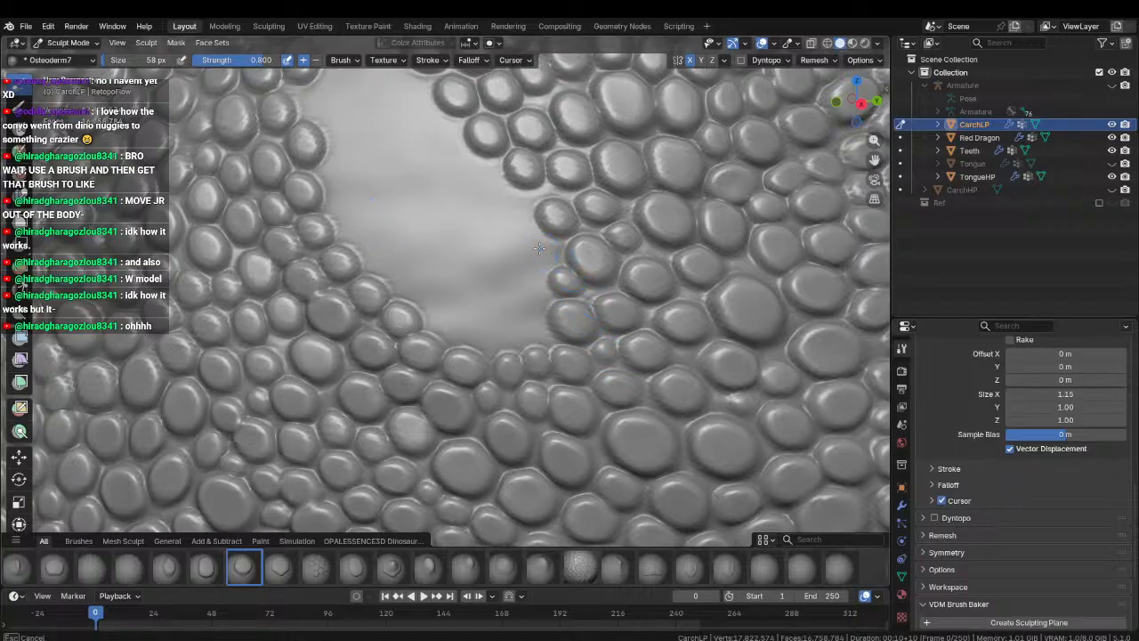
Add another row of Osteoderm7 scales up the middle eye-side edge of the shrinking bare patch.
{"action": "left_click_drag", "start_coordinate": [539, 248], "coordinate": [513, 216]}
{"action": "middle_click_drag", "start_coordinate": [514, 216], "coordinate": [524, 295], "text": "shift"}
{"action": "left_click_drag", "start_coordinate": [506, 279], "coordinate": [496, 251]}
{"action": "middle_click_drag", "start_coordinate": [496, 251], "coordinate": [493, 288], "text": "shift"}
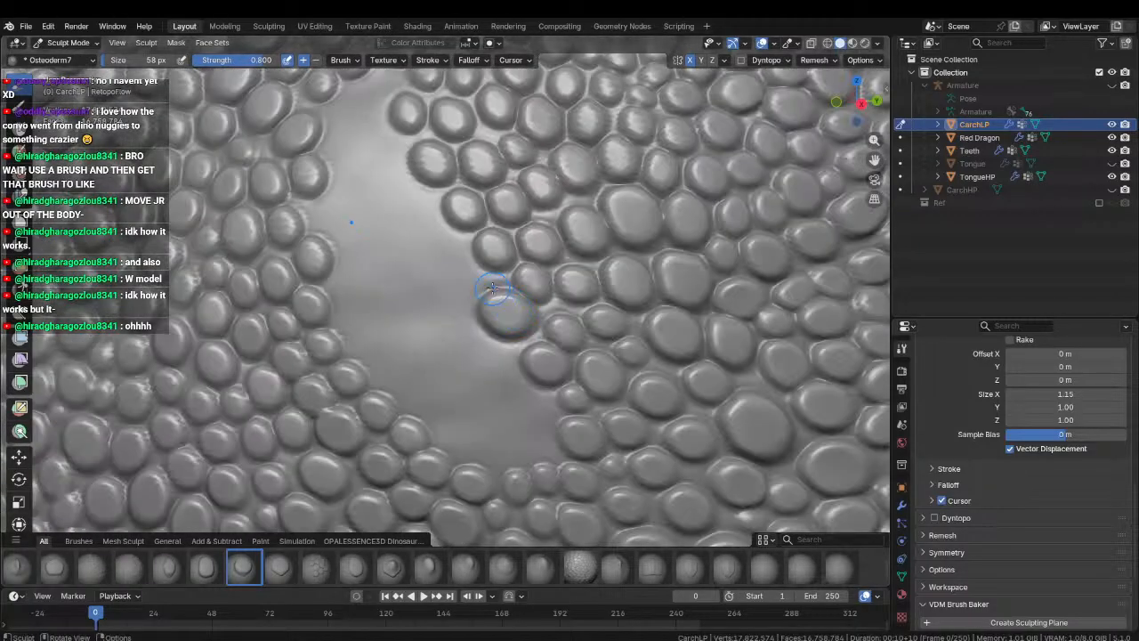
{"action": "left_click_drag", "start_coordinate": [462, 275], "coordinate": [448, 250]}
{"action": "middle_click_drag", "start_coordinate": [431, 237], "coordinate": [478, 288], "text": "shift"}
{"action": "left_click_drag", "start_coordinate": [485, 287], "coordinate": [487, 258]}
Fill the narrow upper part of the bare patch with Osteoderm7 scales and undo the last misplaced stroke.
{"action": "left_click_drag", "start_coordinate": [436, 208], "coordinate": [452, 233]}
{"action": "left_click_drag", "start_coordinate": [424, 134], "coordinate": [399, 216]}
{"action": "left_click_drag", "start_coordinate": [388, 163], "coordinate": [391, 196]}
{"action": "mouse_move", "coordinate": [387, 195]}
{"action": "left_mouse_down"}
{"action": "mouse_move", "coordinate": [410, 289]}
{"action": "mouse_move", "coordinate": [386, 283]}
{"action": "mouse_move", "coordinate": [431, 313]}
{"action": "mouse_move", "coordinate": [408, 281]}
{"action": "mouse_move", "coordinate": [444, 322]}
{"action": "mouse_move", "coordinate": [464, 326]}
{"action": "left_mouse_up"}
{"action": "key", "text": "ctrl+z"}
Pack Osteoderm7 scales across the remaining hole from its snout-side edge until the bare patch is closed.
{"action": "middle_click_drag", "start_coordinate": [427, 382], "coordinate": [394, 331]}
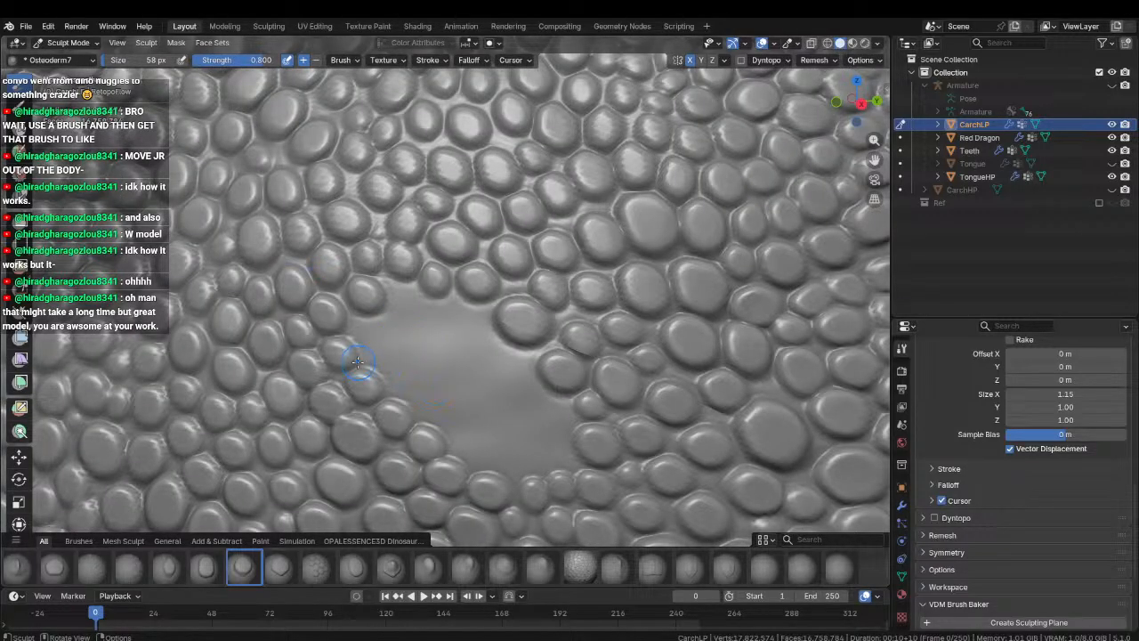
{"action": "middle_click_drag", "start_coordinate": [394, 362], "coordinate": [403, 317]}
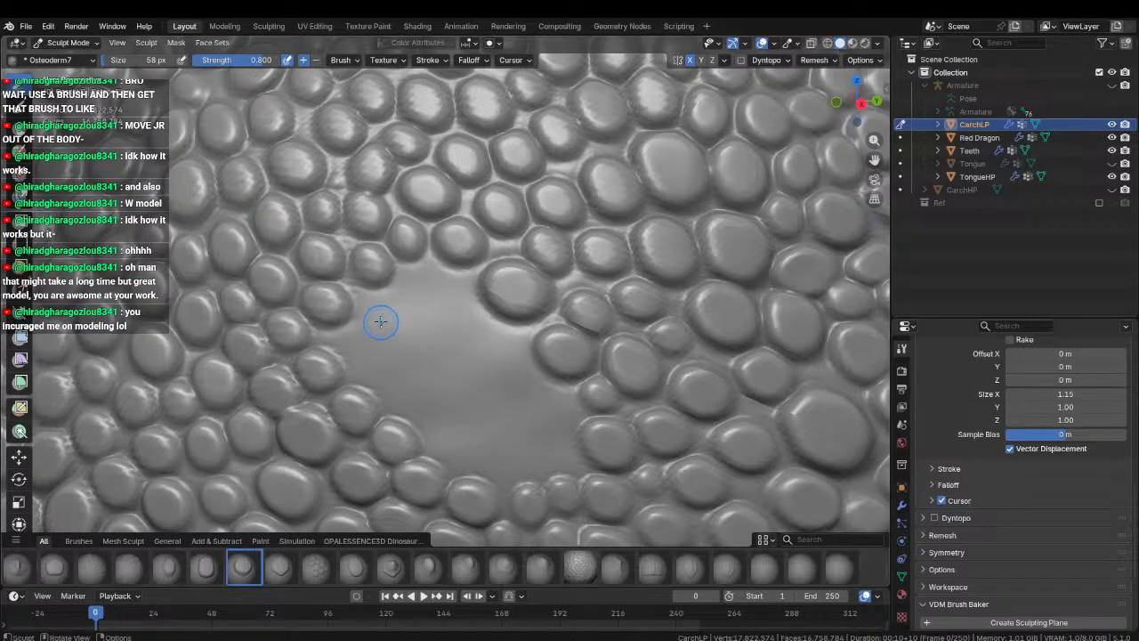
{"action": "left_click_drag", "start_coordinate": [348, 339], "coordinate": [394, 343]}
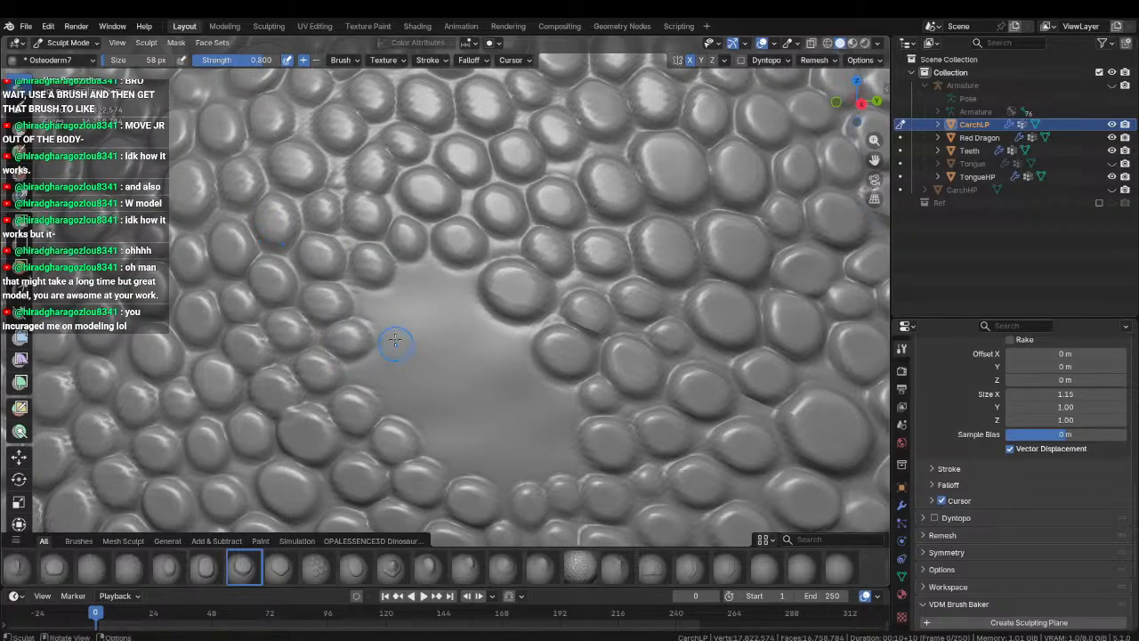
{"action": "left_click_drag", "start_coordinate": [381, 305], "coordinate": [428, 333]}
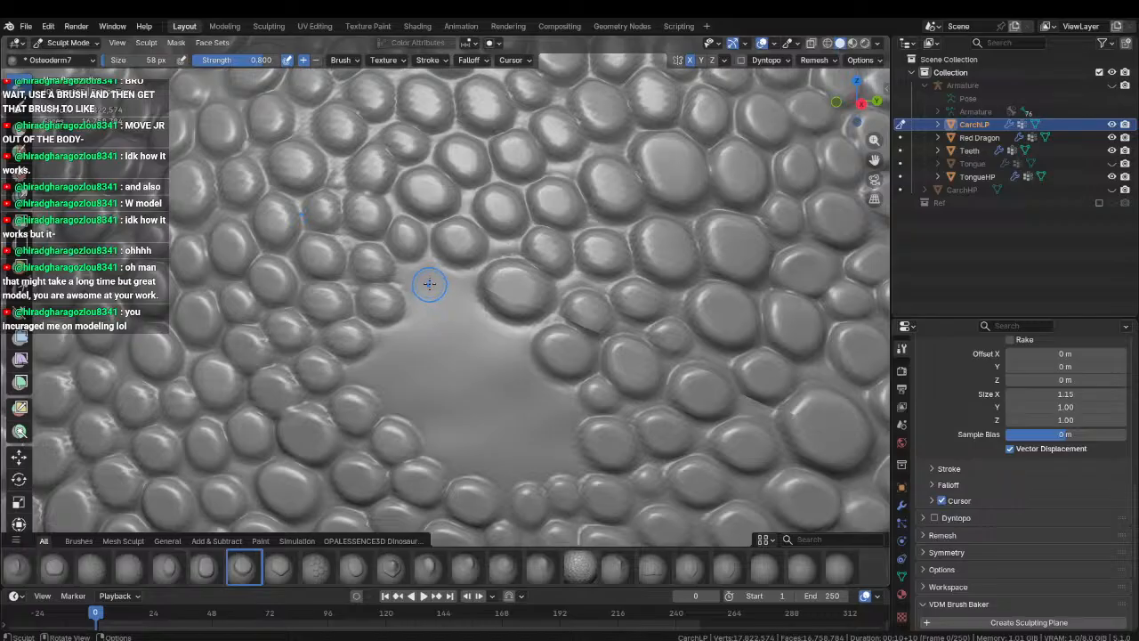
{"action": "mouse_move", "coordinate": [426, 282]}
{"action": "left_mouse_down"}
{"action": "mouse_move", "coordinate": [474, 330]}
{"action": "mouse_move", "coordinate": [455, 358]}
{"action": "mouse_move", "coordinate": [491, 330]}
{"action": "mouse_move", "coordinate": [535, 412]}
{"action": "left_mouse_up"}
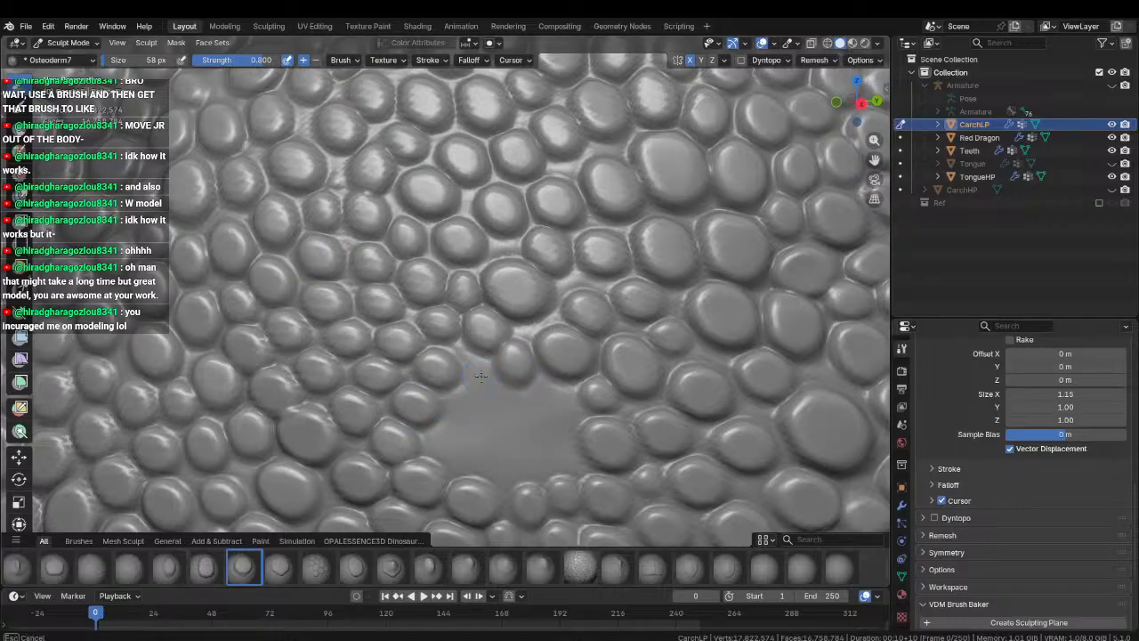
{"action": "middle_click_drag", "start_coordinate": [472, 381], "coordinate": [414, 351]}
{"action": "mouse_move", "coordinate": [369, 378]}
{"action": "left_mouse_down"}
{"action": "mouse_move", "coordinate": [395, 343]}
{"action": "mouse_move", "coordinate": [449, 356]}
{"action": "mouse_move", "coordinate": [419, 374]}
{"action": "mouse_move", "coordinate": [446, 330]}
{"action": "mouse_move", "coordinate": [496, 318]}
{"action": "mouse_move", "coordinate": [489, 380]}
{"action": "mouse_move", "coordinate": [520, 383]}
{"action": "left_mouse_up"}
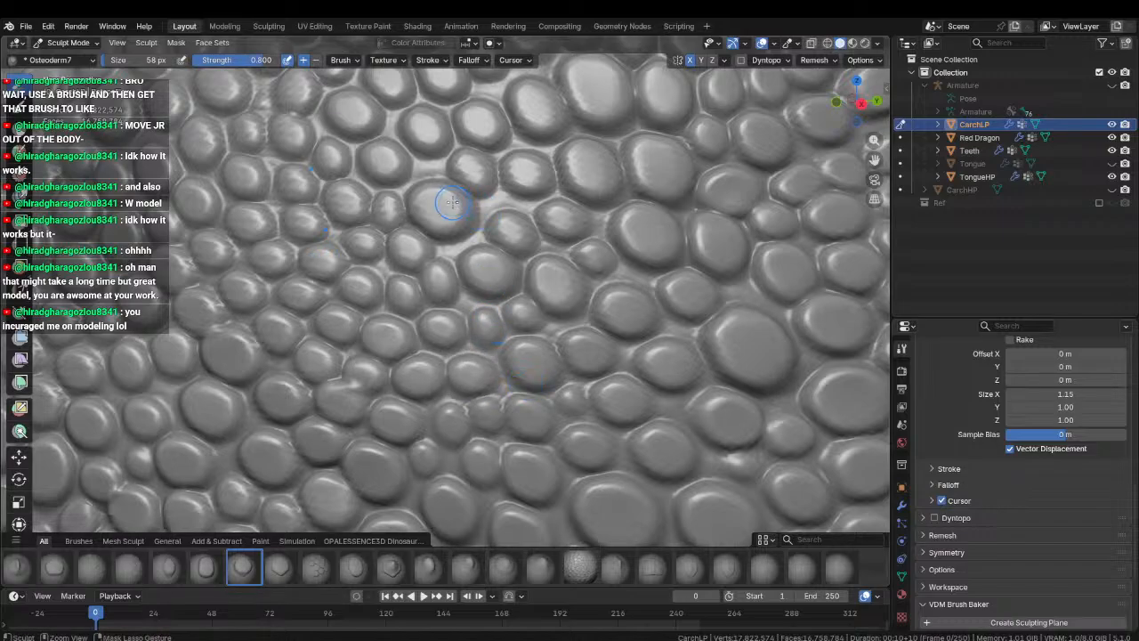
Examine the scale coverage on the head and compare it with the rest of the creature's body.
{"action": "scroll", "coordinate": [452, 203], "scroll_direction": "down", "scroll_amount": 10}
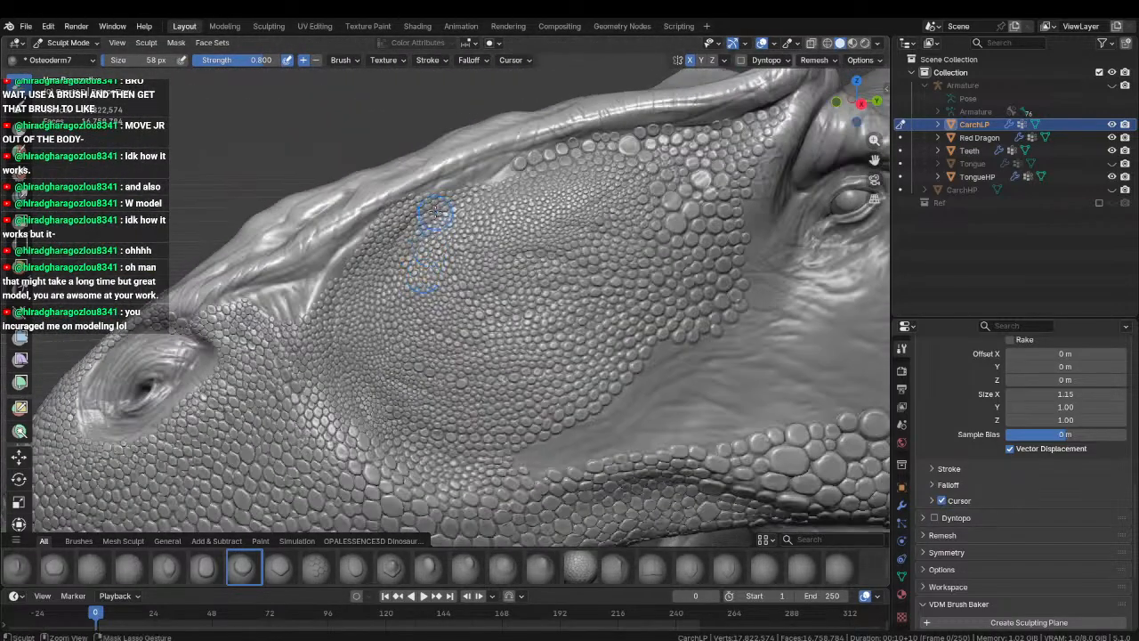
{"action": "scroll", "coordinate": [435, 212], "scroll_direction": "down", "scroll_amount": 6}
{"action": "middle_click_drag", "start_coordinate": [476, 350], "coordinate": [509, 363]}
{"action": "middle_click_drag", "start_coordinate": [449, 317], "coordinate": [298, 313]}
{"action": "scroll", "coordinate": [386, 330], "scroll_direction": "up", "scroll_amount": 2}
{"action": "scroll", "coordinate": [445, 310], "scroll_direction": "down", "scroll_amount": 3}
{"action": "middle_click_drag", "start_coordinate": [502, 320], "coordinate": [491, 400]}
{"action": "middle_click_drag", "start_coordinate": [453, 292], "coordinate": [445, 312], "text": "ctrl"}
{"action": "middle_click_drag", "start_coordinate": [550, 335], "coordinate": [371, 341], "text": "shift"}
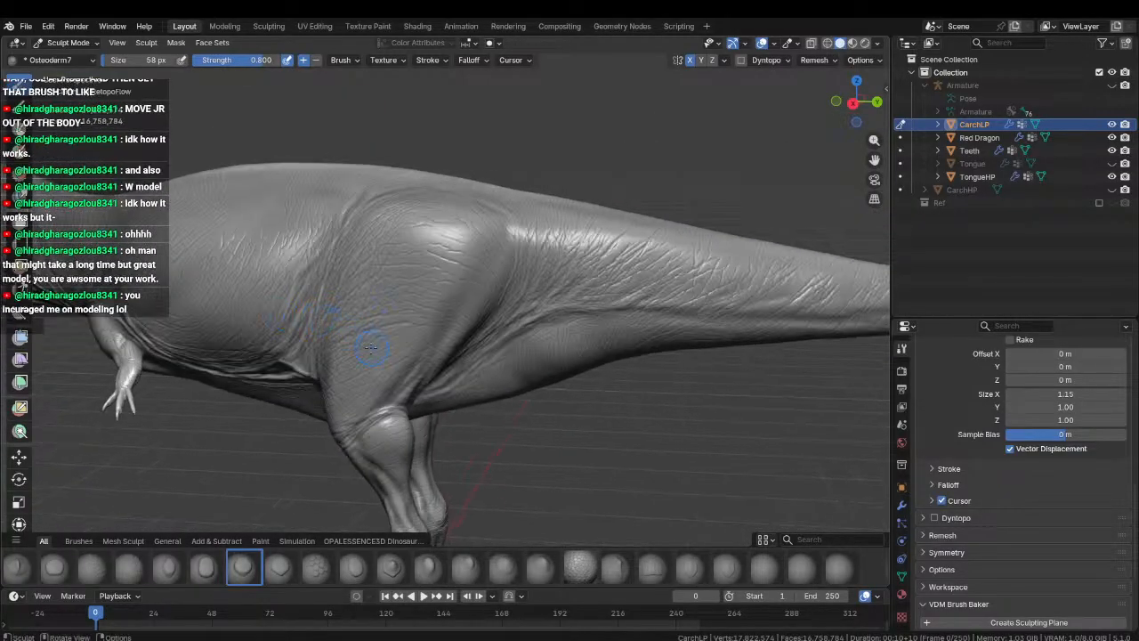
{"action": "middle_click_drag", "start_coordinate": [315, 373], "coordinate": [595, 450], "text": "shift"}
{"action": "middle_click_drag", "start_coordinate": [241, 363], "coordinate": [529, 388], "text": "shift"}
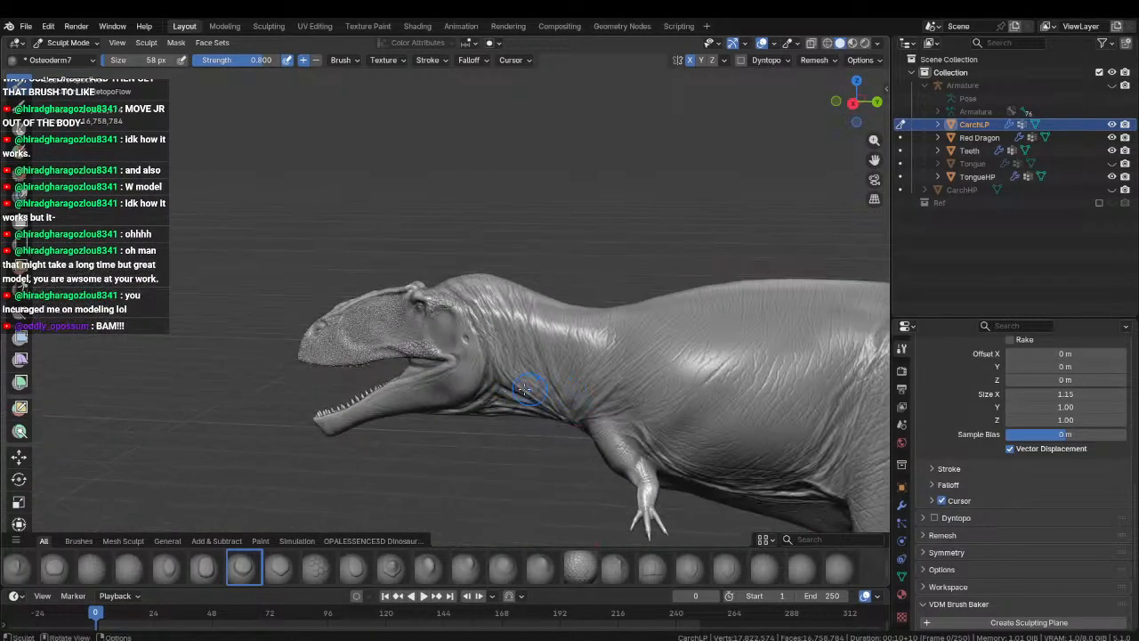
{"action": "middle_click_drag", "start_coordinate": [444, 374], "coordinate": [456, 260], "text": "ctrl"}
{"action": "mouse_move", "coordinate": [418, 330]}
{"action": "middle_mouse_down"}
{"action": "mouse_move", "coordinate": [450, 331]}
{"action": "mouse_move", "coordinate": [495, 272]}
{"action": "mouse_move", "coordinate": [495, 247]}
{"action": "mouse_move", "coordinate": [471, 252]}
{"action": "middle_mouse_up"}
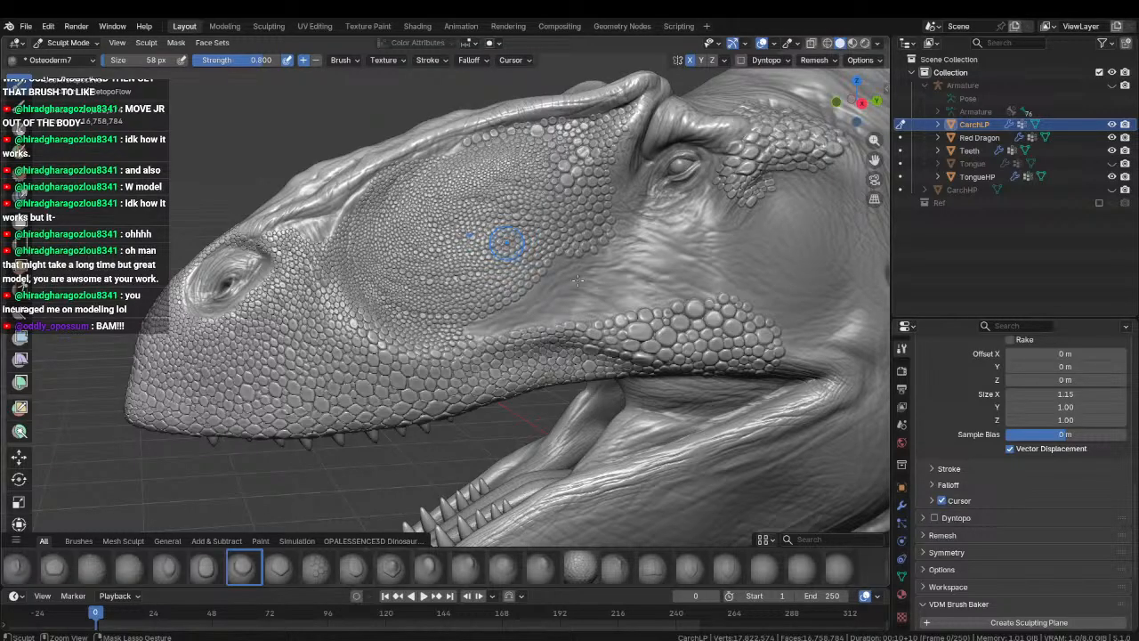
Save the file, switch CarchLP to Object Mode and deselect it.
{"action": "key", "text": "ctrl+s"}
{"action": "key", "text": "ctrl+Tab"}
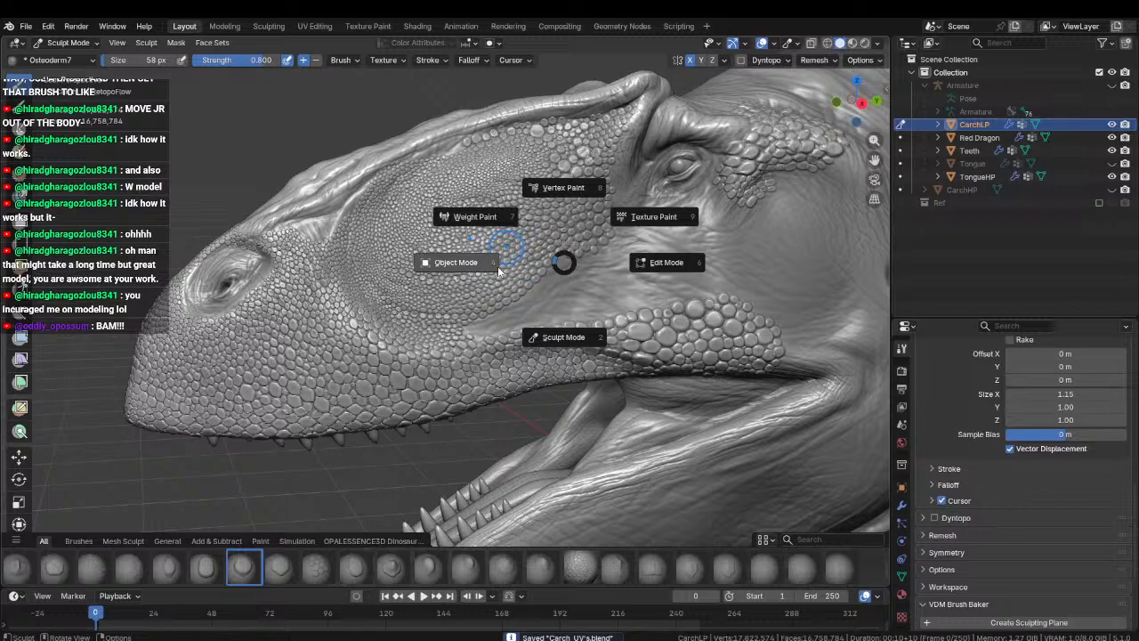
{"action": "left_click", "coordinate": [498, 266]}
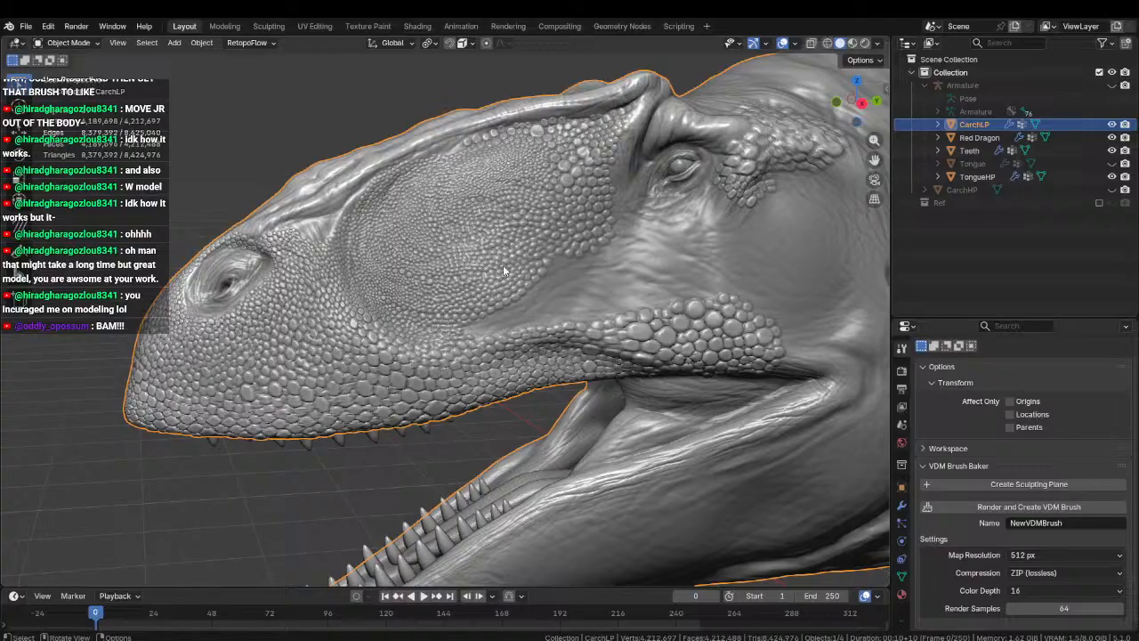
{"action": "scroll", "coordinate": [83, 190], "scroll_direction": "down", "scroll_amount": 2}
{"action": "left_click", "coordinate": [271, 237]}
Inspect the creature's head and body from both sides with Material Preview shading.
{"action": "middle_click_drag", "start_coordinate": [774, 206], "coordinate": [844, 203]}
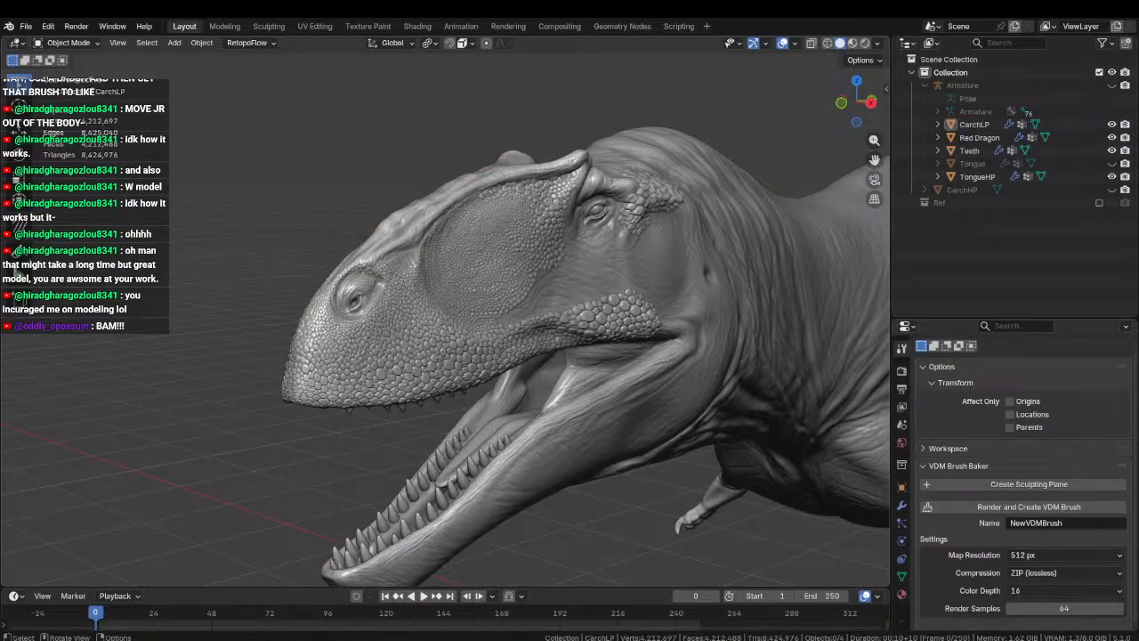
{"action": "scroll", "coordinate": [512, 285], "scroll_direction": "down", "scroll_amount": 4}
{"action": "mouse_move", "coordinate": [512, 285]}
{"action": "middle_mouse_down"}
{"action": "mouse_move", "coordinate": [706, 285]}
{"action": "mouse_move", "coordinate": [684, 306]}
{"action": "middle_mouse_up"}
{"action": "scroll", "coordinate": [659, 313], "scroll_direction": "down", "scroll_amount": 2}
{"action": "key", "text": "z"}
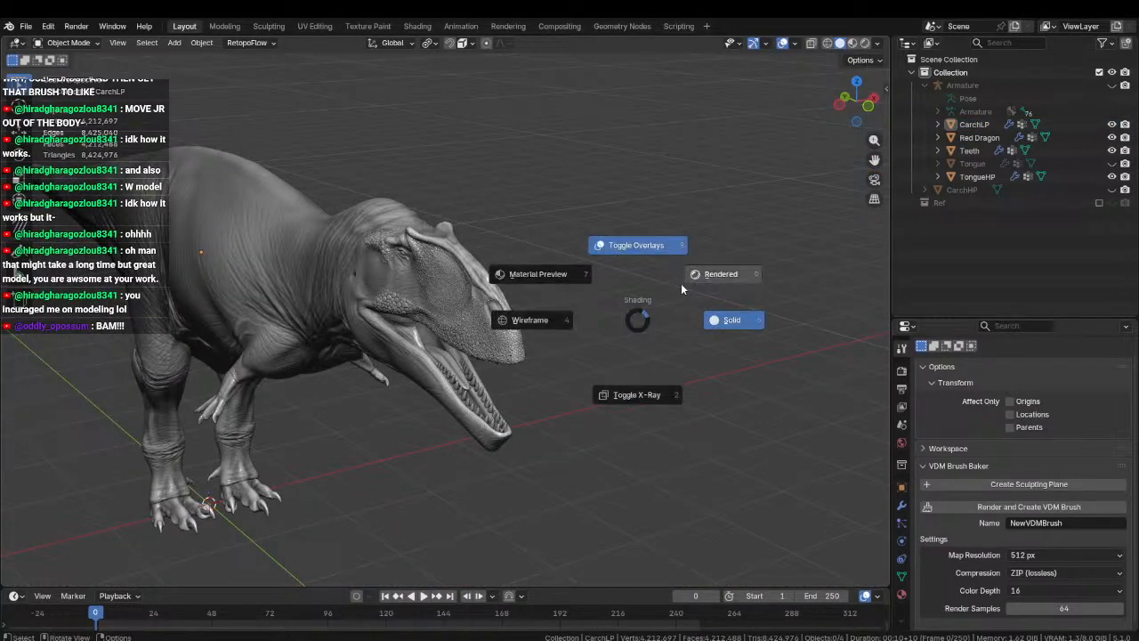
{"action": "left_click", "coordinate": [555, 276]}
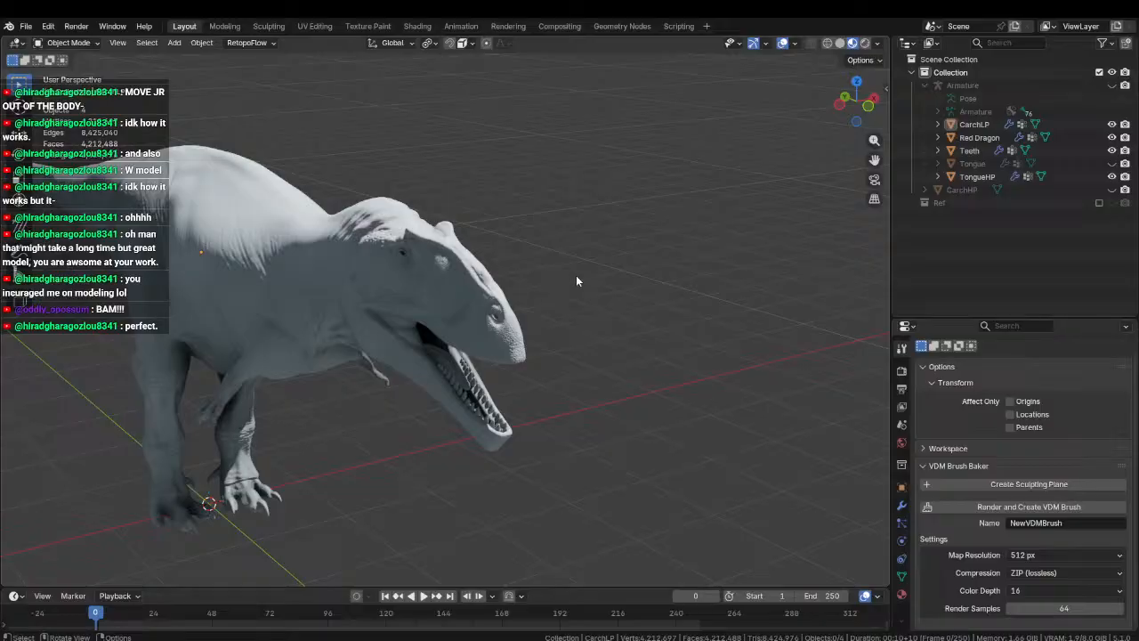
{"action": "middle_click_drag", "start_coordinate": [576, 278], "coordinate": [374, 294]}
{"action": "scroll", "coordinate": [445, 294], "scroll_direction": "up", "scroll_amount": 5}
{"action": "middle_click_drag", "start_coordinate": [445, 302], "coordinate": [528, 317]}
{"action": "mouse_move", "coordinate": [626, 319]}
{"action": "middle_mouse_down", "text": "shift"}
{"action": "mouse_move", "coordinate": [529, 340]}
{"action": "mouse_move", "coordinate": [635, 340]}
{"action": "middle_mouse_up", "text": "shift"}
{"action": "scroll", "coordinate": [528, 338], "scroll_direction": "down", "scroll_amount": 5}
{"action": "middle_click_drag", "start_coordinate": [516, 330], "coordinate": [621, 322]}
Return the viewport to Solid shading and examine the scales on the side of the head up close.
{"action": "key", "text": "z"}
{"action": "left_click", "coordinate": [588, 374]}
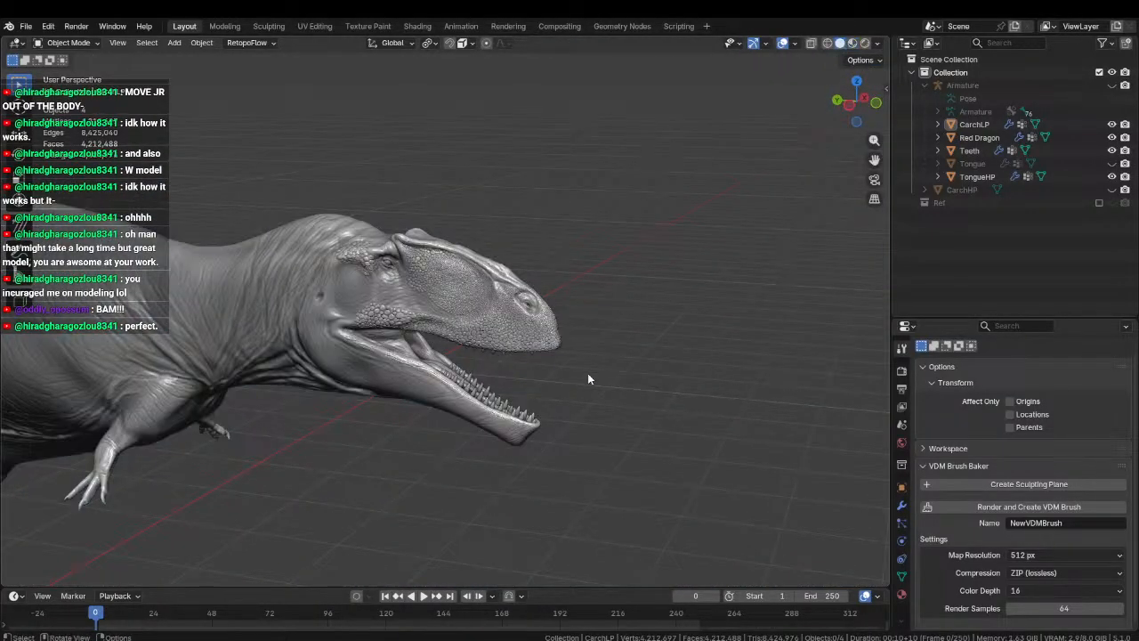
{"action": "scroll", "coordinate": [349, 343], "scroll_direction": "up", "scroll_amount": 4}
{"action": "middle_click_drag", "start_coordinate": [589, 373], "coordinate": [365, 268]}
{"action": "scroll", "coordinate": [553, 382], "scroll_direction": "up", "scroll_amount": 2}
{"action": "scroll", "coordinate": [467, 306], "scroll_direction": "down", "scroll_amount": 4}
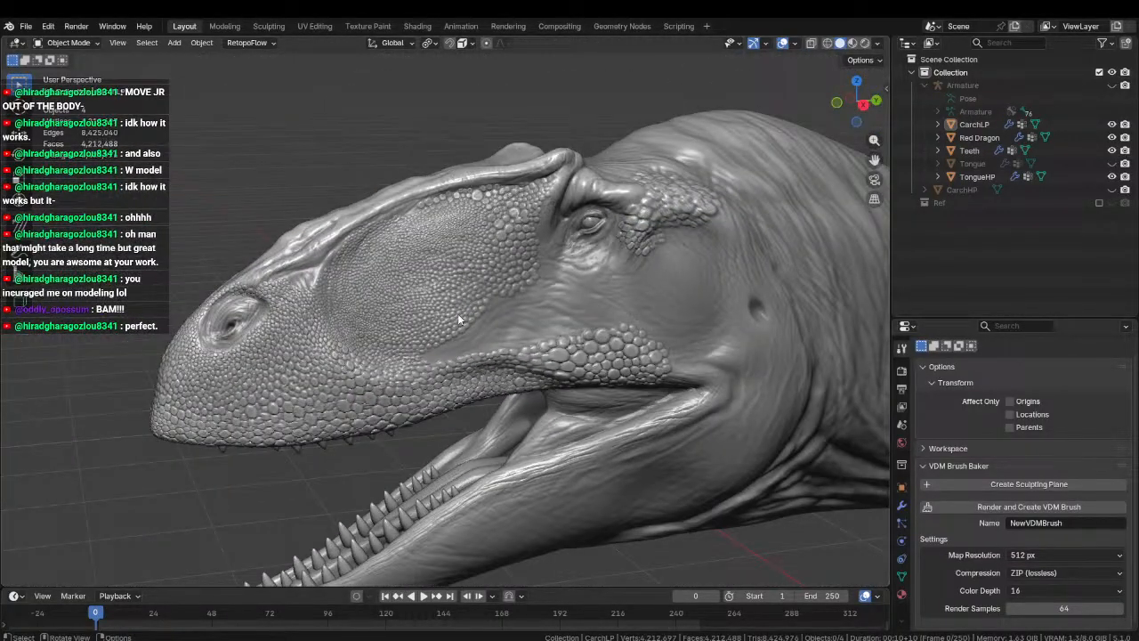
{"action": "middle_click_drag", "start_coordinate": [458, 316], "coordinate": [494, 327]}
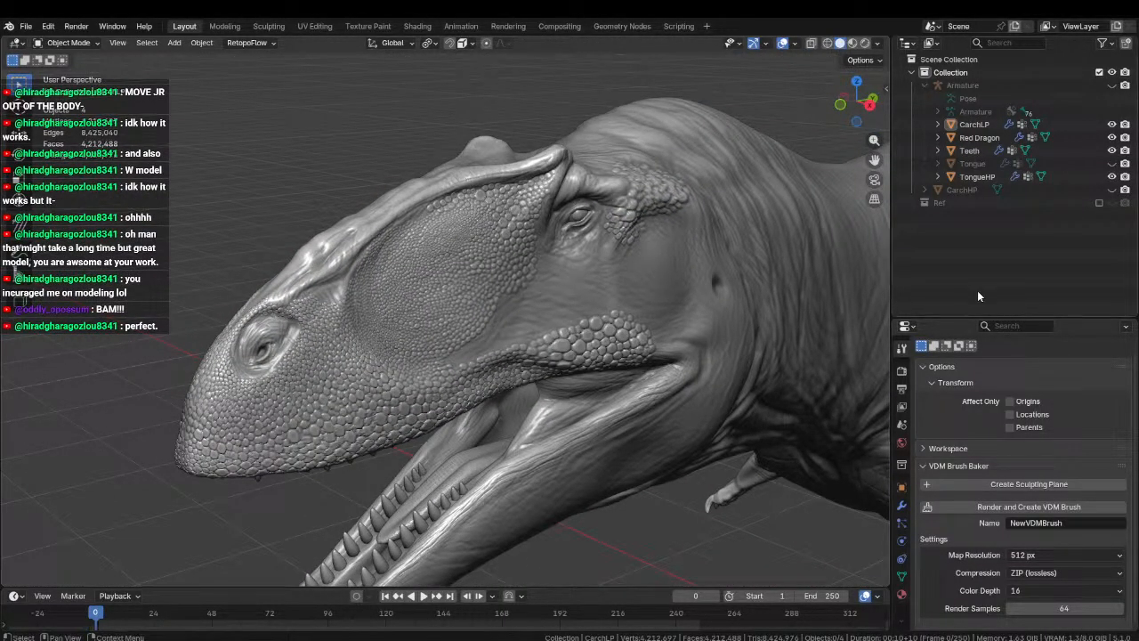